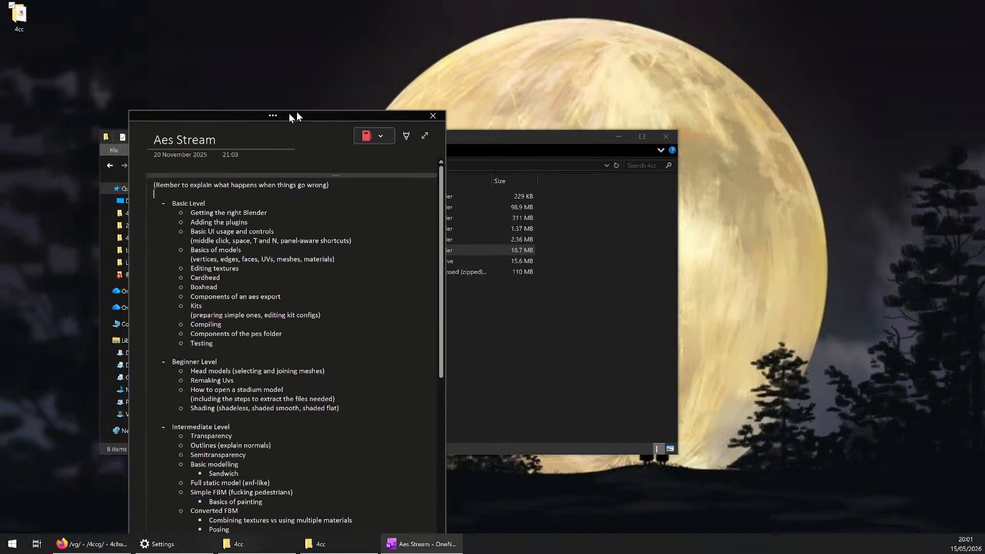
Place the Aes Stream notes beside the 4cc folder window and look through the outline from Basic to Expert Level
drag(296, 112, 765, 20)
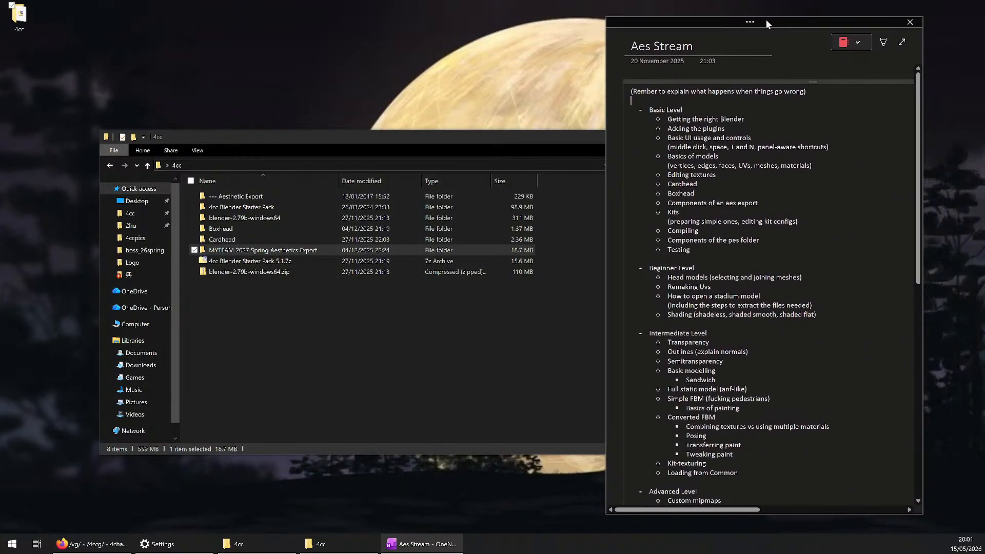
scroll(671, 309, down, 5)
scroll(671, 309, down, 1)
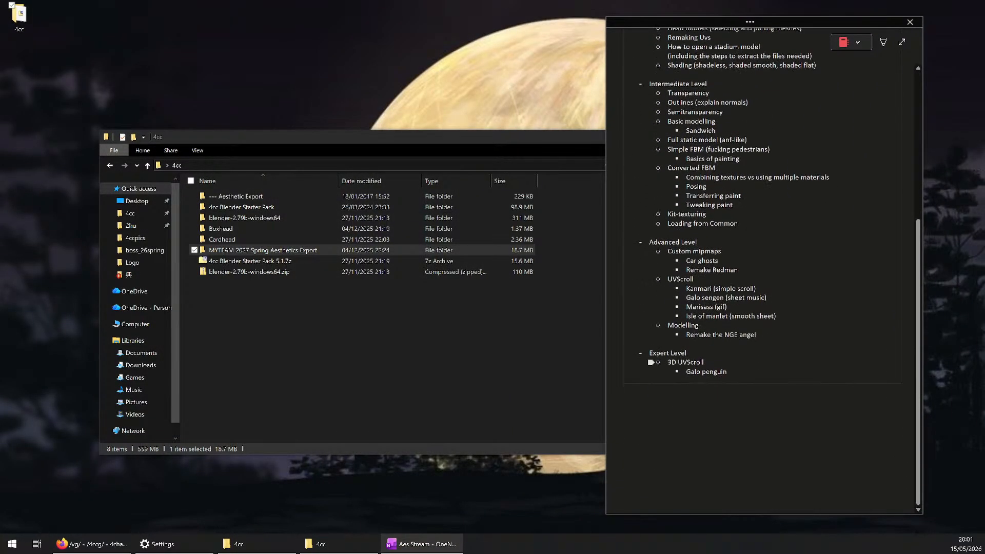
scroll(651, 363, up, 6)
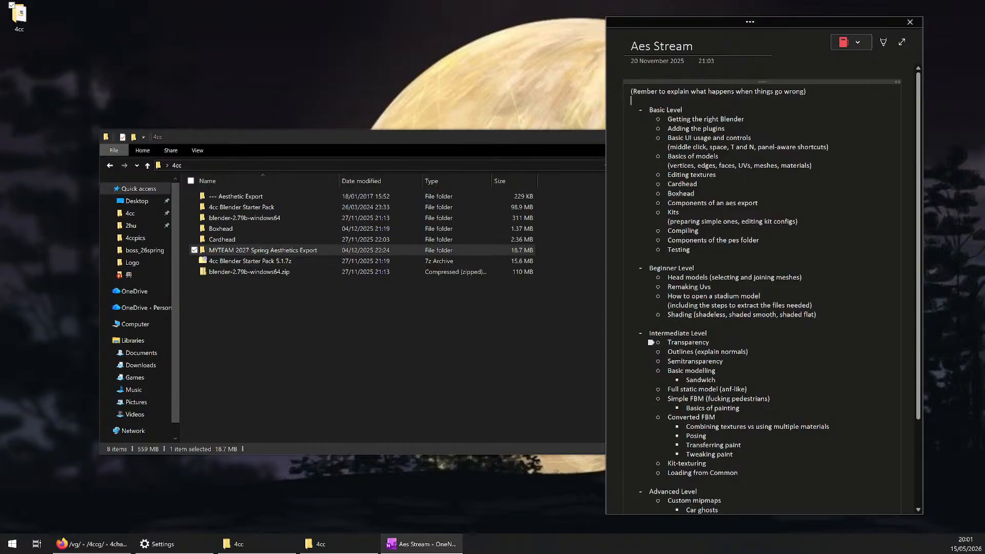
click(634, 110)
drag(667, 119, 680, 212)
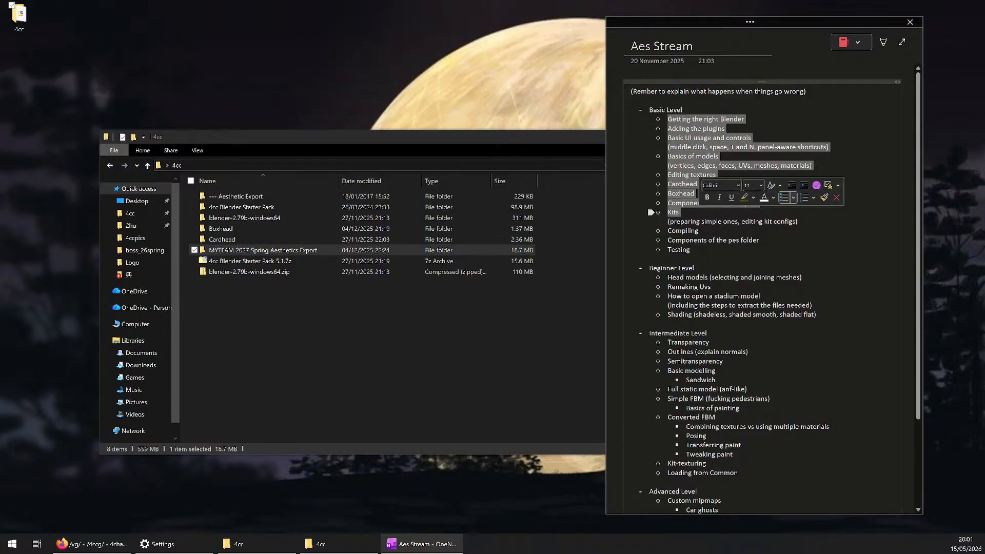
click(680, 212)
drag(498, 139, 555, 173)
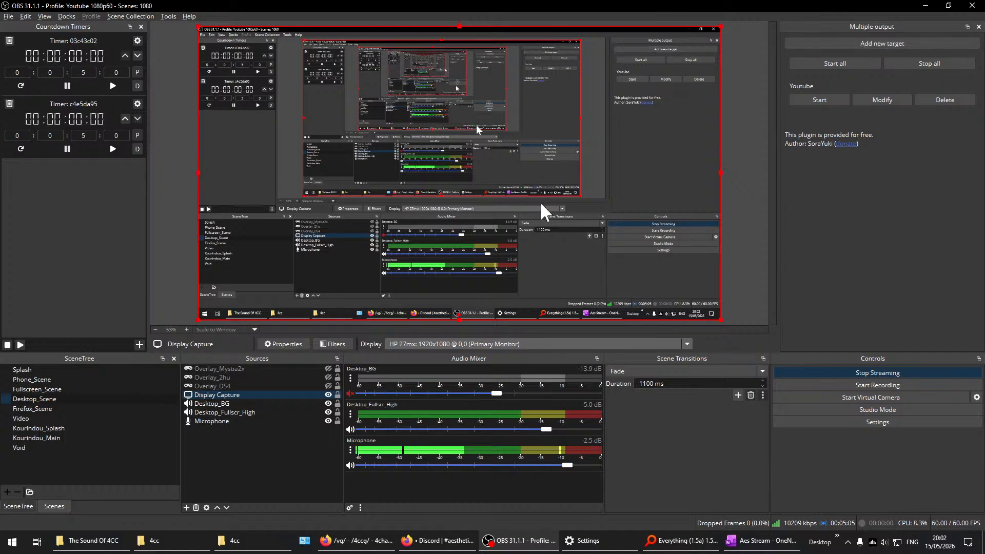
click(926, 6)
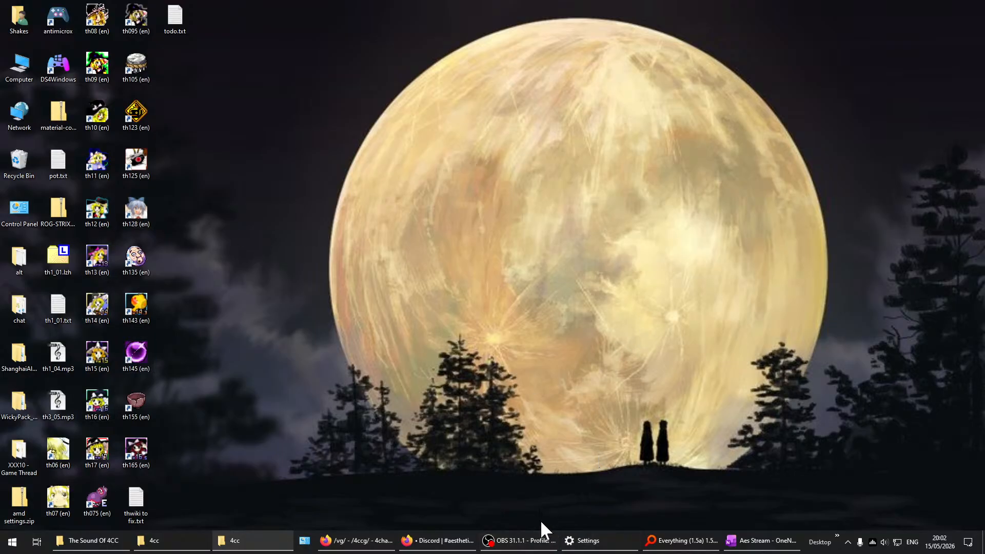
click(538, 544)
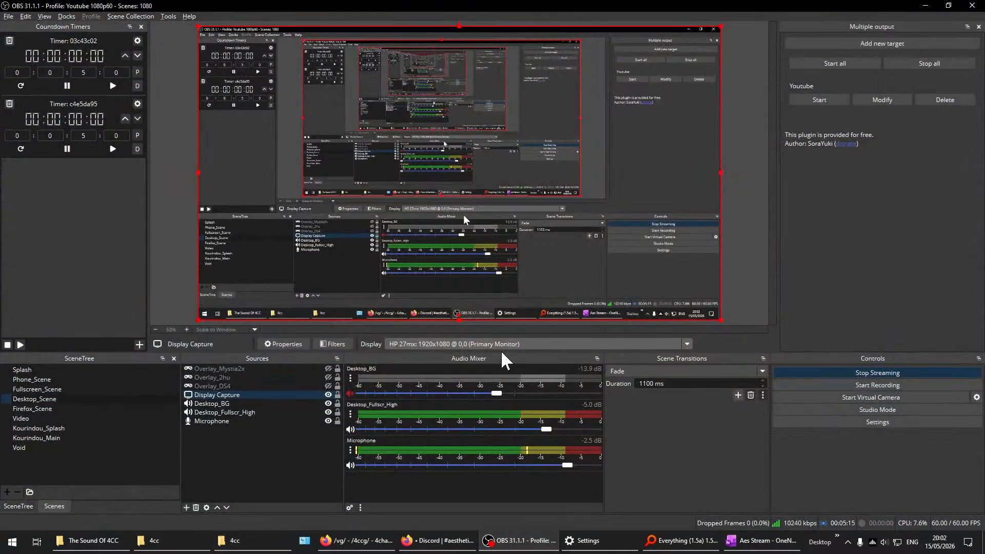
click(500, 350)
click(500, 362)
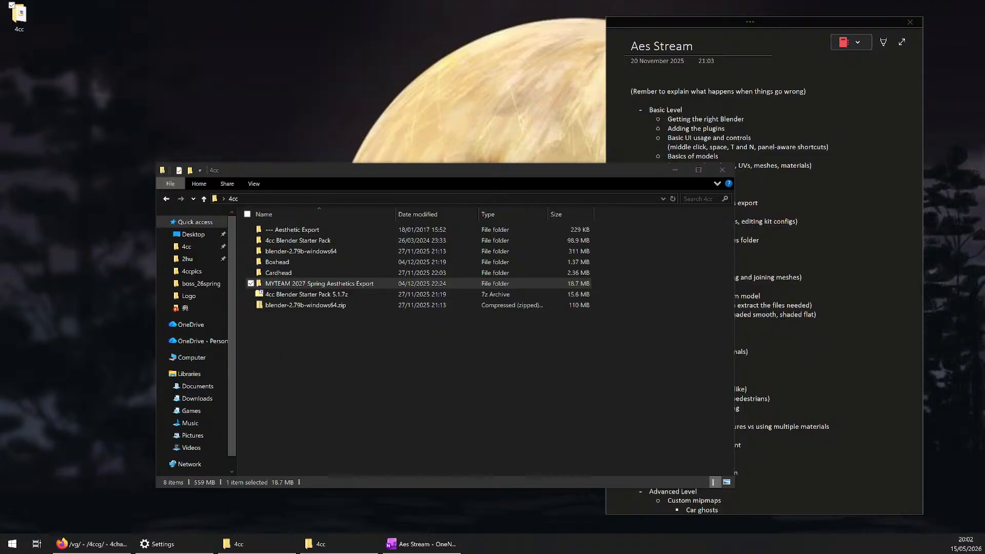
Review the Basic Level topics in the Aes Stream notes, from getting the right Blender through compiling
click(764, 194)
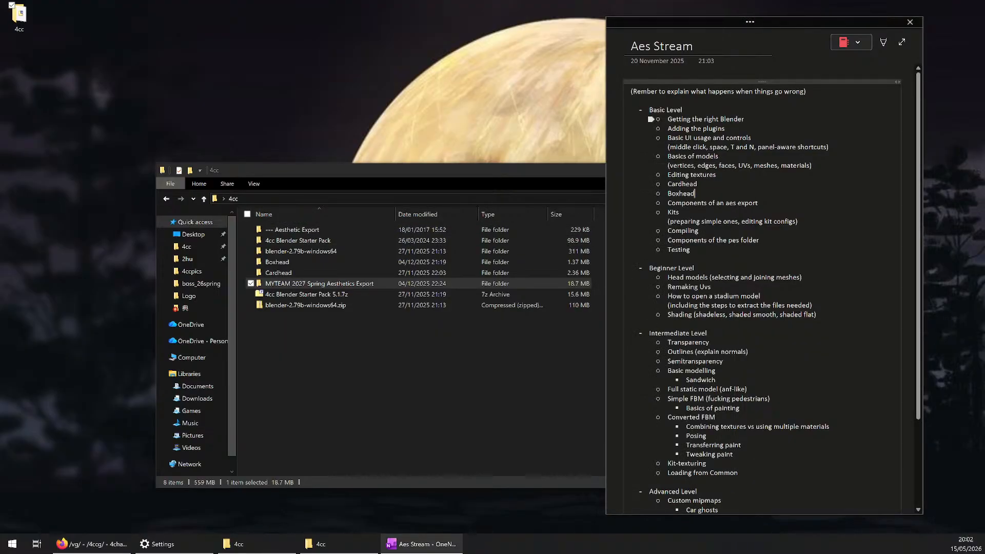
mouse_move(661, 119)
mouse_down()
mouse_move(706, 204)
mouse_move(679, 212)
mouse_move(668, 203)
mouse_move(658, 110)
mouse_up()
click(681, 212)
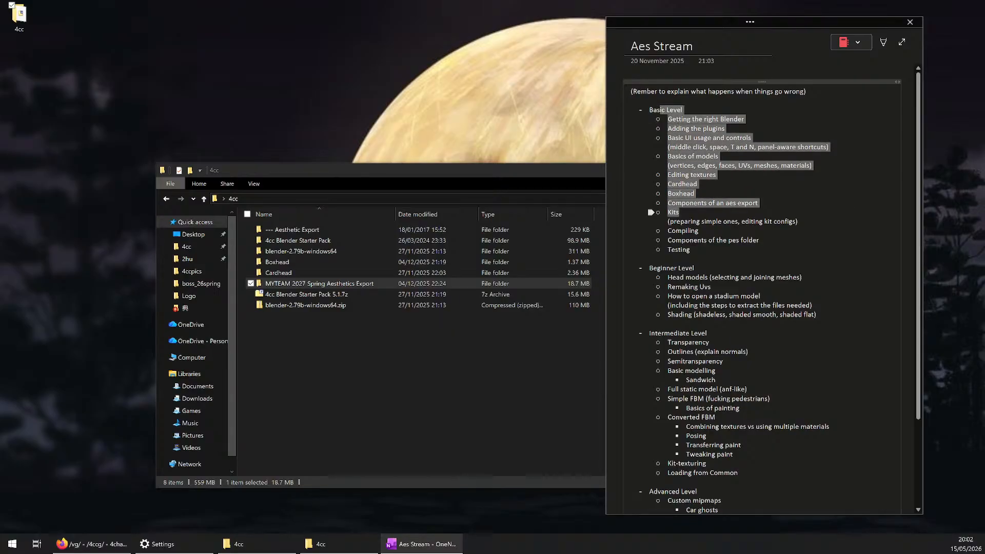
click(699, 162)
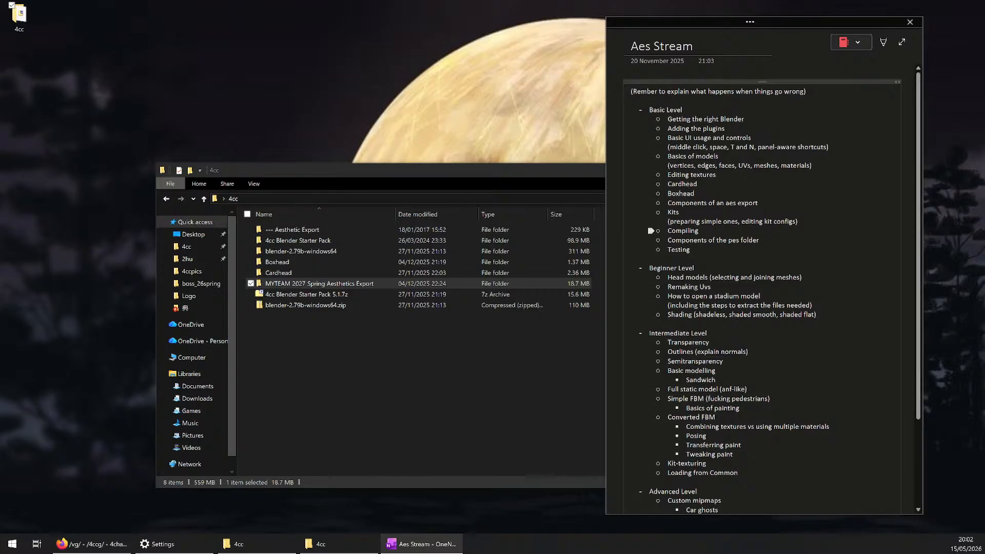
double_click(703, 229)
click(706, 229)
drag(667, 231, 700, 231)
click(702, 230)
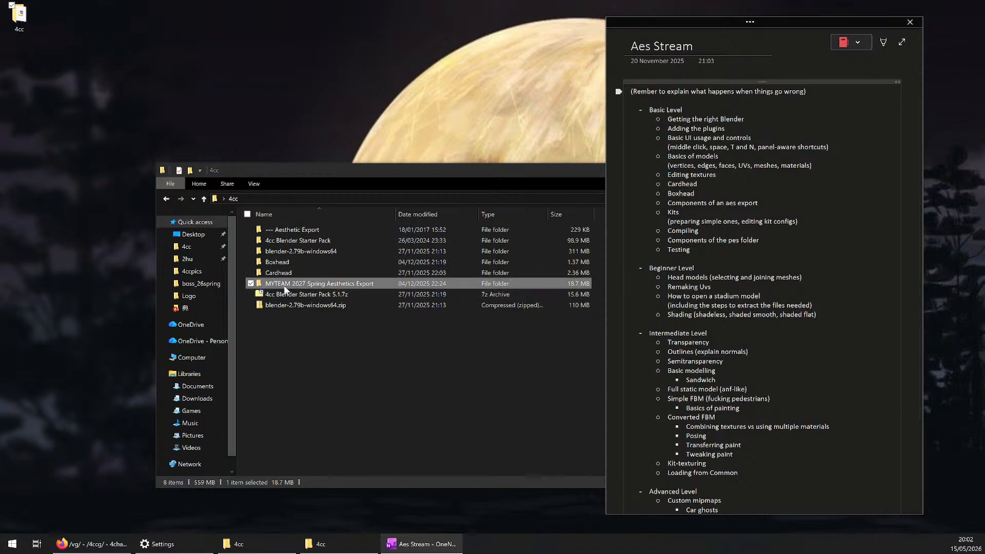
Rename the MYTEAM 2027 Spring export folder as "MYTEAM 2026 Summer Aesthetics Export"
click(317, 285)
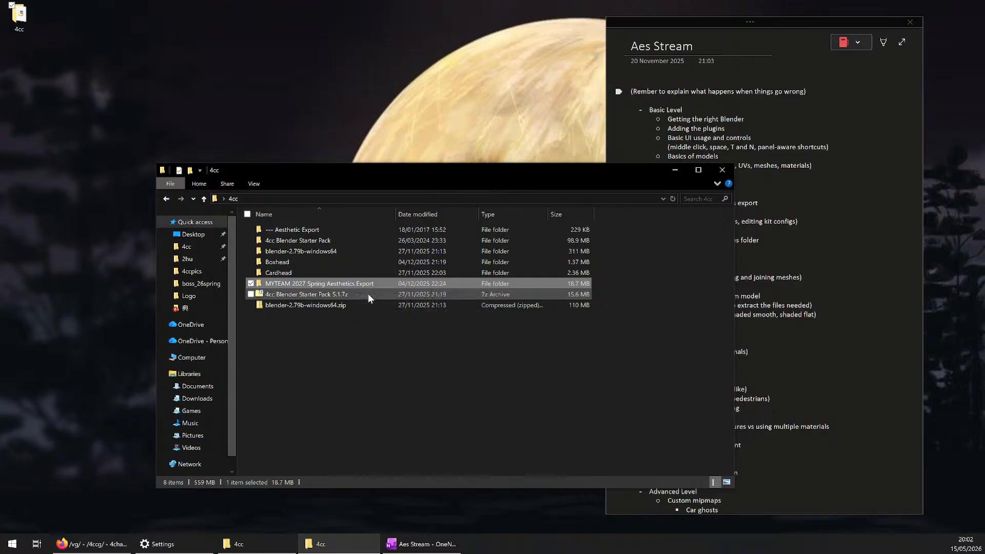
click(317, 284)
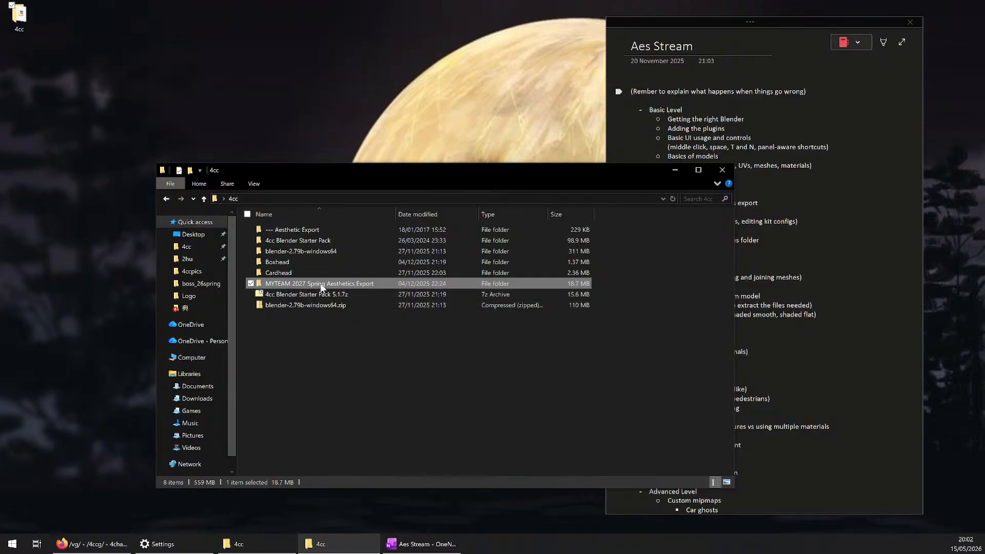
double_click(316, 284)
text(Summer)
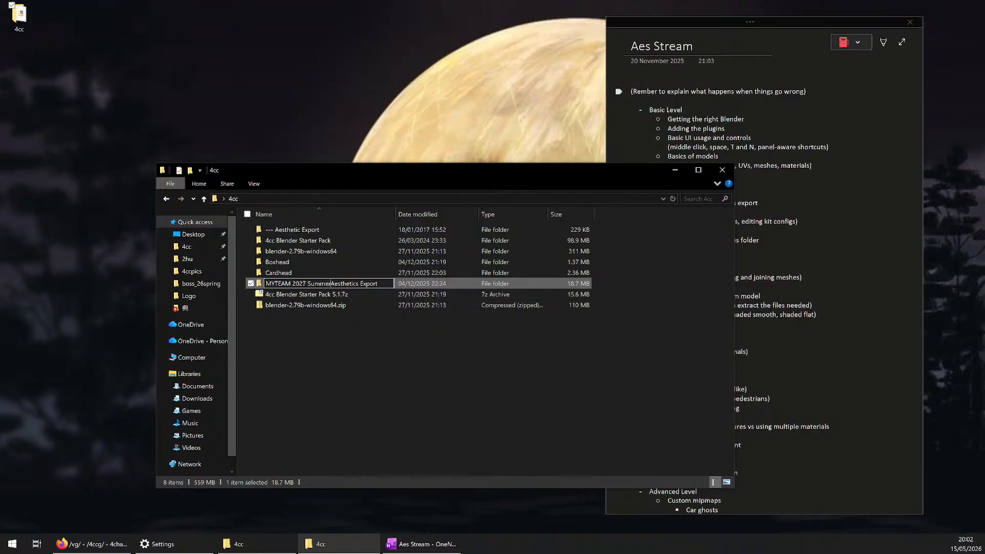
click(307, 284)
key(BackSpace)
text(6)
click(394, 390)
click(395, 389)
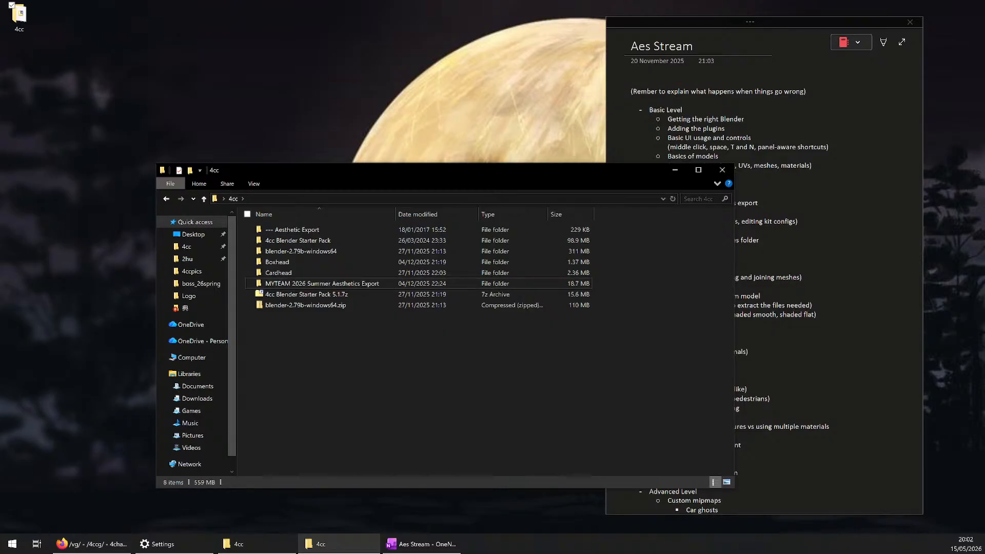
Examine the remaining Basic Level topics and the Beginner Level entries on head models and remaking UVs in the notes
click(826, 222)
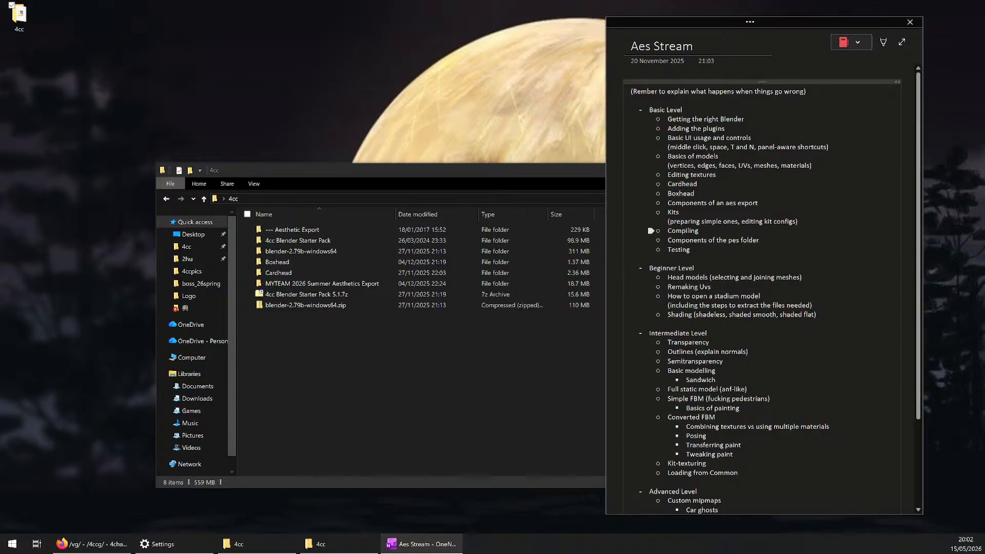
drag(710, 286, 660, 231)
click(710, 278)
drag(668, 277, 708, 277)
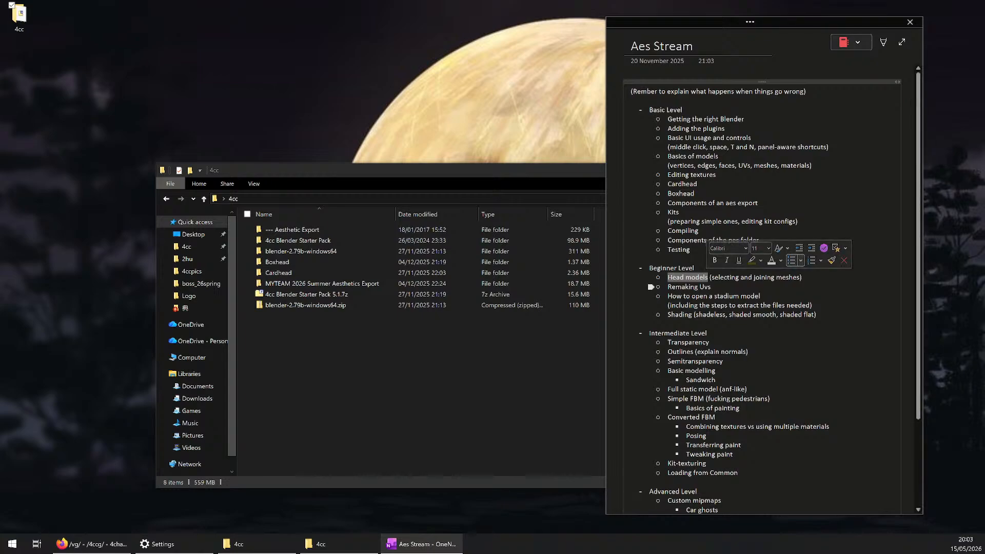
click(707, 287)
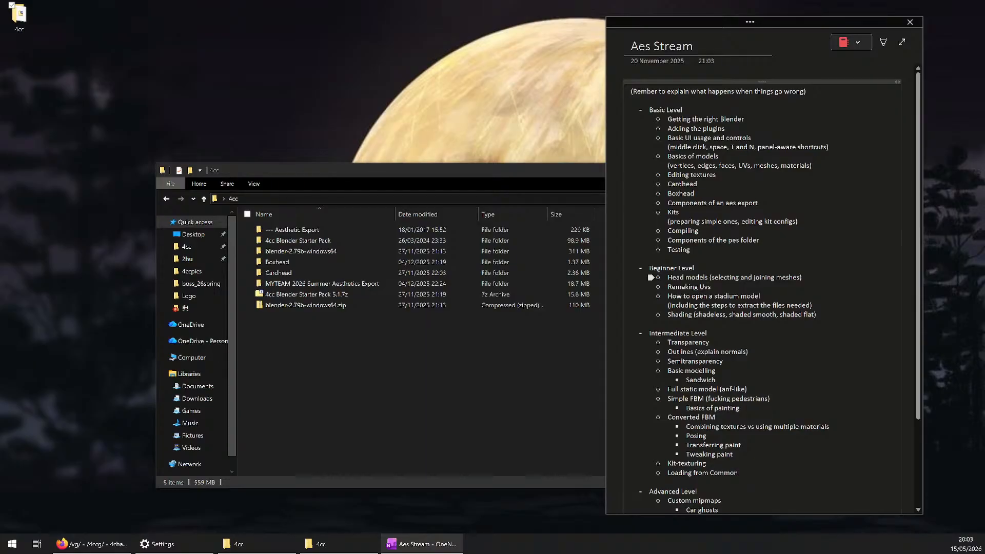
click(690, 250)
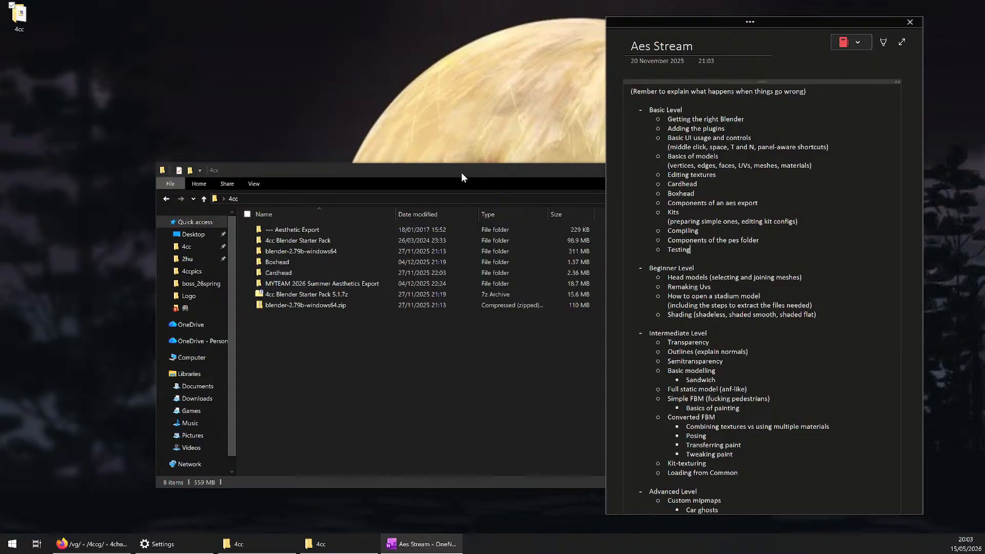
Move the 4cc folder window clear of the notes and highlight the Compiling topic in the outline
drag(461, 178, 319, 144)
click(179, 250)
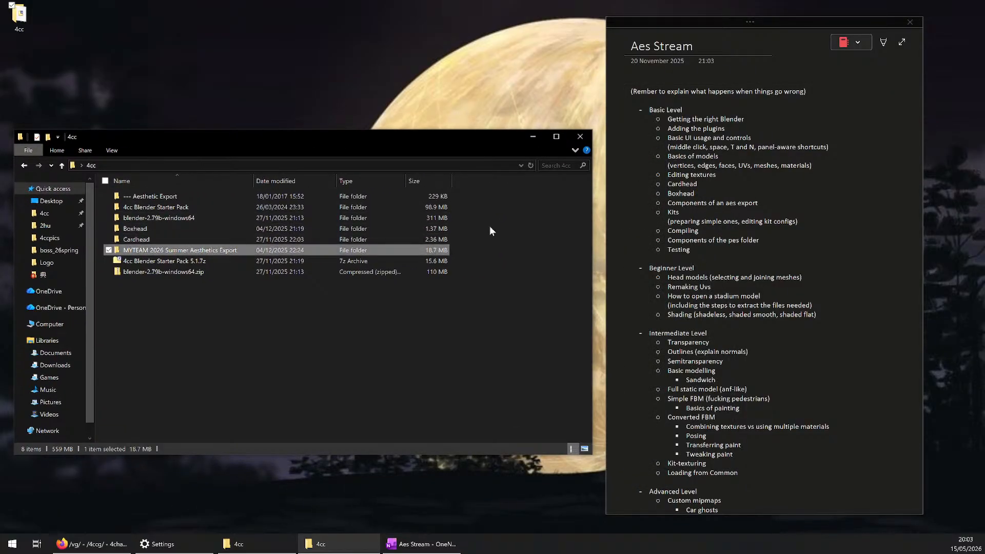
double_click(677, 230)
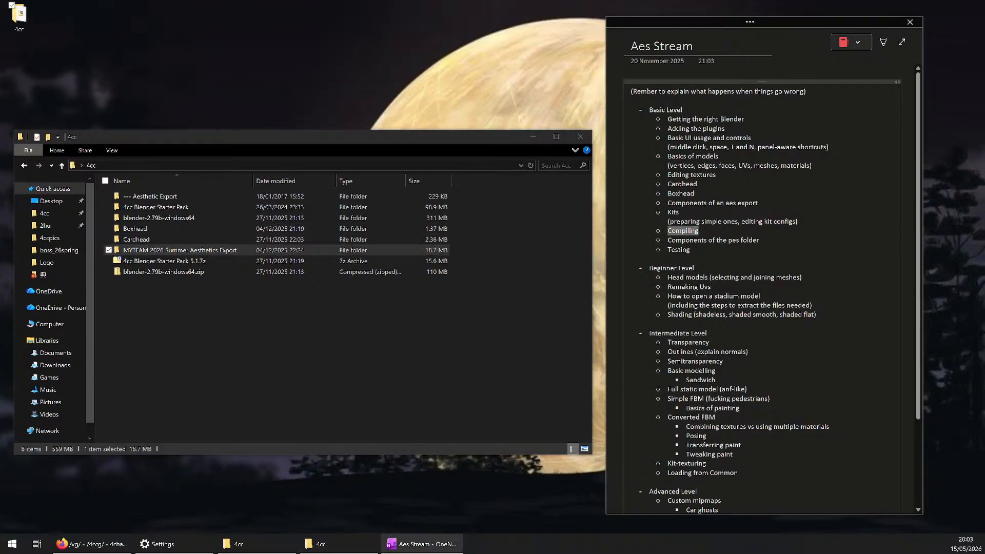
click(676, 233)
double_click(685, 234)
click(686, 233)
double_click(682, 231)
Open the MYTEAM 2026 Summer Aesthetics Export folder and look over its contents
double_click(195, 250)
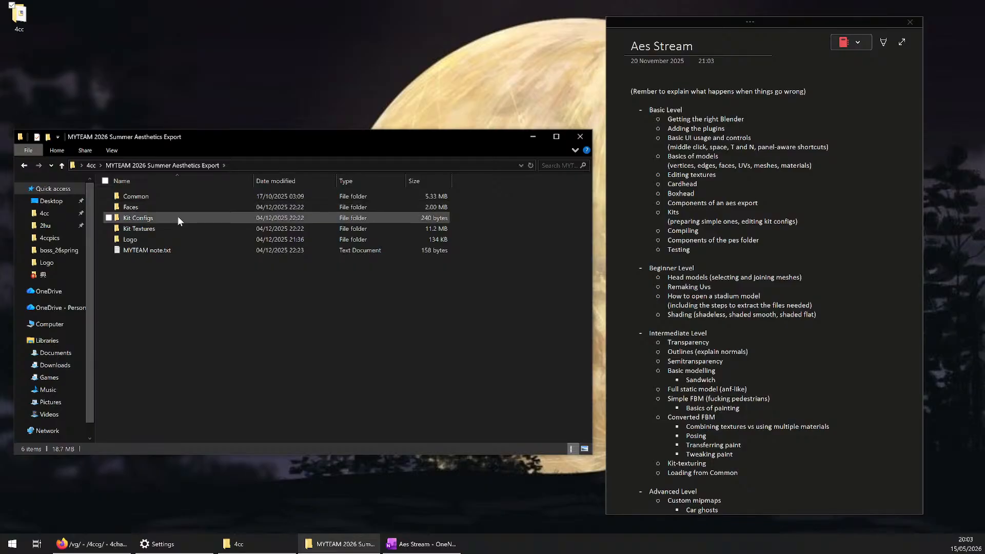
click(192, 224)
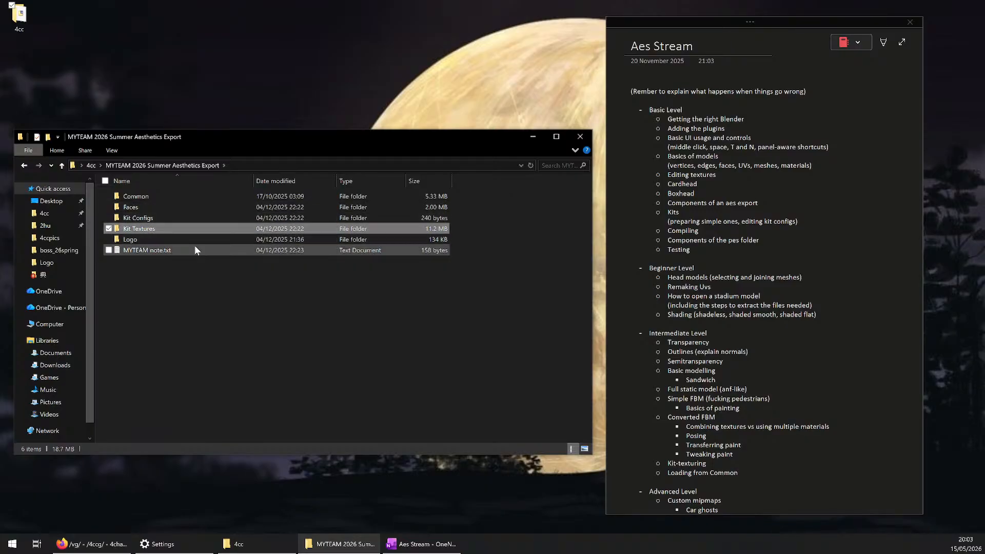
click(211, 265)
Open a second file window and go to the 4cc aet compiler folder inside Data\4cc
key(super+e)
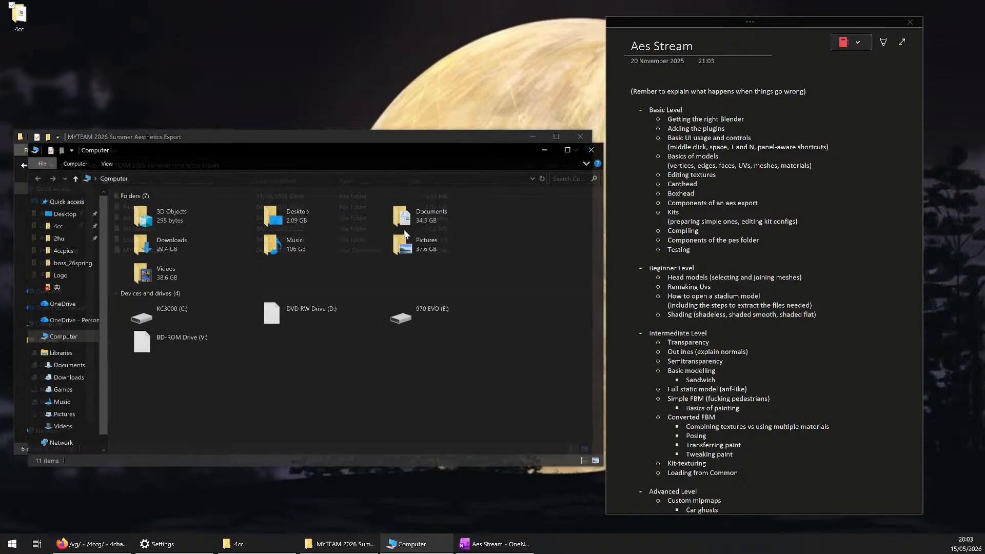
drag(365, 154, 402, 204)
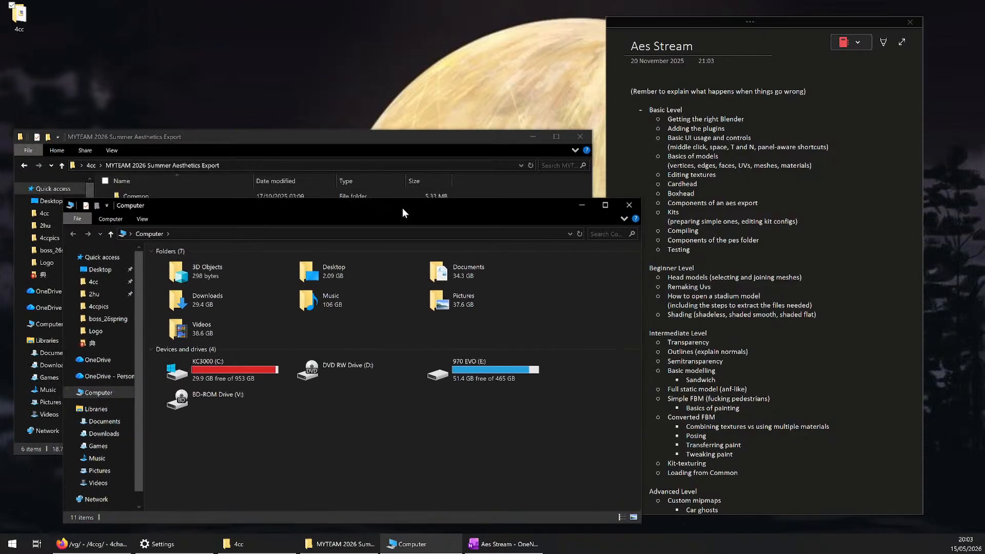
click(88, 279)
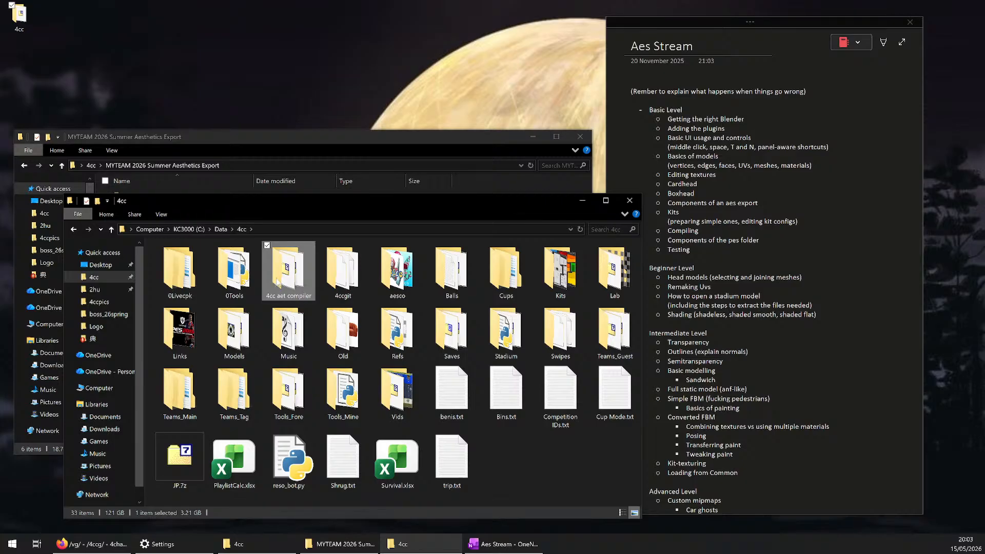
double_click(278, 283)
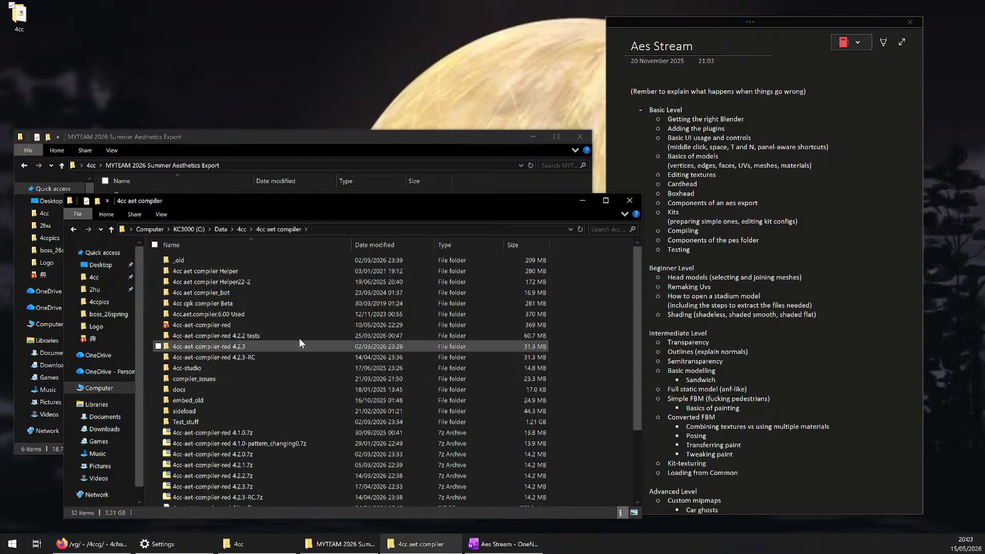
Extract the 4cc-aet-compiler-red 4.2.3.7z archive with 7-Zip into the MYTEAM 2026 Summer Aesthetics Export folder
scroll(300, 337, down, 3)
scroll(300, 336, up, 3)
scroll(269, 419, down, 3)
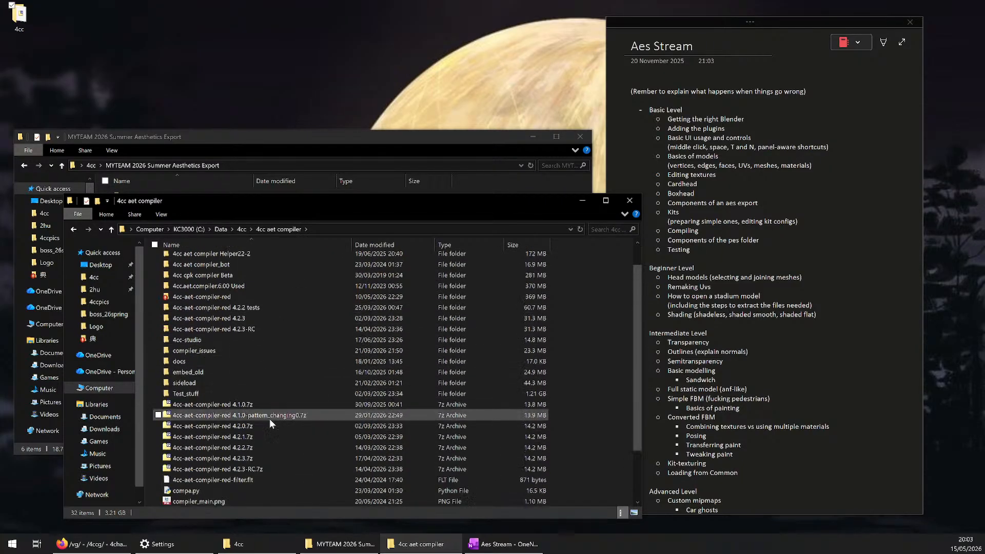
drag(325, 202, 679, 117)
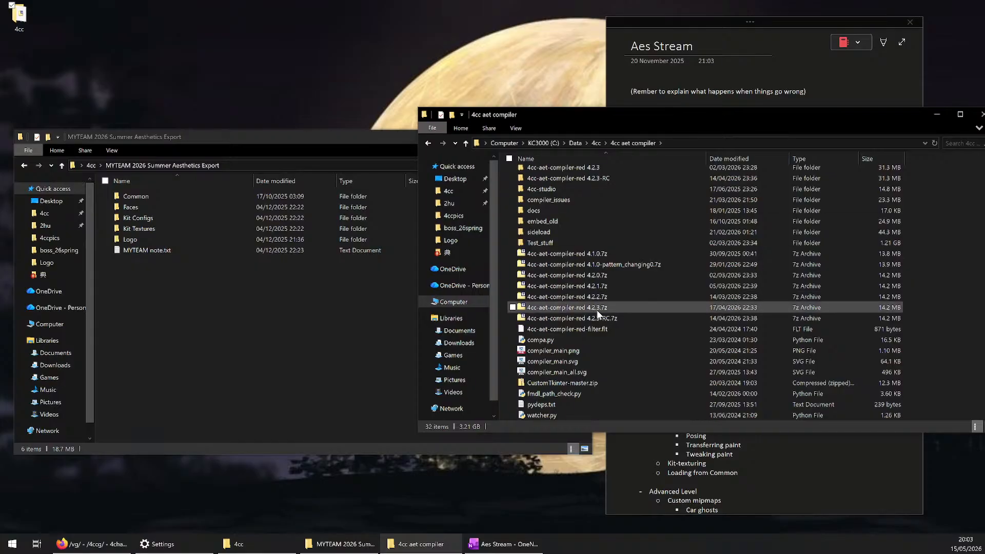
right_drag(598, 309, 272, 291)
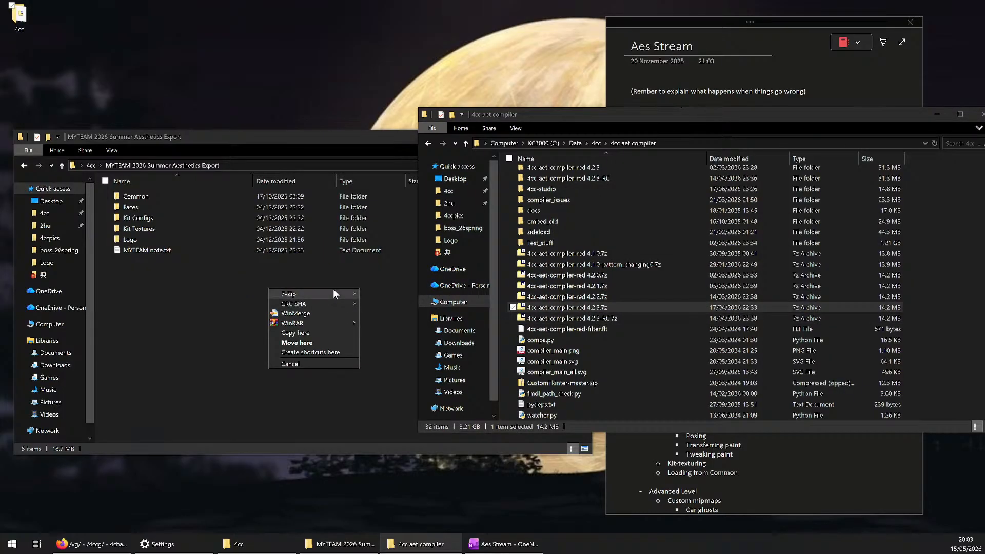
mouse_move(333, 293)
click(428, 324)
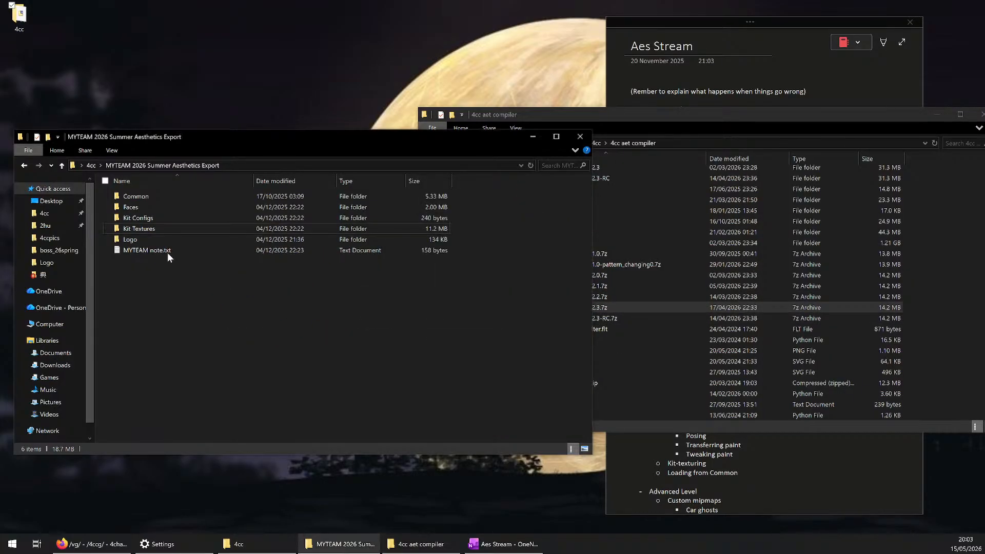
Move the extracted 4cc-aet-compiler-red 4.2.3 folder up into the parent 4cc folder and open it there
drag(147, 196, 91, 165)
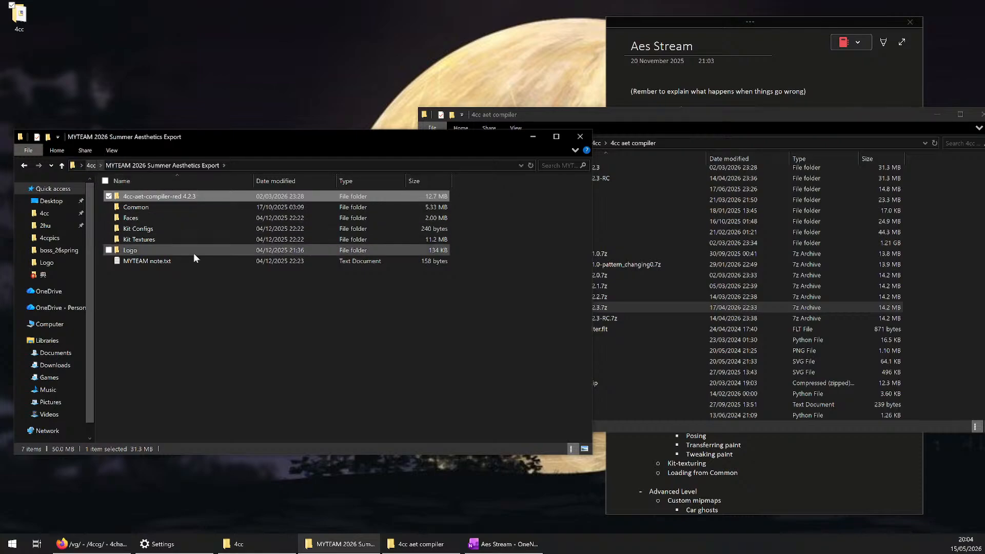
click(91, 165)
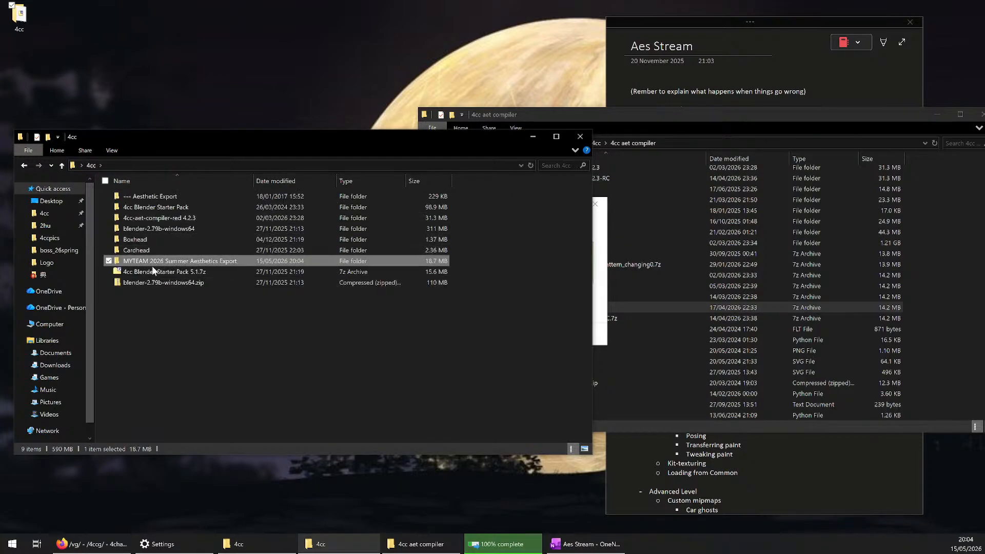
double_click(155, 219)
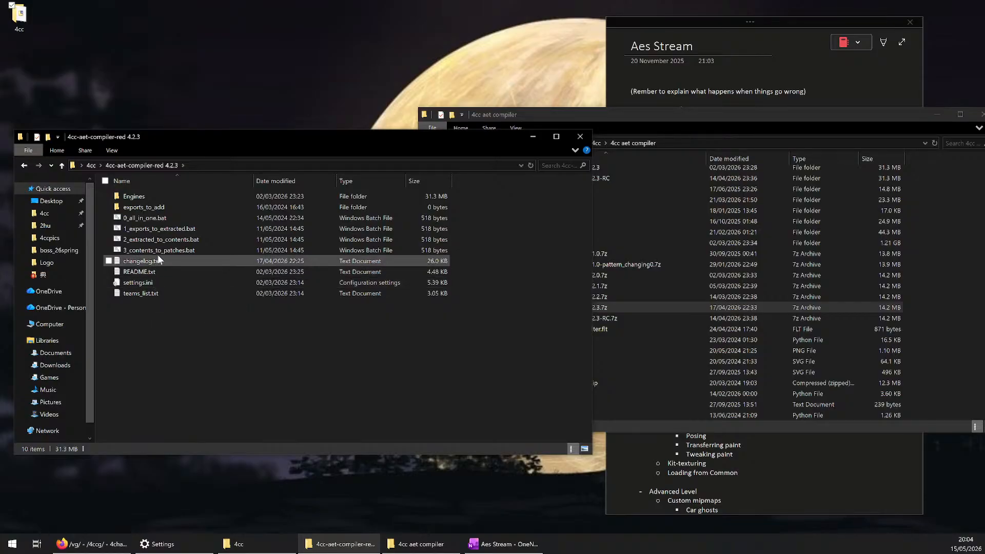
Move the MYTEAM 2026 Summer Aesthetics Export folder from the 4cc folder into the compiler's exports_to_add folder
click(91, 166)
click(173, 260)
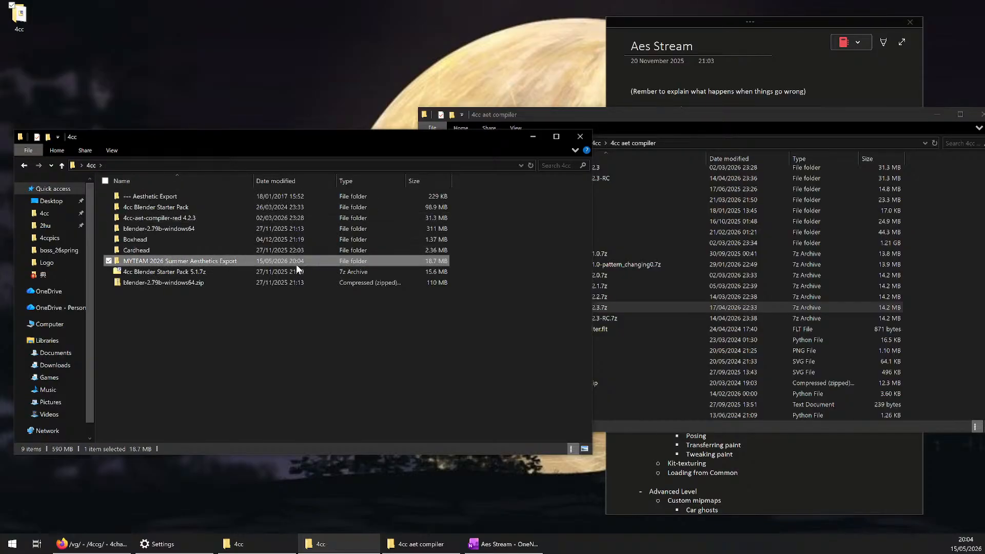
key(ctrl+x)
double_click(170, 218)
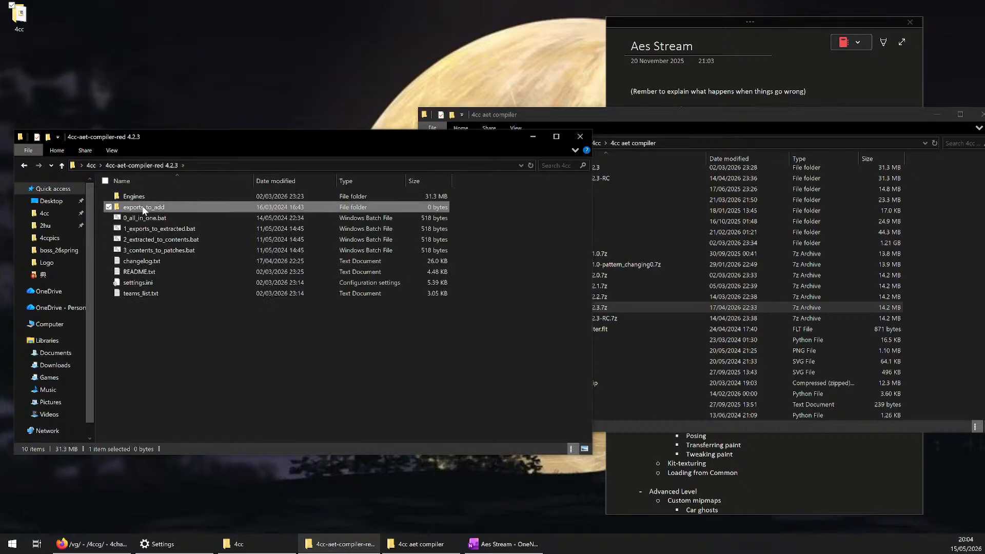
double_click(145, 207)
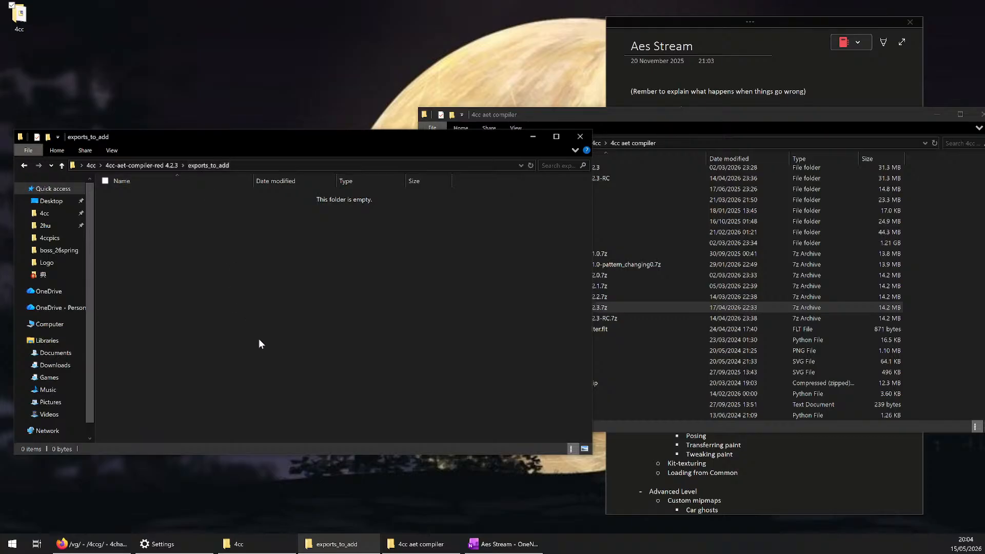
key(ctrl+v)
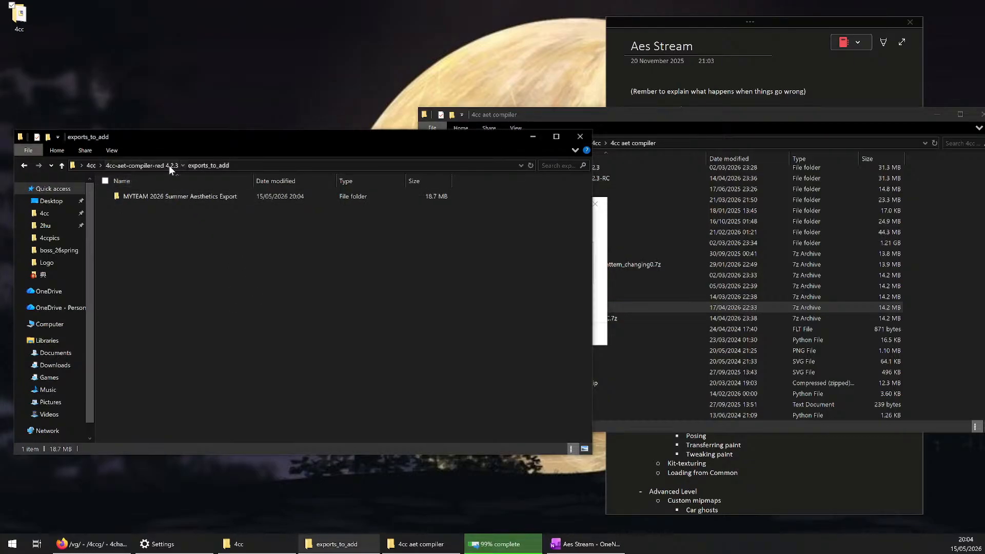
Return to the 4cc-aet-compiler-red 4.2.3 folder, look over its batch files and run 0_all_in_one.bat
click(170, 165)
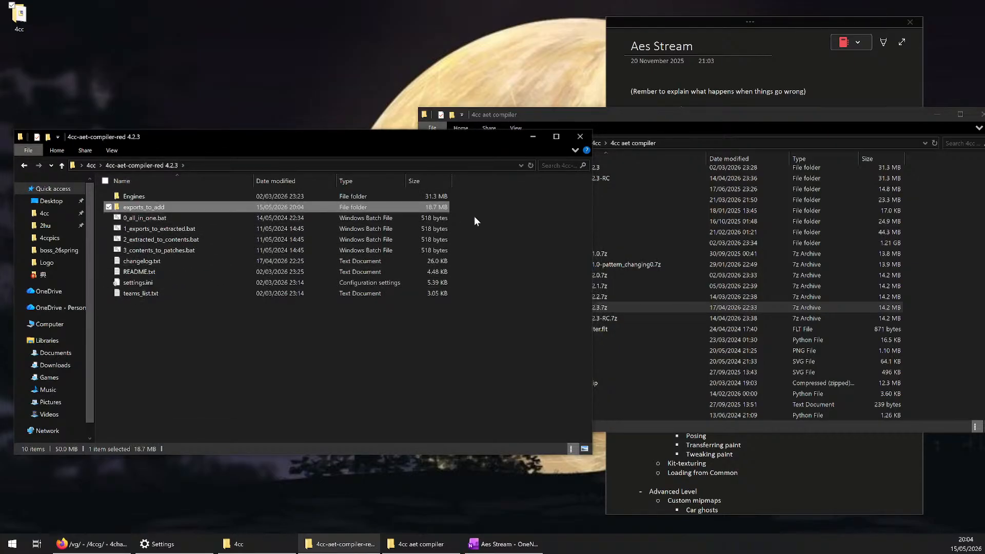
drag(474, 221, 393, 251)
click(460, 228)
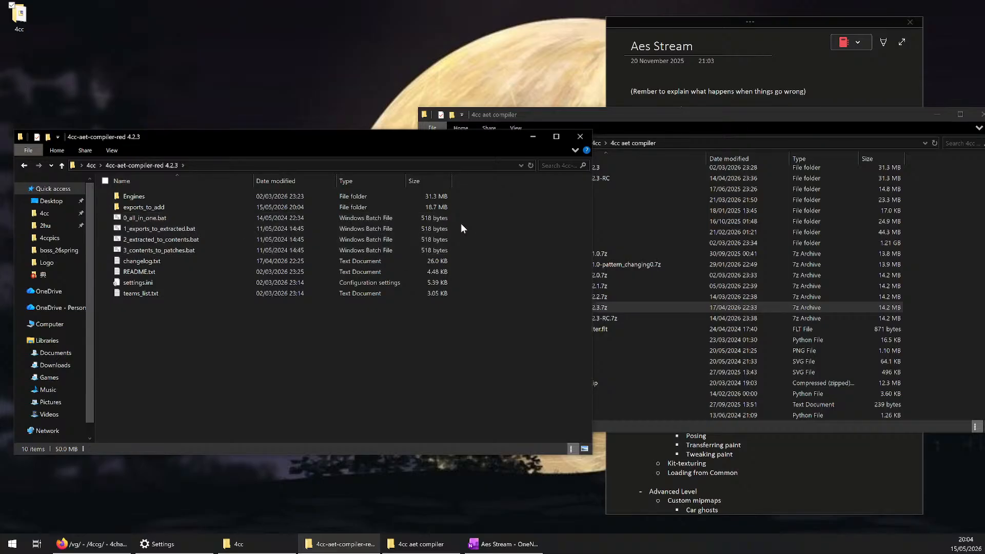
drag(460, 228, 365, 252)
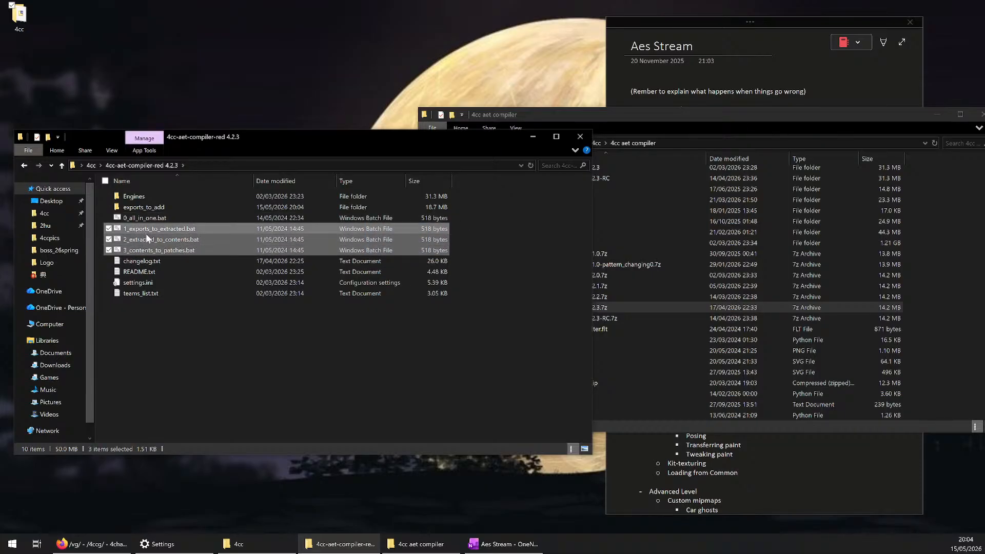
click(123, 219)
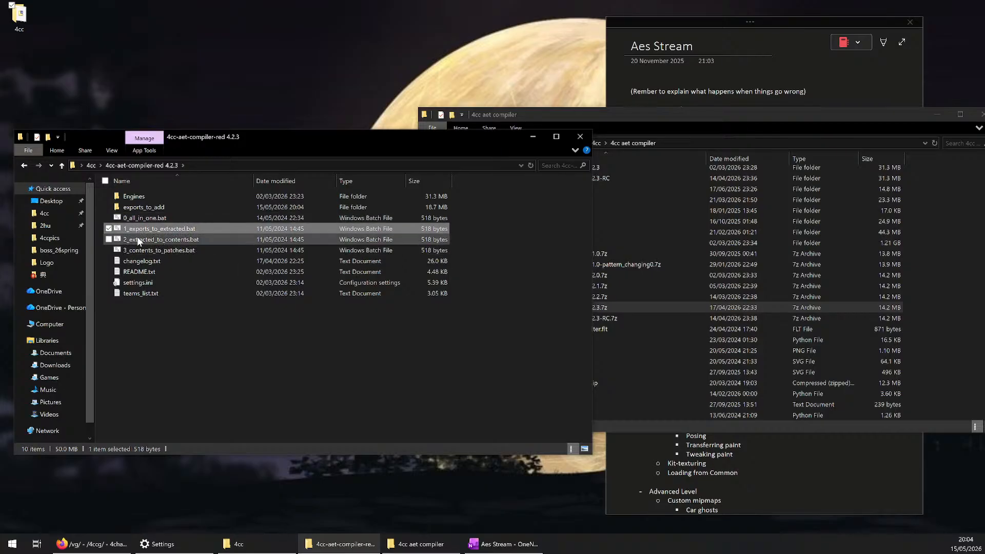
click(139, 251)
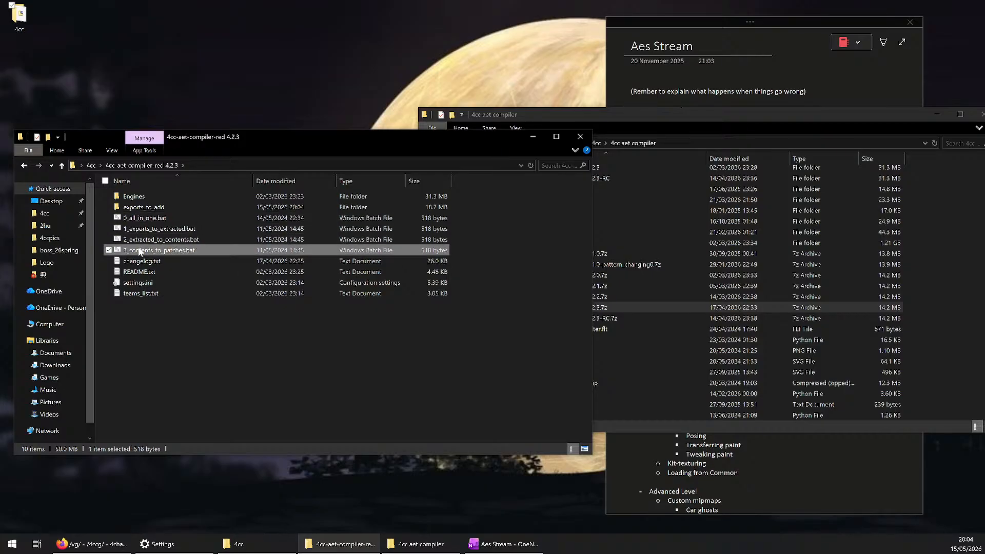
double_click(140, 221)
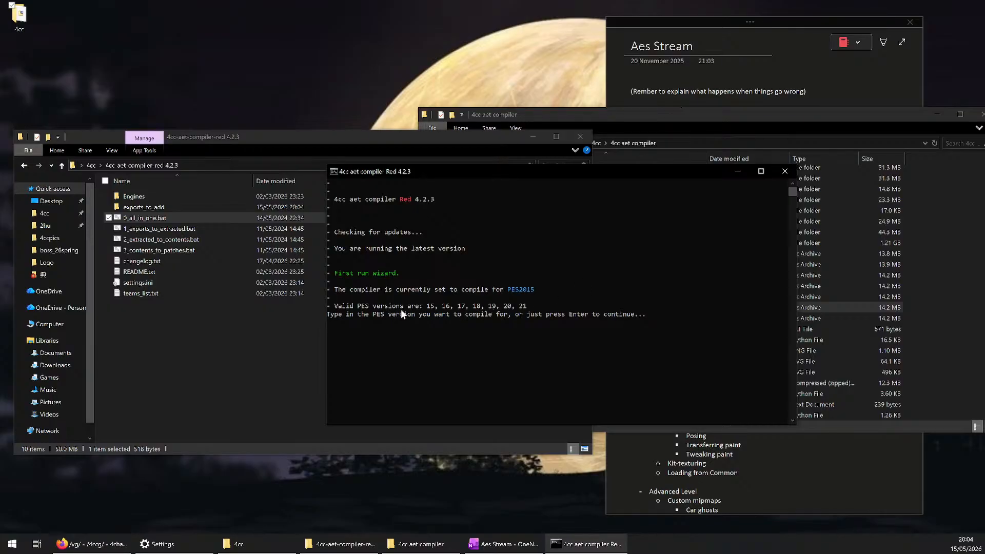
Keep PES2015 as the version to compile for in the first run wizard by continuing without entering a version
text(17)
key(BackSpace)
key(BackSpace)
key(Return)
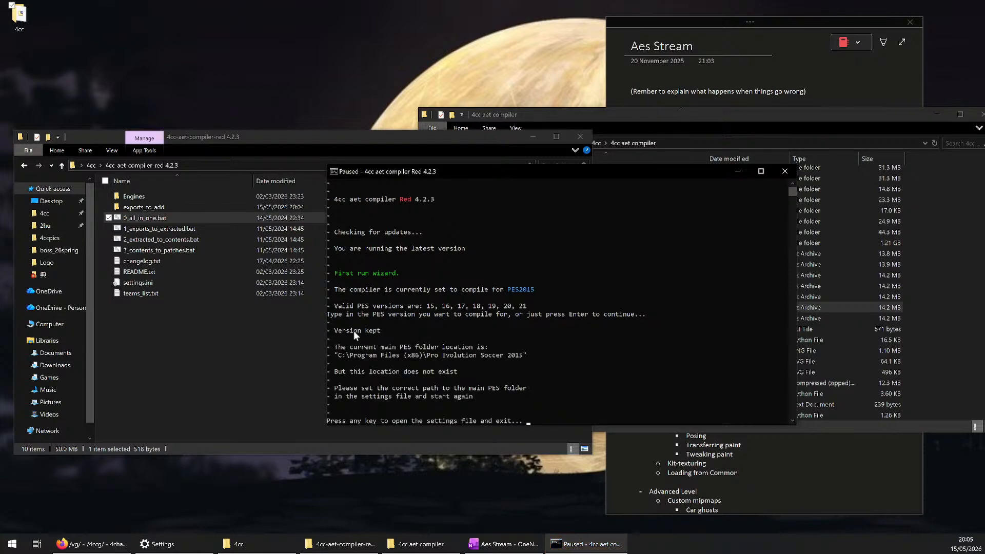
Check the main PES folder location reported by the first run wizard and the message about that path
scroll(370, 334, down, 2)
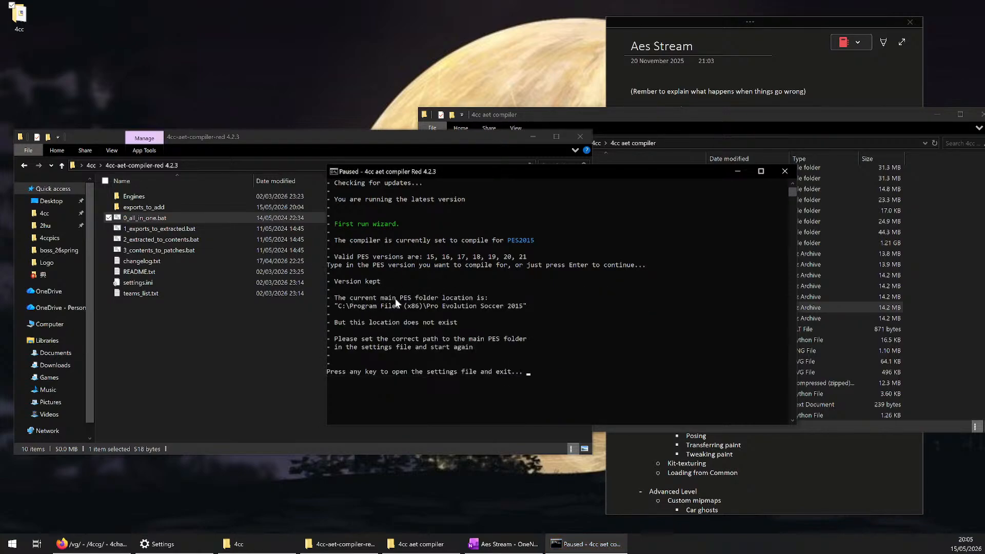
drag(400, 297, 488, 298)
drag(338, 306, 524, 308)
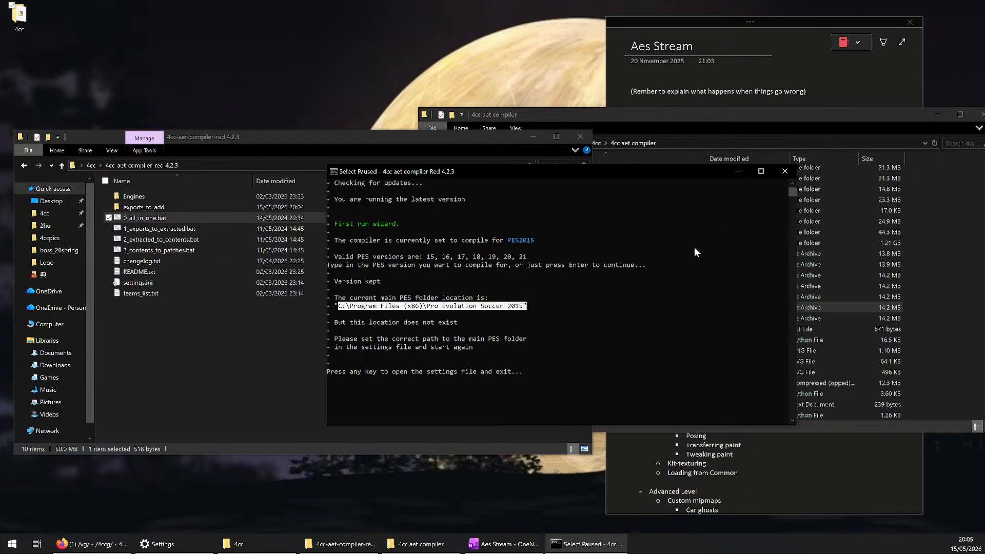
drag(331, 322, 479, 323)
Open a new file window and browse to C:\Data\Programs
click(229, 311)
key(super+e)
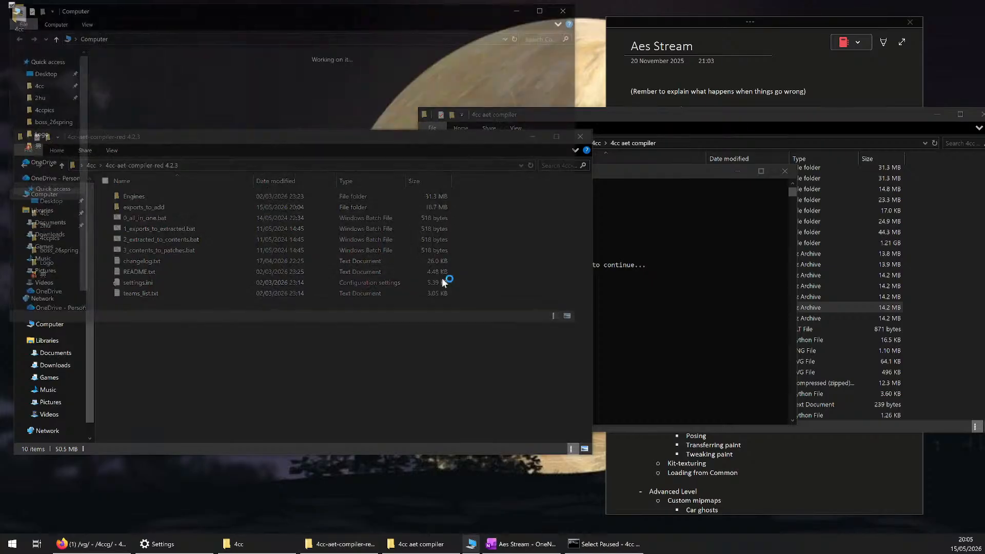
click(155, 169)
double_click(156, 168)
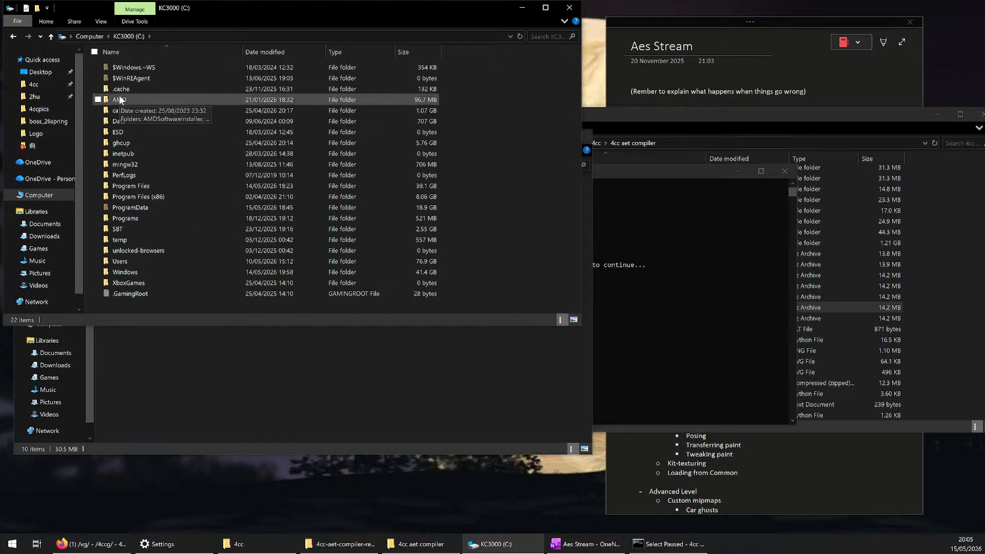
click(138, 122)
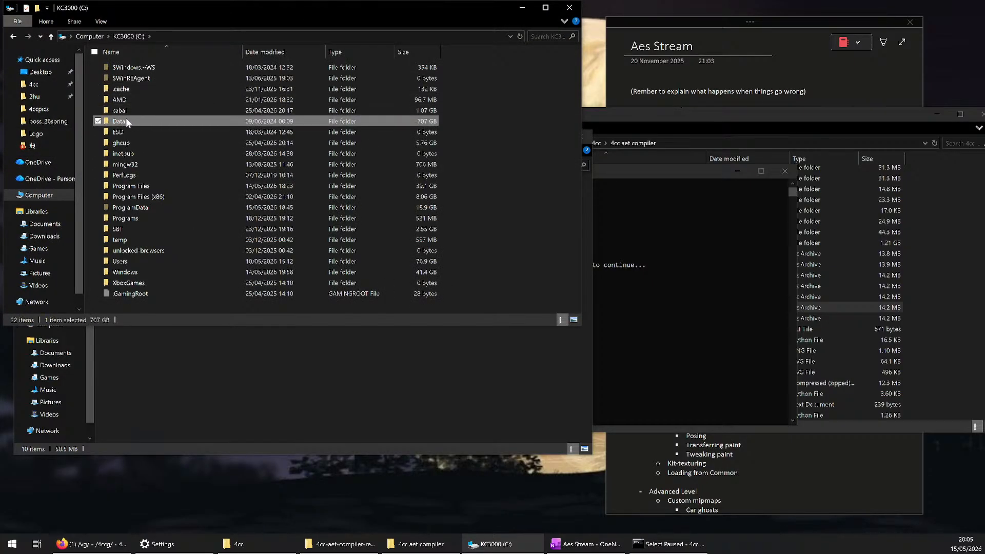
double_click(129, 122)
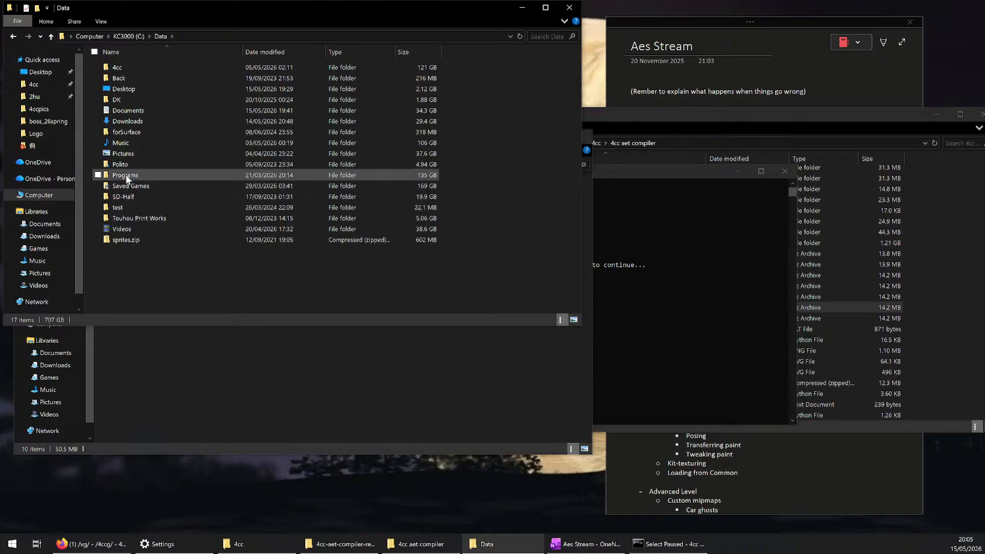
click(130, 176)
double_click(131, 175)
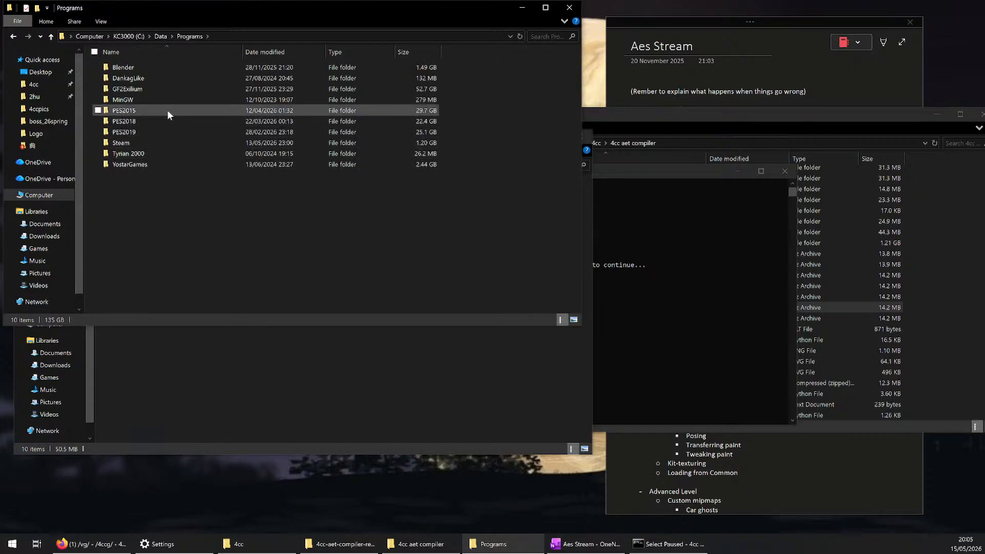
Open the PES2015 folder inside Programs, select PES2015.exe and display the folder's full path
click(430, 113)
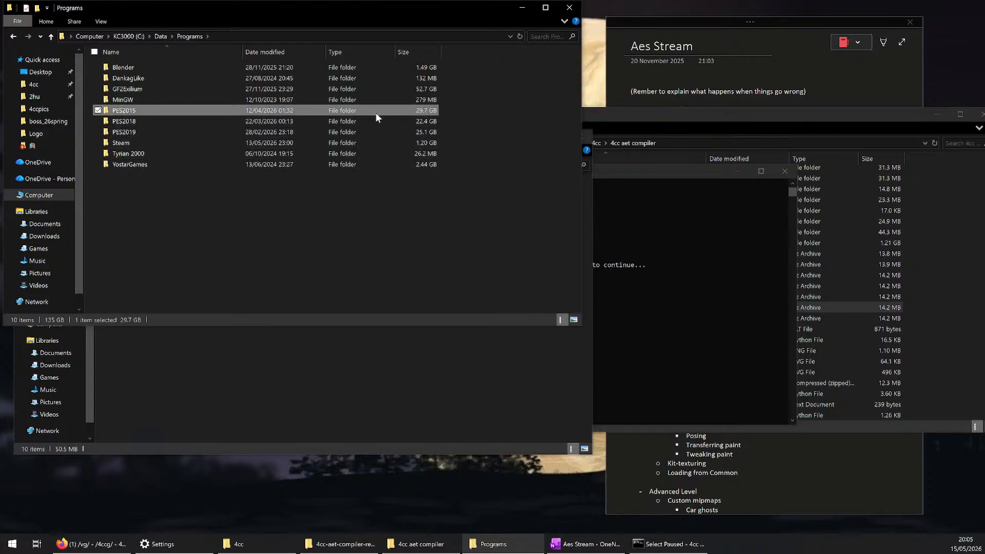
double_click(138, 112)
drag(346, 22, 625, 105)
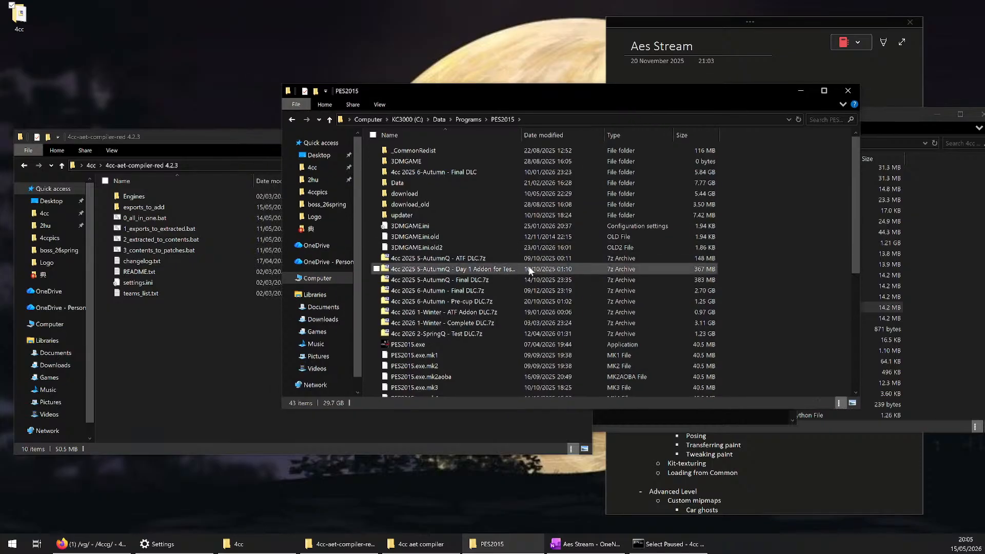
click(414, 348)
click(546, 119)
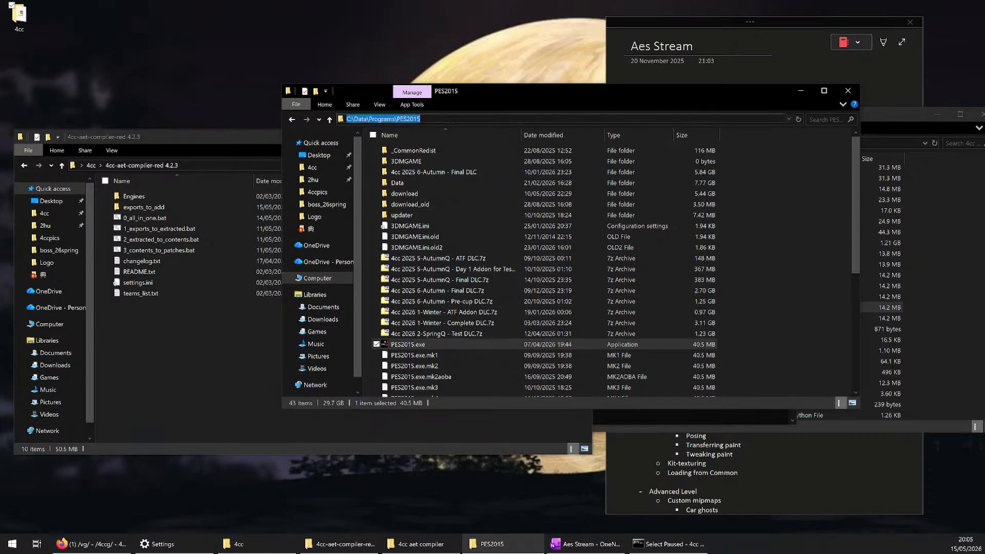
Minimize the PES2015 folder window and examine each part of the default PES folder path in the compiler console
click(800, 92)
click(644, 175)
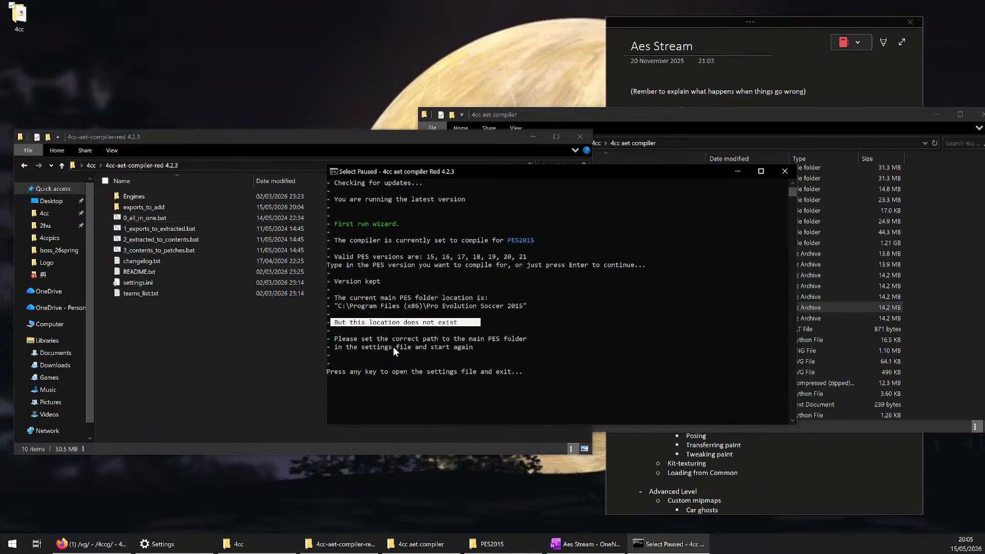
drag(338, 307, 523, 306)
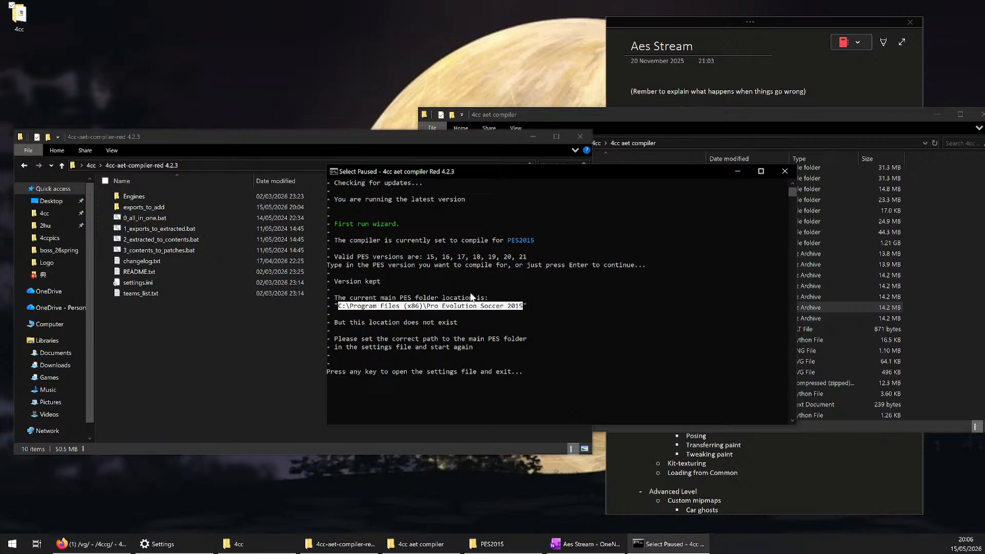
click(355, 307)
drag(354, 305, 417, 307)
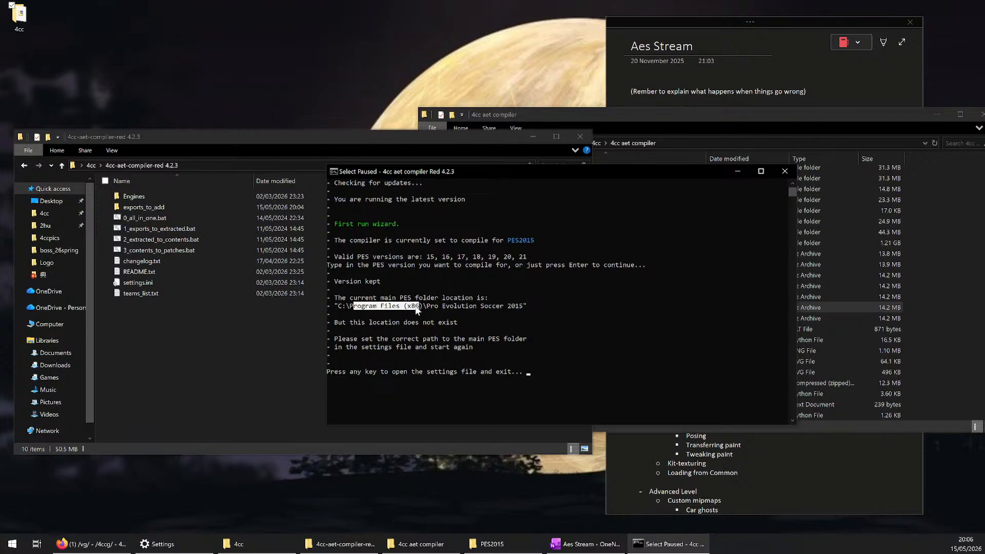
click(417, 306)
drag(352, 304, 421, 308)
click(360, 309)
drag(352, 305, 423, 306)
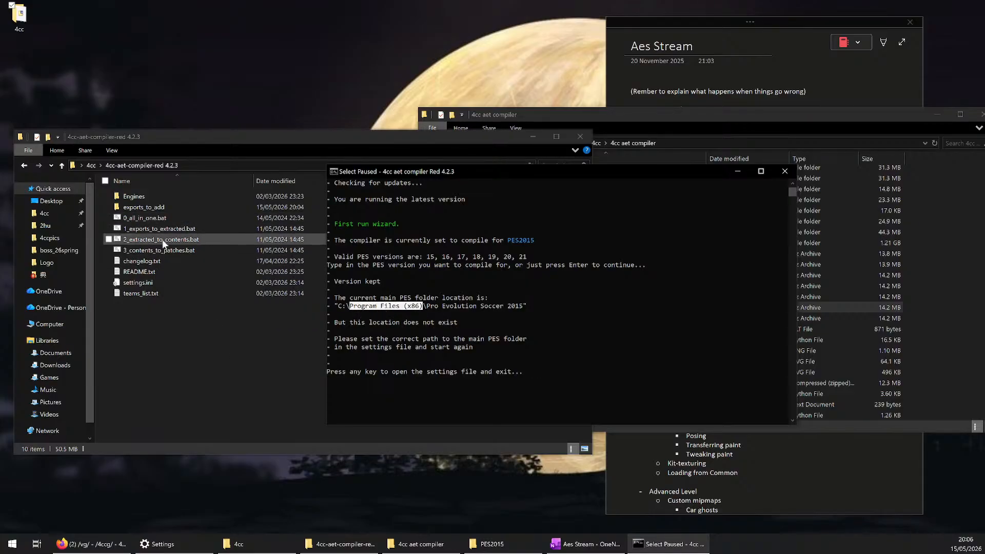
drag(424, 305, 524, 306)
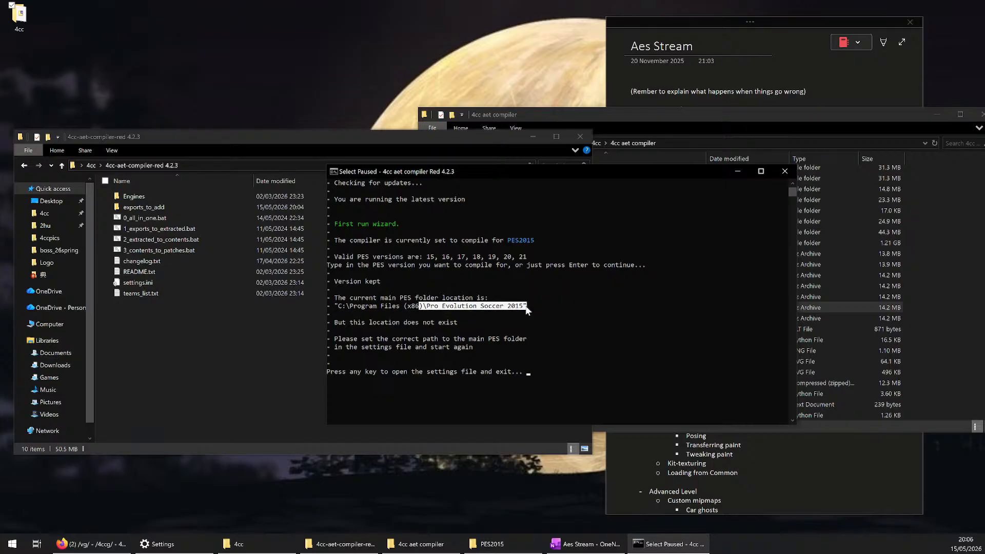
drag(346, 306, 423, 308)
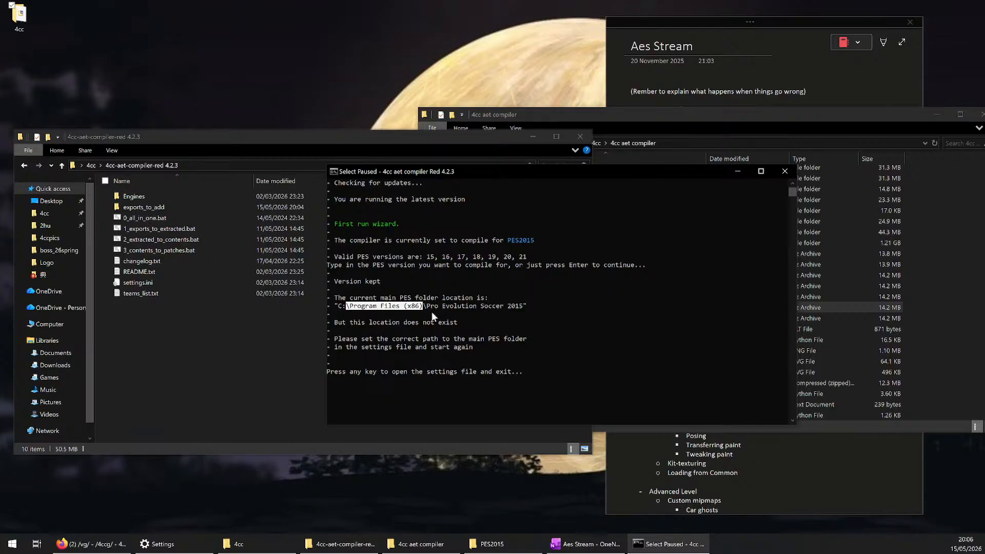
click(447, 306)
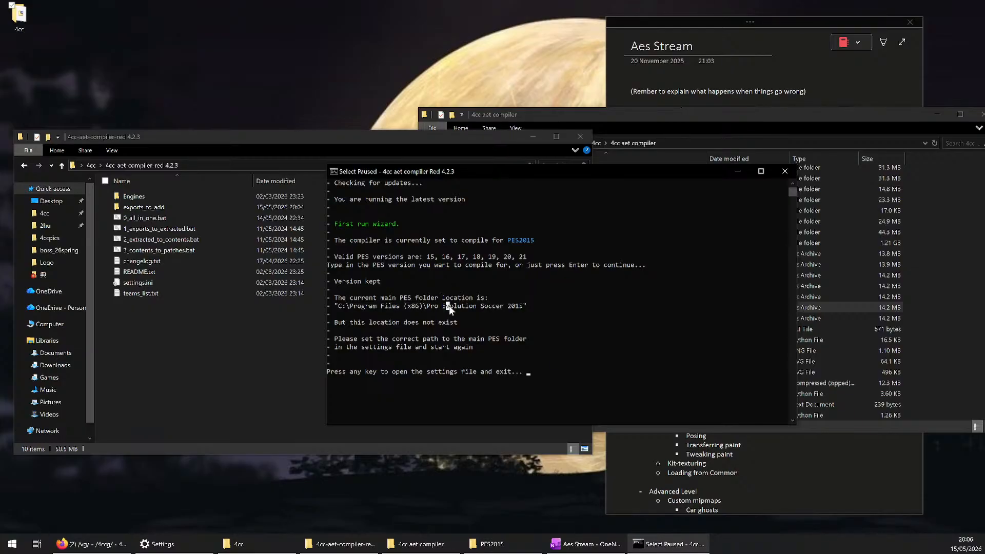
Bring back the PES2015 folder window and go up to Programs to look at where the game folder is located
click(493, 543)
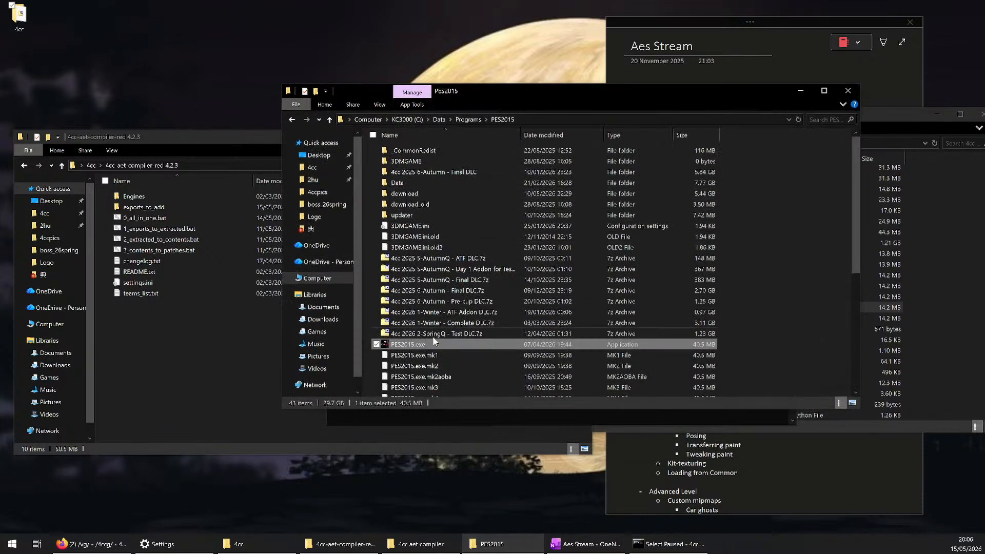
key(alt+Up)
mouse_move(403, 194)
mouse_down()
mouse_move(408, 201)
mouse_move(167, 167)
mouse_move(98, 68)
mouse_move(116, 70)
mouse_move(63, 63)
mouse_move(115, 66)
mouse_move(380, 201)
mouse_move(398, 194)
mouse_up()
click(592, 339)
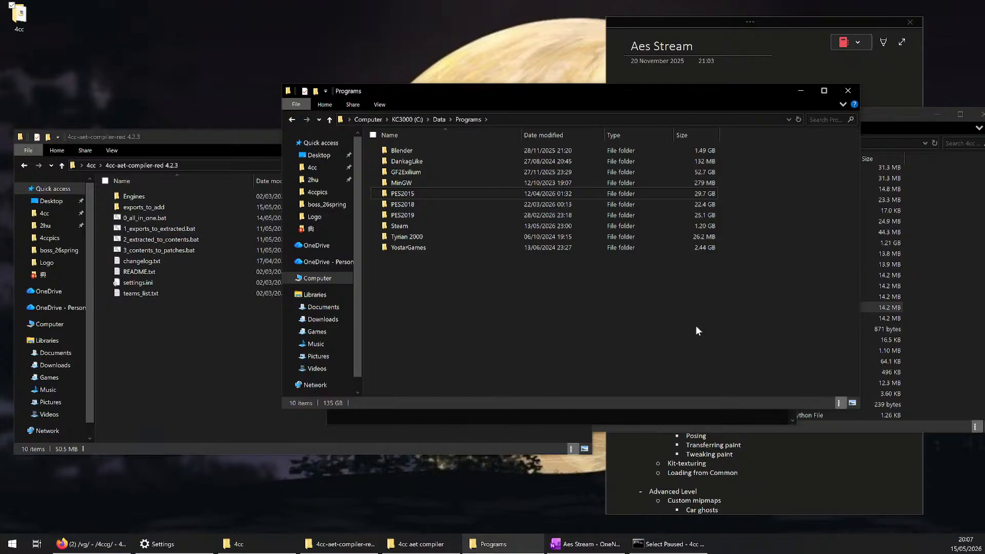
Return to the compiler console and read its instruction about setting the main PES folder path in the settings file
click(545, 421)
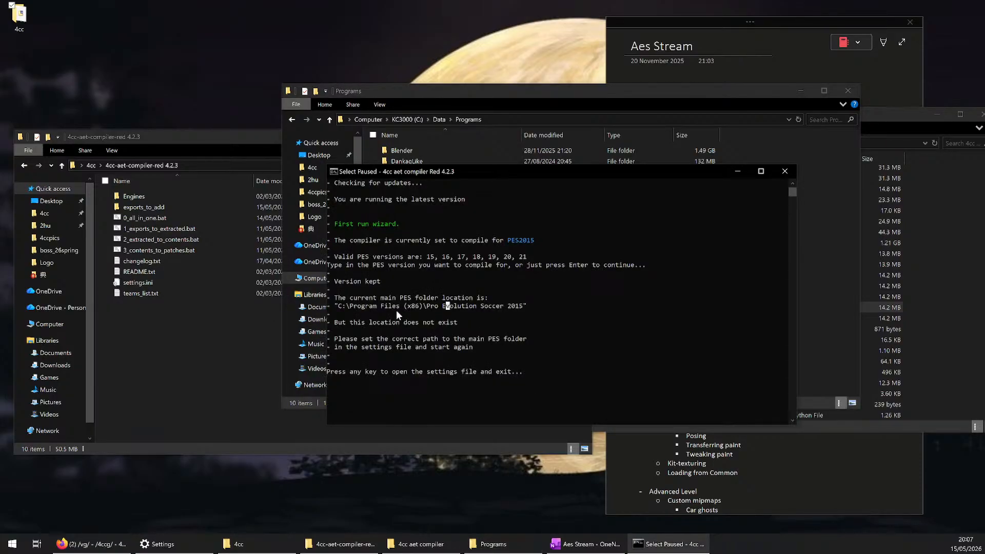
drag(338, 307, 523, 308)
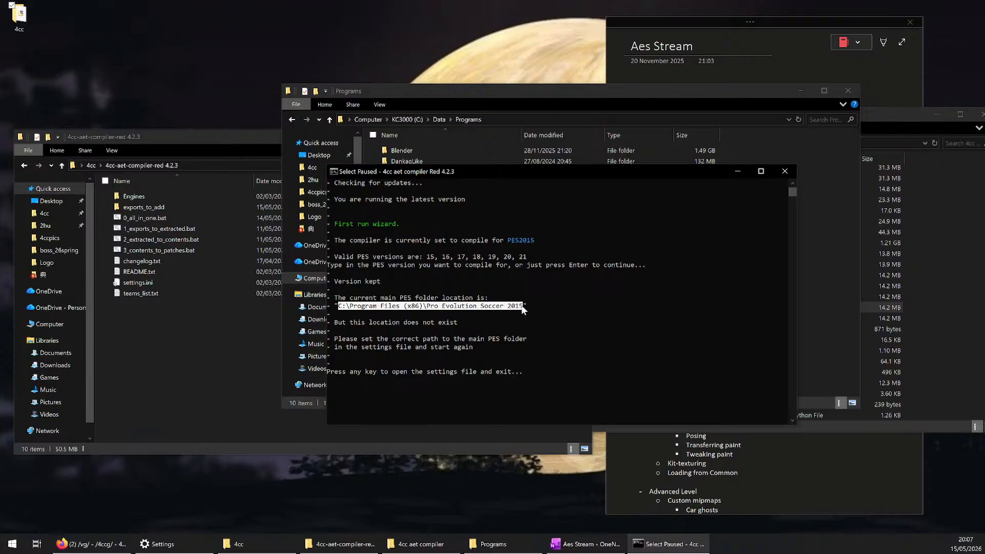
drag(415, 339, 494, 340)
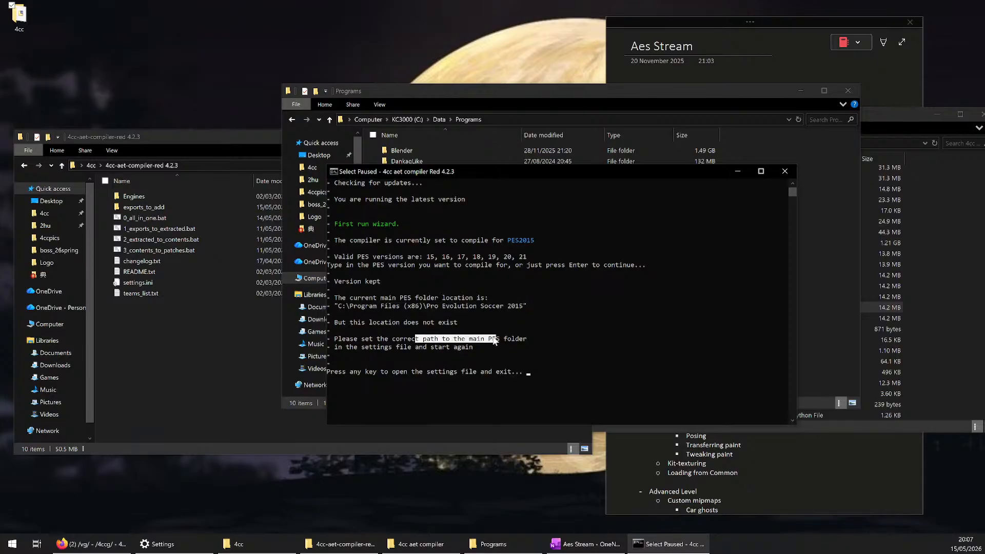
drag(347, 347, 448, 347)
click(478, 346)
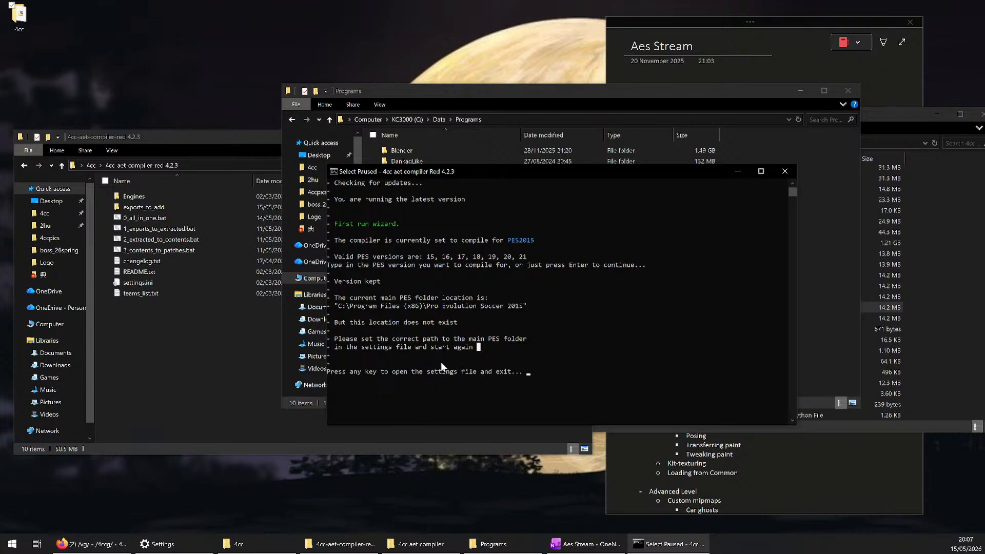
key(Escape)
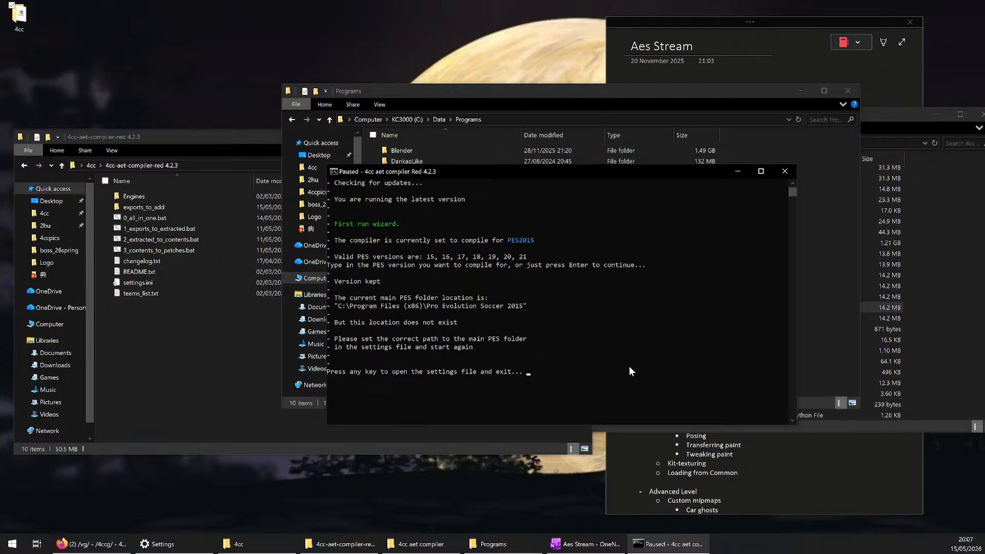
Dismiss the compiler console and open settings.ini from the 4cc-aet-compiler-red 4.2.3 folder
click(648, 363)
key(Return)
key(Return)
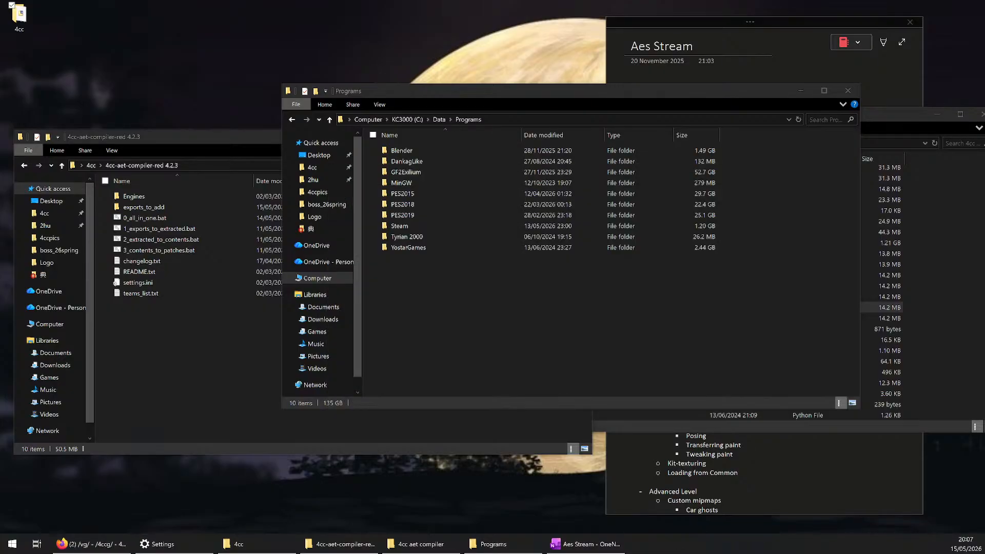
double_click(116, 282)
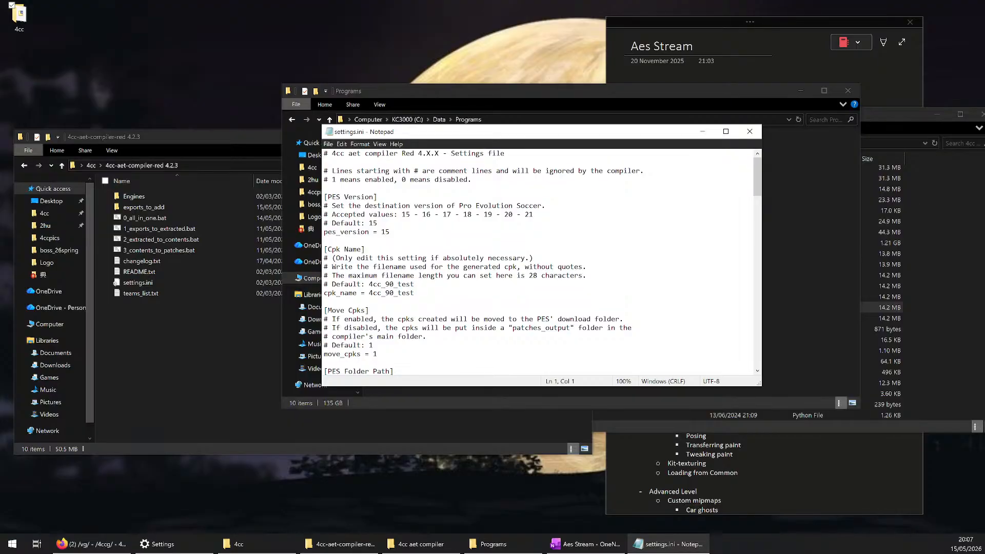
Examine the PES Version section of settings.ini, including its accepted values and the pes_version line
scroll(537, 261, down, 8)
scroll(537, 262, up, 8)
drag(393, 231, 314, 197)
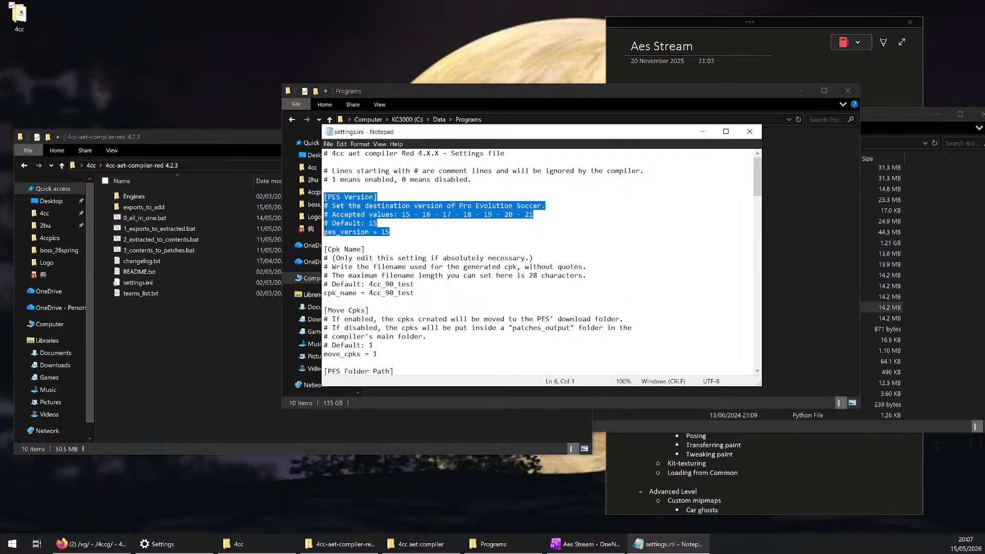
click(377, 249)
drag(390, 232, 323, 231)
click(390, 232)
click(377, 232)
double_click(349, 232)
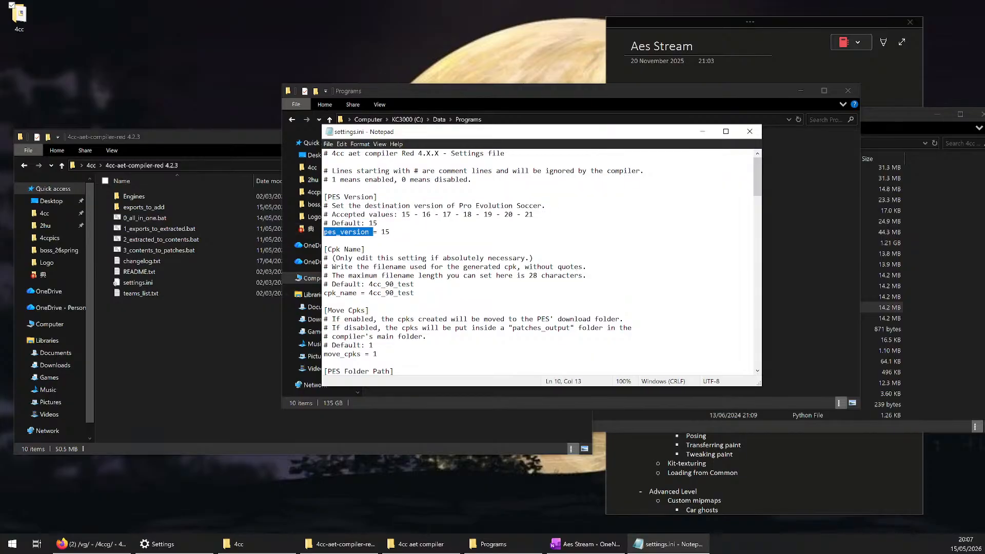
click(390, 232)
double_click(389, 232)
click(390, 232)
click(332, 232)
Examine the PES Folder Path section, its ** magic number note and the default pes_folder_path line
scroll(538, 262, down, 2)
scroll(539, 262, down, 3)
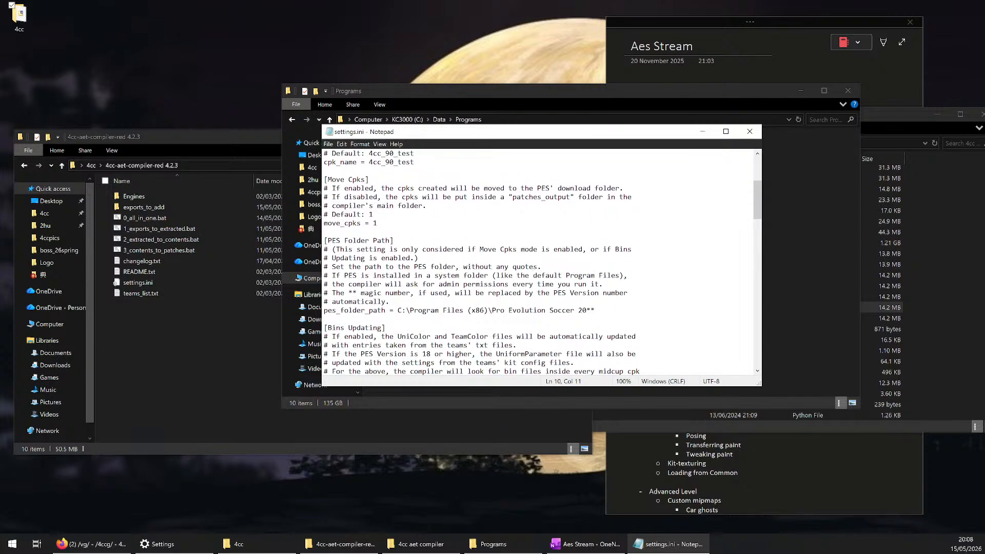
drag(381, 240, 345, 240)
click(415, 250)
drag(398, 310, 595, 310)
drag(348, 293, 410, 293)
drag(509, 310, 323, 310)
click(595, 311)
Replace the default pes_folder_path value with C:\Data\Programs\PES2015, copied from the game folder's address
drag(596, 311, 398, 310)
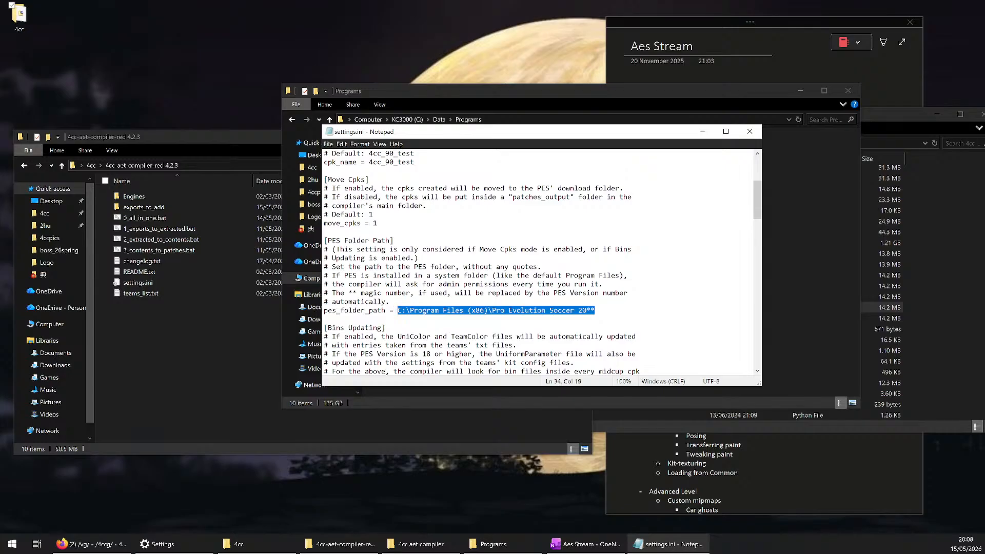
key(BackSpace)
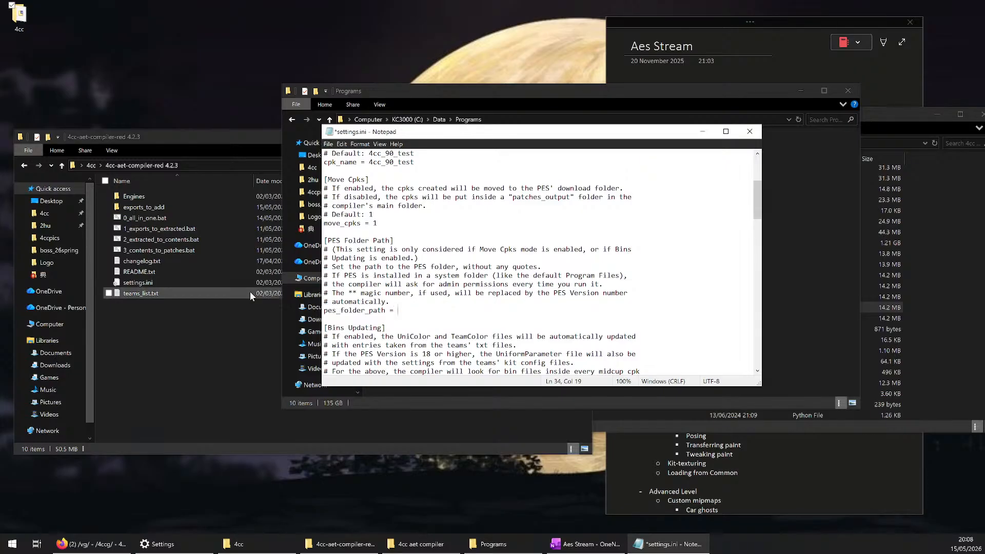
click(499, 104)
double_click(413, 193)
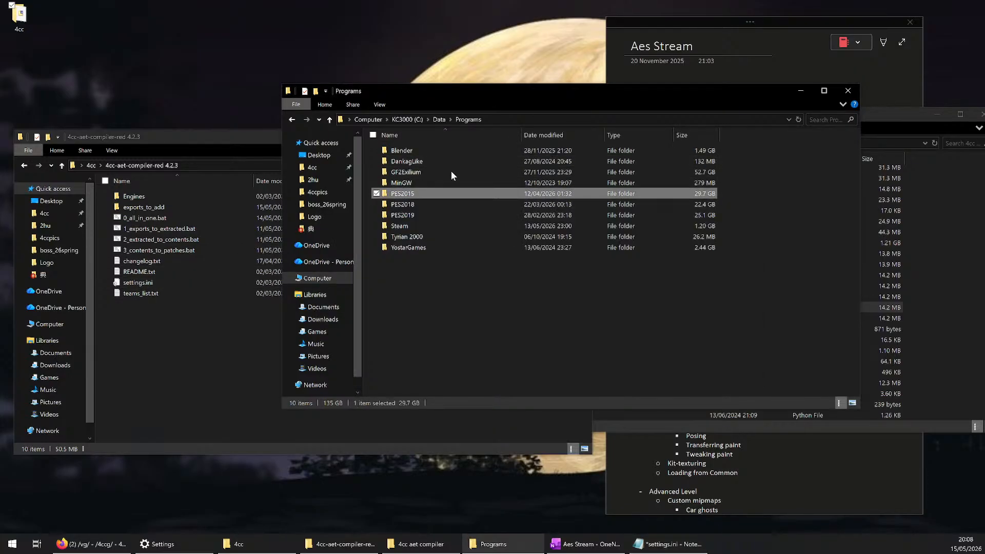
click(559, 115)
key(ctrl+c)
click(800, 90)
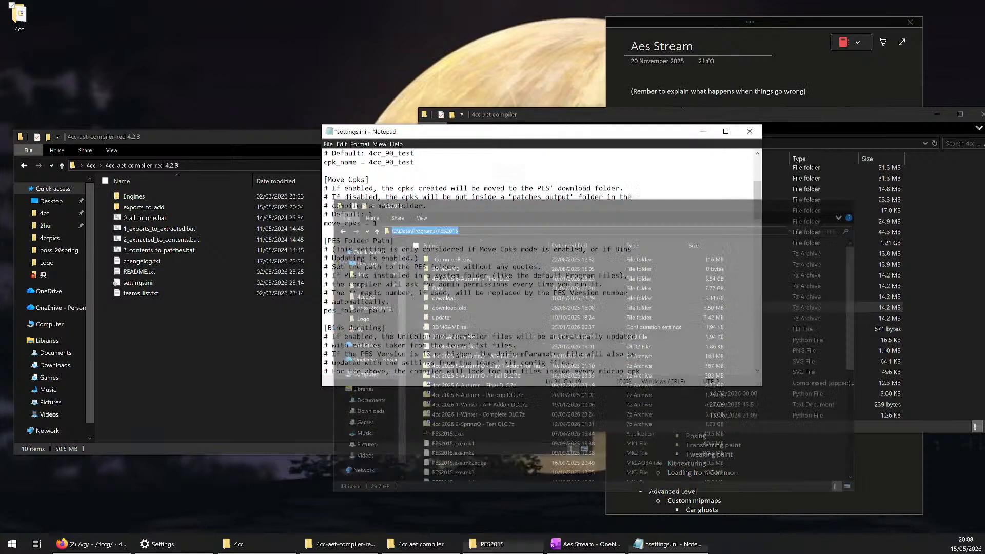
key(ctrl+v)
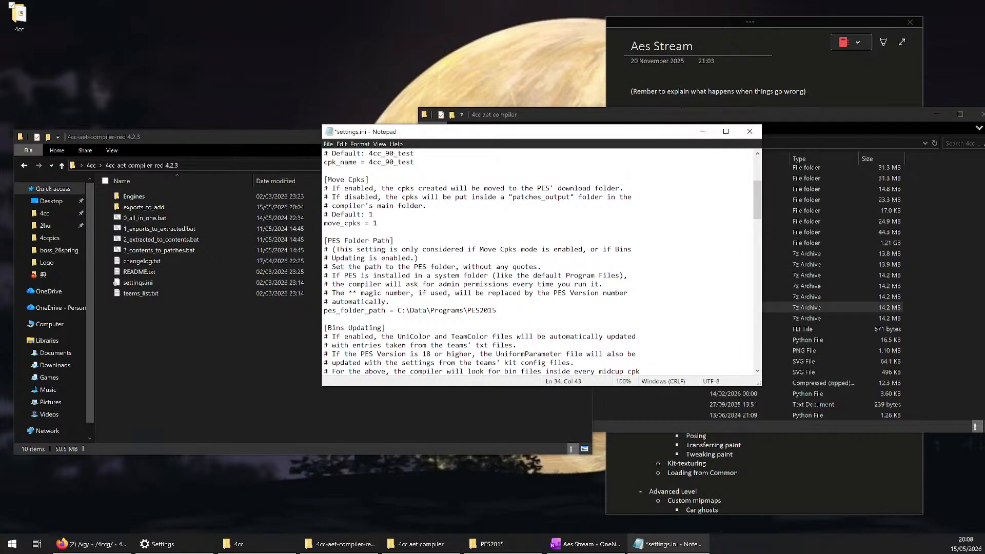
Change the end of the folder path so it reads C:\Data\Programs\PES20** and save settings.ini
key(shift+Left)
key(shift+Left)
text(**)
key(ctrl+s)
Compare the ** magic number in the PES folder path with the pes_version value in settings.ini
scroll(542, 262, up, 2)
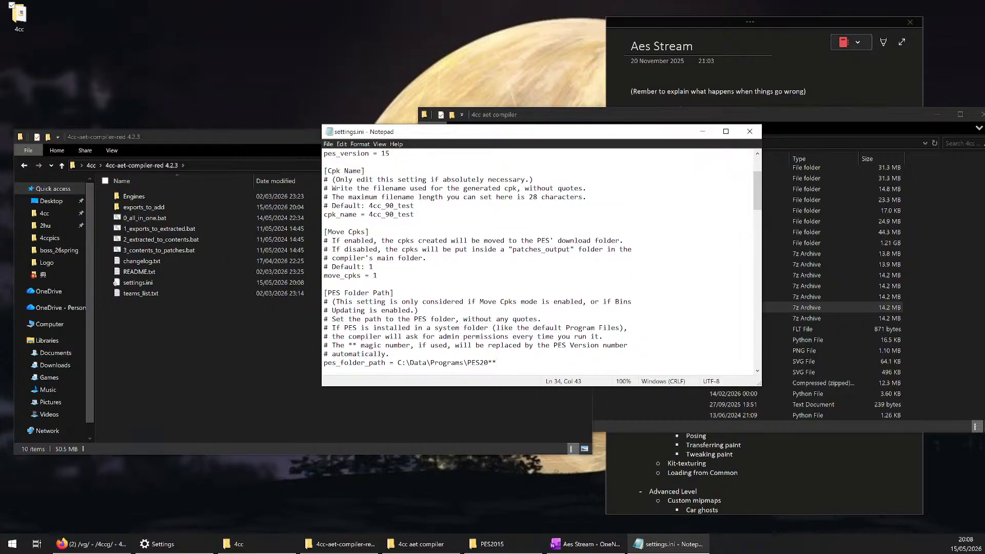
scroll(539, 262, up, 3)
scroll(539, 262, down, 4)
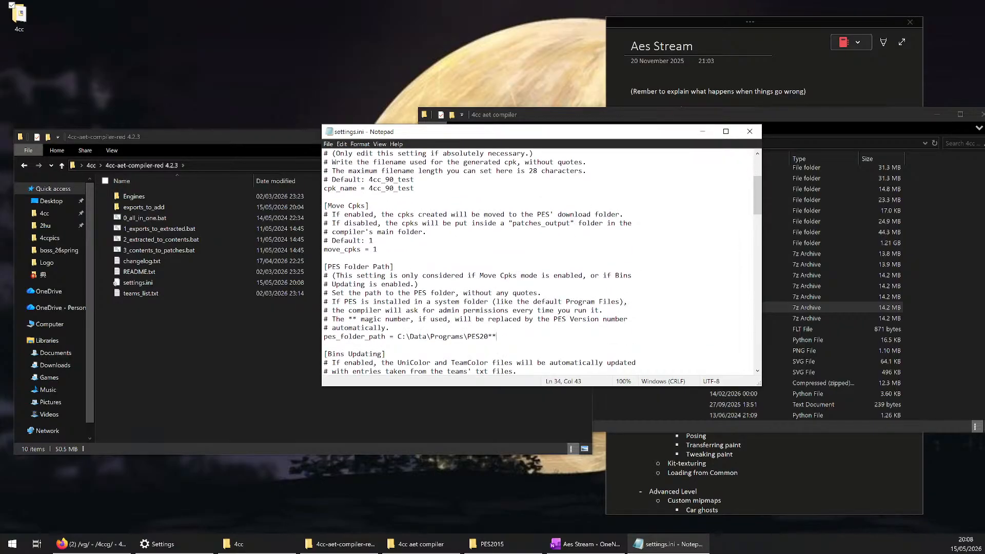
mouse_move(496, 336)
mouse_down()
mouse_move(394, 336)
mouse_move(496, 336)
mouse_move(488, 337)
mouse_up()
scroll(542, 262, up, 4)
double_click(386, 232)
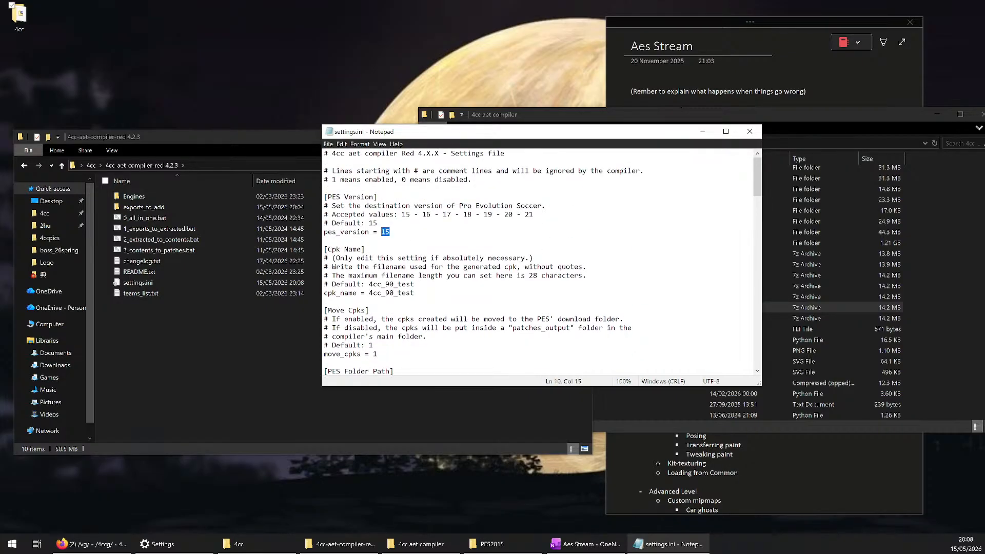
click(422, 258)
scroll(422, 258, down, 5)
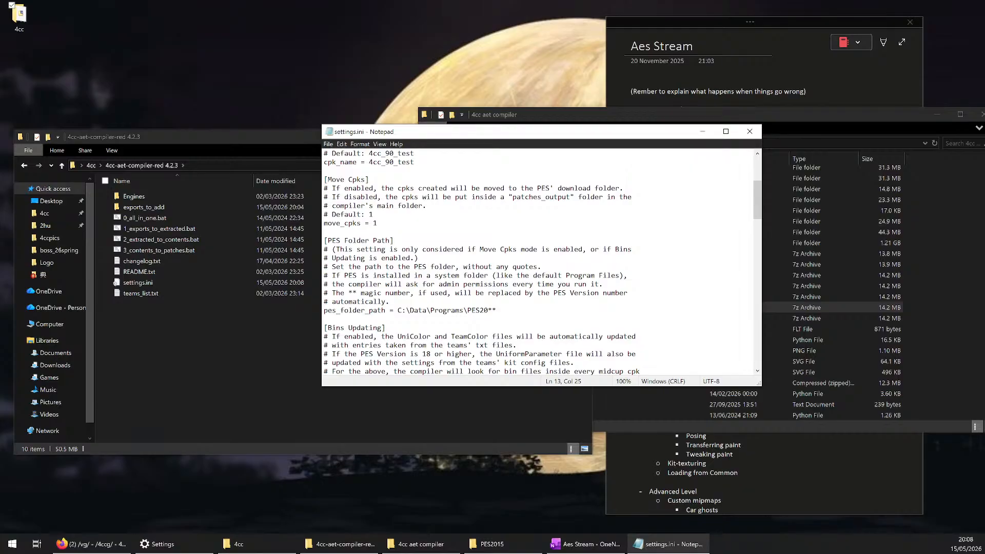
Go up to the Programs folder, select PES2015, PES2018 and PES2019, and place the window beside settings.ini
click(492, 544)
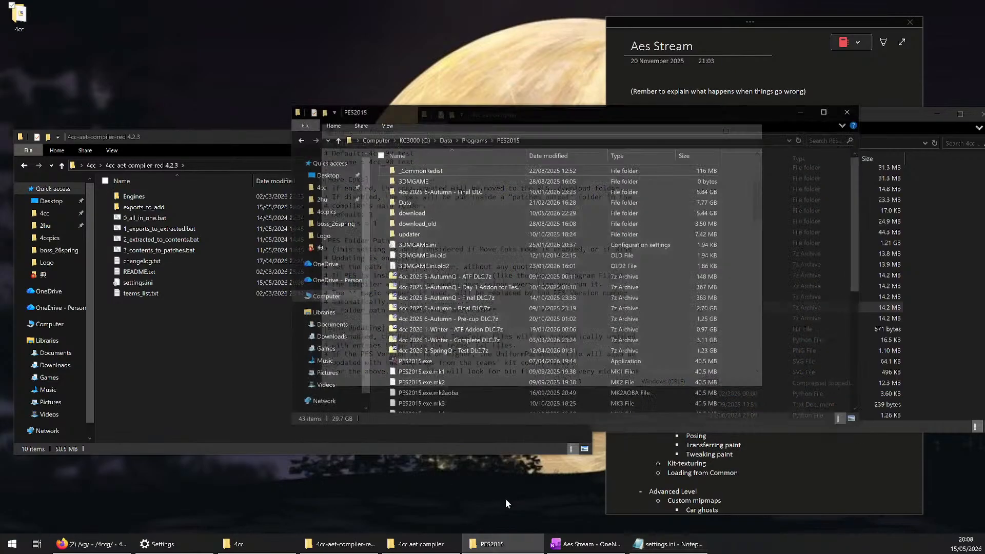
click(468, 119)
drag(737, 194, 424, 217)
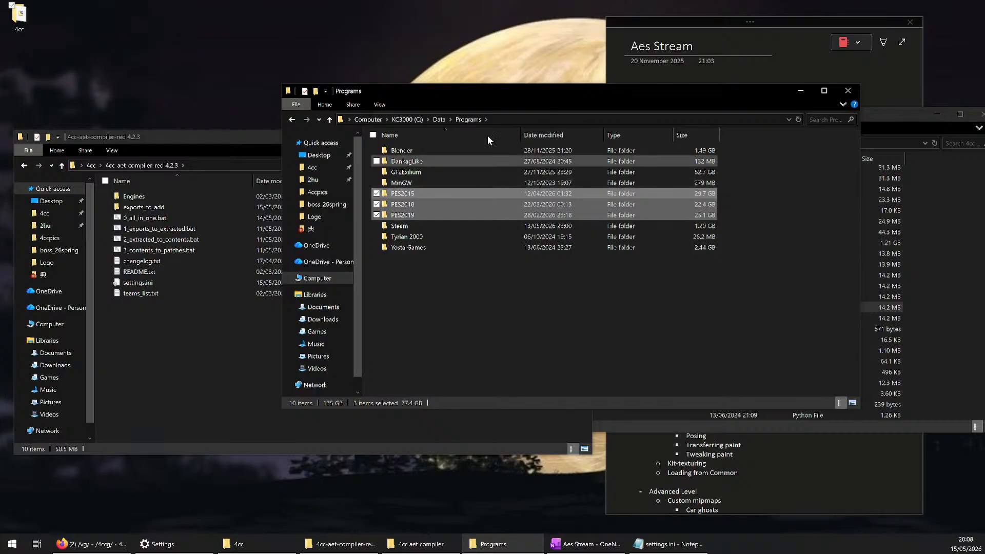
drag(509, 93, 362, 168)
click(436, 154)
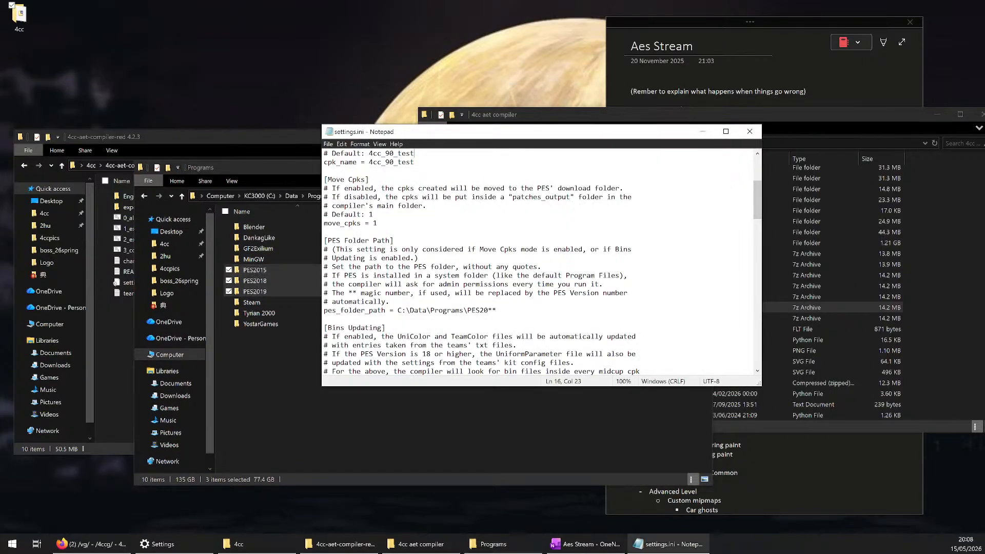
Check the pes_version number and folder path in settings.ini against the PES folder names in Programs
scroll(411, 231, up, 5)
double_click(385, 231)
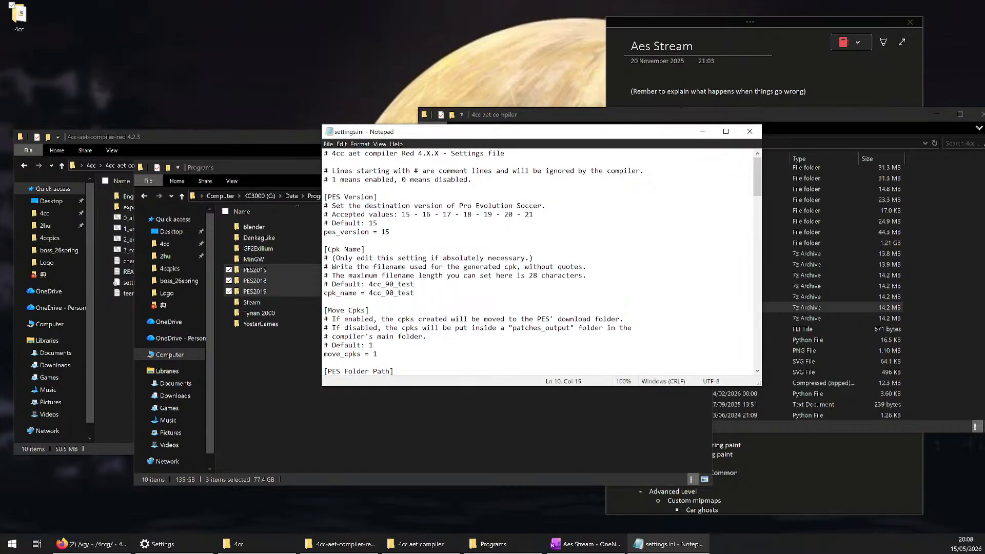
scroll(538, 261, down, 6)
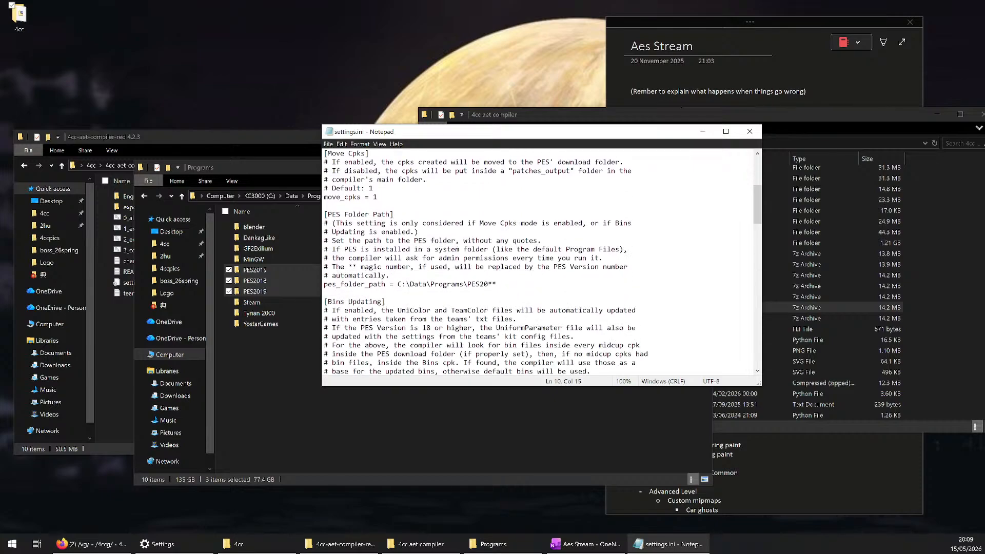
scroll(539, 262, up, 2)
scroll(539, 262, down, 4)
scroll(539, 262, up, 7)
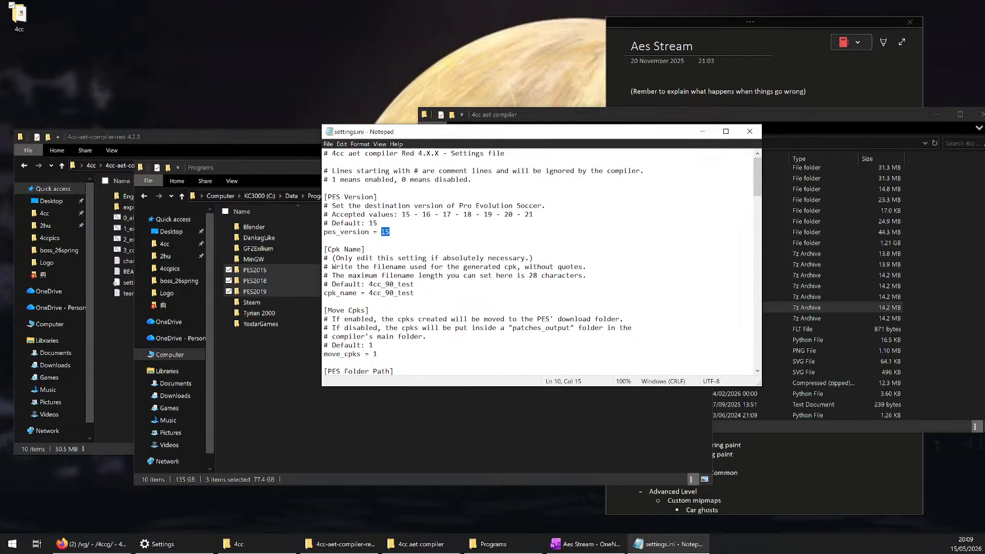
click(391, 232)
scroll(539, 261, down, 8)
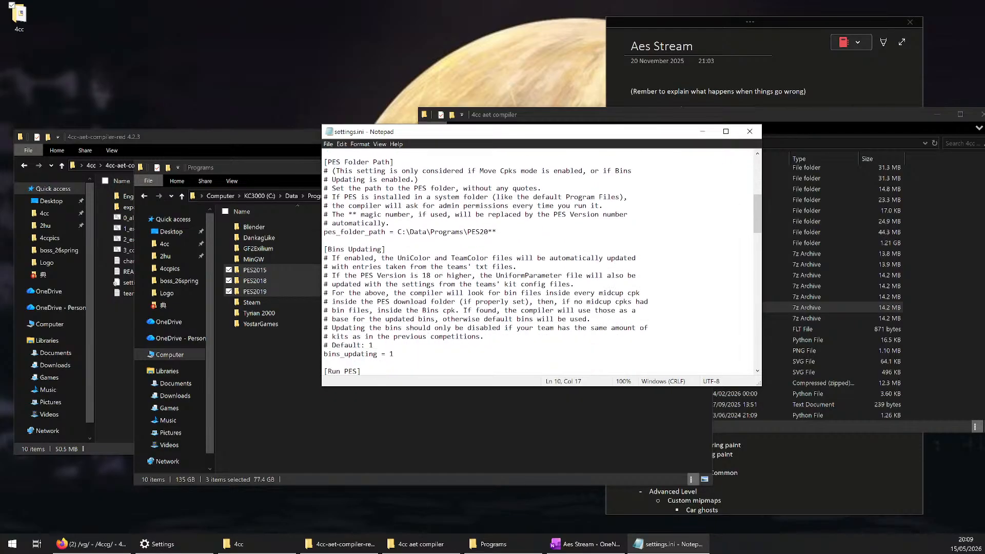
Close settings.ini, open the PES2015 folder and move its window away from the compiler folder
click(750, 132)
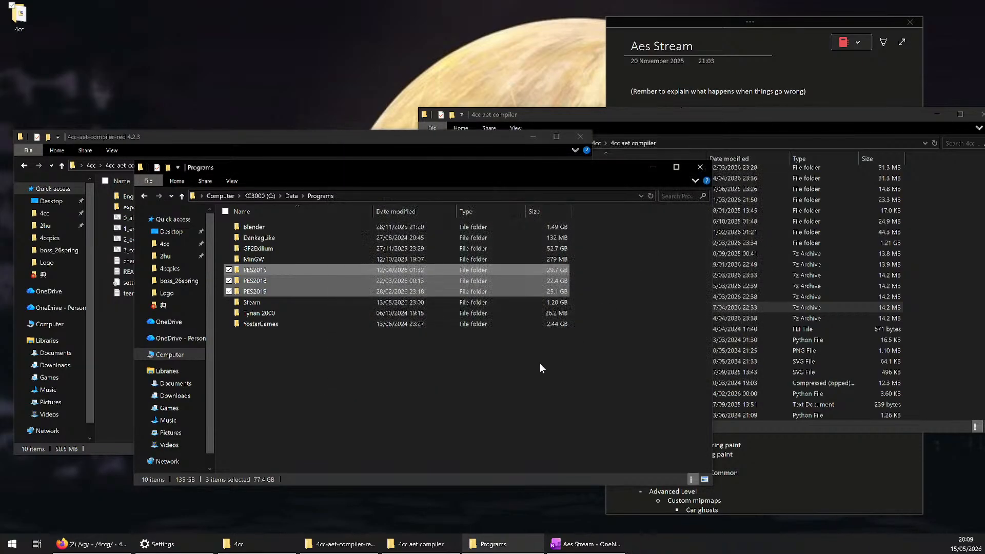
click(275, 269)
double_click(274, 268)
drag(366, 168, 792, 213)
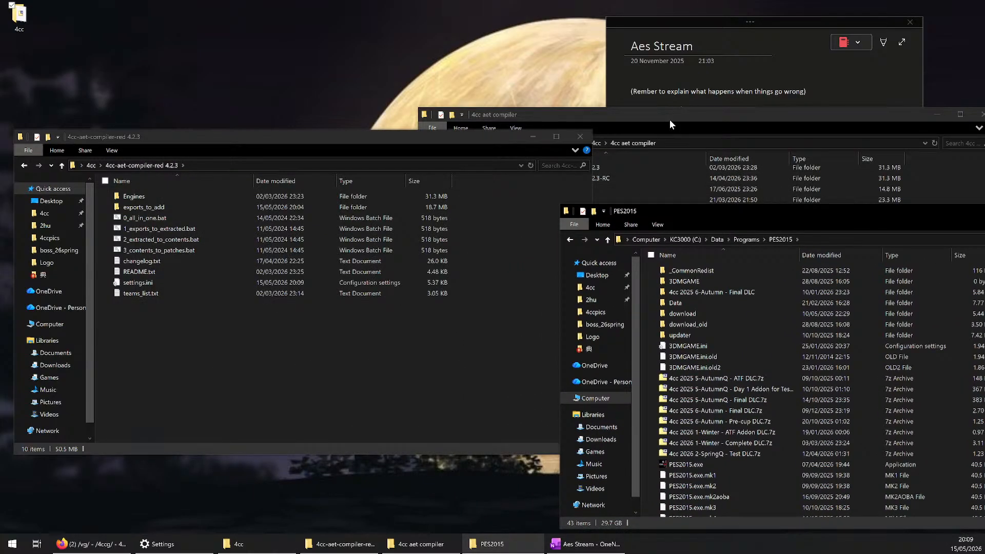
Close the 4cc aet compiler folder window and move the Aes Stream note out of view
drag(669, 119, 461, 86)
click(776, 82)
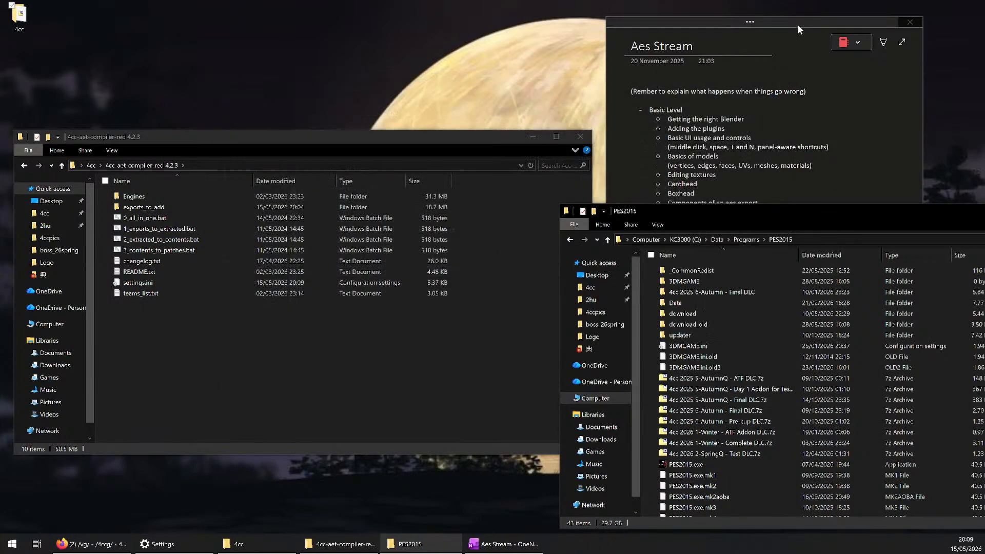
drag(798, 24, 0, 94)
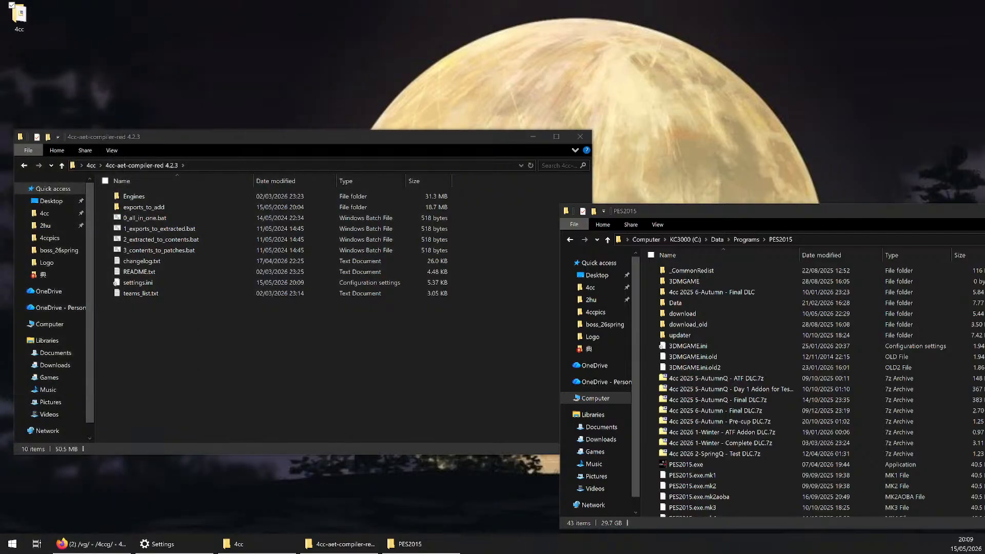
Run 0_all_in_one.bat from the compiler folder and examine the team name error in the console
click(180, 138)
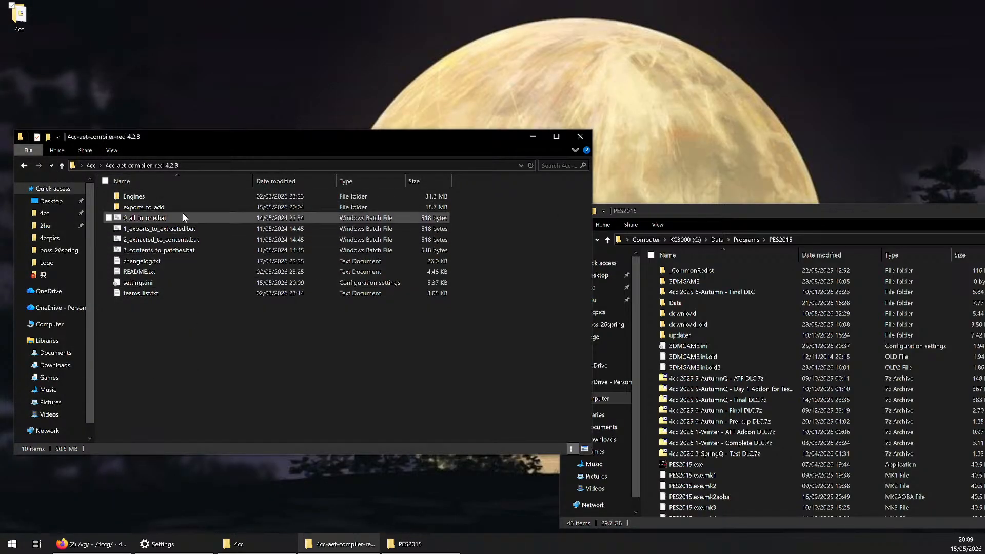
click(152, 219)
double_click(140, 219)
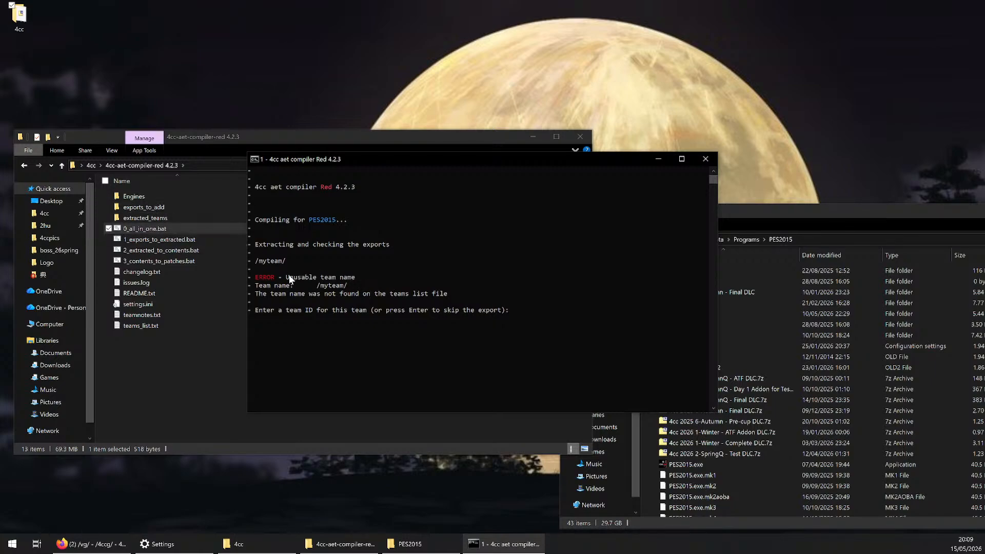
drag(286, 277, 353, 281)
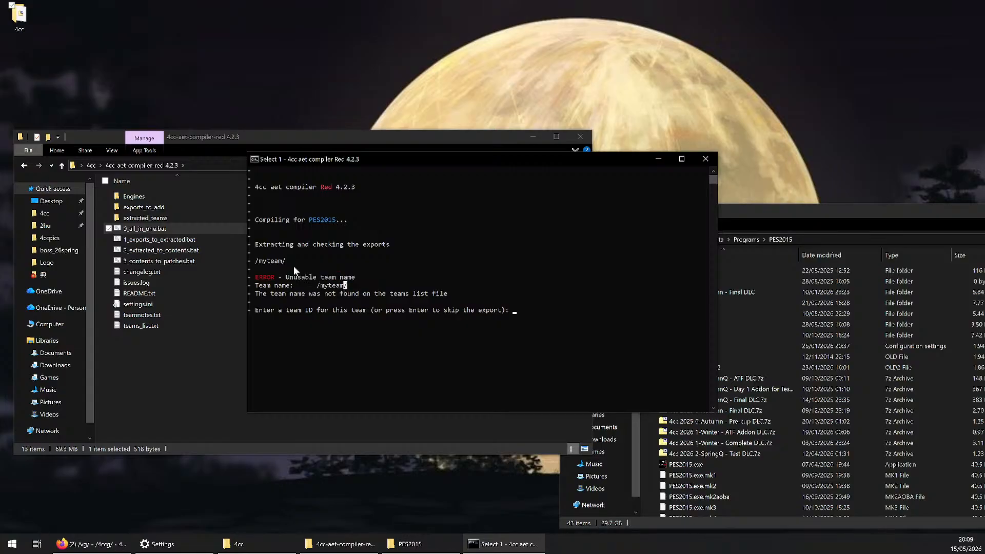
Open MYTEAM note.txt from the MYTEAM 2026 Summer Aesthetics Export folder and check its Team line
double_click(142, 207)
double_click(155, 199)
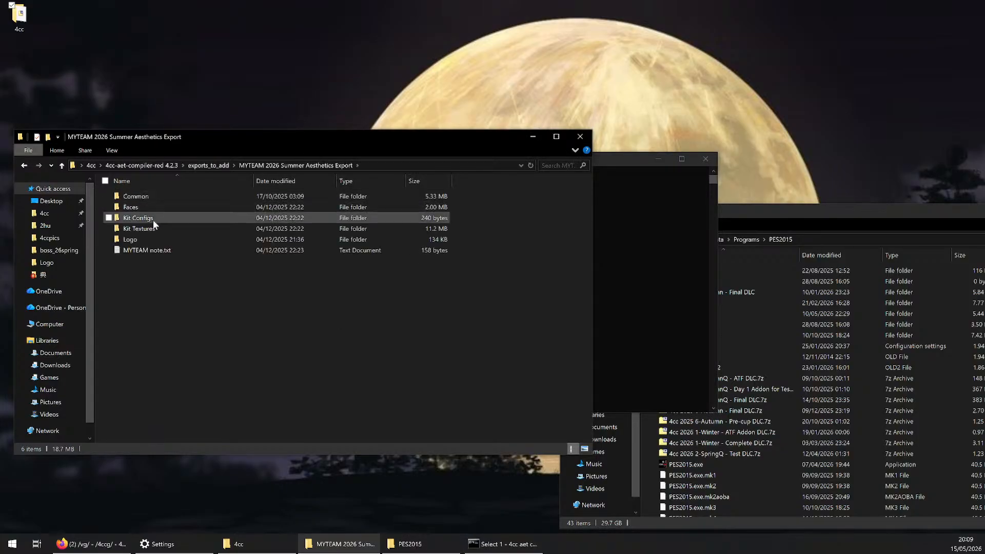
double_click(146, 250)
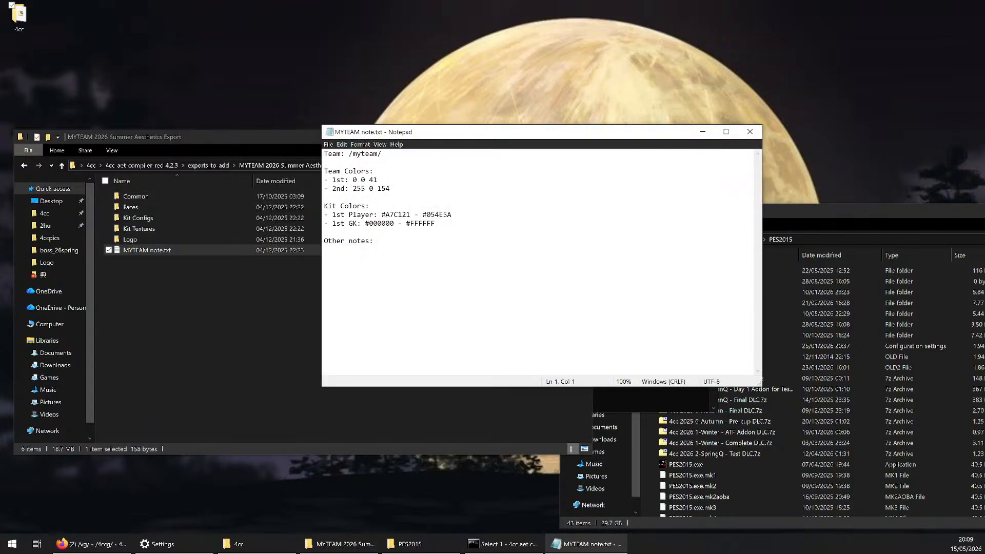
drag(381, 154, 353, 154)
click(326, 197)
drag(601, 134, 423, 96)
Return to the compiler console and read the message about the team name and the teams list file
click(614, 158)
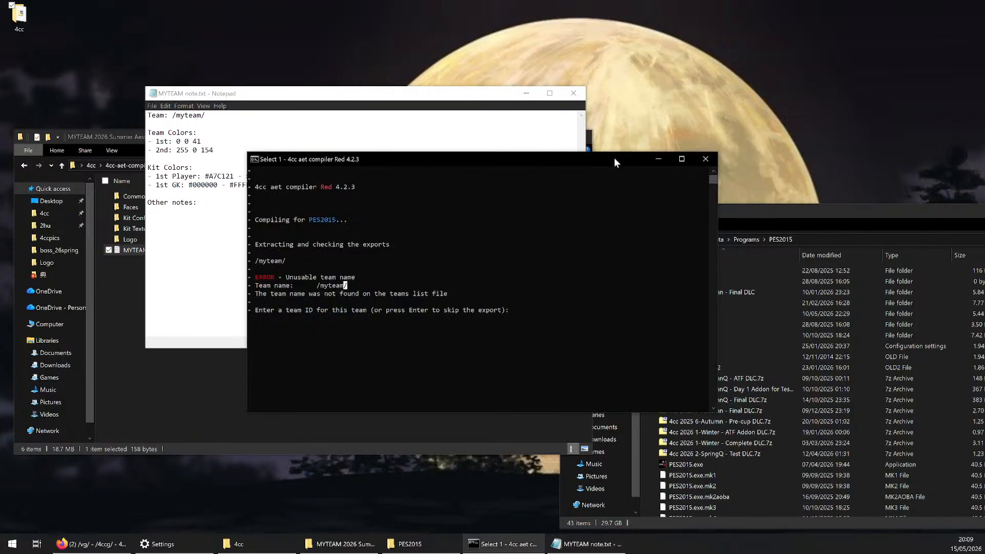
click(444, 277)
drag(267, 293, 450, 296)
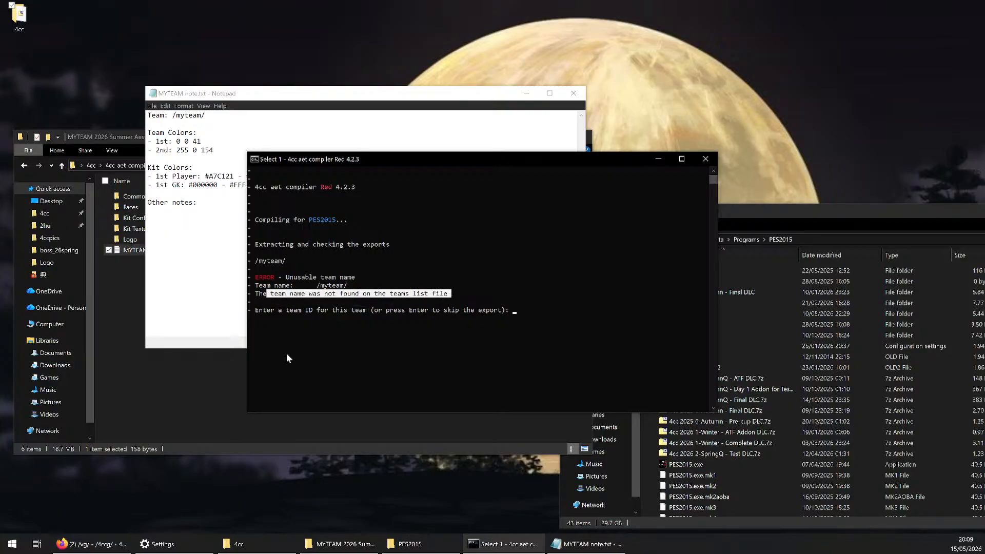
click(337, 303)
right_click(393, 305)
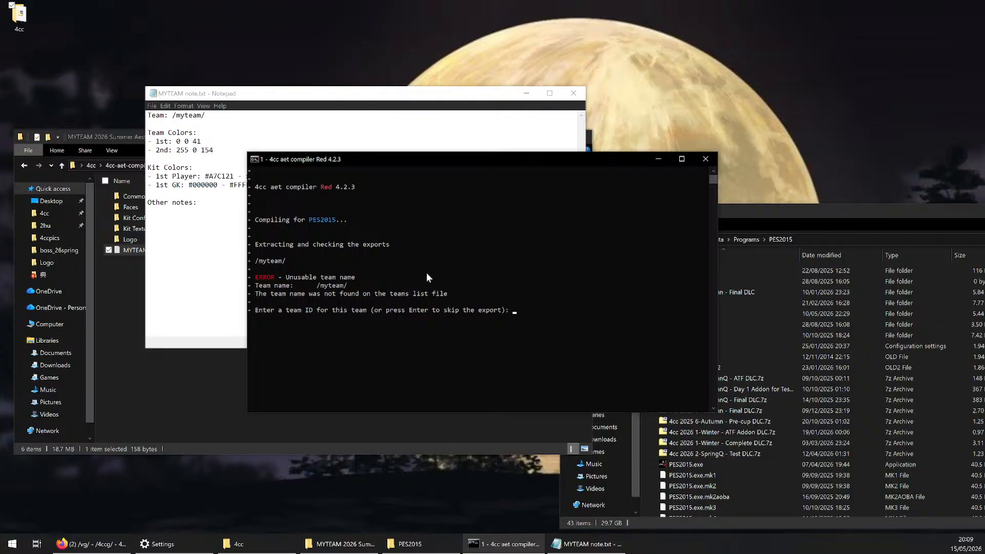
Move the MYTEAM note away from the console and open the Common folder of the MYTEAM export
drag(298, 97, 650, 30)
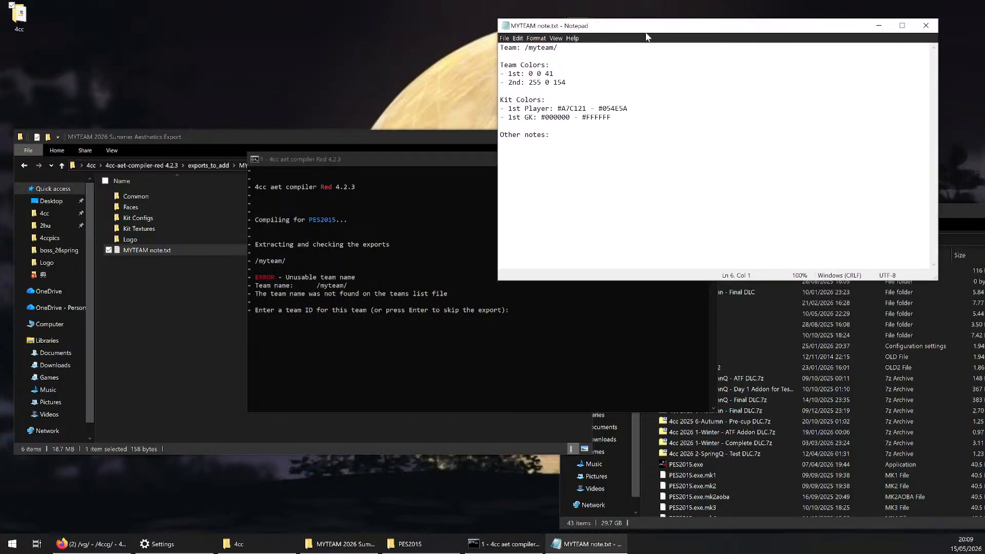
click(196, 275)
double_click(157, 199)
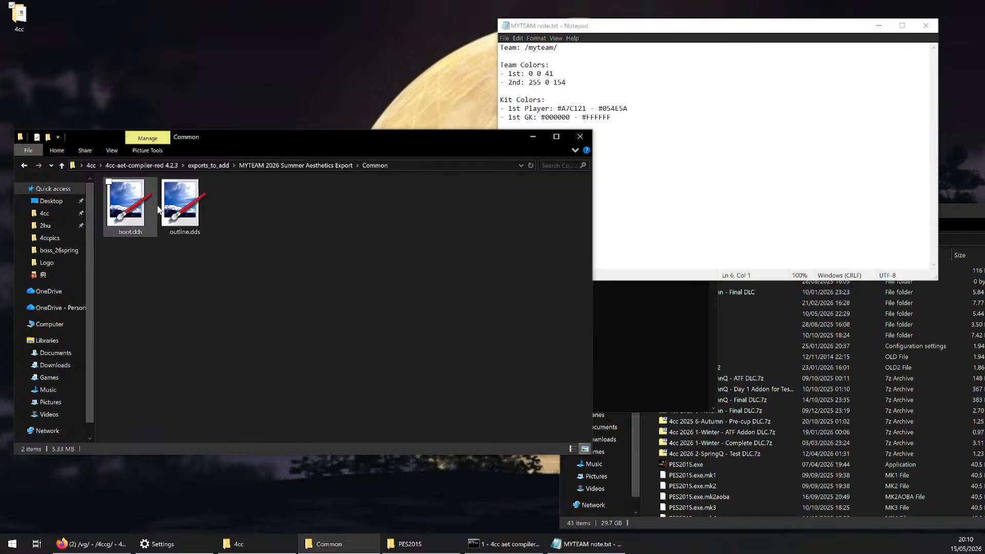
Check the file names in the Kit Configs and Kit Textures folders of the MYTEAM 2026 Summer Aesthetics Export
click(277, 167)
click(169, 220)
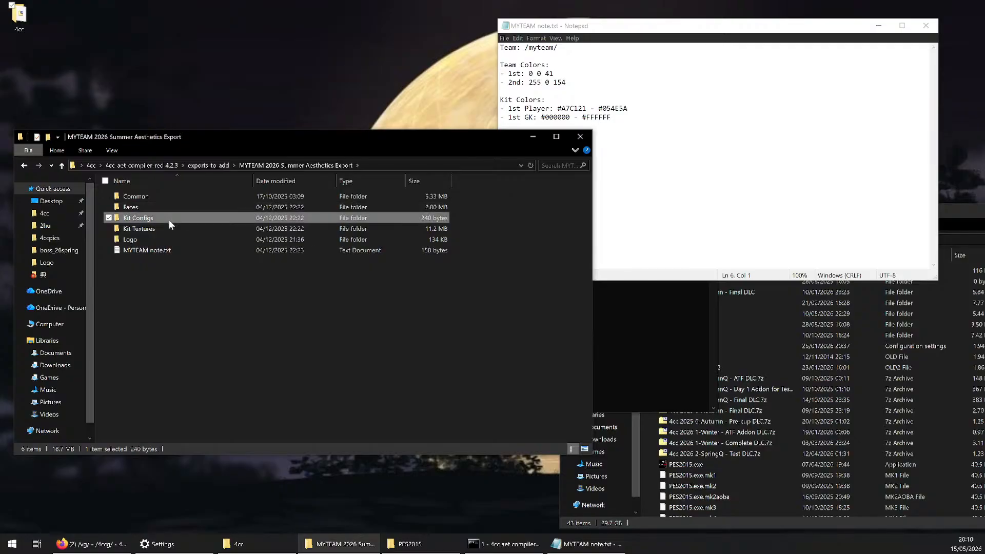
double_click(168, 220)
click(138, 198)
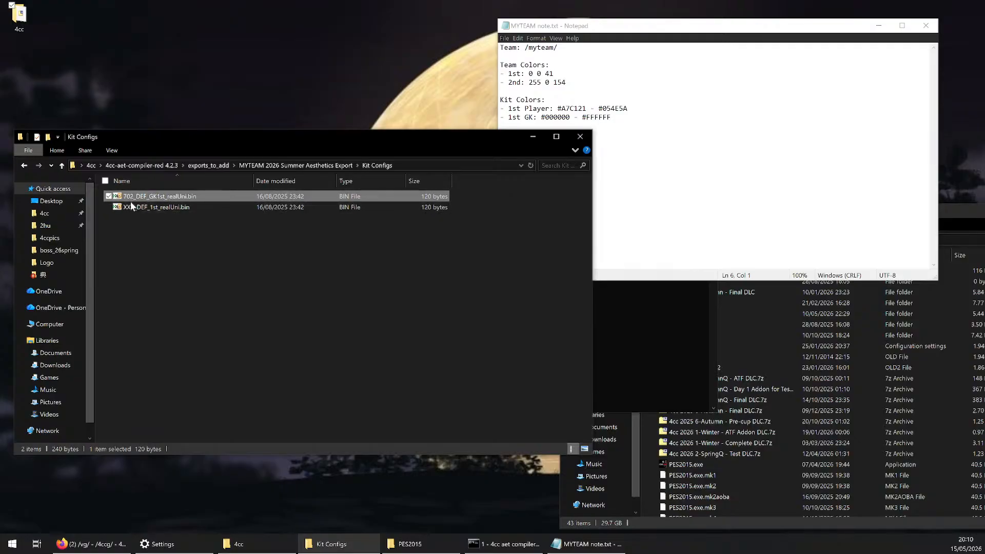
click(131, 208)
click(142, 199)
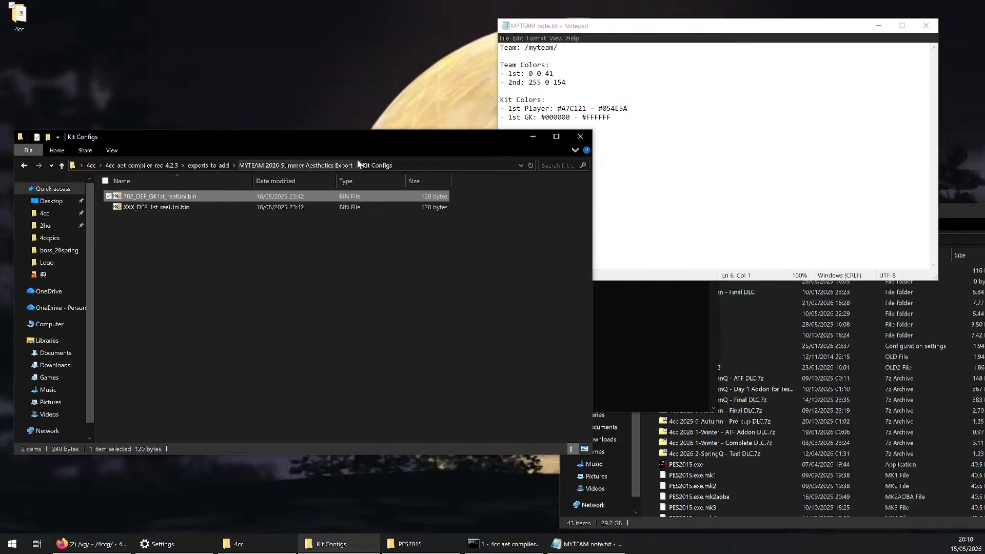
click(303, 166)
double_click(187, 229)
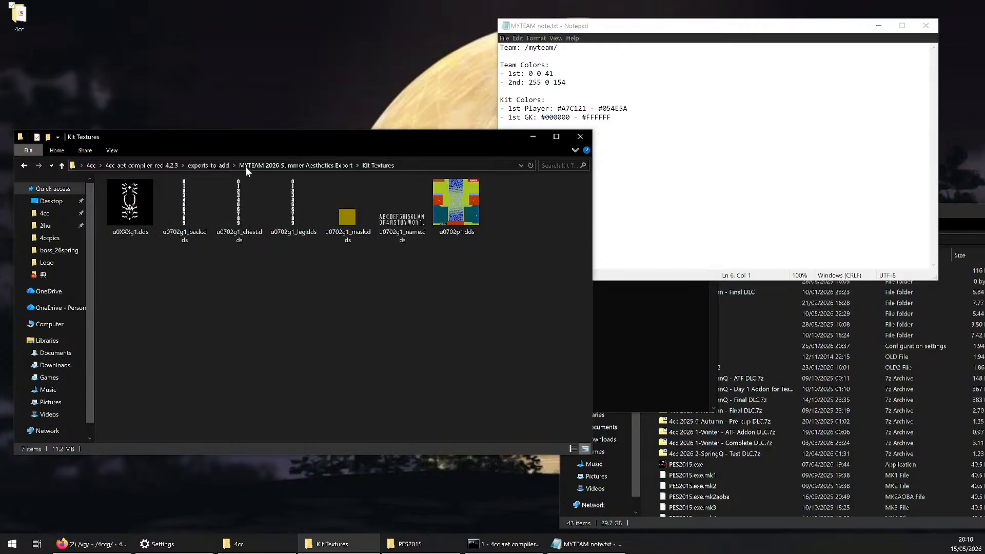
Open teams_list.txt from the compiler folder and replace the team name for ID 851 with /myteam/
click(224, 166)
click(175, 165)
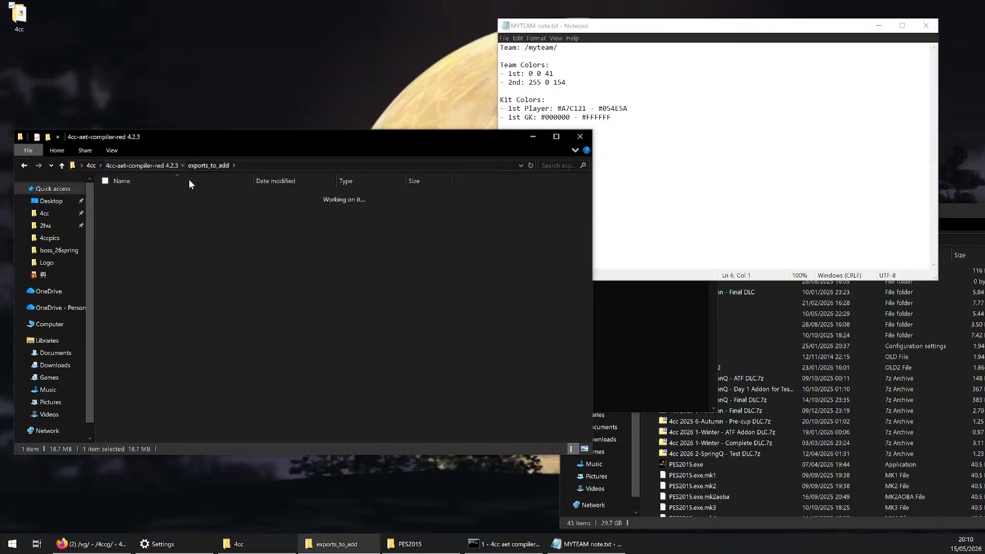
click(143, 326)
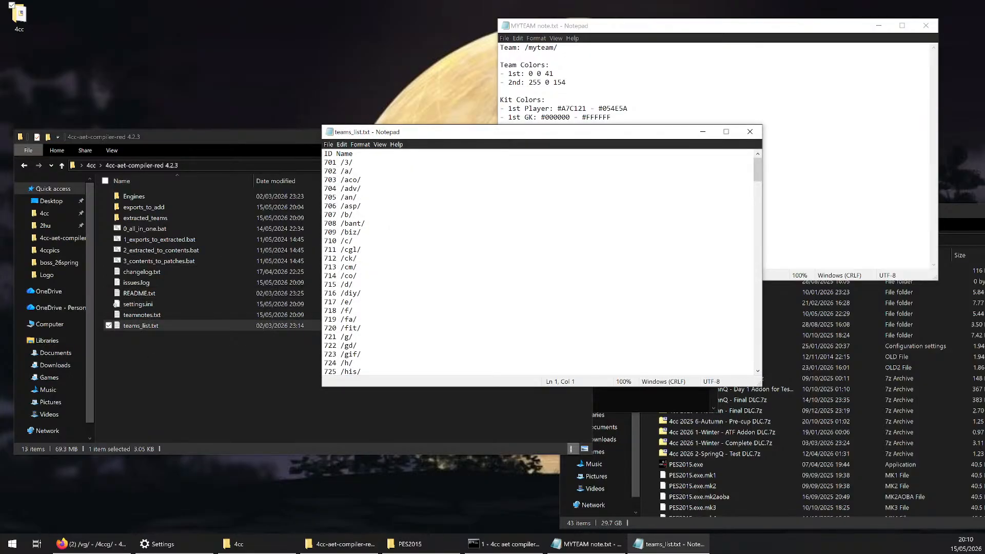
scroll(539, 261, down, 19)
scroll(538, 262, down, 20)
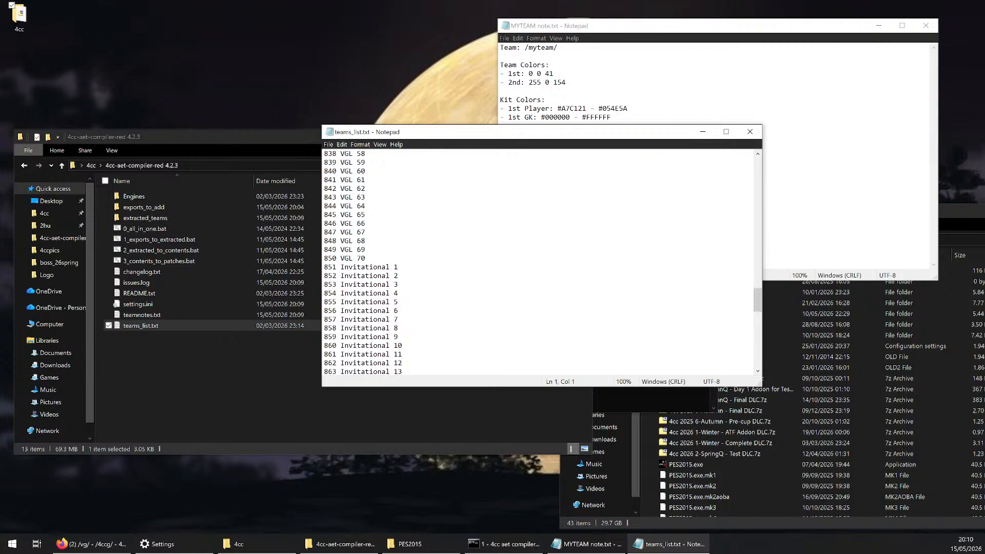
drag(399, 269, 340, 269)
text(/m)
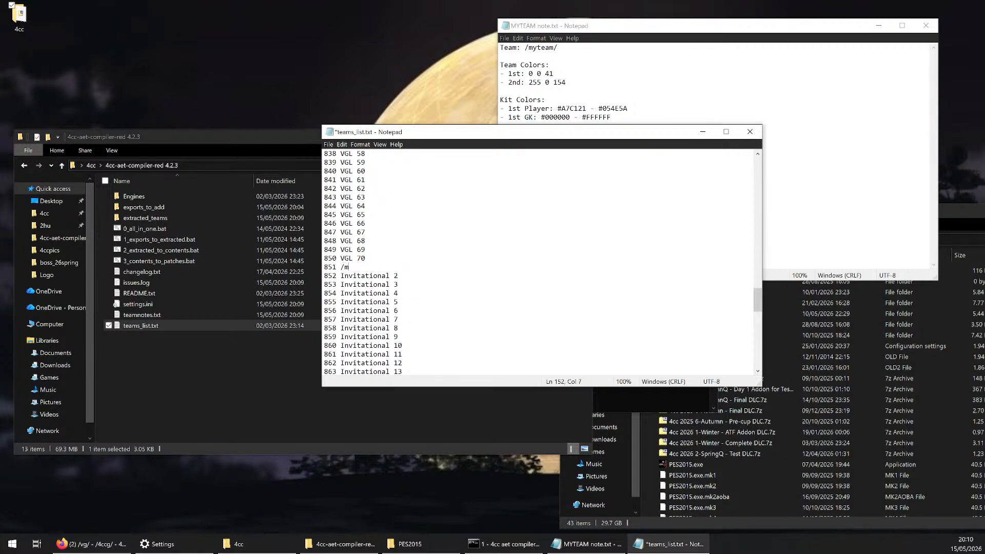
text(yteam/)
Review the ID and the team name on the 851 line of teams_list.txt
click(332, 267)
key(shift+Left)
key(shift+Left)
key(shift+Left)
key(End)
key(shift+Left)
key(shift+Left)
key(shift+Left)
key(shift+Left)
key(shift+Left)
key(shift+Left)
key(shift+Left)
key(shift+Left)
click(350, 267)
key(End)
key(shift+Left)
key(shift+Left)
key(shift+Left)
key(shift+Left)
key(shift+Left)
key(shift+Left)
key(shift+Left)
key(shift+Left)
click(341, 267)
drag(341, 267, 374, 268)
click(375, 268)
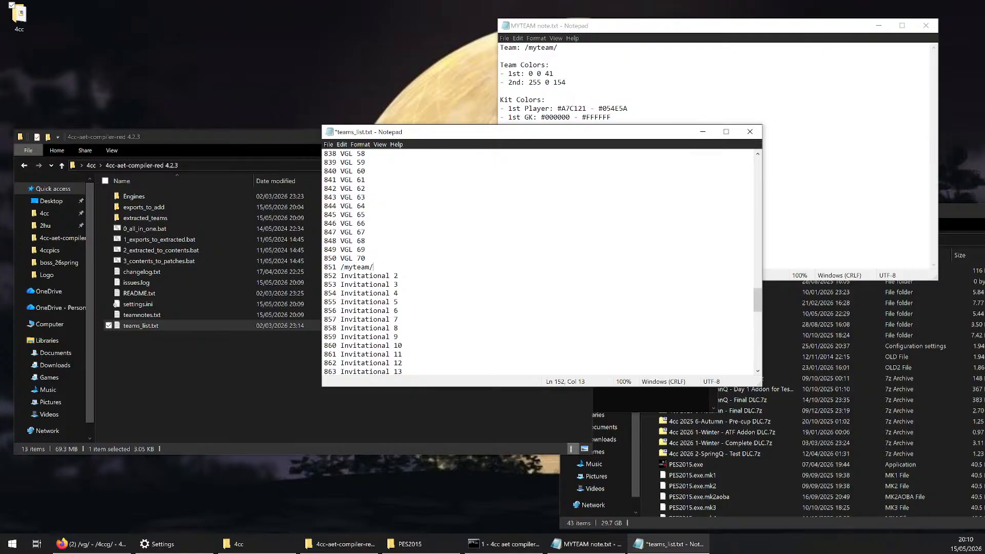
Open the MYTEAM export folder, and examine the team entries and the Backup 1 to Backup 9 slots in teams_list.txt
click(181, 208)
double_click(181, 207)
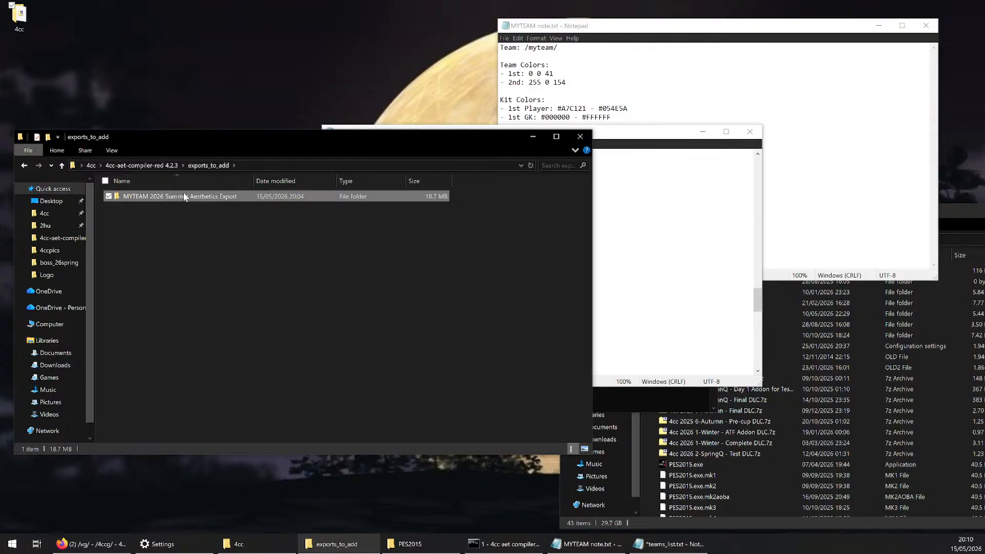
double_click(183, 195)
key(alt+Tab)
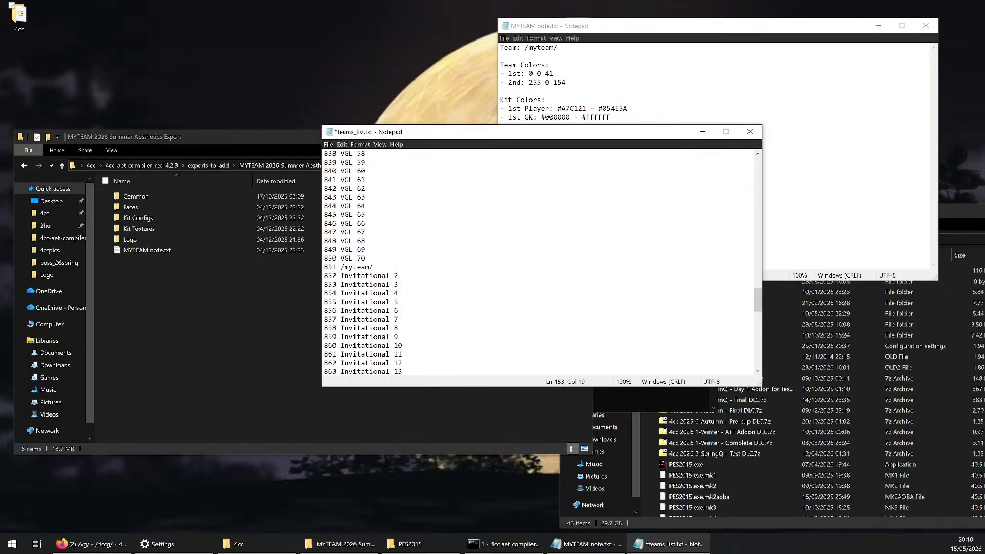
scroll(537, 263, up, 8)
scroll(538, 263, down, 8)
scroll(538, 263, up, 2)
scroll(537, 263, down, 1)
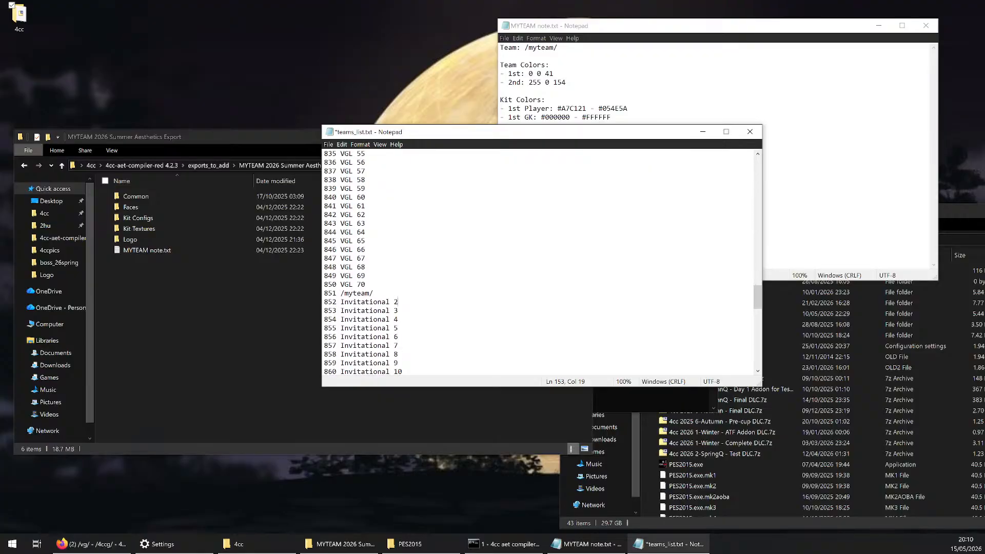
scroll(538, 263, up, 20)
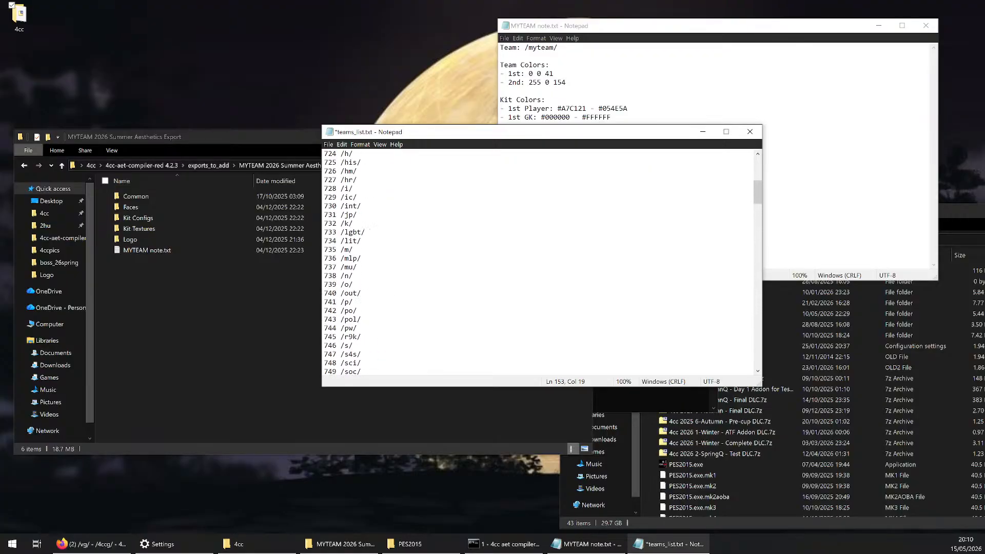
scroll(538, 263, up, 2)
scroll(538, 262, down, 13)
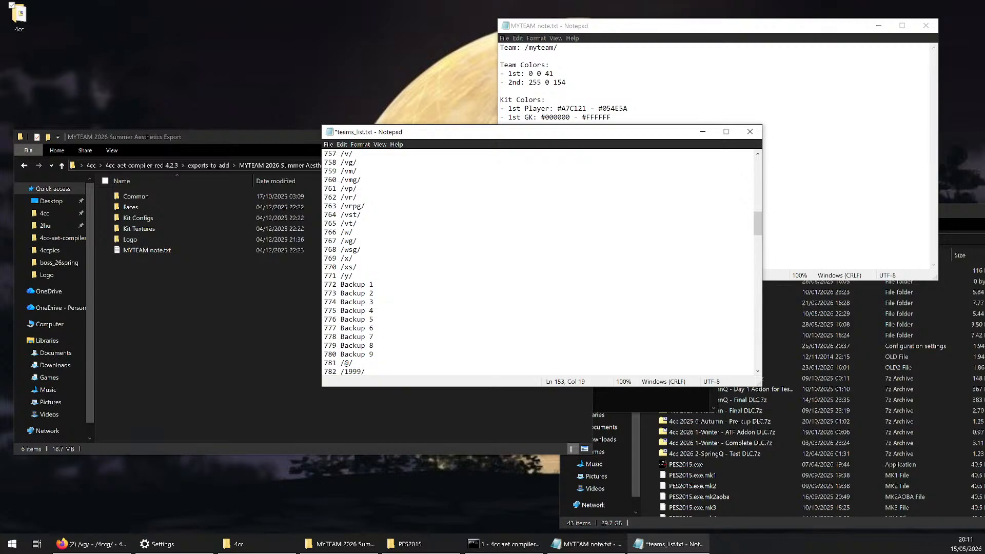
mouse_move(325, 291)
mouse_down()
mouse_move(358, 345)
mouse_move(337, 294)
mouse_move(318, 285)
mouse_up()
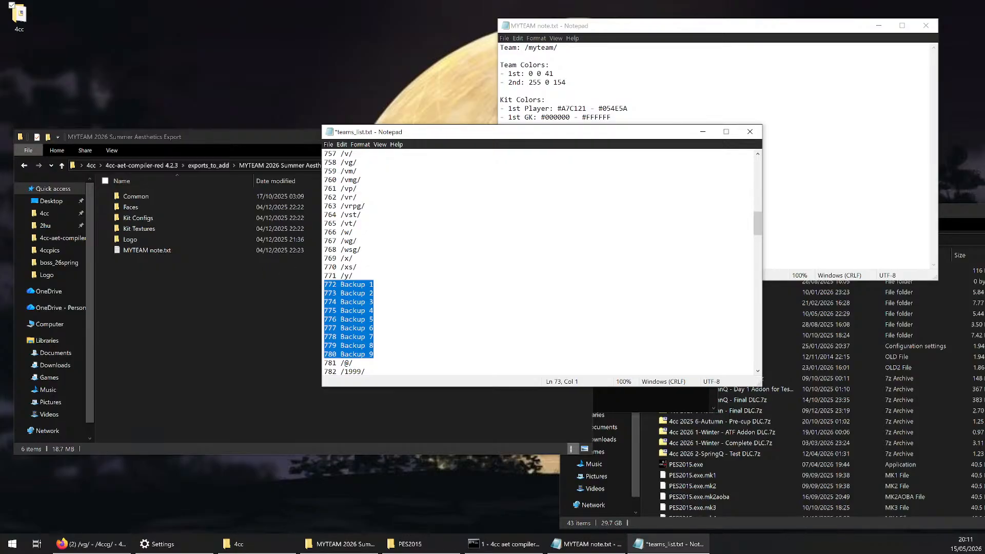
Check the names in the export's Kit Configs and Faces folders and go back to the compiler folder
click(179, 218)
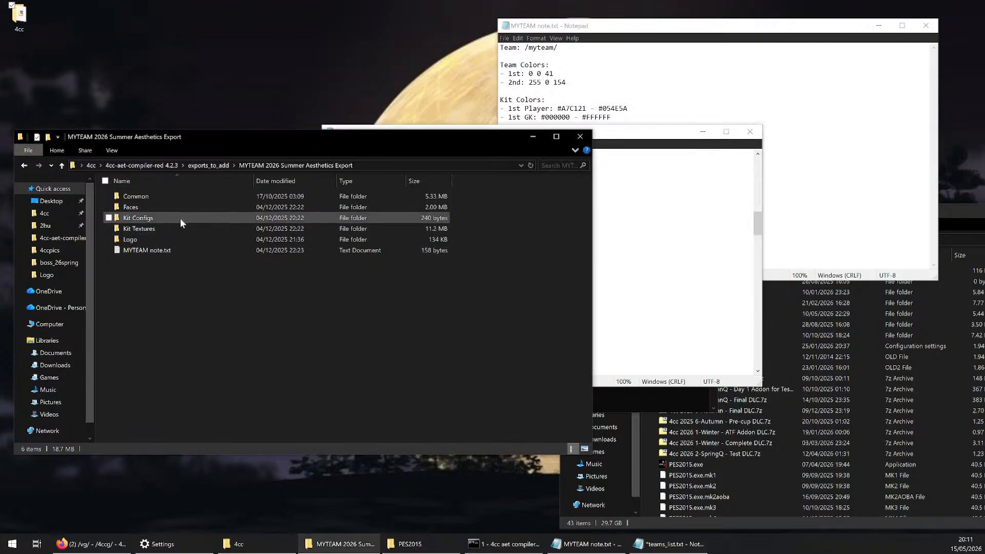
double_click(178, 218)
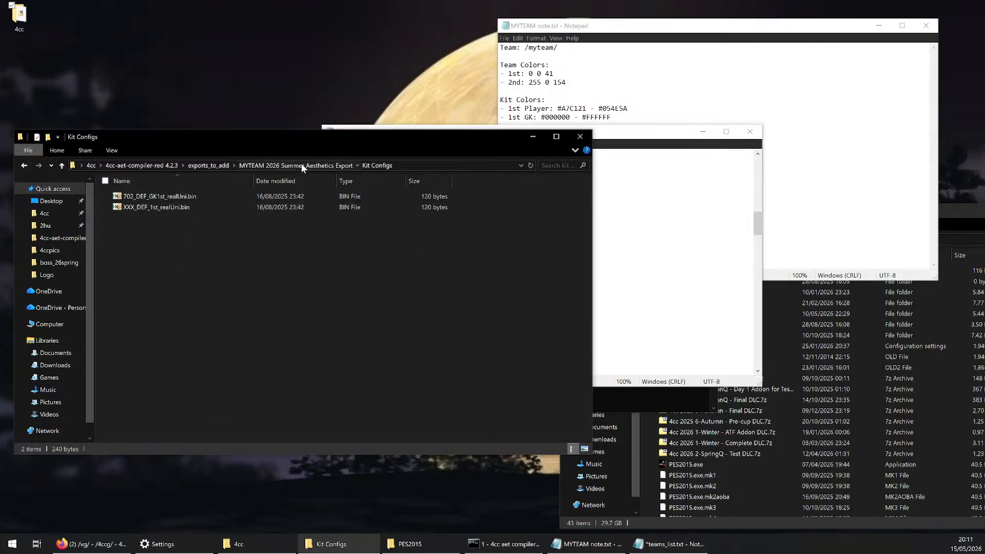
click(300, 165)
double_click(144, 206)
click(144, 208)
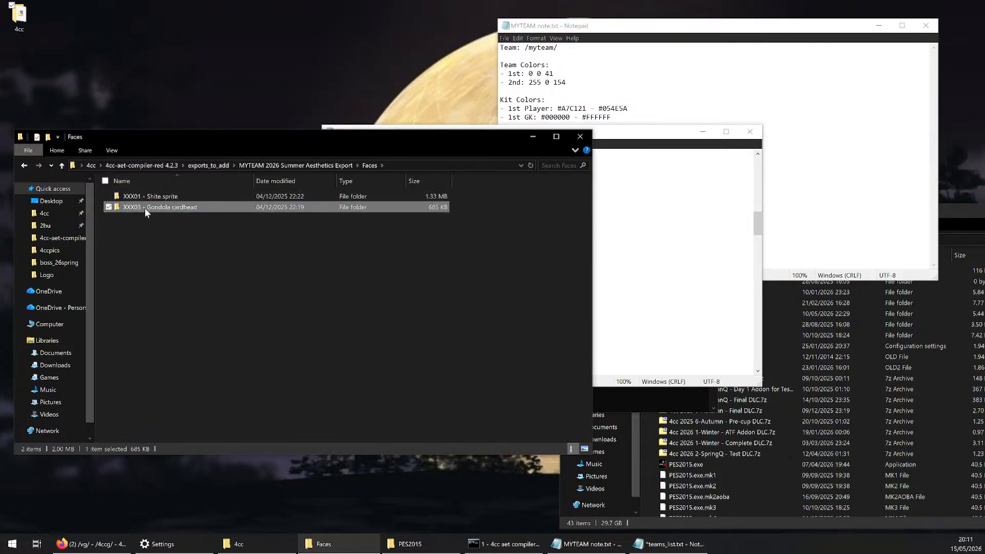
click(291, 168)
click(201, 166)
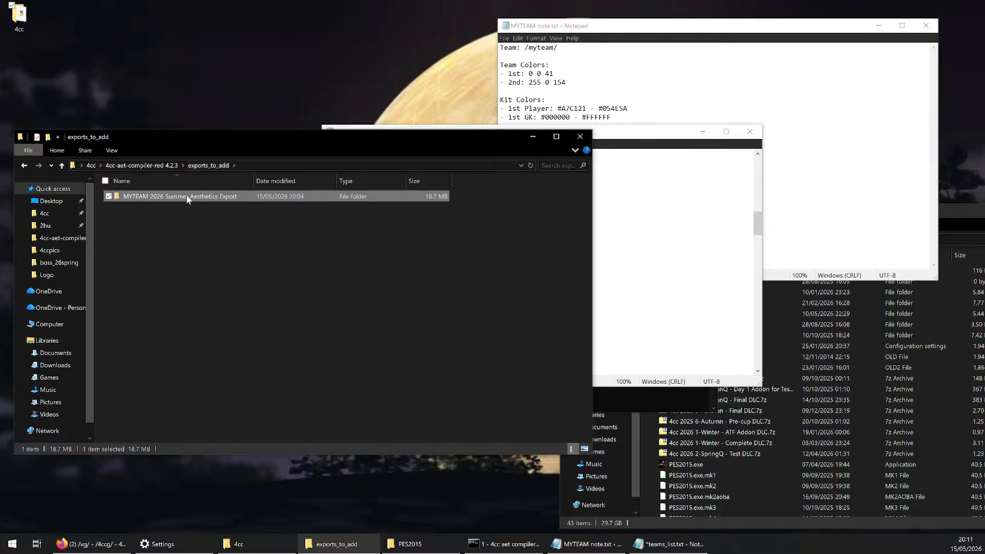
click(149, 168)
Review the /myteam/ entry at ID 851 in teams_list.txt, then save and close the file
click(652, 258)
scroll(651, 258, down, 9)
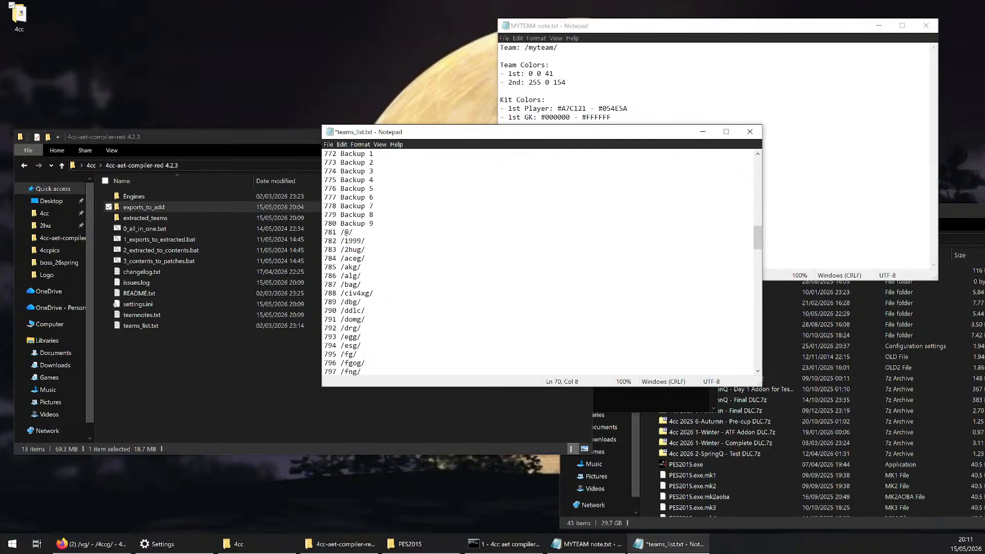
scroll(652, 258, down, 18)
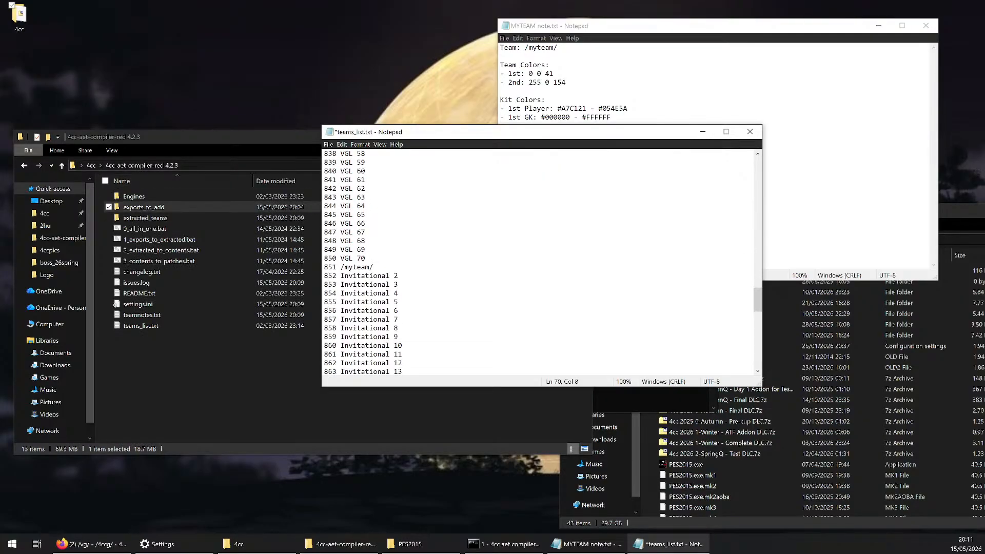
drag(374, 267, 341, 268)
click(366, 259)
drag(374, 267, 341, 267)
click(367, 259)
key(ctrl+s)
click(750, 132)
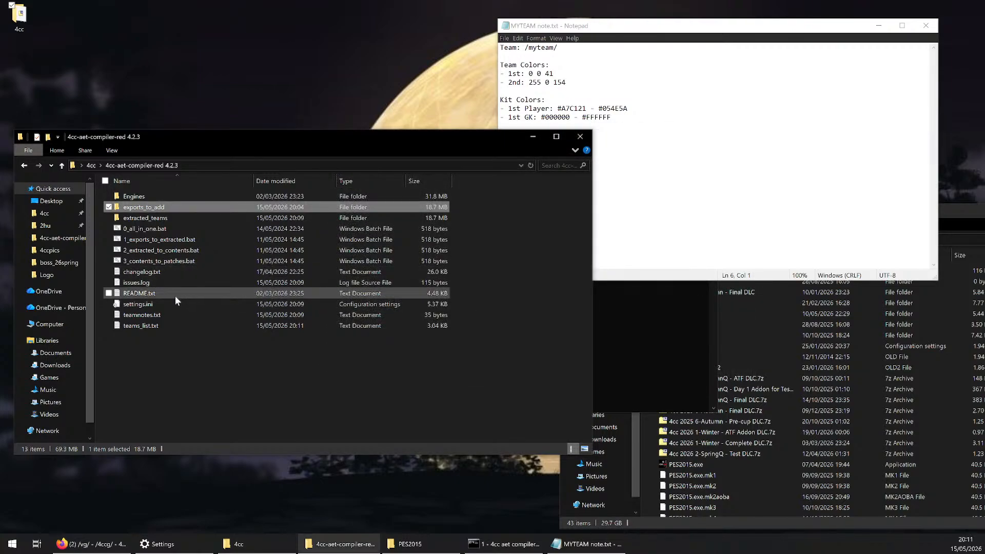
Reopen teams_list.txt, restore the name for ID 851 to Invitational 1, then save and close the file
double_click(161, 326)
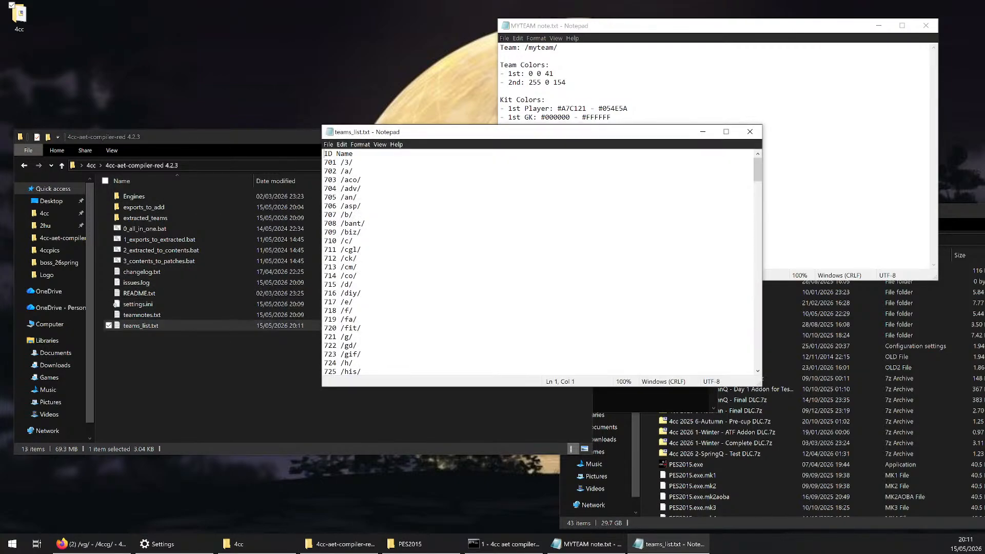
scroll(539, 261, down, 20)
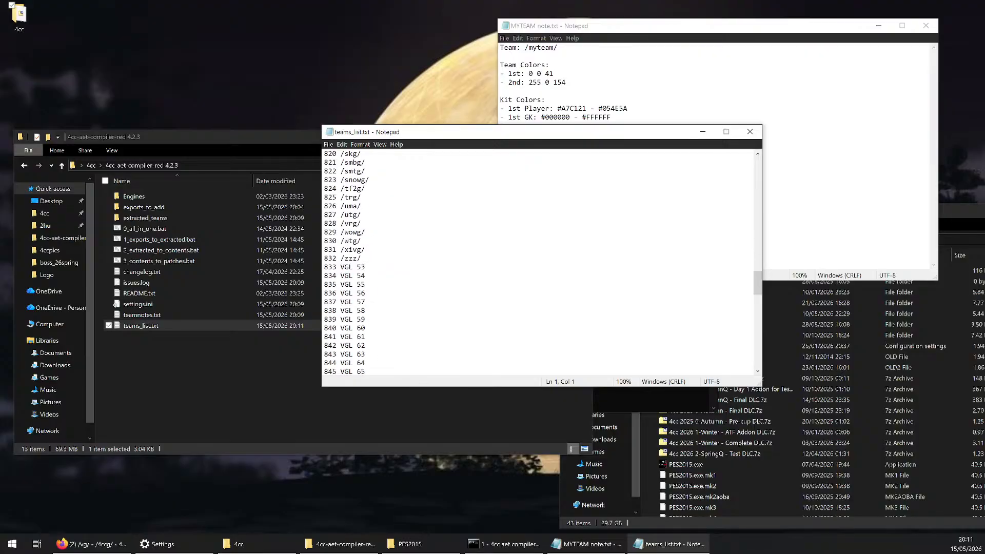
drag(398, 276, 341, 268)
text(Invitational 2)
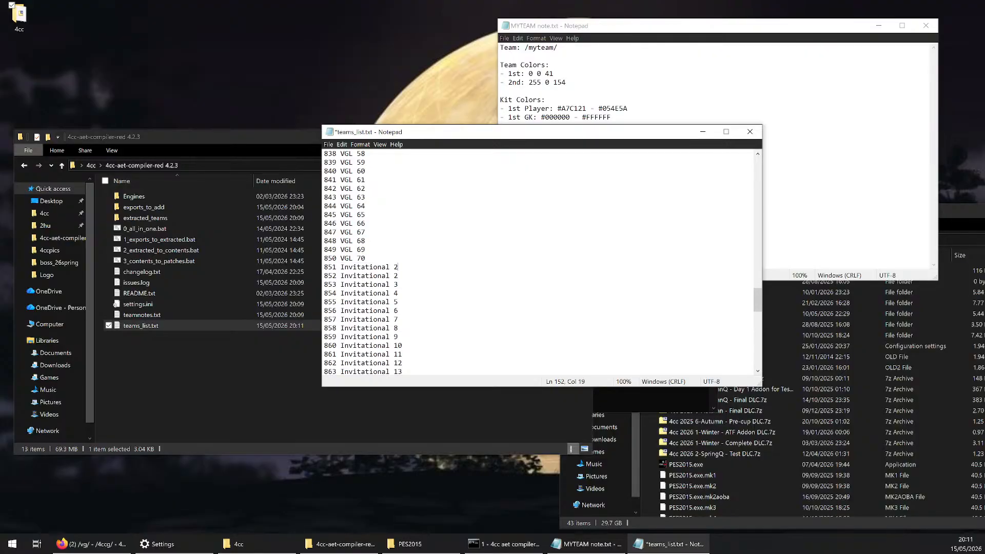
key(BackSpace)
text(1)
key(ctrl+s)
click(750, 132)
Read the compiler console's team ID prompt and recheck the entries in teams_list.txt
click(504, 544)
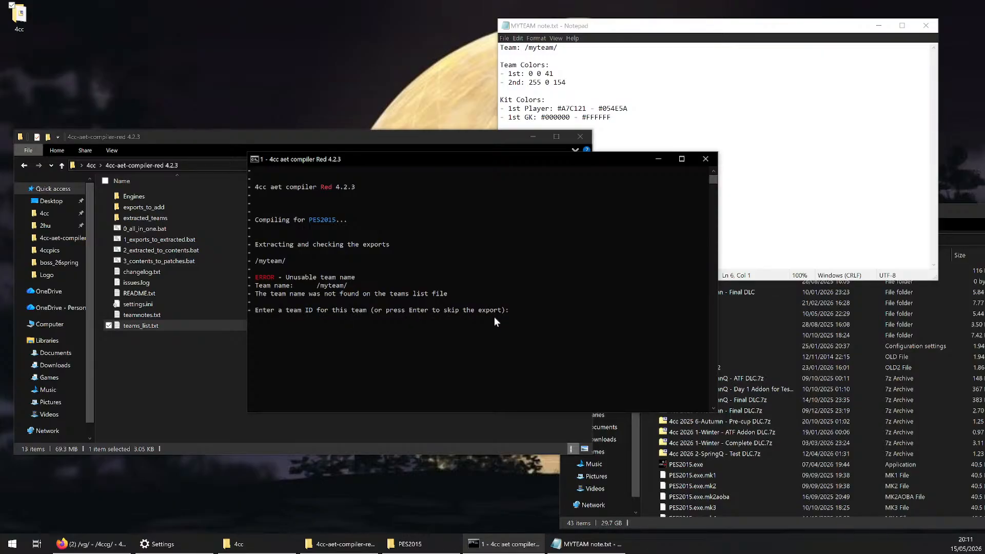
double_click(193, 323)
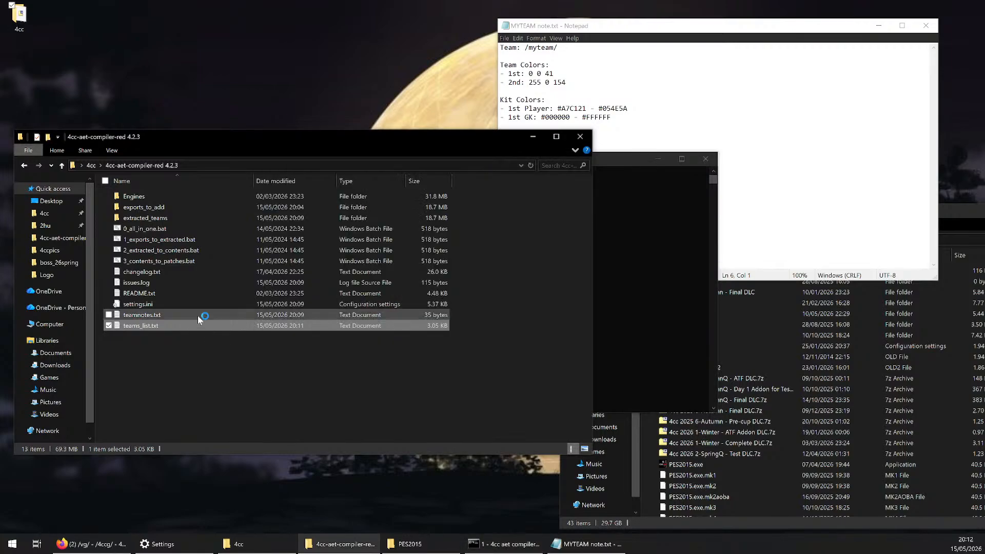
scroll(539, 262, down, 20)
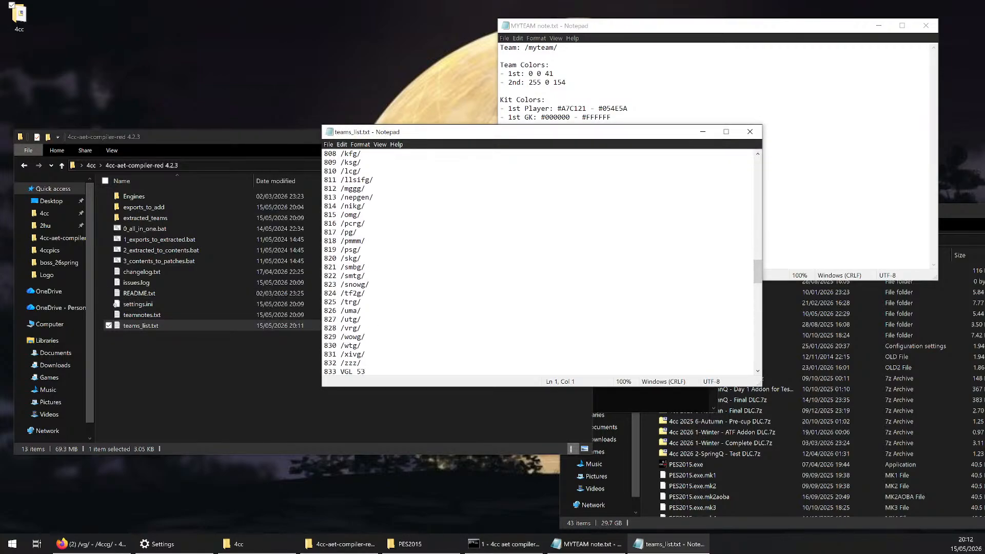
click(750, 132)
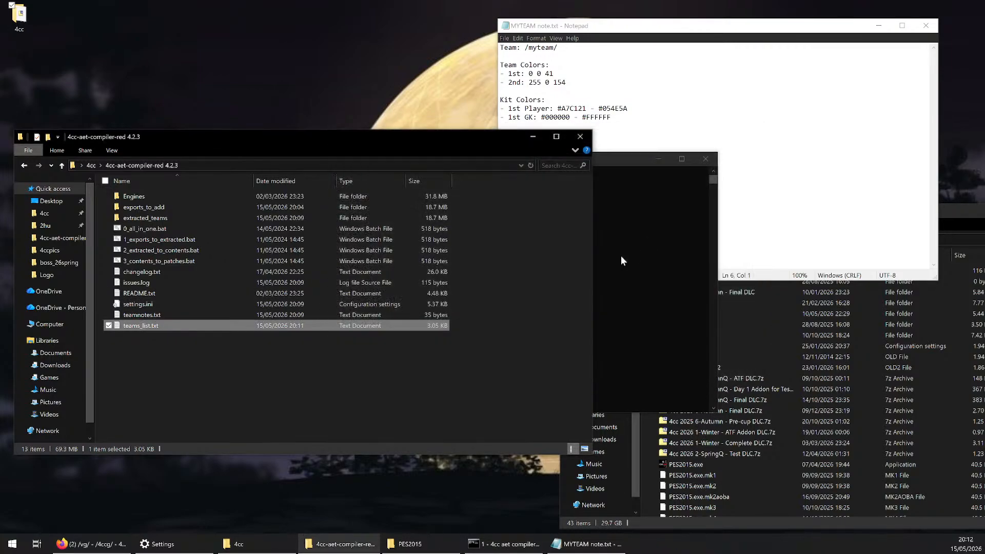
Enter team ID 851 for the /myteam/ export in the compiler console and confirm overwriting Invitational 1
text(851)
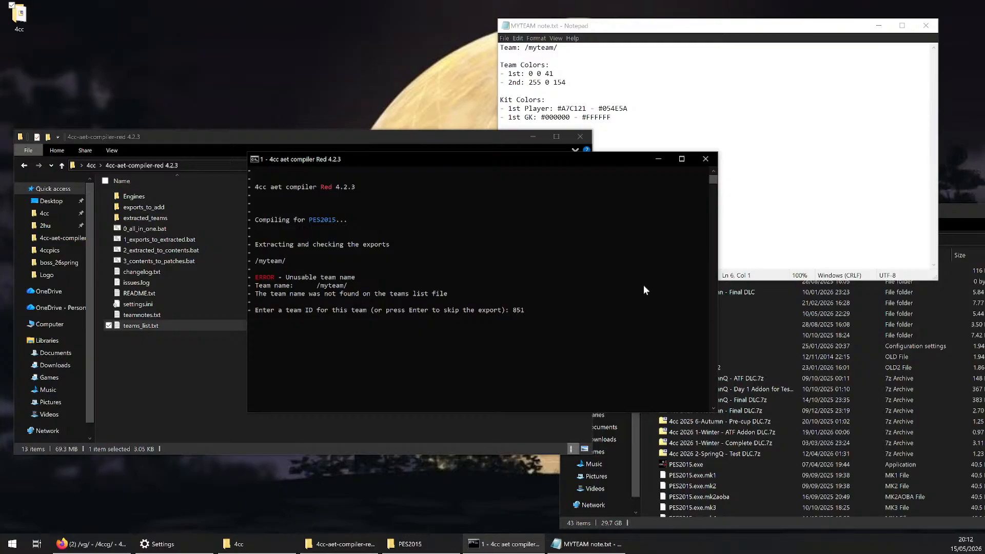
key(Return)
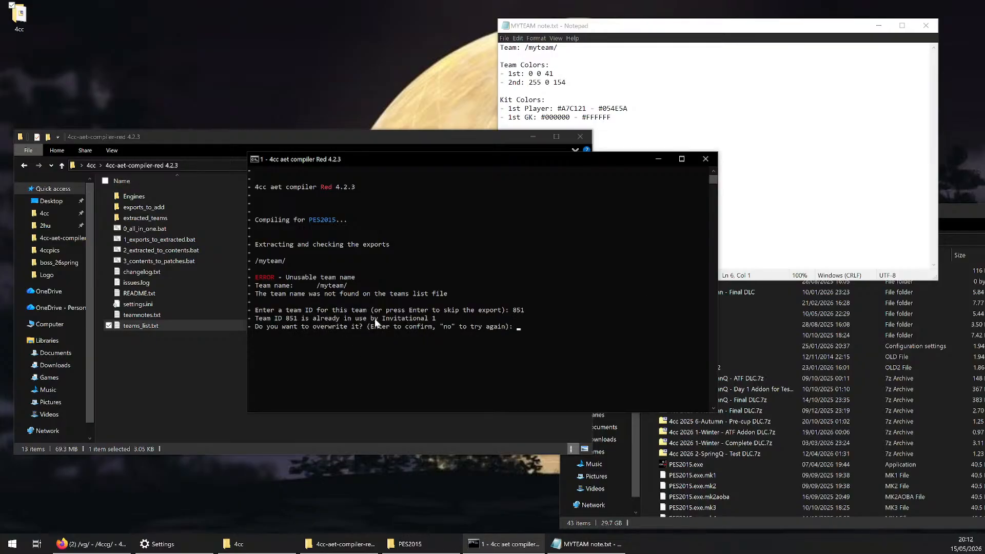
drag(376, 319, 438, 319)
click(437, 319)
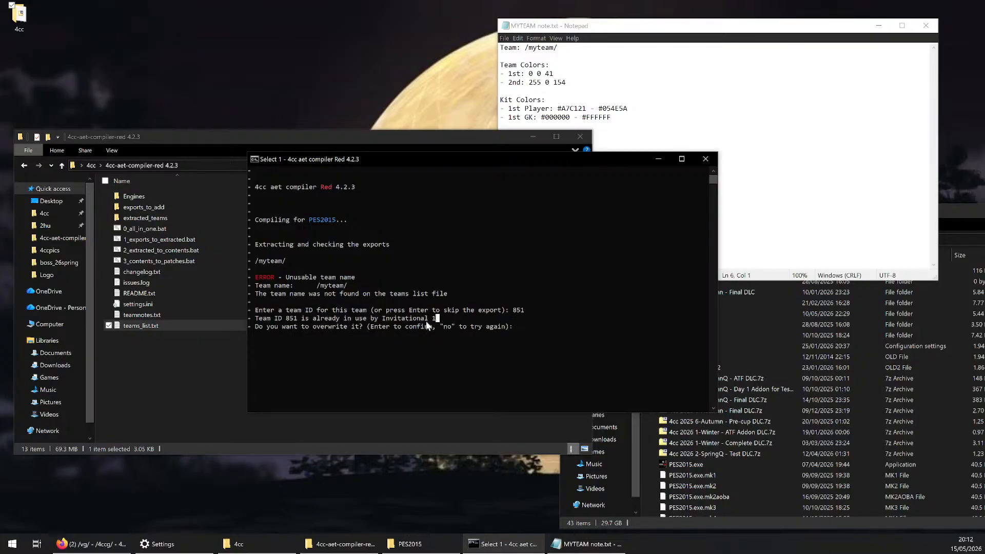
click(528, 336)
key(Return)
key(Return)
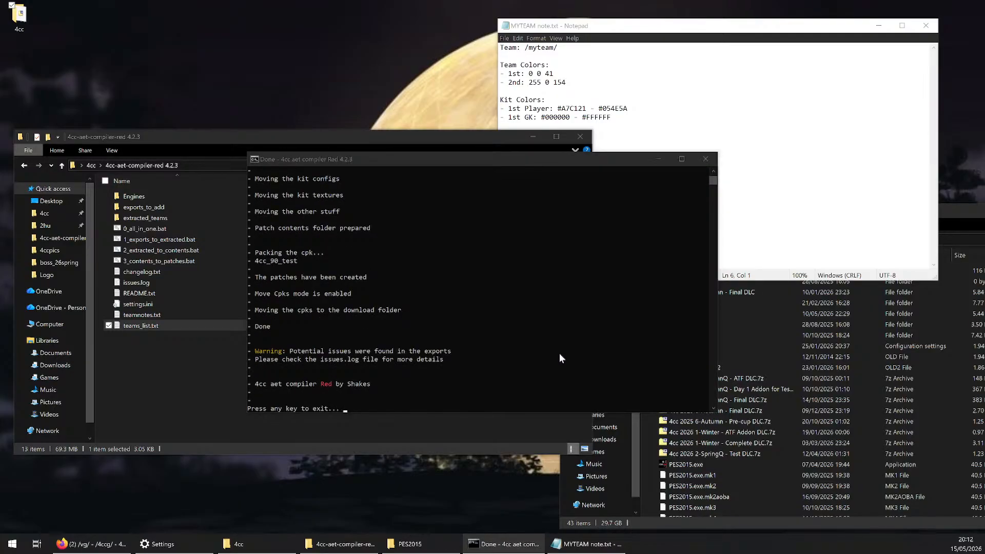
Check the /myteam/ entry at ID 851 in teams_list.txt, then close the file and return to the compiler console
scroll(508, 317, up, 4)
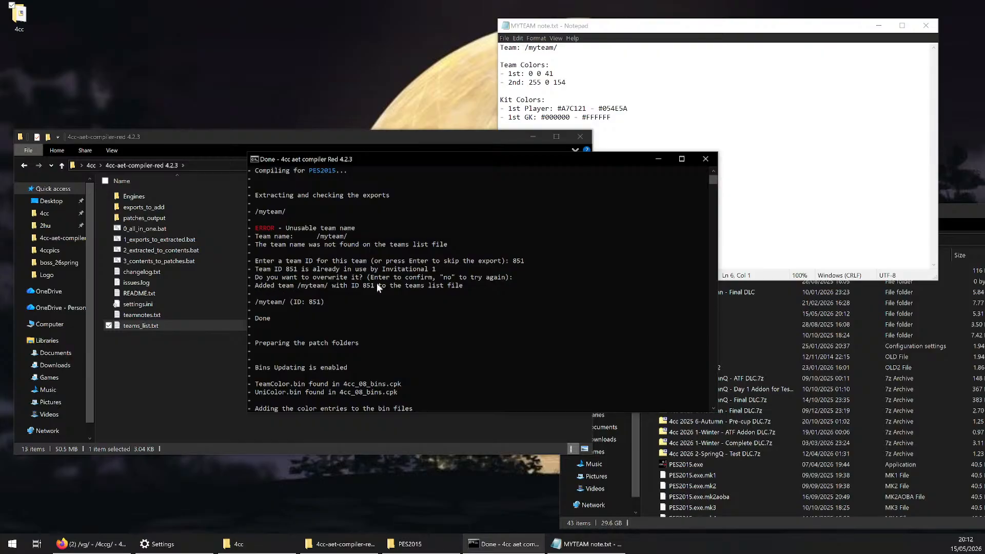
double_click(143, 326)
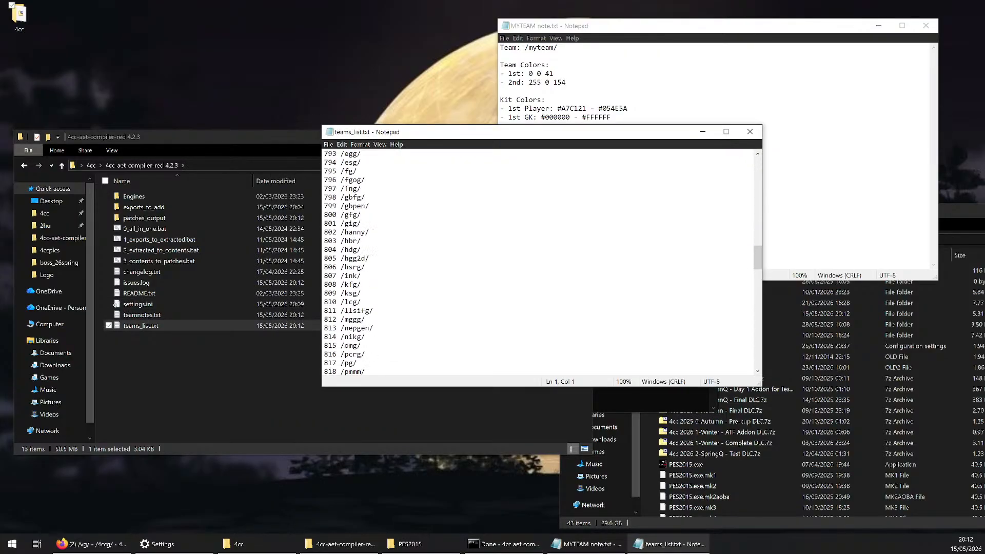
scroll(374, 242, down, 17)
drag(374, 215, 345, 215)
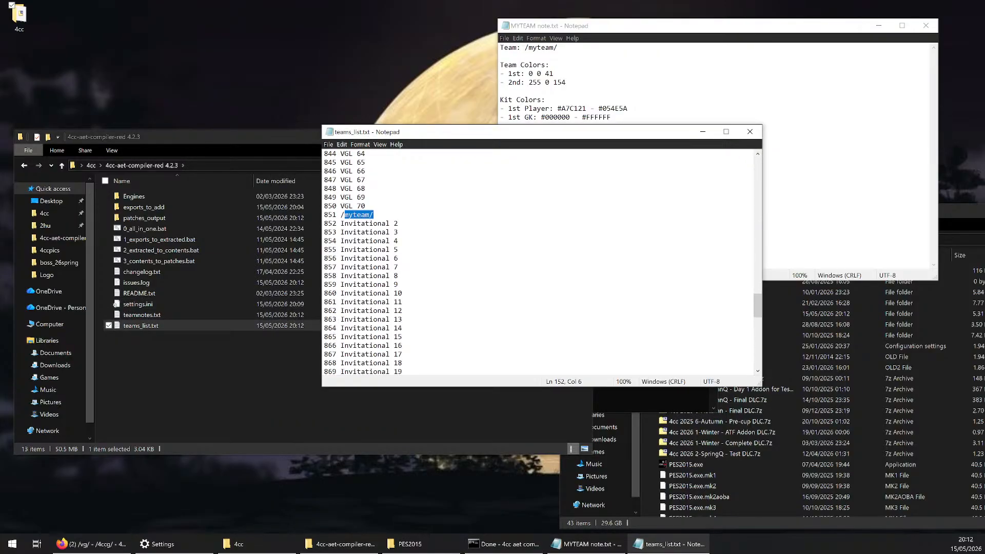
click(342, 215)
click(750, 132)
click(637, 292)
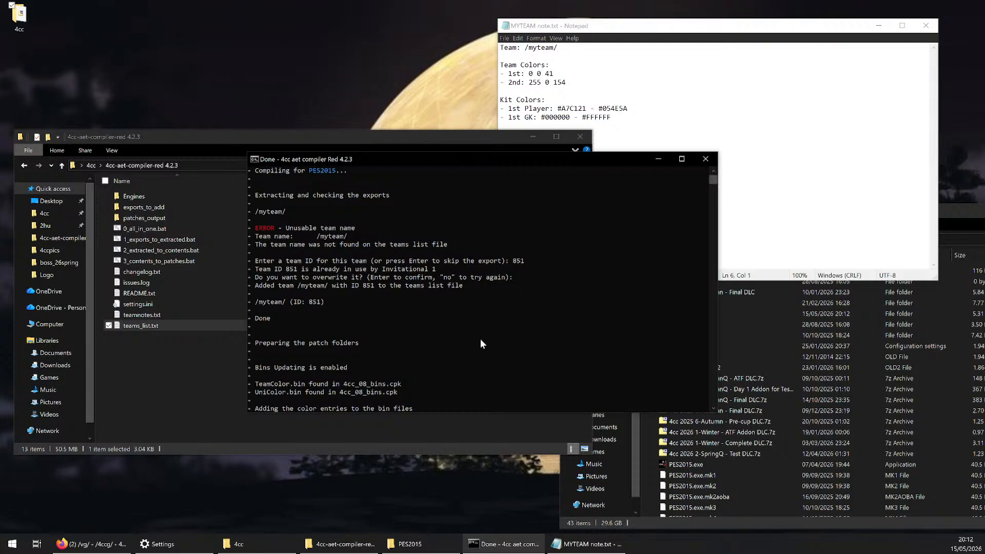
Switch to Firefox, check the latest posts in the /4ccg/ thread, then return to the compiler console
click(82, 544)
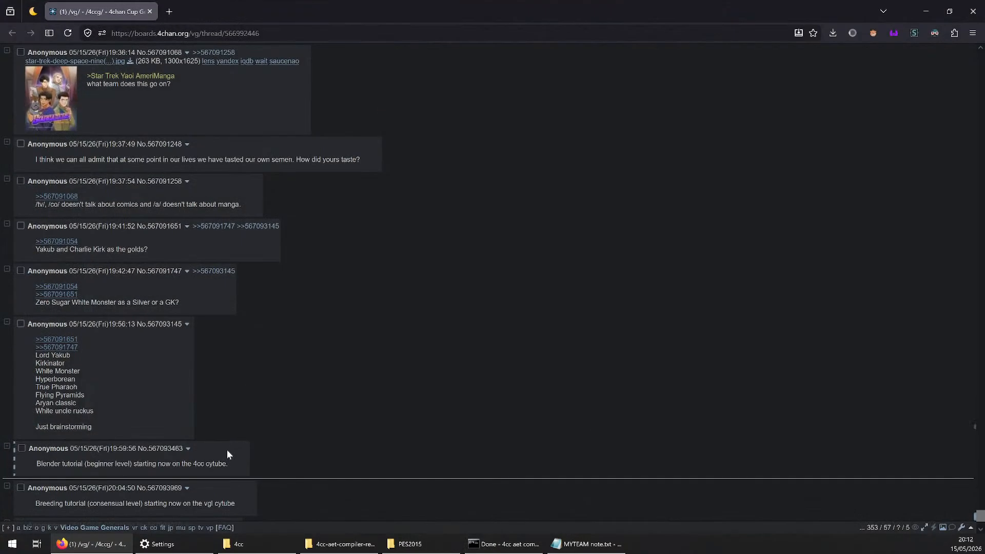
scroll(228, 455, down, 3)
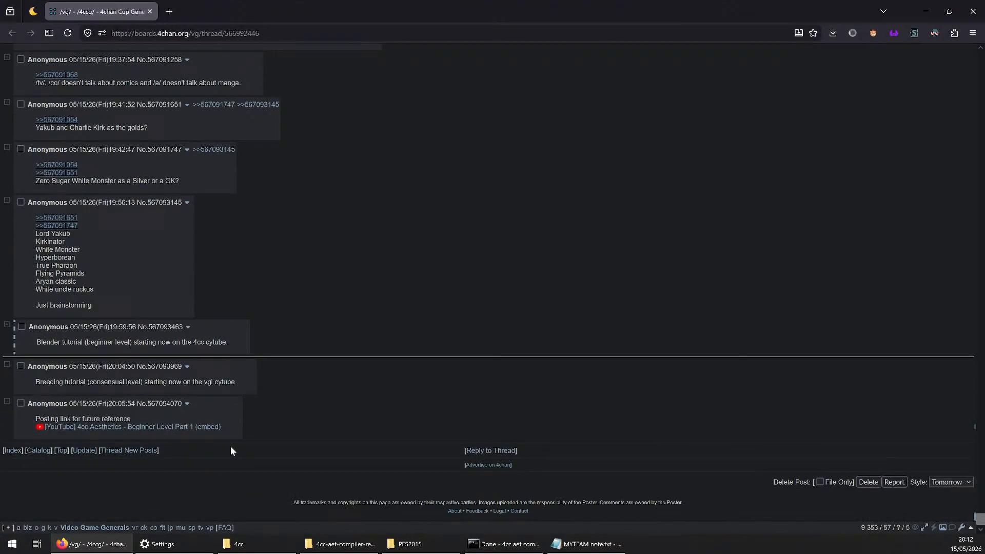
click(91, 543)
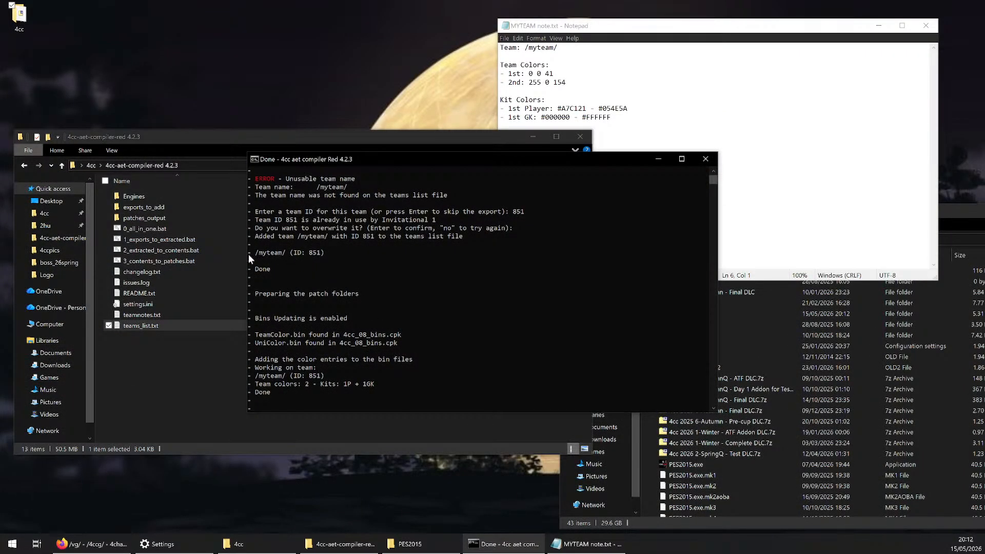
Review the export extraction and checking section of the compiler log, including the /myteam/ team ID line
drag(248, 253, 331, 254)
click(330, 252)
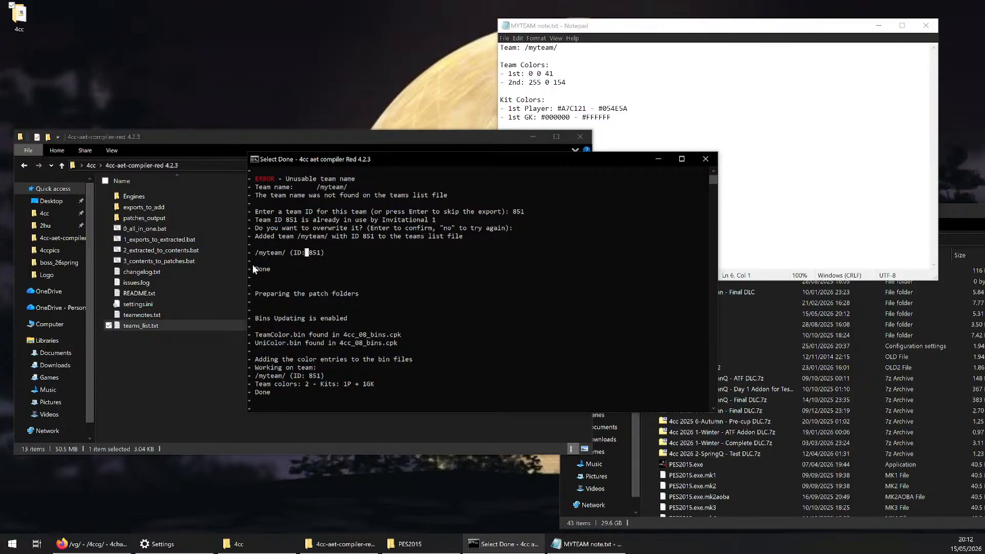
scroll(252, 254, up, 2)
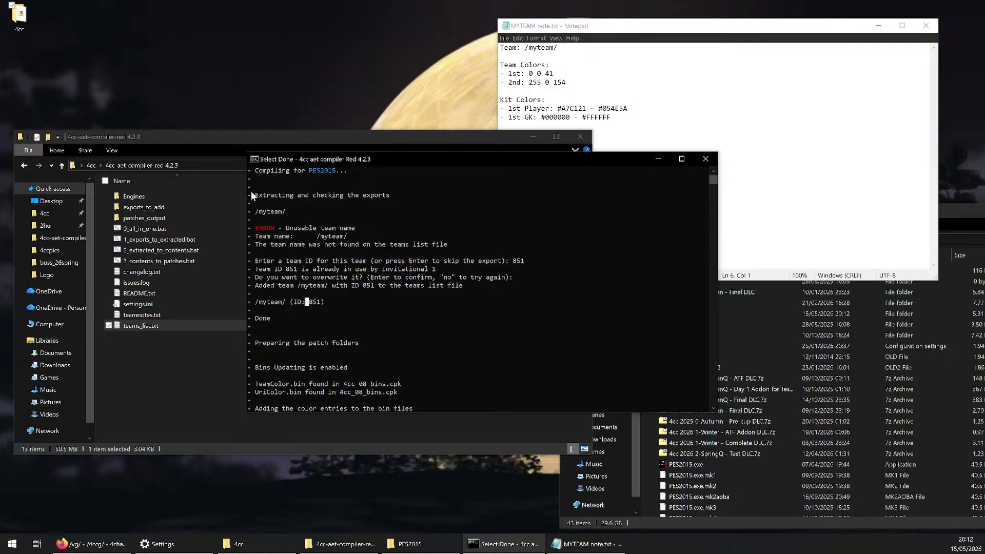
drag(254, 195, 387, 201)
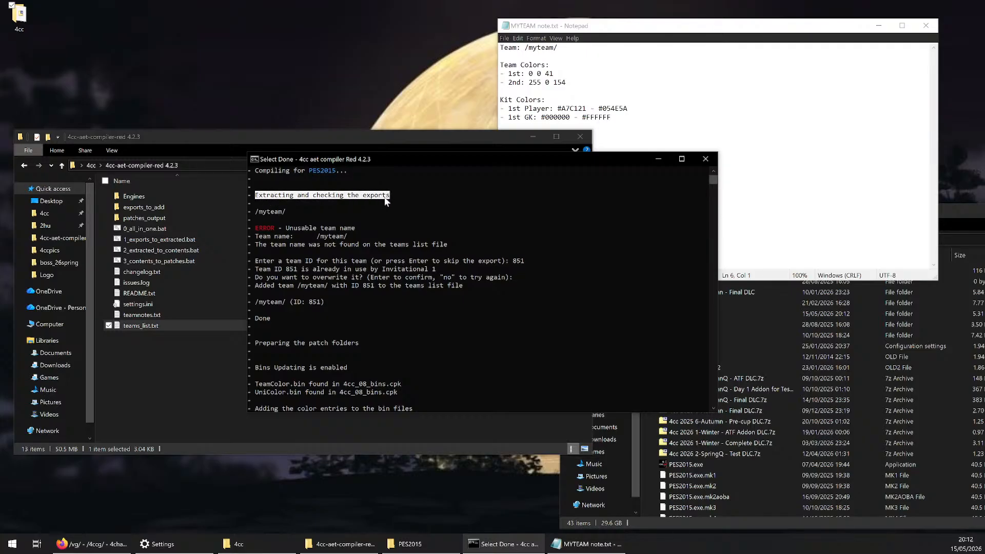
drag(252, 302, 285, 304)
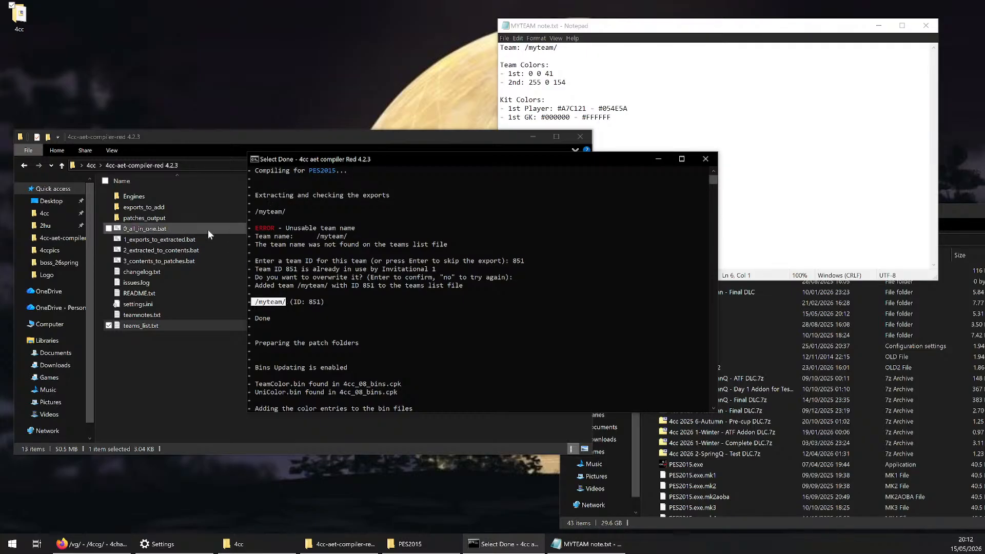
Look at the MYTEAM 2026 Summer Aesthetics Export folder in exports_to_add, then return to the compiler console
double_click(179, 204)
click(181, 200)
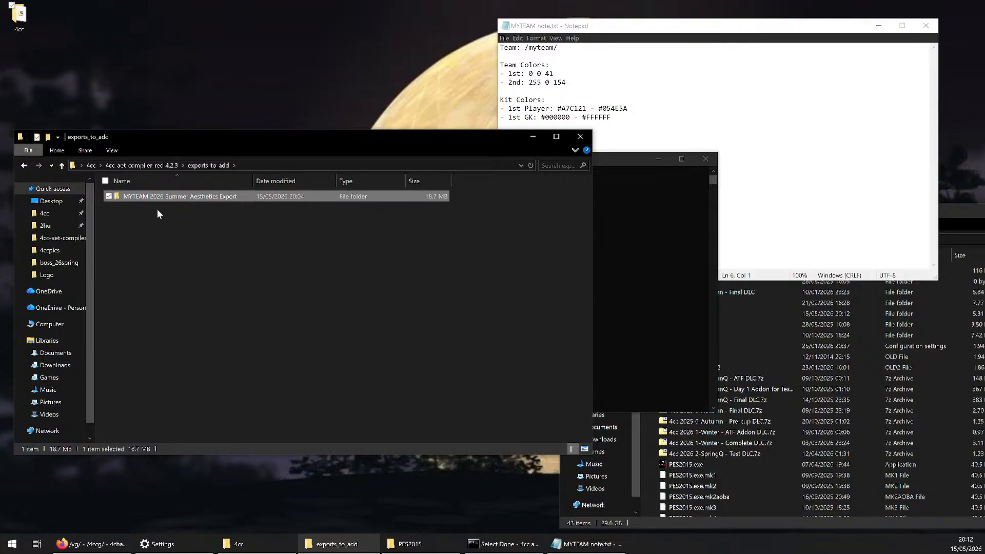
click(268, 259)
click(607, 163)
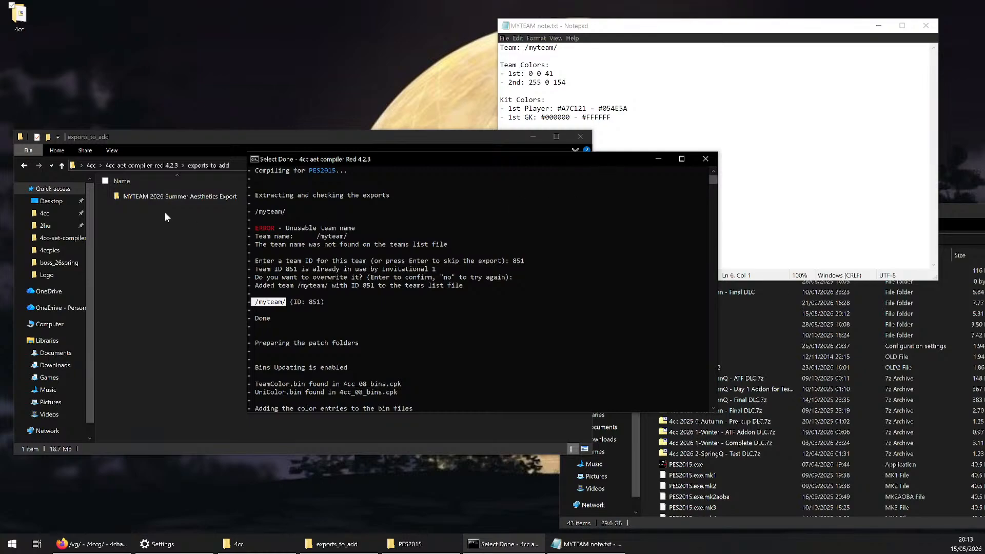
Examine the patch folder preparation and Bins Updating lines in the compiler log
click(350, 261)
drag(322, 188, 422, 189)
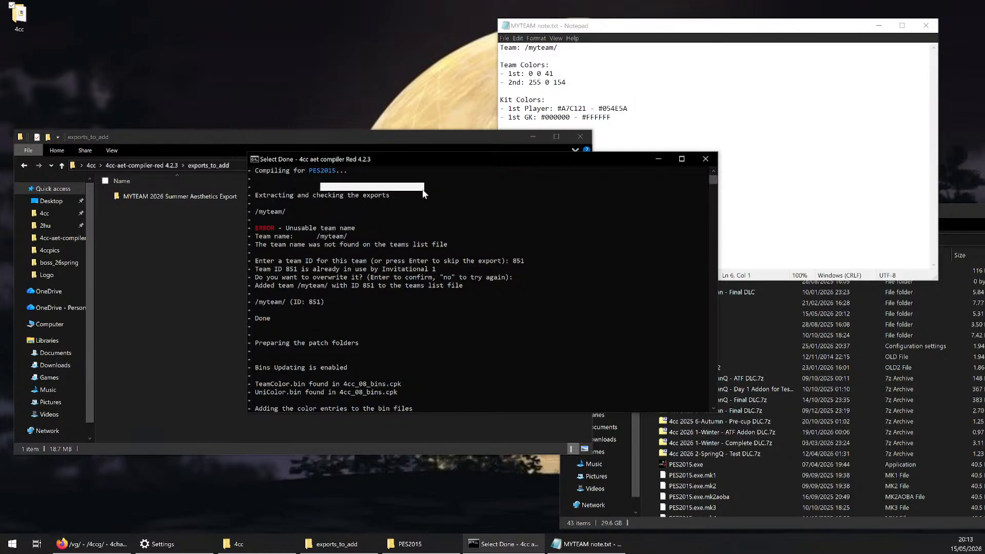
click(423, 190)
scroll(331, 274, down, 3)
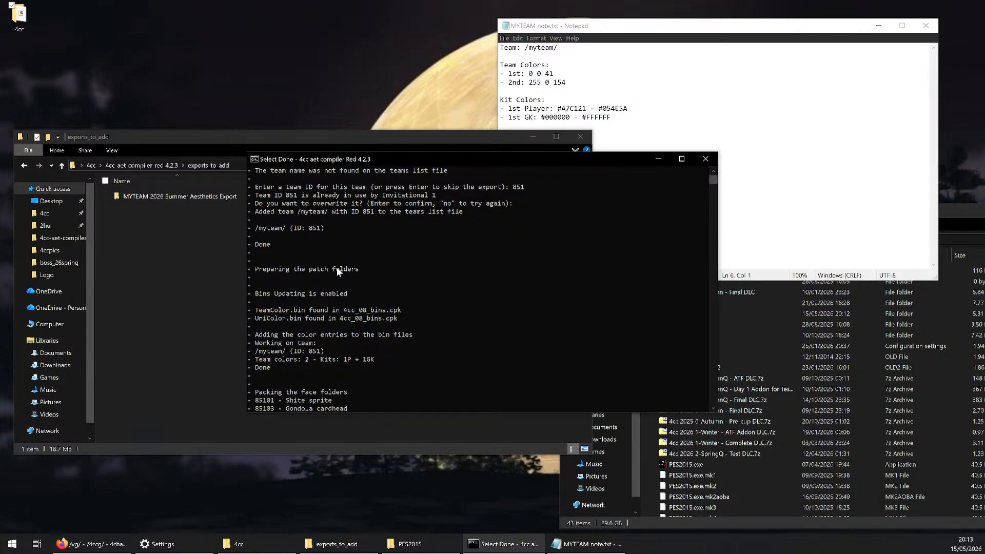
drag(256, 269, 368, 271)
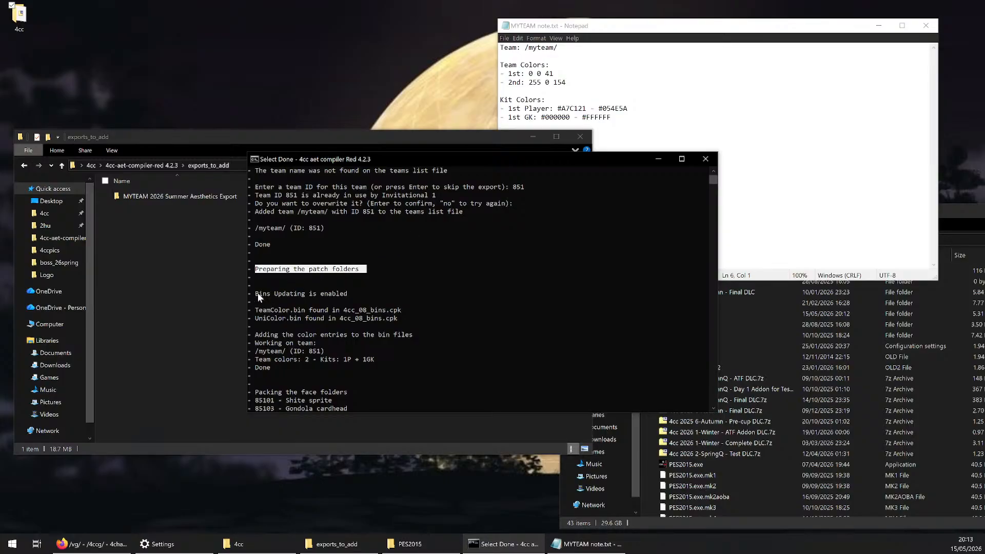
drag(258, 293, 352, 295)
Open settings.ini from the 4cc-aet-compiler-red 4.2.3 folder and read its Bins Updating section
click(213, 166)
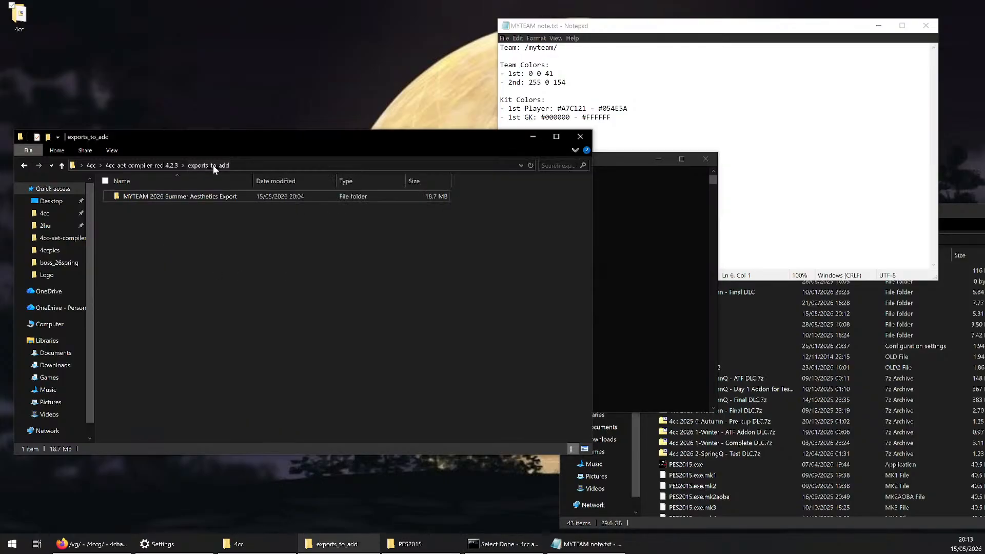
click(168, 165)
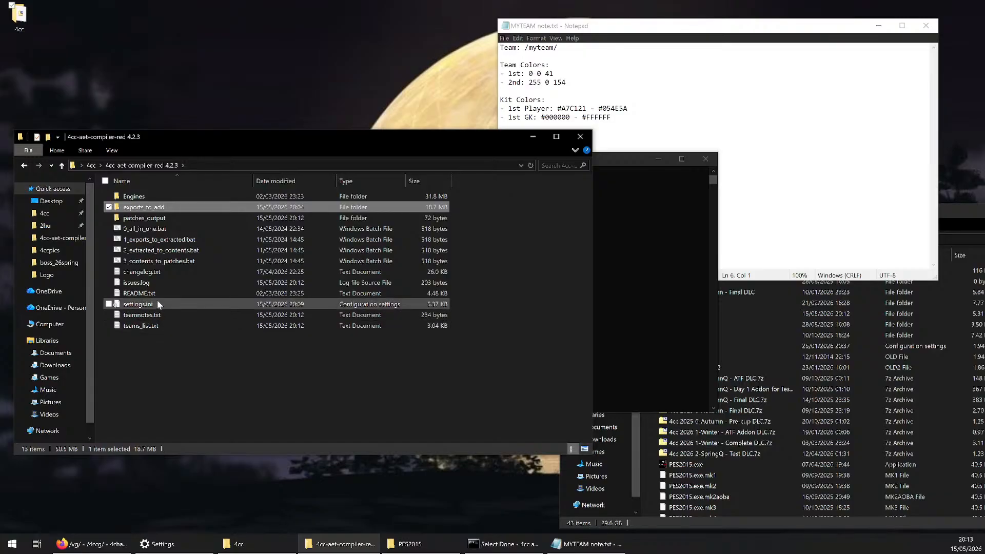
double_click(157, 304)
scroll(513, 257, down, 15)
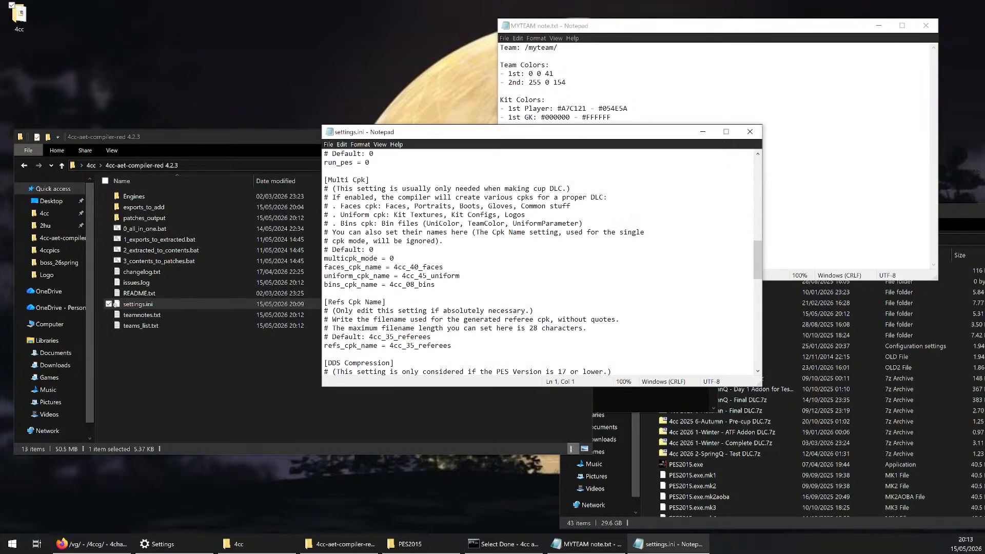
scroll(538, 261, down, 4)
scroll(538, 262, up, 11)
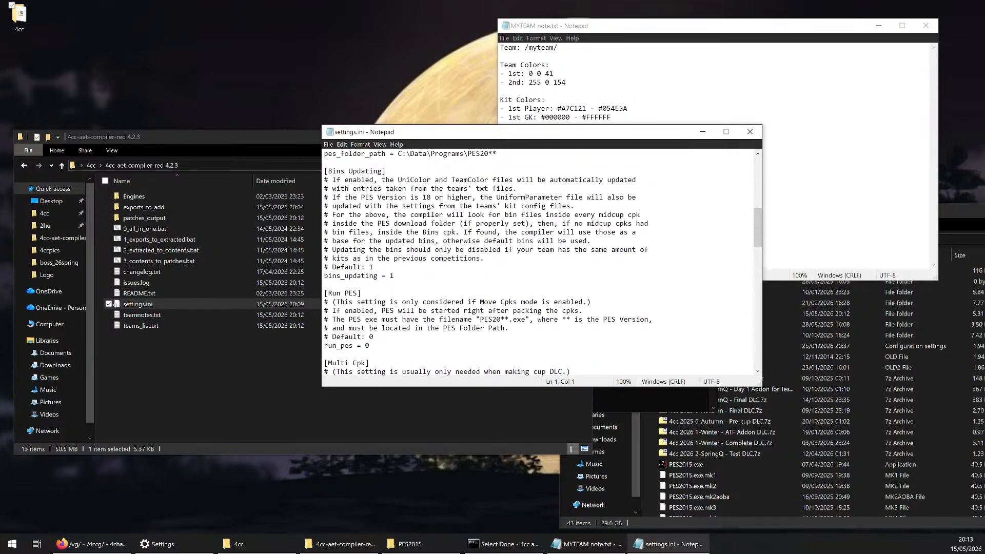
drag(395, 285, 325, 172)
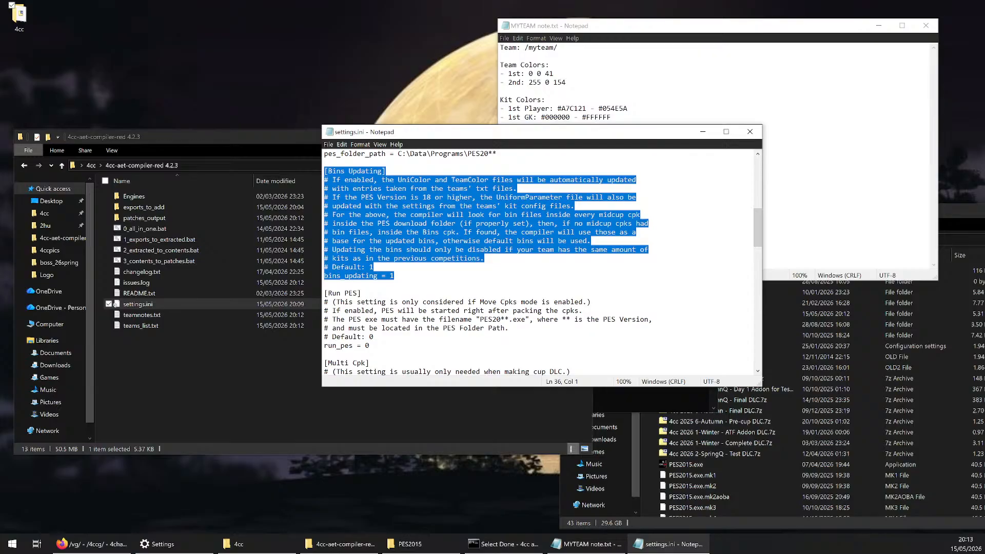
click(373, 266)
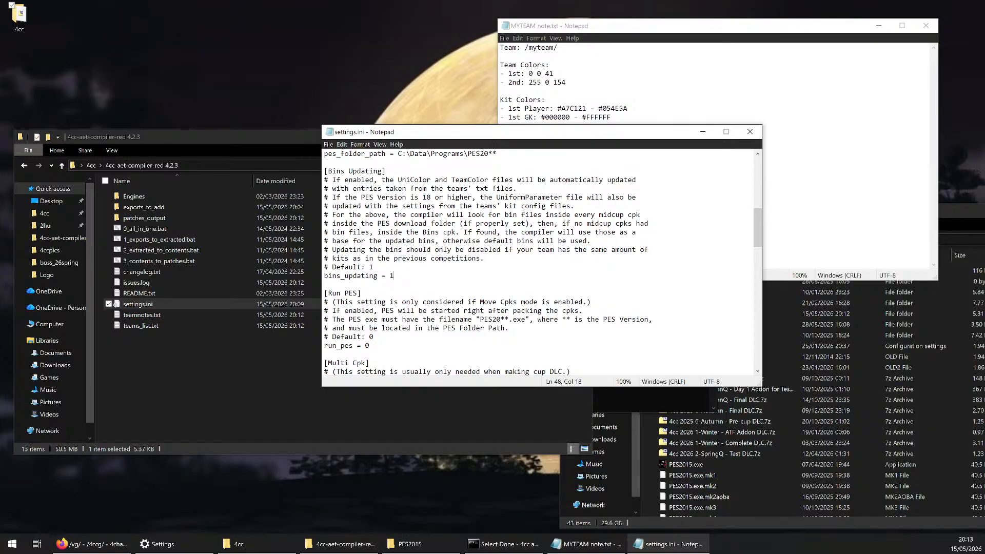
Open the Kit Configs folder of the MYTEAM 2026 Summer Aesthetics Export and examine its two kit config files
double_click(181, 208)
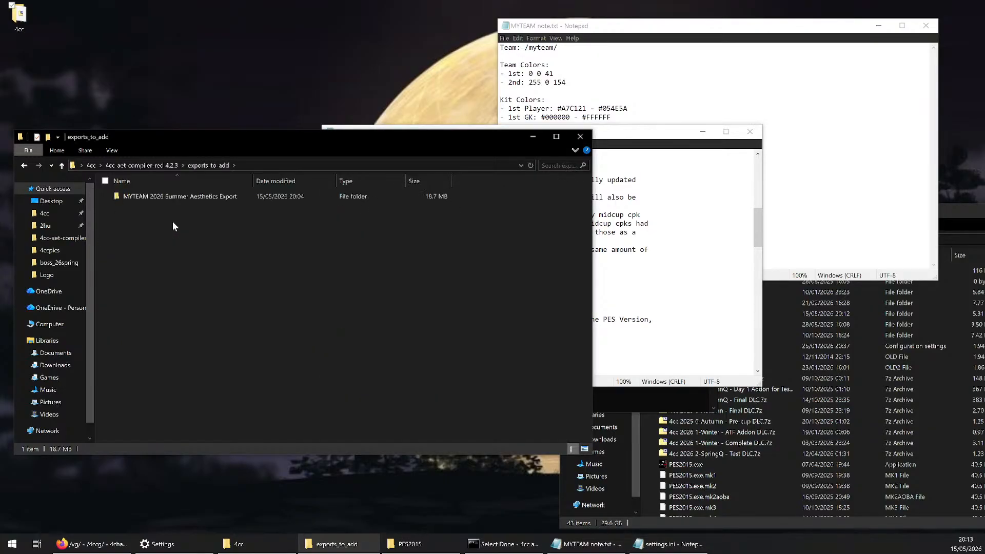
double_click(169, 199)
double_click(165, 218)
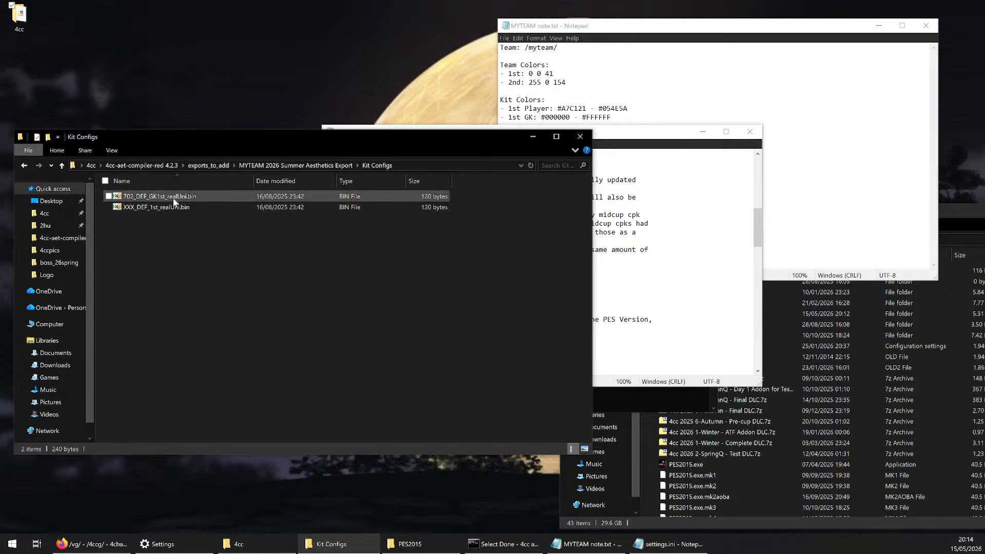
click(174, 199)
drag(174, 220, 179, 197)
drag(189, 238, 191, 204)
click(193, 229)
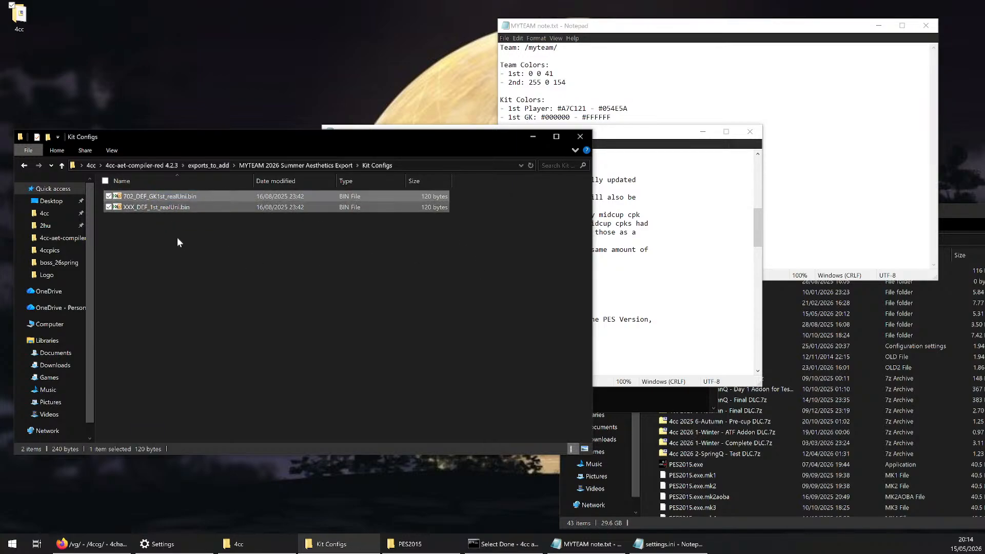
click(178, 239)
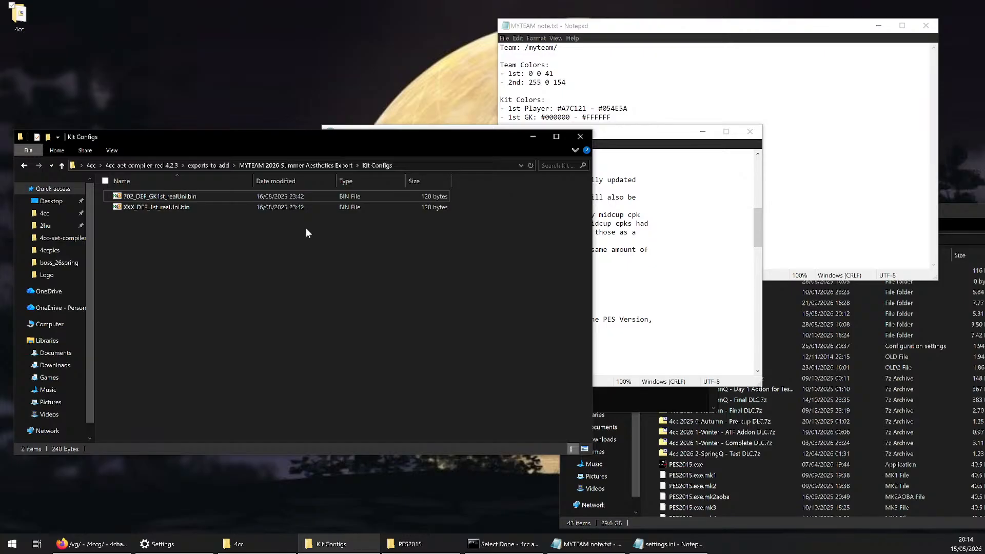
Look over the contents of the MYTEAM 2026 Summer Aesthetics Export folder, then return to the compiler folder
click(215, 164)
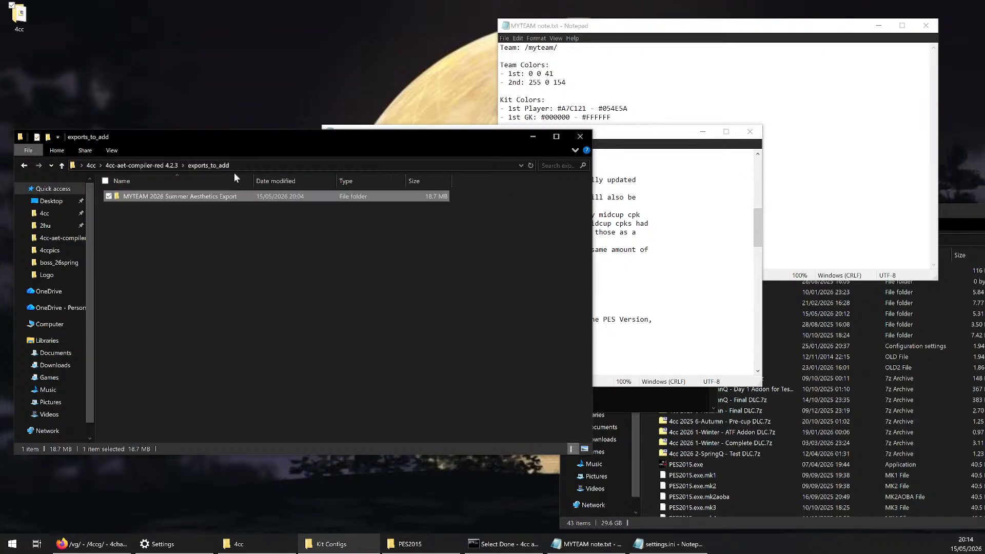
click(335, 288)
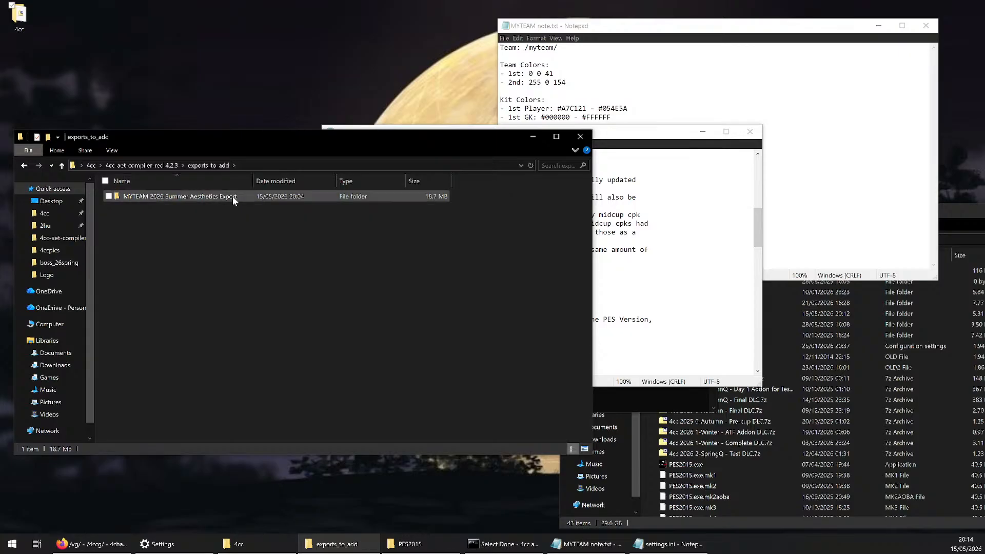
double_click(213, 194)
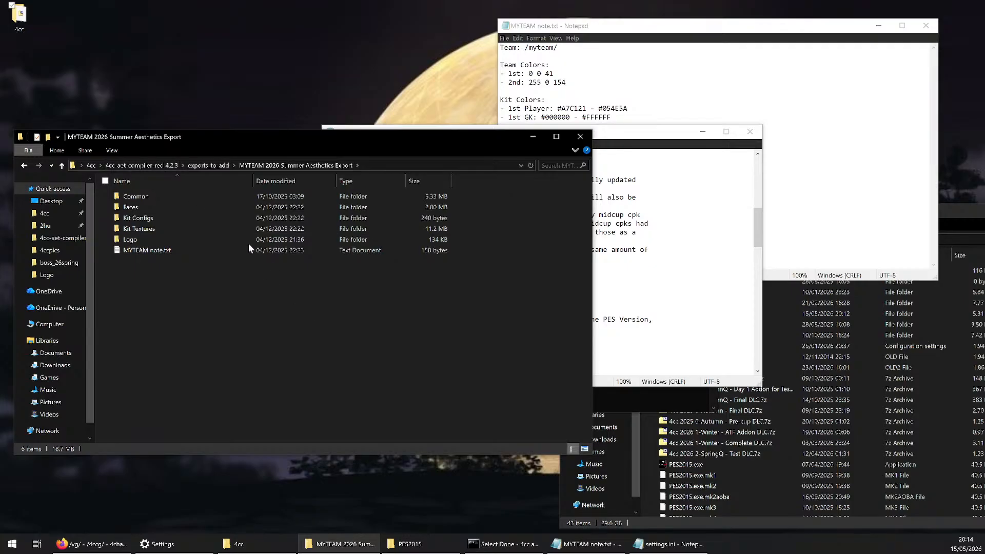
click(141, 165)
Recheck the Bins Updating notes in settings.ini, then close the file and return to the compiler console
click(657, 250)
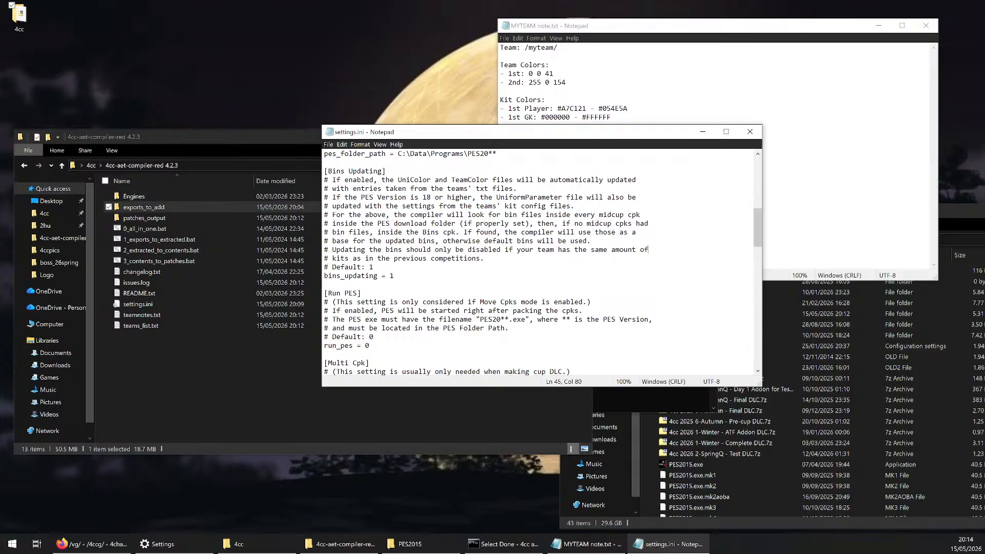
mouse_move(759, 227)
mouse_down()
mouse_move(759, 205)
mouse_move(759, 223)
mouse_up()
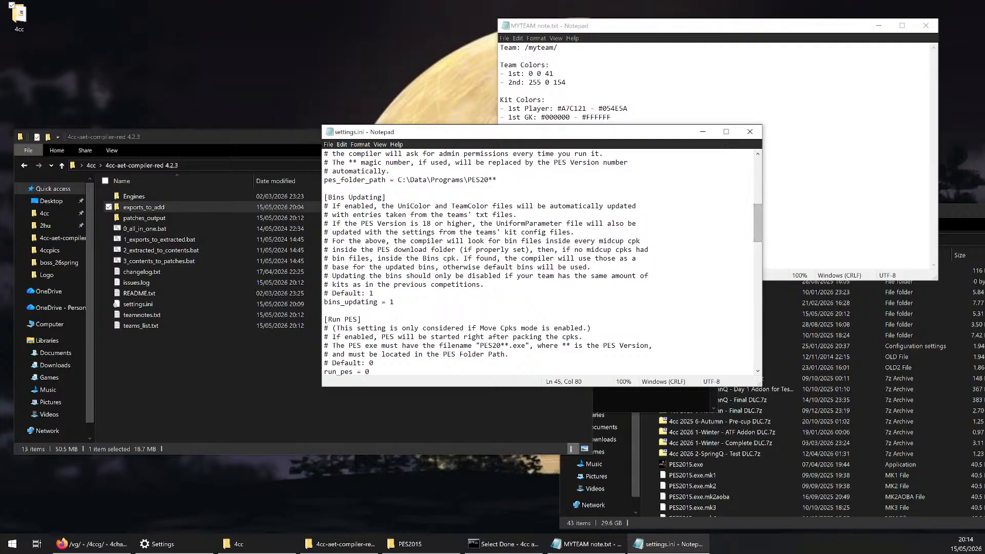
click(750, 132)
click(669, 254)
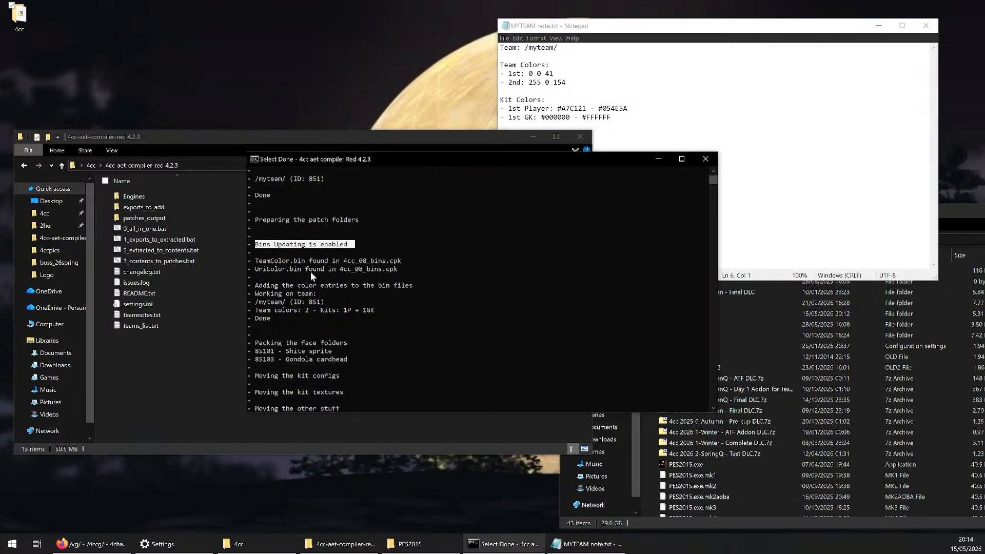
Examine the log lines about TeamColor.bin, UniColor.bin and the colour and kit entries added for /myteam/
click(399, 252)
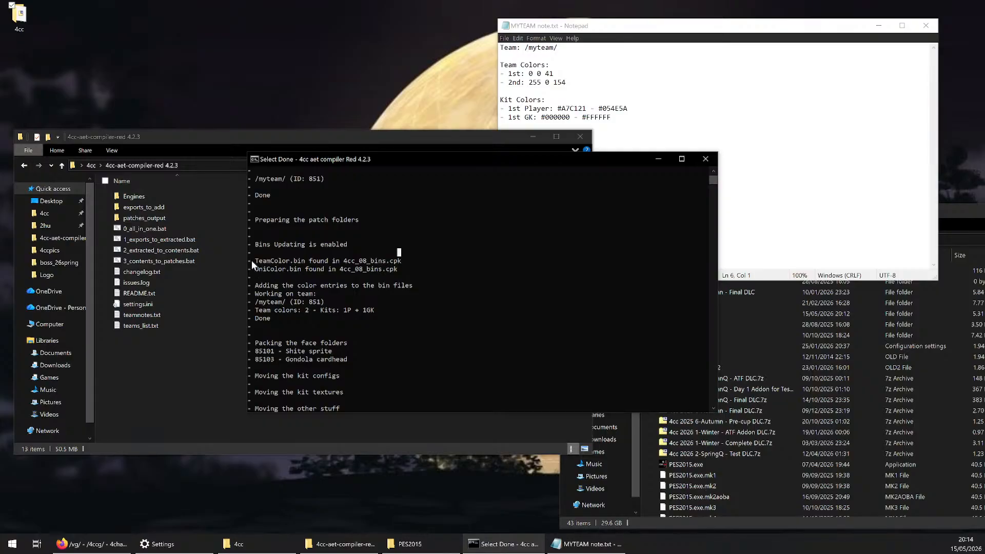
drag(252, 260, 395, 269)
click(395, 269)
click(272, 287)
drag(291, 287, 369, 287)
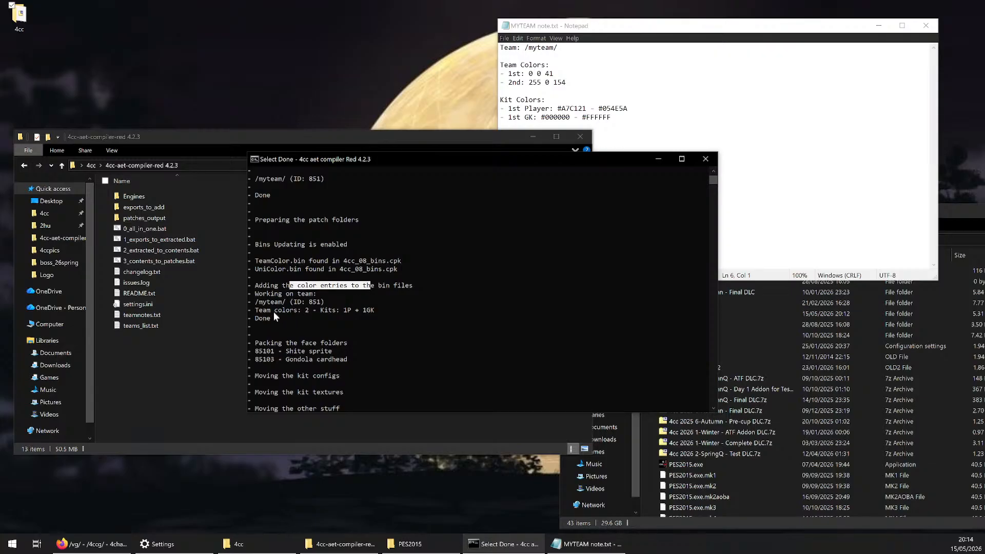
click(254, 311)
drag(253, 311, 380, 311)
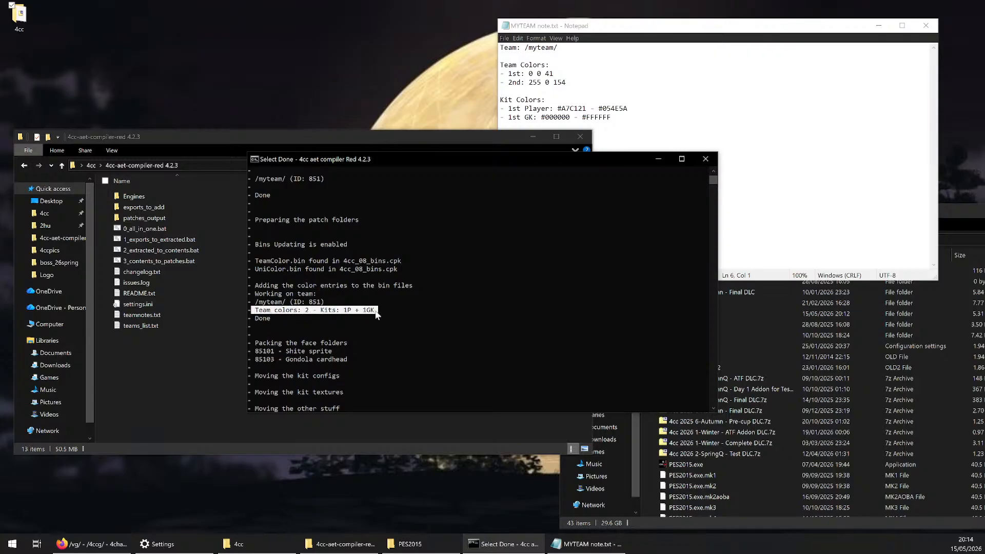
Examine the log lines from the team colors and kits entry through packing face folders, moving kit files and preparing the patch contents
click(341, 310)
click(306, 311)
drag(345, 310, 373, 310)
drag(247, 321, 355, 313)
scroll(318, 319, down, 2)
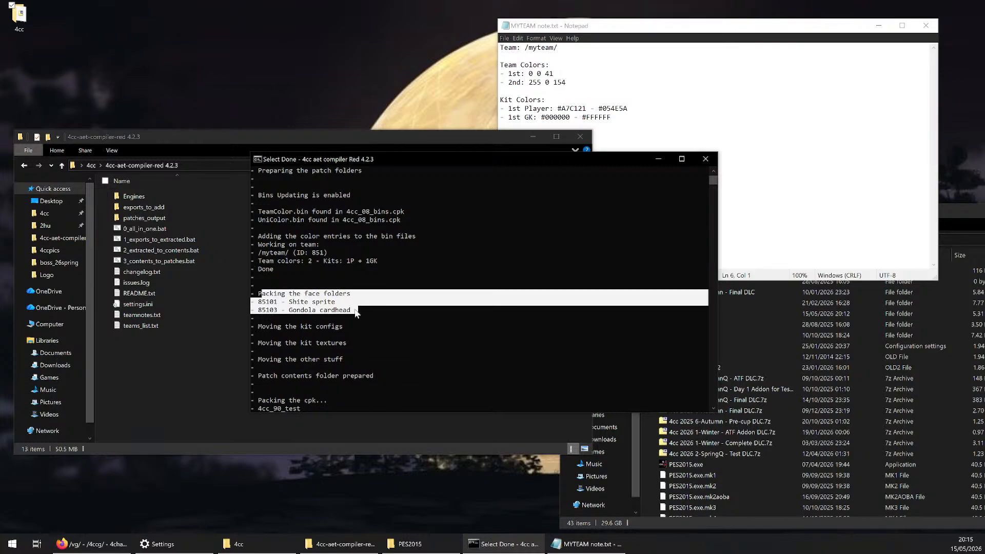
click(356, 311)
scroll(368, 331, down, 2)
drag(256, 277, 342, 299)
drag(282, 294, 351, 296)
drag(257, 310, 351, 313)
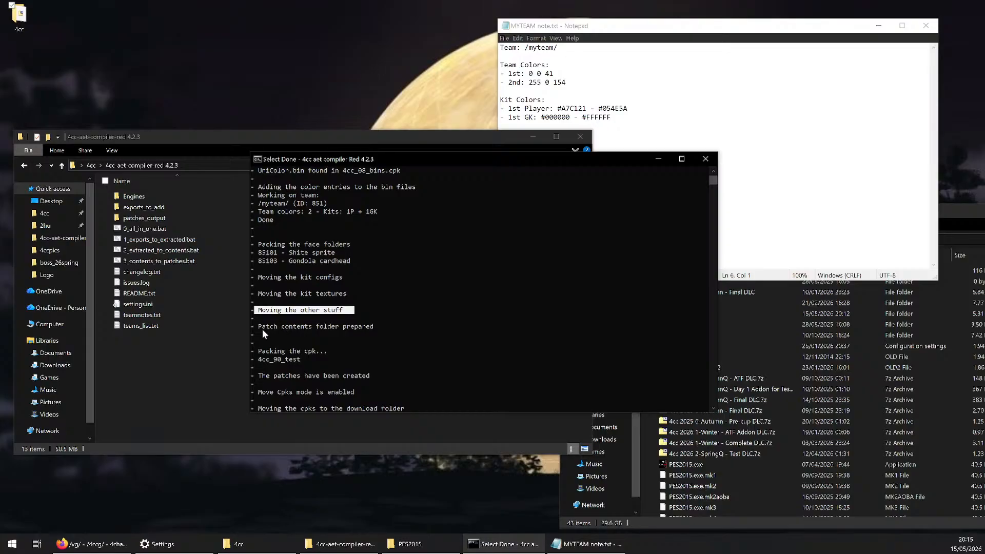
drag(259, 326, 374, 327)
scroll(261, 310, down, 2)
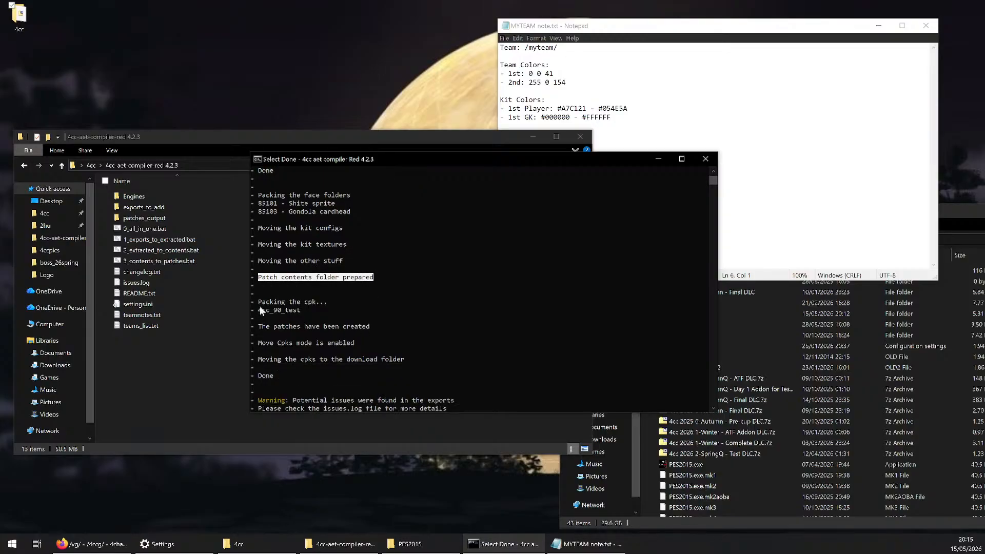
Open settings.ini beside the console and compare its cpk_name setting with the cpk name in the packing log lines
drag(259, 303, 327, 303)
drag(260, 310, 293, 311)
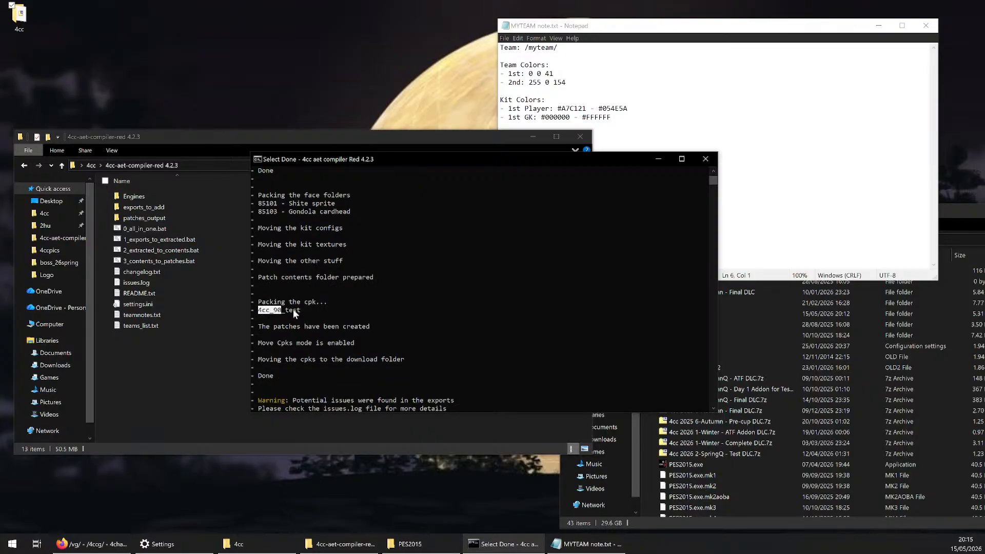
double_click(138, 304)
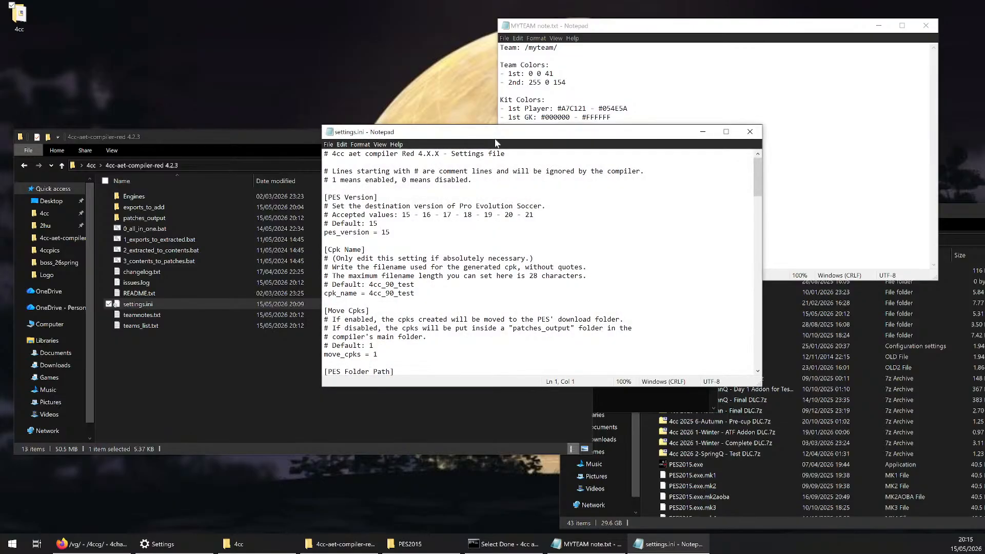
drag(495, 140, 819, 137)
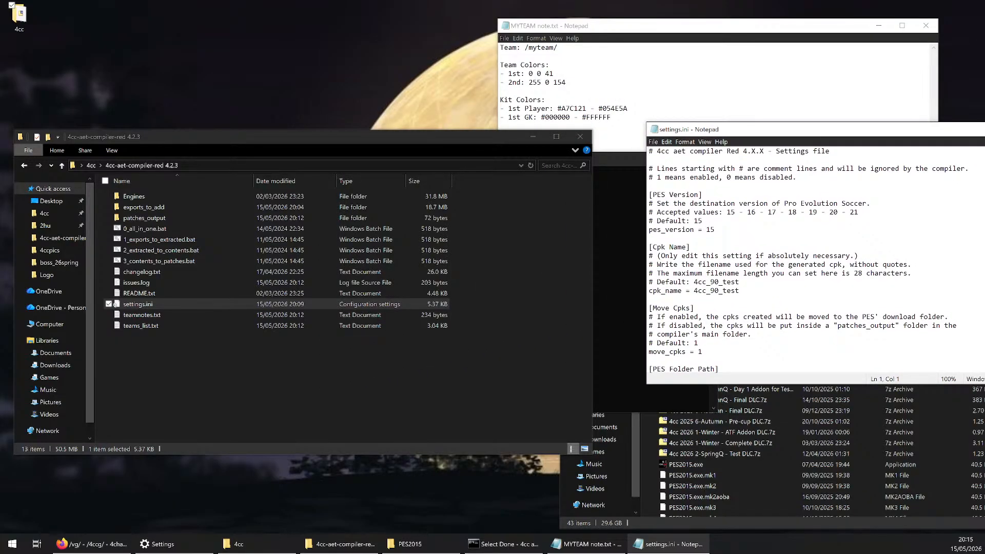
mouse_move(693, 283)
mouse_down()
mouse_move(740, 282)
mouse_move(691, 283)
mouse_move(702, 291)
mouse_move(694, 290)
mouse_up()
click(740, 283)
click(605, 160)
click(741, 291)
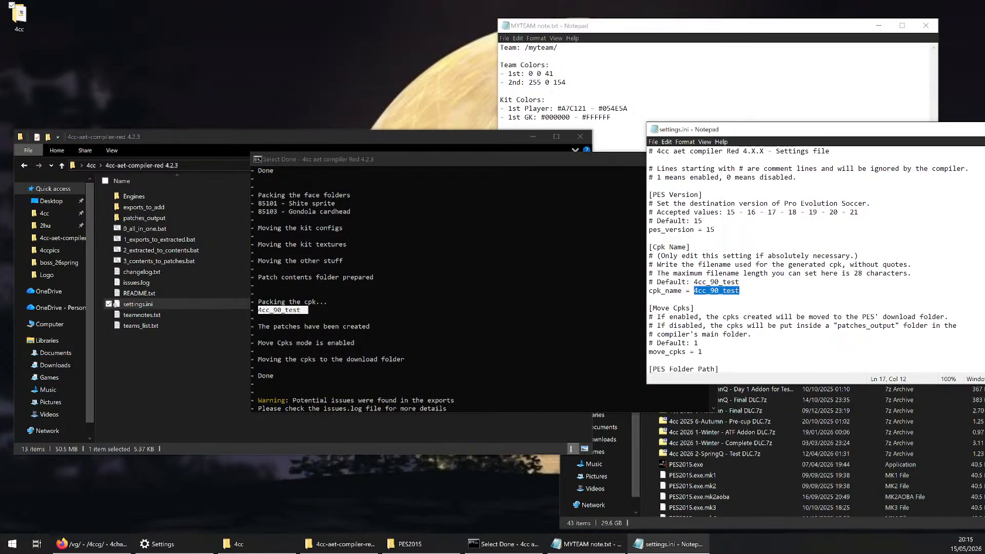
Compare the Move Cpks mode line in the compiler log with the move_cpks setting in settings.ini
scroll(315, 286, down, 2)
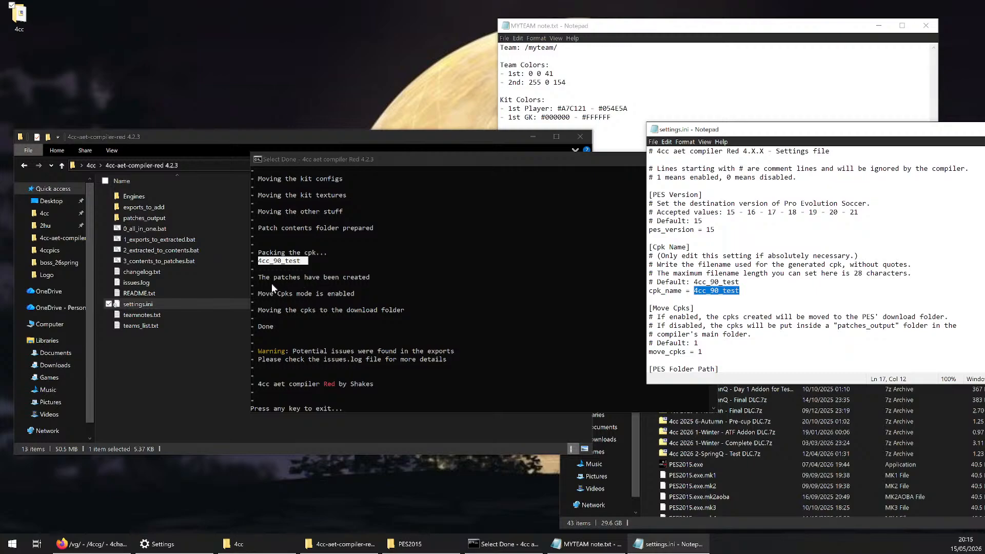
click(259, 278)
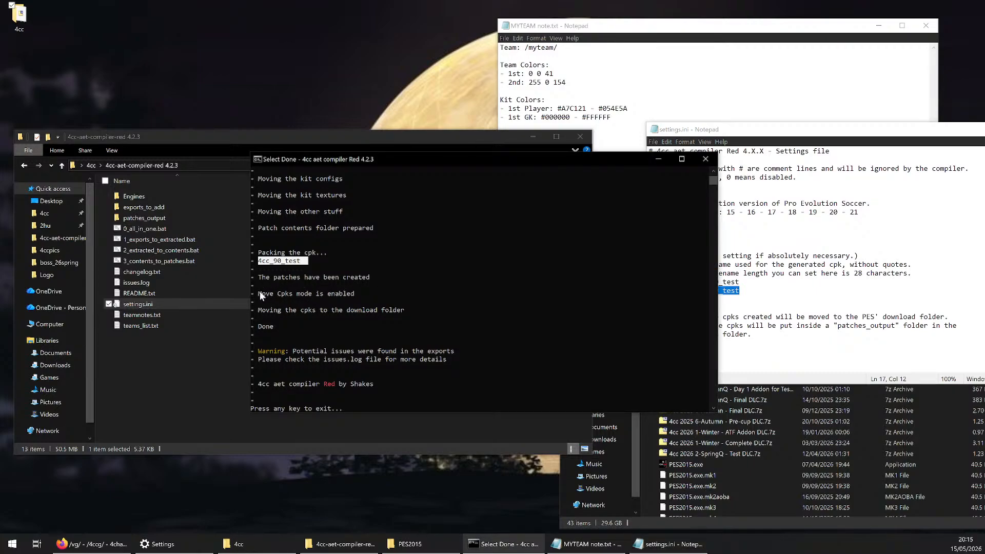
drag(259, 291, 367, 297)
click(770, 300)
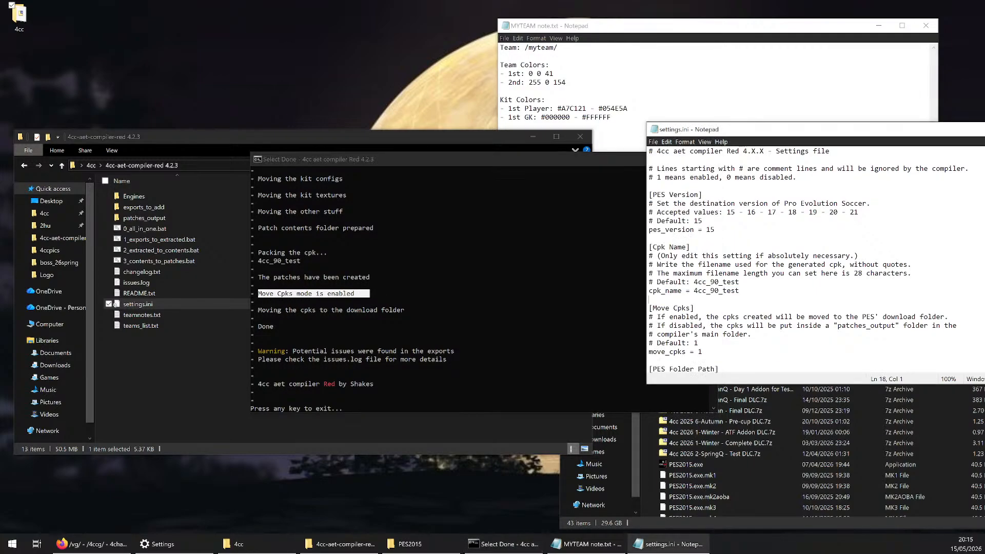
scroll(769, 299, down, 1)
drag(649, 326, 703, 327)
click(324, 309)
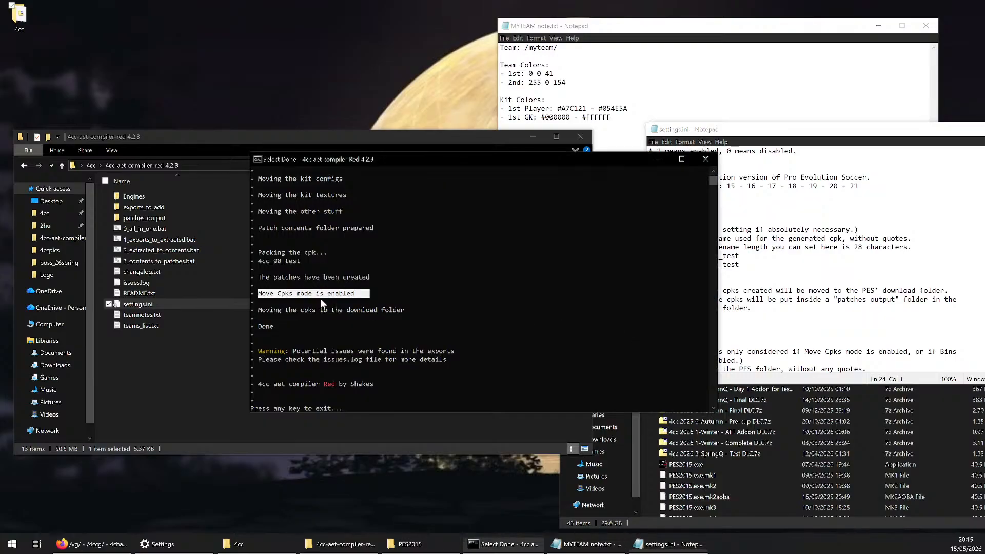
Check the log line about moving the cpks, then open the download folder inside the PES2015 folder
drag(257, 310, 403, 311)
click(728, 454)
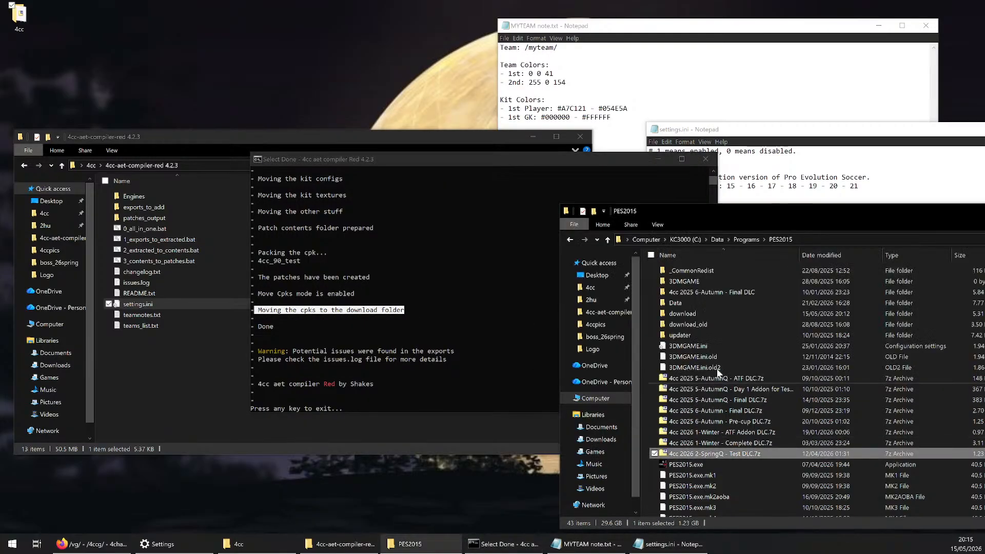
click(694, 317)
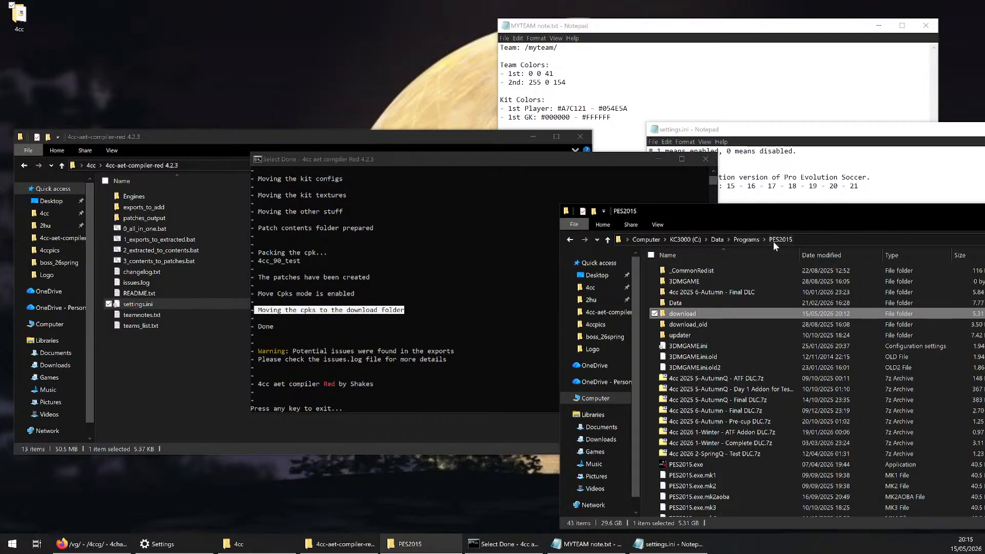
double_click(695, 313)
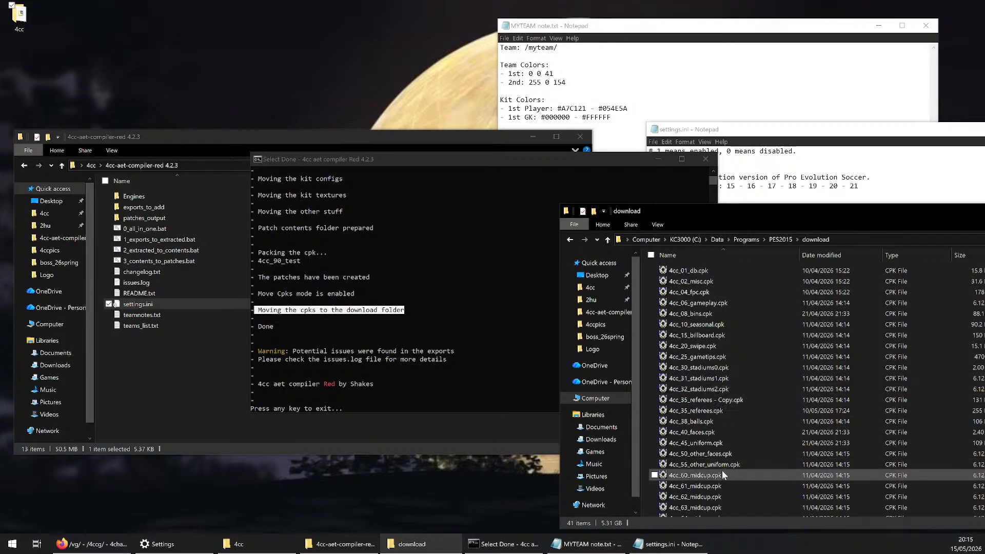
Read the closing log lines about the exports and issues.log, then exit the compiler
click(260, 328)
drag(257, 327, 457, 354)
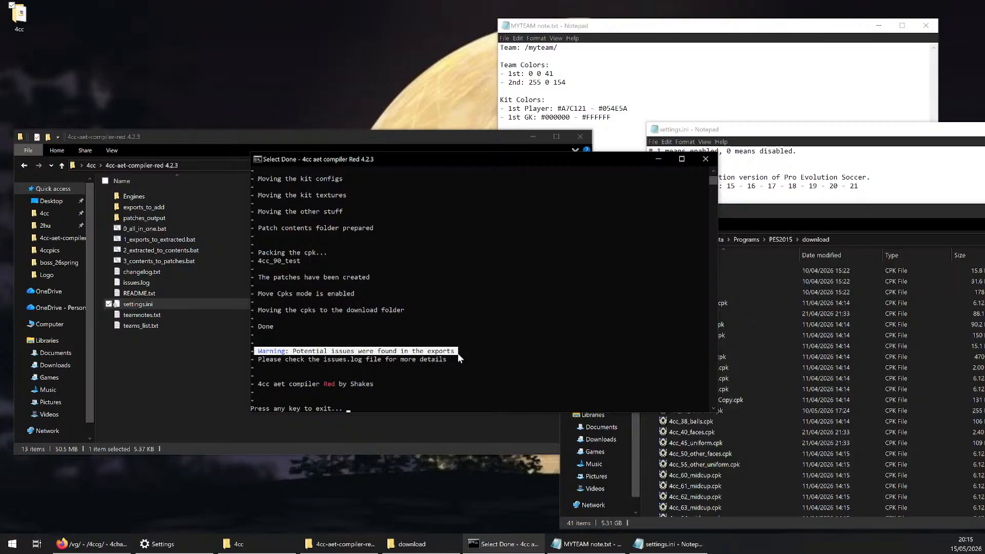
drag(263, 359, 392, 361)
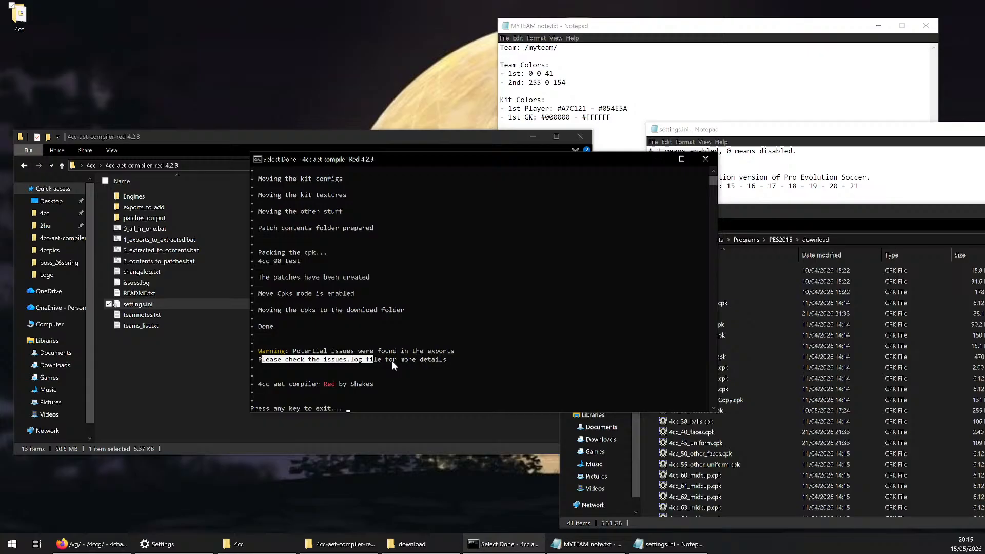
click(447, 359)
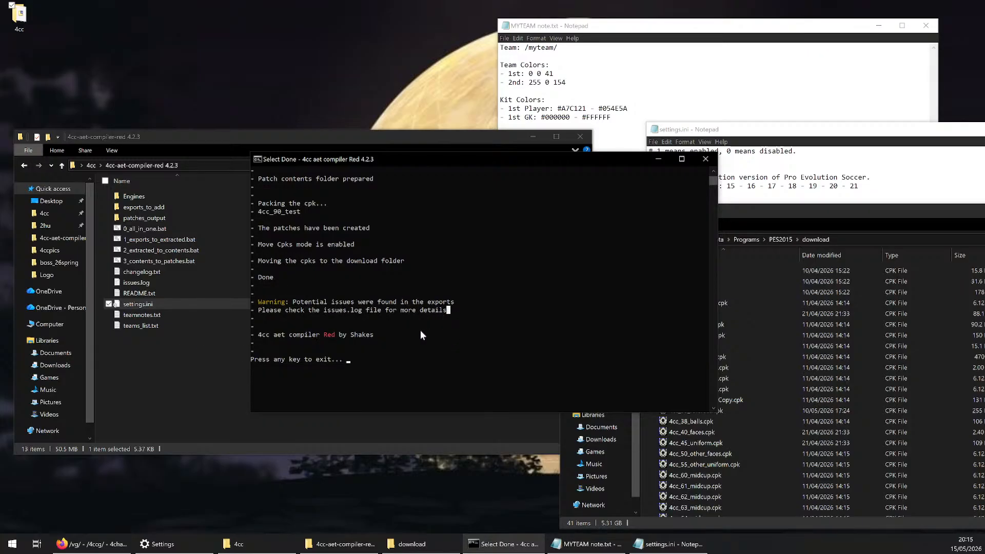
scroll(494, 309, down, 1)
click(368, 368)
key(Return)
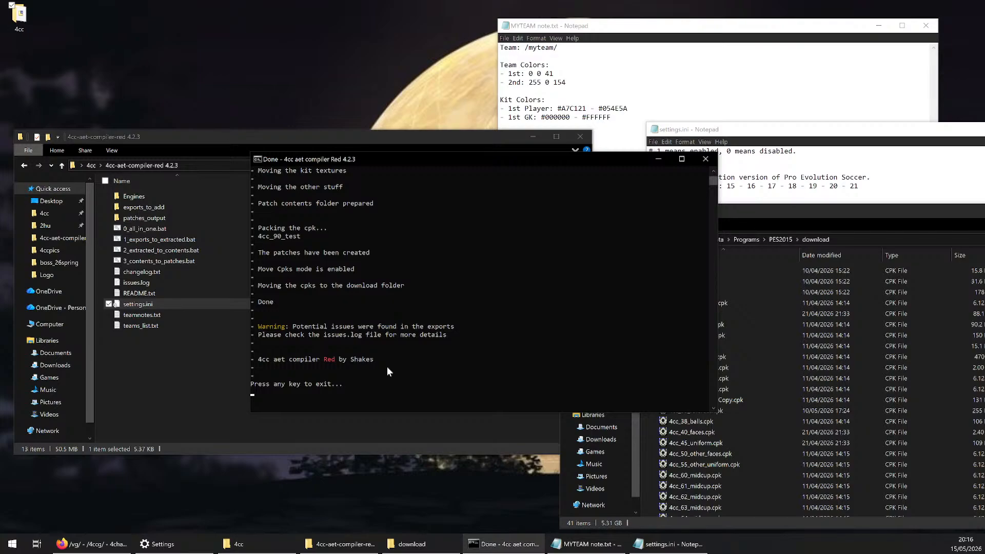
key(Return)
Preview issues.log in the compiler folder, examine its entry about the /myteam/ team name, then close the preview
click(156, 284)
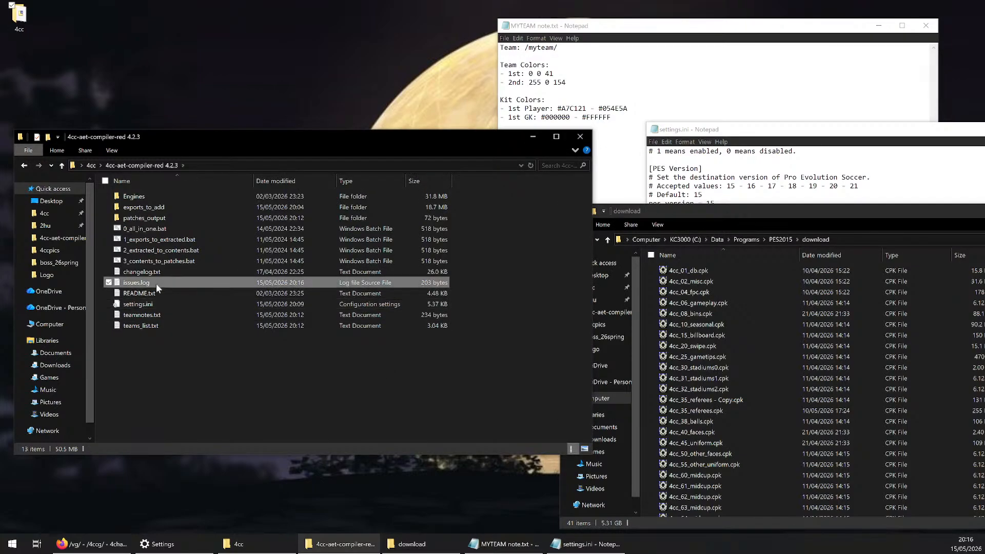
key(space)
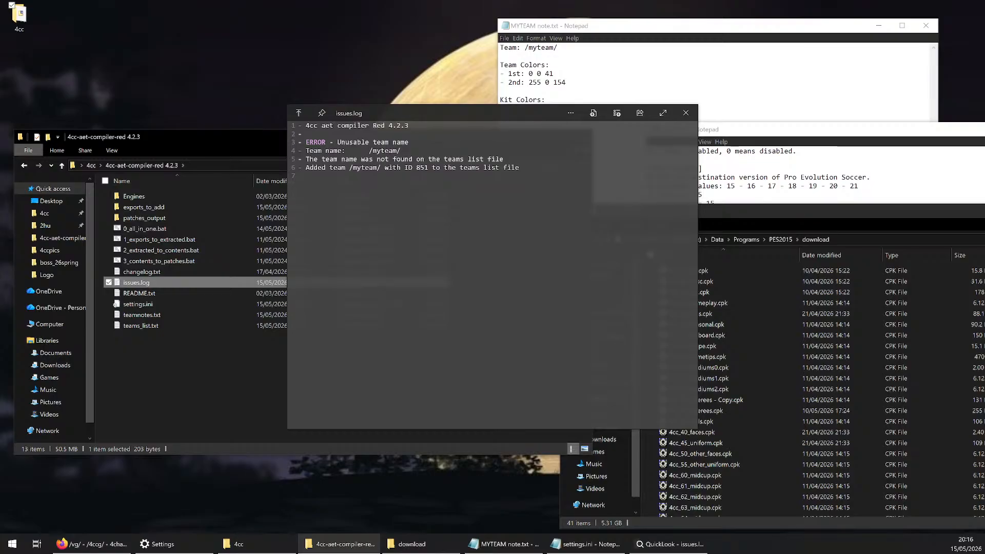
drag(305, 142, 515, 168)
click(520, 168)
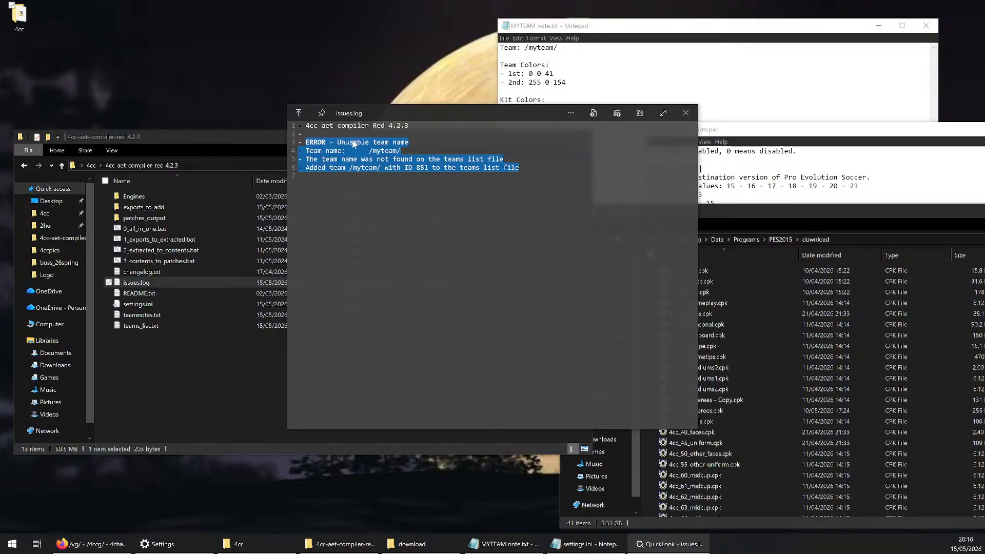
drag(409, 142, 306, 142)
click(306, 142)
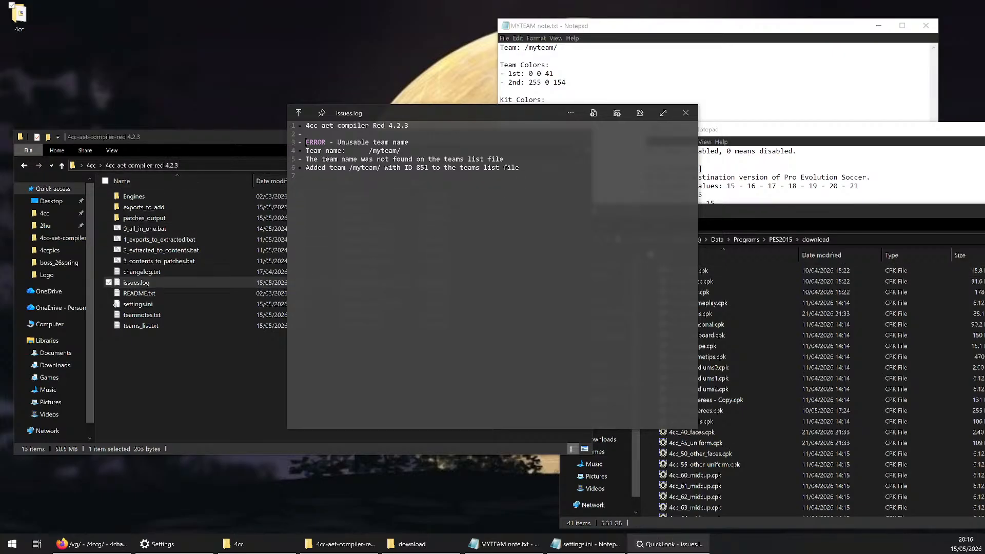
drag(366, 150, 401, 153)
click(402, 152)
drag(520, 168, 299, 142)
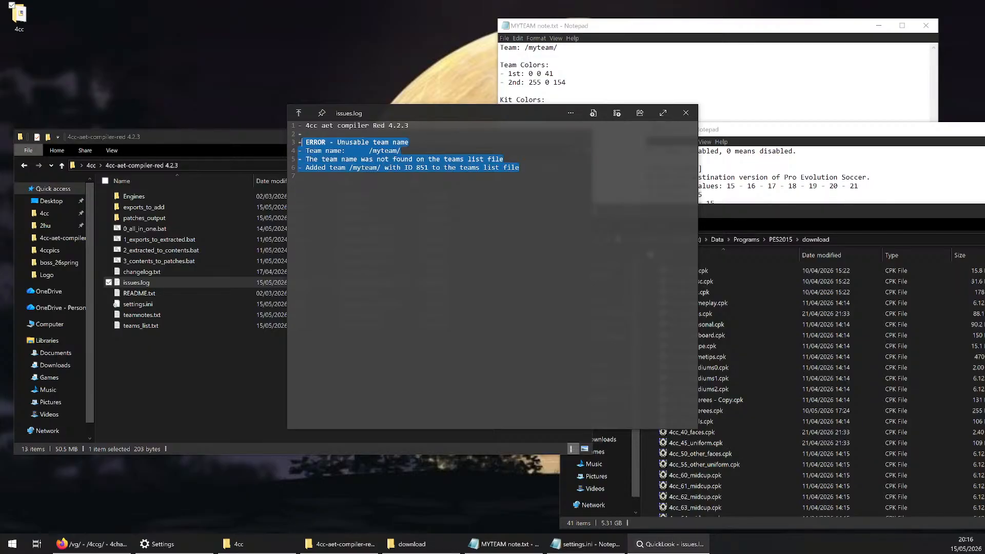
click(686, 113)
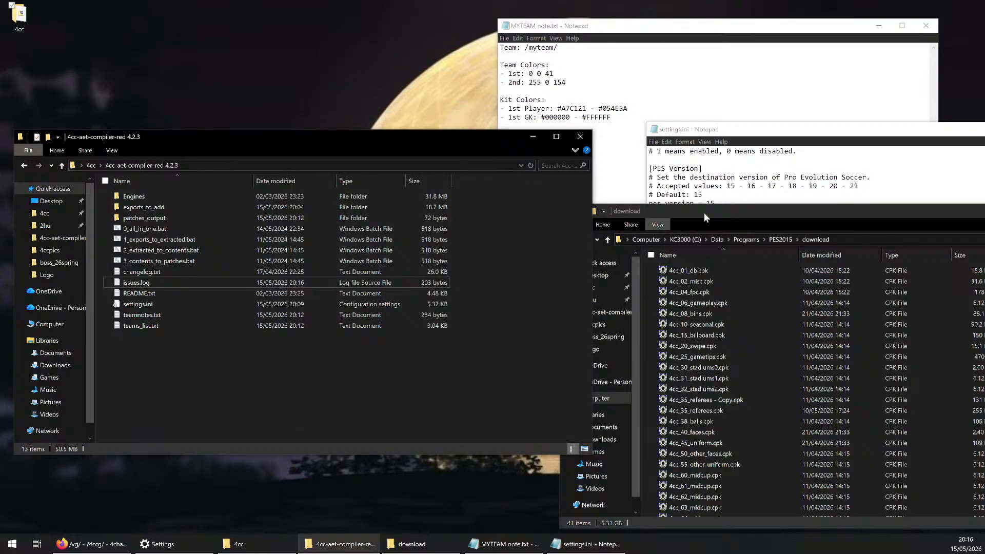
Bring the Move Cpks notes in settings.ini into view and open the patches_output folder, widening its Name column to fit
drag(777, 135, 735, 56)
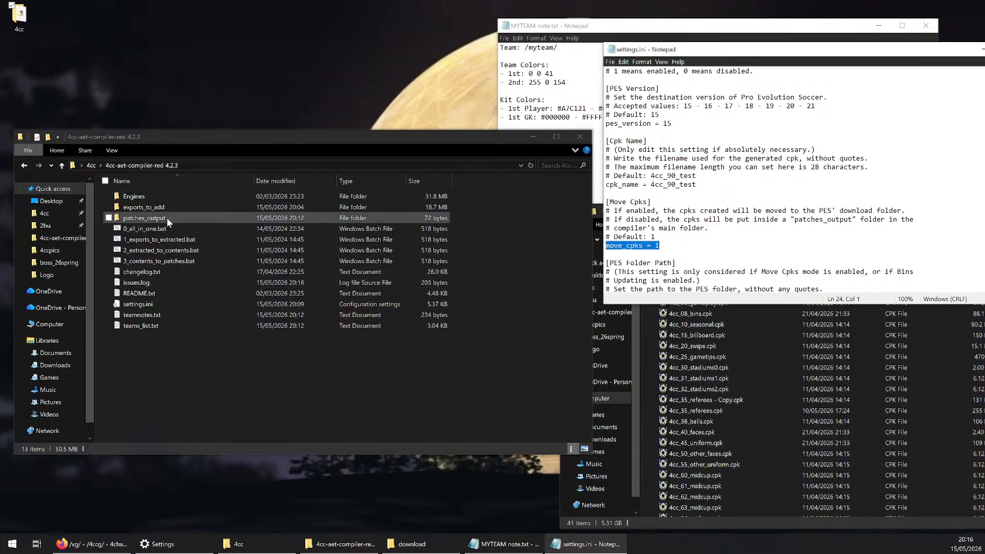
click(146, 217)
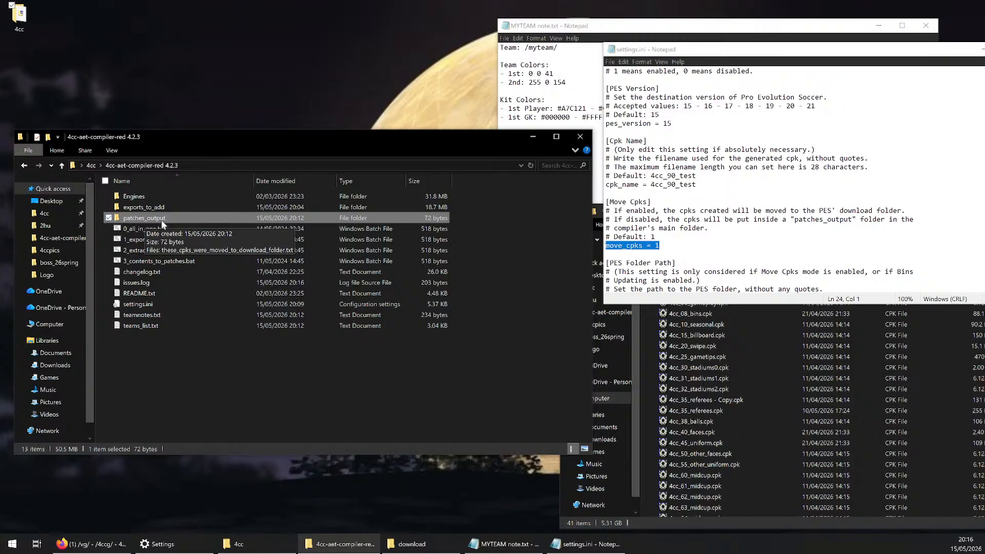
double_click(161, 219)
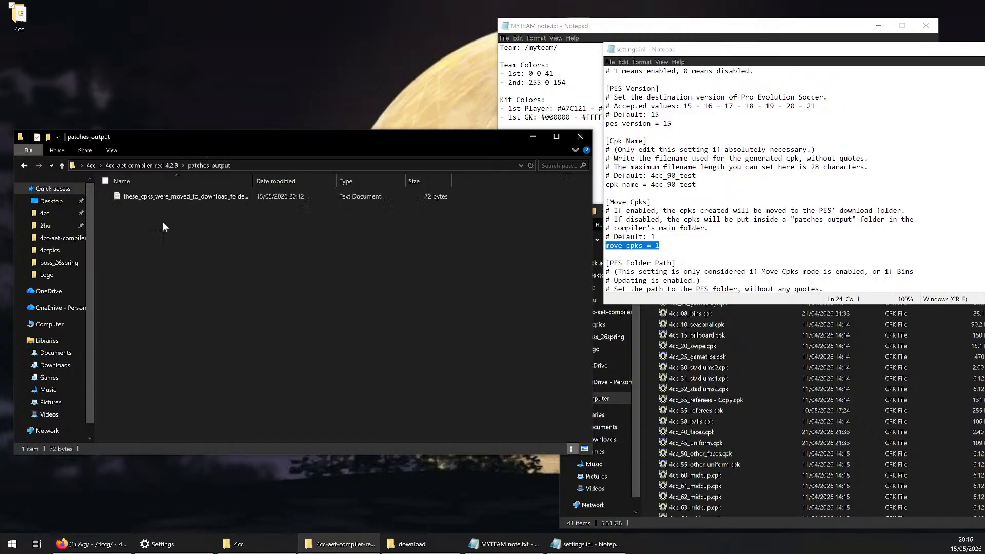
double_click(253, 181)
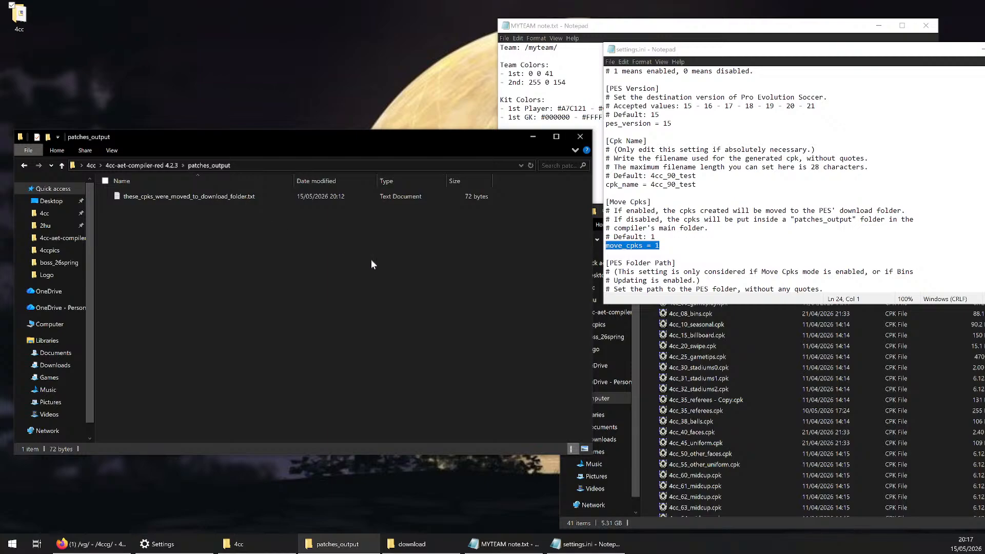
Locate 4cc_90_test.cpk in the PES2015 download folder and compare its size with the other cpk files
click(718, 389)
drag(765, 210, 703, 146)
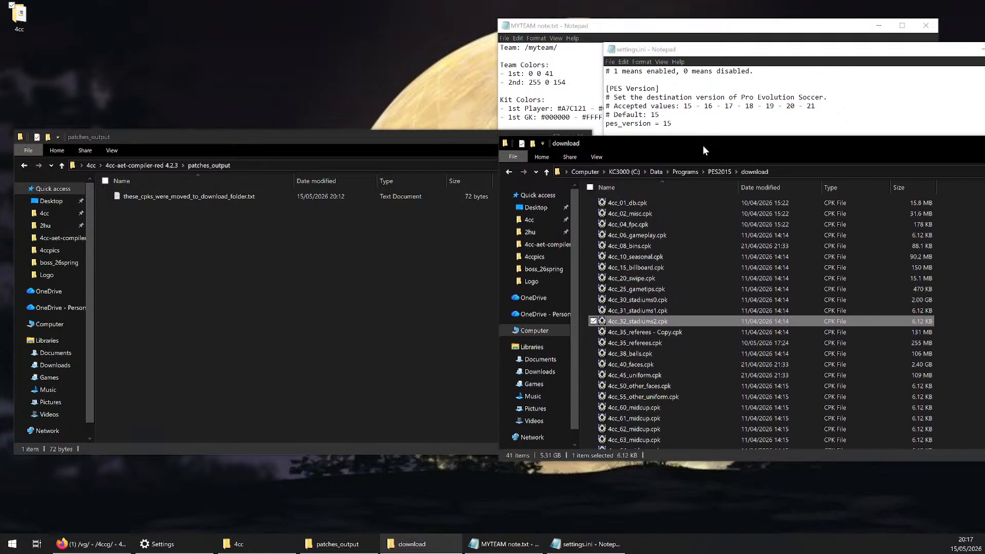
scroll(683, 260, down, 6)
click(613, 434)
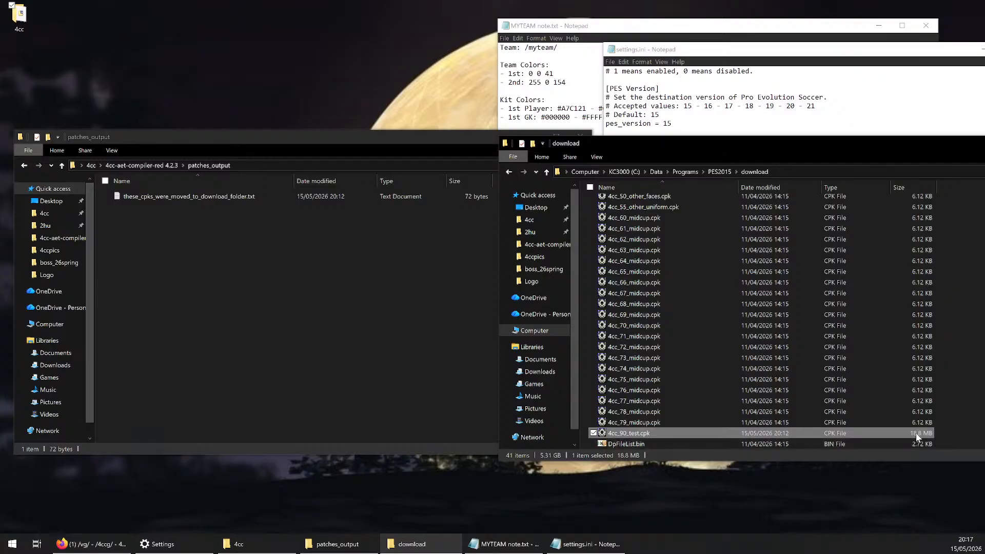
click(925, 423)
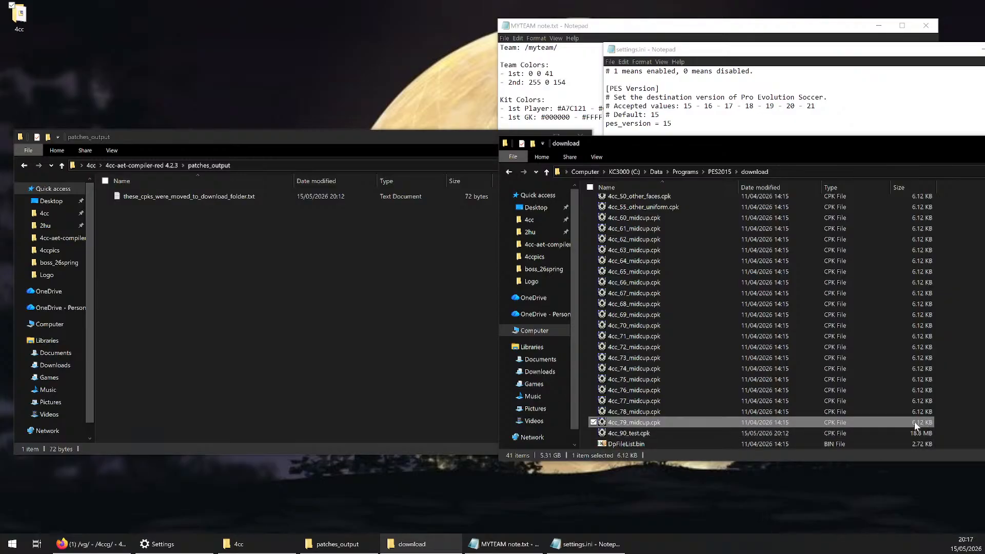
scroll(915, 298, up, 3)
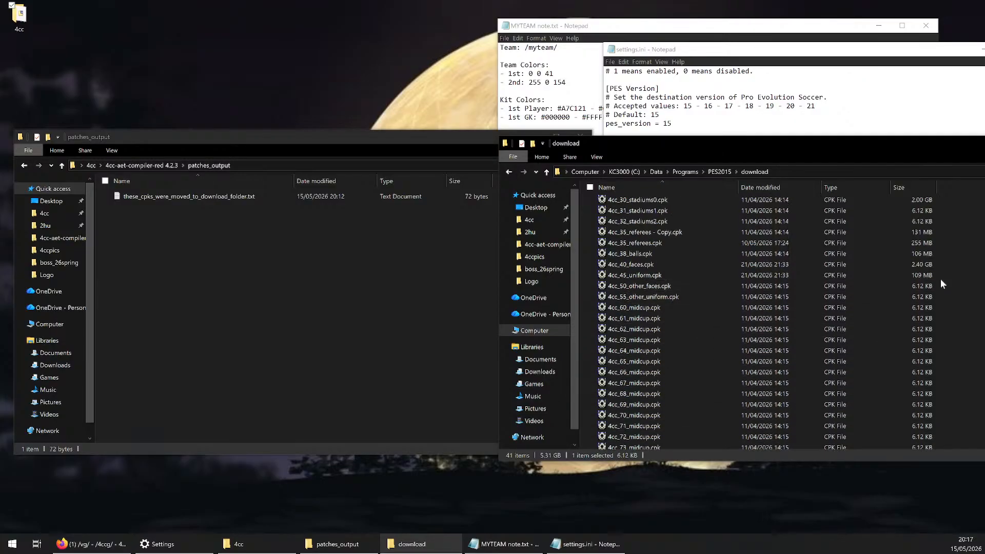
scroll(940, 279, down, 3)
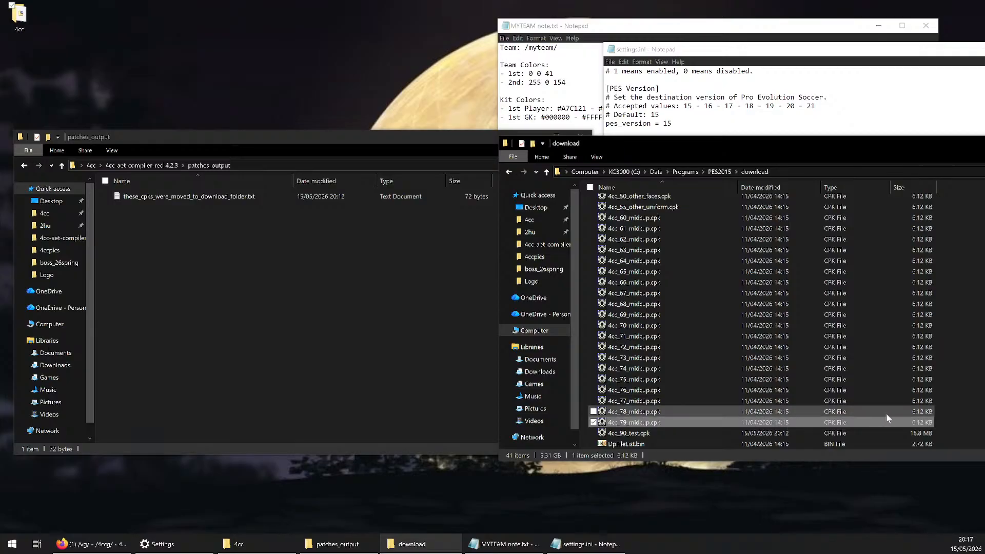
drag(972, 275, 908, 363)
click(948, 357)
click(918, 346)
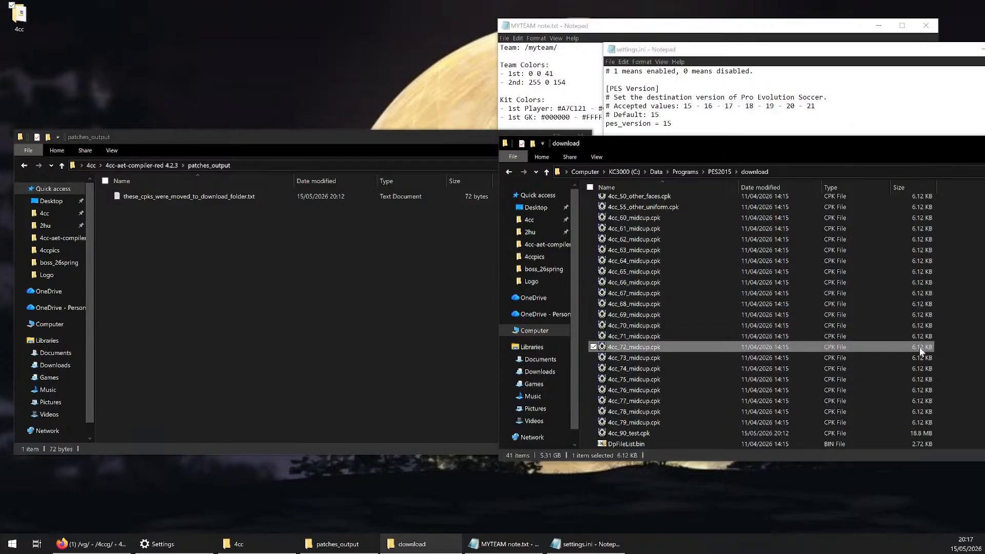
click(950, 337)
scroll(950, 338, up, 4)
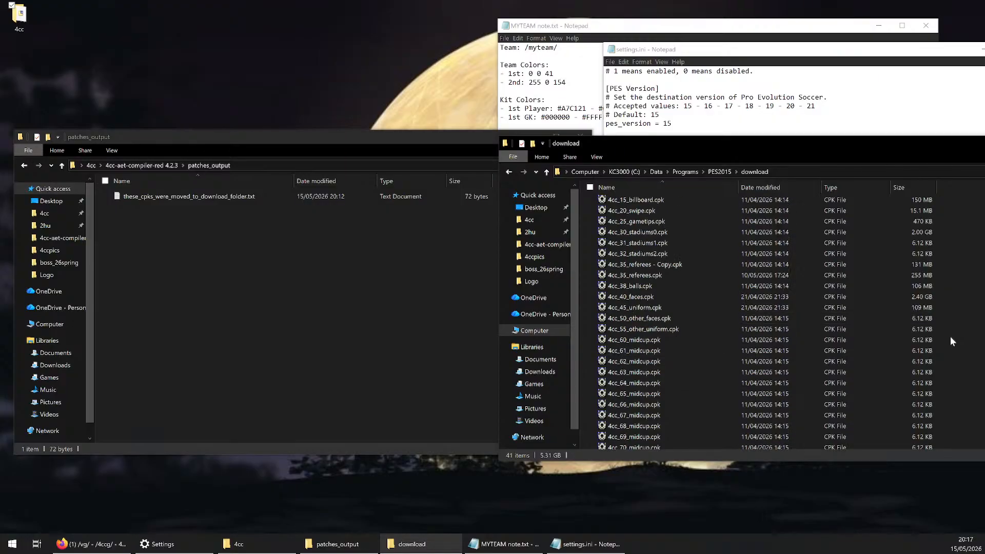
Compare 4cc_90_test.cpk with the other cpk files in the download folder by name, date modified and size
scroll(950, 336, up, 2)
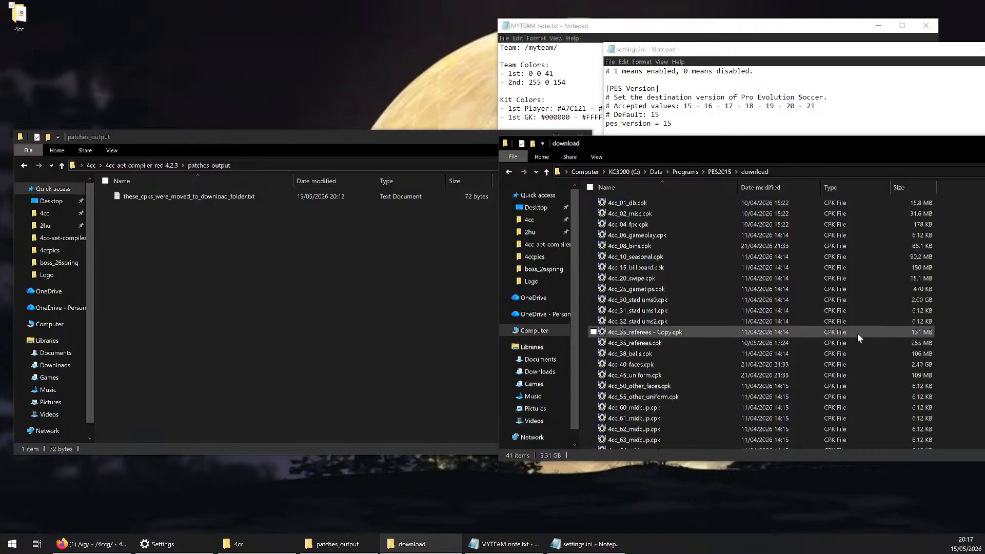
scroll(857, 337, down, 6)
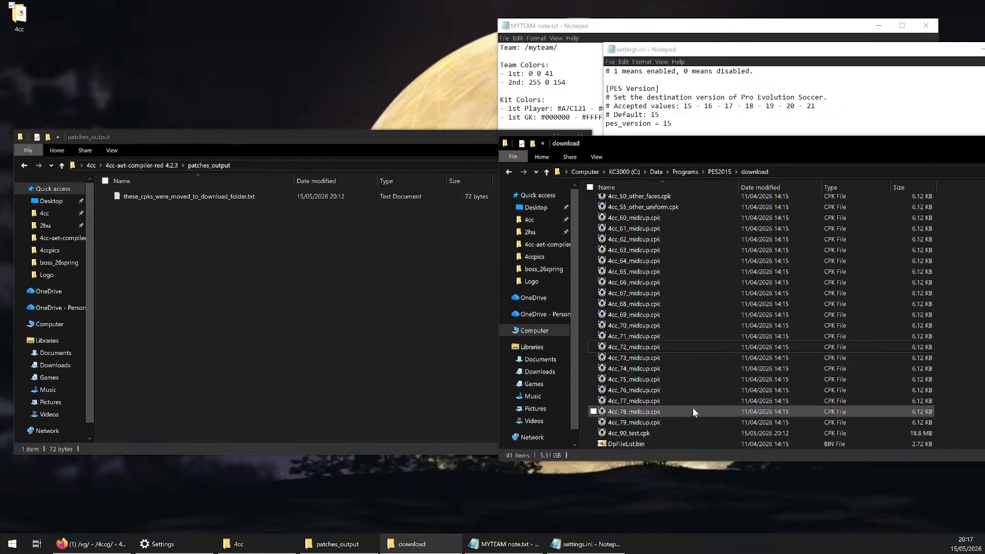
click(618, 436)
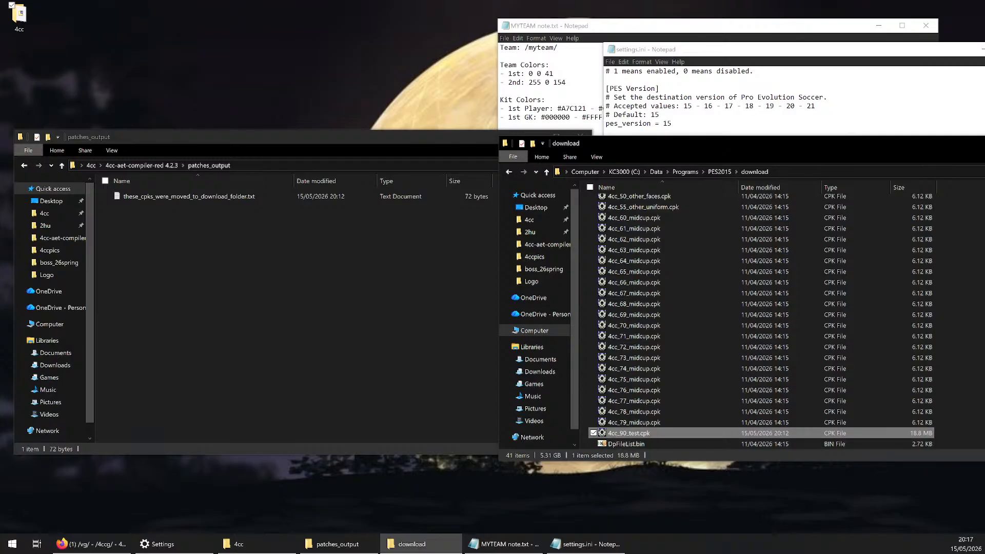
mouse_move(441, 544)
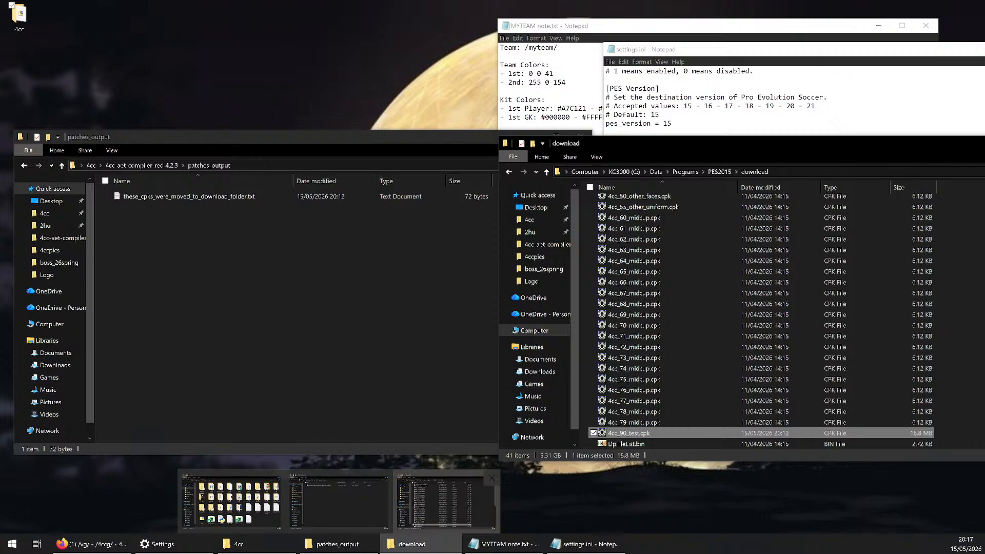
click(977, 344)
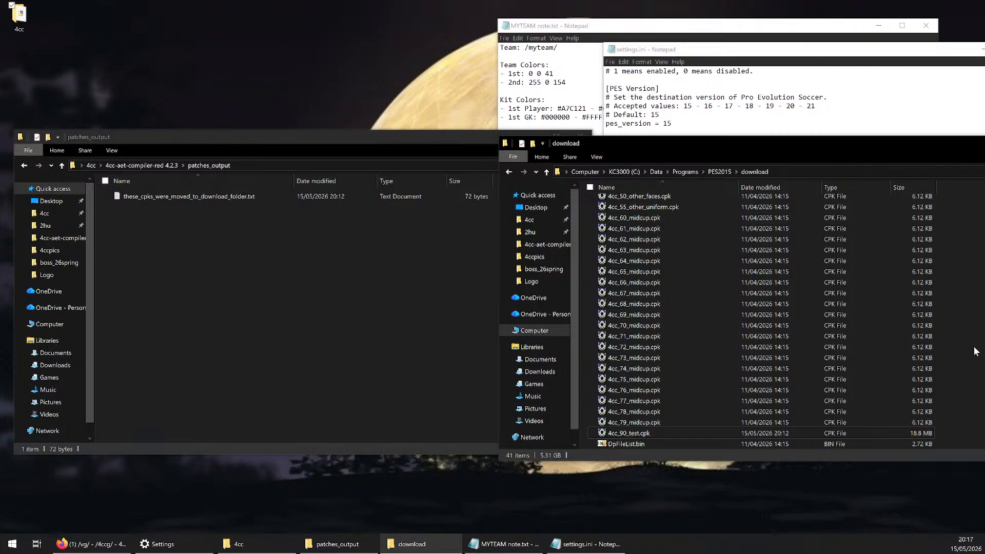
scroll(669, 306, up, 5)
click(660, 361)
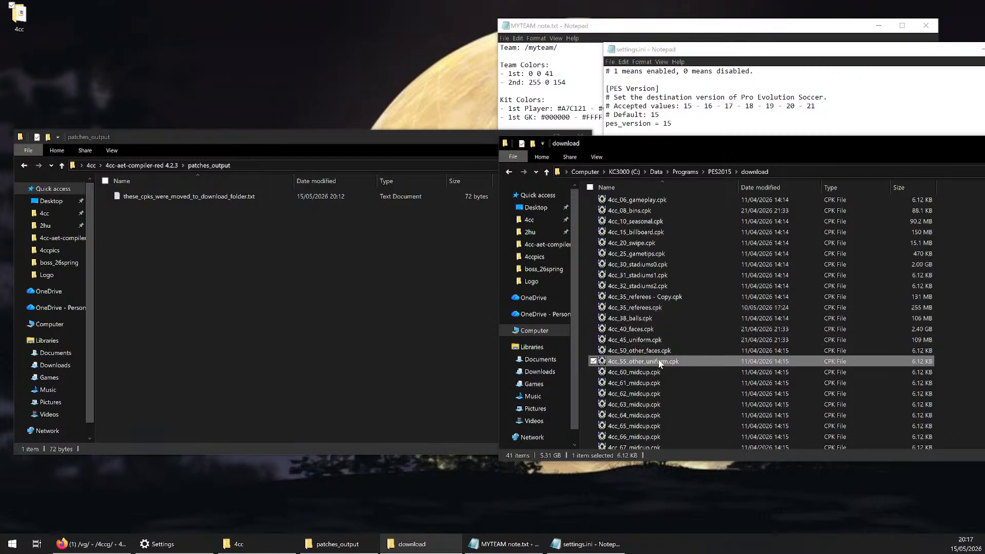
scroll(667, 349, down, 5)
click(638, 434)
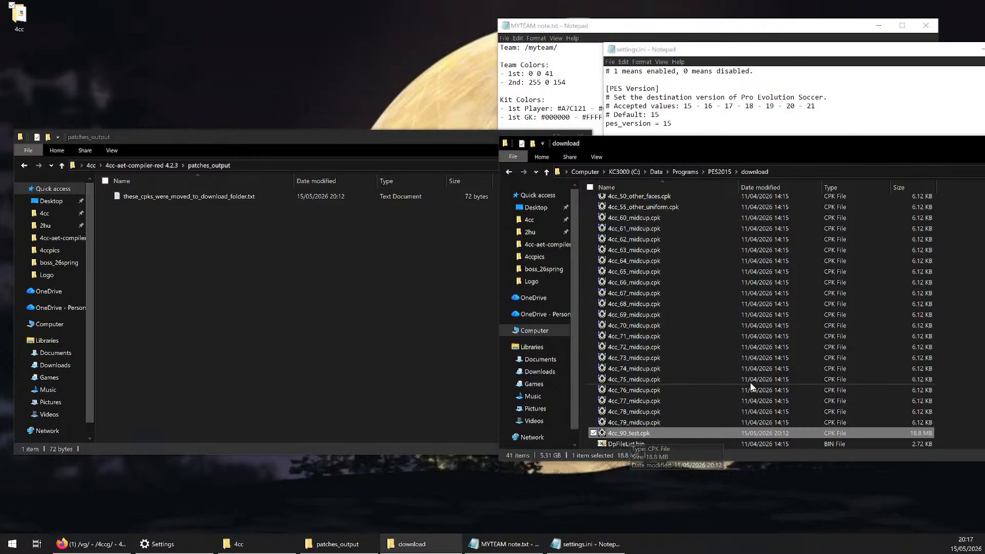
scroll(751, 386, up, 6)
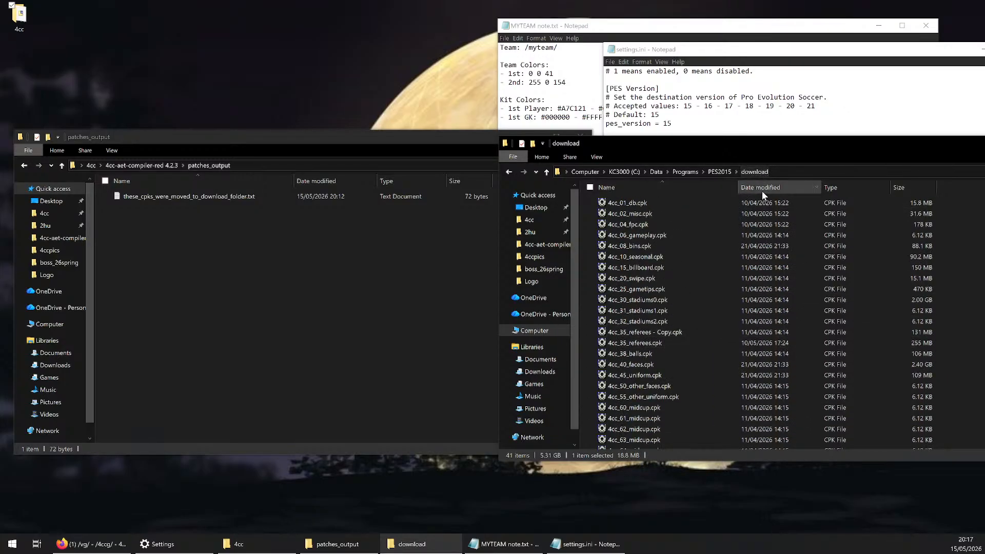
Look at PES2015.exe and the download folder inside the PES2015 folder, then go back into download
drag(774, 146, 741, 87)
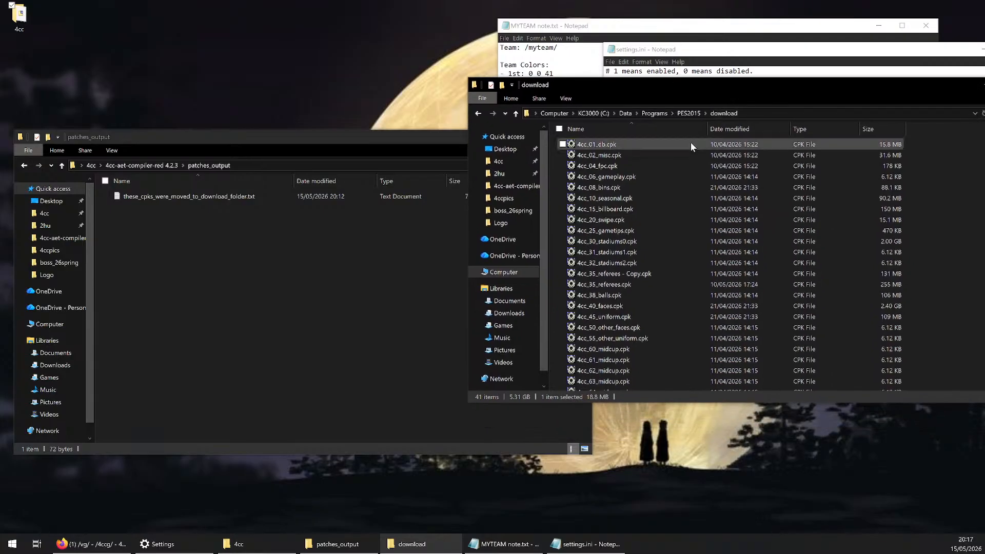
click(687, 113)
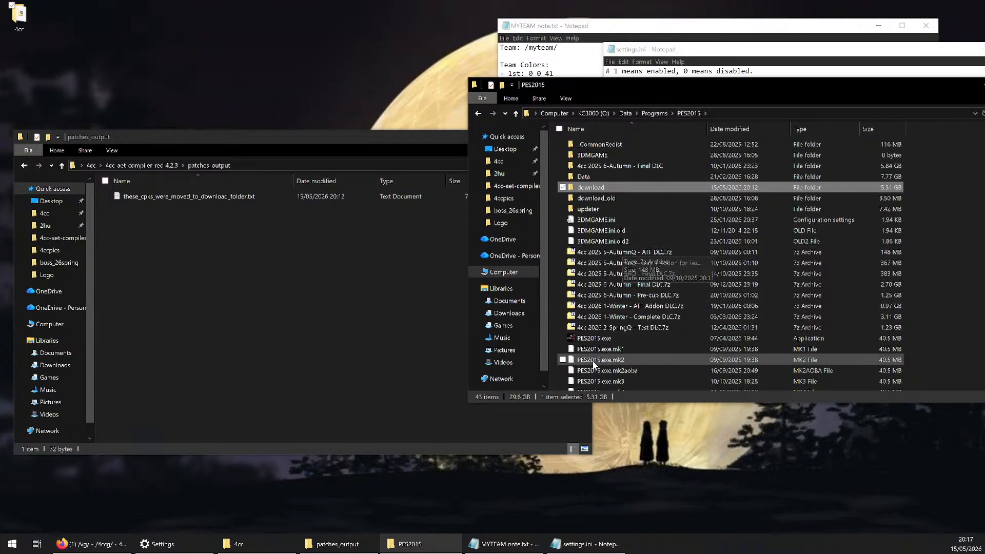
click(608, 338)
click(591, 189)
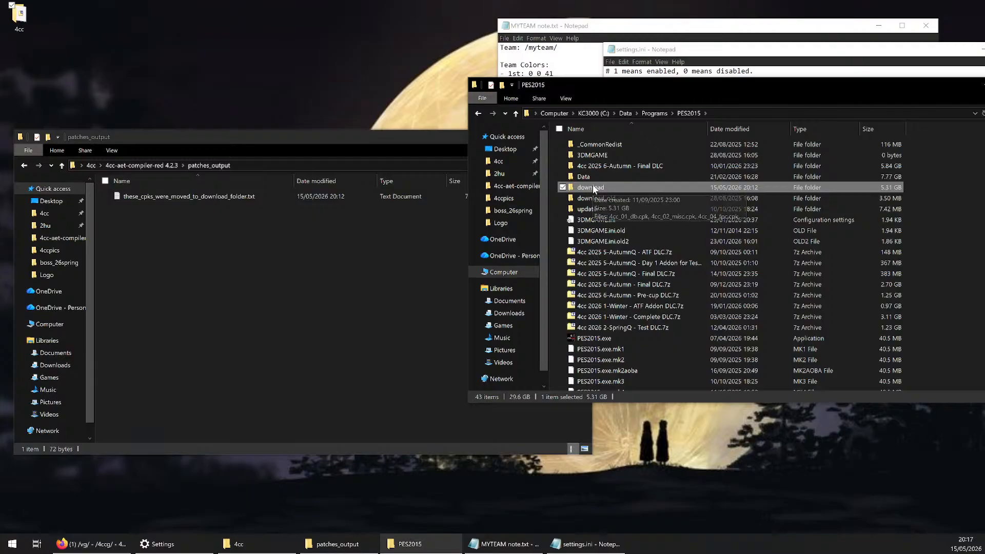
double_click(591, 188)
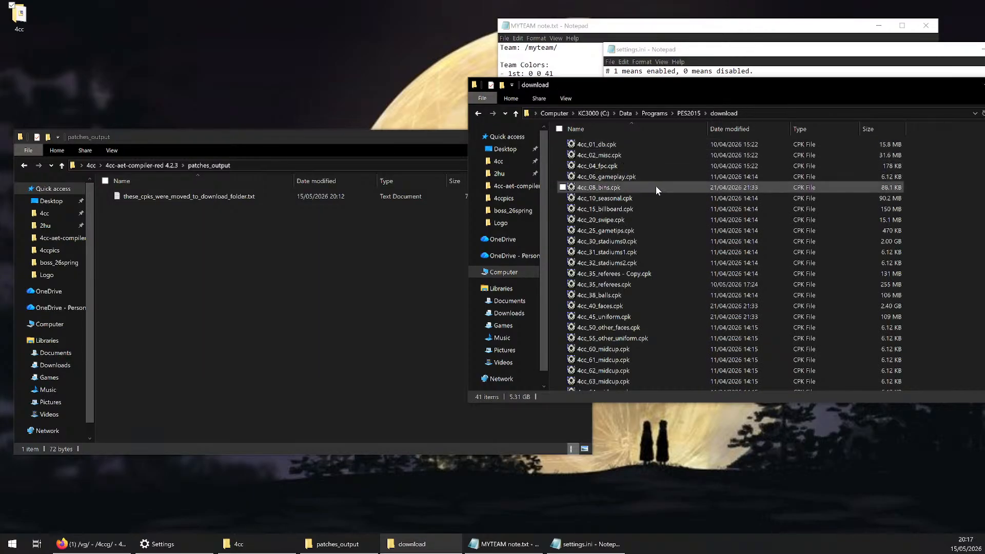
Open DpFileList.bin from the download folder in HxD and reposition the editor window so it is fully on screen
scroll(655, 190, down, 6)
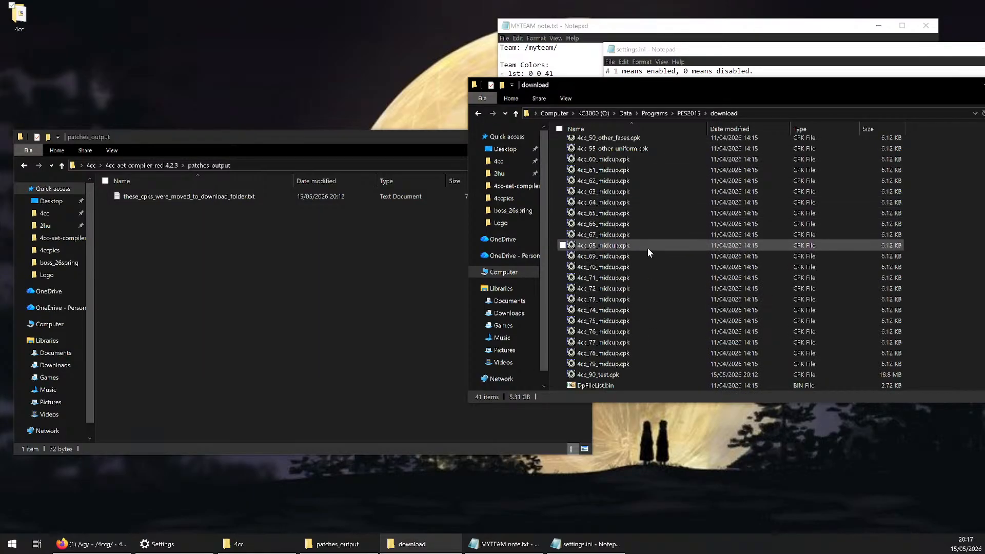
scroll(646, 205, up, 6)
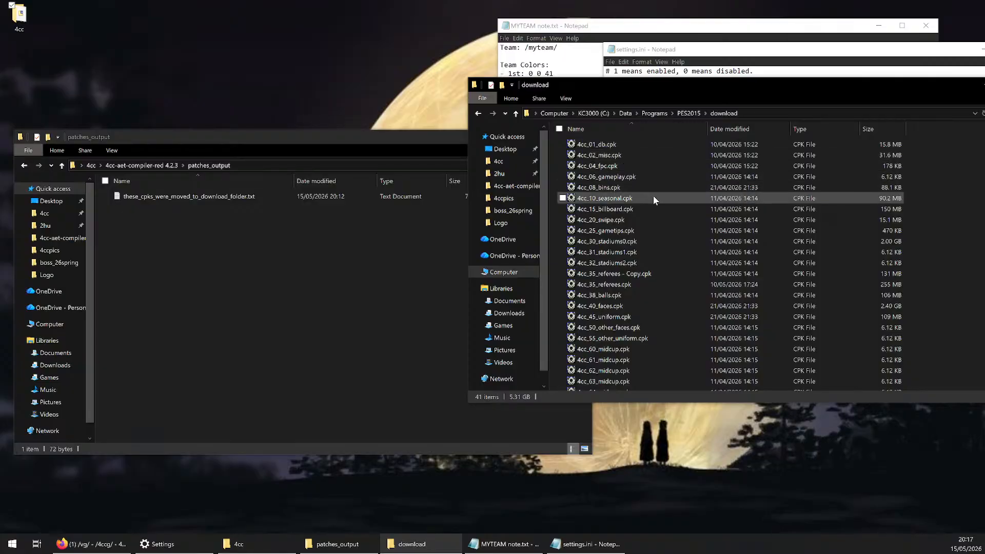
scroll(657, 205, down, 6)
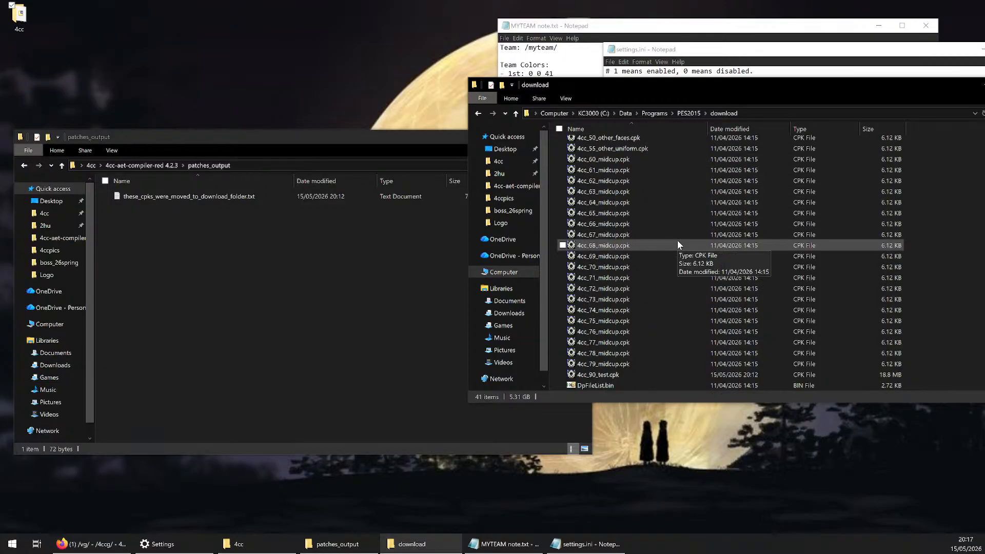
click(593, 386)
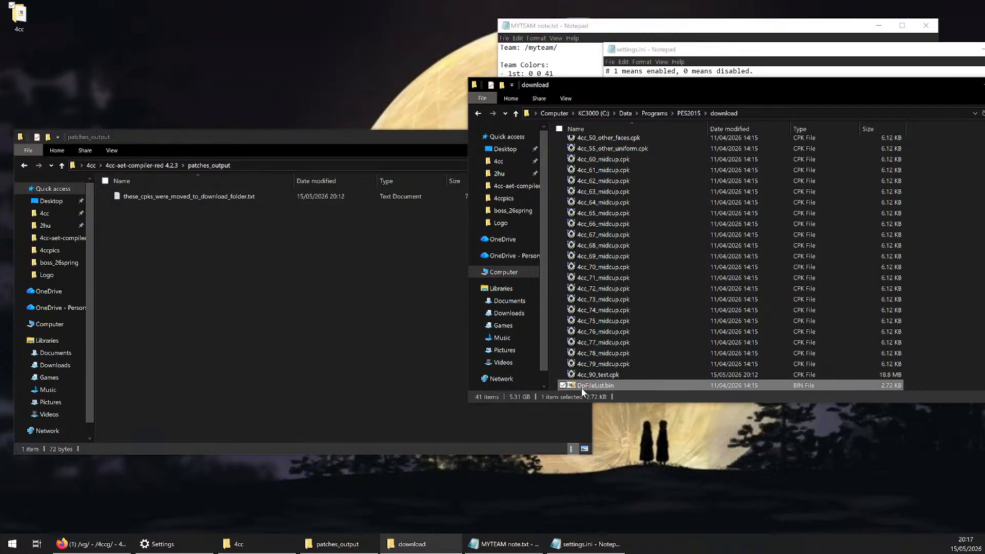
double_click(613, 386)
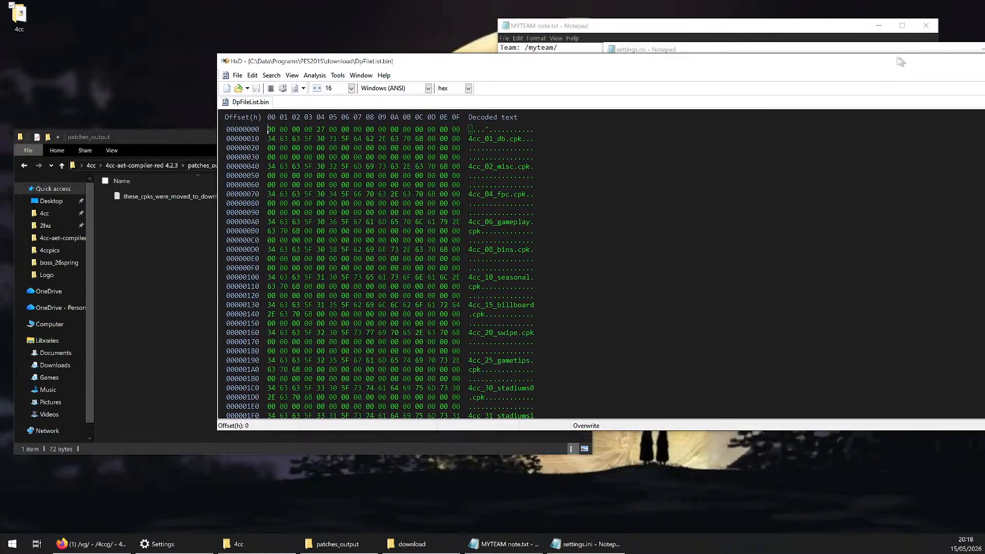
drag(782, 68, 764, 71)
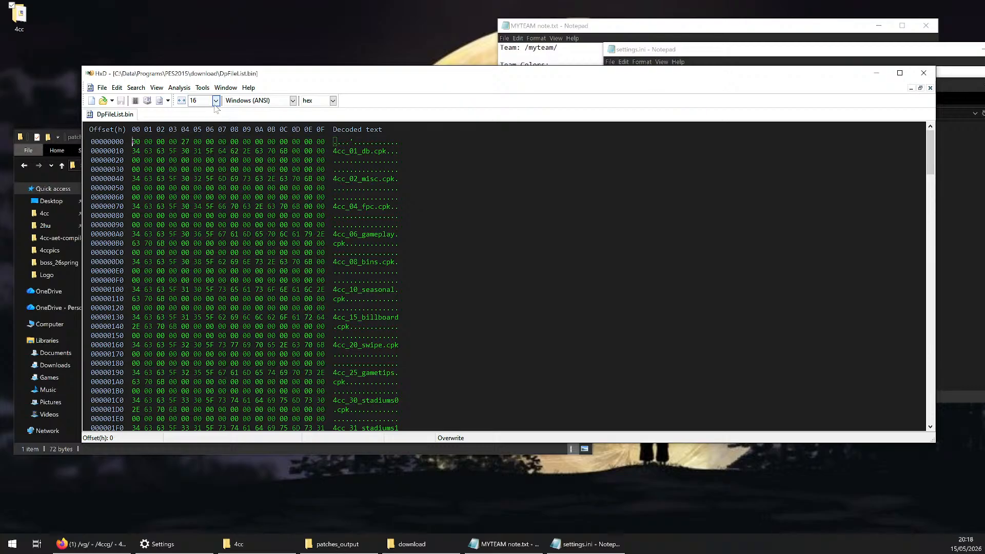
Examine the first cpk names in the decoded text of DpFileList.bin, from 4cc_01_db.cpk to 4cc_06_gameplay.cpk
drag(333, 150, 391, 151)
drag(334, 179, 401, 179)
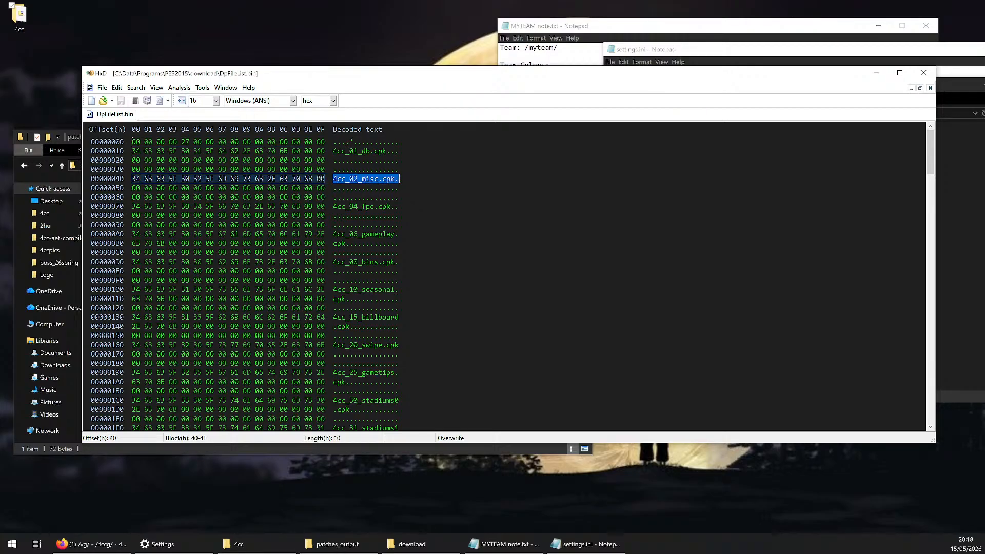
drag(338, 206, 378, 206)
drag(341, 234, 386, 234)
click(374, 179)
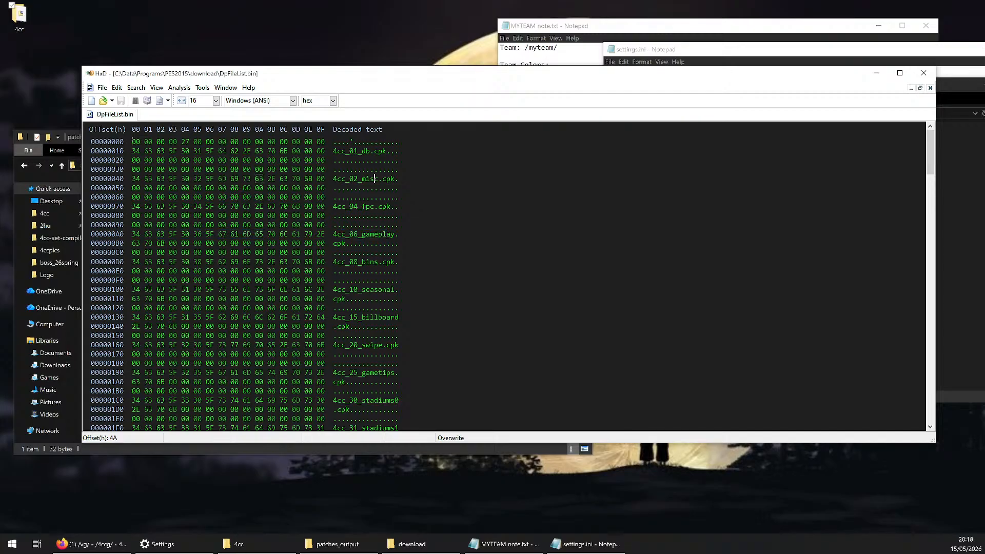
Try 45, 42 and 46 bytes per row to line up the cpk names in the hex view
double_click(193, 100)
text(45)
key(Return)
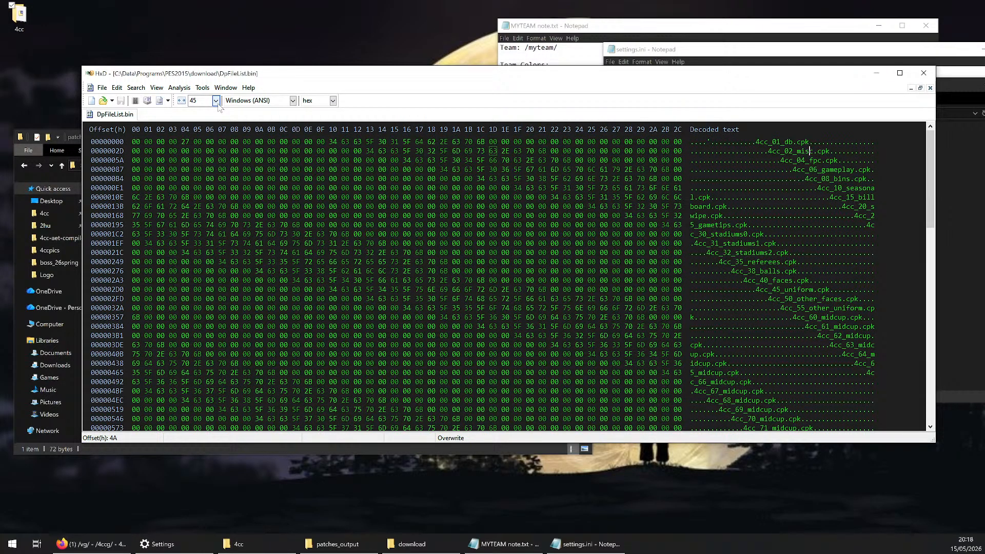
double_click(193, 100)
text(42)
key(Return)
double_click(193, 101)
text(46)
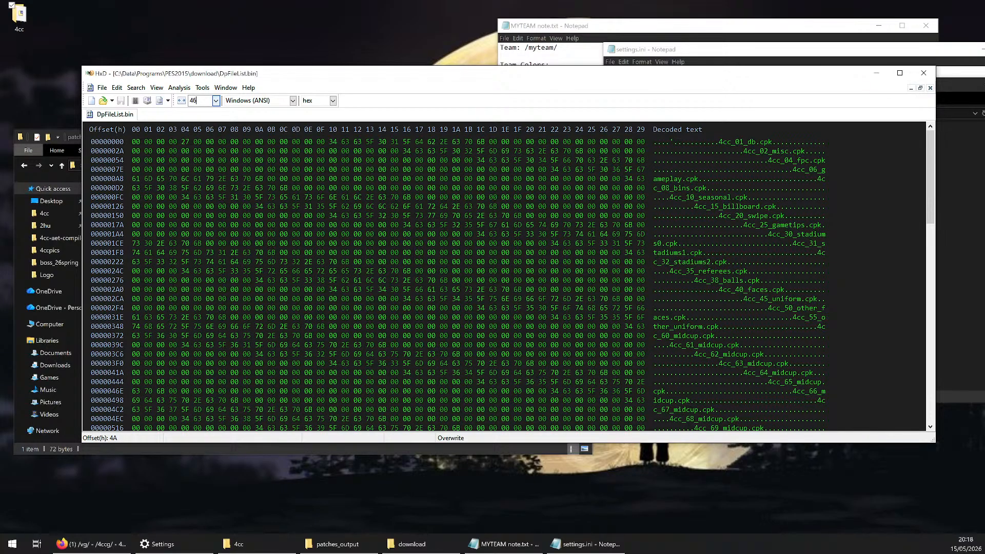
key(Return)
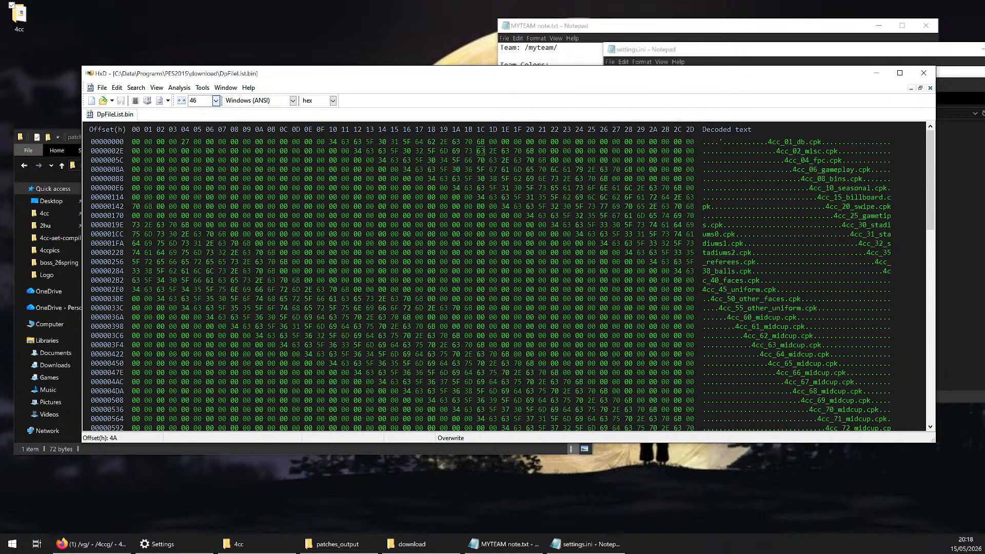
Set the hex view to 48 bytes per row and maximize the HxD window
double_click(193, 100)
text(48)
key(Return)
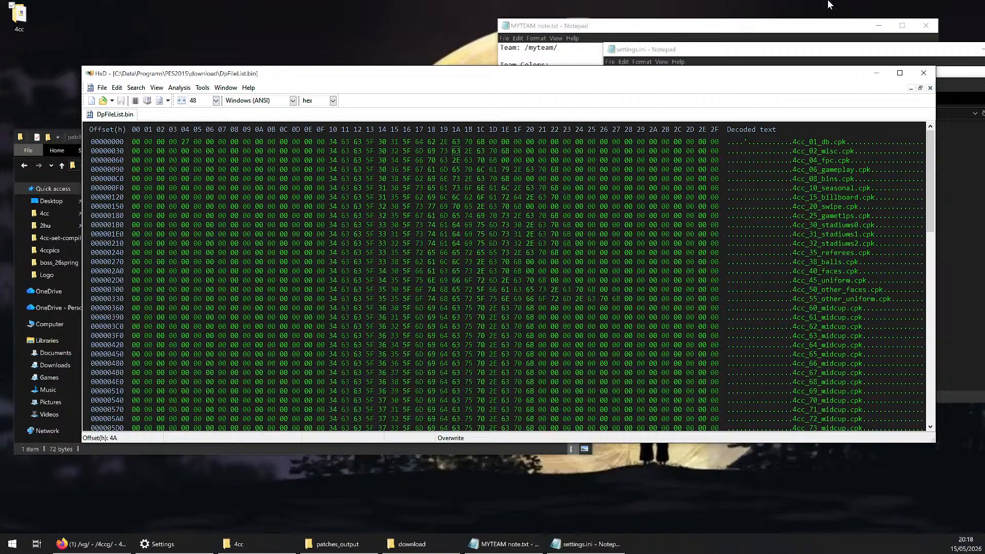
double_click(800, 77)
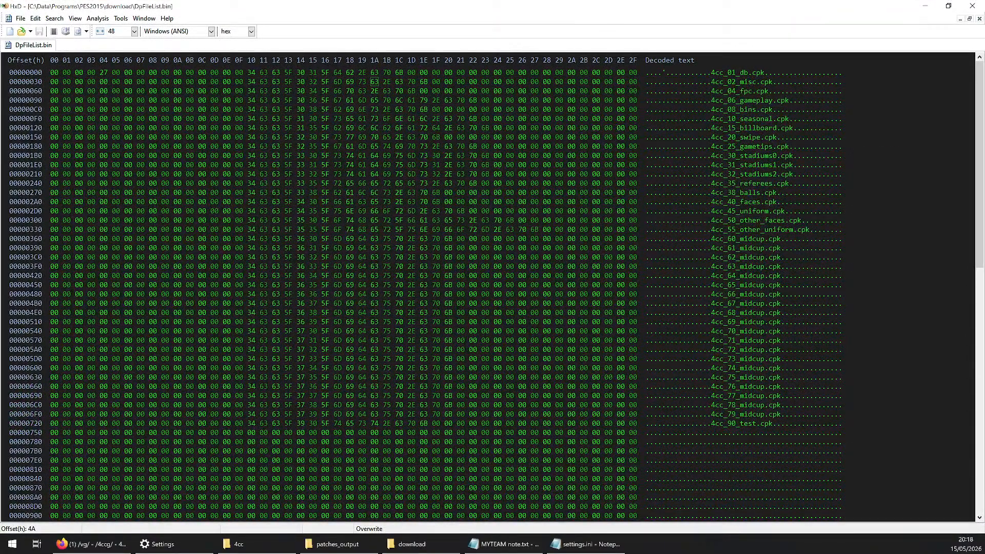
Examine the full 4cc_02_misc.cpk row to see how each cpk entry occupies one line of DpFileList.bin
drag(650, 82, 843, 82)
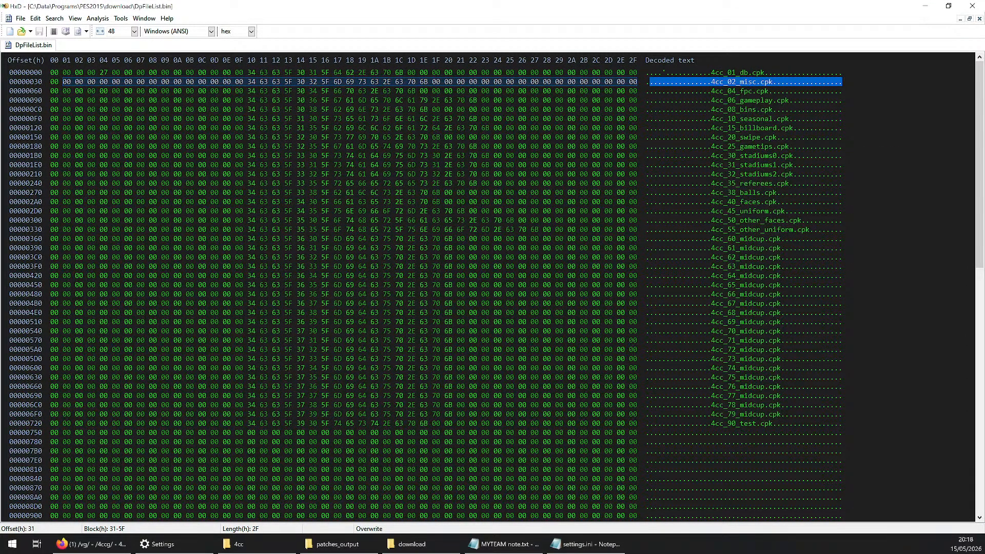
click(667, 82)
drag(647, 82, 844, 85)
click(846, 127)
scroll(846, 128, down, 7)
scroll(847, 127, up, 7)
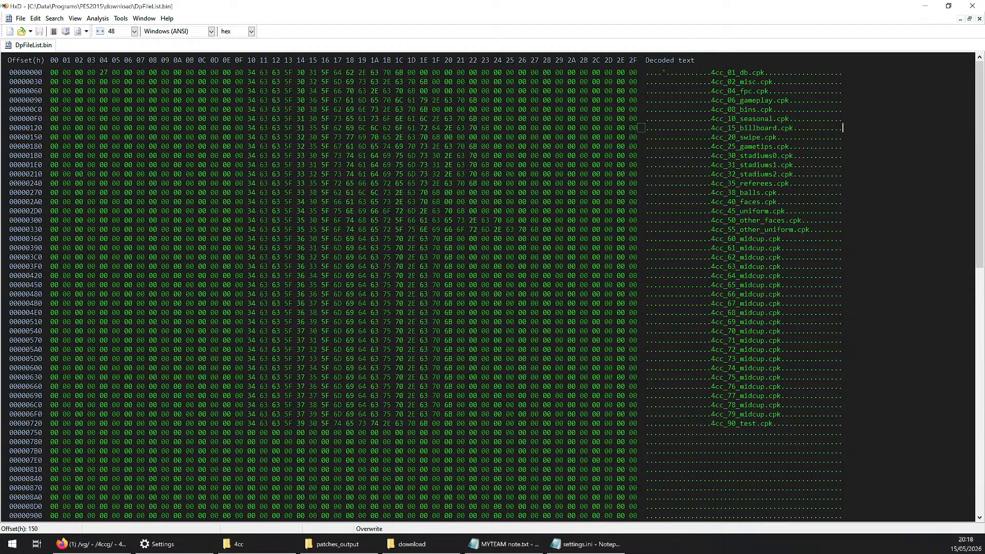
Review the list of cpk entries from 4cc_01_db.cpk through 4cc_90_test.cpk and the order they are in
drag(711, 72, 765, 73)
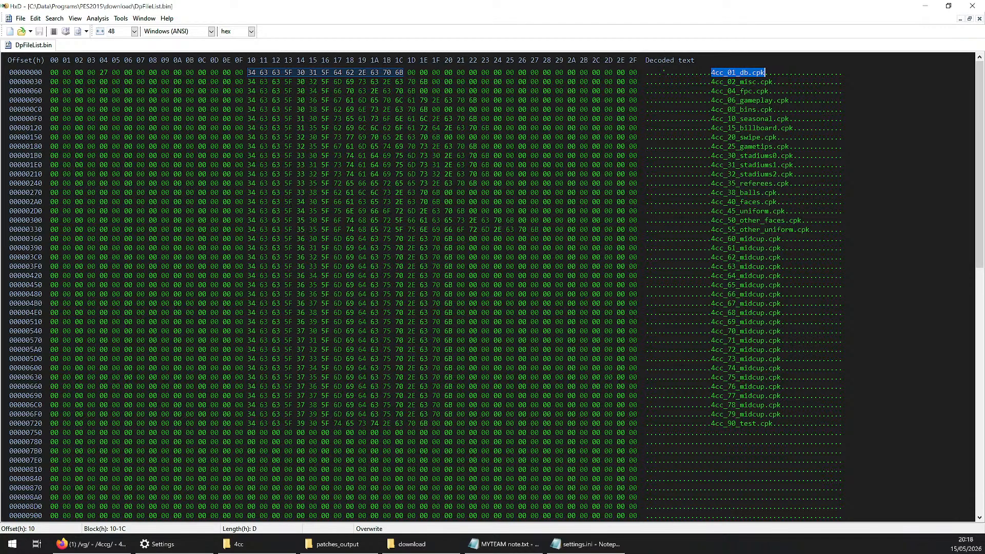
click(712, 73)
drag(711, 72, 773, 423)
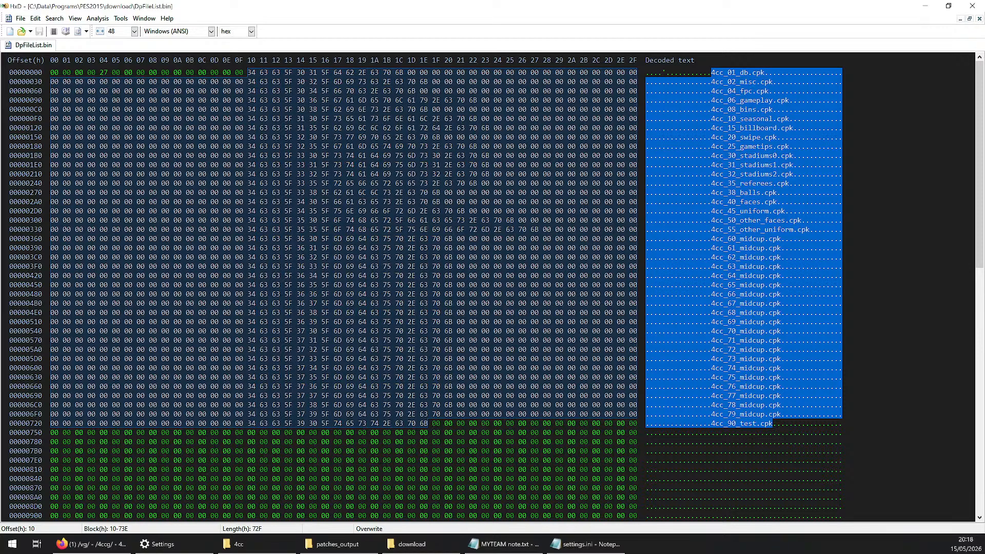
click(769, 286)
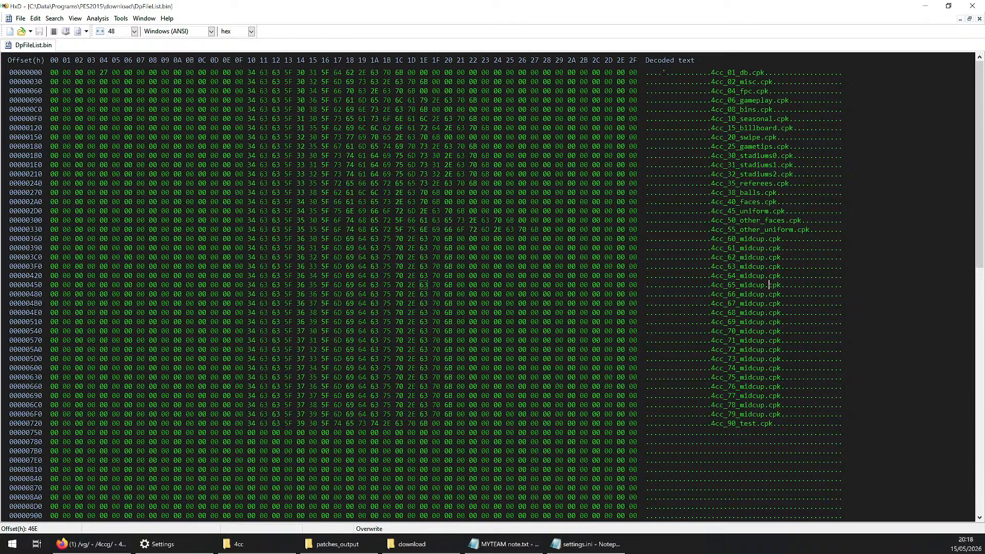
drag(711, 72, 749, 91)
click(737, 349)
Switch to the PES2015 download folder in File Explorer and delete 4cc_90_test.cpk
mouse_move(495, 537)
click(412, 544)
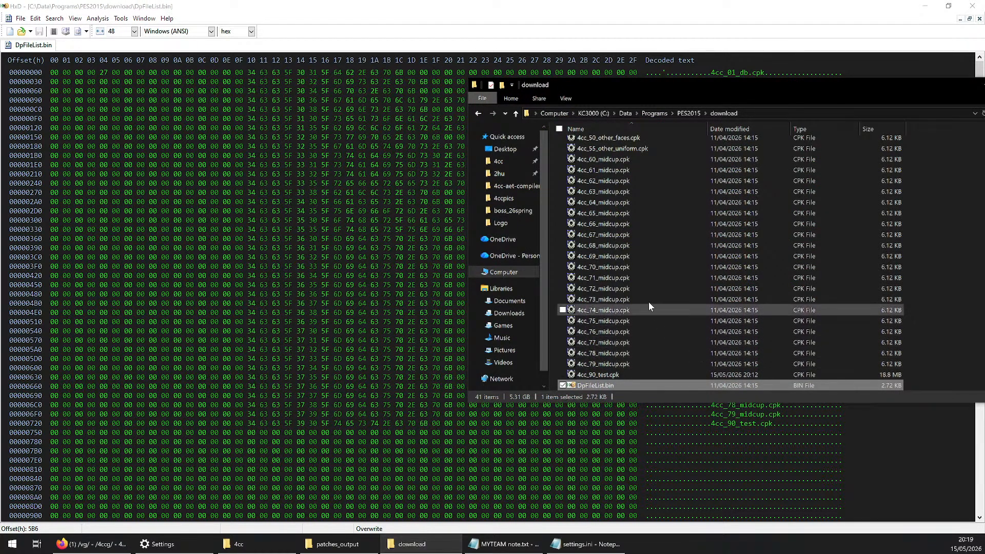
click(639, 286)
click(623, 160)
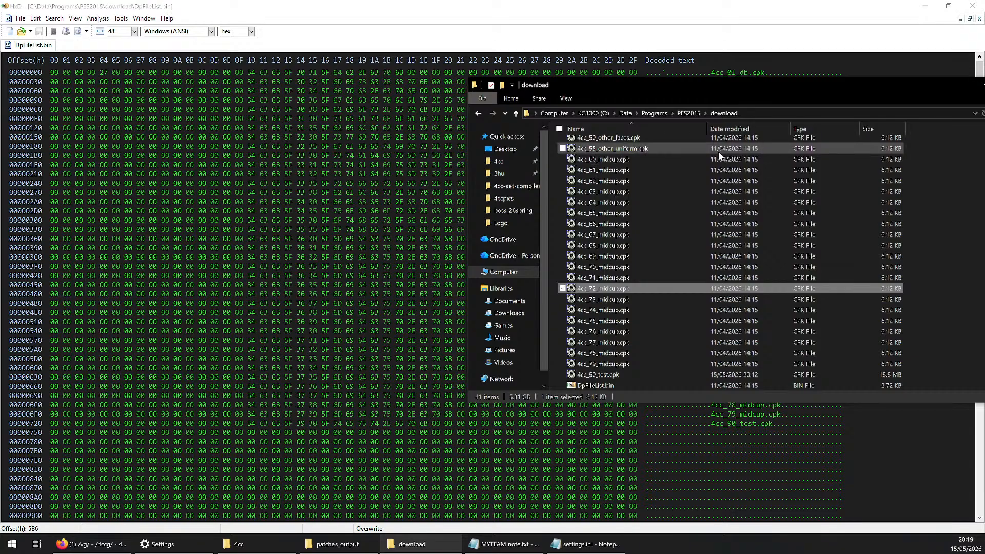
click(597, 377)
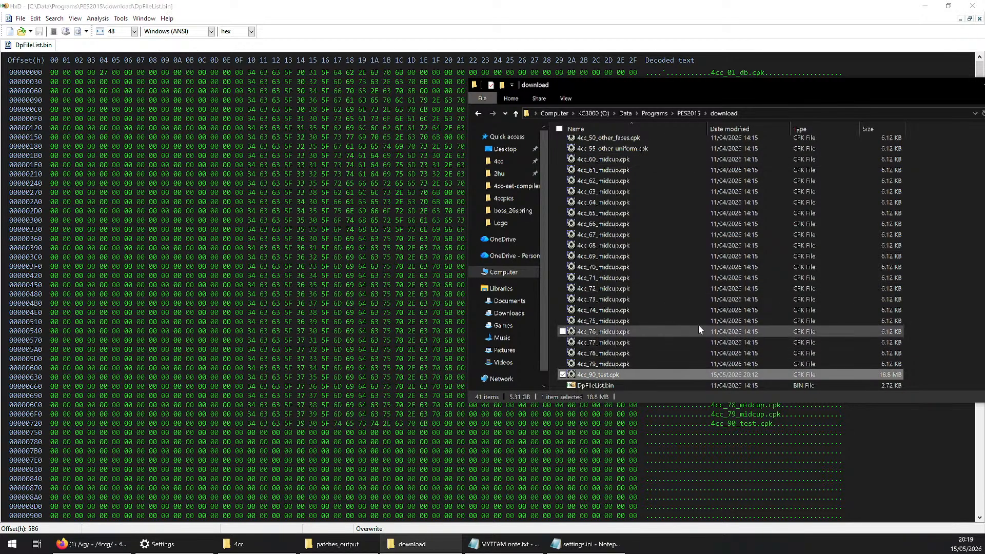
key(Delete)
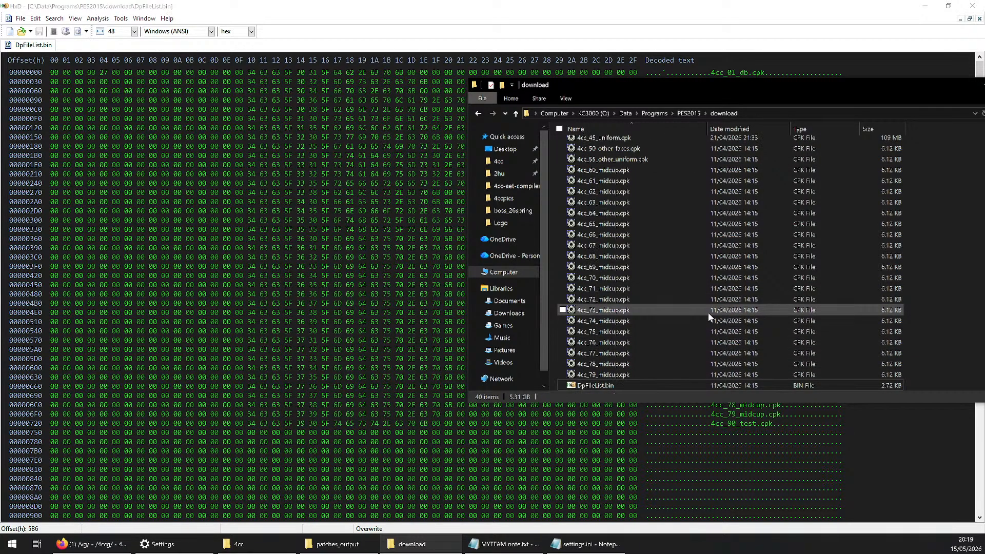
Run PES2015.exe from the PES2015 folder to test startup without 4cc_90_test.cpk, continue past the title screen, and close the game
click(688, 113)
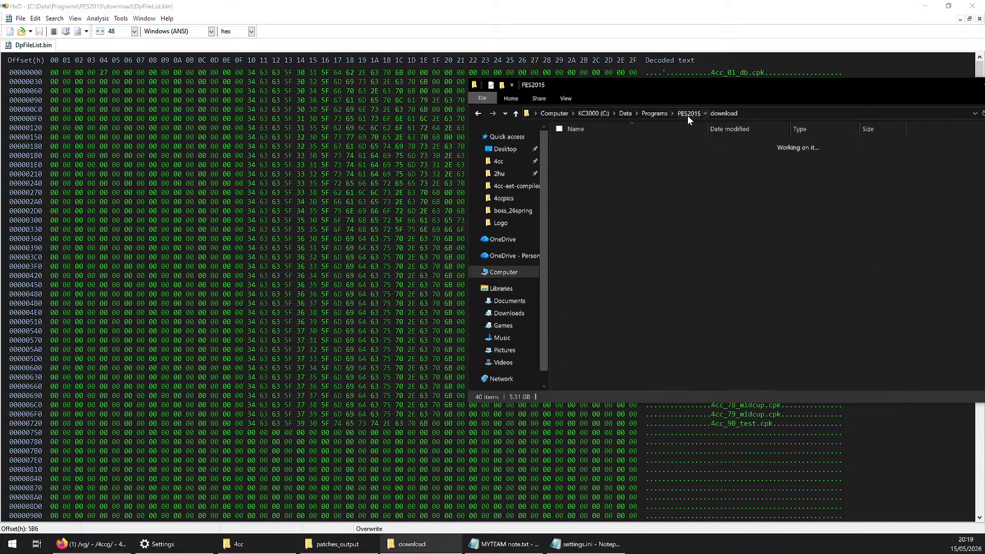
click(595, 339)
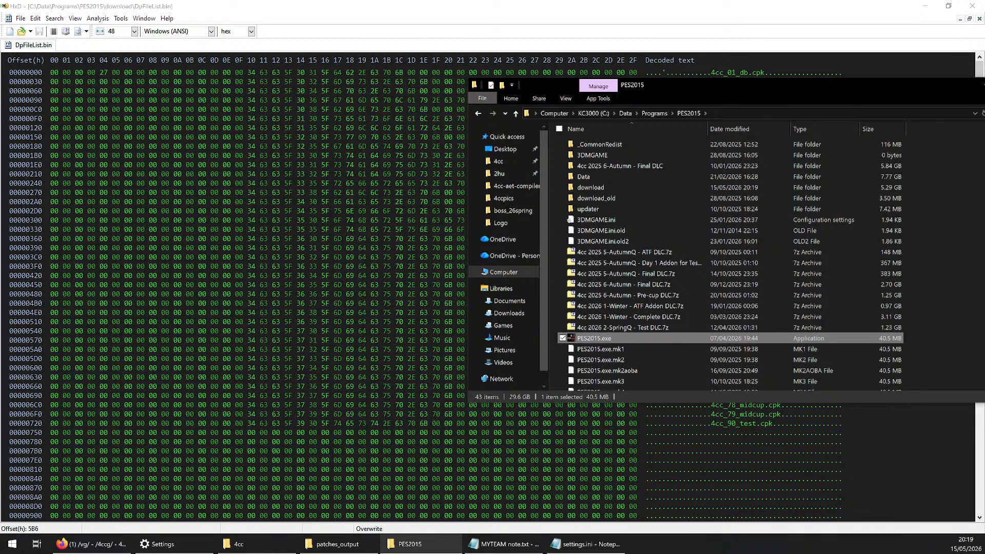
key(Return)
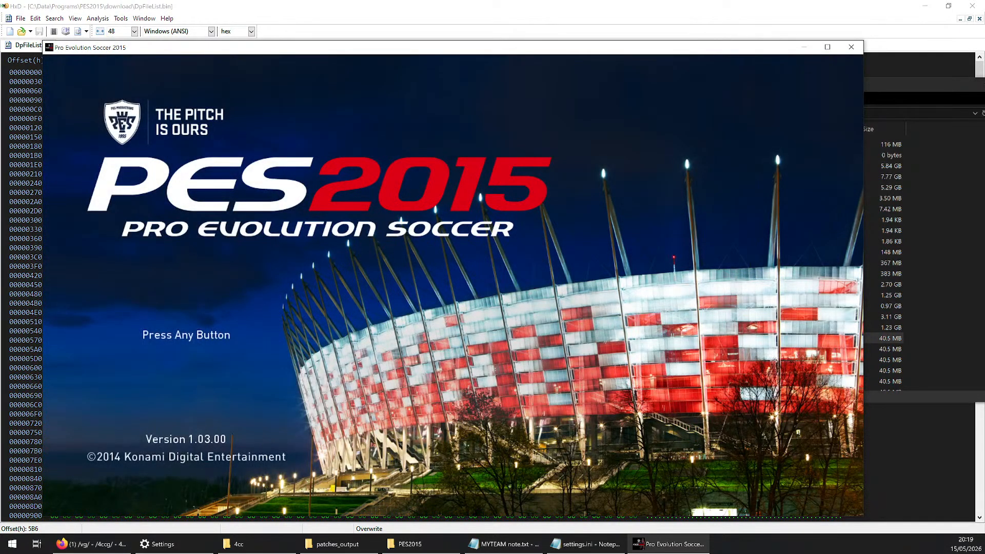
key(Return)
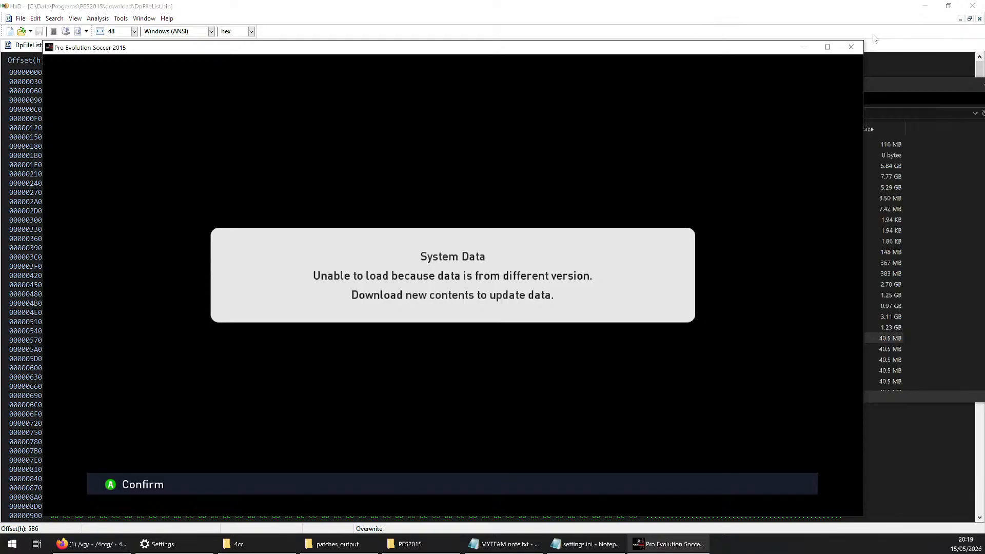
click(851, 48)
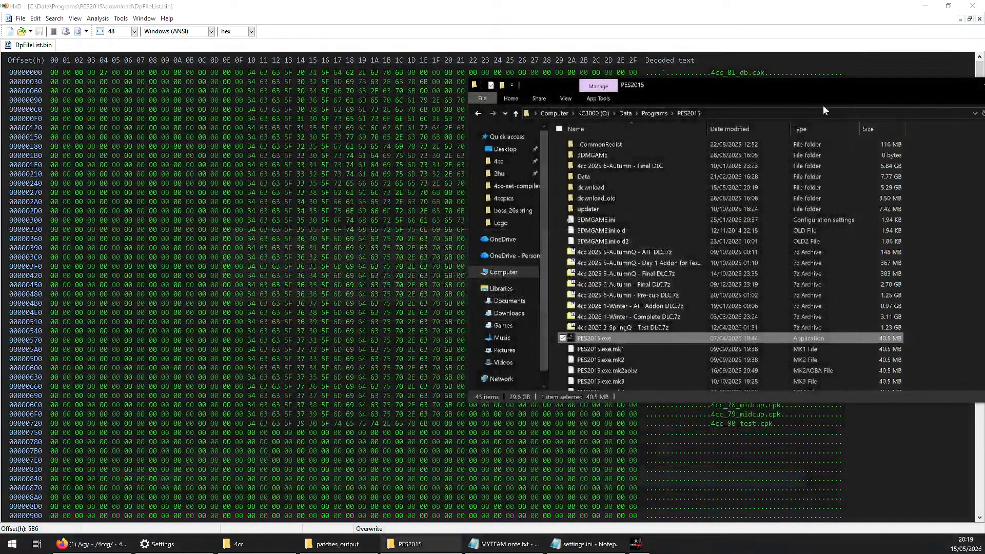
Return to the download folder and undo the deletion of 4cc_90_test.cpk
double_click(620, 187)
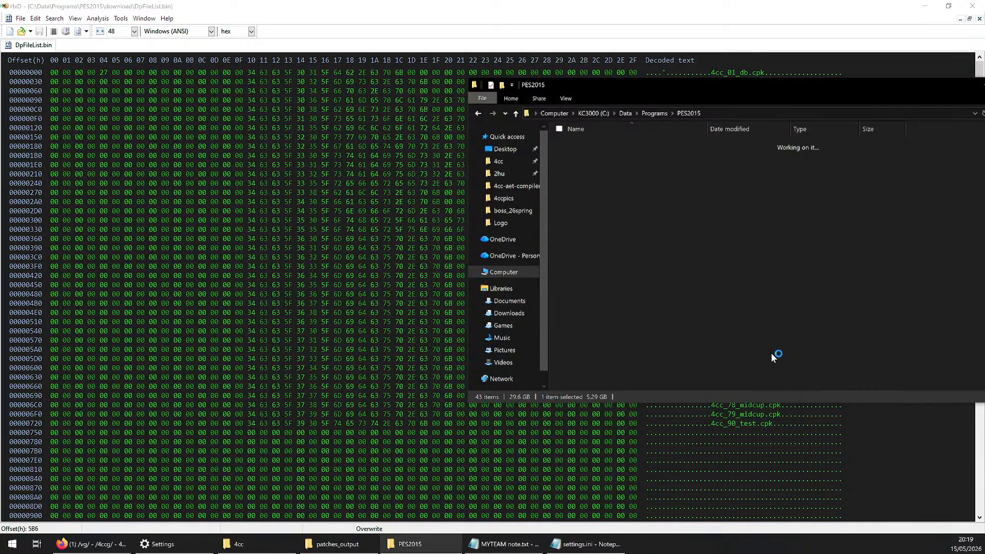
scroll(771, 351, down, 5)
right_click(925, 318)
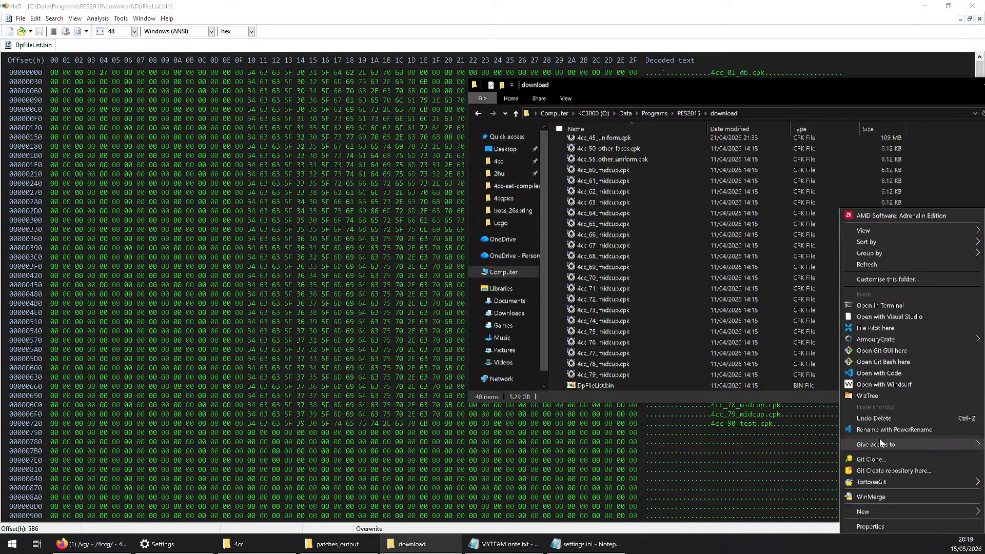
click(874, 418)
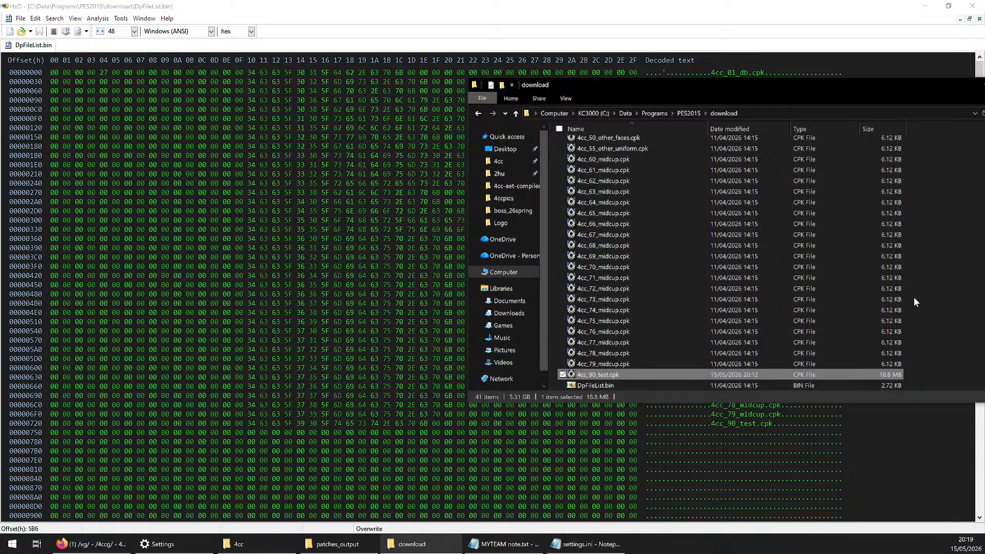
click(921, 318)
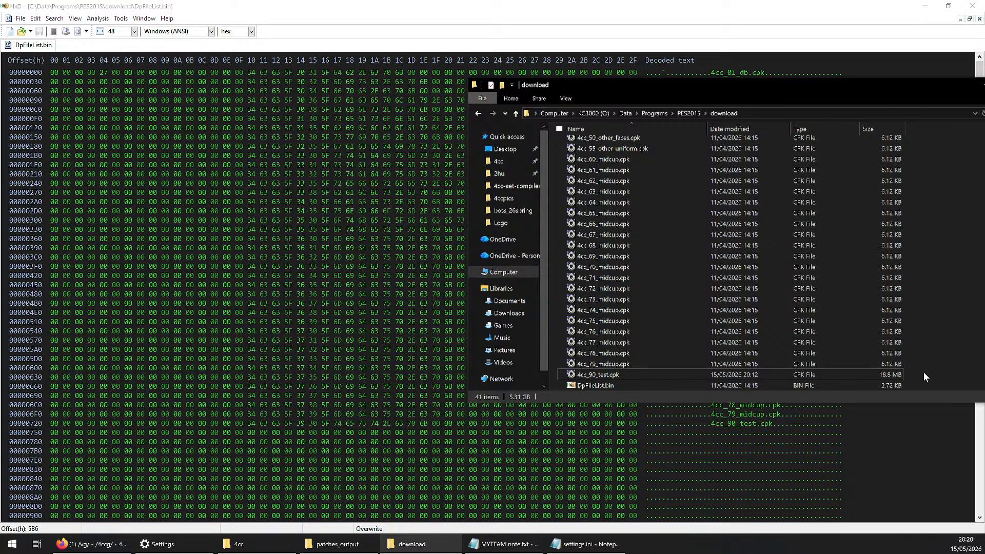
Select 4cc_01_db.cpk at the start of the download folder's file list
scroll(922, 371, up, 6)
click(610, 144)
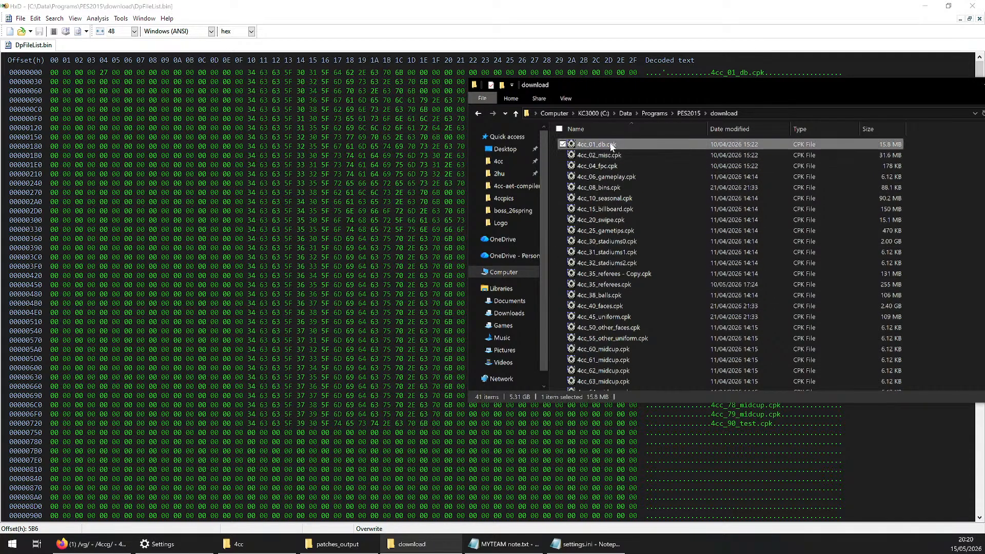
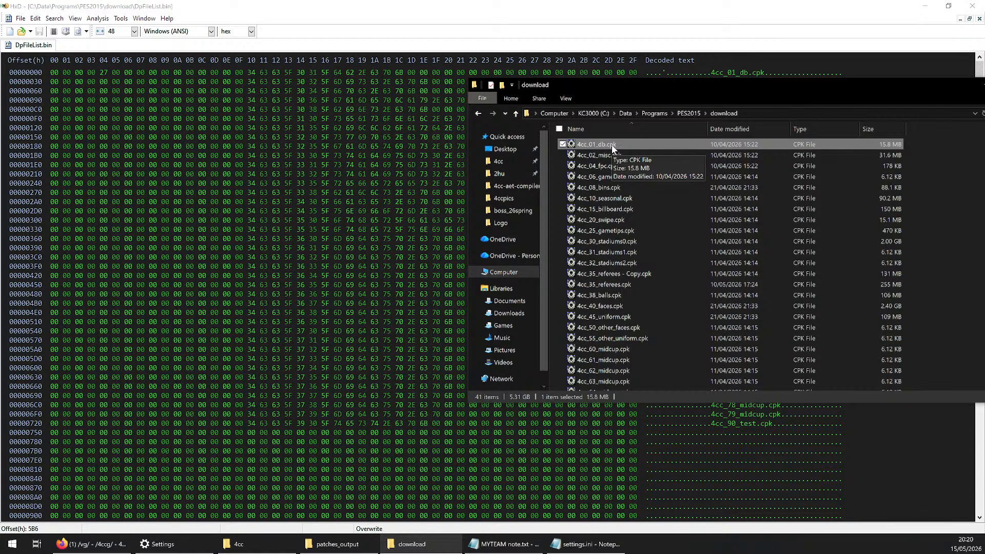
Move the download folder window clear of DpFileList.bin's decoded text and highlight the cpk names from 4cc_01_db.cpk to 4cc_90_test.cpk
click(969, 161)
scroll(889, 191, down, 6)
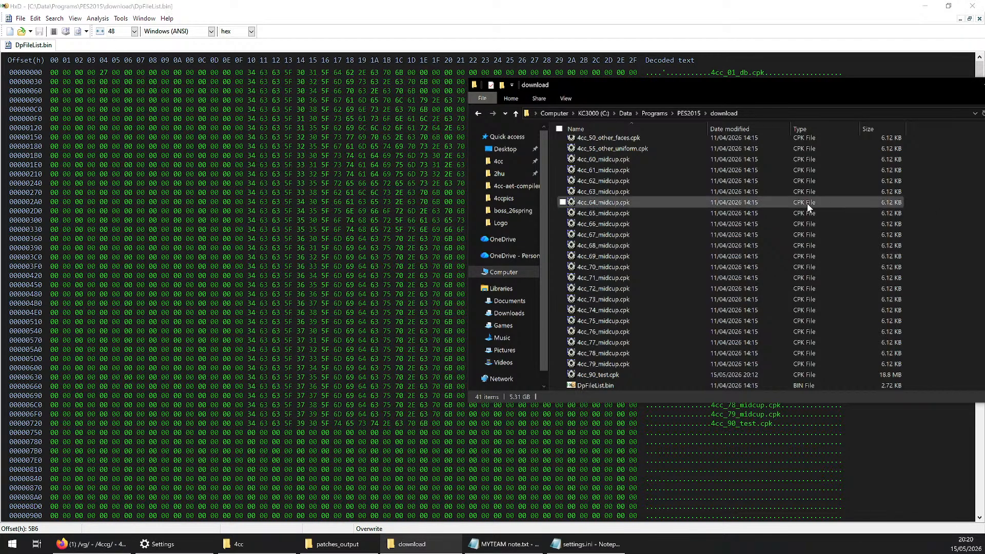
drag(798, 90, 449, 126)
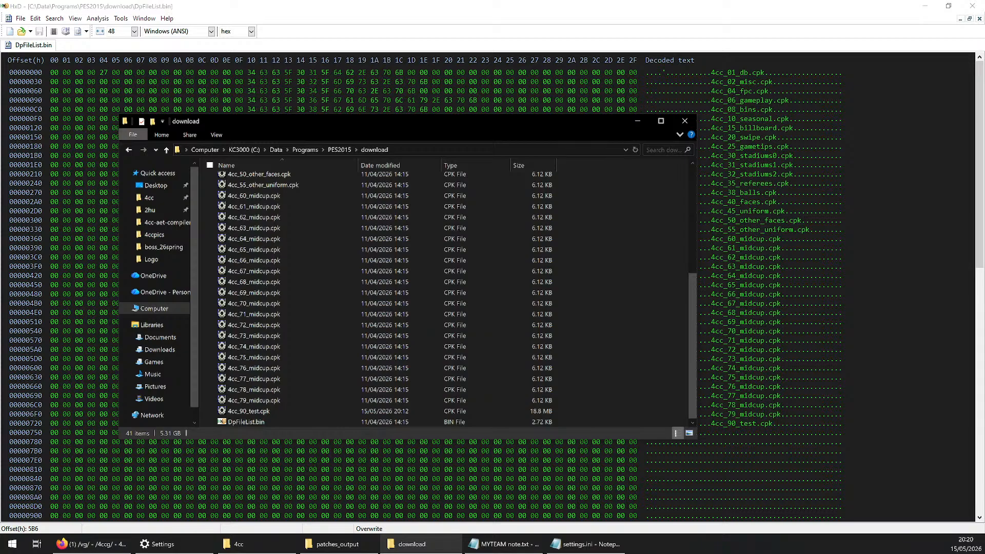
click(711, 72)
drag(711, 72, 773, 423)
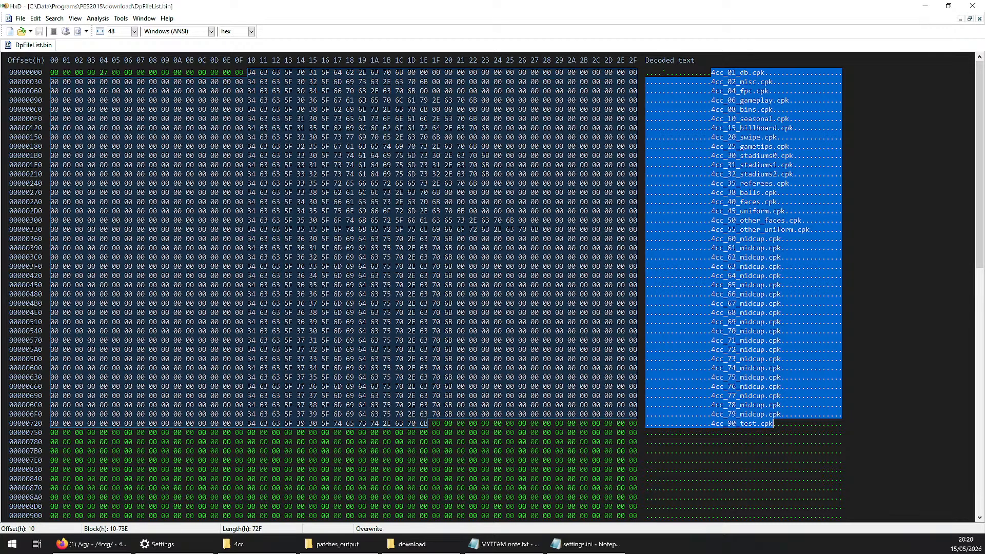
Select DpFileList.bin in the download folder and highlight its whole list of cpk names in the hex editor again
click(438, 544)
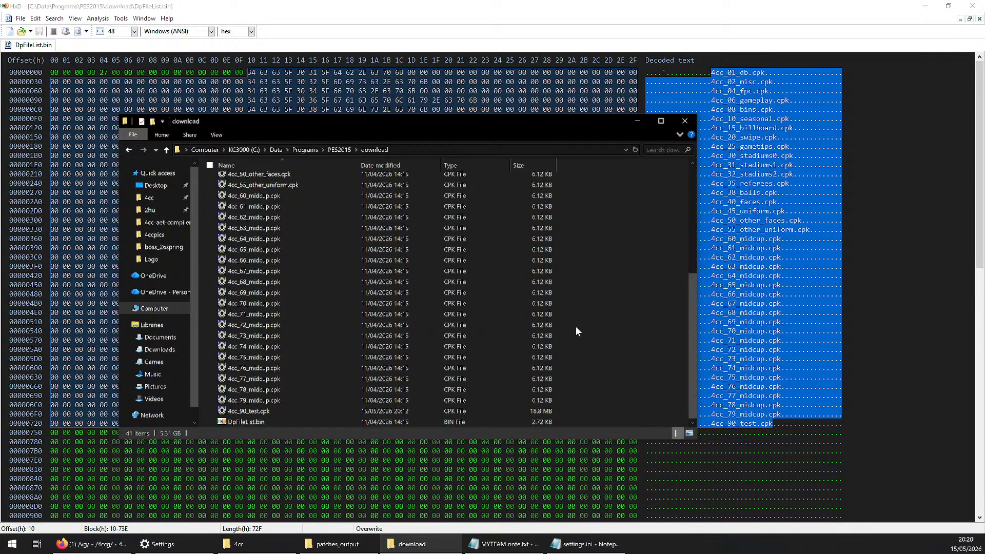
click(274, 425)
click(777, 266)
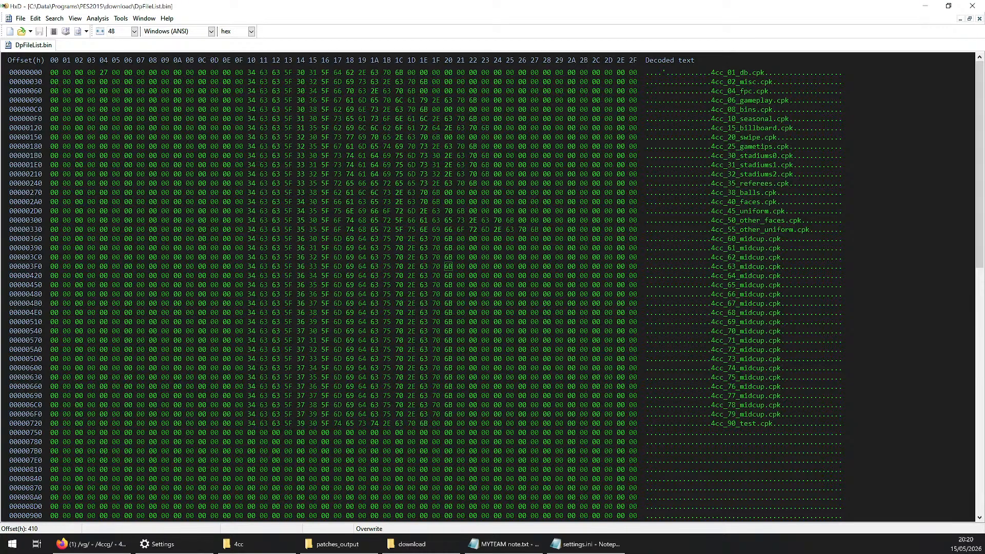
drag(712, 72, 777, 424)
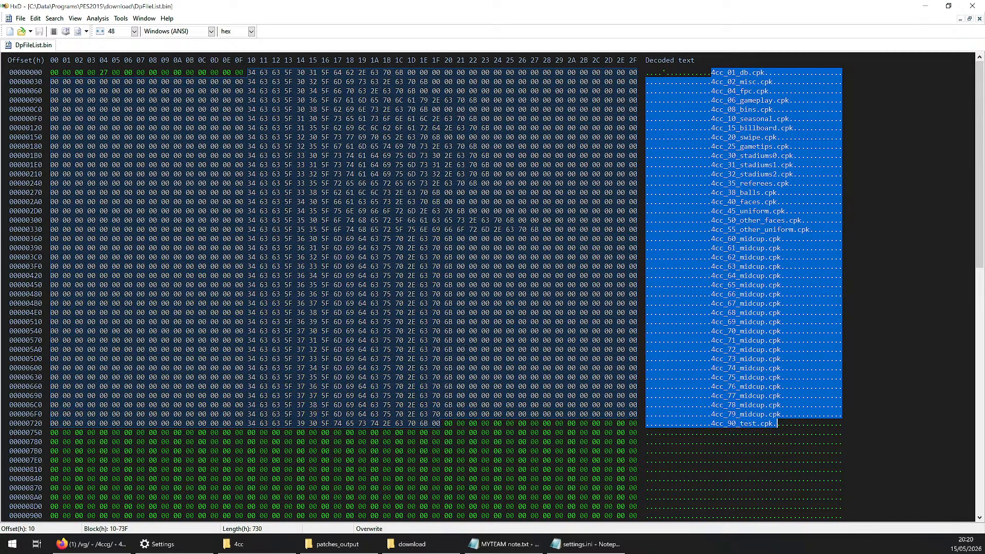
click(776, 423)
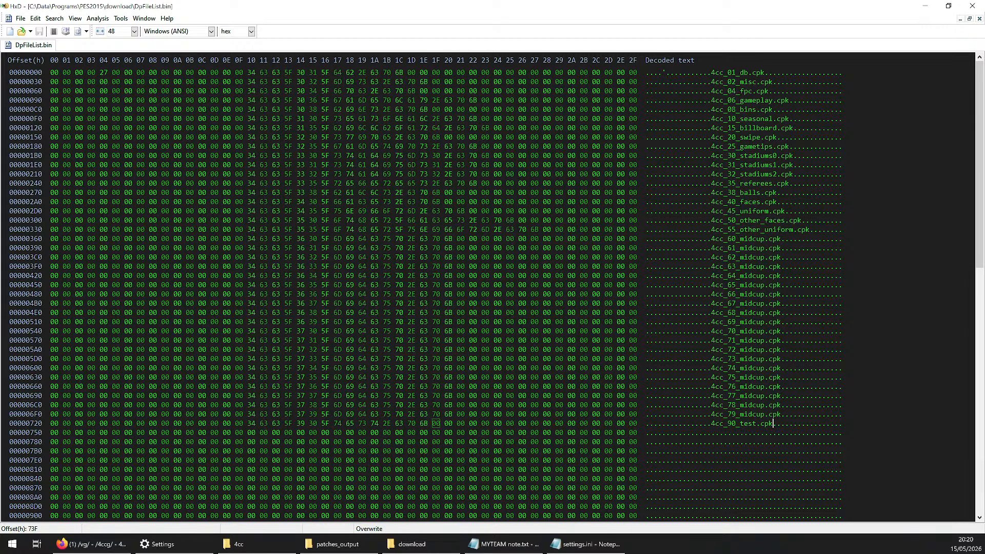
Compare the download folder's files with the cpk entries in DpFileList.bin, from 4cc_55_other_uniform.cpk back to 4cc_01_db.cpk
click(412, 544)
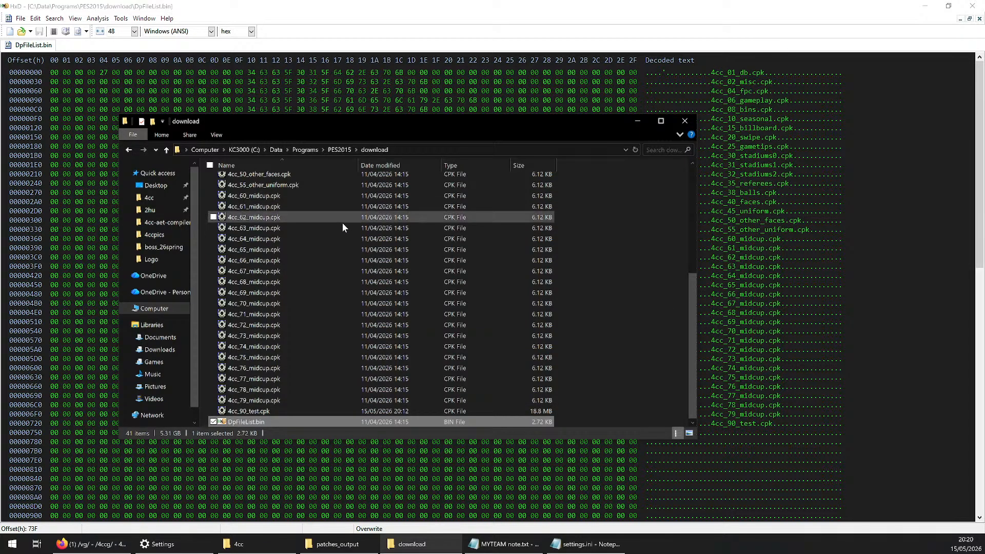
scroll(274, 247, up, 5)
scroll(274, 247, down, 5)
click(740, 230)
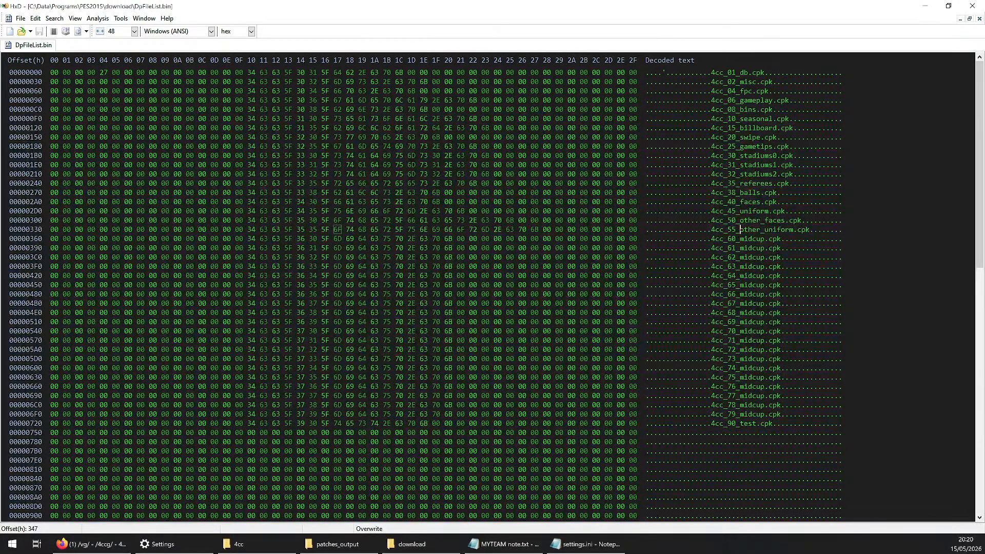
click(728, 72)
click(412, 544)
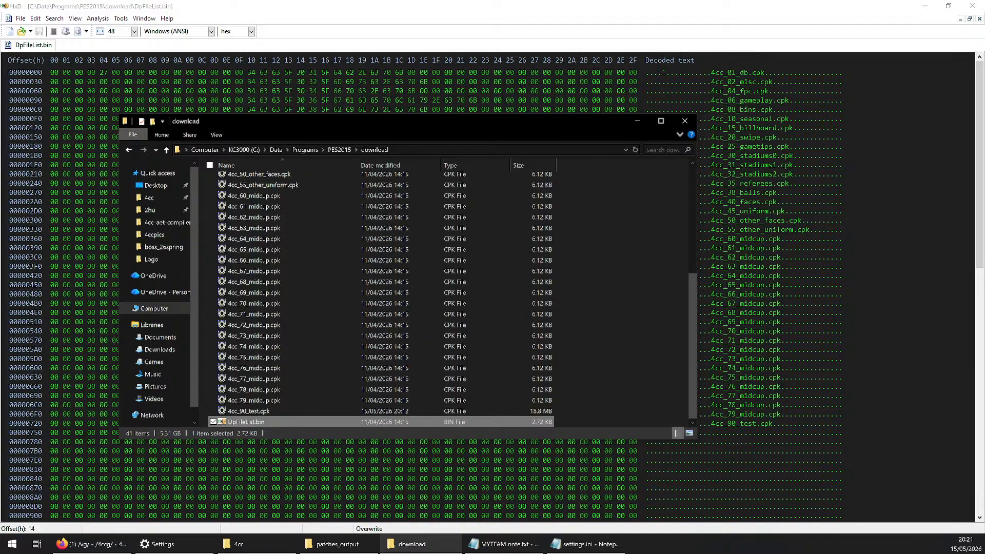
Alternate the selection between 4cc_60_midcup.cpk and 4cc_61_midcup.cpk to examine their order in the download folder
click(248, 198)
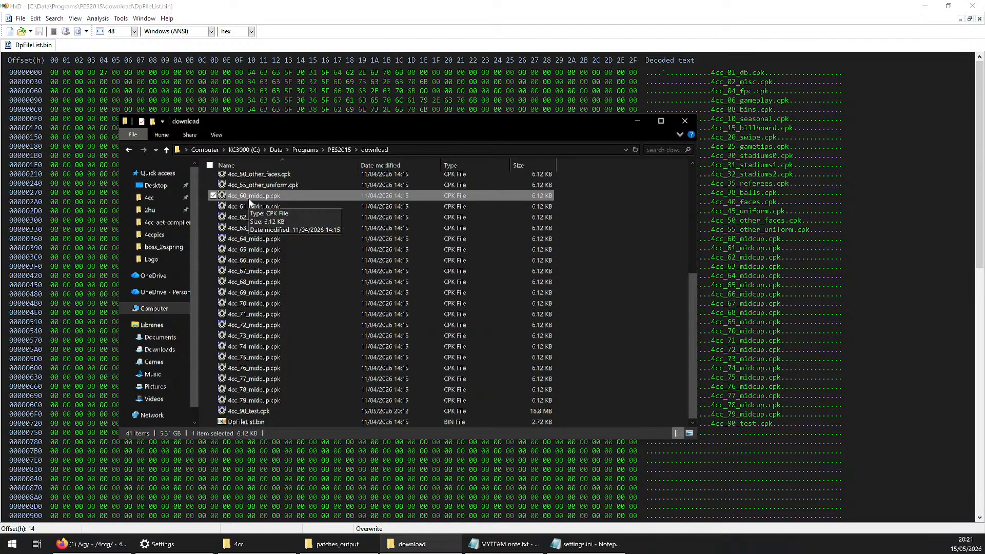
click(250, 207)
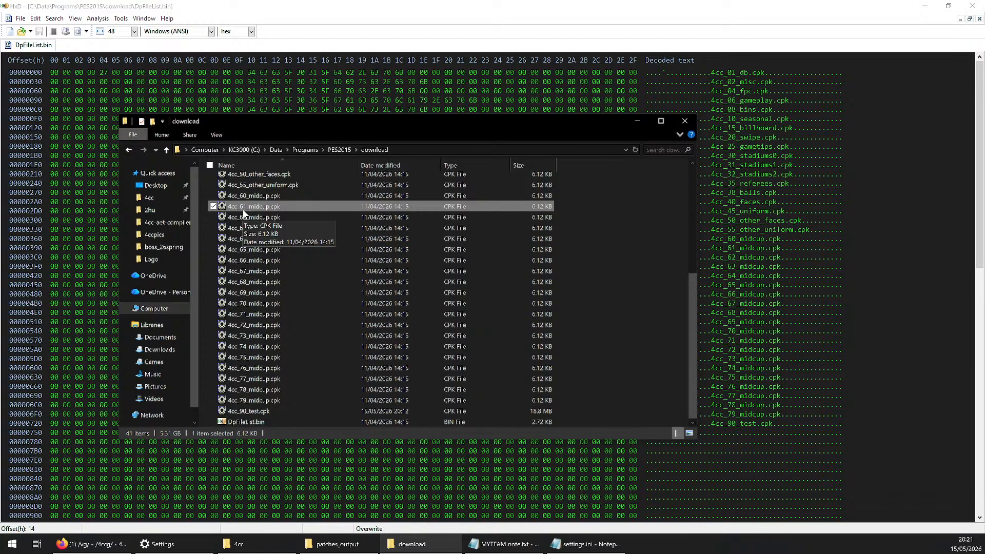
click(252, 197)
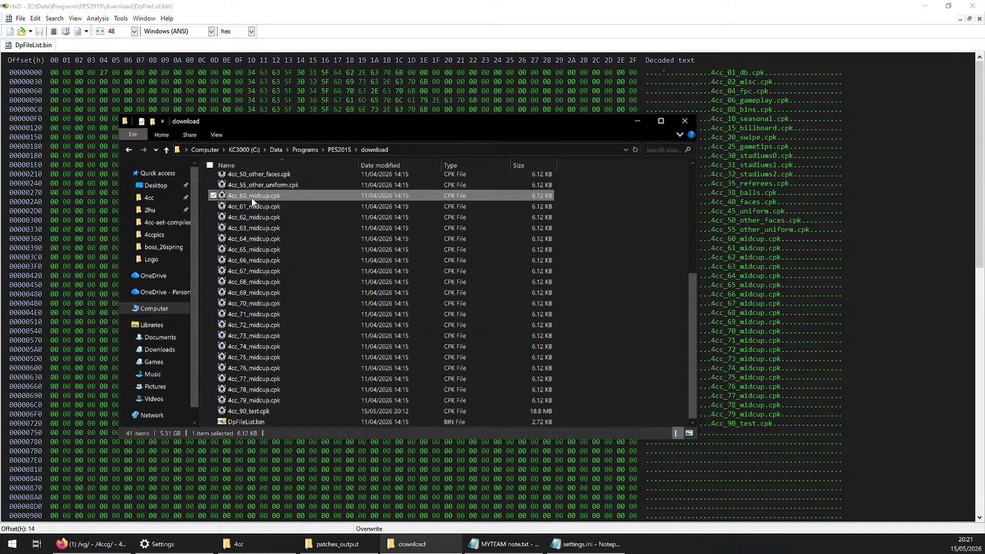
click(254, 207)
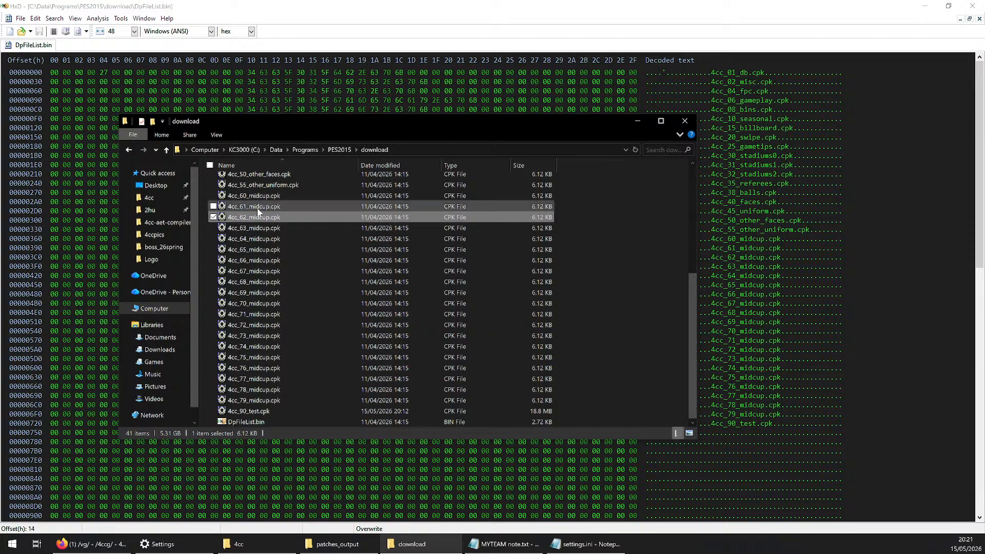
click(257, 198)
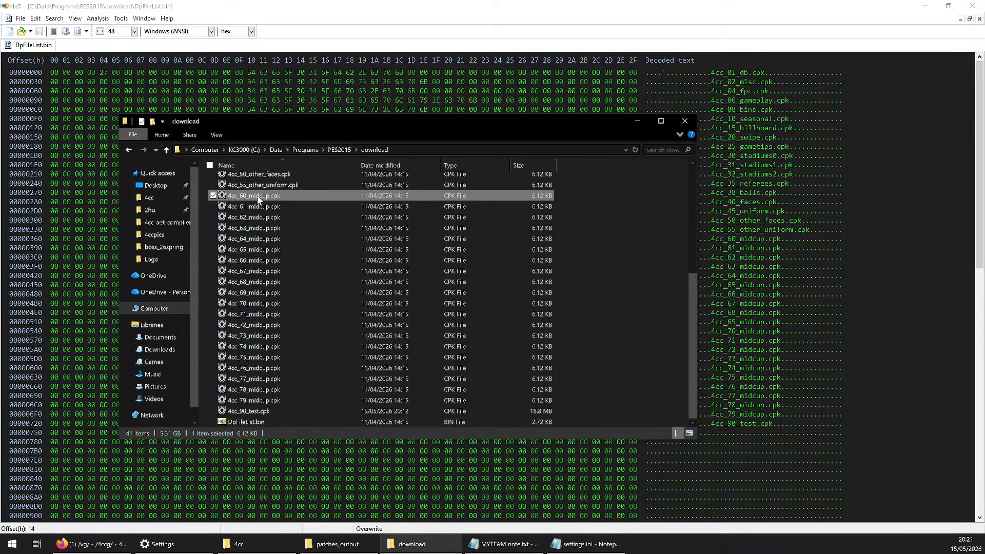
click(257, 207)
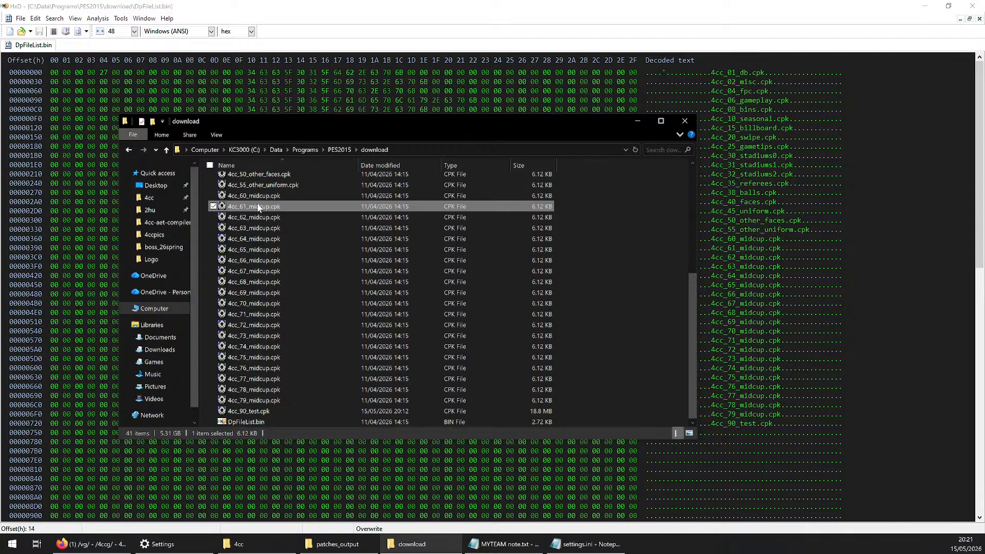
Examine the order of the early cpks in the download folder, selecting files between 4cc_06_gameplay.cpk and 4cc_20_swipe.cpk
scroll(258, 208, up, 6)
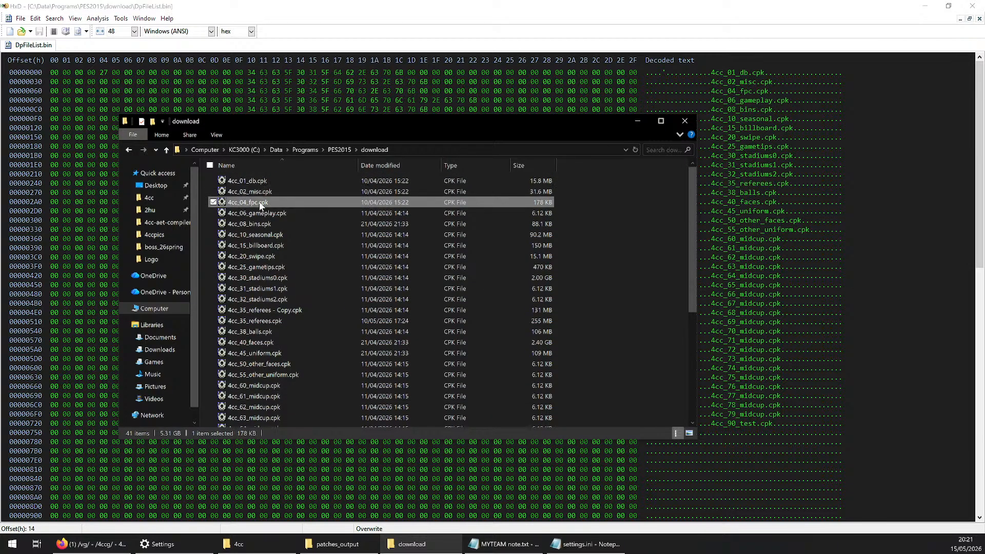
click(260, 213)
click(262, 225)
click(263, 235)
click(263, 245)
click(263, 254)
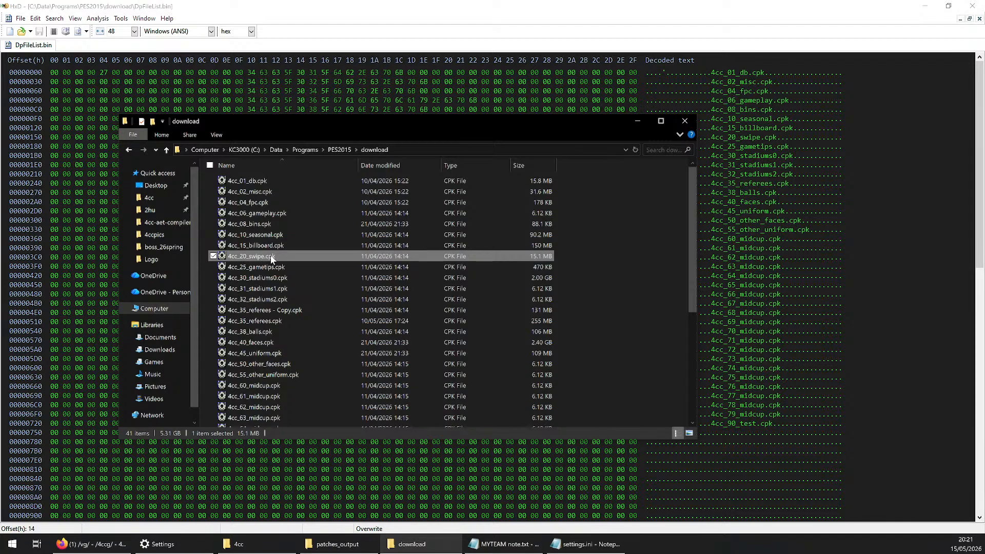
click(271, 245)
click(271, 235)
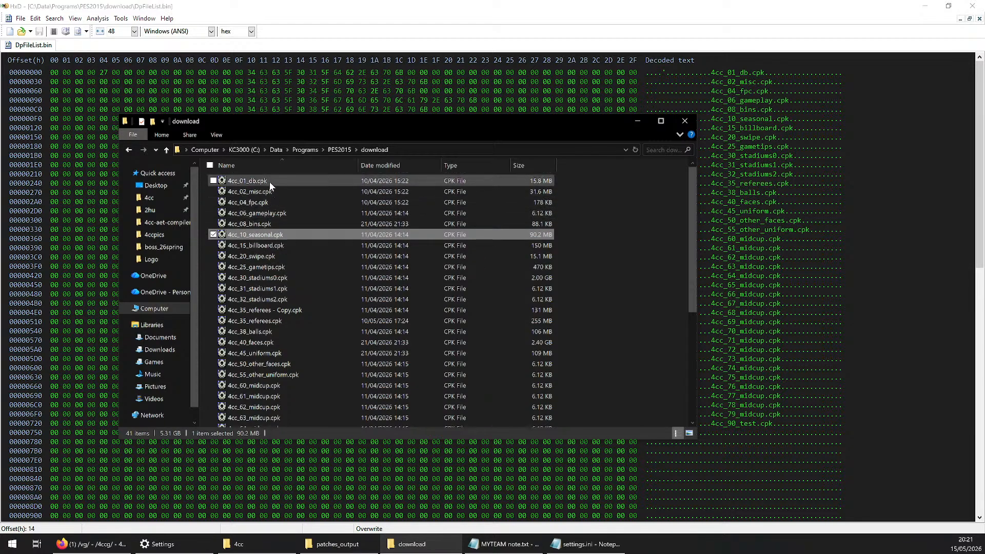
click(275, 256)
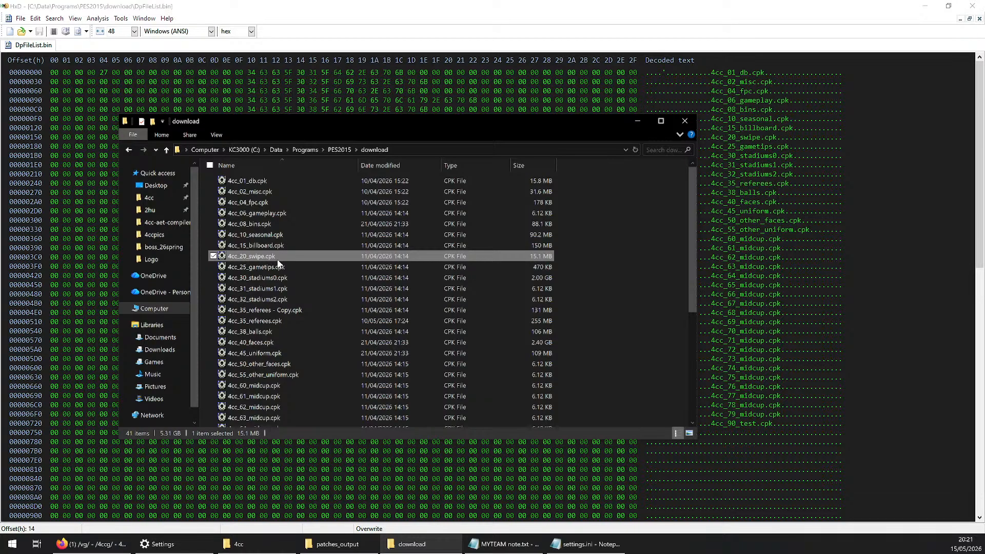
Select 4cc_90_test.cpk at the end of the download folder's cpk files
scroll(278, 264, down, 8)
click(265, 410)
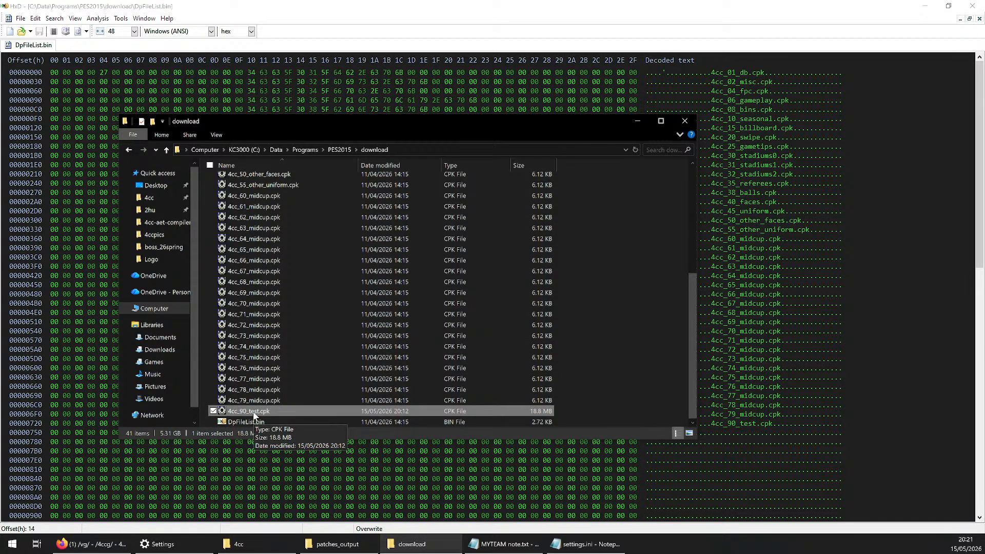
drag(605, 409, 639, 291)
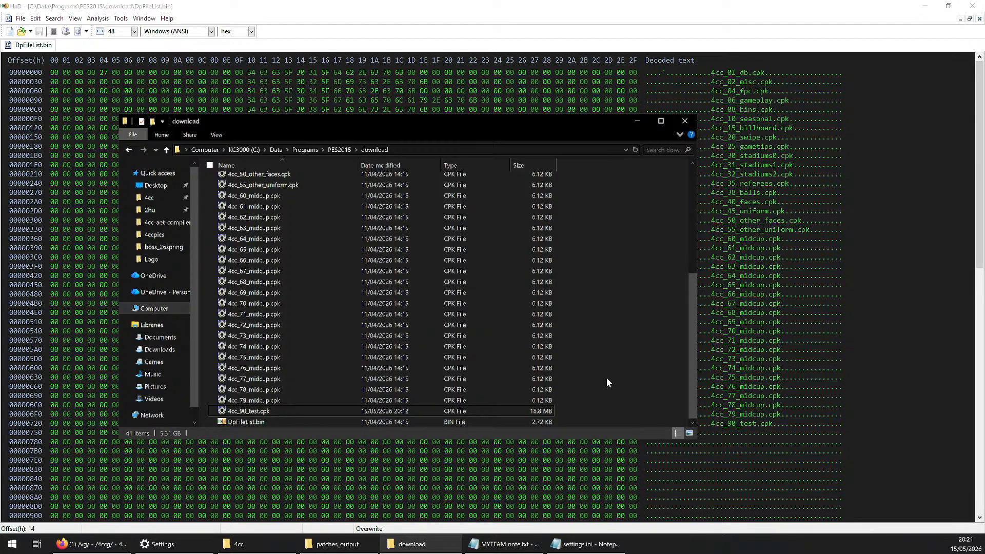
click(305, 412)
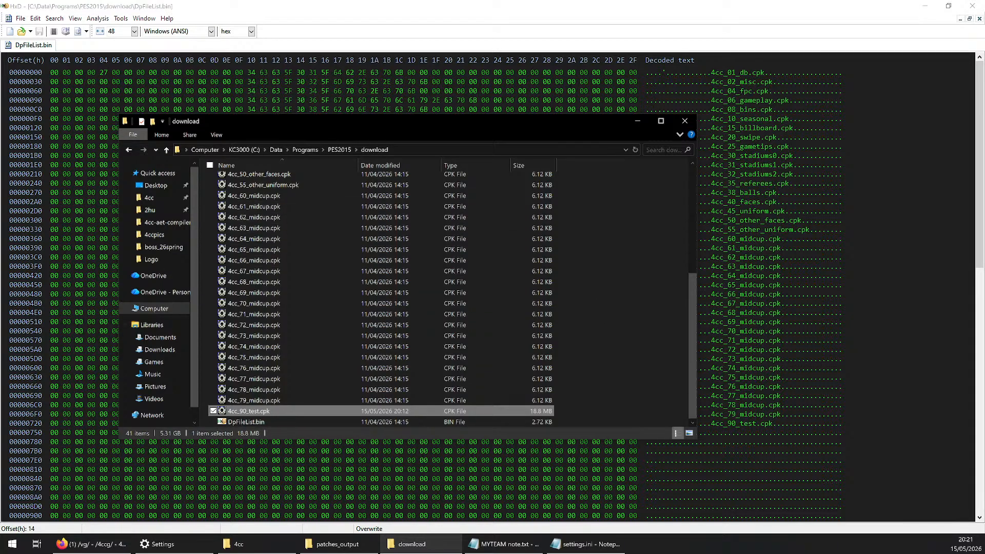
Switch to the browser to check the /4ccg/ thread for new posts, and return to the download folder
key(alt+Tab)
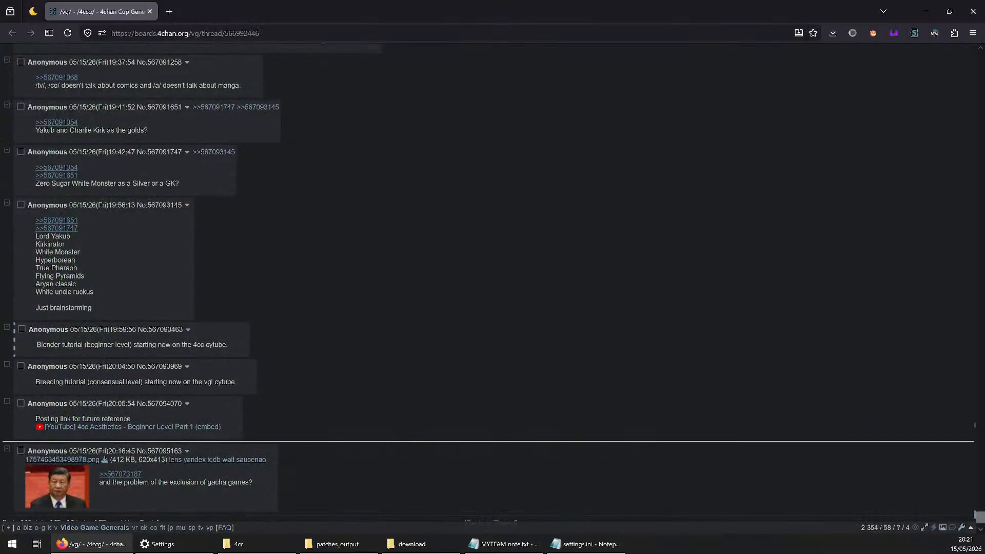
key(alt+Tab)
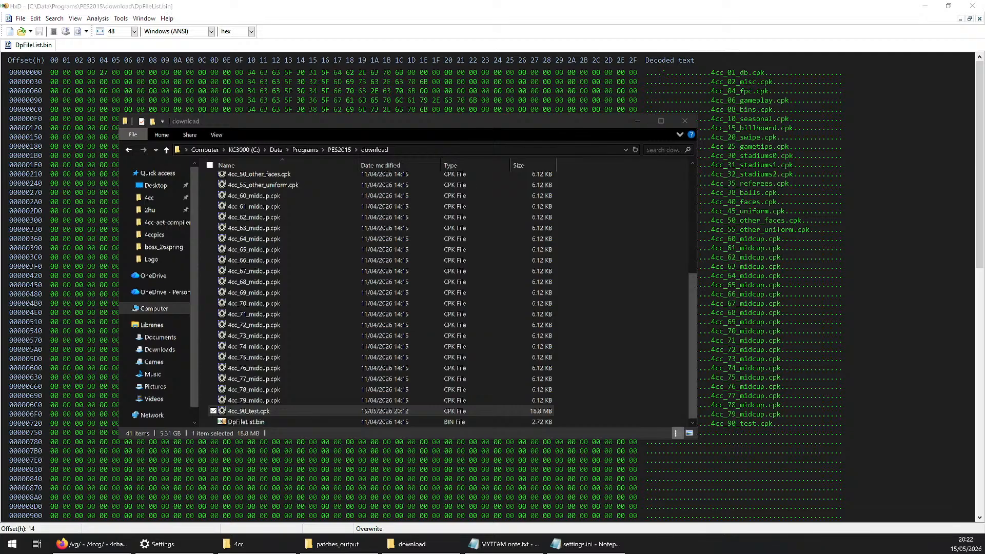
key(alt+Tab)
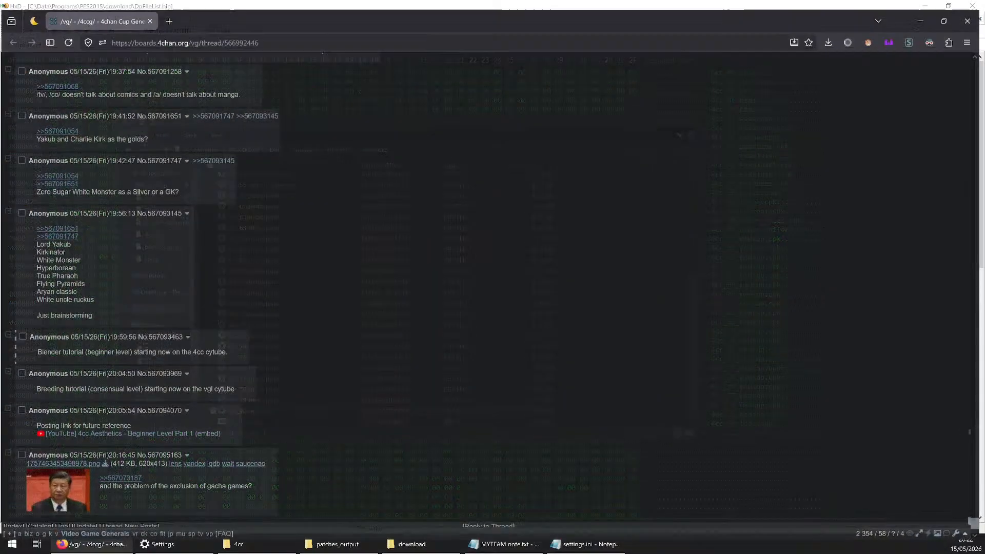
key(alt+Tab)
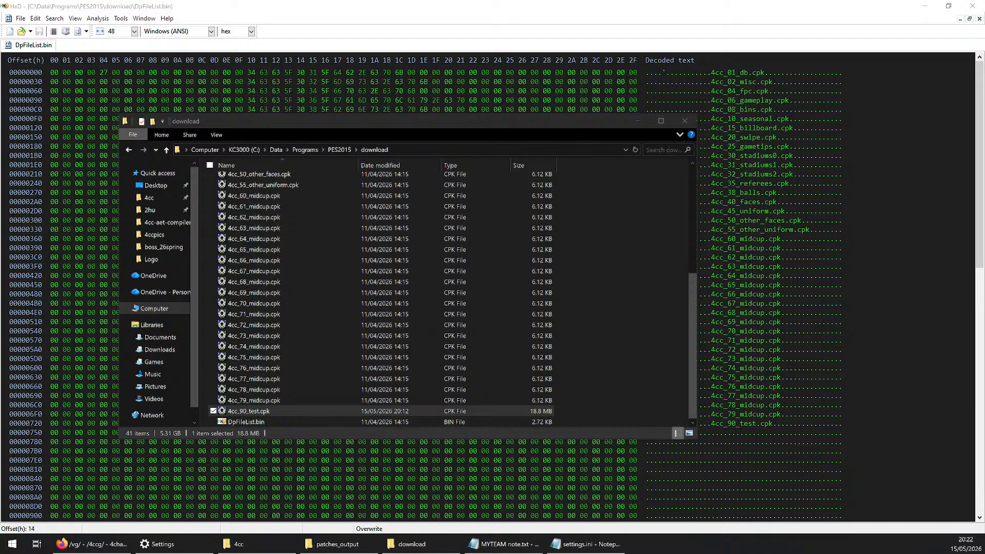
key(alt+Tab)
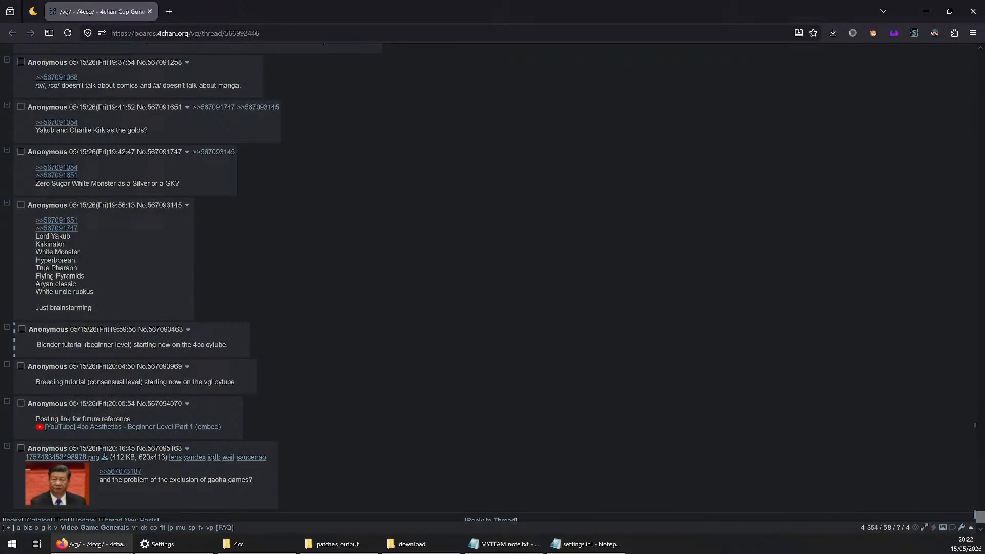
key(alt+Tab)
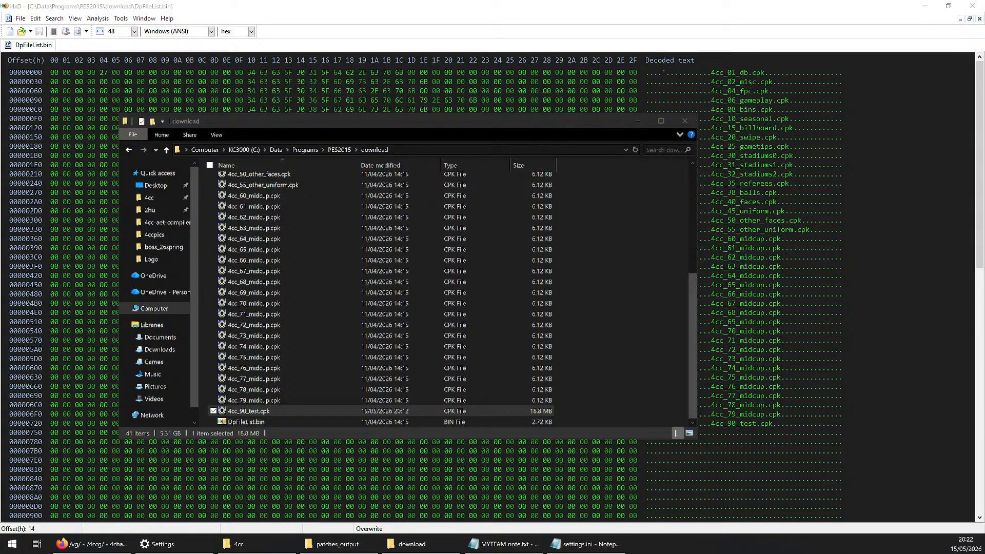
Look through the download folder's cpks, open 4cc_73_midcup.cpk in its viewer, and close the viewer
click(653, 264)
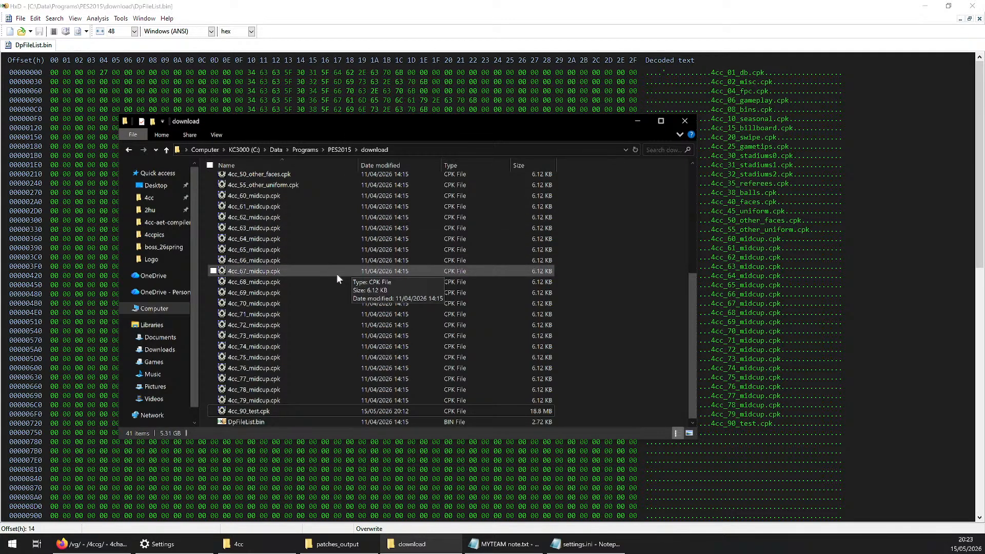
scroll(324, 285, up, 3)
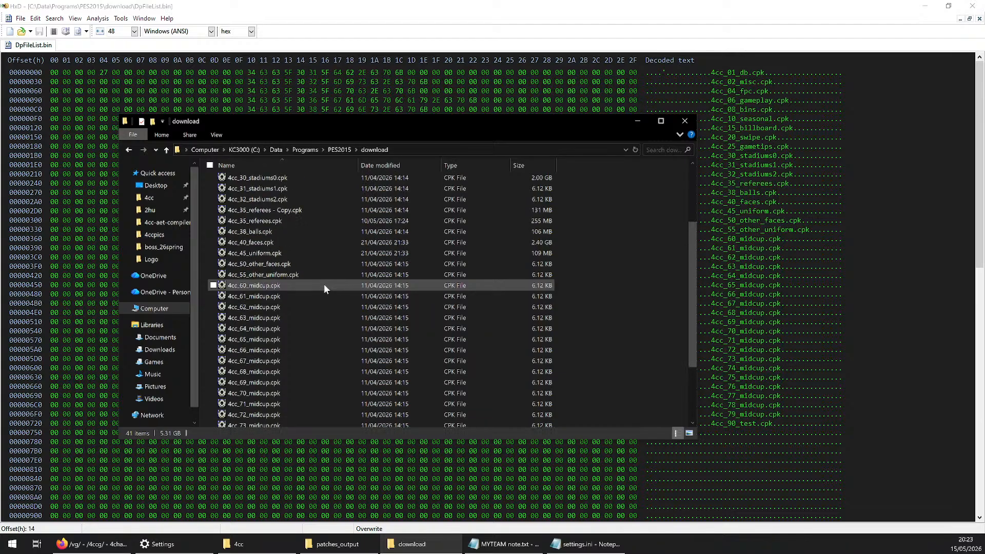
scroll(324, 285, down, 3)
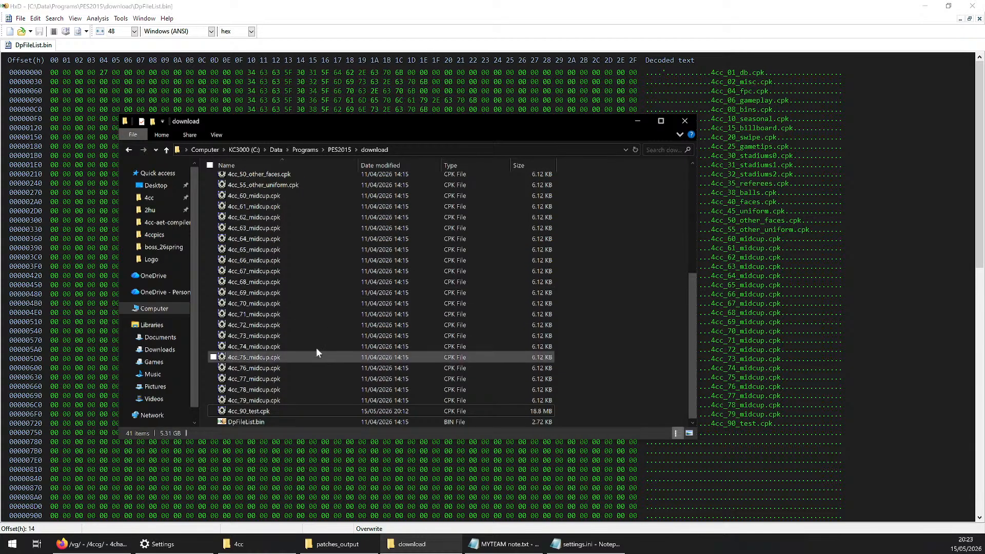
click(288, 336)
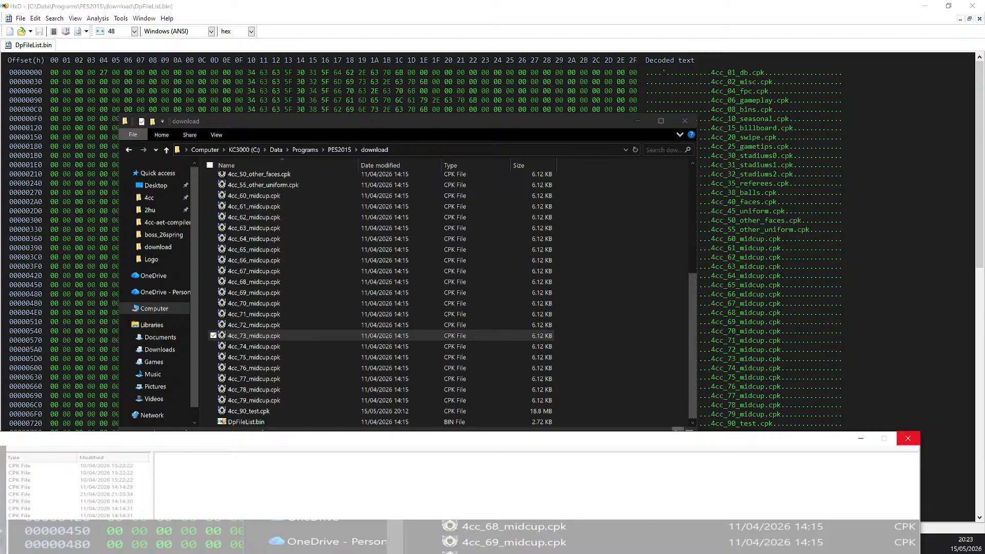
click(909, 440)
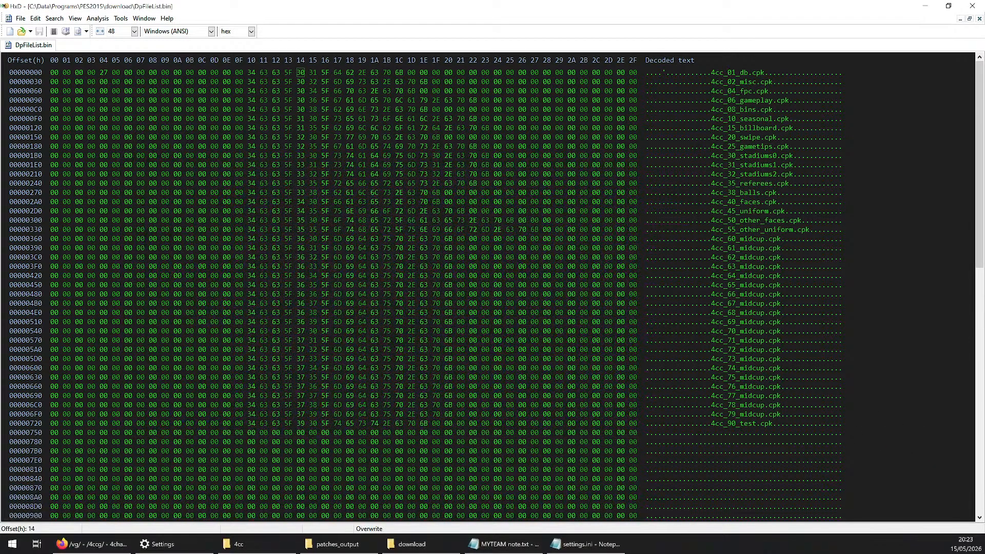
Bring back the download folder and open 4cc_90_test.cpk in the cpk viewer
click(403, 542)
double_click(276, 411)
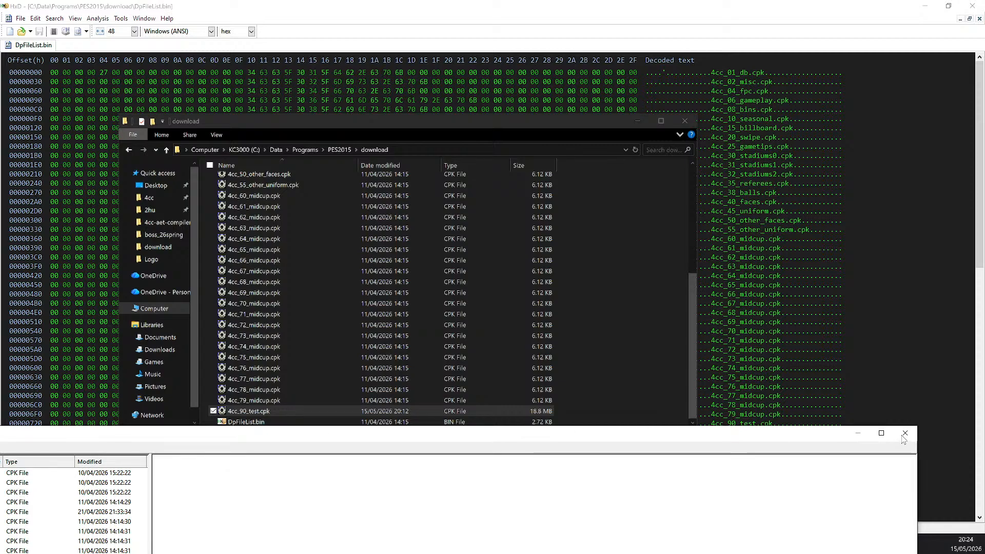
Close the cpk viewer and look over the download folder's cpk list from the beginning
click(903, 437)
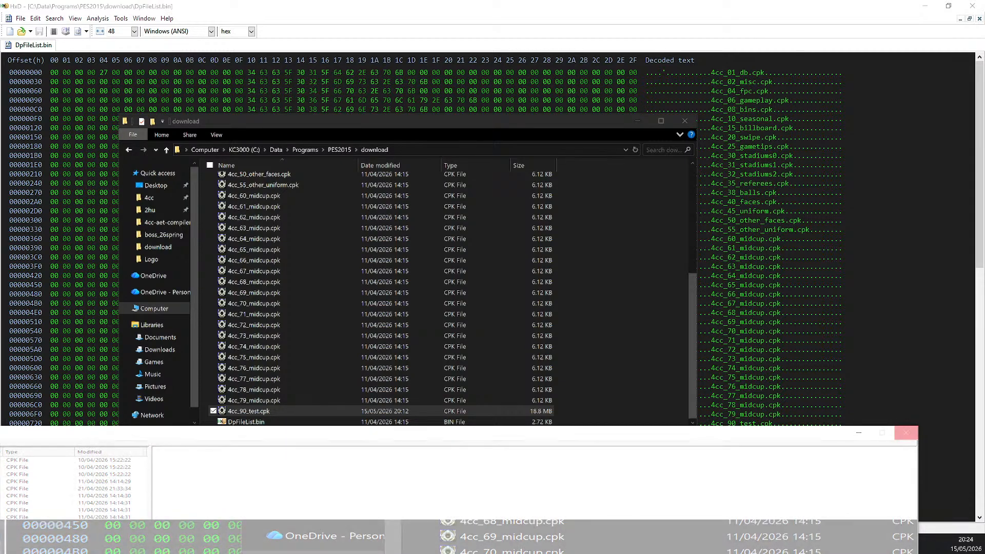
click(905, 435)
click(583, 303)
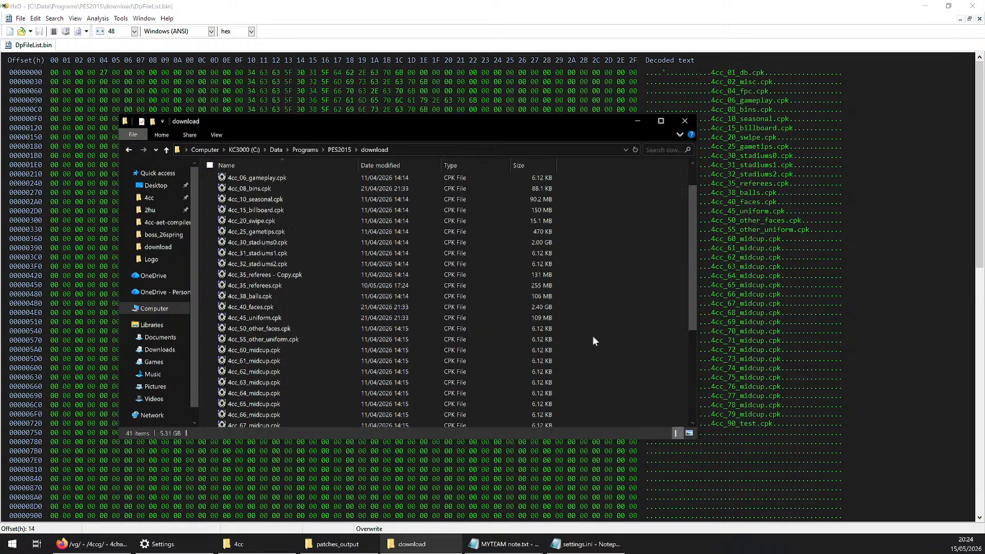
scroll(287, 354, up, 6)
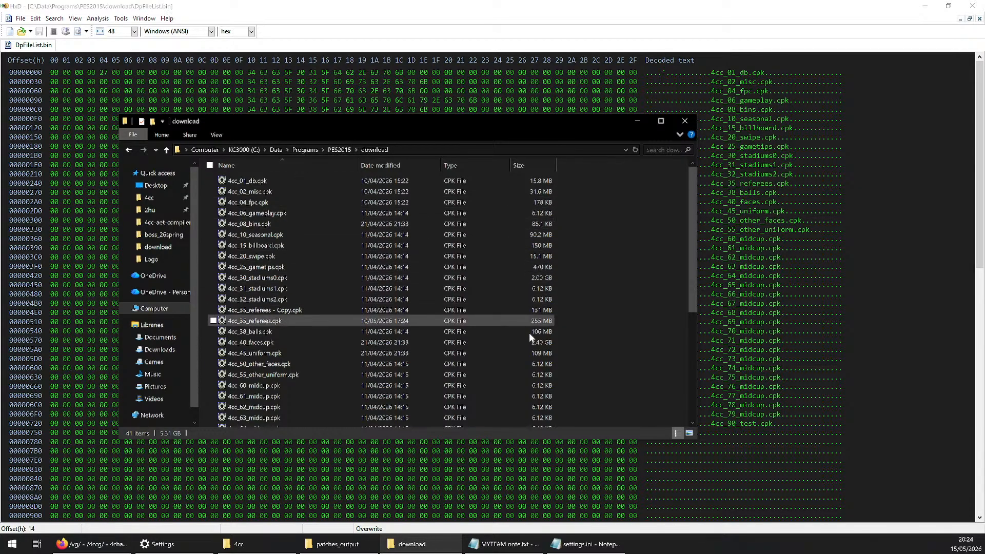
Go to the 4cc-aet-compiler-red 4.2.3 folder, run 1_exports_to_extracted.bat, and dismiss its console when it finishes
click(335, 549)
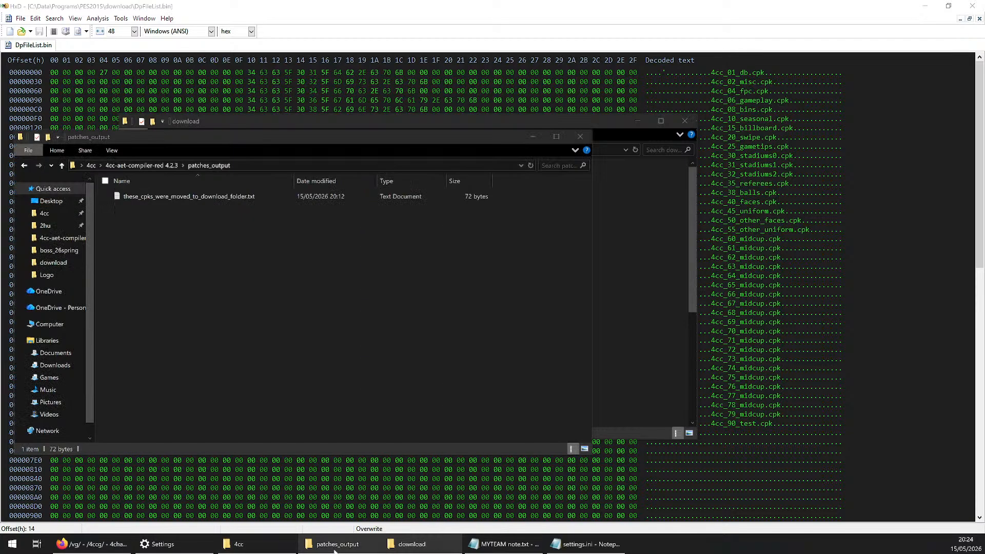
drag(433, 137, 520, 164)
click(235, 192)
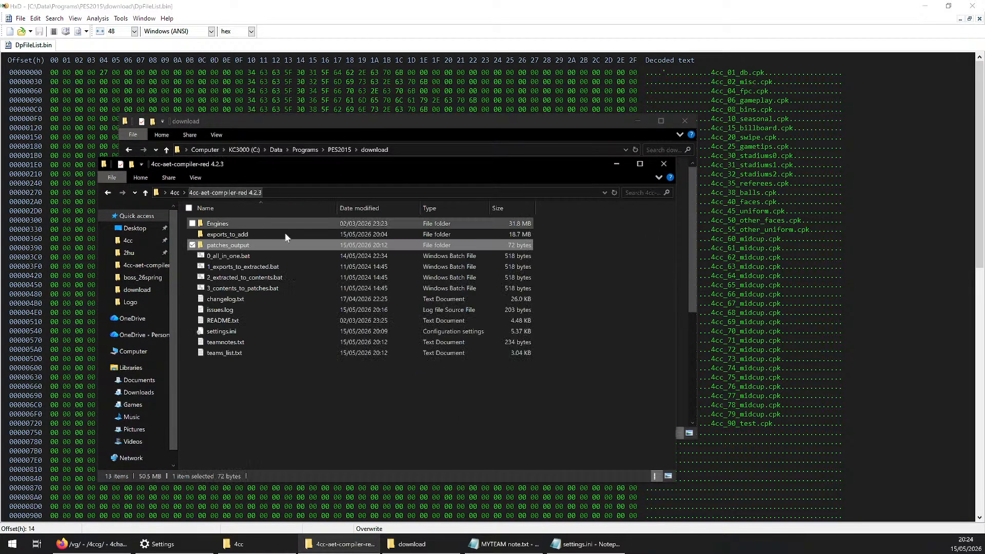
click(265, 267)
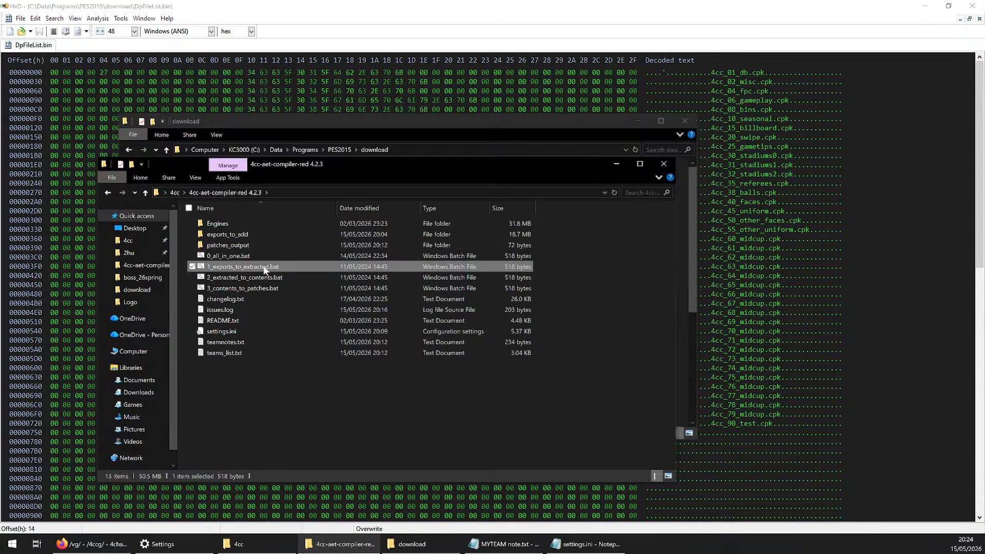
double_click(264, 267)
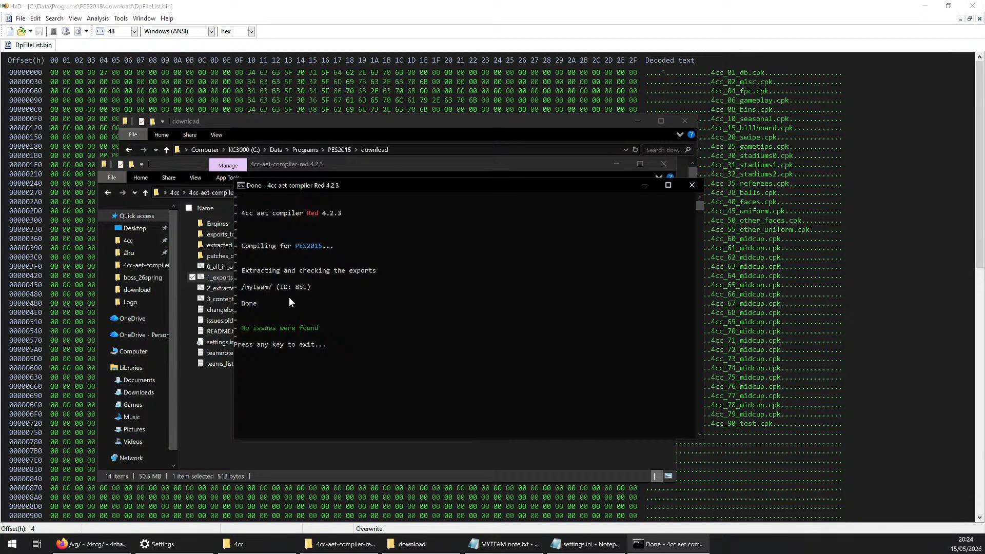
key(Return)
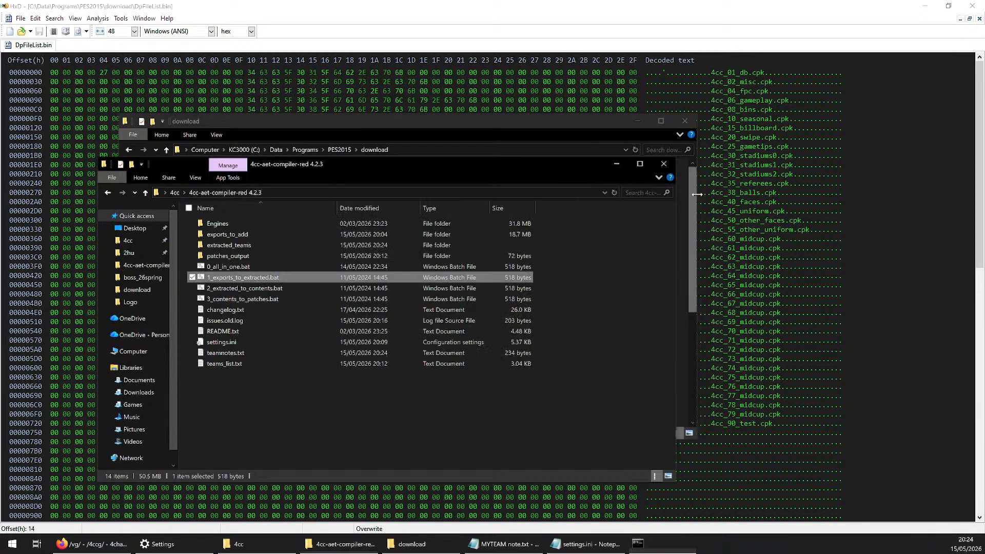
Check the contents of the exports_to_add folder and return to the compiler folder
click(245, 237)
double_click(244, 236)
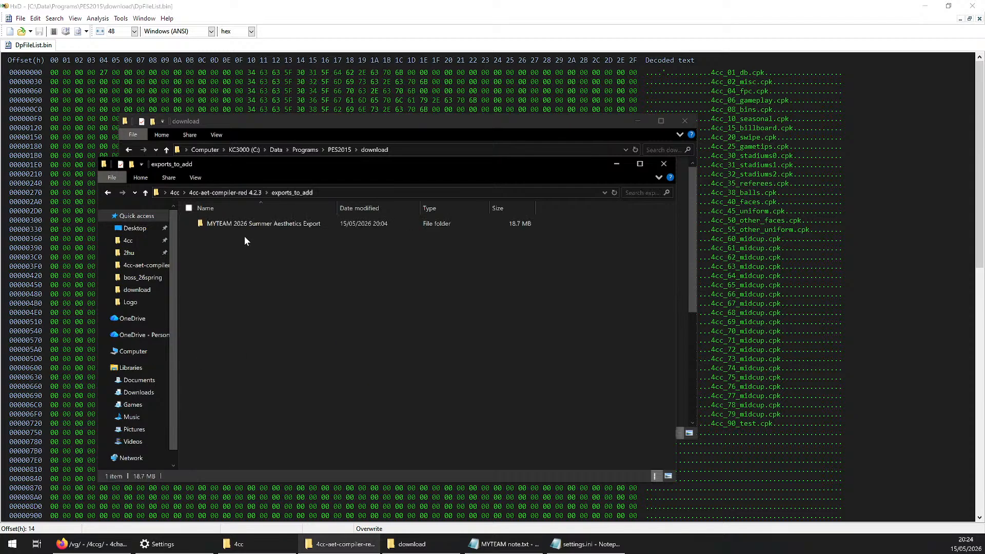
click(107, 193)
Examine the extracted_teams folder, including the player folders inside Faces
click(232, 246)
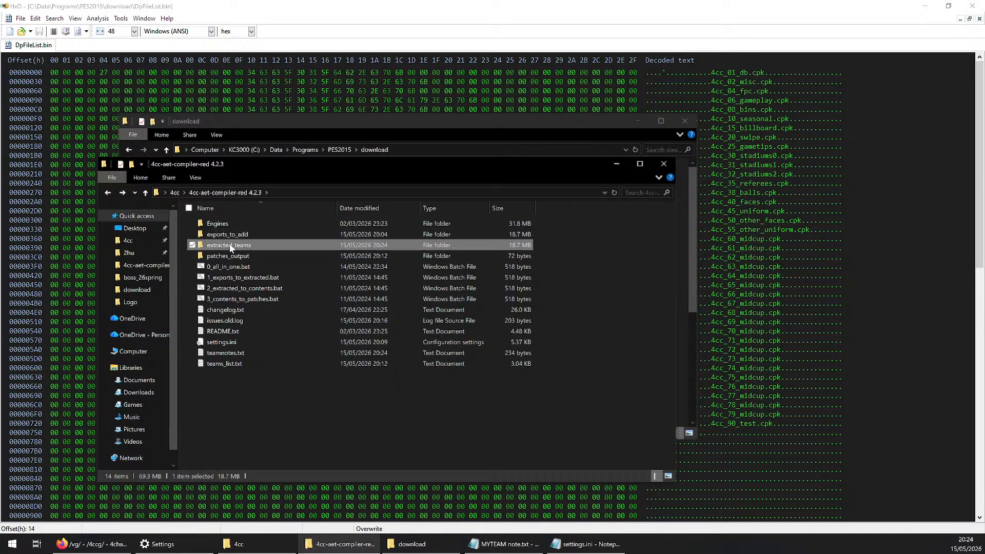
double_click(247, 246)
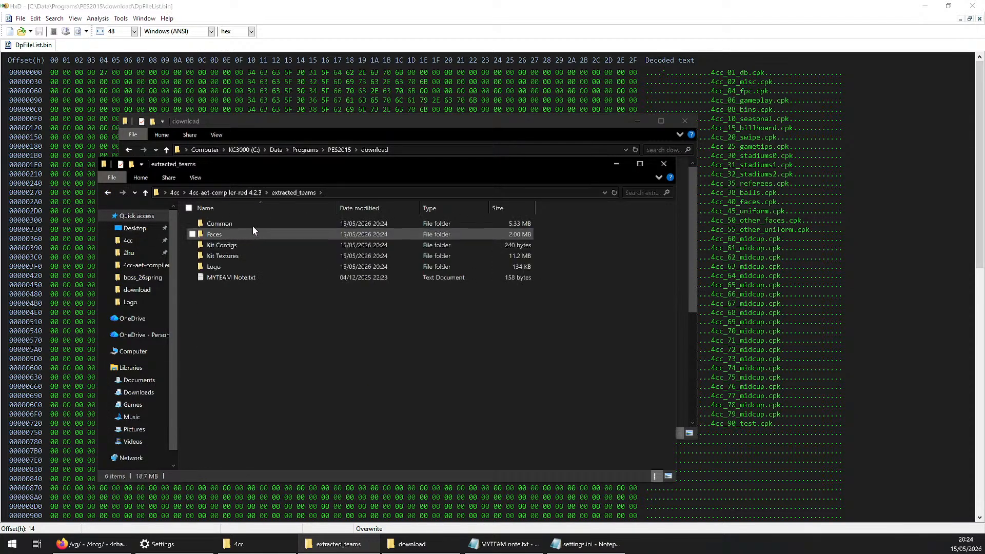
double_click(245, 231)
click(107, 192)
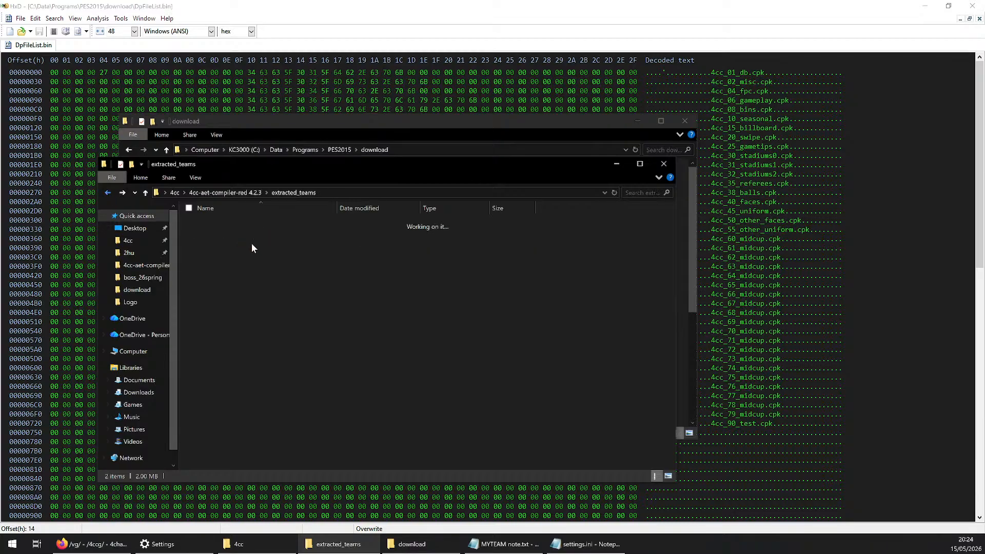
drag(293, 316, 236, 232)
click(264, 289)
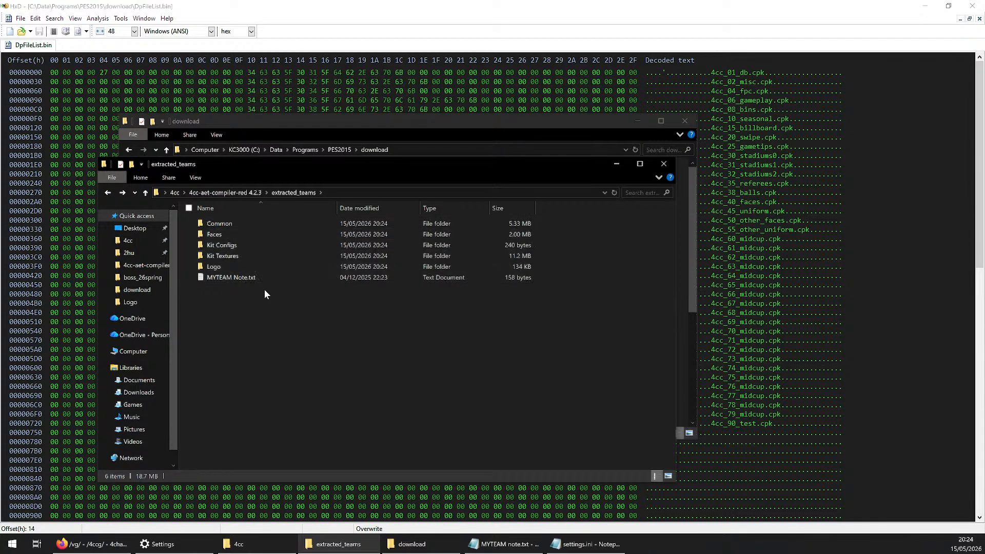
double_click(261, 234)
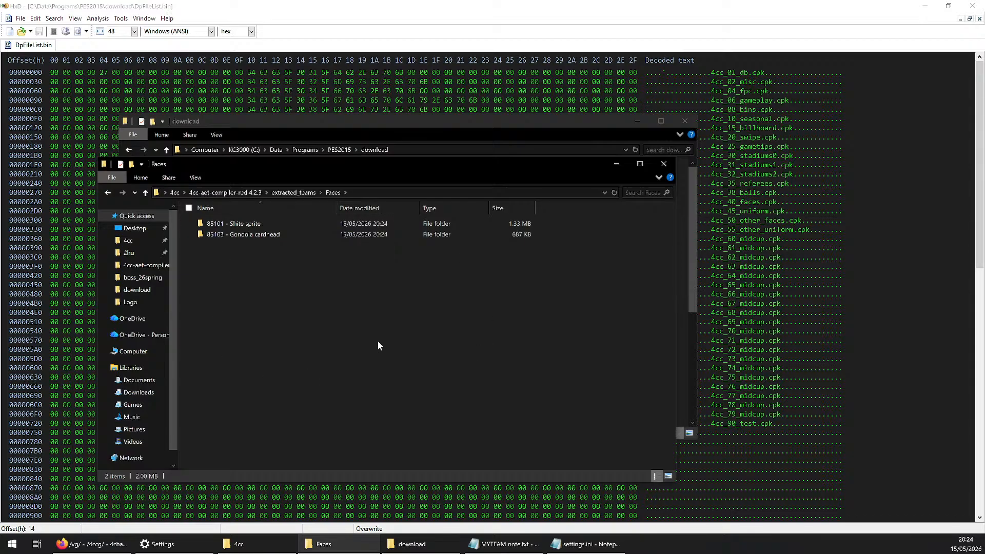
click(288, 193)
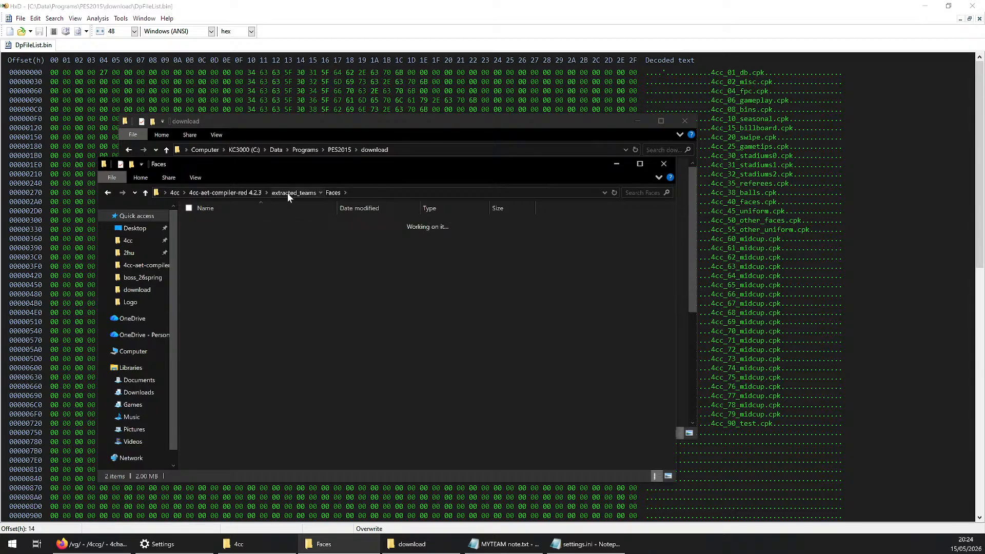
Run 2_extracted_to_contents.bat from the compiler folder and close its console when it finishes
click(242, 193)
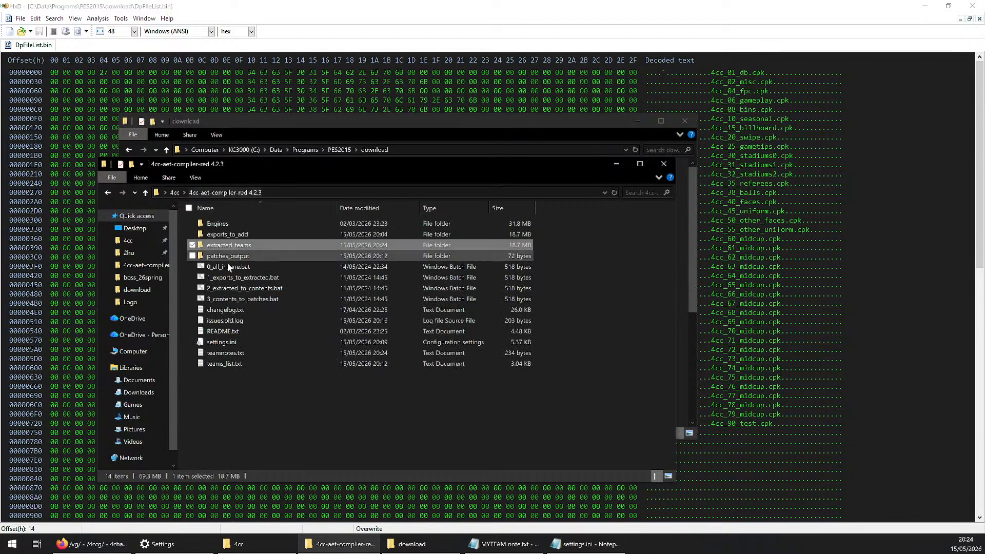
click(263, 289)
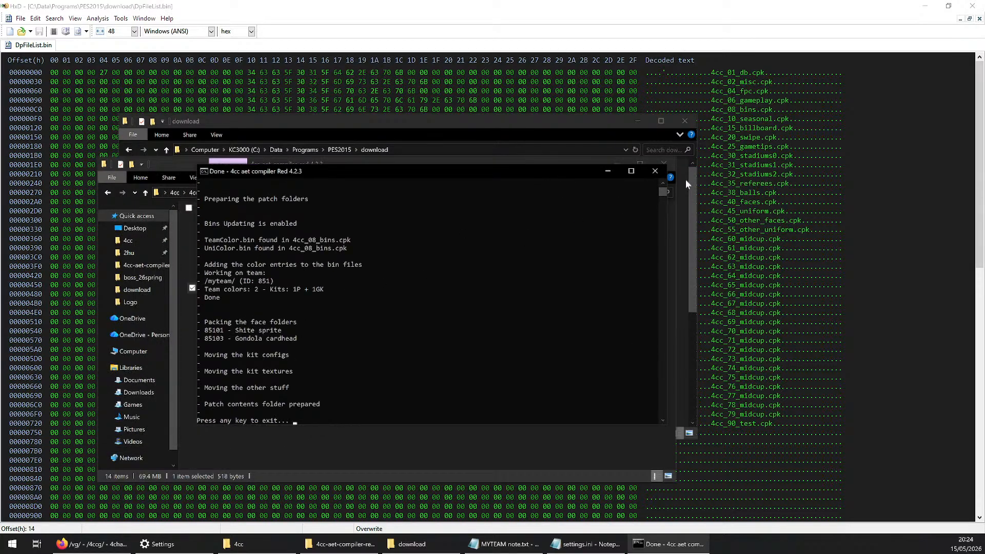
click(655, 170)
Open the Singlecpk folder inside patches_contents and select its common folder
click(231, 245)
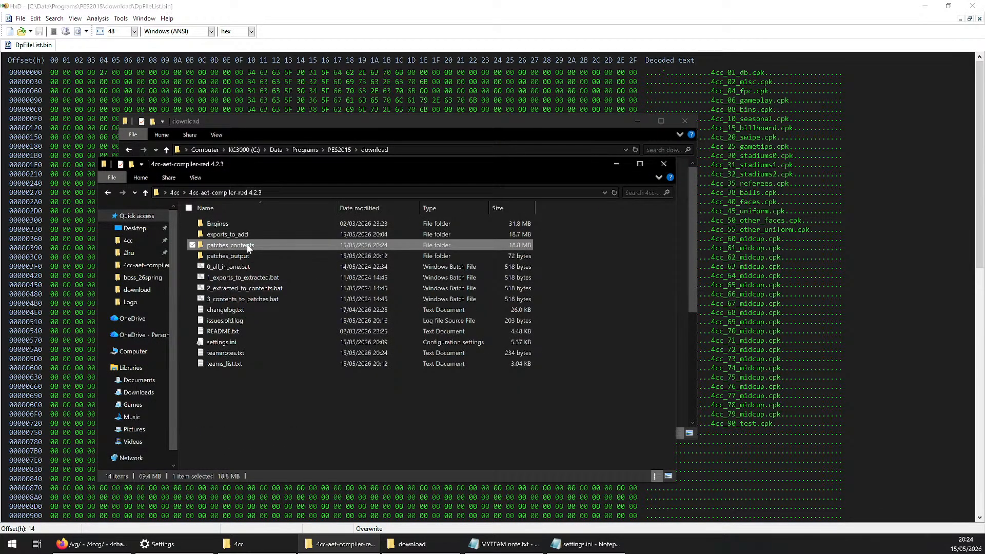
double_click(248, 246)
click(210, 226)
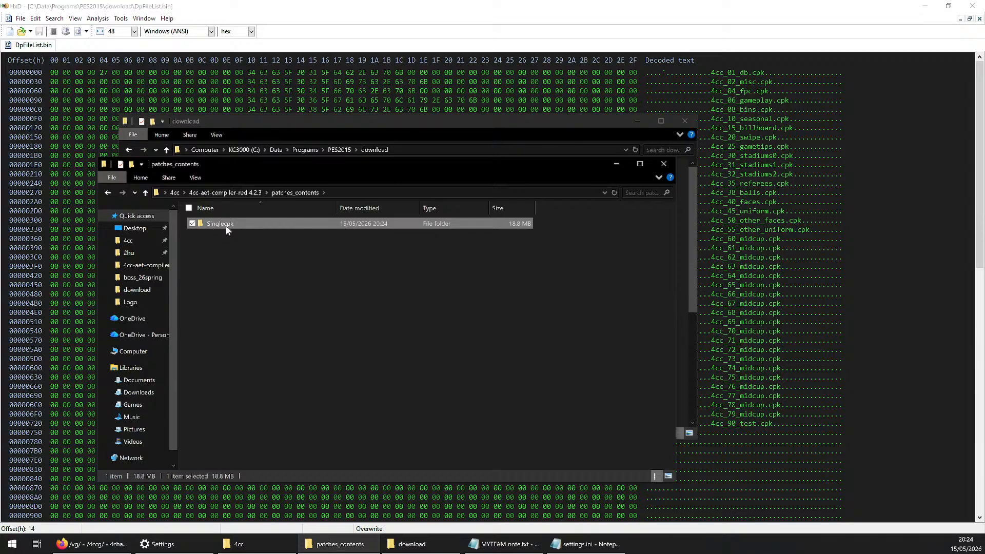
double_click(227, 225)
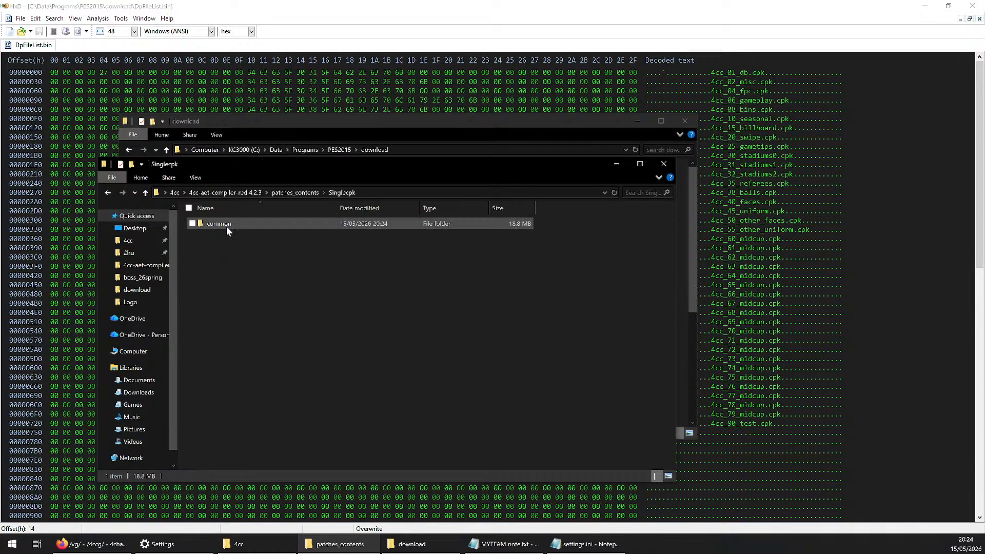
click(233, 226)
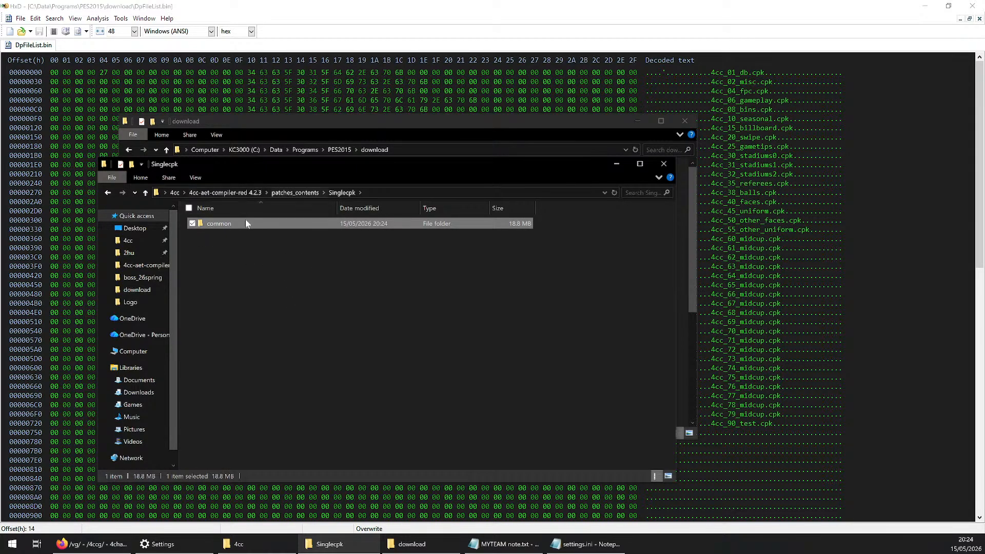
Move the Singlecpk window aside and select 4cc_90_test.cpk in the download folder to relate it to the common folder
drag(303, 173, 504, 152)
scroll(259, 326, down, 6)
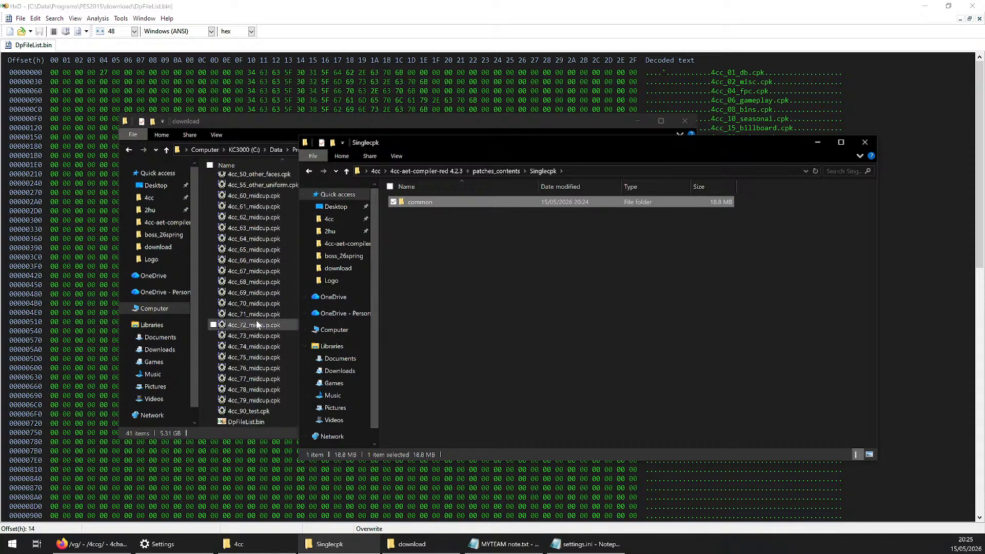
click(259, 411)
click(461, 212)
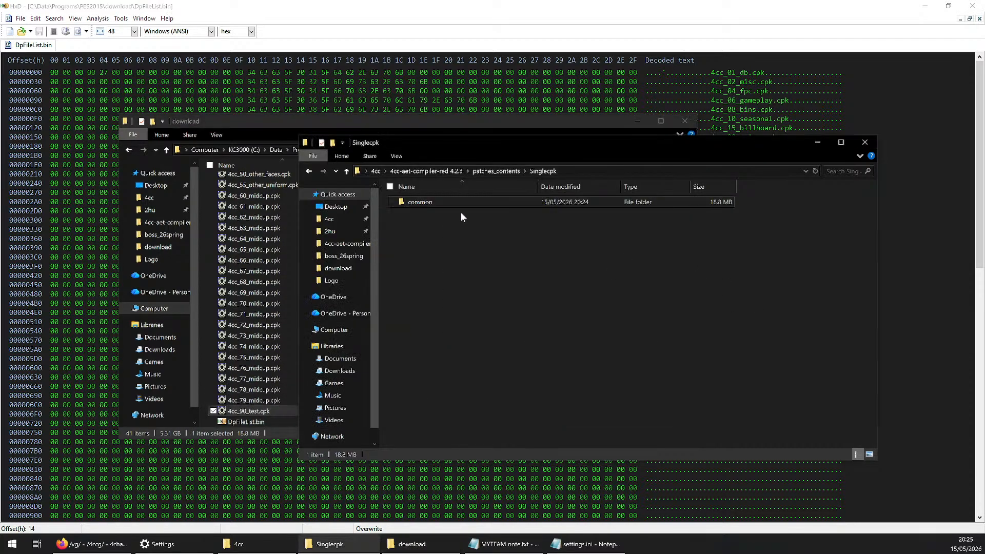
Browse from common through character0, model, character and face to real, and inspect the packed face cpks 85101.cpk and 85103.cpk
double_click(421, 201)
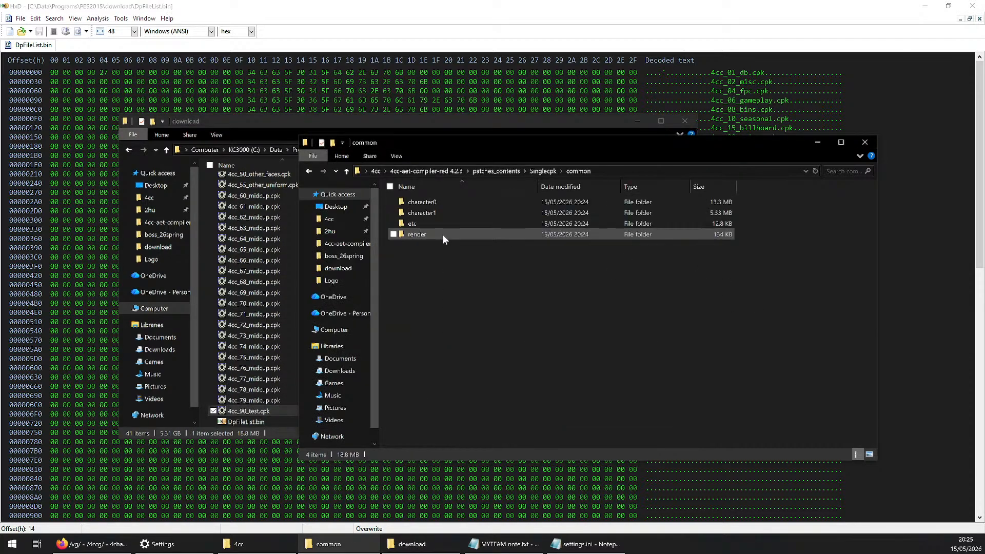
double_click(439, 205)
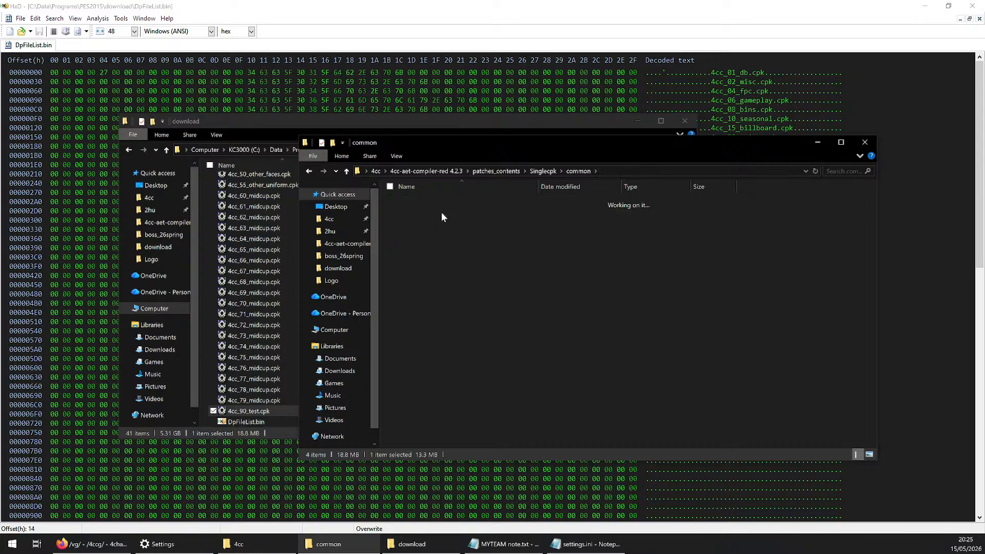
double_click(439, 201)
double_click(452, 201)
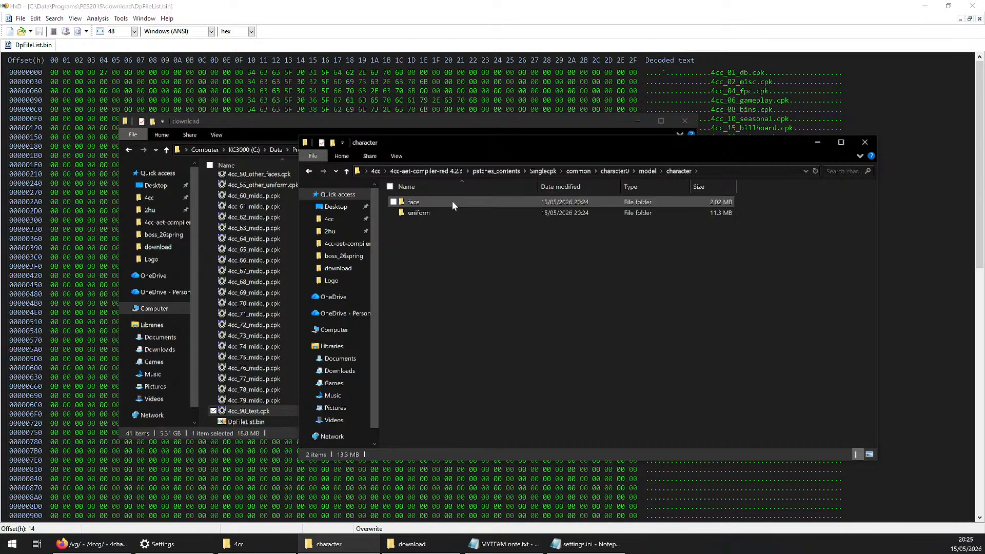
double_click(451, 201)
double_click(452, 202)
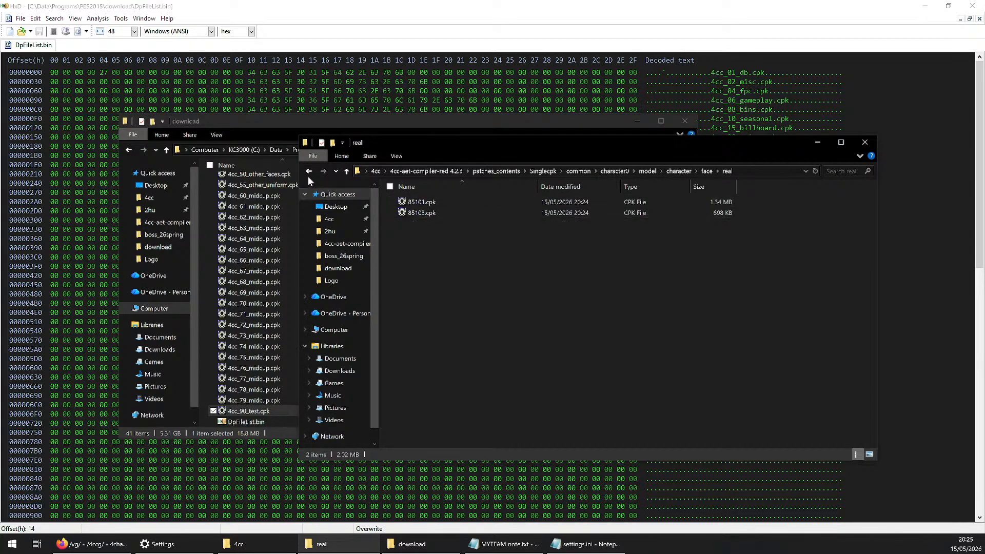
click(426, 201)
click(424, 212)
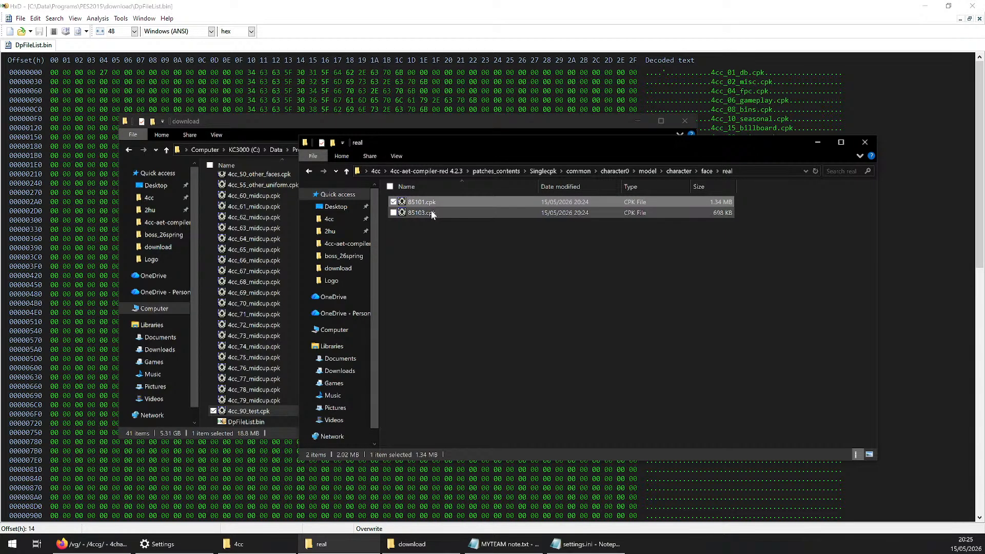
click(437, 202)
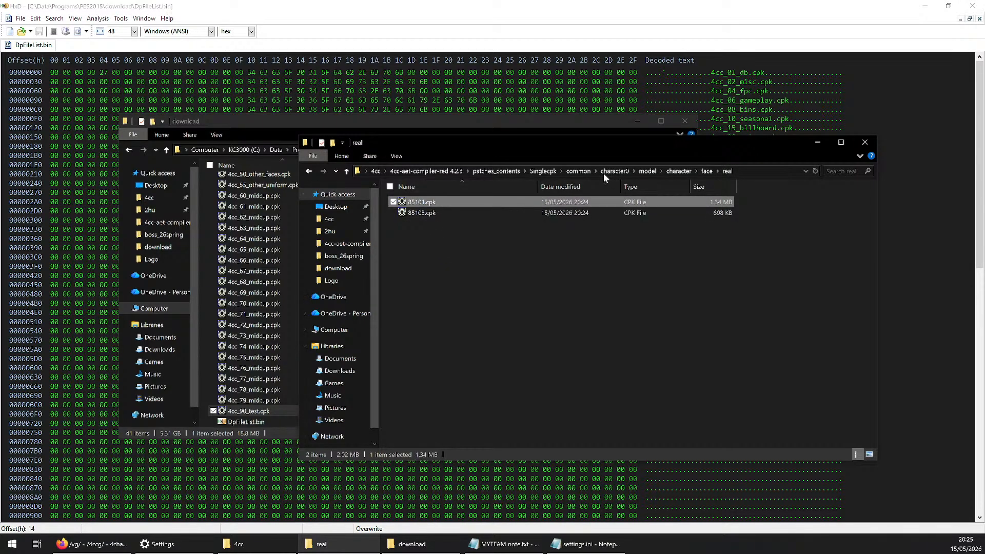
Go back to the character folder and open uniform, team and 851 to view the kit config files
click(306, 172)
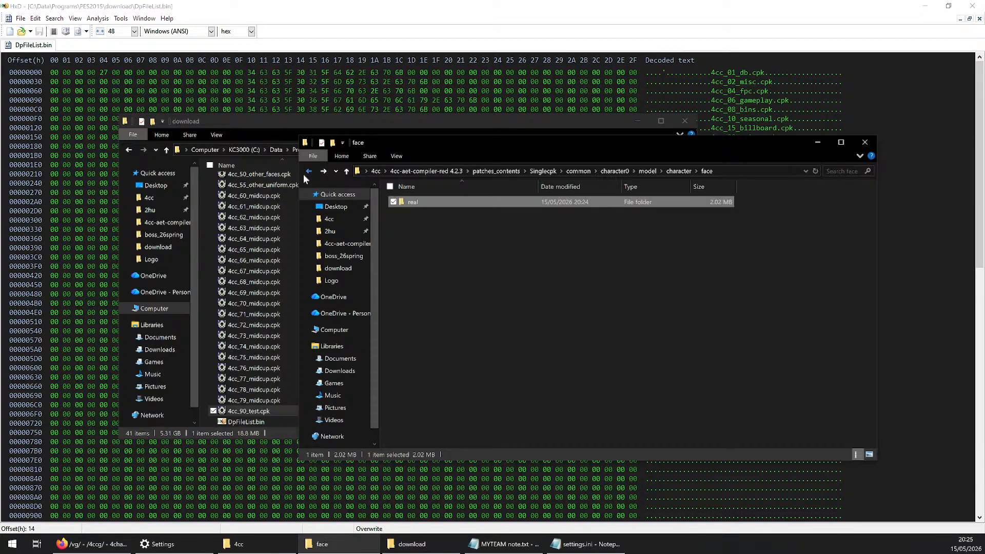
click(308, 172)
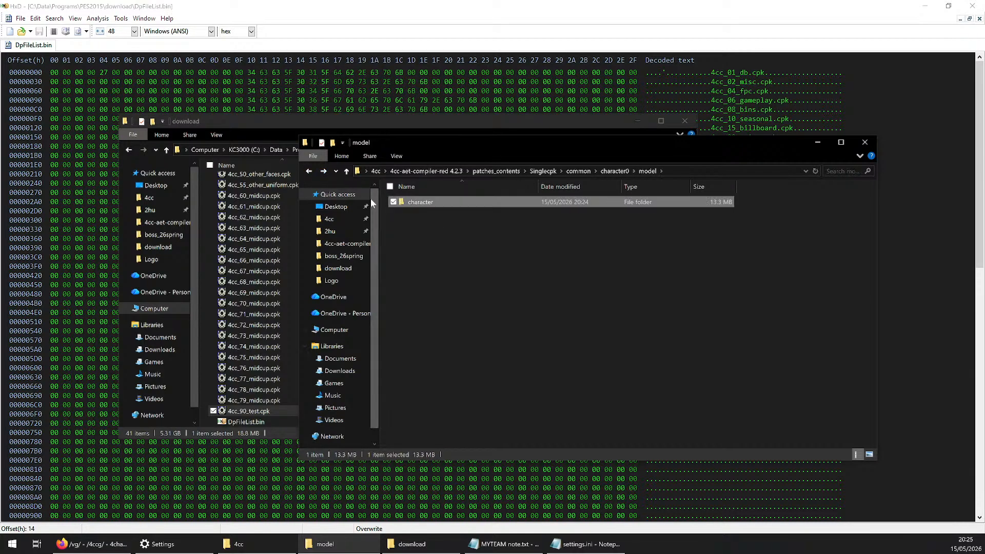
click(325, 173)
double_click(434, 217)
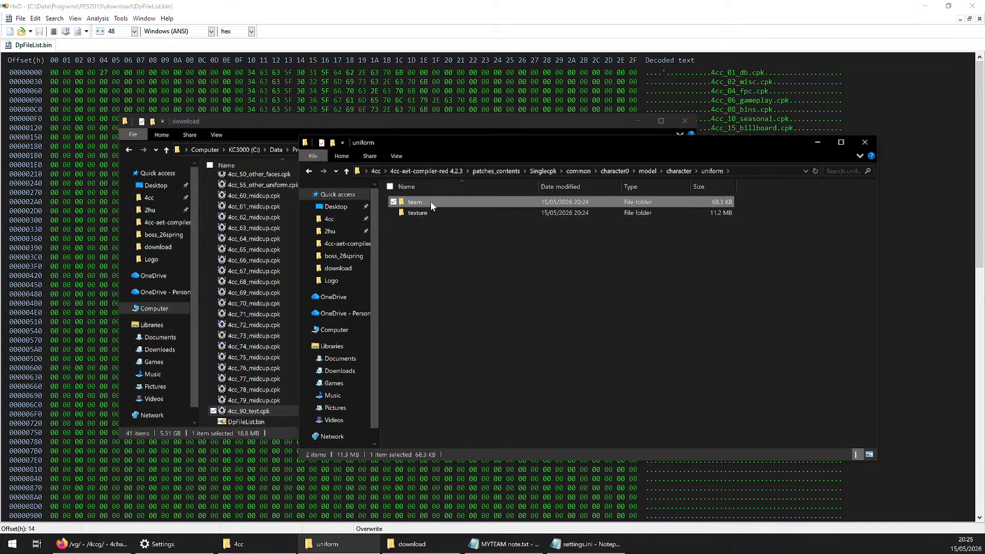
double_click(430, 201)
double_click(430, 201)
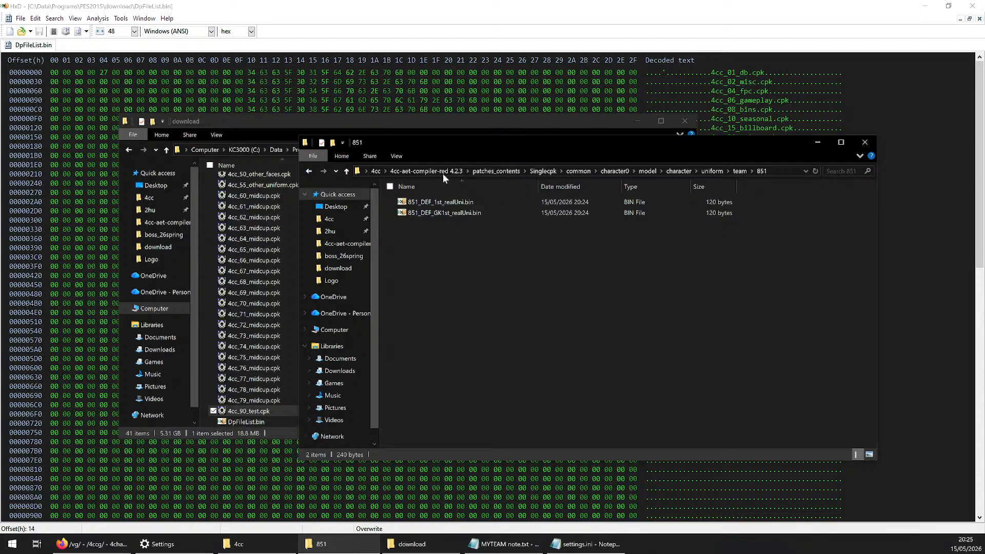
Return to patches_contents and permanently delete the Singlecpk folder
click(494, 172)
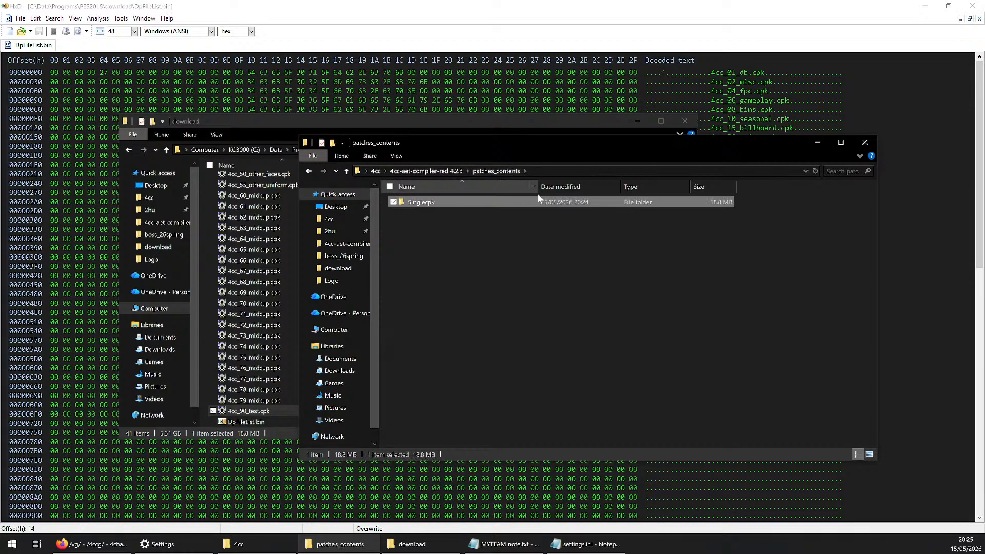
key(shift+Delete)
key(Return)
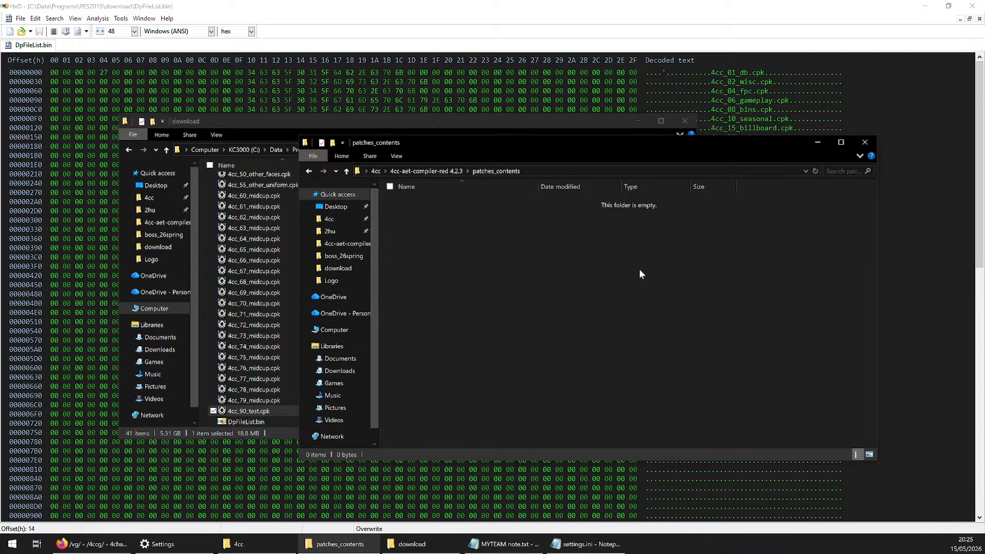
Examine the numbered cpk entries in DpFileList.bin's decoded text, moving through the names from 4cc_01_db.cpk to 4cc_10_seasonal.cpk
click(698, 18)
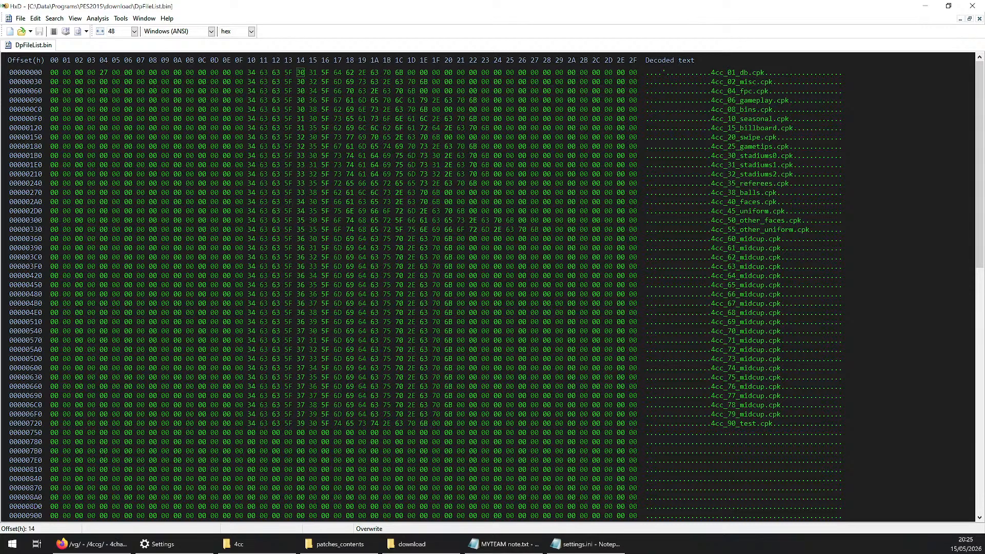
drag(732, 82, 729, 82)
click(728, 82)
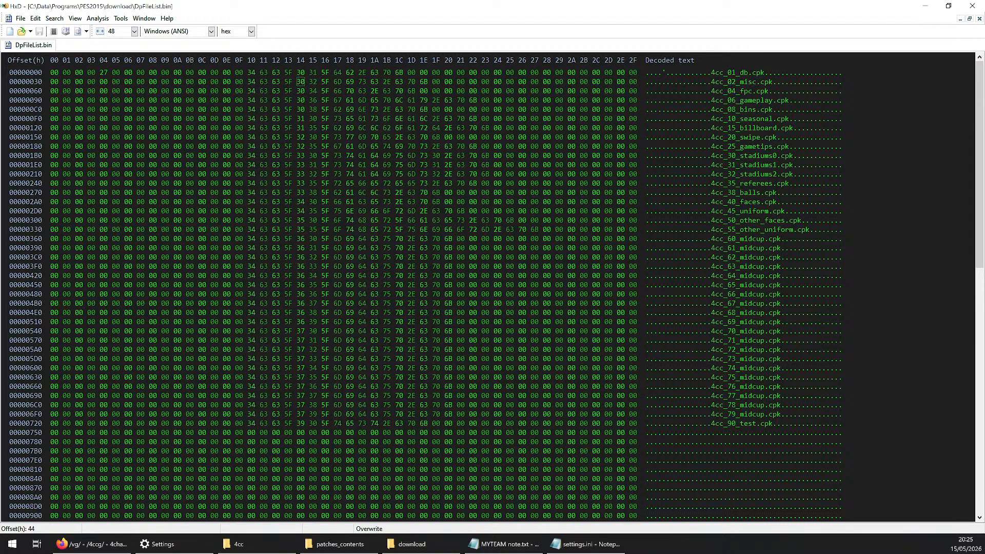
click(736, 73)
click(737, 90)
key(Up)
key(Down)
key(Up)
key(Down)
key(Up)
key(Down)
key(Down)
key(Up)
key(Left)
key(Down)
key(Down)
key(Down)
key(Down)
key(Up)
key(Down)
key(Down)
key(Right)
key(Left)
key(Down)
key(Up)
key(Down)
key(Down)
key(Down)
key(Down)
key(Down)
key(Right)
key(Up)
key(Up)
key(Up)
key(Right)
key(Right)
key(Right)
key(Right)
key(Right)
key(Right)
key(Right)
key(Right)
key(Down)
key(Down)
key(Left)
key(Left)
key(Left)
key(Left)
key(Left)
key(Left)
key(Left)
key(Left)
key(Left)
key(Up)
key(Up)
key(Right)
key(Up)
key(Up)
key(Right)
key(Right)
key(Down)
key(Right)
key(Right)
key(Right)
key(Left)
key(Left)
key(Up)
key(Down)
key(Up)
key(Down)
key(Up)
key(Down)
key(Up)
key(Up)
key(Up)
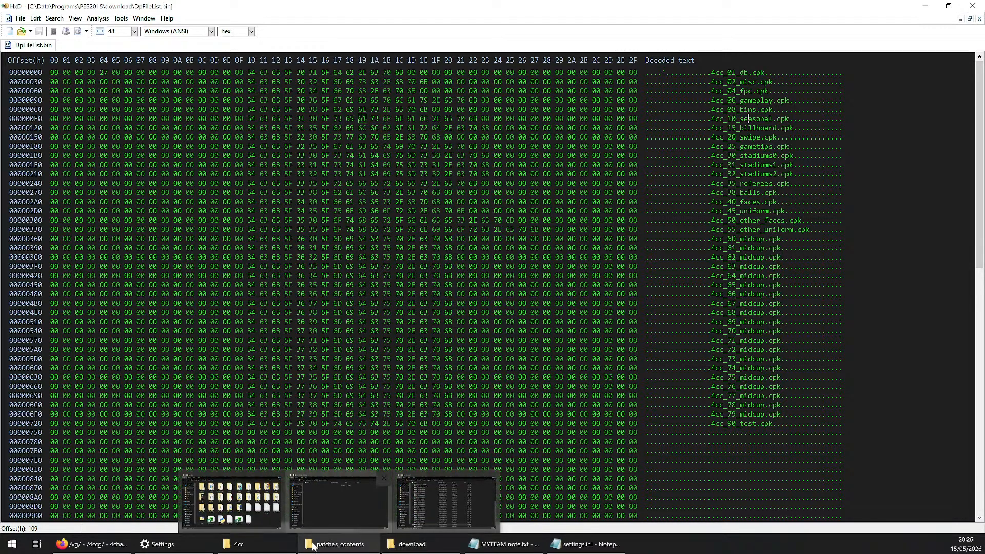
Bring up the download folder and select 4cc_66_midcup.cpk to inspect it, then clear the selection
click(412, 543)
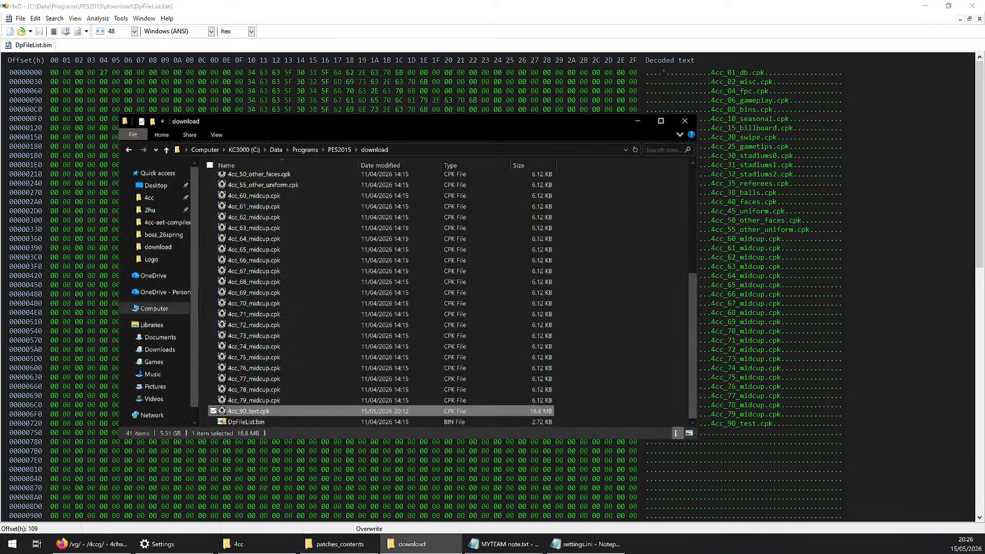
click(224, 261)
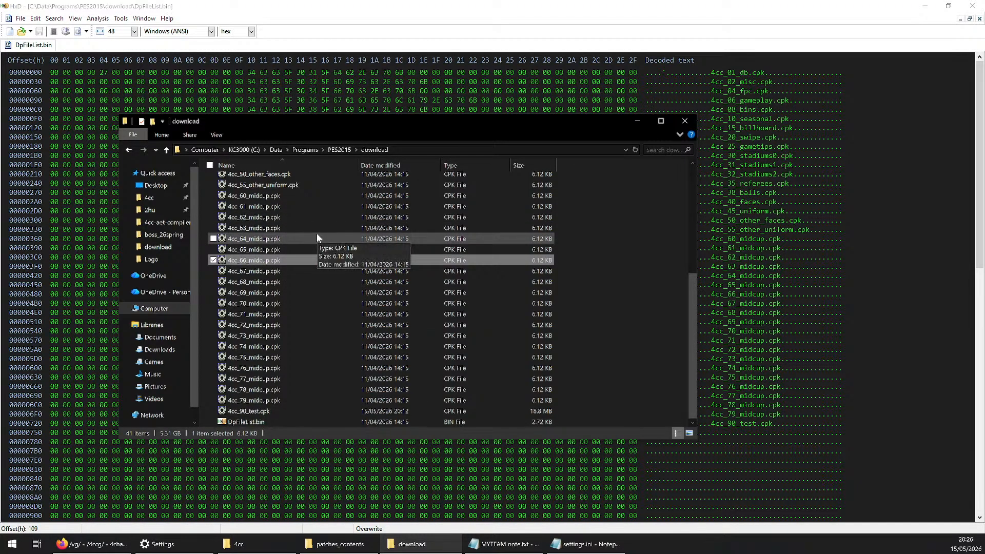
click(660, 294)
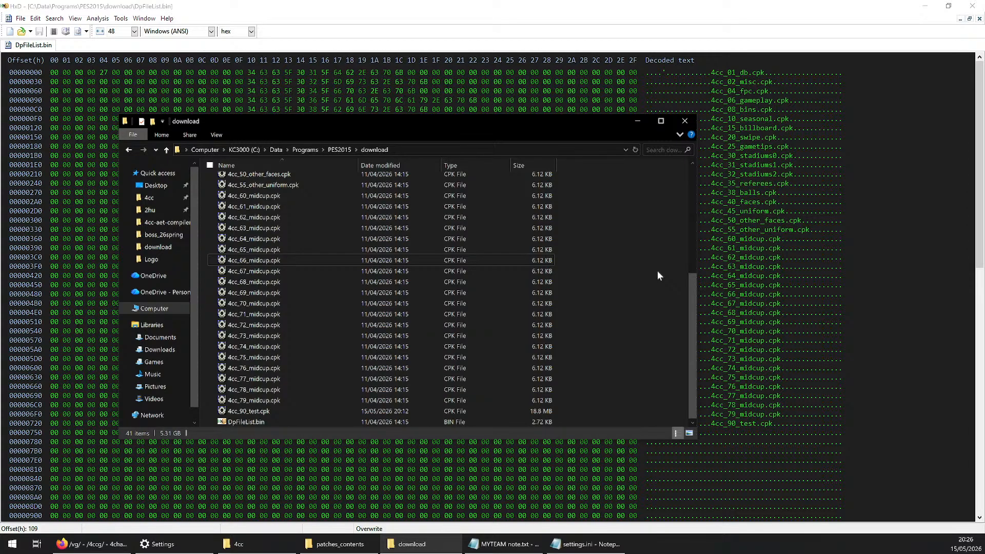
Return to DpFileList.bin and highlight the stadiums cpk entries in the decoded text to examine them
click(739, 156)
drag(740, 155, 780, 174)
click(778, 175)
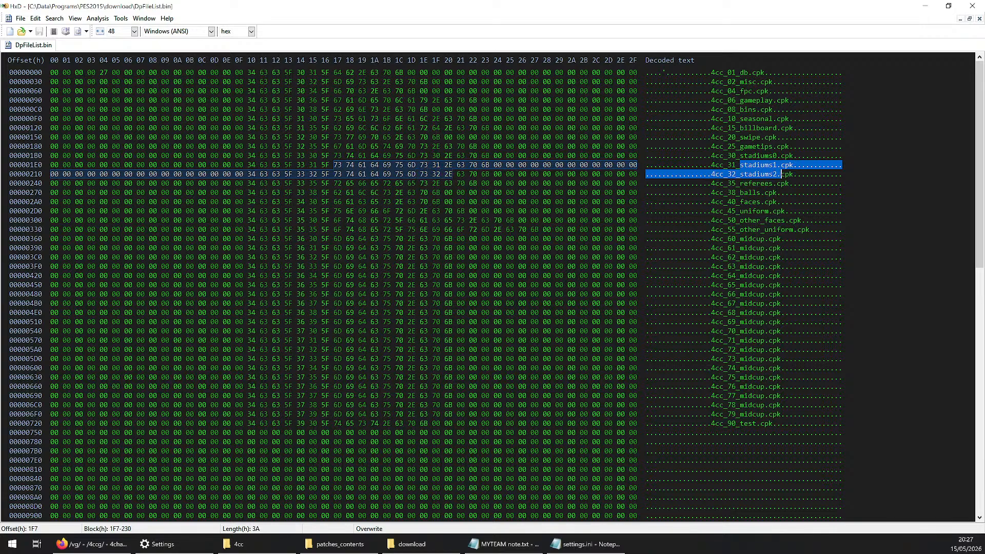
click(777, 165)
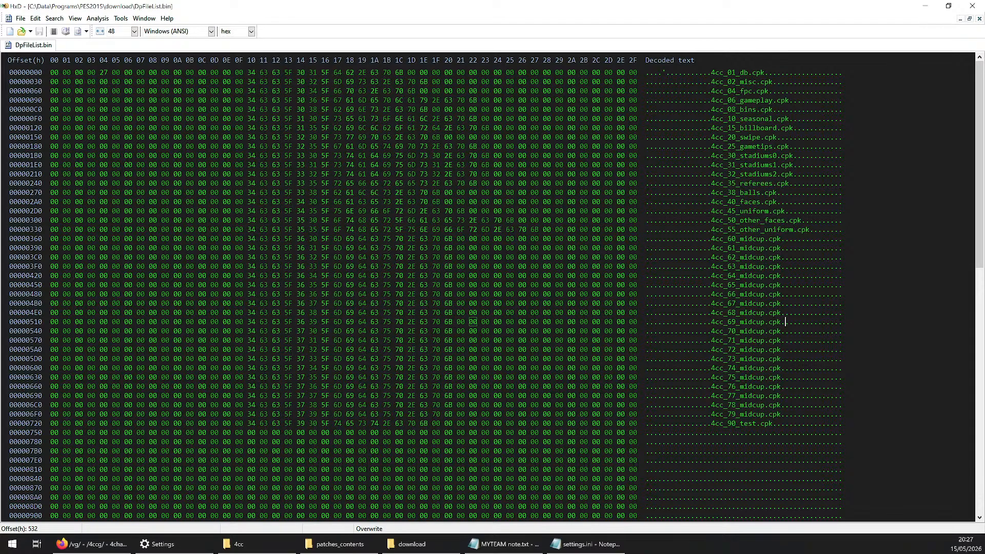
Highlight the midcup cpk entries starting at 4cc_60_midcup.cpk in DpFileList.bin for review, then close the hex editor
drag(740, 239, 769, 414)
click(769, 414)
drag(735, 238, 768, 358)
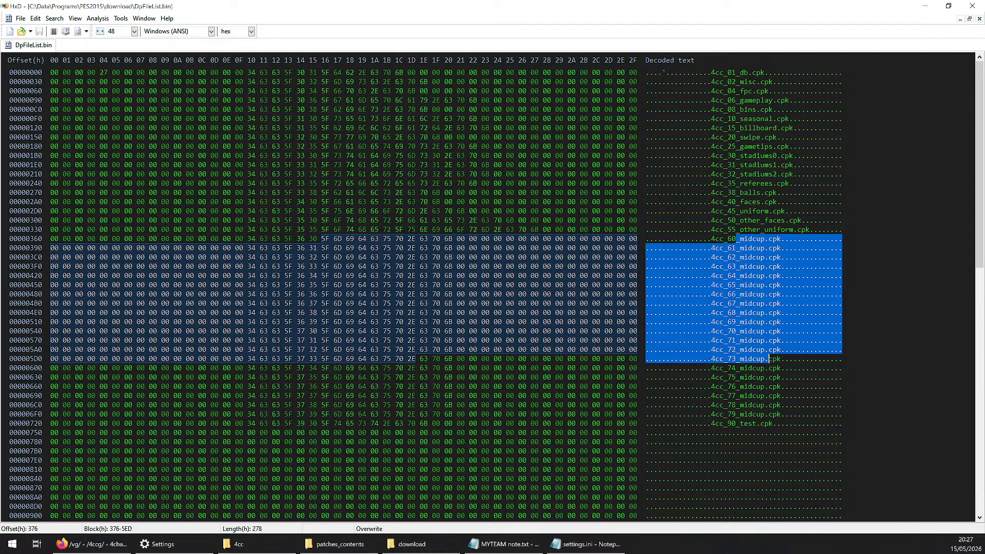
click(753, 239)
drag(740, 238, 770, 368)
click(781, 377)
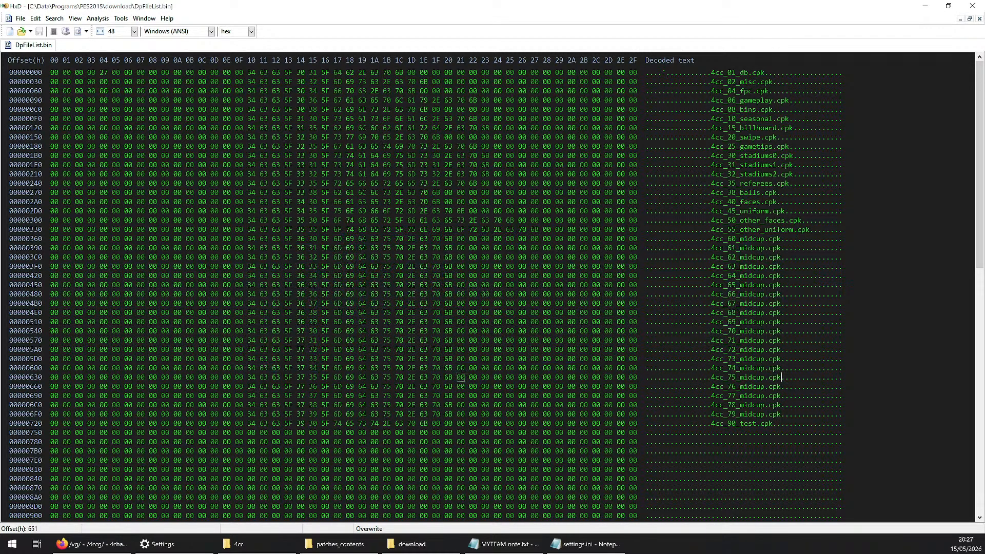
drag(723, 303, 778, 303)
click(778, 303)
click(966, 7)
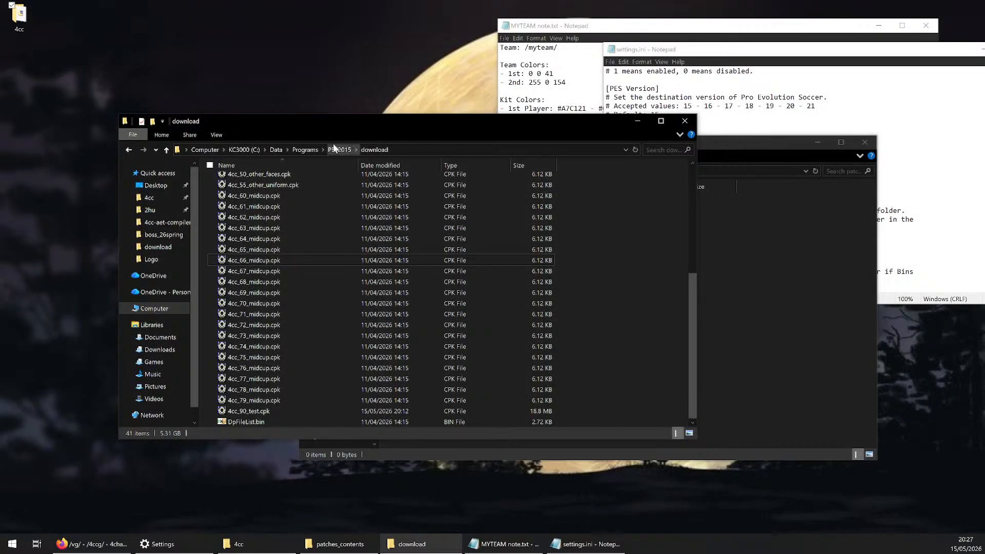
Set the download and patches_contents windows apart and go up to the 4cc-aet-compiler-red 4.2.3 folder
drag(366, 126, 729, 193)
drag(669, 147, 463, 122)
click(222, 146)
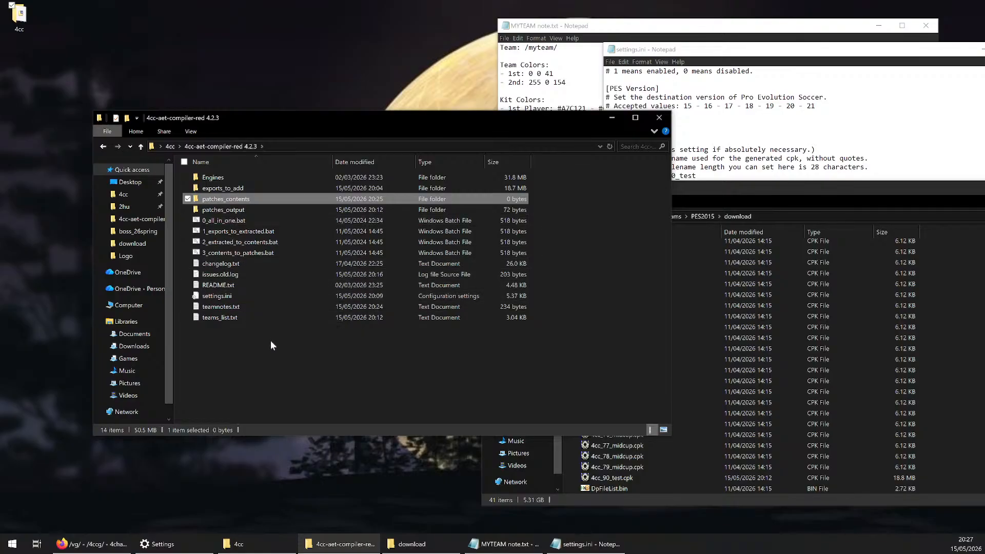
Go up from the download folder to PES2015, launch PES2015.exe and reposition the game window
click(693, 190)
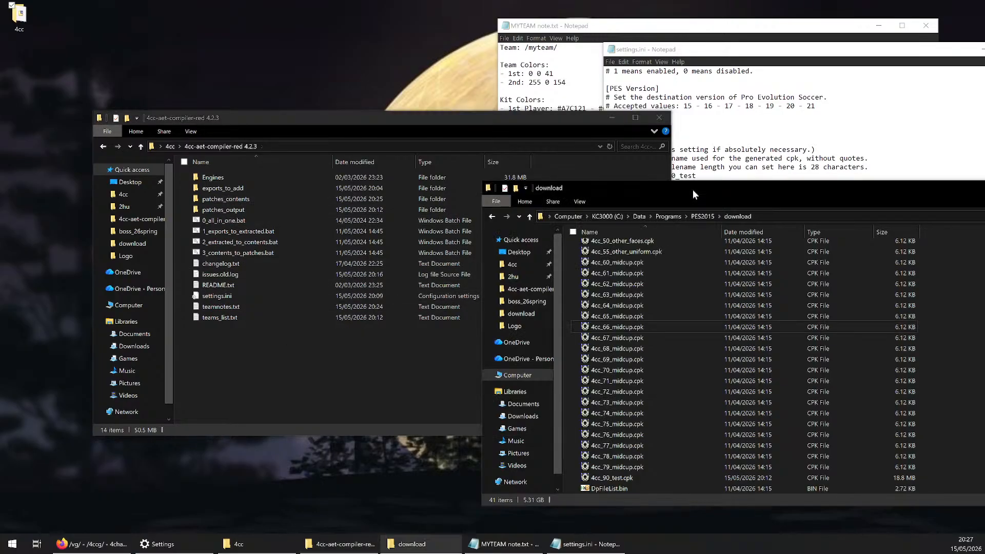
click(701, 216)
click(626, 441)
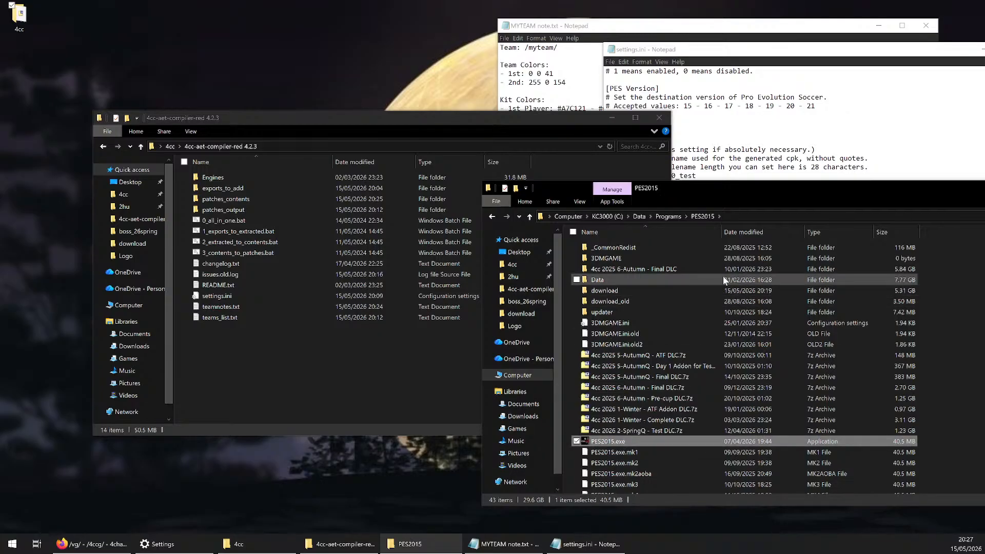
key(Return)
drag(626, 74, 620, 31)
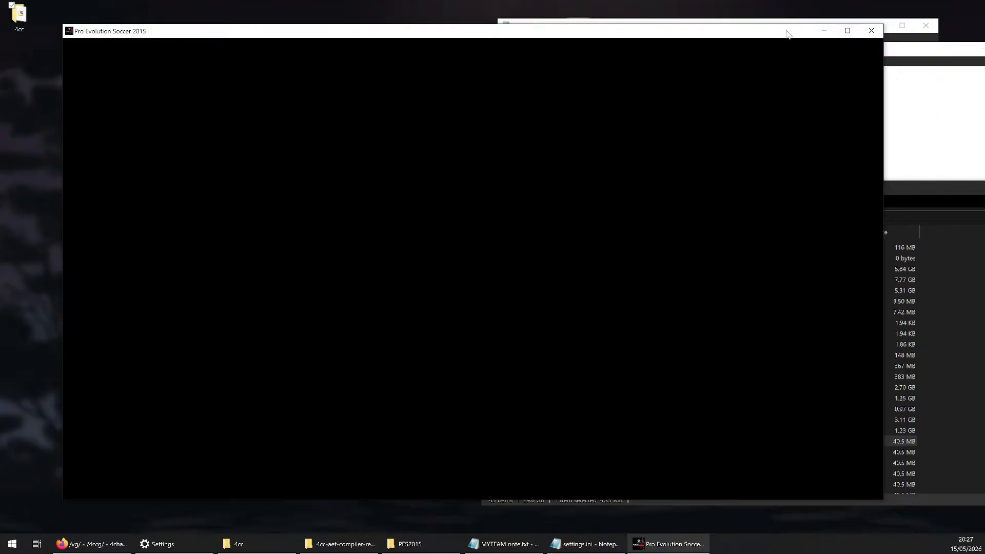
drag(787, 33, 787, 47)
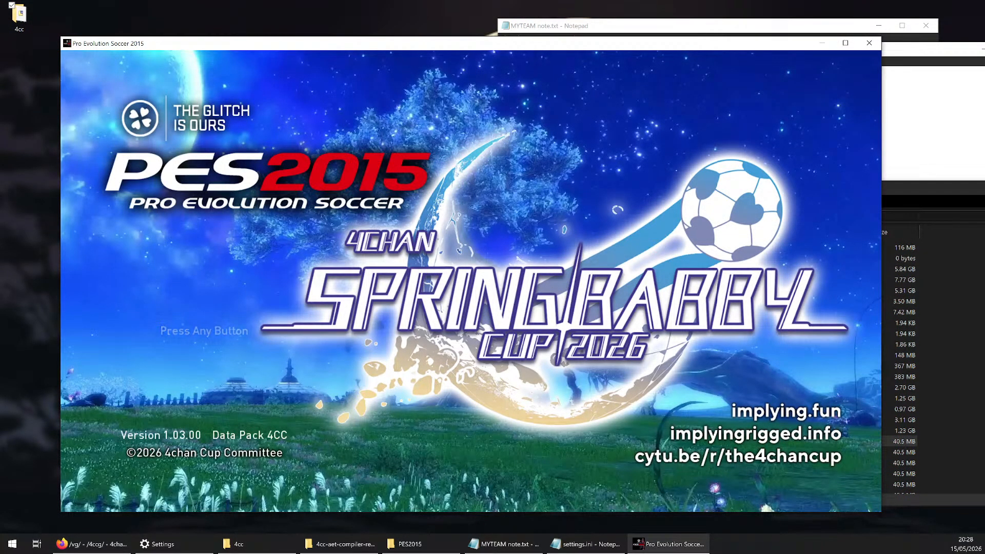
Continue past the game's title screen and open Edit from the Extras section
key(Return)
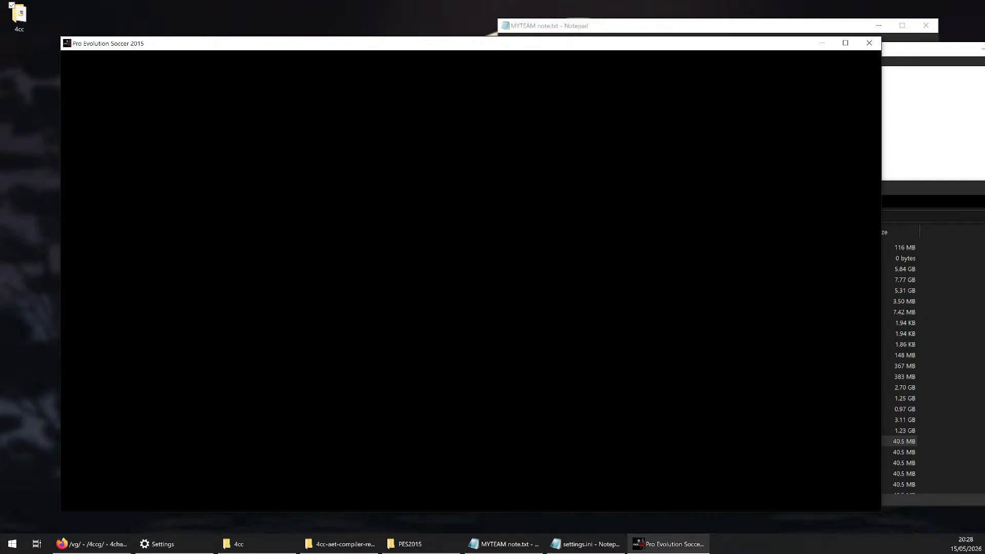
key(Left)
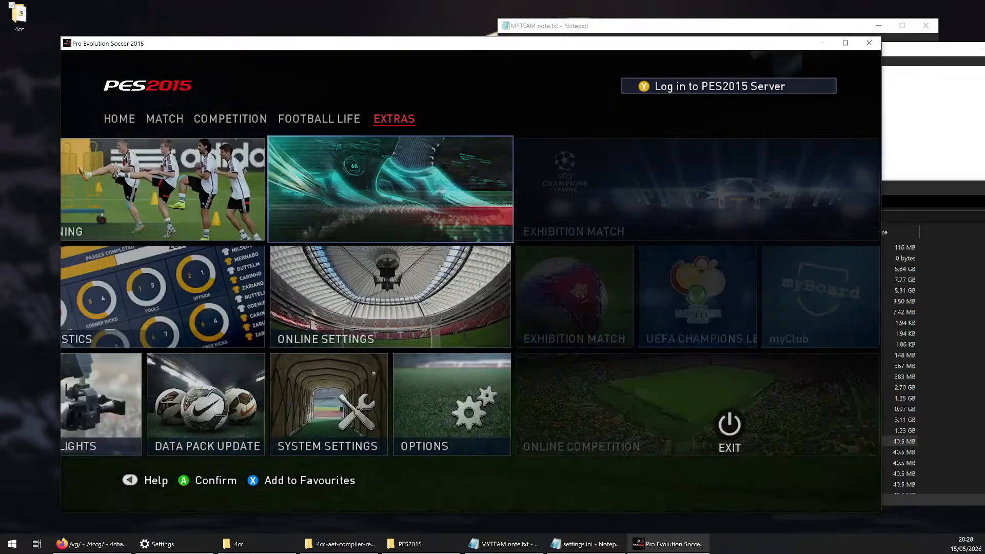
key(Return)
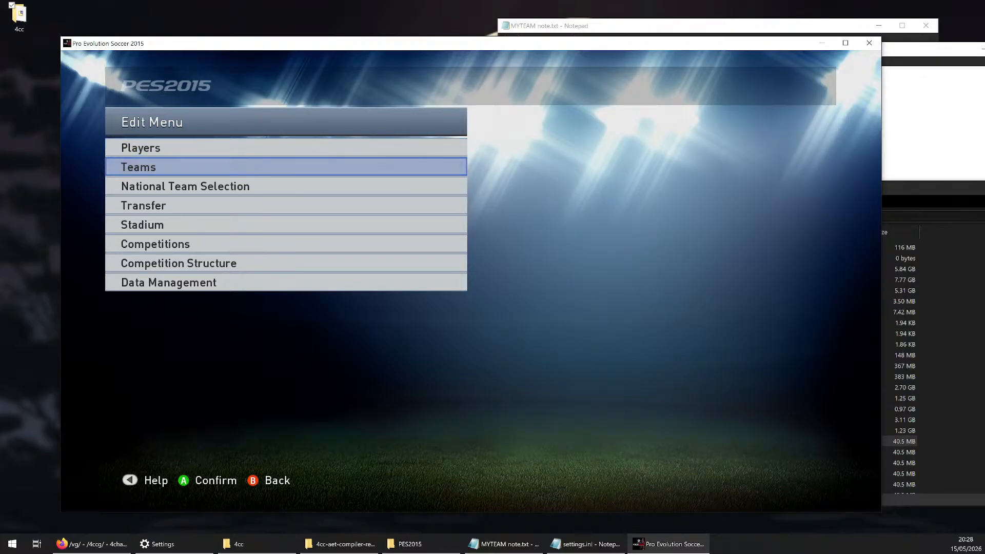
Leave the Edit Menu and look over the Home and Extras tiles, ending on Edit in Extras
key(Escape)
key(Left)
key(Return)
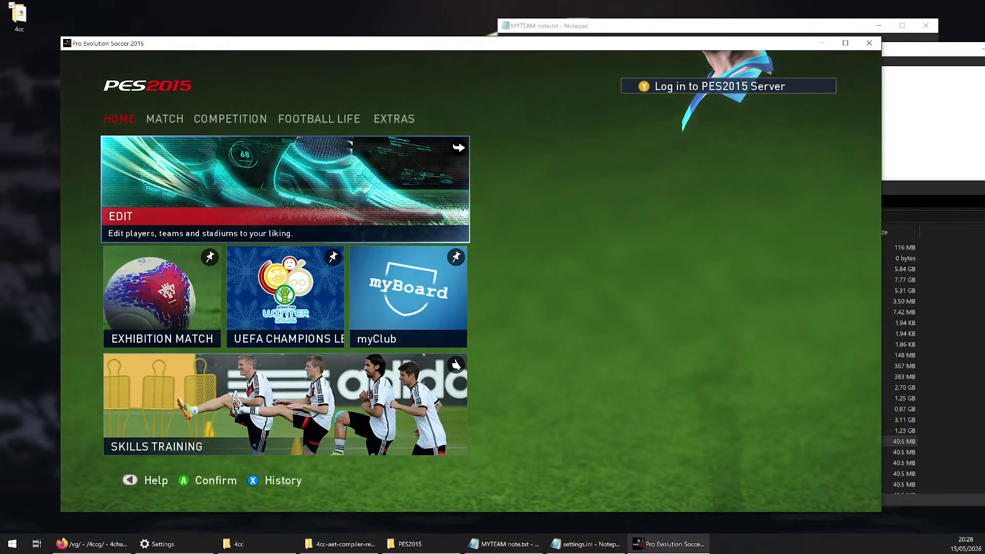
key(Left)
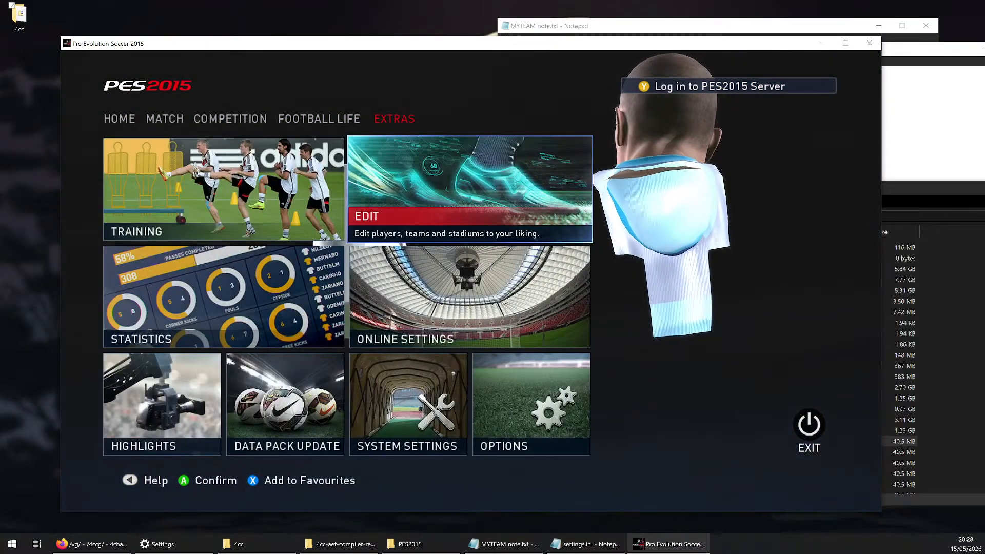
key(Left)
key(Down)
key(Down)
key(Right)
key(Right)
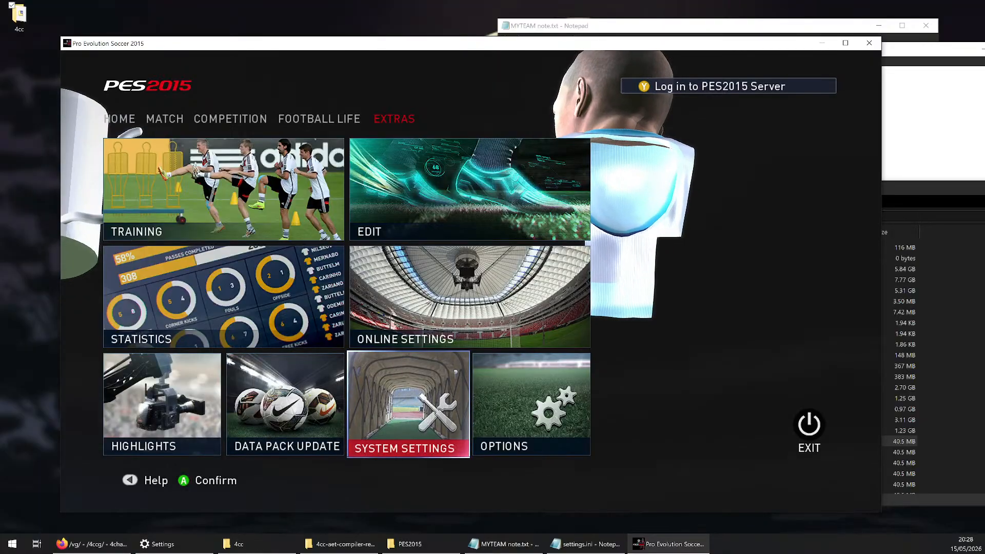
key(Up)
key(Up)
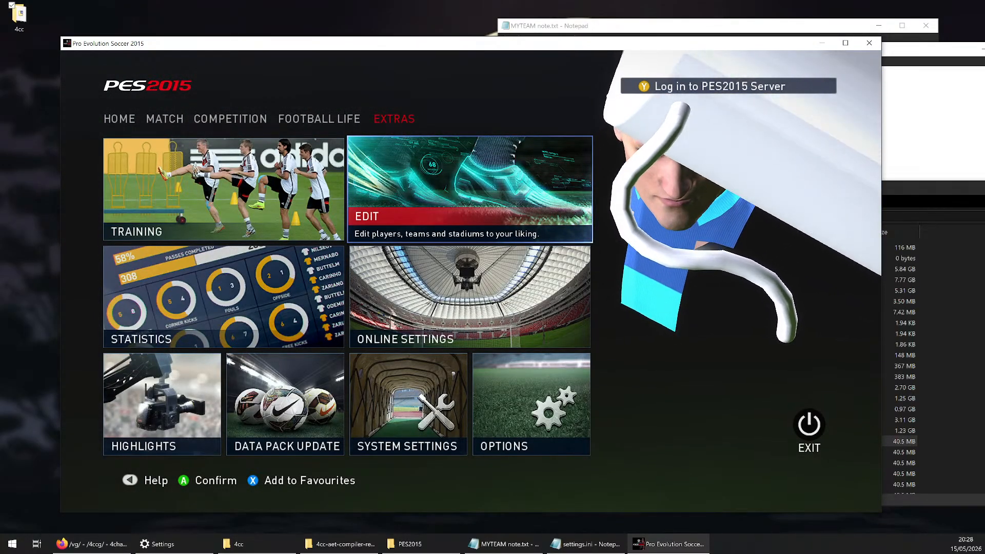
Open Edit, choose Players and enter Edit Player to reach the team selection
key(Return)
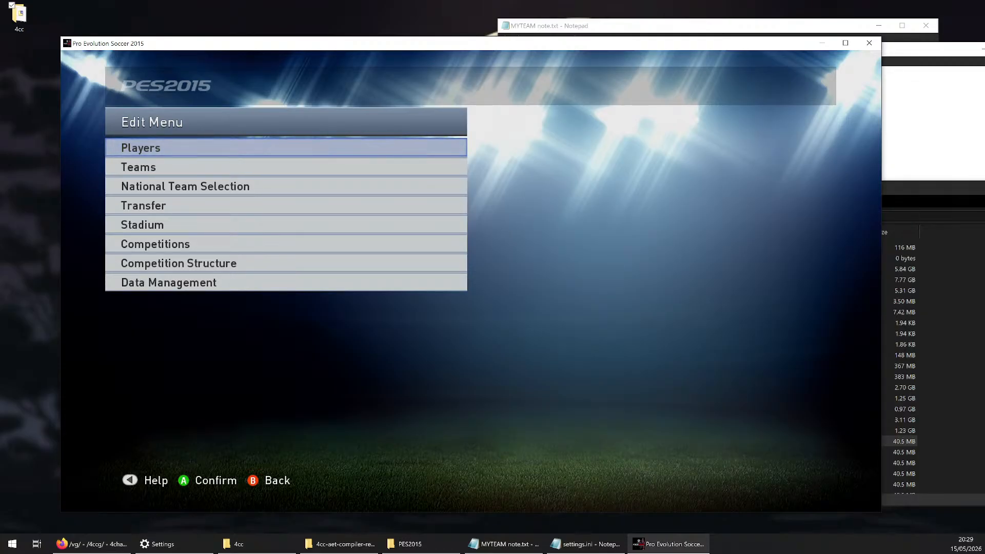
key(Return)
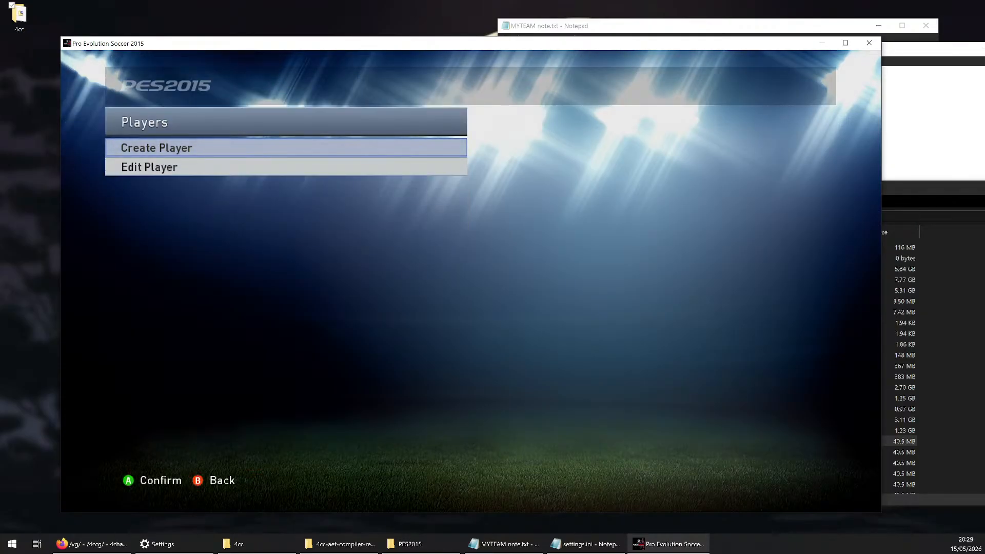
key(Down)
key(Return)
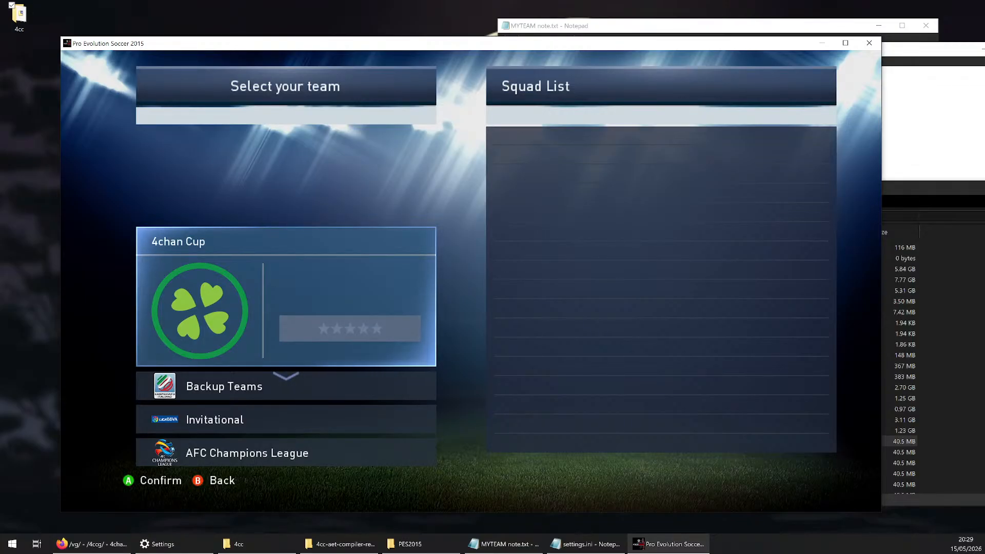
Check the 4chan Cup and Backup Teams groups, then choose Invitational and open the Invitational 1 squad
key(Down)
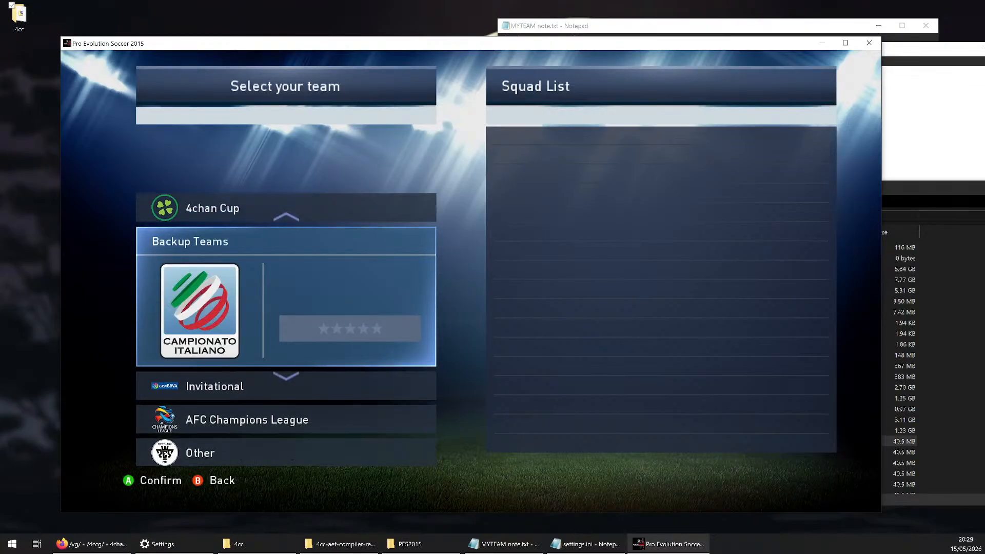
key(Up)
key(Return)
key(Escape)
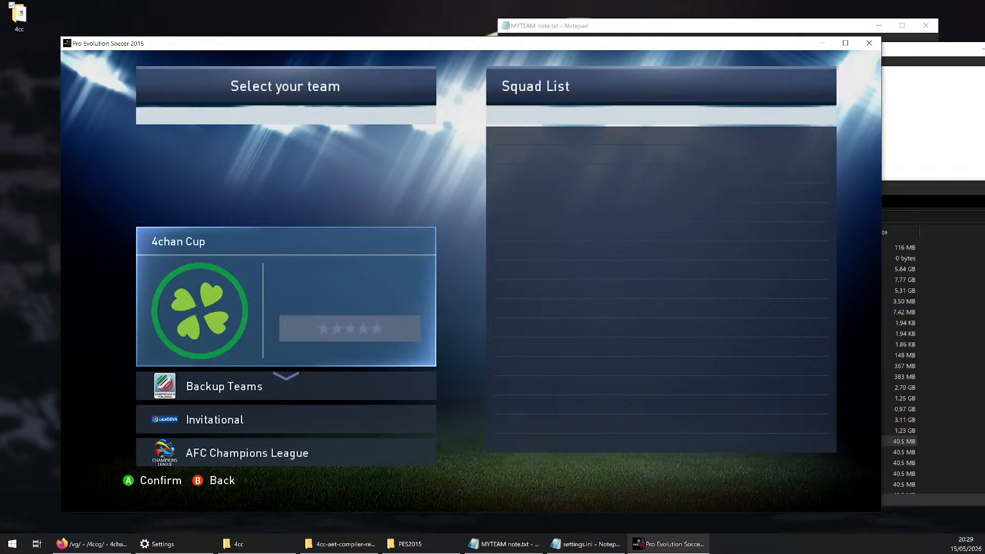
key(Down)
key(Down)
key(Return)
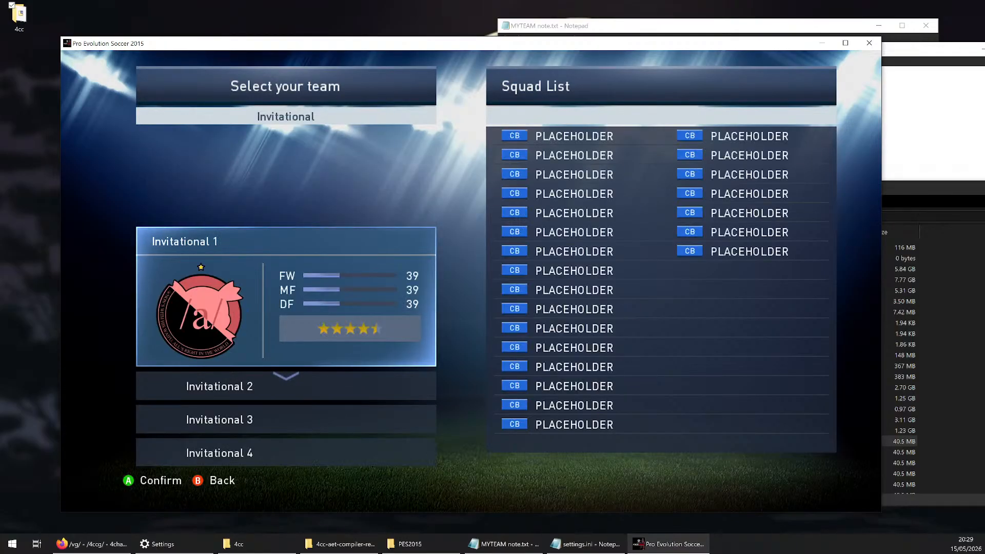
key(Return)
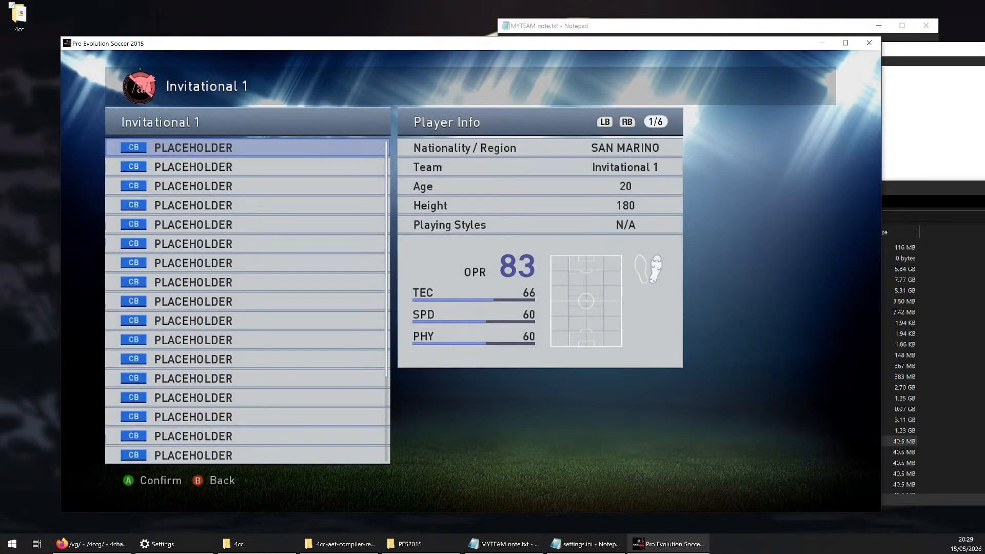
Preview the first three placeholder players of Invitational 1 and return to the first one to check its face model
key(Down)
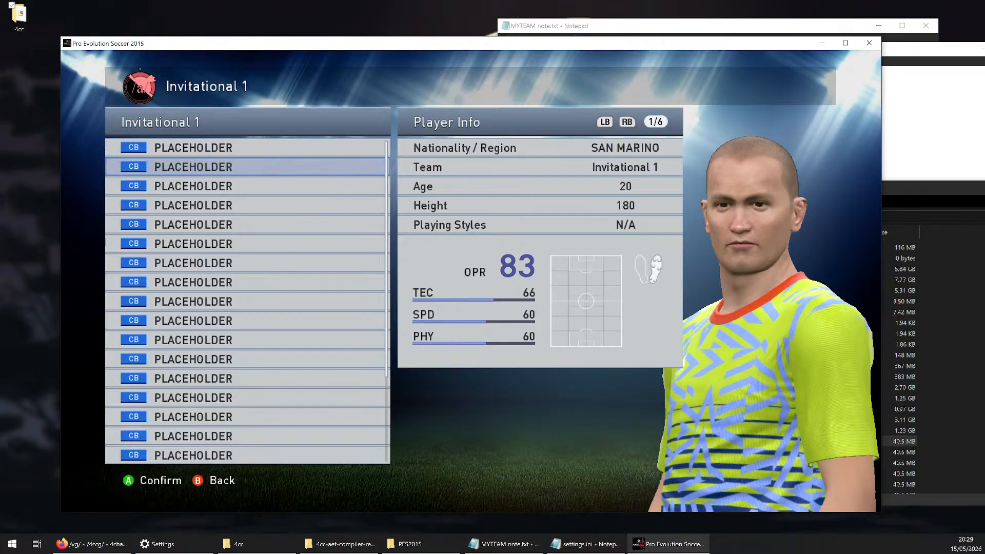
key(Down)
key(Up)
key(Up)
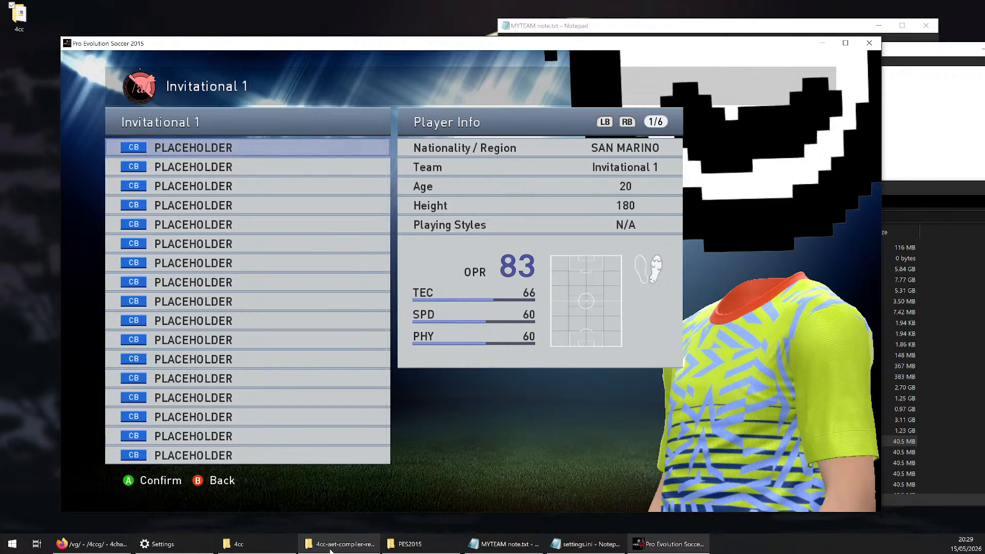
Switch to the compiler folder and open exports_to_add, MYTEAM 2026 Summer Aesthetics Export and its Faces folder for comparison with the game
mouse_move(331, 549)
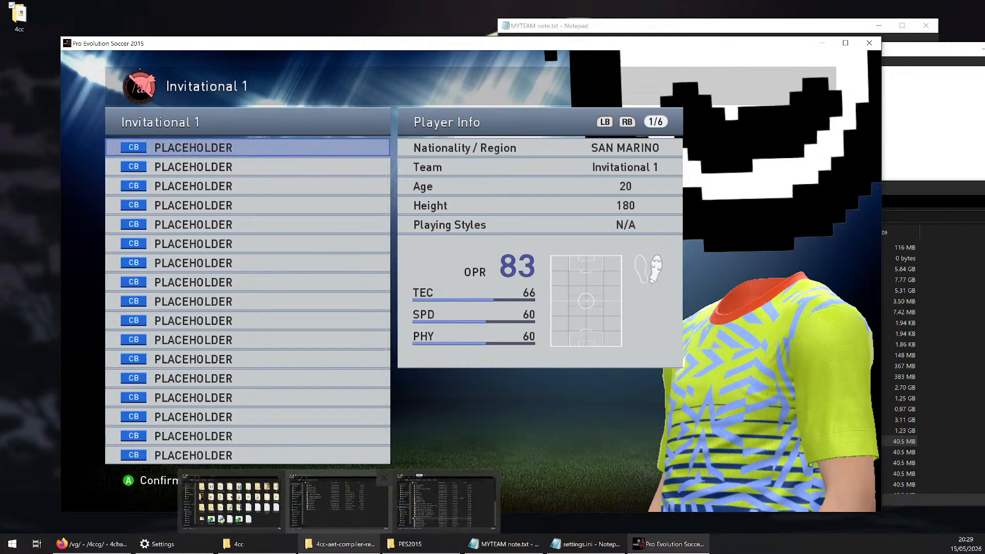
click(338, 504)
double_click(232, 186)
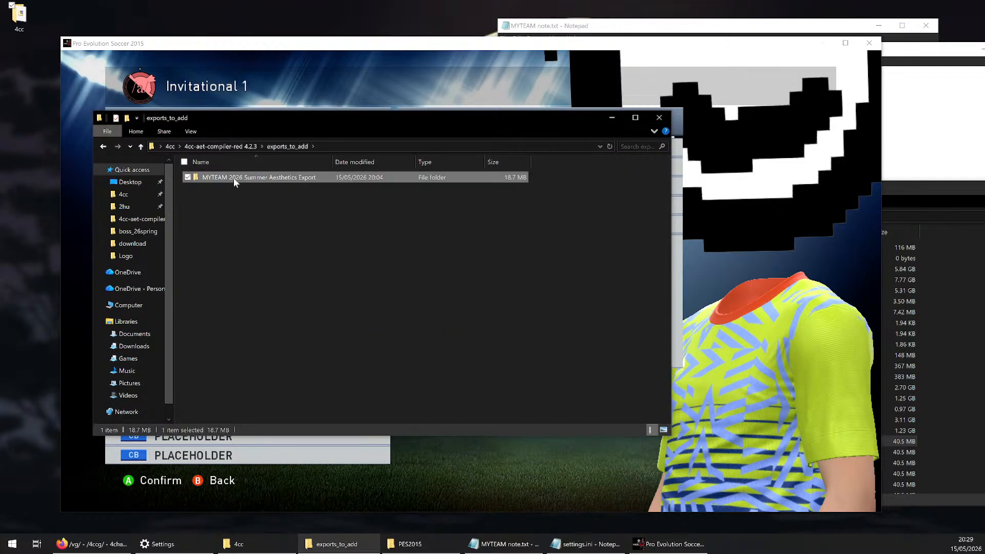
double_click(234, 179)
double_click(232, 179)
click(362, 147)
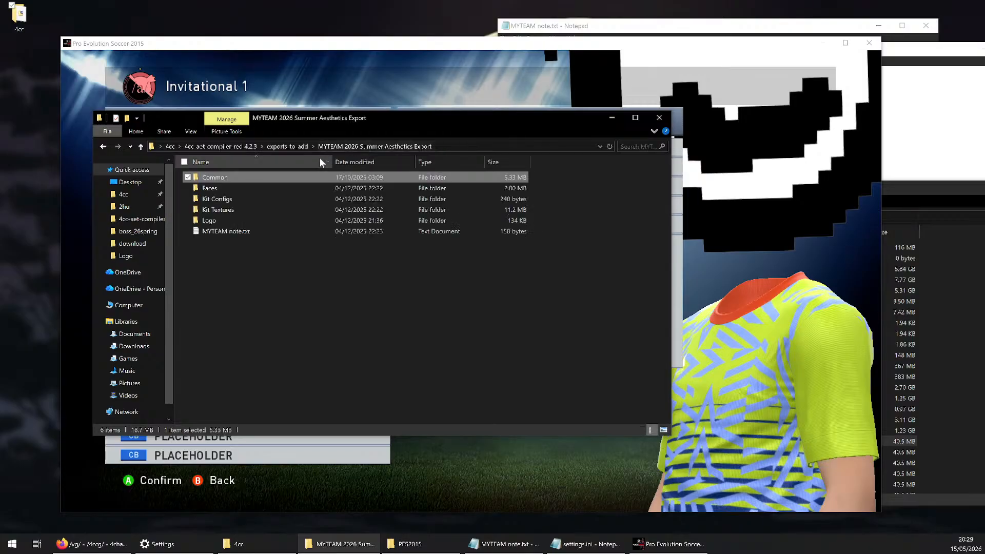
double_click(241, 187)
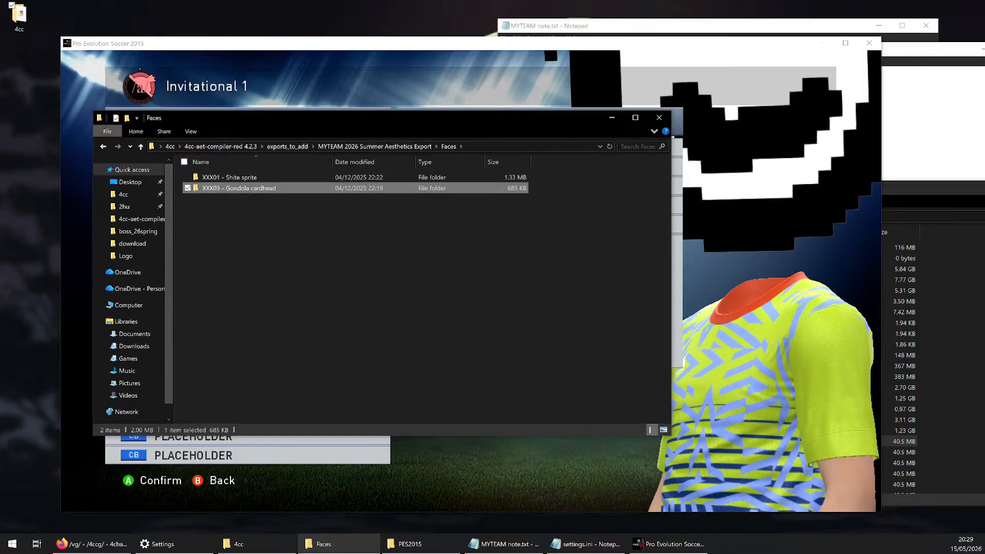
Return to the game and preview the first four Invitational 1 placeholders, going back to the second one to compare the face models
key(alt+Tab)
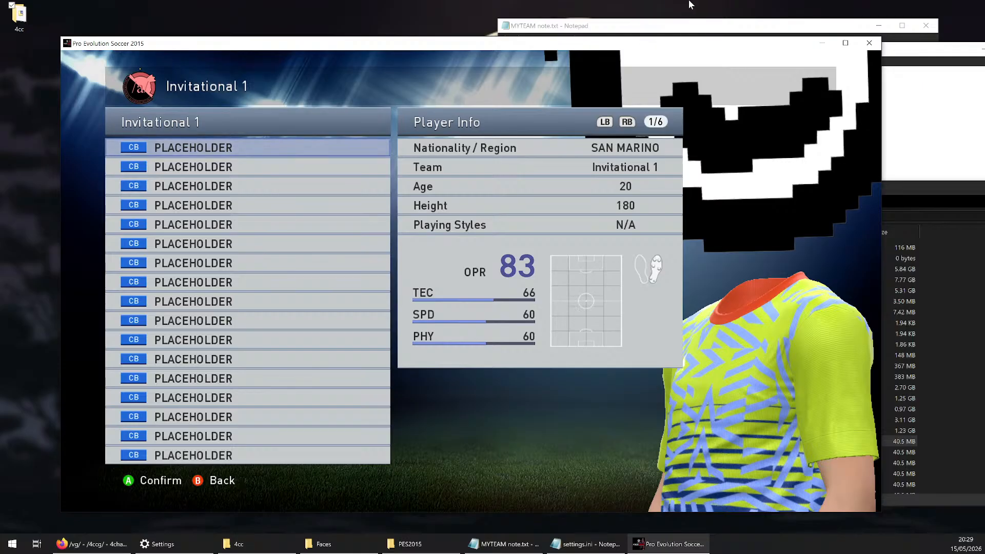
mouse_move(676, 39)
mouse_down()
mouse_move(677, 23)
mouse_move(675, 34)
mouse_up()
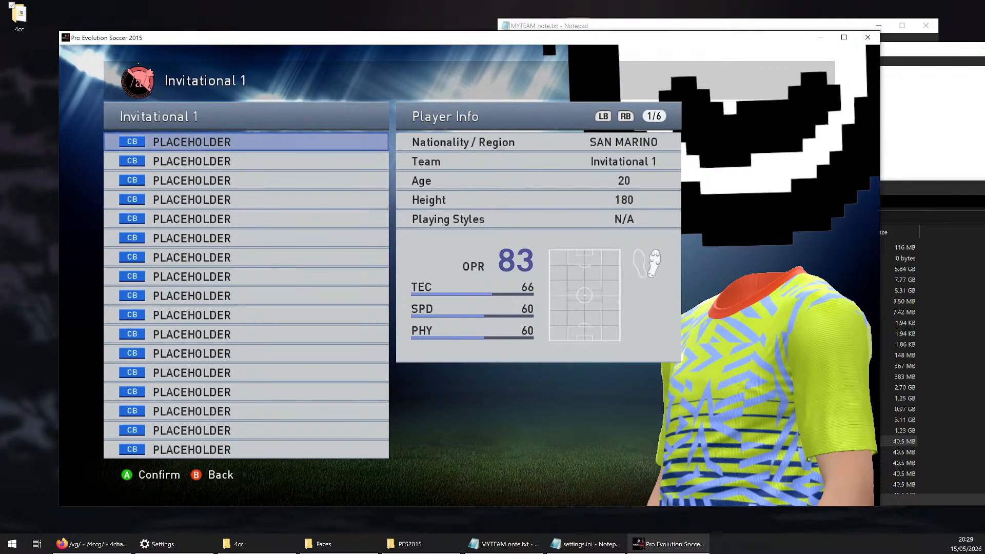
key(Down)
key(Down)
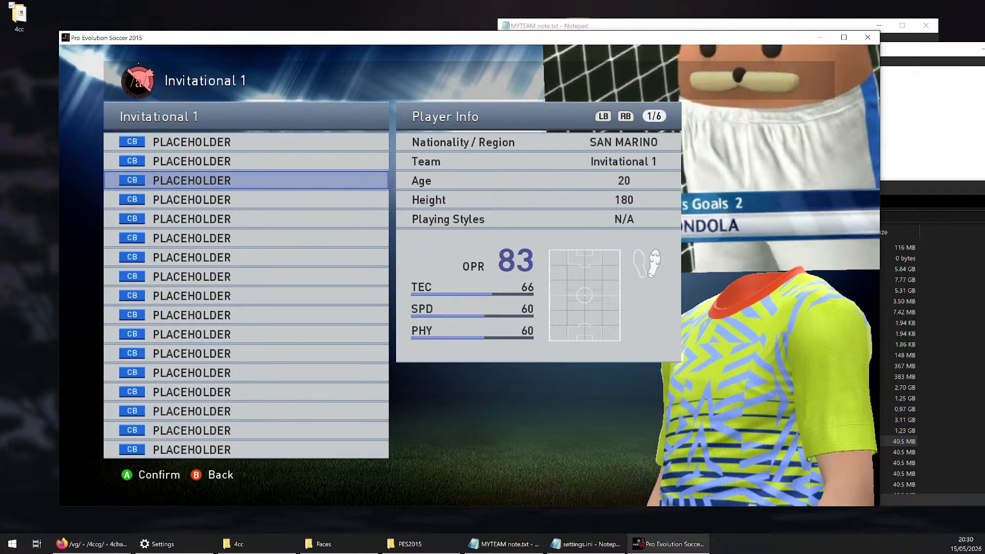
key(Up)
key(Up)
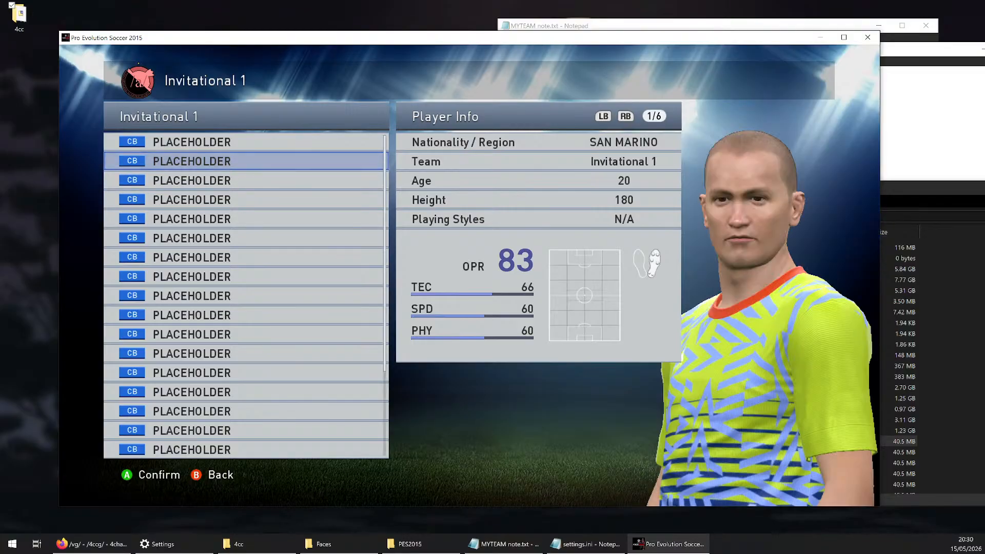
key(Down)
key(Down)
key(Down)
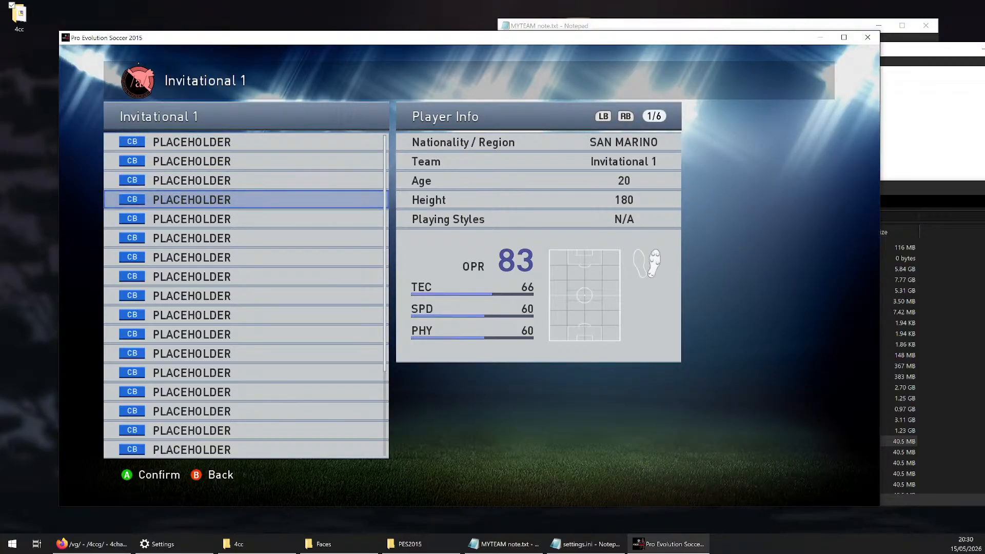
key(Up)
key(Up)
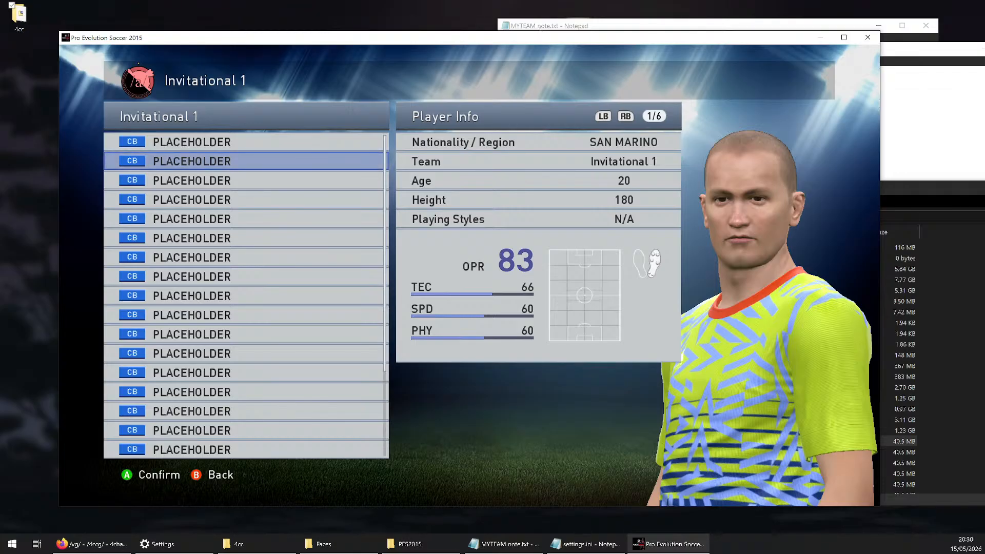
Check the Common folder of MYTEAM 2026 Summer Aesthetics Export with boot.dds and outline.dds, then return to the game
click(354, 545)
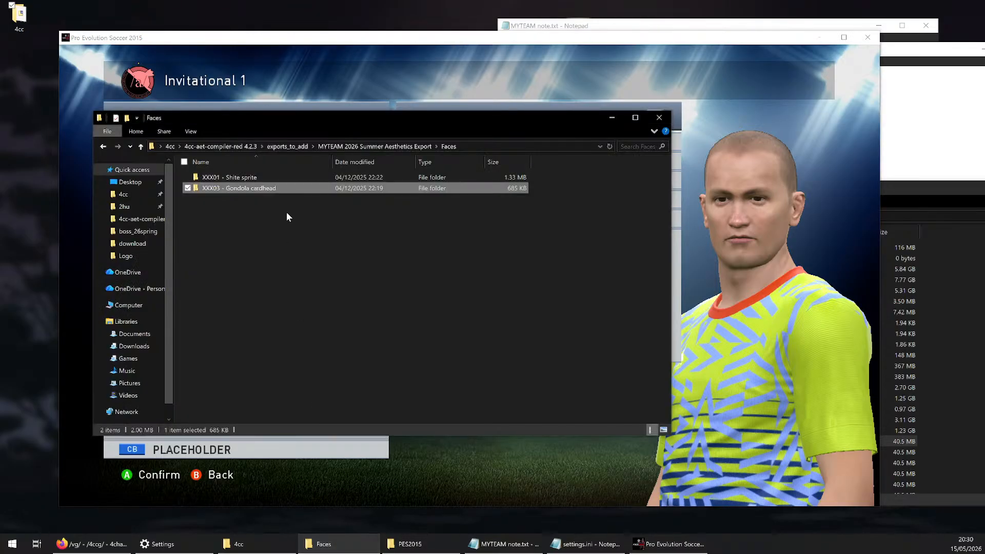
click(360, 146)
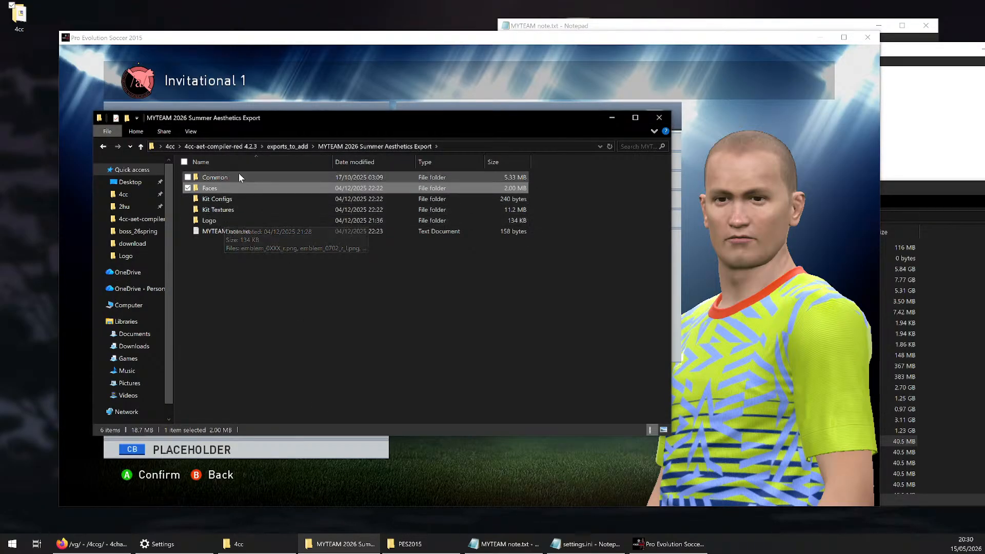
double_click(215, 177)
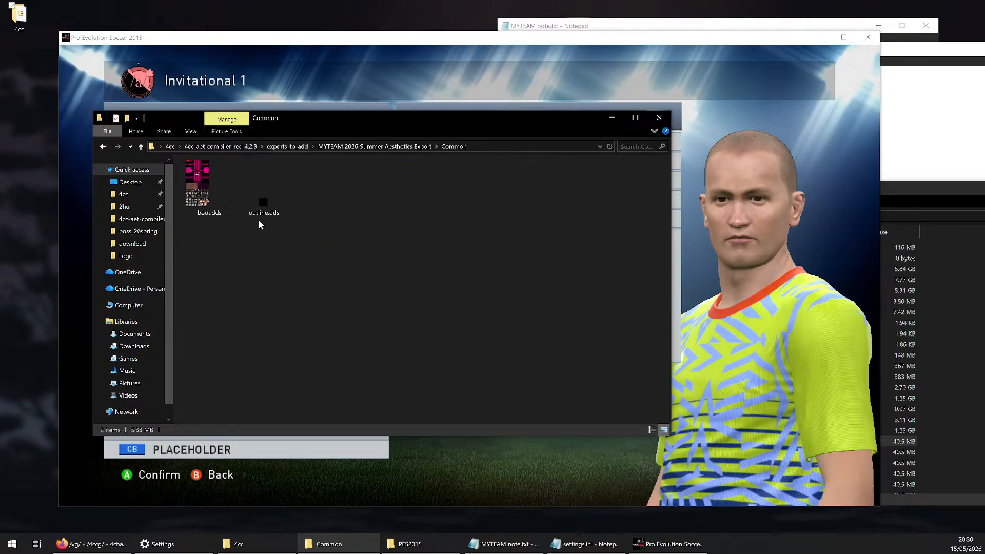
drag(226, 244, 268, 202)
click(319, 238)
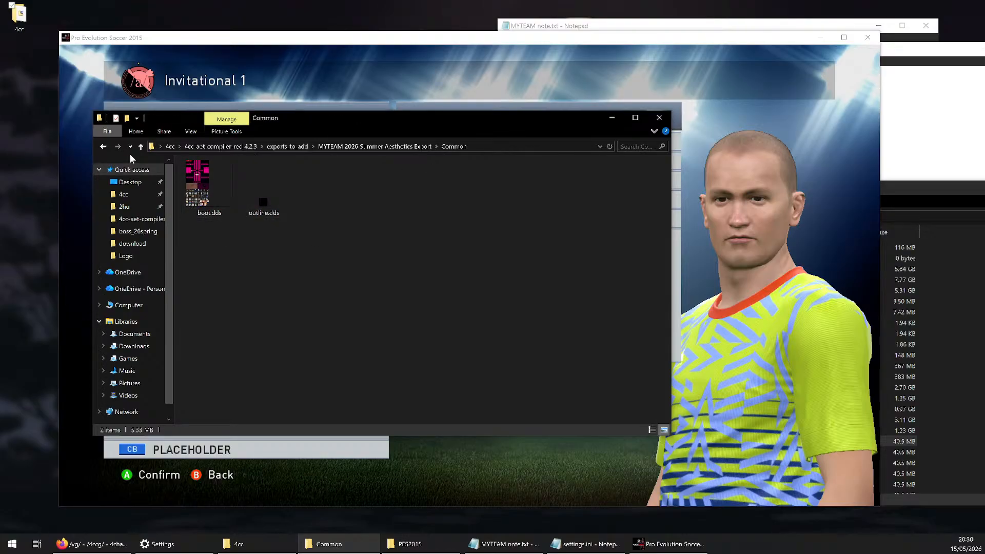
click(103, 148)
click(356, 269)
click(390, 82)
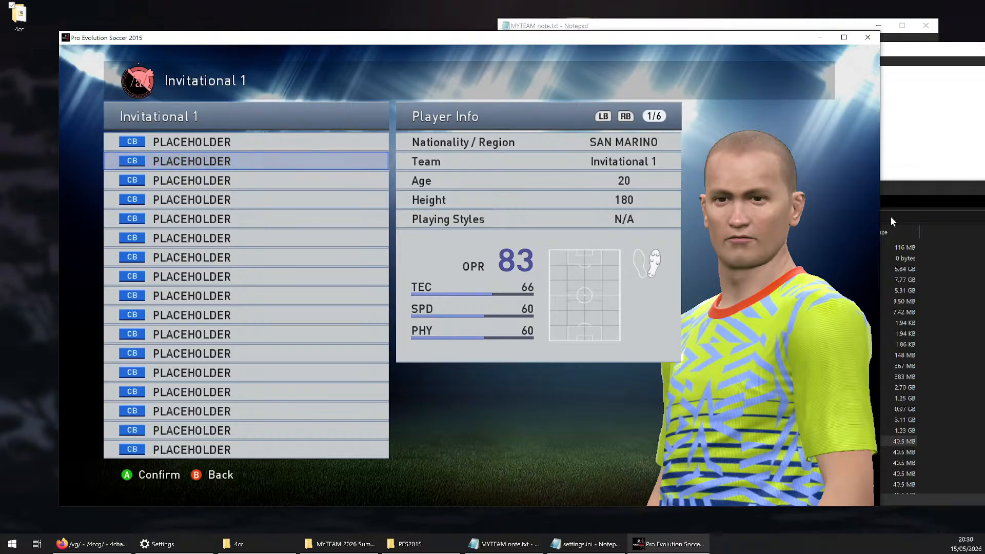
Review the PES2015 game folder, then go up to the 4cc-aet-compiler-red 4.2.3 folder and point out 0_all_in_one.bat and teams_list.txt
click(891, 216)
double_click(649, 288)
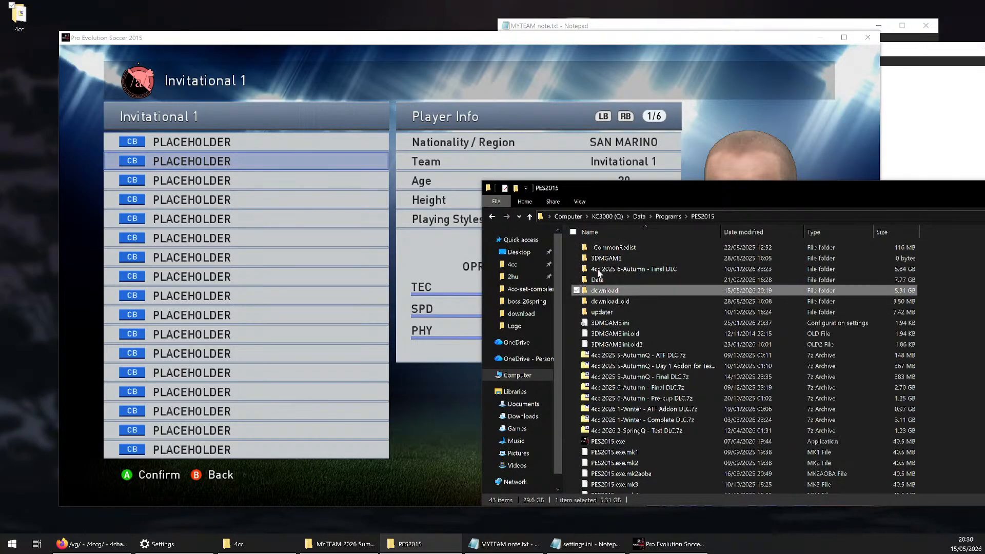
click(700, 217)
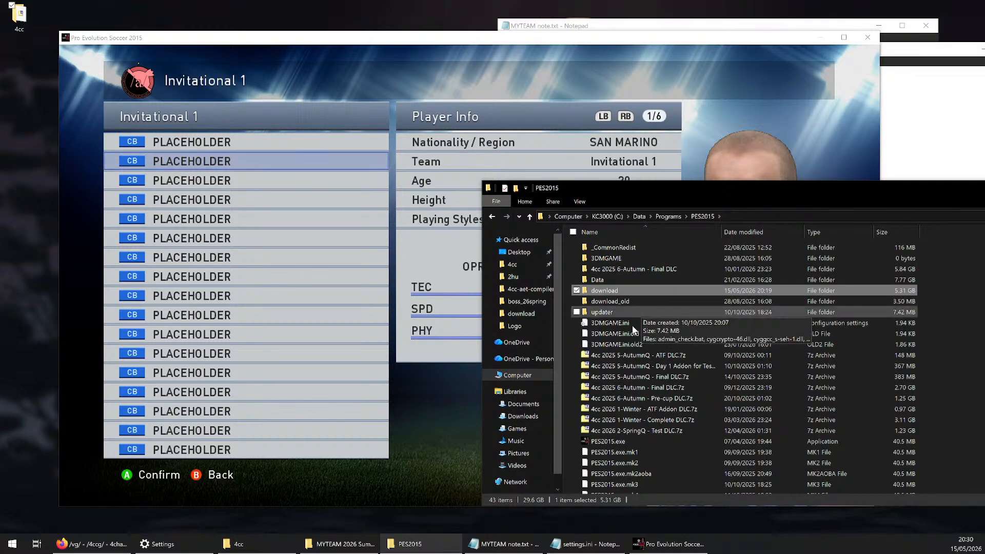
click(341, 543)
click(285, 147)
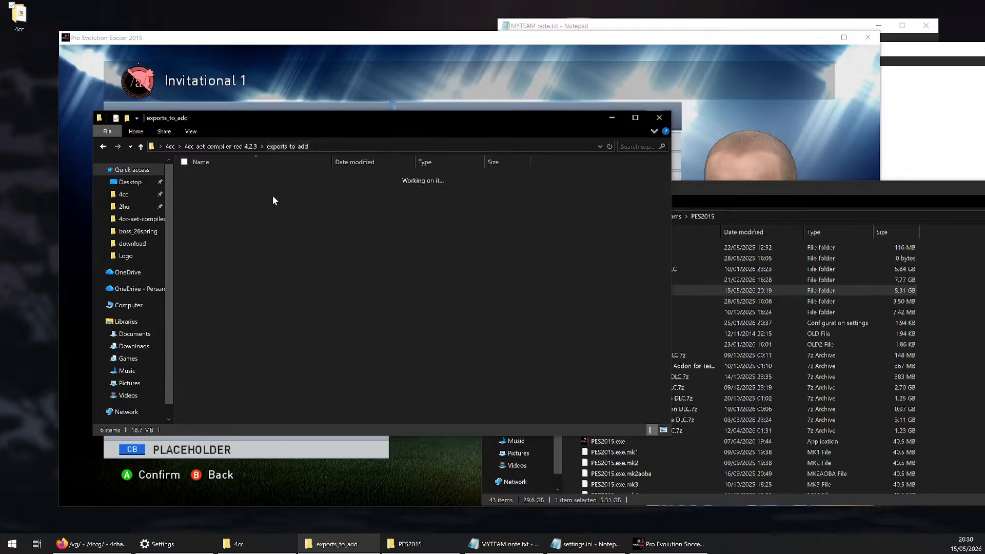
click(247, 147)
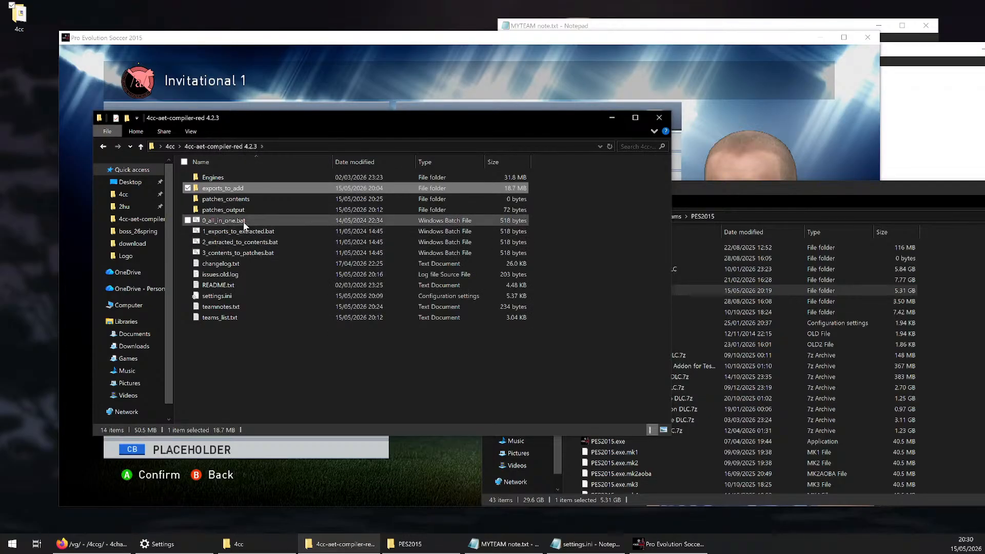
click(219, 221)
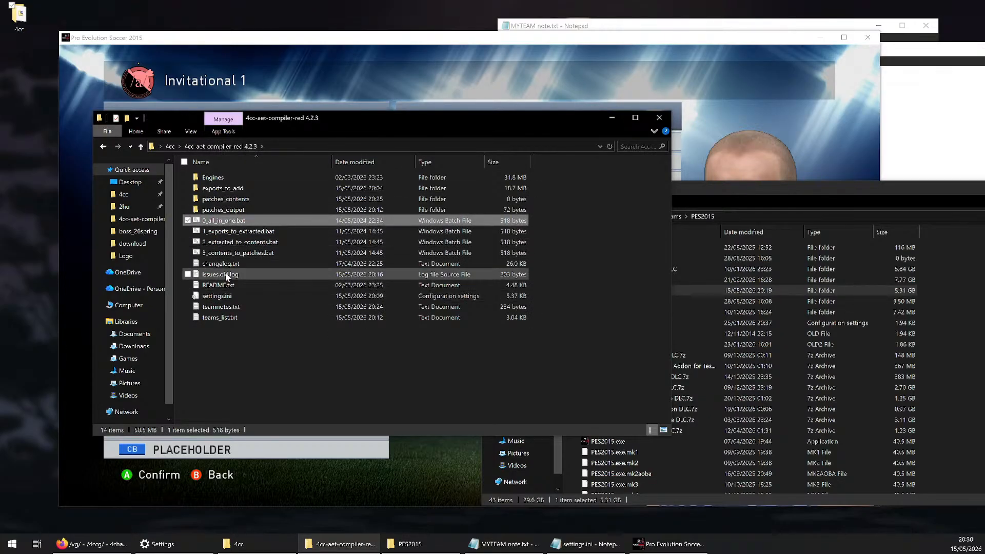
click(230, 318)
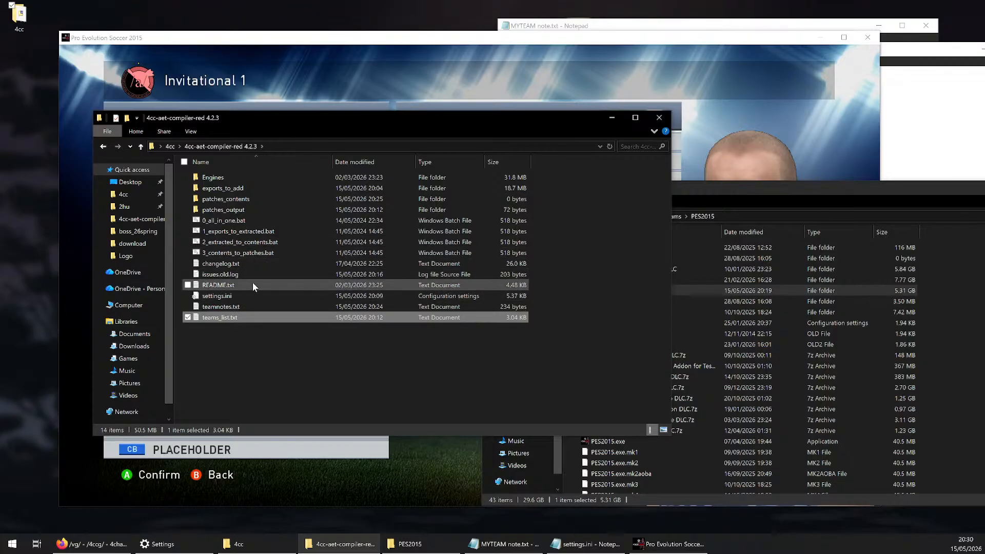
Try to launch PES2015.exe from the PES2015 folder while the game is open, and dismiss the error
click(656, 237)
click(716, 228)
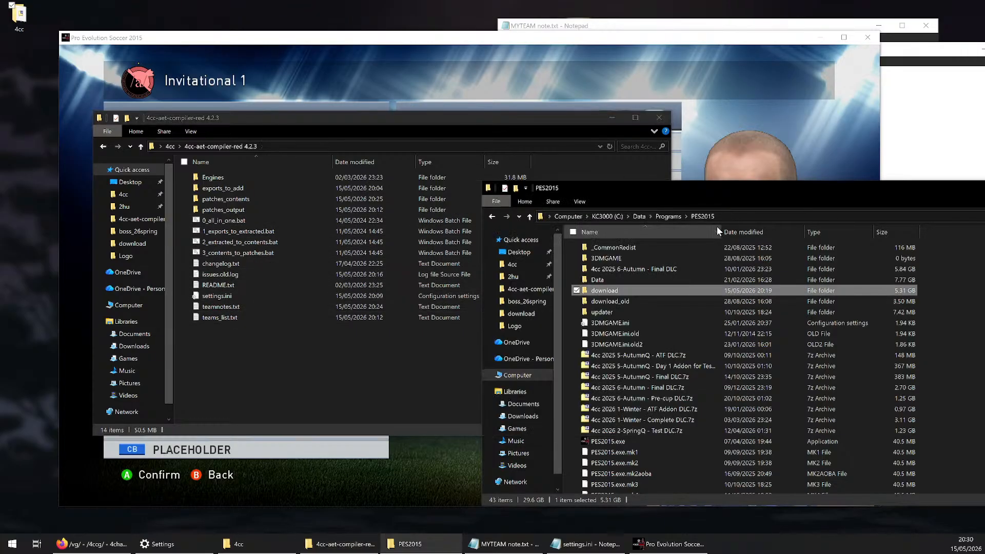
click(620, 442)
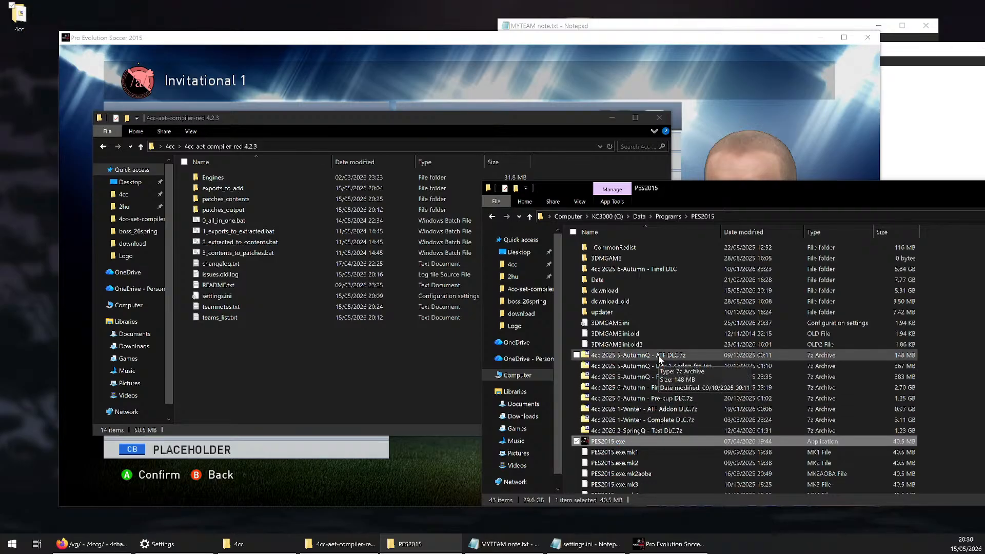
key(alt+Tab)
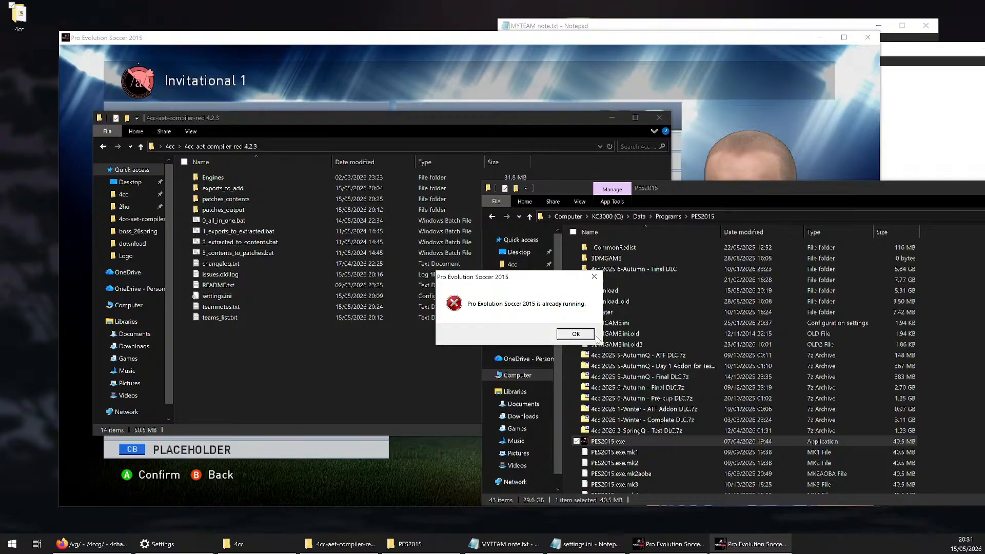
click(576, 334)
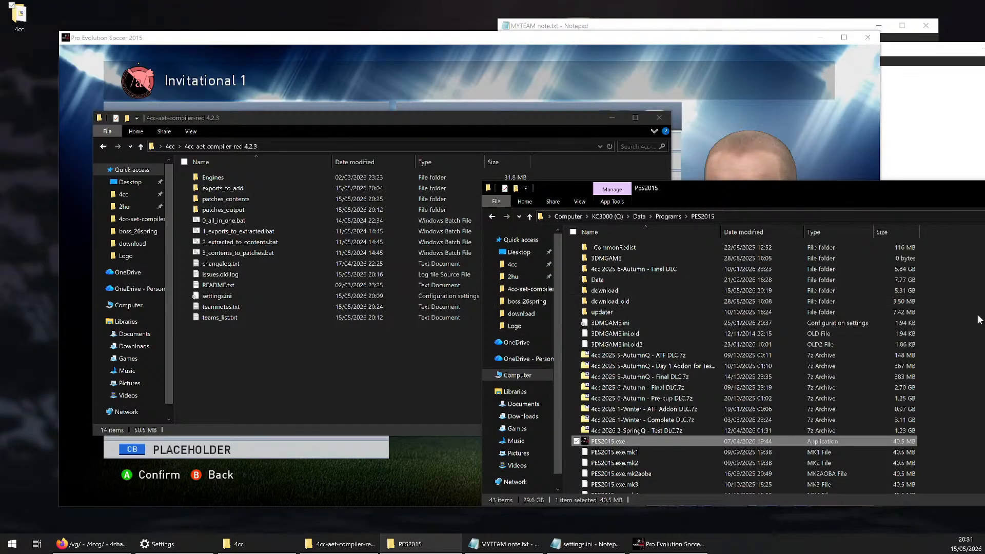
drag(855, 189, 843, 182)
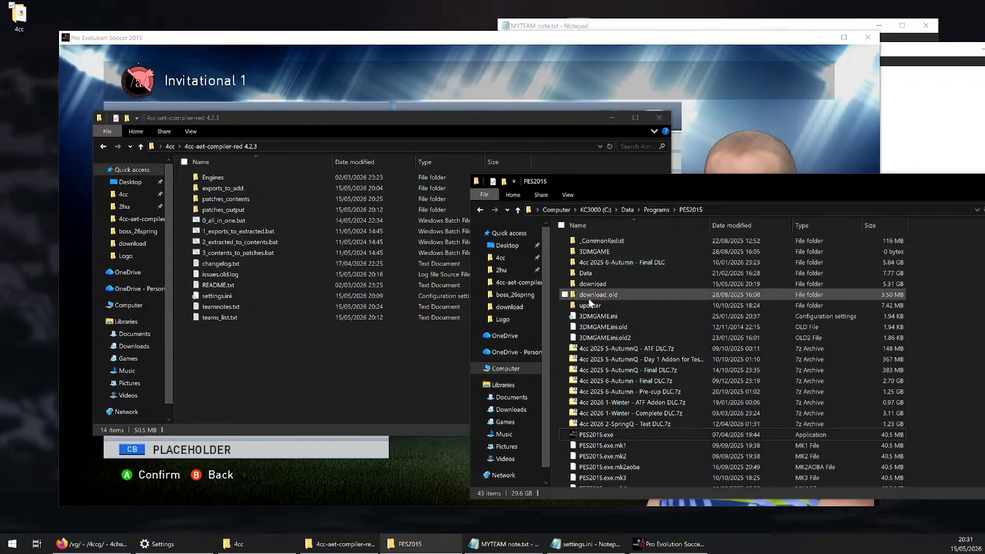
Go up from the compiler to its parent 4cc folder and open the Data\4cc folder in the second file window
click(339, 355)
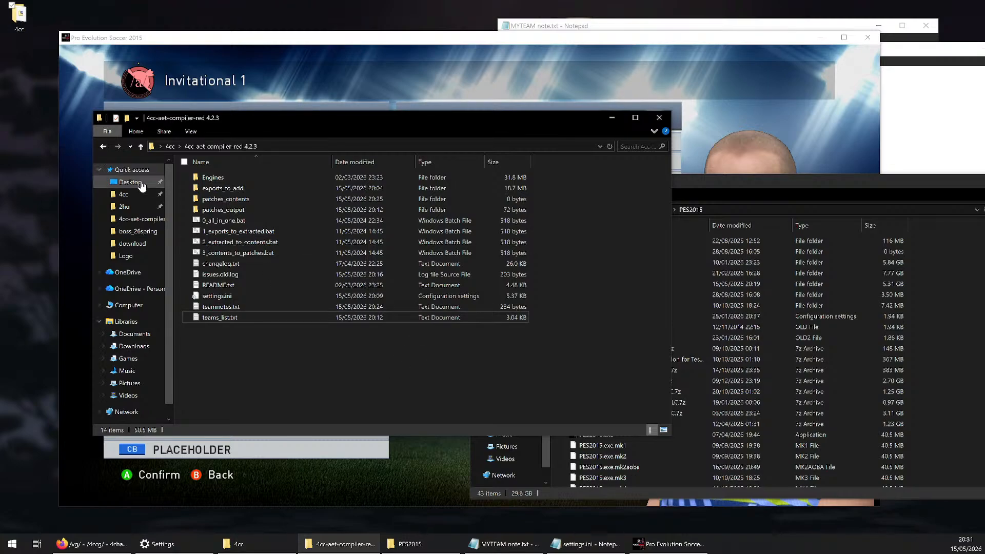
click(170, 146)
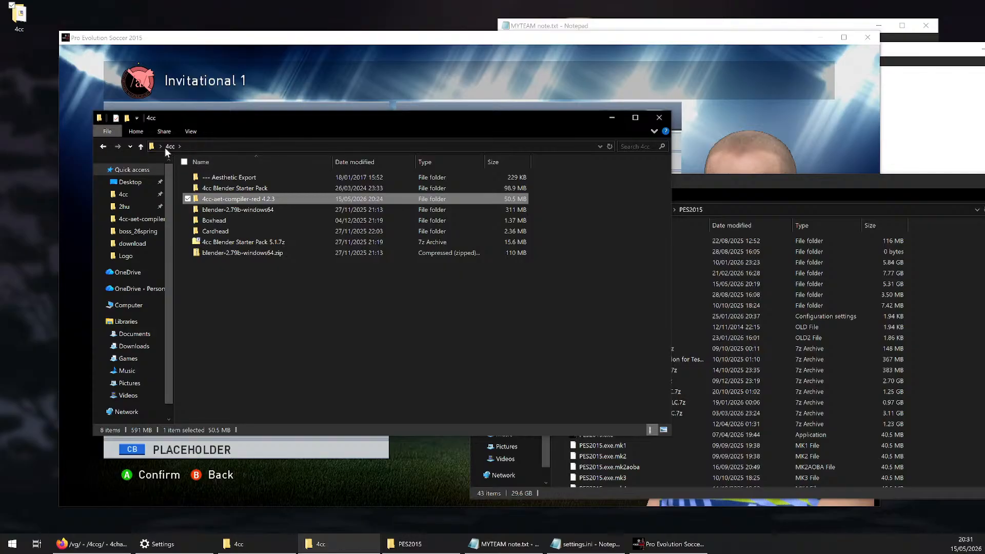
drag(751, 180, 648, 149)
click(403, 230)
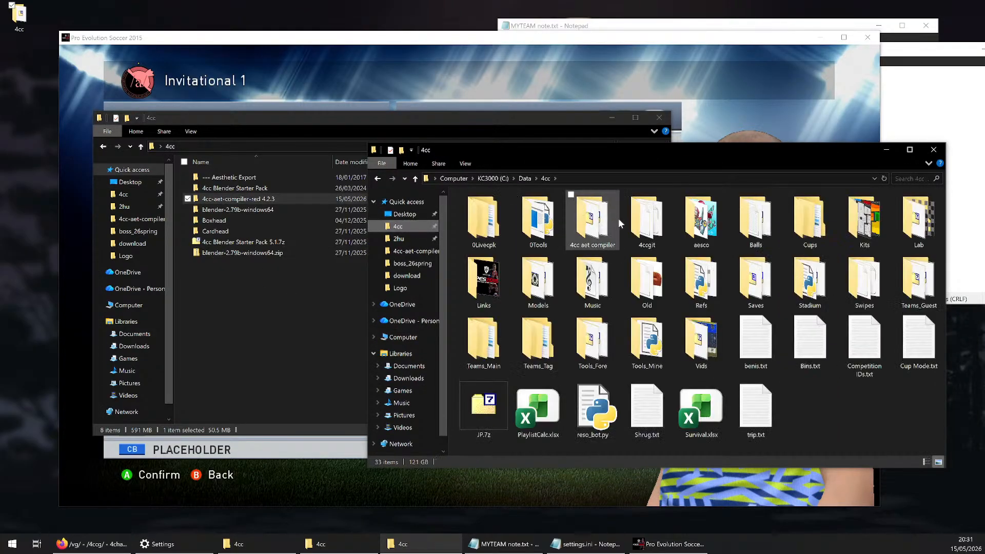
Open Teams_Guest and its ck folder, examine the face files in 71023 - Gordon Ramsey, and return to ck
double_click(928, 297)
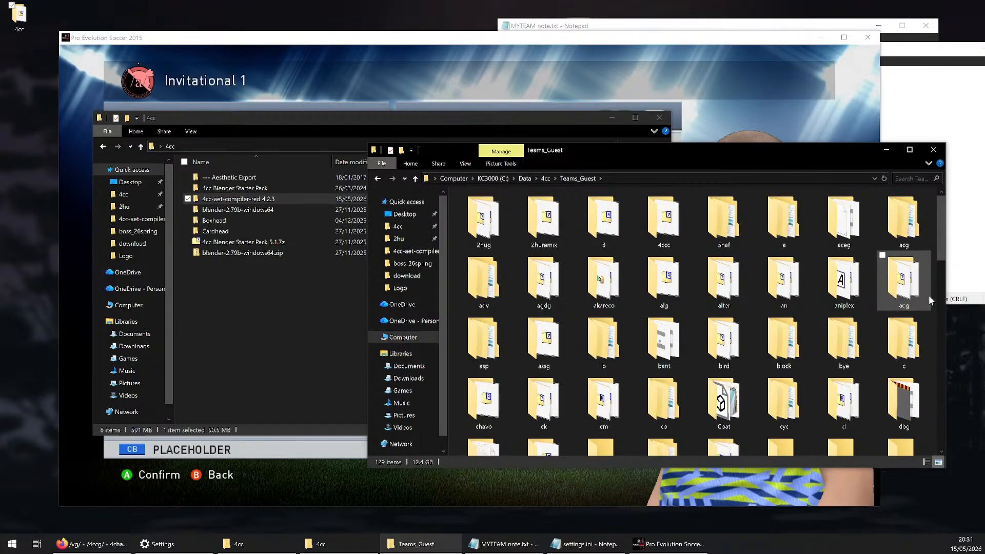
scroll(929, 296, down, 3)
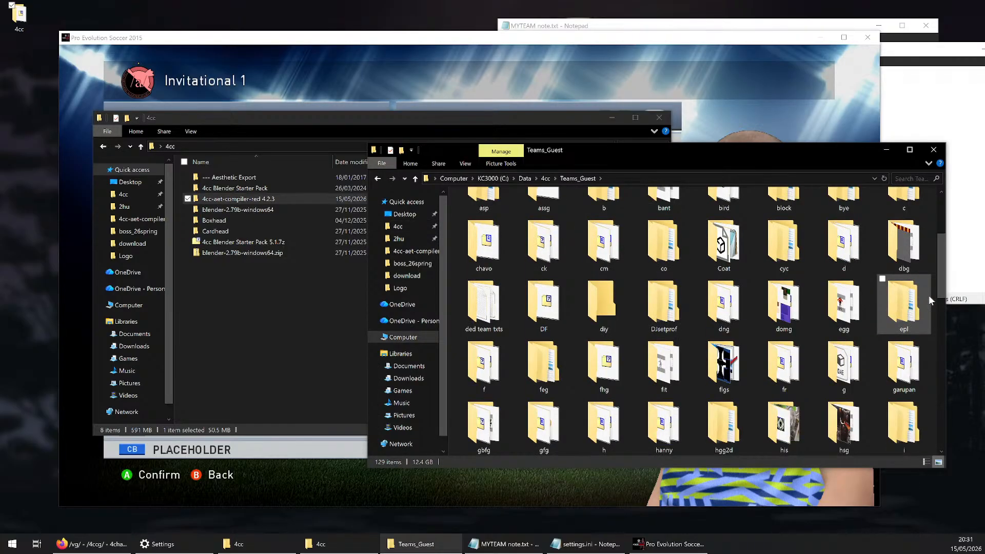
double_click(544, 249)
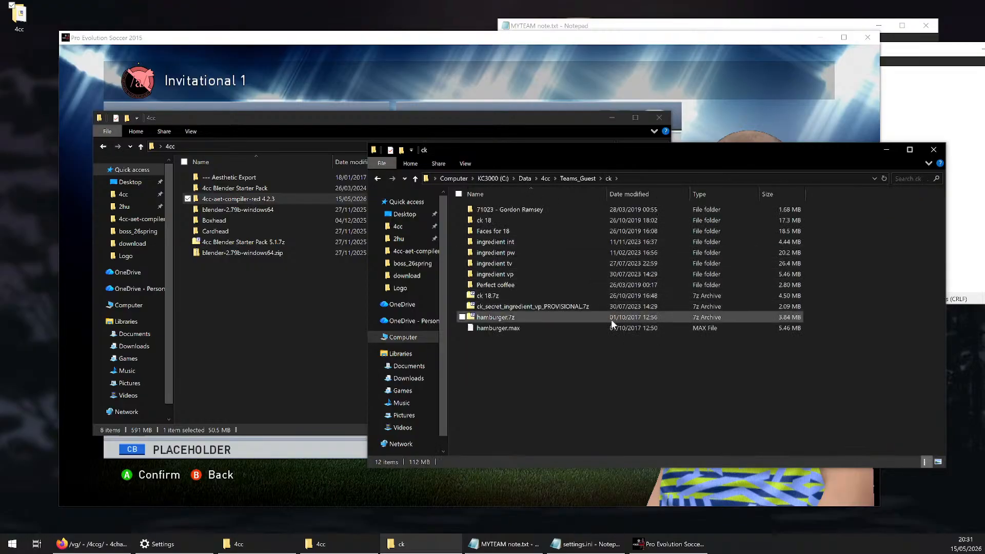
double_click(491, 210)
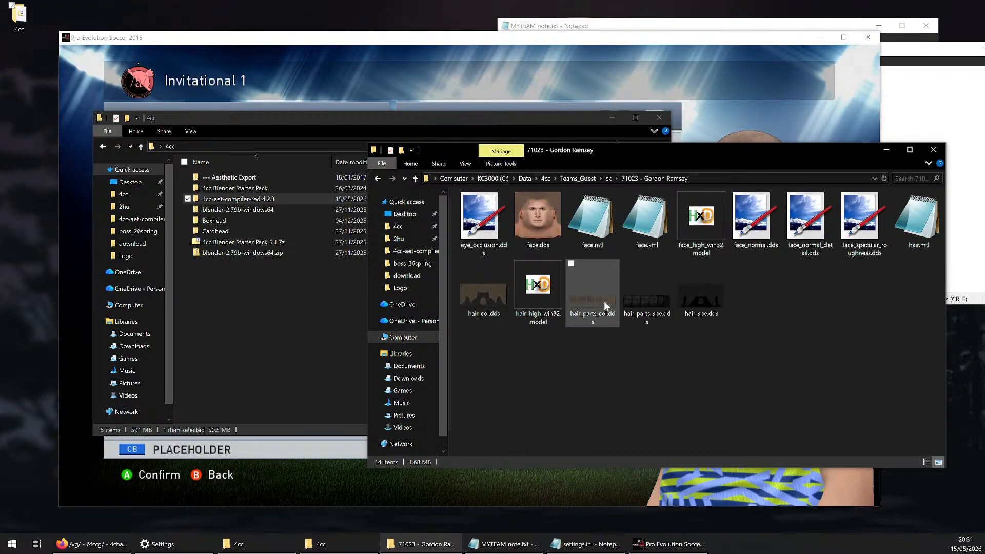
click(608, 178)
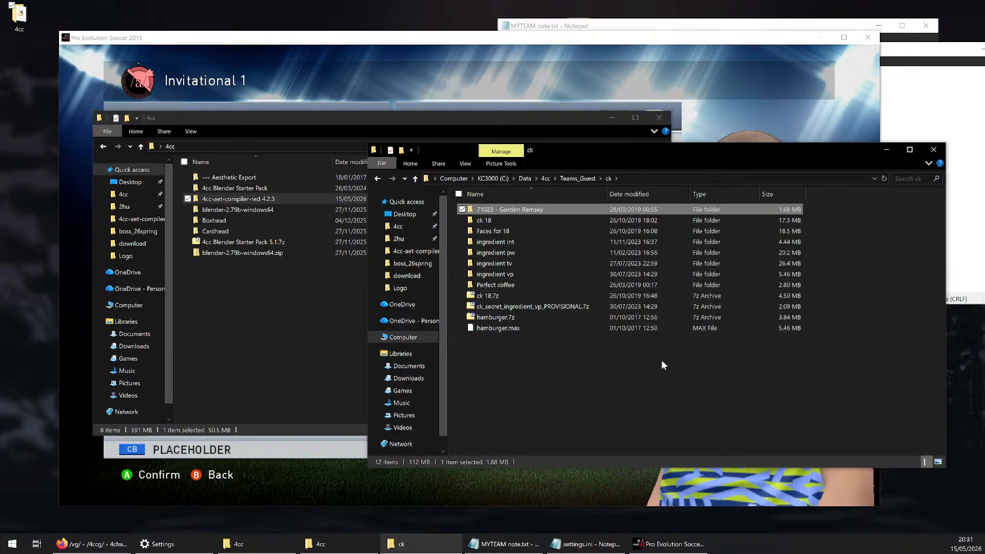
Go back up to the 4cc folder and open Teams_Main\FGOG\Models
click(546, 178)
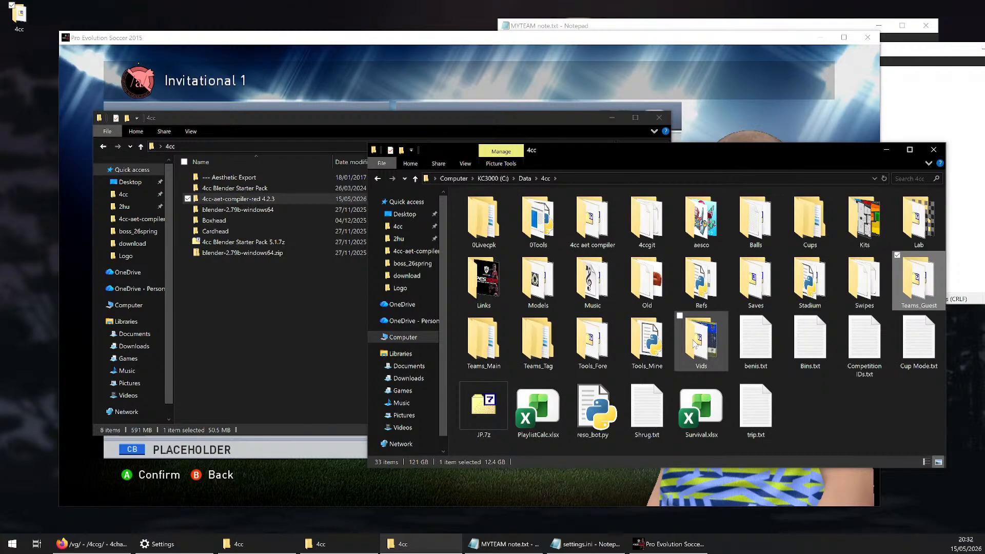
double_click(484, 340)
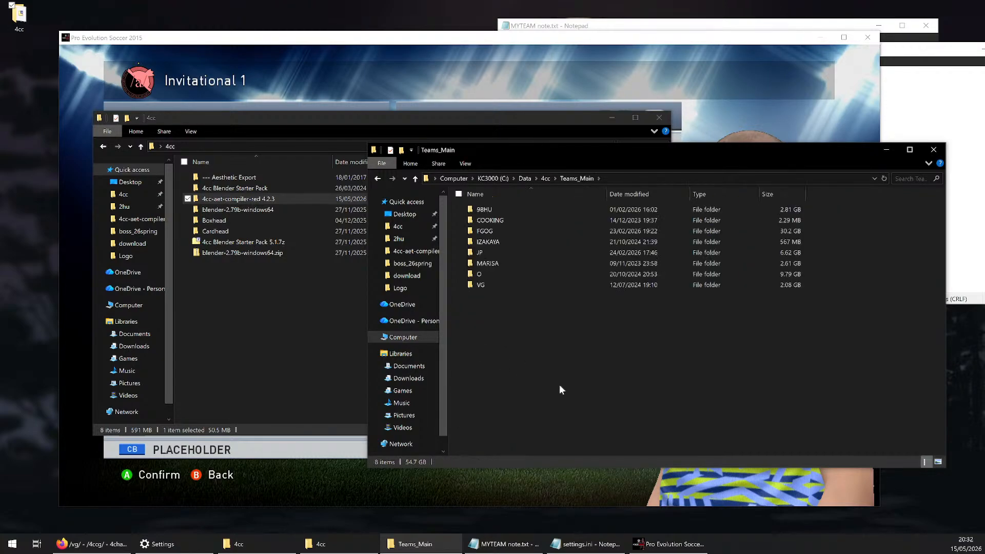
double_click(501, 233)
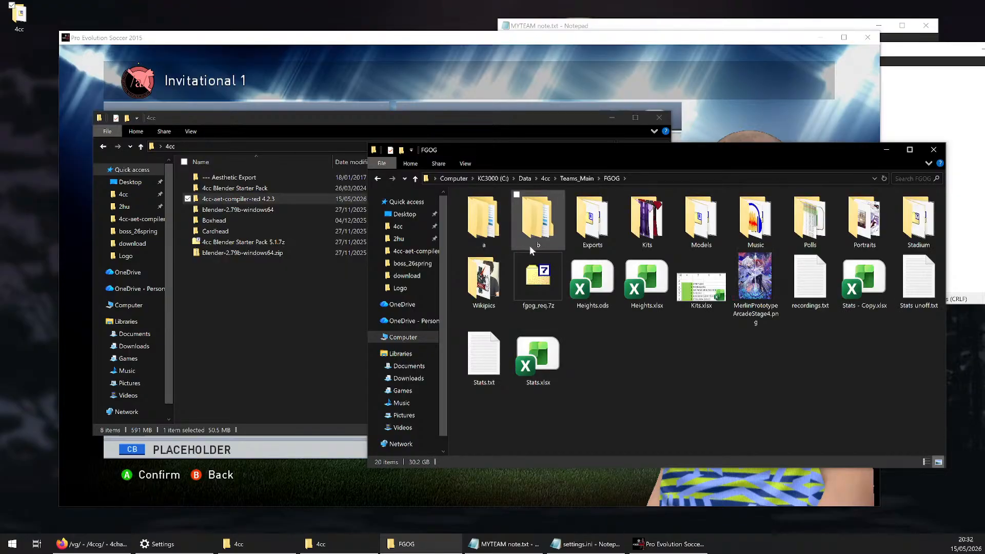
double_click(688, 231)
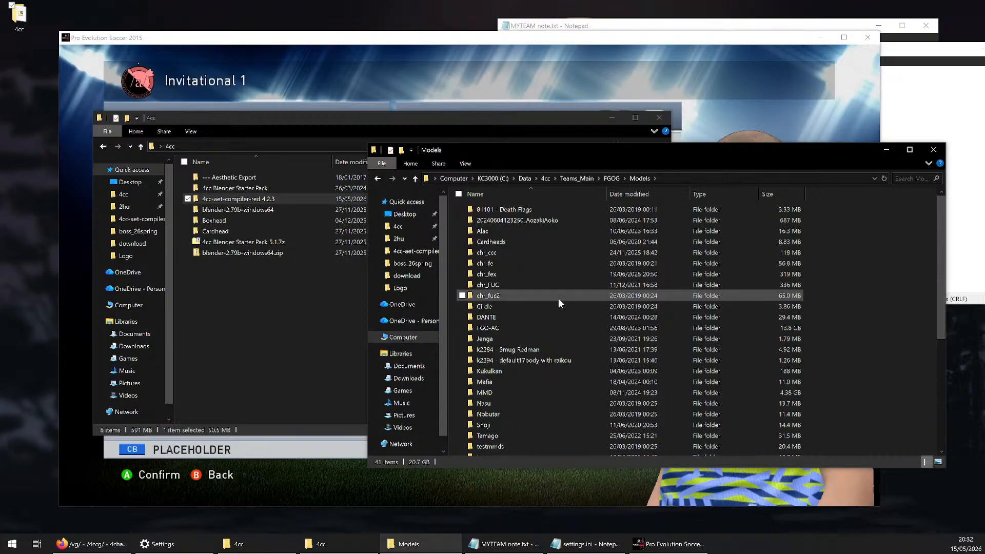
Open the chr_FUC folder and its gil subfolder
click(495, 286)
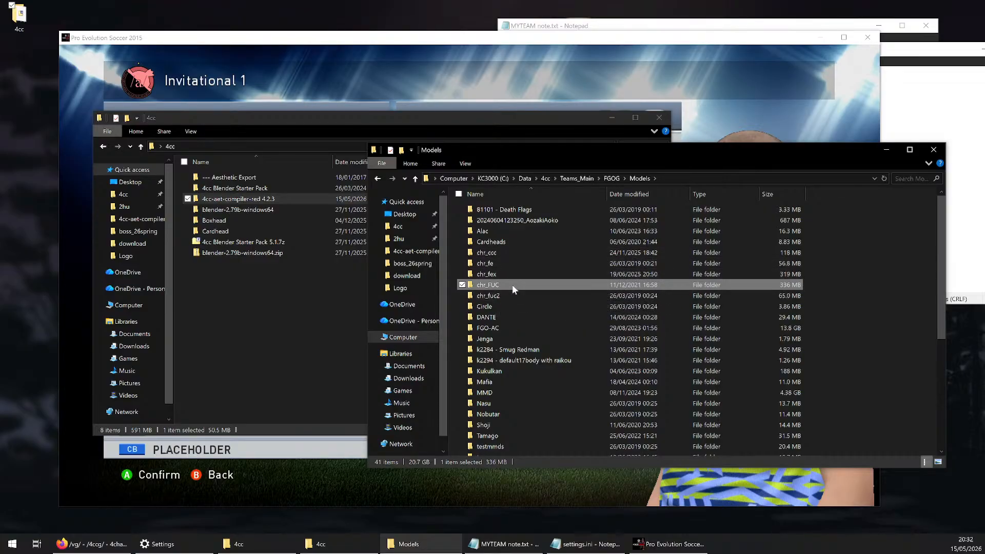
double_click(513, 287)
click(513, 290)
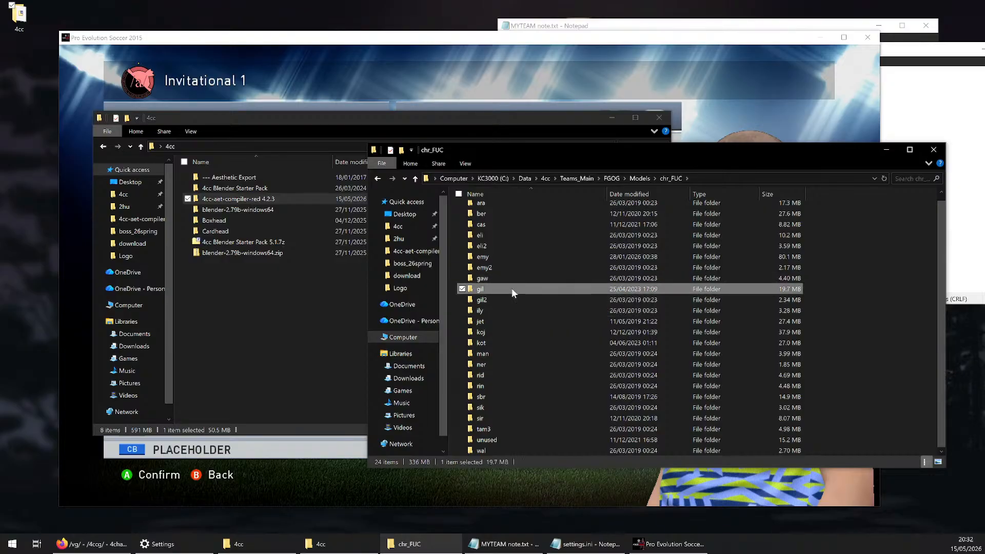
double_click(513, 291)
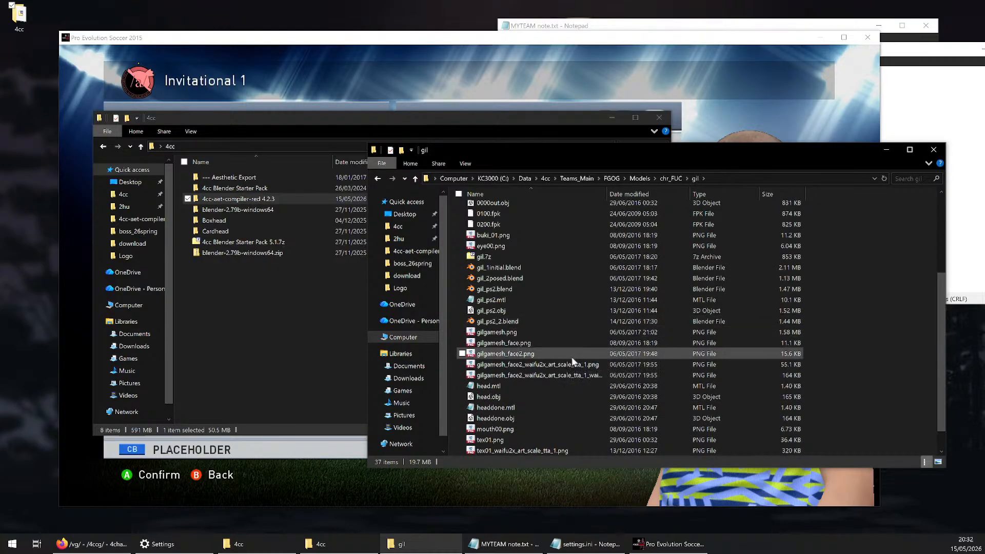
Show the gil folder's contents as large thumbnails, look through its model and texture files, and select 0000out.obj
click(938, 462)
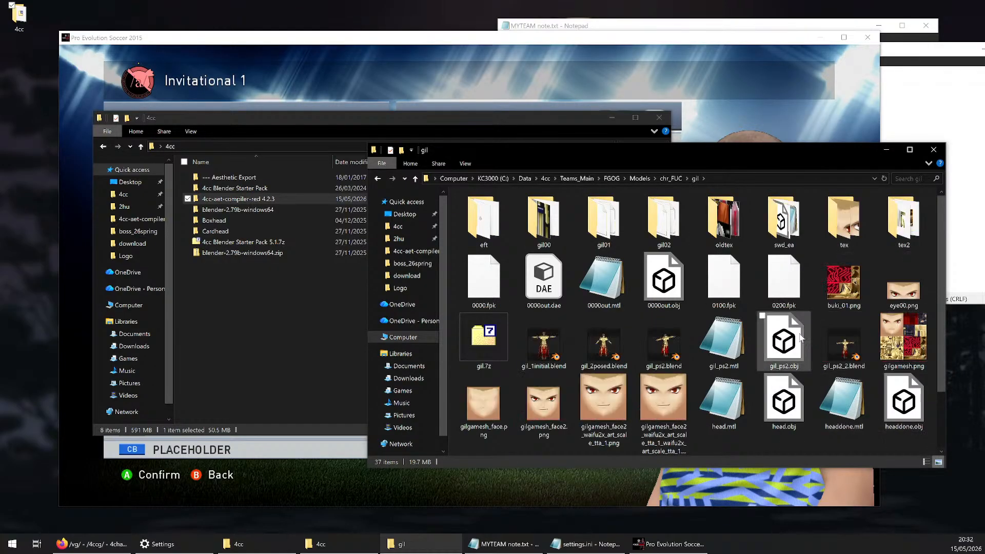
scroll(800, 337, down, 1)
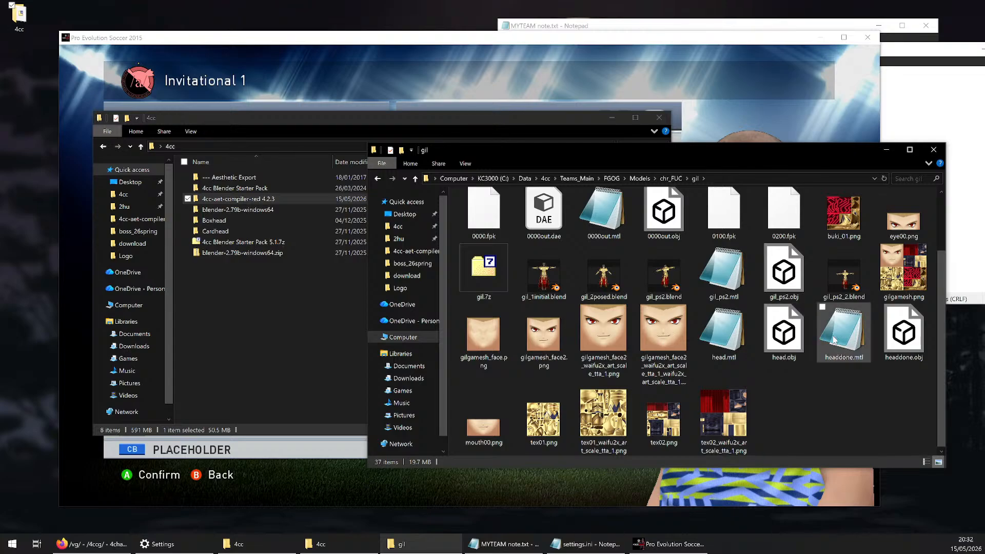
scroll(789, 286, up, 1)
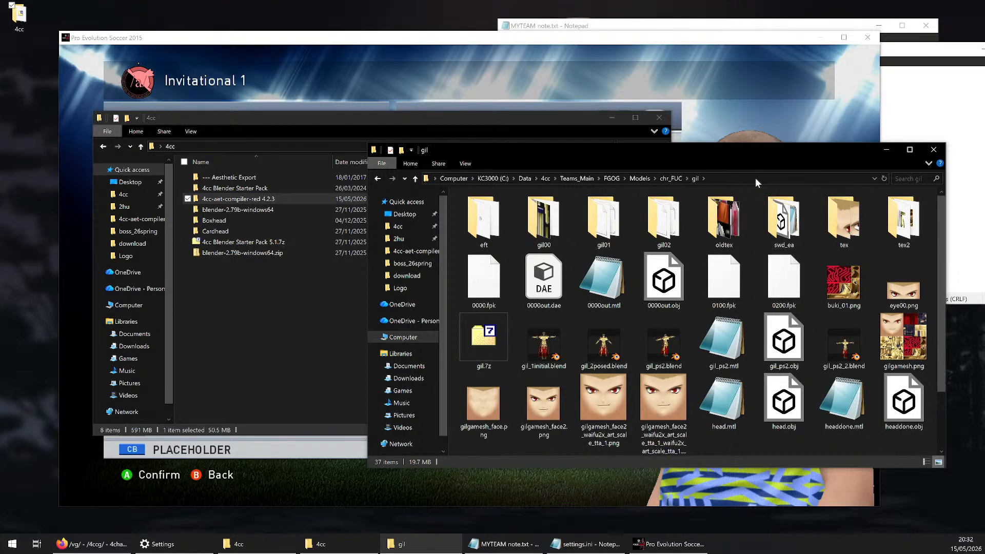
click(663, 280)
Launch blender.exe from the blender-2.79b-windows64 folder inside 4cc and dismiss the splash screen
click(13, 544)
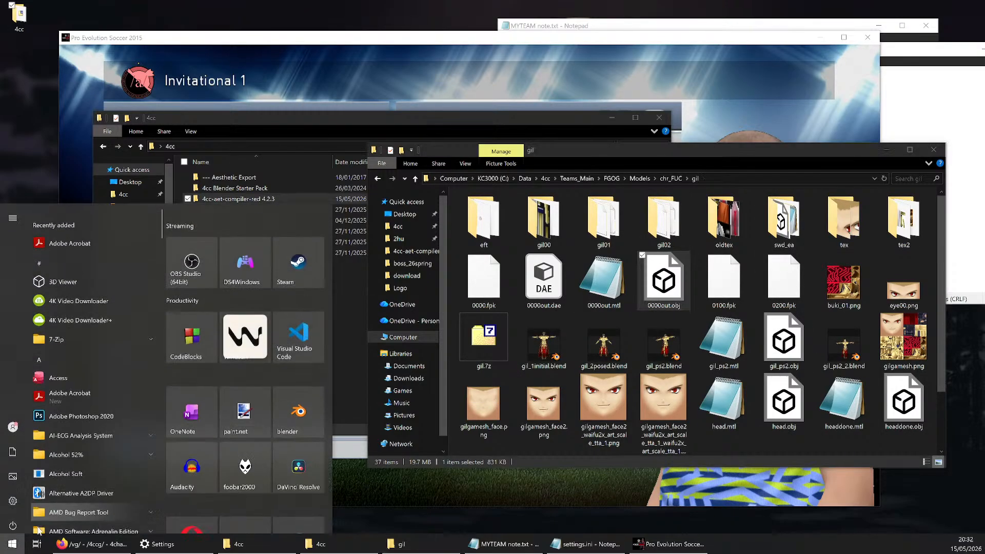
click(354, 297)
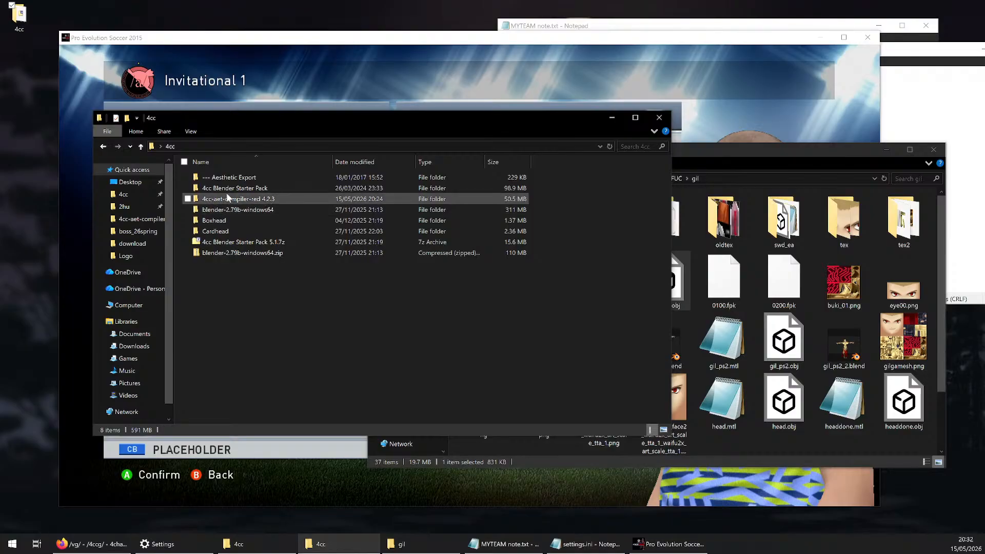
double_click(234, 212)
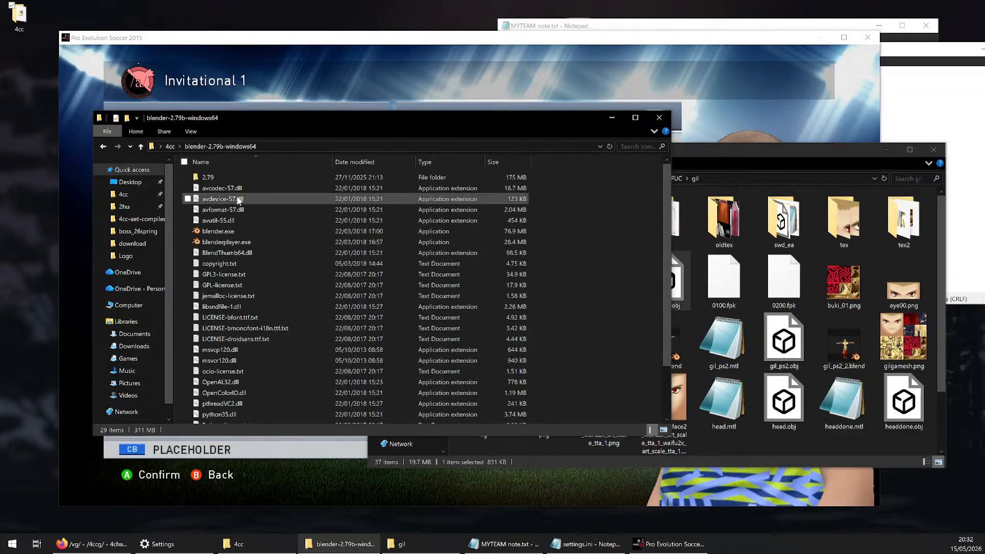
click(218, 230)
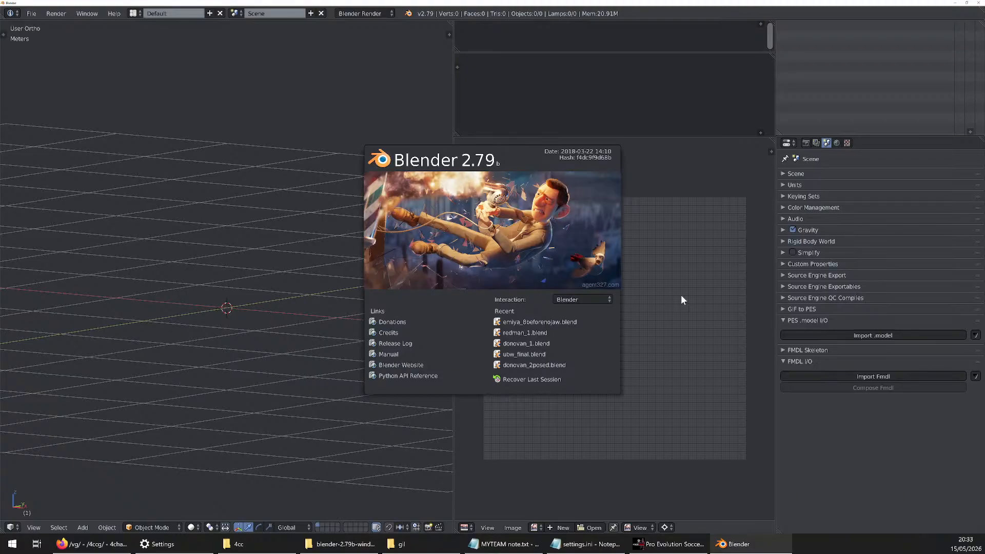
click(681, 299)
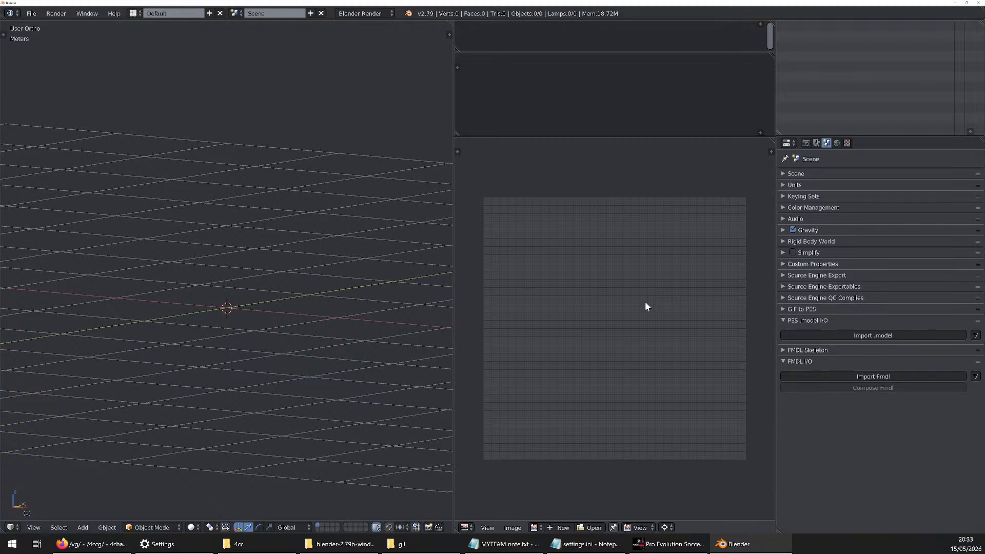
scroll(645, 303, up, 1)
scroll(646, 302, down, 1)
scroll(646, 303, up, 1)
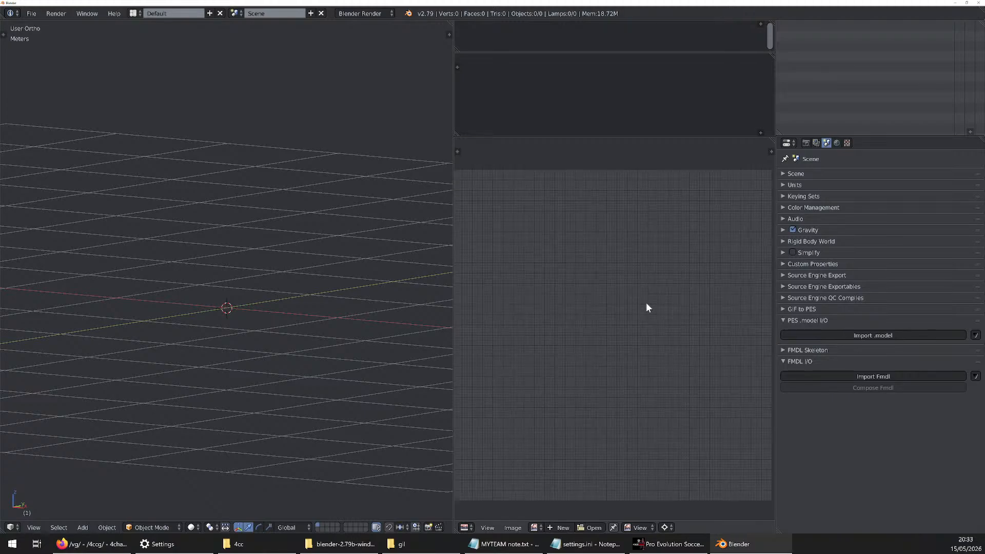
scroll(646, 304, down, 1)
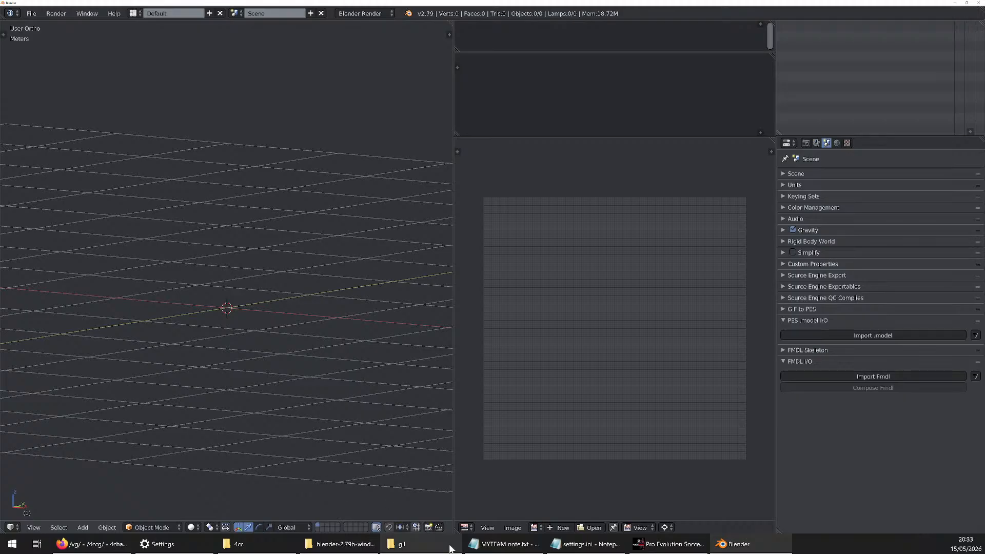
Return to the gil folder and point out 0000out.dae and 0000out.obj as example model formats
click(398, 544)
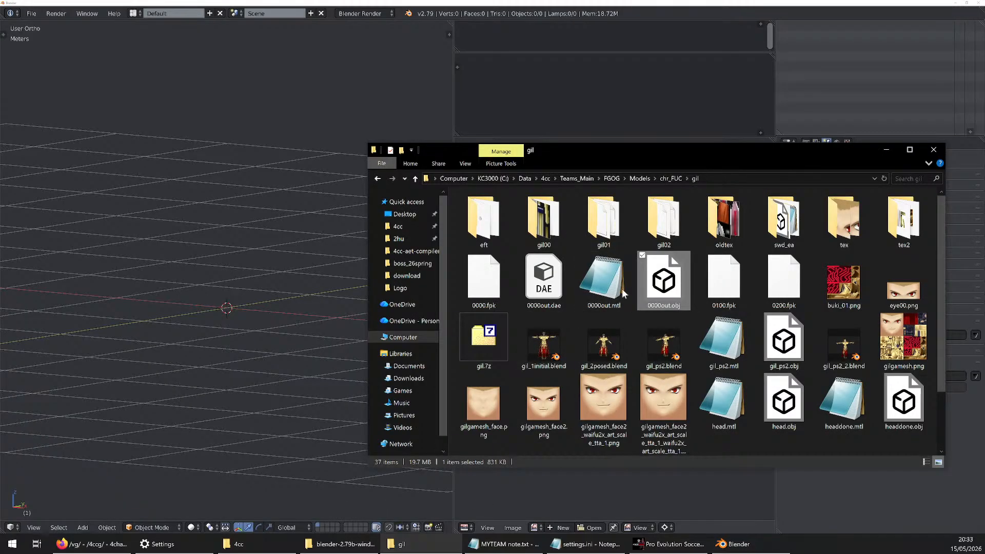
click(538, 292)
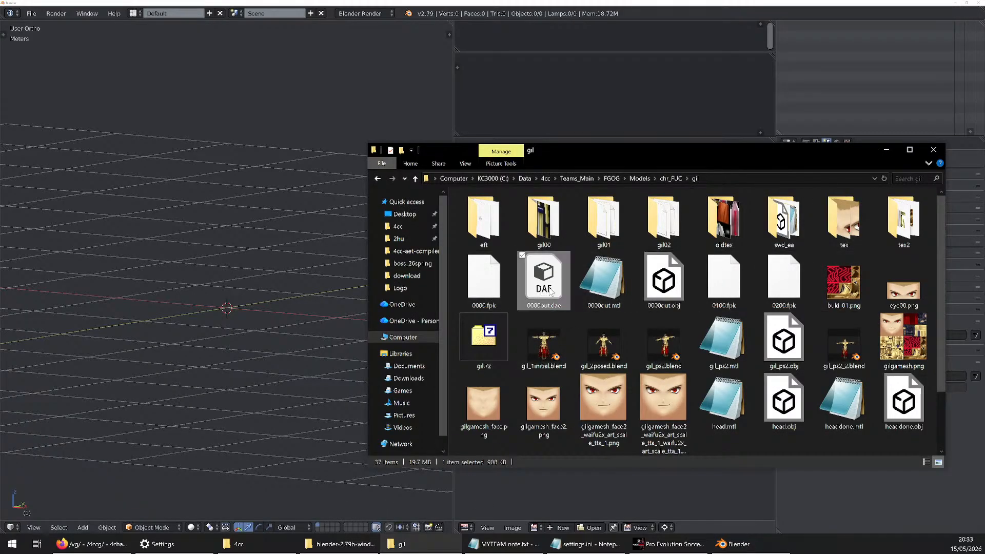
click(680, 306)
click(547, 293)
click(665, 299)
click(544, 291)
click(692, 293)
click(666, 289)
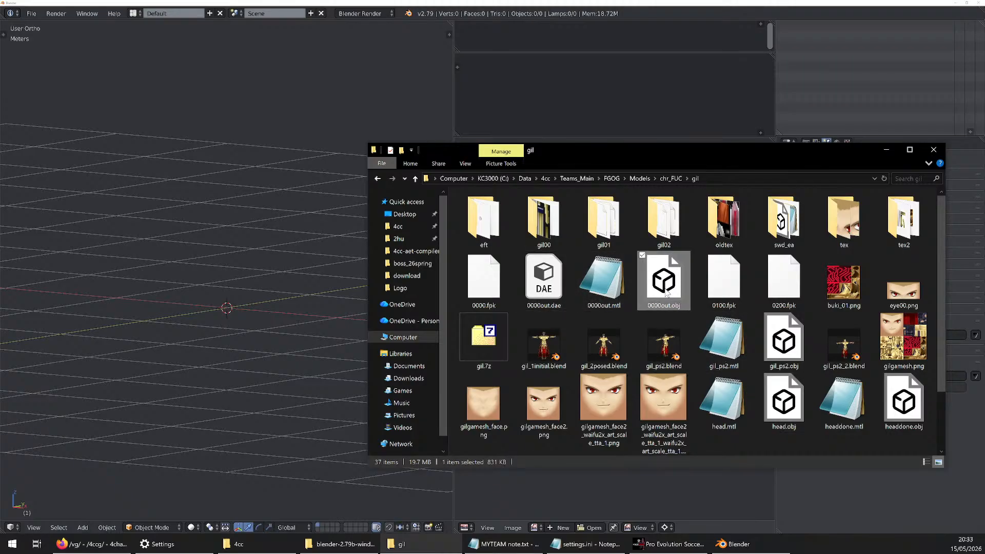
click(556, 286)
click(664, 287)
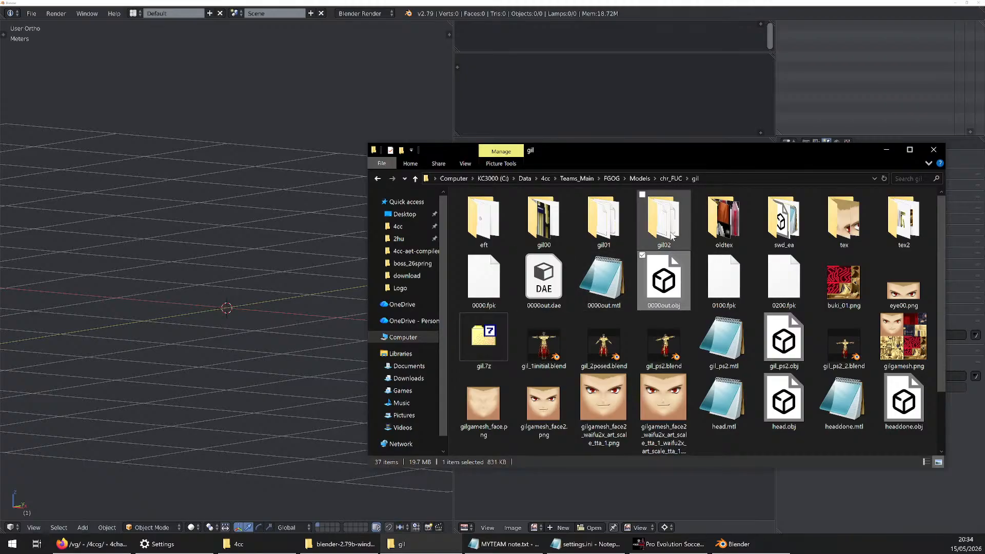
click(567, 290)
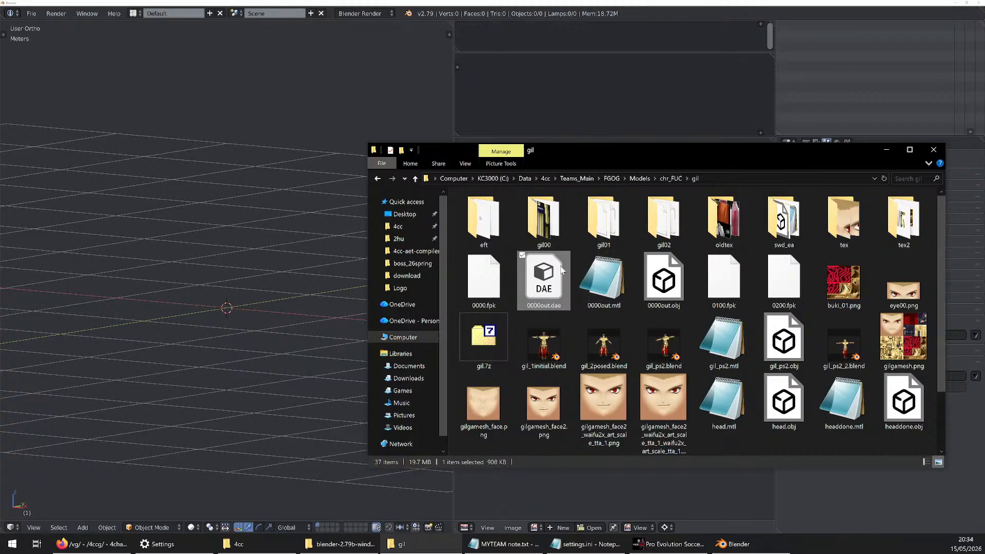
click(662, 283)
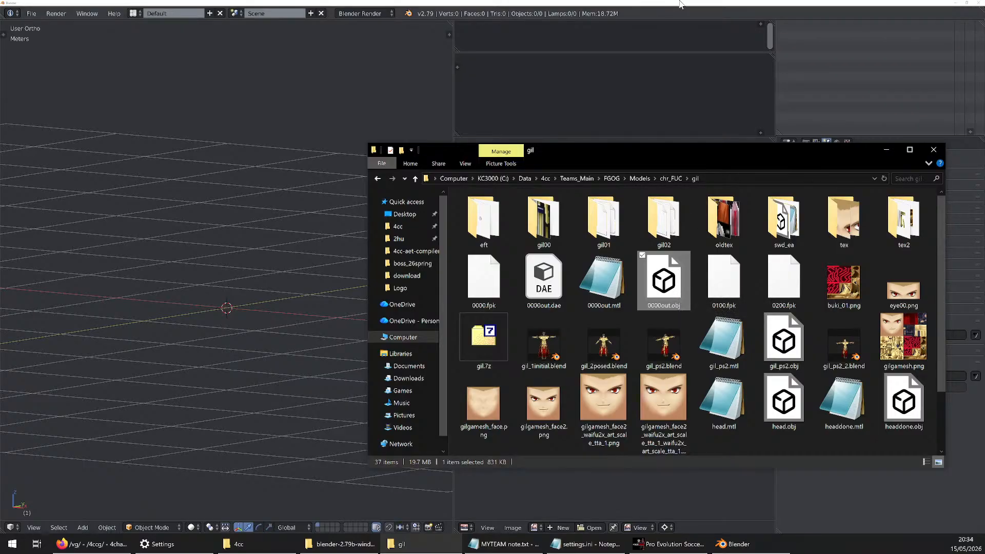
click(698, 10)
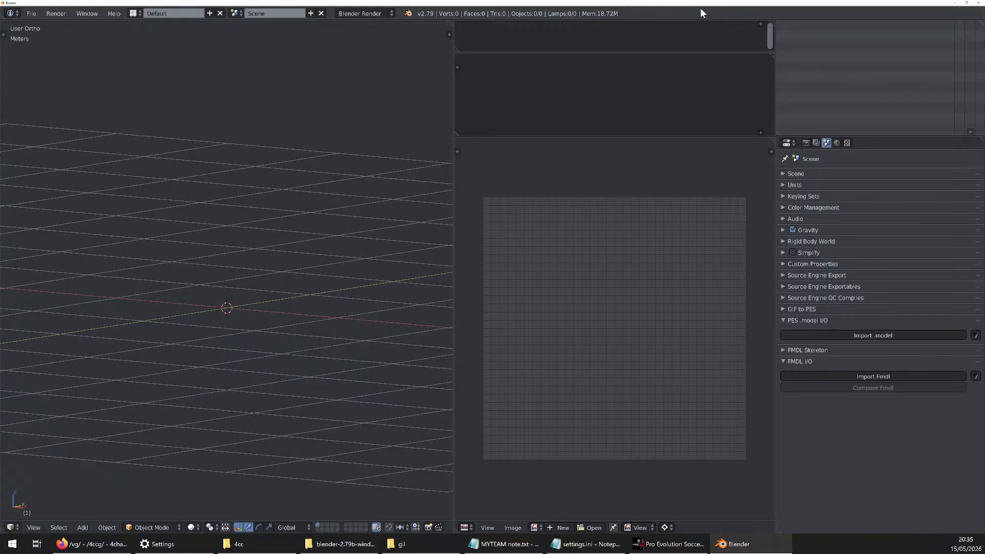
scroll(630, 292, up, 2)
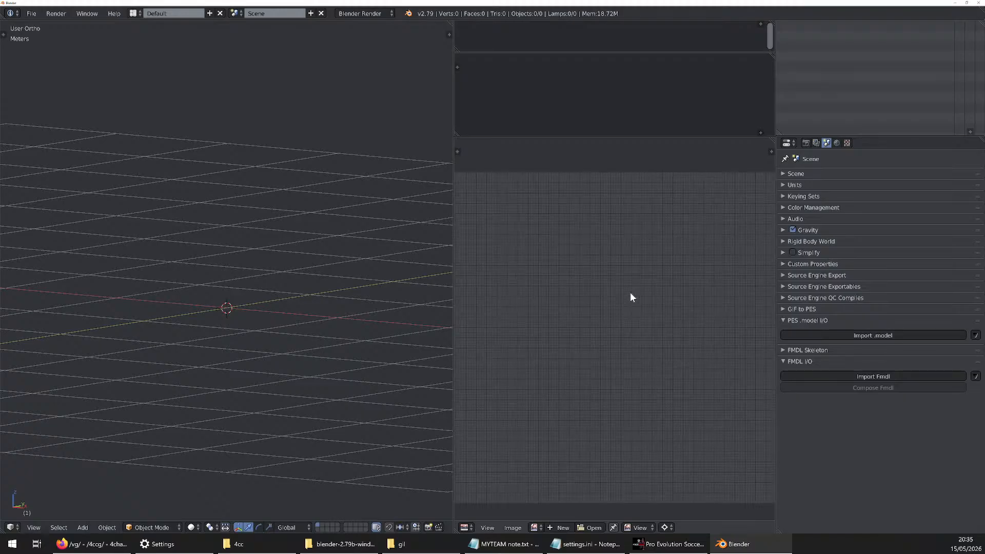
scroll(631, 293, down, 2)
scroll(633, 299, up, 2)
scroll(634, 301, down, 2)
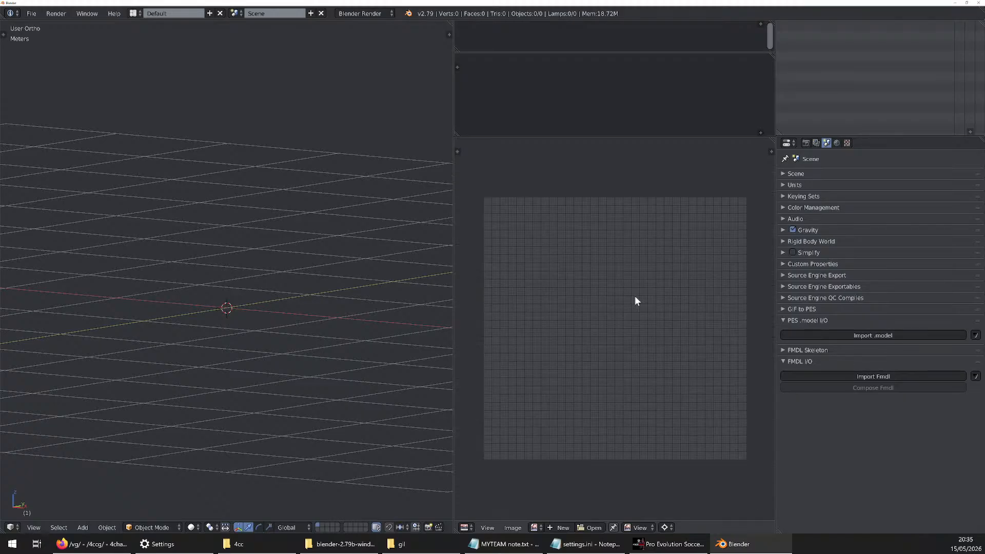
scroll(635, 302, up, 2)
scroll(635, 302, down, 2)
scroll(618, 287, up, 1)
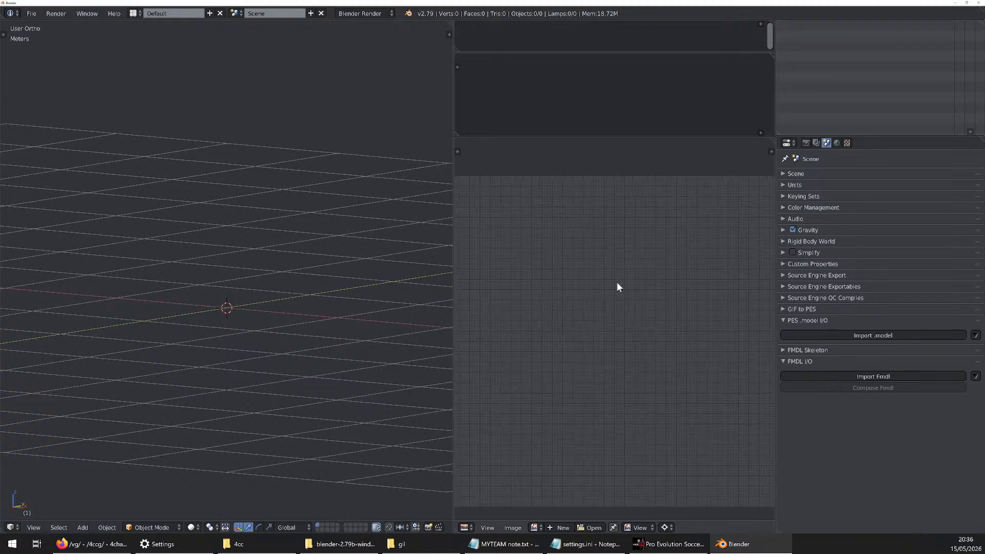
scroll(617, 286, down, 1)
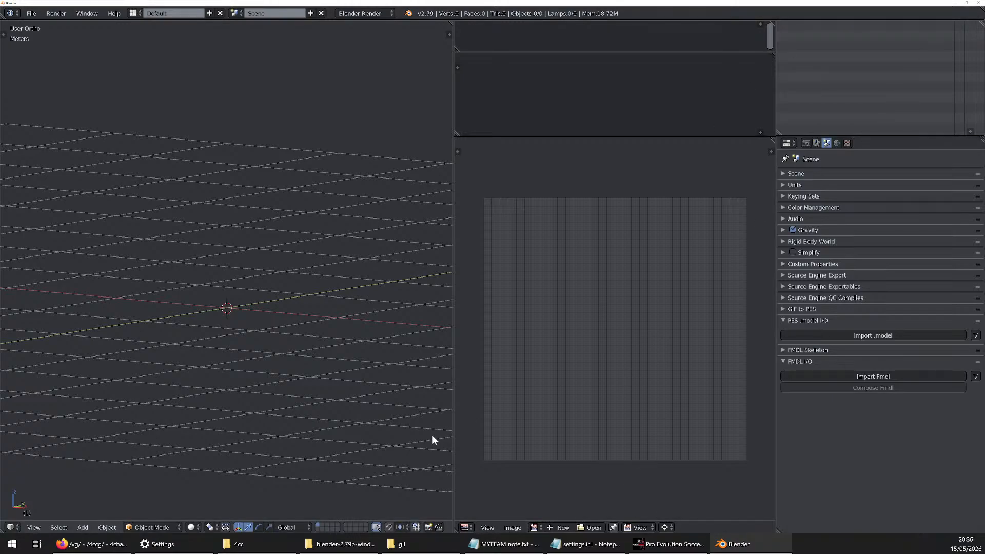
Bring back the gil folder window and select its full path, C:\Data\4cc\Teams_Main\FGOG\Models\chr_FUC\gil
click(401, 544)
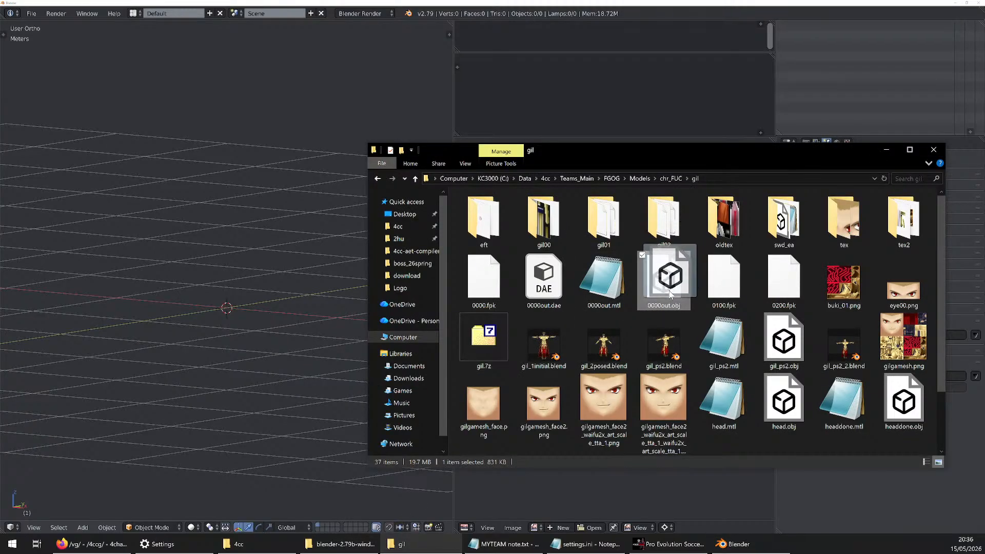
click(738, 179)
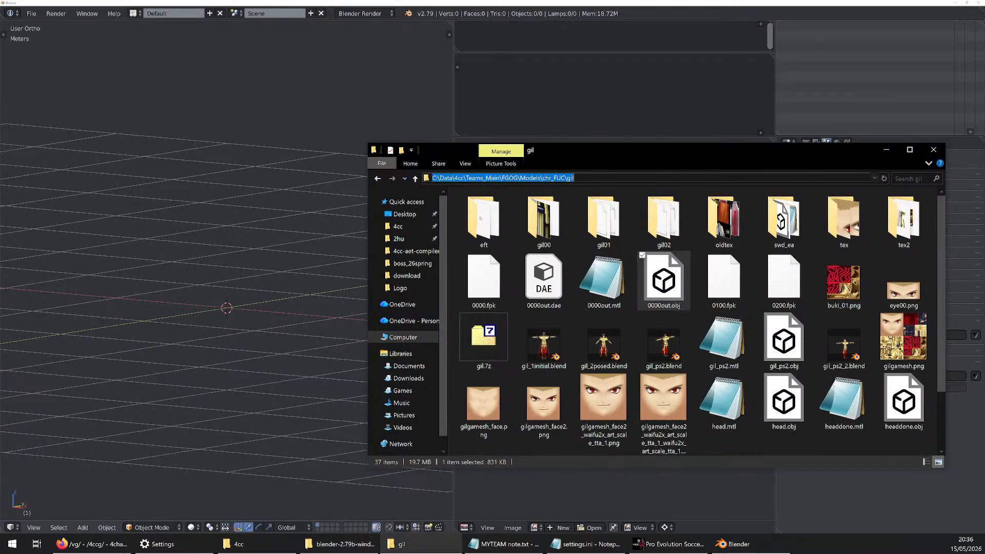
click(664, 280)
Start a Wavefront (.obj) import and browse to C:\Data\4cc\Teams_Main\FGOG\Models\chr_FUC\gil
click(28, 14)
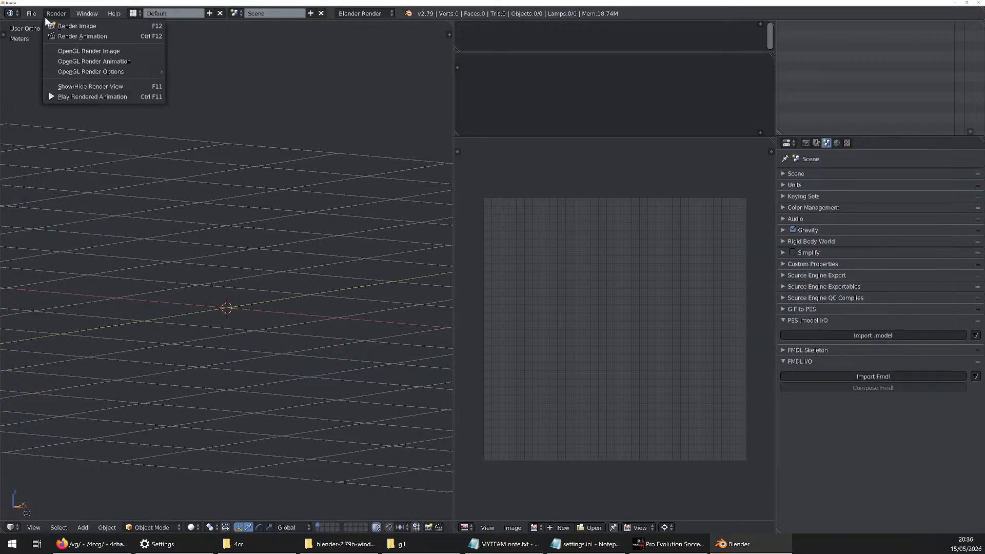
key(Escape)
click(27, 15)
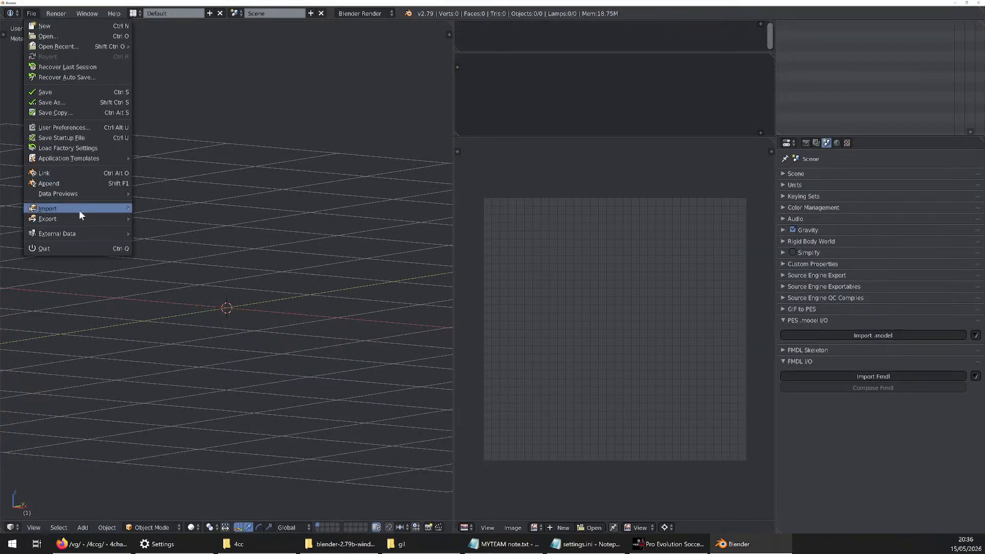
mouse_move(79, 210)
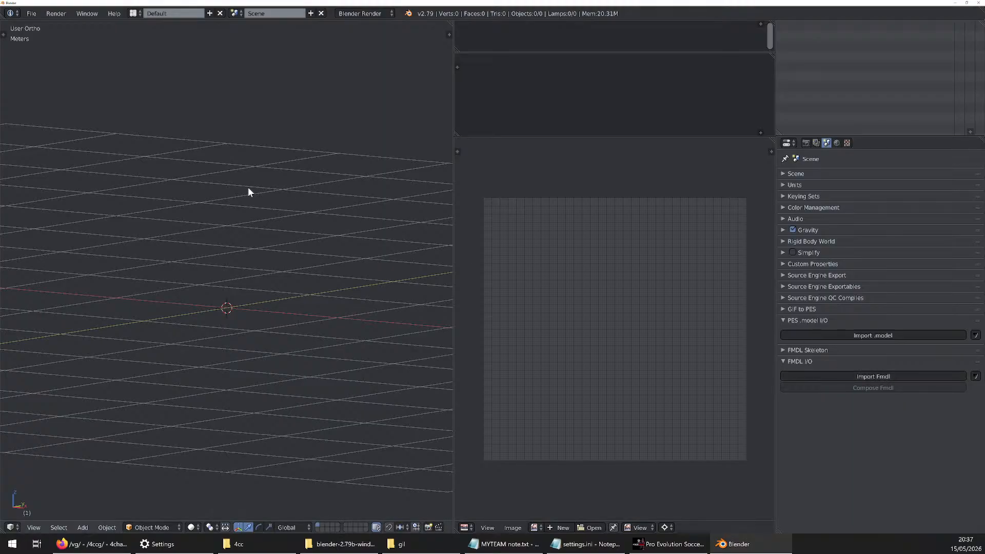
click(32, 13)
mouse_move(82, 210)
click(31, 13)
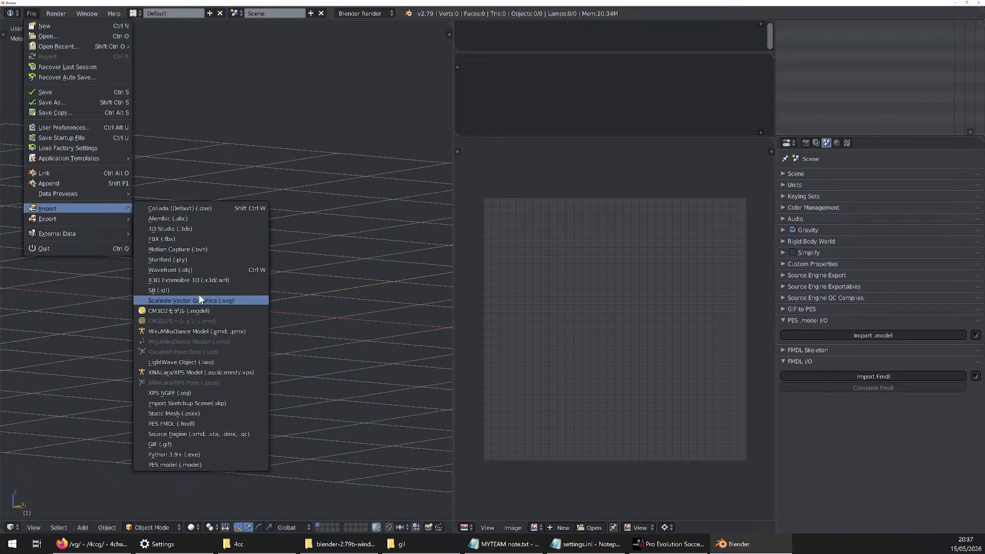
click(199, 270)
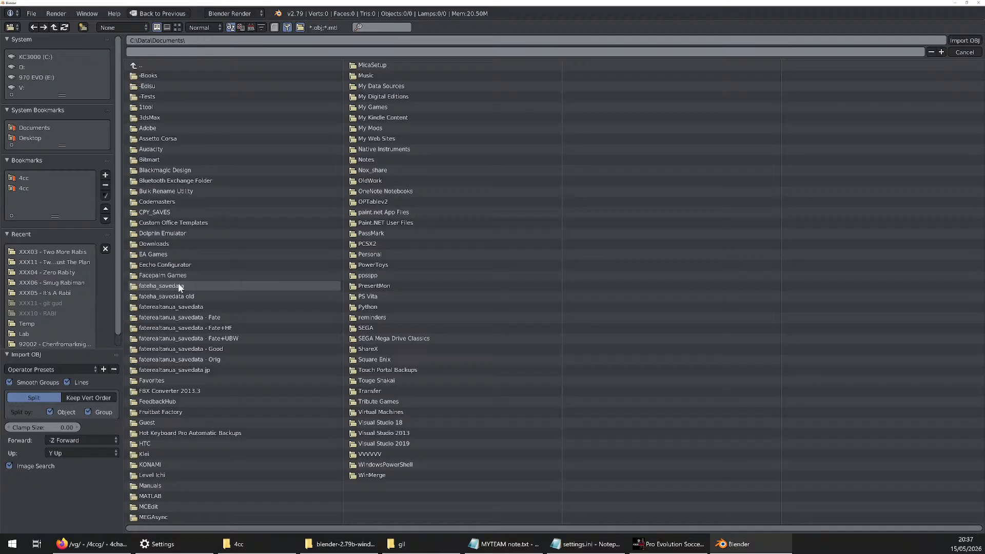
click(208, 40)
text(C:\Data\4cc\Teams_Main\FGG\Models\chr_FUC\gil)
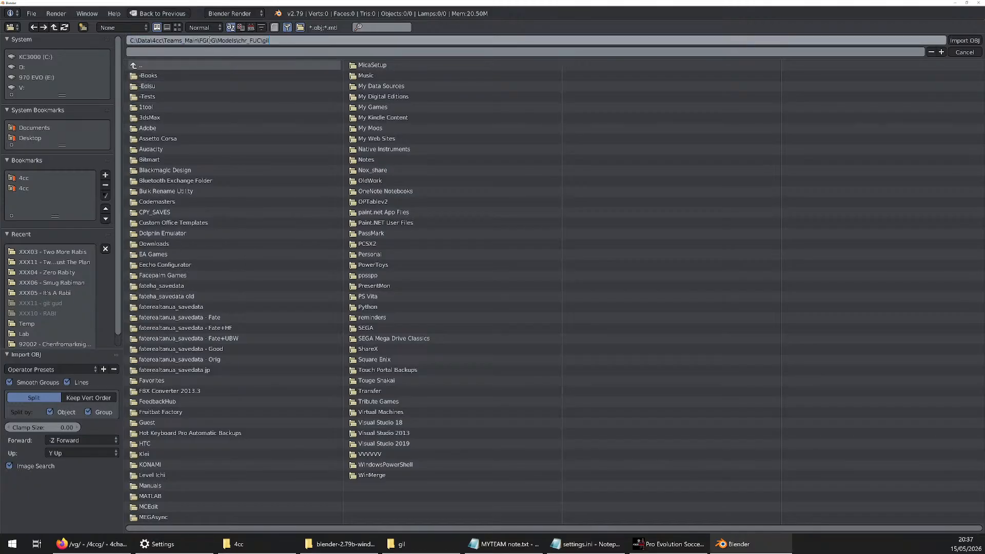
key(Return)
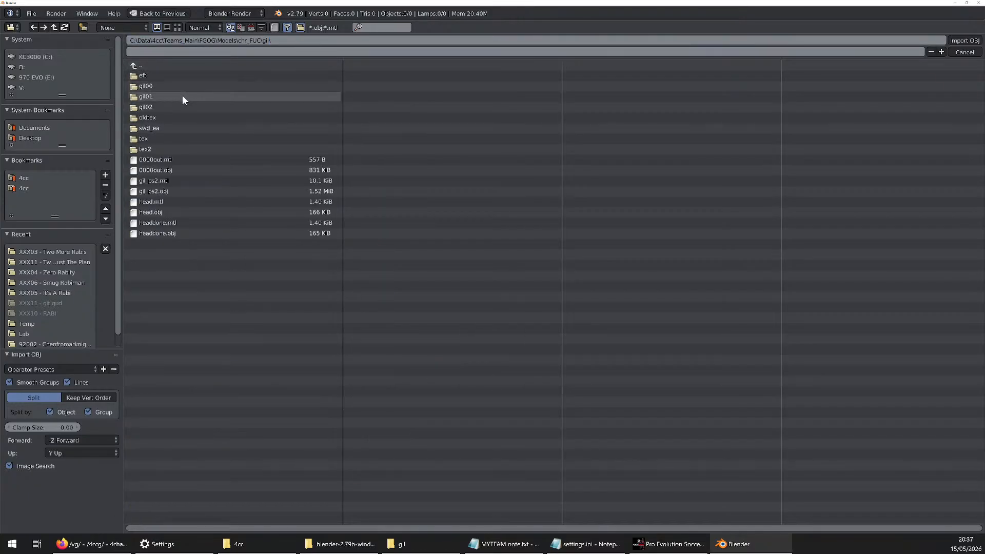
Import 0000out.obj, checking it against the same file in the gil folder window
click(163, 214)
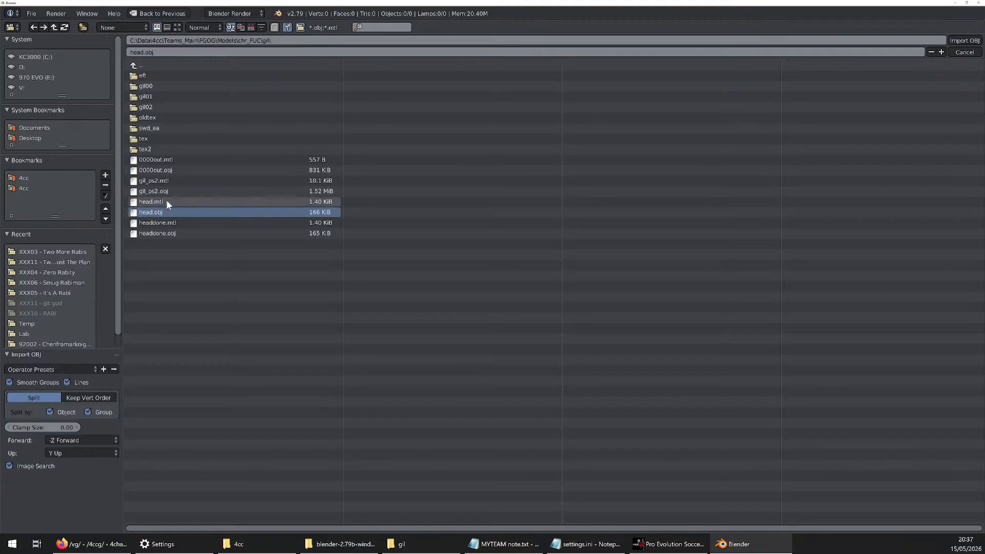
click(169, 172)
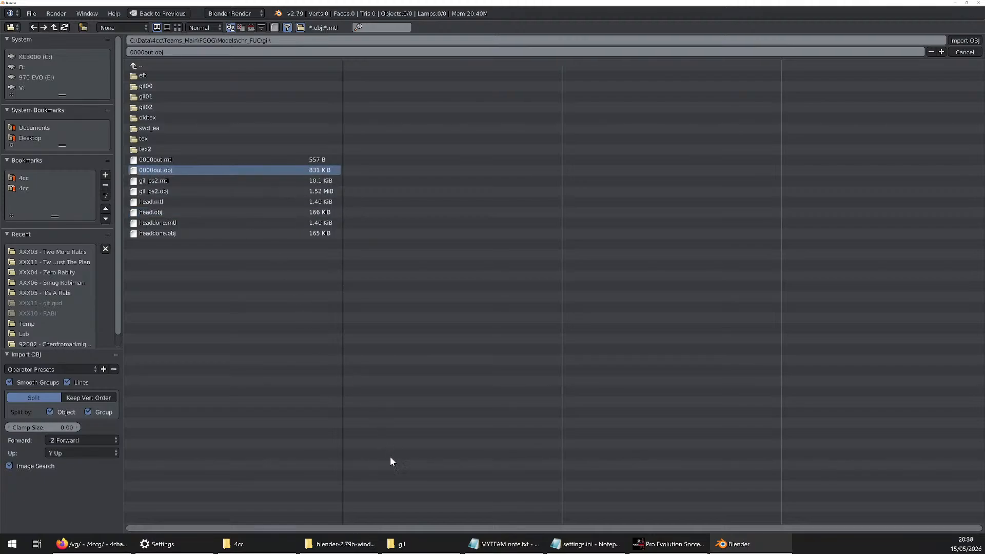
click(405, 543)
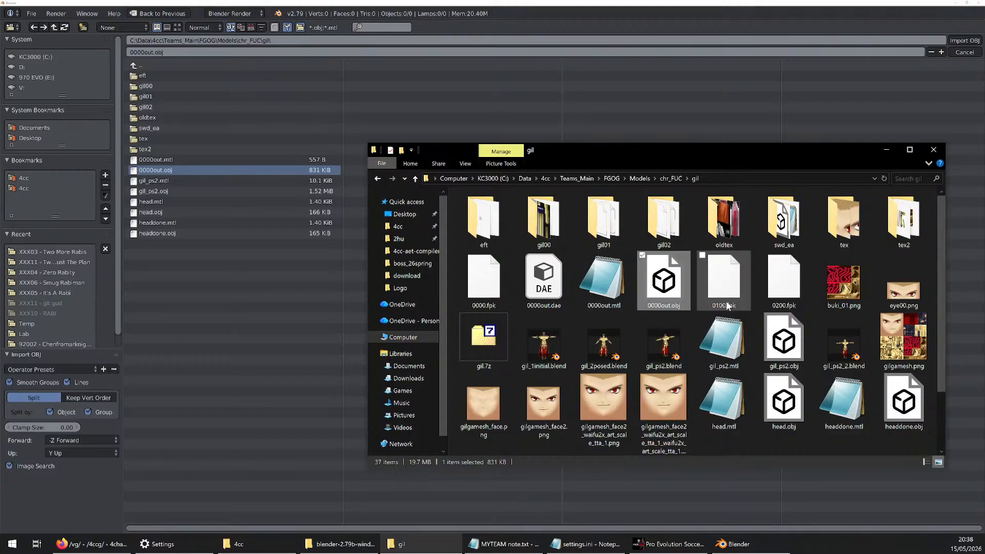
click(739, 289)
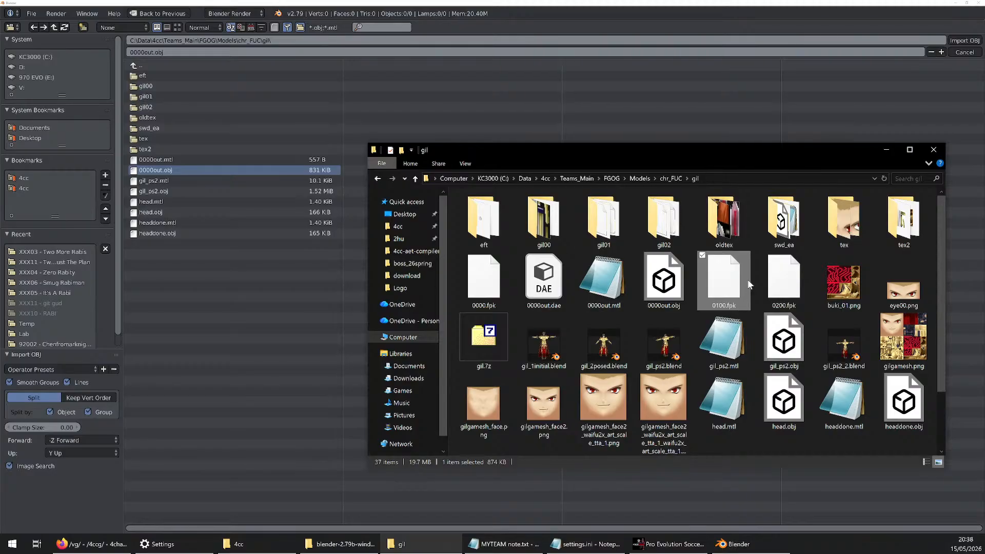
click(667, 277)
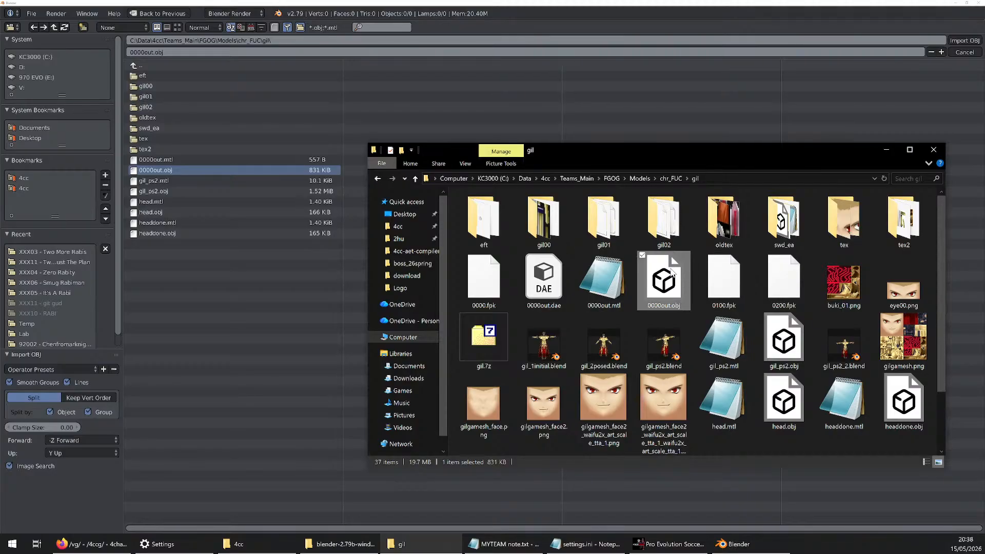
click(28, 13)
mouse_move(109, 213)
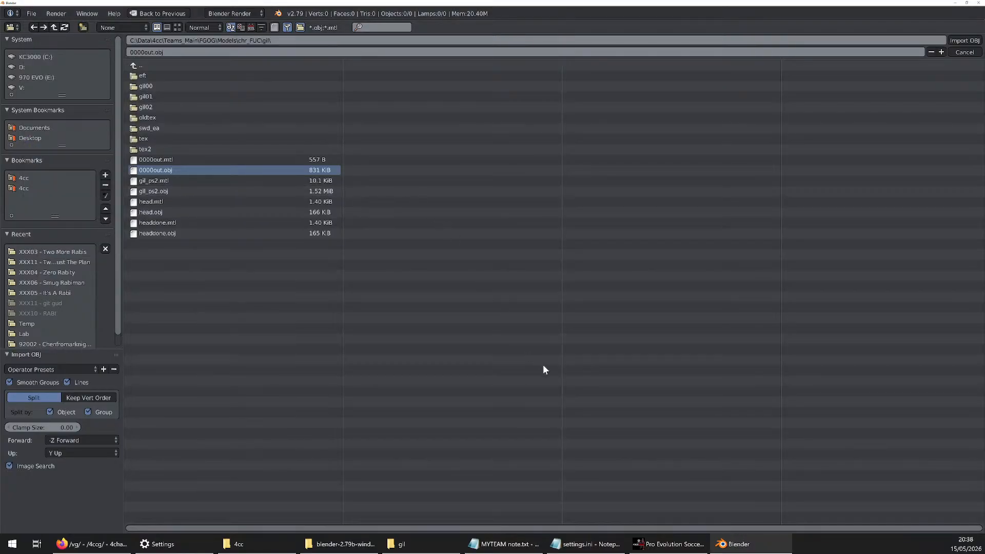
click(414, 542)
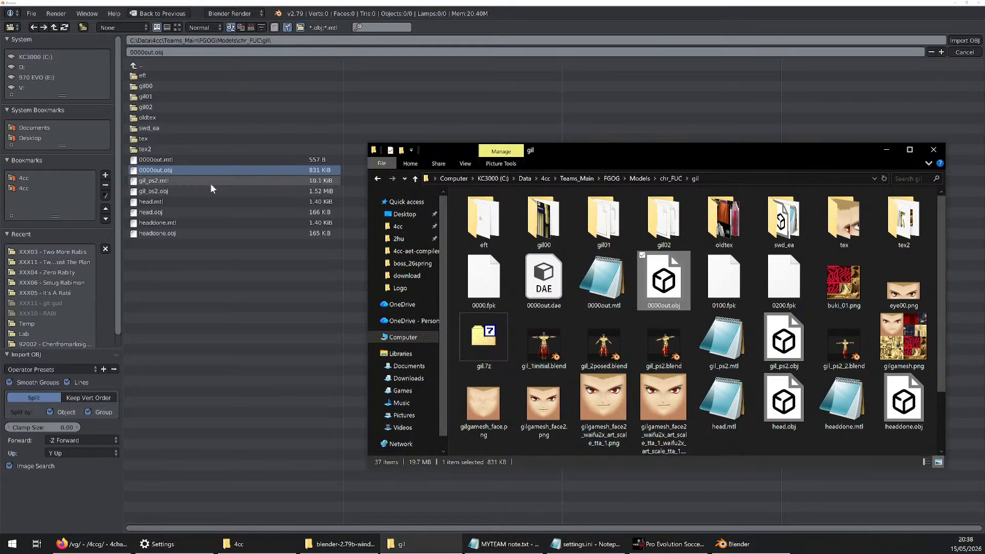
click(173, 170)
double_click(173, 169)
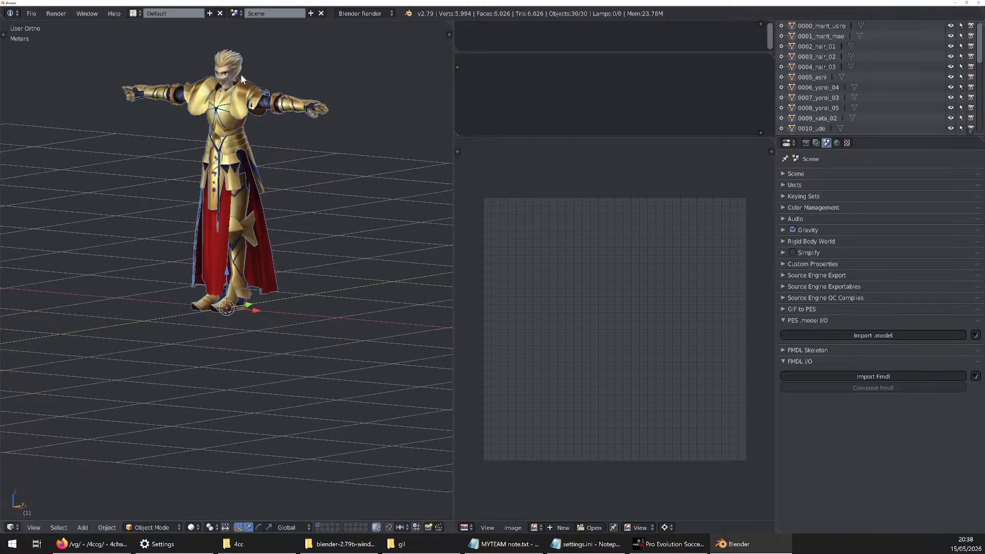
Examine the imported armoured character model as a whole and up close from different angles
scroll(240, 77, down, 2)
shift+middle_drag(240, 77, 197, 185)
scroll(245, 312, up, 8)
middle_drag(245, 313, 331, 330)
scroll(227, 318, down, 2)
scroll(227, 318, down, 3)
scroll(253, 257, up, 2)
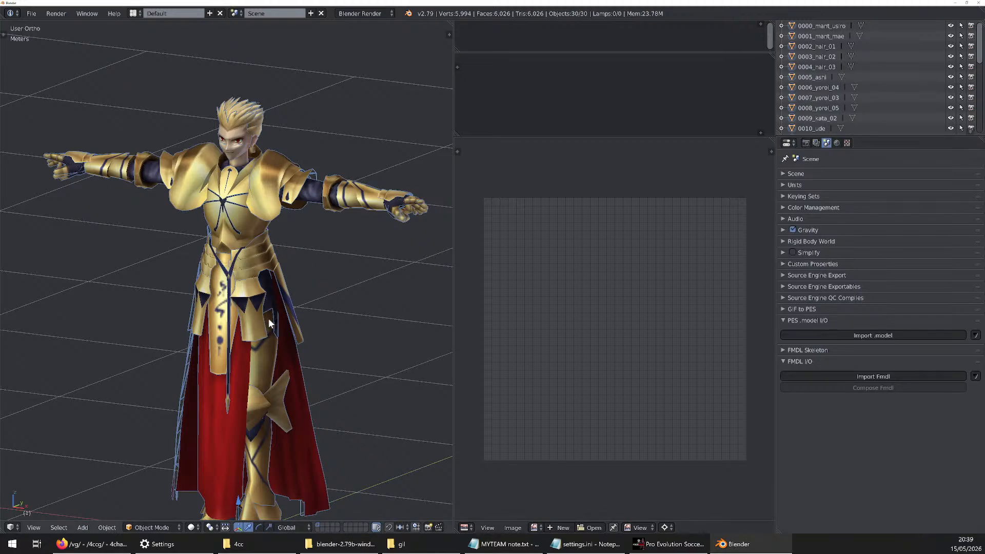
scroll(270, 308, down, 5)
scroll(269, 293, up, 5)
middle_drag(270, 293, 219, 271)
key(KP_1)
scroll(267, 262, down, 3)
scroll(262, 272, up, 3)
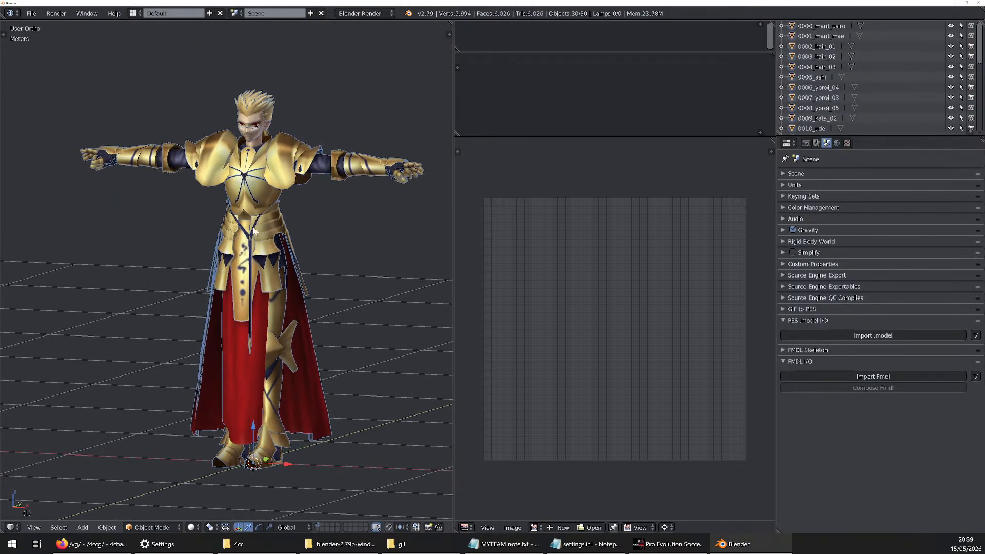
mouse_move(273, 213)
middle_down()
mouse_move(293, 207)
mouse_move(270, 215)
middle_up()
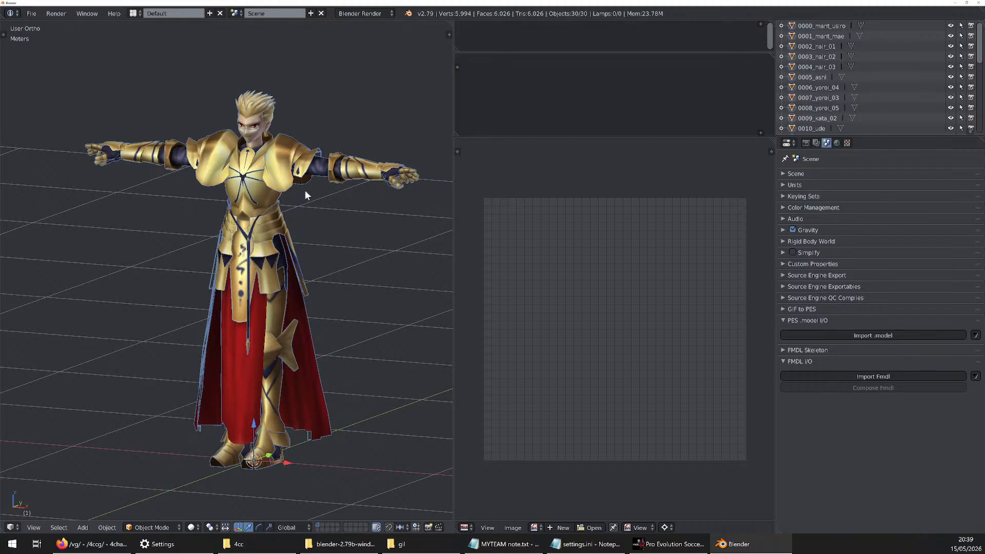
scroll(272, 134, up, 4)
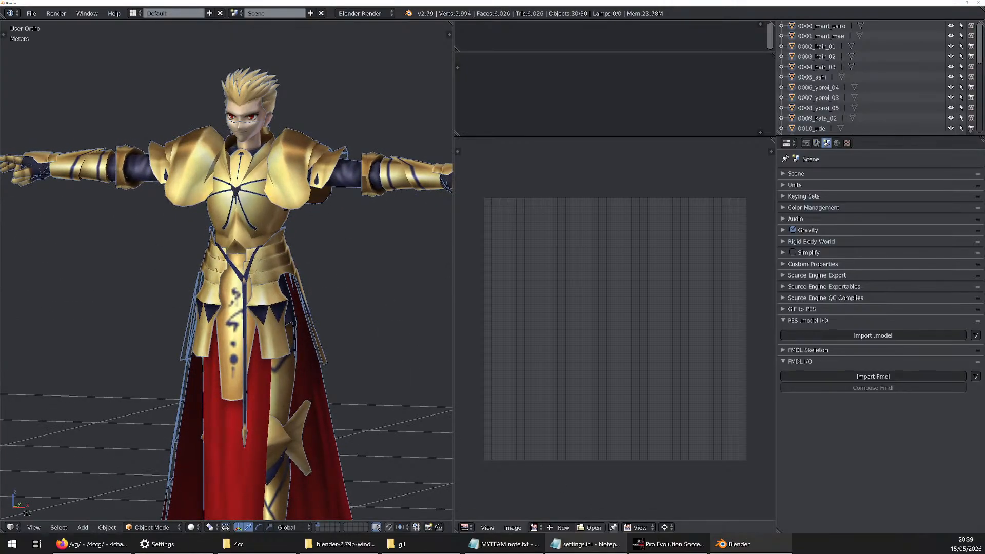
Look through the scene's object list and change the UV/Image Editor area to an Outliner
mouse_move(585, 544)
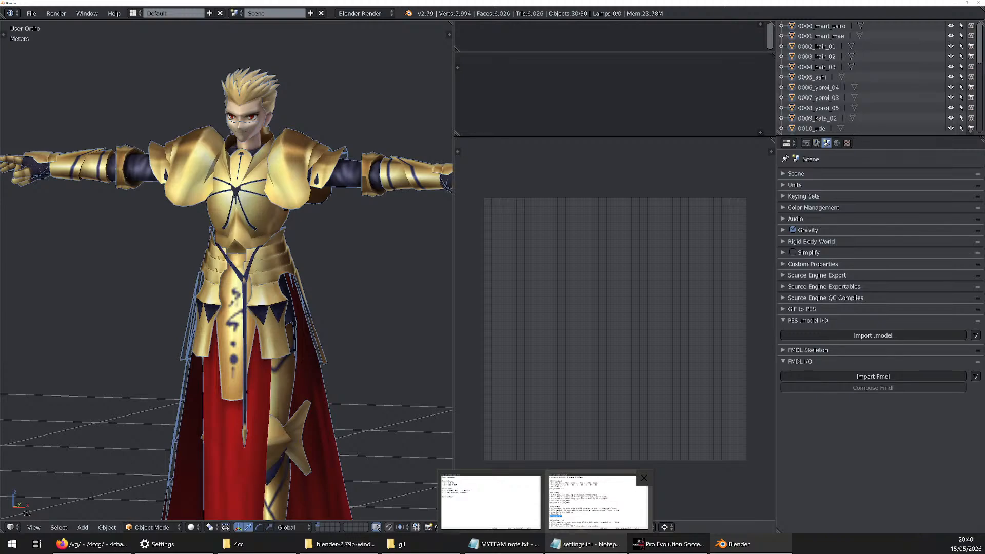
scroll(846, 82, down, 4)
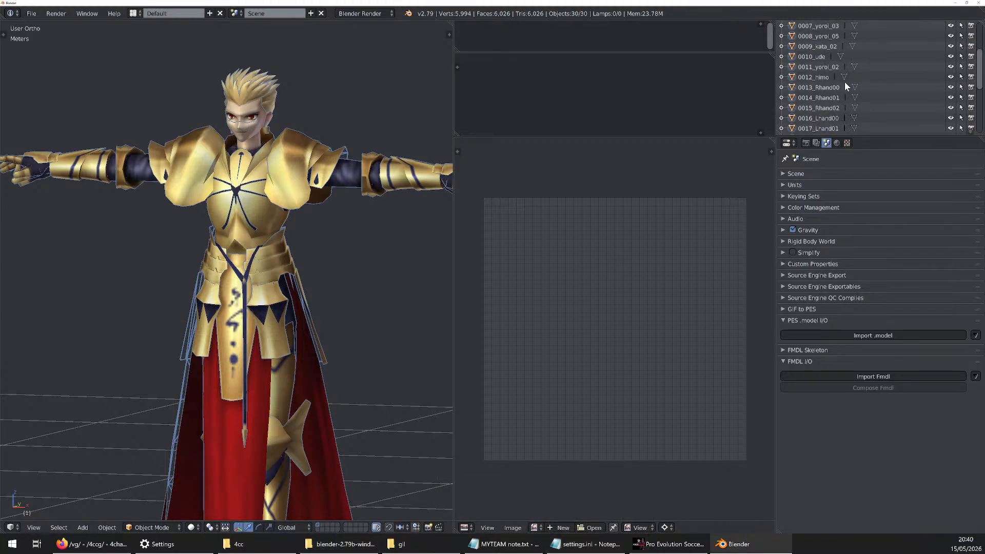
scroll(845, 83, up, 4)
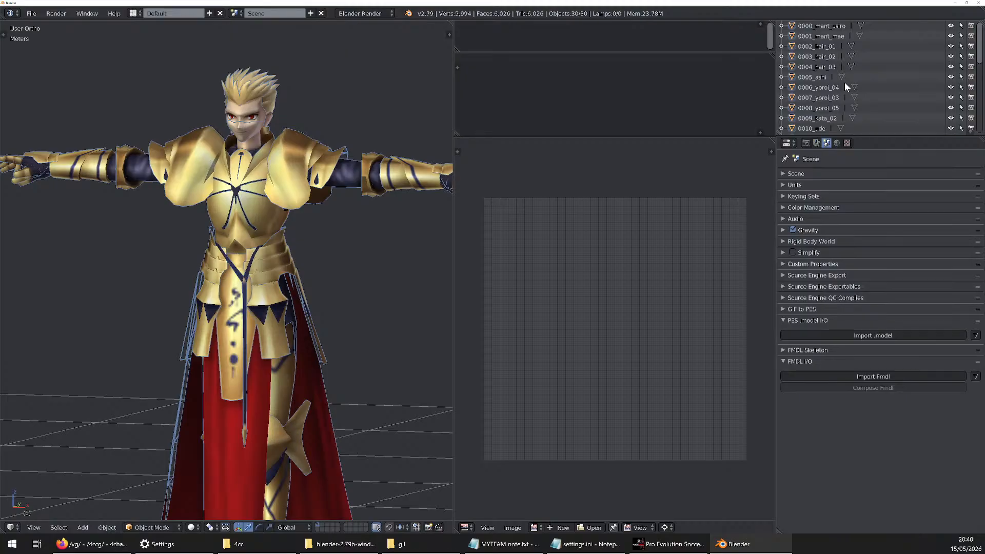
scroll(845, 84, down, 4)
scroll(846, 83, up, 4)
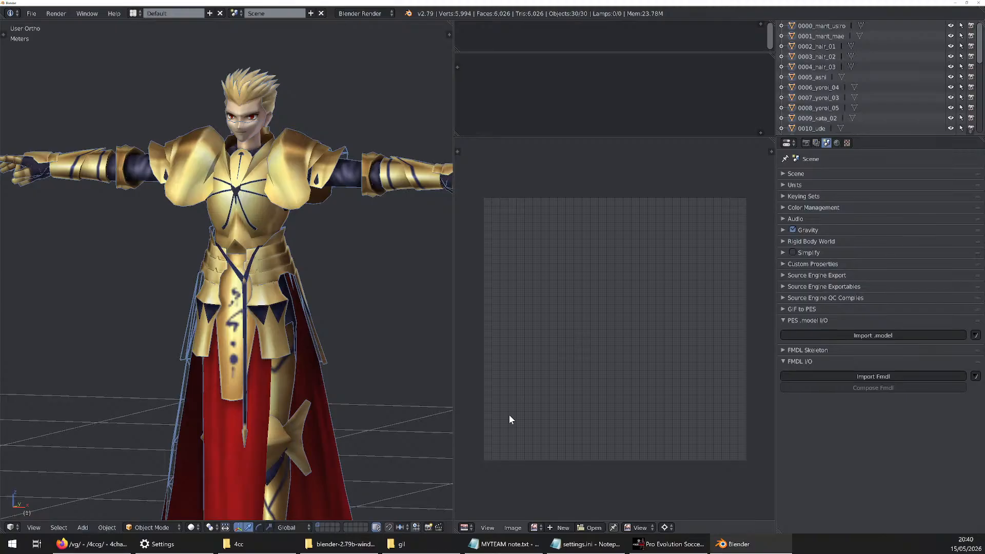
click(473, 527)
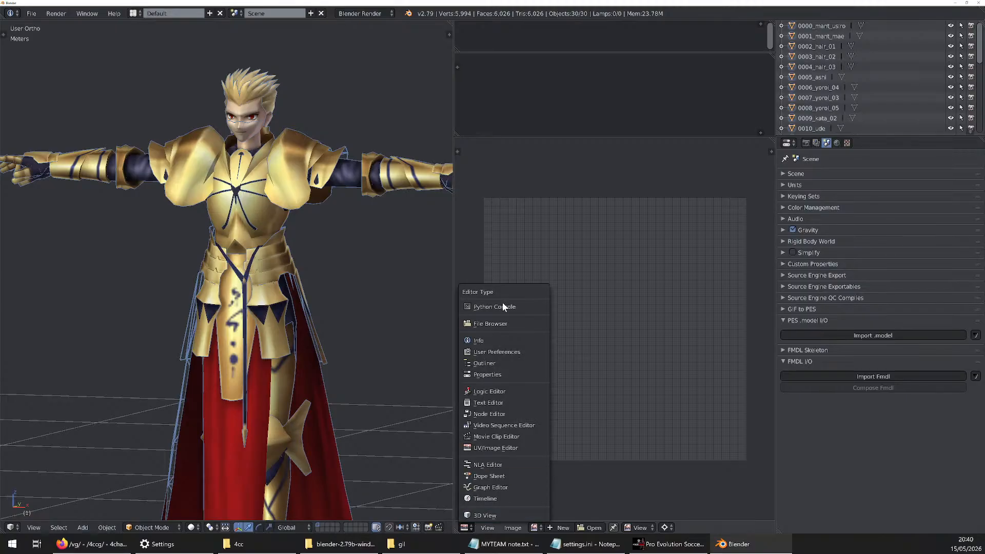
click(468, 531)
click(503, 351)
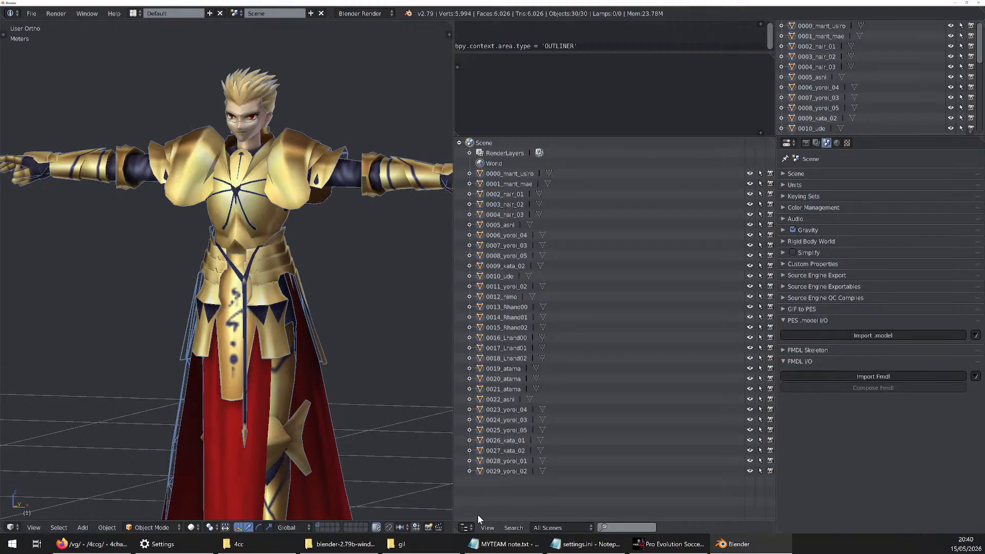
click(466, 527)
click(499, 450)
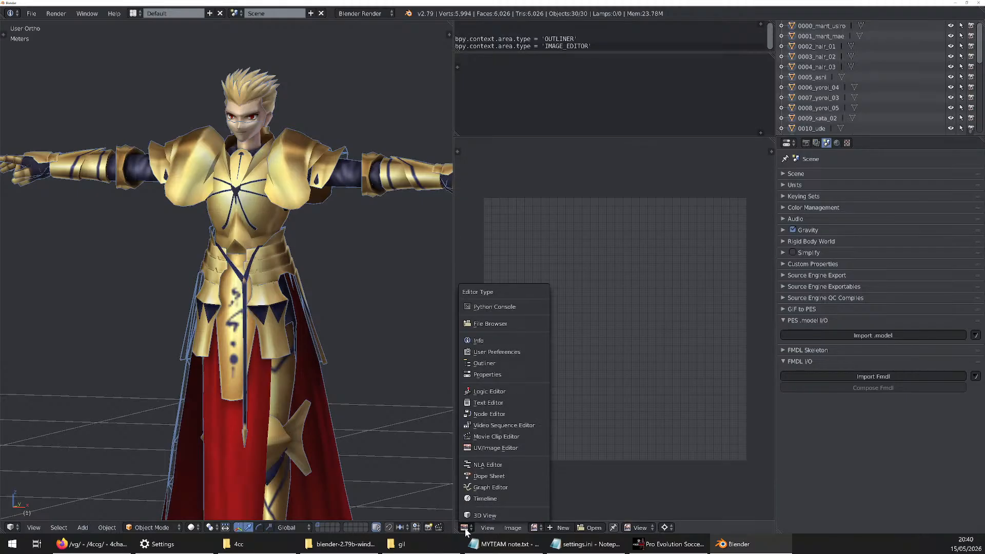
click(494, 363)
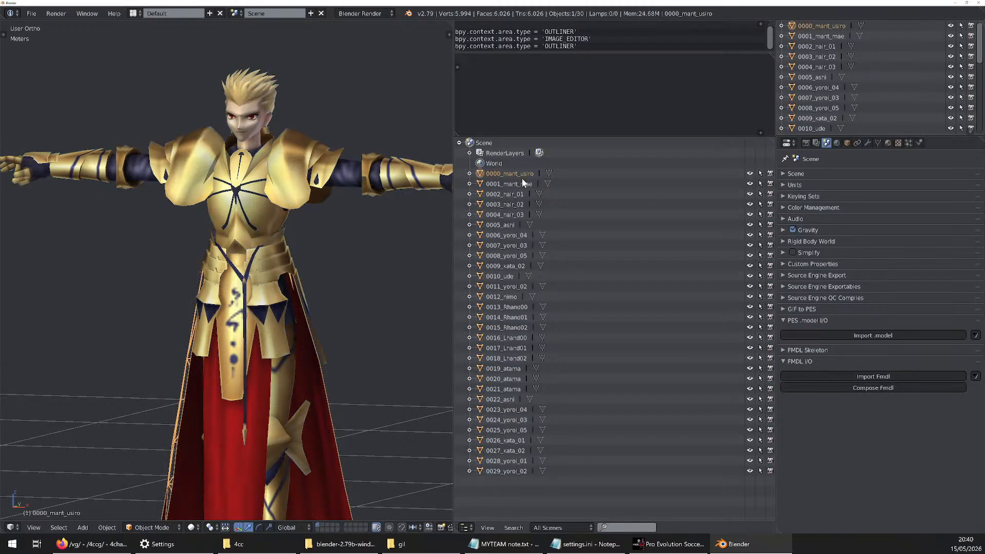
Select meshes one after another in the larger Outliner, from 0002_hair_01 through 0019_atama and back to 0001_mant_mae, to identify the model's parts
click(501, 194)
scroll(260, 212, down, 5)
scroll(241, 212, up, 4)
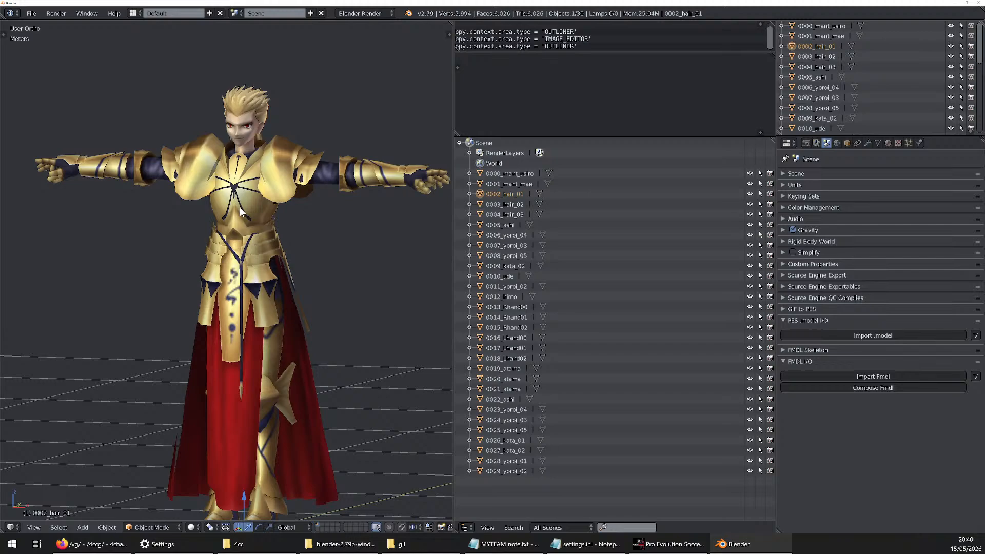
click(499, 215)
click(506, 244)
click(507, 276)
click(509, 318)
click(509, 346)
click(511, 369)
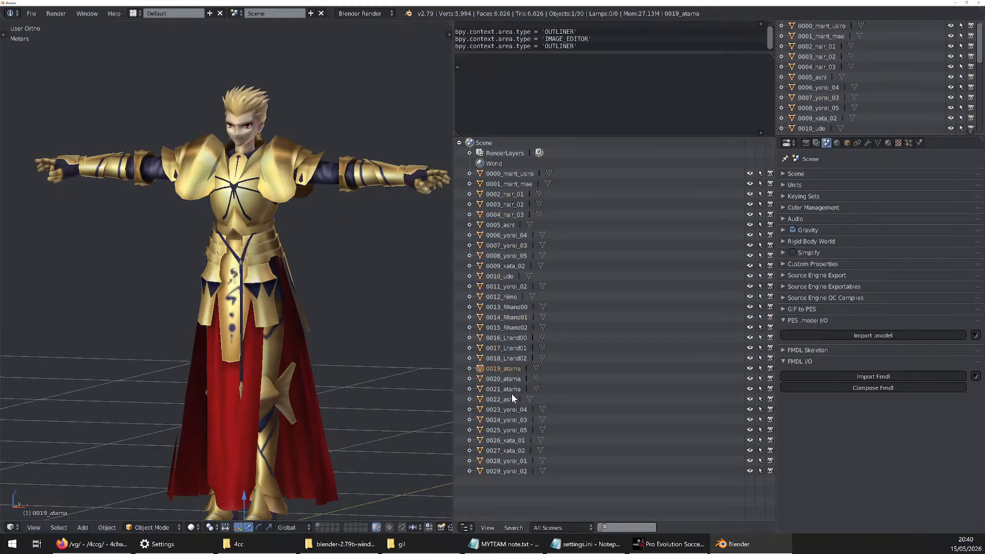
click(512, 398)
click(518, 265)
click(512, 195)
click(515, 175)
click(514, 184)
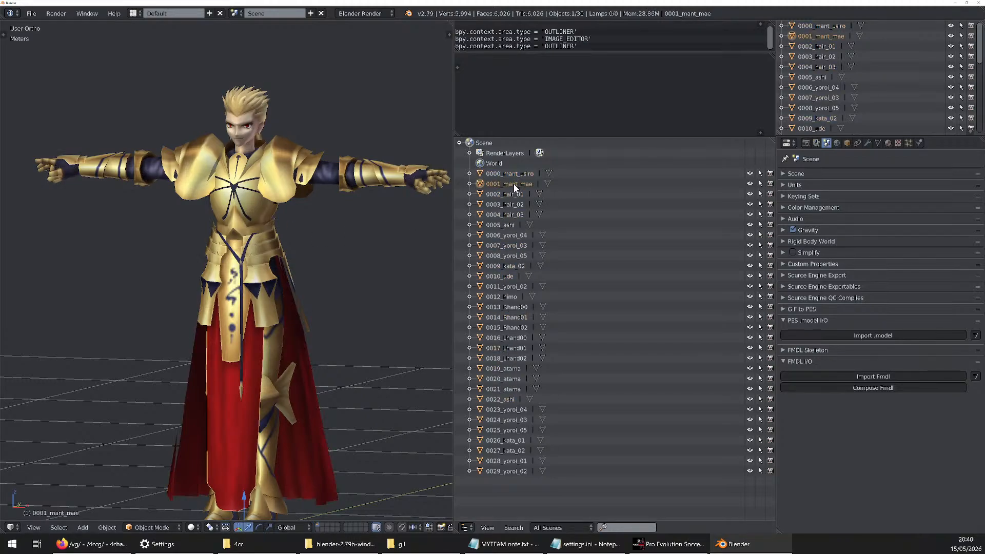
Set the 3D viewport's shading to Wireframe
click(210, 527)
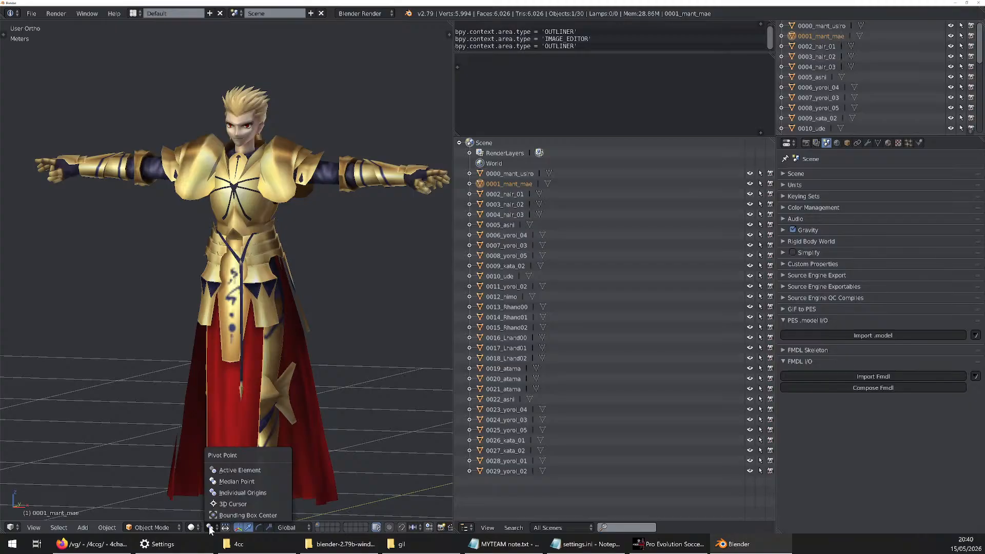
click(191, 528)
click(205, 506)
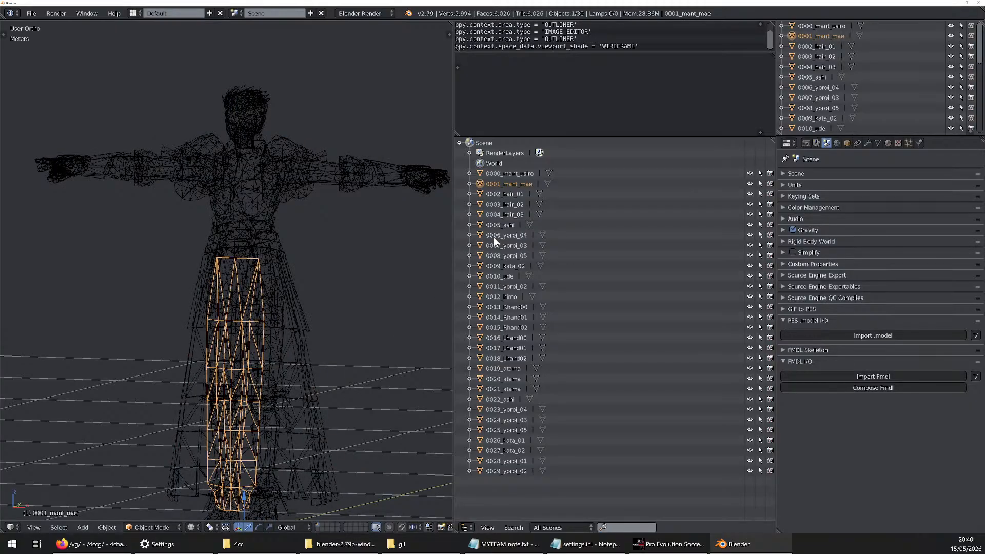
Select meshes individually, including 0006_yoroi_04, 0028_yoroi_01, 0008_yoroi_05 and 0015_Rhand02, and examine where each part sits in the wireframe
click(500, 225)
click(510, 193)
click(513, 175)
click(514, 185)
click(509, 198)
click(509, 236)
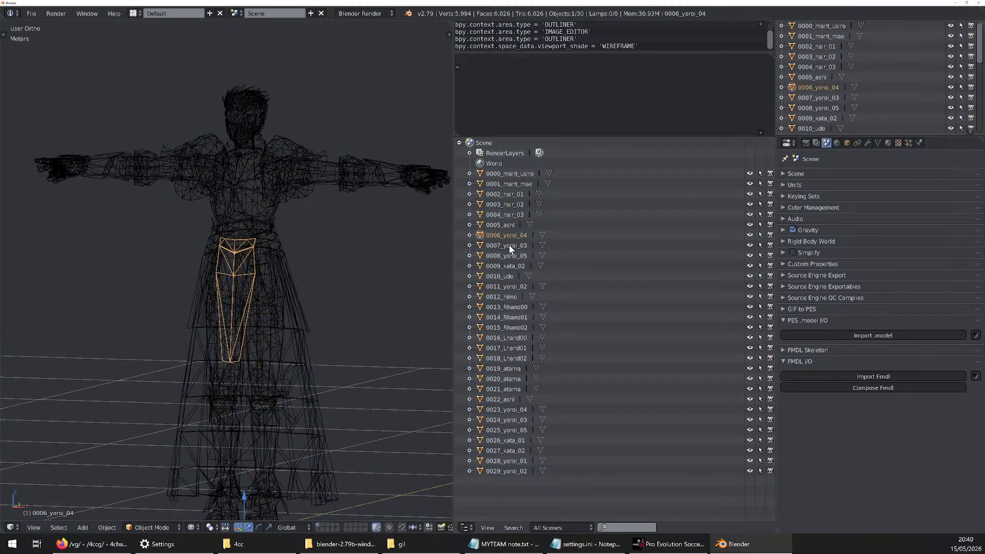
click(509, 246)
click(506, 297)
click(509, 338)
click(510, 379)
click(510, 431)
click(509, 462)
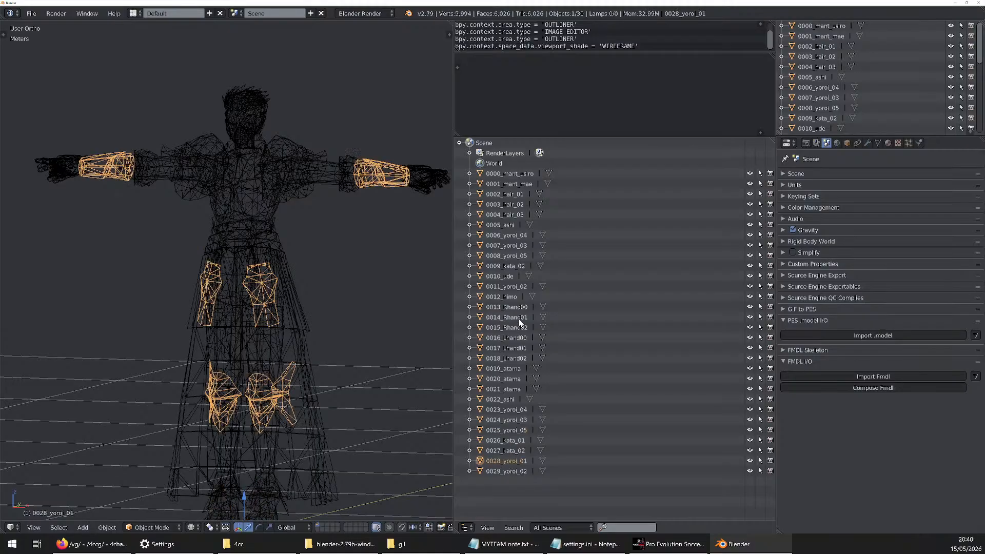
click(500, 204)
click(501, 214)
click(501, 225)
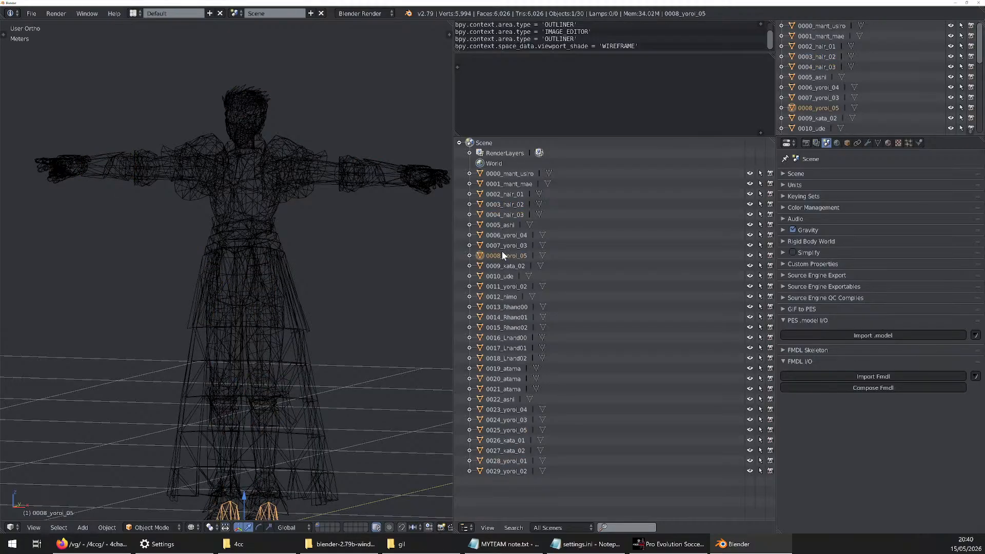
click(504, 276)
click(509, 297)
click(507, 316)
click(508, 328)
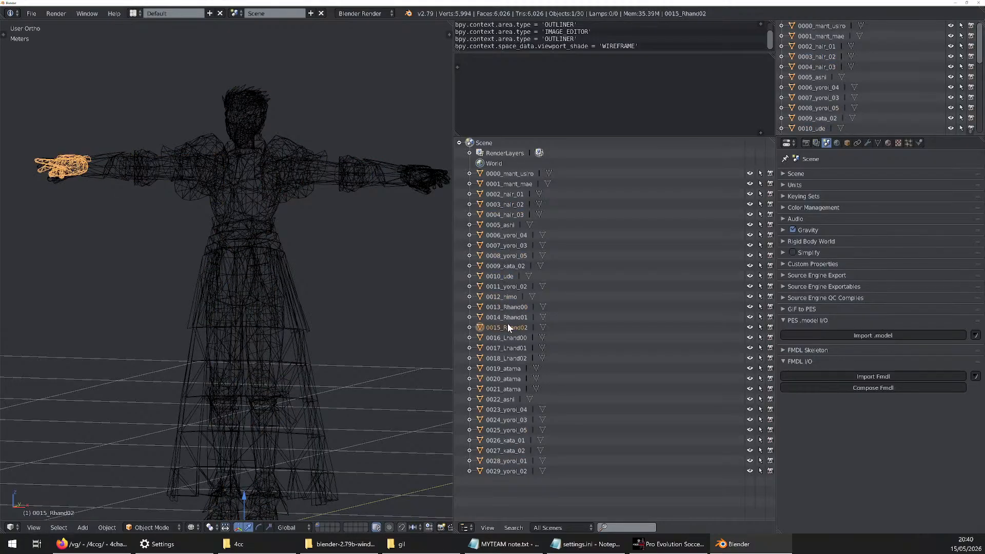
Deselect all meshes and start the Screencast Keys display for the 3D viewport
key(a)
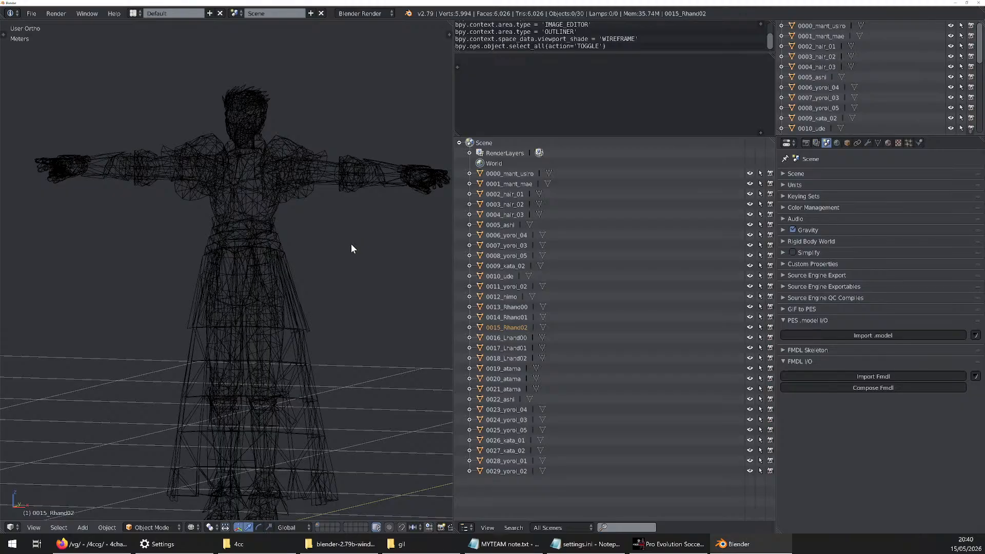
key(n)
scroll(387, 319, down, 10)
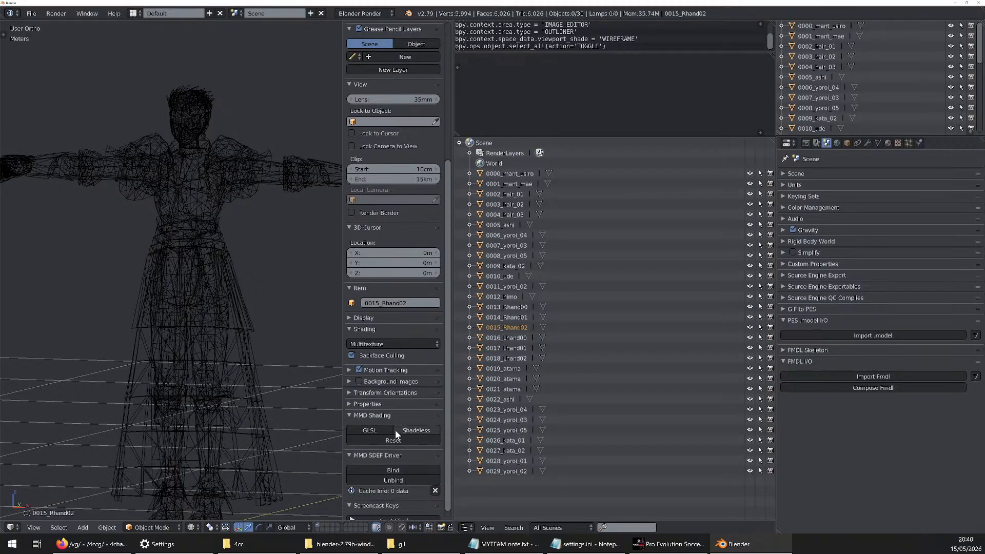
click(398, 509)
key(n)
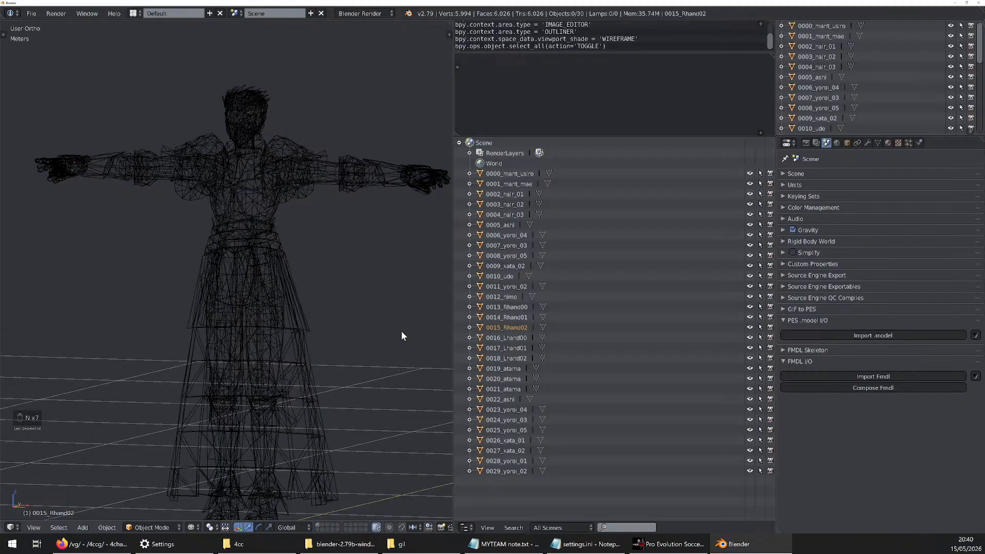
Box-select the meshes that cross the model's skirt and upper legs
scroll(372, 310, down, 4)
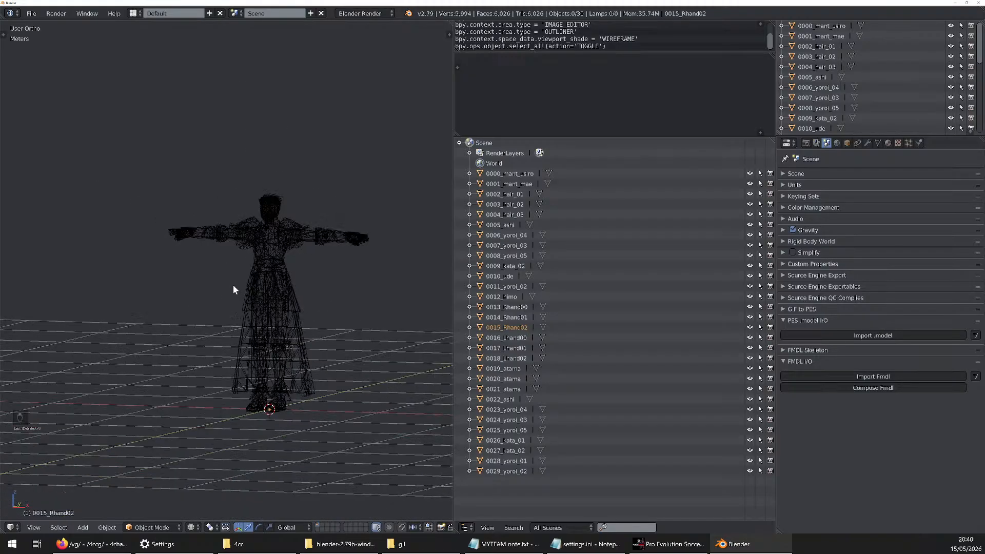
key(b)
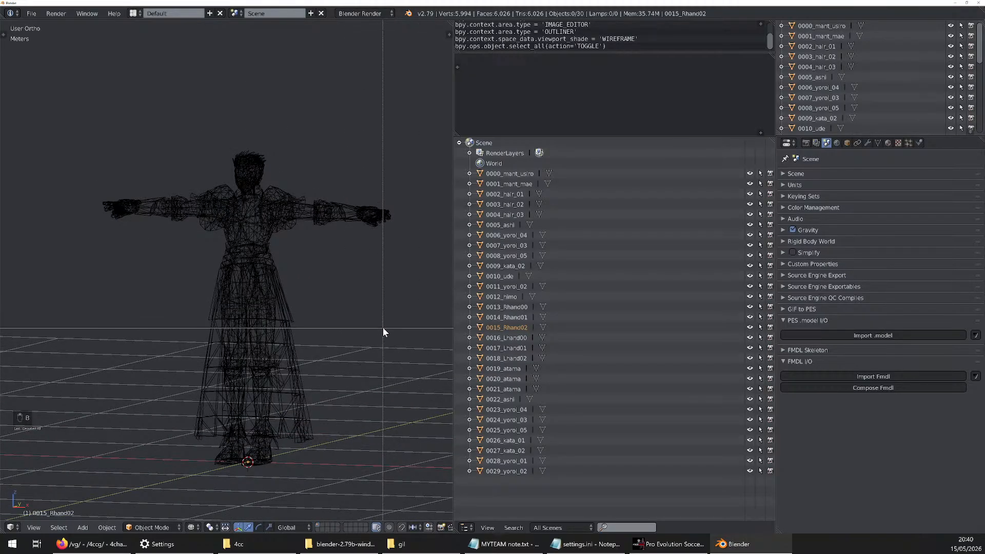
drag(383, 328, 160, 374)
scroll(240, 221, up, 1)
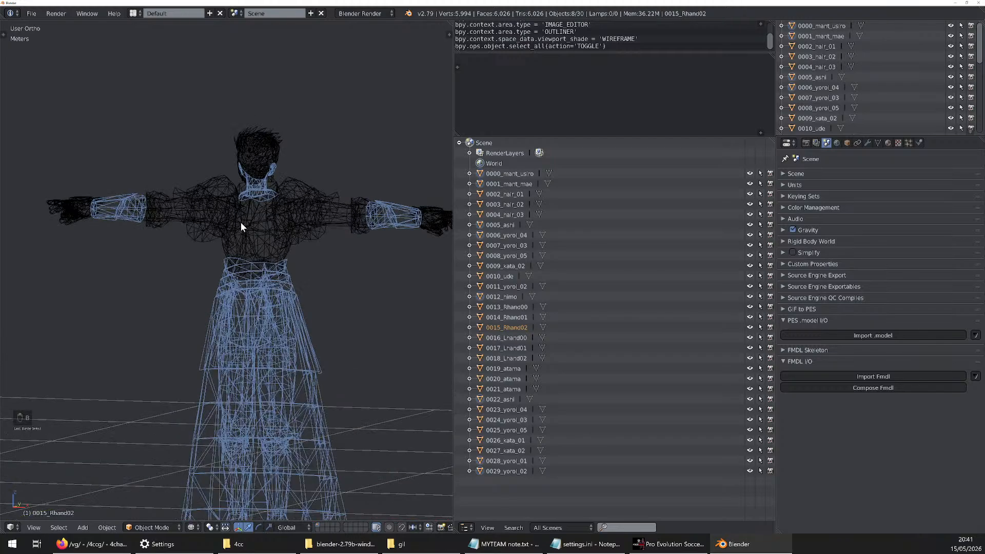
Examine the selected neck, forearm and skirt meshes in the wireframe from close up and from several angles
scroll(298, 309, up, 1)
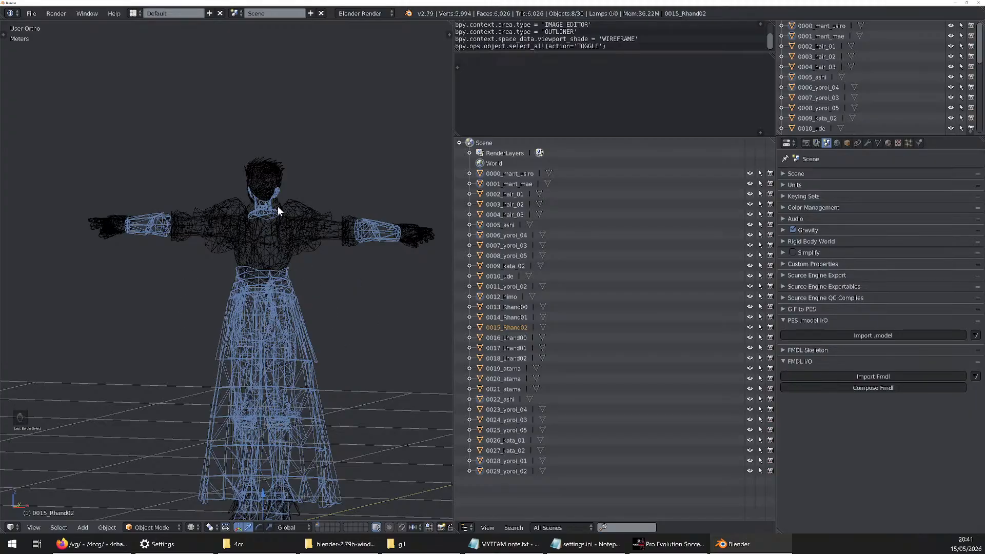
scroll(271, 198, up, 8)
middle_drag(269, 226, 251, 208)
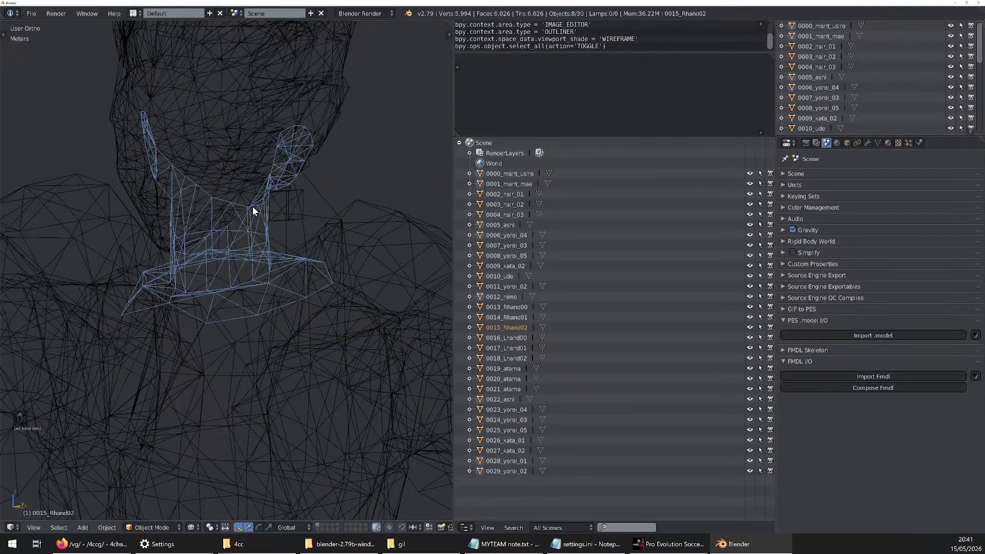
scroll(253, 210, down, 3)
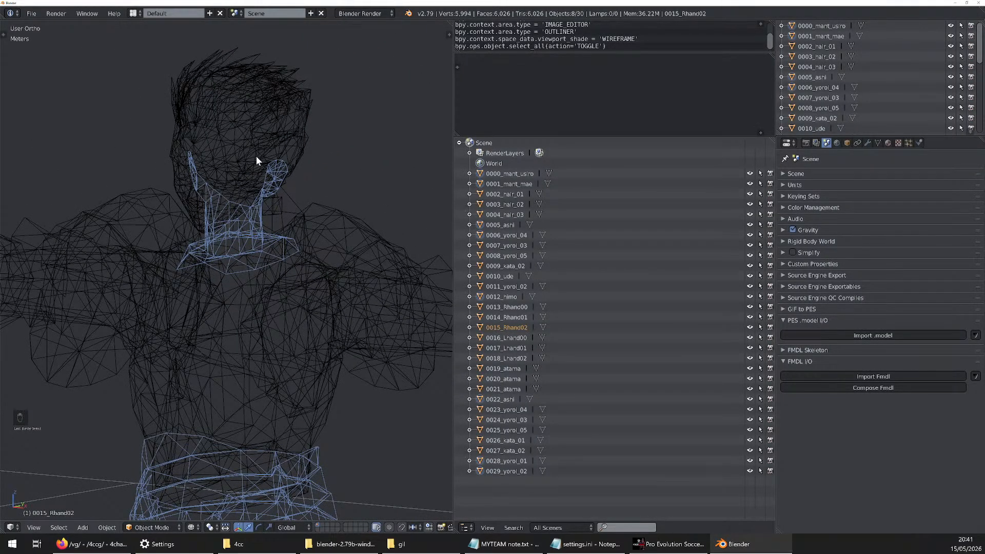
scroll(255, 206, up, 4)
middle_drag(177, 263, 251, 296)
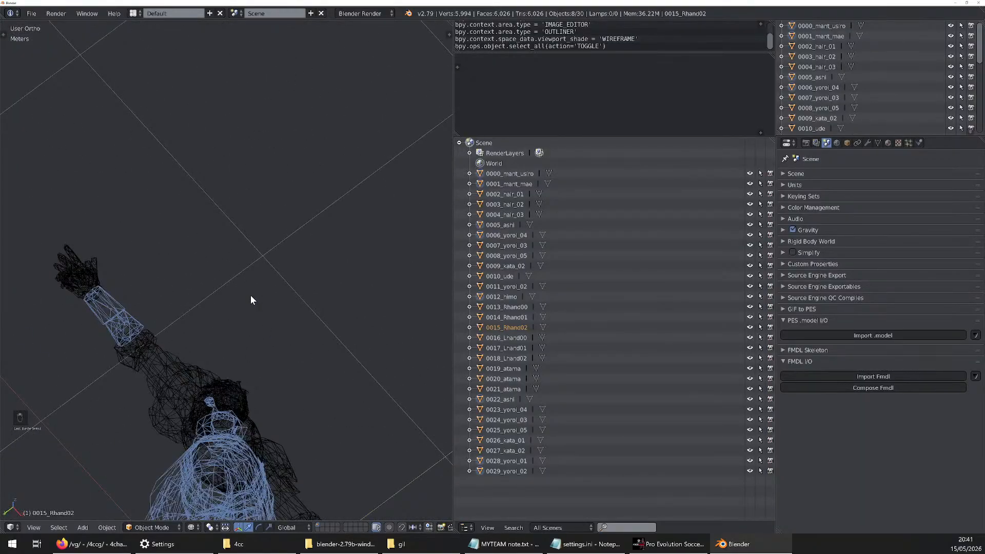
key(KP_1)
scroll(247, 288, down, 5)
mouse_move(251, 376)
middle_down()
mouse_move(217, 403)
mouse_move(236, 366)
middle_up()
scroll(236, 365, up, 4)
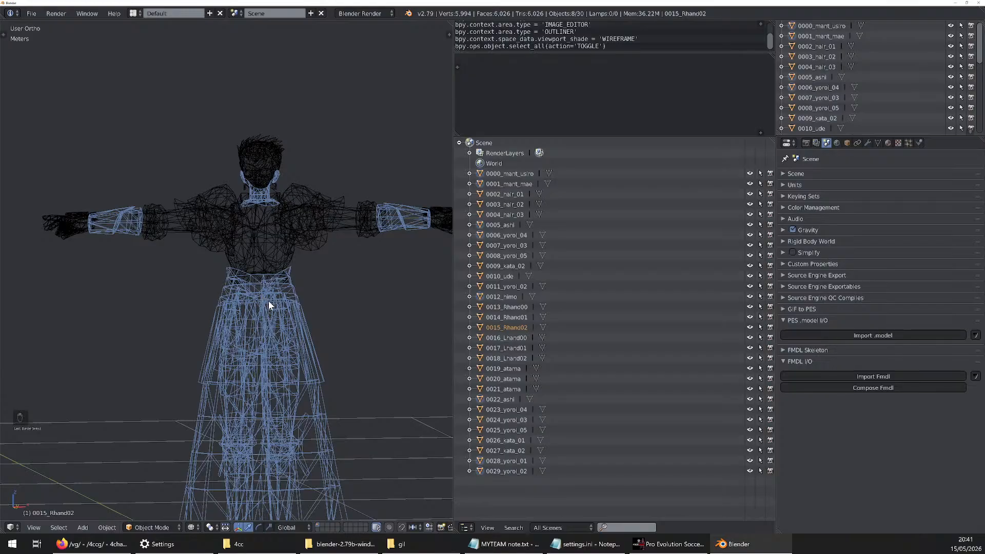
Box-deselect the mesh around the head and neck, and add the torso and shoulder meshes to the selection
key(b)
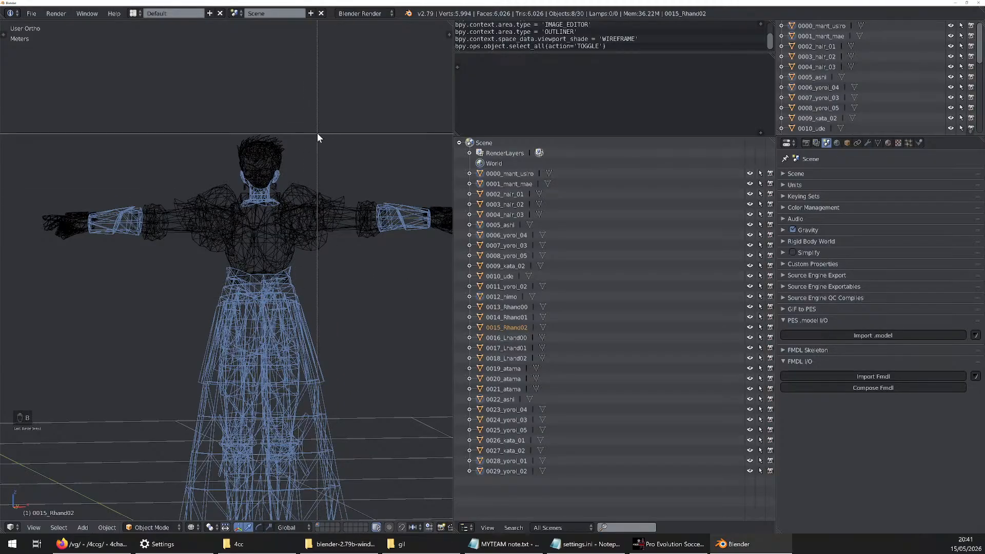
drag(318, 129, 236, 201)
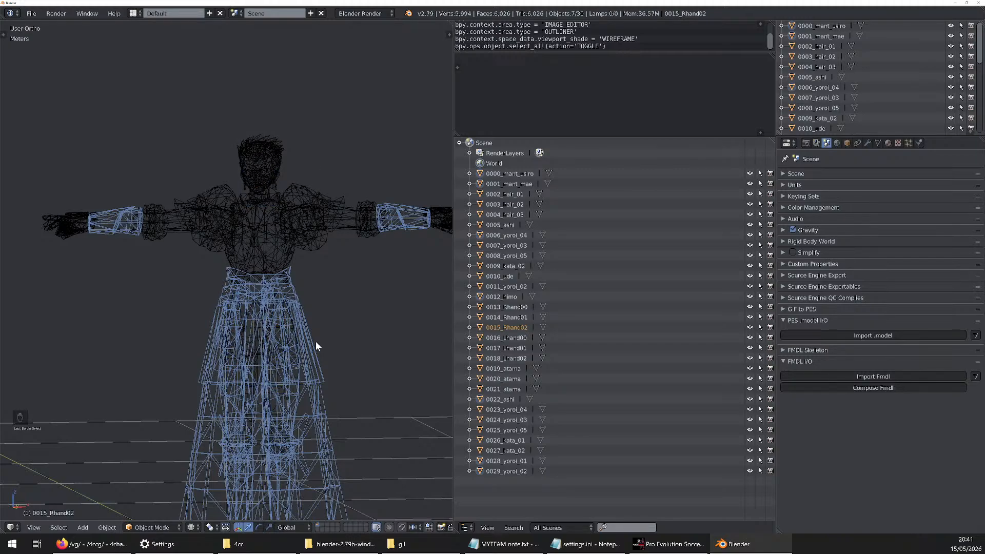
key(b)
drag(266, 264, 232, 272)
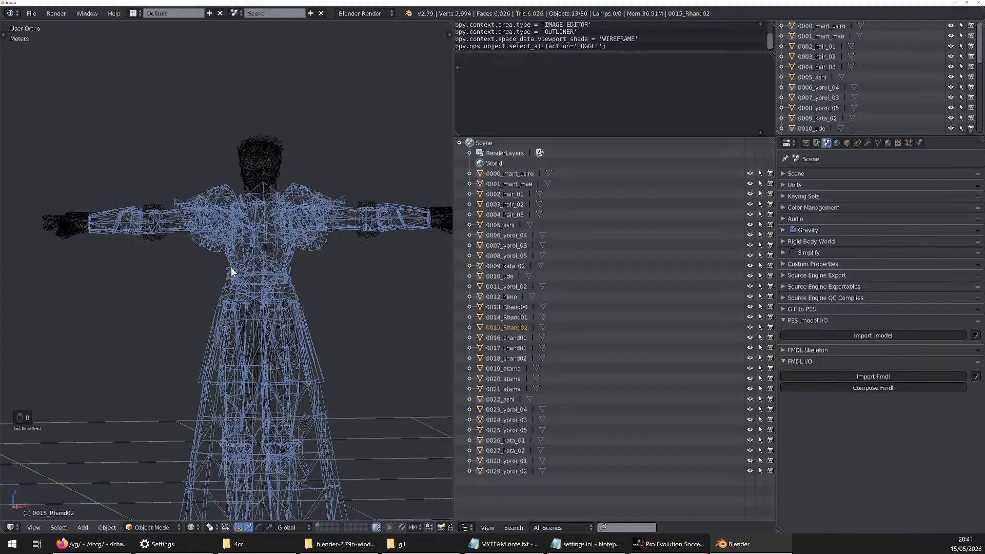
Add the arm and hand meshes on both sides of the model to the box selection
key(b)
drag(175, 213, 42, 266)
key(b)
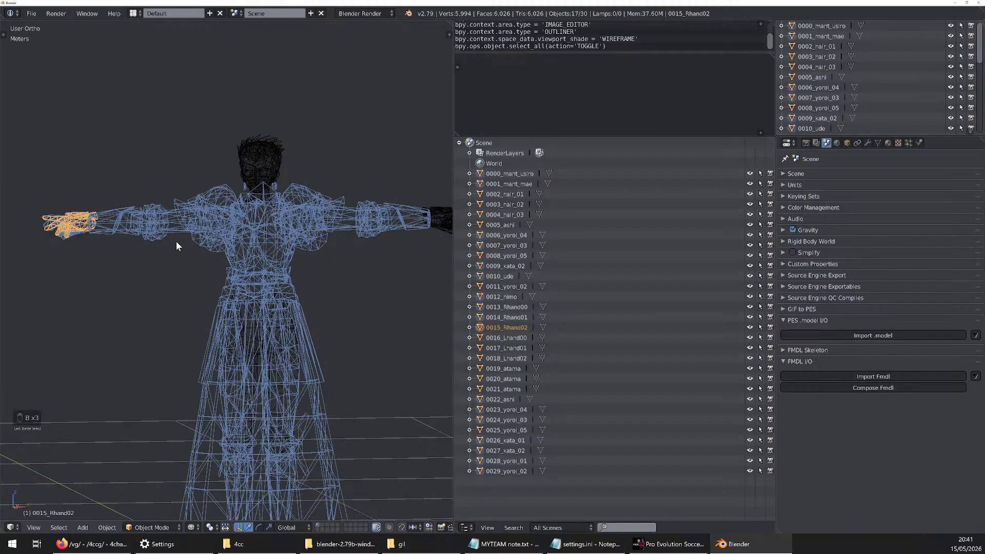
scroll(175, 242, down, 2)
scroll(317, 221, up, 2)
key(b)
drag(350, 183, 436, 261)
scroll(352, 257, down, 3)
scroll(340, 372, up, 2)
Add the remaining meshes around the skirt, lower legs and feet to the selection
key(b)
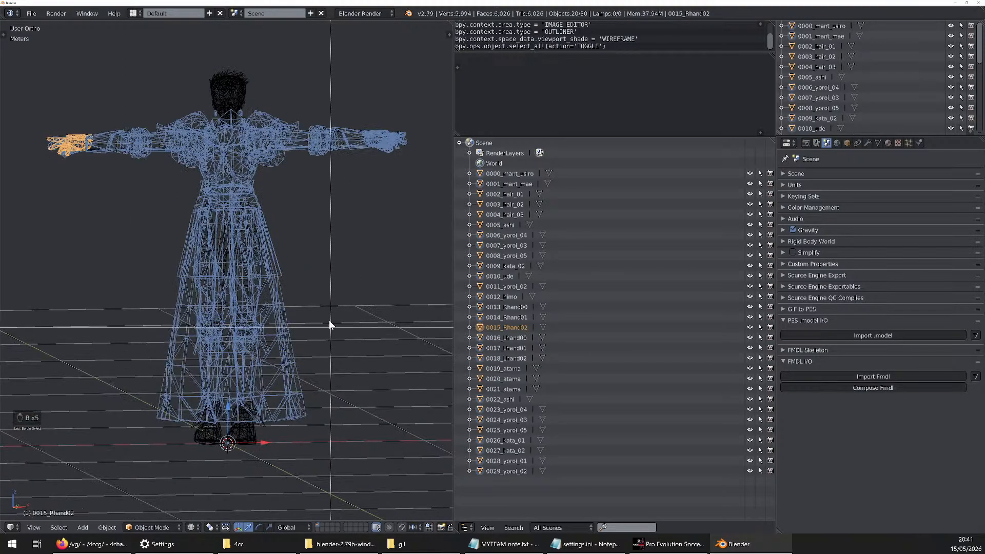
drag(330, 323, 146, 470)
scroll(311, 355, down, 2)
key(b)
drag(377, 213, 143, 462)
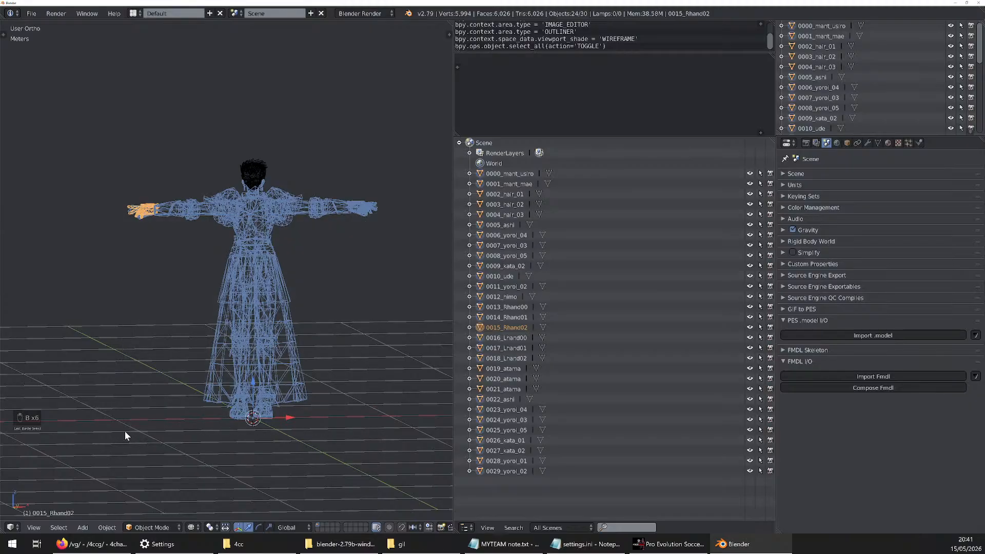
key(b)
drag(114, 200, 386, 433)
Remove the meshes crossing the ears, earrings and neck from the selection
scroll(246, 198, up, 6)
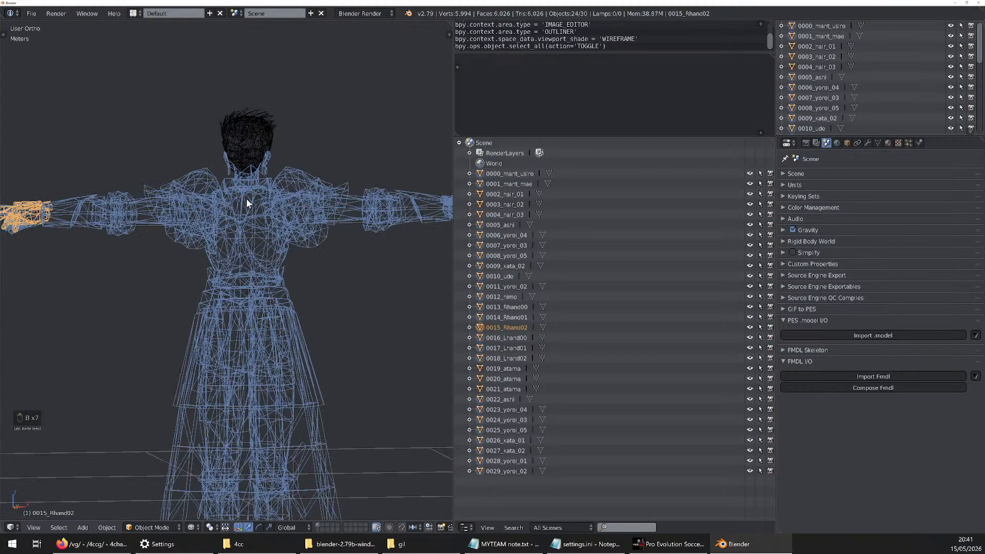
scroll(255, 137, up, 4)
key(b)
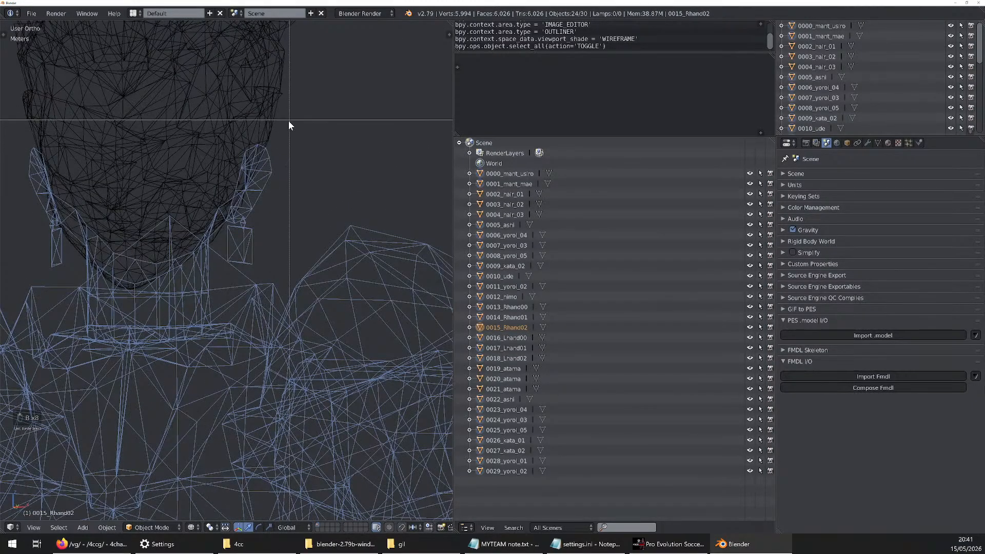
drag(286, 122, 44, 247)
middle_drag(45, 247, 35, 248)
middle_drag(171, 237, 230, 242)
Check the selected armor, skirt, arm and hand meshes from several angles and delete them
scroll(227, 251, down, 8)
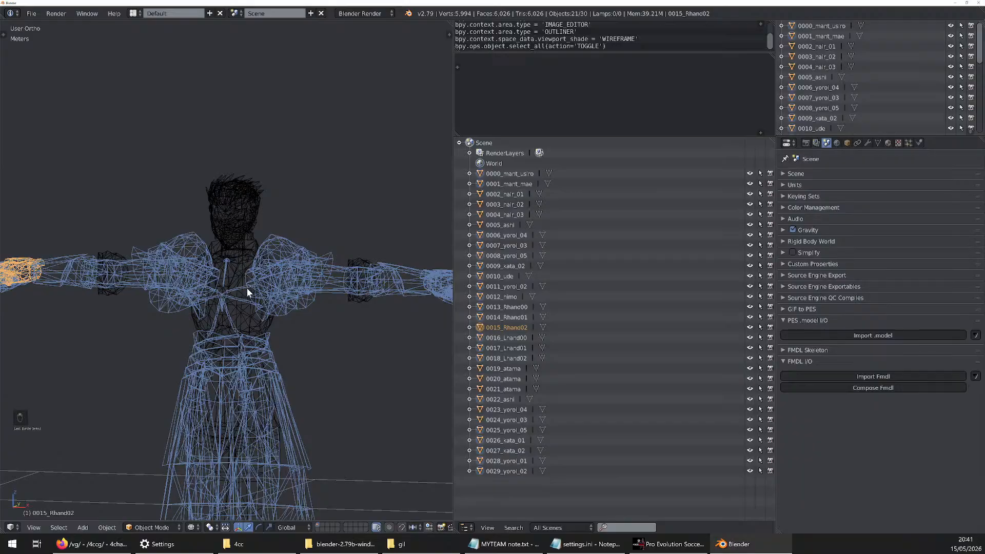
scroll(247, 293, up, 4)
middle_drag(229, 308, 268, 211)
scroll(236, 298, down, 3)
scroll(224, 302, down, 3)
scroll(268, 211, down, 2)
scroll(268, 212, down, 2)
scroll(261, 300, up, 3)
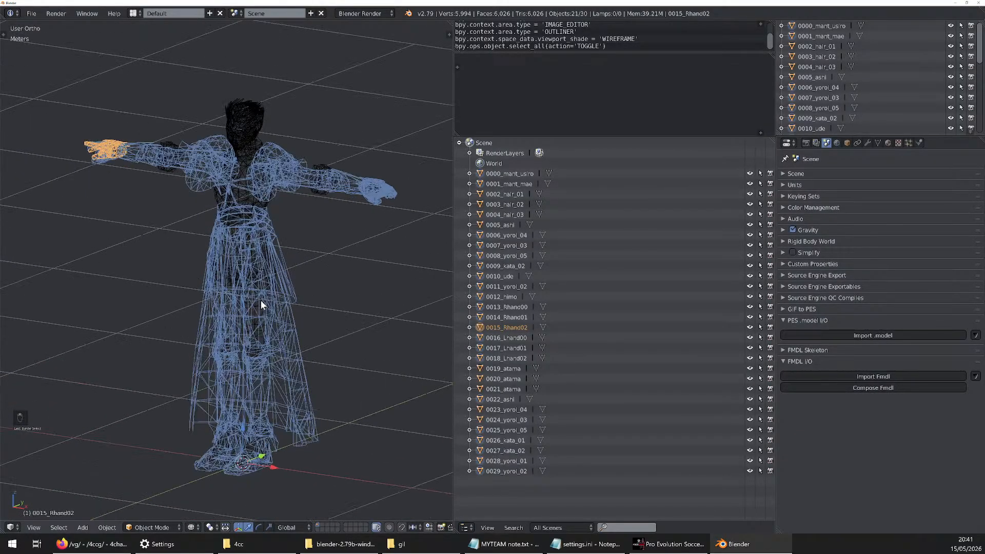
scroll(276, 258, down, 1)
scroll(310, 225, up, 1)
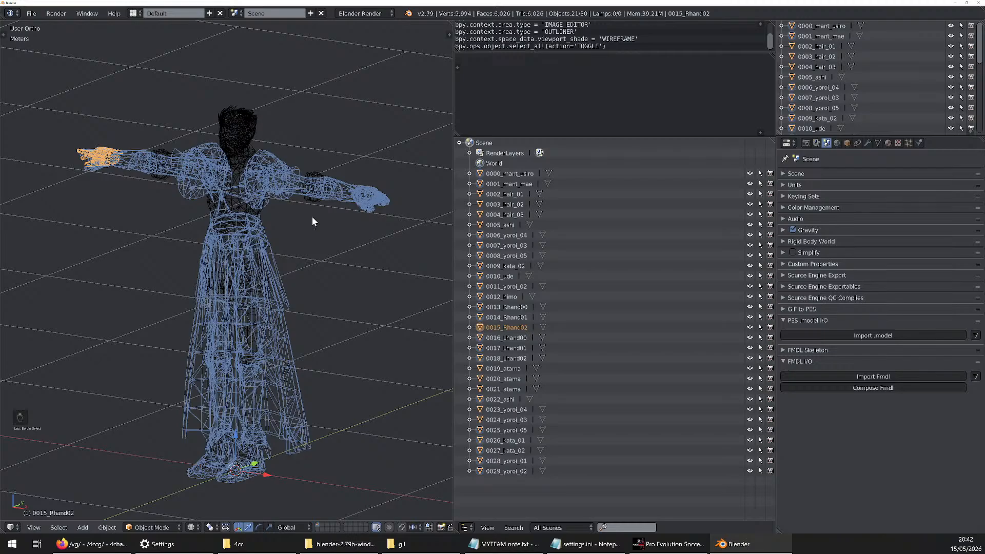
key(x)
click(312, 216)
Delete the torso mesh 0024_yoroi_03
scroll(228, 182, up, 2)
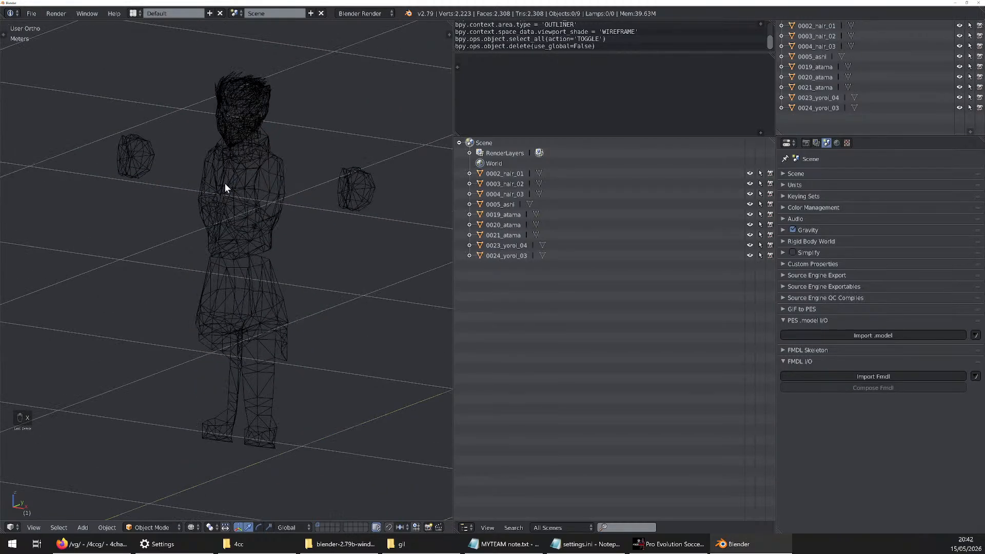
right_click(224, 183)
scroll(215, 169, up, 6)
scroll(221, 182, down, 5)
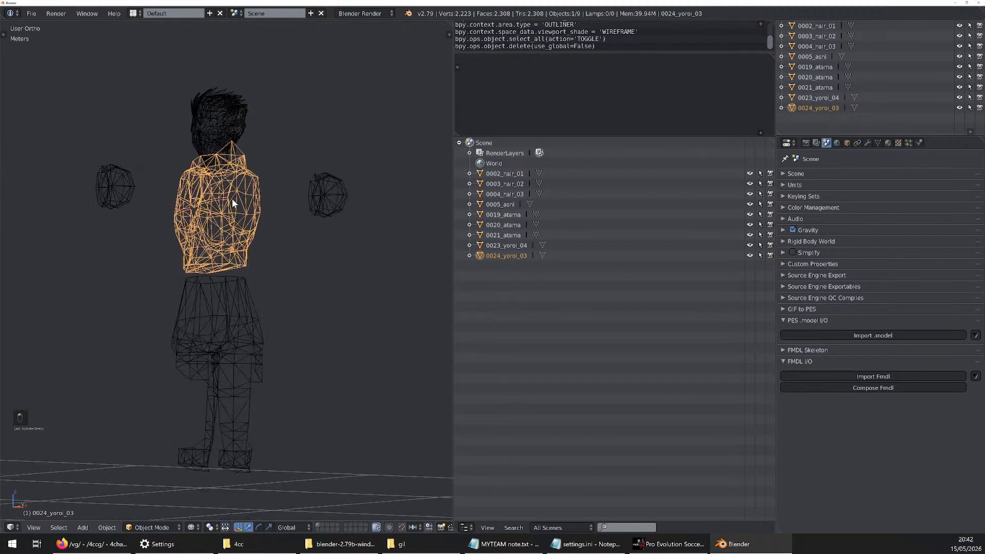
key(x)
click(232, 200)
Select 0023_yoroi_04 and 0005_ashi in turn to examine which separate parts each mesh contains
right_click(329, 191)
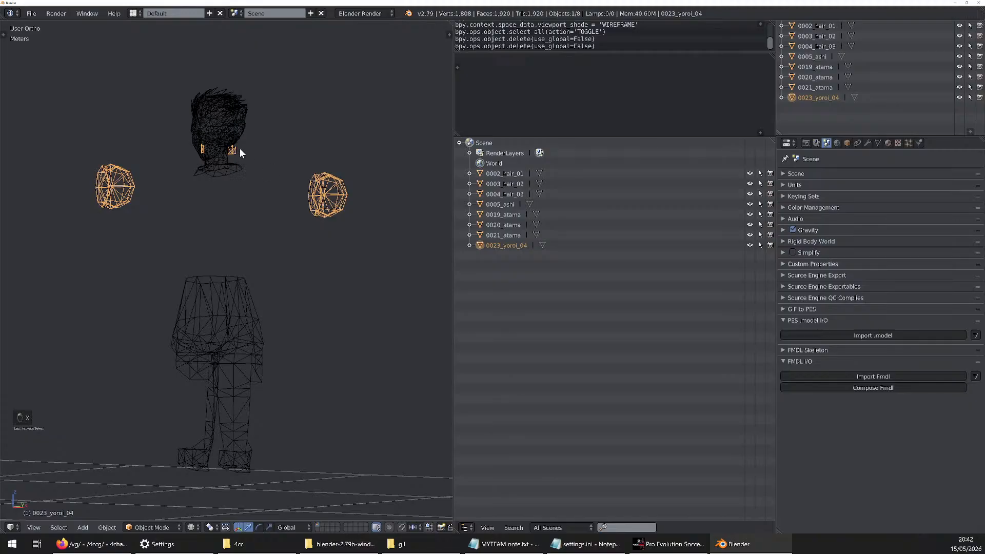
right_click(245, 306)
scroll(275, 248, down, 4)
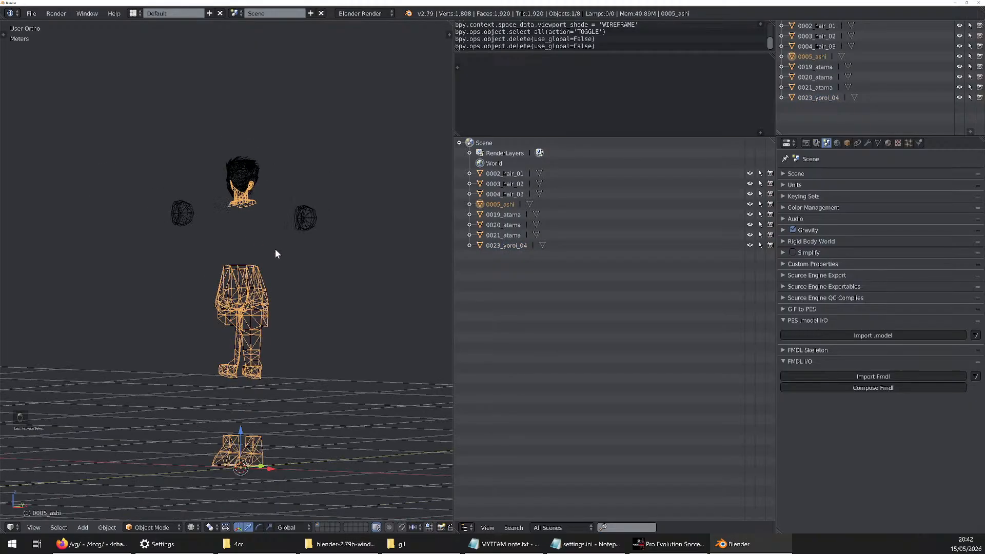
scroll(280, 244, up, 2)
right_click(315, 226)
middle_drag(317, 229, 330, 253)
Turn off wireframe shading in the 3D viewport to view the remaining meshes with their textures
key(z)
scroll(246, 224, up, 3)
mouse_move(246, 223)
middle_down()
mouse_move(327, 225)
mouse_move(264, 237)
mouse_move(247, 225)
mouse_move(282, 227)
middle_up()
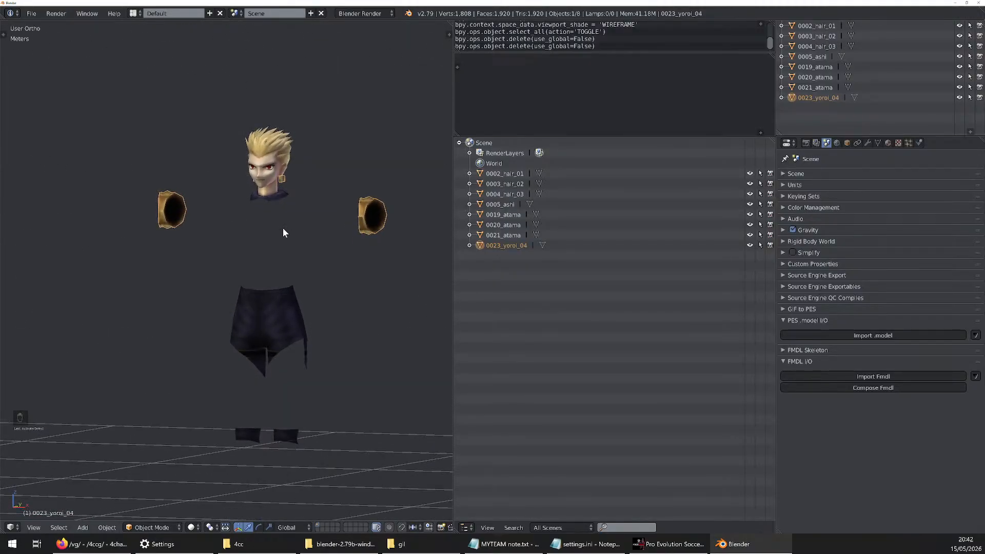
Try moving the hair meshes 0003_hair_02, 0004_hair_03 and 0002_hair_01 away from the head one by one, cancelling each move
right_drag(282, 141, 322, 116)
key(Escape)
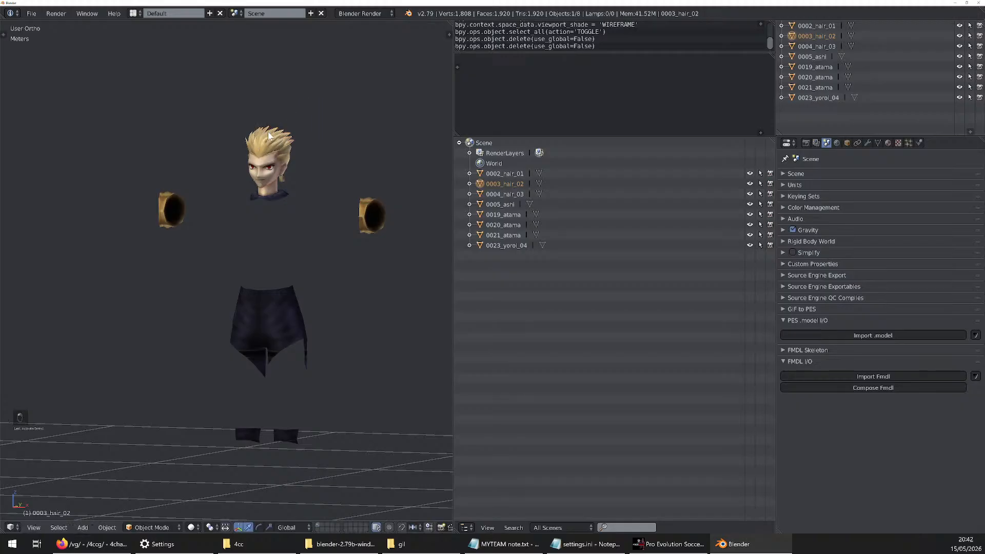
scroll(268, 131, up, 5)
middle_drag(251, 185, 290, 184)
drag(296, 154, 285, 200)
right_click(284, 200)
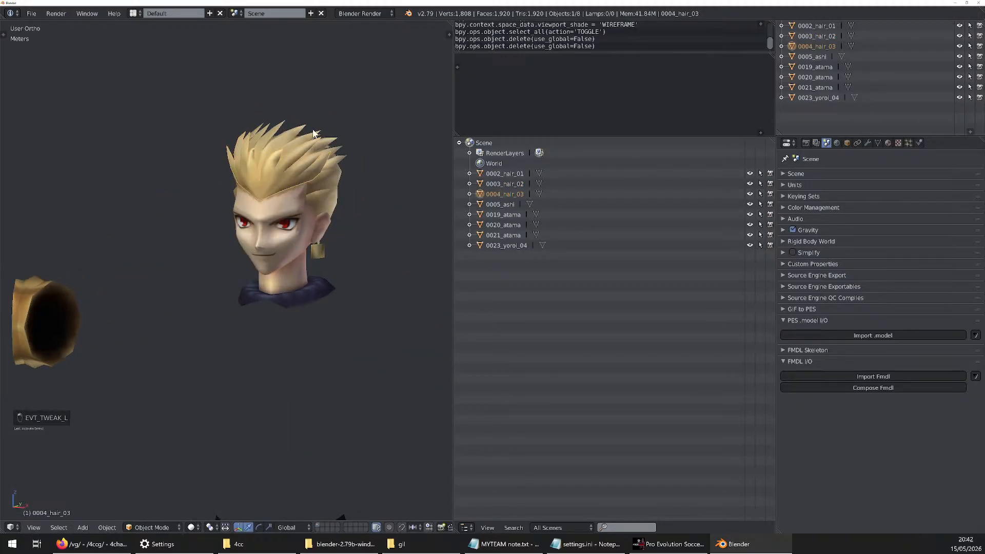
drag(314, 134, 370, 117)
right_click(370, 120)
scroll(351, 216, down, 5)
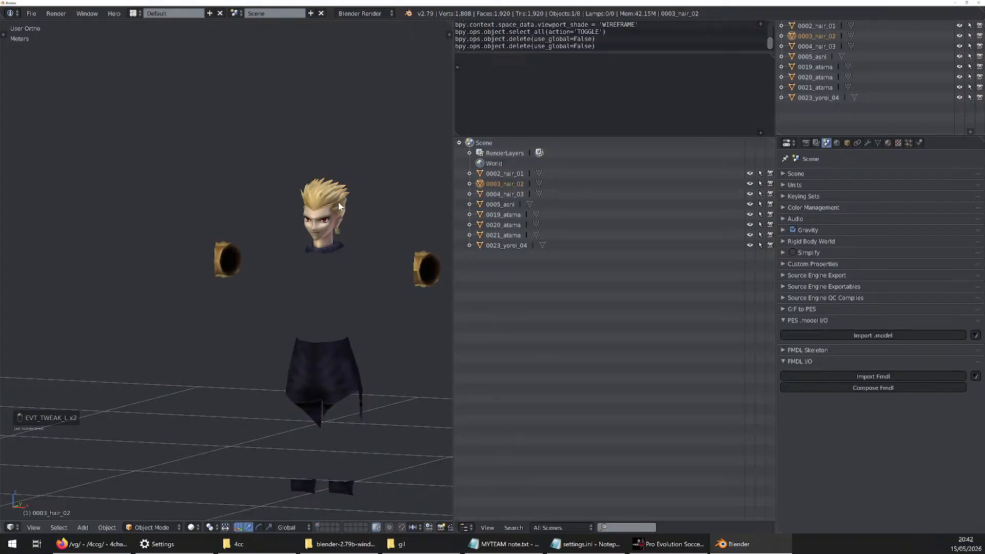
drag(338, 202, 419, 311)
right_click(417, 309)
shift+middle_drag(414, 386, 362, 291)
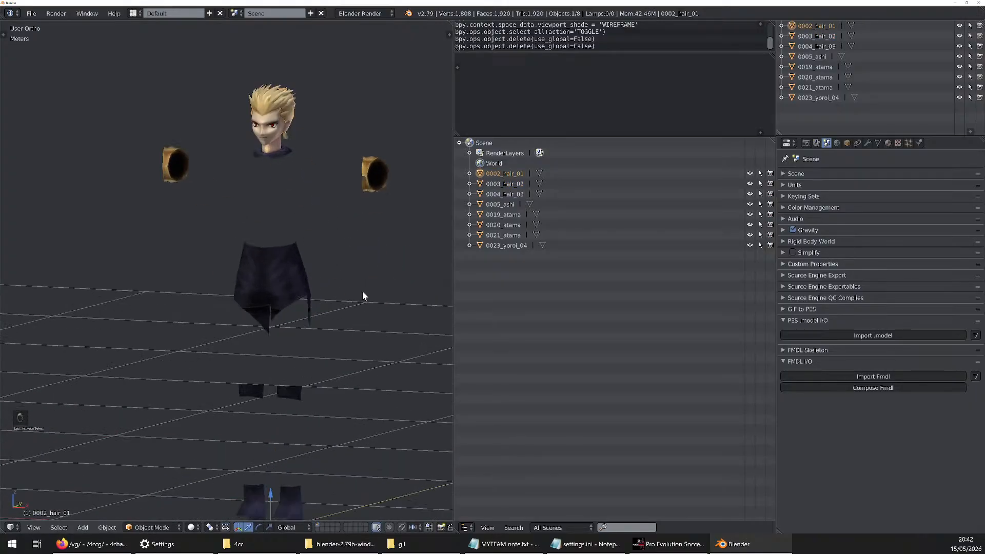
Alternate between selecting 0023_yoroi_04 and 0005_ashi to compare the cuffs and earrings with the collar, legs and feet
click(374, 170)
middle_drag(374, 169, 304, 196)
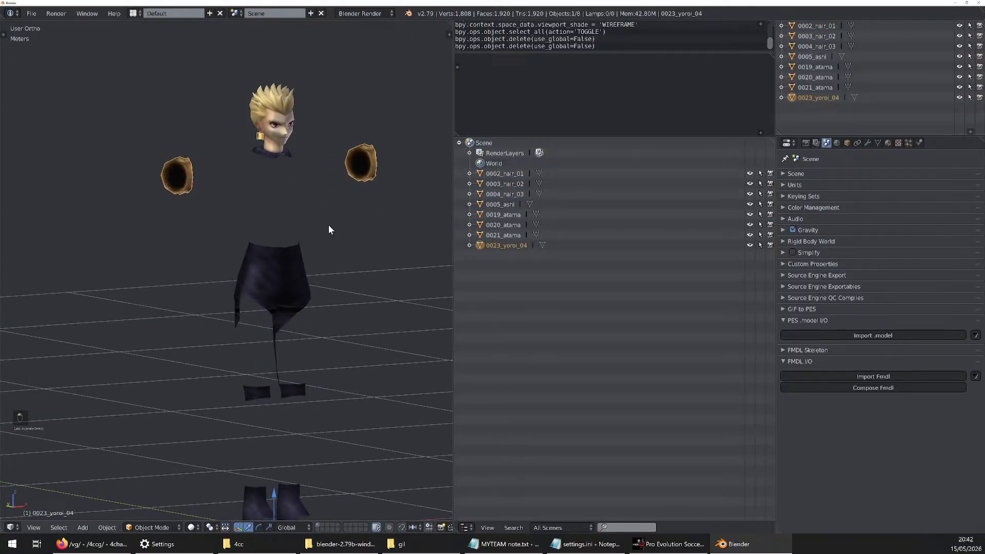
click(273, 260)
click(170, 171)
click(285, 279)
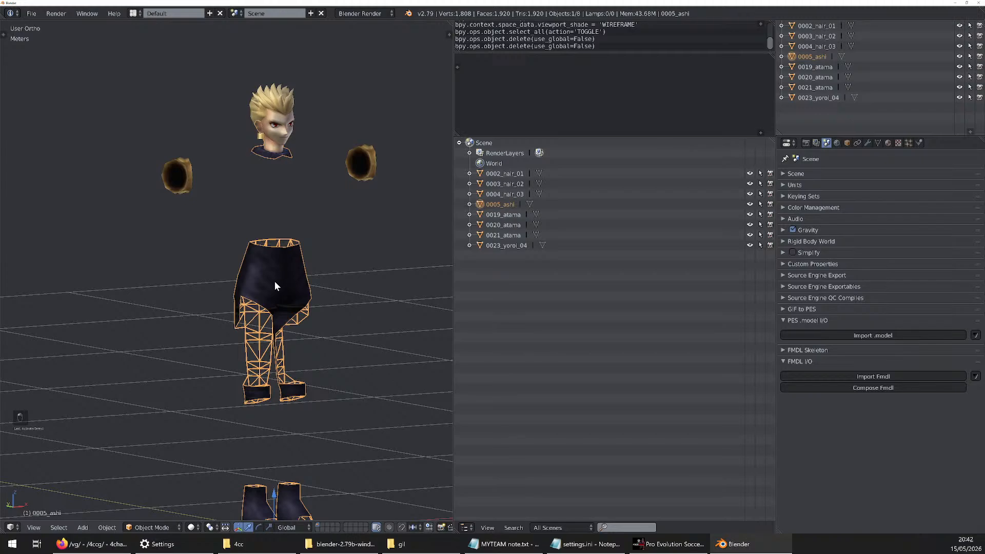
middle_drag(293, 277, 258, 272)
mouse_move(281, 220)
middle_down()
mouse_move(288, 205)
mouse_move(248, 207)
mouse_move(265, 228)
mouse_move(272, 213)
middle_up()
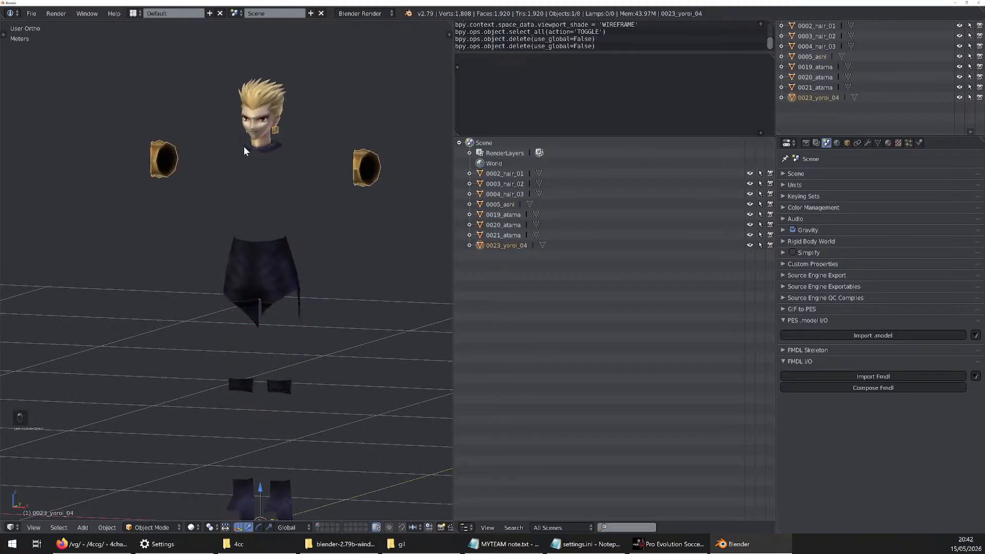
scroll(322, 179, down, 4)
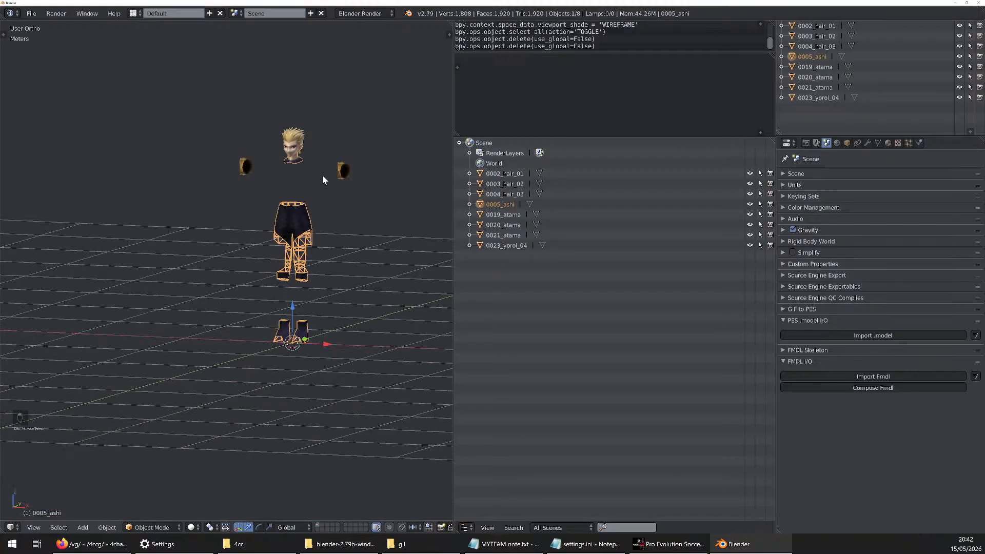
Enter Edit Mode on the 0005_ashi mesh and deselect all of its vertices
scroll(332, 248, up, 3)
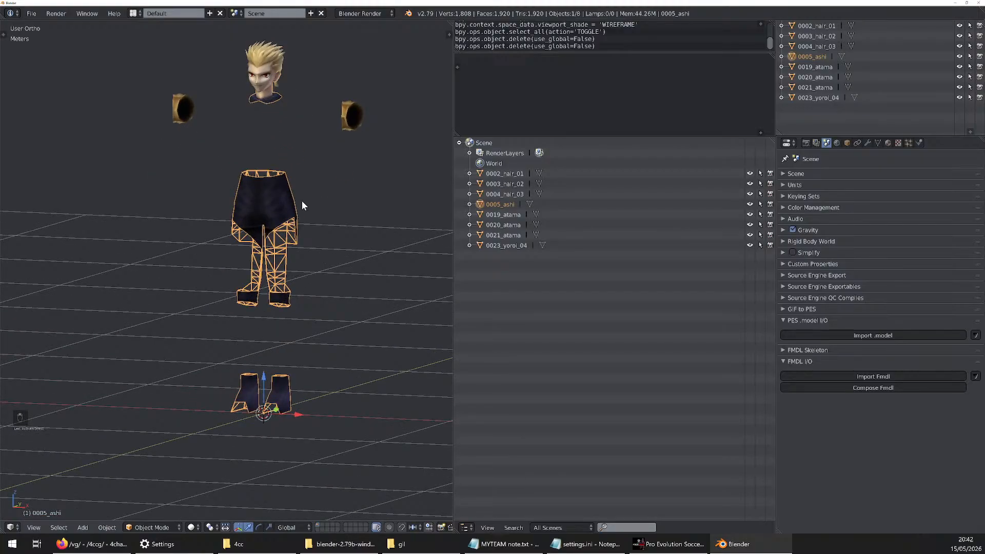
key(Tab)
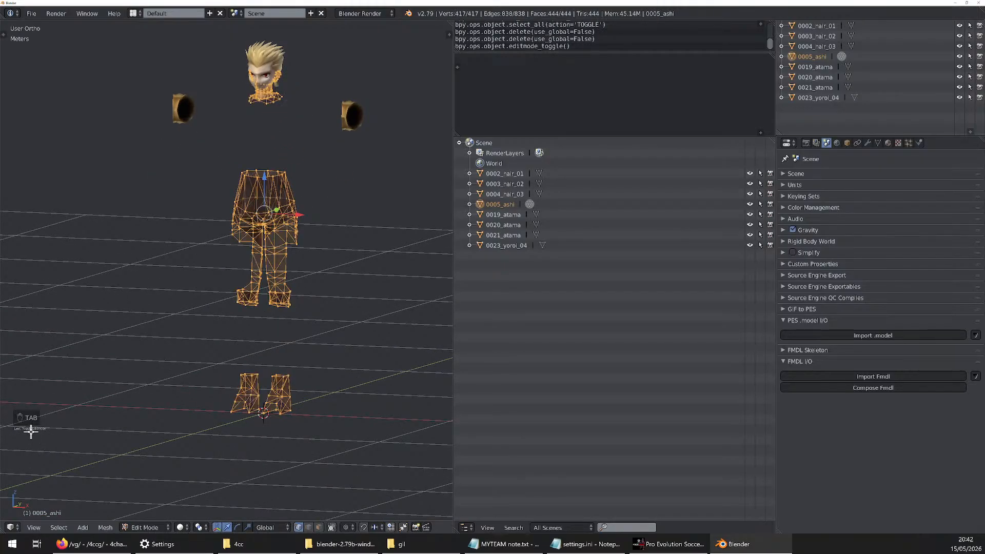
scroll(289, 118, up, 4)
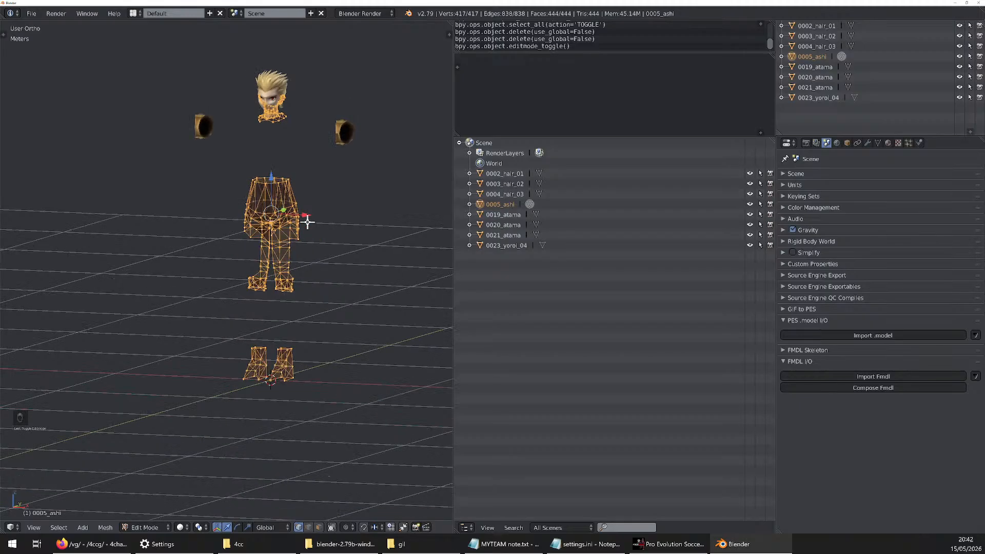
scroll(289, 118, up, 3)
middle_drag(288, 119, 263, 311)
scroll(266, 145, down, 3)
key(a)
key(Caps_Lock)
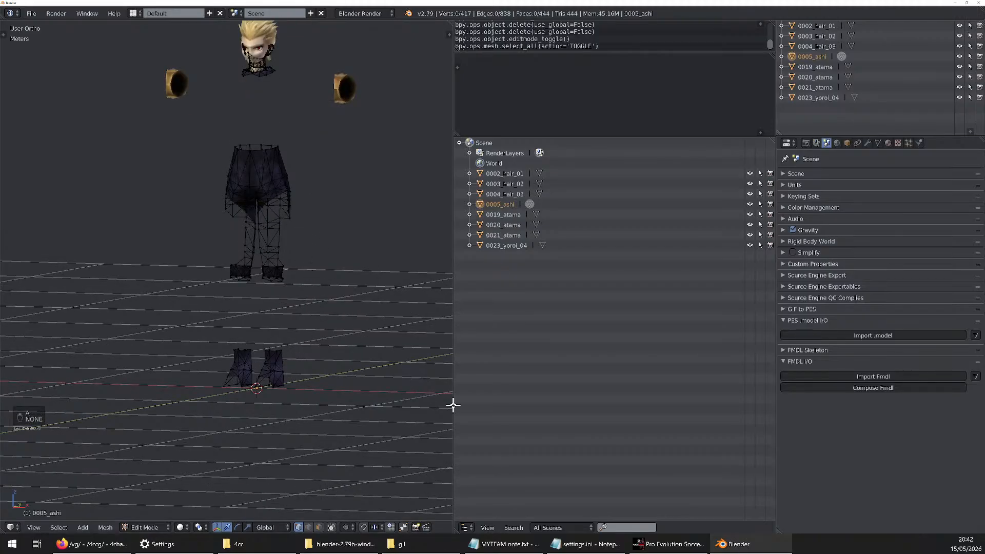
key(Caps_Lock)
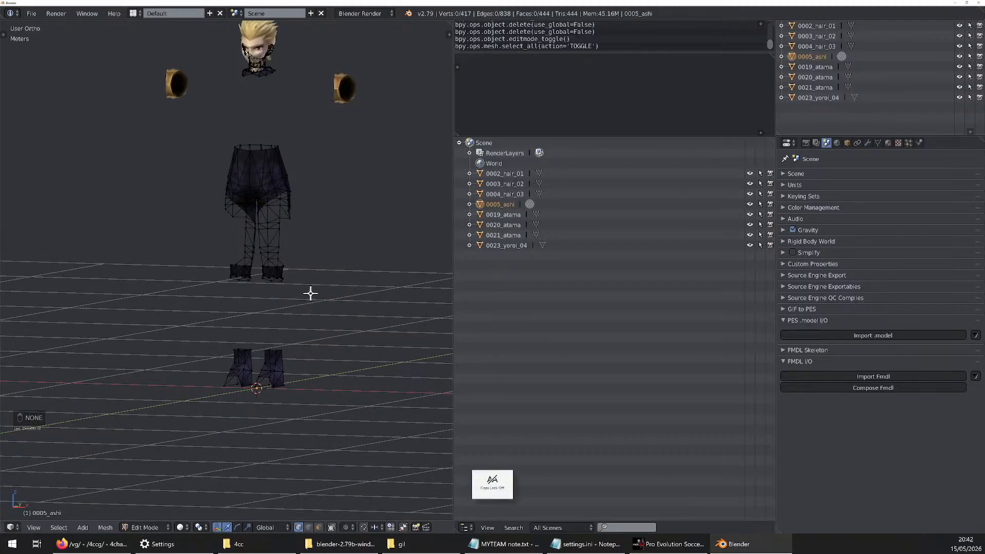
Box-select the legs and feet of 0005_ashi and add the collar around the neck to the selection
key(b)
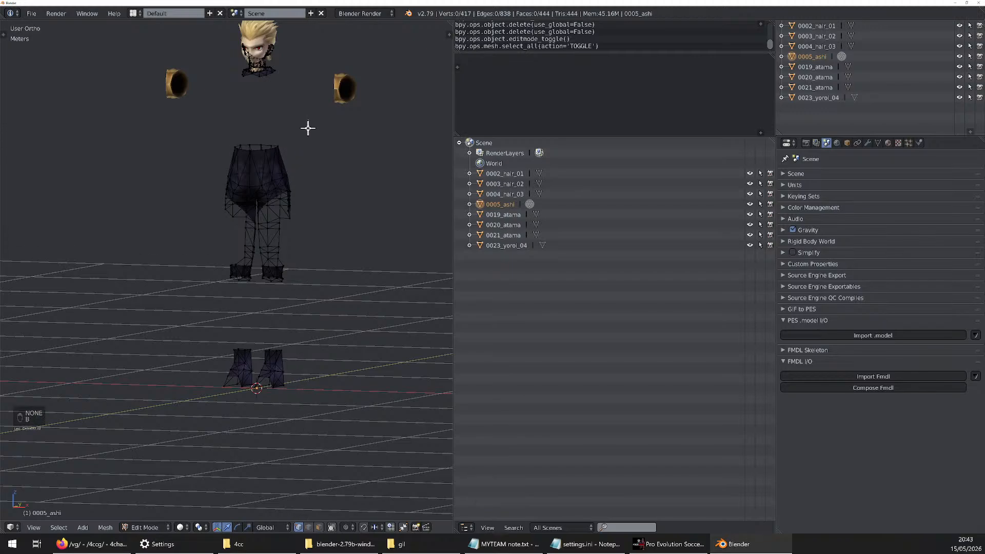
drag(308, 128, 194, 424)
scroll(253, 77, up, 8)
scroll(252, 68, down, 6)
shift+middle_drag(253, 41, 253, 136)
scroll(253, 137, up, 5)
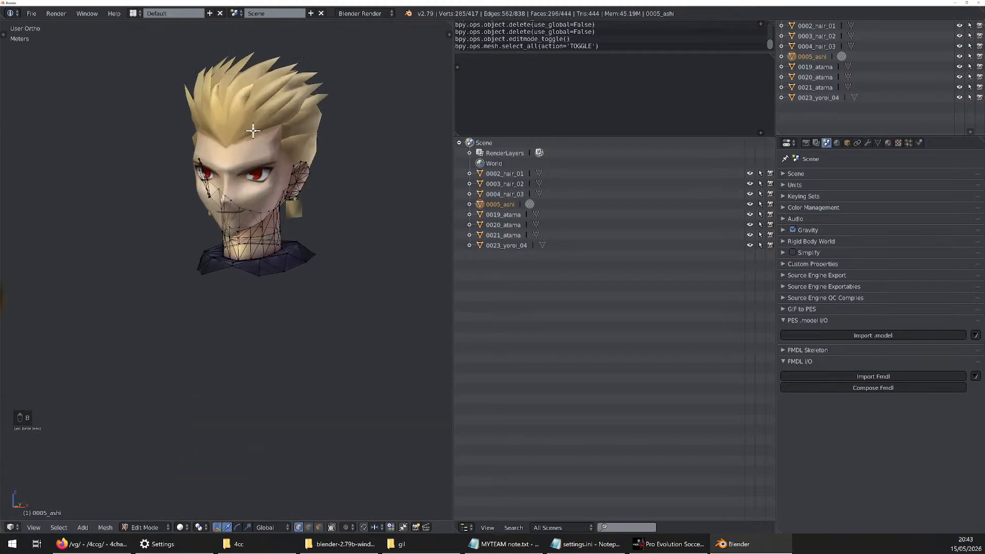
scroll(260, 220, up, 3)
middle_drag(258, 221, 289, 230)
key(b)
drag(381, 267, 139, 311)
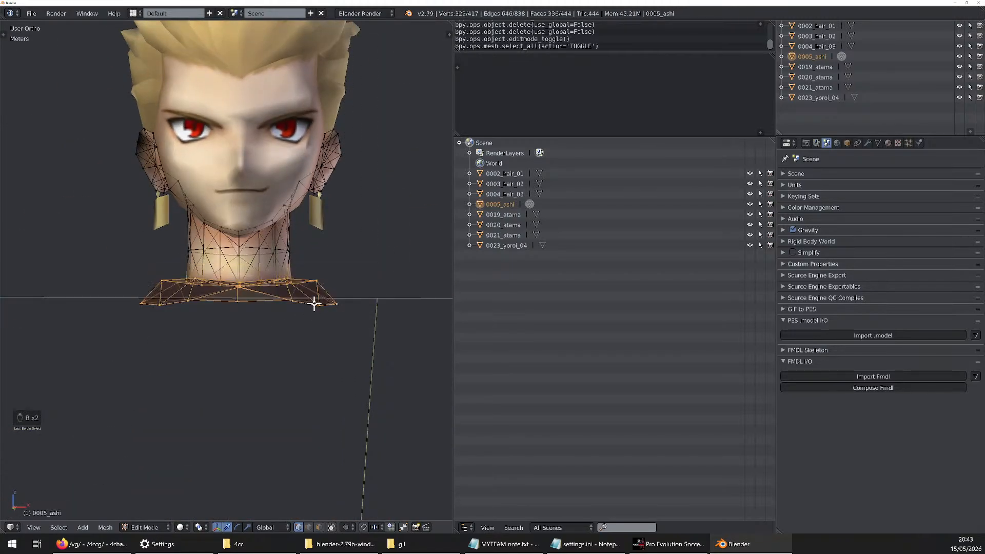
Try deleting the selected collar, leg and foot vertices from 0005_ashi
middle_drag(314, 299, 251, 327)
scroll(336, 311, down, 4)
scroll(289, 306, down, 5)
scroll(311, 348, up, 2)
key(x)
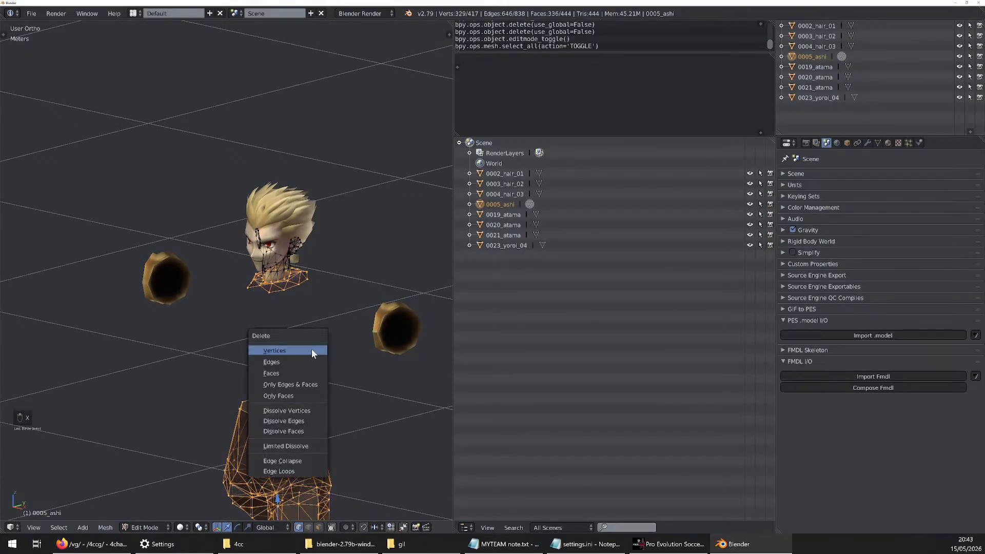
click(320, 362)
scroll(267, 277, up, 6)
key(ctrl+z)
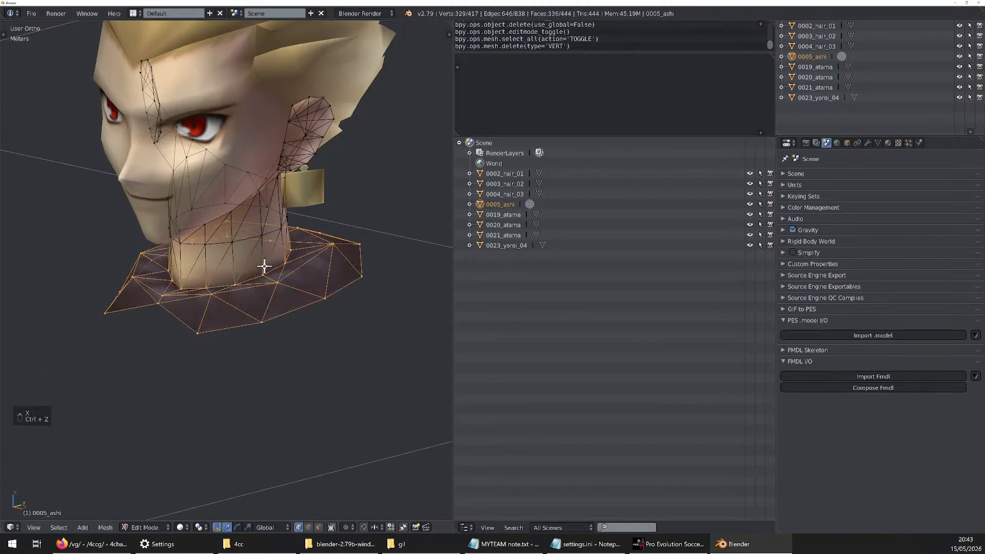
Undo and redo the vertex deletion and collar selection repeatedly to compare the lower edge of the neck
key(ctrl+shift+z)
key(ctrl+z)
scroll(259, 263, up, 3)
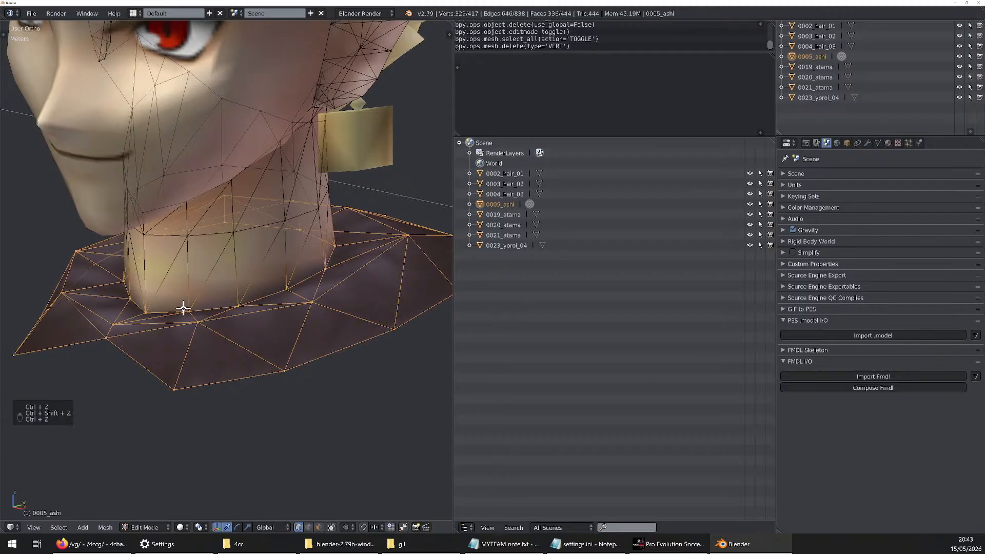
key(ctrl+z)
key(ctrl+shift+z)
key(ctrl+shift+z)
key(ctrl+shift+z)
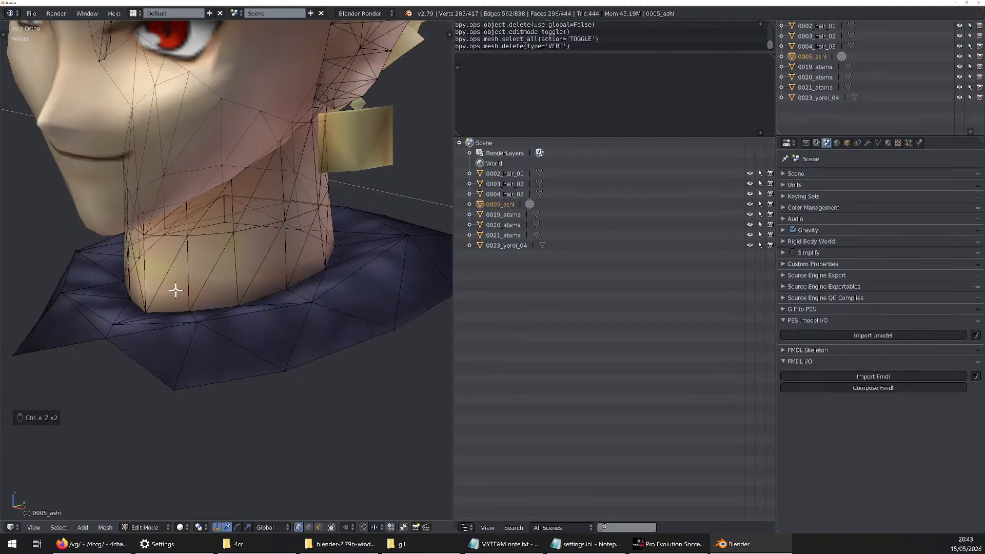
key(ctrl+z)
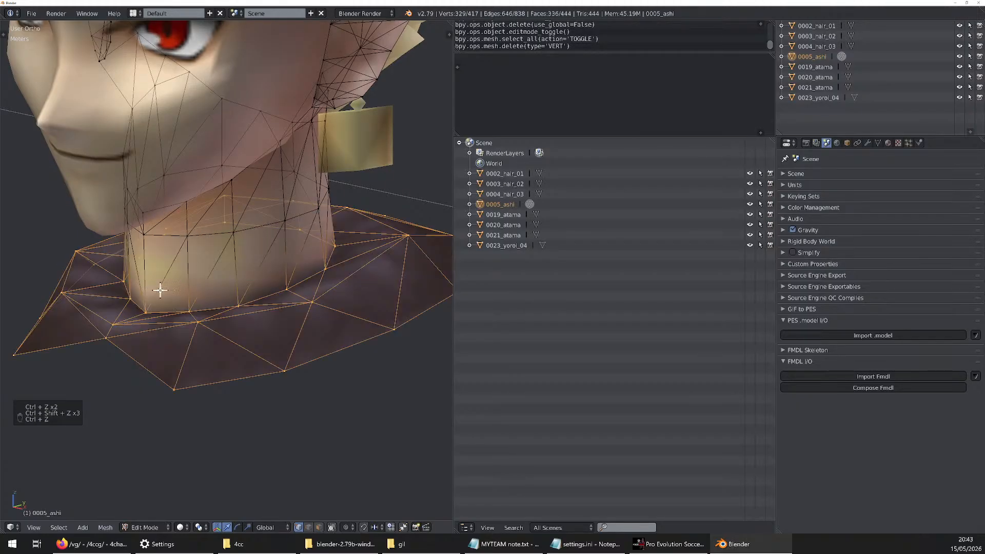
key(ctrl+z)
key(ctrl+shift+z)
key(ctrl+shift+z)
key(ctrl+z)
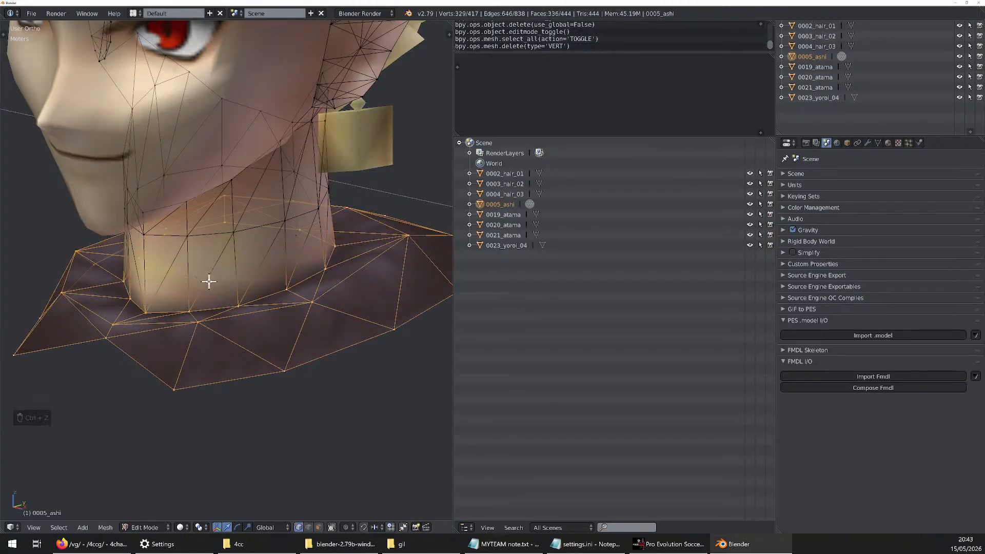
Try splitting the selected faces and moving the collar away from the neck, and undo the split
key(y)
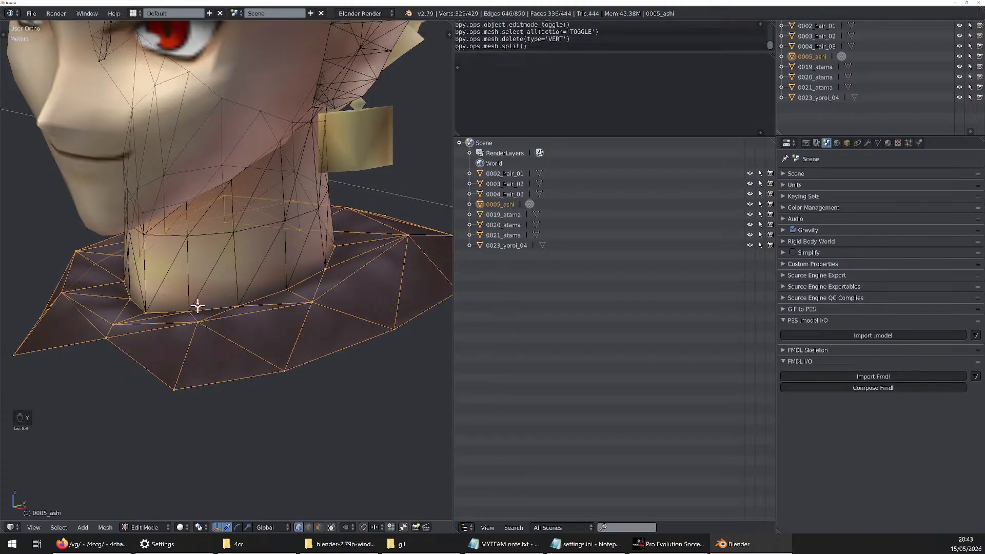
middle_drag(198, 306, 279, 325)
key(g)
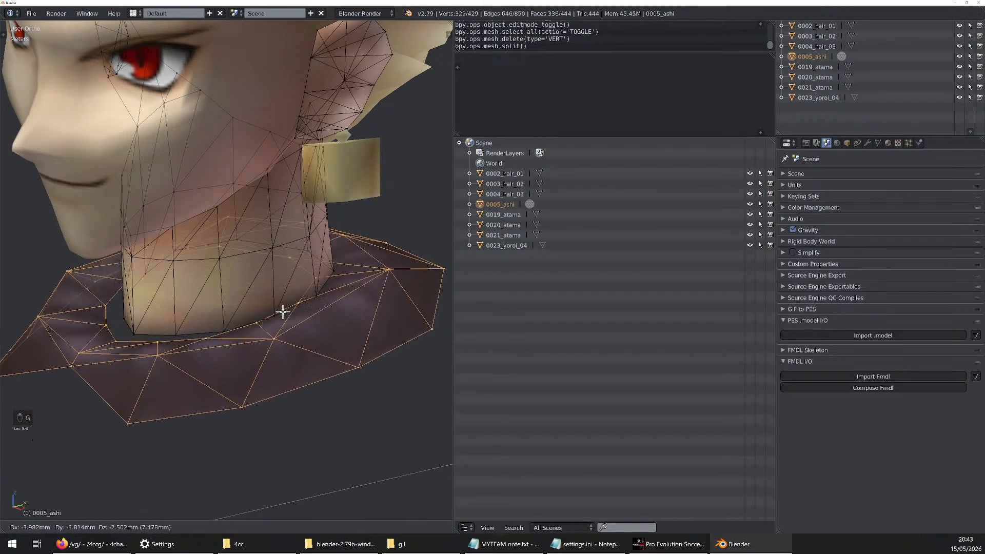
click(280, 325)
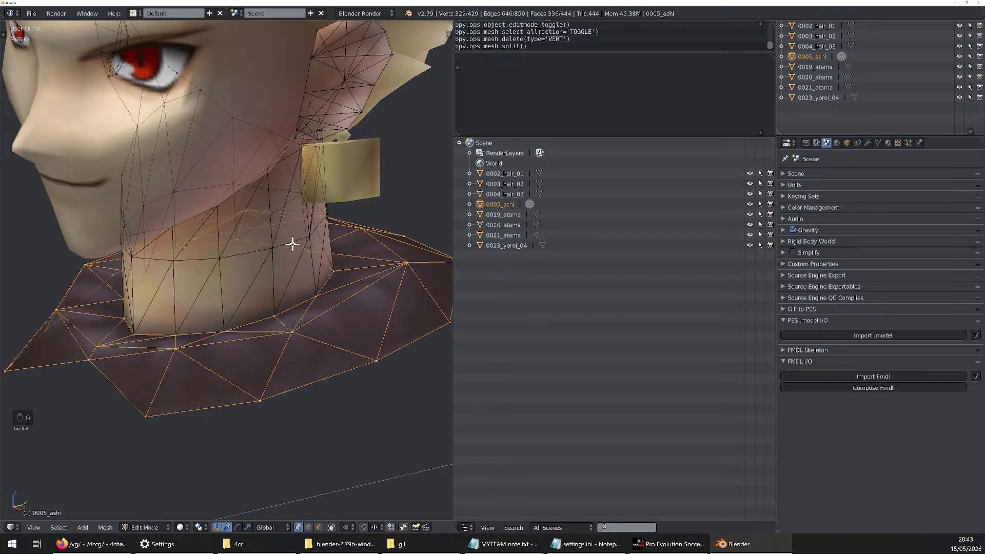
key(ctrl+z)
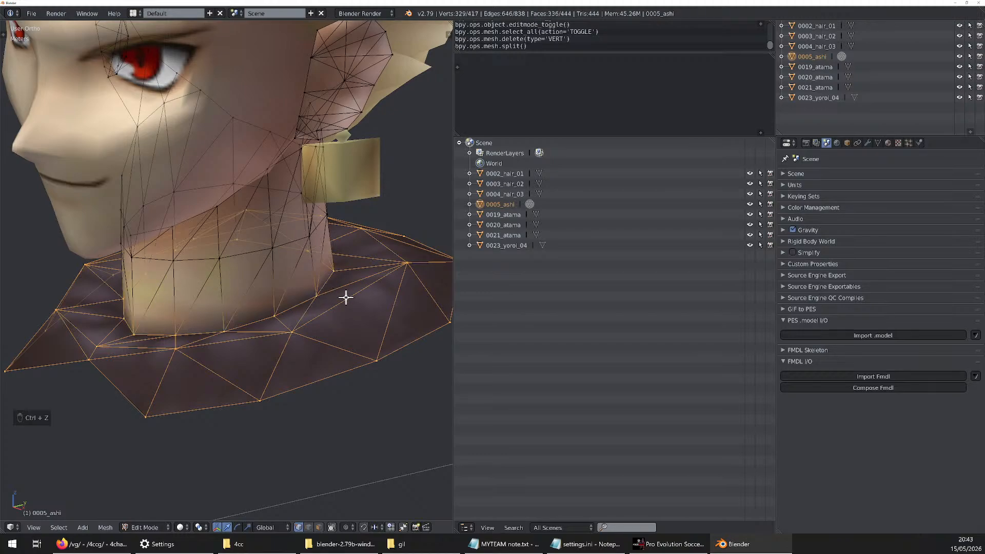
Try moving the unsplit collar, cancel the move, and examine the vertices it shares with the neck
key(g)
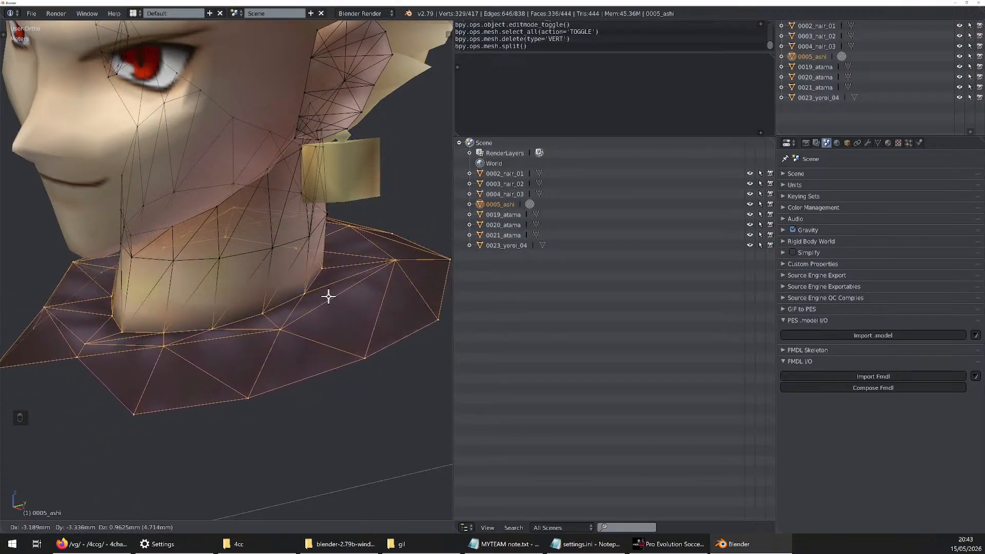
click(367, 309)
scroll(223, 331, up, 6)
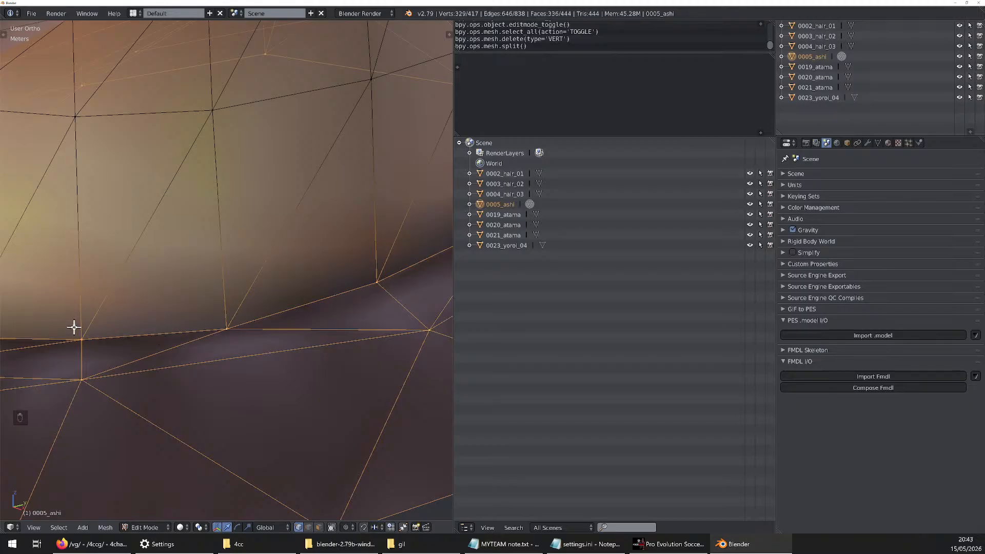
scroll(308, 308, down, 6)
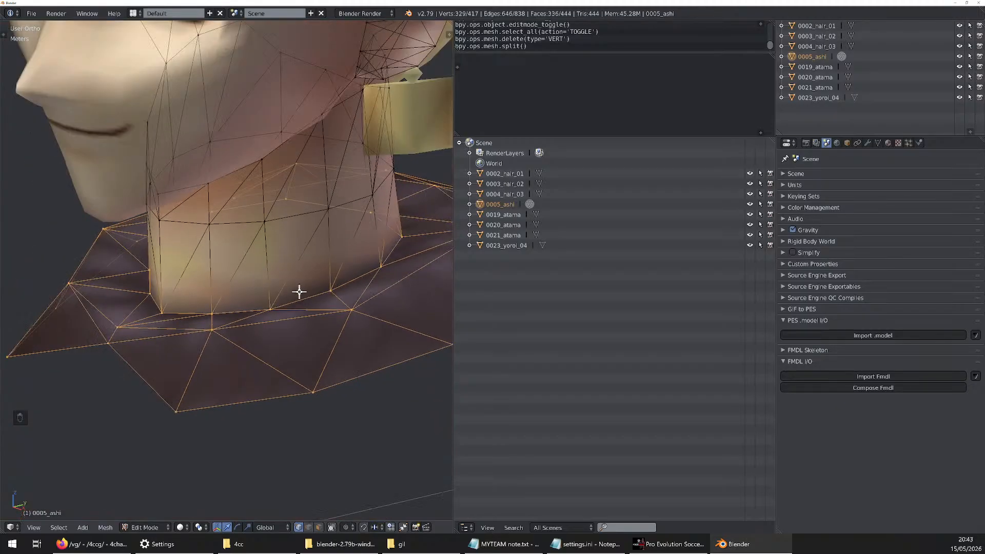
Split the selected collar, leg and foot faces from the neck, undoing and redoing the split to compare the seam
scroll(291, 289, up, 6)
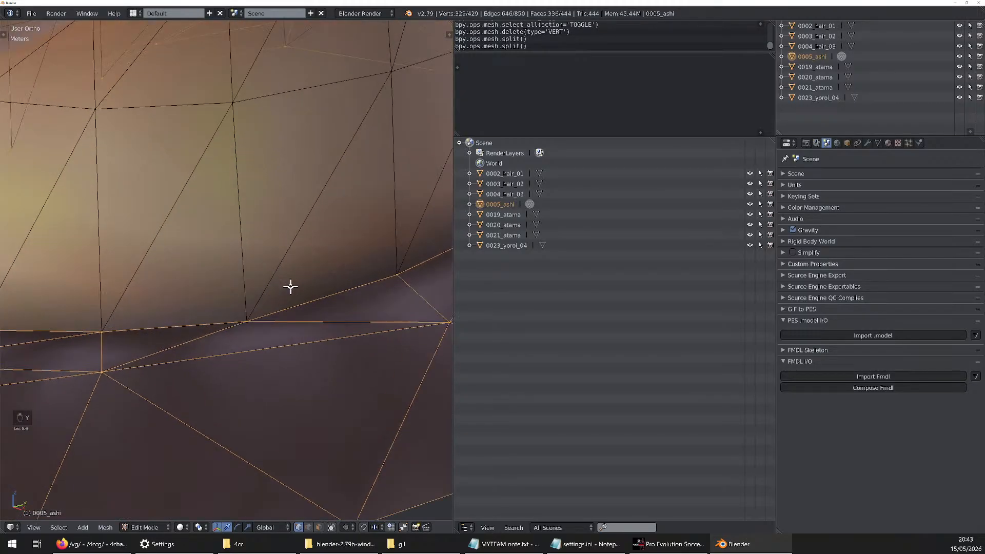
key(ctrl+z)
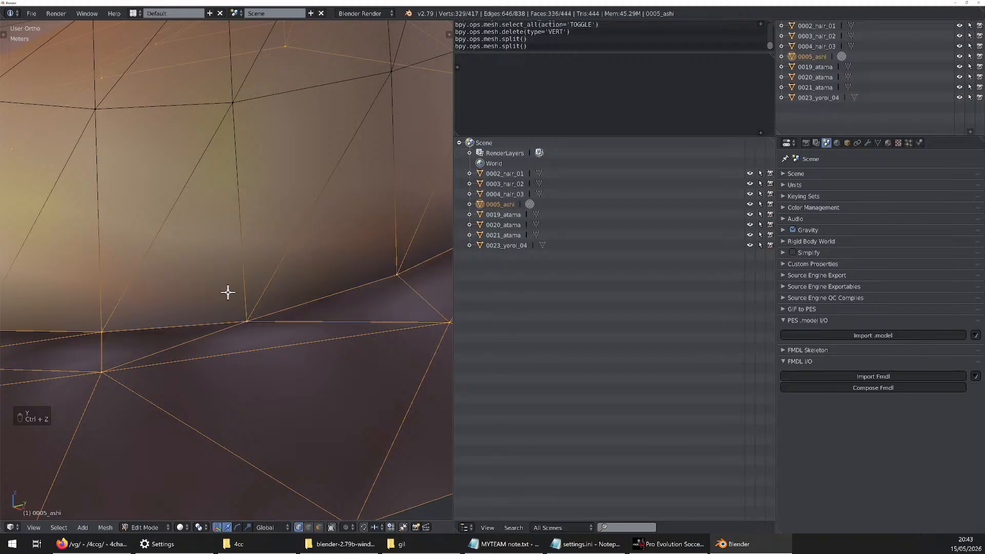
key(ctrl+shift+z)
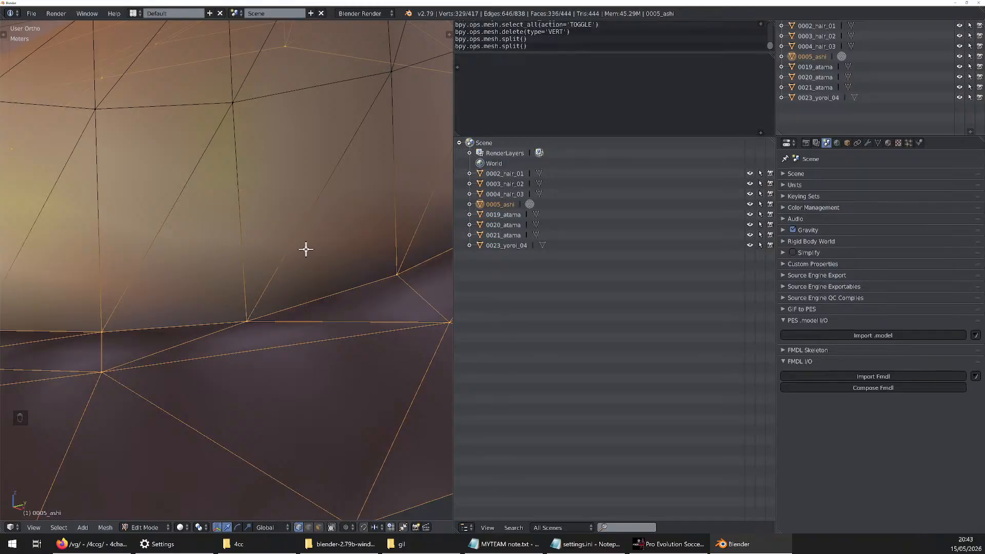
key(ctrl+shift+z)
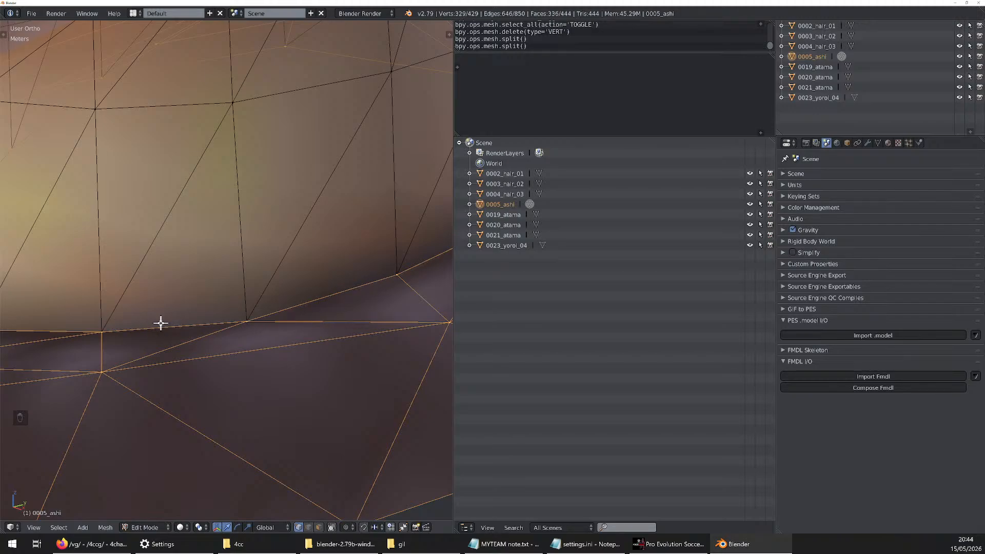
Try moving the split collar away from the neck to check the separation, and cancel the move
scroll(251, 261, down, 2)
scroll(251, 261, up, 2)
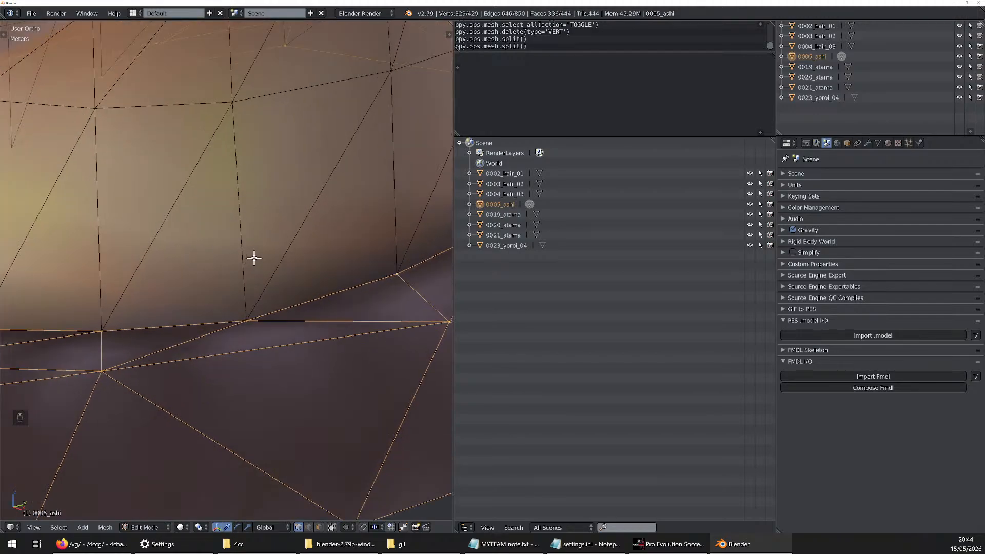
key(g)
key(g)
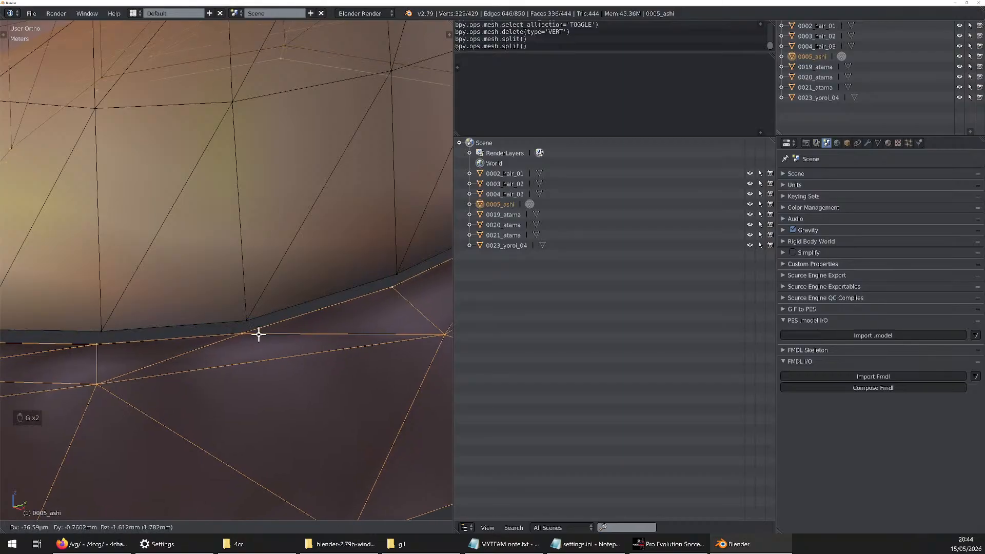
right_click(260, 334)
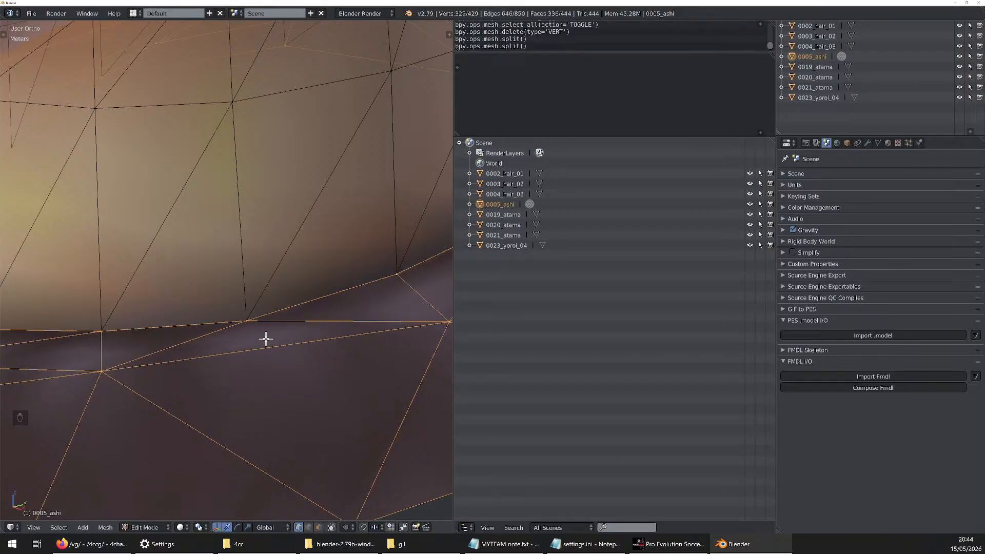
scroll(266, 339, down, 5)
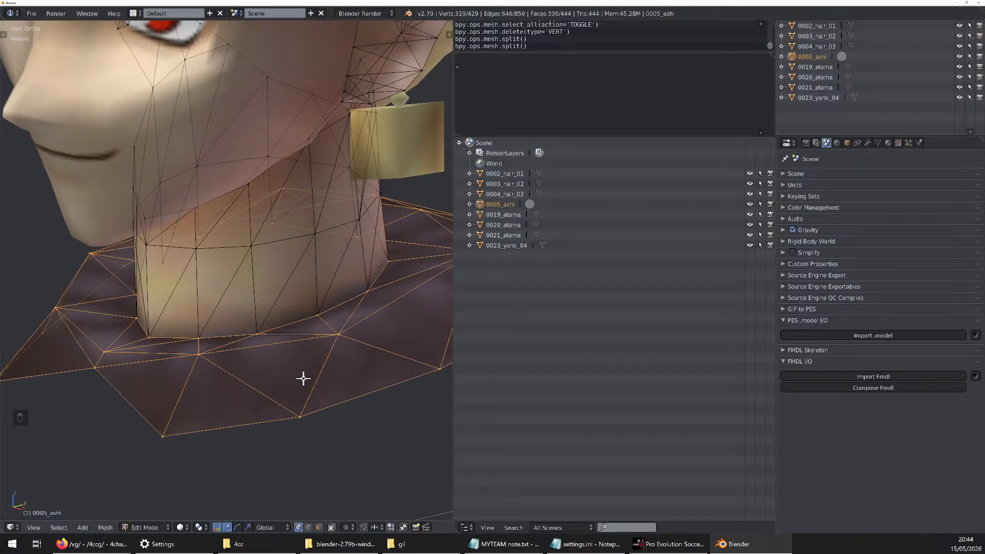
Clear the selection on the 0005_ashi mesh
key(g)
key(Caps_Lock)
key(Caps_Lock)
key(a)
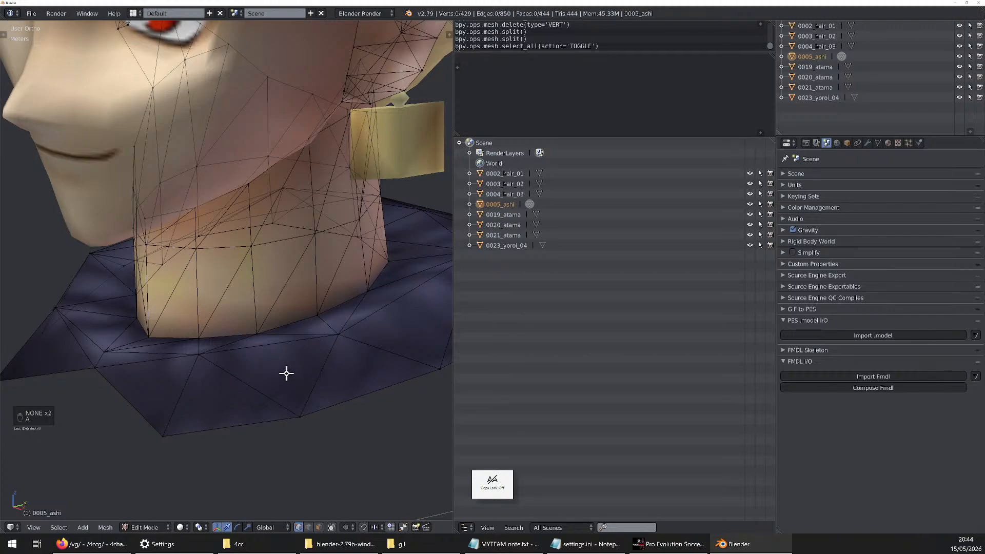
Select the three vertices of one triangular face near the collar's front, try deleting the face, and undo the deletion
key(ctrl+Tab)
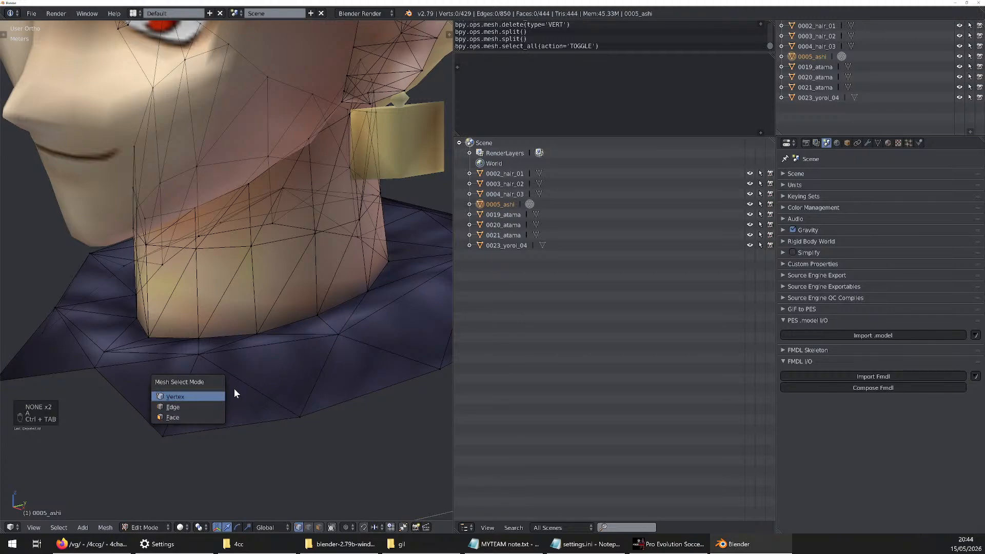
right_click(205, 359)
shift+right_click(328, 343)
shift+right_click(300, 415)
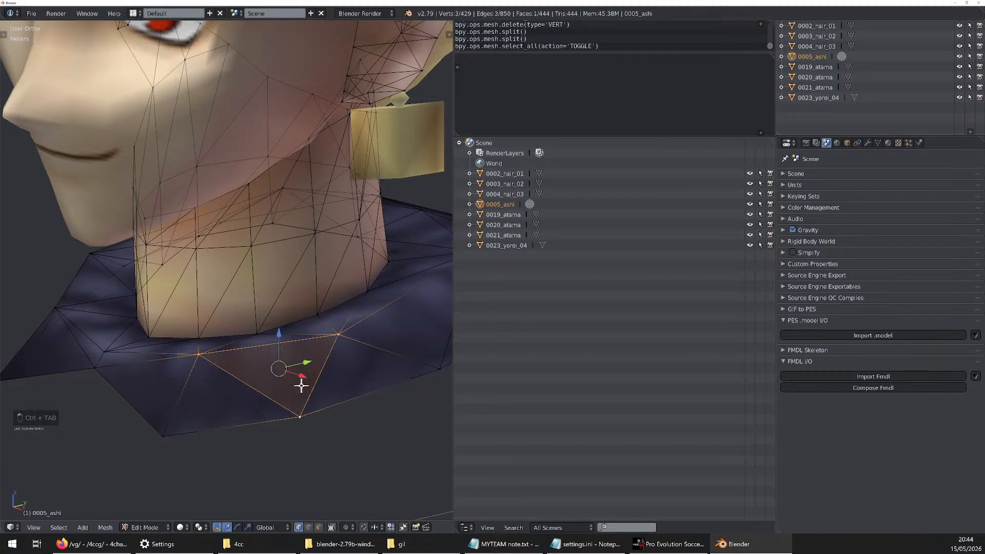
middle_drag(240, 366, 209, 411)
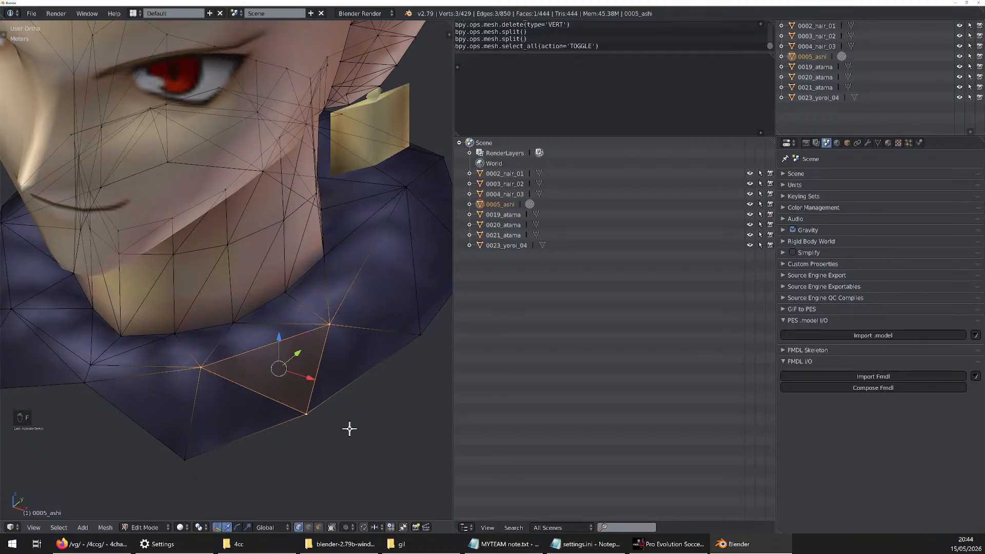
key(ctrl+z)
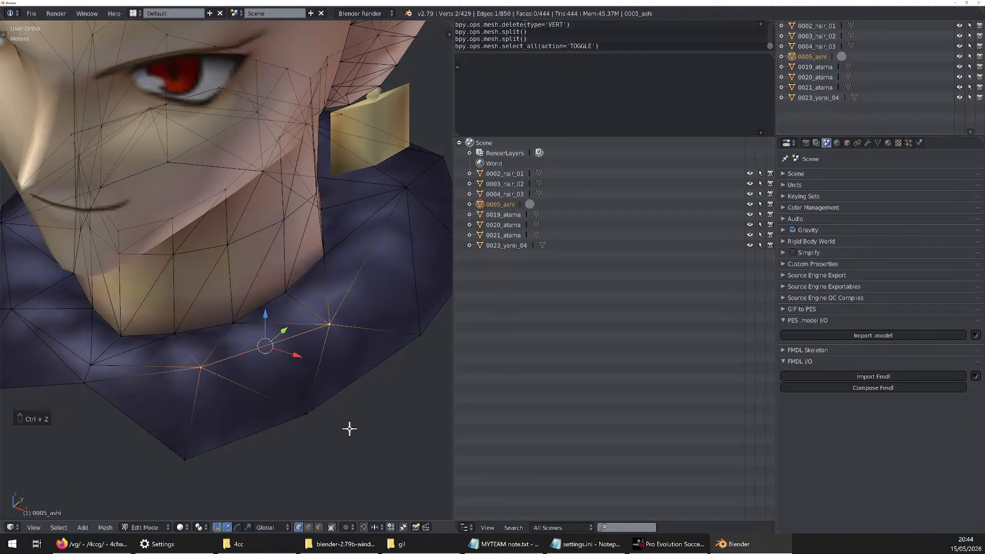
key(ctrl+shift+z)
key(x)
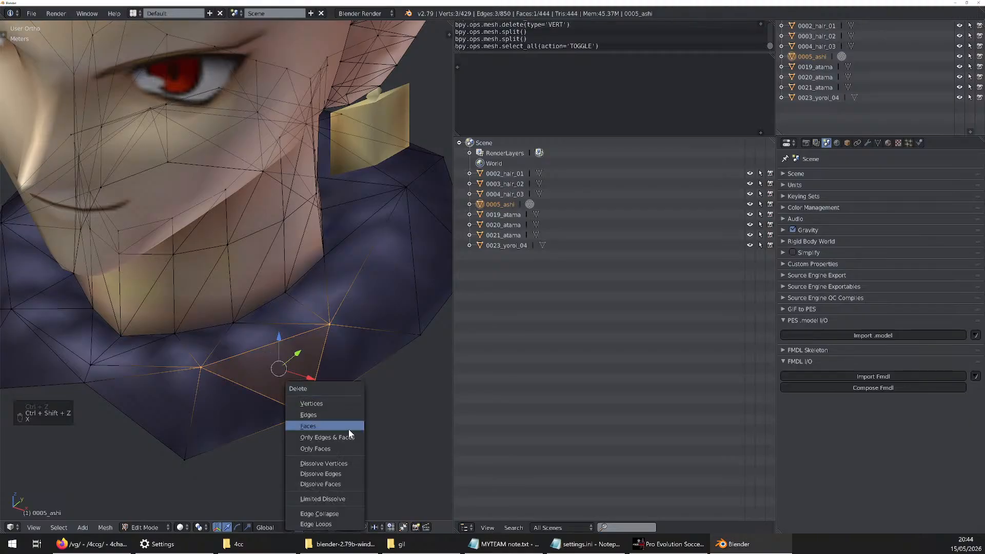
click(320, 424)
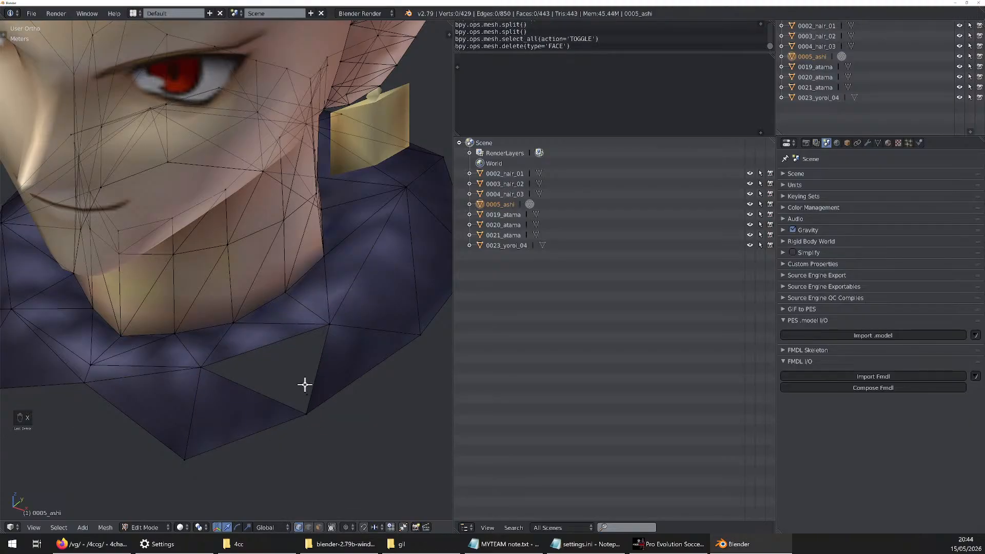
middle_drag(303, 384, 312, 407)
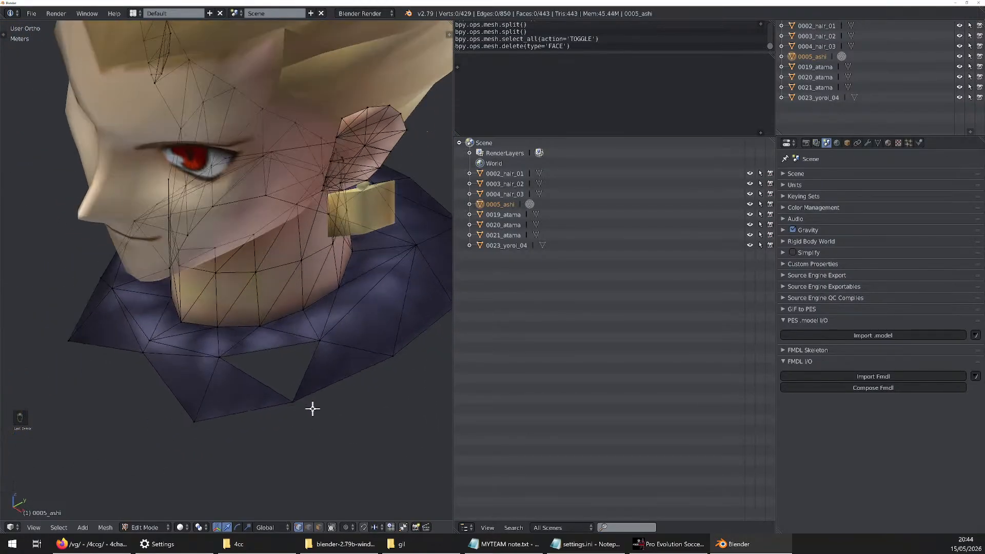
key(ctrl+z)
Try Dissolve Faces, Only Faces and Faces on the selected collar triangle to compare the deletion options, undoing the deletions
scroll(295, 387, up, 4)
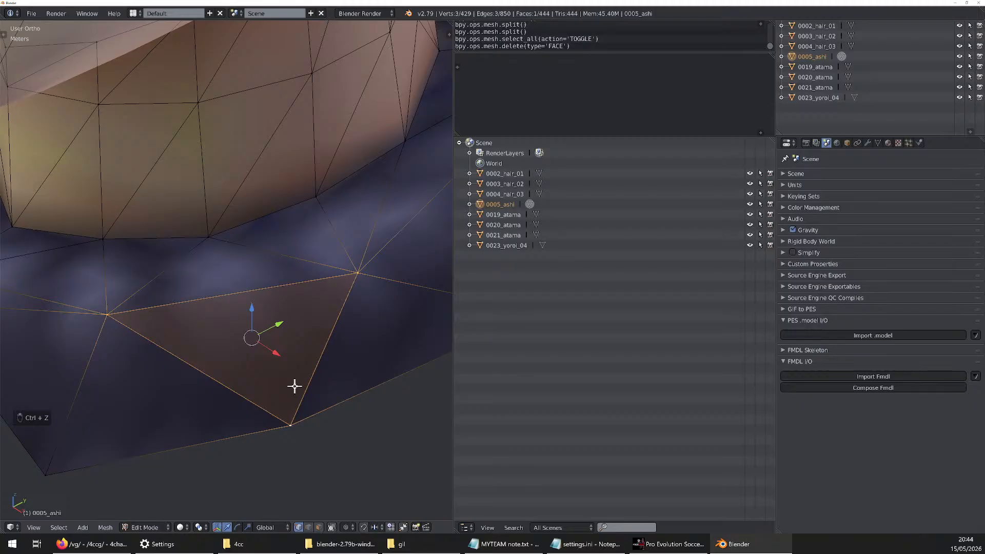
key(x)
key(x)
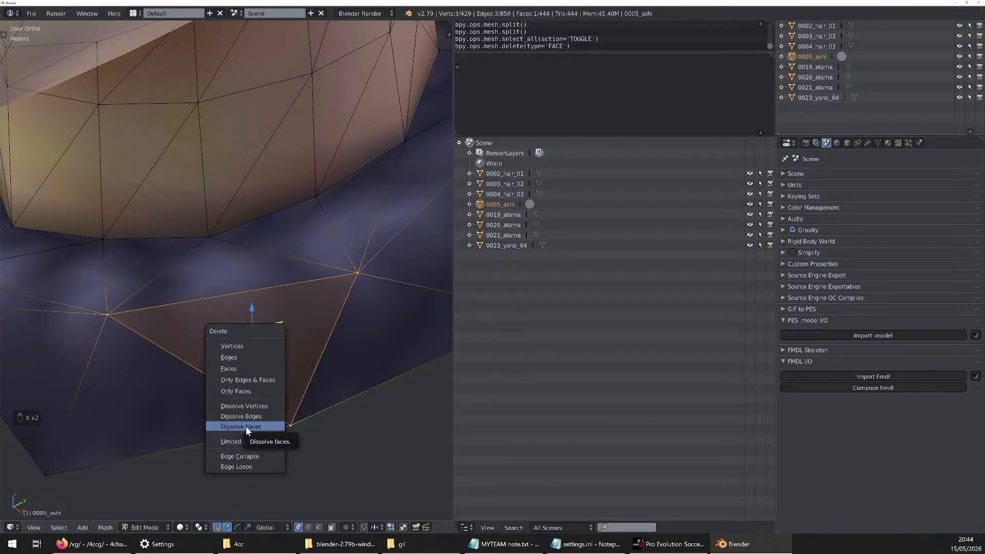
click(246, 428)
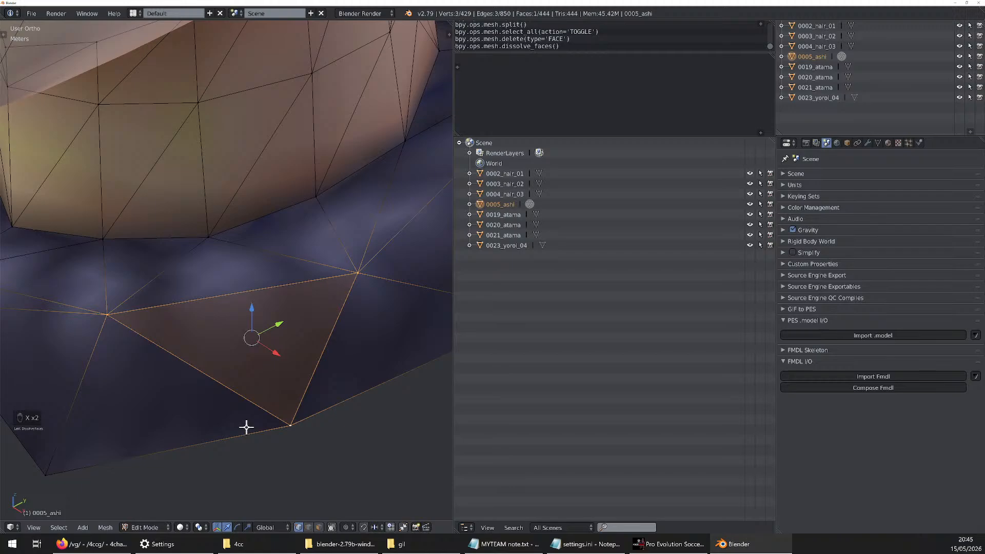
key(x)
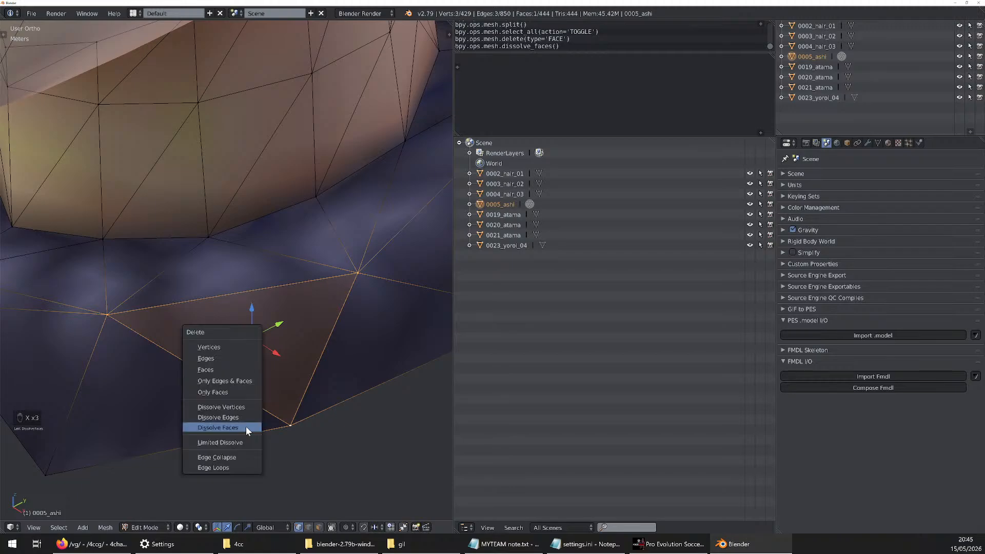
click(218, 393)
key(ctrl+z)
key(x)
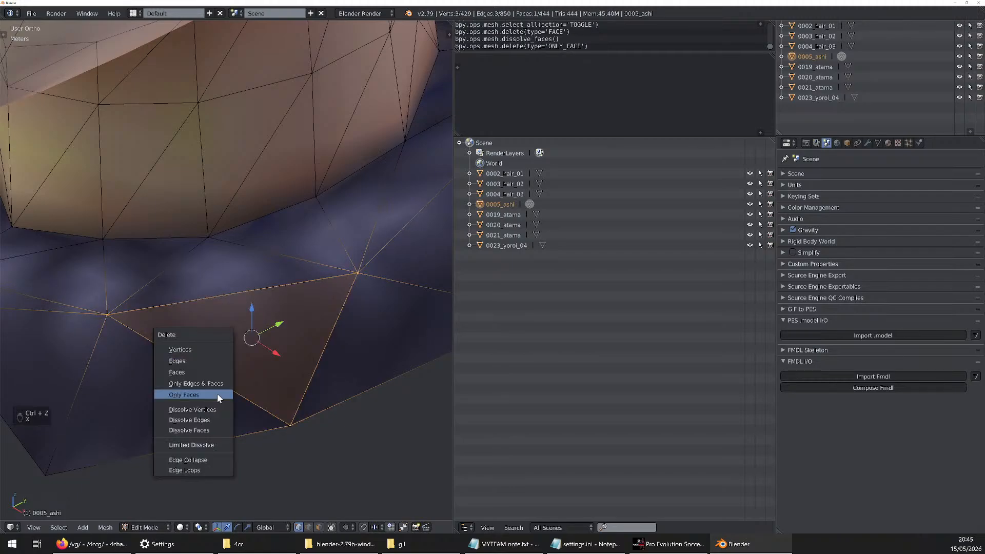
click(217, 374)
key(ctrl+z)
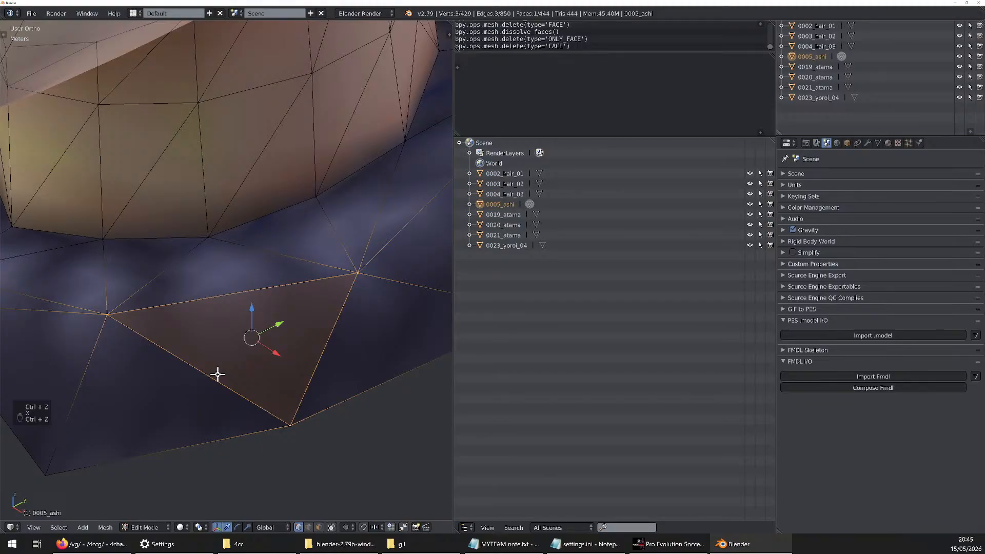
Box-select the whole collar around the base of the neck
scroll(236, 374, down, 4)
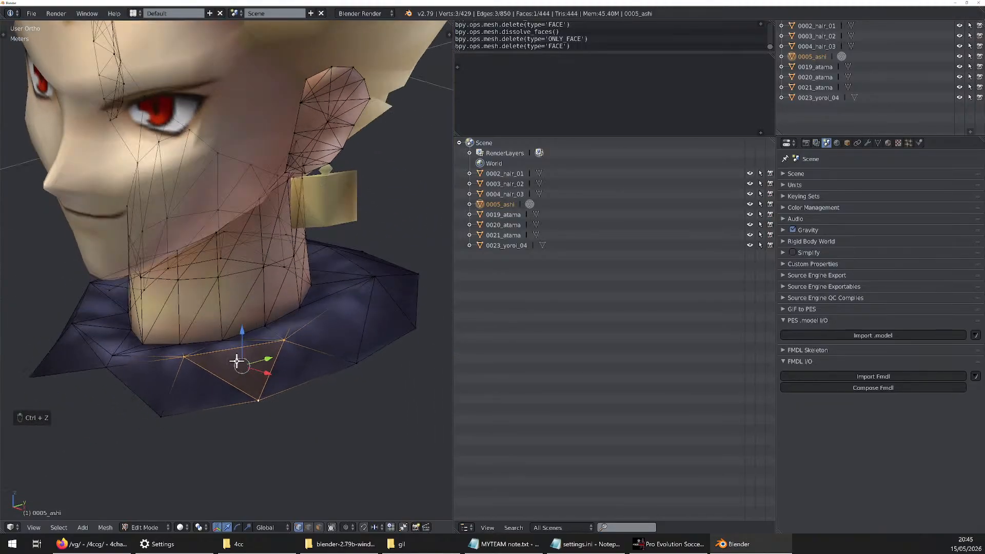
scroll(236, 361, down, 2)
scroll(128, 358, down, 2)
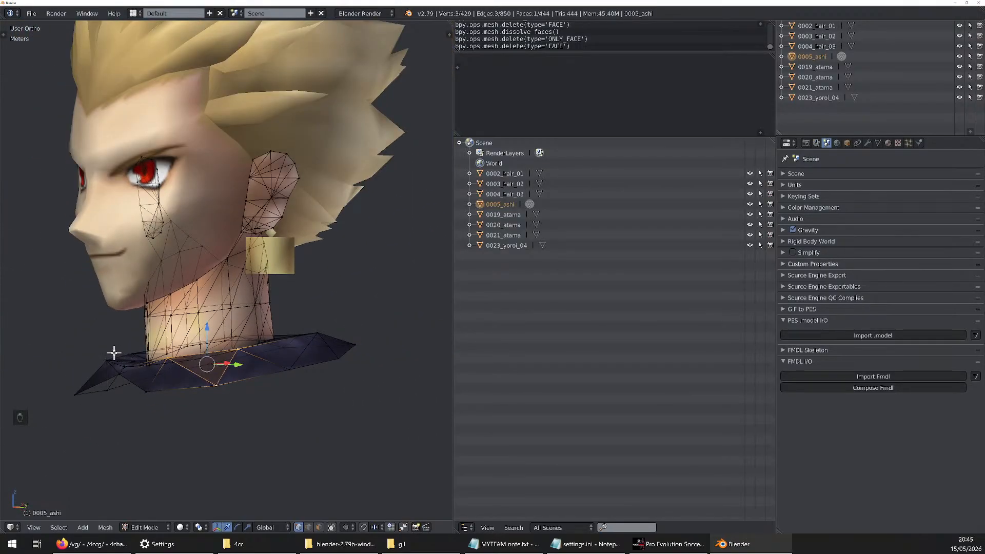
key(n)
key(n)
key(b)
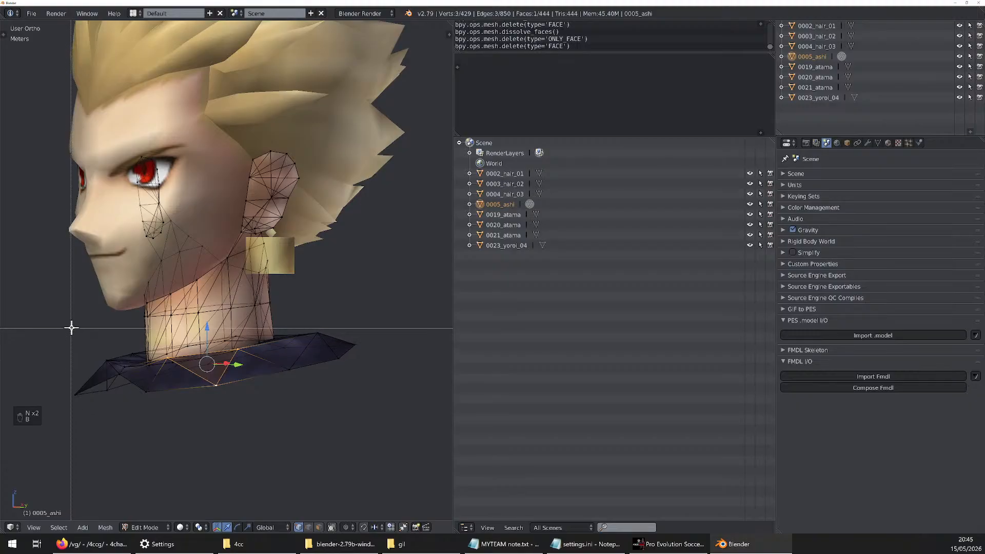
drag(71, 327, 328, 397)
scroll(212, 352, up, 3)
scroll(249, 381, up, 2)
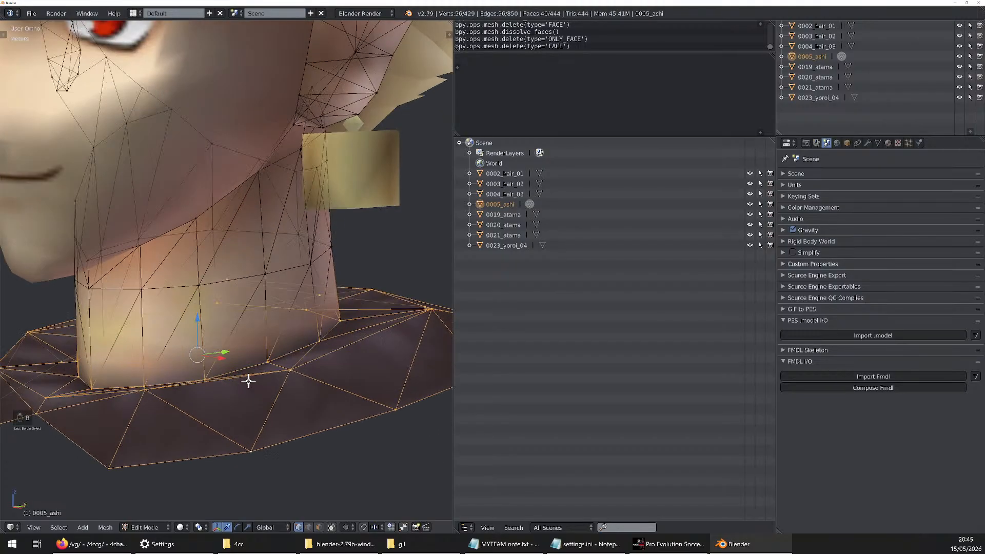
Try deleting the selected collar faces from the neck, undo the deletion, and inspect the restored collar
key(x)
click(278, 395)
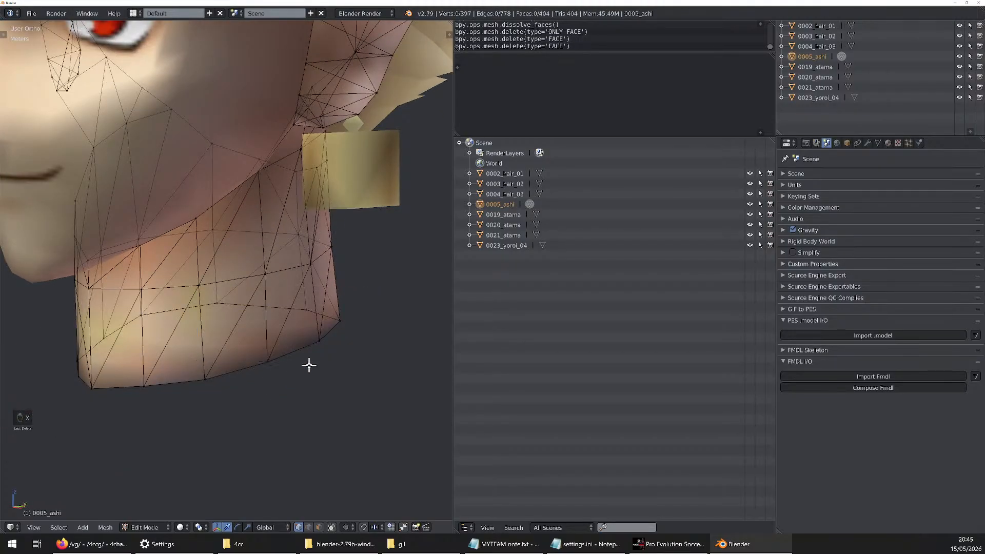
key(ctrl+z)
scroll(309, 365, down, 10)
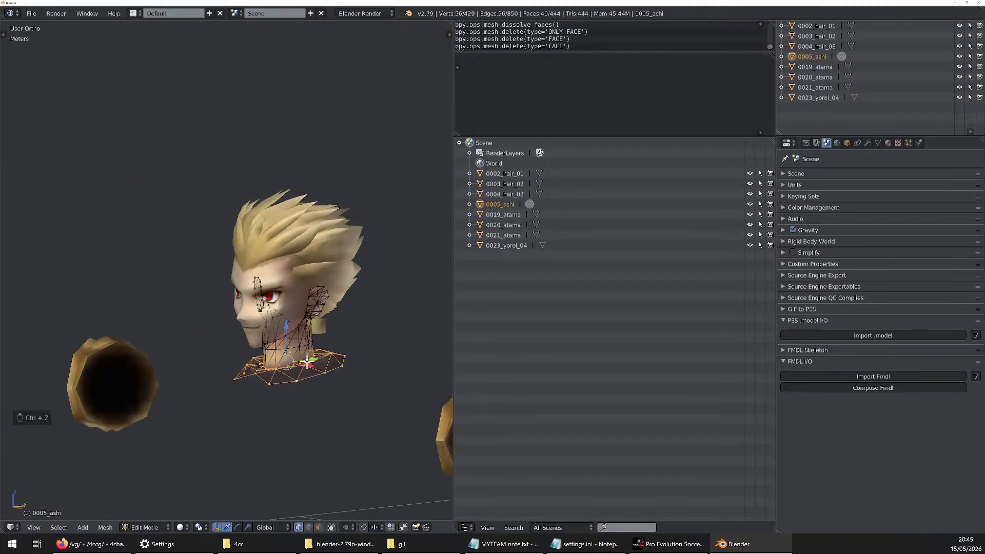
scroll(290, 378, up, 10)
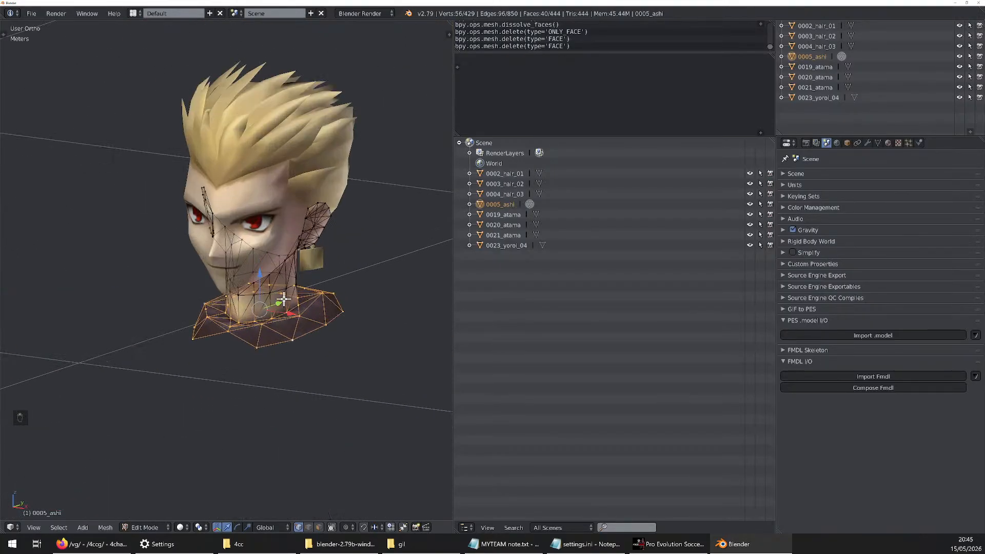
middle_drag(247, 309, 244, 330)
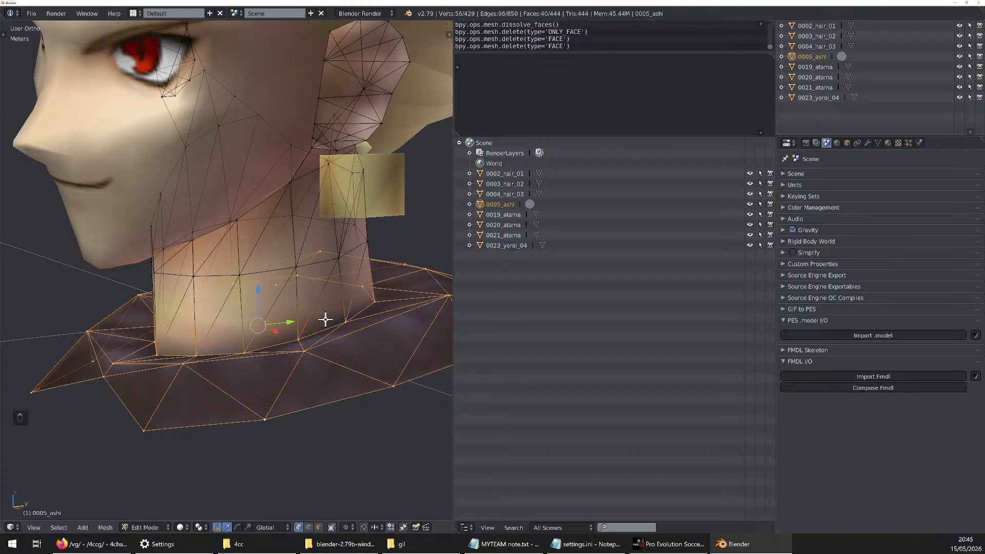
Try splitting the selected collar from the neck as an alternative to deleting its faces, and undo the split
key(y)
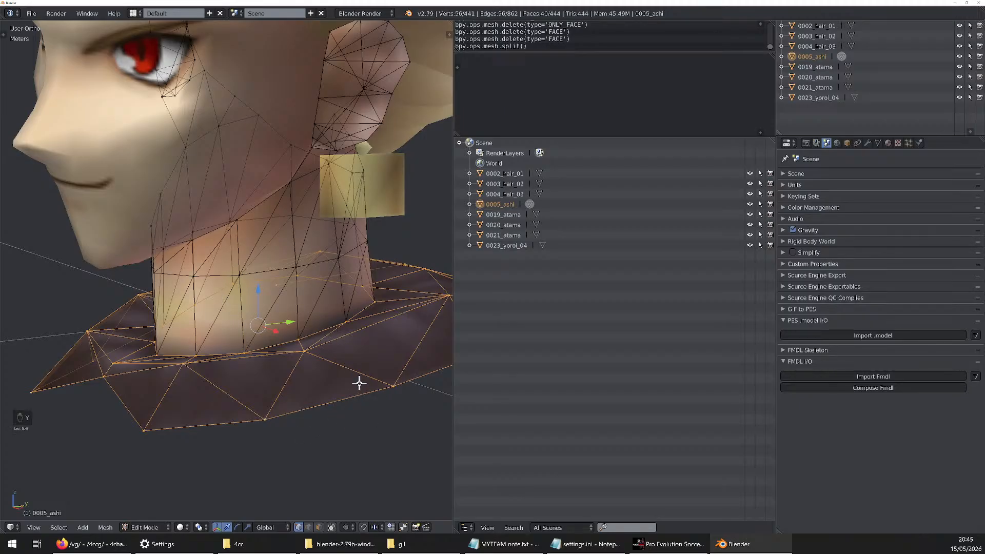
key(z)
key(z)
key(x)
key(ctrl+z)
Delete the collar's faces, and box-select the legs and feet below the head and delete their faces too
key(x)
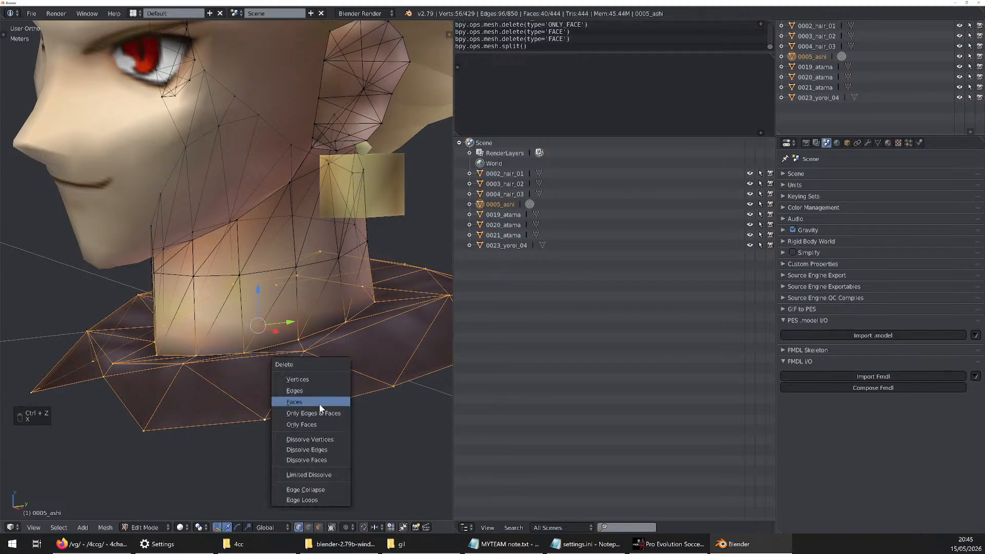
click(300, 402)
scroll(299, 405, down, 8)
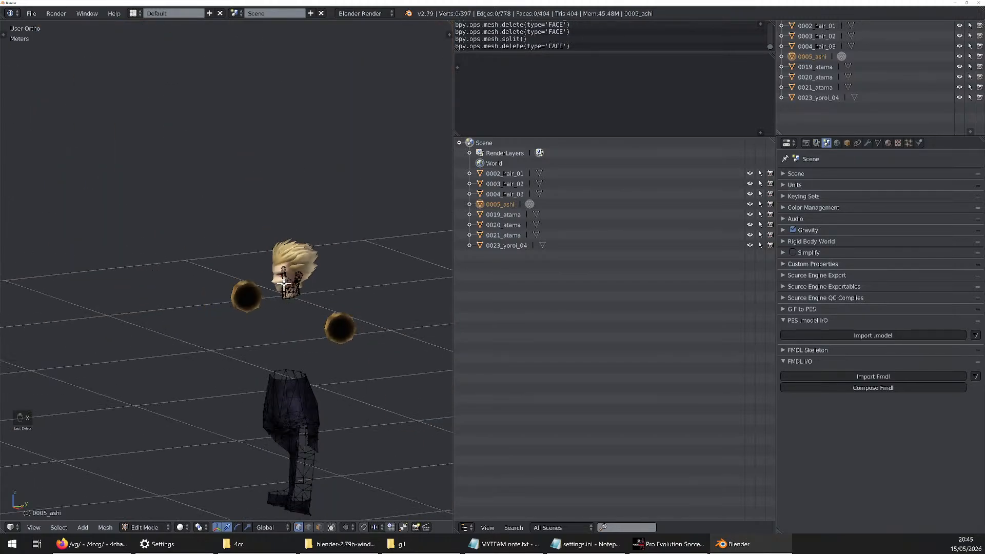
scroll(308, 347, down, 3)
key(b)
drag(322, 301, 238, 505)
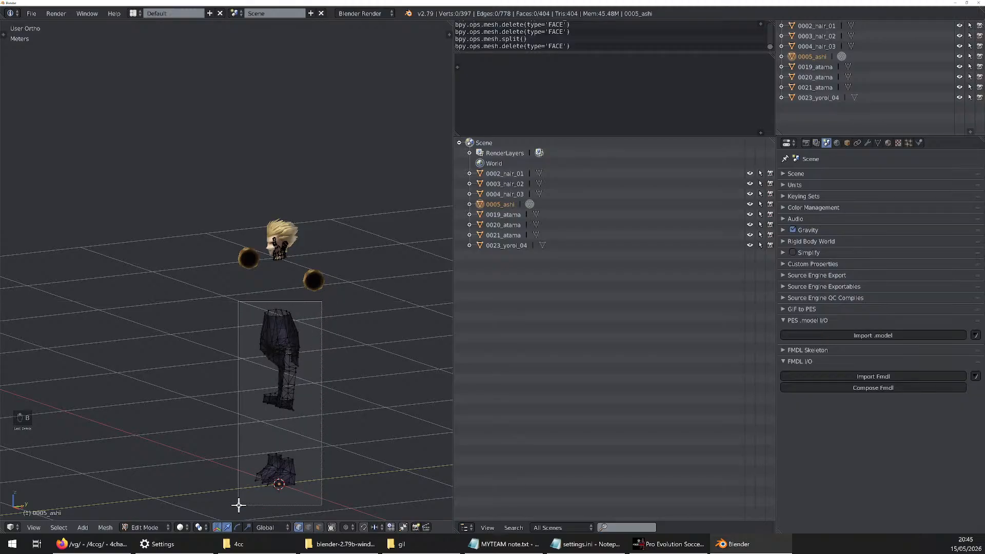
scroll(257, 462, up, 4)
key(x)
click(288, 386)
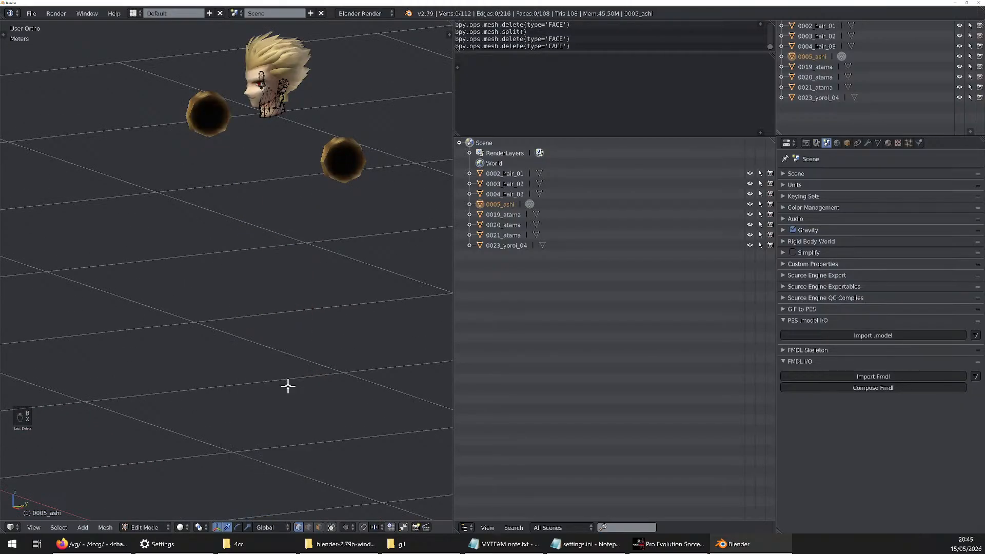
Return from mesh editing to Object Mode and select the gold 0023_yoroi_04 object
middle_drag(287, 386, 287, 359)
shift+middle_drag(278, 105, 287, 293)
scroll(310, 285, up, 8)
scroll(287, 293, down, 8)
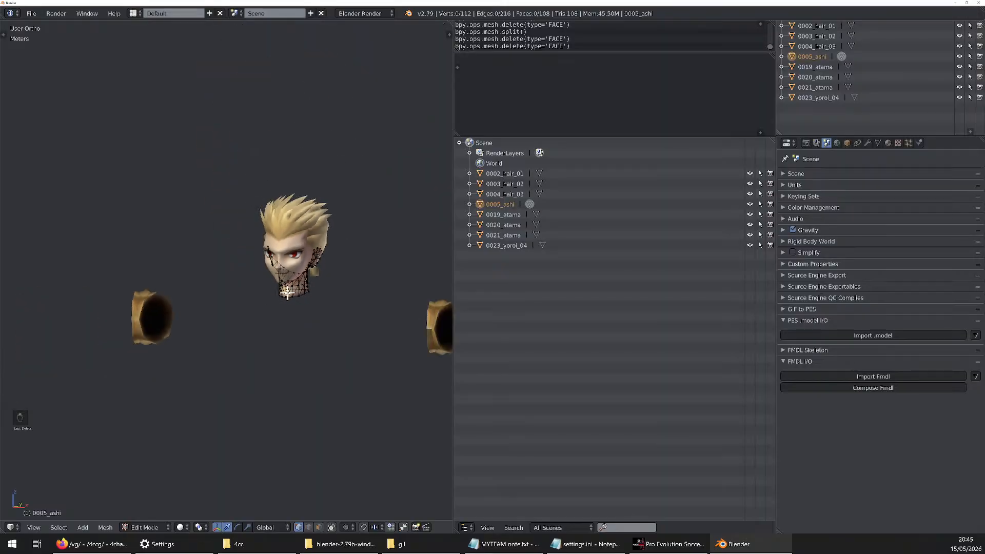
scroll(288, 292, down, 2)
key(Tab)
scroll(302, 291, up, 3)
scroll(307, 286, down, 4)
right_click(359, 320)
scroll(325, 303, up, 2)
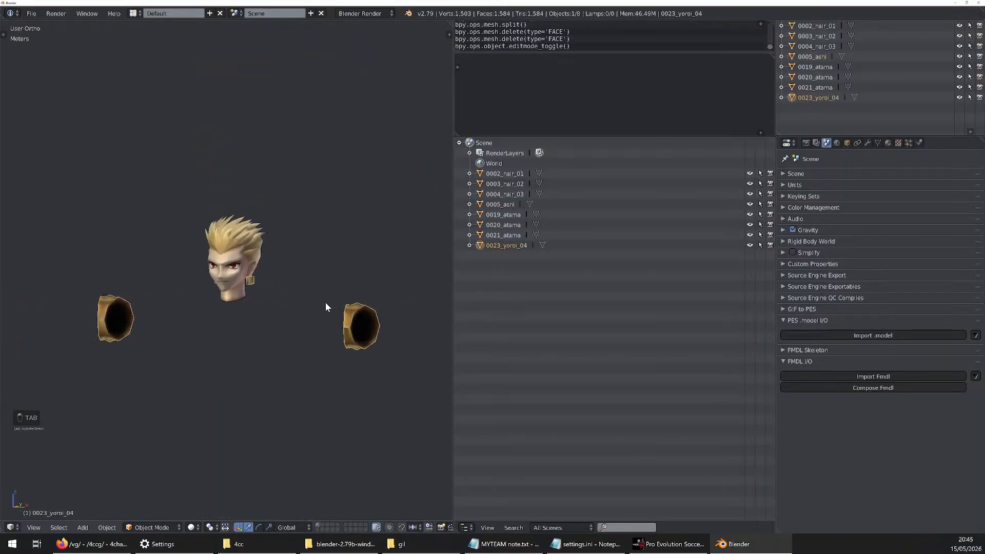
Try moving the 0023_yoroi_04 object to see which pieces belong to it, and cancel the move
scroll(325, 302, up, 2)
key(g)
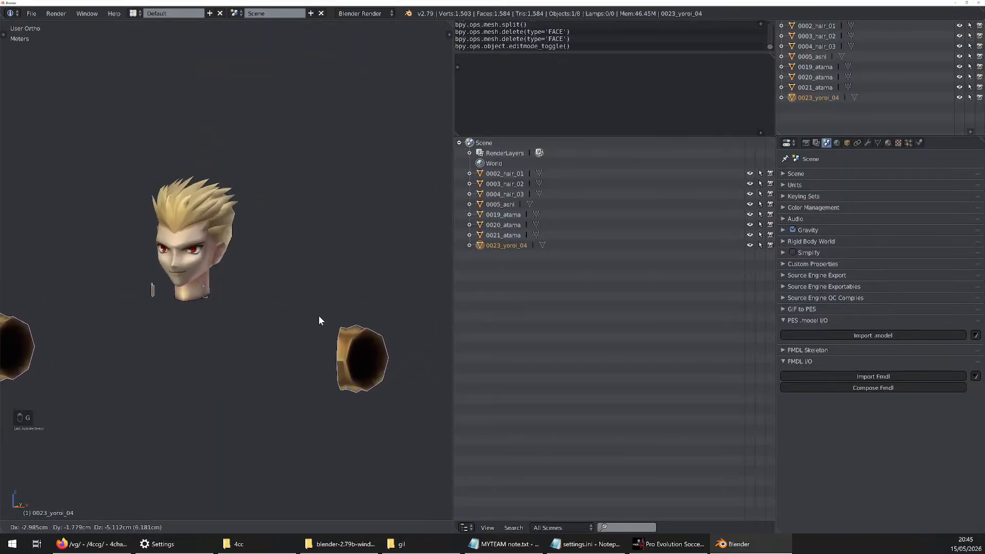
key(g)
click(209, 328)
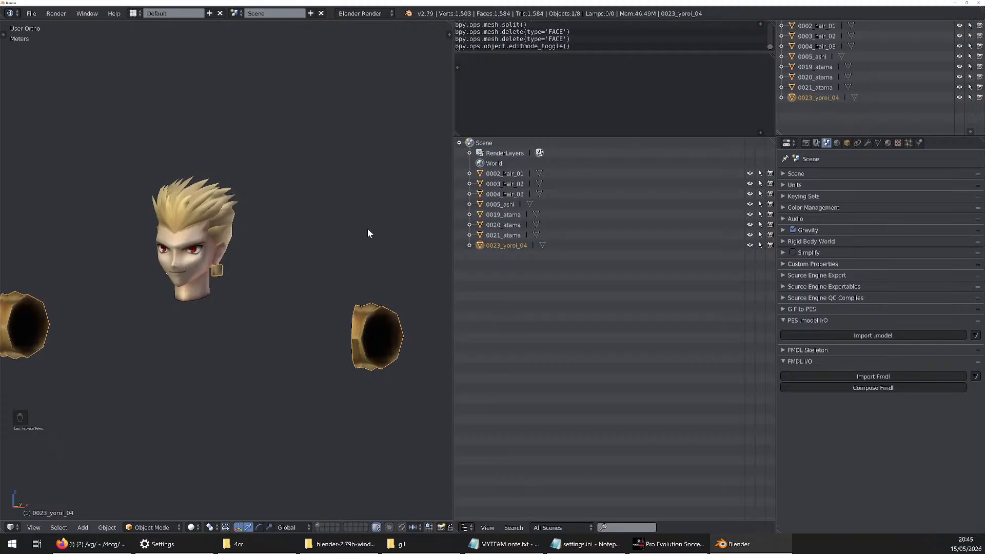
Open the 0023_yoroi_04 mesh in Edit Mode and deselect all of its vertices
scroll(368, 246, down, 3)
middle_drag(366, 273, 383, 302)
key(Tab)
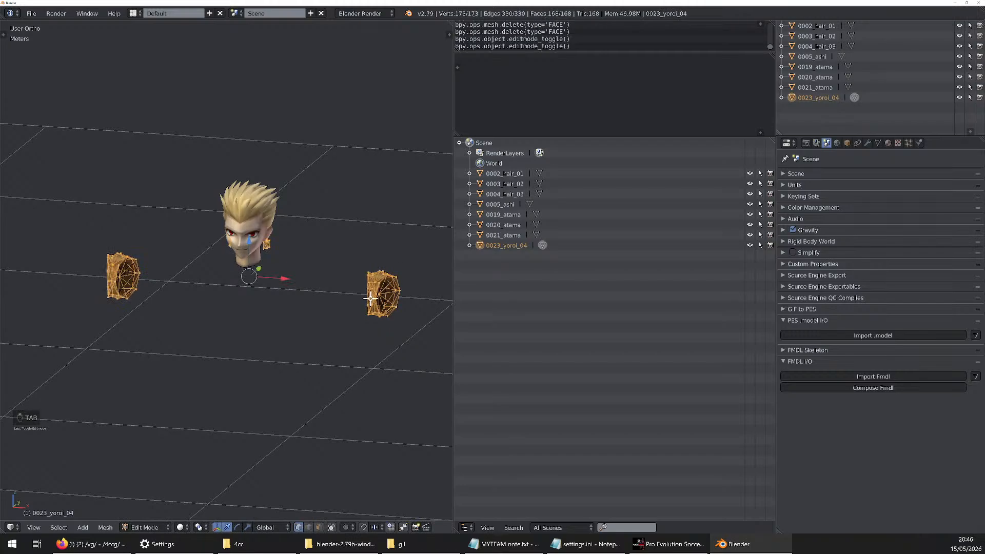
key(a)
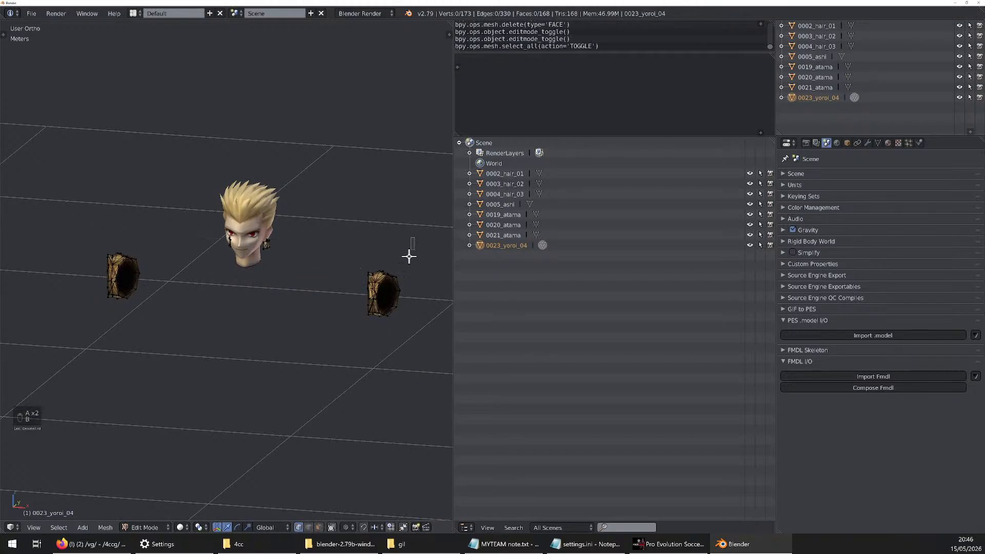
Try box-selecting the two gold ring-shaped pieces on either side of the head, and clear the selection
key(b)
drag(408, 256, 361, 323)
key(b)
mouse_move(154, 218)
mouse_down()
mouse_move(128, 279)
mouse_move(84, 328)
mouse_up()
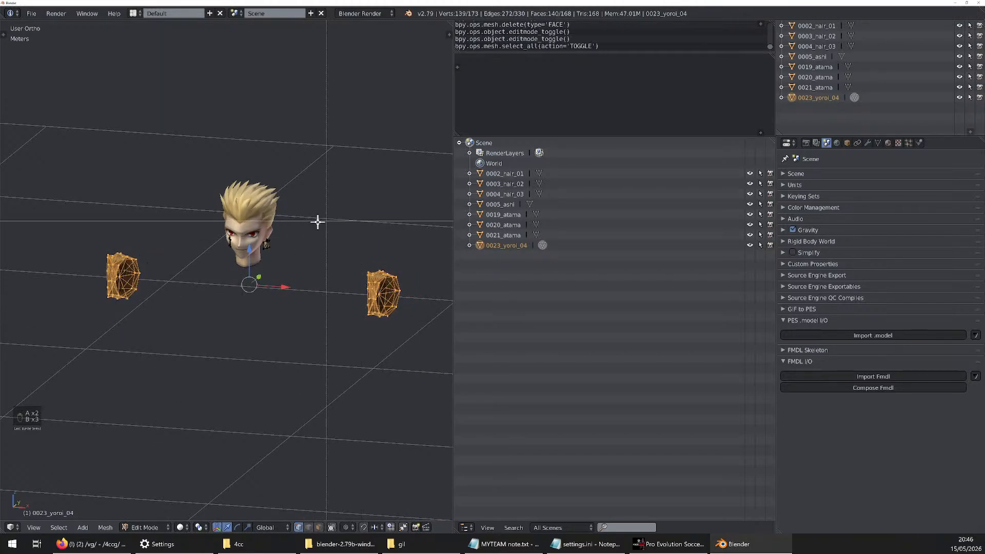
key(b)
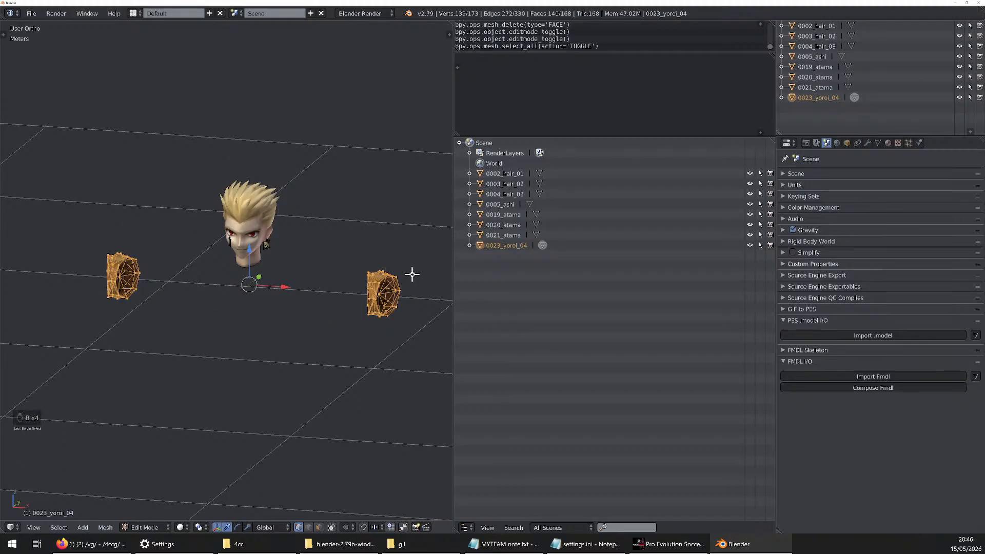
key(a)
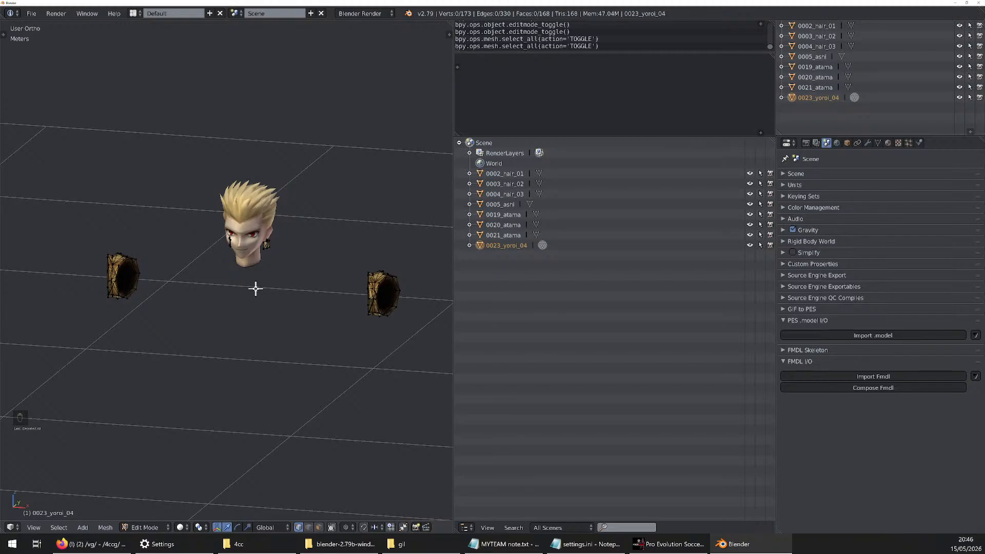
Try lasso-selecting the two gold ring pieces on either side of the head, and clear the selection
mouse_move(293, 265)
ctrl+mouse_down()
mouse_move(380, 231)
mouse_move(432, 253)
mouse_move(400, 383)
mouse_move(315, 400)
mouse_move(118, 389)
mouse_move(81, 369)
mouse_move(43, 304)
mouse_move(51, 241)
ctrl+mouse_up()
key(a)
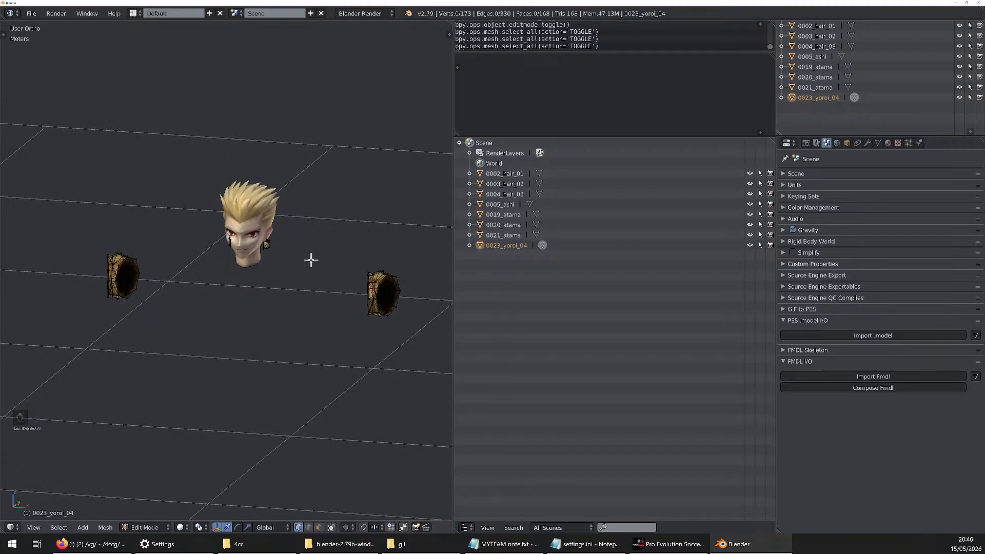
mouse_move(311, 260)
ctrl+right_down()
mouse_move(354, 237)
mouse_move(422, 340)
mouse_move(415, 345)
ctrl+right_up()
mouse_move(396, 194)
ctrl+right_down()
mouse_move(431, 229)
mouse_move(277, 332)
ctrl+right_up()
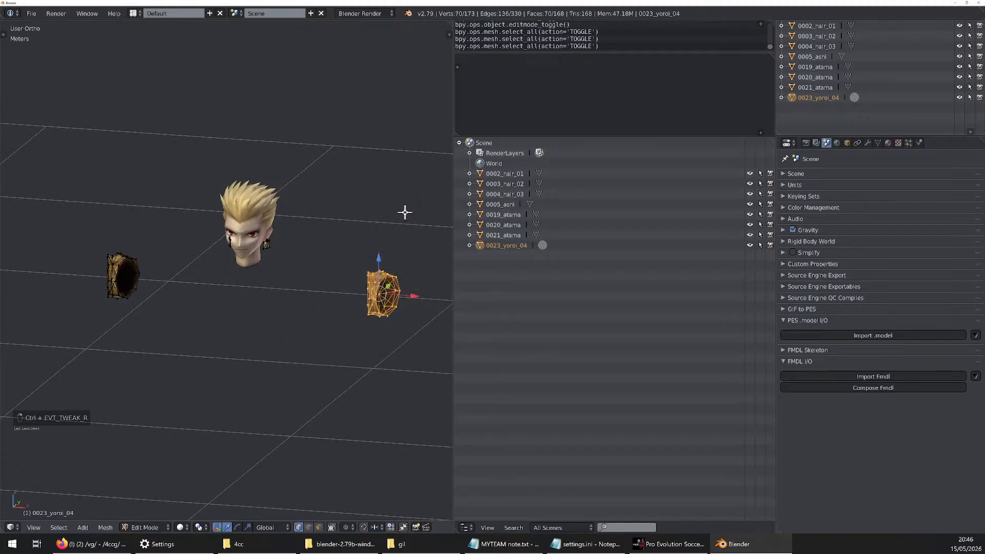
mouse_move(405, 213)
ctrl+right_down()
mouse_move(341, 228)
mouse_move(395, 215)
ctrl+right_up()
mouse_move(170, 228)
ctrl+right_down()
mouse_move(113, 338)
mouse_move(131, 202)
ctrl+right_up()
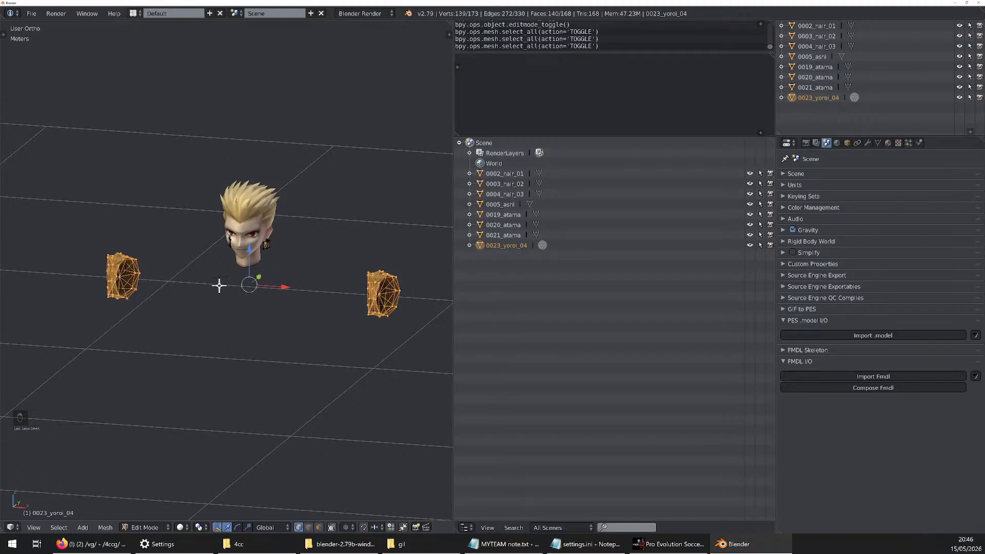
key(a)
Lasso-select both gold ring pieces beside the head in the 0023_yoroi_04 mesh
mouse_move(251, 311)
ctrl+right_down()
mouse_move(350, 223)
mouse_move(167, 334)
mouse_move(52, 246)
mouse_move(154, 313)
mouse_move(160, 276)
mouse_move(121, 233)
mouse_move(110, 246)
mouse_move(134, 253)
mouse_move(137, 319)
mouse_move(112, 334)
mouse_move(131, 331)
ctrl+right_up()
mouse_move(45, 301)
ctrl+right_down()
mouse_move(174, 312)
mouse_move(413, 255)
mouse_move(64, 195)
mouse_move(101, 263)
mouse_move(88, 176)
ctrl+right_up()
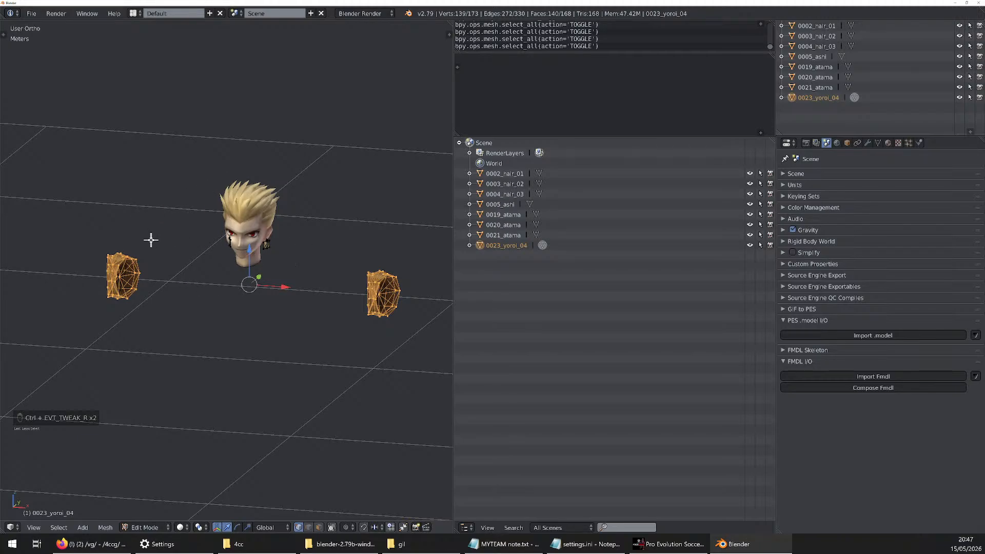
scroll(137, 248, up, 1)
scroll(154, 252, down, 2)
scroll(182, 259, up, 3)
scroll(187, 246, down, 3)
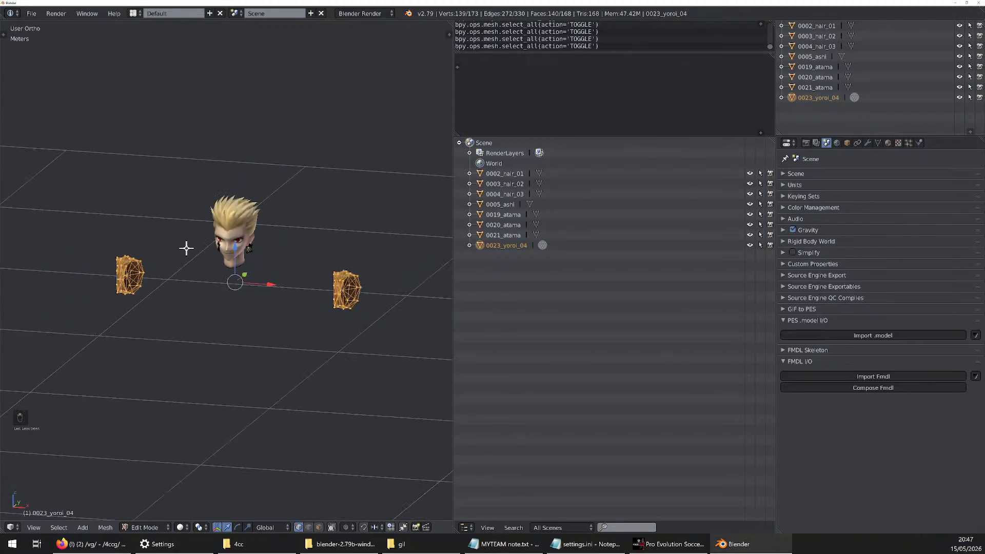
scroll(187, 248, up, 2)
scroll(187, 248, down, 3)
scroll(206, 253, down, 2)
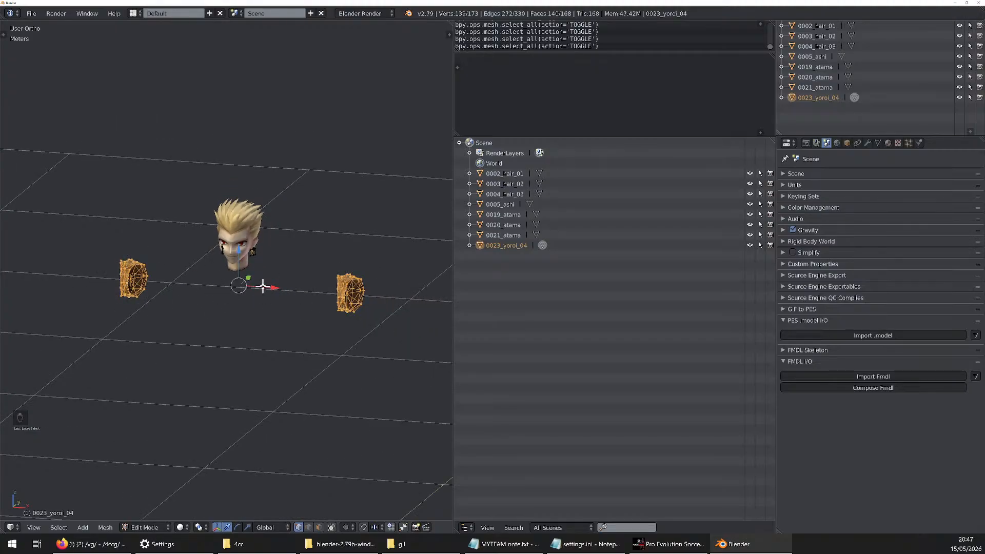
Box-select both gold rings, delete their faces, and return to Object Mode
key(b)
drag(417, 228, 328, 329)
key(b)
drag(160, 216, 63, 336)
scroll(310, 218, up, 4)
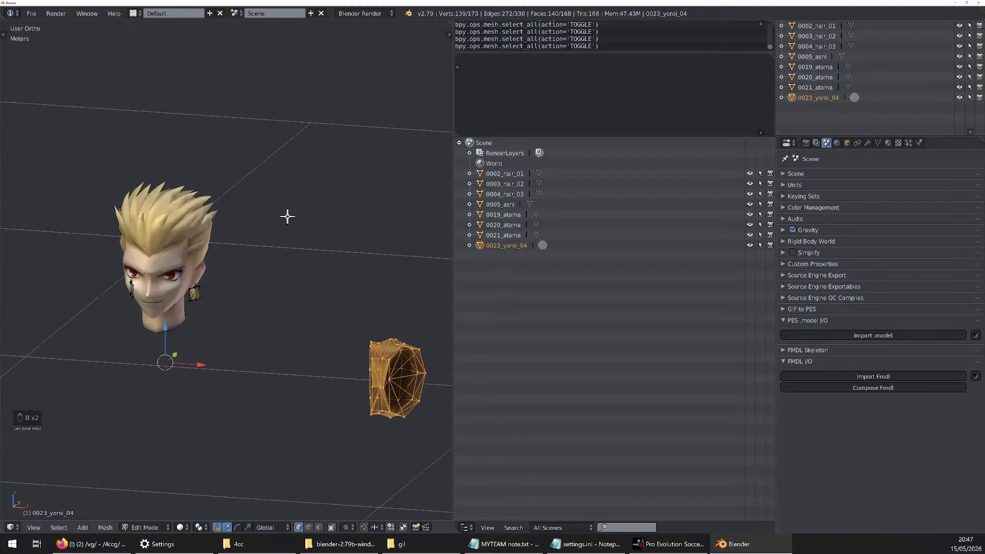
scroll(286, 215, down, 3)
key(x)
click(261, 245)
key(Tab)
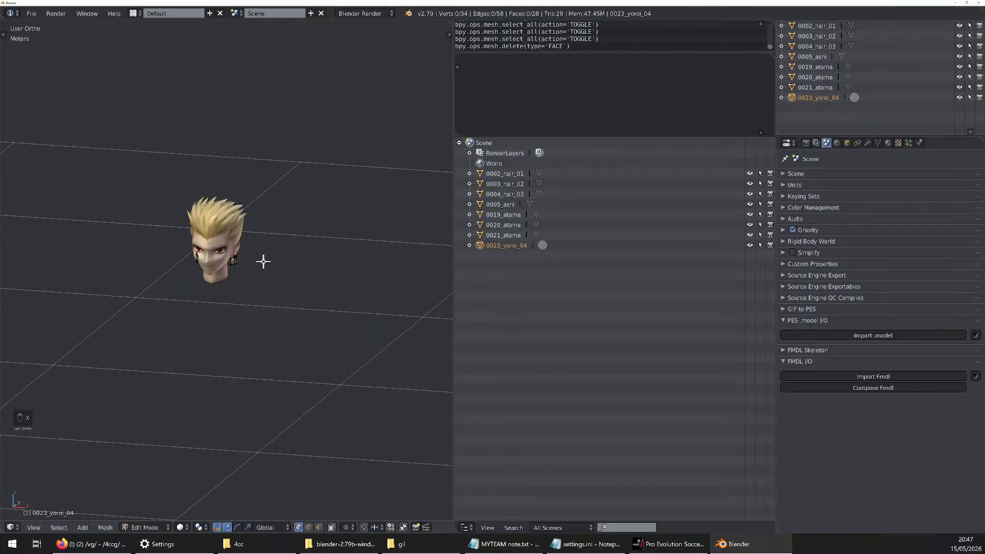
Undo the deletion of the ring faces and reopen the 0023_yoroi_04 mesh in Edit Mode
middle_drag(262, 260, 178, 263)
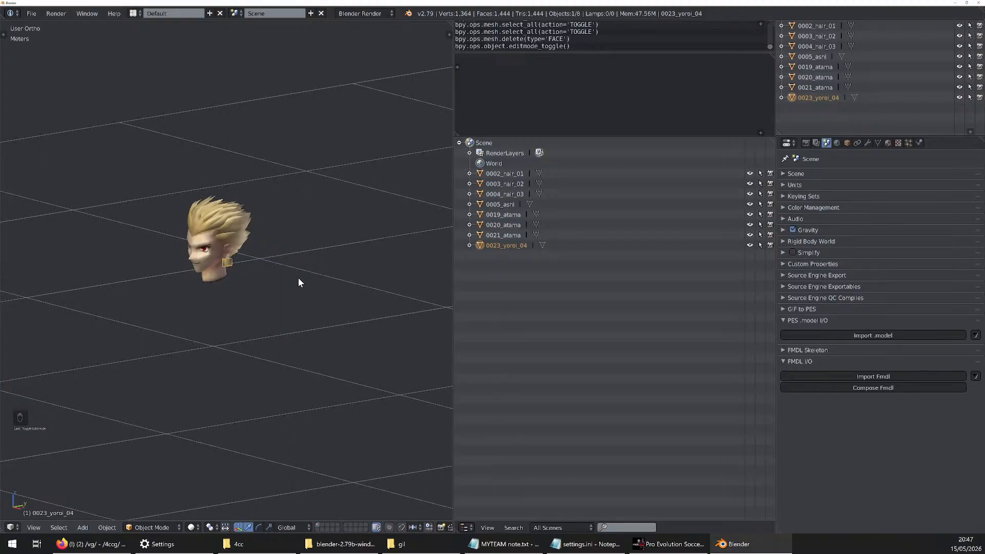
key(ctrl+z)
middle_drag(304, 294, 234, 292)
key(Tab)
Select a vertex on one gold ring and extend the selection to all geometry linked to it
right_click(355, 287)
scroll(372, 291, up, 10)
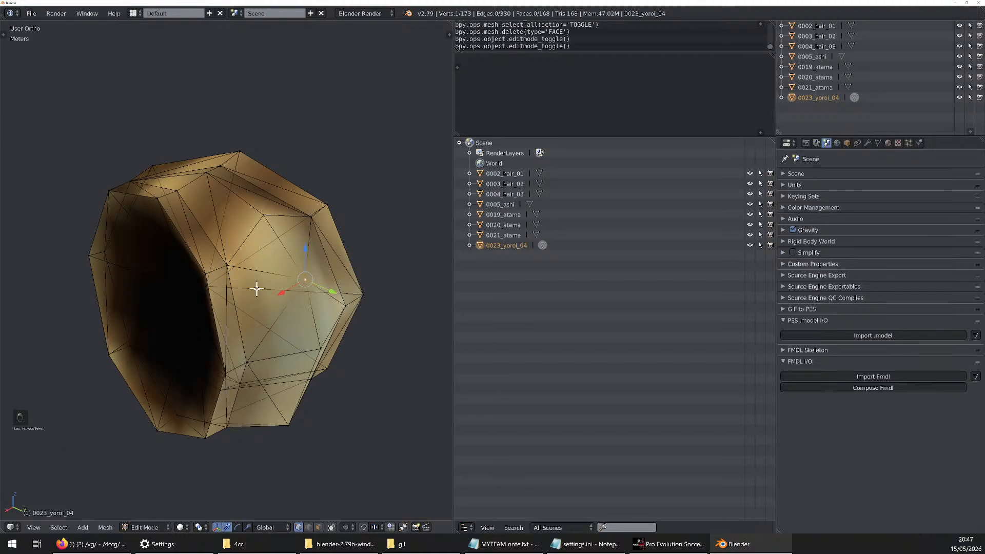
key(ctrl+l)
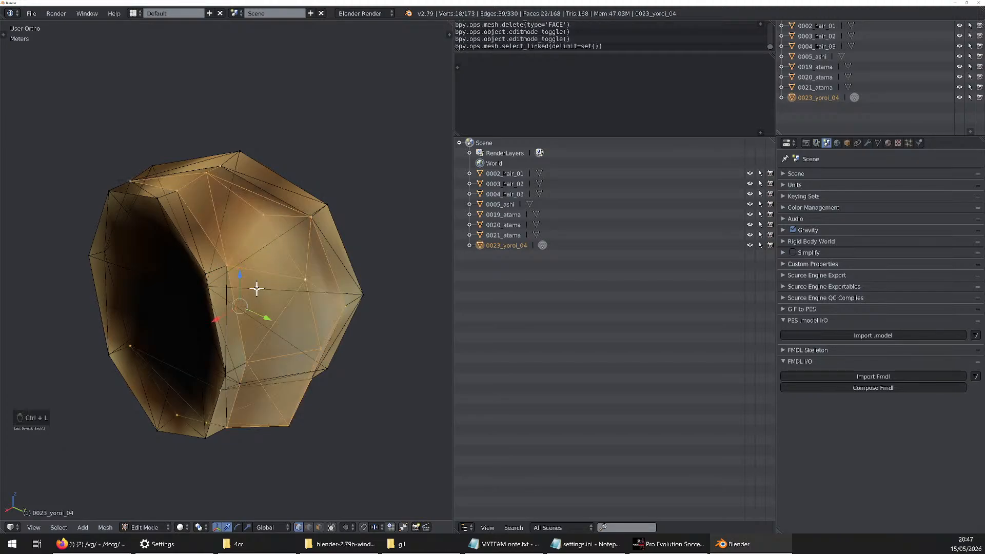
mouse_move(292, 391)
middle_down()
mouse_move(233, 391)
mouse_move(295, 385)
middle_up()
Try moving the linked piece away from the rest of the ring, and cancel each move
key(g)
right_click(261, 382)
key(g)
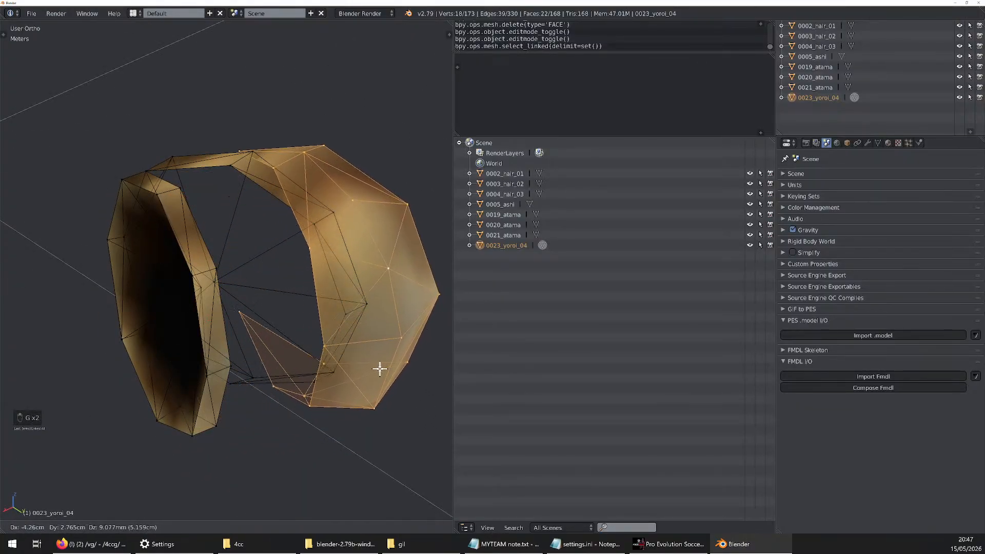
right_click(290, 370)
key(g)
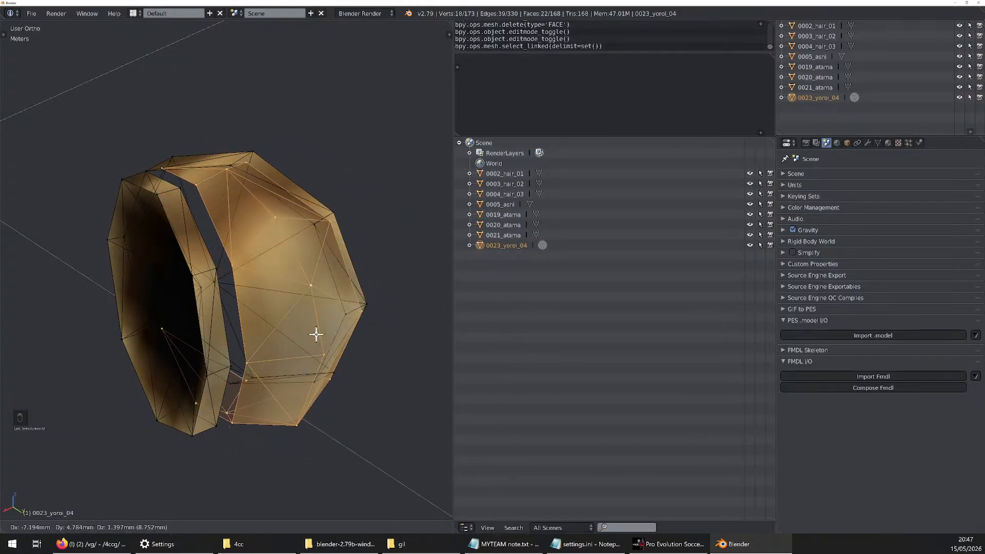
key(g)
right_click(340, 357)
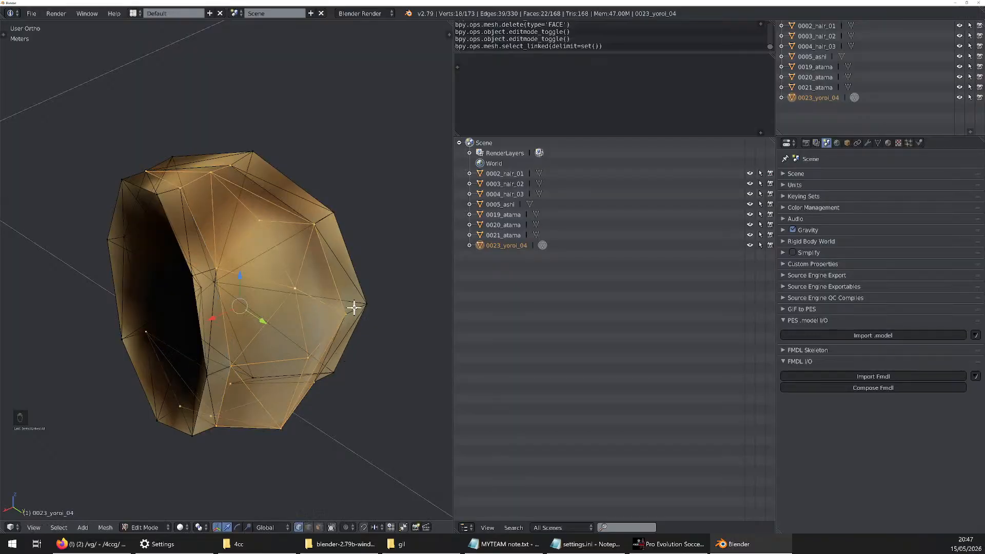
Select the linked geometry of another piece of the same ring and view it from the opposite side
key(ctrl+l)
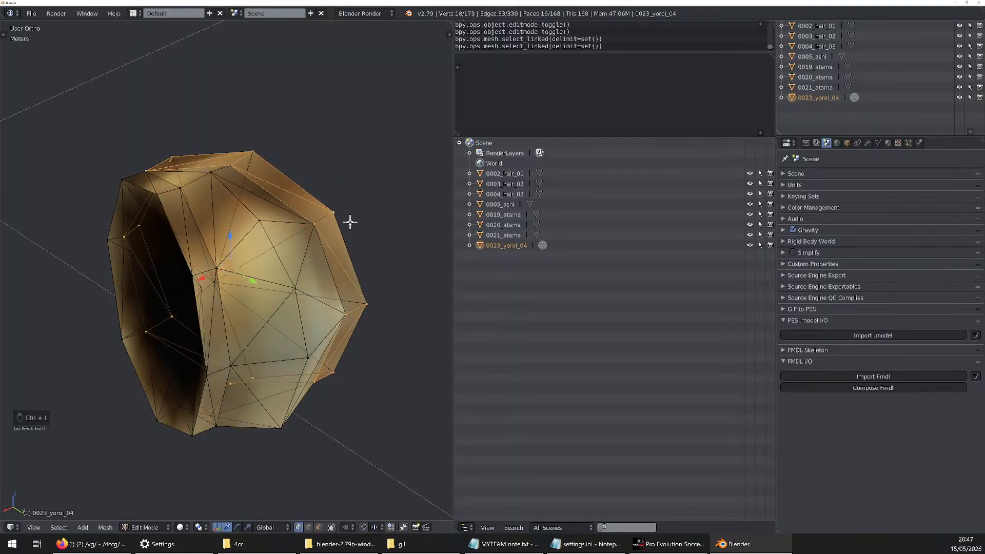
middle_drag(350, 222, 344, 191)
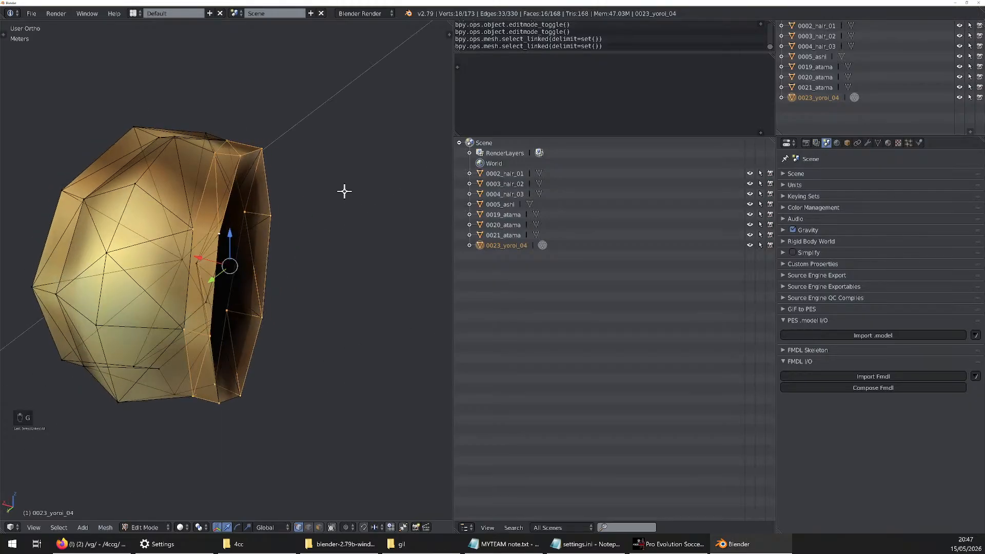
scroll(294, 180, down, 4)
scroll(246, 193, up, 5)
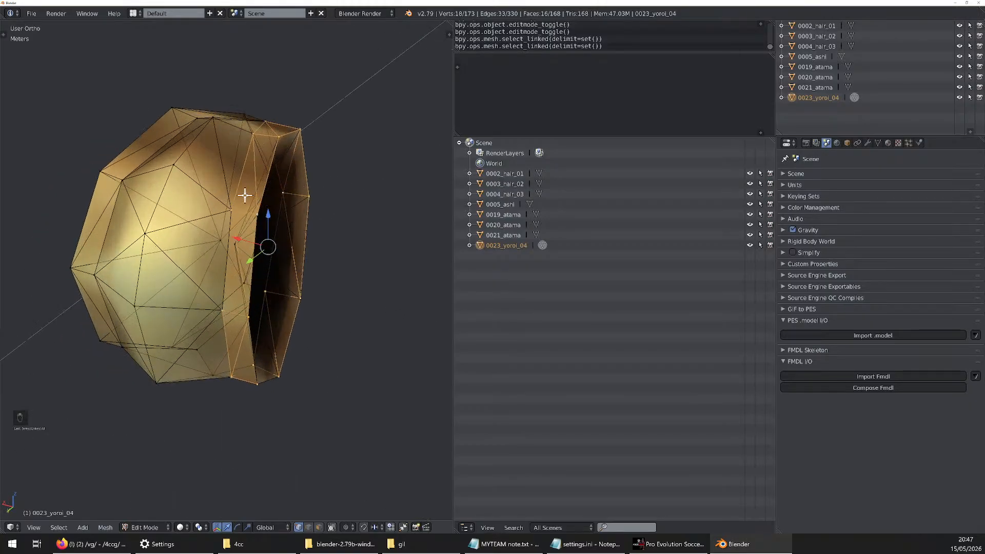
scroll(153, 197, down, 3)
Box-select both gold rings, delete their faces so only the earrings remain, and return to Object Mode
key(b)
drag(310, 68, 49, 386)
middle_drag(127, 313, 255, 311)
scroll(256, 311, down, 6)
scroll(255, 311, down, 5)
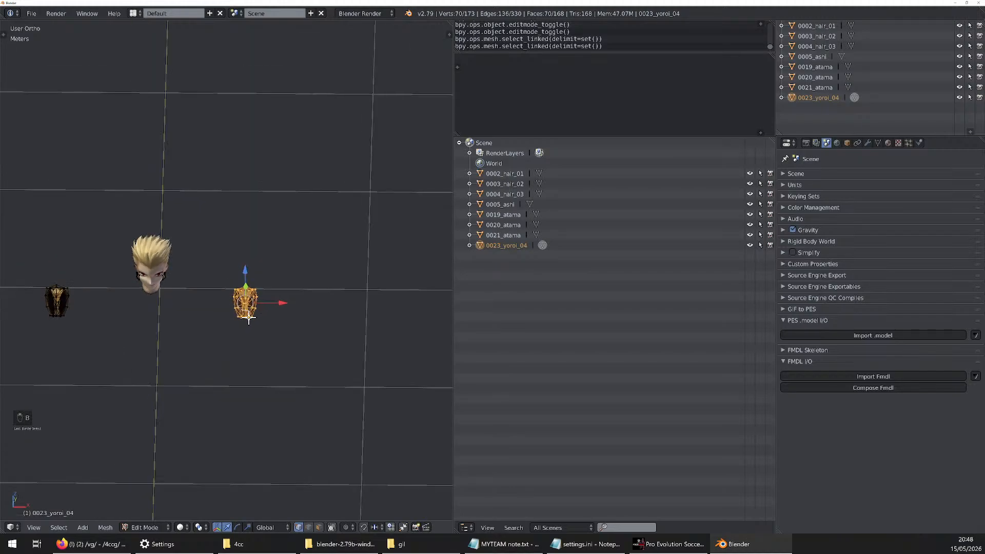
key(b)
drag(103, 236, 4, 326)
key(x)
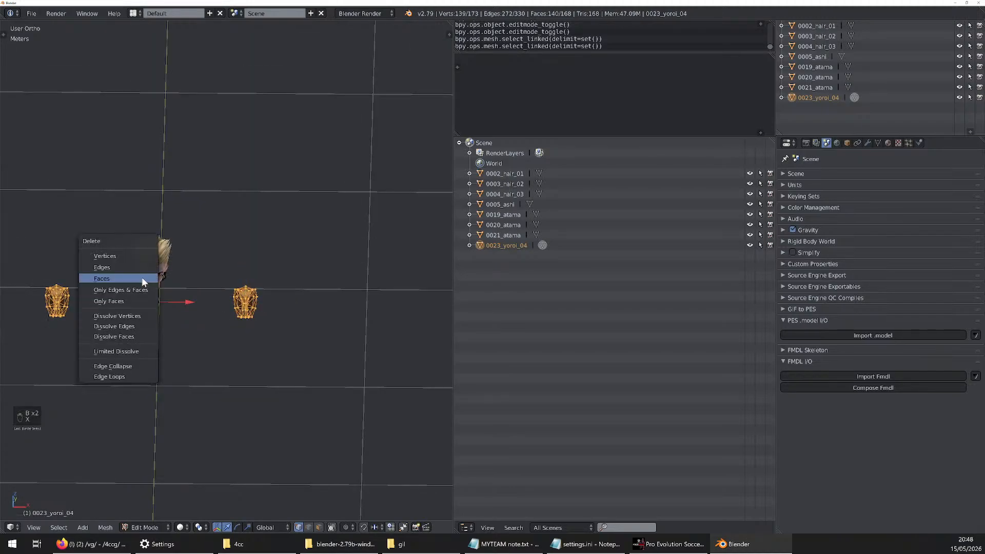
click(142, 277)
key(Tab)
scroll(158, 217, up, 7)
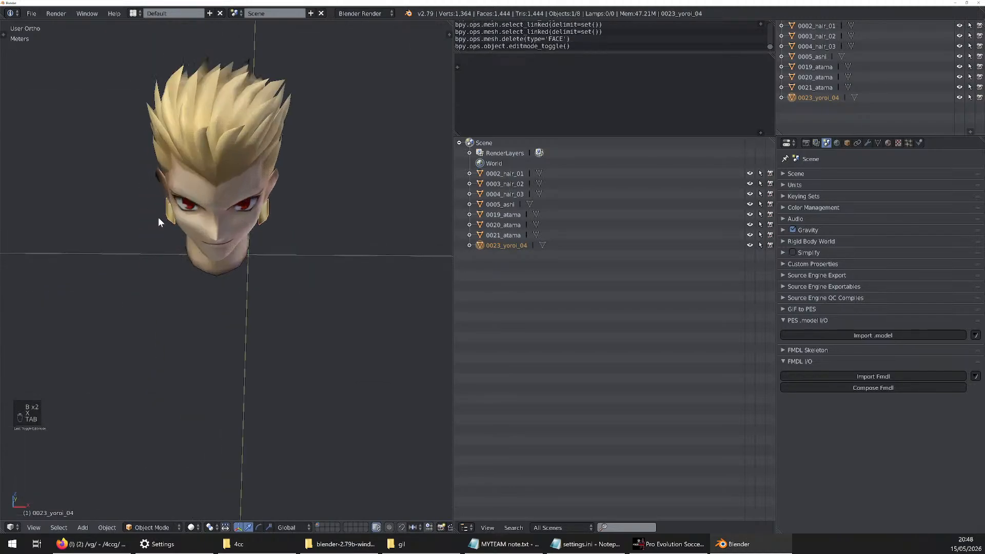
Switch the viewport to wireframe and try moving 0021_atama and 0020_atama, cancelling both moves
click(508, 235)
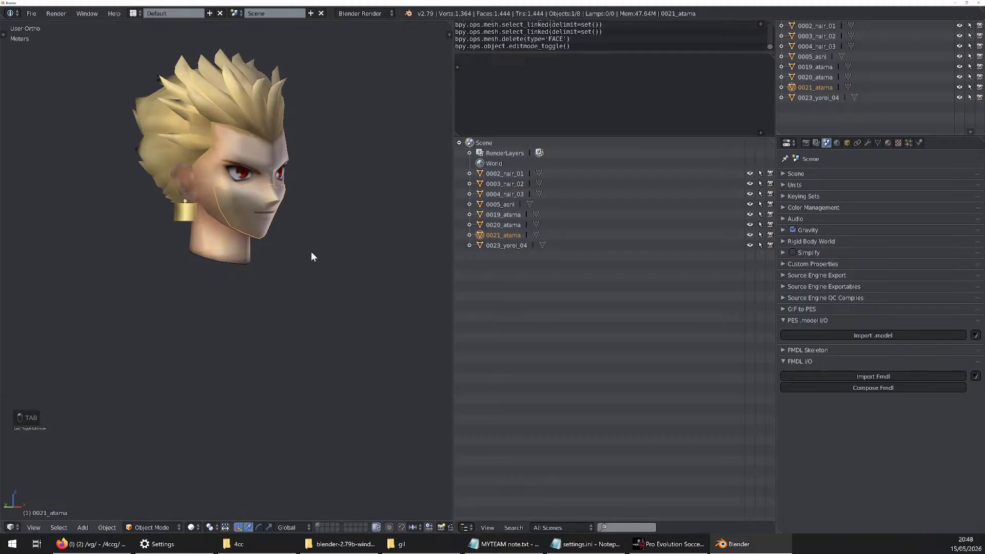
key(z)
key(g)
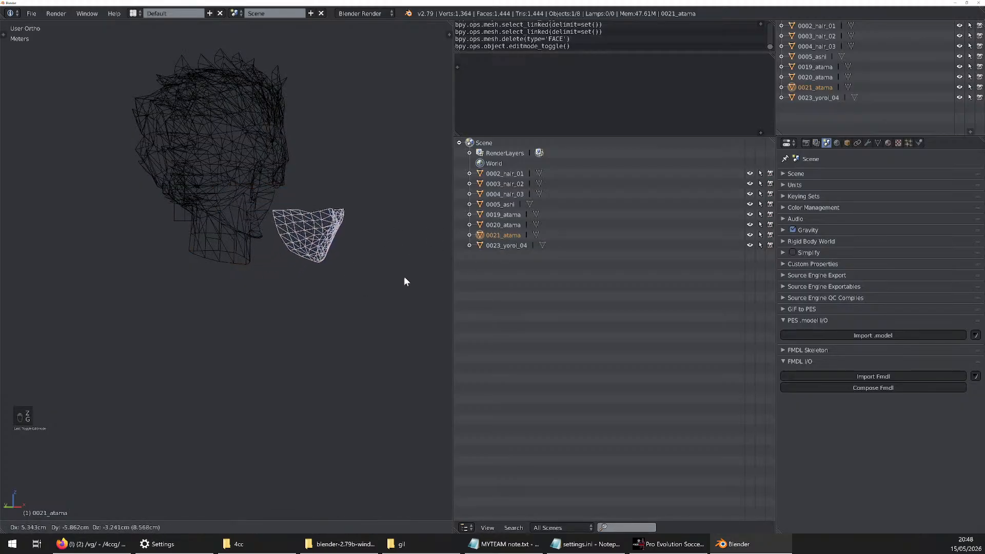
right_click(380, 281)
click(500, 225)
key(g)
right_click(344, 281)
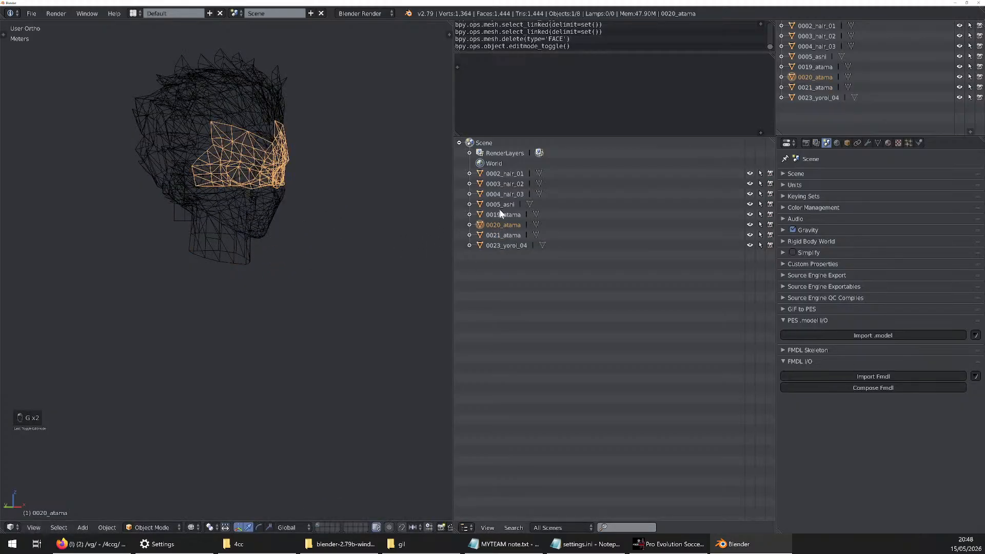
Select the 0019_atama, 0005_ashi and hair objects one by one to examine which head part each covers
click(503, 214)
click(503, 204)
click(506, 196)
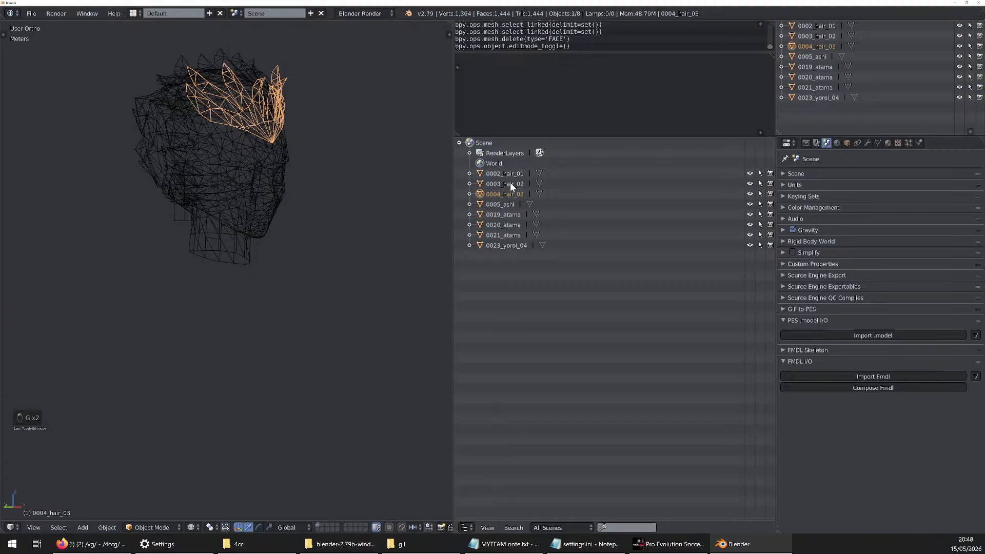
click(510, 183)
click(511, 172)
click(500, 214)
click(501, 224)
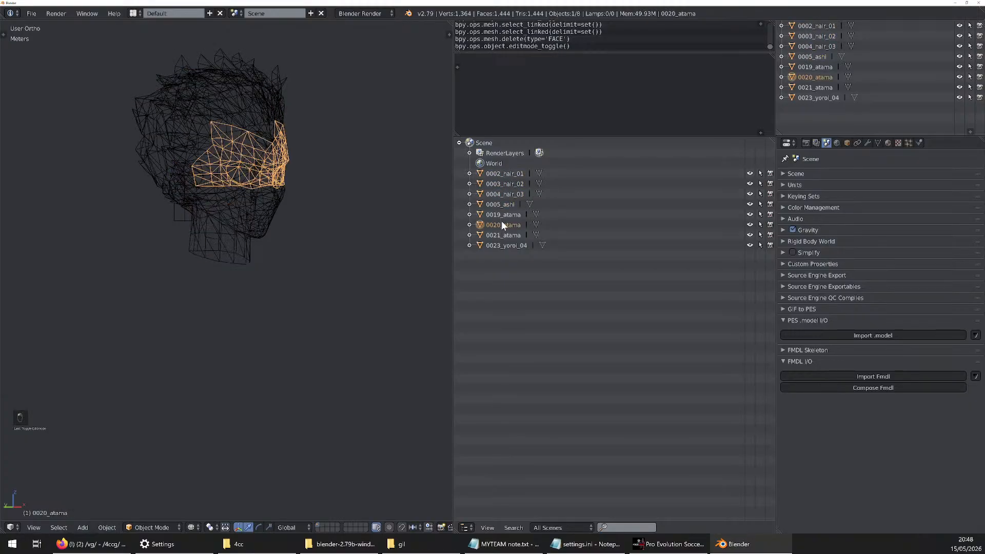
Compare the face meshes up close by selecting the atama, 0005_ashi and 0004_hair_03 objects, ending on 0020_atama
scroll(246, 158, up, 7)
middle_drag(299, 133, 318, 154)
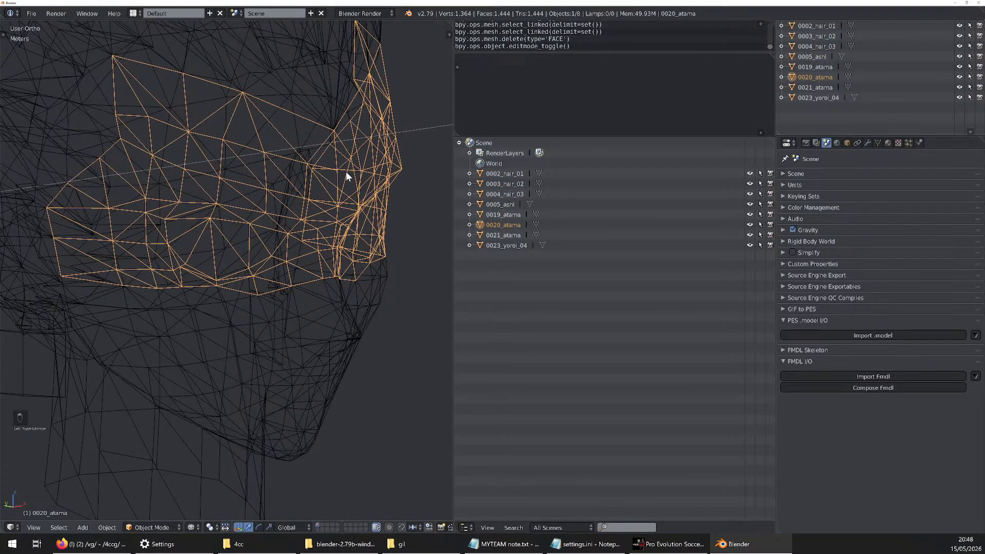
click(506, 216)
click(504, 204)
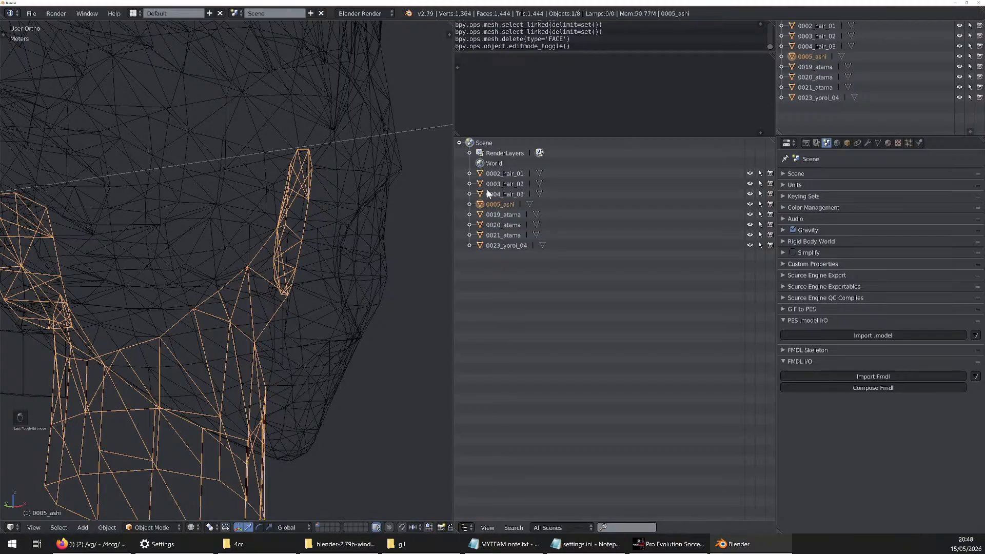
click(503, 191)
click(507, 215)
click(512, 195)
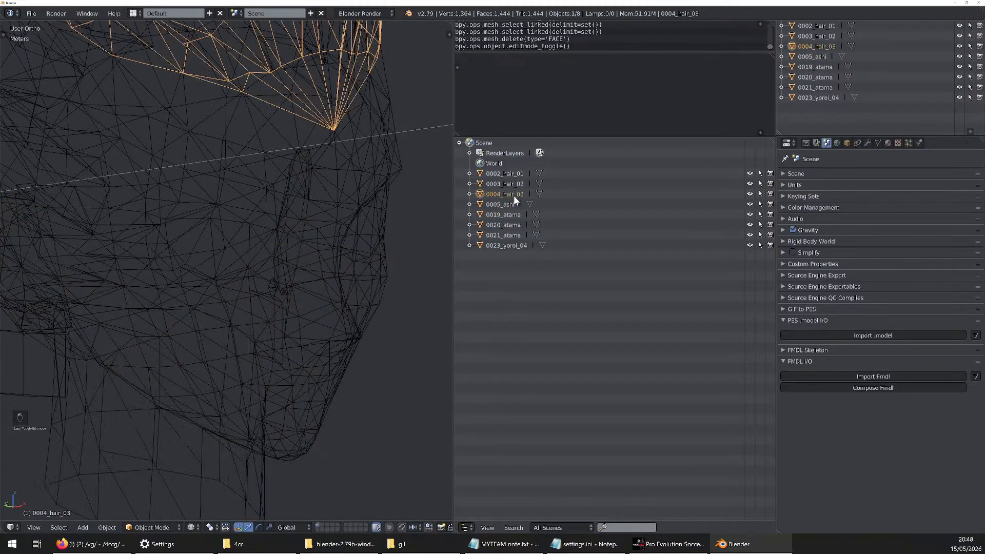
click(505, 224)
click(506, 233)
click(508, 227)
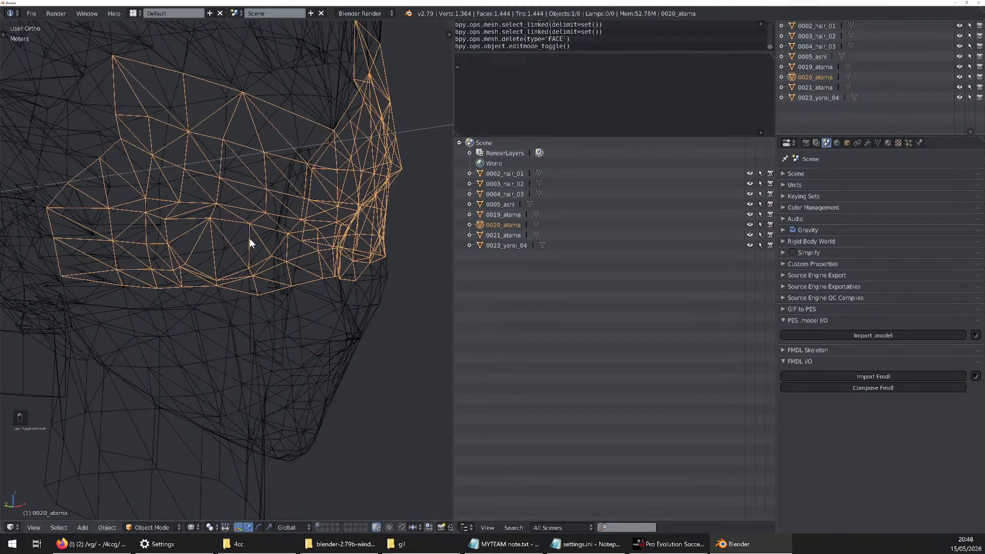
Return the viewport to solid shading and deselect all objects without deleting 0020_atama
scroll(336, 274, down, 5)
middle_drag(125, 273, 167, 269)
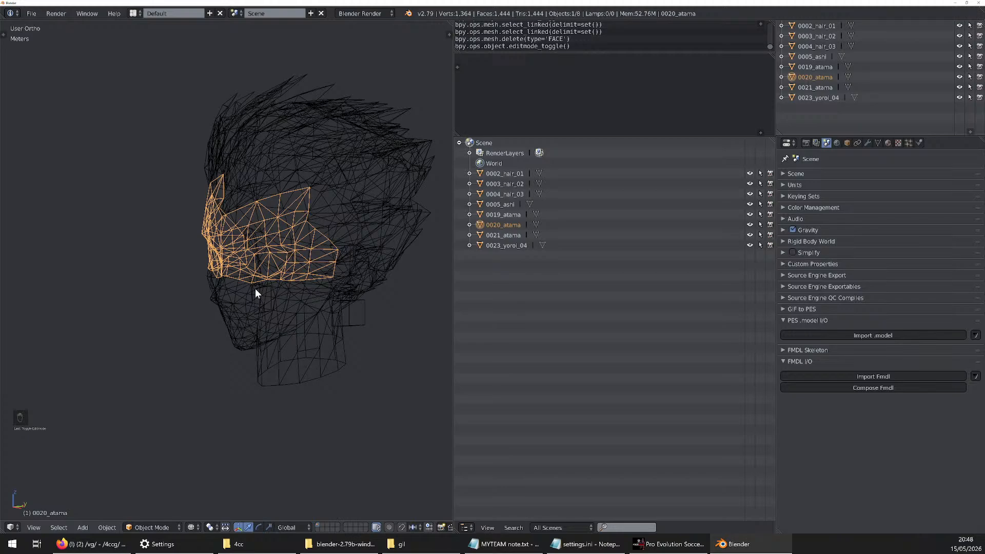
middle_drag(254, 289, 312, 313)
key(x)
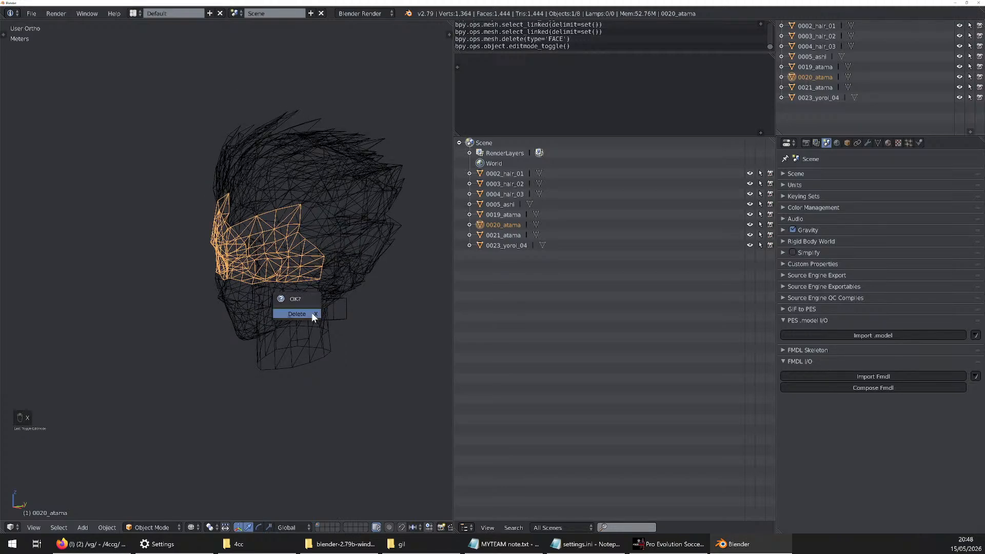
key(z)
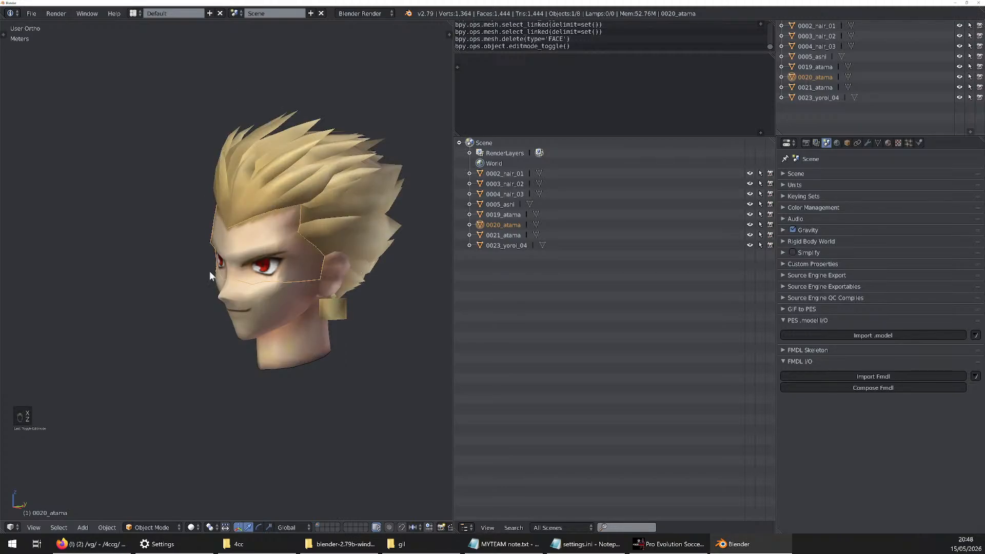
middle_drag(210, 271, 252, 308)
key(a)
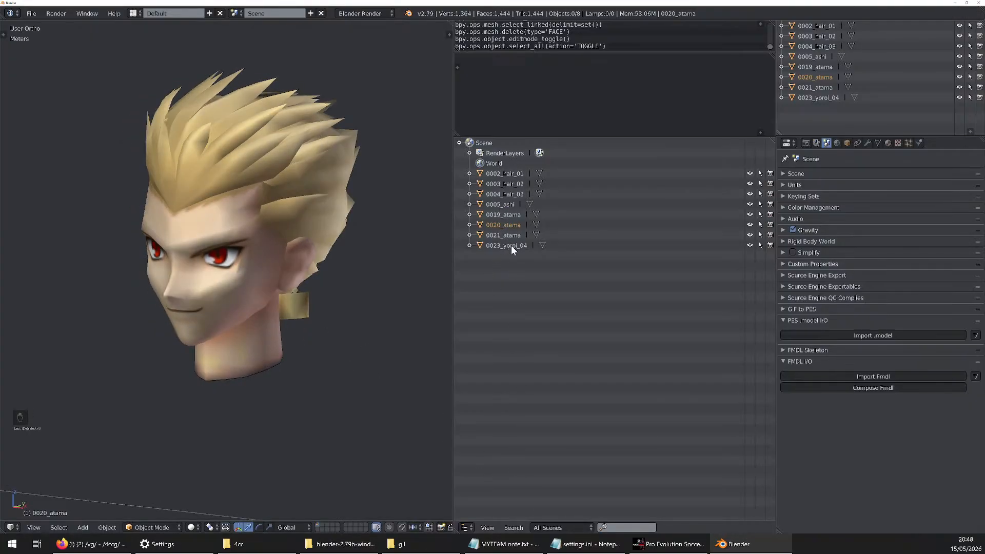
Change the large Outliner area into a UV/Image Editor
click(465, 528)
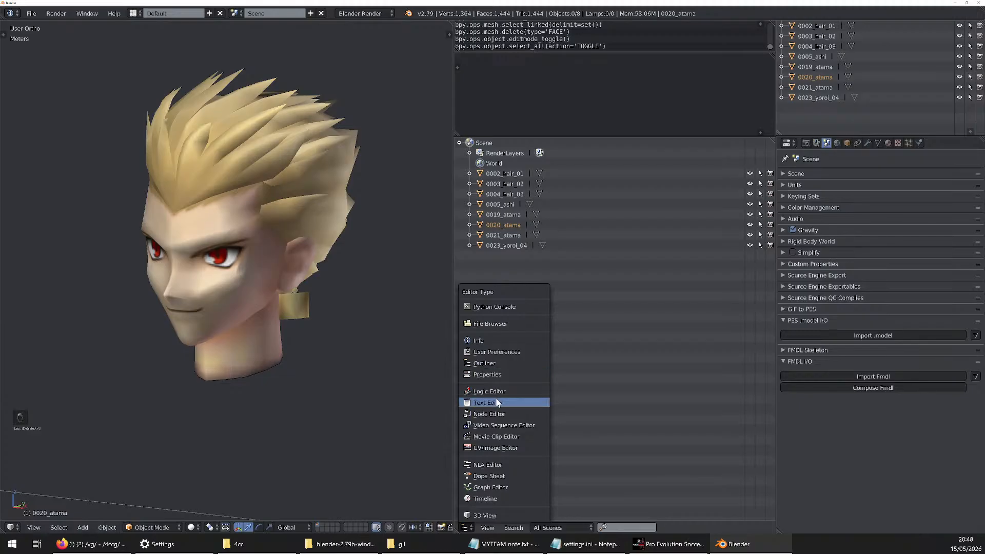
click(495, 447)
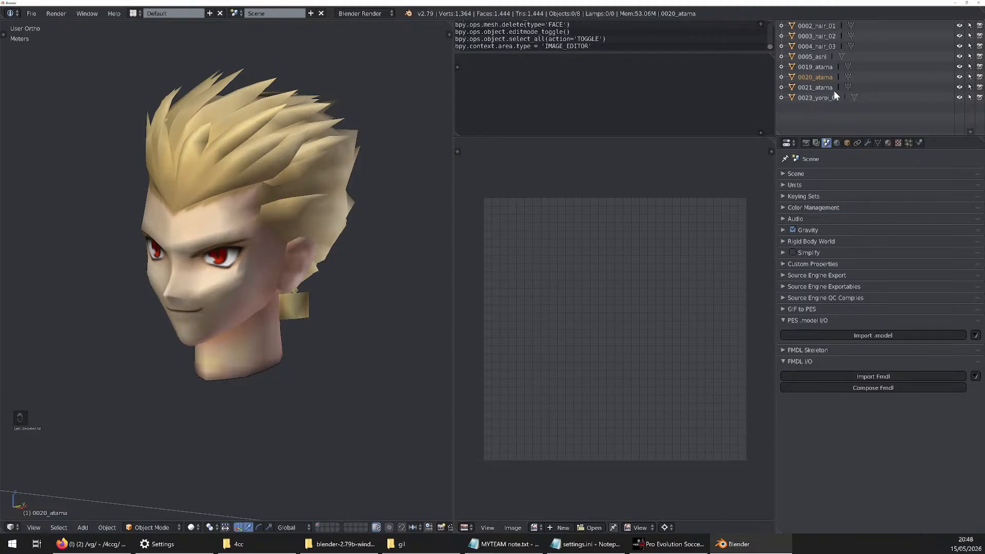
Examine the UV layouts of 0020_atama, the lower face mesh and 0002_hair_01 against their texture images
scroll(275, 232, up, 1)
scroll(483, 295, down, 2)
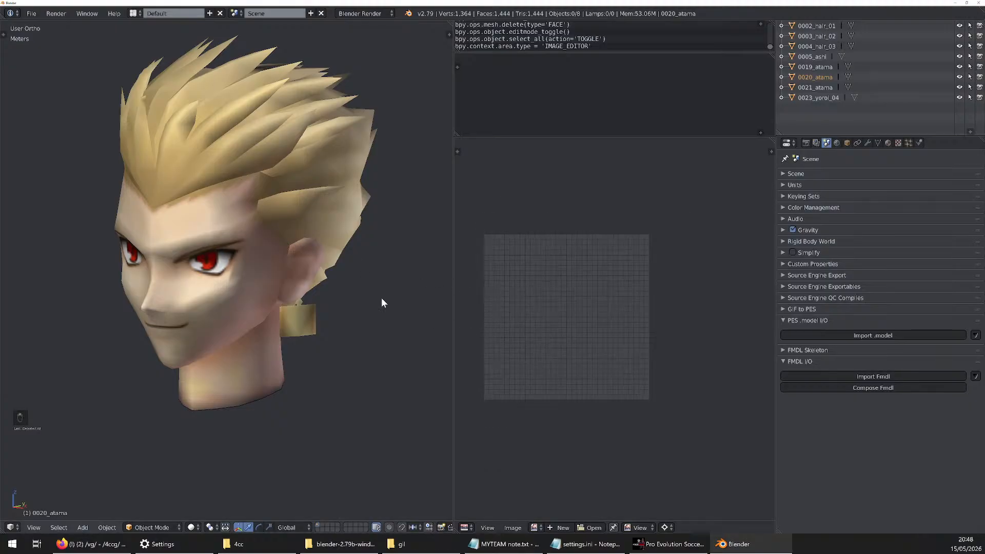
scroll(506, 282, down, 3)
scroll(530, 306, up, 6)
right_click(191, 277)
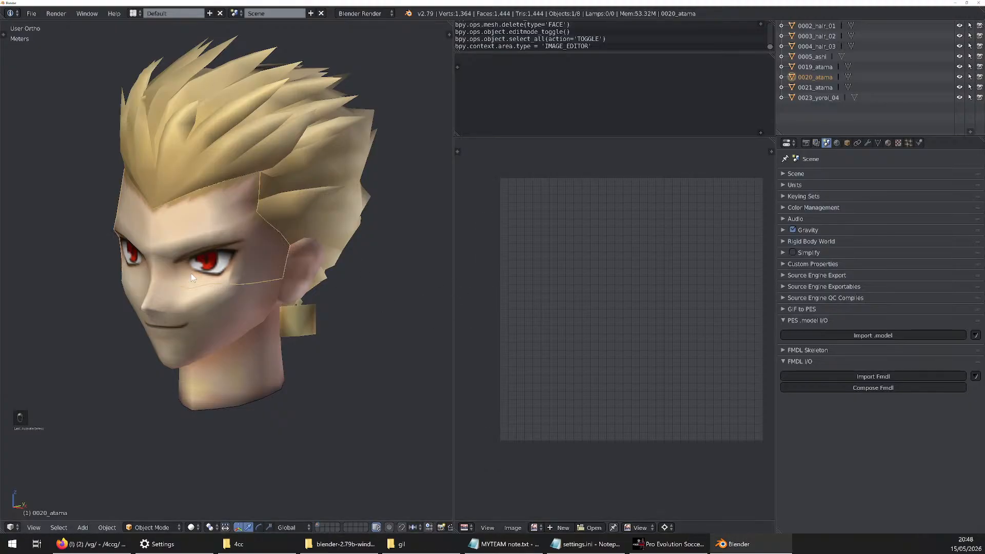
key(Tab)
key(Tab)
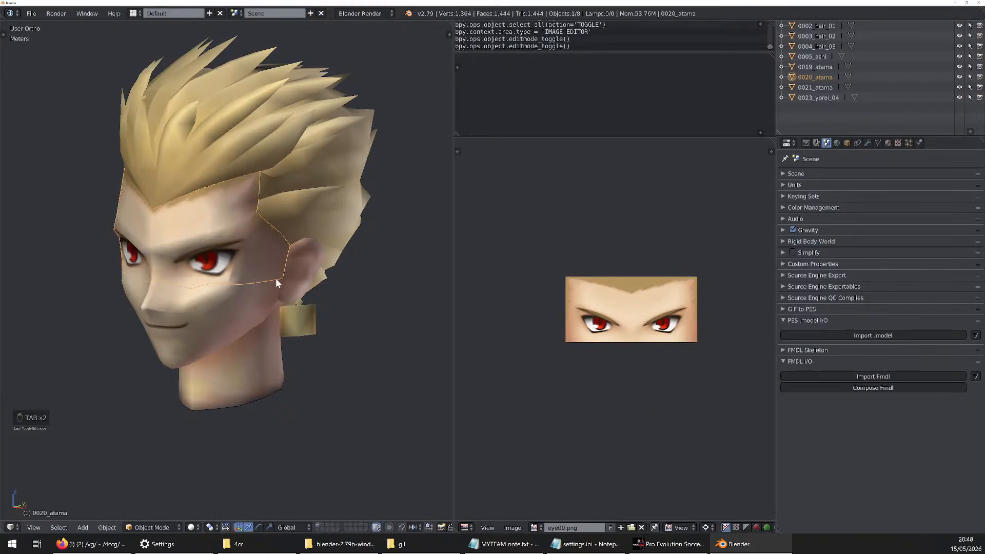
right_click(239, 311)
key(Tab)
Examine how the UVs of 0004_hair_03 and 0005_ashi sit relative to their texture image
key(Tab)
right_click(308, 196)
key(Tab)
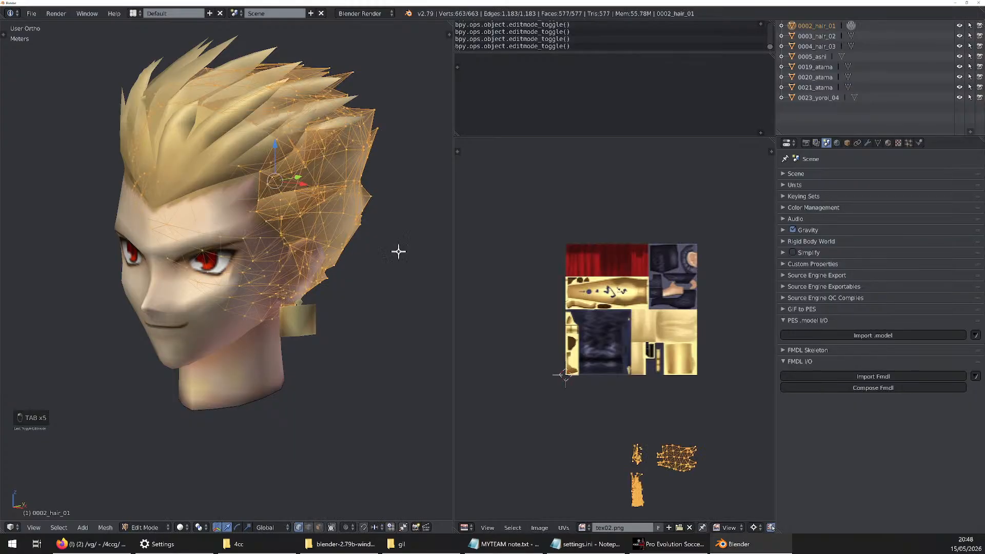
key(Tab)
right_click(206, 179)
key(Tab)
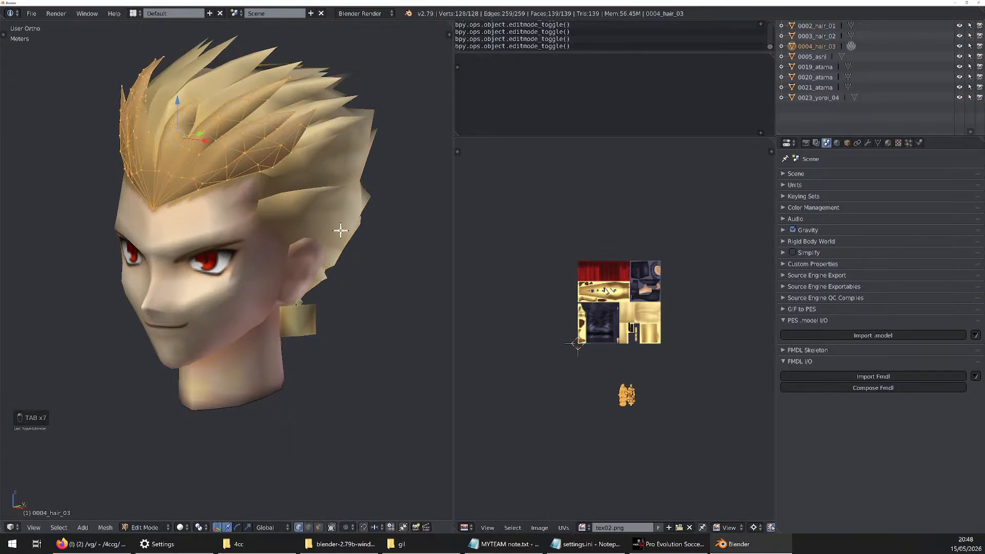
Try to move all UVs of 0020_atama up by 0.9375 onto the eye00.png image
key(Tab)
right_click(249, 370)
key(Tab)
key(Tab)
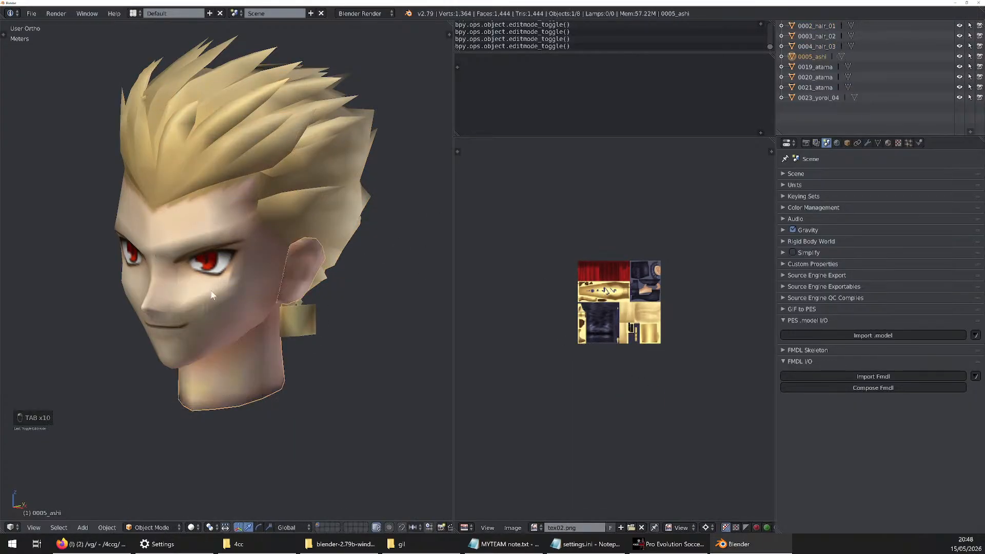
right_click(200, 286)
key(Tab)
scroll(645, 325, up, 3)
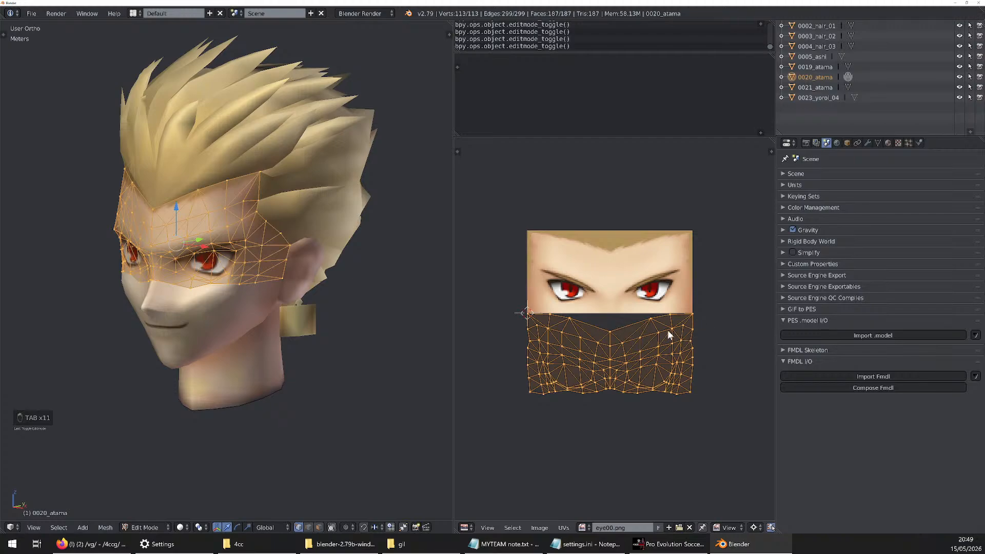
key(g)
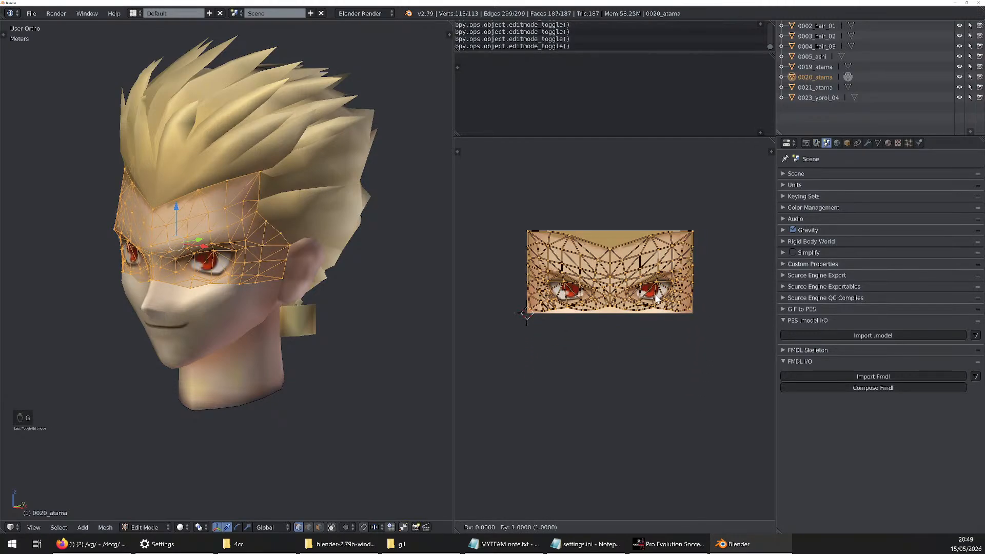
click(655, 297)
key(Tab)
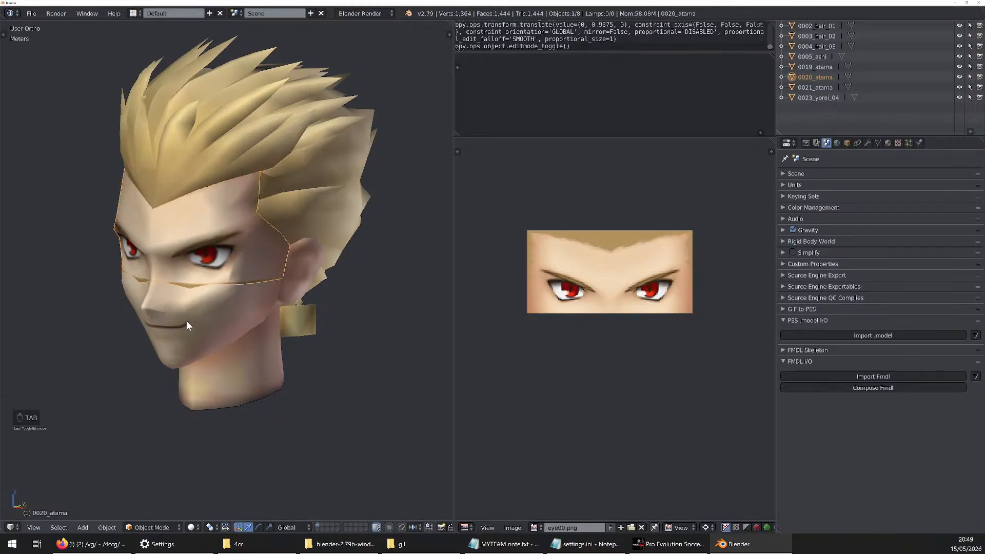
Inspect the seam between 0021_atama and the eye mesh up close and undo the UV move on 0020_atama
right_click(186, 321)
key(Tab)
key(Tab)
scroll(189, 313, up, 4)
middle_drag(189, 313, 208, 305)
key(ctrl+z)
key(ctrl+z)
key(ctrl+z)
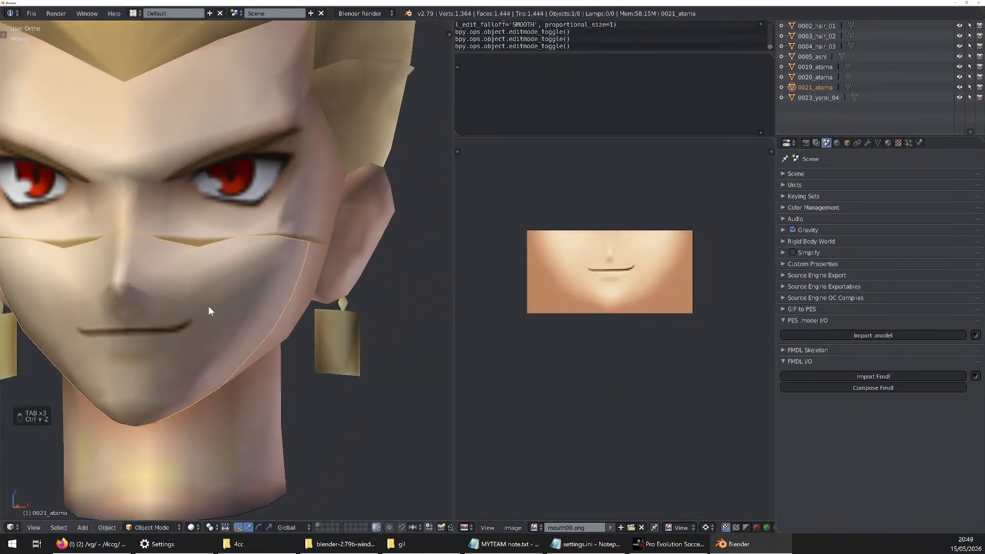
key(ctrl+shift+z)
key(ctrl+z)
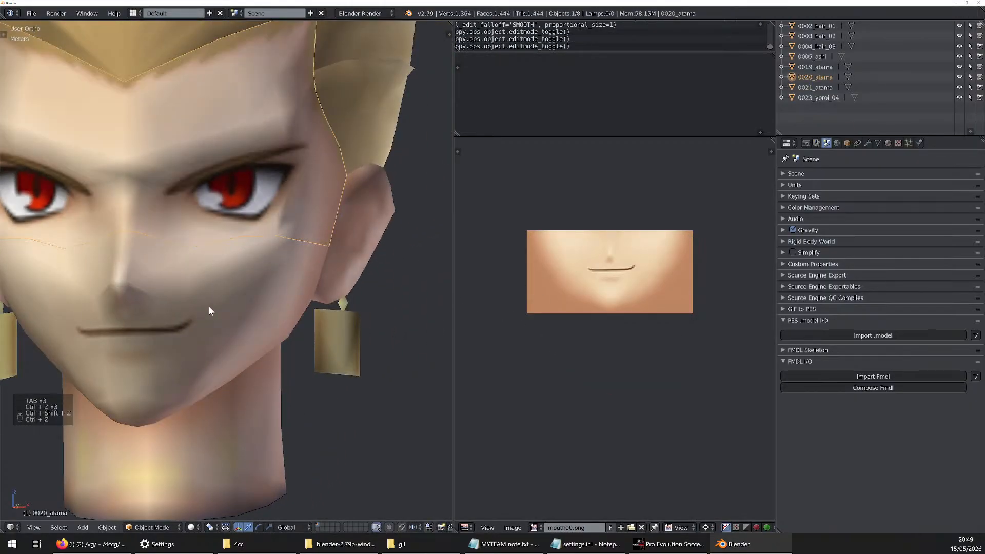
Move all UVs of 0020_atama up by 1 unit onto the eye00.png image and check the face
key(Tab)
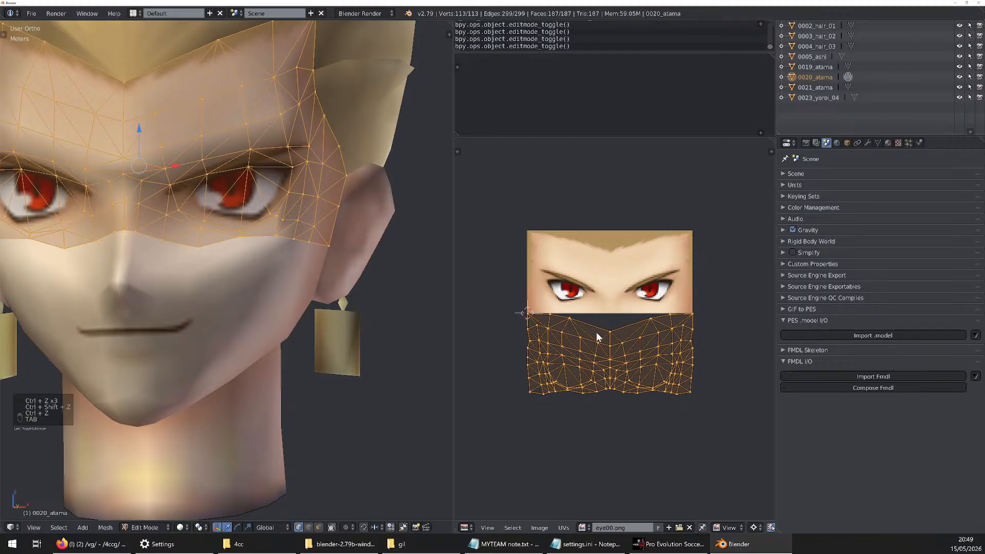
key(g)
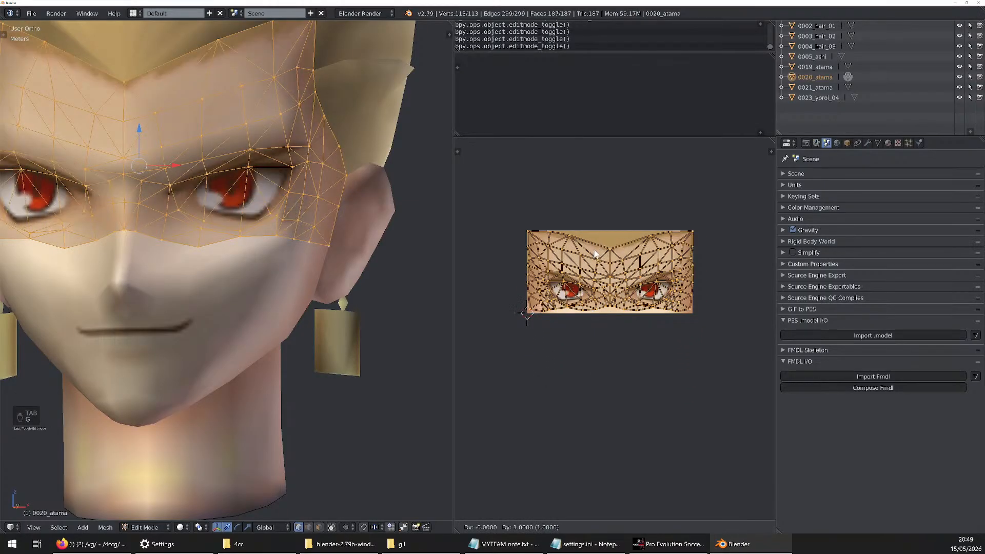
click(595, 253)
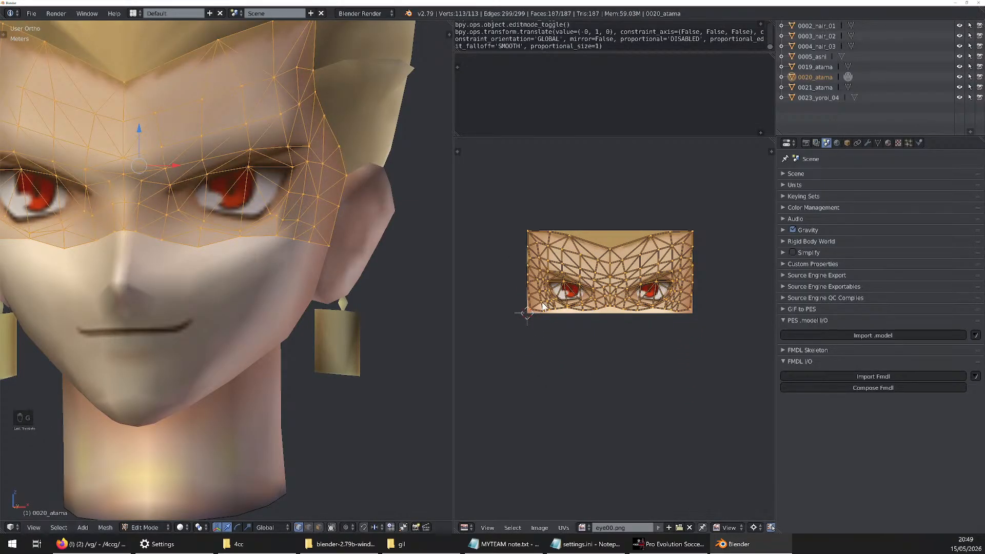
scroll(544, 306, up, 3)
key(Tab)
scroll(339, 248, down, 4)
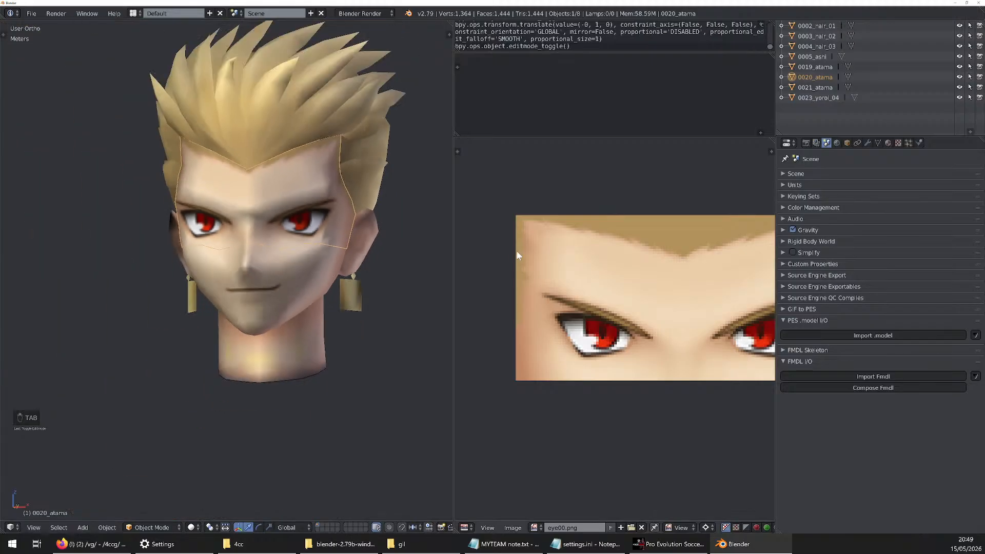
Return 0020_atama to mesh editing and undo its 1-unit UV move
middle_drag(318, 254, 475, 268)
key(Tab)
key(ctrl+z)
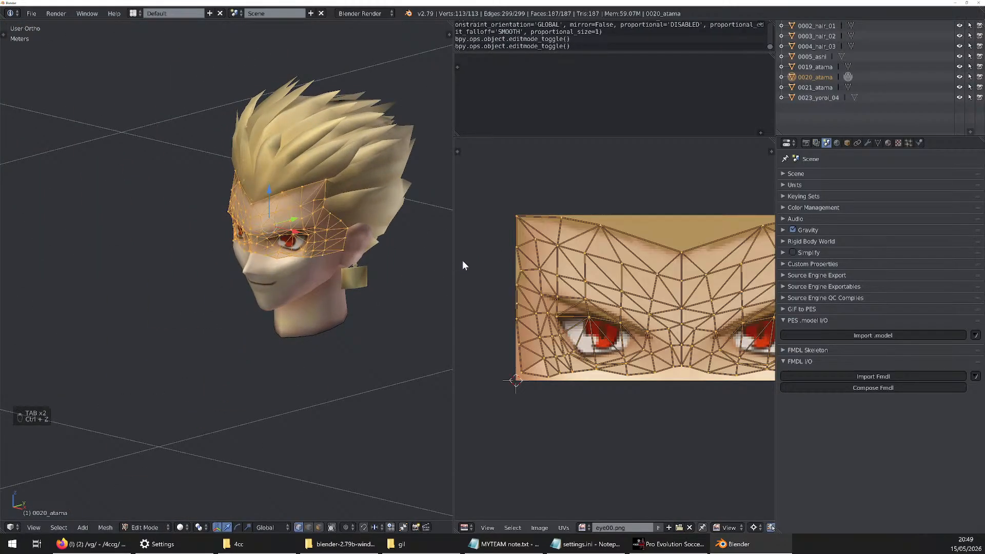
key(ctrl+z)
key(ctrl+z)
Move all UVs of 0020_atama straight up by exactly 1 unit so they cover the eye00.png image
scroll(533, 322, down, 3)
scroll(541, 305, up, 4)
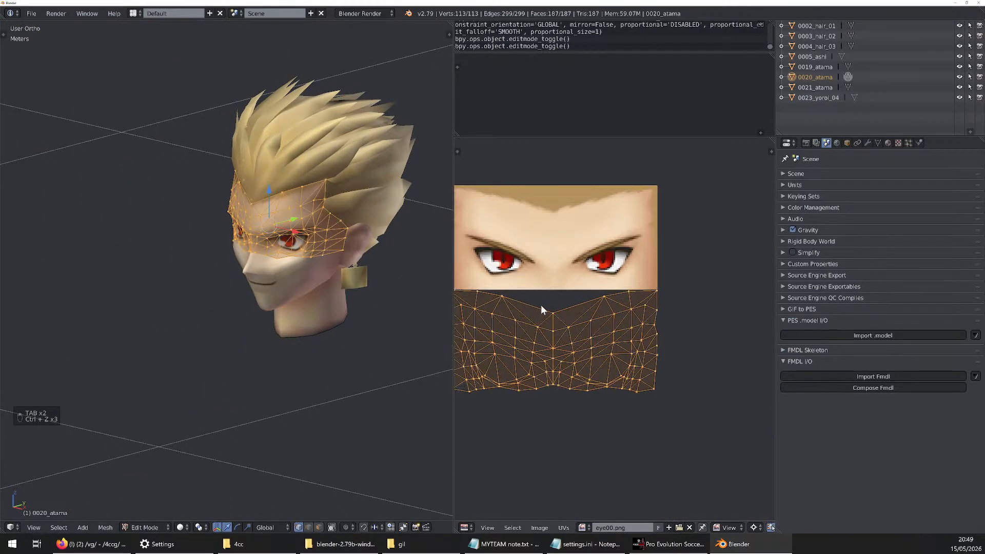
scroll(540, 305, down, 2)
scroll(500, 302, up, 2)
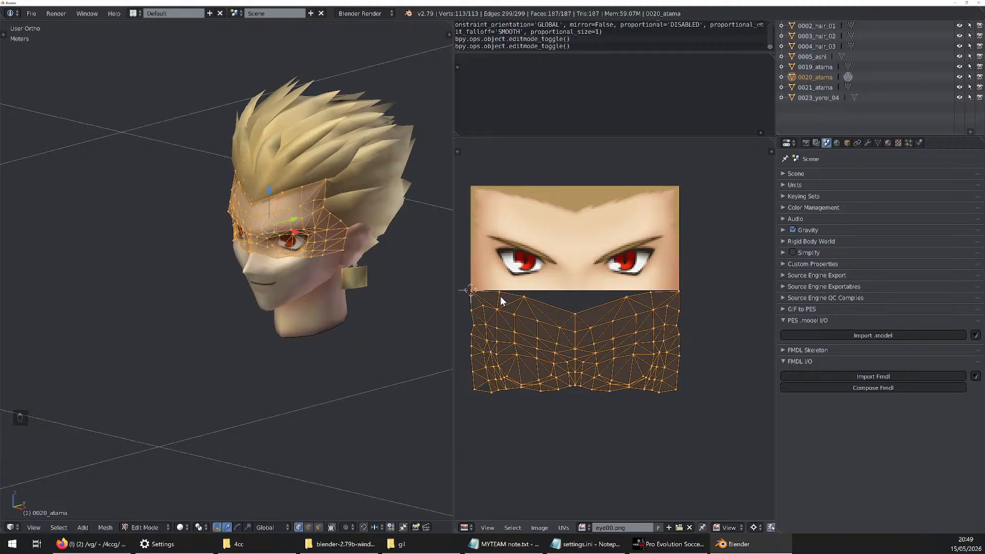
key(g)
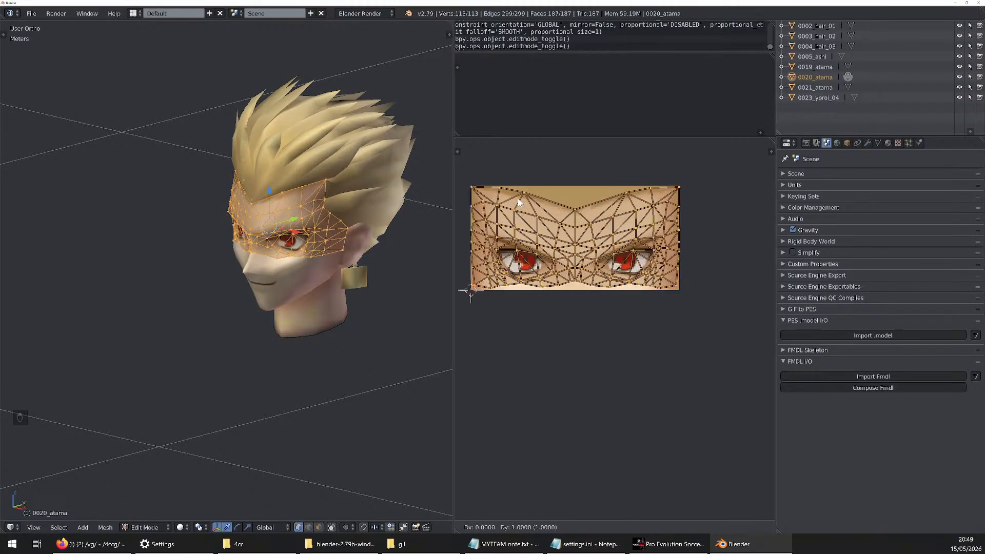
click(519, 203)
Check the moved 0020_atama UVs against the texture edges, compare the face before and after the move, and deselect all objects
scroll(487, 185, up, 8)
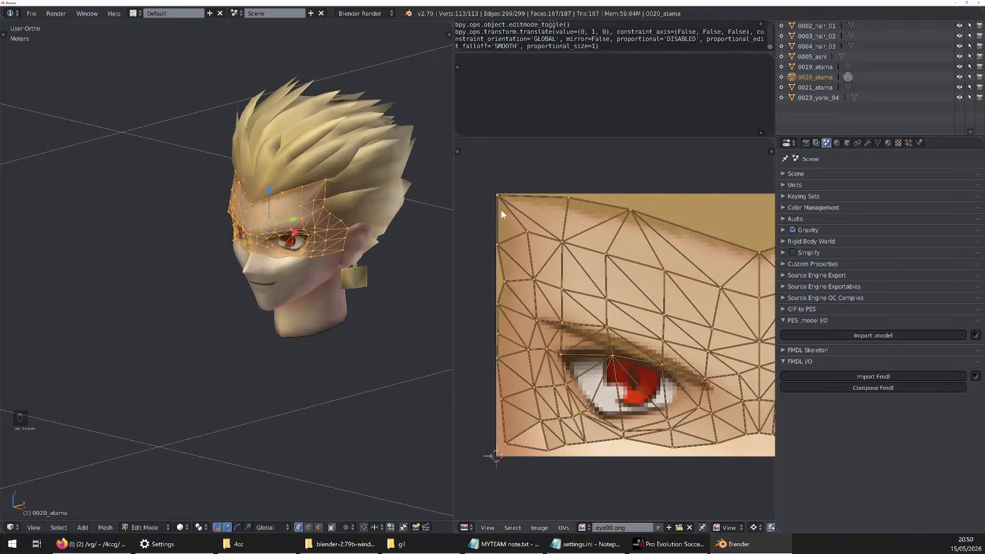
scroll(493, 200, down, 10)
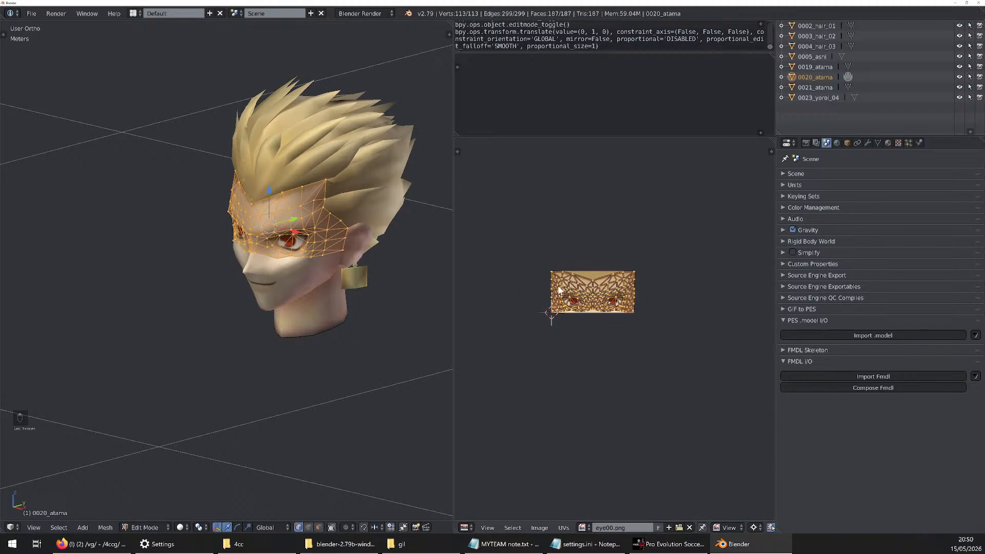
scroll(515, 226, up, 9)
scroll(515, 226, down, 6)
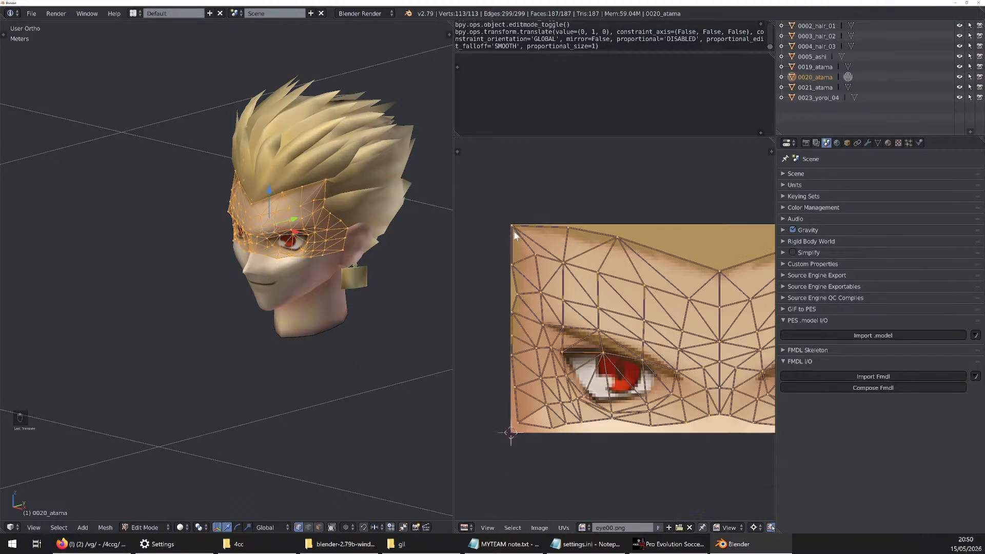
key(Tab)
scroll(288, 206, up, 6)
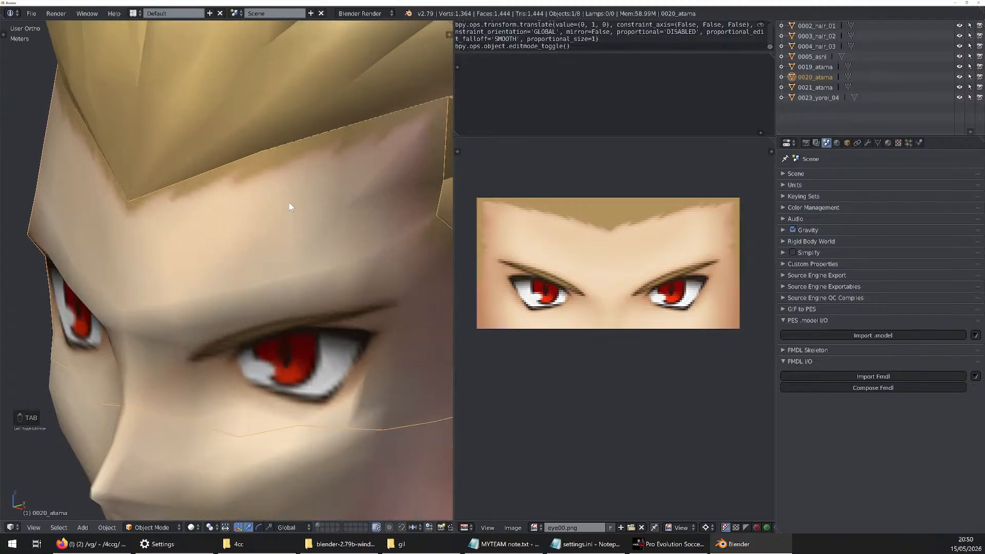
scroll(288, 202, down, 2)
key(ctrl+shift+z)
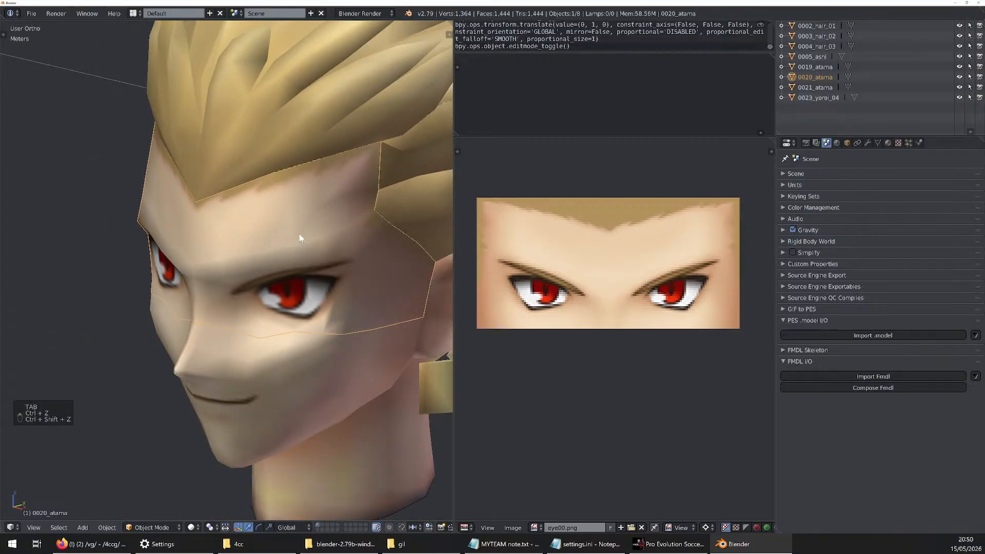
key(ctrl+z)
key(ctrl+shift+z)
key(a)
scroll(291, 232, down, 4)
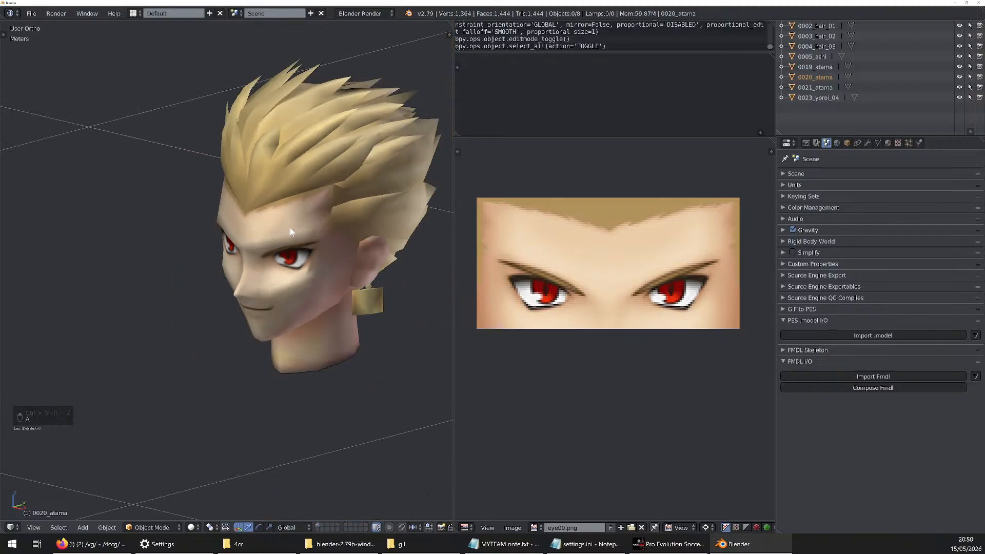
Move all UVs of 0021_atama straight up by exactly 1 unit onto the mouth00.png image
scroll(290, 232, up, 2)
right_click(340, 266)
scroll(341, 263, up, 2)
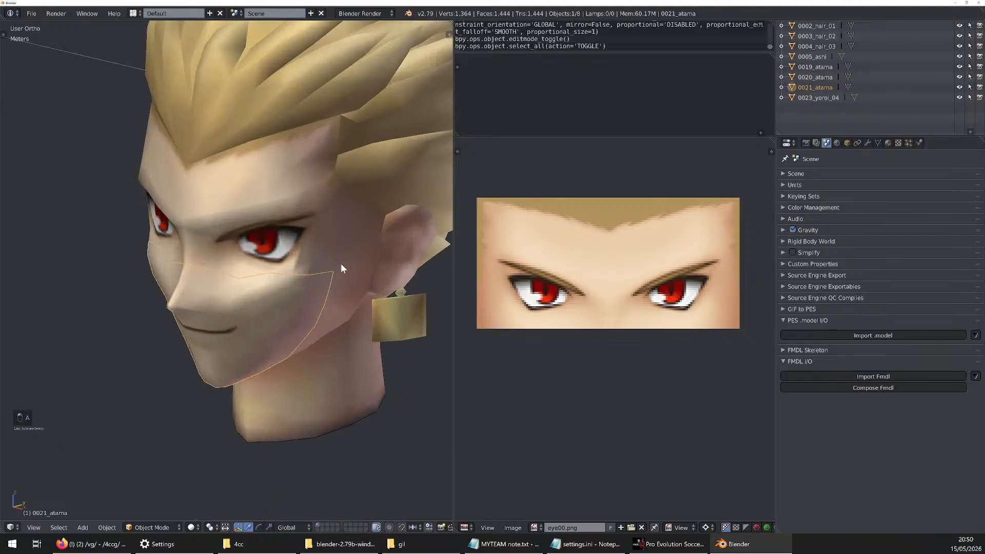
mouse_move(341, 263)
middle_down()
mouse_move(306, 261)
mouse_move(374, 253)
mouse_move(327, 267)
middle_up()
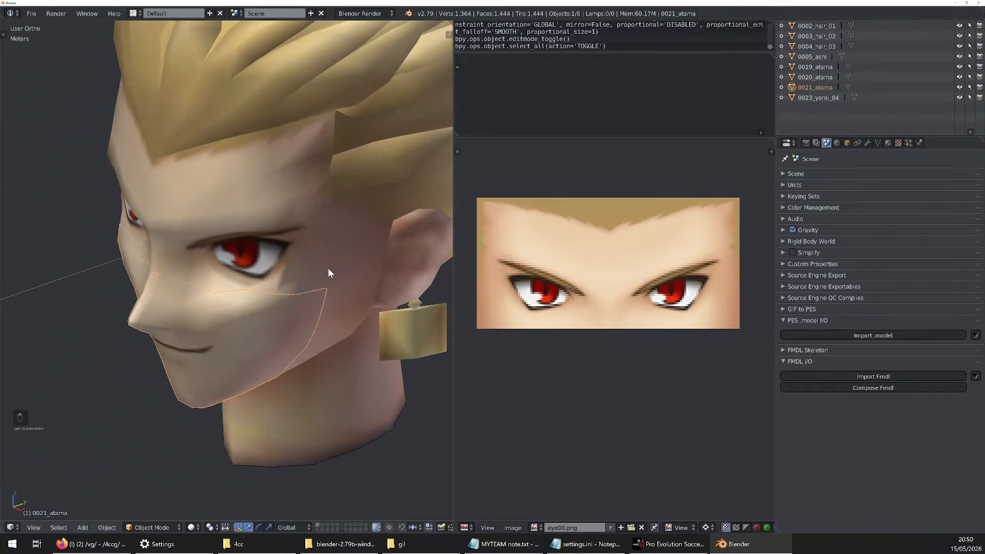
scroll(267, 259, down, 2)
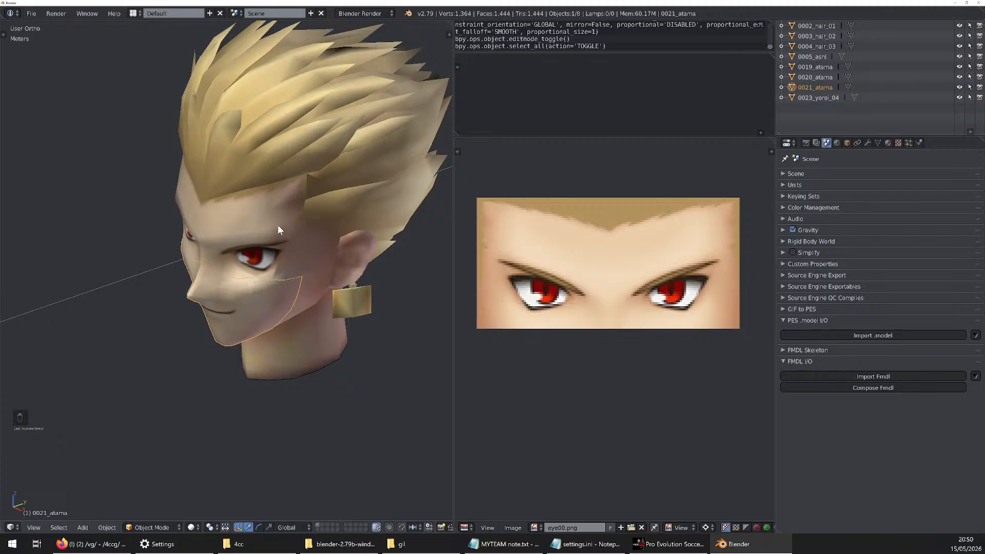
key(Tab)
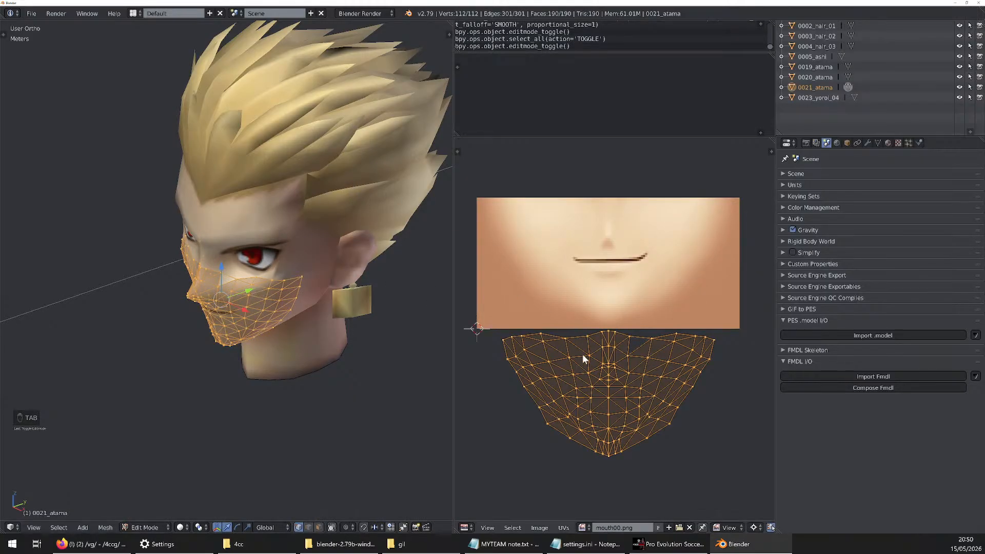
key(g)
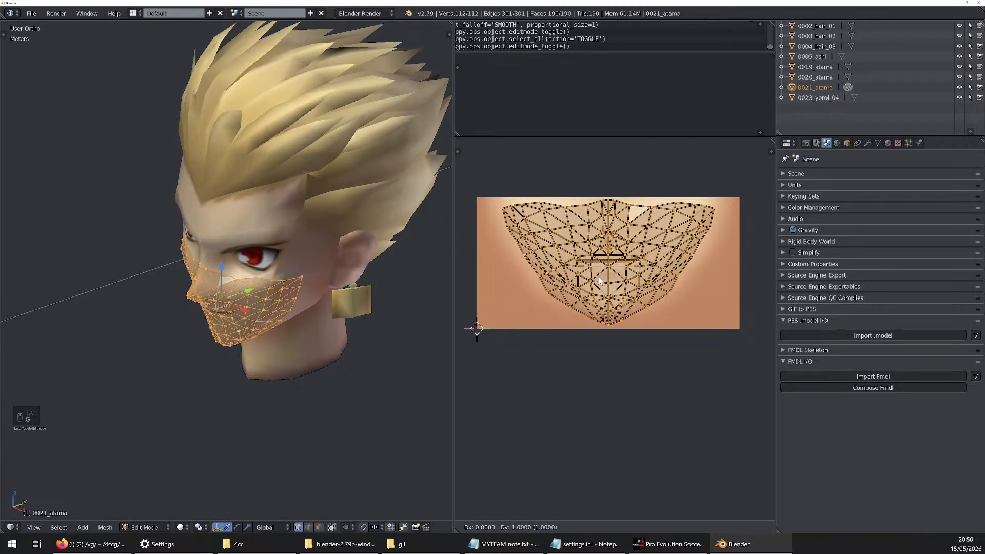
click(600, 280)
key(Tab)
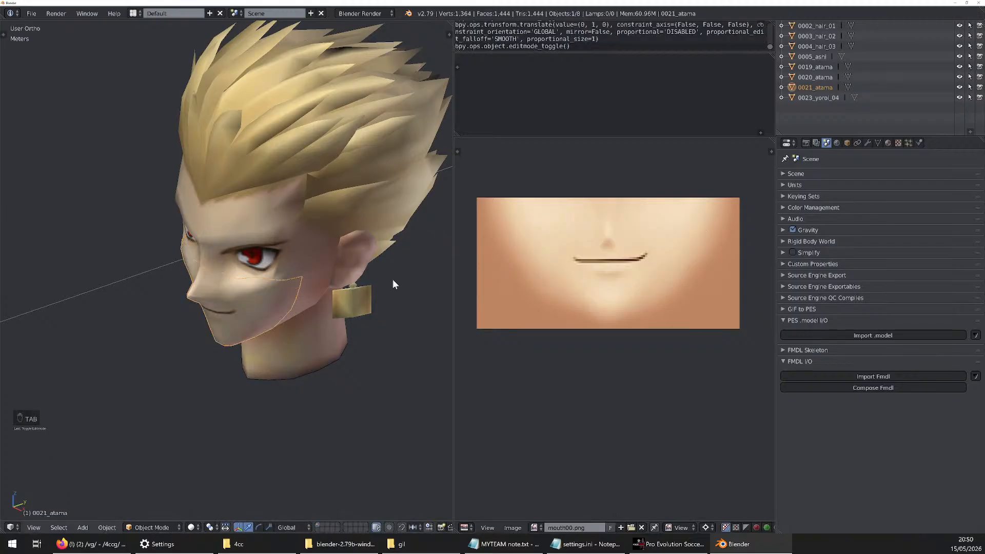
Go through the head, hair and 0023_yoroi_04 objects one by one to examine which texture each uses
key(Tab)
click(850, 25)
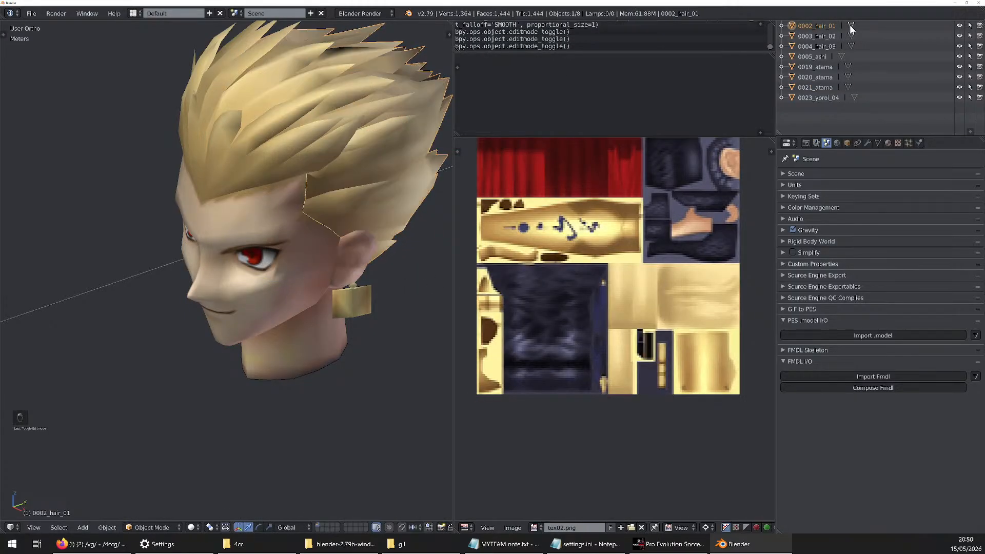
click(817, 97)
click(815, 76)
click(814, 57)
click(814, 29)
click(814, 35)
click(813, 67)
click(823, 25)
Examine the UV positions of the hair, 0005_ashi and atama meshes one by one, and return to editing 0002_hair_01
click(851, 26)
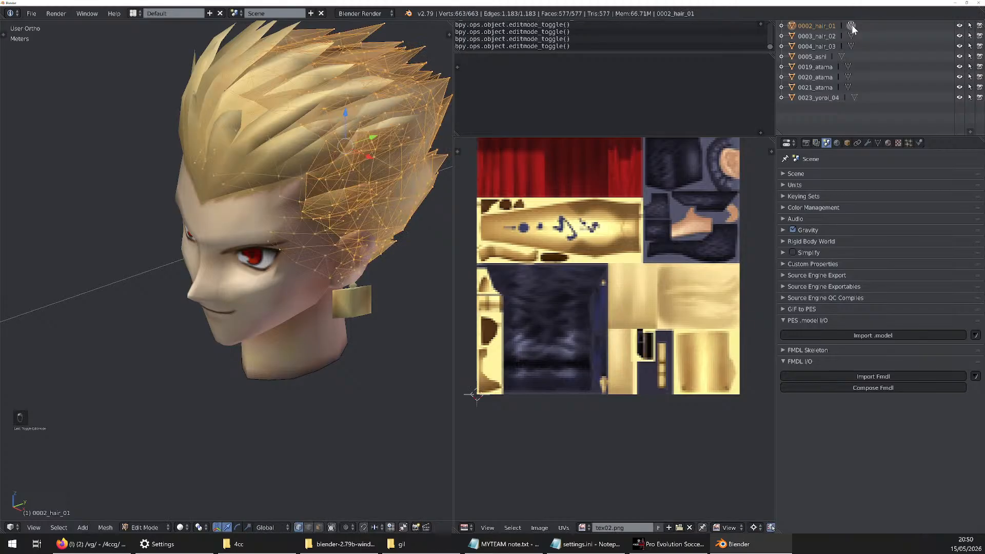
click(851, 36)
click(842, 56)
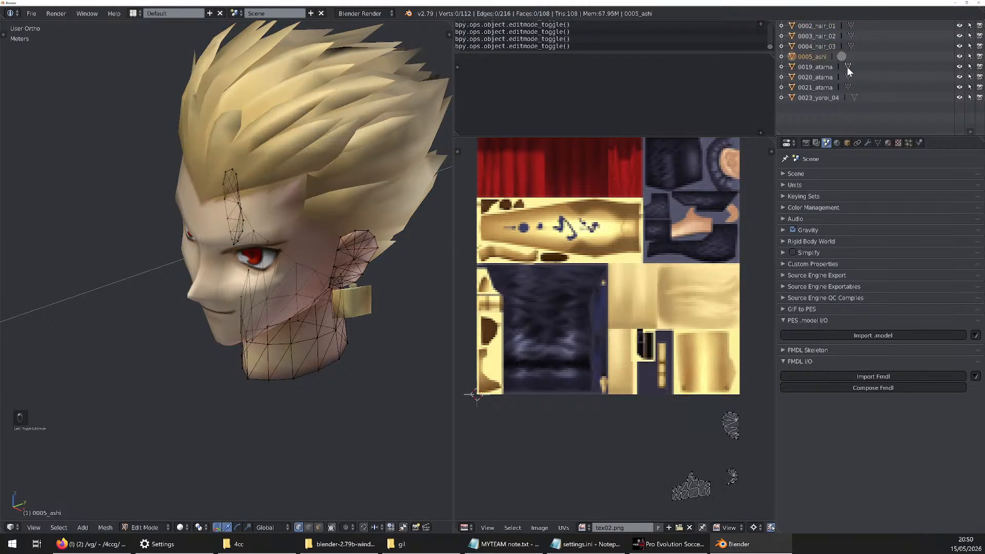
click(847, 66)
click(847, 77)
click(851, 26)
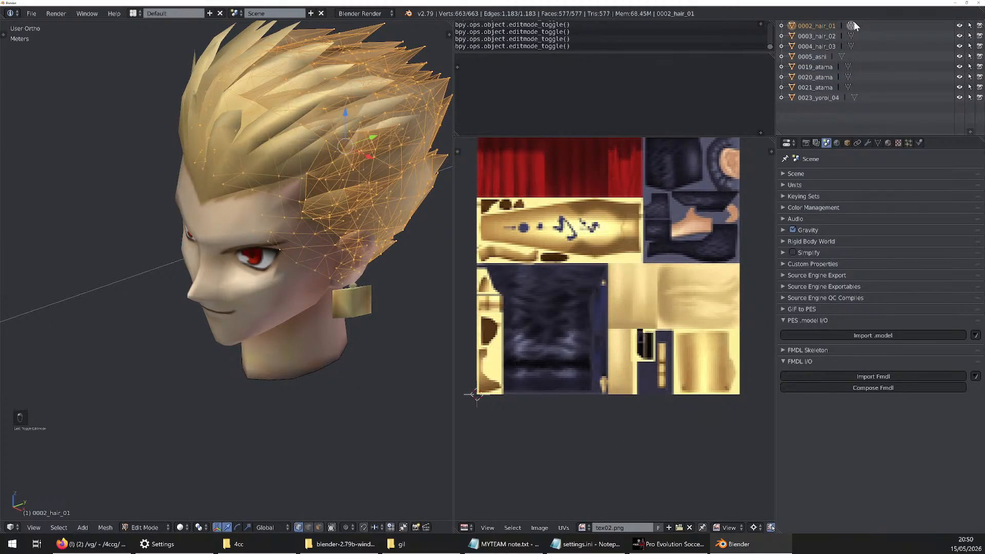
Try moving all UVs of 0002_hair_01 straight up by exactly 1 unit, and undo the move
scroll(600, 205, down, 3)
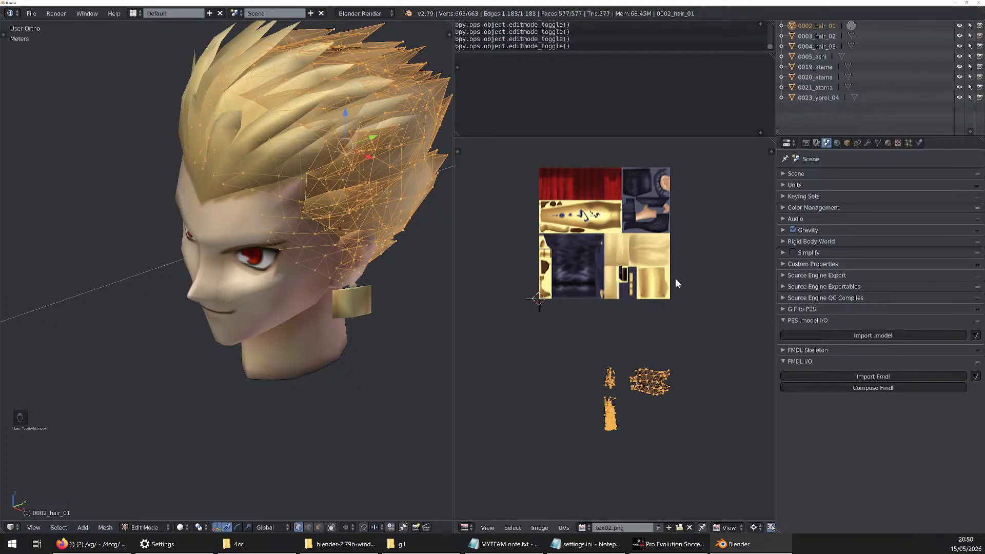
key(g)
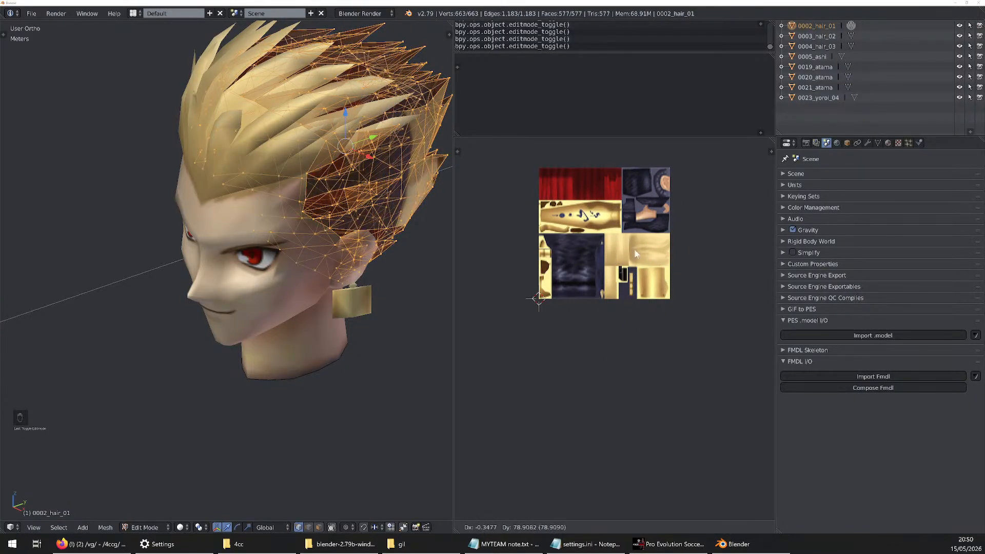
click(639, 331)
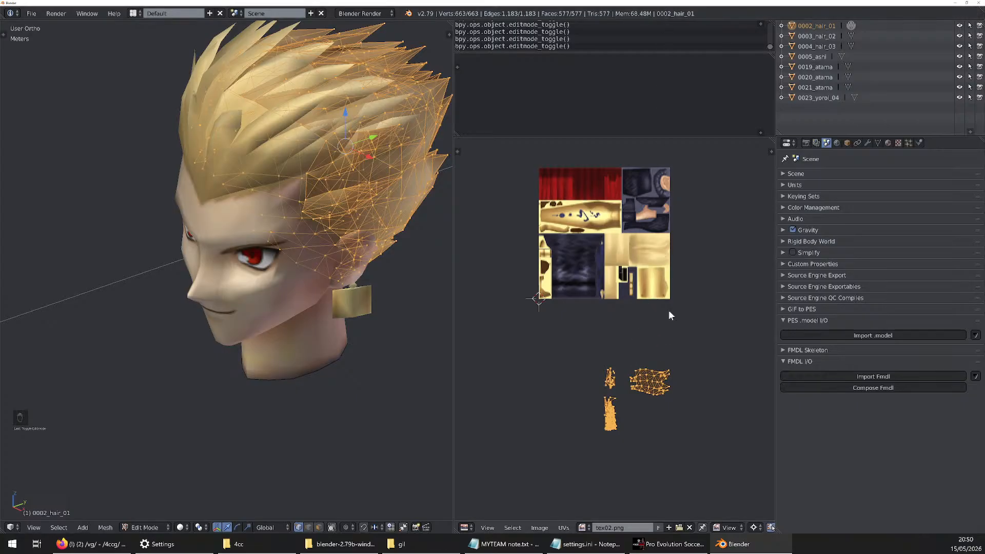
key(g)
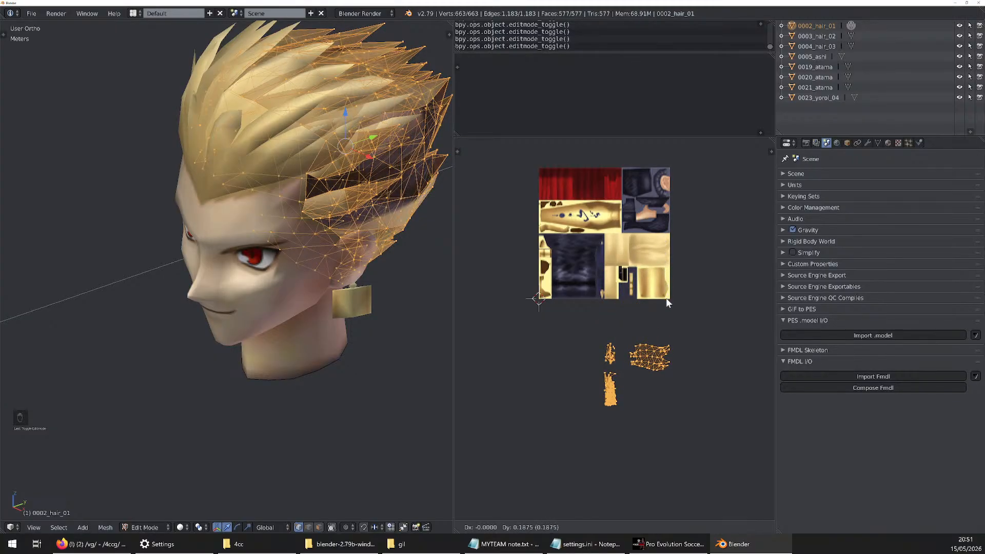
click(668, 190)
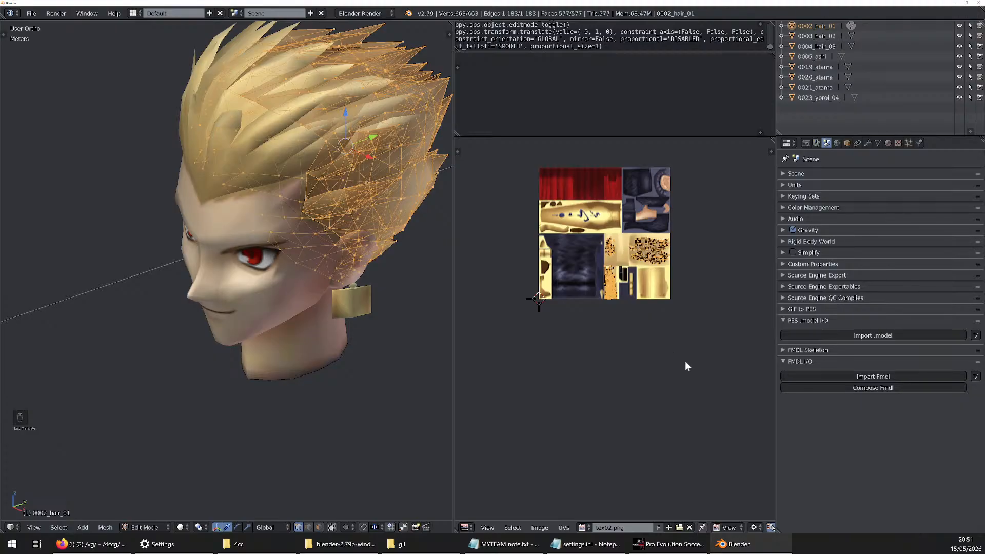
key(ctrl+z)
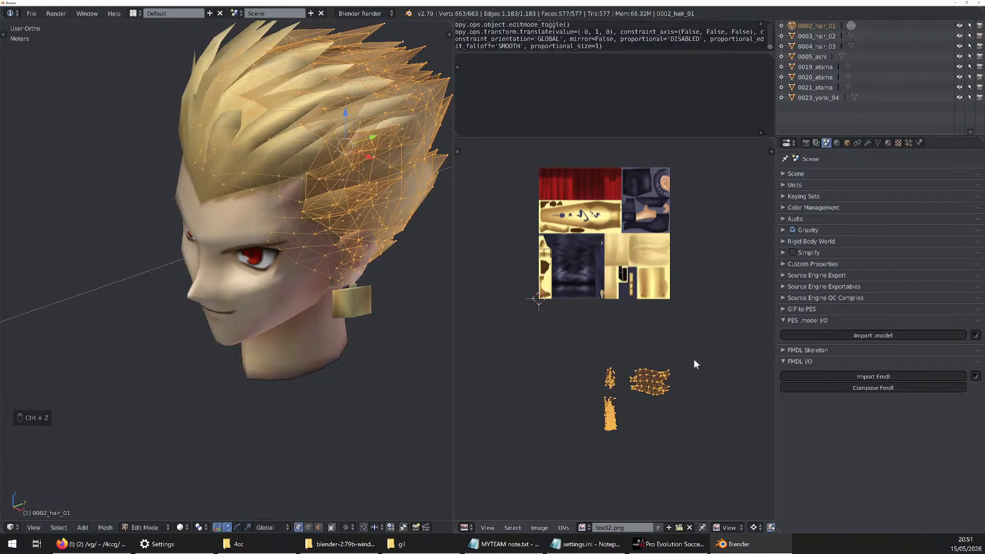
key(g)
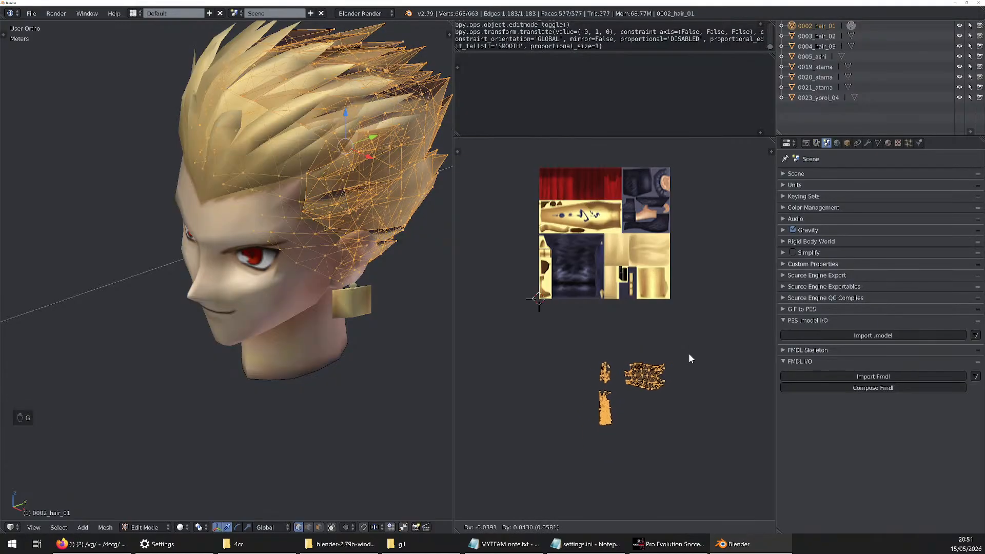
key(1)
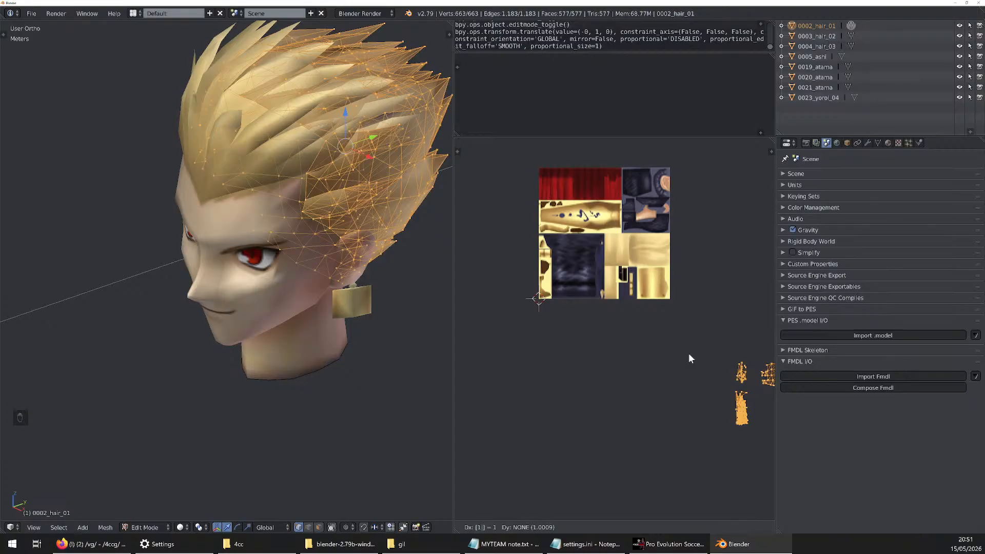
key(y)
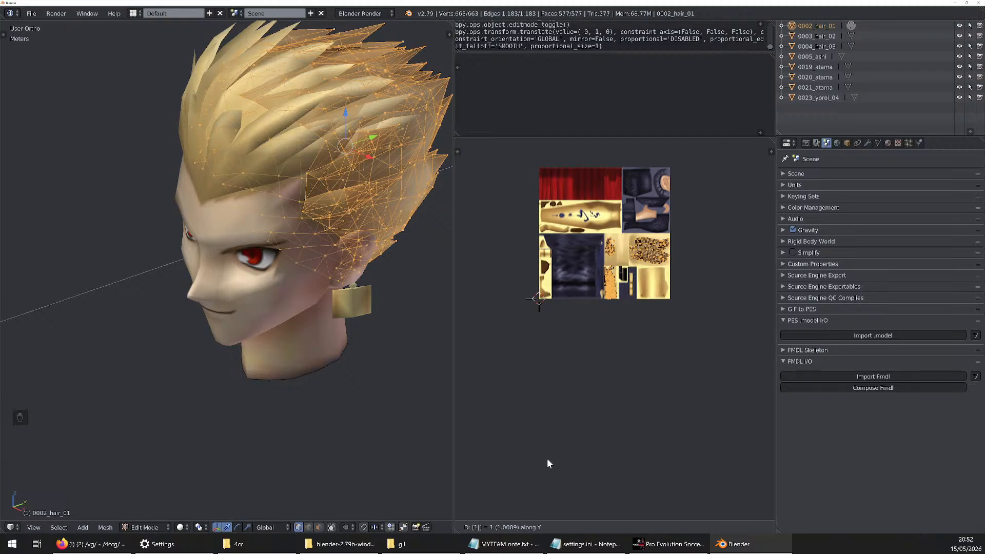
key(g)
right_click(648, 277)
Move all UVs of 0002_hair_01 by exactly 1 unit along the Y axis onto tex02.png
key(g)
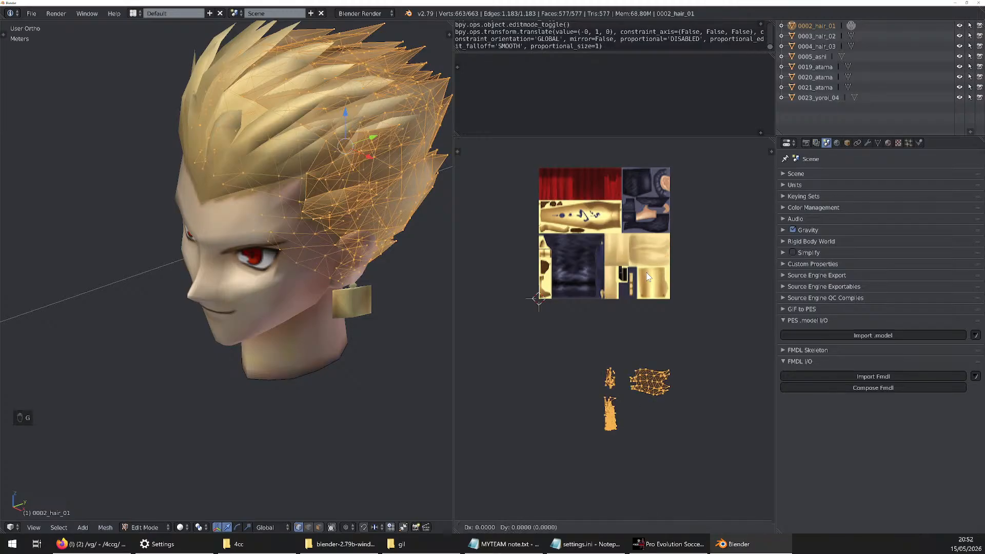
key(x)
key(1)
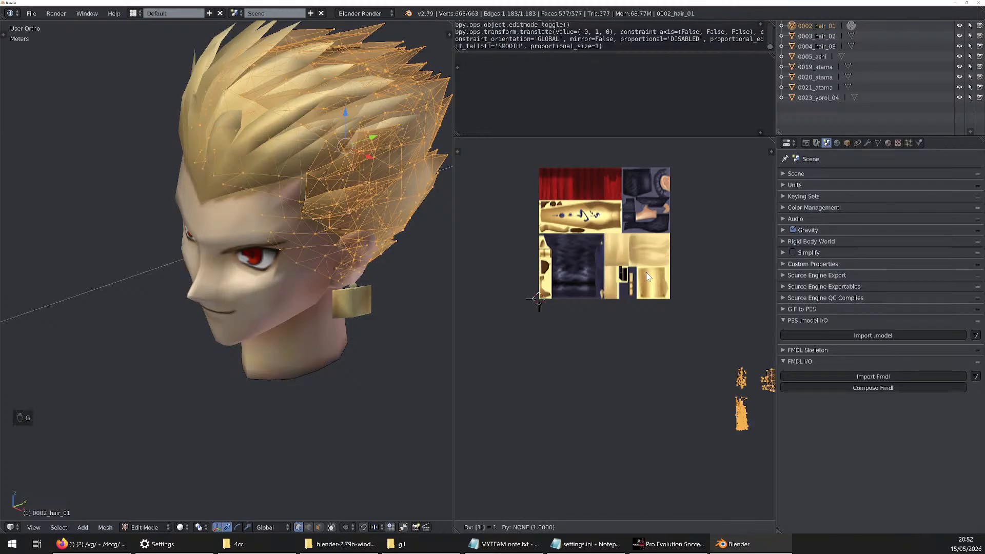
key(y)
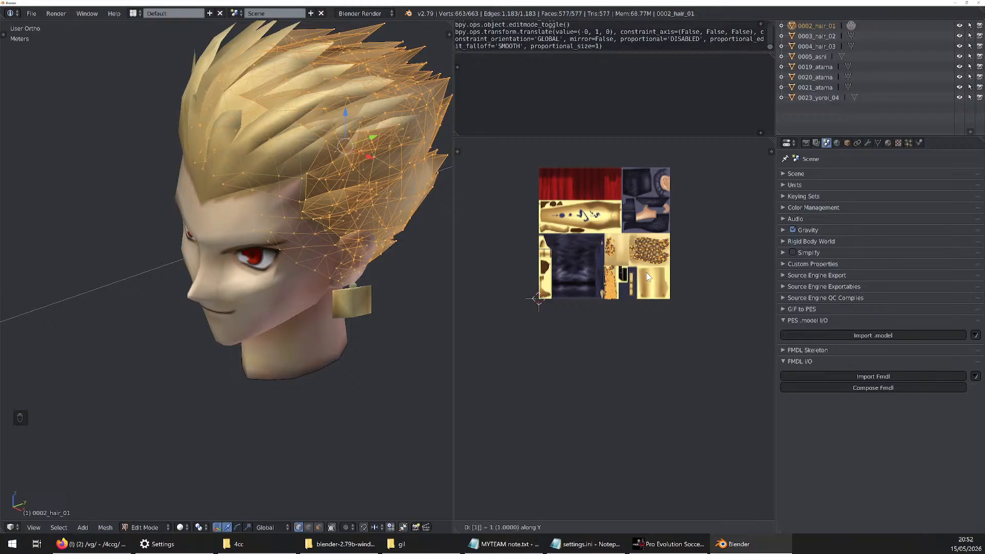
key(Return)
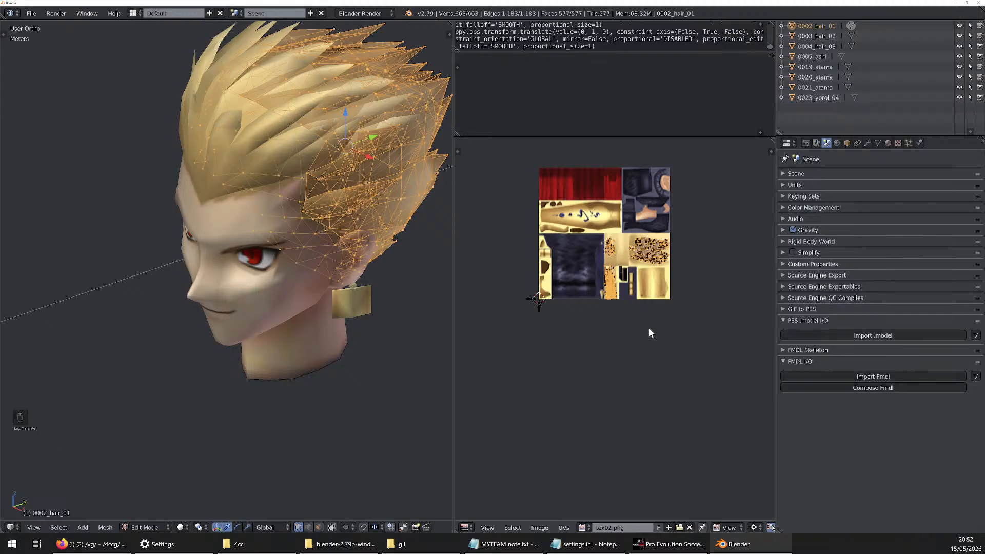
Move all UVs of 0003_hair_02 straight up by exactly 1 unit onto the tex02.png image
click(851, 36)
scroll(632, 217, up, 1)
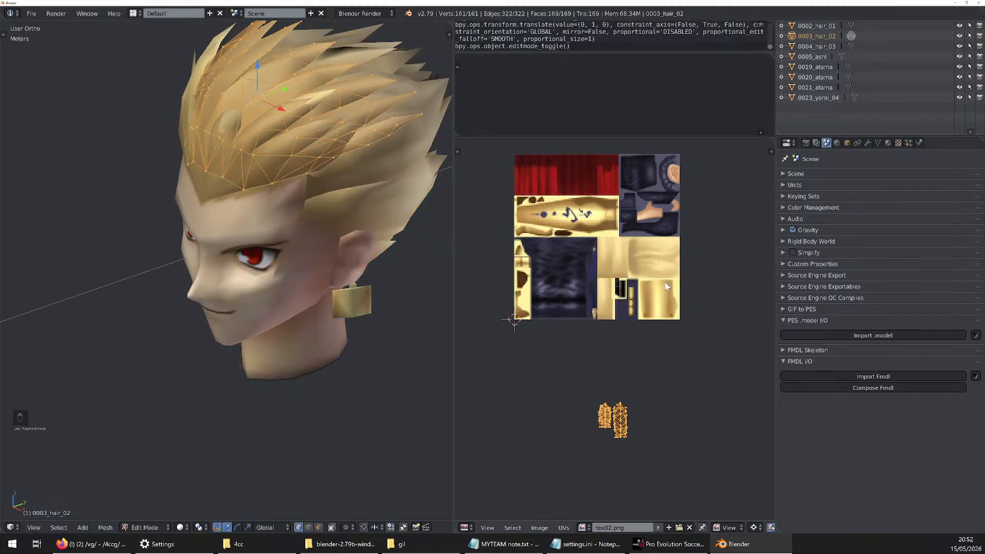
middle_drag(395, 293, 348, 309)
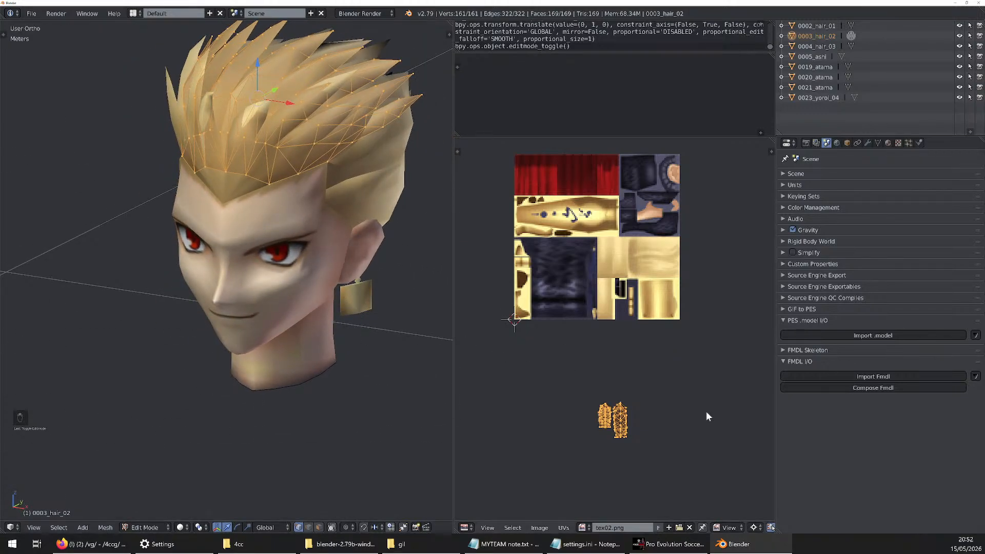
key(g)
click(702, 248)
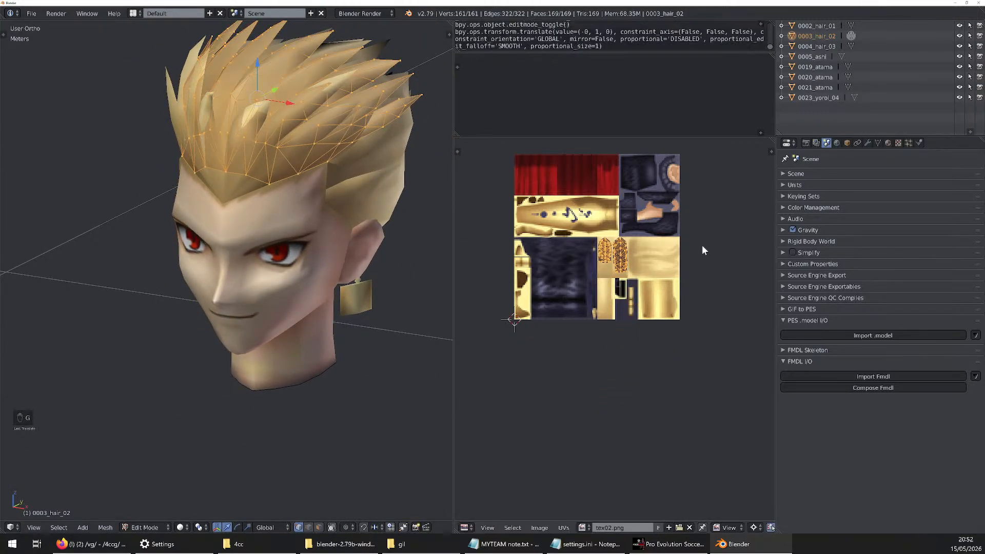
Move all UVs of 0004_hair_03 straight up by exactly 1 unit onto the tex02.png image
click(852, 46)
key(g)
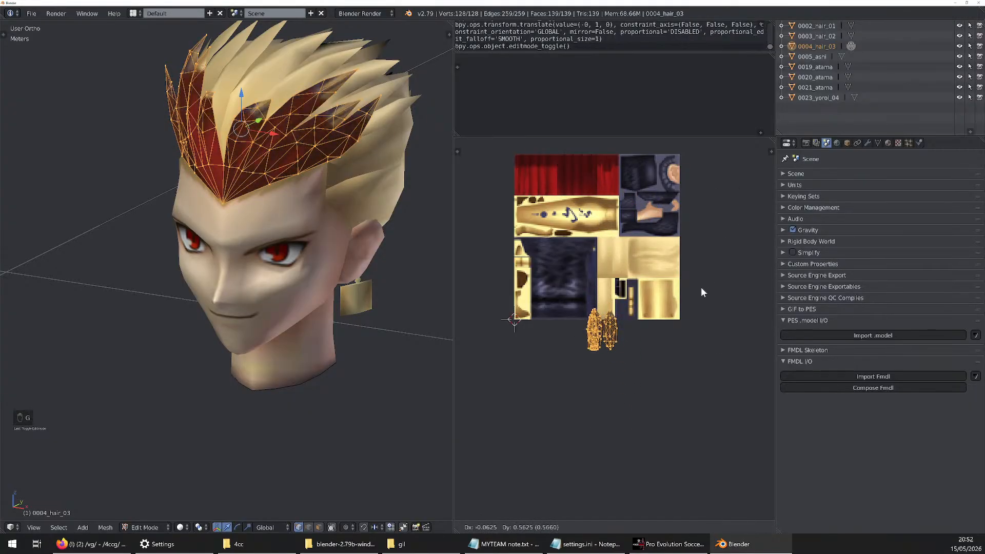
click(710, 217)
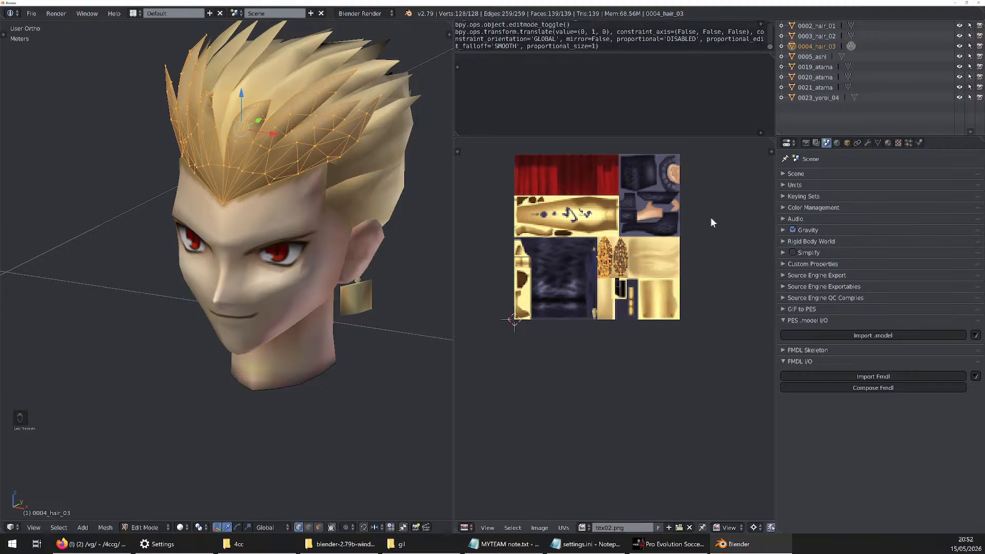
Select all UVs of 0005_ashi and move them straight up by exactly 1 unit onto tex02.png
click(841, 57)
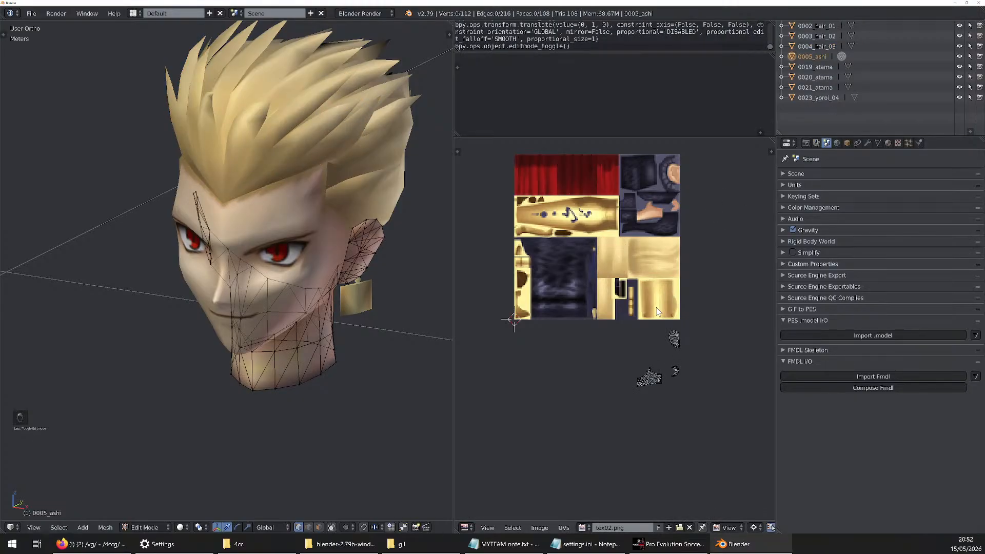
key(a)
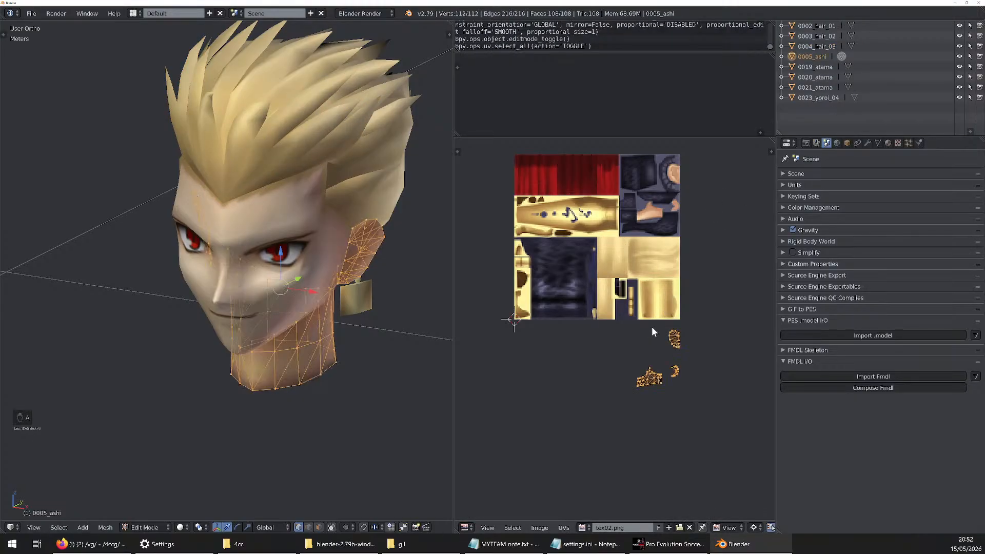
key(g)
click(722, 224)
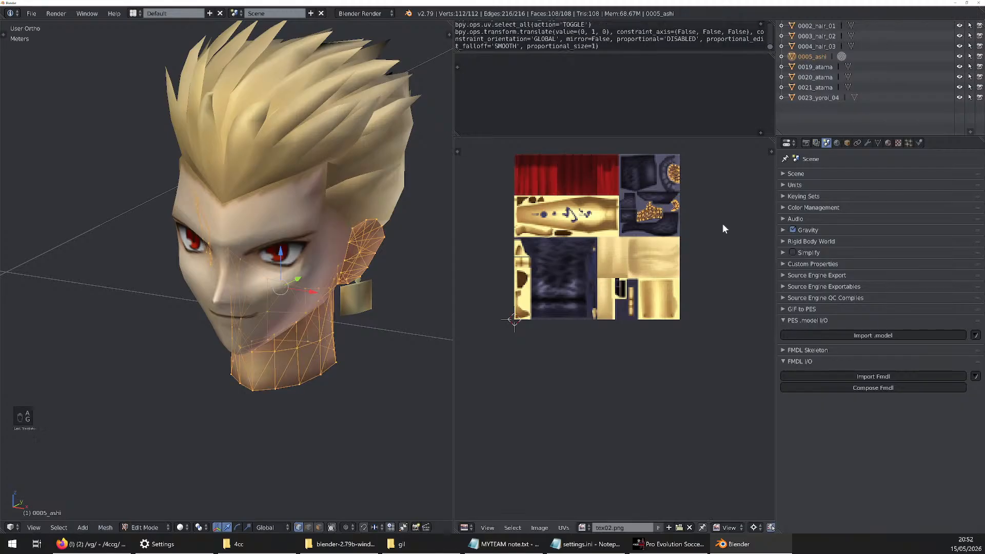
Move all UVs of 0019_atama straight up by exactly 1 unit onto the face_base.png image
click(844, 68)
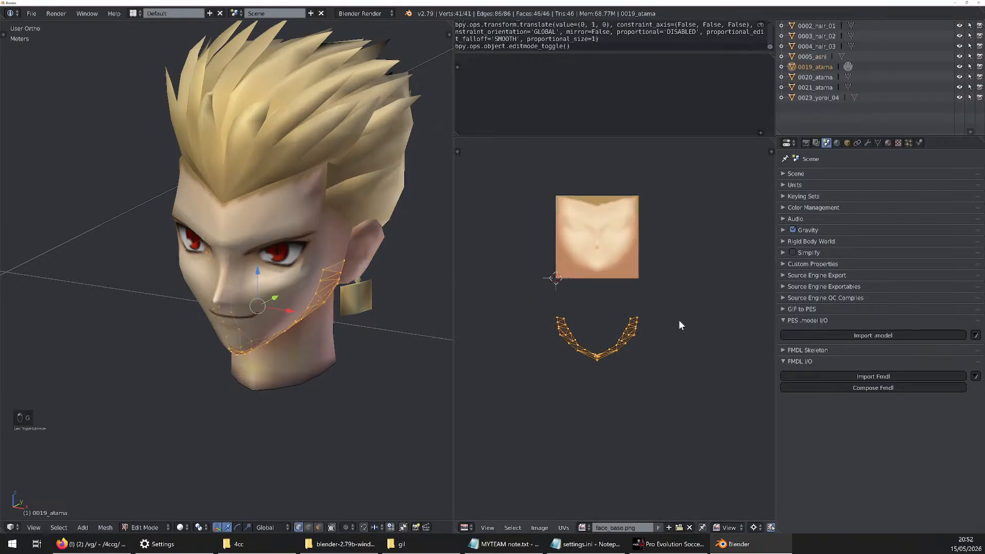
key(g)
click(681, 236)
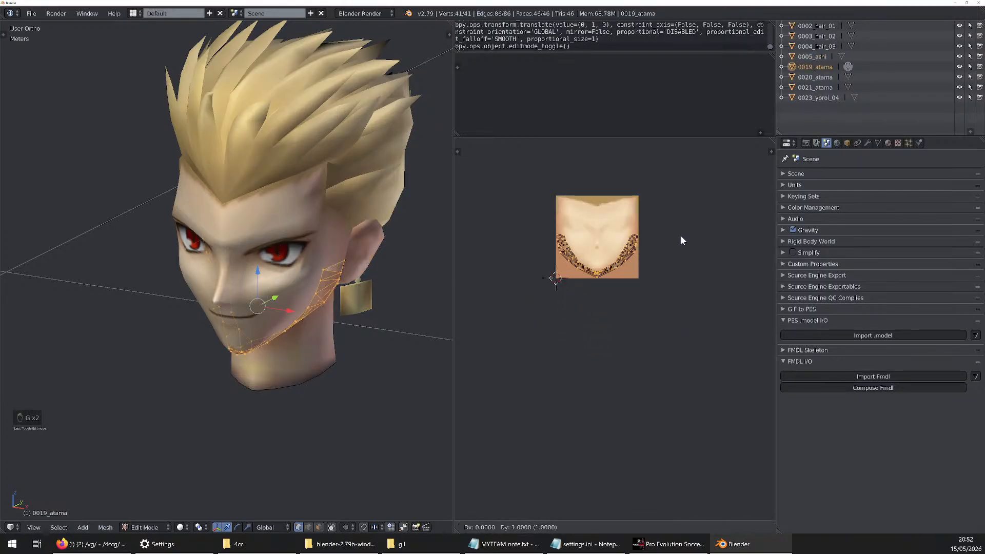
Check the 0020_atama and 0021_atama UVs, and move all UVs of 0023_yoroi_04 straight up by exactly 1 unit onto tex01.png
click(848, 77)
click(848, 87)
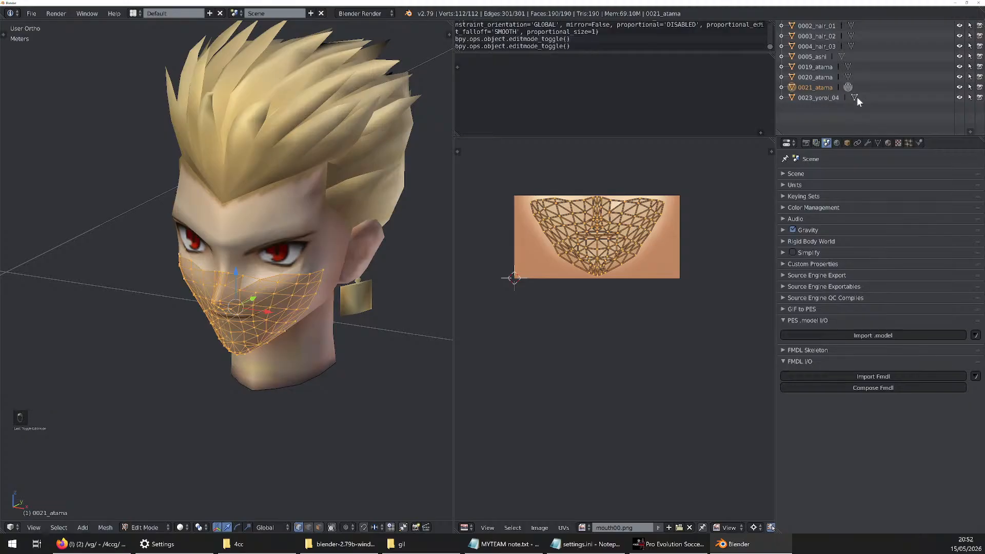
click(854, 97)
key(a)
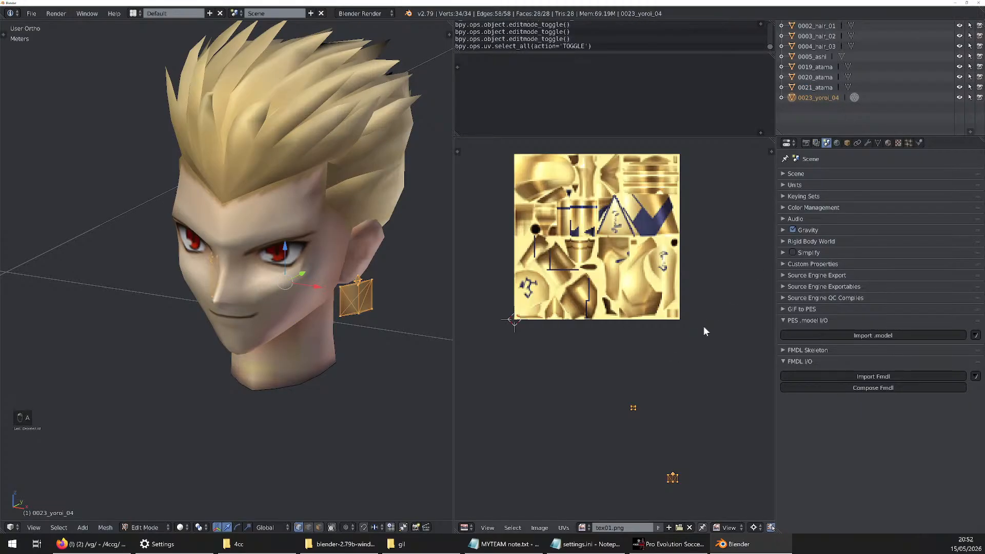
key(g)
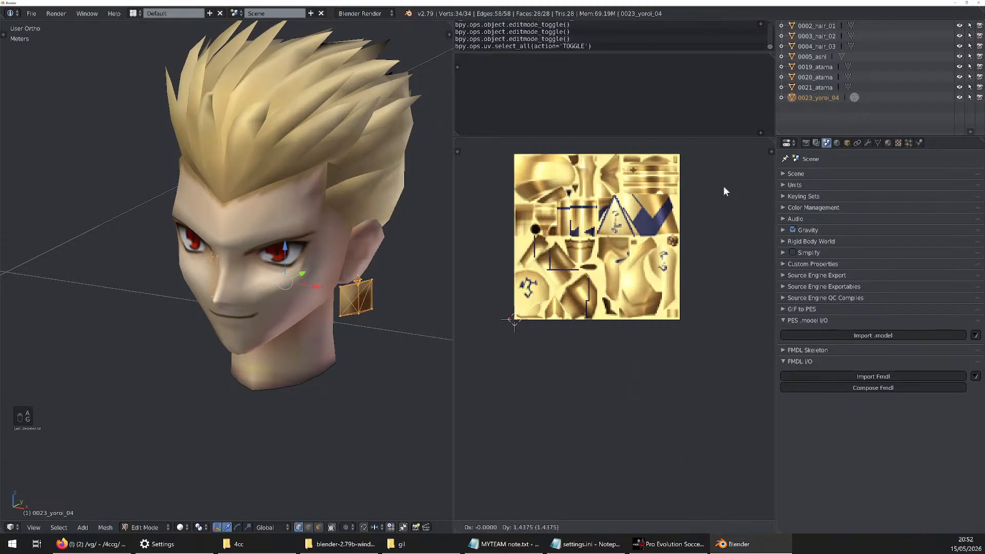
click(731, 260)
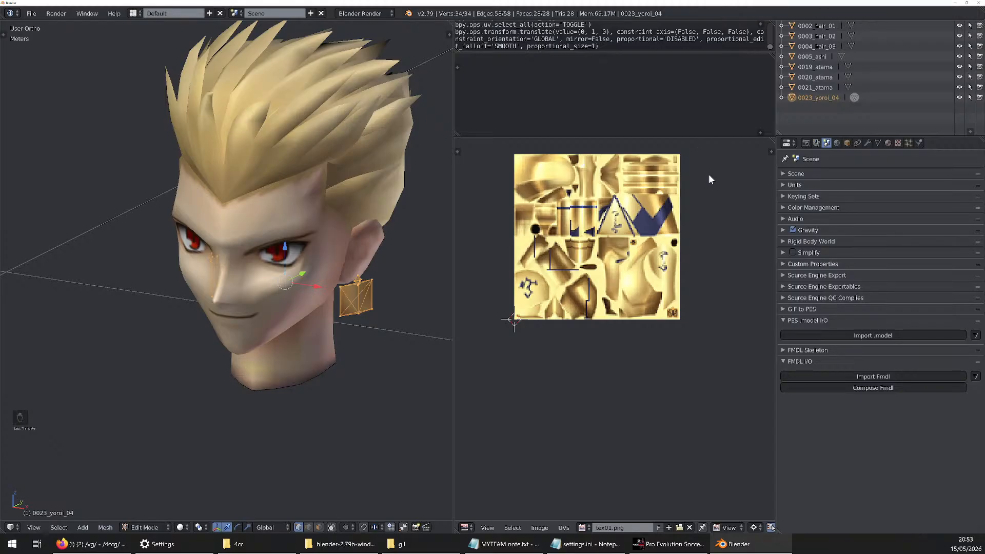
key(g)
key(1)
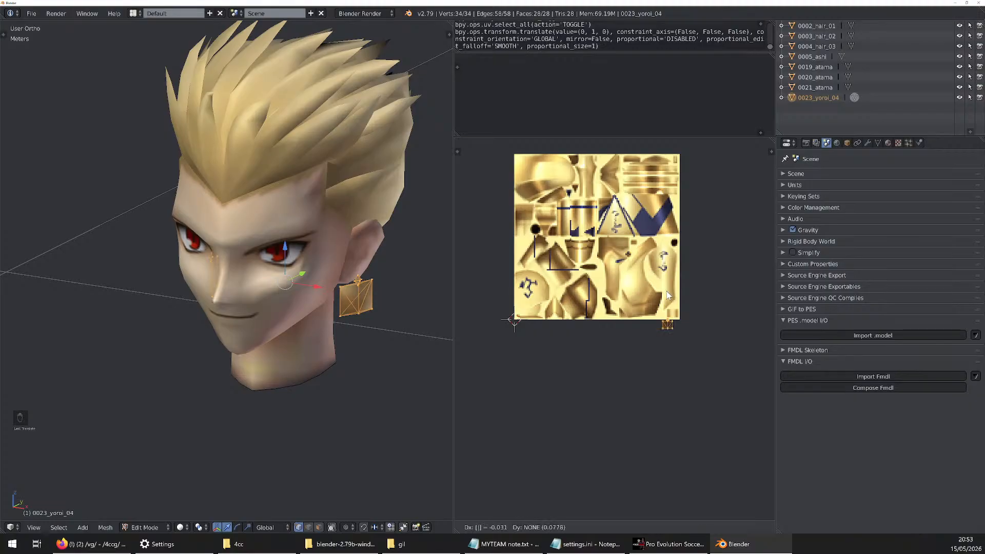
key(Return)
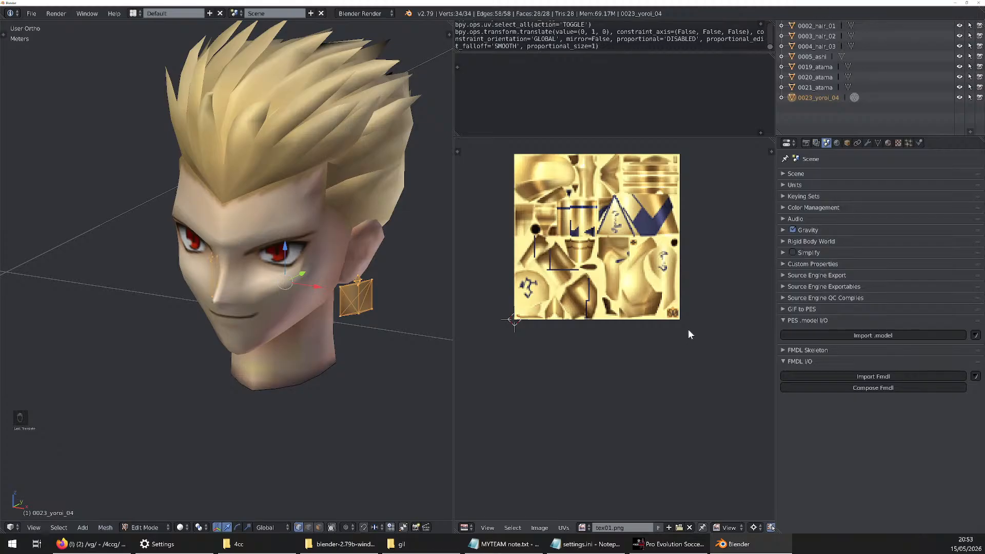
Check the 0023_yoroi_04 UVs on tex01.png and the UVs of the three hair meshes on tex02.png
scroll(655, 243, down, 2)
scroll(655, 180, up, 3)
scroll(582, 265, down, 3)
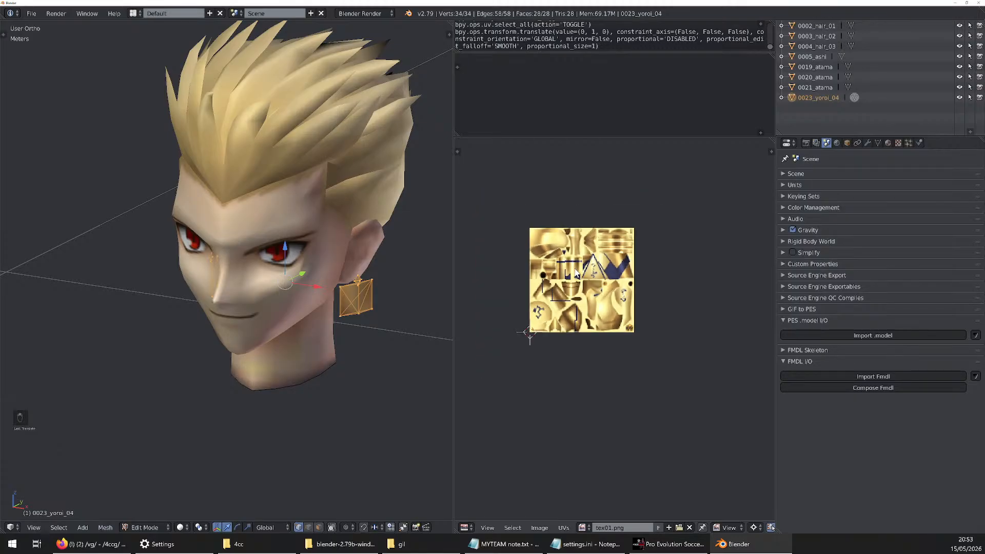
scroll(571, 275, up, 2)
click(852, 26)
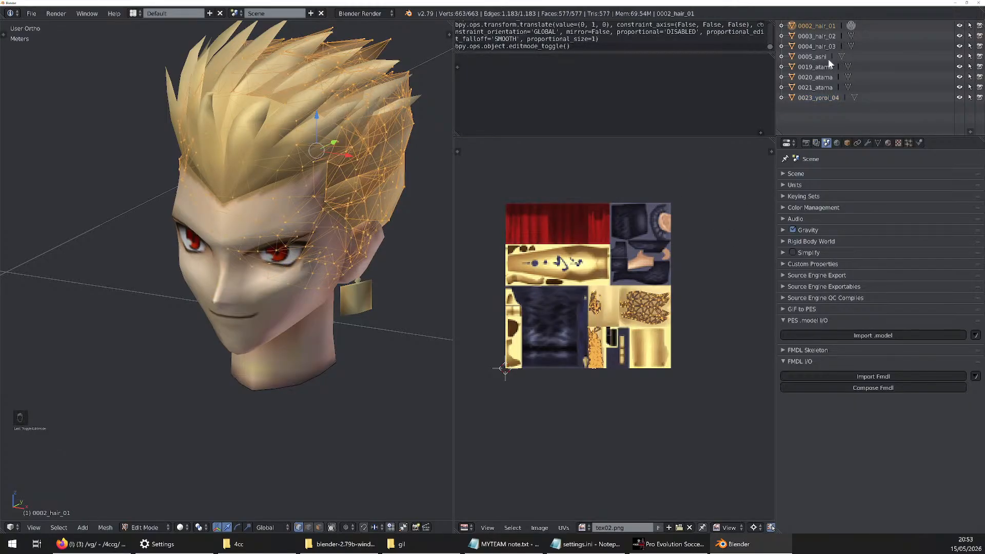
click(851, 36)
click(851, 46)
click(852, 36)
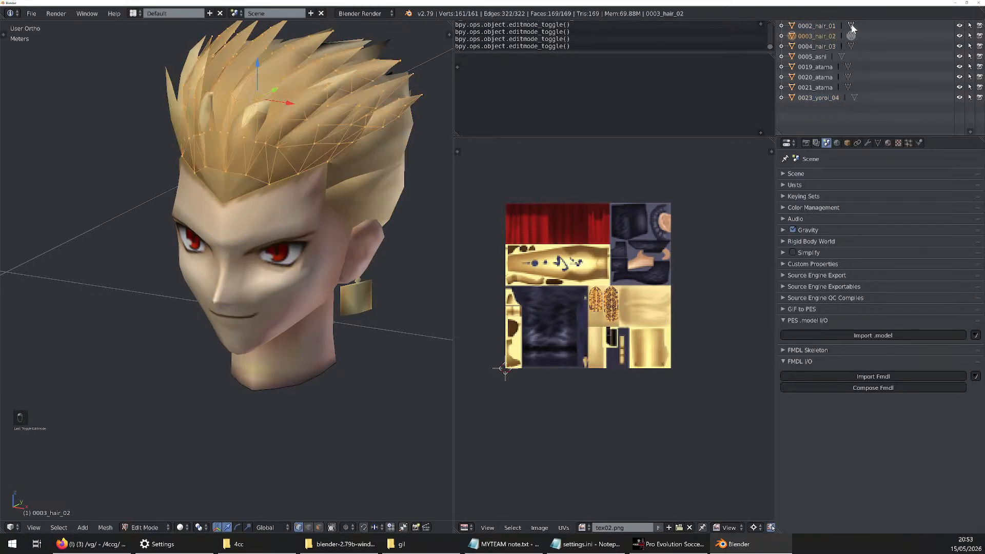
Compare the UV layouts of 0002_hair_01, 0003_hair_02 and 0004_hair_03 on tex02.png
click(851, 27)
click(852, 36)
click(851, 46)
click(852, 38)
click(851, 28)
click(852, 35)
click(851, 46)
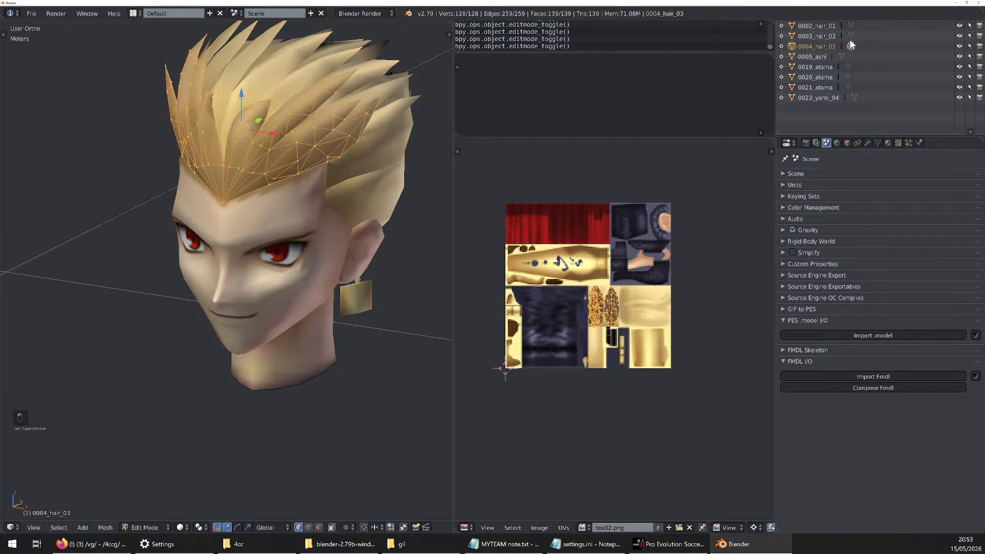
click(852, 36)
click(851, 26)
click(852, 45)
Join the three hair meshes into 0002_hair_01 and inspect the combined UVs in edit mode
click(813, 36)
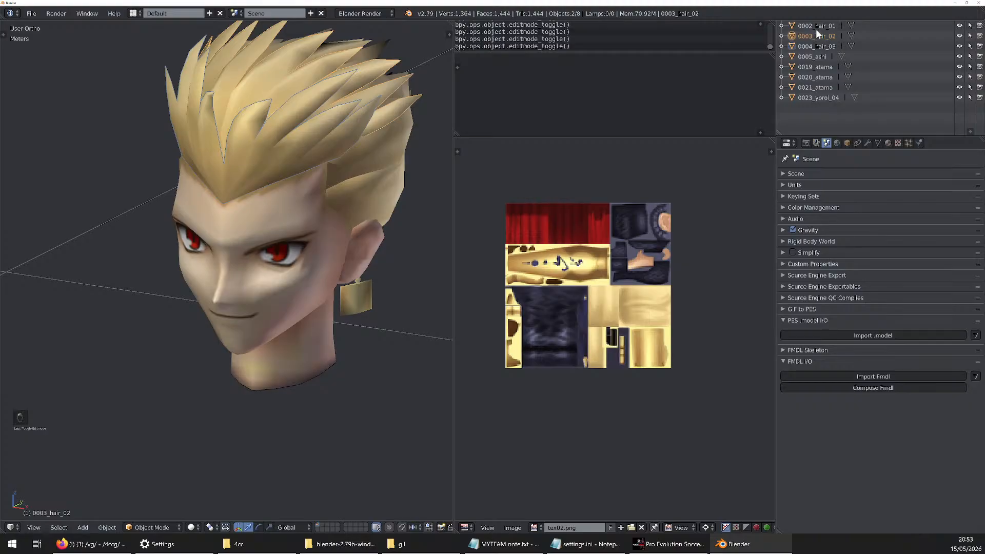
click(814, 27)
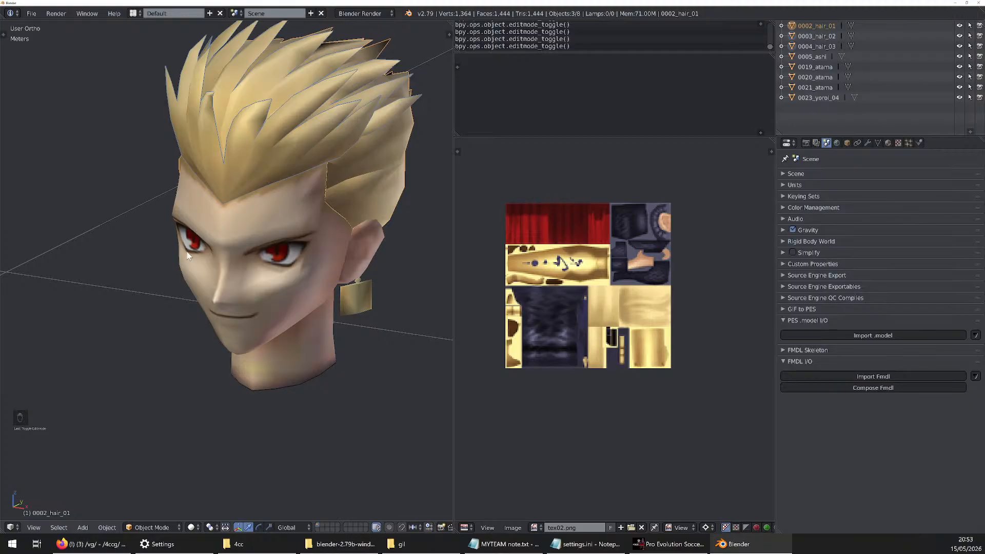
key(ctrl+j)
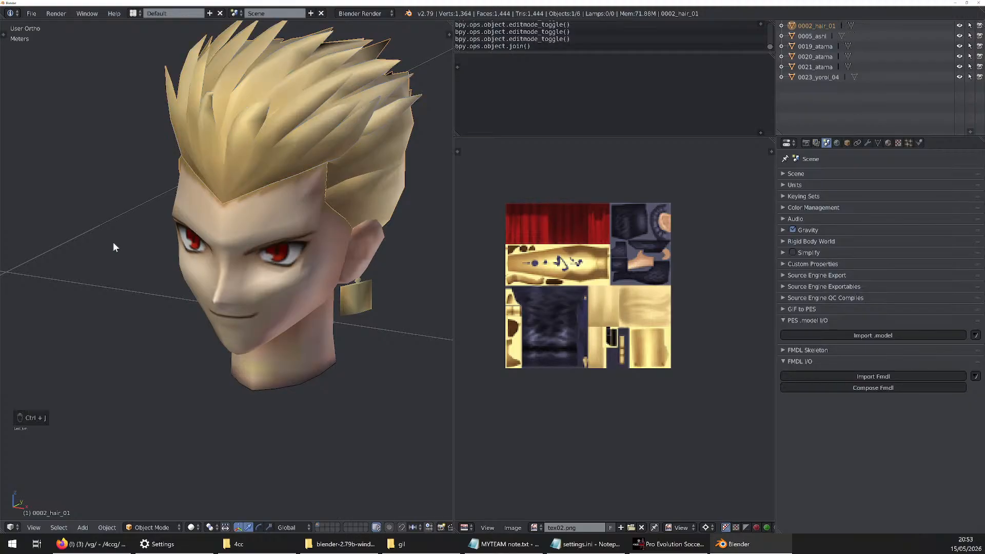
key(Tab)
mouse_move(364, 190)
middle_down()
mouse_move(308, 154)
mouse_move(369, 190)
middle_up()
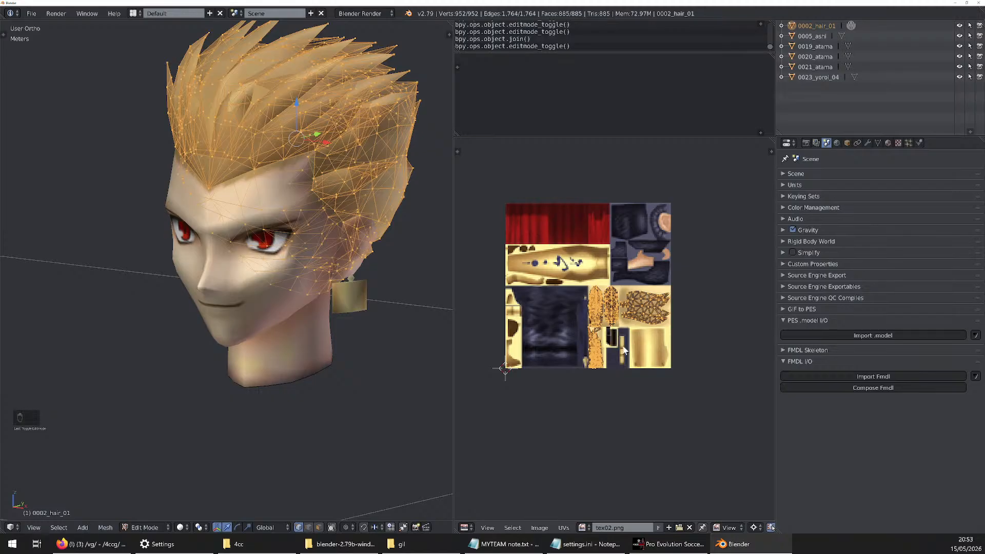
Join the 0005_ashi neck and ear mesh into 0002_hair_01 and check the merged UVs
click(842, 35)
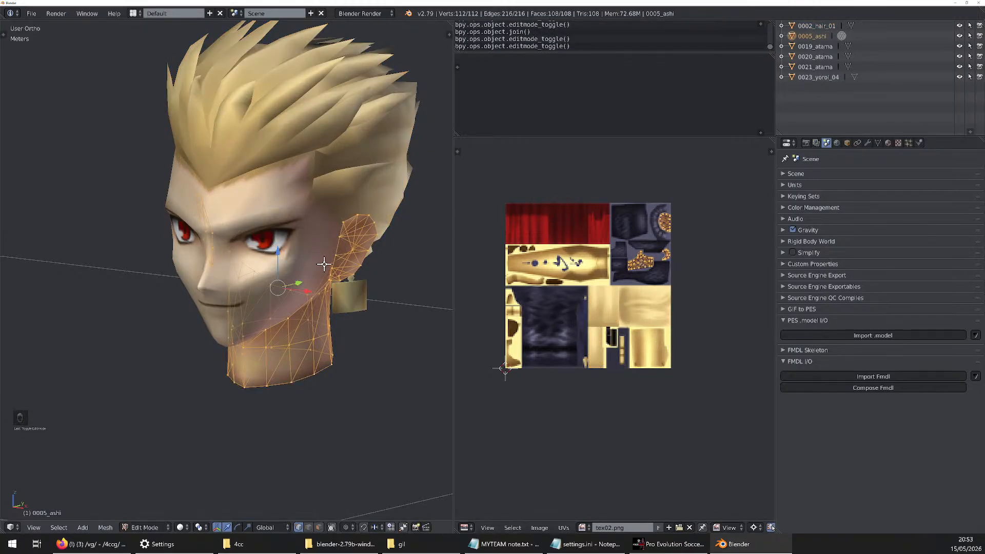
key(Tab)
ctrl+click(817, 26)
key(ctrl+j)
key(Tab)
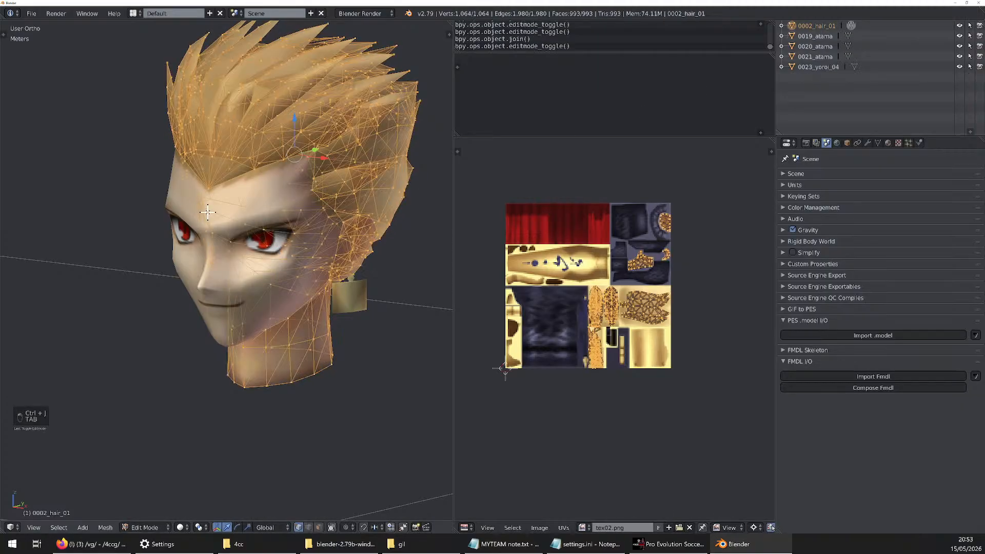
key(Tab)
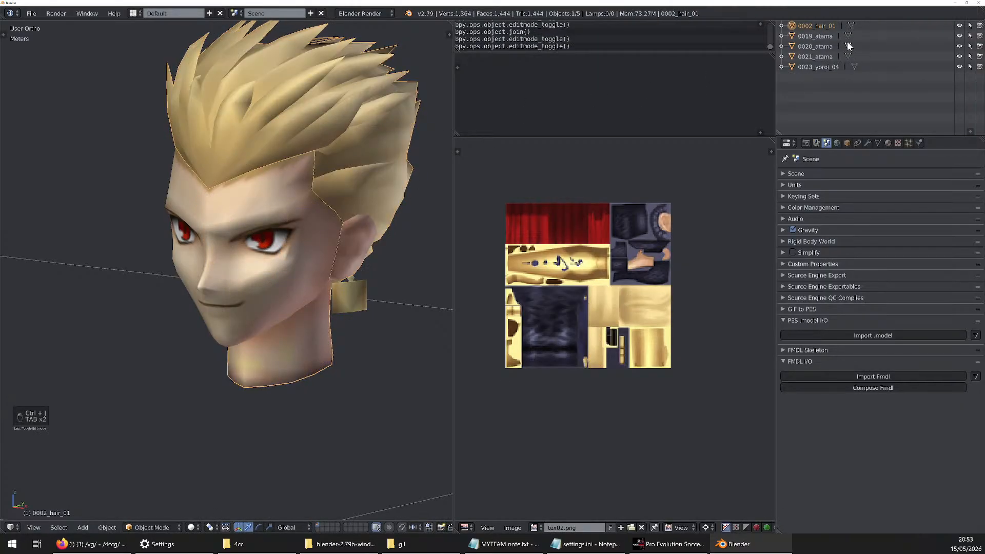
Check which textures and UVs the 0019_atama, 0020_atama, 0021_atama and 0023_yoroi_04 meshes use
click(847, 46)
click(848, 56)
click(854, 67)
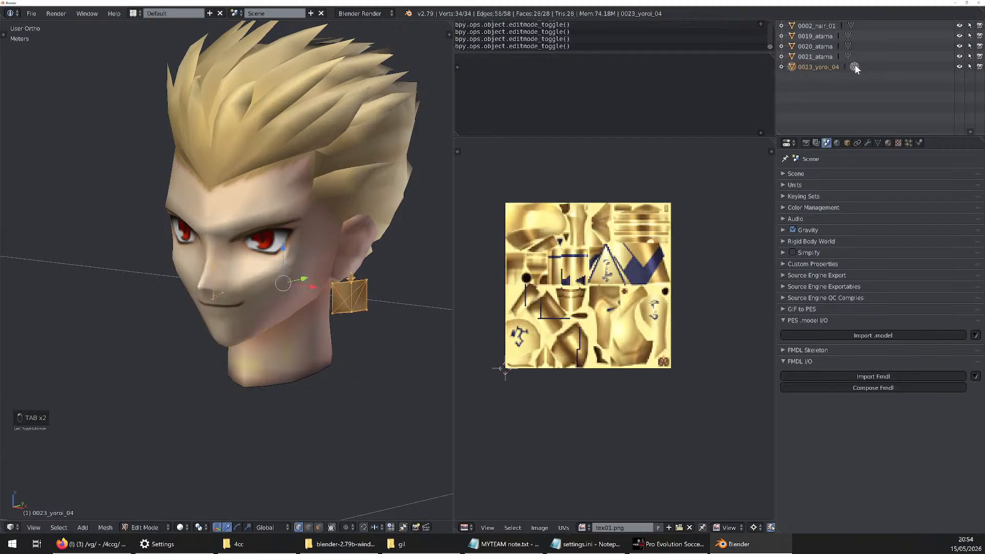
click(849, 56)
click(849, 46)
click(848, 35)
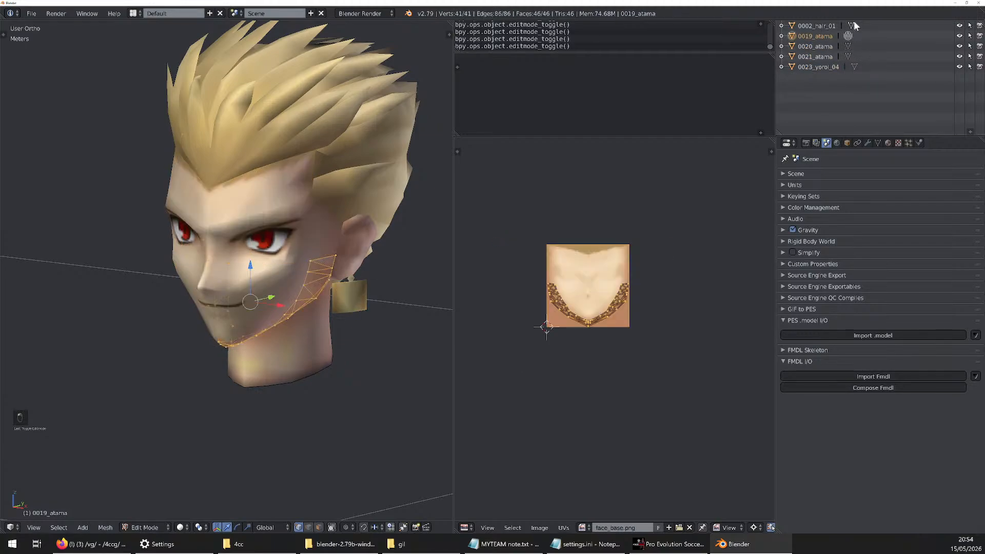
click(851, 25)
click(847, 46)
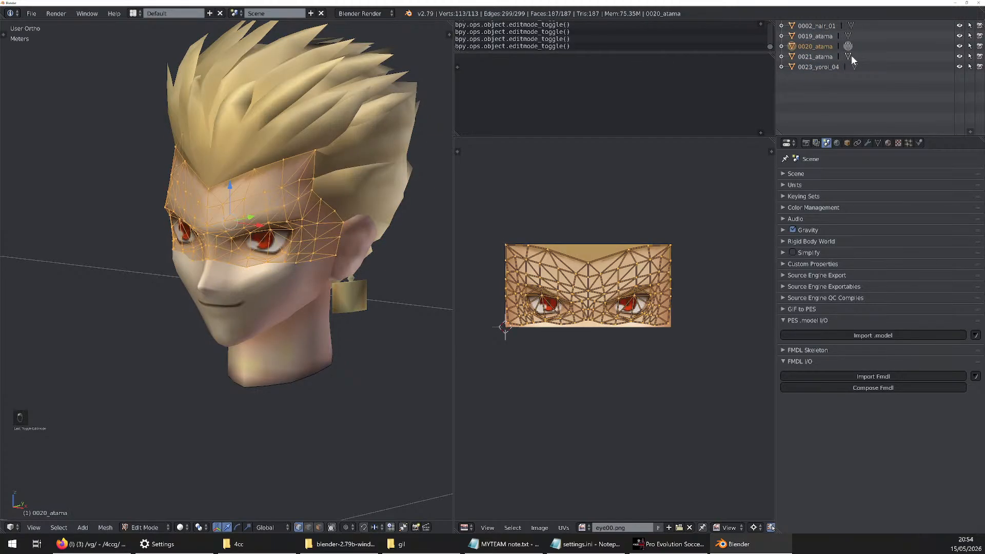
click(854, 67)
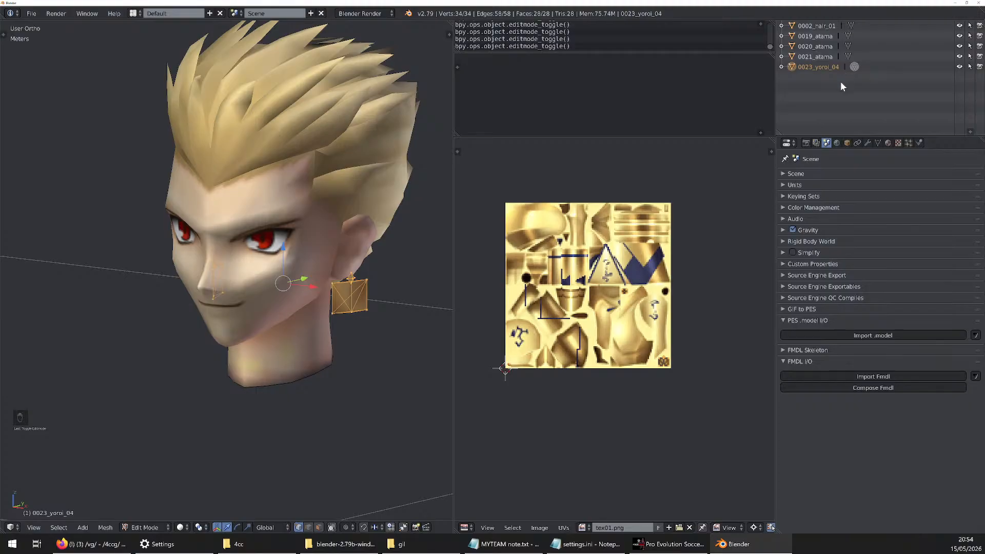
Show the material settings of 0002_hair_01 and enlarge the material slot list
click(817, 26)
click(878, 143)
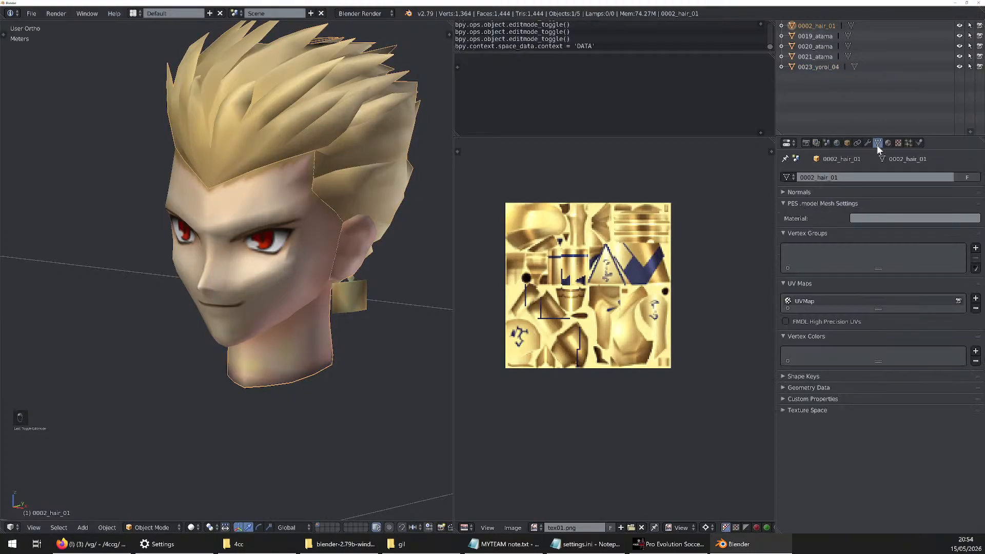
click(888, 143)
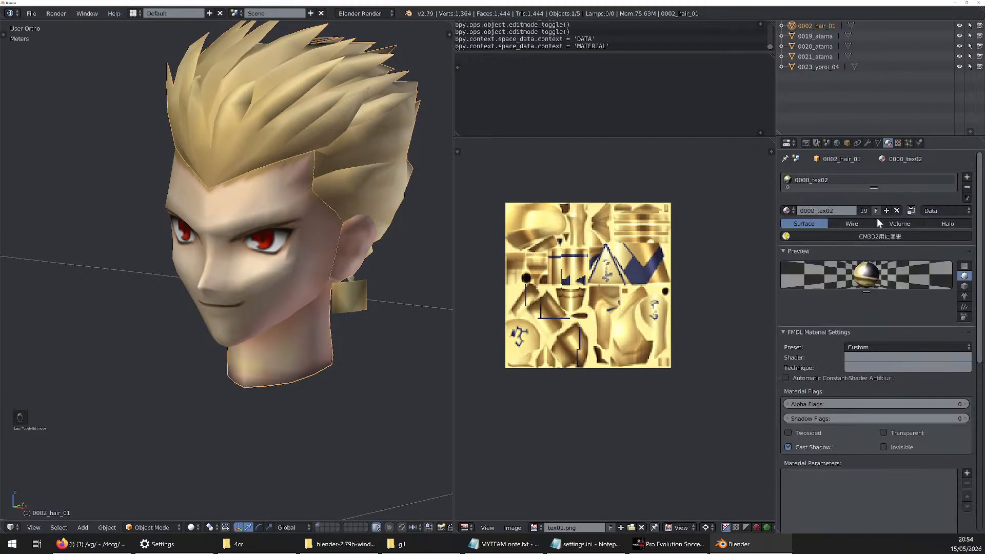
drag(873, 202, 872, 289)
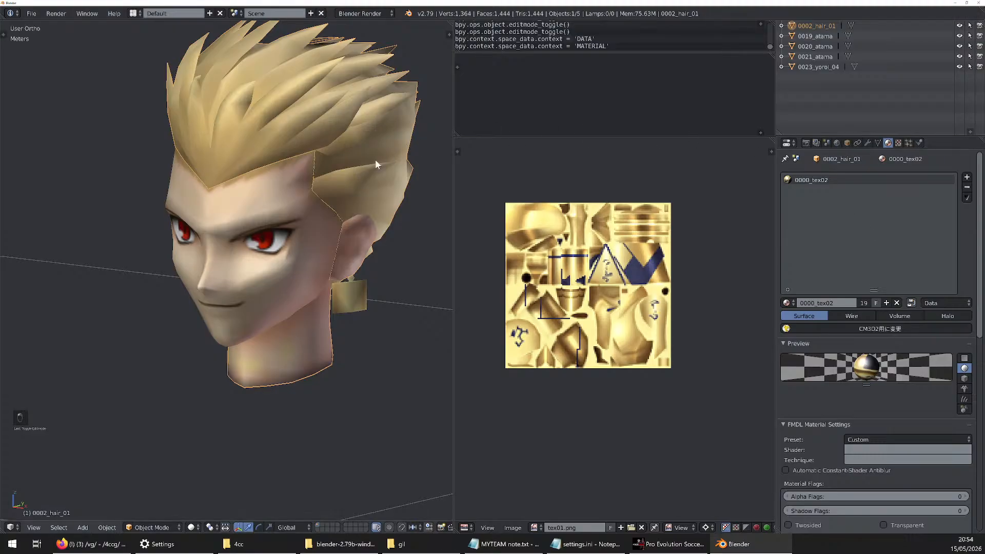
Undo back through both joins until the three hair meshes and 0005_ashi are separate objects
key(ctrl+z)
key(ctrl+z)
key(ctrl+z)
key(ctrl+z)
key(ctrl+z)
key(ctrl+z)
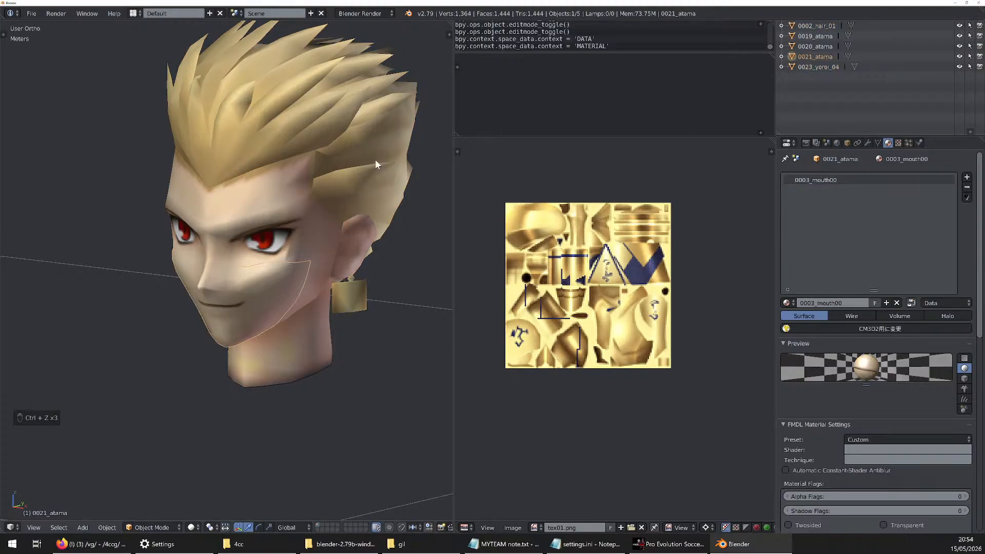
key(ctrl+z)
key(ctrl+z)
key(ctrl+z)
key(ctrl+z)
key(ctrl+z)
key(ctrl+z)
key(ctrl+z)
key(ctrl+z)
key(ctrl+z)
key(ctrl+z)
key(ctrl+z)
key(ctrl+z)
key(ctrl+z)
key(ctrl+z)
key(ctrl+z)
key(ctrl+z)
key(ctrl+z)
key(ctrl+z)
key(ctrl+z)
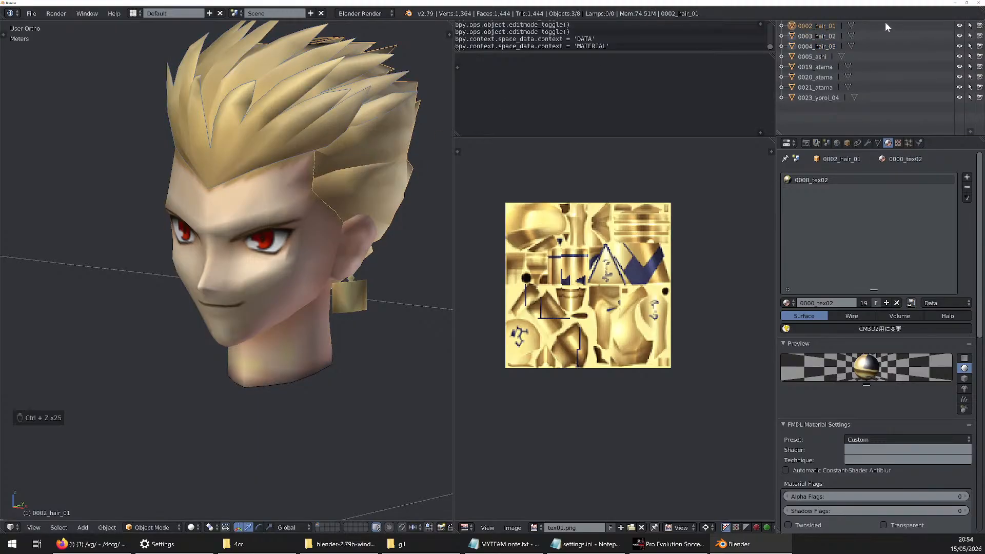
Compare the materials assigned to the three hair meshes and 0005_ashi
click(826, 37)
click(824, 45)
click(825, 36)
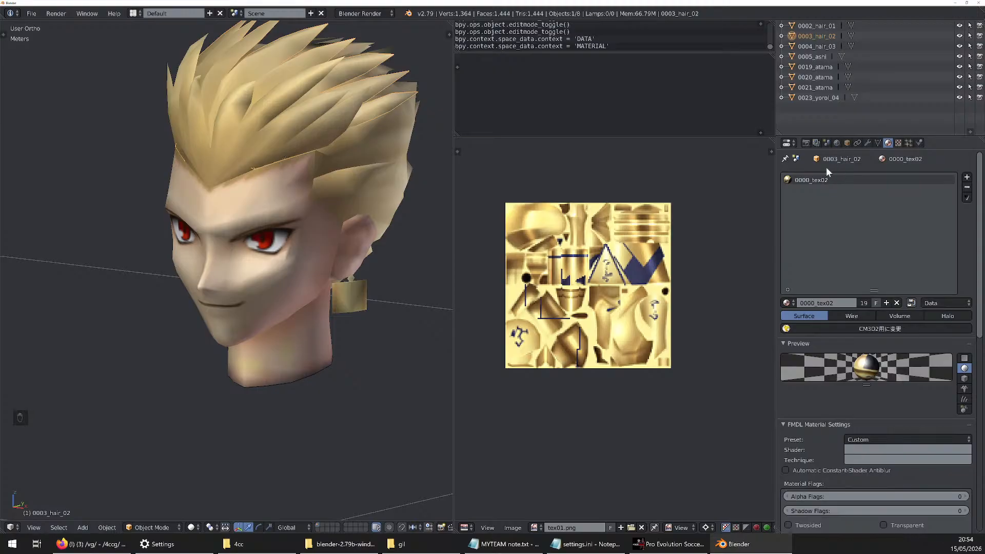
click(820, 26)
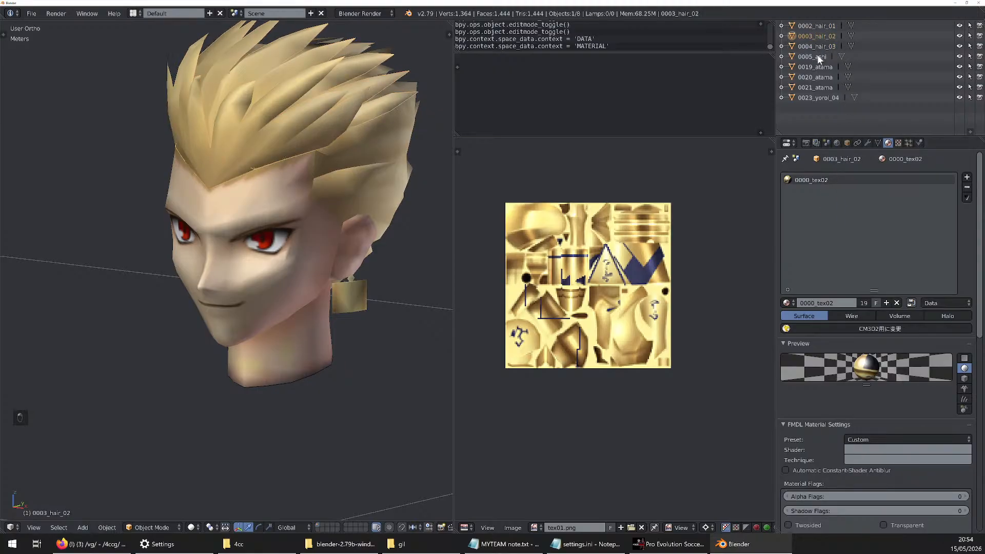
click(819, 57)
click(821, 46)
click(823, 34)
click(827, 26)
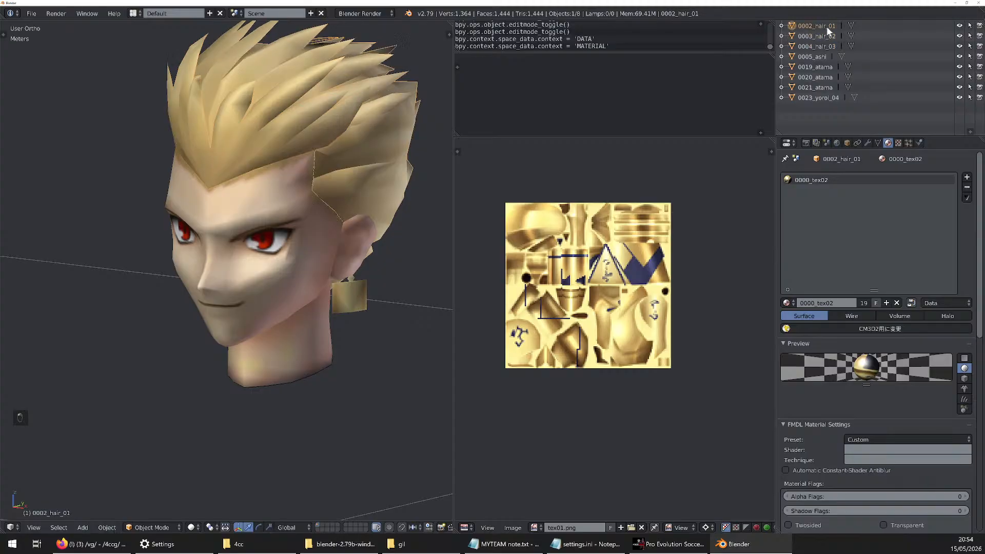
click(819, 57)
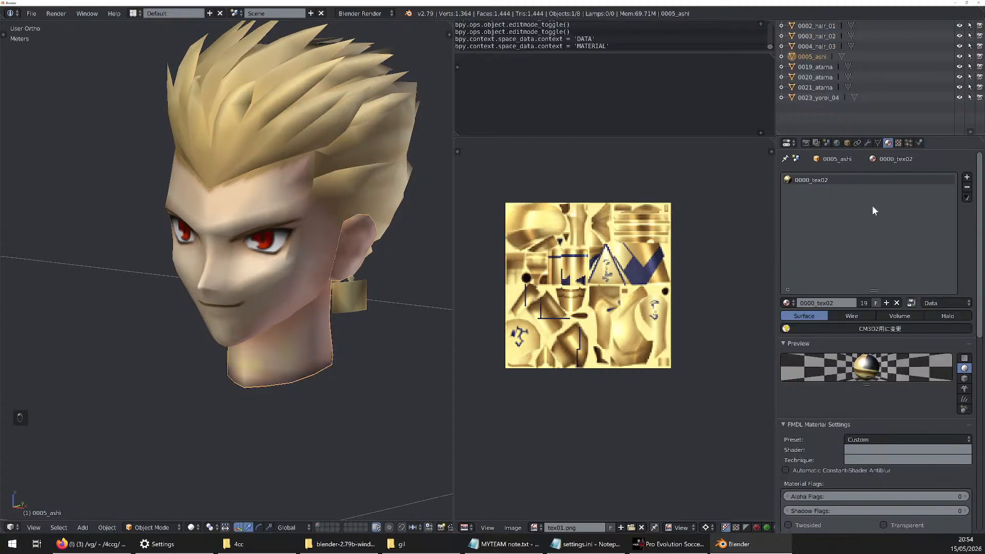
Select all objects linked to 0002_hair_01 by its 0000_tex02 material and join them into it
click(820, 27)
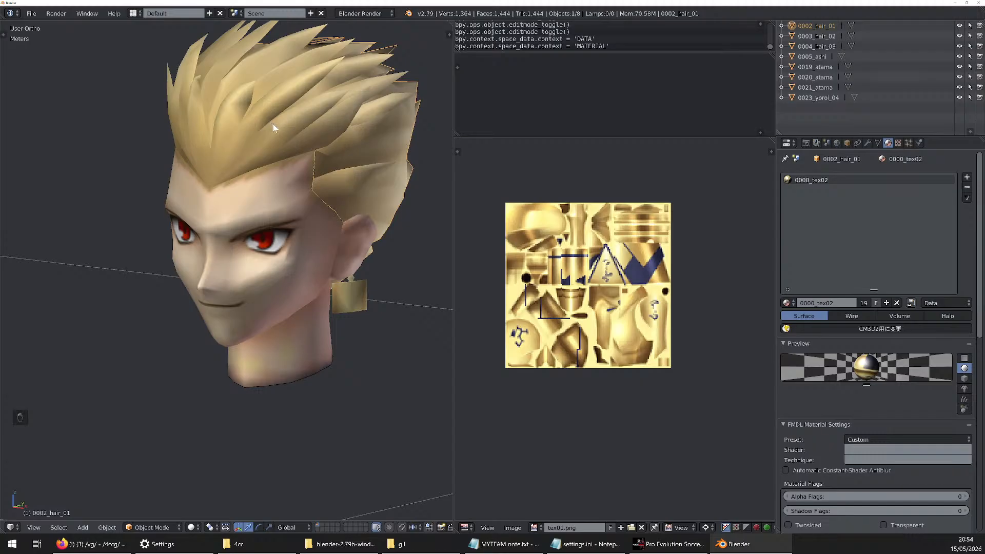
key(shift+l)
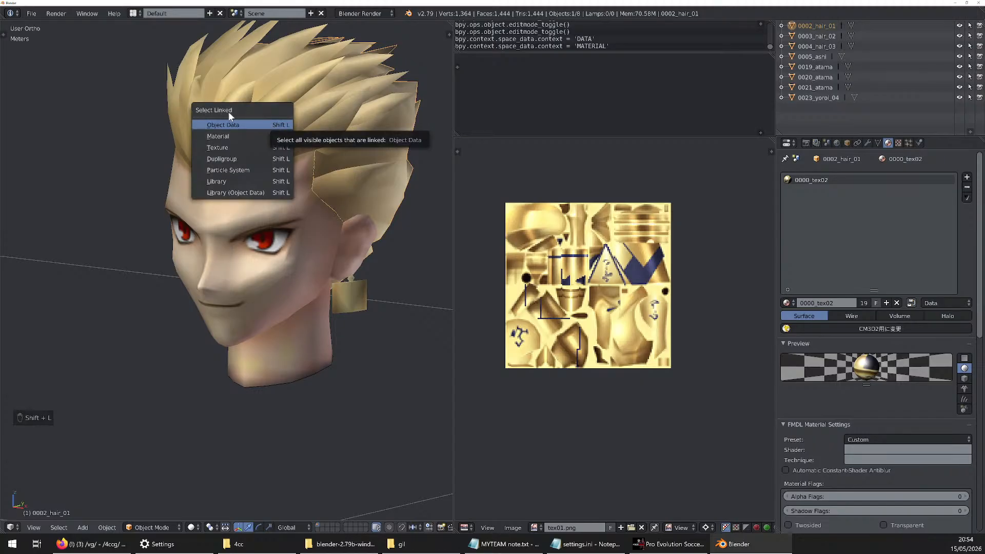
click(230, 134)
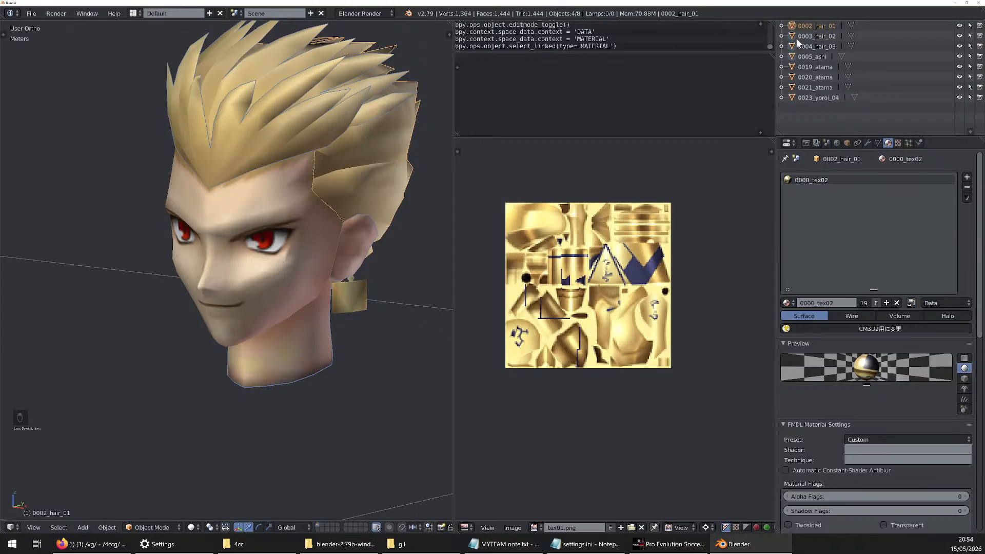
key(ctrl+j)
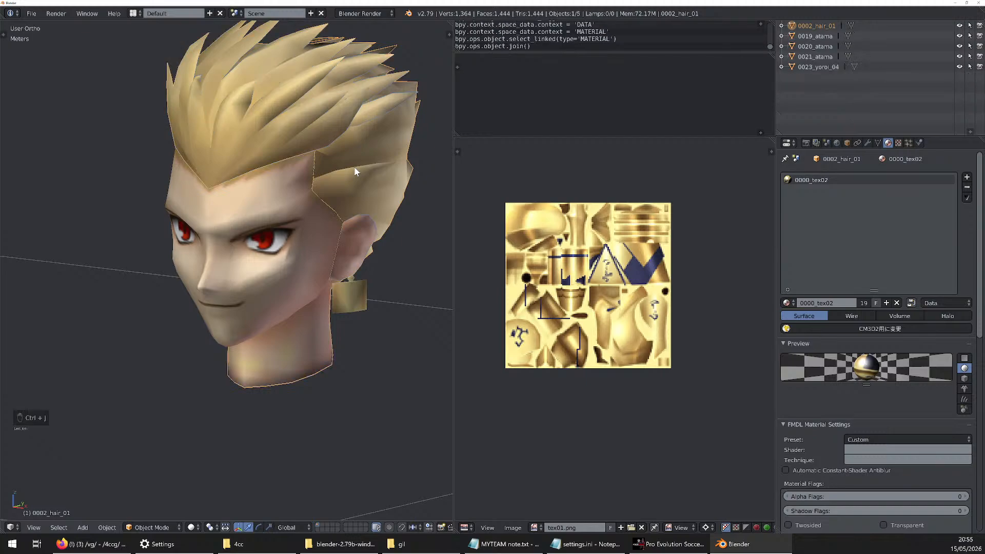
Check the materials of the three atama meshes and select all objects sharing 0023_yoroi_04's material
click(827, 42)
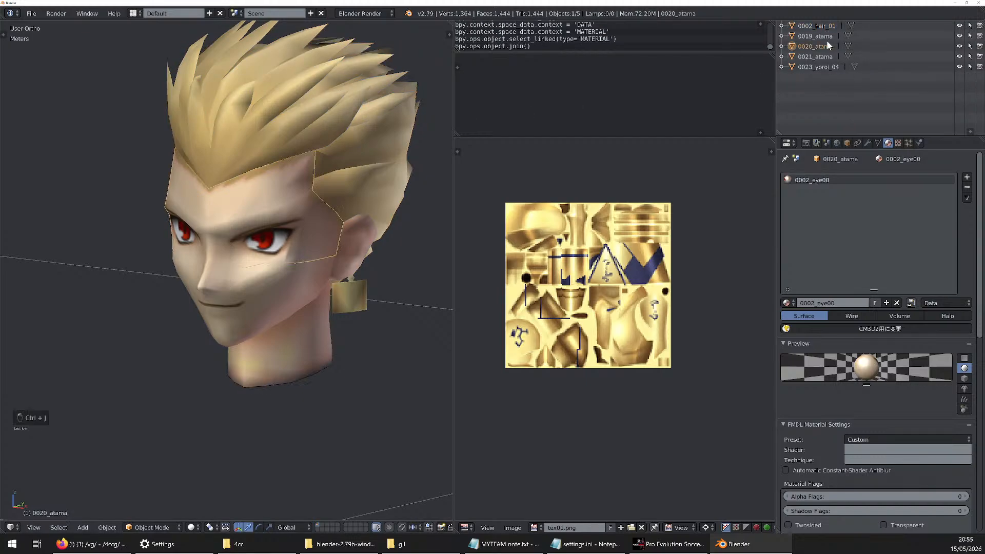
click(826, 39)
click(825, 46)
click(824, 56)
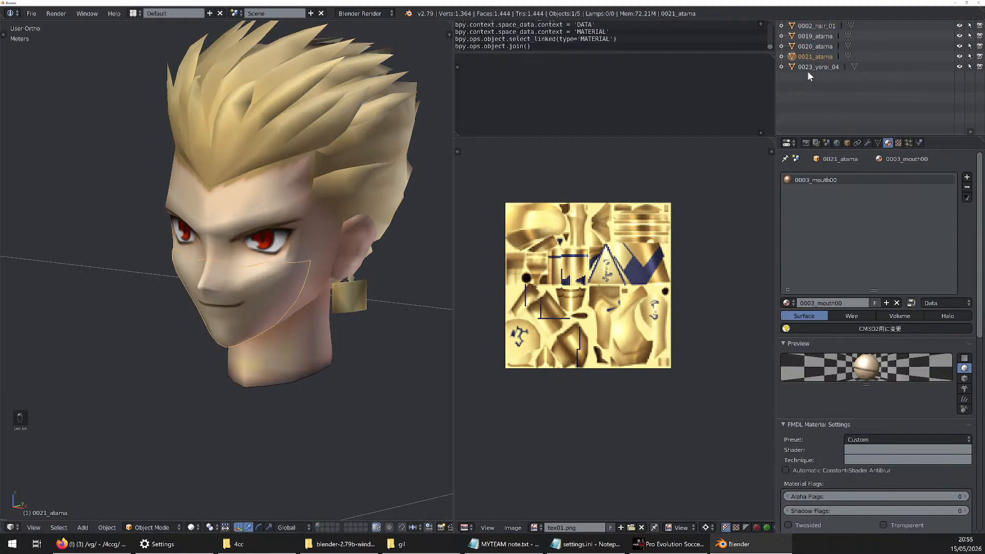
click(818, 66)
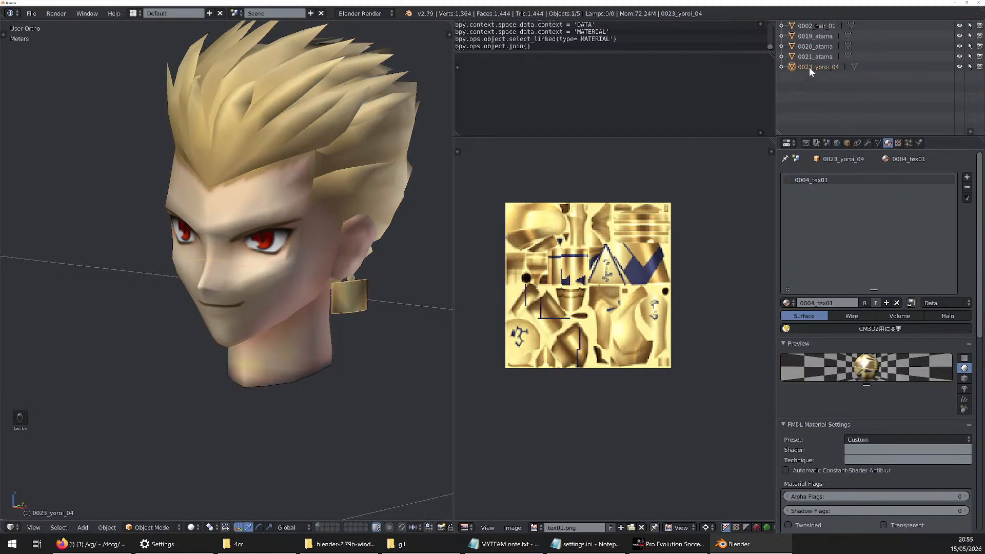
key(shift+l)
click(371, 283)
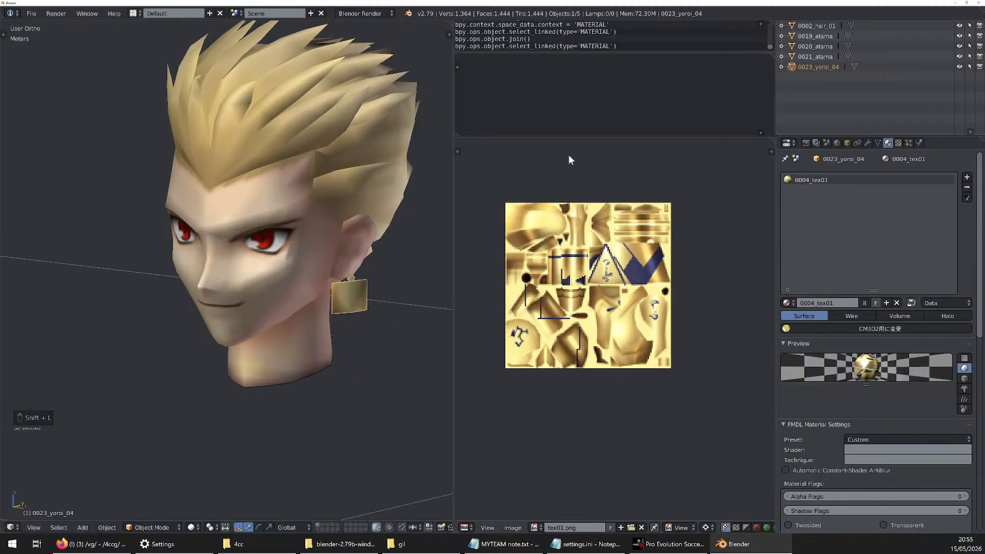
Check the texture images of 0023_yoroi_04 and the three atama meshes by briefly entering edit mode on each
key(Tab)
key(Tab)
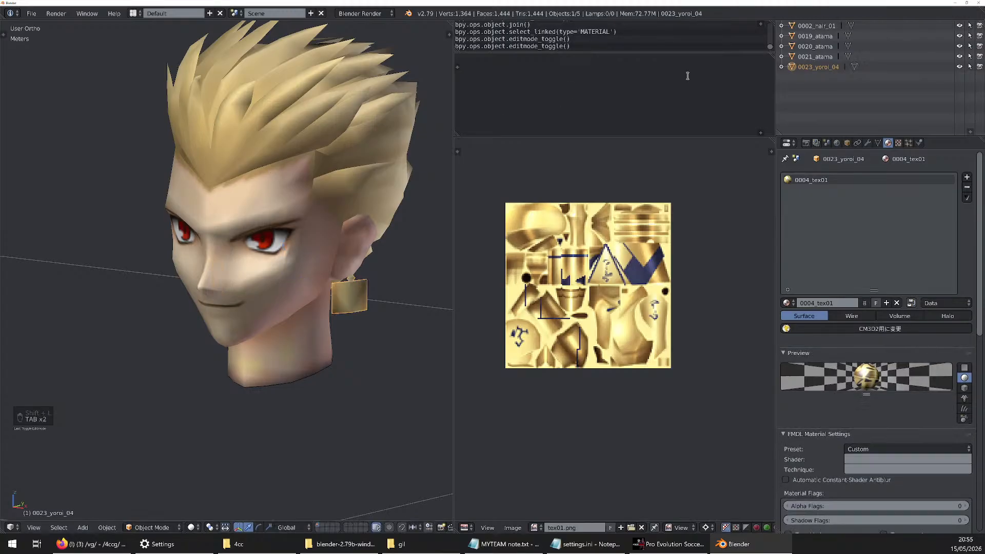
click(815, 46)
key(Tab)
key(Tab)
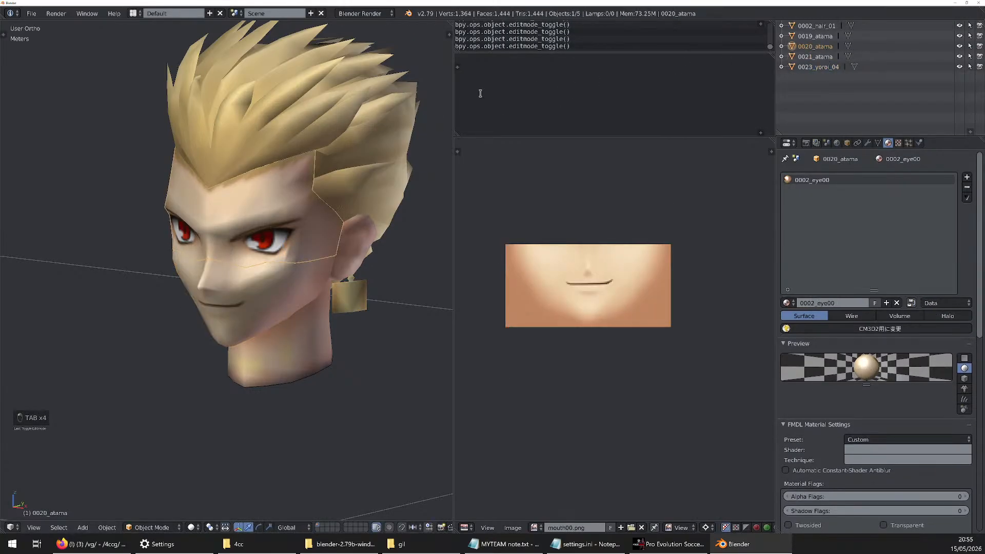
key(Tab)
key(Tab)
click(815, 36)
key(Tab)
key(Tab)
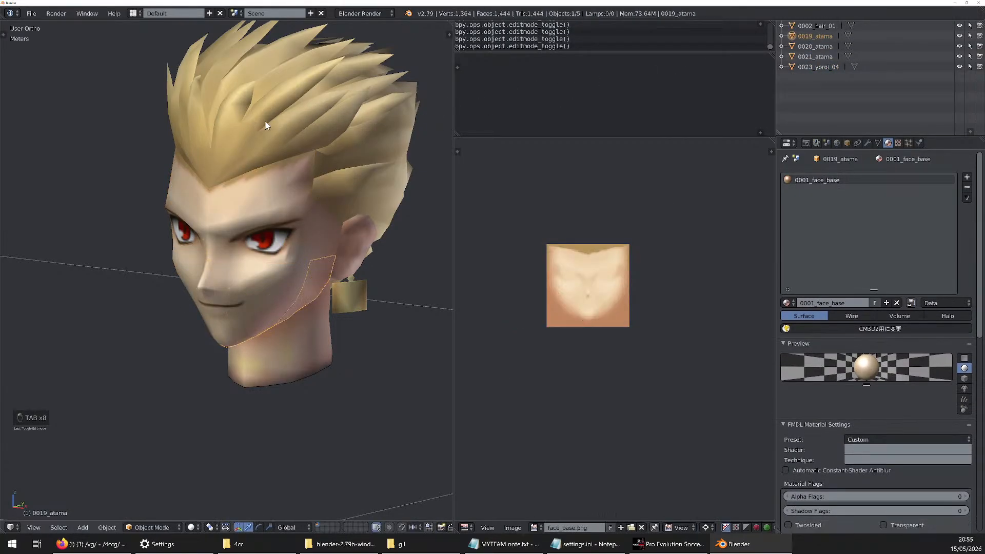
Deselect everything and review the materials of the remaining meshes, ending on 0002_hair_01
key(a)
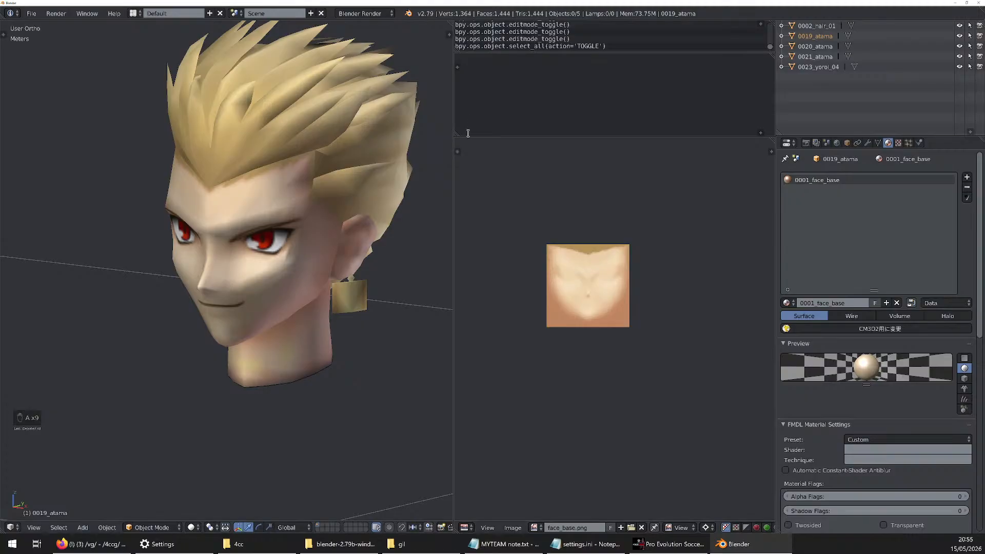
click(818, 67)
click(823, 36)
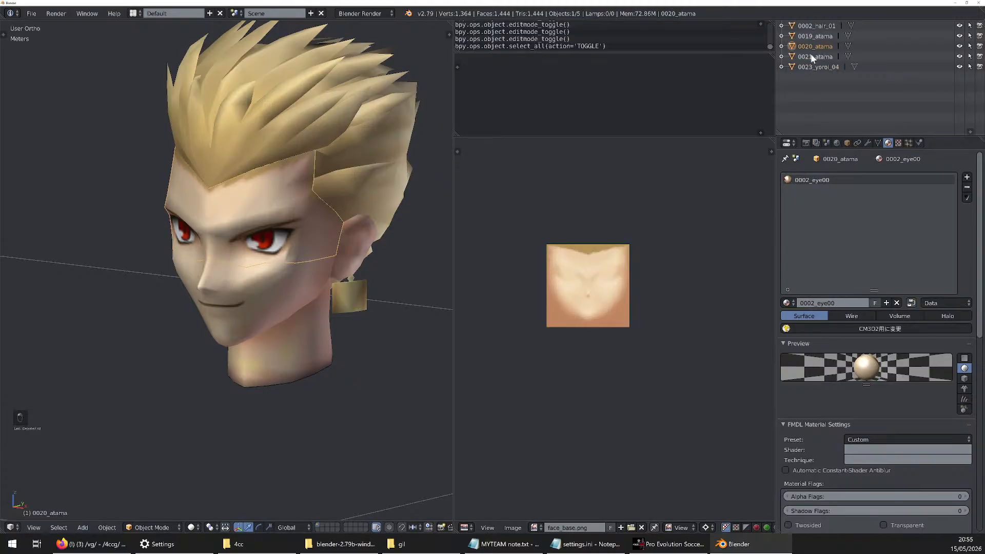
click(826, 28)
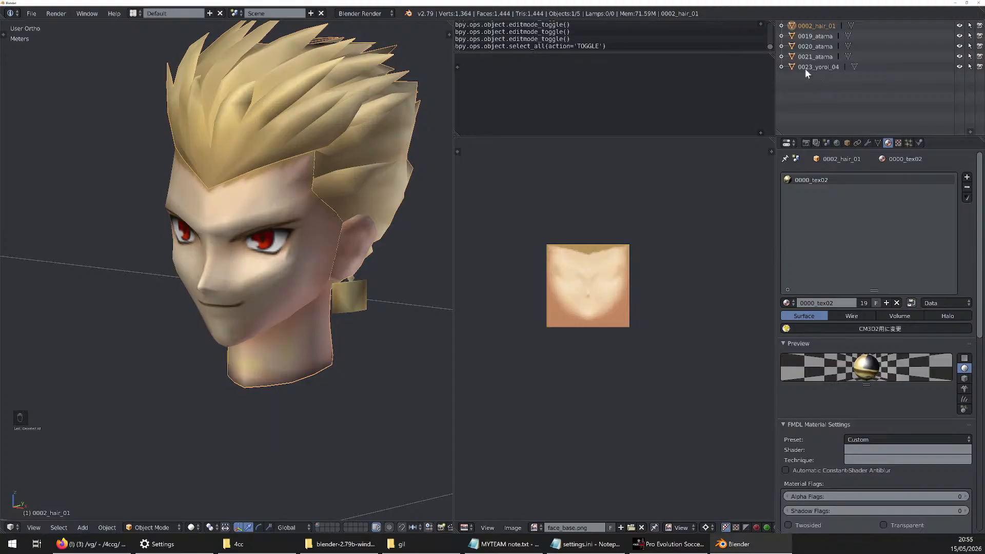
Select 0023_yoroi_04 and review its material
click(817, 66)
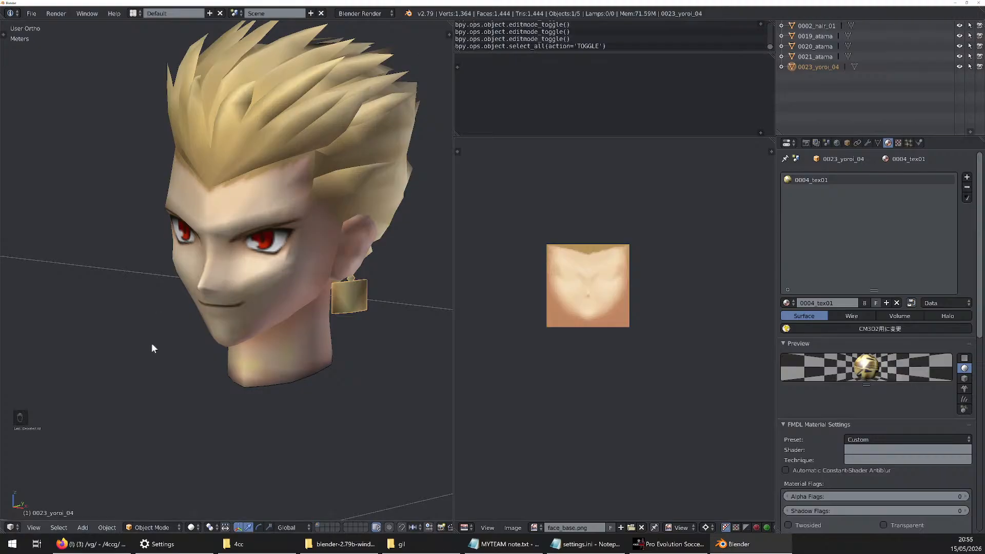
Switch to the browser to read the newest posts in the /4ccg/ thread, and return to Blender
click(92, 544)
scroll(374, 432, down, 1)
scroll(374, 432, down, 4)
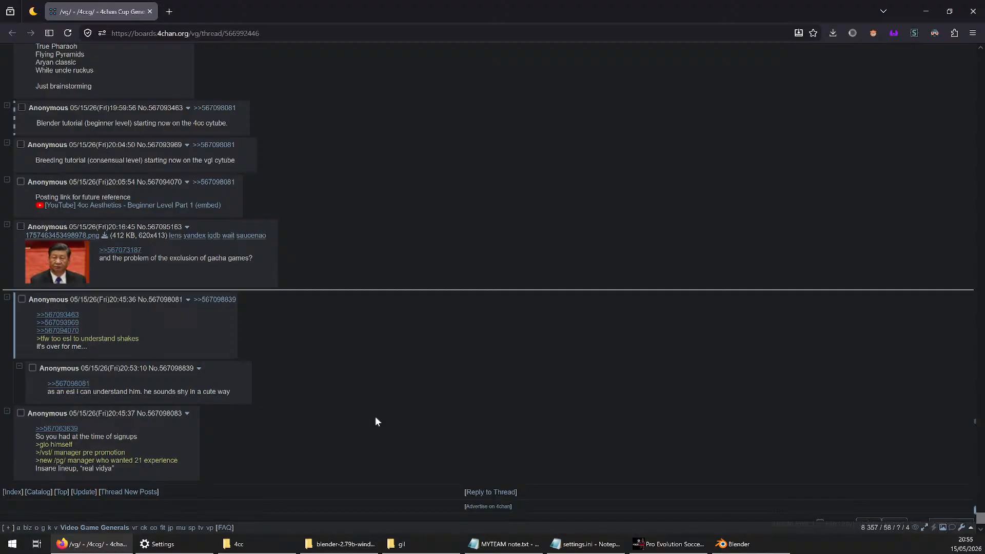
scroll(376, 422, up, 4)
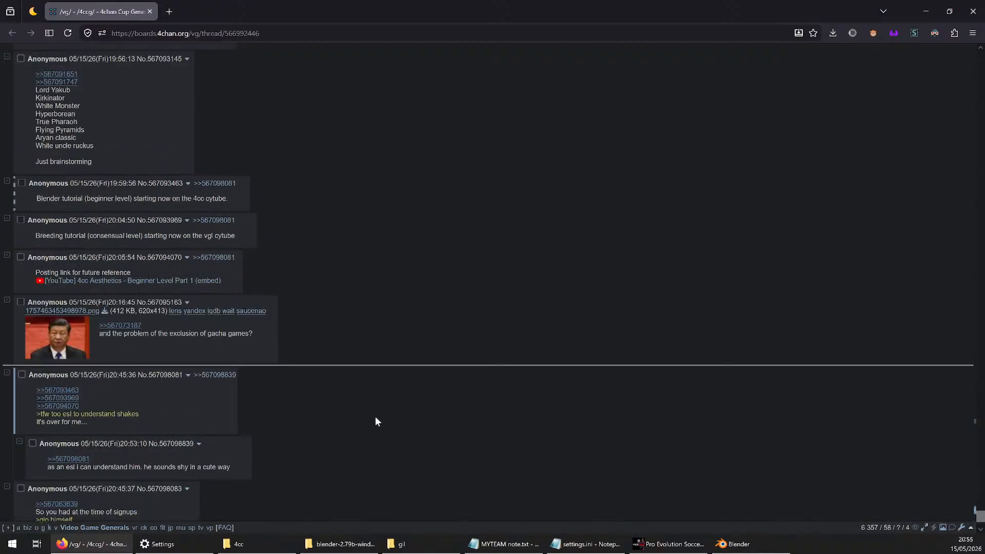
click(923, 11)
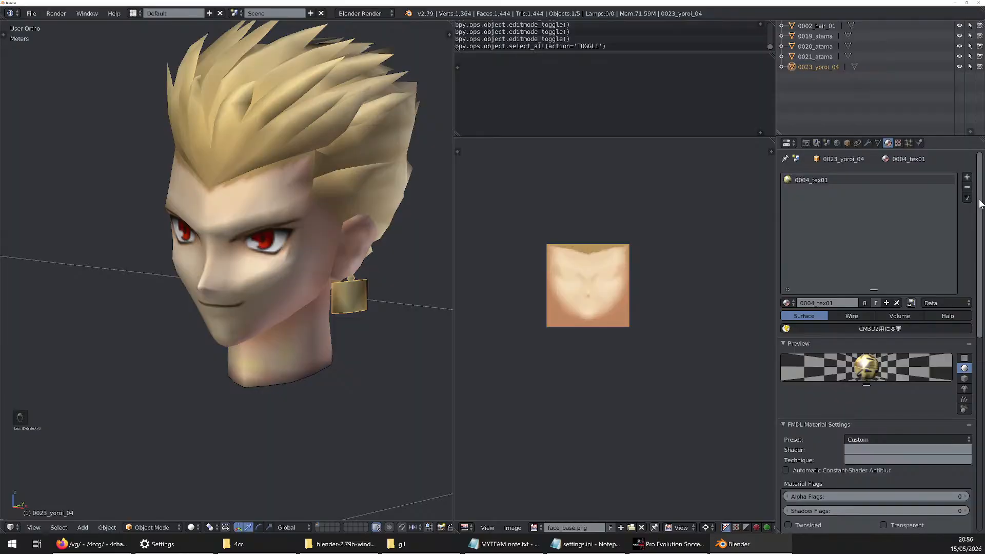
scroll(877, 338, down, 2)
scroll(877, 339, up, 2)
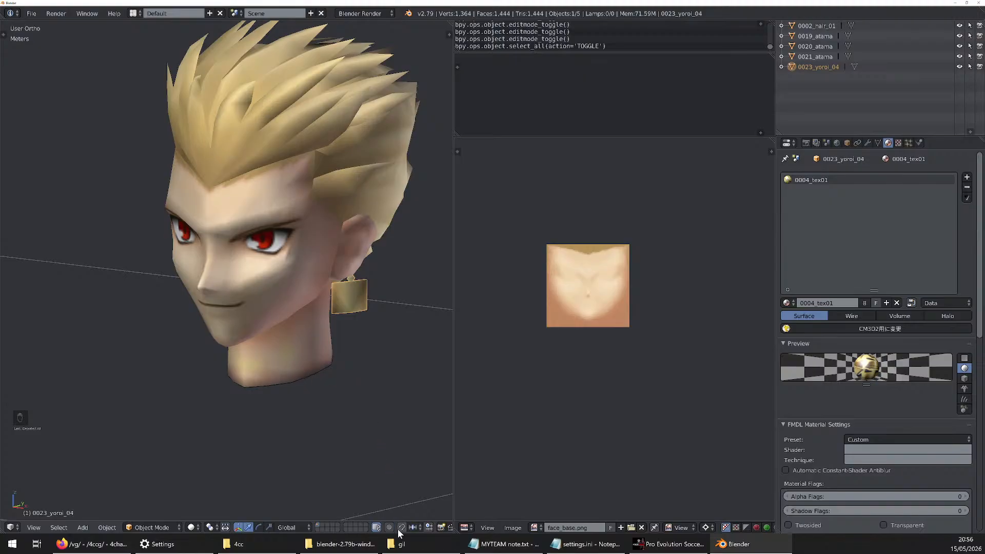
Switch to the gil folder and select eye00.png, gilgamesh_face.png, mouth00.png, tex01.png and tex02.png for copying
click(399, 544)
scroll(686, 316, down, 1)
scroll(824, 254, up, 1)
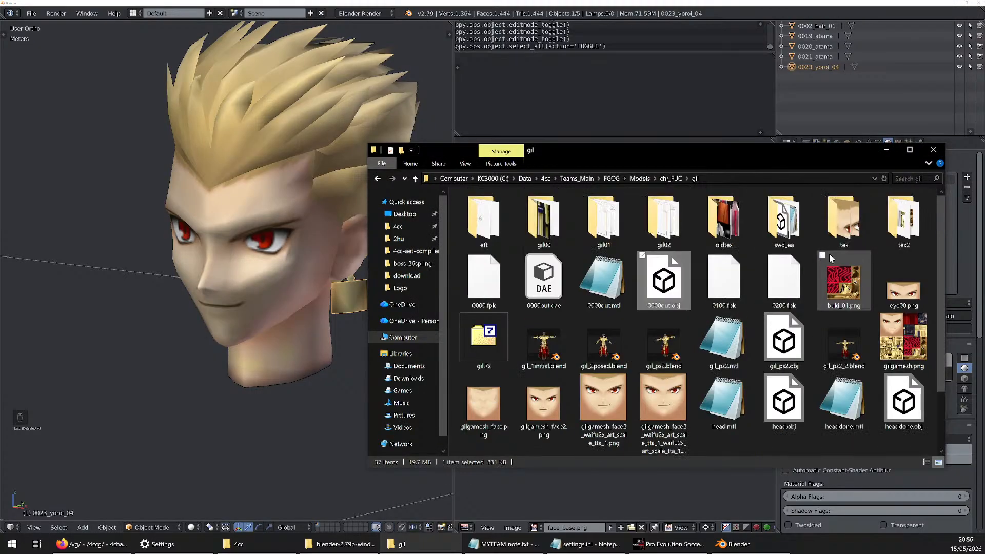
click(903, 287)
click(482, 419)
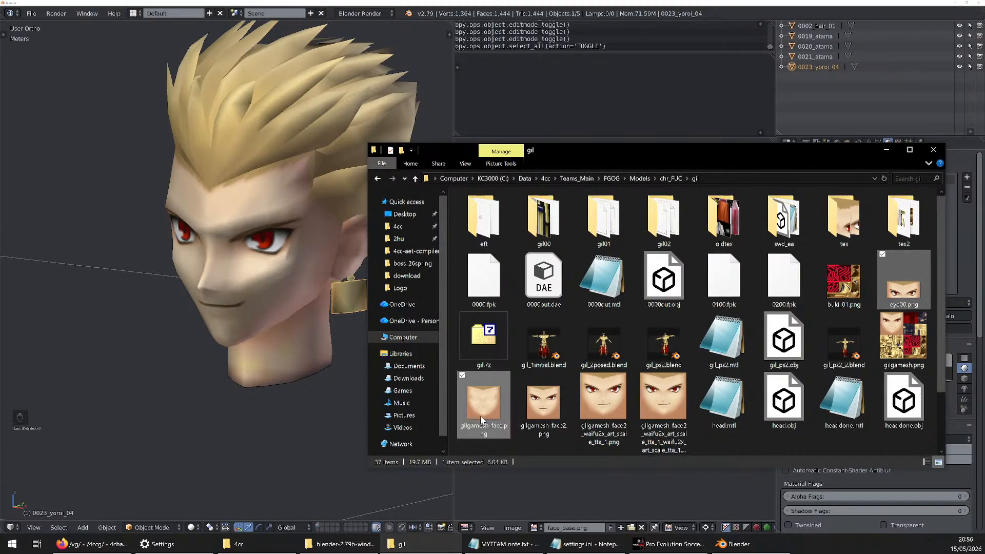
scroll(718, 338, down, 1)
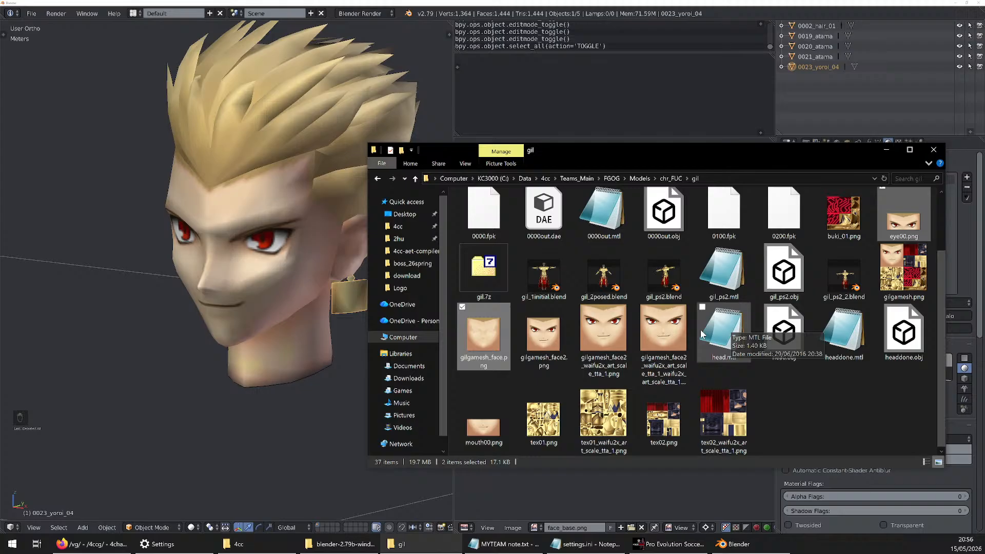
ctrl+click(476, 428)
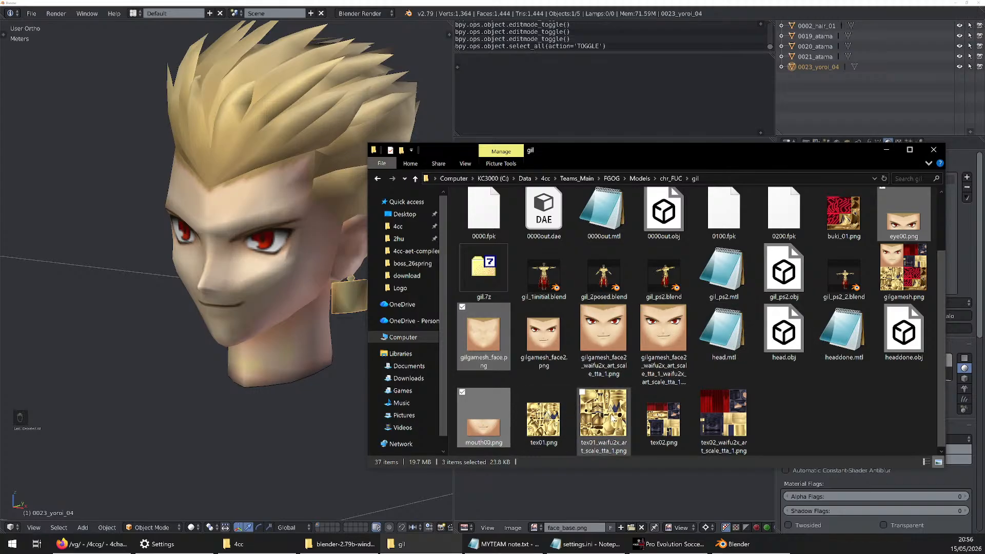
ctrl+click(613, 426)
ctrl+click(613, 427)
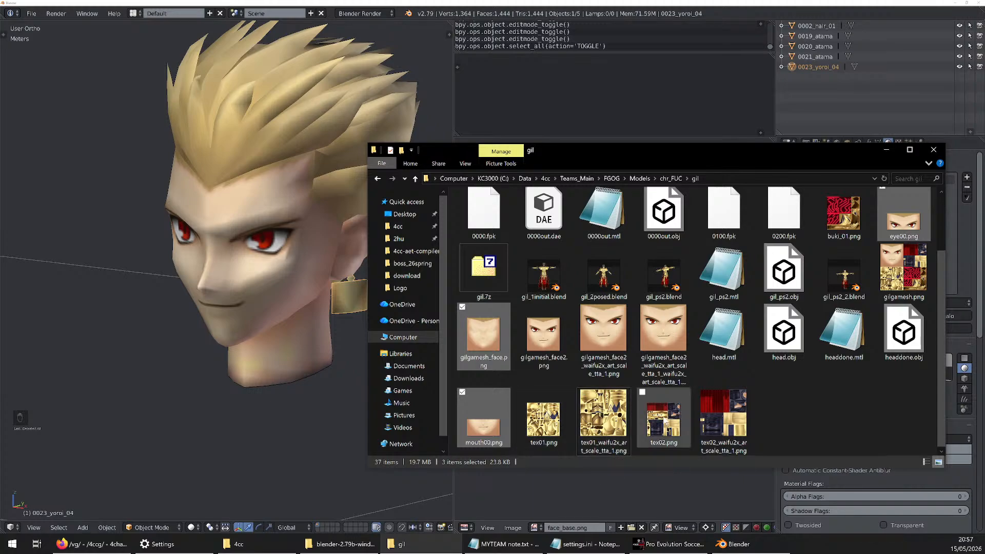
ctrl+click(559, 425)
ctrl+click(664, 418)
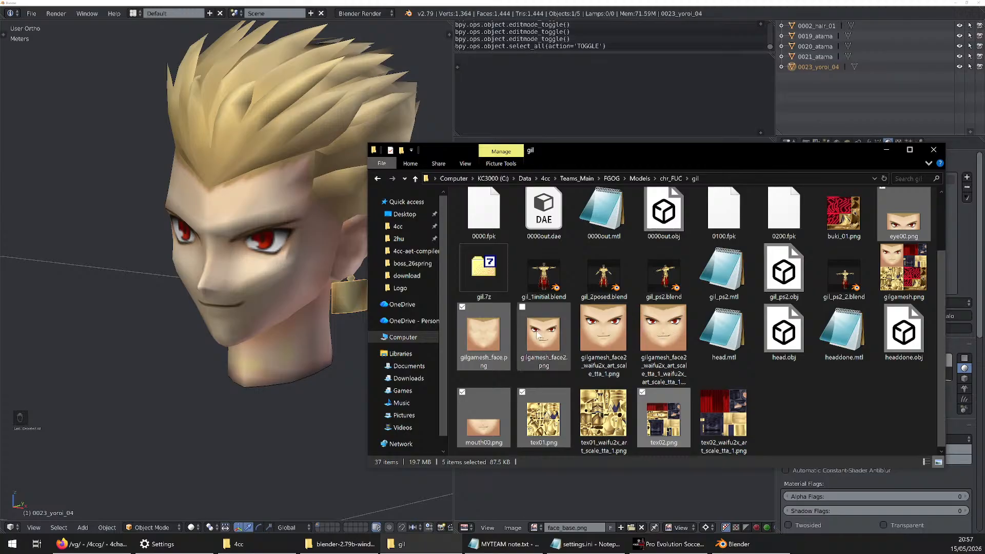
Create a folder named temp in the 4cc folder that holds blender-2.79b-windows64 and paste the five copied textures into it
click(270, 544)
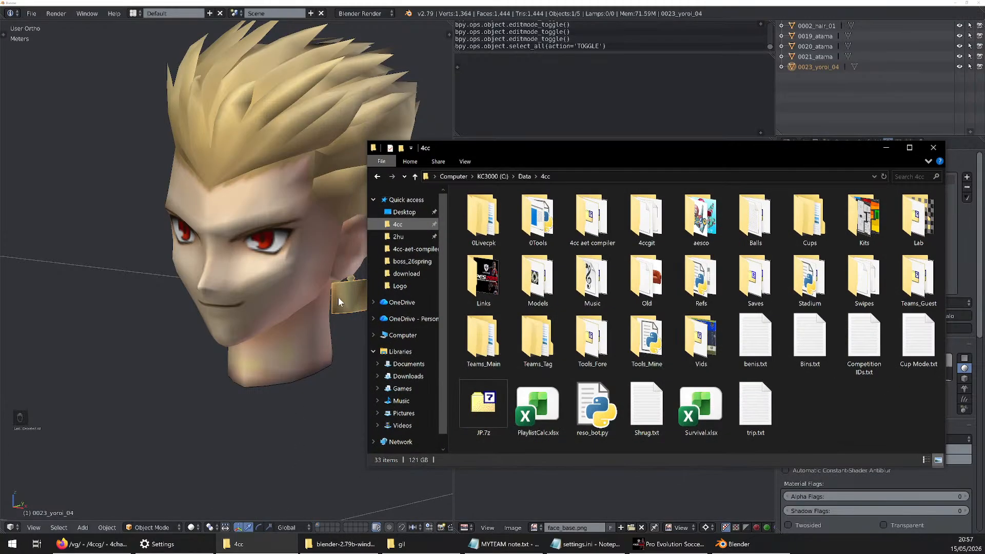
click(341, 544)
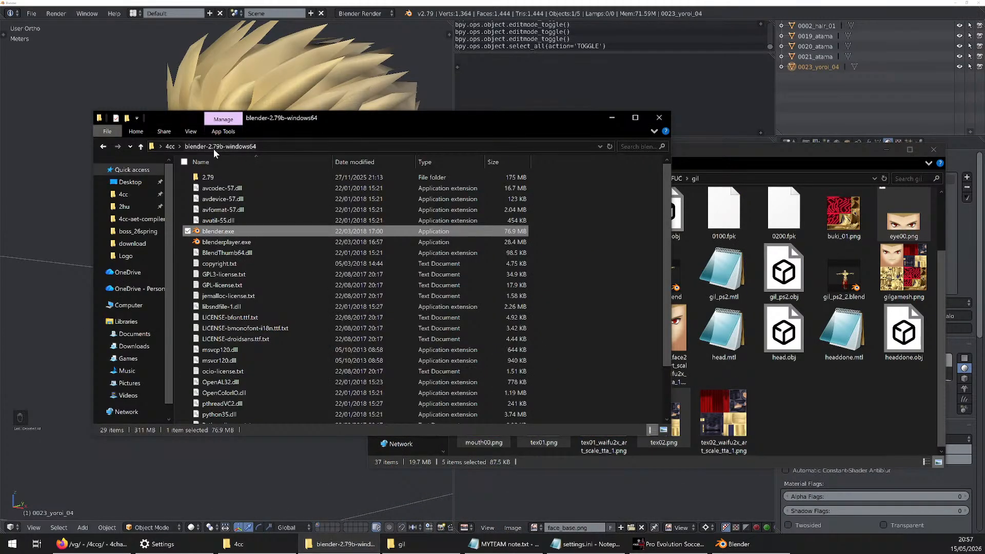
click(170, 146)
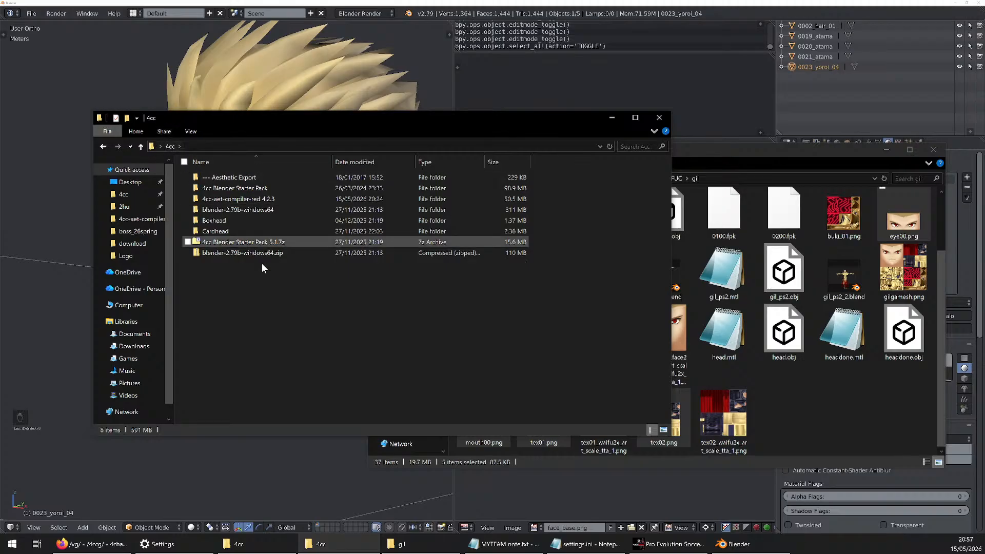
key(ctrl+shift+n)
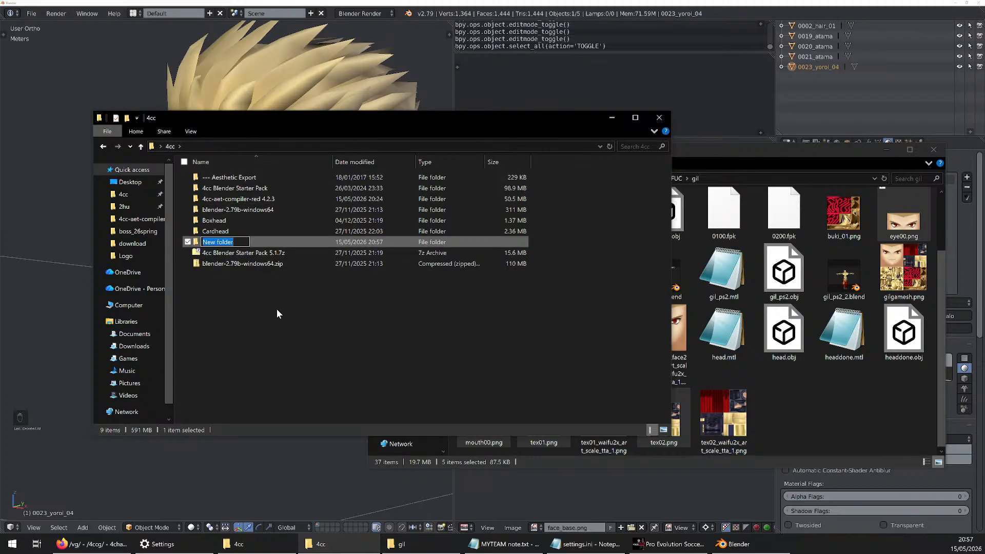
text(temp)
key(Return)
key(Return)
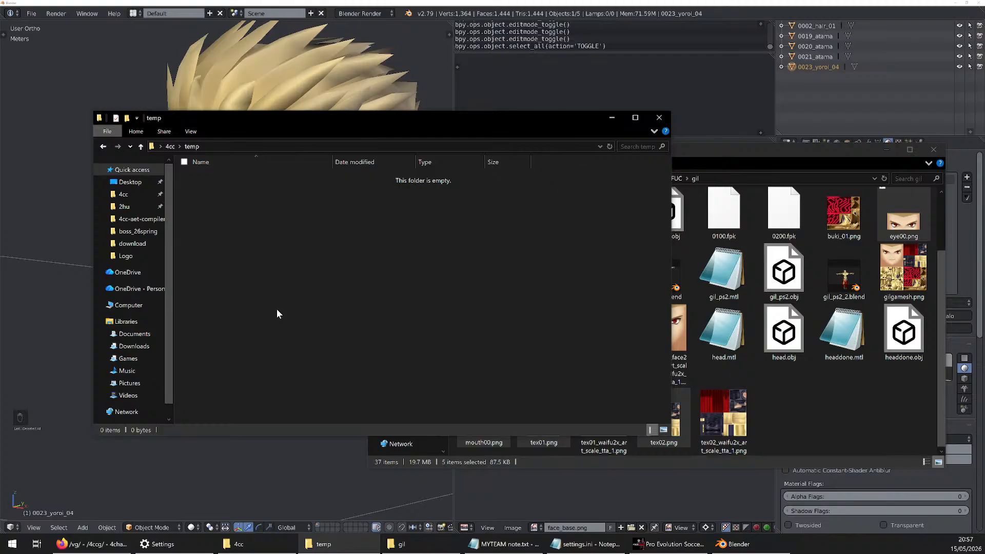
key(ctrl+v)
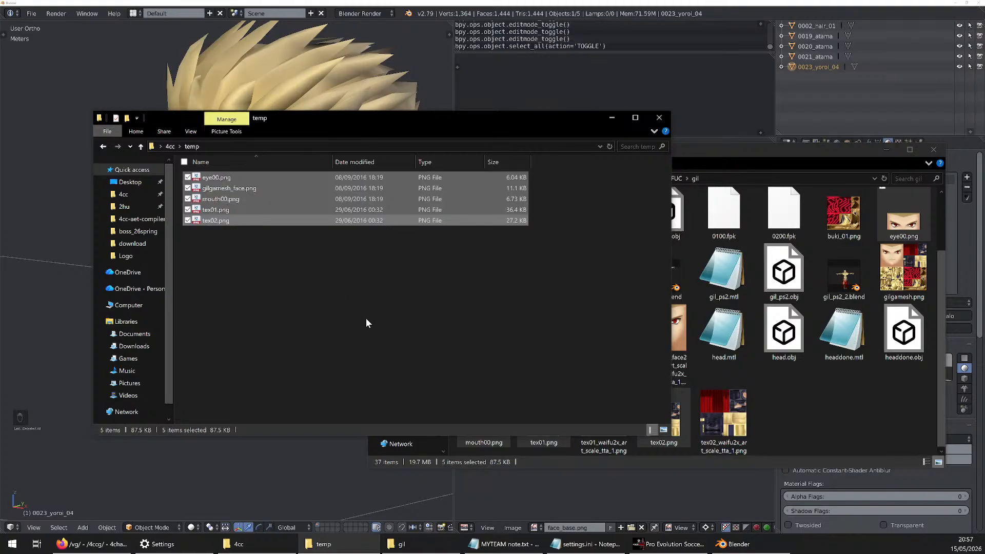
click(365, 318)
Check the modification date of tex01_waifu2x_art_scale_tta_1.png in the gil folder through its file properties
click(822, 380)
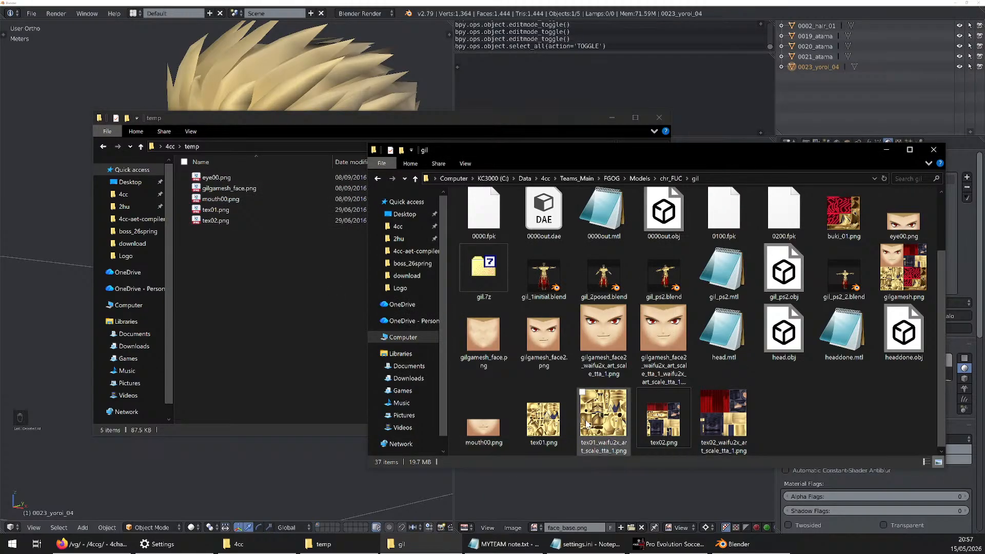
click(588, 423)
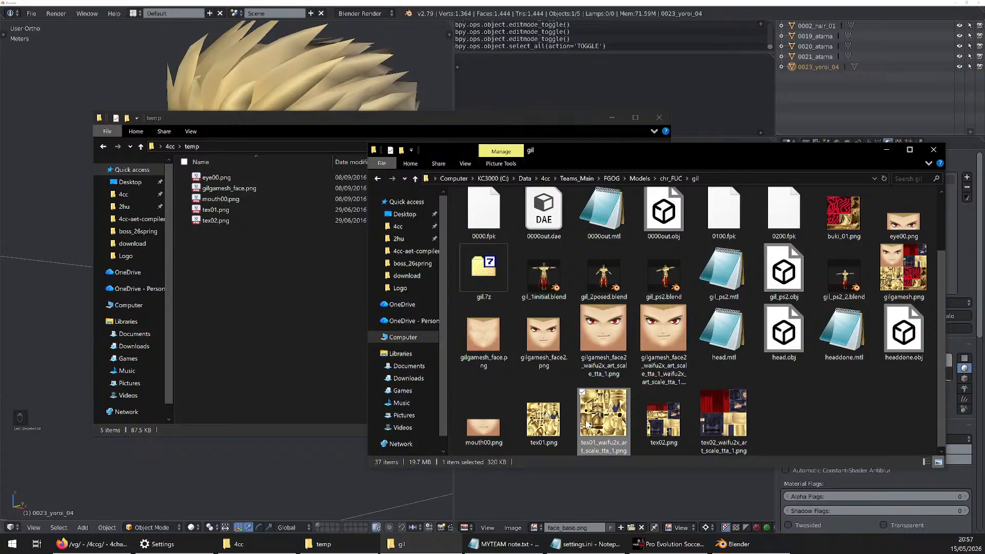
key(alt+Return)
drag(197, 291, 716, 229)
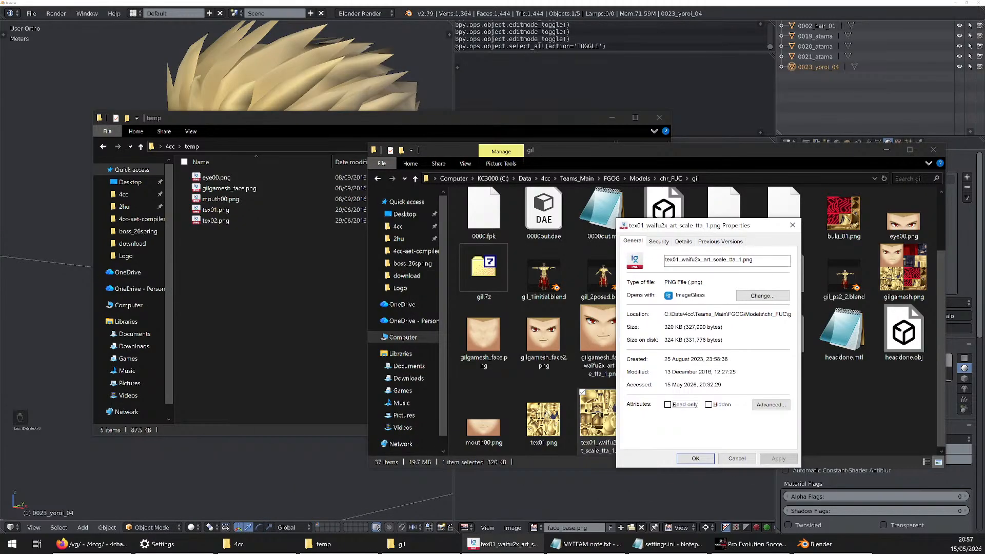
drag(667, 372, 713, 371)
click(712, 372)
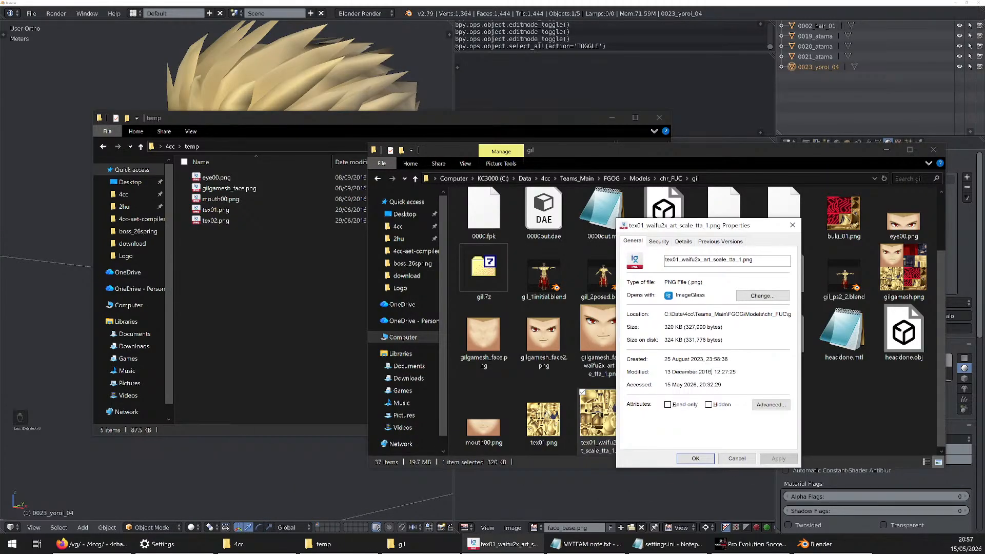
click(792, 226)
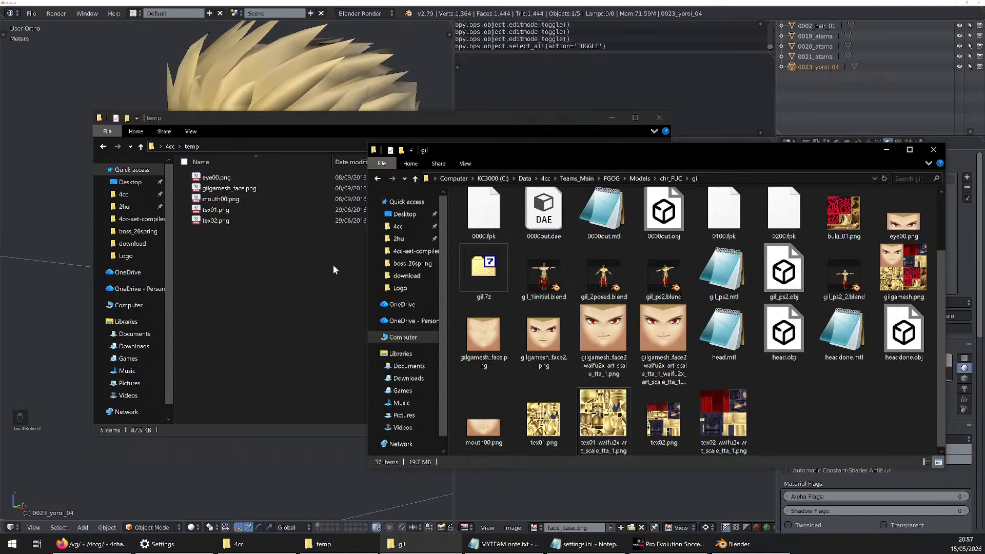
Show the texture files in the temp folder as large thumbnails
click(412, 219)
click(664, 430)
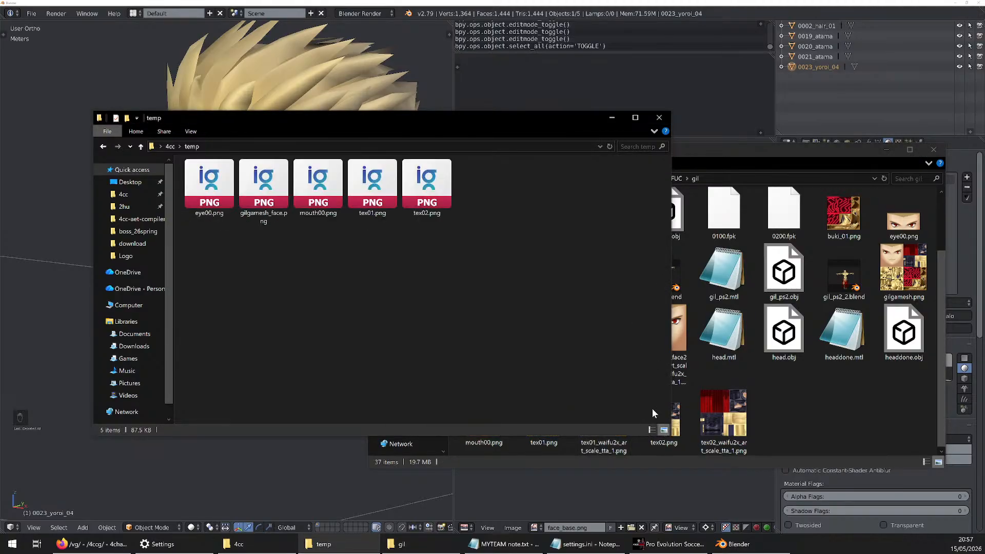
drag(216, 228, 499, 164)
click(520, 224)
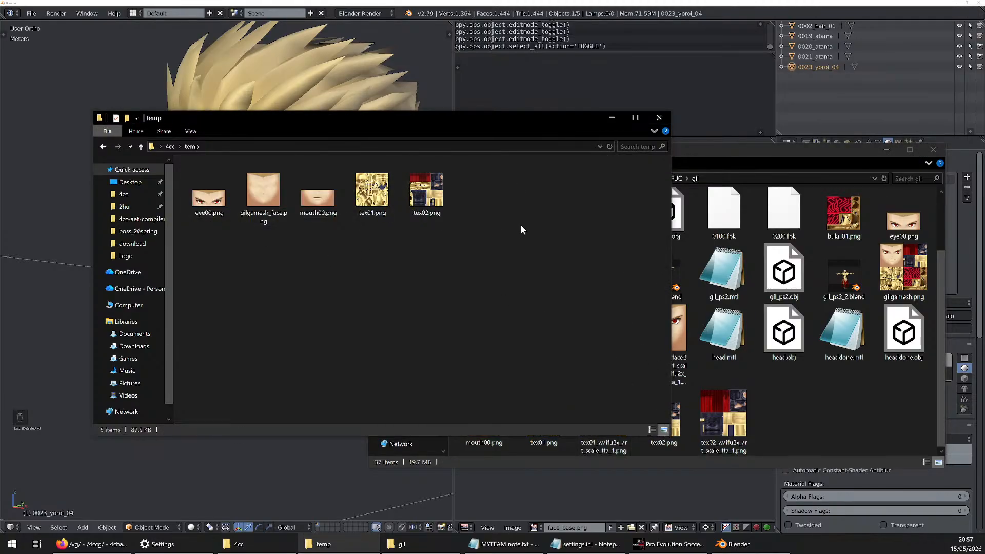
Preview tex01.png and its upscaled version tex01_waifu2x_art_scale_tta_1.png from the gil folder
click(830, 368)
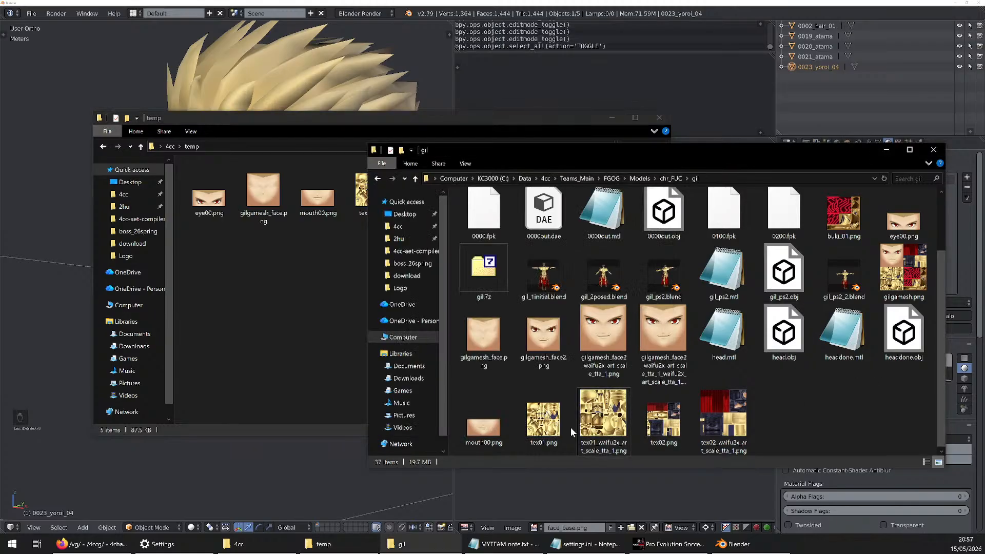
click(551, 426)
key(space)
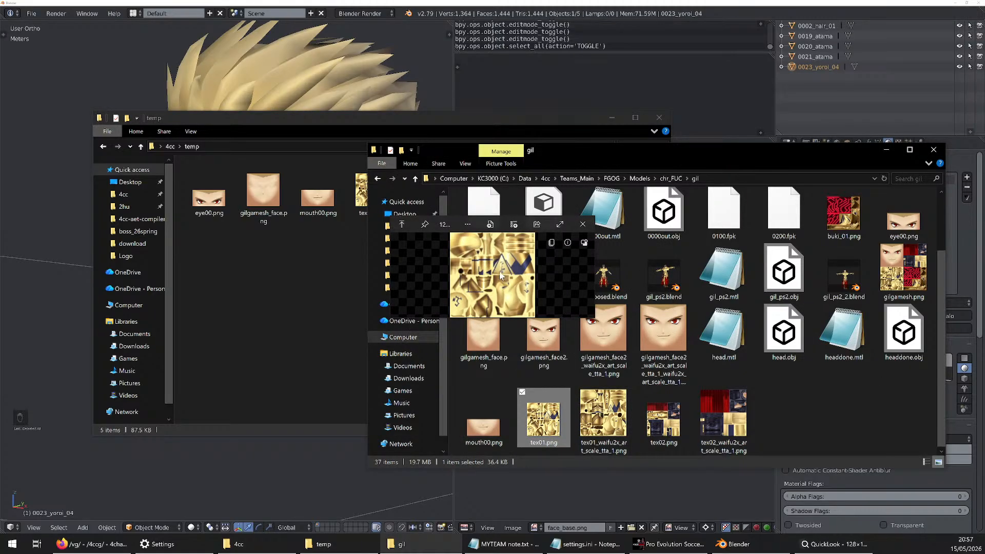
key(Right)
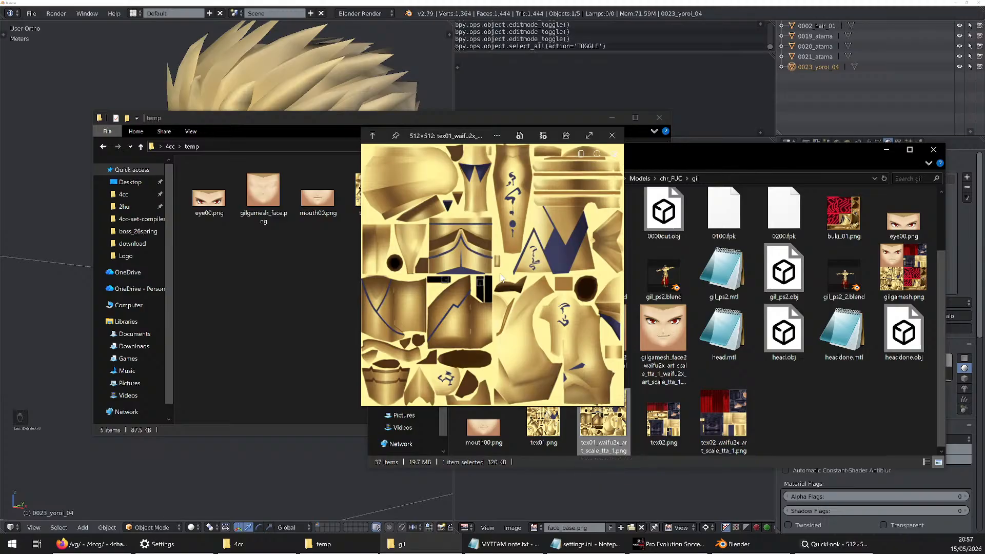
key(Left)
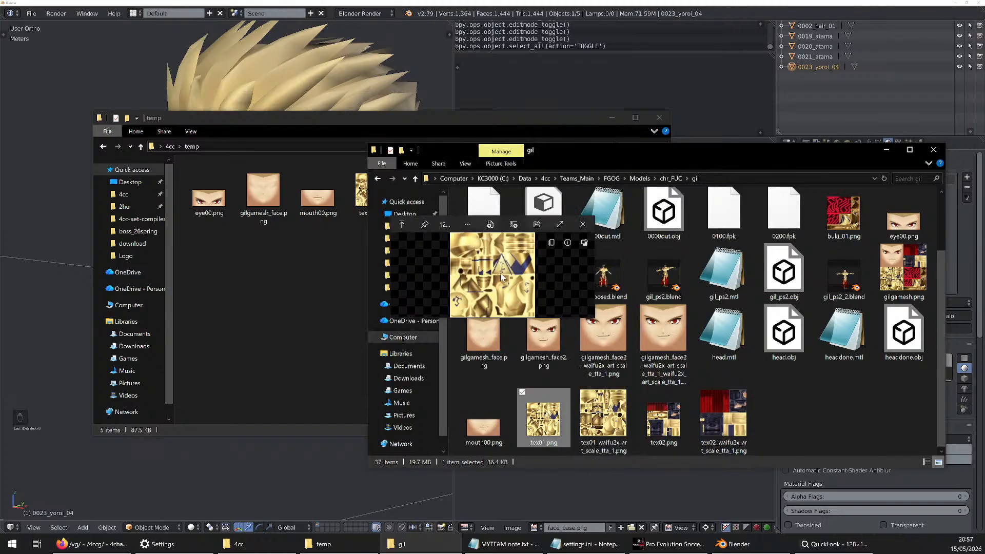
Pin and enlarge the tex01.png preview, and place it beside a preview of tex01_waifu2x_art_scale_tta_1.png for comparison
click(425, 225)
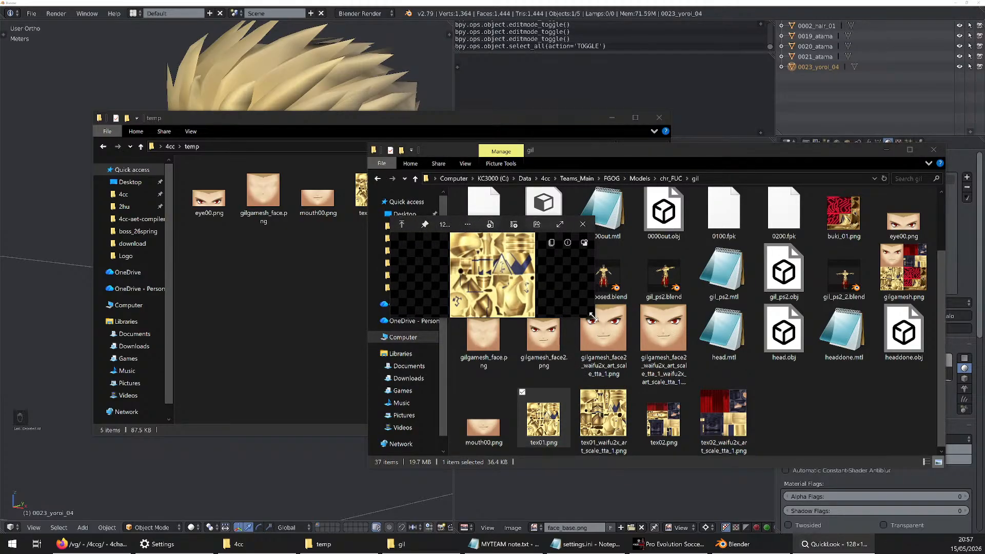
drag(593, 317, 744, 437)
drag(576, 232, 343, 159)
click(603, 416)
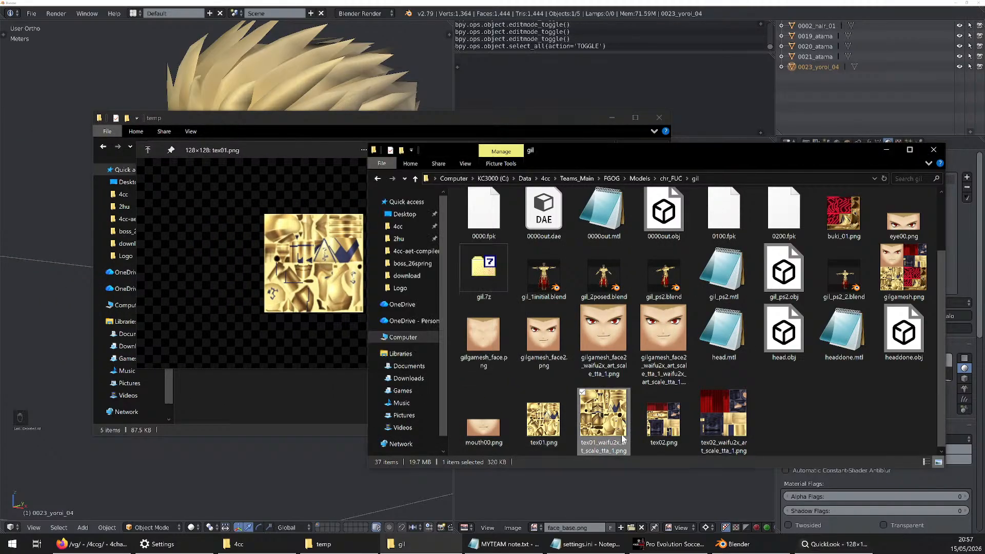
key(space)
drag(439, 140, 600, 130)
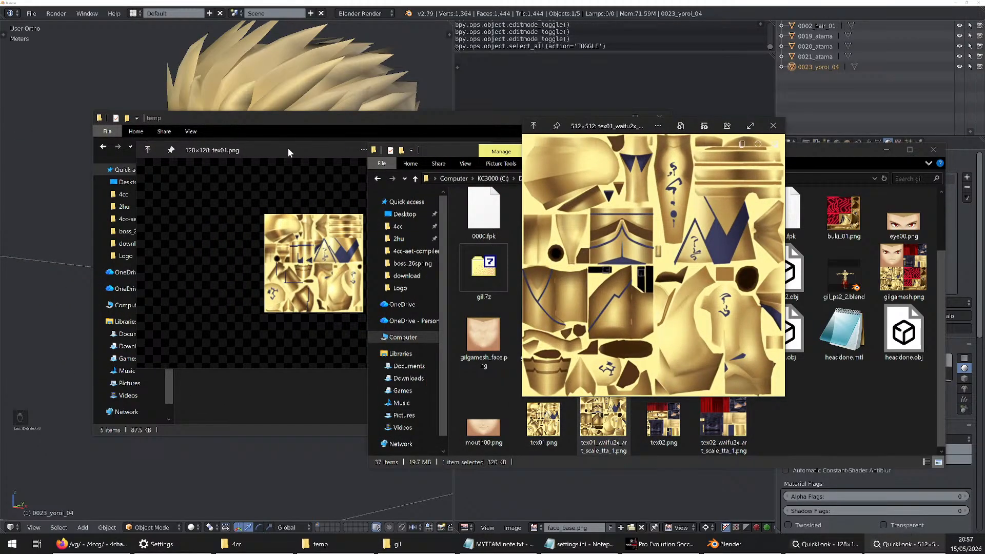
drag(288, 148, 284, 125)
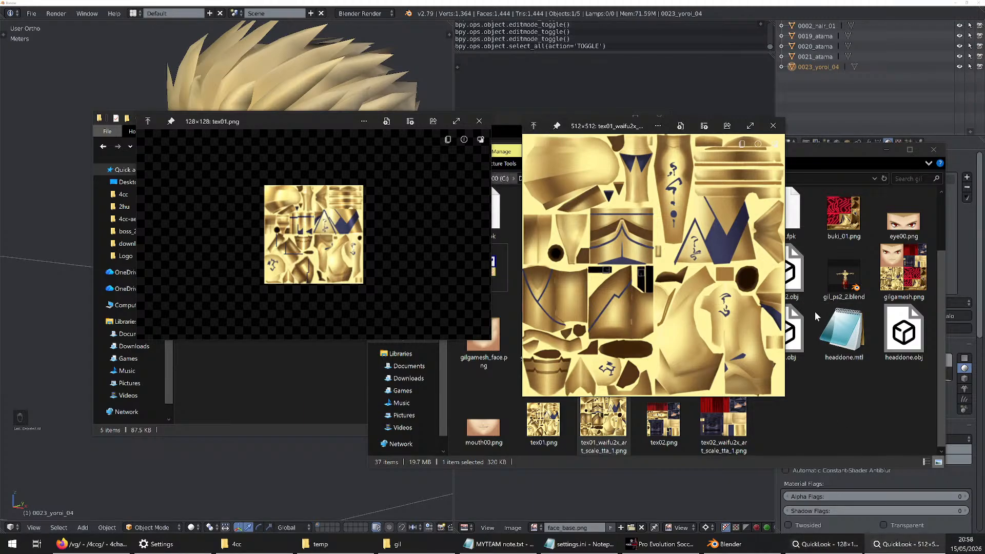
Preview headdone.mtl and head.obj in the gil folder, reading the materials and texture paths in the MTL file
click(824, 349)
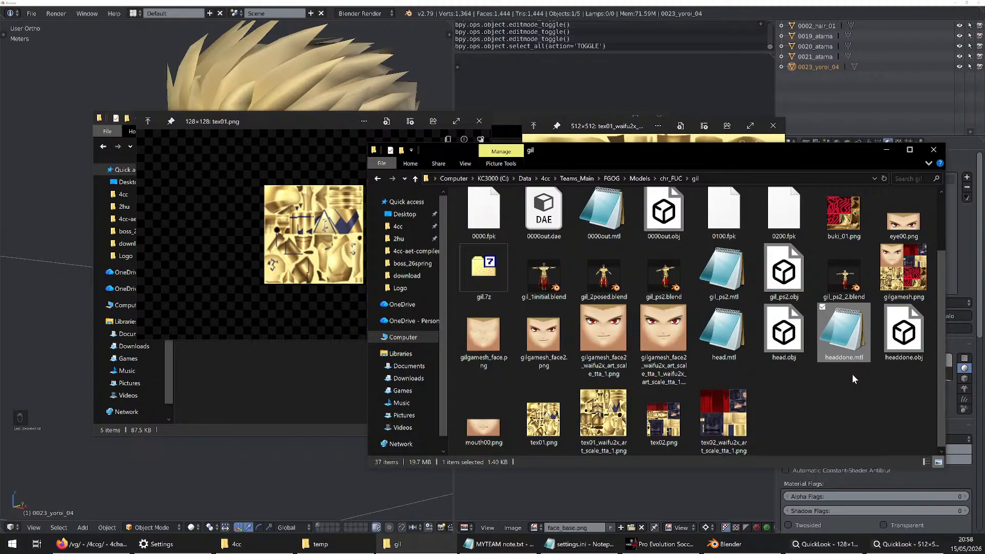
key(space)
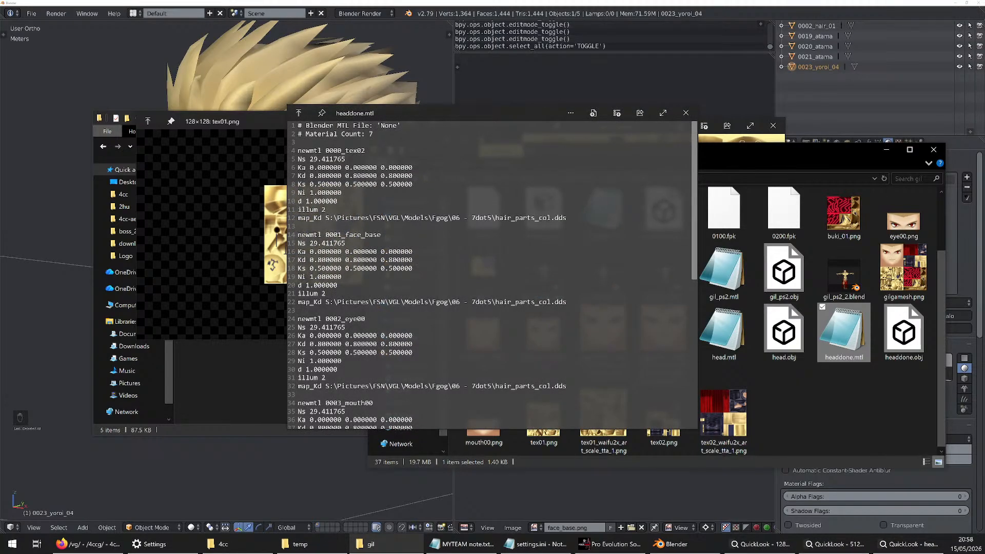
scroll(493, 274, down, 3)
key(space)
click(784, 332)
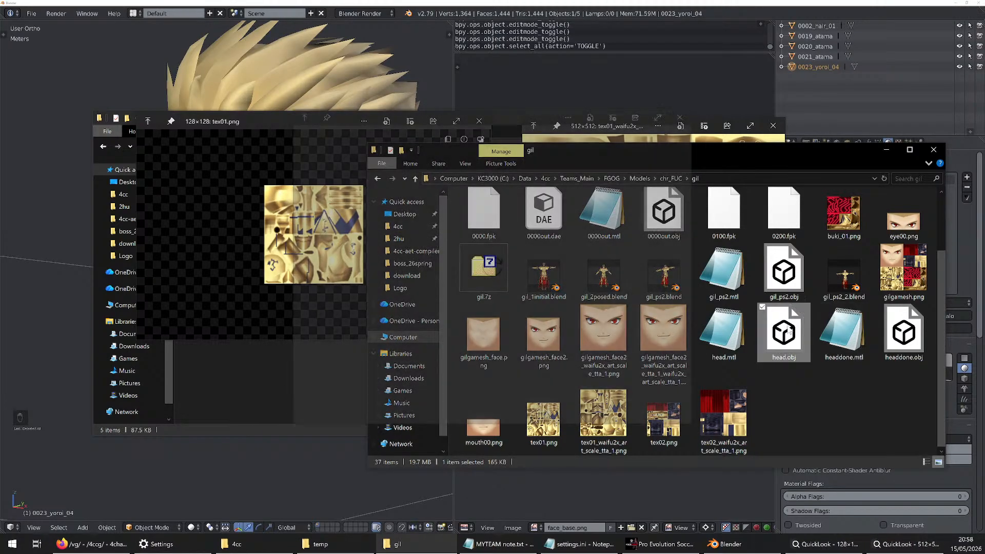
key(space)
key(space)
click(864, 342)
key(space)
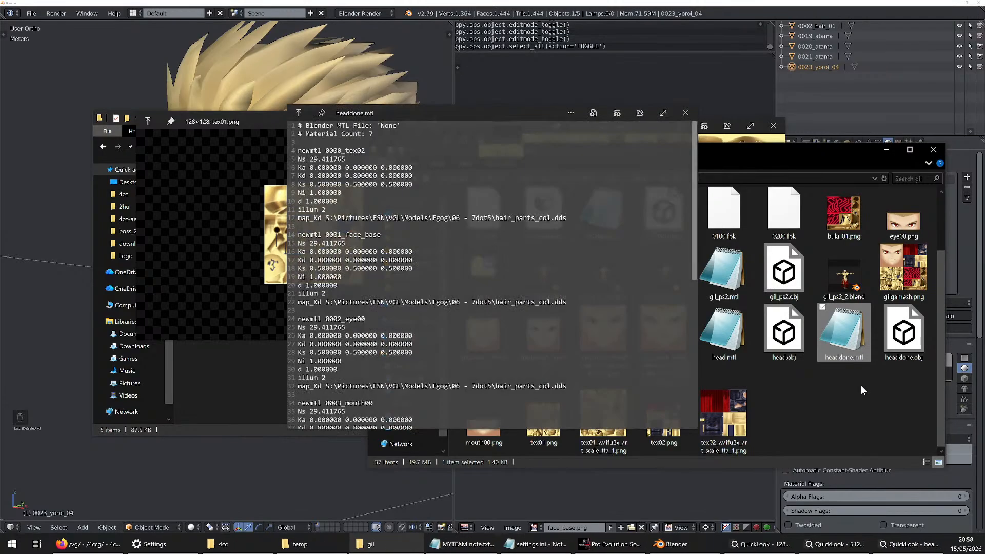
Preview tex02_waifu2x_art_scale_tta_1.png and browse between the neighbouring tex02 and tex01 textures and their upscaled versions
key(space)
click(724, 416)
key(space)
key(Left)
key(Left)
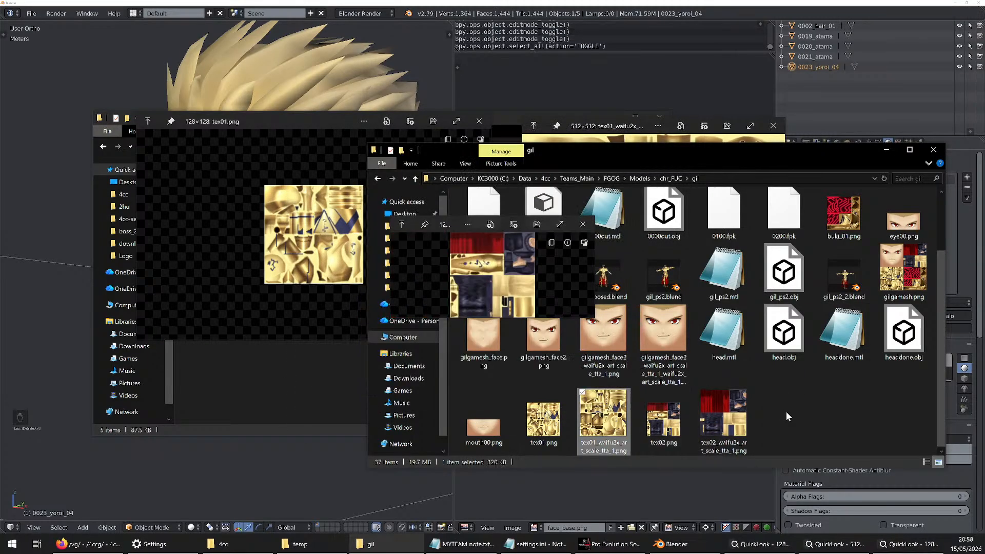
key(Left)
key(Right)
key(Right)
key(Right)
key(Left)
key(Left)
key(Left)
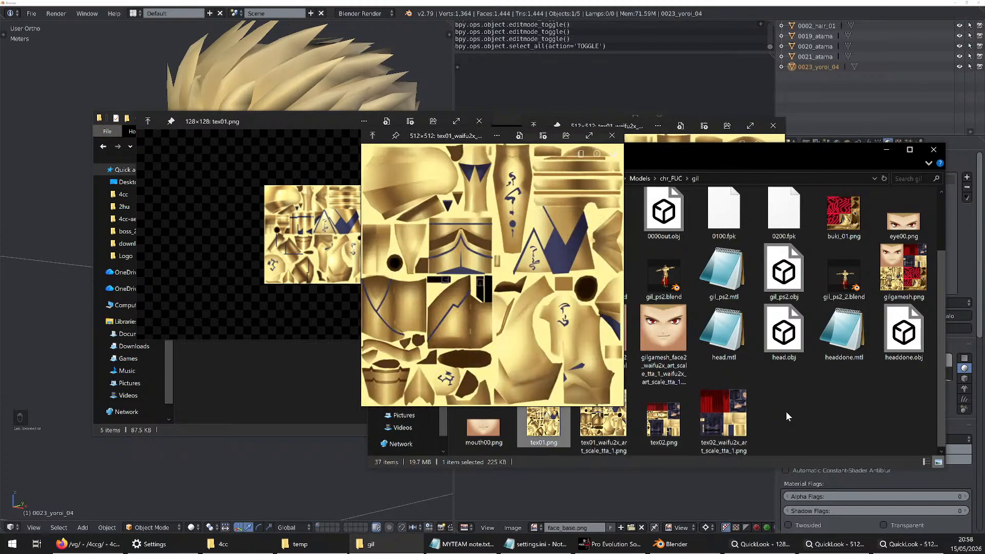
key(Left)
Preview the 0000out.obj model from the gil folder and rotate it to inspect the full character
key(Up)
key(Right)
key(Right)
key(Up)
key(Up)
key(Right)
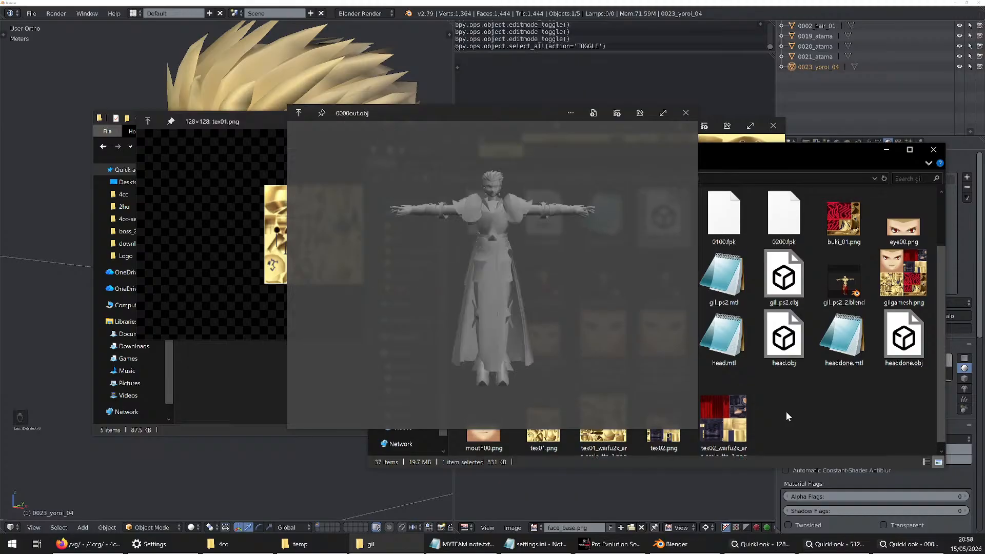
key(space)
key(space)
drag(557, 255, 424, 291)
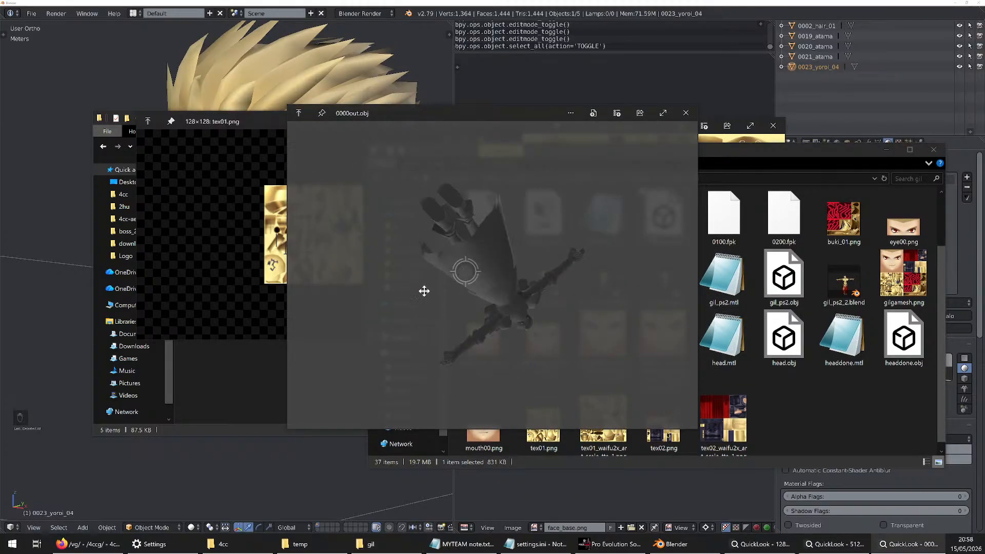
key(space)
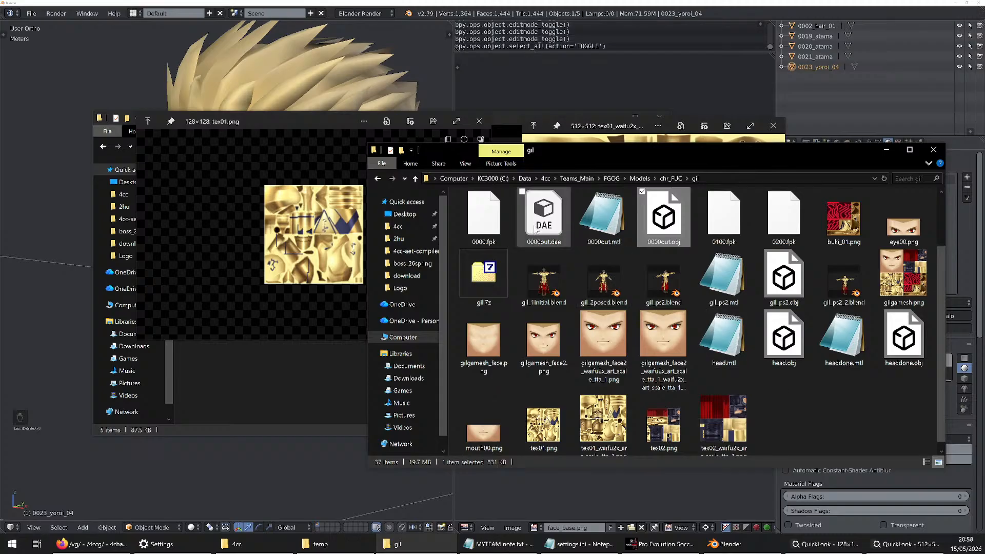
Preview 0000out.dae and look over the remaining files in the gil folder
click(535, 230)
key(space)
key(space)
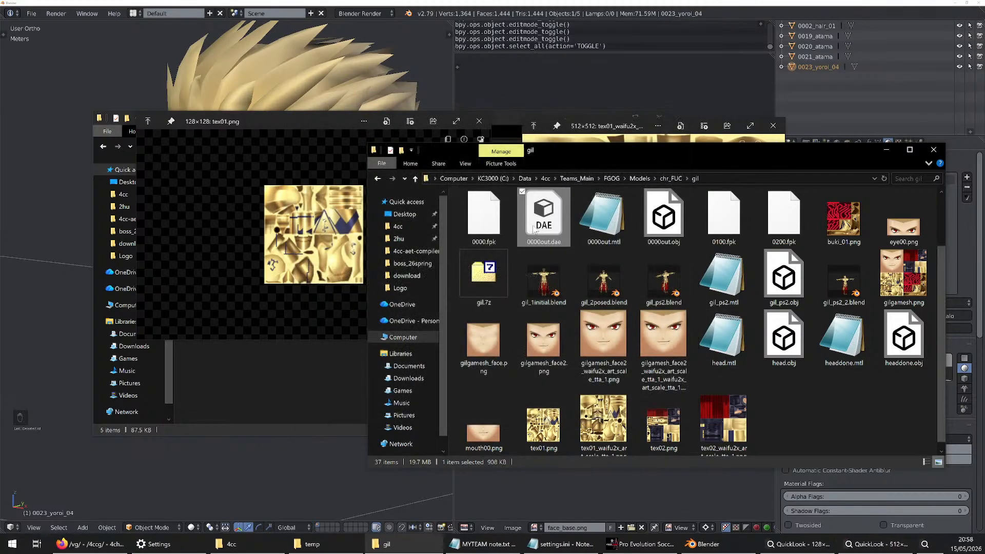
scroll(586, 310, up, 1)
scroll(586, 310, down, 1)
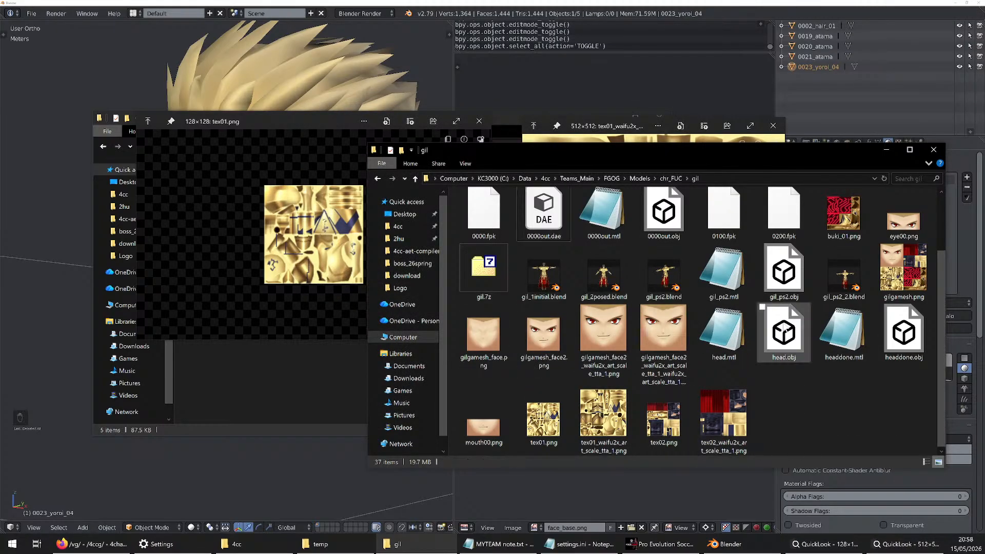
Make the tex01.png preview taller and compare it at different zooms with the upscaled tex01_waifu2x_art_scale_tta_1.png preview
drag(846, 146, 806, 171)
click(583, 134)
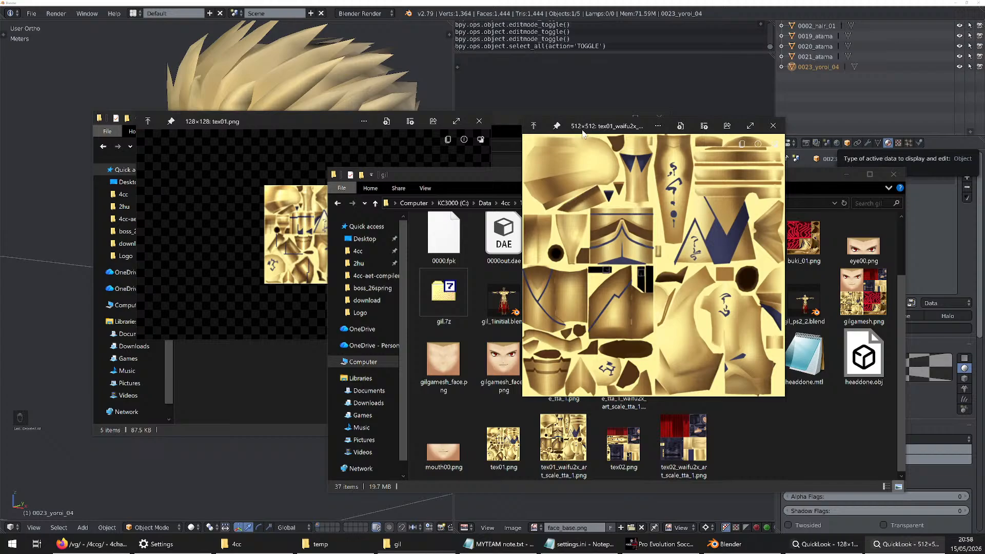
click(340, 124)
drag(488, 339, 491, 417)
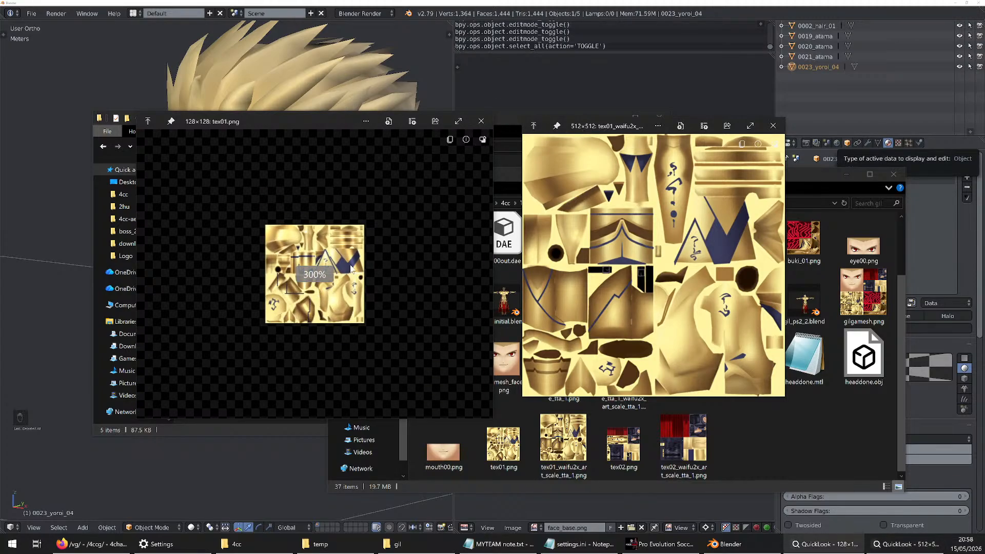
scroll(351, 269, down, 6)
scroll(342, 265, up, 7)
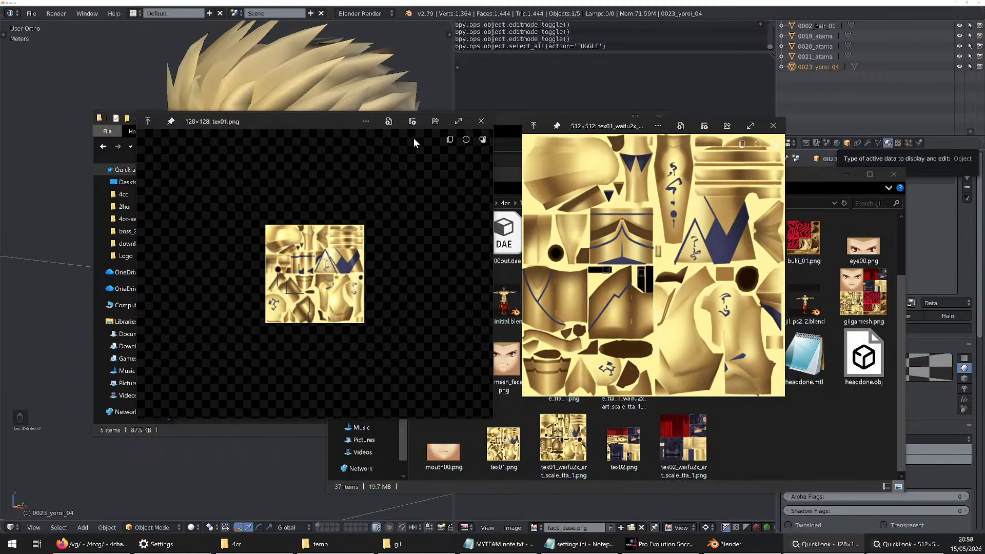
Close the previews of tex01.png and tex01_waifu2x_art_scale_tta_1.png
click(481, 121)
click(788, 130)
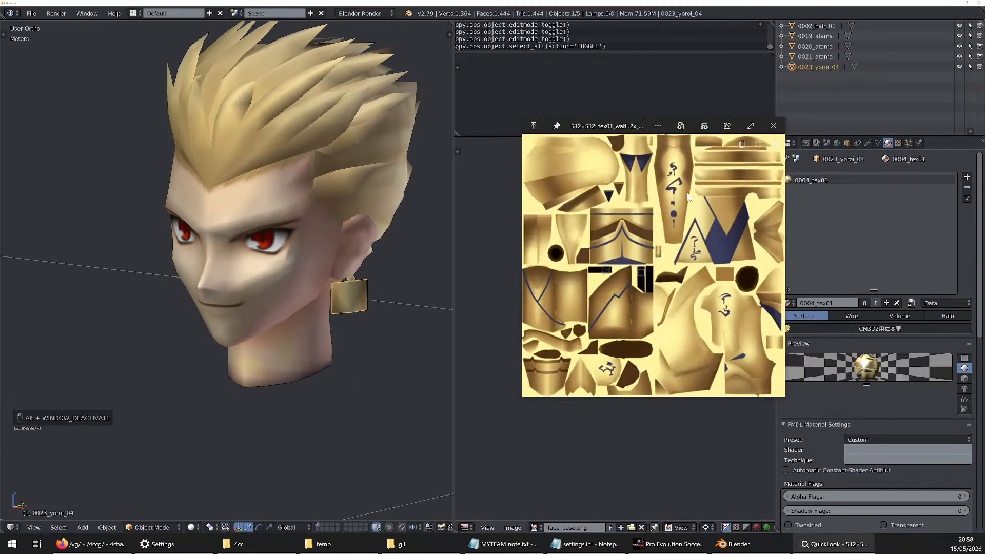
click(773, 126)
Open tex01.png and tex01_waifu2x_art_scale_tta_1.png from the gil folder together in Paint.NET, and place the Layers window below the History window
click(397, 544)
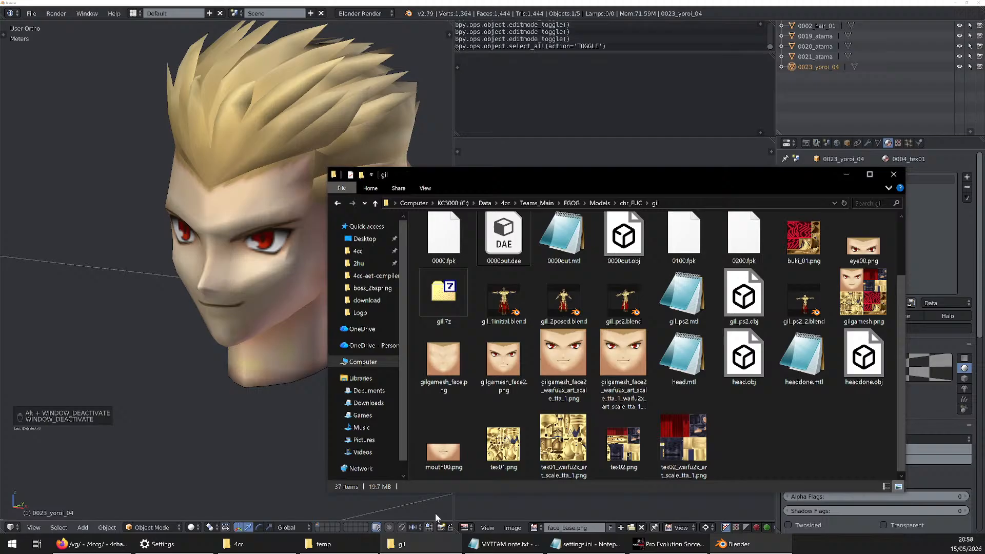
click(515, 441)
ctrl+click(559, 440)
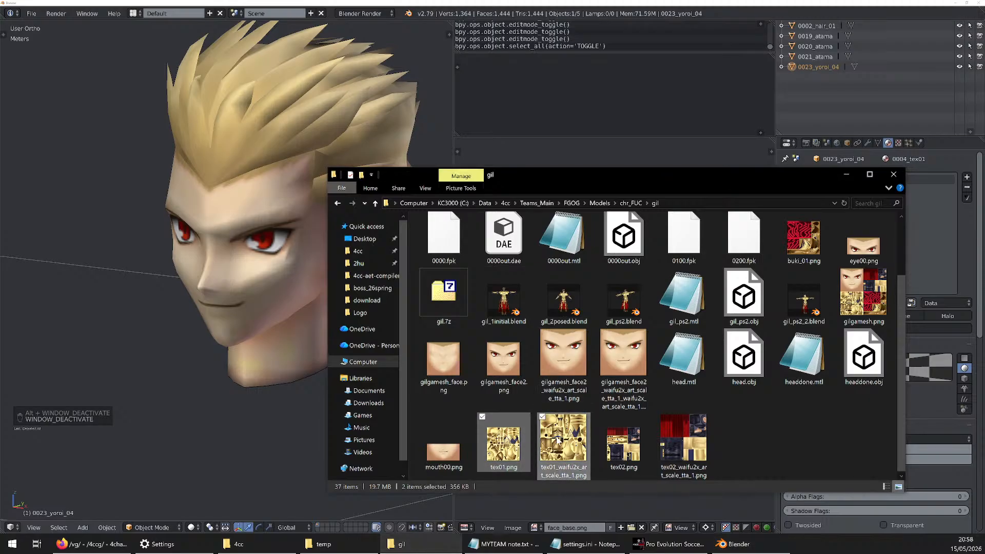
right_click(558, 438)
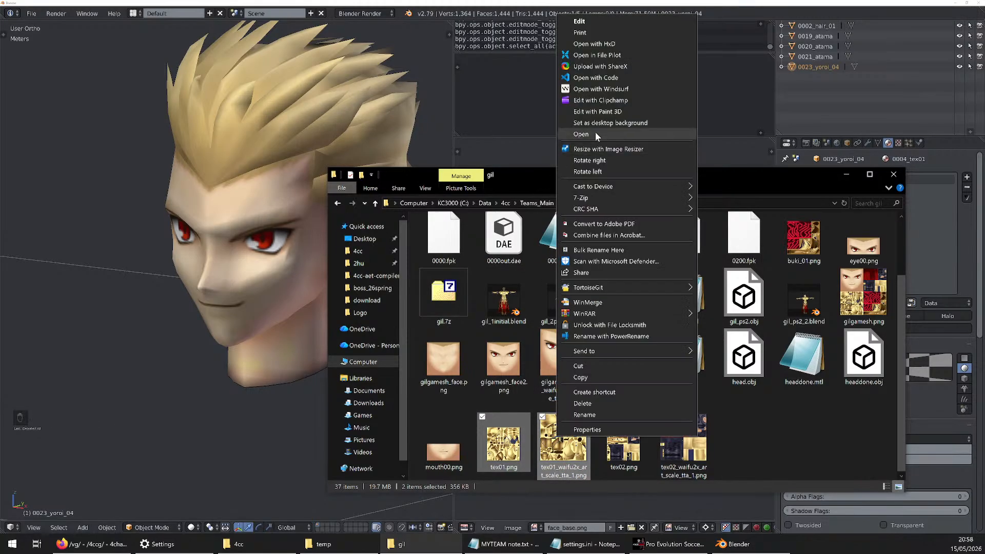
click(629, 25)
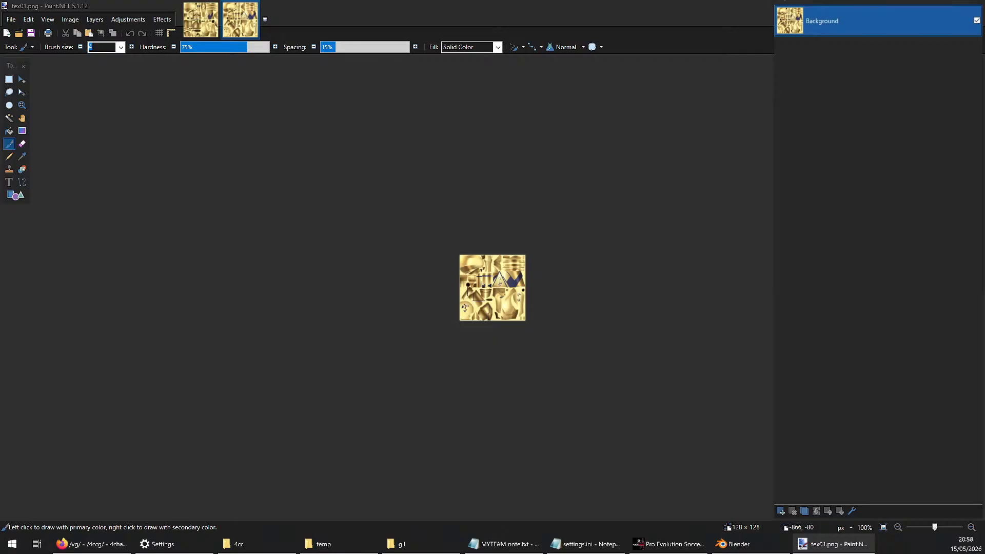
click(607, 4)
drag(827, 3, 832, 314)
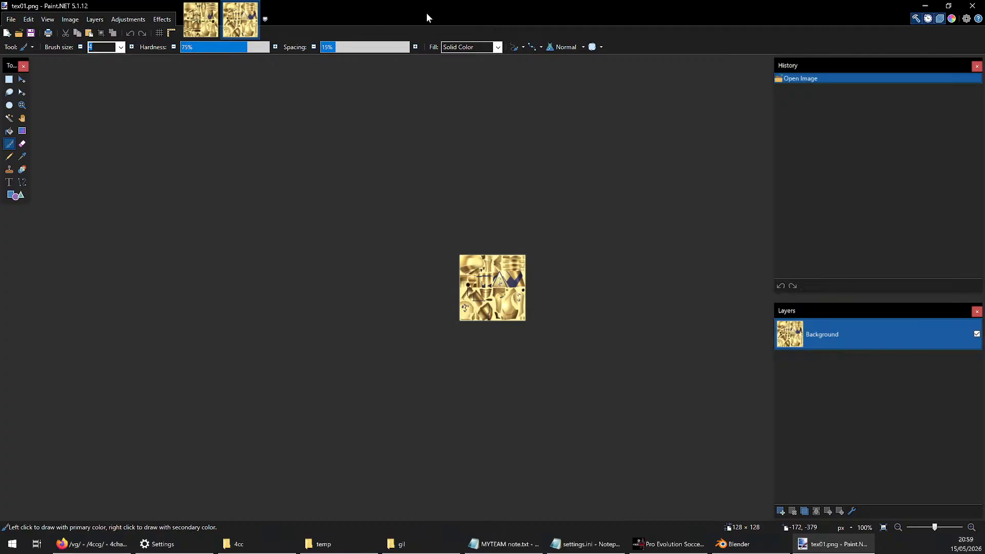
Compare tex01_waifu2x_art_scale_tta_1.png with tex01.png, enlarging tex01.png to 400% so both textures appear at about the same size
click(215, 34)
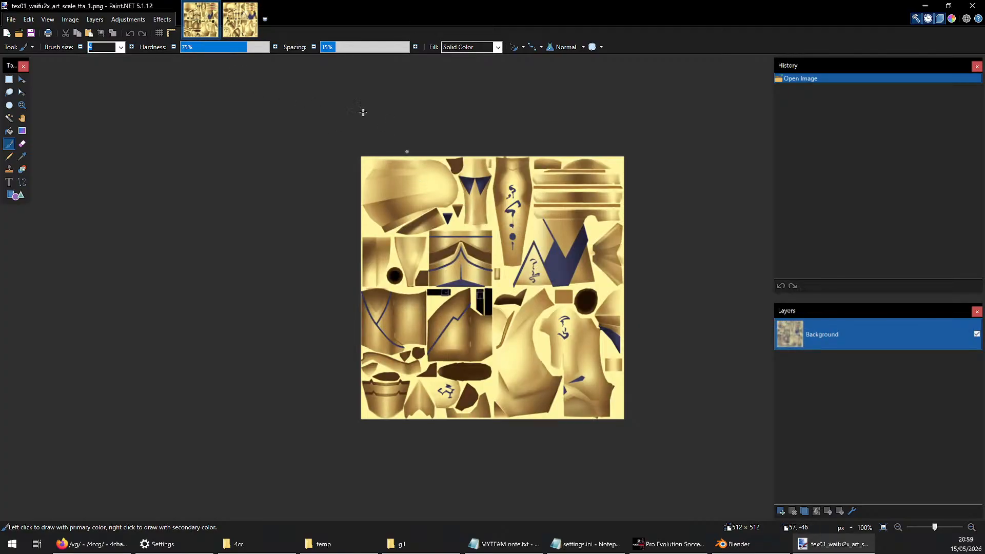
click(256, 31)
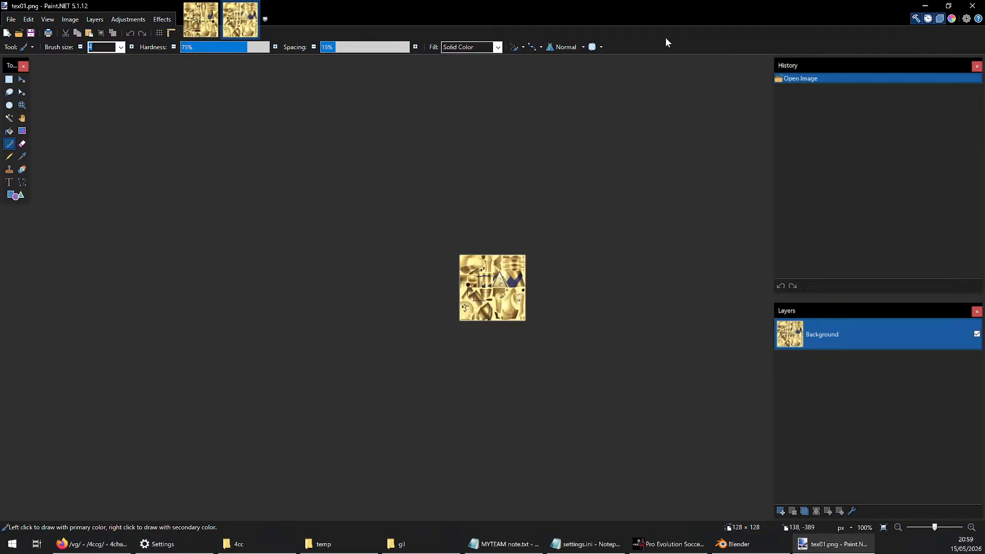
ctrl+scroll(567, 226, up, 3)
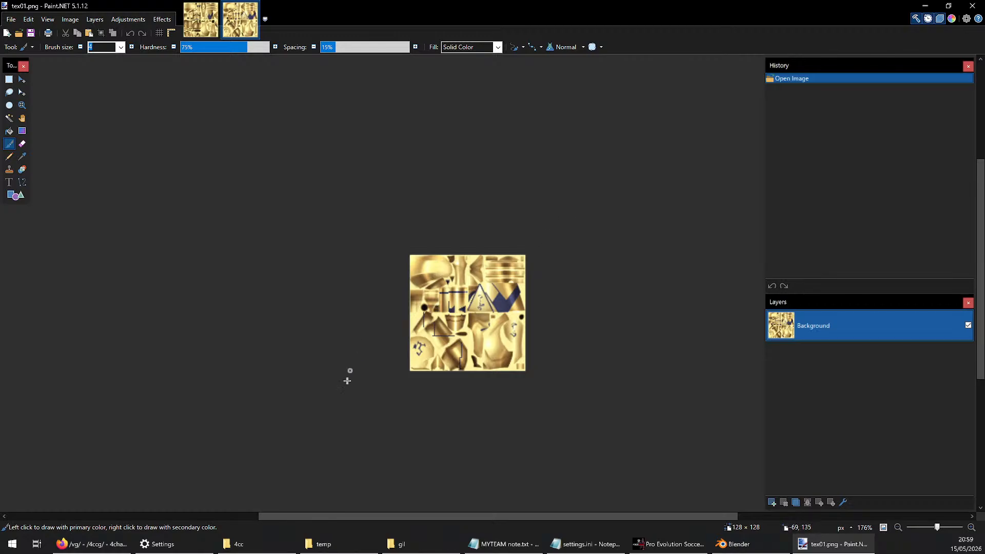
ctrl+scroll(350, 389, up, 3)
ctrl+scroll(469, 363, down, 5)
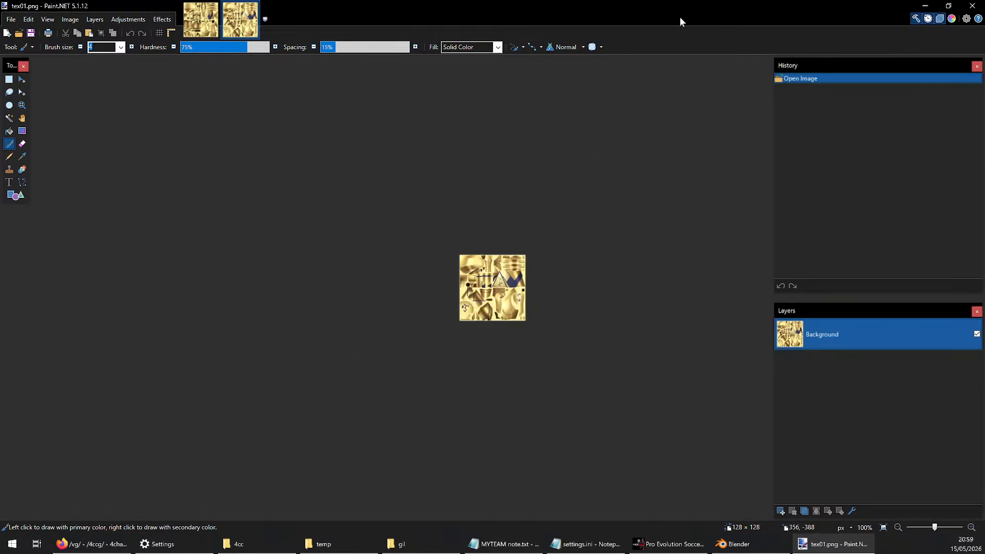
ctrl+scroll(717, 48, up, 4)
ctrl+scroll(722, 46, up, 2)
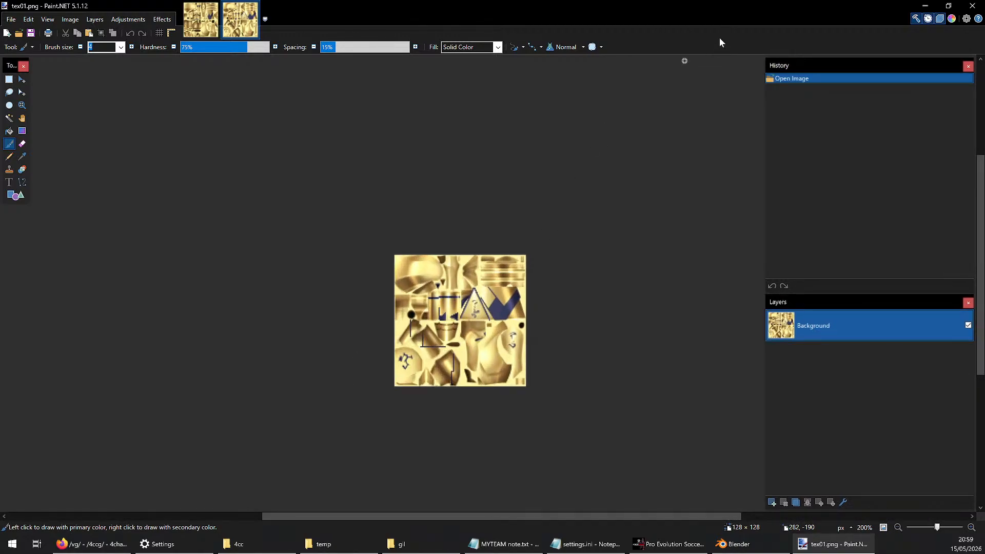
ctrl+scroll(714, 48, up, 1)
ctrl+scroll(715, 47, up, 5)
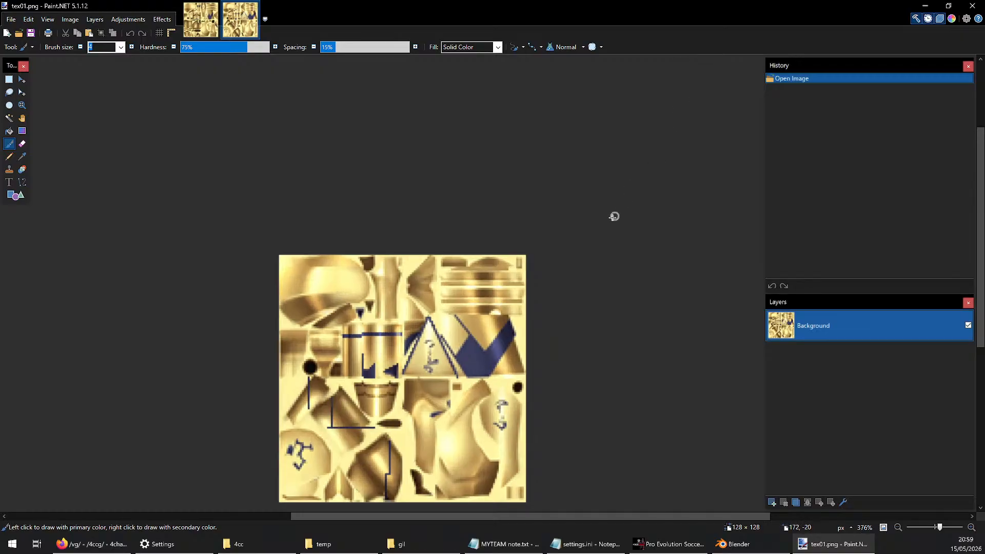
ctrl+scroll(523, 256, up, 3)
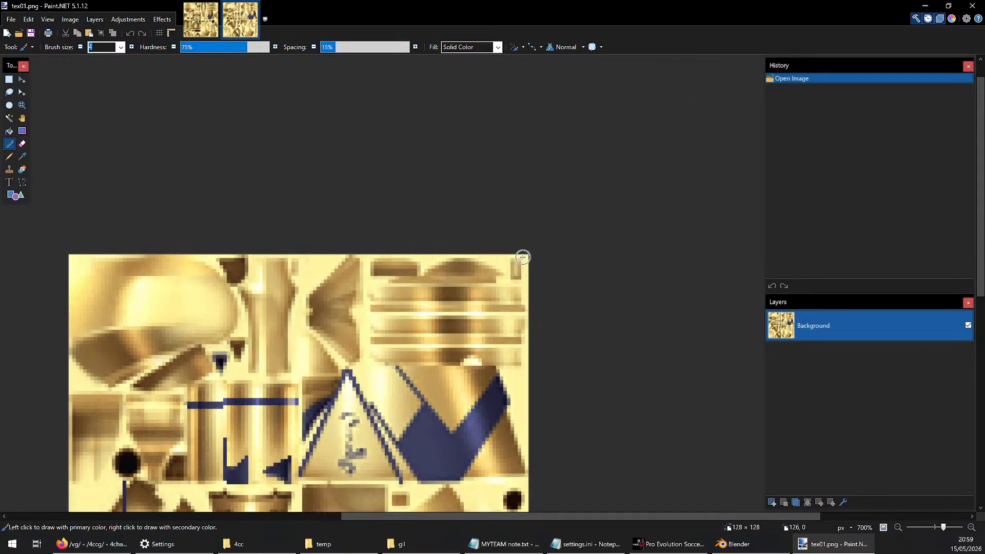
ctrl+scroll(522, 256, down, 1)
ctrl+scroll(523, 257, down, 3)
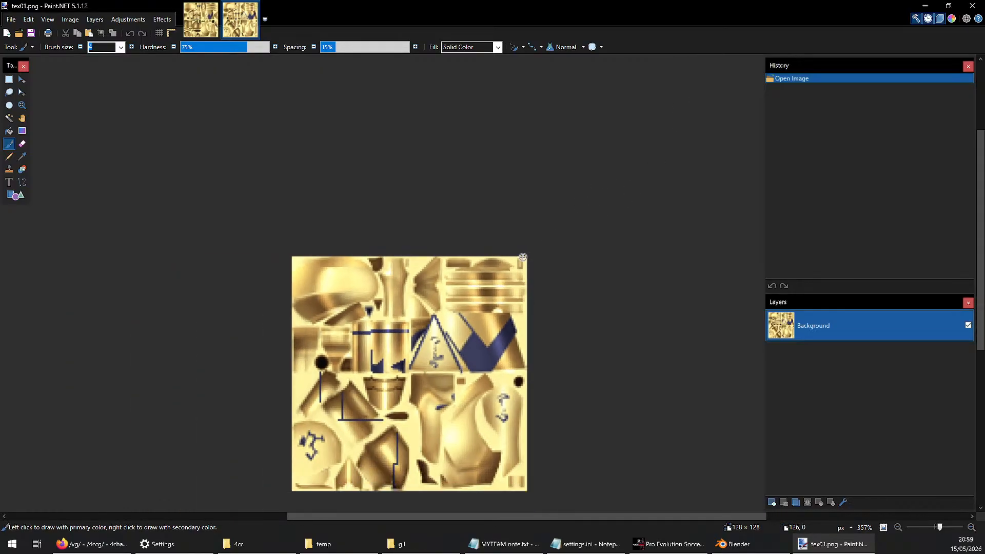
ctrl+scroll(523, 256, up, 1)
middle_drag(444, 245, 515, 147)
key(ctrl+Tab)
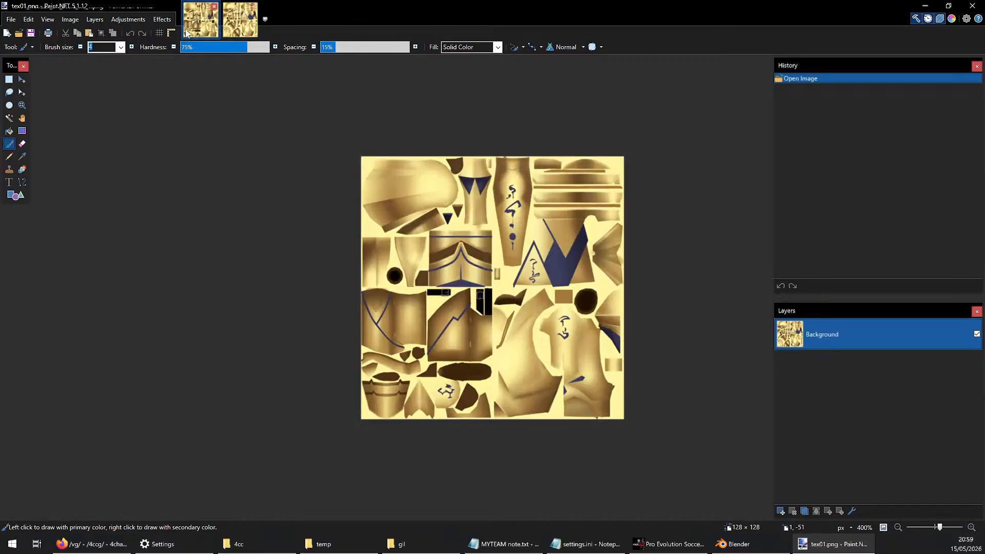
key(ctrl+Tab)
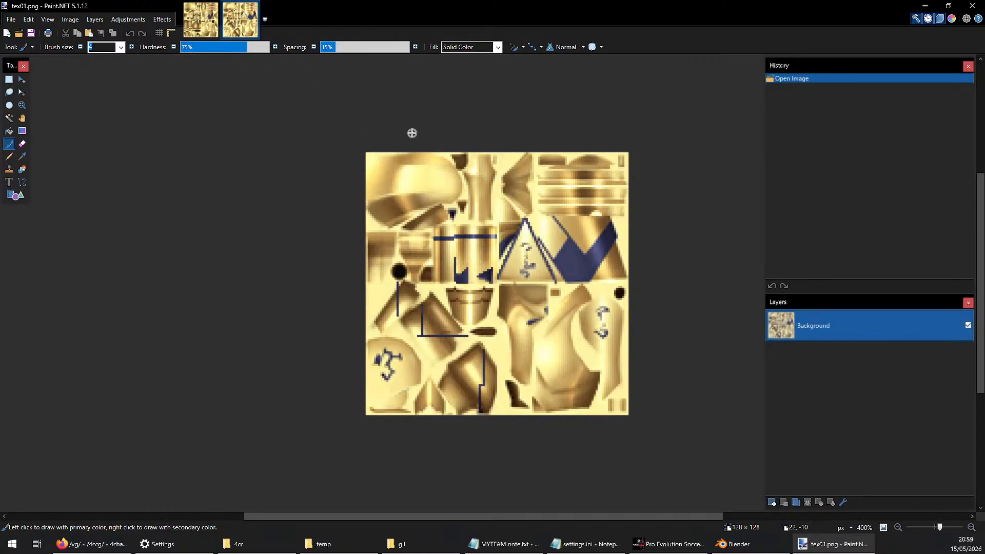
Check tex02.png in the gil folder and return to the open textures in Paint.NET
click(400, 544)
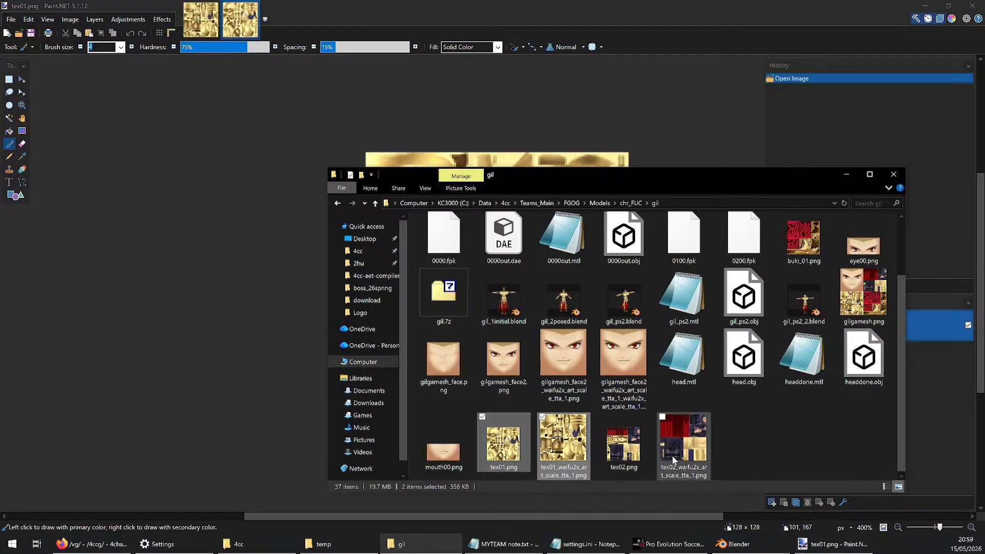
click(648, 455)
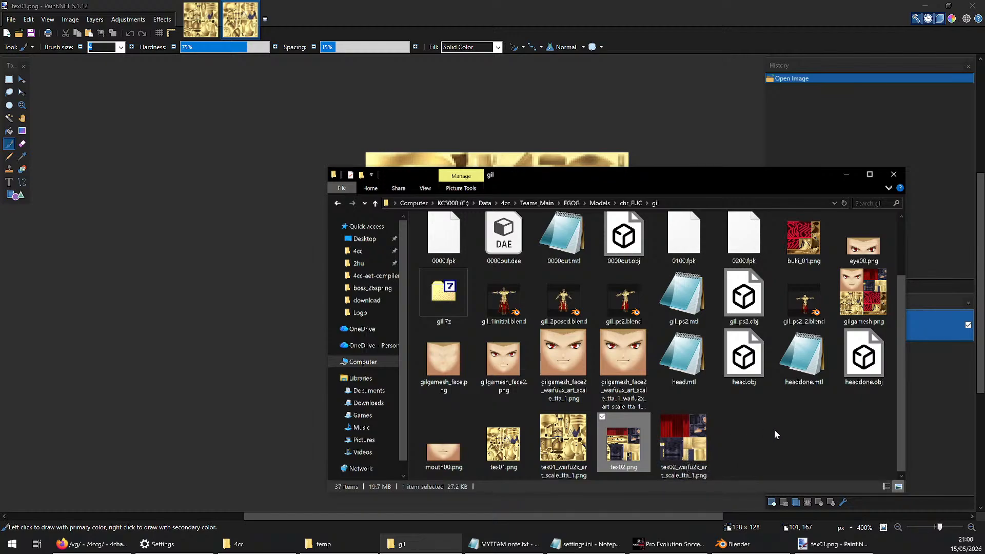
click(605, 79)
Compare the blue lettering and surrounding shapes in tex01.png and its upscaled version at high magnification
click(188, 26)
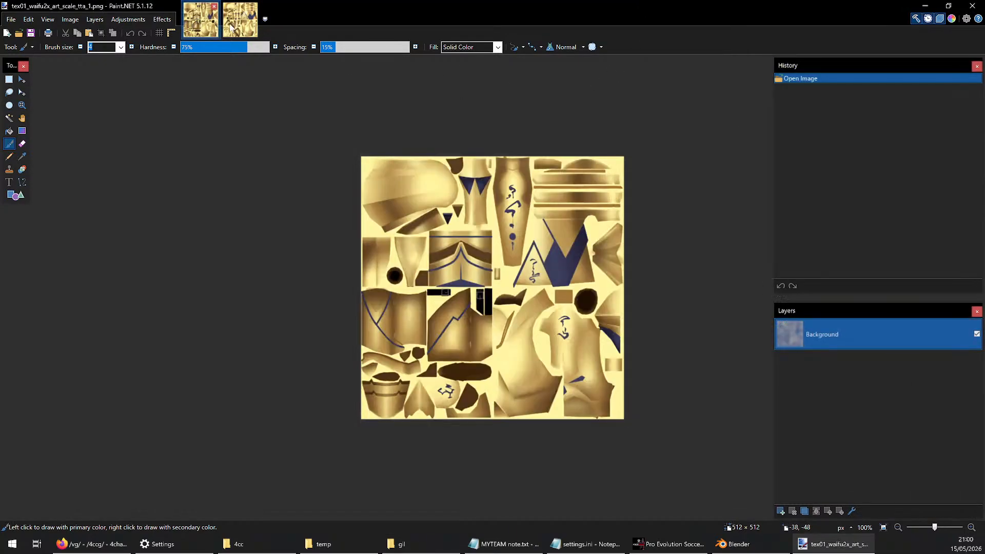
click(236, 26)
click(216, 23)
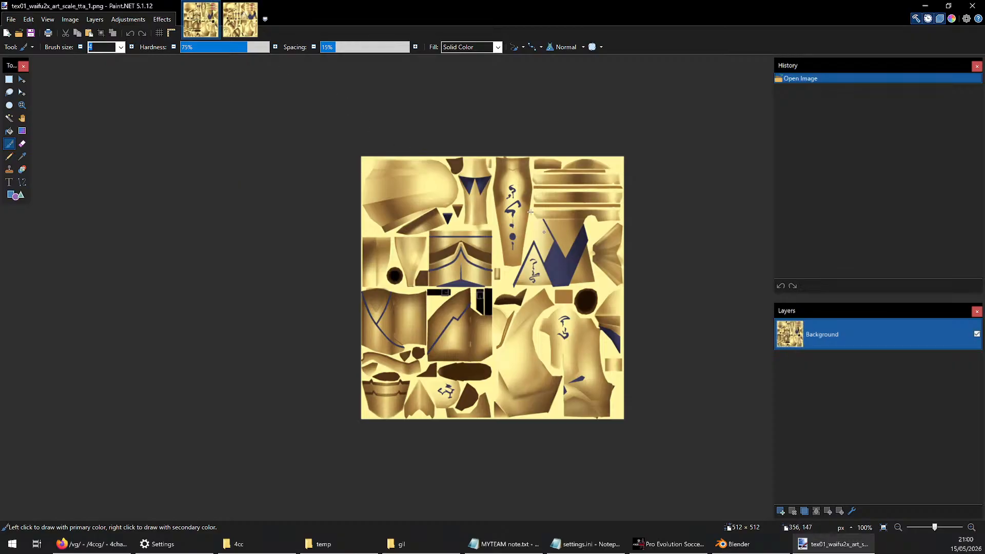
click(240, 20)
ctrl+scroll(616, 323, up, 9)
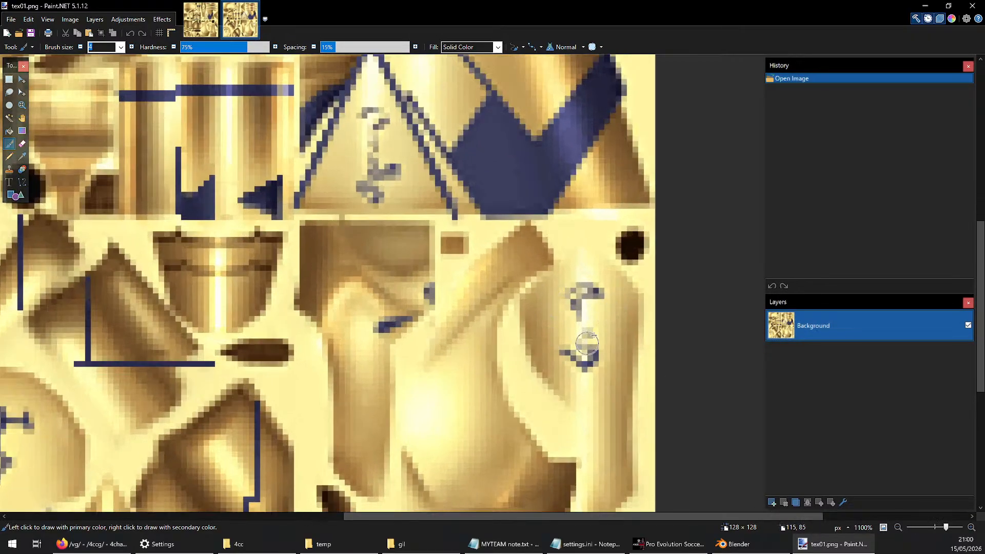
click(195, 27)
ctrl+scroll(559, 329, up, 6)
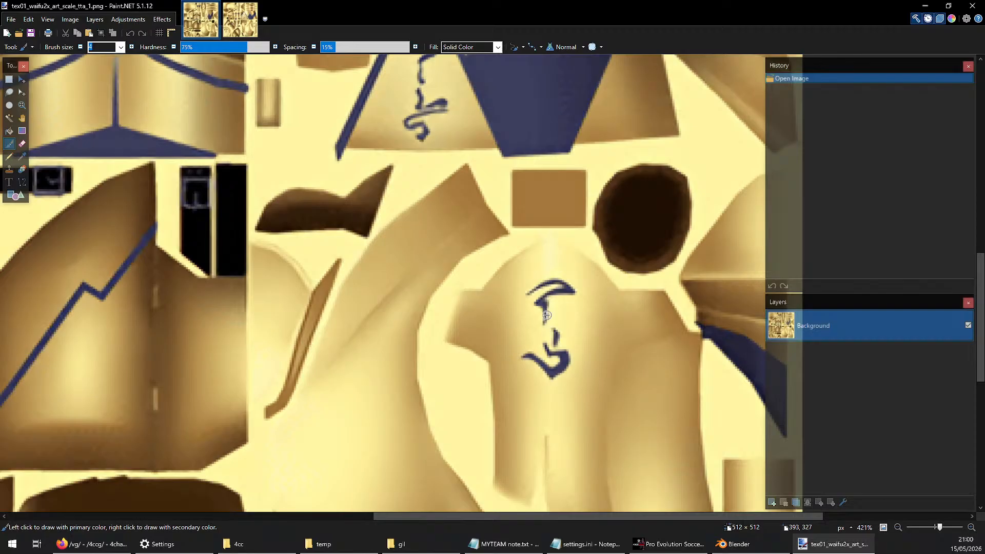
click(240, 21)
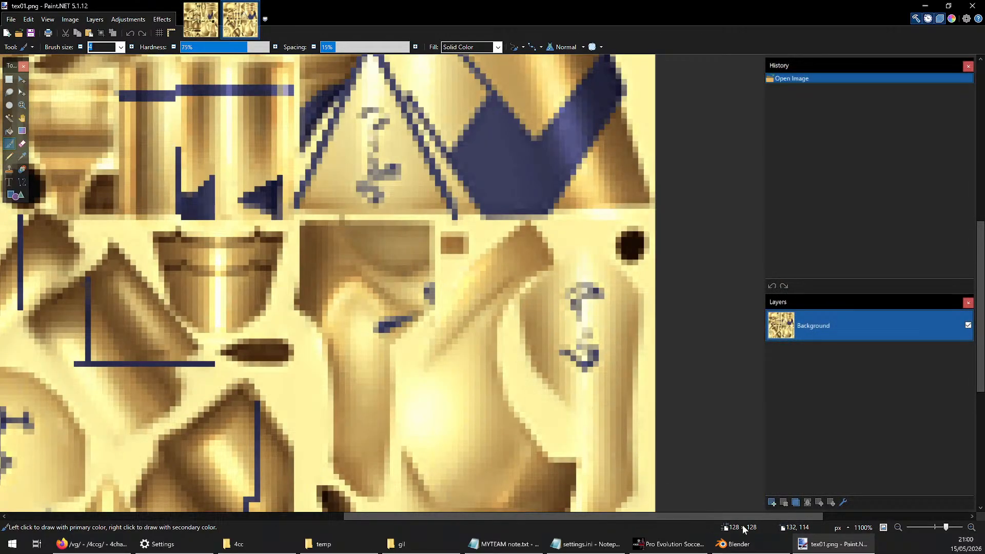
click(200, 20)
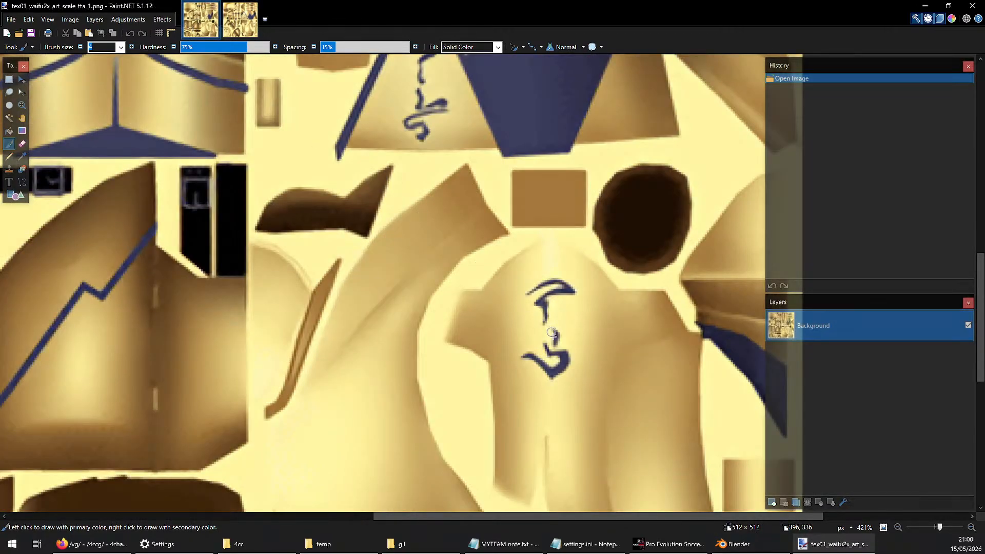
key(ctrl+Tab)
middle_drag(606, 312, 569, 285)
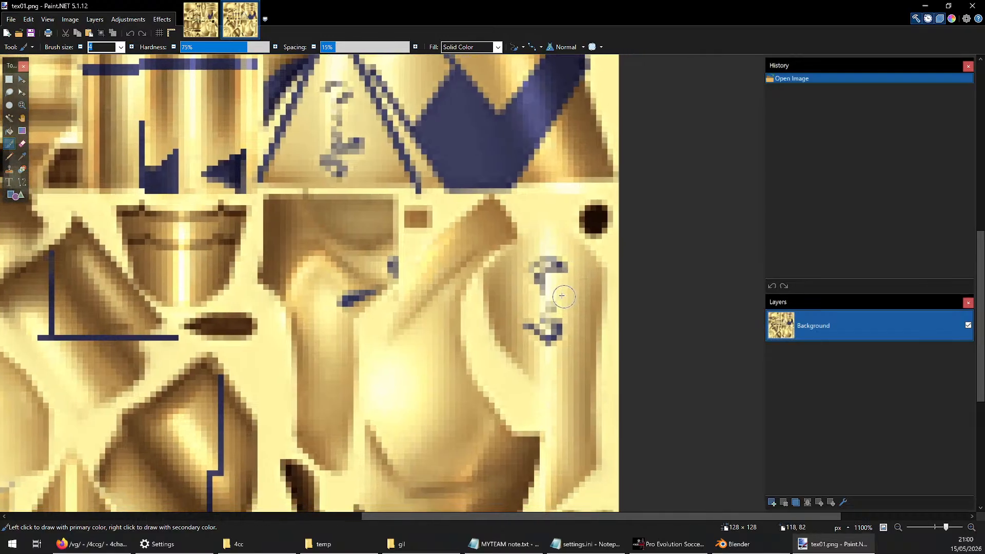
click(200, 23)
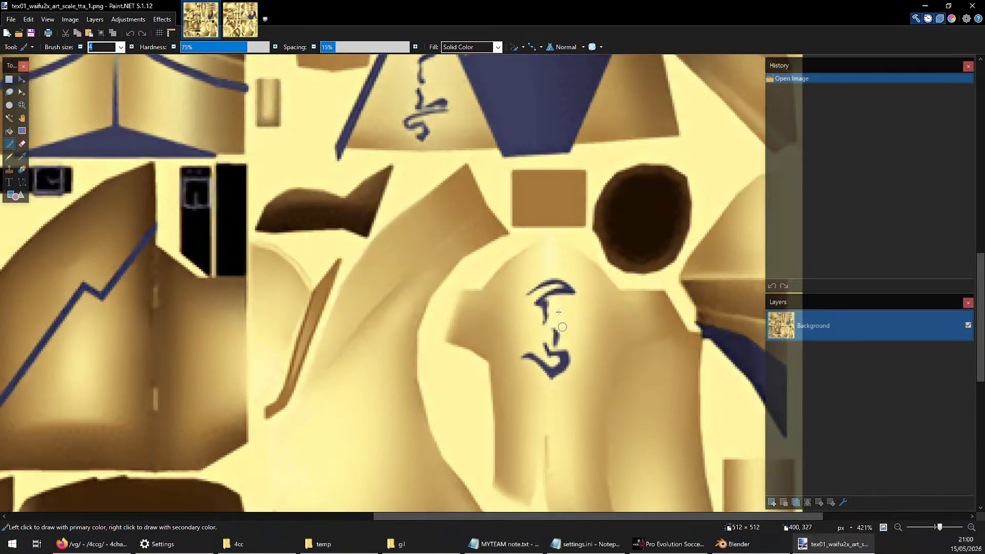
ctrl+scroll(555, 298, down, 6)
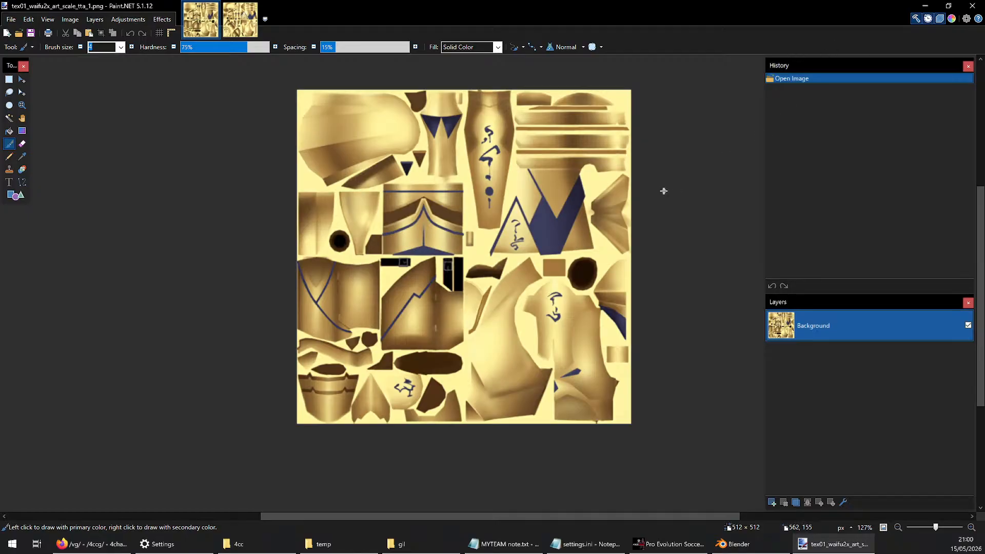
Switch to Blender, show the UVs of the earring mesh 0023_yoroi_04 in Edit Mode, and compare the texture layout with the Paint.NET images
click(925, 6)
click(543, 115)
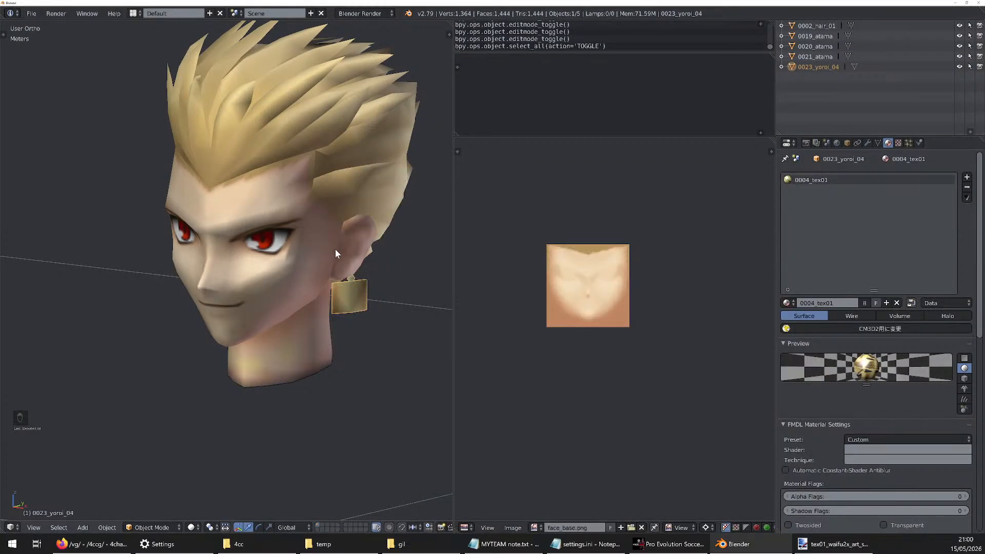
click(820, 543)
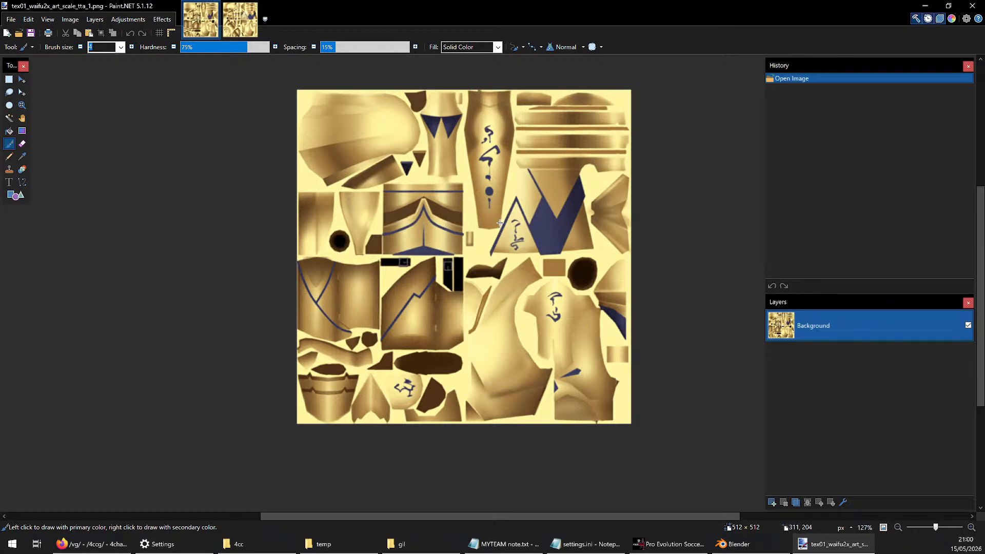
key(alt+Tab)
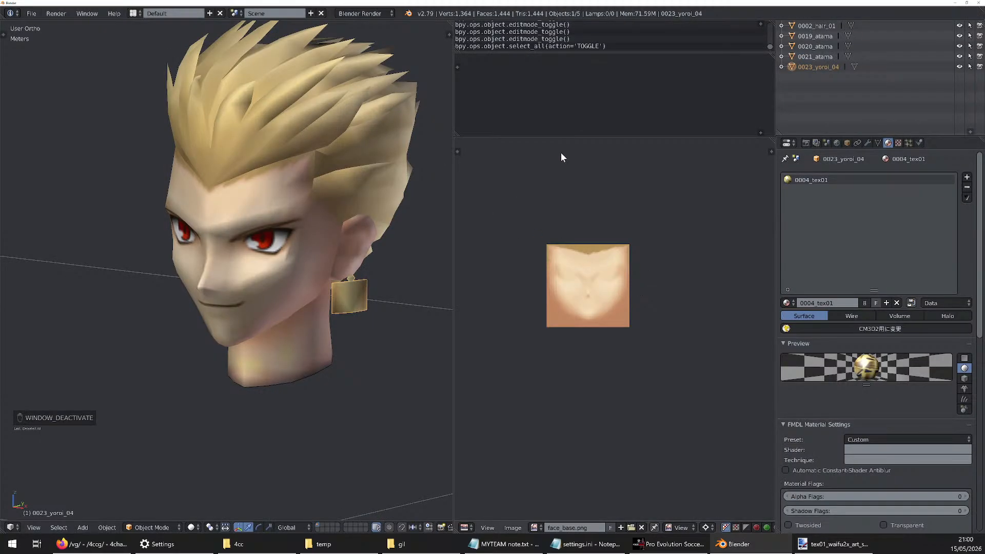
click(855, 66)
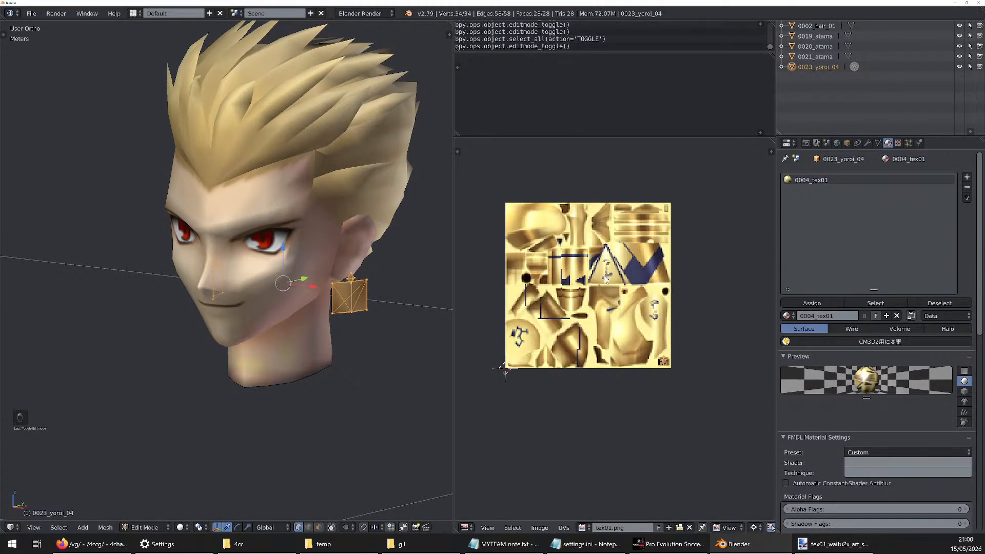
key(alt+Tab)
key(alt+Tab)
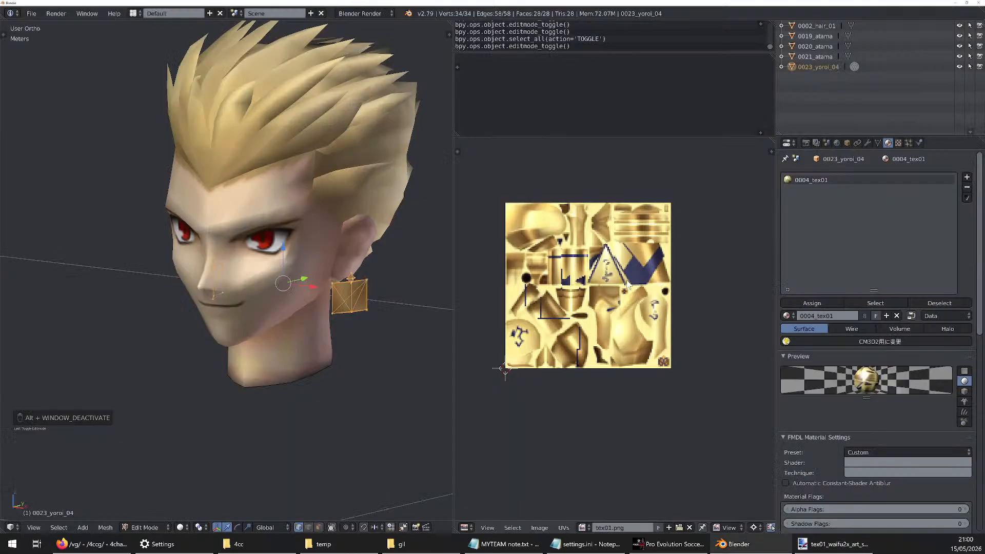
key(alt+Tab)
Close tex01_waifu2x_art_scale_tta_1.png and tex01.png in Paint.NET
click(209, 23)
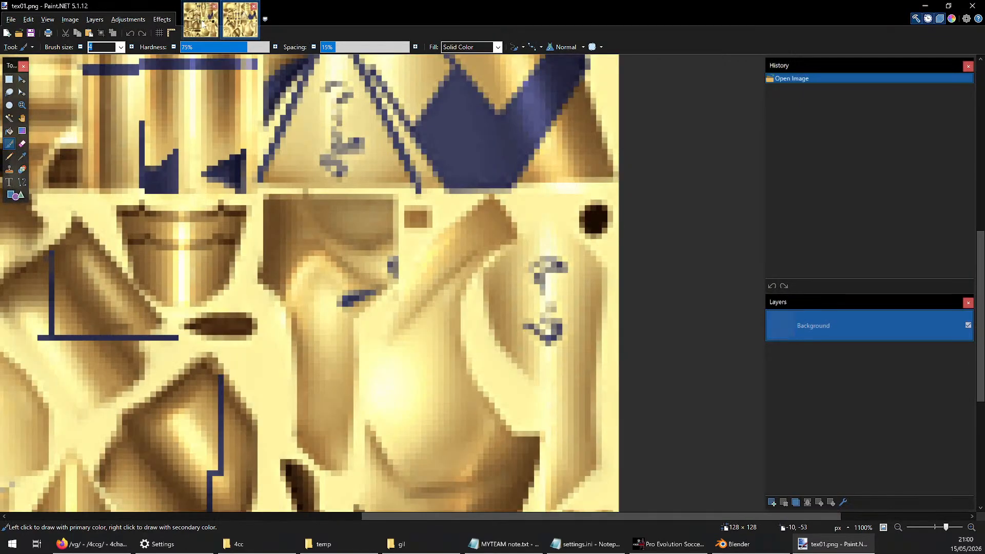
click(214, 6)
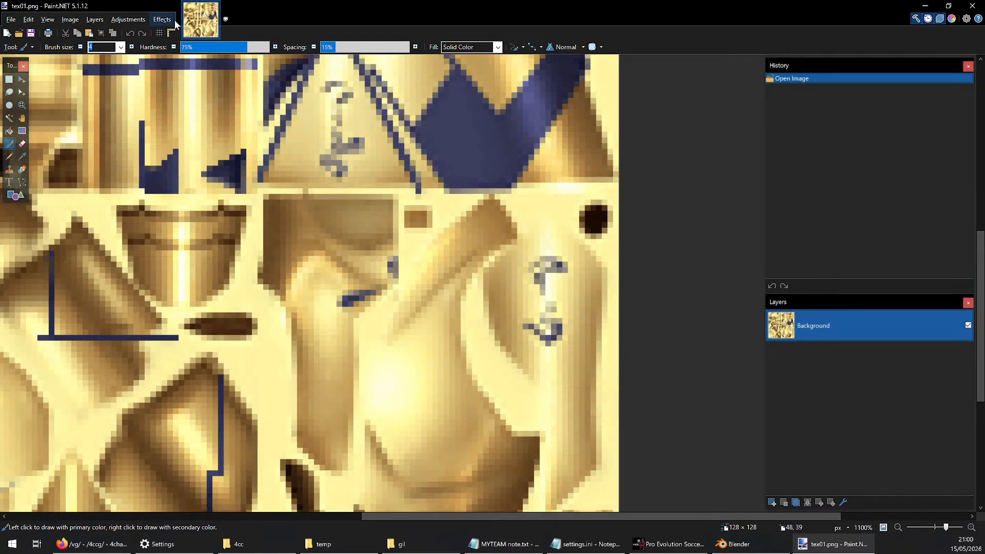
click(214, 7)
Open the five head textures from the temp folder as separate images in Paint.NET and place tex01.png first in the image order
click(328, 543)
drag(222, 239, 431, 203)
drag(379, 6, 401, 31)
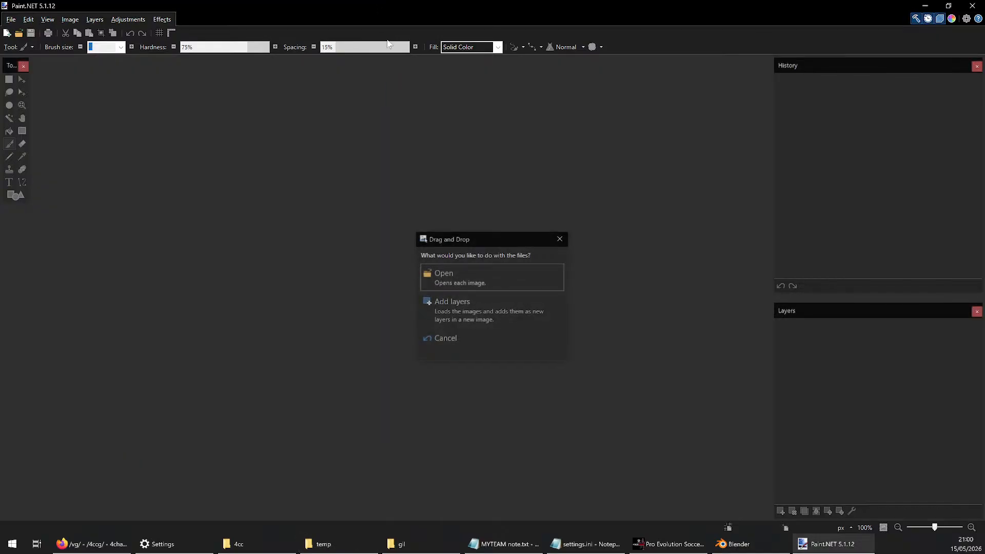
click(505, 289)
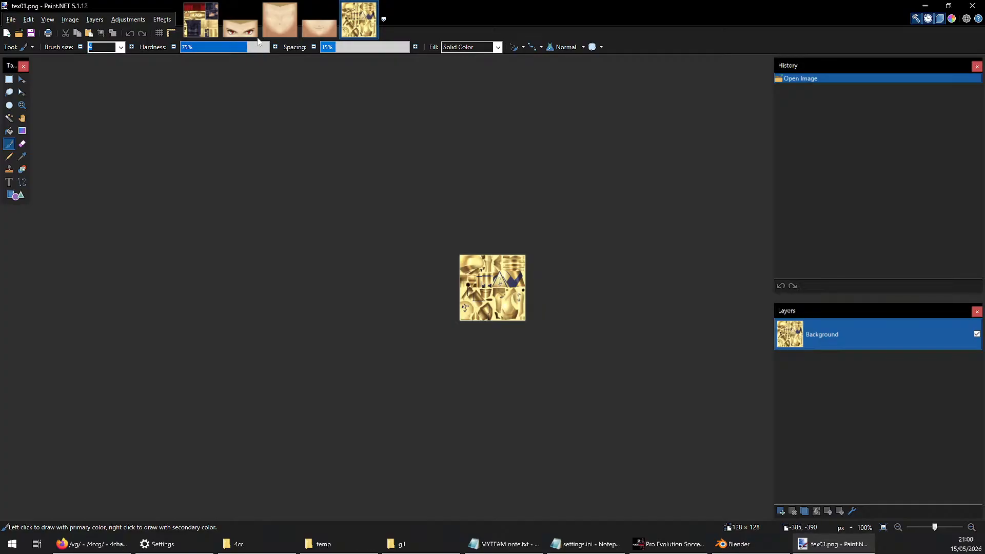
drag(359, 19, 200, 19)
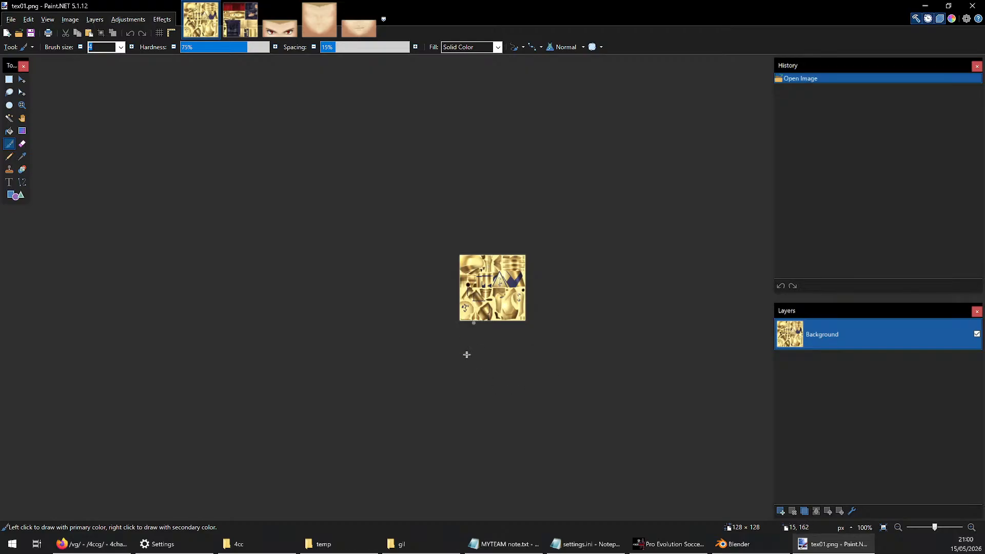
Look through the opened tex01.png, tex02.png, eye, gilgamesh_face.png and mouth00.png textures, and return to tex01.png
ctrl+scroll(530, 309, up, 3)
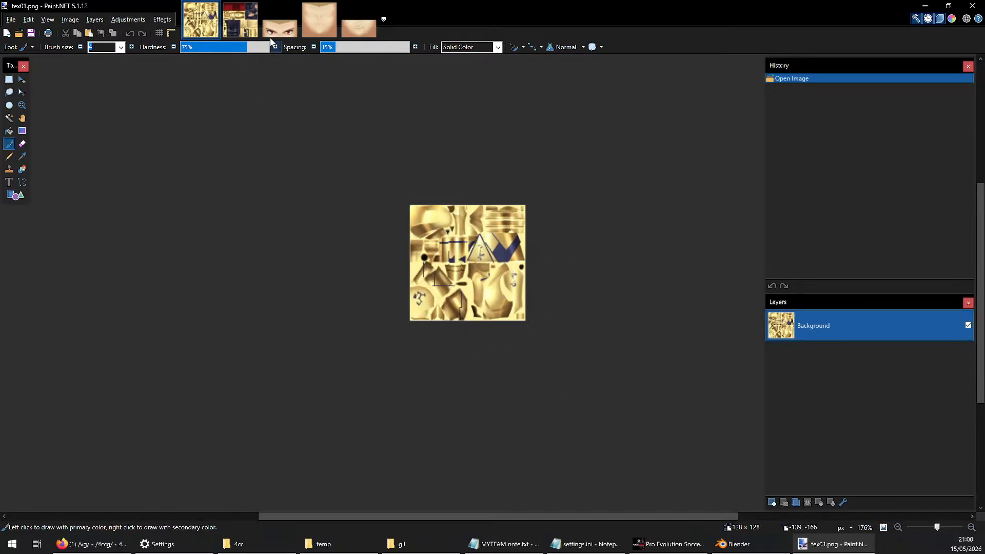
click(240, 19)
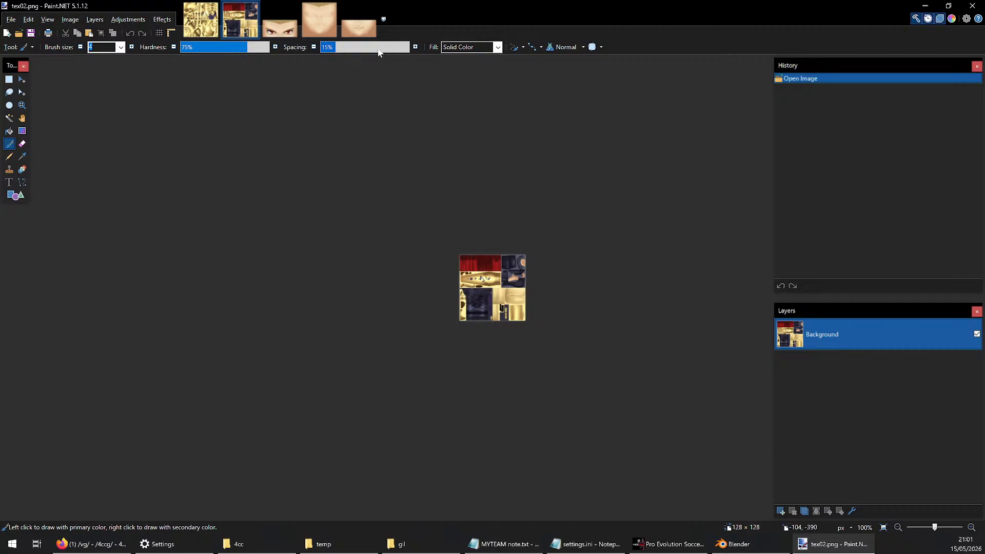
click(288, 13)
click(322, 25)
click(359, 23)
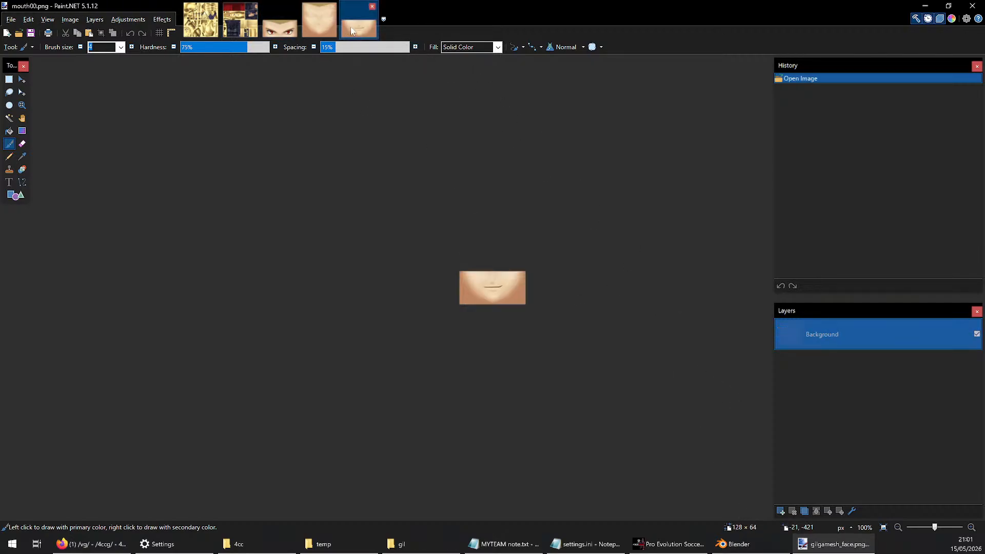
click(201, 20)
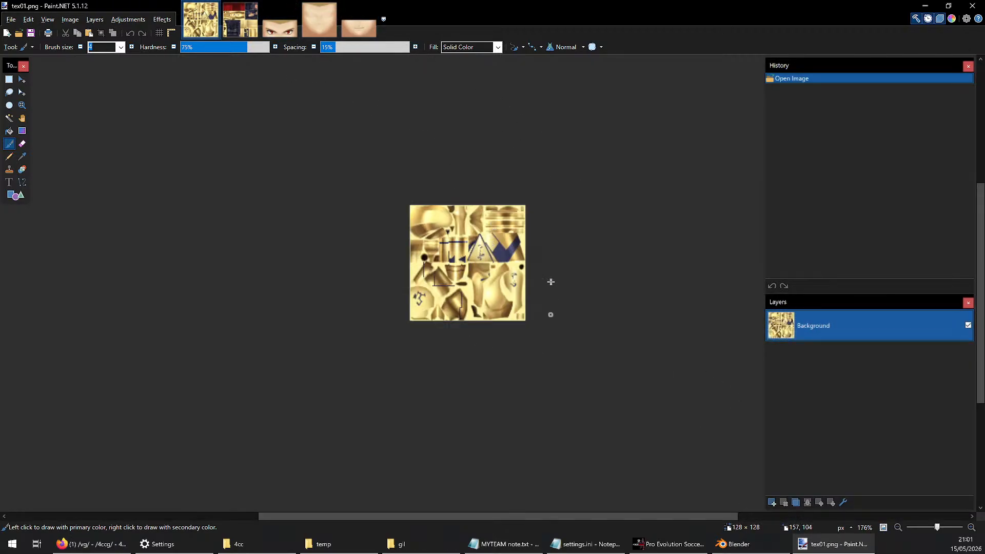
Check the gilgamesh_face.png, mouth00.png and tex02.png textures once more, and return to tex01.png
click(319, 26)
click(357, 23)
click(240, 20)
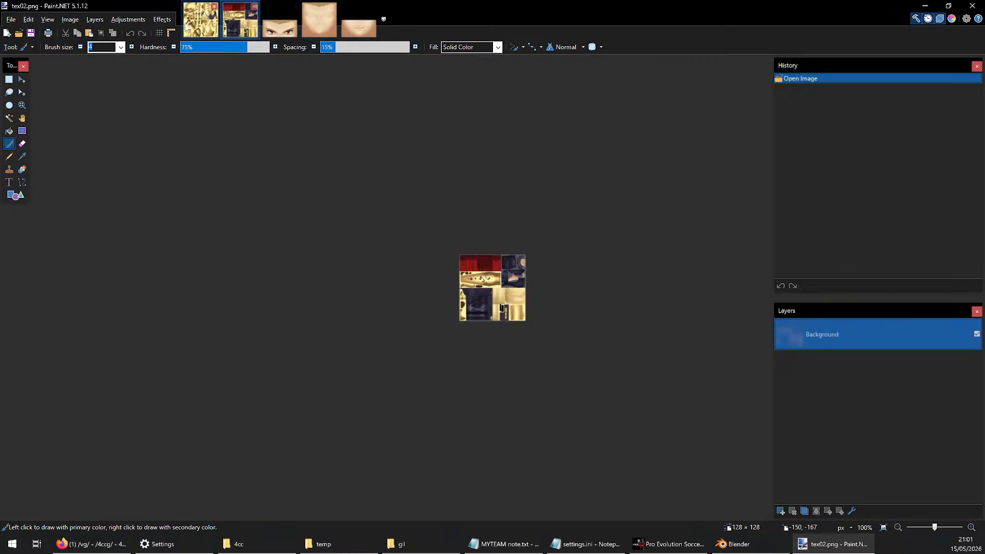
click(201, 21)
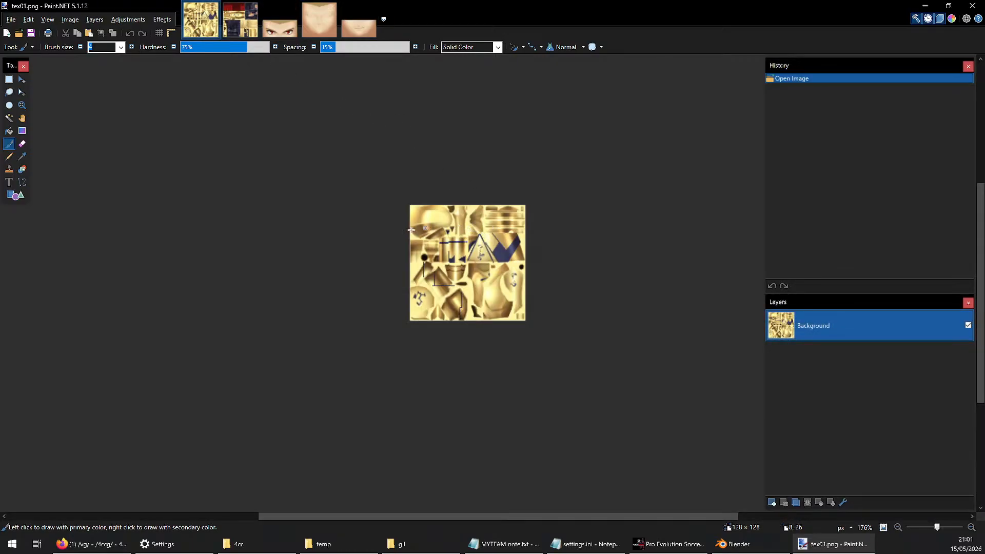
ctrl+scroll(409, 230, down, 5)
ctrl+scroll(489, 280, up, 4)
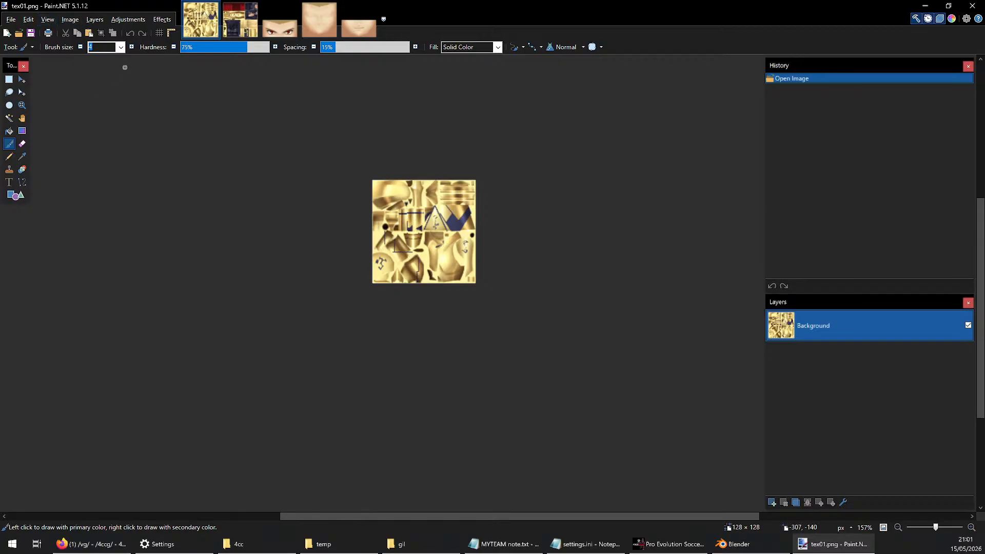
Enlarge the canvas of tex01.png to 512 × 512 pixels, anchored at the top left with transparent fill
click(71, 19)
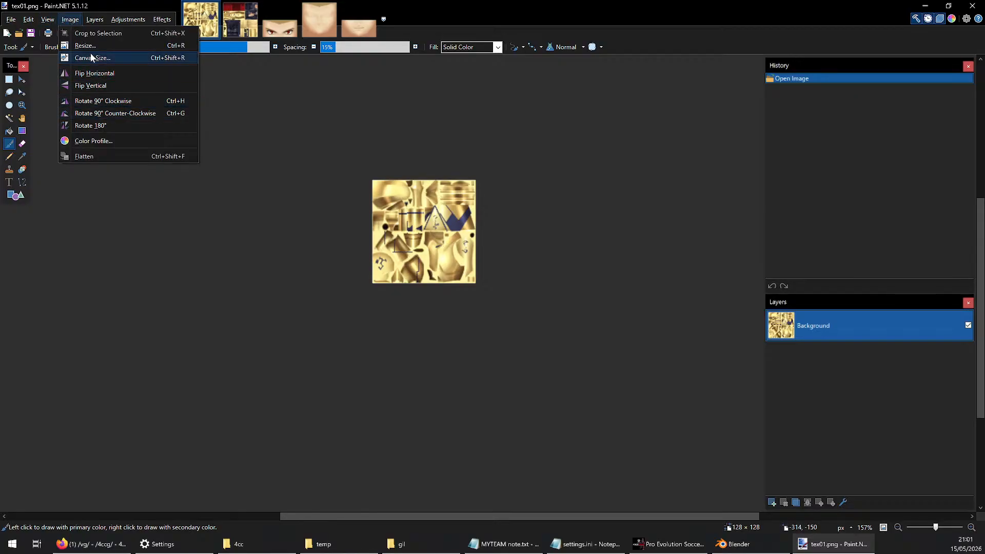
click(121, 57)
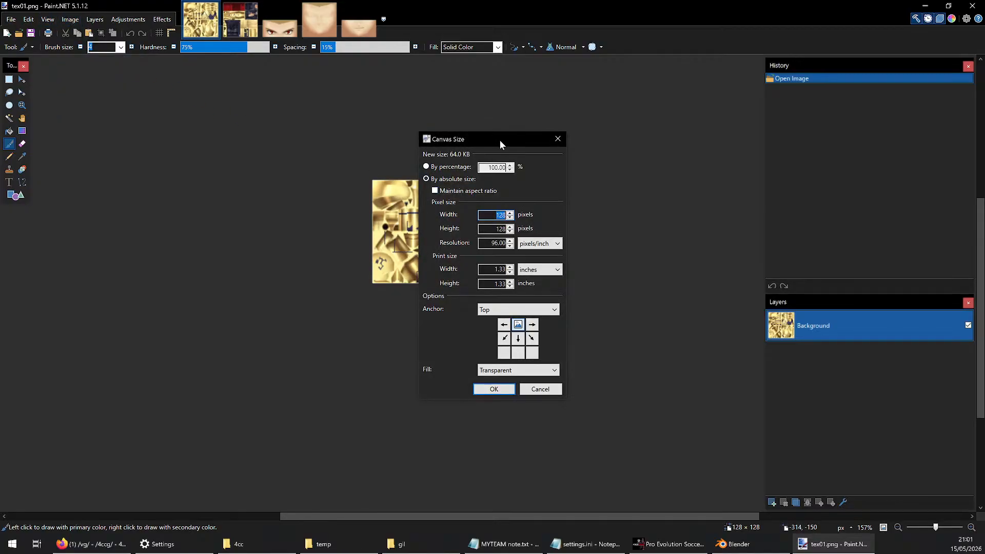
drag(500, 139, 624, 113)
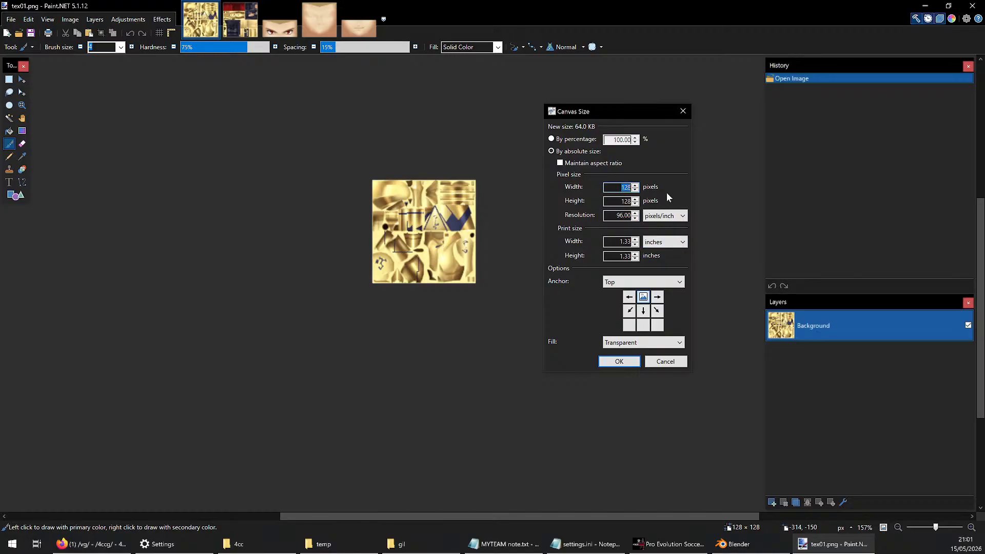
text(512)
key(Tab)
text(512)
click(629, 296)
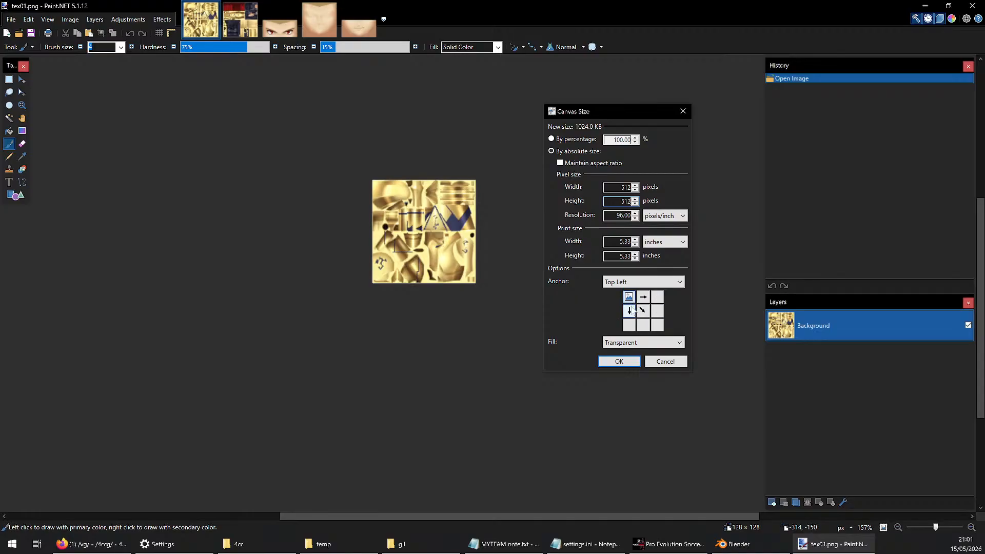
click(621, 363)
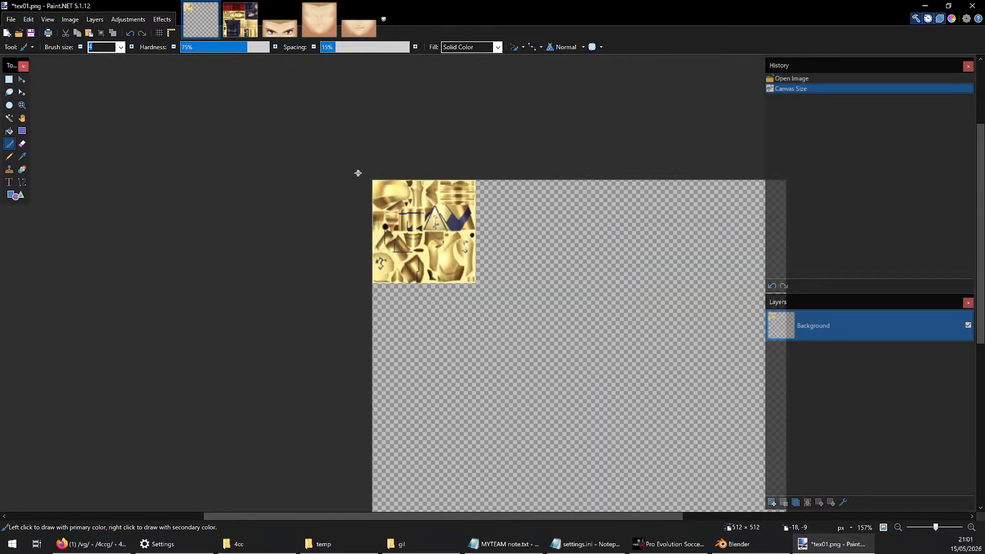
ctrl+scroll(358, 173, down, 2)
Check the /vg/ forum thread in Firefox for new posts and switch back to Paint.NET
click(113, 541)
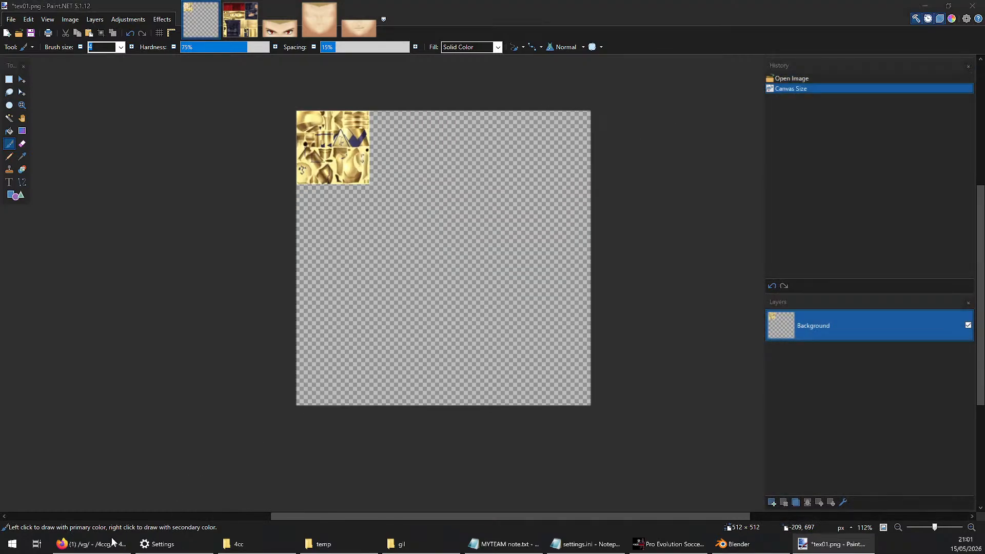
scroll(188, 455, down, 5)
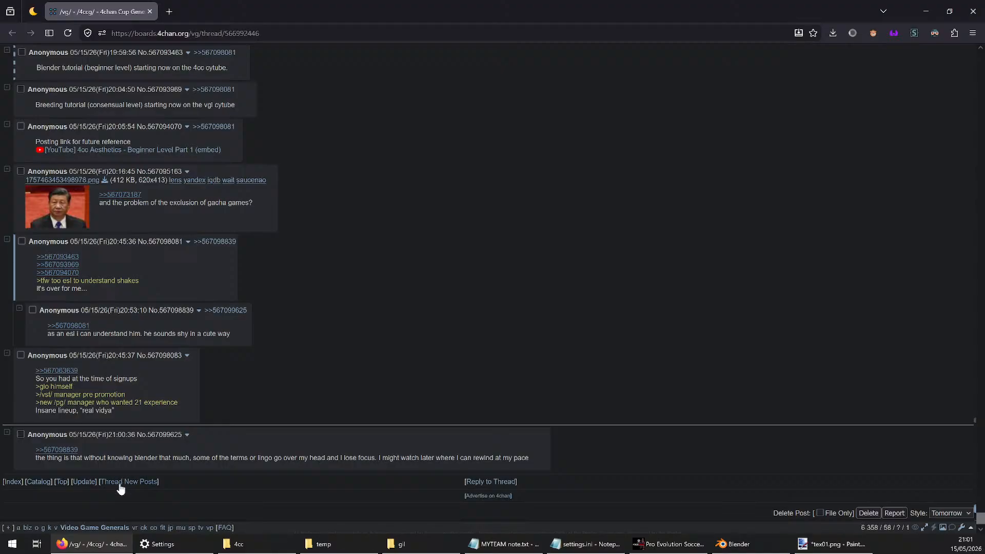
click(92, 544)
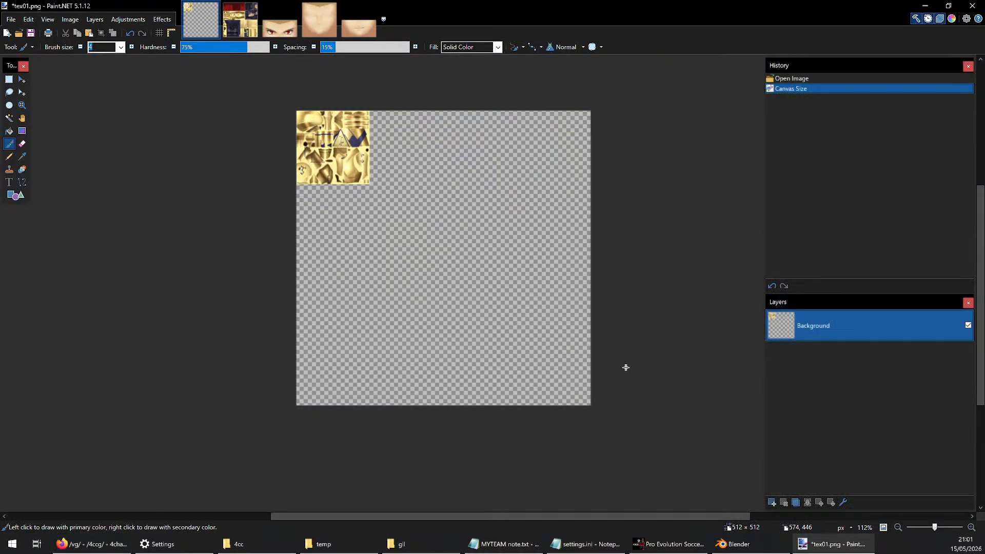
Copy the tex02.png image into the enlarged tex01.png canvas and place it directly right of the original texture at 128, 0
click(240, 19)
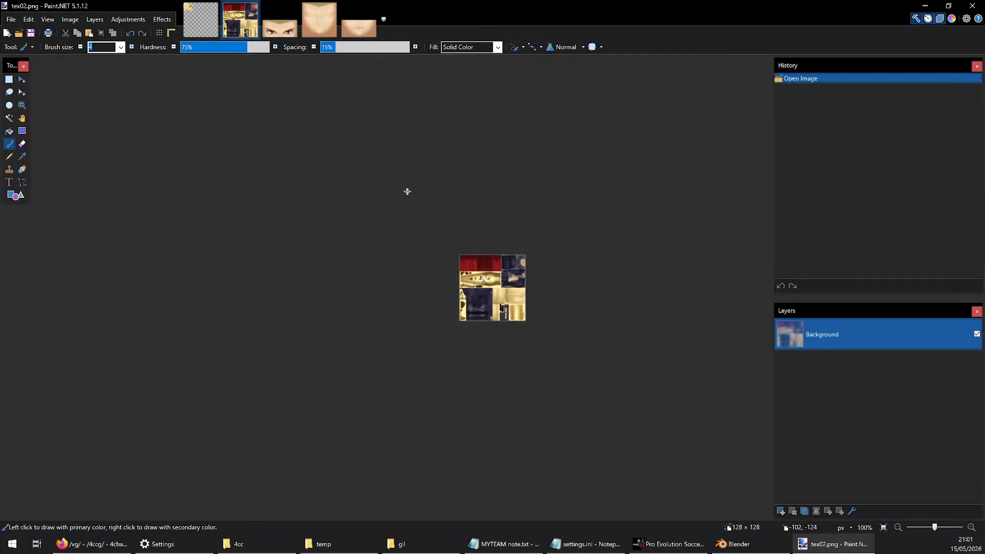
click(207, 27)
ctrl+scroll(331, 109, up, 6)
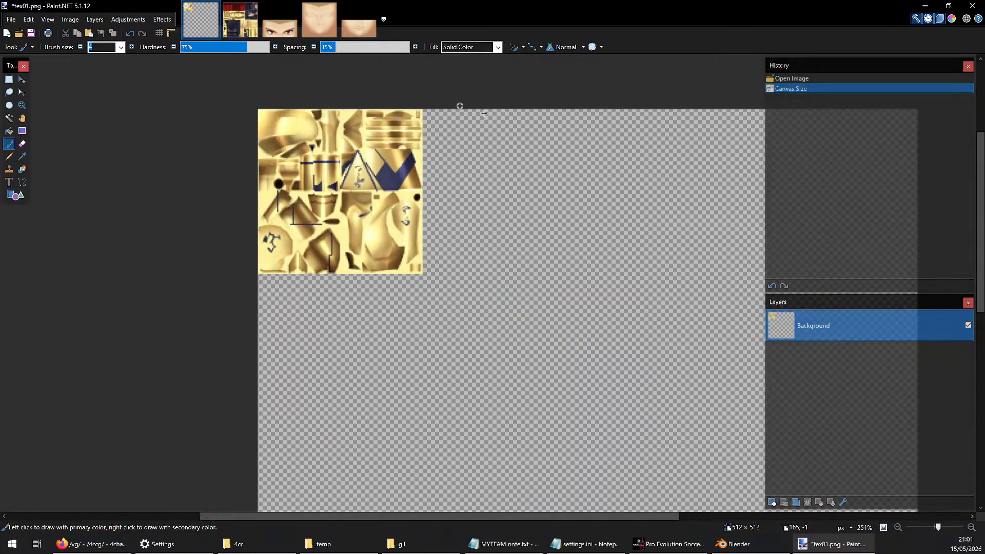
ctrl+scroll(479, 147, down, 2)
ctrl+scroll(402, 221, up, 2)
key(ctrl+v)
ctrl+scroll(235, 161, down, 1)
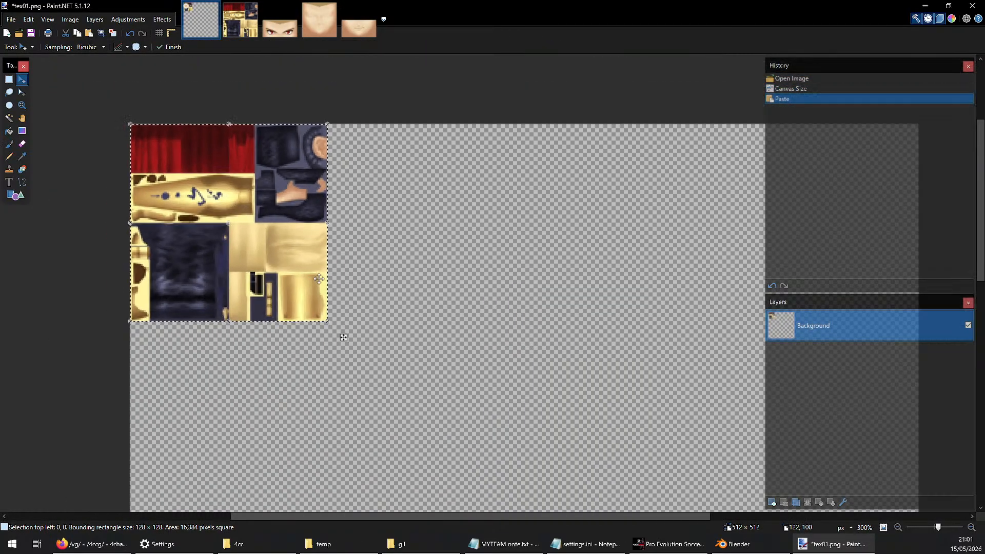
drag(236, 161, 362, 155)
ctrl+scroll(347, 164, down, 2)
ctrl+scroll(205, 151, up, 2)
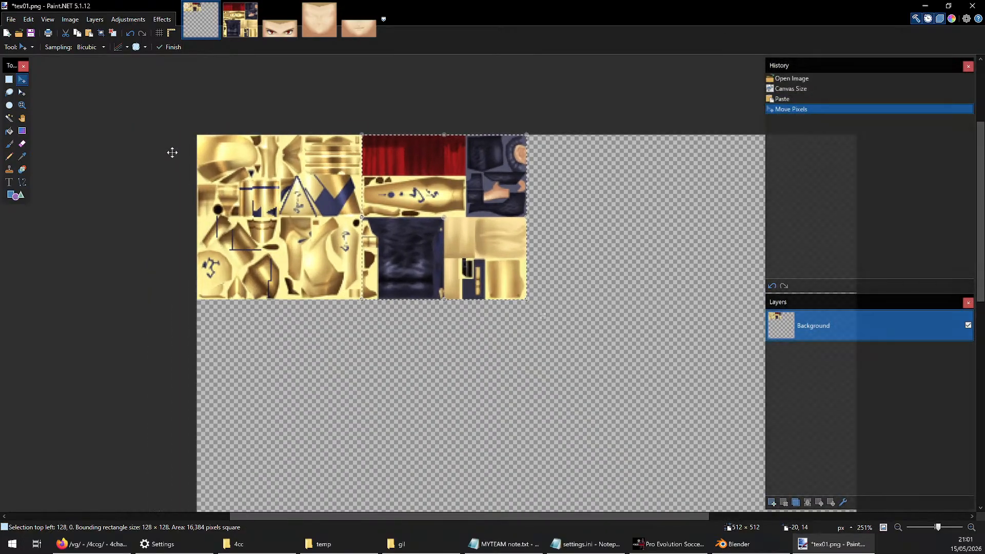
ctrl+scroll(176, 148, down, 1)
ctrl+scroll(334, 156, down, 1)
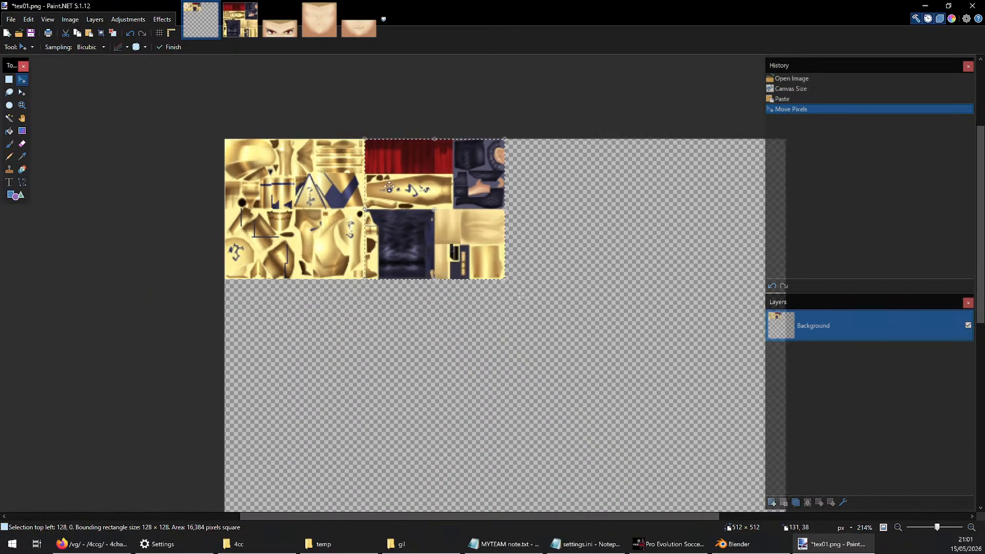
Copy the gilgamesh_face.png image into the tex01.png canvas and place it right of the tex02 texture at 256, 0
ctrl+scroll(600, 198, up, 2)
ctrl+scroll(600, 199, down, 1)
ctrl+scroll(439, 288, up, 1)
click(319, 21)
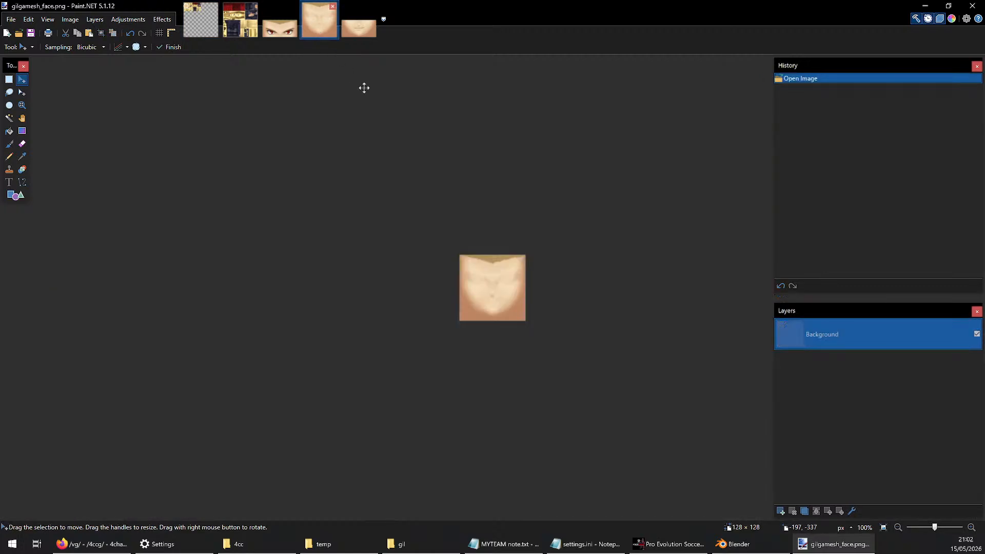
click(201, 21)
key(ctrl+v)
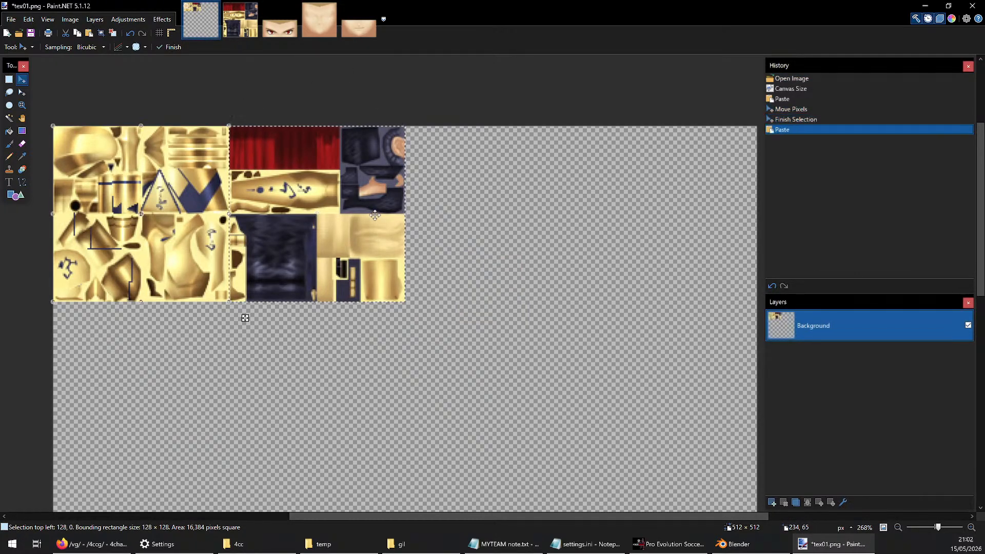
drag(123, 168, 459, 159)
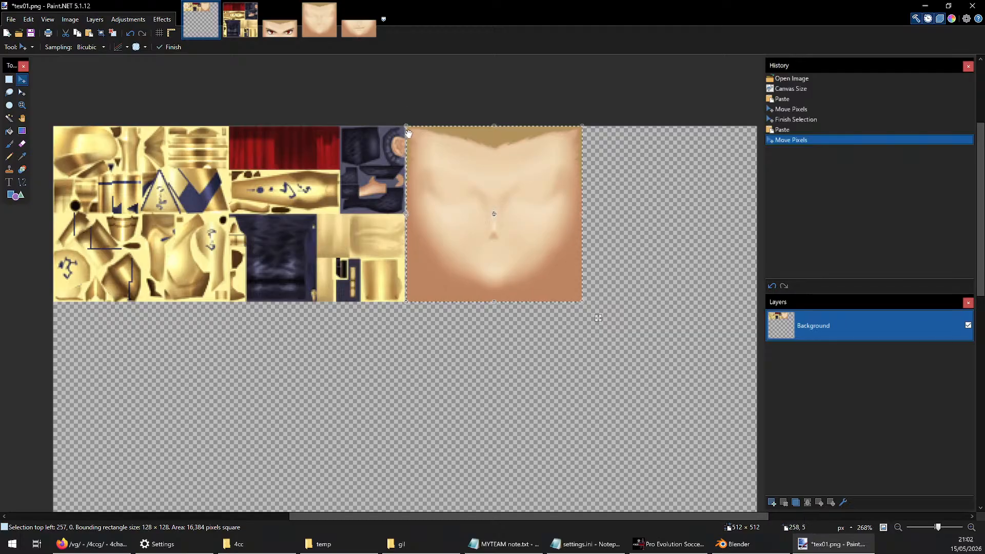
drag(408, 134, 407, 134)
ctrl+scroll(409, 133, up, 2)
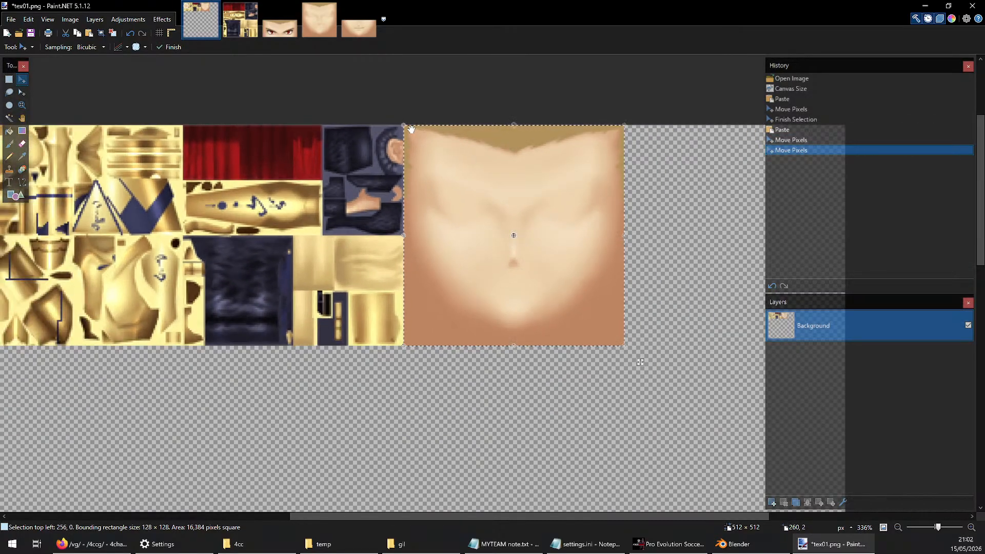
Copy the mouth00.png image into the tex01.png canvas and place it in the lower half of the fourth tile at 384, 63
click(370, 23)
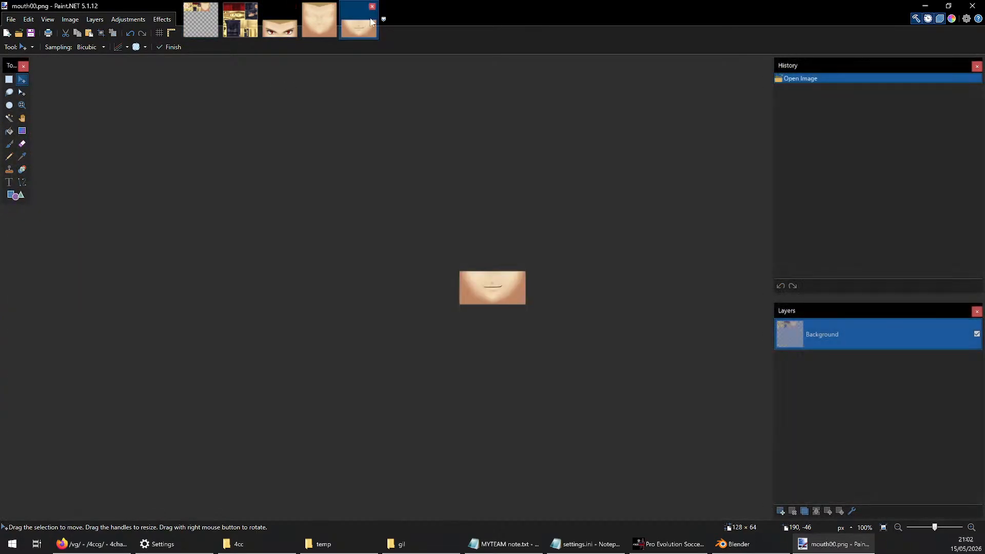
click(187, 26)
ctrl+scroll(524, 178, down, 5)
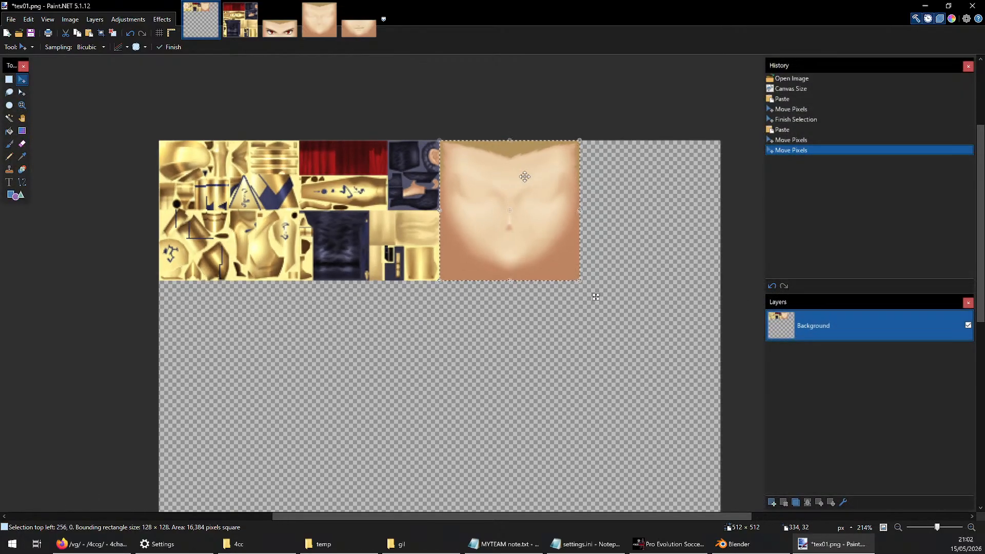
ctrl+scroll(463, 218, up, 3)
ctrl+scroll(288, 132, down, 1)
key(ctrl+v)
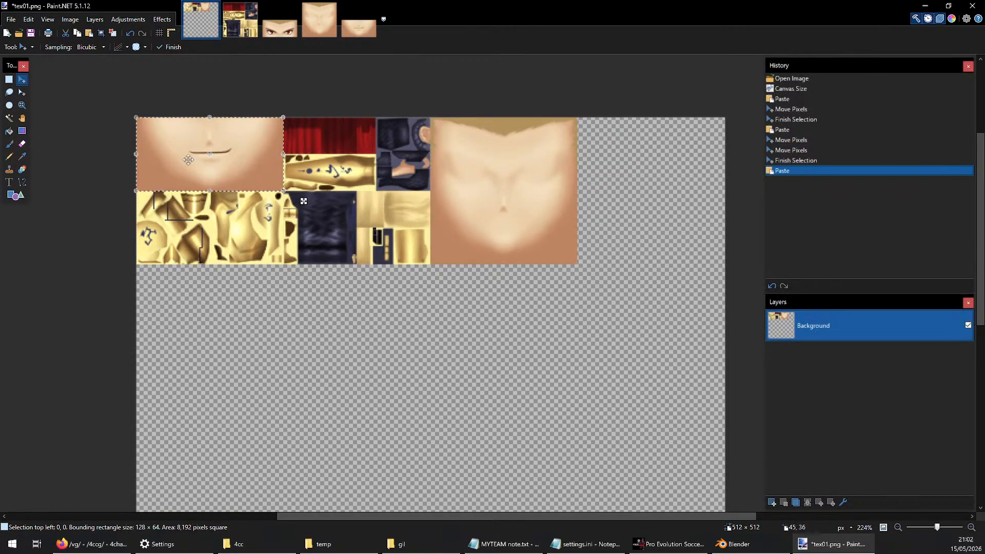
drag(191, 150, 635, 219)
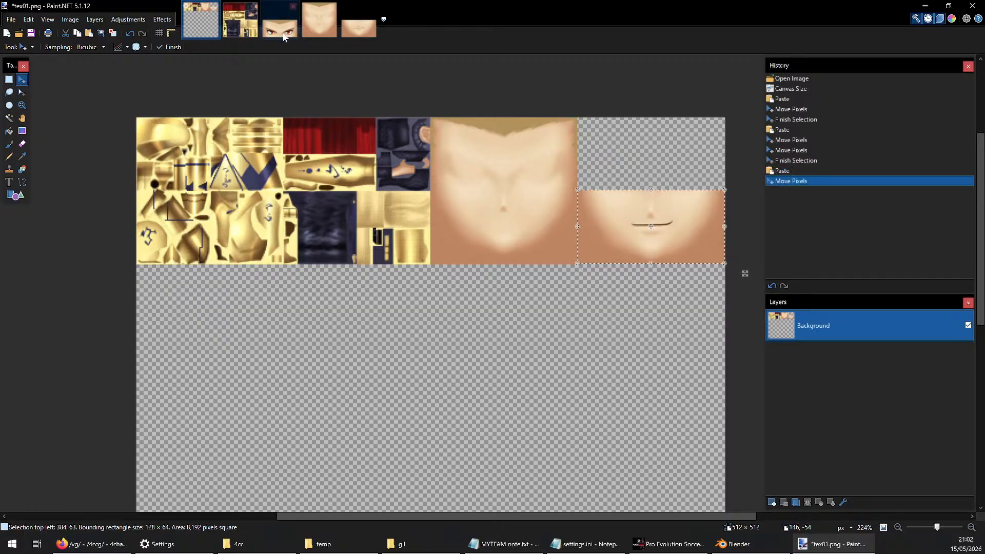
Copy the eye texture into the tex01.png canvas, place it above the mouth at 384, 0, and deselect it
click(282, 32)
click(199, 34)
key(ctrl+v)
drag(165, 140, 609, 141)
ctrl+scroll(516, 183, up, 3)
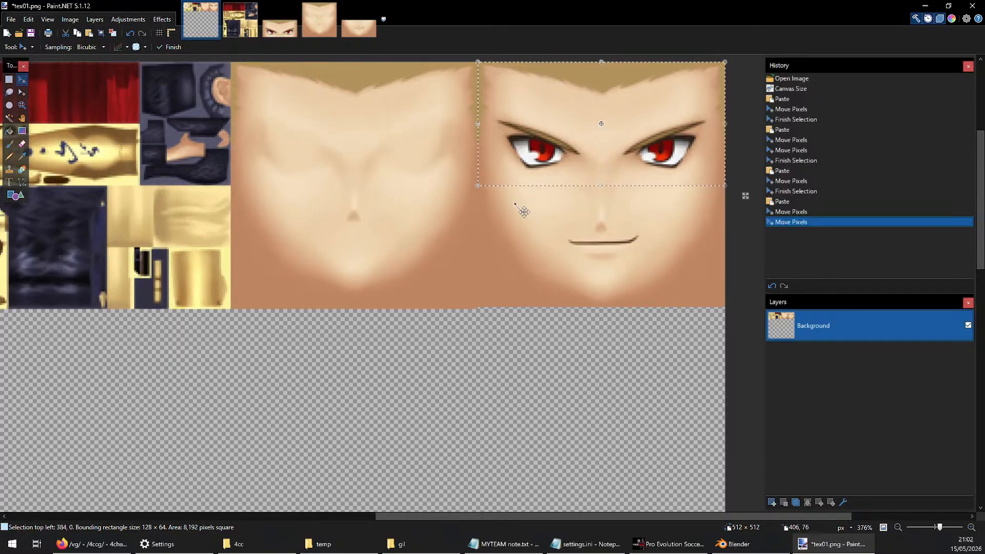
key(ctrl+d)
ctrl+scroll(569, 257, down, 1)
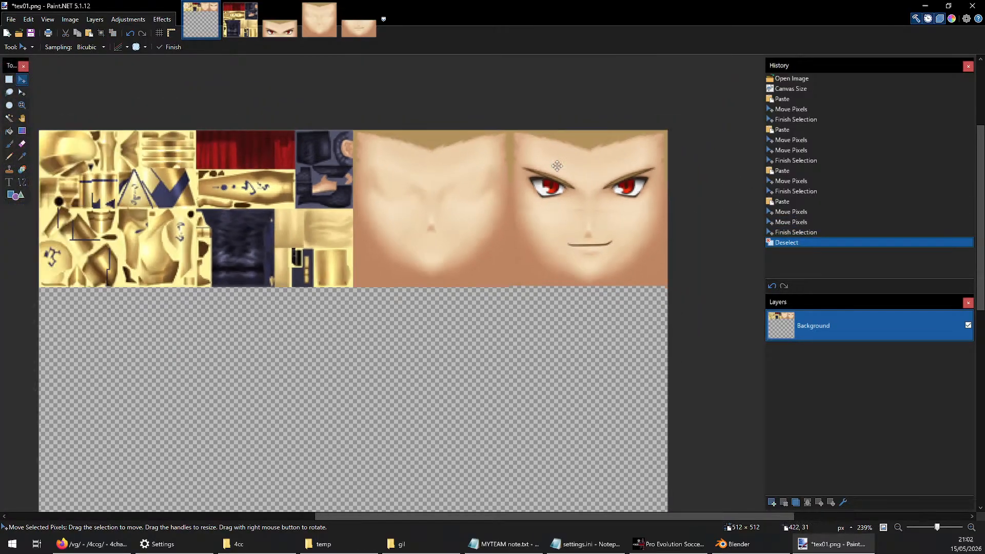
Examine the combined texture up close, including the join between the eye and mouth pieces
ctrl+scroll(569, 257, up, 2)
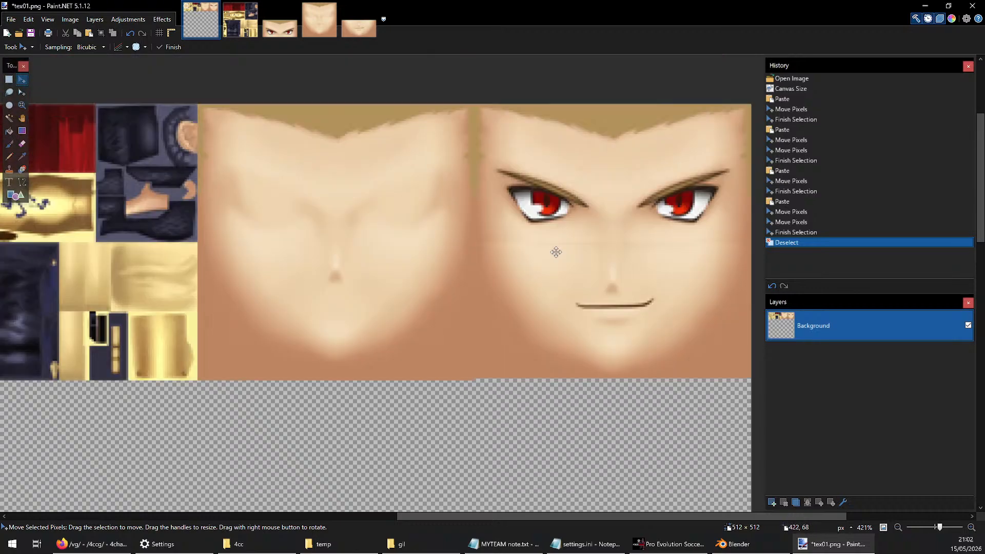
ctrl+scroll(556, 252, down, 2)
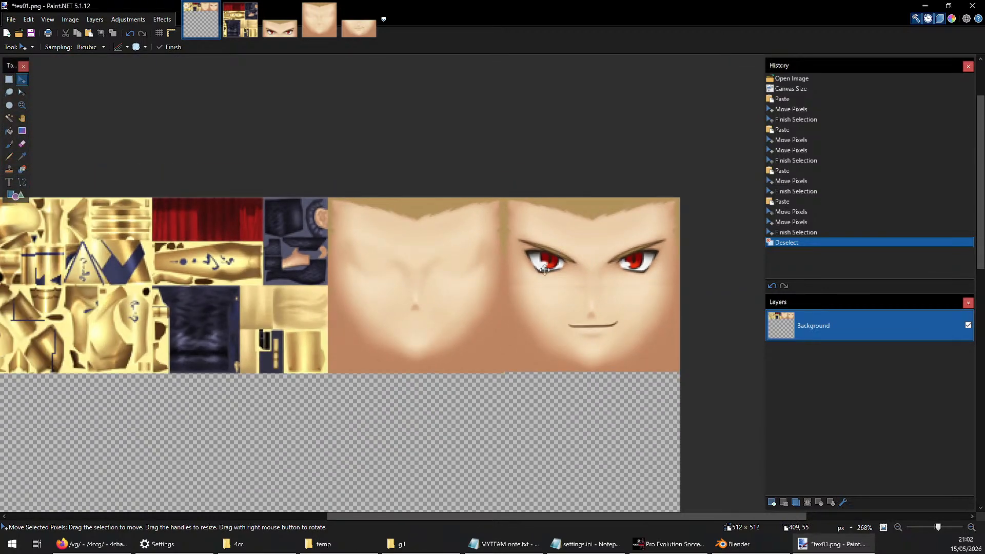
ctrl+scroll(567, 255, down, 3)
ctrl+scroll(197, 275, up, 5)
ctrl+scroll(621, 271, down, 5)
ctrl+scroll(706, 292, up, 2)
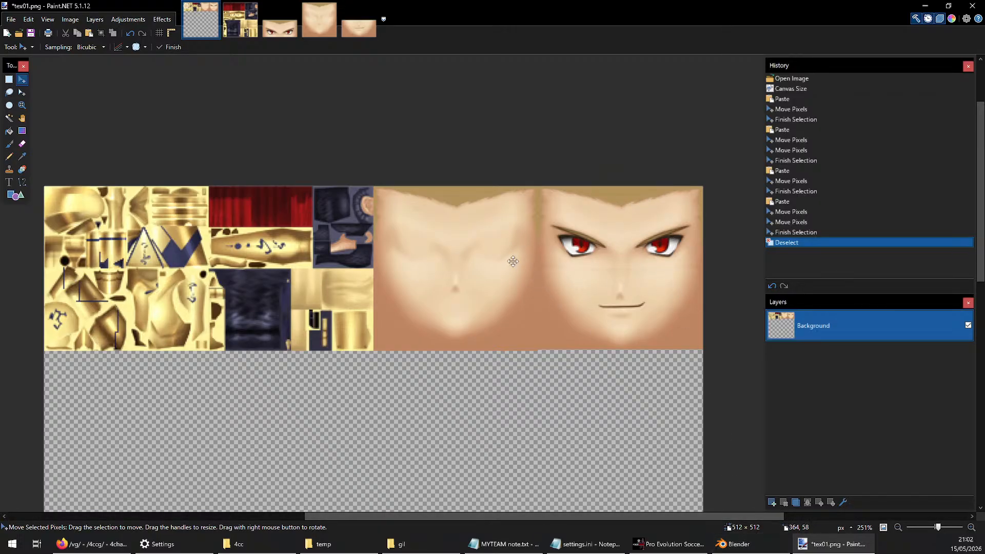
Save the combined texture as a new PNG named gil in the temp folder with the existing save settings, and switch to Blender
click(11, 19)
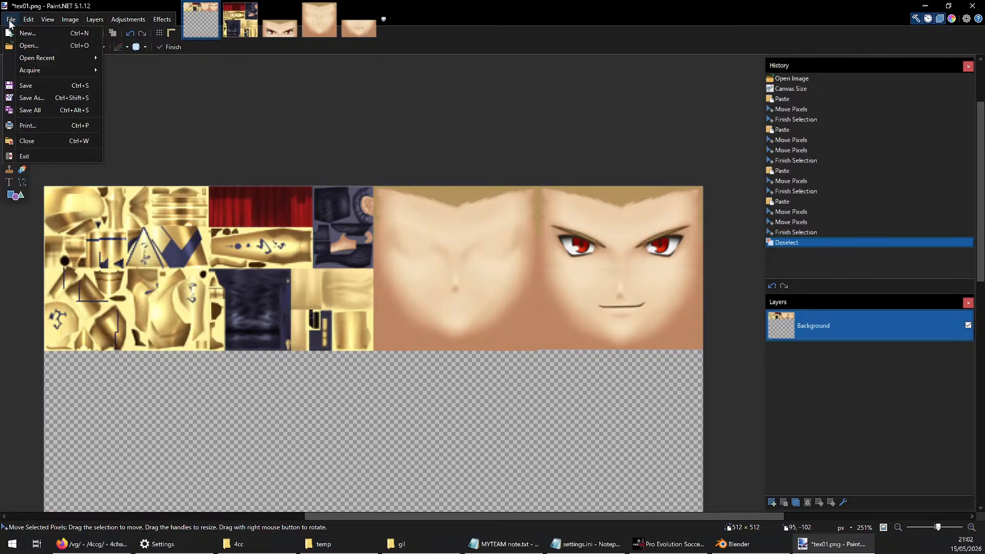
click(51, 104)
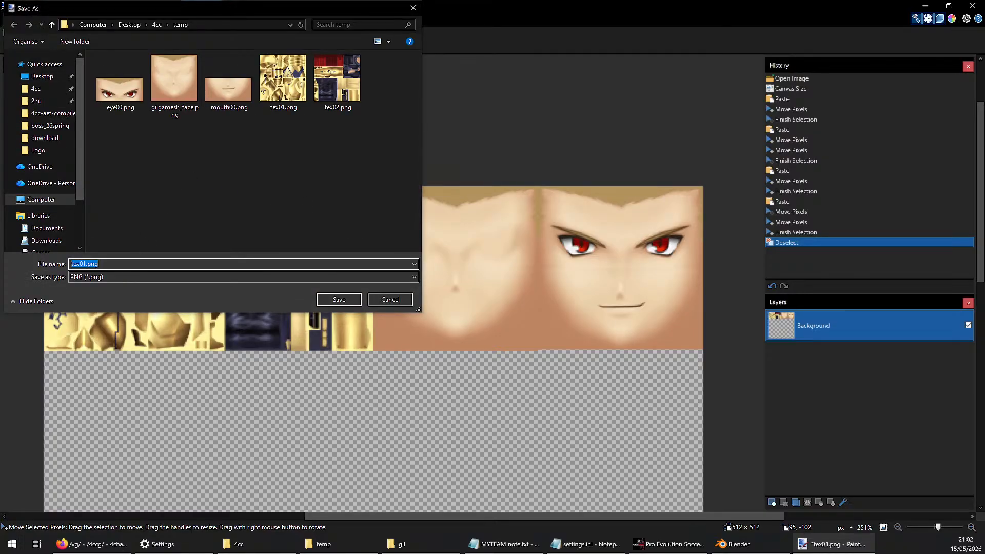
text(gil)
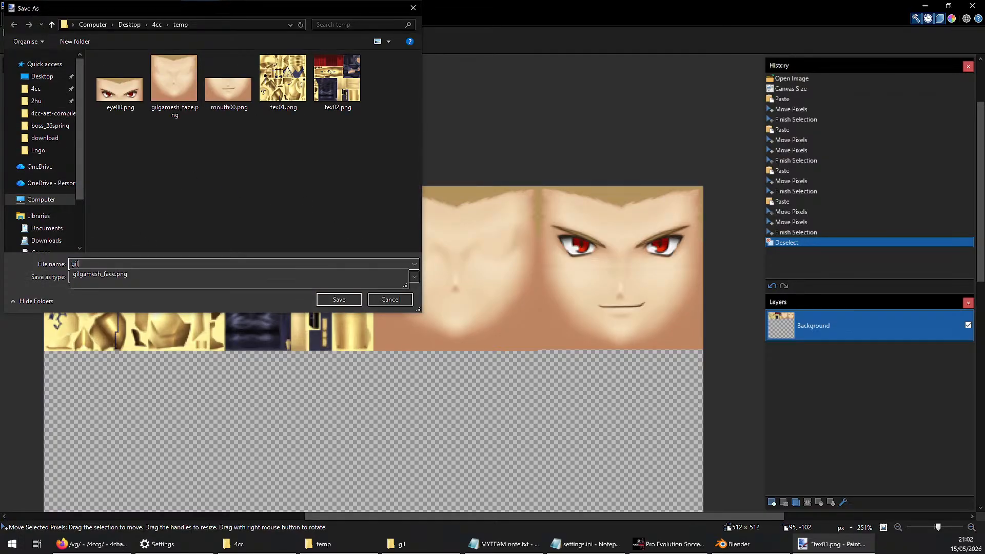
key(Return)
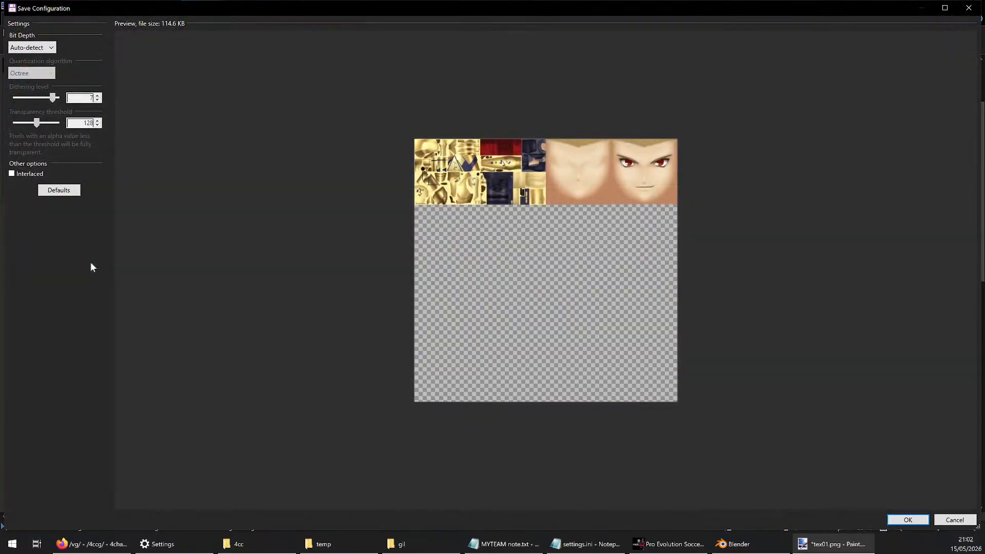
key(Return)
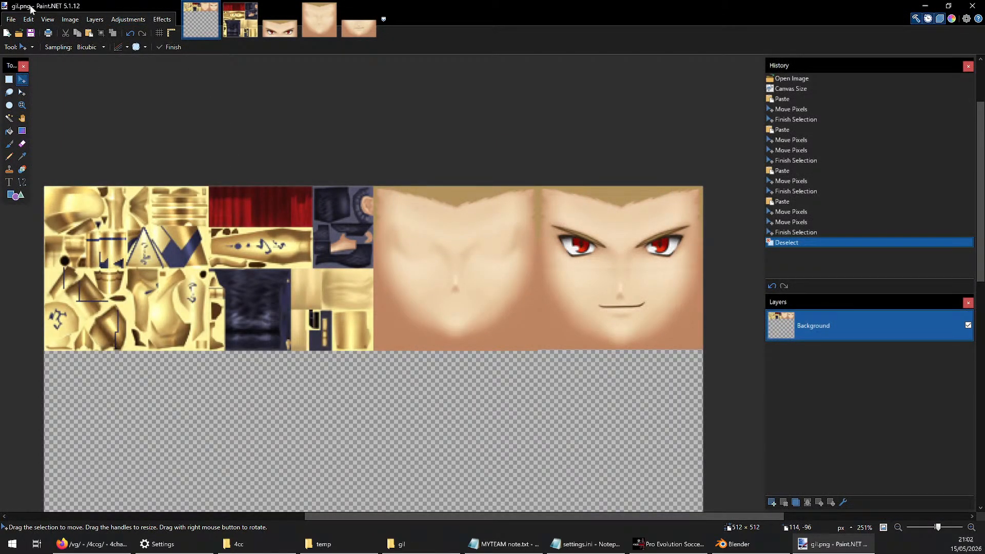
click(745, 548)
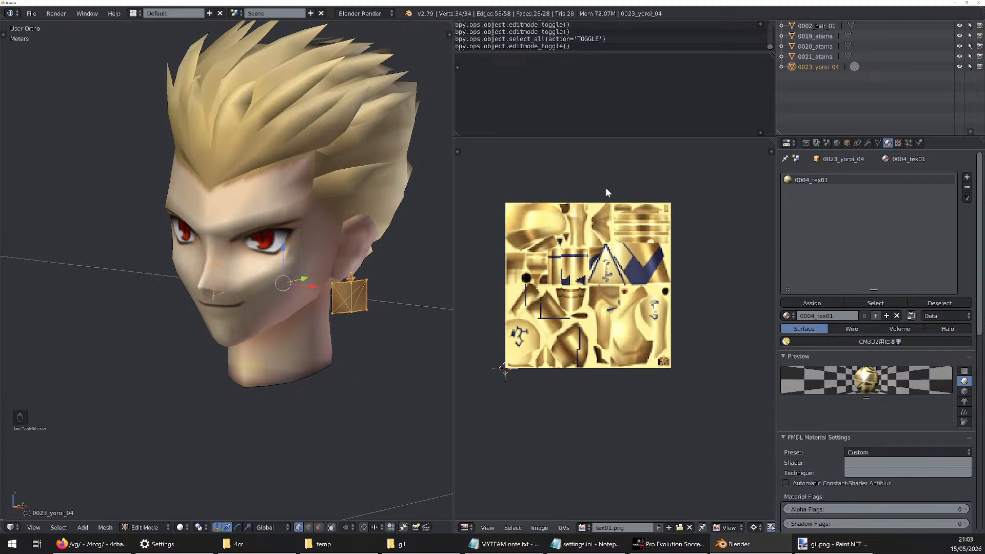
Pick the vertex at the top of the near earring and clear the 0023_yoroi_04 mesh selection
middle_drag(282, 234, 276, 254)
scroll(349, 259, up, 4)
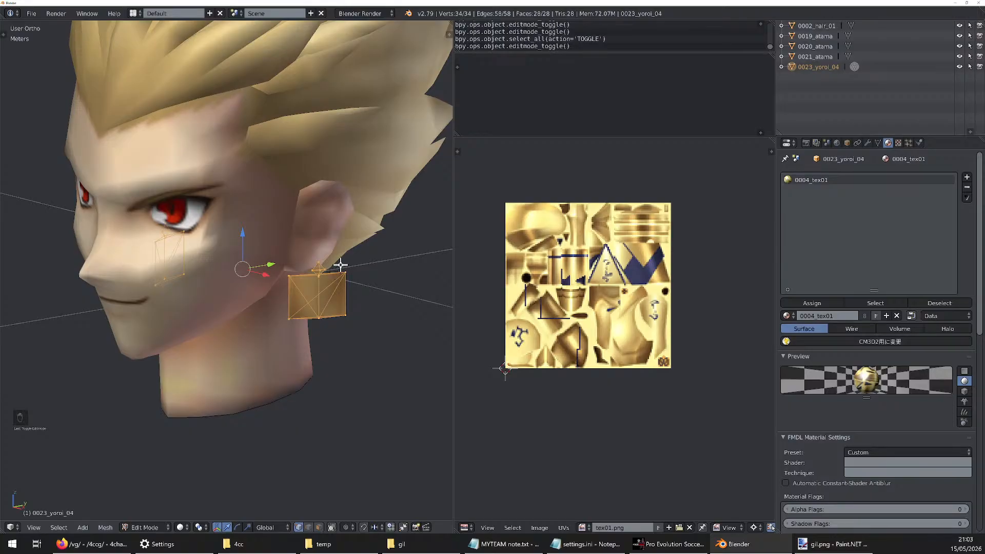
right_click(320, 271)
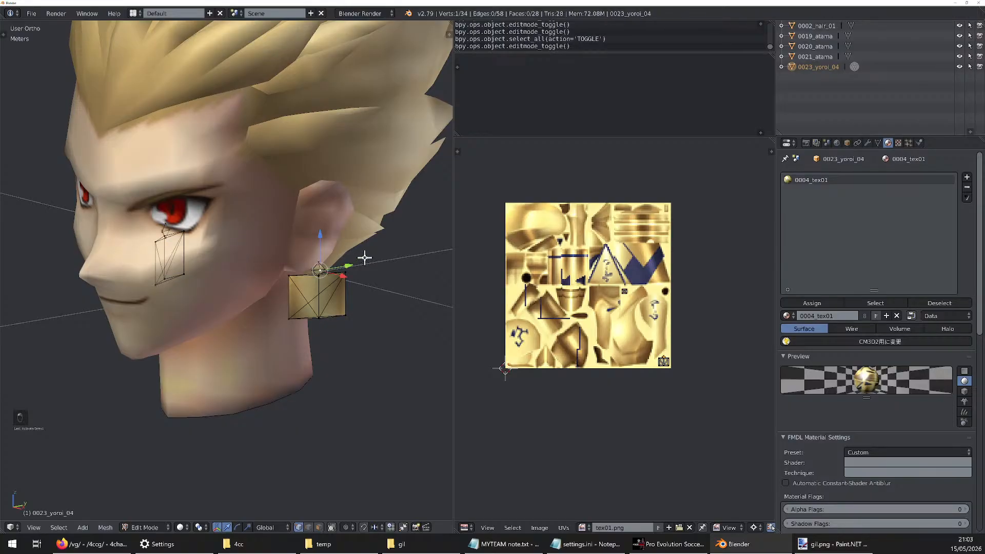
key(a)
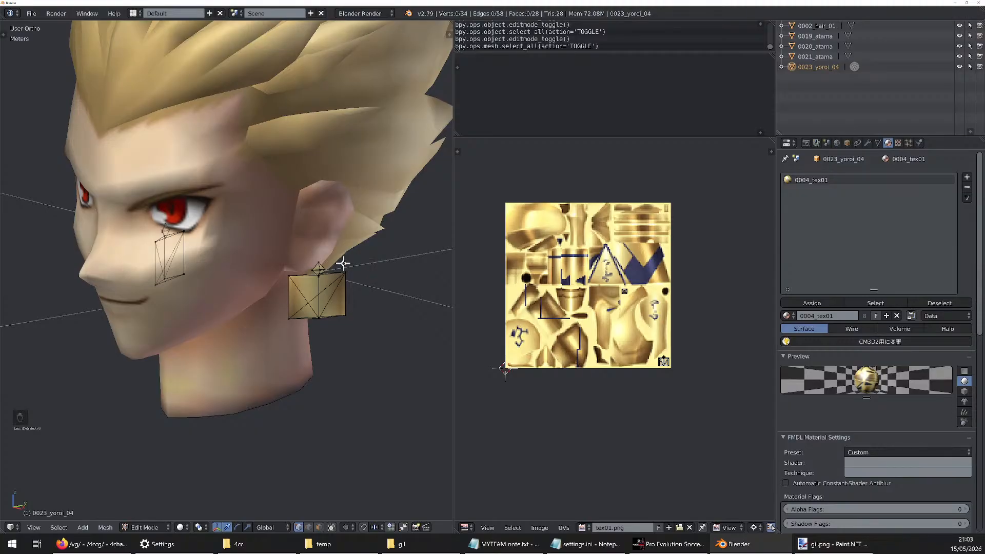
click(833, 543)
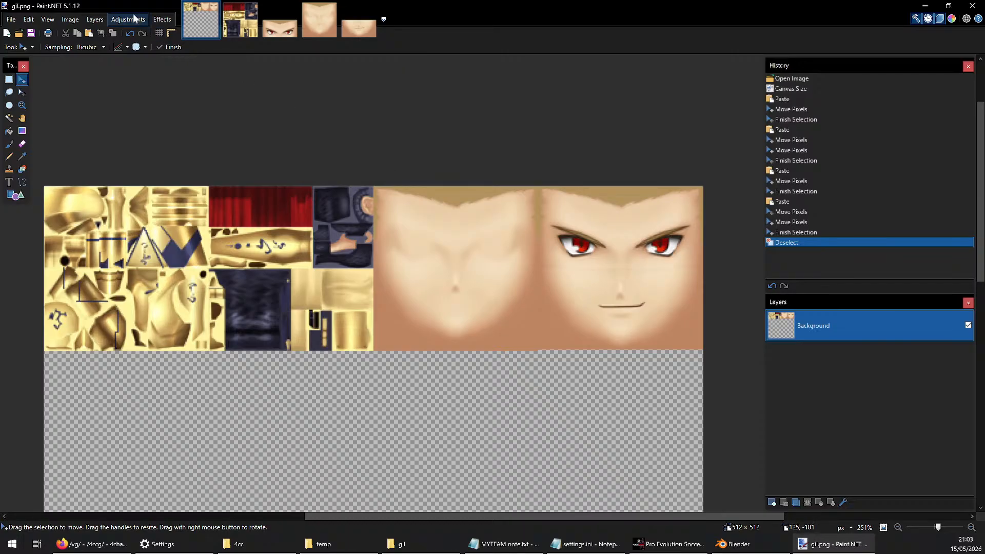
click(162, 19)
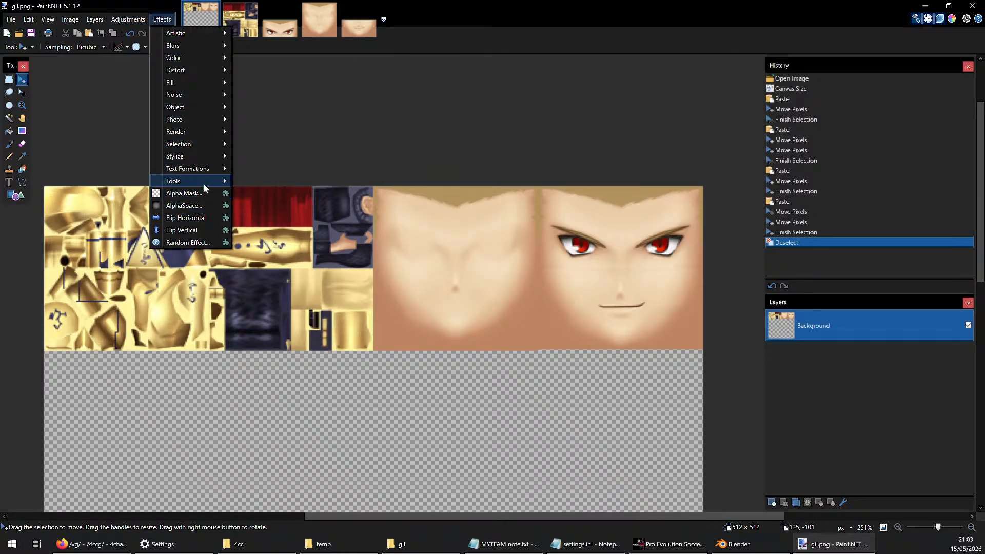
mouse_move(204, 180)
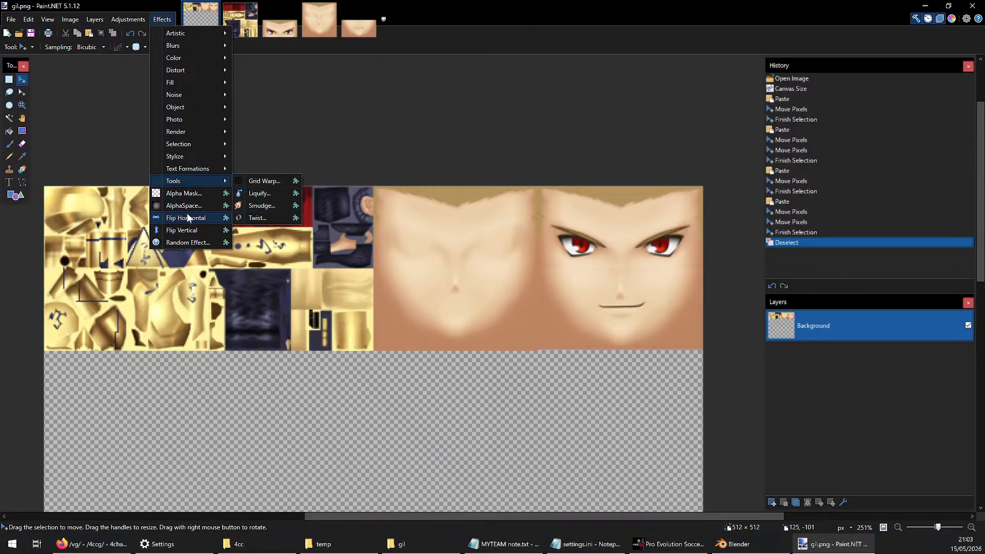
mouse_move(197, 156)
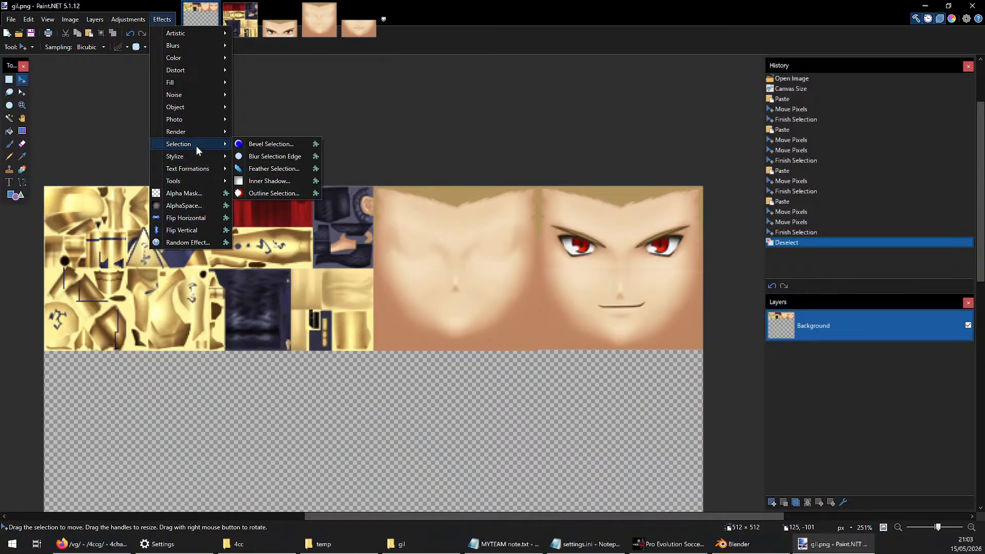
click(277, 85)
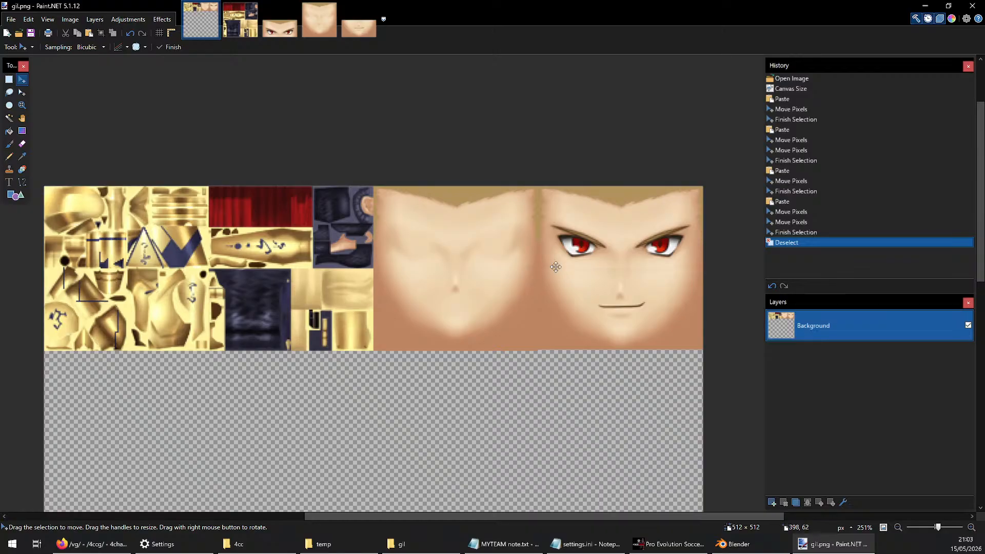
scroll(559, 256, down, 2)
scroll(560, 260, up, 1)
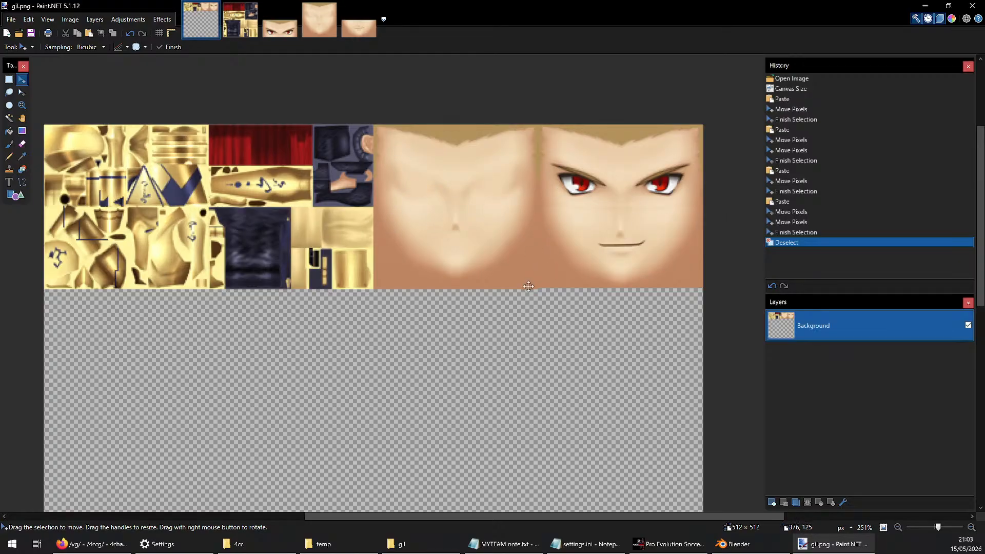
ctrl+scroll(424, 291, down, 2)
ctrl+scroll(424, 291, up, 1)
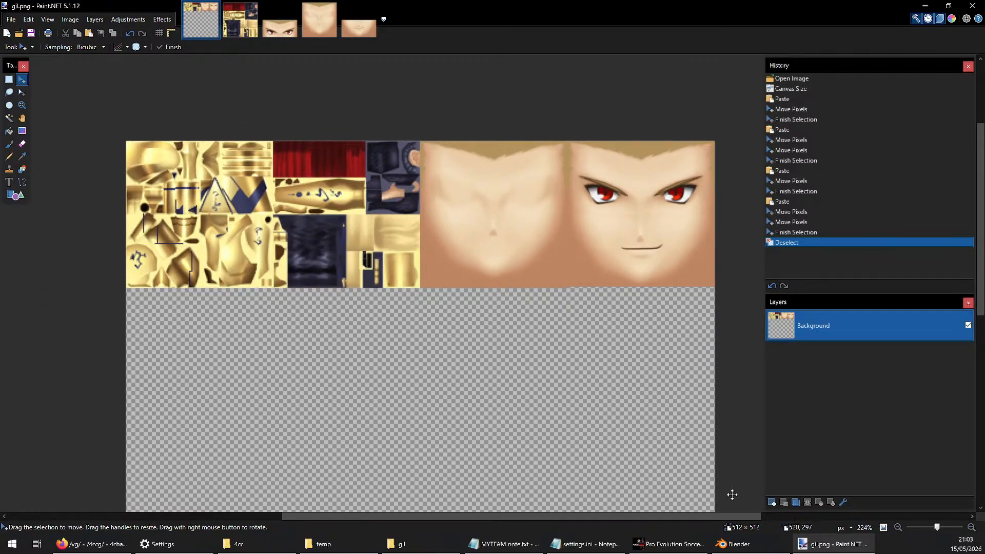
Switch to Blender and open the 0002_hair_01 object for mesh editing
click(738, 544)
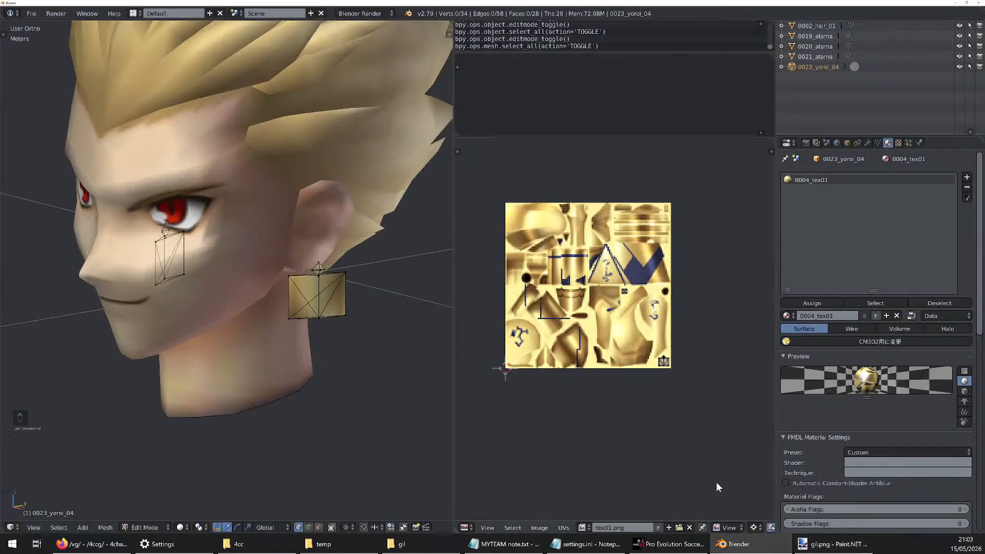
click(821, 26)
key(Tab)
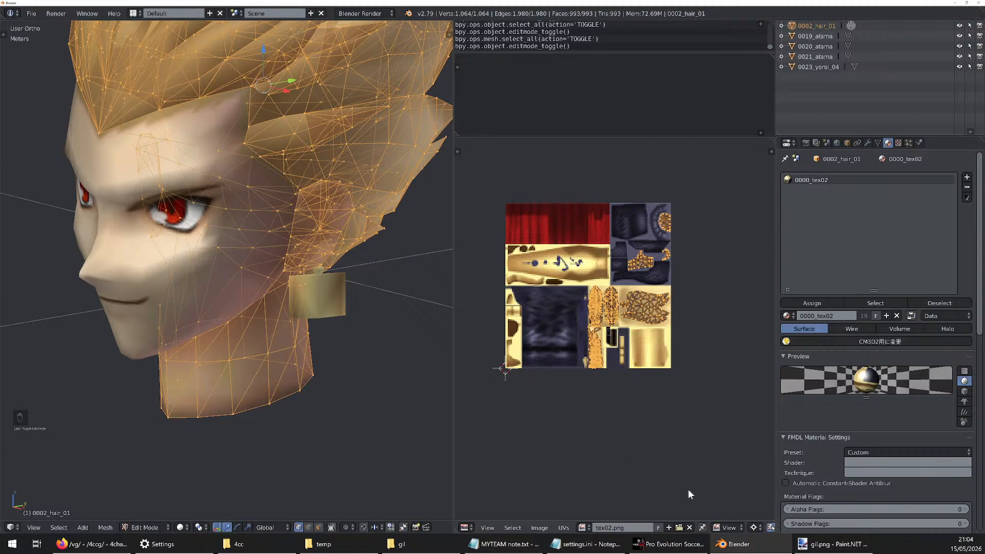
Open gil.png from the 4cc temp folder as the UV image of the hair mesh
click(679, 526)
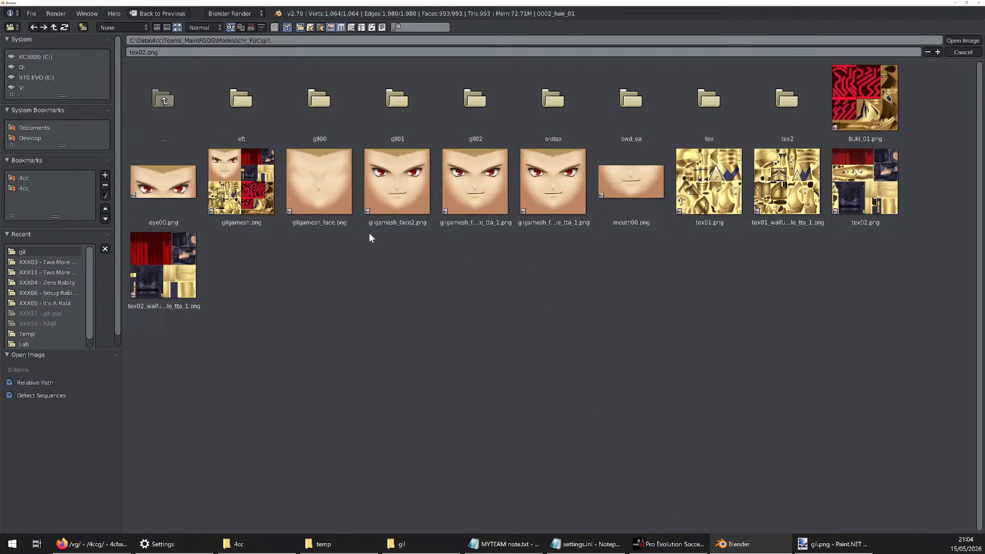
click(323, 543)
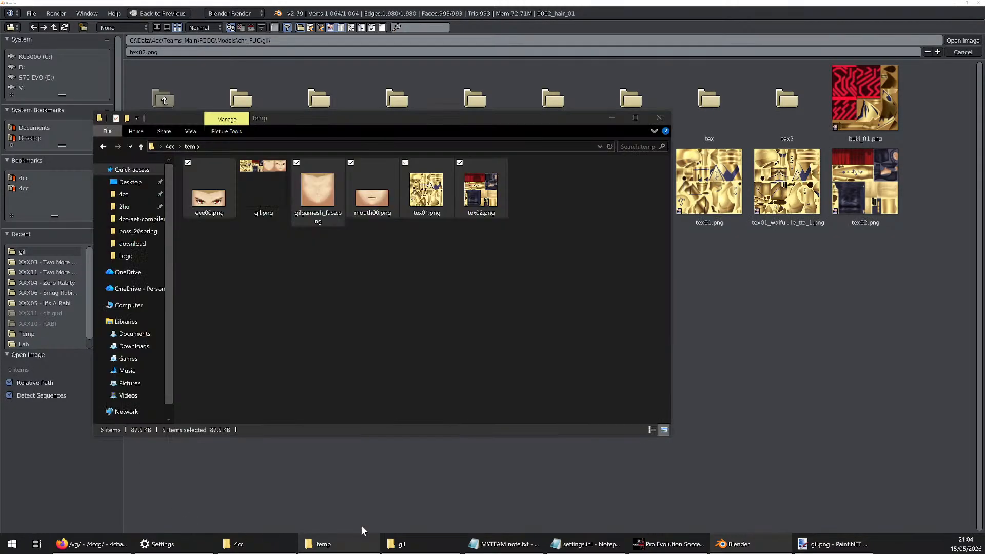
click(152, 146)
key(ctrl+c)
click(329, 40)
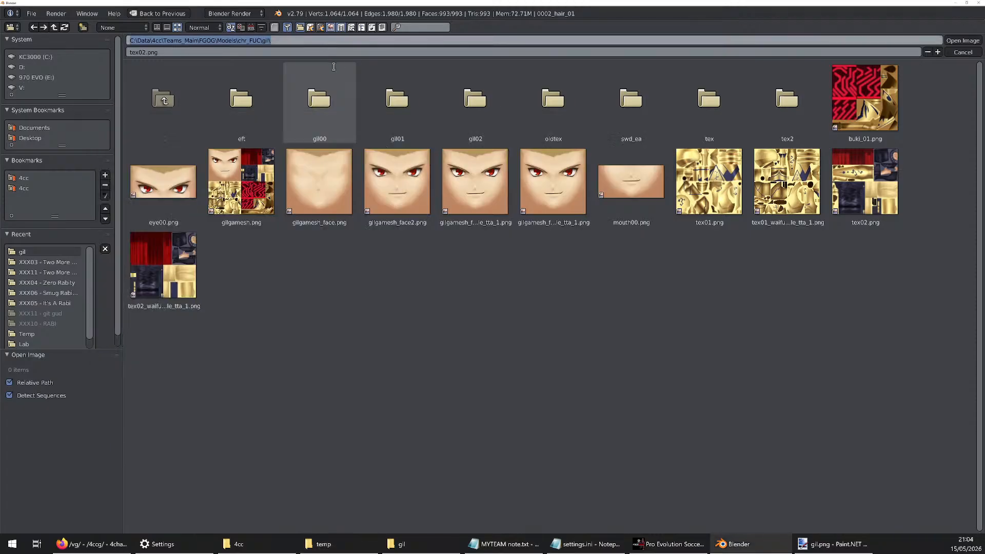
key(ctrl+v)
click(273, 134)
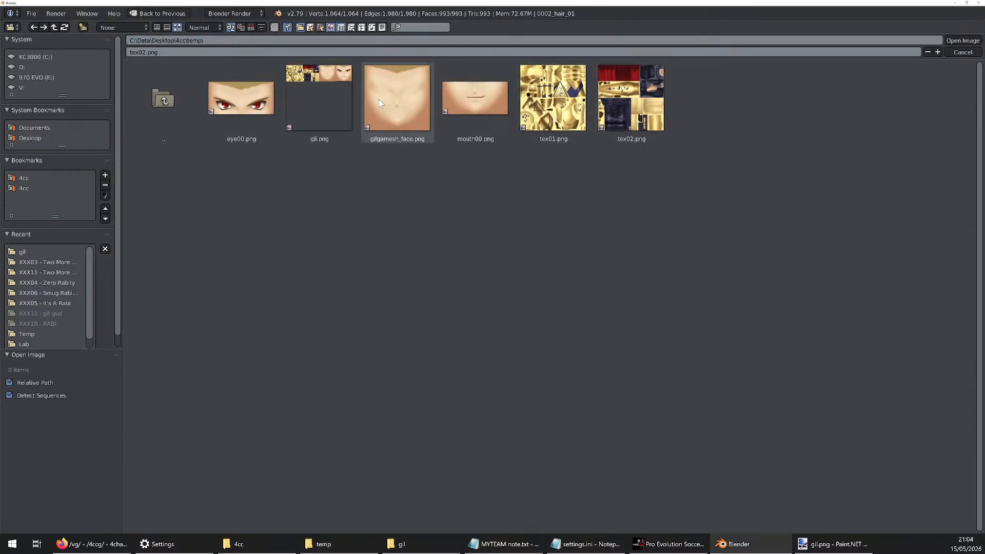
double_click(312, 90)
scroll(494, 209, down, 6)
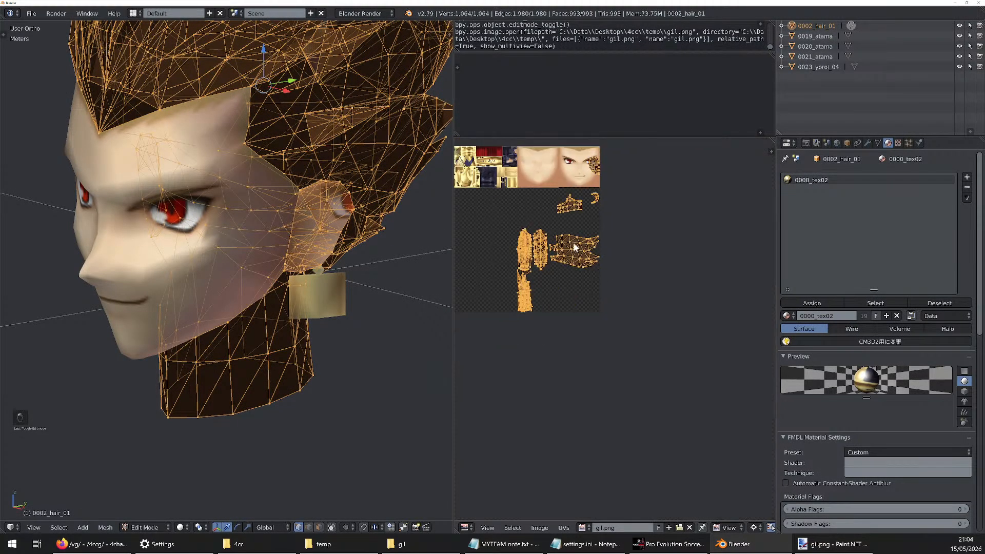
Undo the gil.png image assignment on the hair mesh and select all of its vertices again
middle_drag(573, 242, 592, 267)
scroll(592, 267, down, 2)
scroll(510, 225, up, 2)
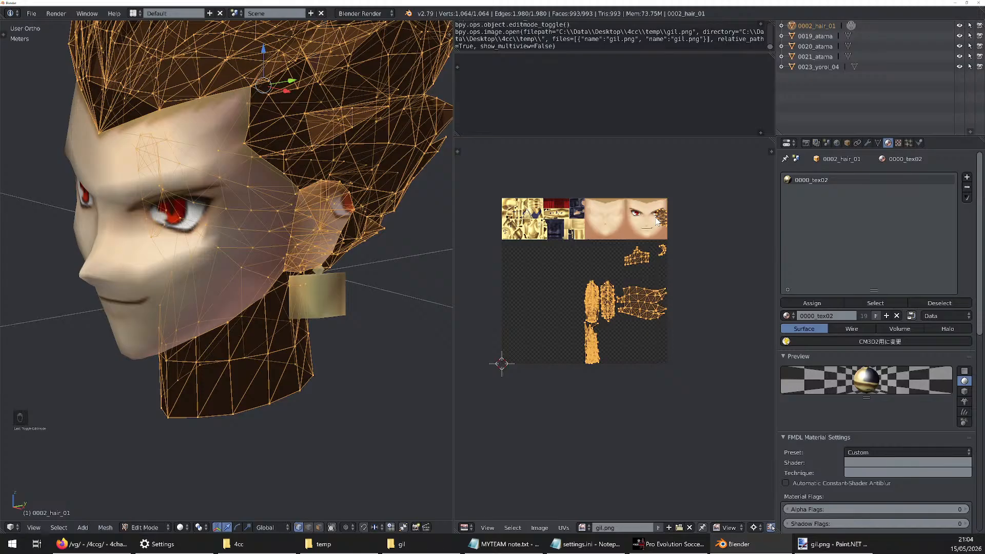
key(ctrl+z)
key(a)
key(a)
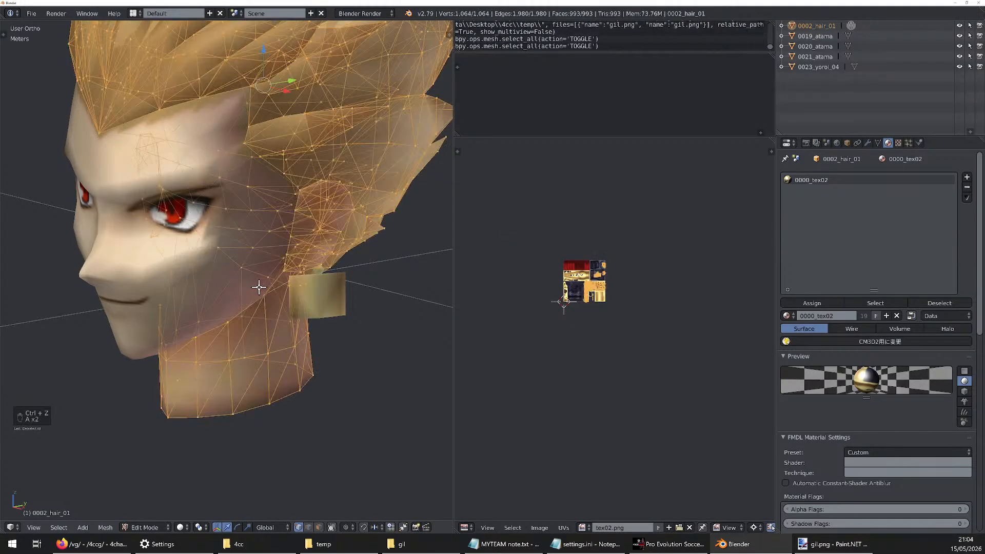
Examine the textured head around the cheeks, ears and earrings outside mesh editing
key(Tab)
scroll(259, 287, up, 4)
mouse_move(259, 287)
middle_down()
mouse_move(236, 282)
mouse_move(280, 252)
mouse_move(295, 268)
mouse_move(272, 286)
middle_up()
scroll(273, 286, down, 2)
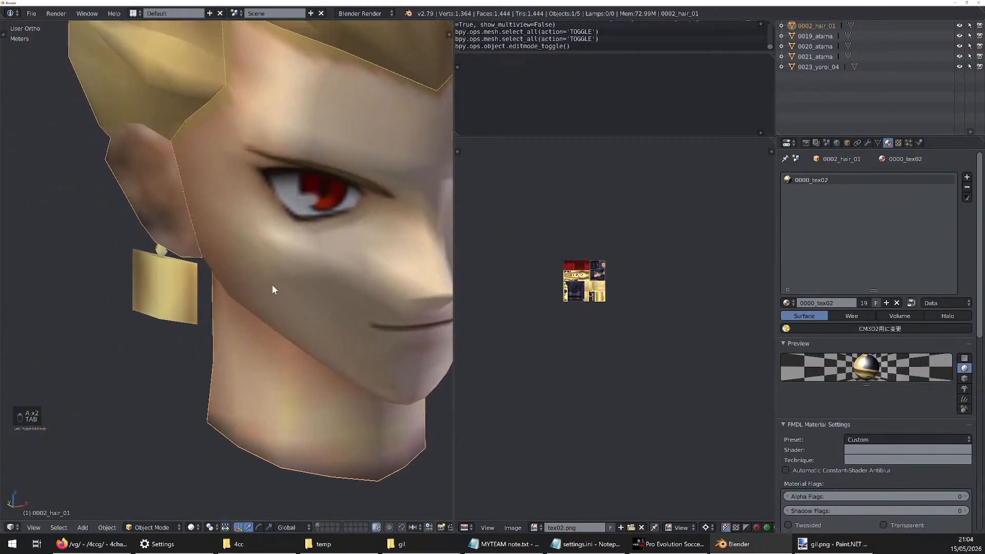
scroll(544, 288, up, 5)
key(Tab)
middle_drag(400, 251, 283, 259)
key(Tab)
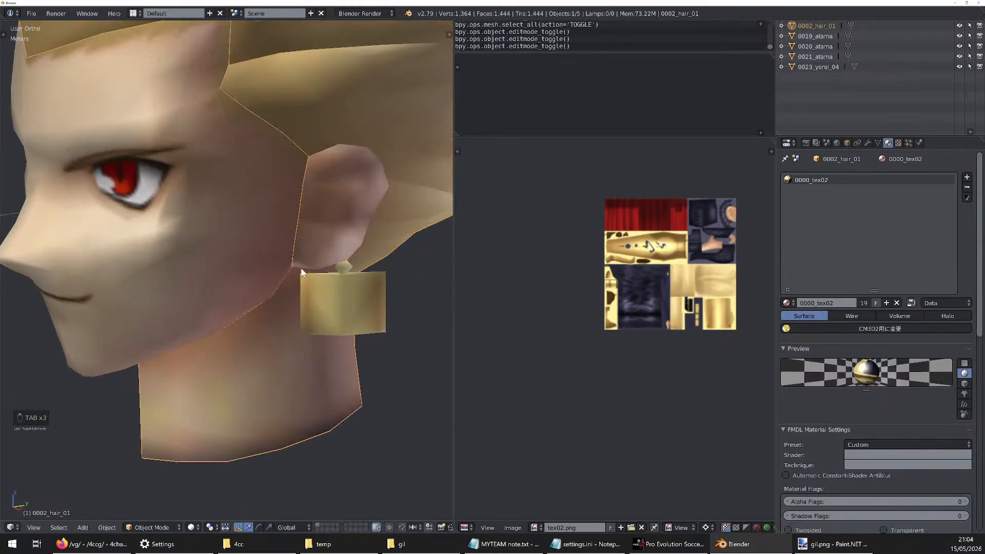
Switch to Paint.NET, examine the join between the eye and mouth pieces up close, and return to Blender
click(831, 544)
ctrl+scroll(676, 221, up, 4)
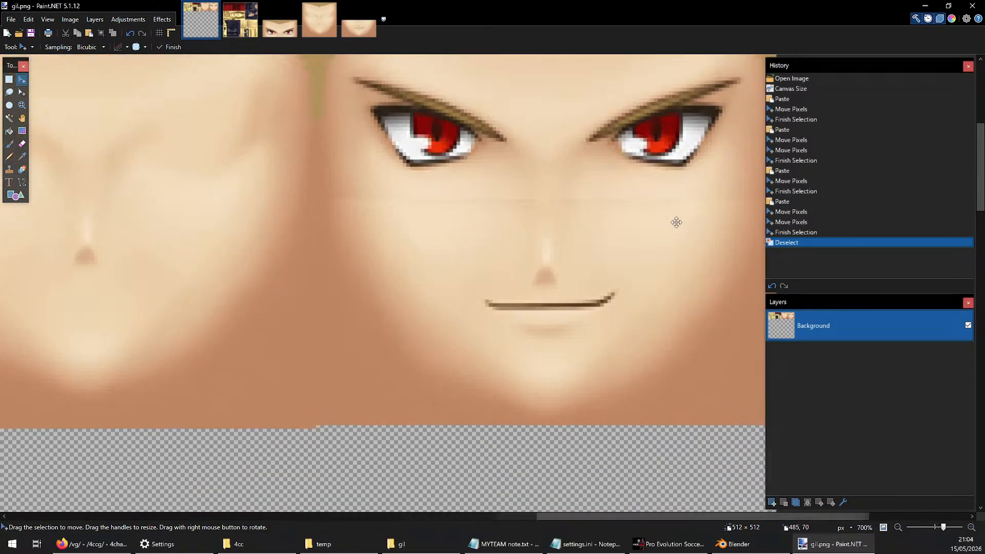
ctrl+scroll(448, 238, up, 3)
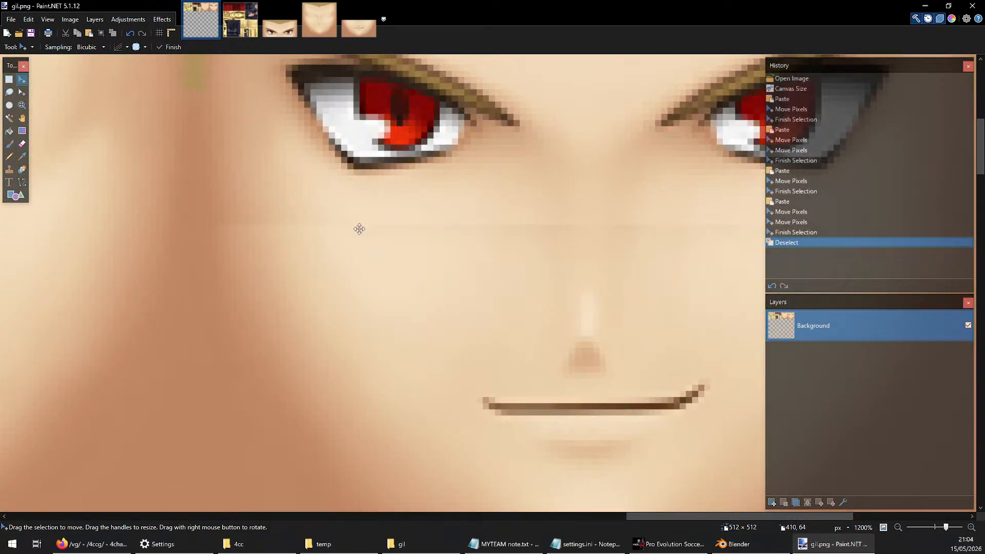
ctrl+scroll(355, 241, down, 4)
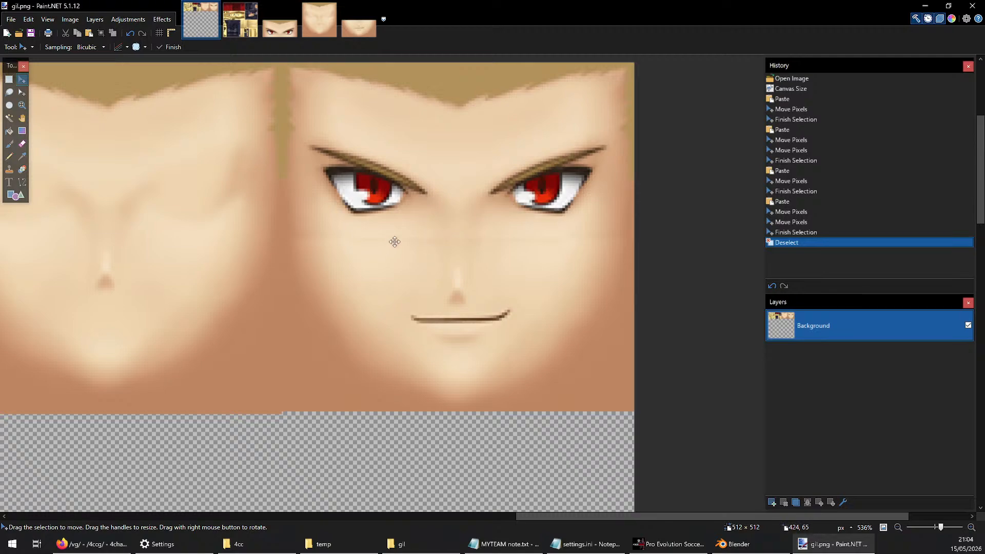
ctrl+scroll(396, 237, up, 2)
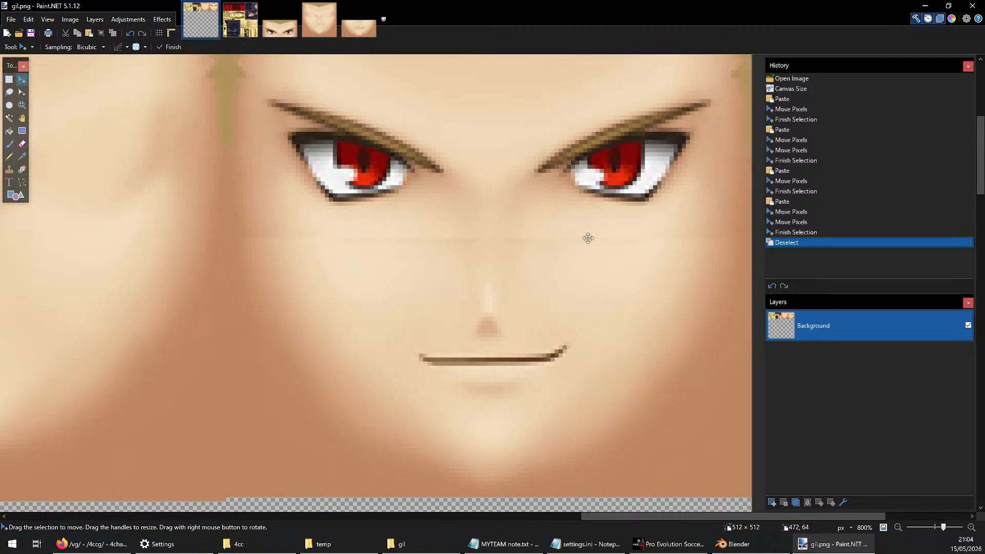
ctrl+scroll(452, 289, down, 3)
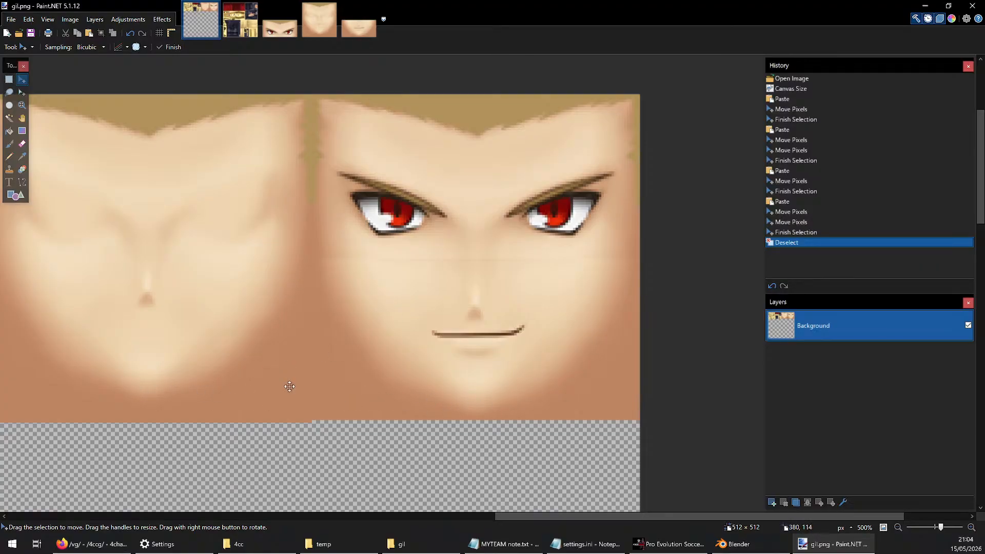
ctrl+scroll(505, 347, down, 1)
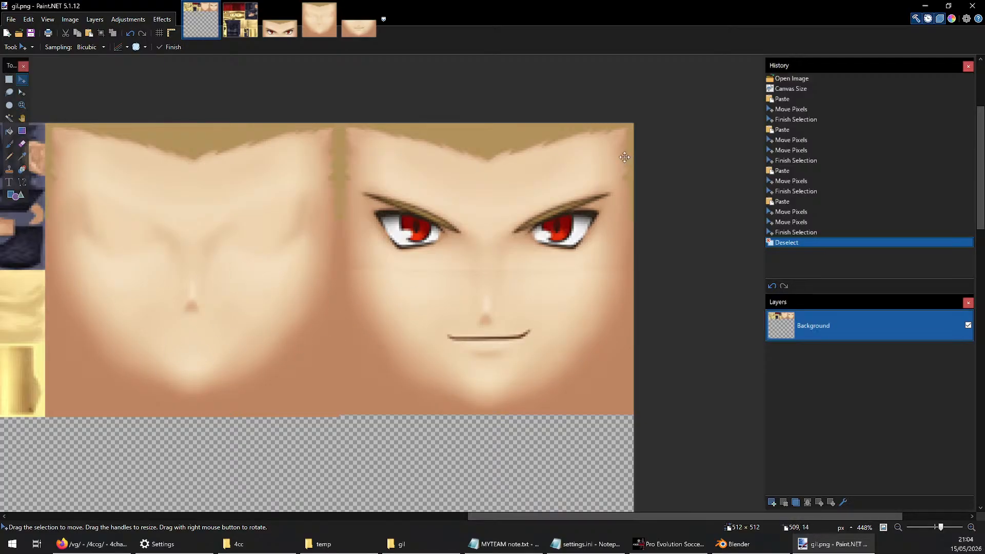
click(927, 5)
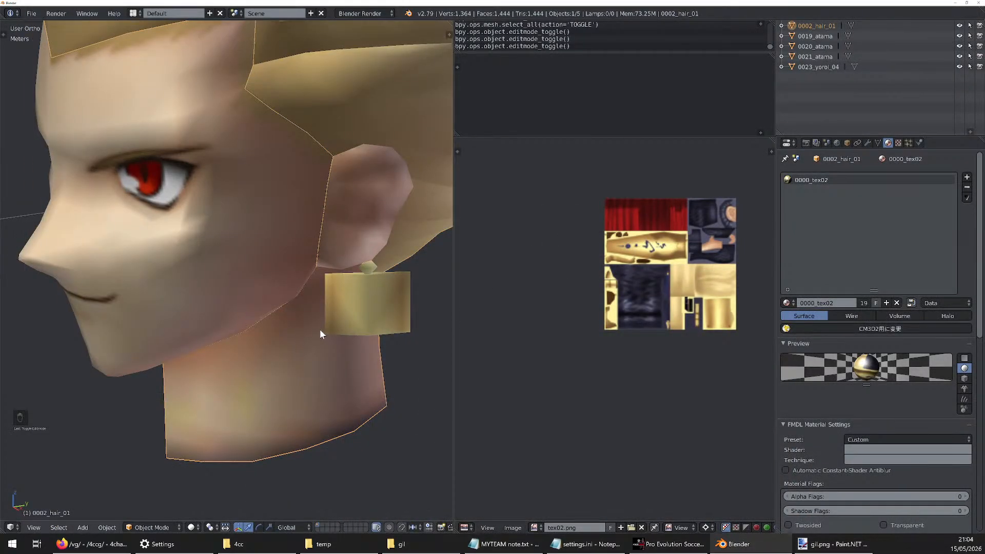
Reopen the 0002_hair_01 mesh for editing and load gil.png from the recent temp folder as its UV image
scroll(320, 331, down, 6)
click(850, 24)
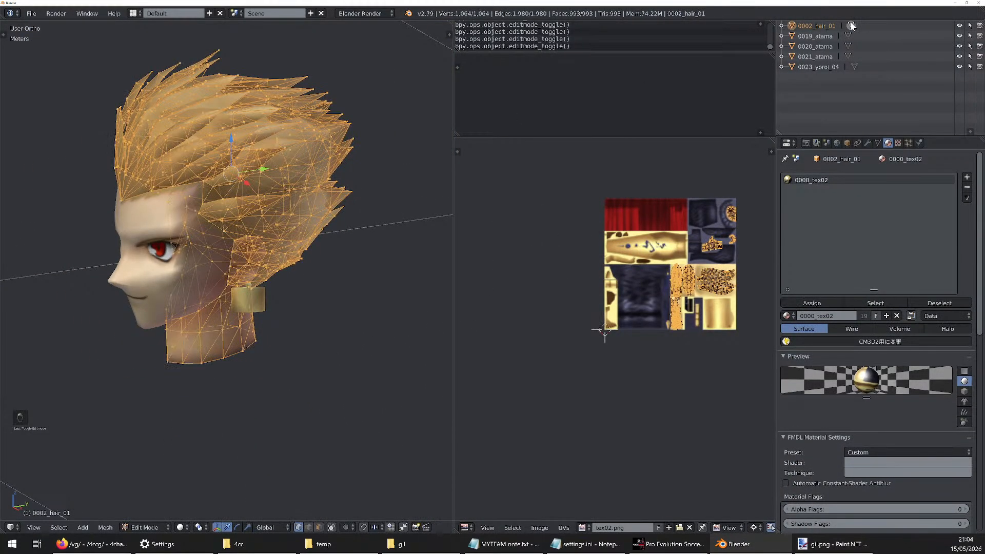
scroll(556, 314, up, 3)
click(585, 527)
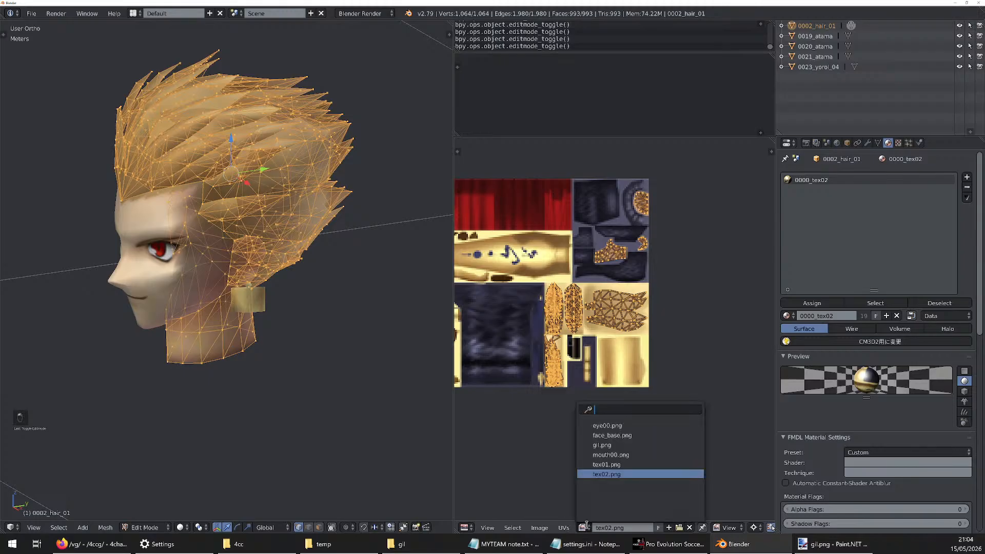
click(679, 527)
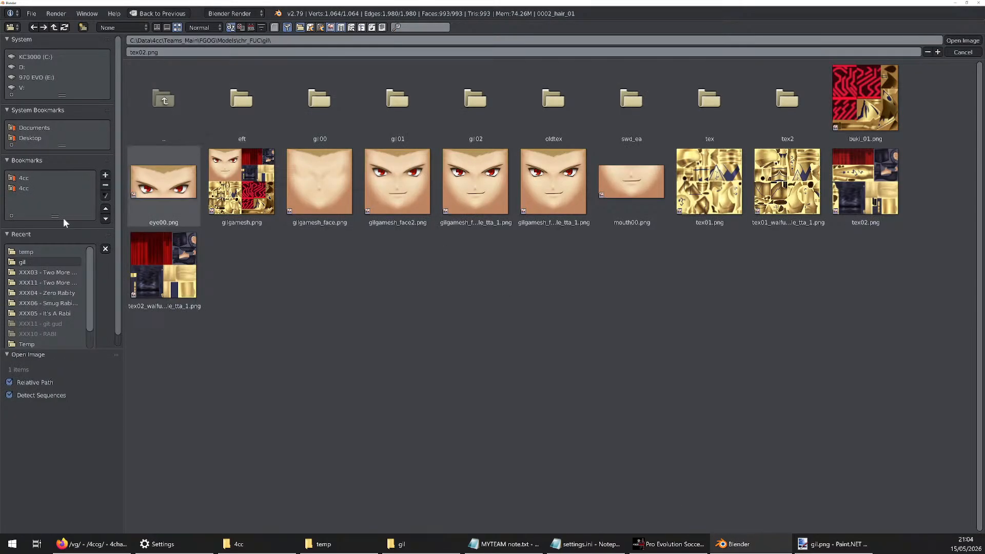
click(25, 251)
click(336, 101)
double_click(337, 104)
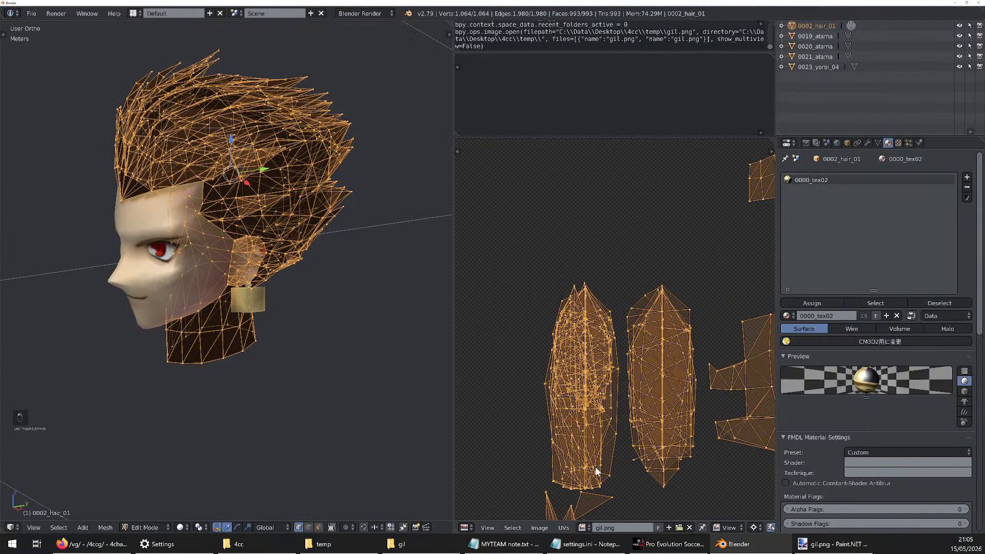
Choose the loaded gil.png as the hair mesh's UV image and switch to Paint.NET
click(585, 527)
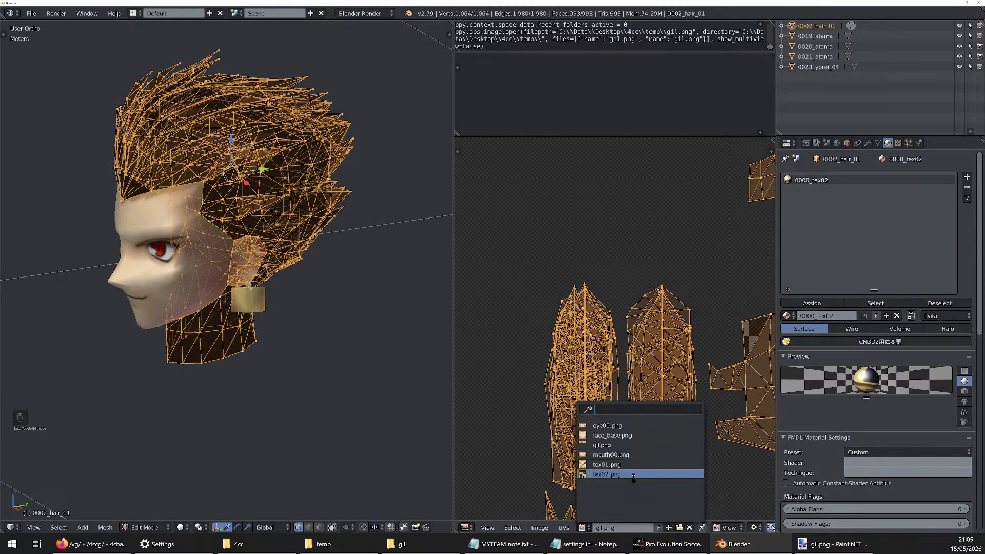
click(600, 446)
scroll(565, 297, down, 5)
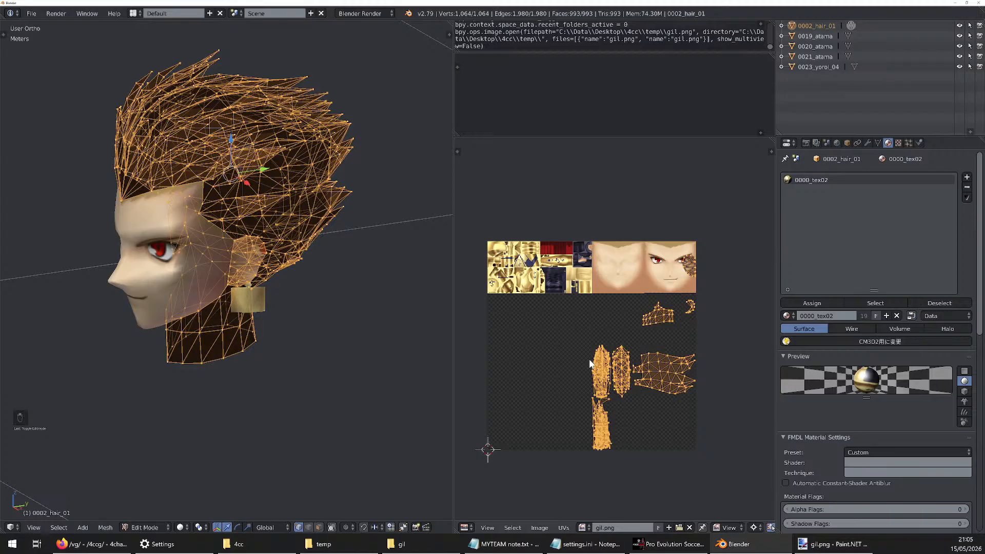
click(834, 544)
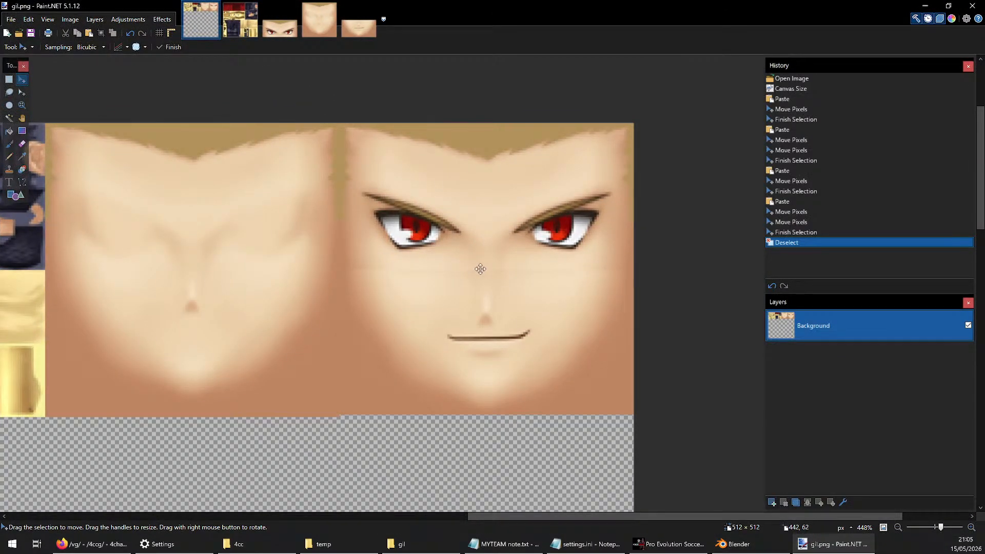
Compare the gil.png atlas layout with the tex02.png texture in Paint.NET, and return to the hair UVs in Blender
ctrl+scroll(502, 276, down, 4)
ctrl+scroll(566, 317, up, 3)
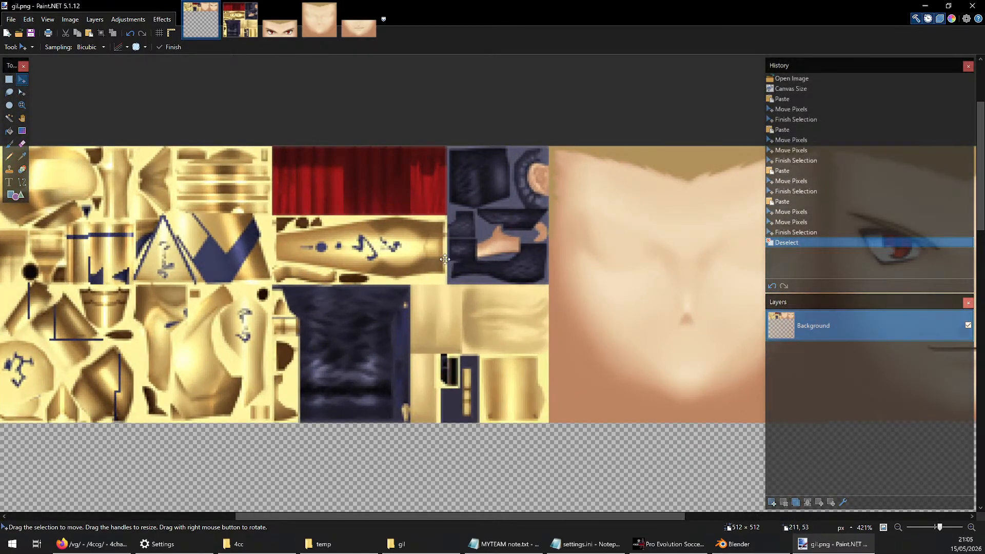
click(240, 20)
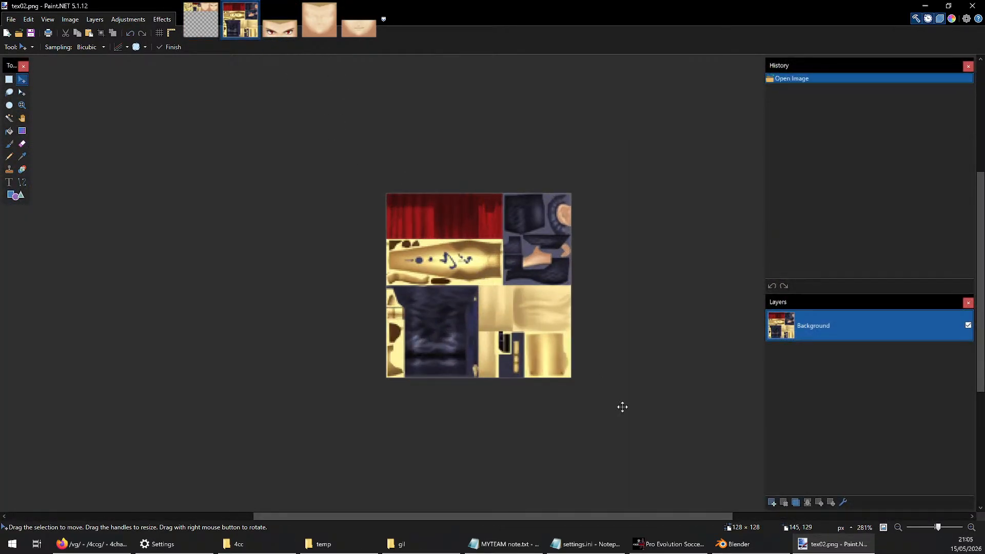
click(210, 28)
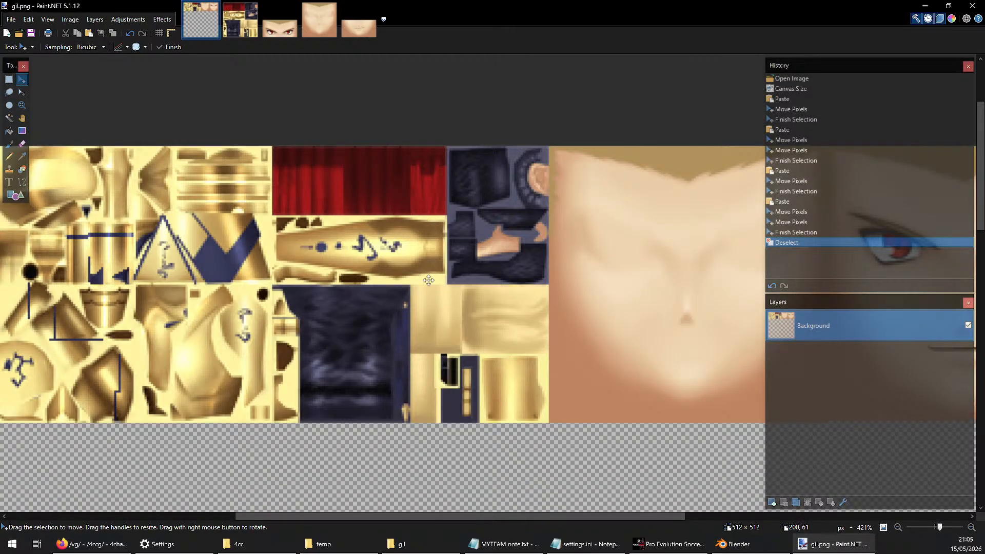
click(732, 543)
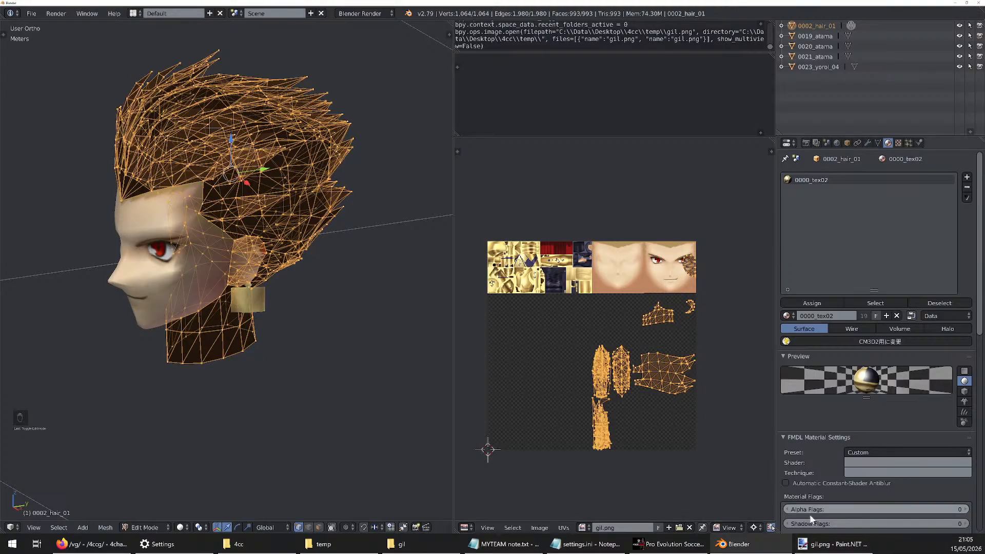
click(835, 544)
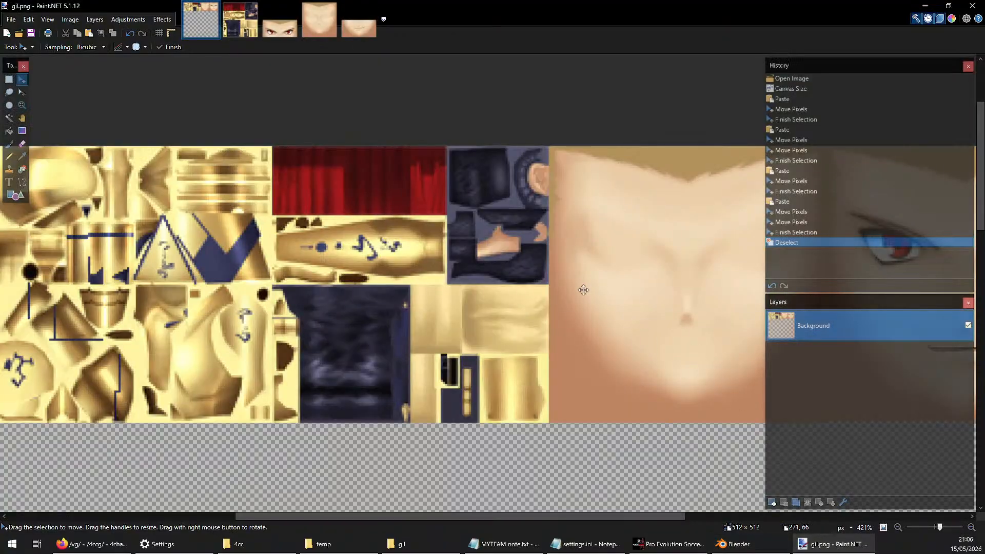
ctrl+scroll(580, 261, down, 2)
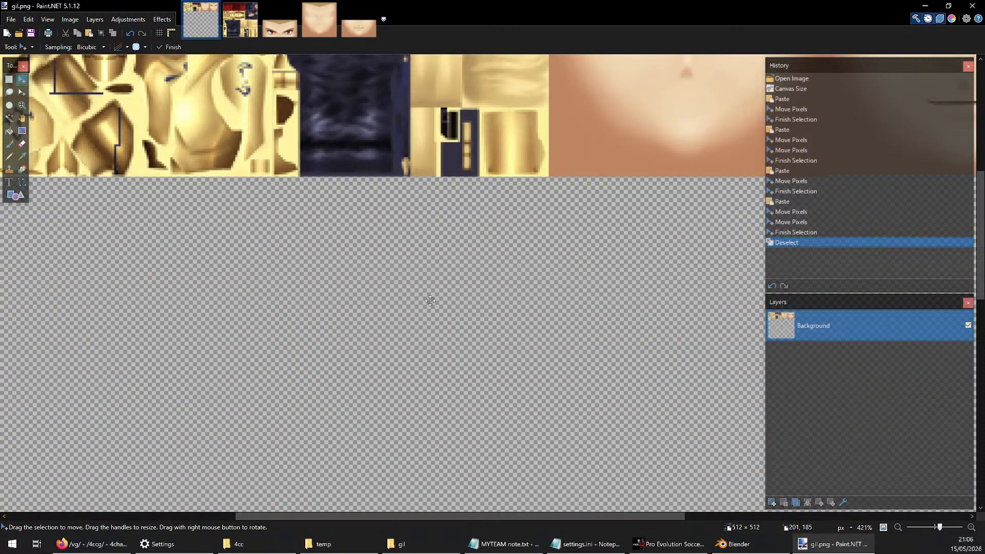
ctrl+scroll(429, 297, down, 3)
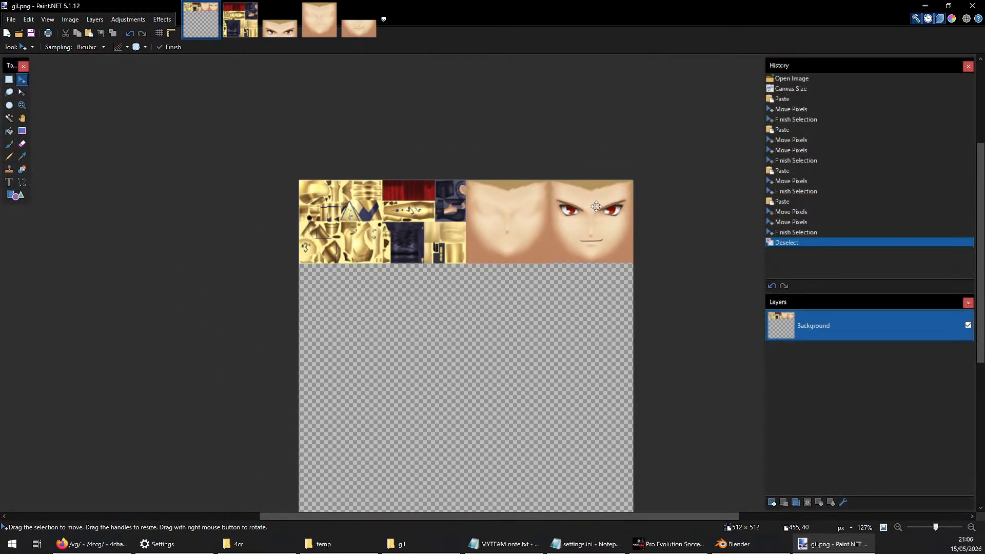
click(925, 5)
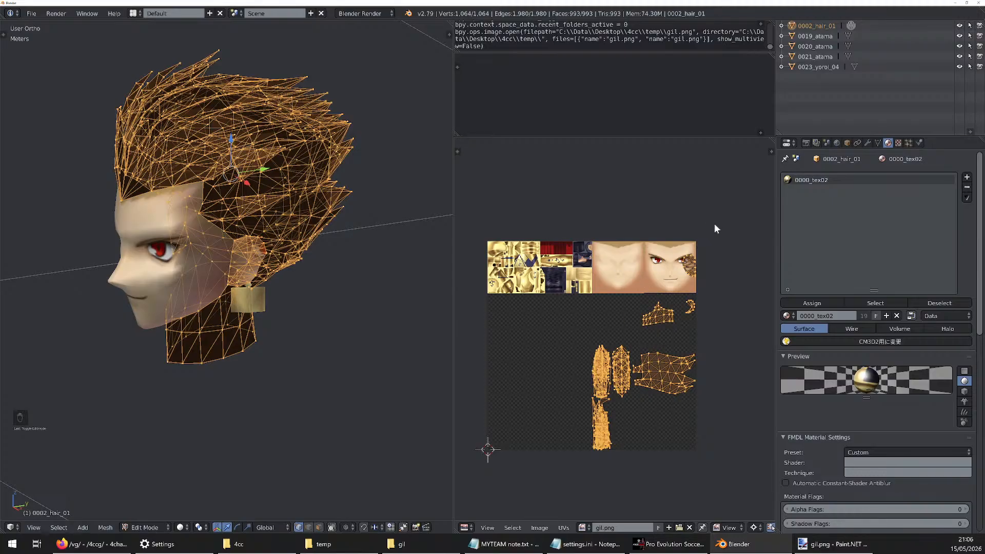
Try scaling all the hair mesh's UVs by 0.25 about the 2D cursor, and undo the scaling
key(s)
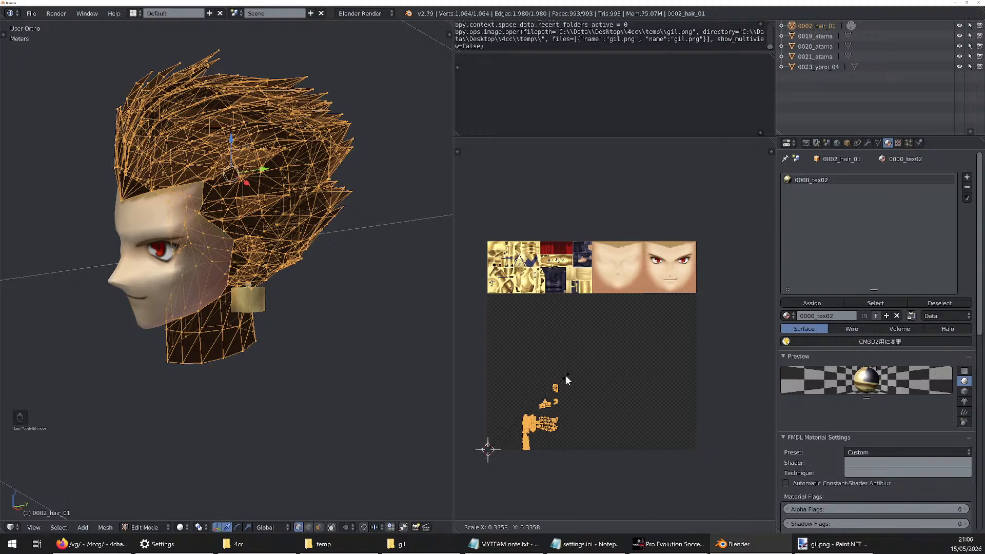
text(0)
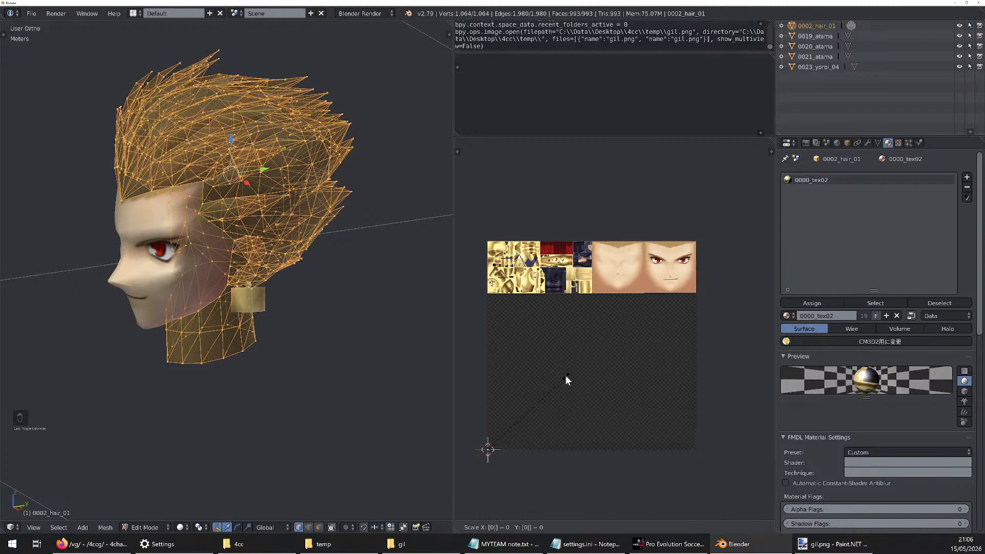
text(.25)
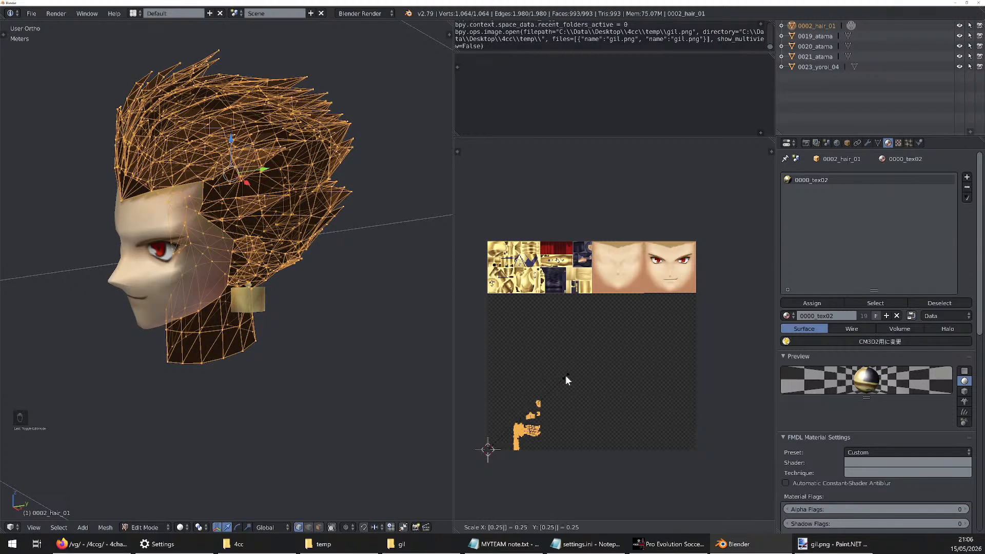
key(Return)
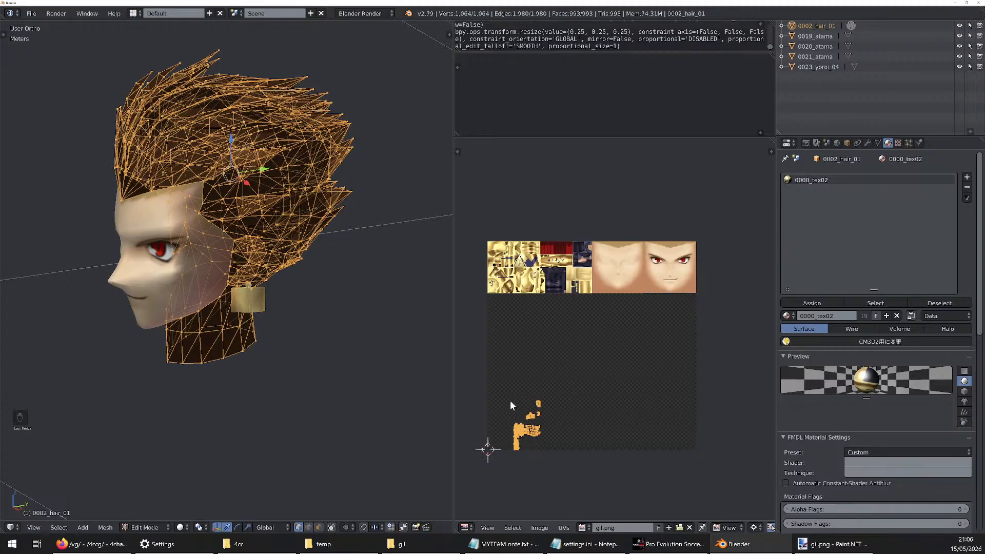
key(ctrl+z)
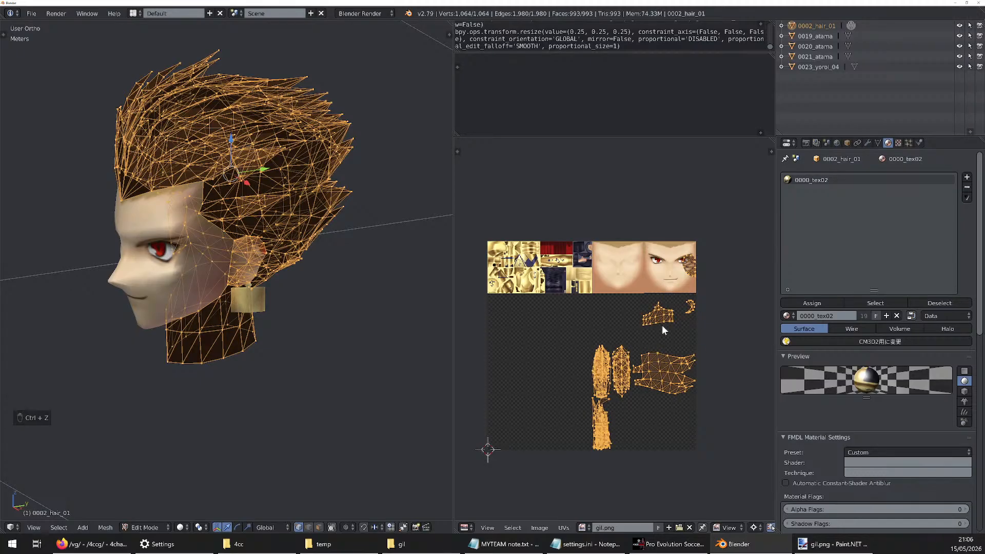
Try scaling the hair UVs by 0.5 twice in a row, and undo both scalings
key(s)
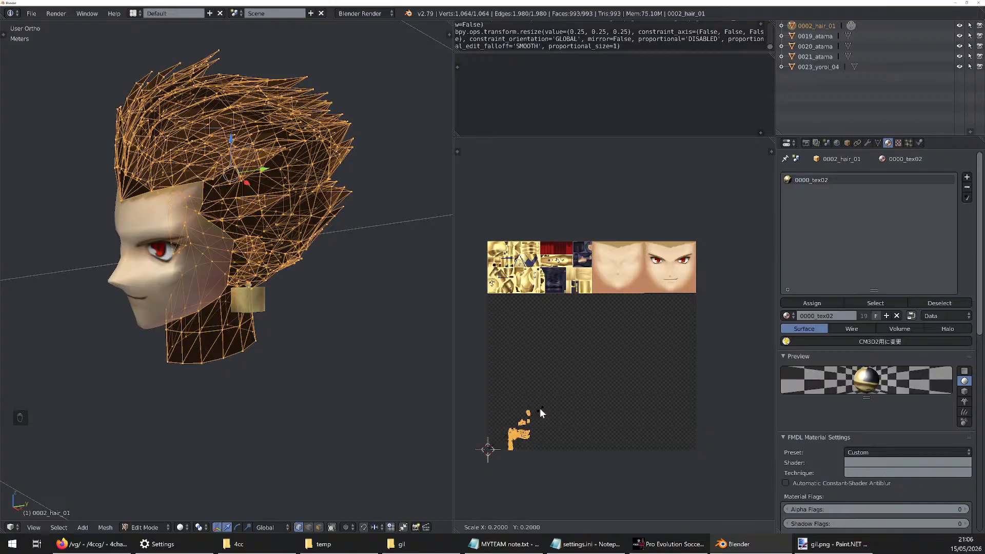
click(627, 343)
key(s)
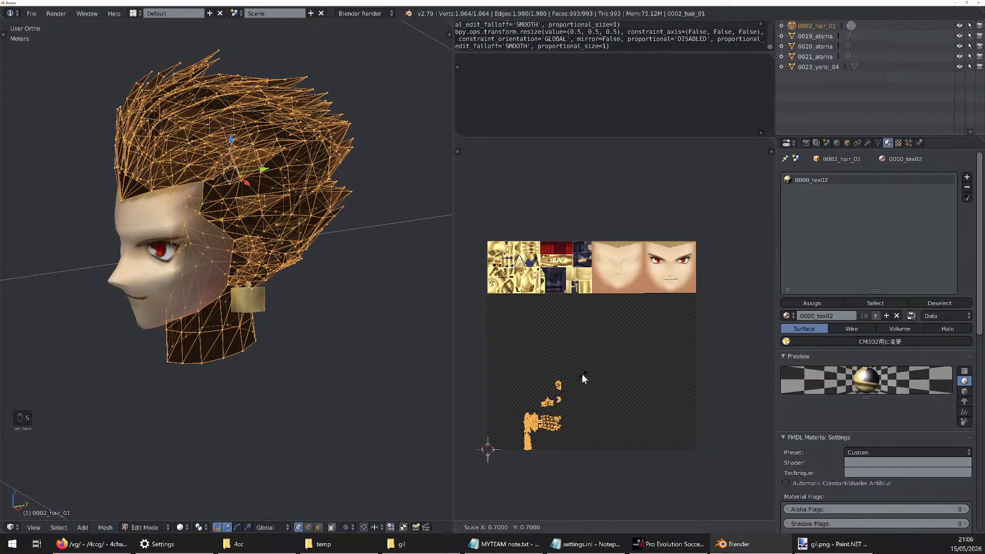
click(547, 396)
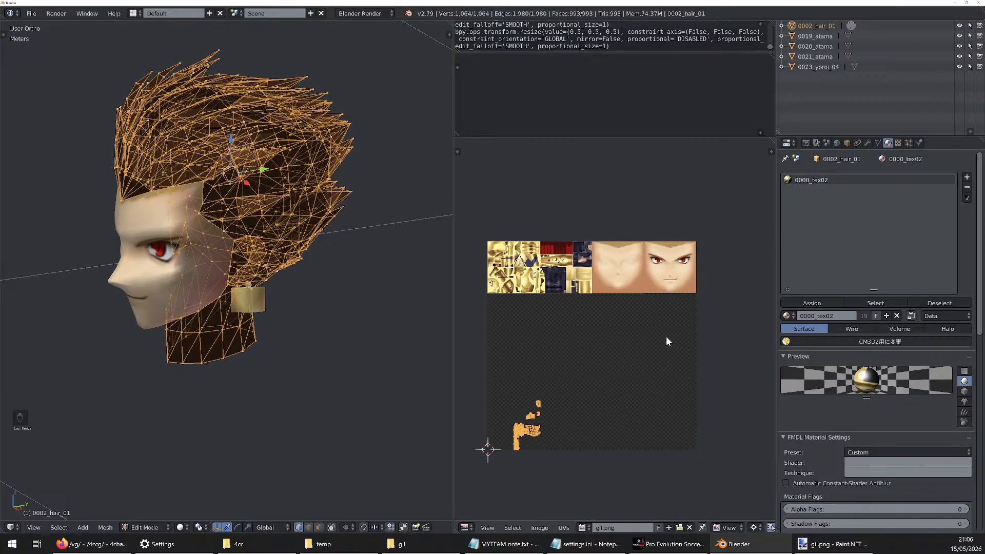
key(ctrl+z)
key(ctrl+z)
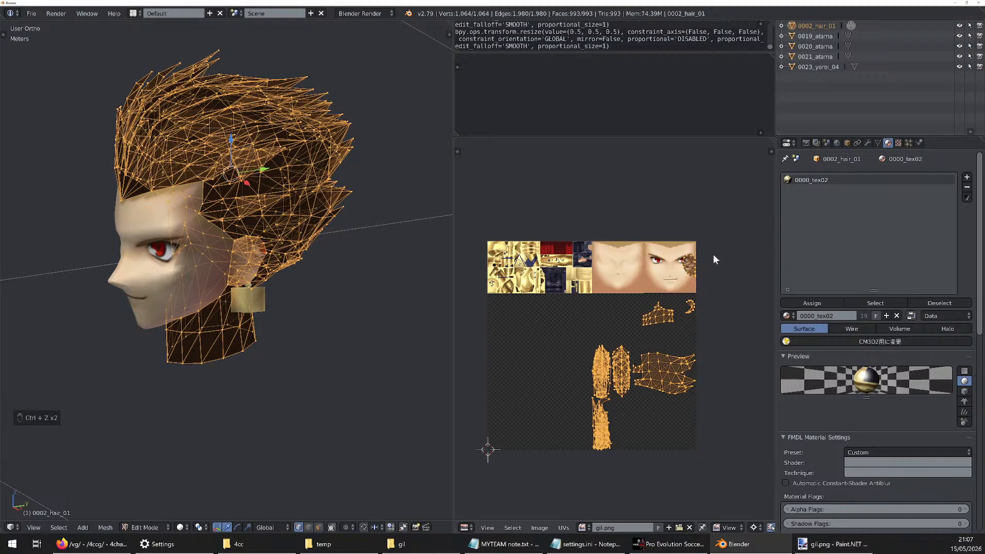
Try a single numeric scaling of the hair UVs with factor 0.25 again, and undo it
key(s)
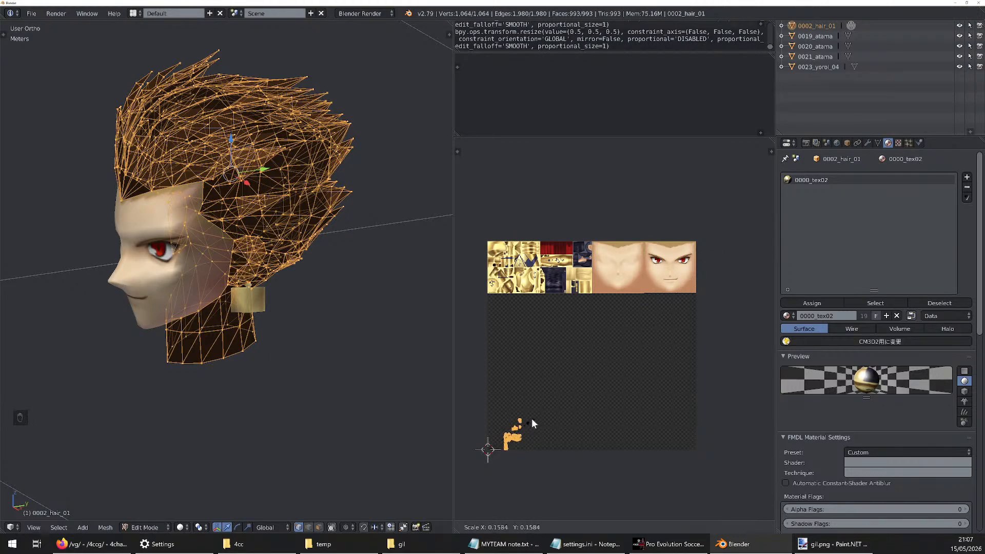
text(0.)
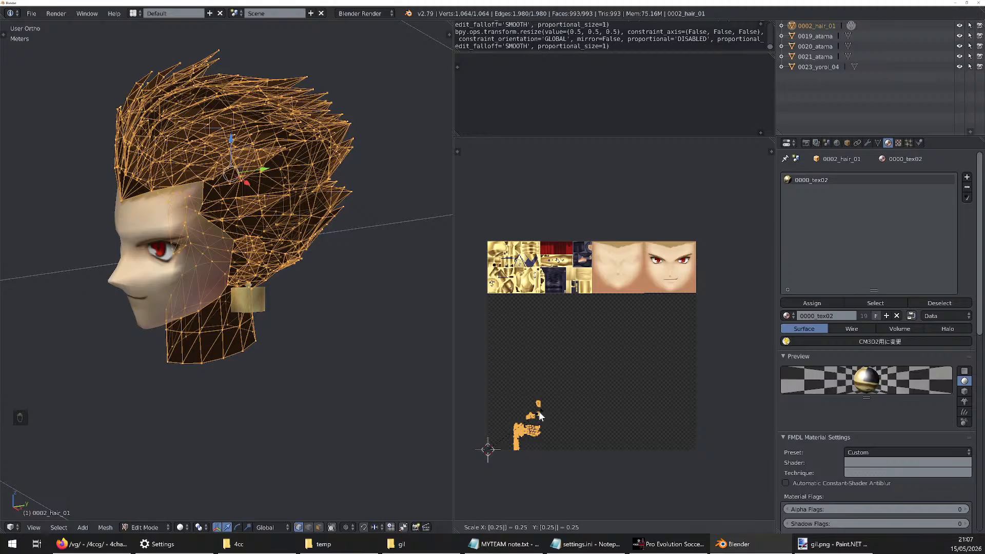
key(Return)
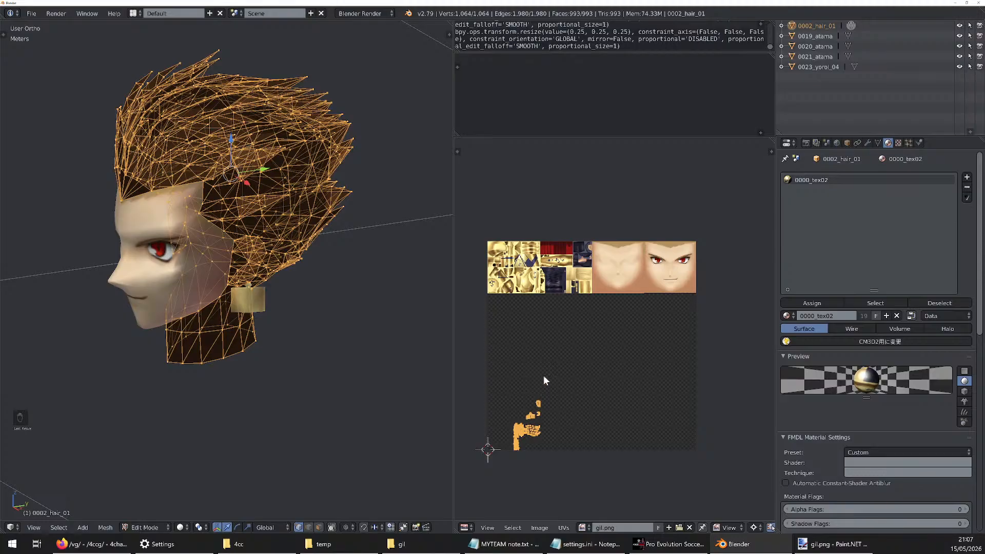
key(ctrl+z)
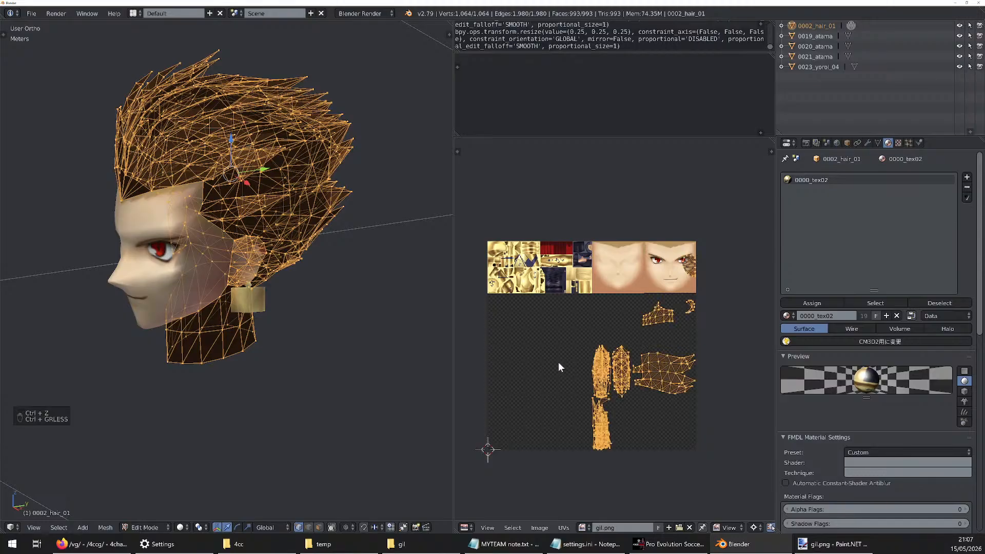
key(ctrl+less)
Preview the hair UVs scaled by 1/4 and by 0.125, cancelling each scaling
key(s)
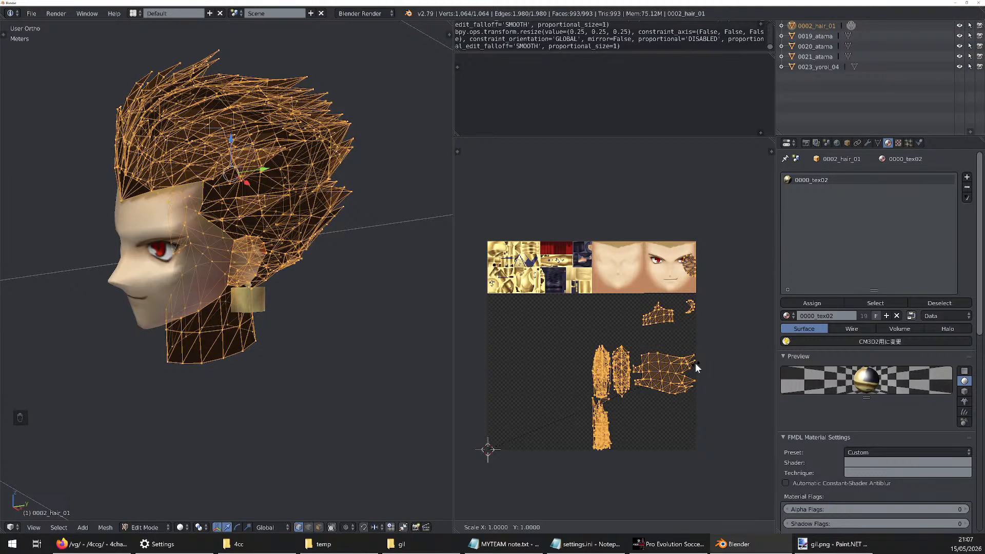
text(/4)
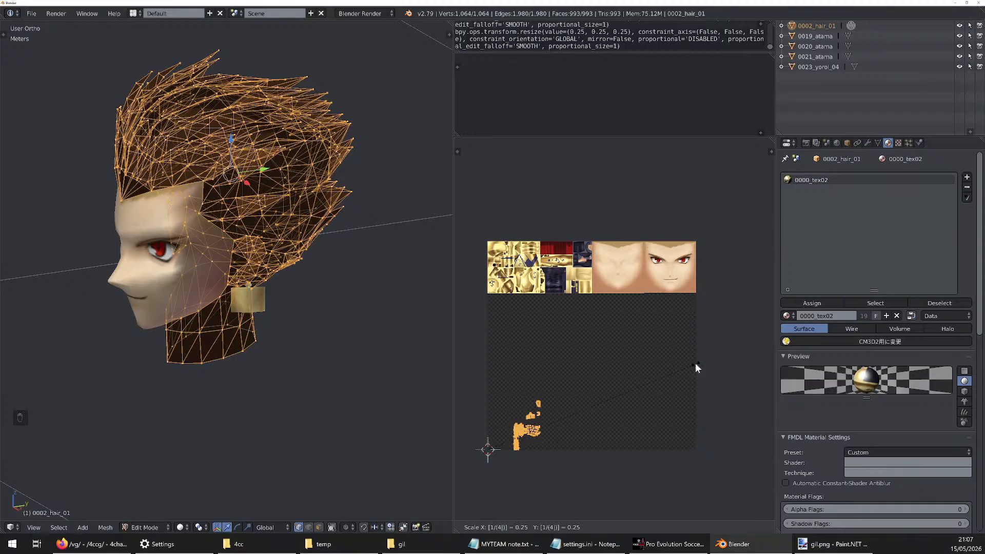
right_click(694, 362)
text(s)
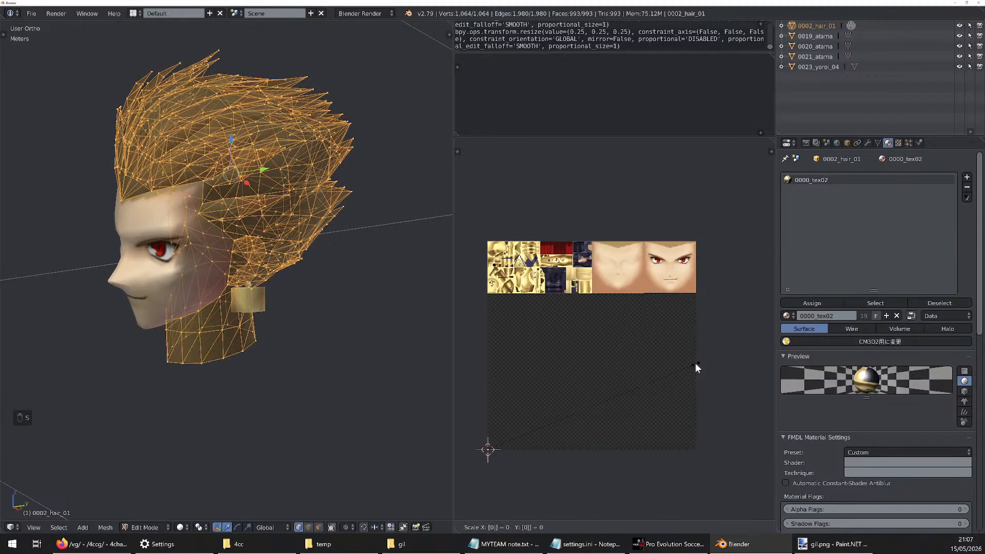
text(0.125)
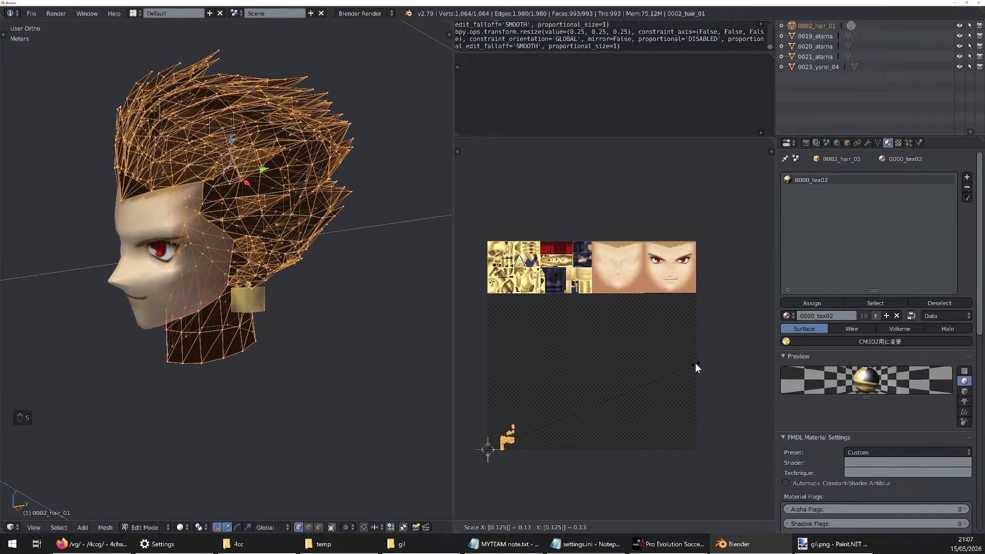
right_click(695, 363)
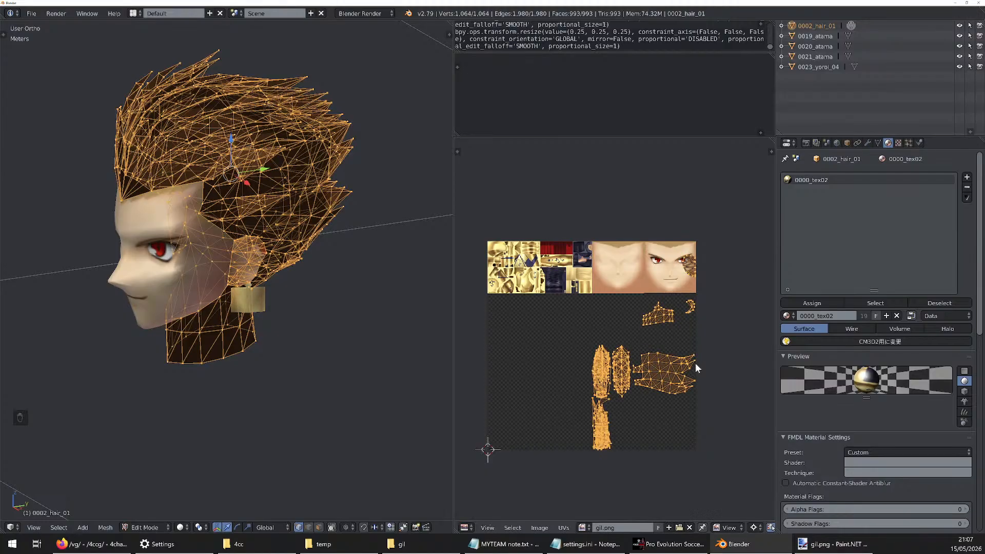
Scale all the hair mesh's UVs by 1/4 about the 2D cursor at the image's origin
text(s1/8)
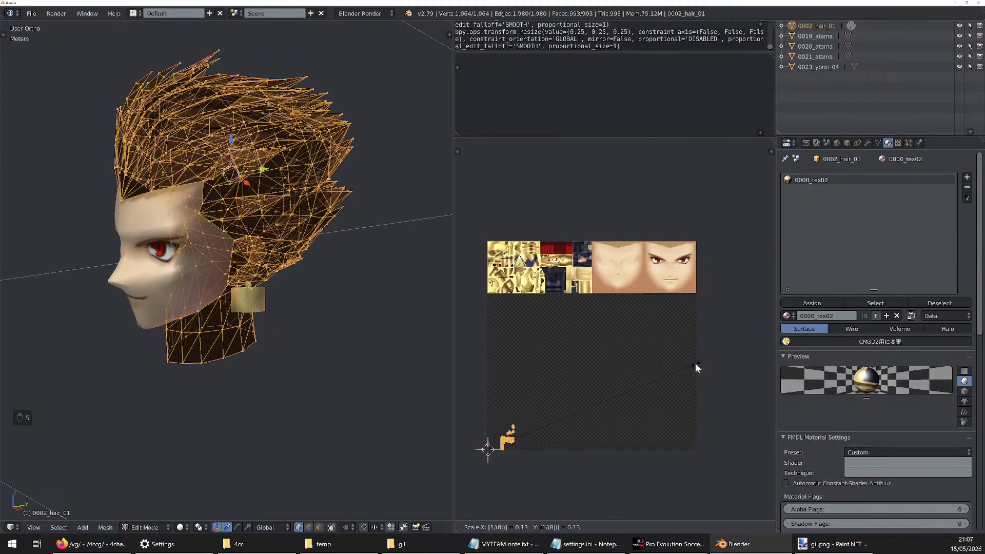
key(BackSpace)
text(4)
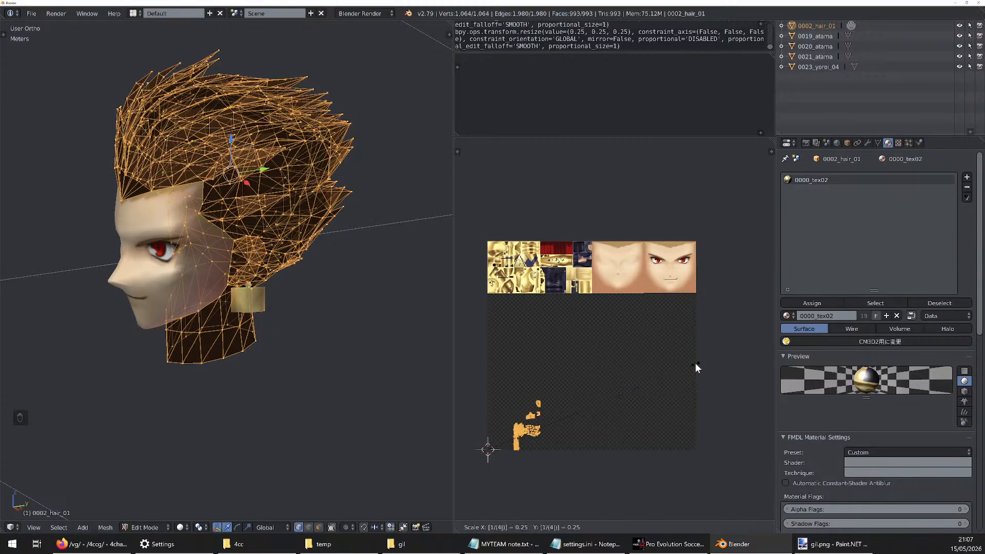
click(695, 362)
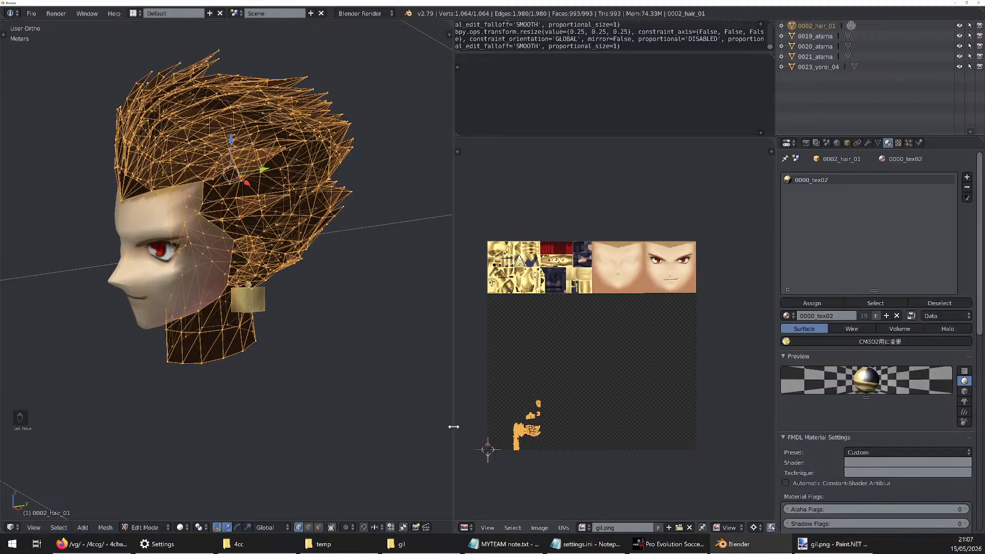
Move the hair UVs by 0.25 in X and 0.75 in Y onto the tex02 section of the gil.png atlas
key(g)
right_click(365, 336)
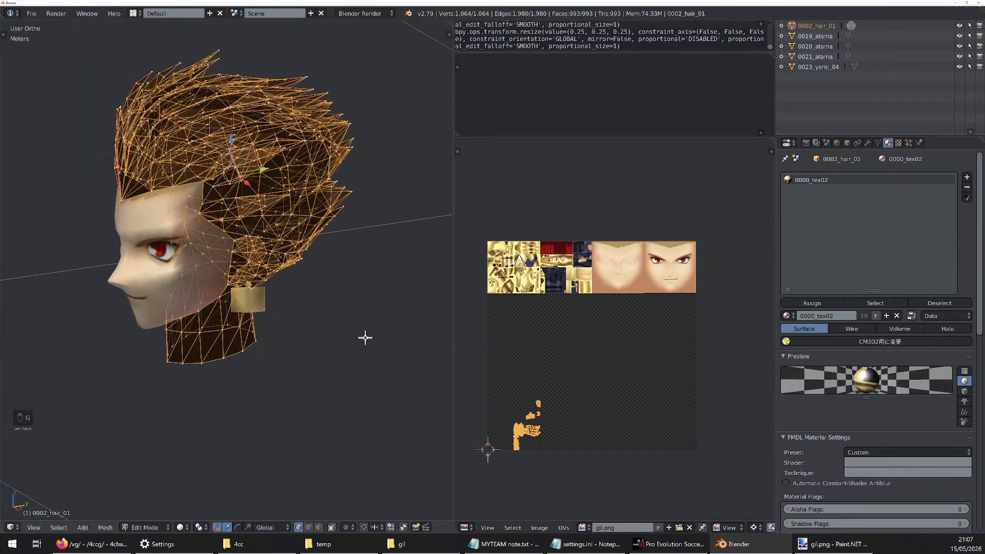
key(g)
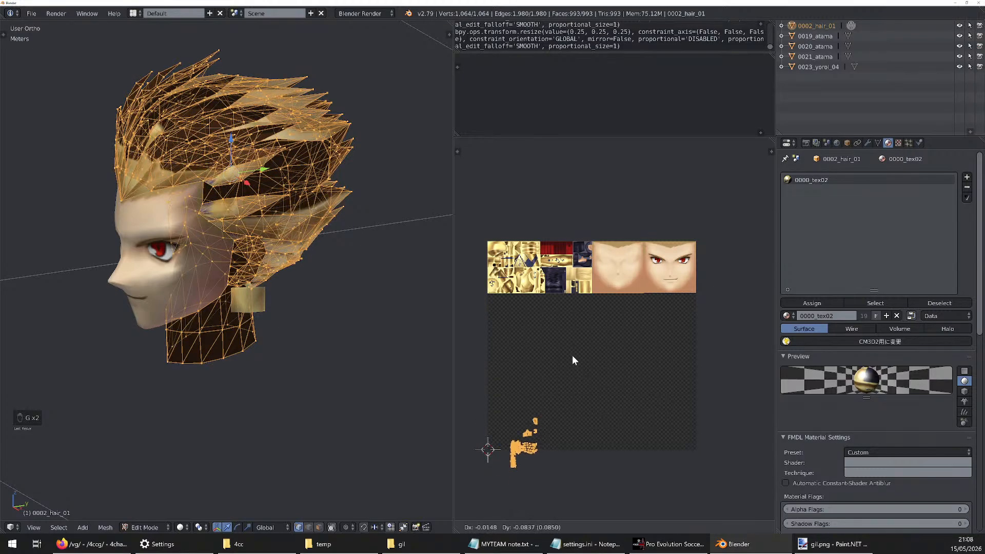
click(637, 195)
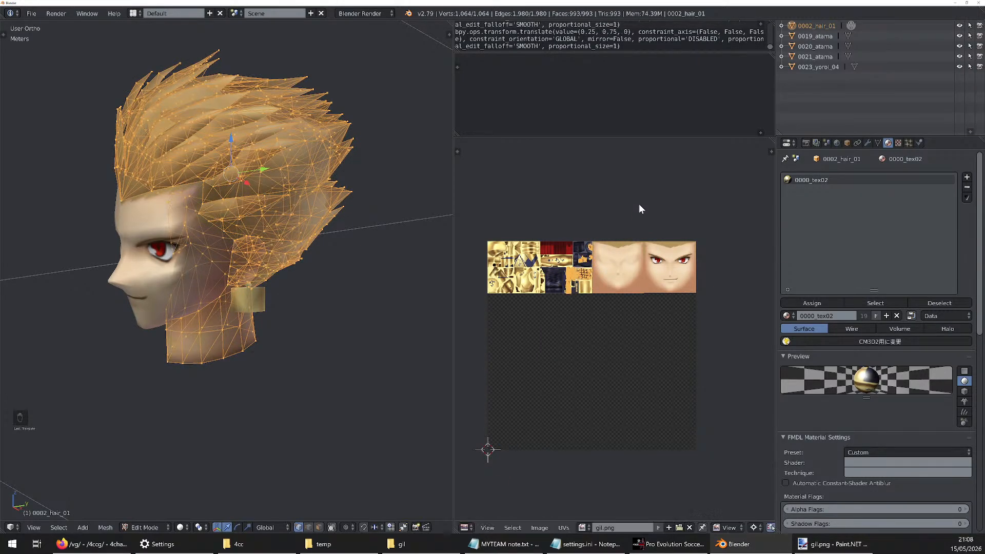
scroll(626, 299, up, 6)
scroll(626, 298, down, 5)
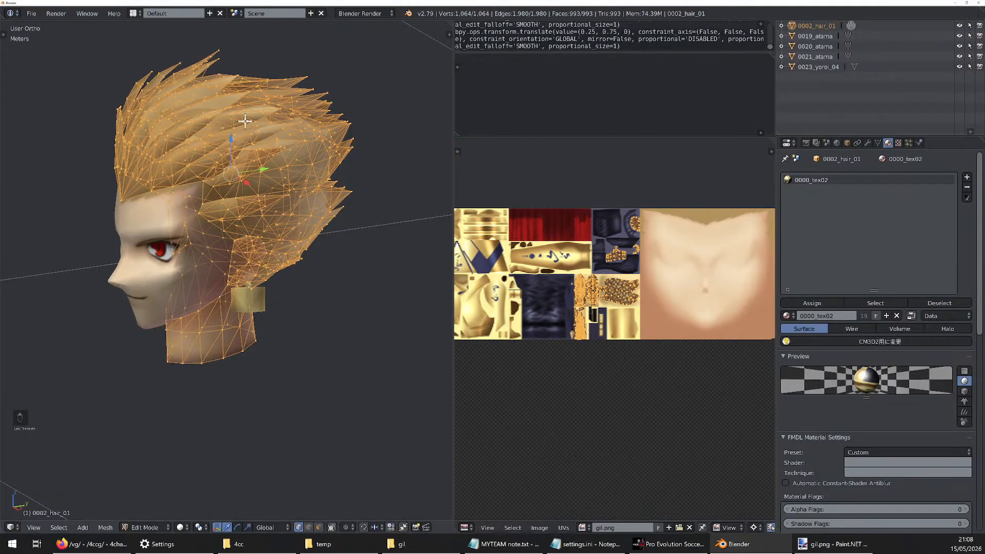
scroll(552, 297, down, 1)
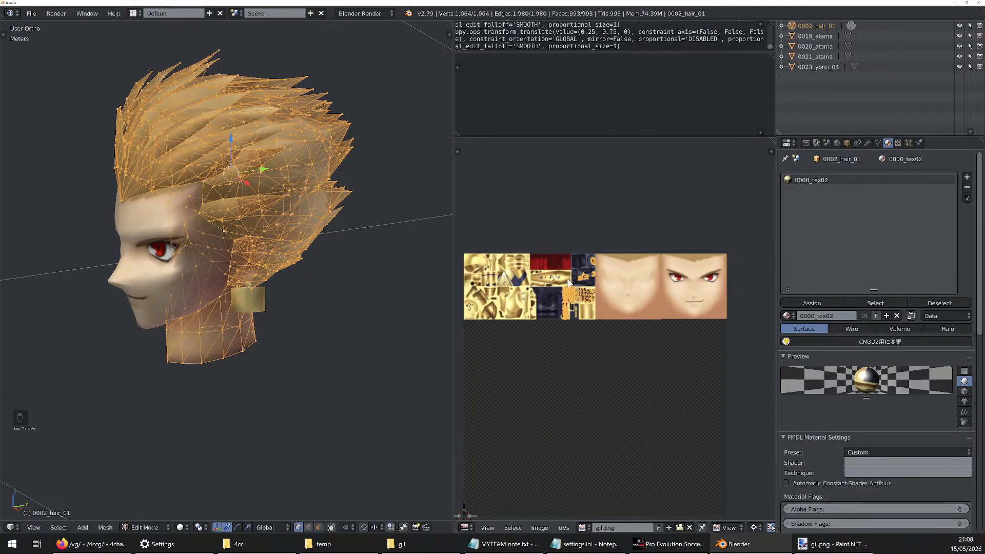
Switch mesh editing from the hair to 0019_atama and view its UVs over face_base.png
click(849, 37)
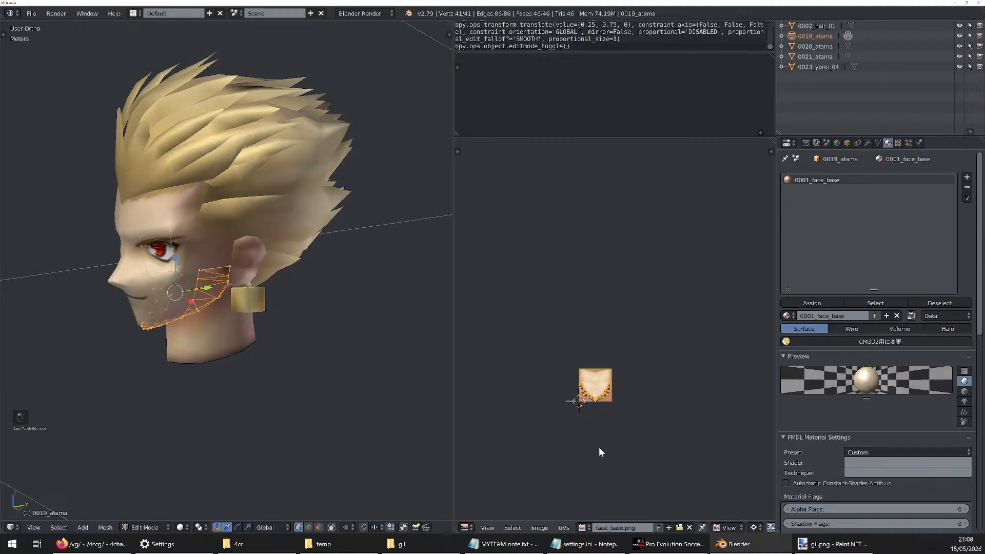
scroll(626, 428, up, 6)
scroll(585, 375, down, 3)
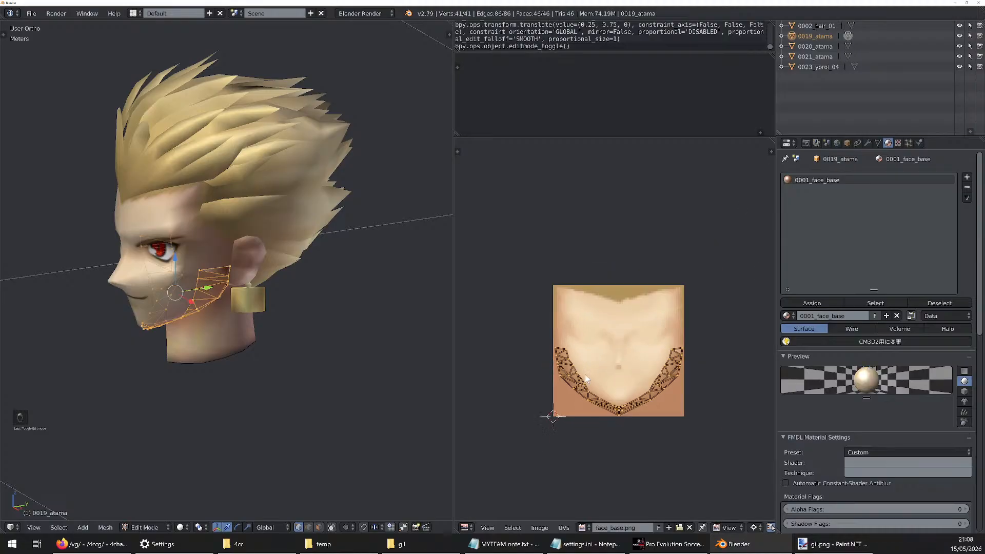
click(583, 527)
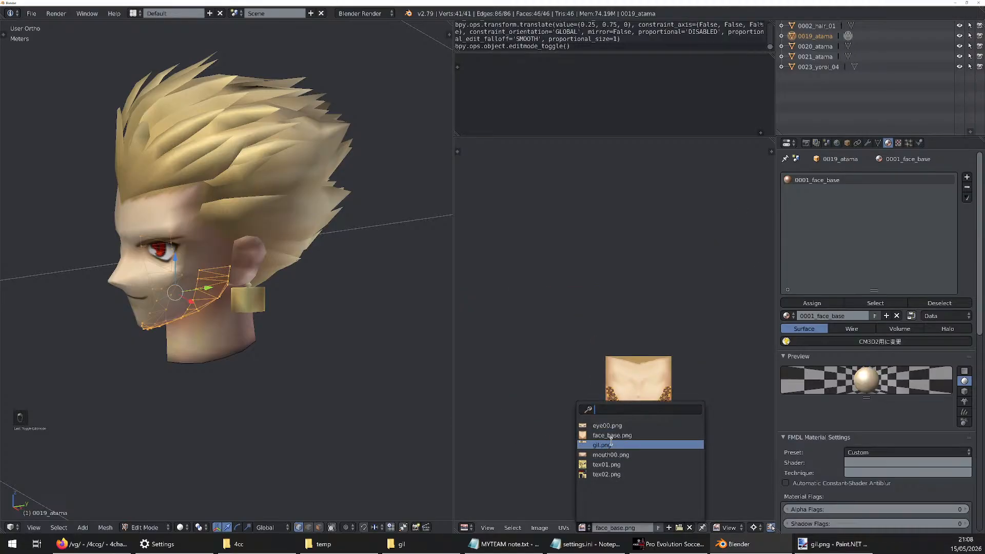
scroll(679, 426, up, 2)
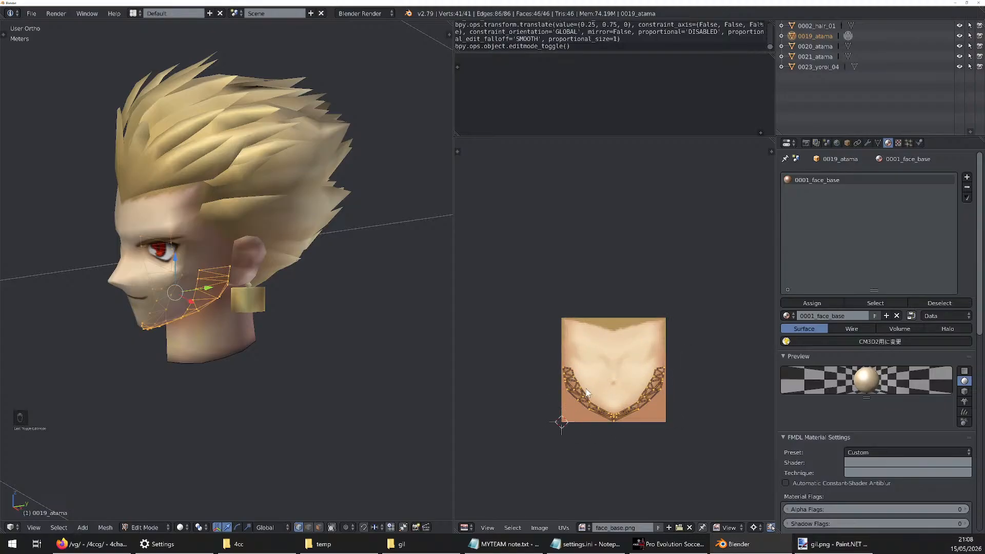
Box-select one half of the 0019_atama jawline UVs up to the chin and check which part of the face they cover
key(a)
key(b)
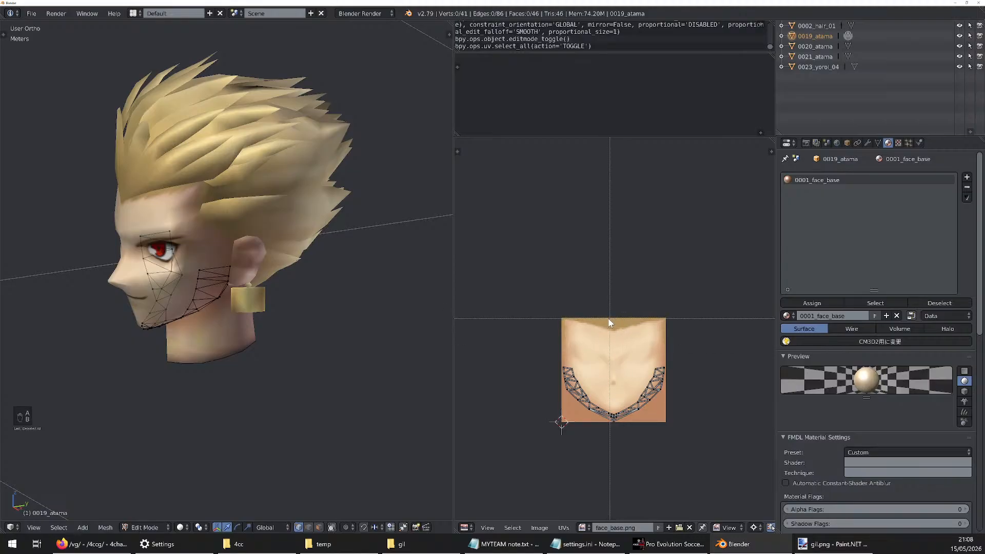
drag(609, 320, 524, 468)
middle_drag(413, 306, 319, 299)
scroll(209, 279, up, 5)
middle_drag(209, 279, 192, 282)
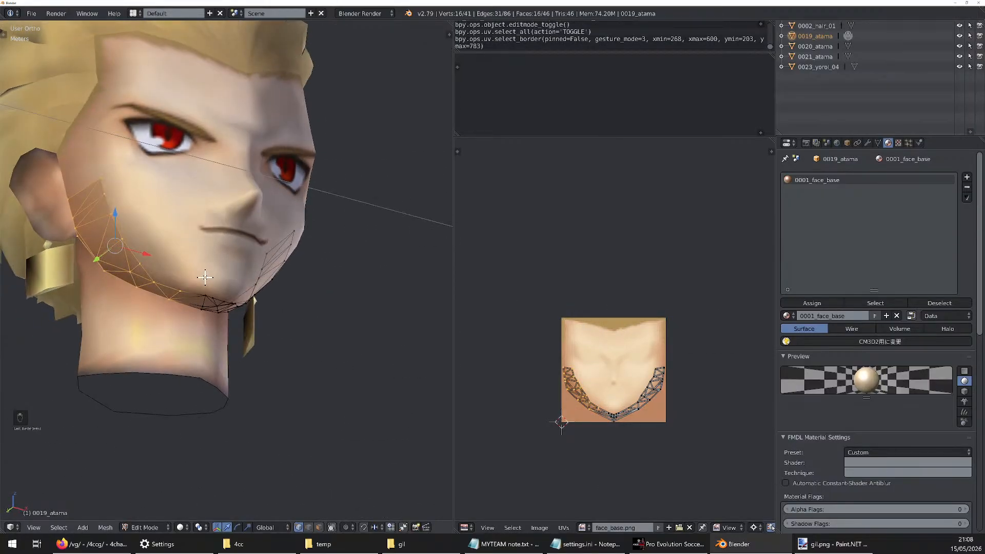
key(b)
drag(528, 338, 613, 498)
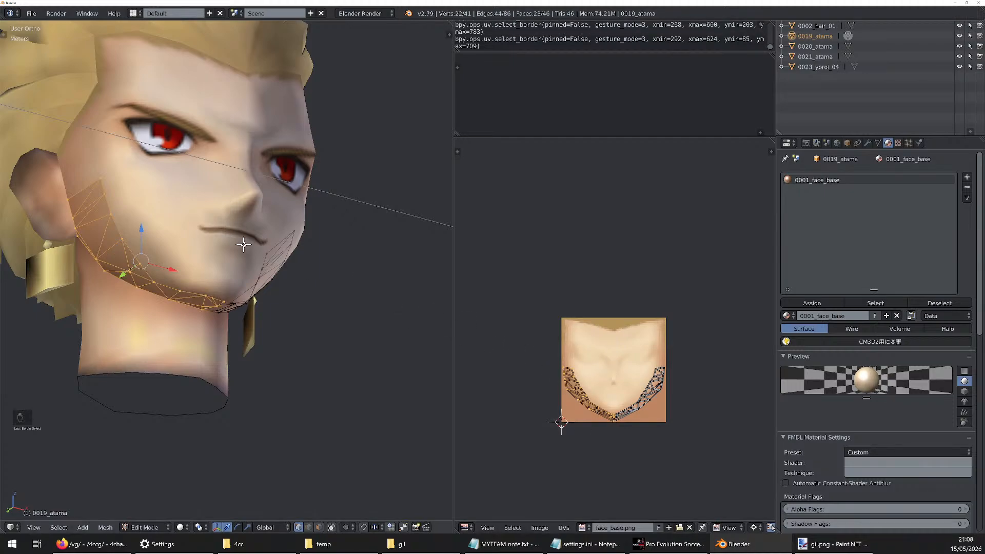
middle_drag(239, 246, 220, 243)
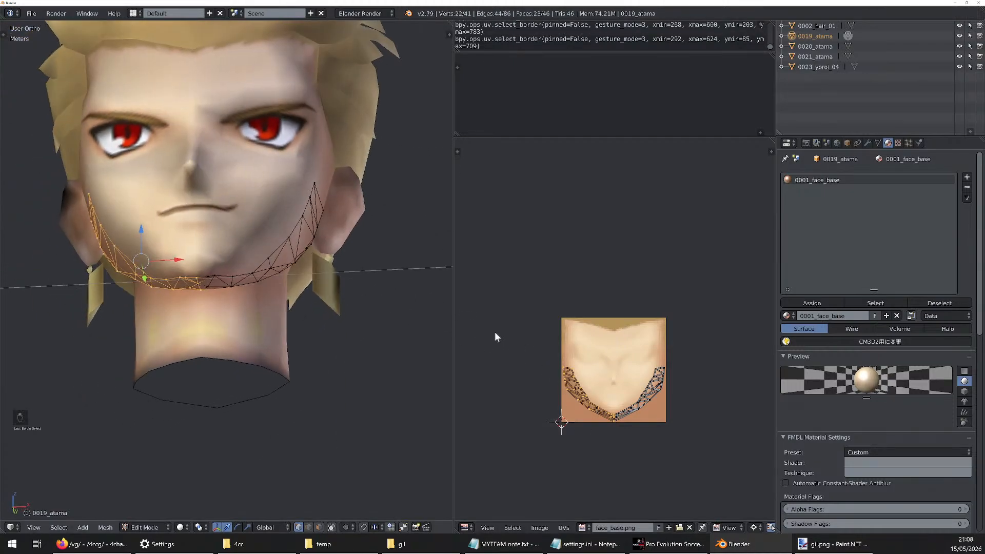
Assign gil.png to the selected half of the jawline, try moving its UVs, and undo the move
click(585, 528)
click(605, 446)
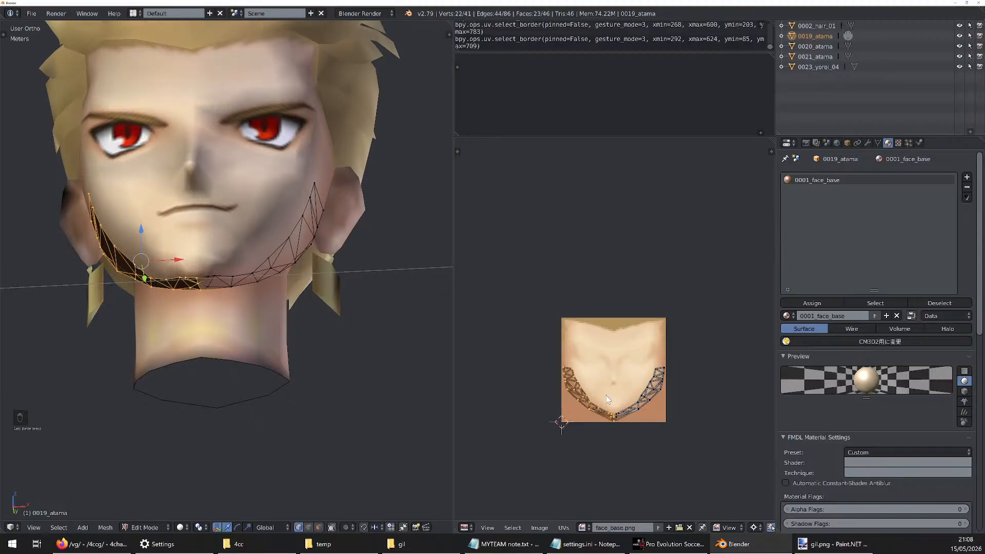
key(g)
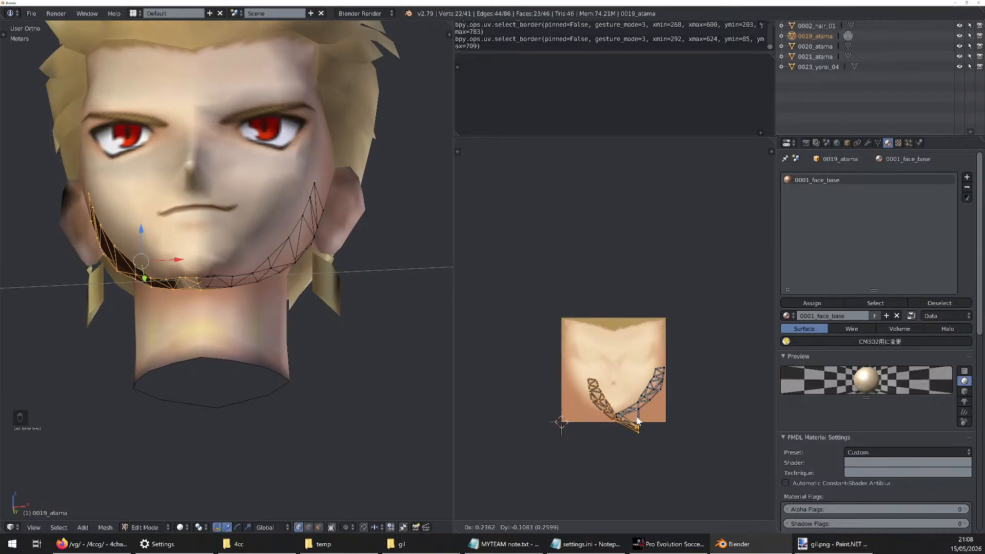
click(614, 391)
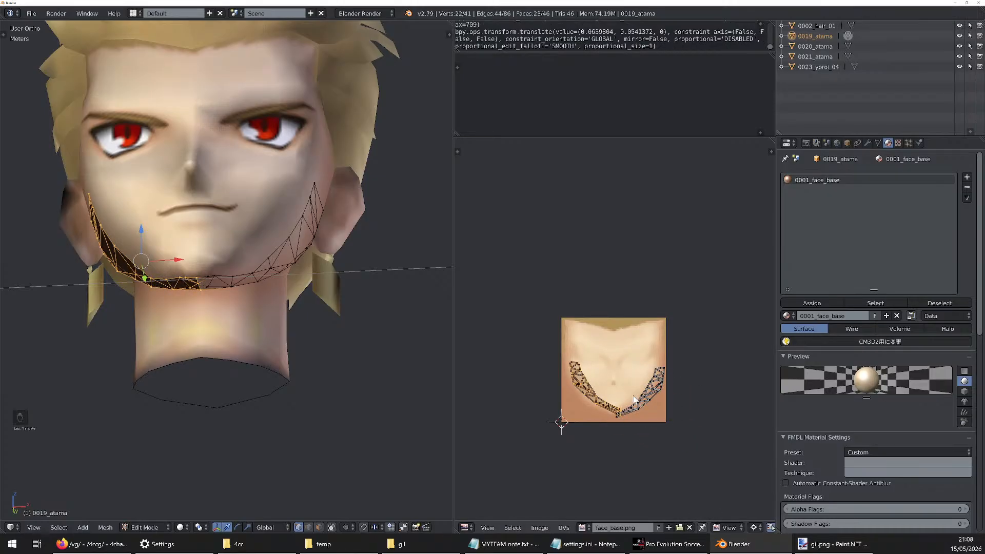
key(ctrl+z)
Select all of the 0019_atama jawline UVs and assign the gil.png image to them
key(b)
drag(670, 350, 531, 463)
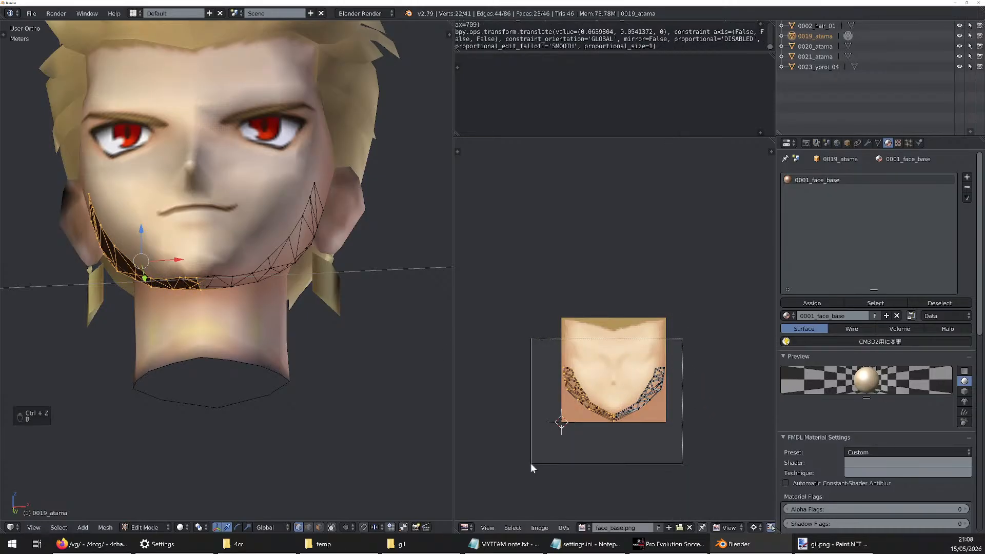
key(g)
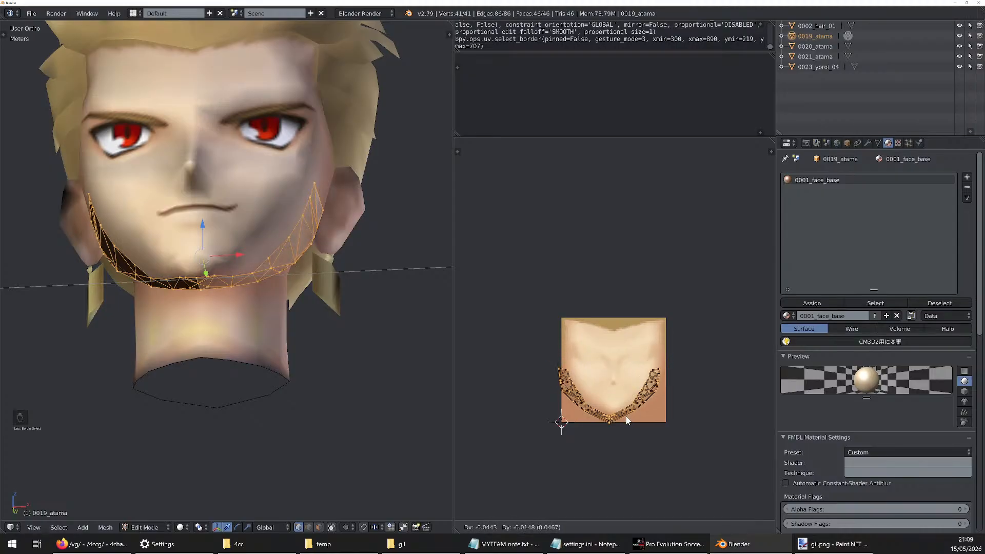
click(636, 408)
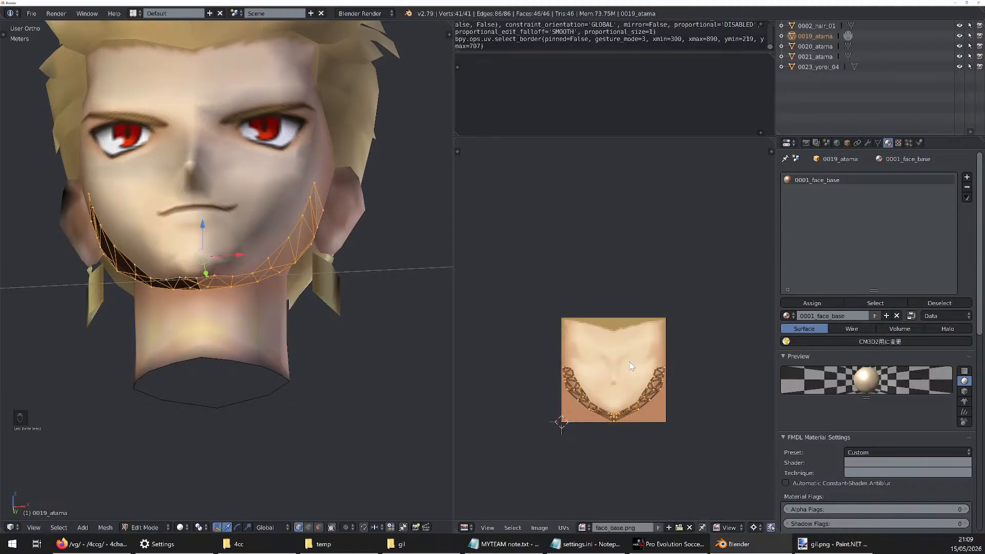
key(a)
key(a)
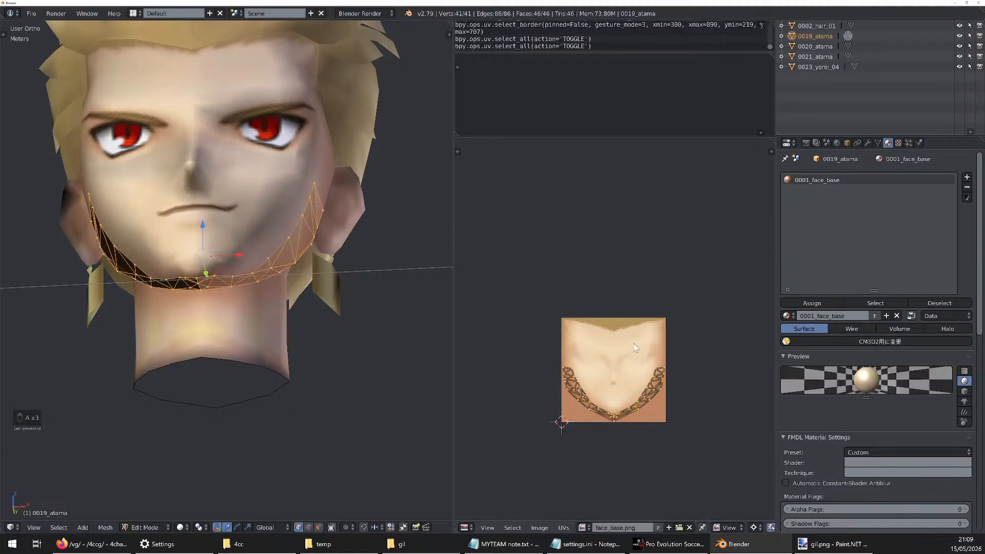
click(583, 527)
click(601, 445)
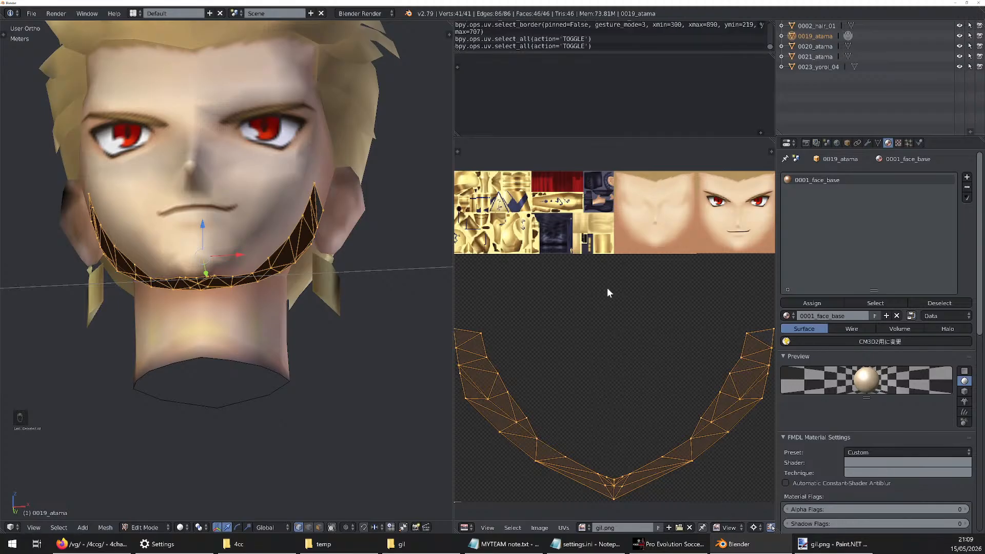
Scale the jawline UVs by 0.25 about the 2D cursor and move them by 0.5 in X and 0.75 in Y onto the face_base section
scroll(609, 293, down, 6)
scroll(596, 311, up, 2)
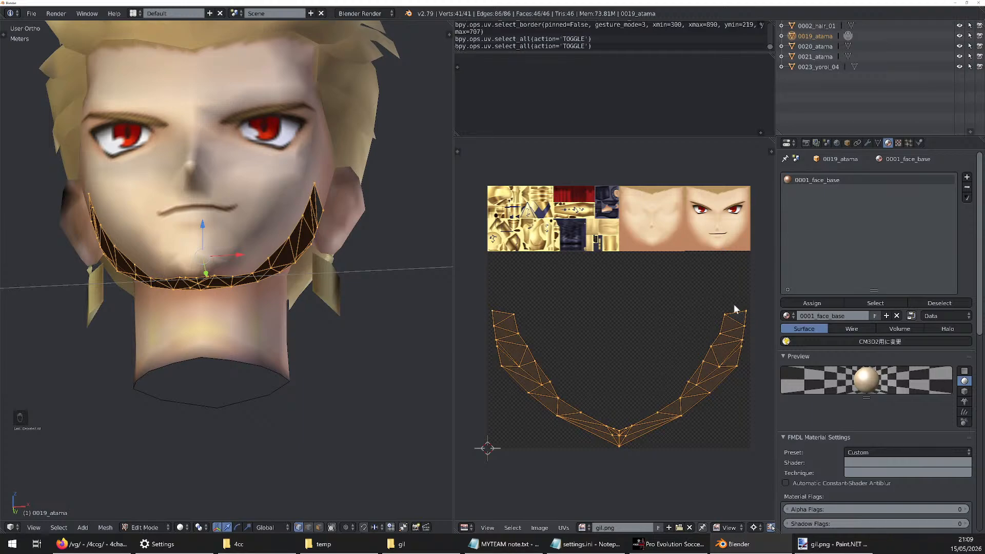
text(s.25)
key(Return)
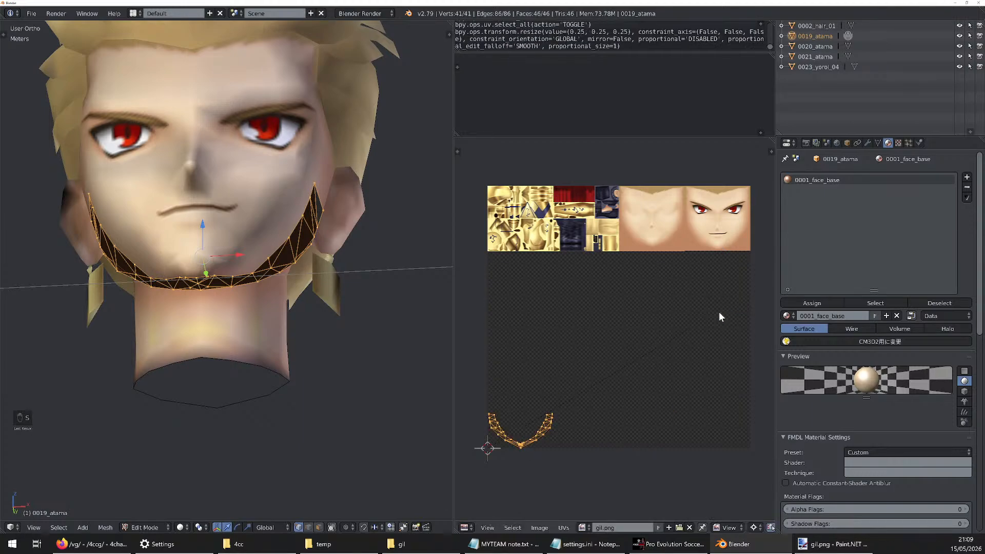
key(g)
ctrl+click(736, 217)
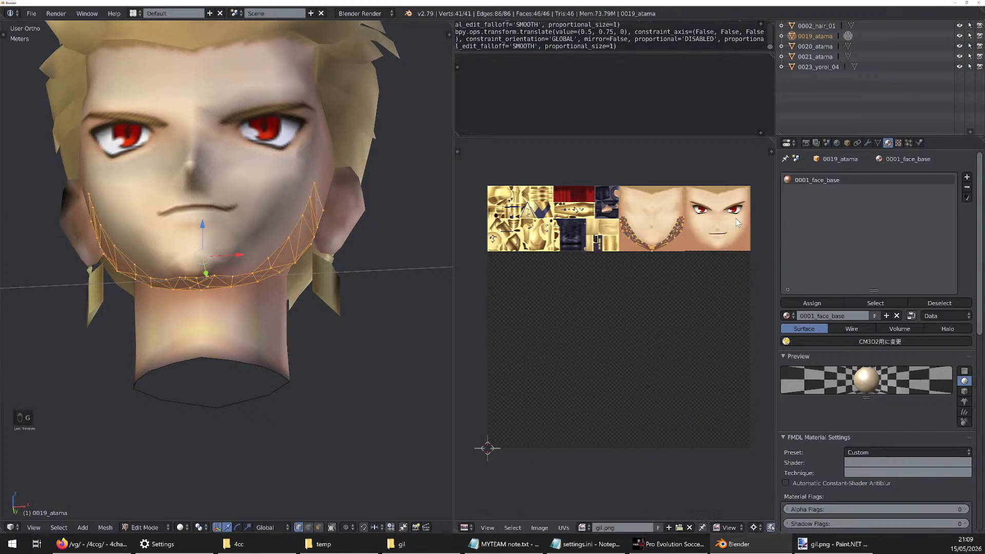
Switch mesh editing to 0020_atama and assign the gil.png image to its faces
click(845, 45)
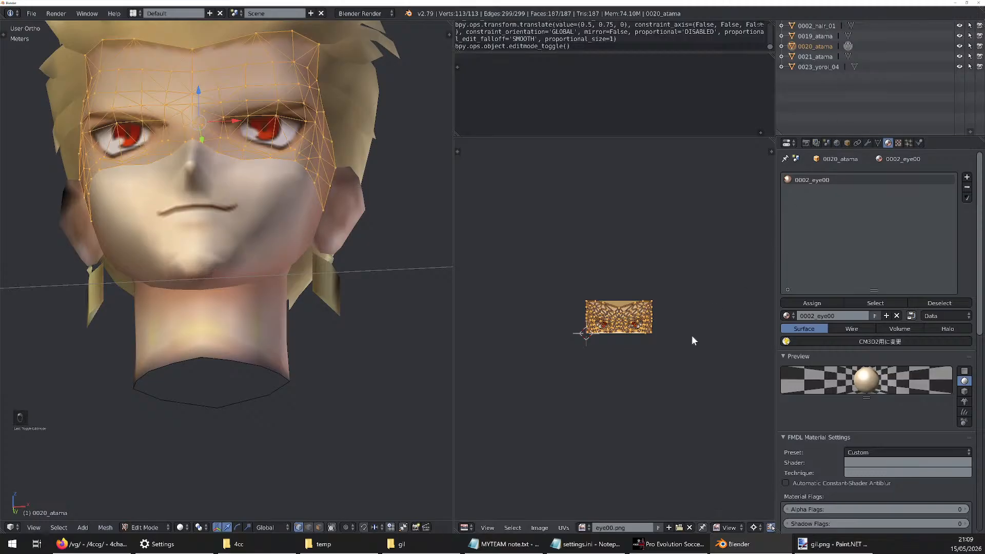
click(586, 527)
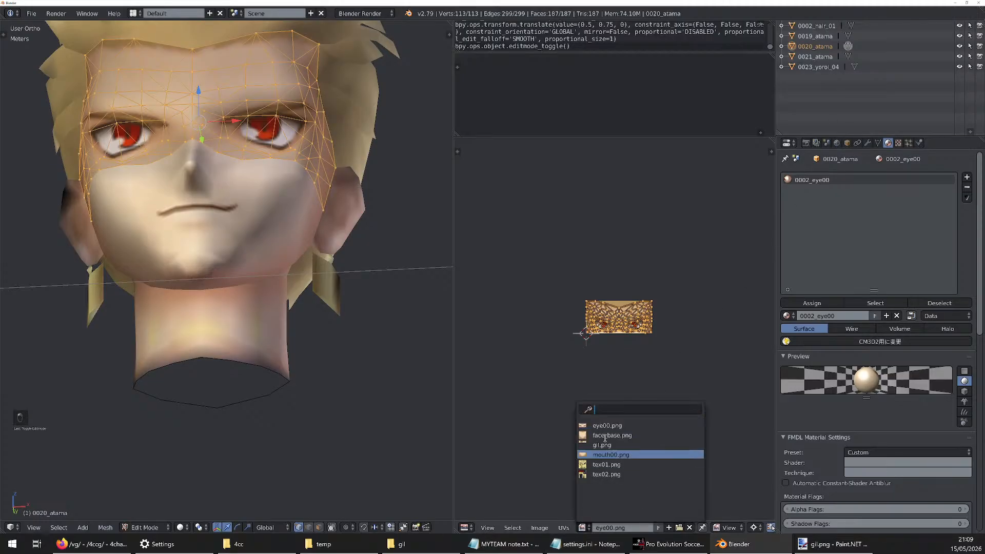
click(608, 446)
Try scaling the 0020_atama UVs by 1/4 and moving them by 0.75 in X and Y onto the atlas's eye-and-mouth section
key(s)
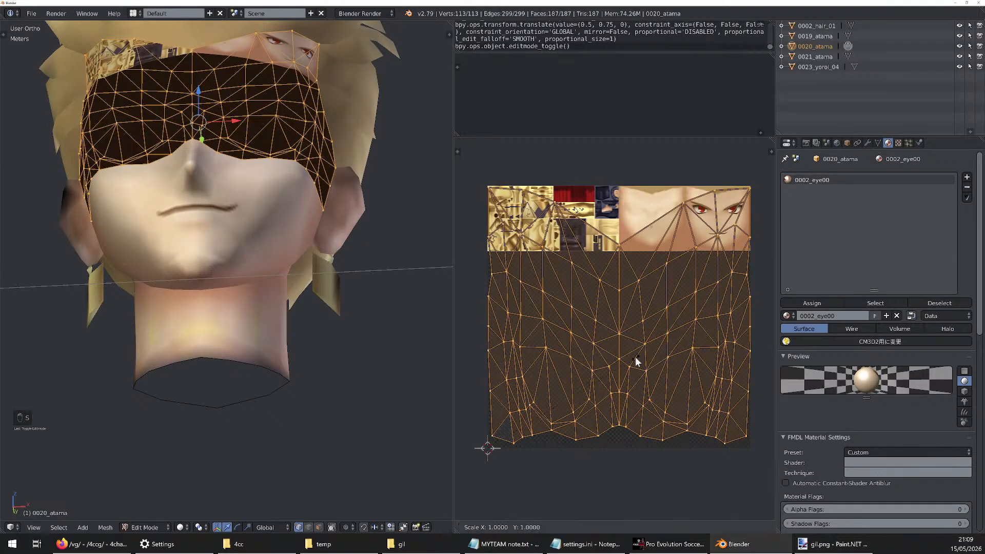
key(slash)
key(4)
key(Return)
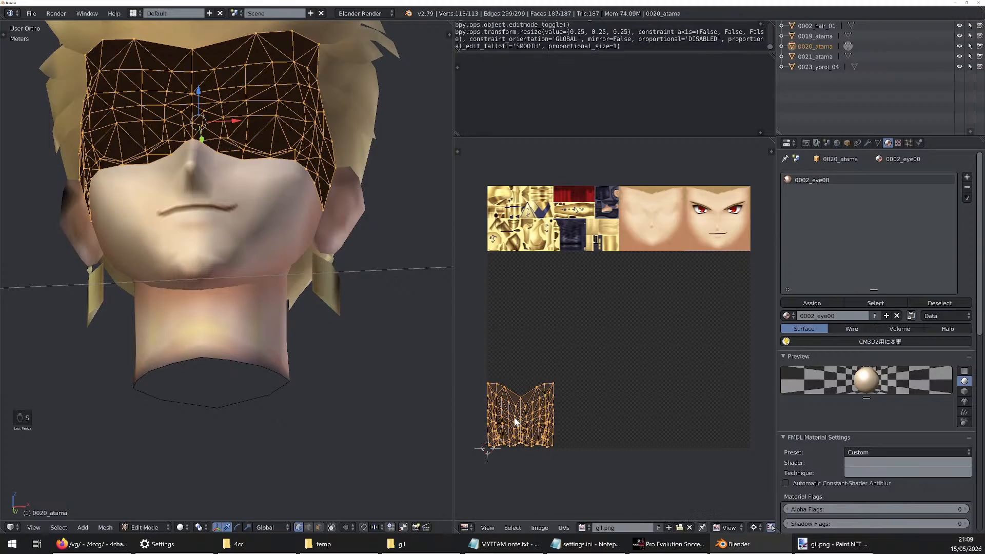
key(g)
key(ctrl)
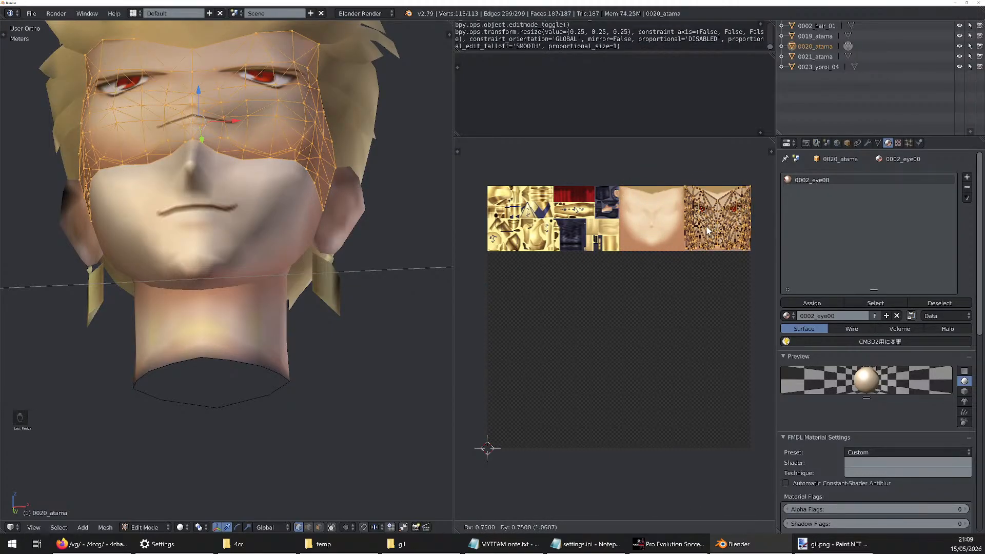
click(708, 231)
Leave edit mode and inspect how the eye texture lines up on the face from the front and side
middle_drag(186, 419, 198, 442)
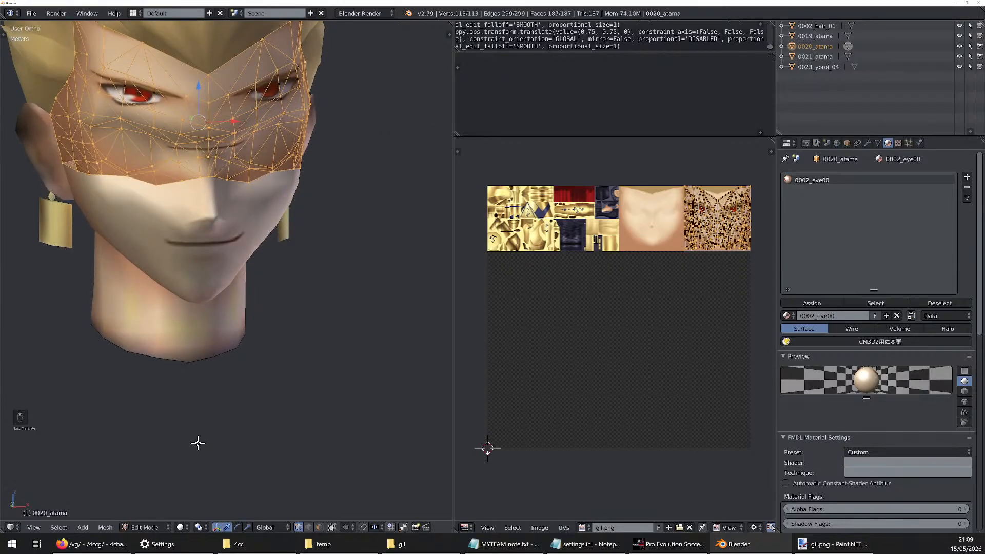
shift+middle_drag(196, 134, 196, 250)
scroll(196, 250, up, 2)
key(Tab)
mouse_move(280, 245)
middle_down()
mouse_move(254, 236)
mouse_move(316, 234)
mouse_move(248, 243)
mouse_move(276, 244)
middle_up()
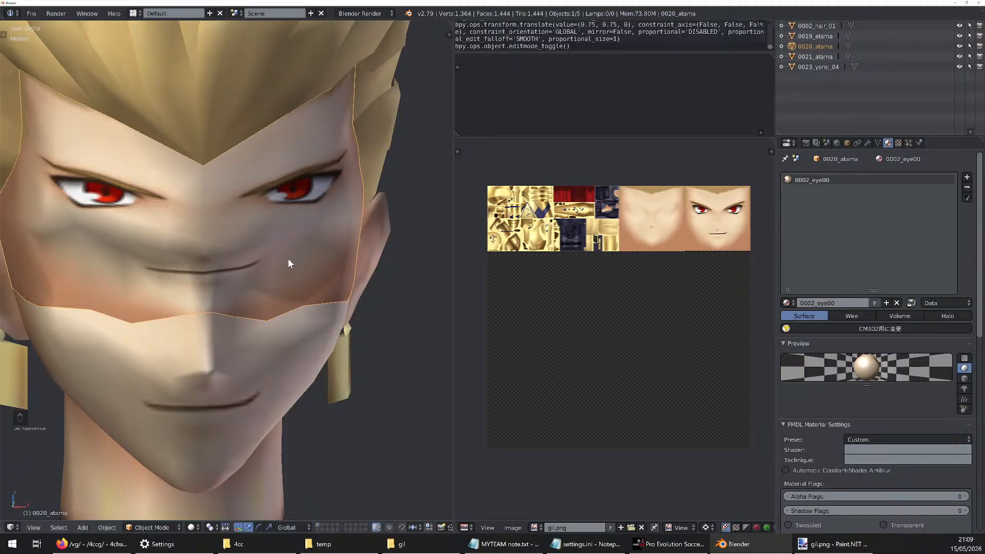
middle_drag(282, 248, 260, 255)
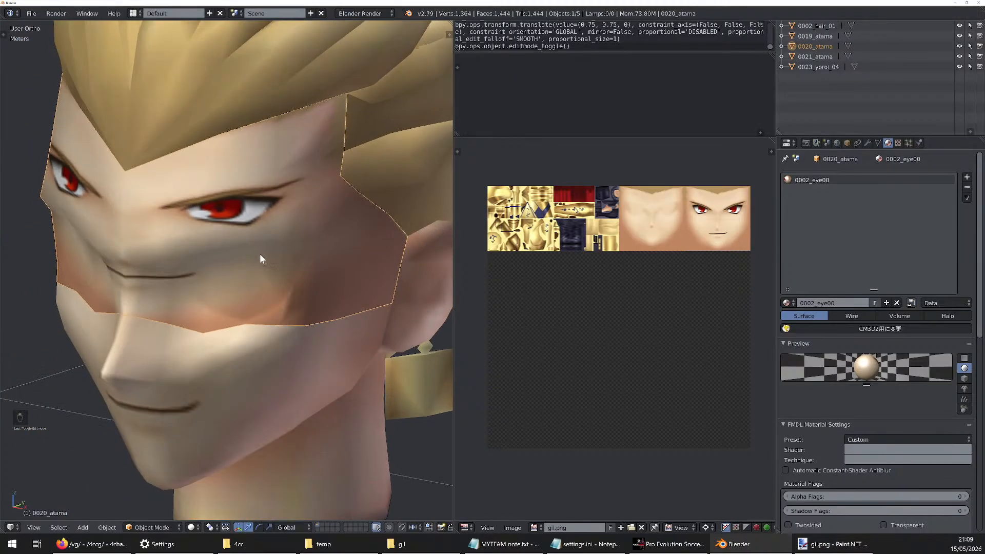
Return to editing 0020_atama and undo its UV move, scaling and gil.png assignment
key(Tab)
key(ctrl+z)
key(ctrl+z)
key(ctrl+z)
key(ctrl+z)
key(ctrl+z)
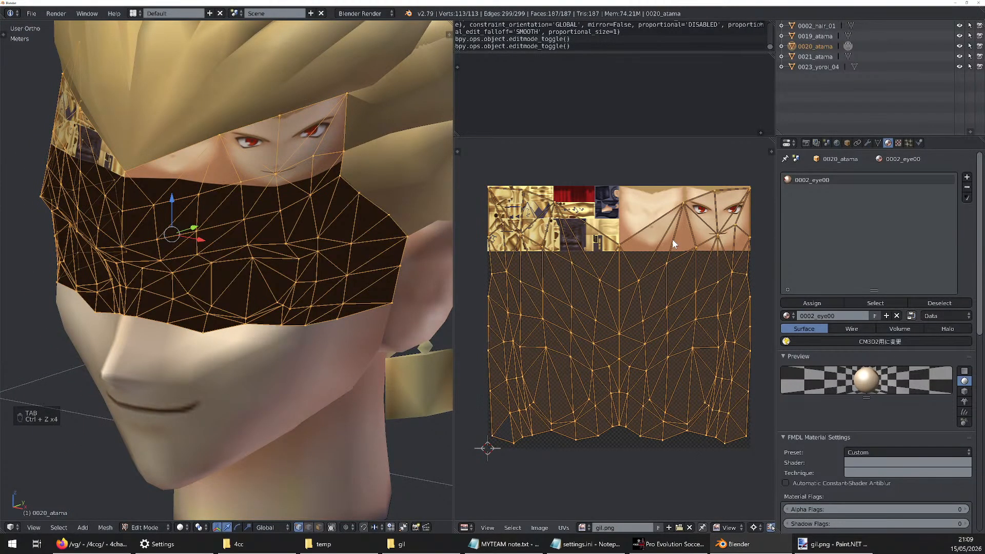
Examine how the 0020_atama UVs fit the proportions of the eye00.png texture
scroll(610, 321, up, 9)
scroll(568, 315, down, 3)
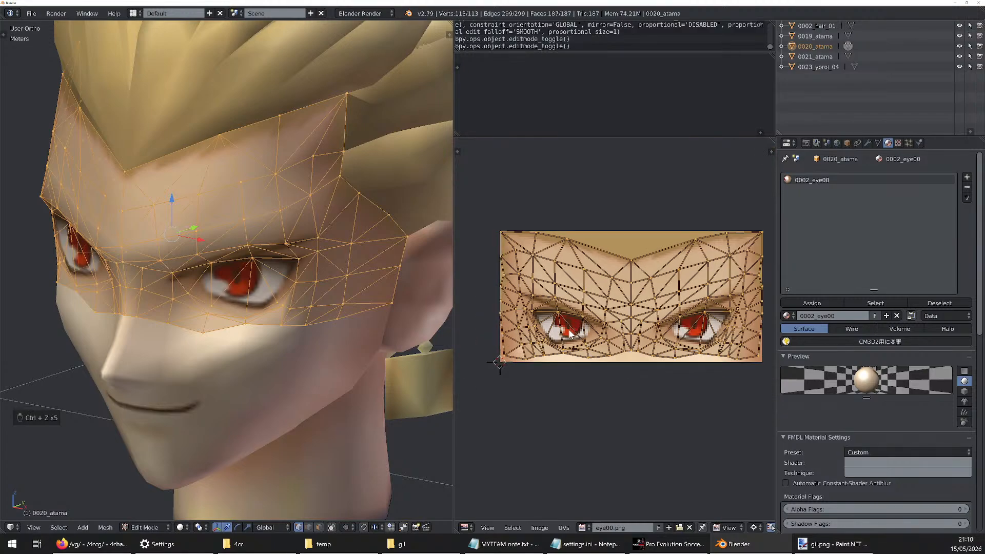
scroll(572, 322, down, 3)
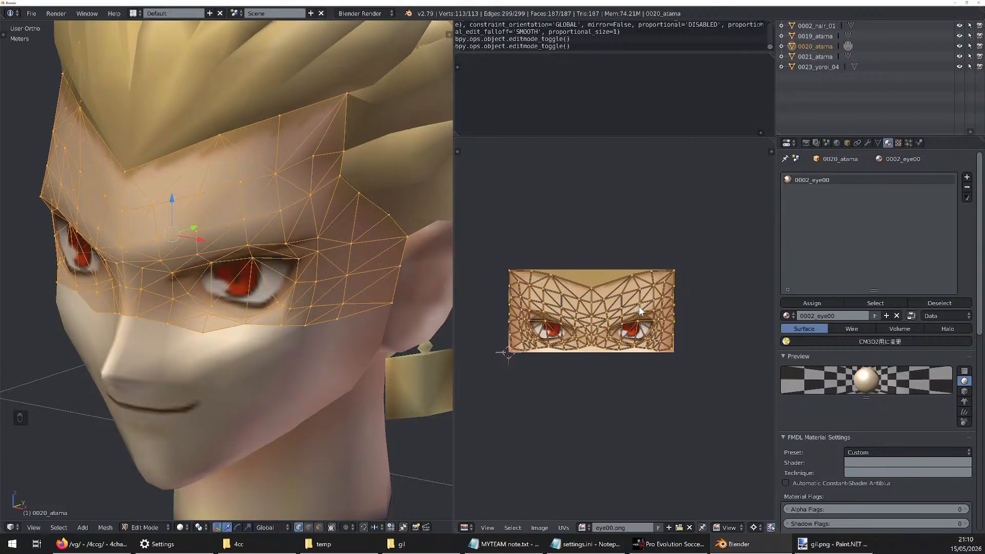
scroll(655, 307, up, 1)
scroll(616, 310, down, 3)
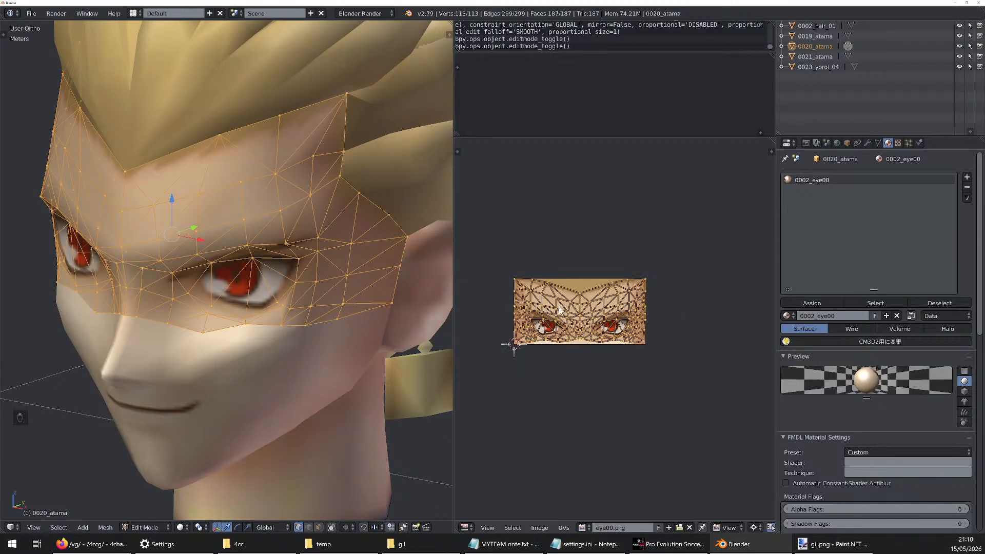
scroll(568, 312, up, 5)
scroll(568, 312, down, 2)
scroll(540, 318, up, 1)
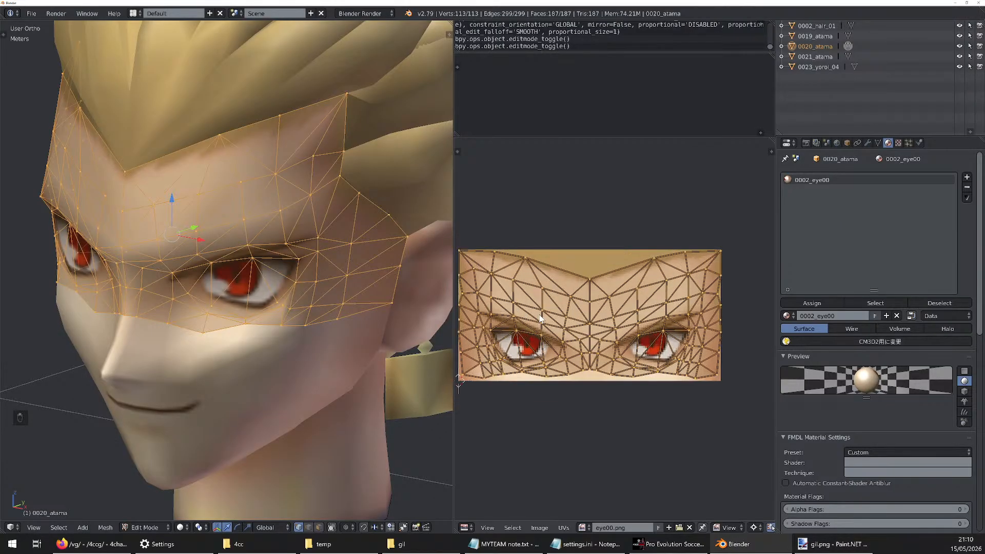
scroll(540, 318, down, 2)
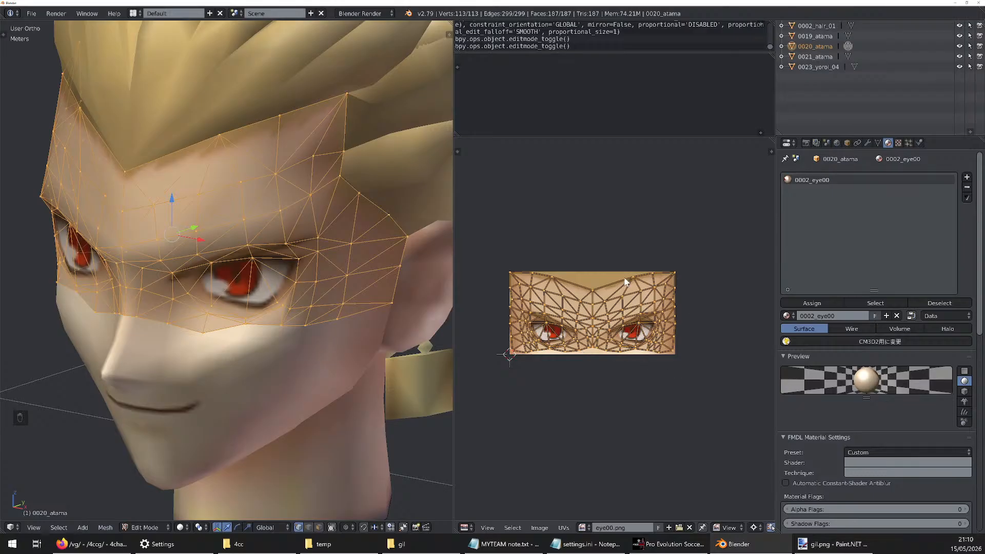
Assign gil.png to 0020_atama, scale its UVs by 1/4 and move them by 0.75 in X and Y
click(585, 527)
click(615, 443)
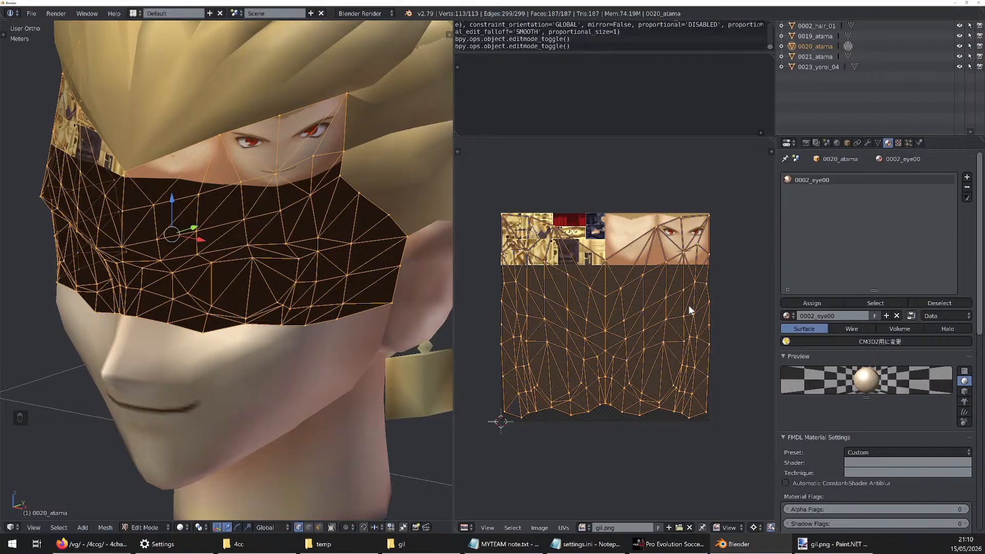
text(s.25)
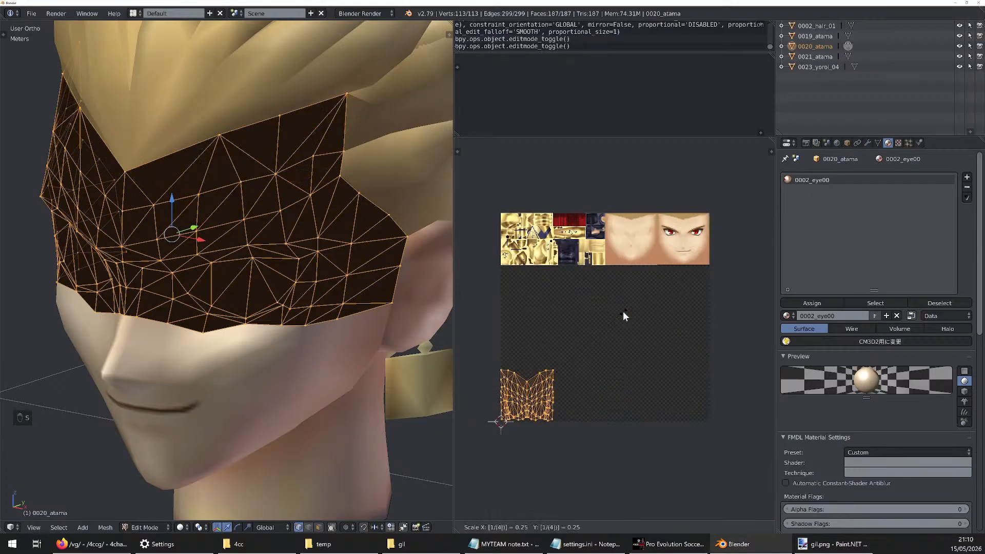
key(Return)
key(g)
ctrl+click(734, 273)
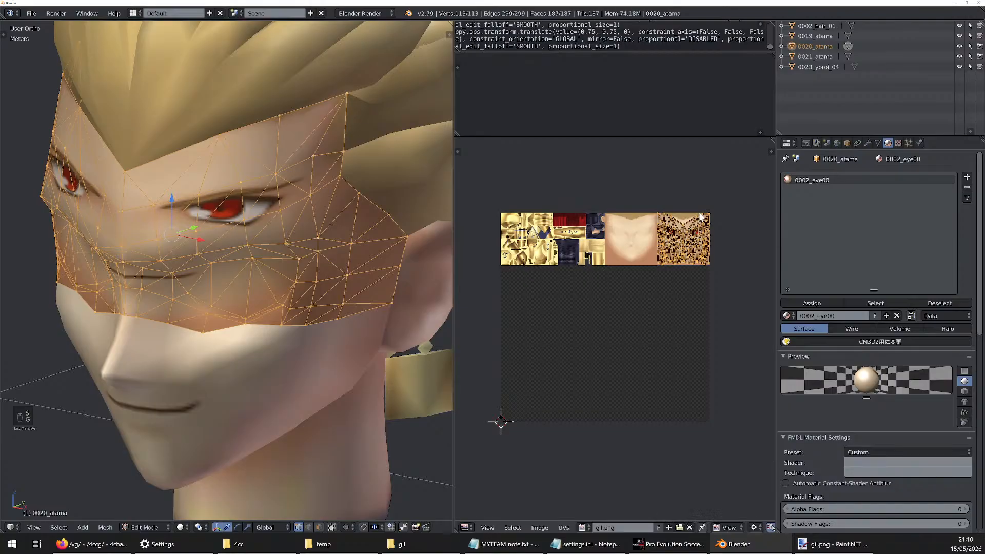
scroll(703, 207, up, 9)
scroll(708, 276, down, 4)
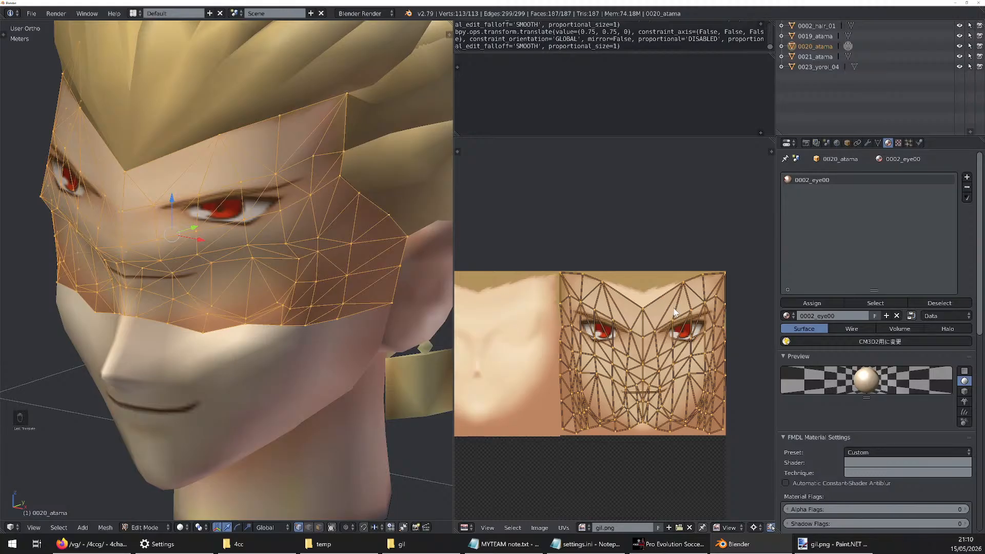
key(s)
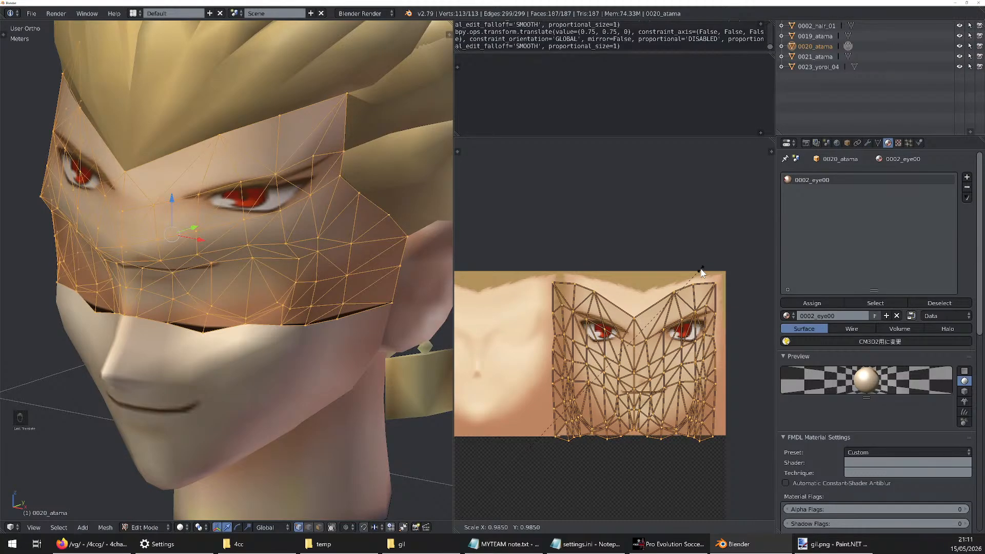
key(y)
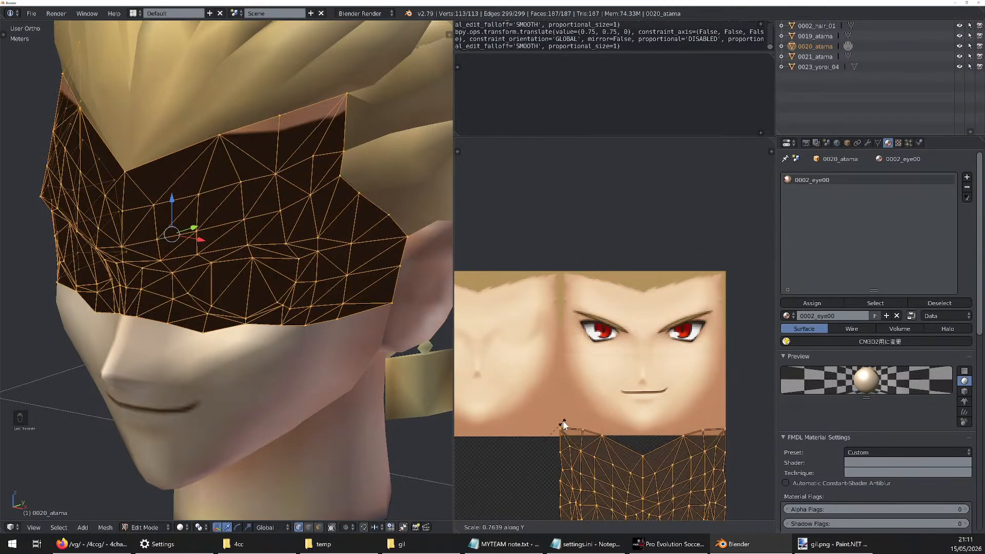
right_click(640, 290)
scroll(640, 288, down, 5)
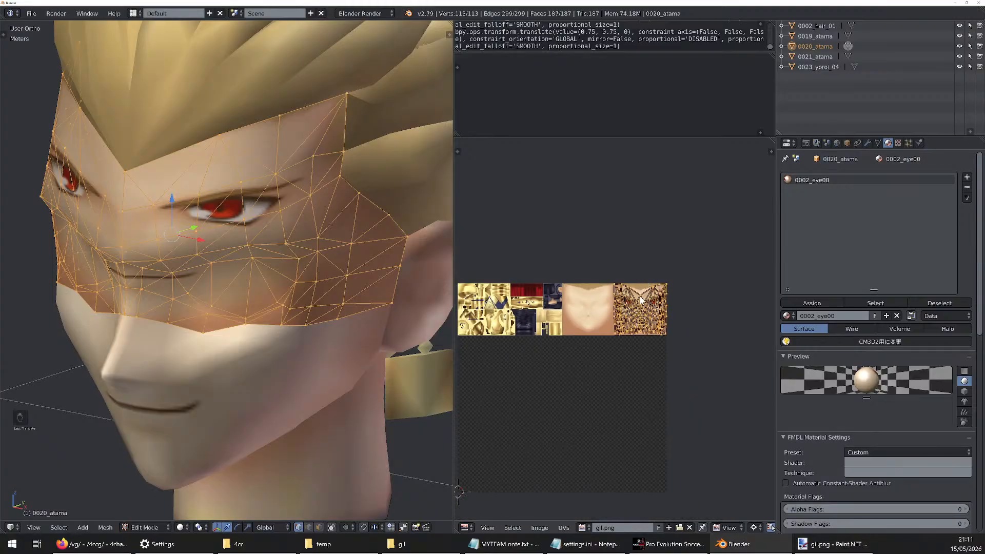
scroll(641, 300, down, 1)
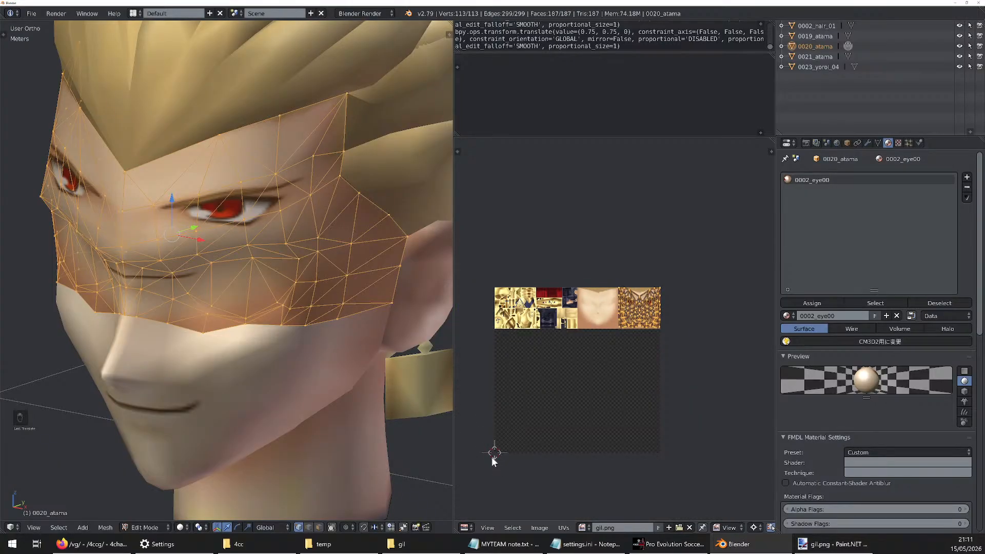
key(s)
key(s)
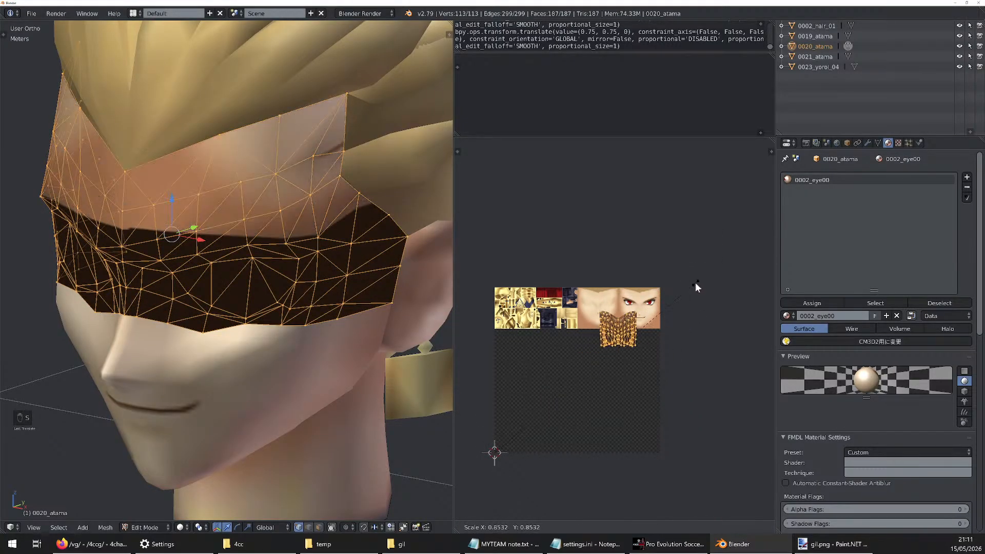
key(y)
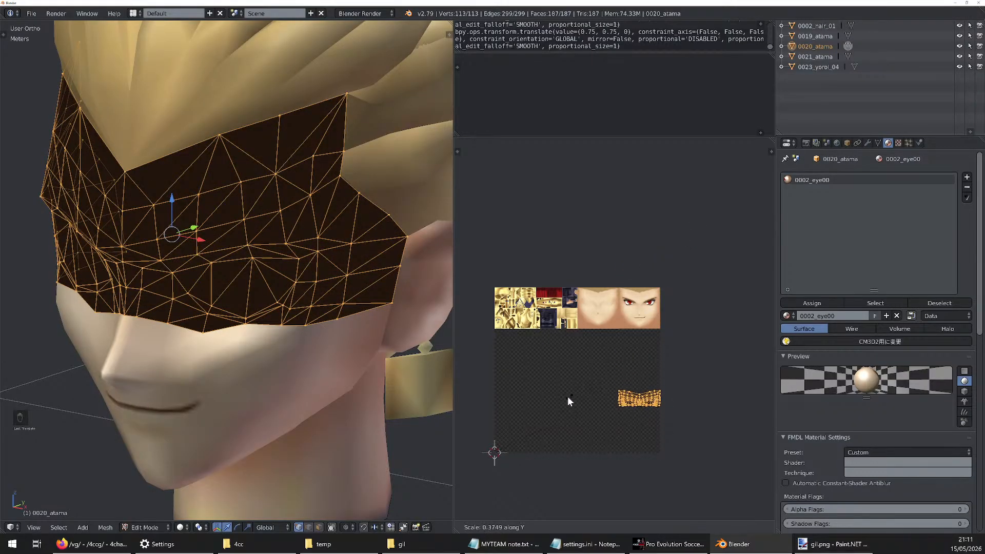
key(Escape)
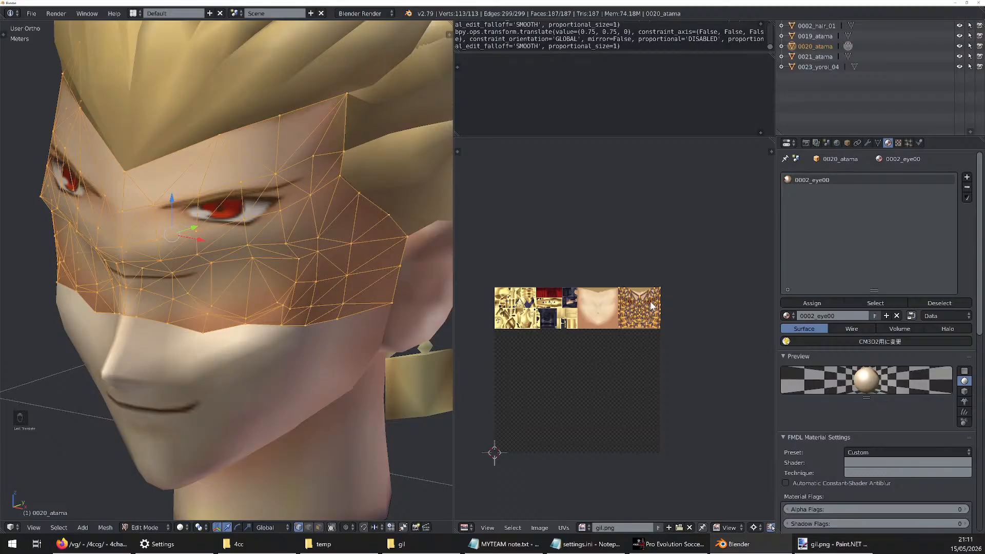
Set the UV pivot to Individual Origins, try scaling the 0020_atama UVs uniformly by about 0.71 and undo that scaling
key(KP_Decimal)
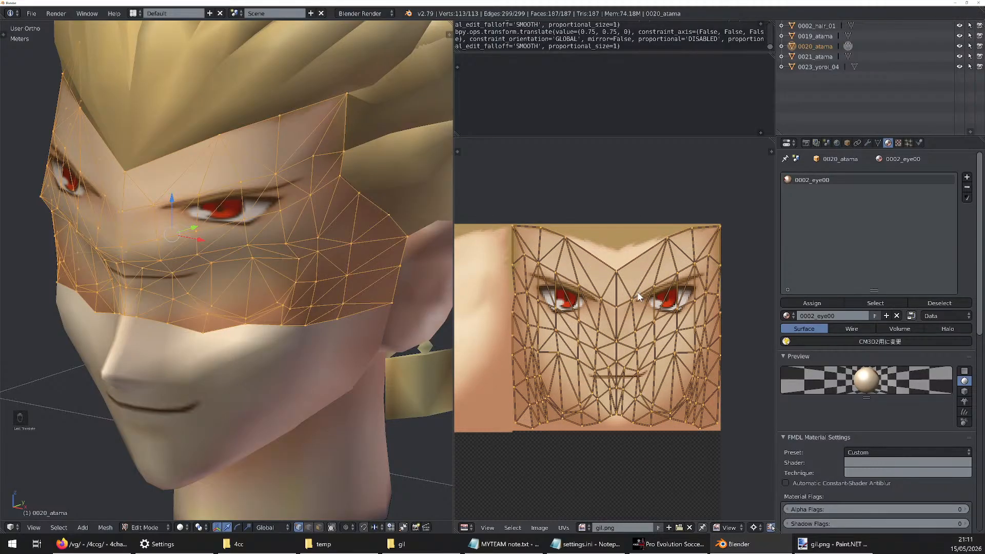
scroll(641, 292, down, 3)
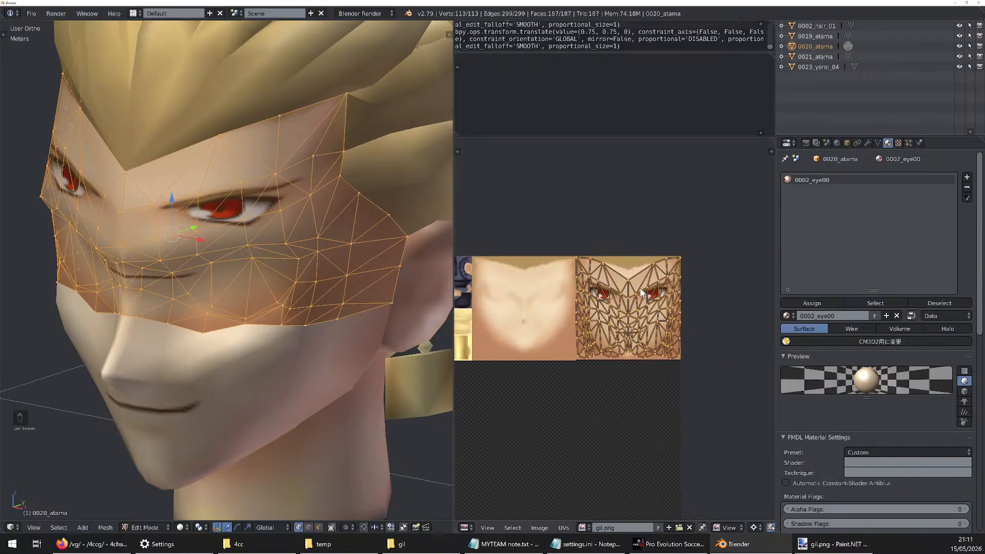
scroll(643, 291, up, 3)
scroll(643, 290, down, 1)
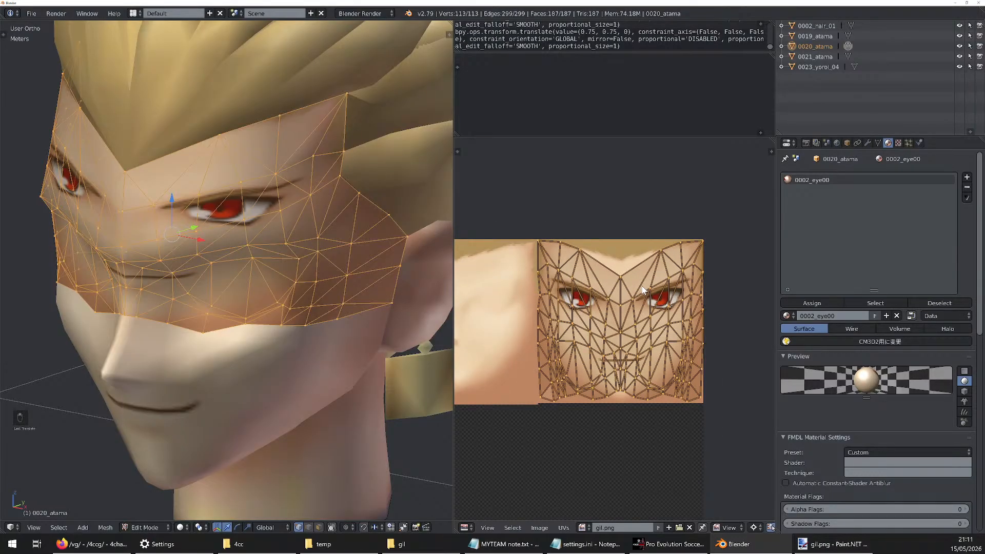
click(756, 527)
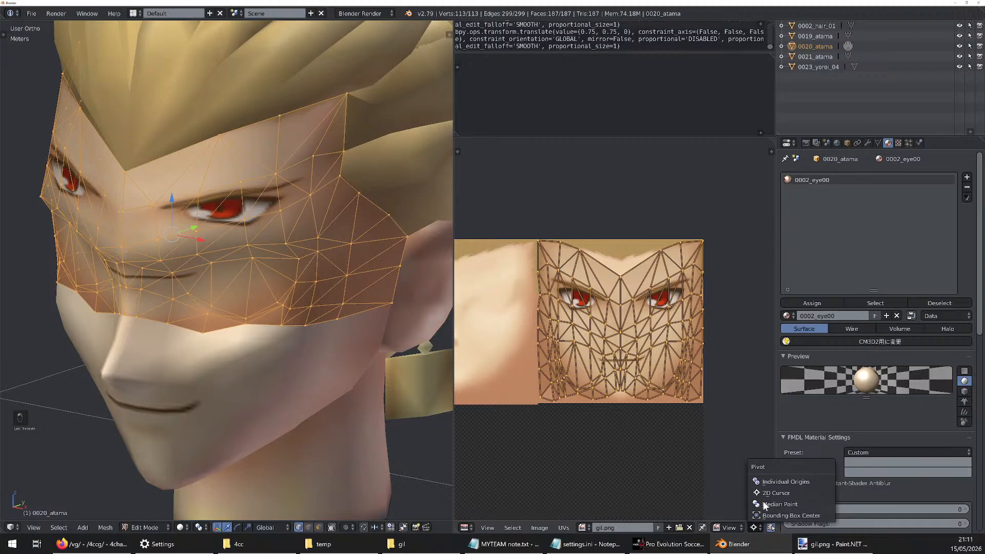
click(780, 479)
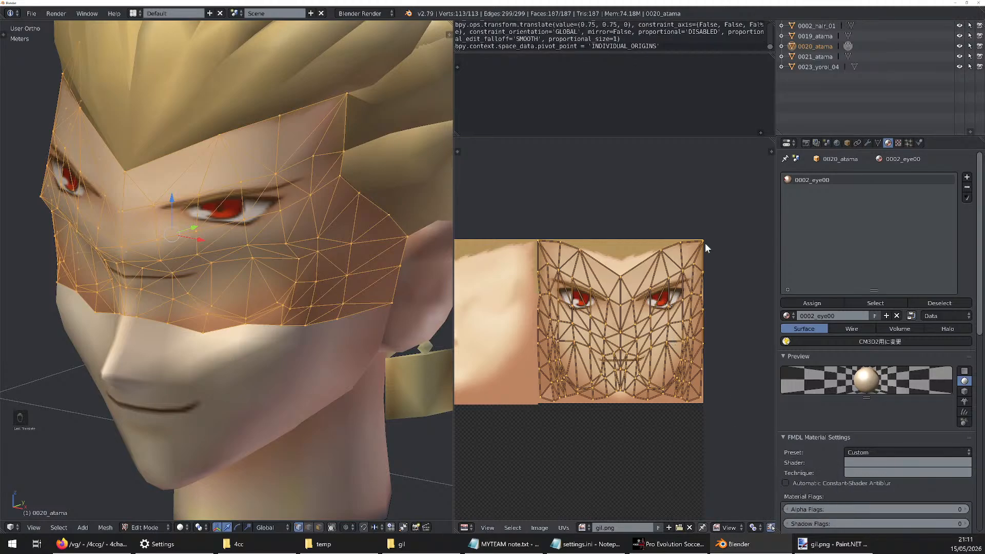
key(s)
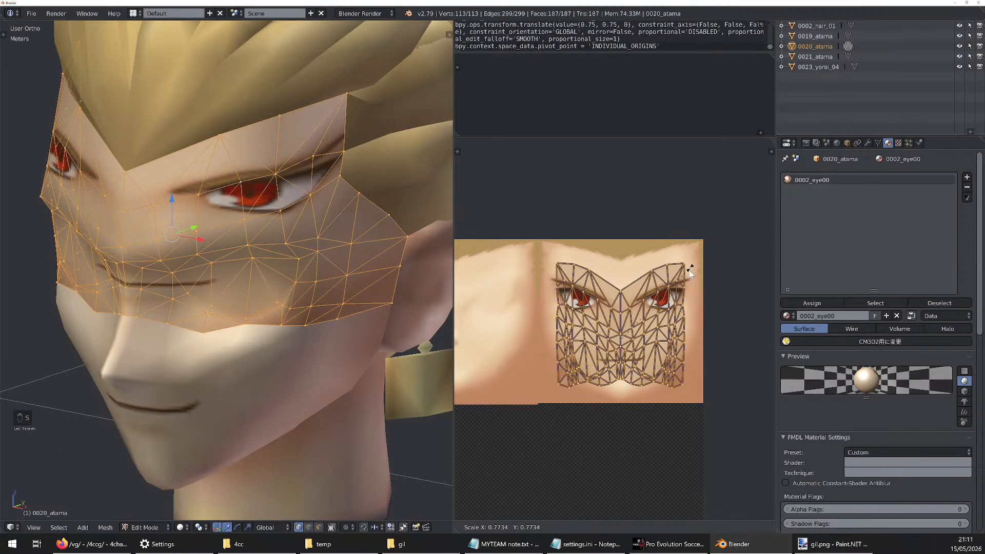
click(686, 278)
key(ctrl+z)
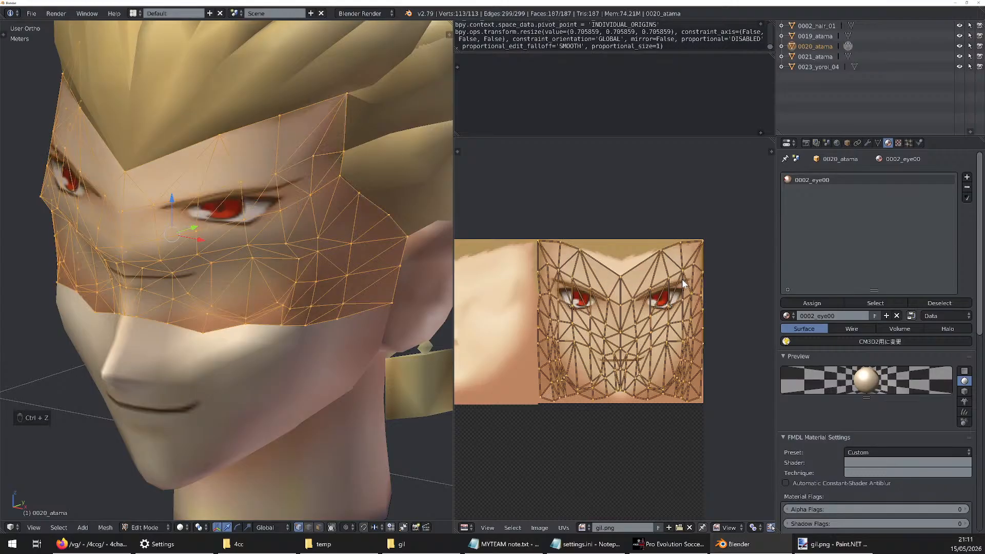
Try scaling the 0020_atama UVs by 1/2 along Y and moving them up 0.0625 over the atlas's eyes, and inspect the fit
key(s)
key(y)
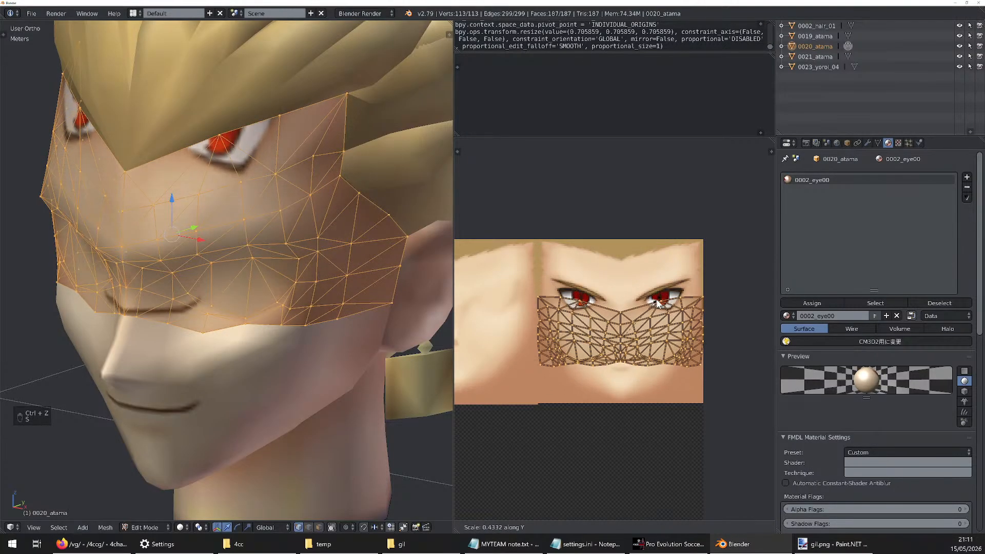
text(5/)
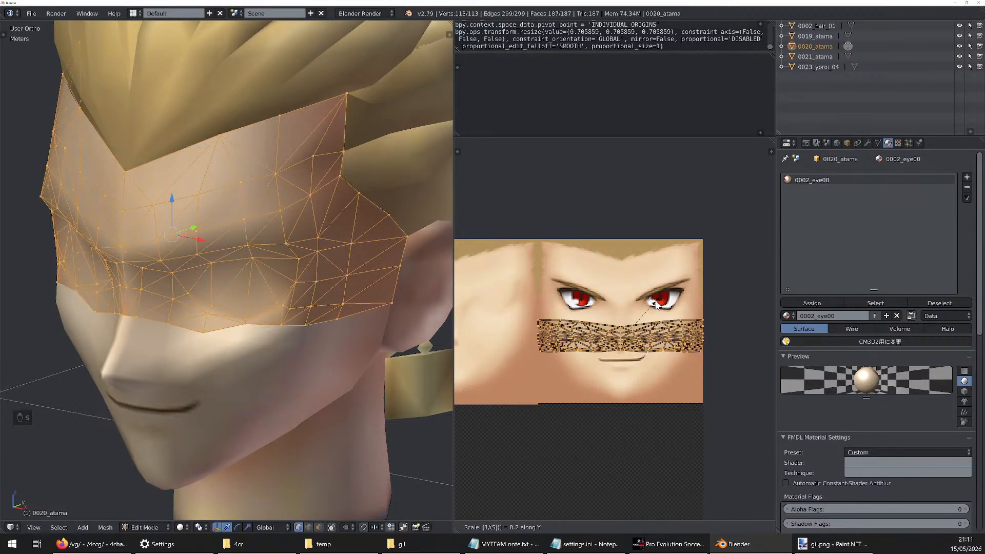
key(BackSpace)
text(2)
key(Return)
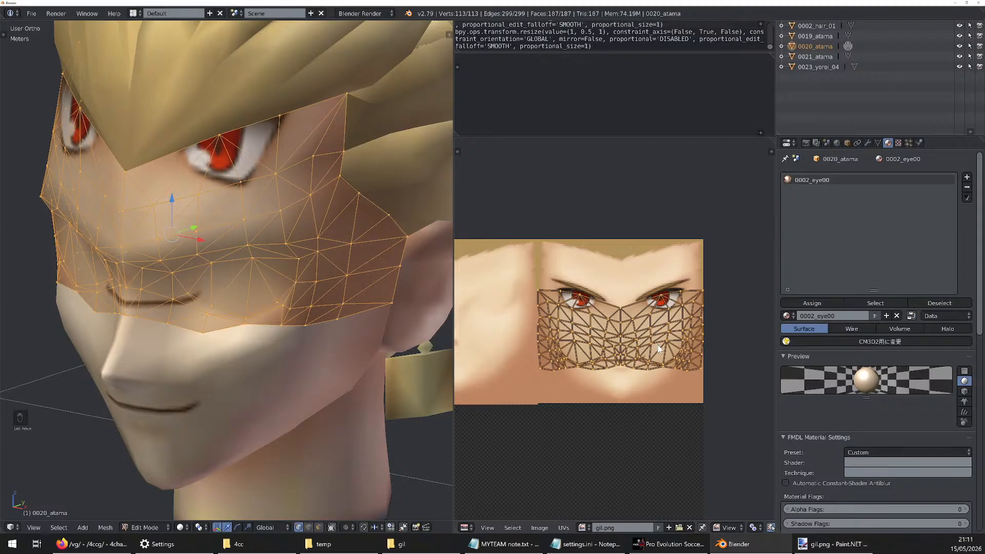
key(g)
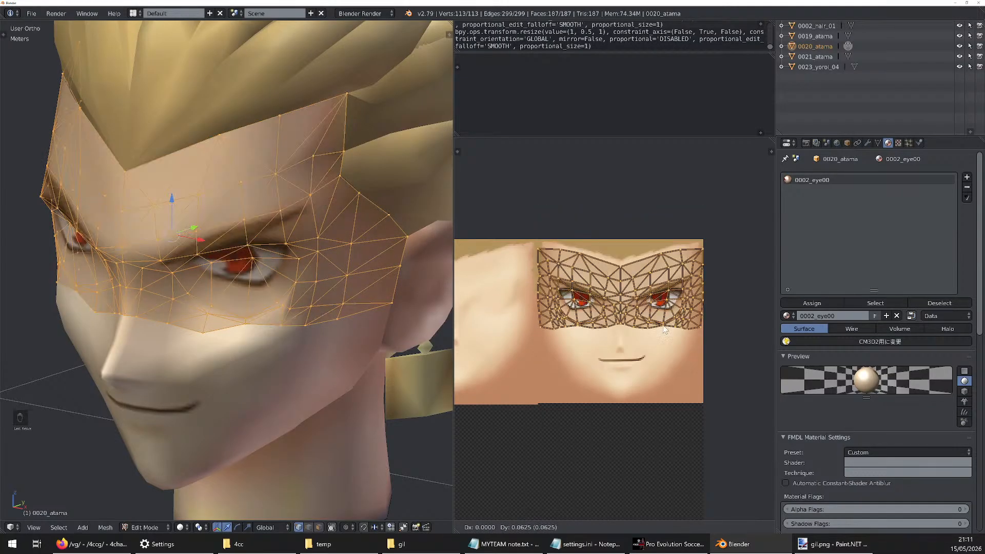
click(662, 302)
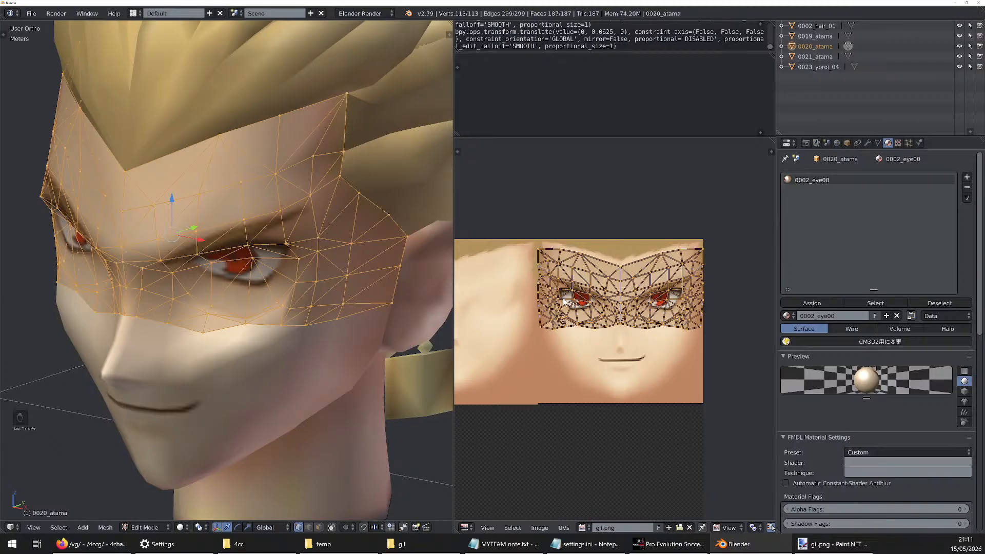
middle_drag(167, 255, 200, 243)
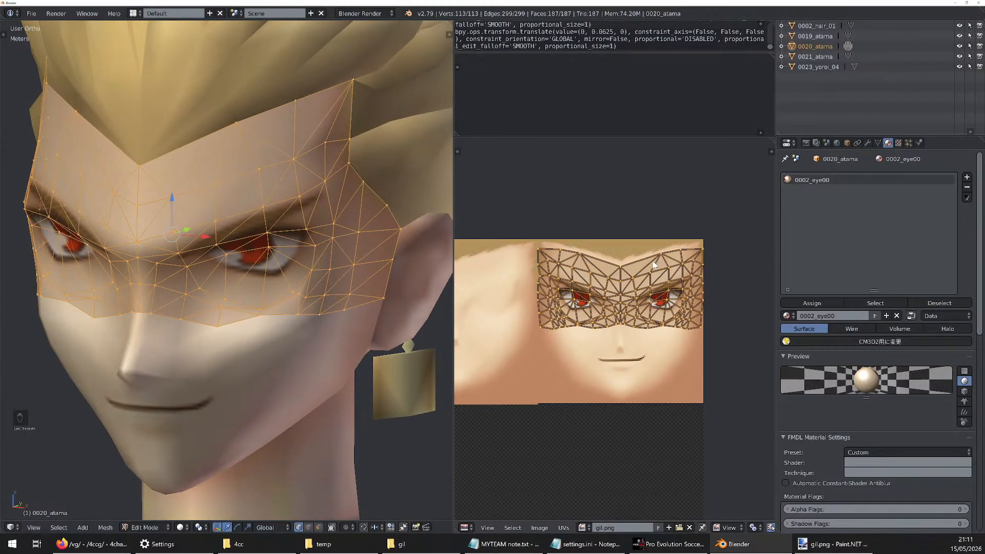
scroll(622, 265, up, 6)
scroll(651, 279, down, 6)
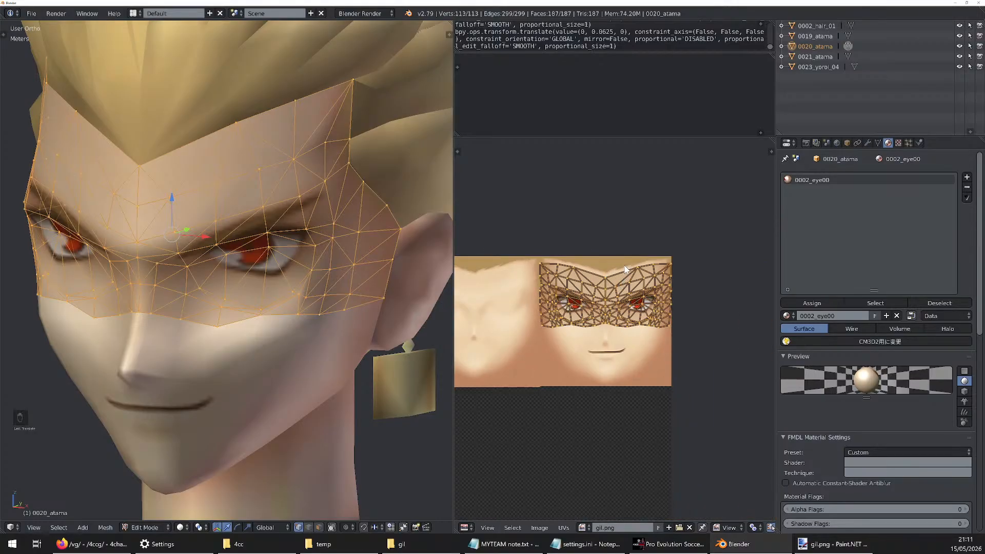
Undo the vertical scaling and move of the 0020_atama UVs and set the UV pivot to 2D Cursor
key(ctrl+z)
key(ctrl+z)
key(ctrl+z)
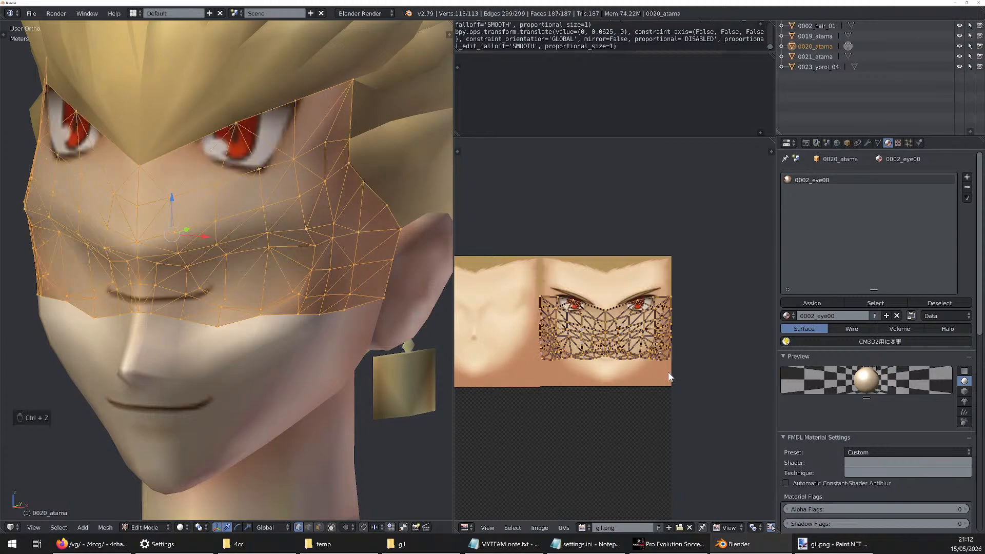
click(754, 527)
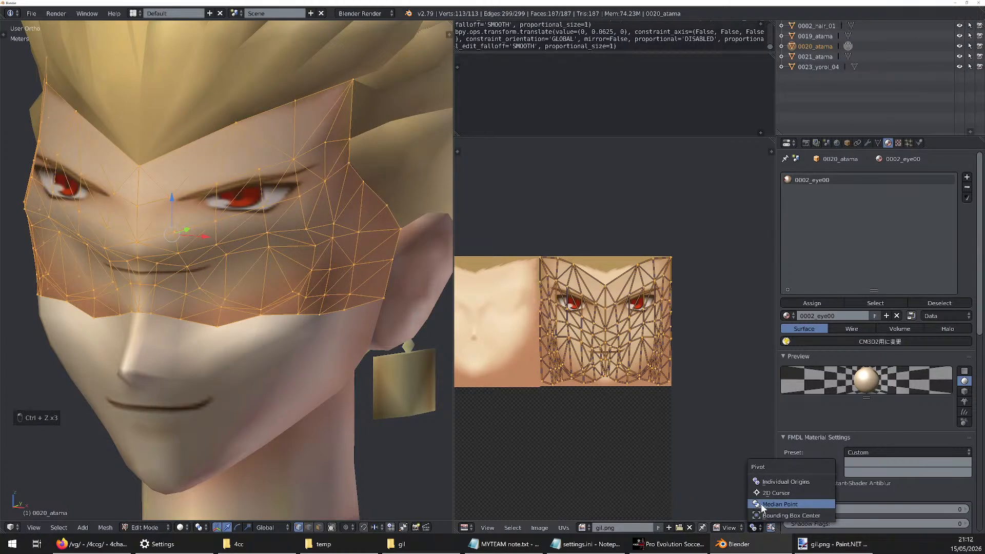
click(790, 494)
Try placing the 2D cursor just outside the atlas's upper-right corner and scaling the 0020_atama UVs about it
scroll(665, 305, down, 6)
scroll(666, 304, down, 2)
scroll(647, 362, up, 3)
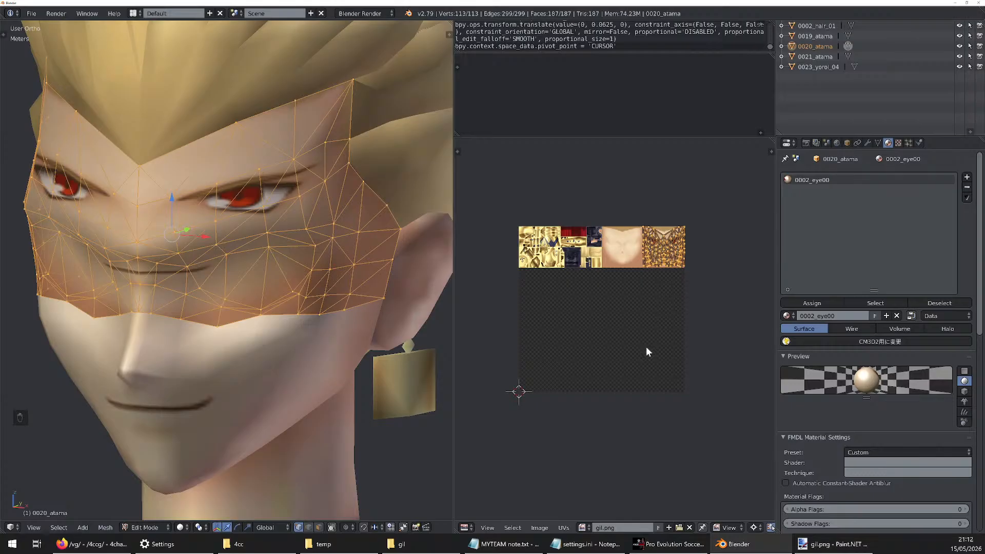
scroll(675, 265, up, 8)
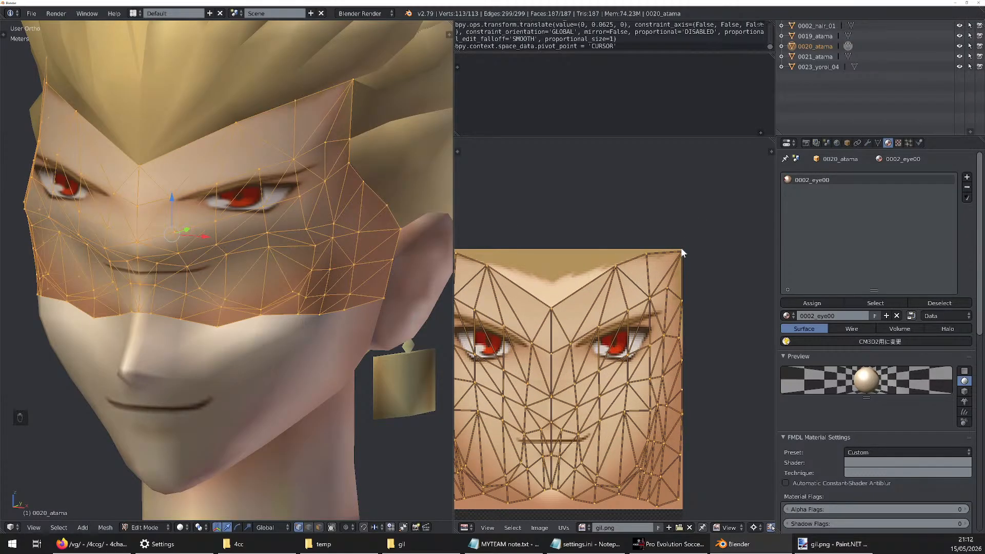
right_click(648, 220)
right_click(695, 231)
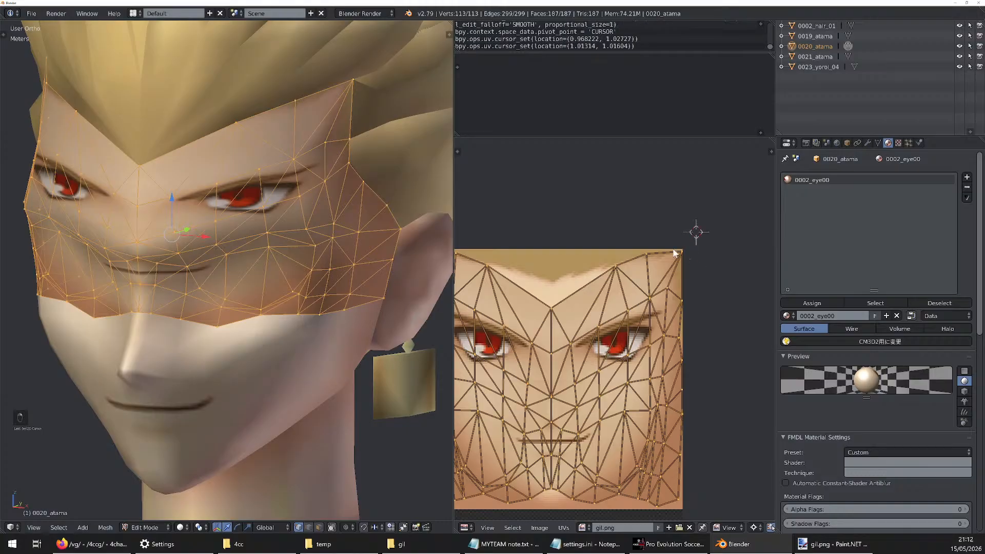
right_click(589, 215)
right_click(558, 232)
right_click(700, 189)
scroll(615, 307, down, 2)
key(s)
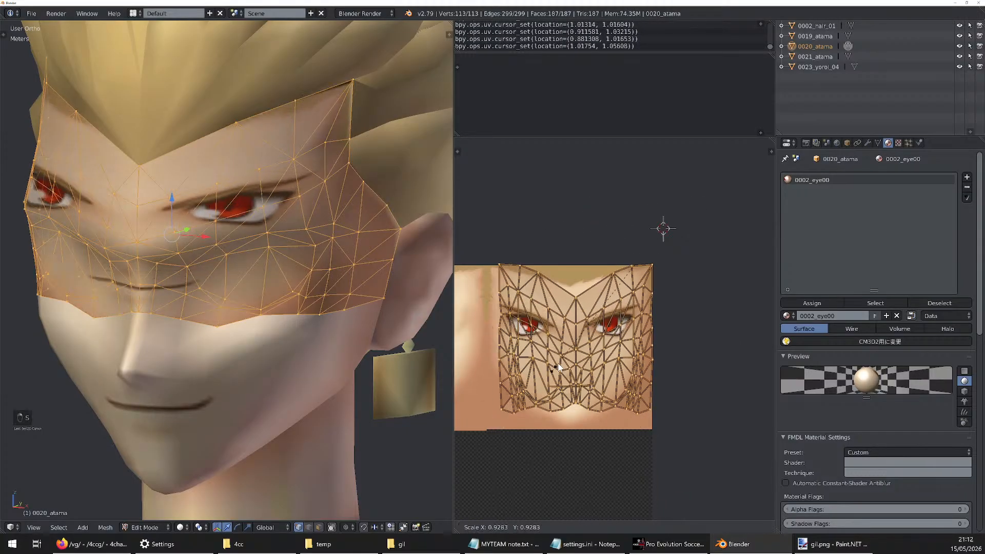
click(689, 232)
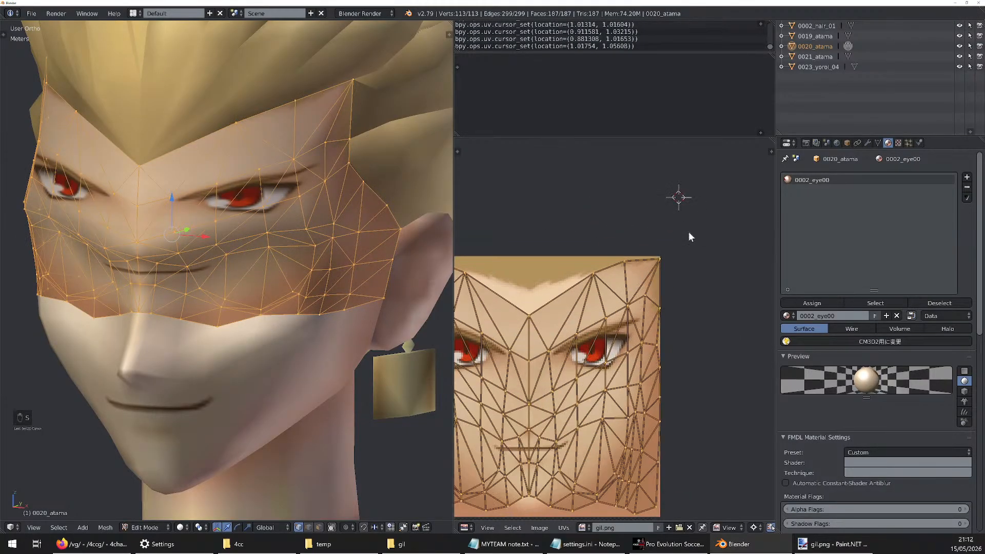
Place the 2D cursor by eye on the gil.png atlas's upper-right corner and show its location values for editing
right_click(659, 256)
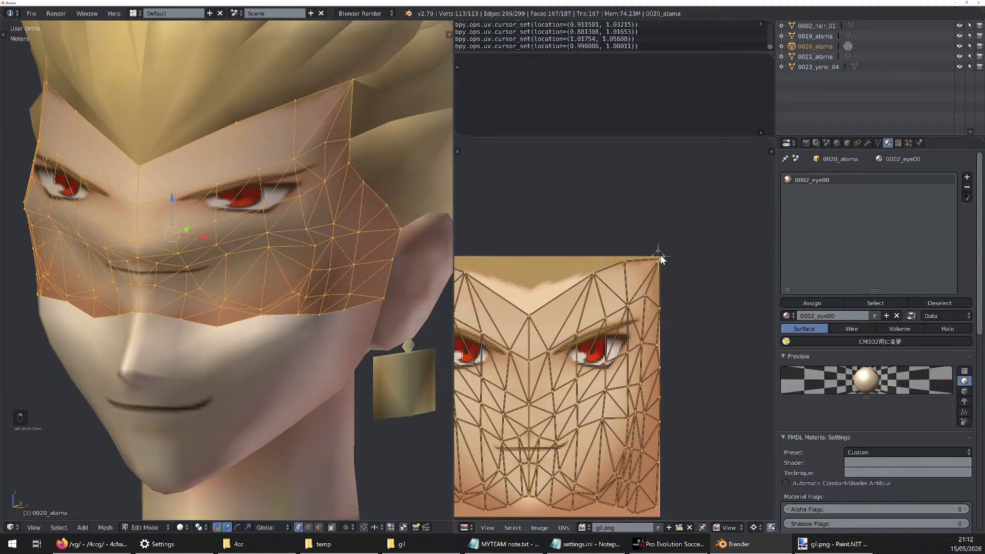
right_click(660, 257)
right_click(659, 256)
key(n)
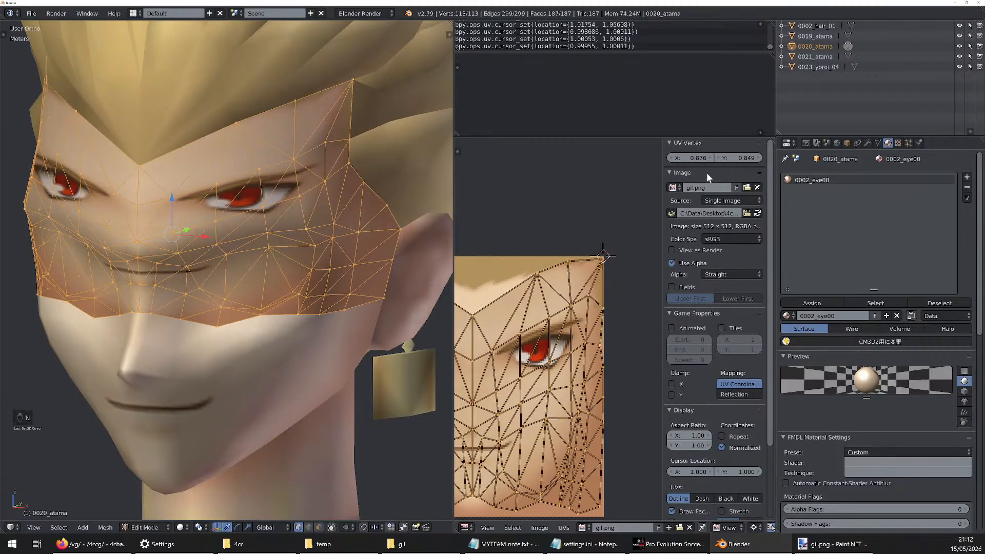
scroll(703, 381, down, 2)
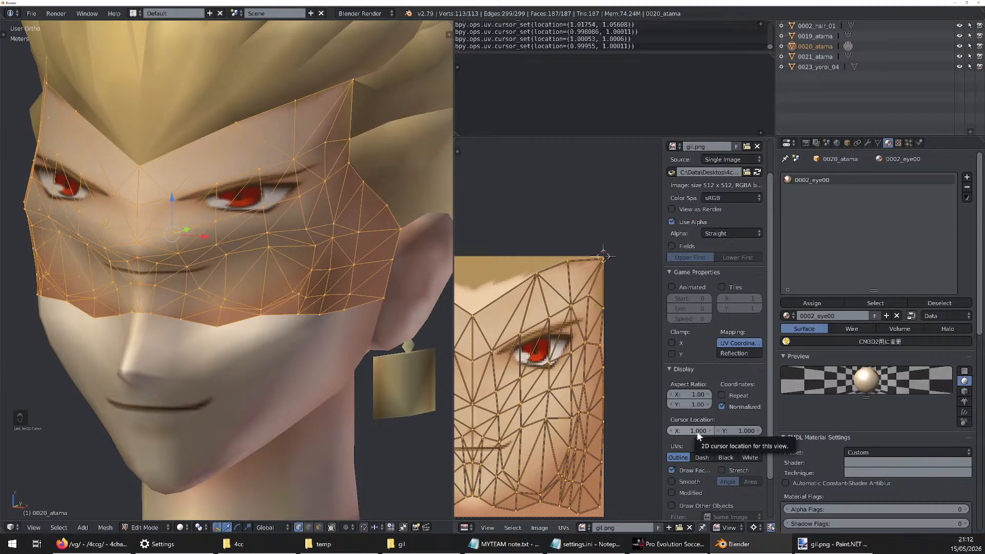
scroll(623, 269, up, 5)
scroll(521, 204, up, 4)
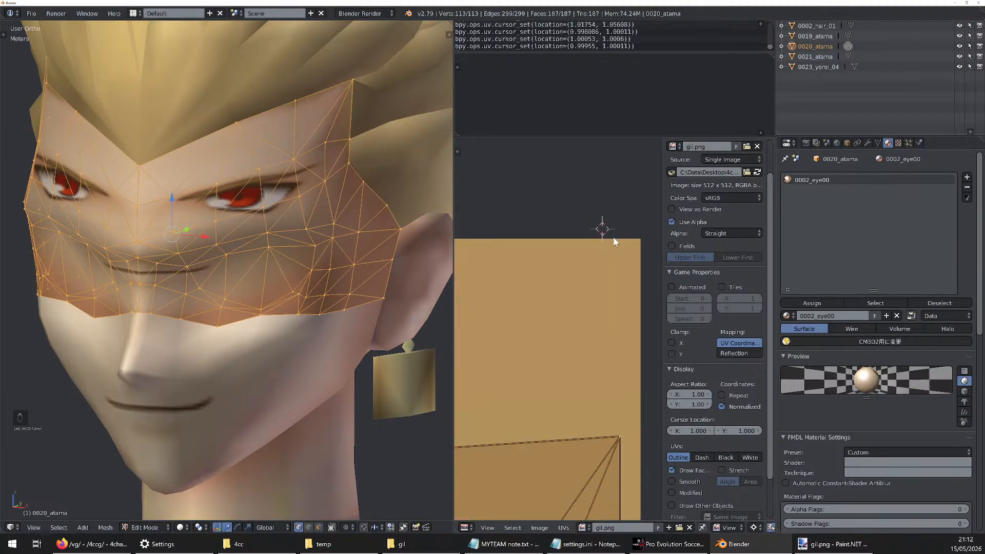
middle_drag(615, 242, 583, 237)
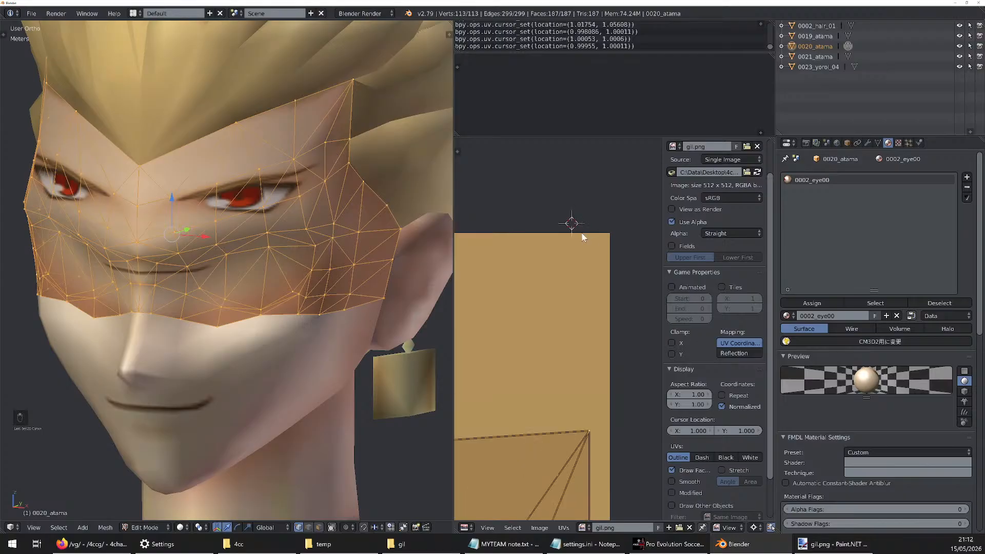
Set the 2D cursor location to exactly X 1, Y 1
click(695, 431)
drag(693, 432, 678, 431)
click(701, 431)
key(ctrl+a)
text(1)
key(Return)
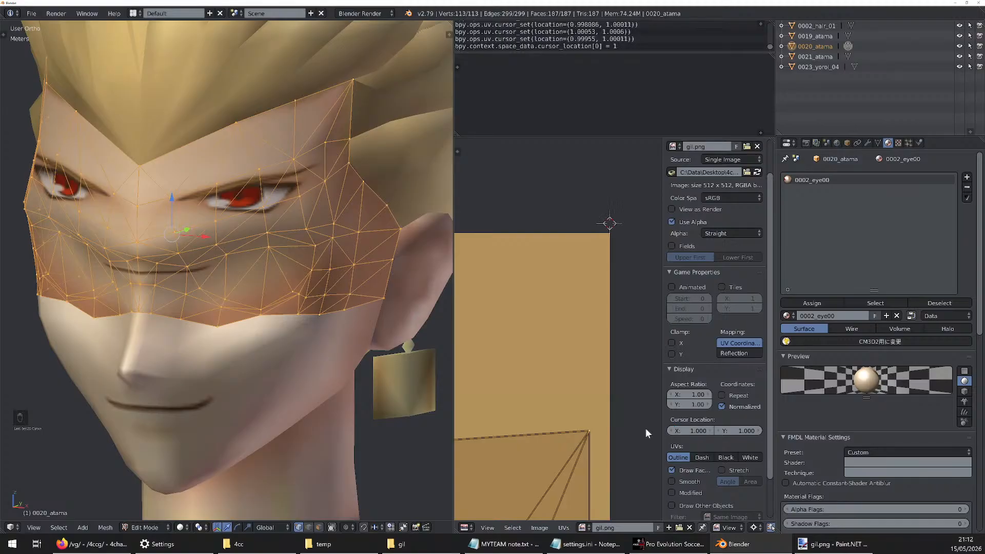
click(739, 431)
text(1)
key(Return)
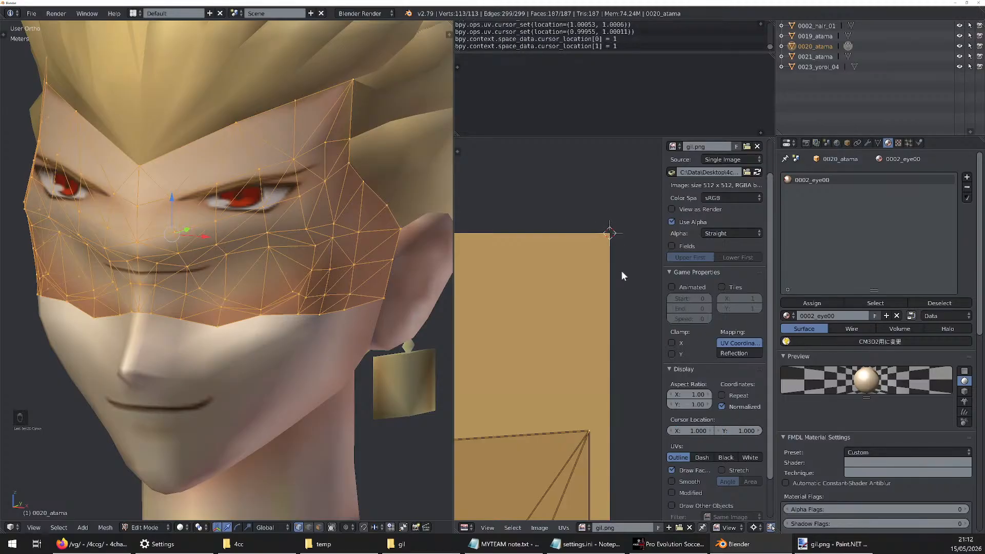
key(n)
Try scaling the 0020_atama UVs by 0.5 along Y about the 2D cursor and inspect the fit over the atlas's eyes
scroll(621, 272, up, 4)
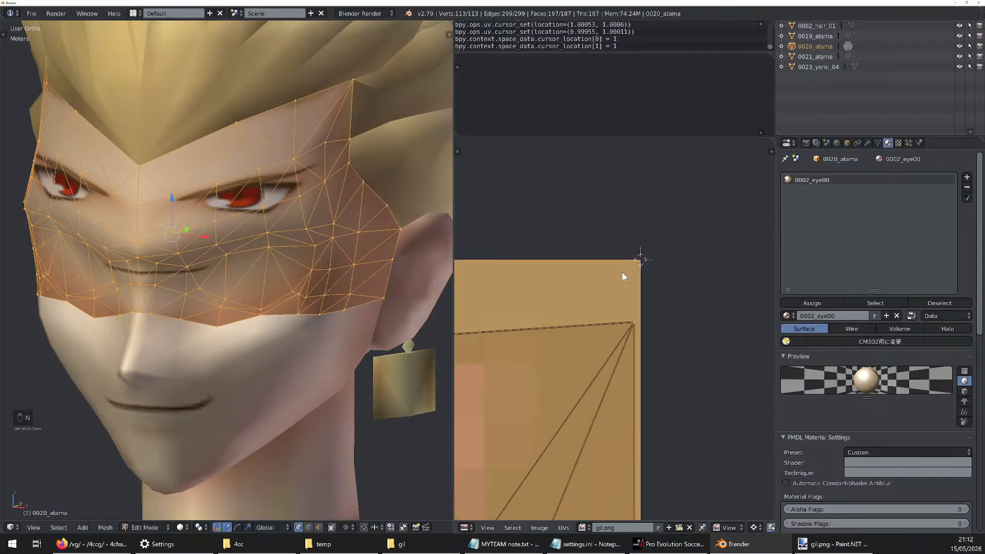
scroll(634, 362, down, 6)
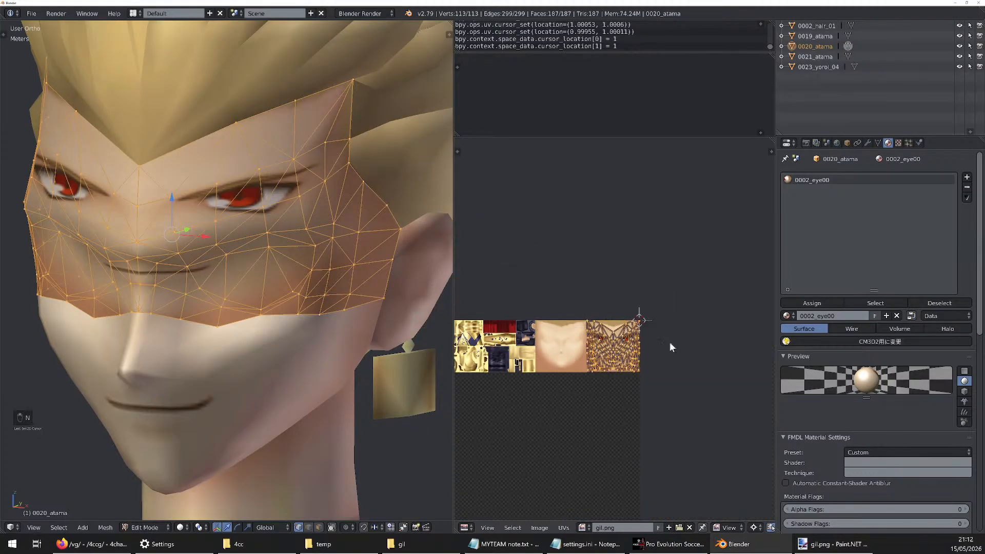
scroll(513, 389, down, 3)
scroll(521, 397, up, 3)
key(s)
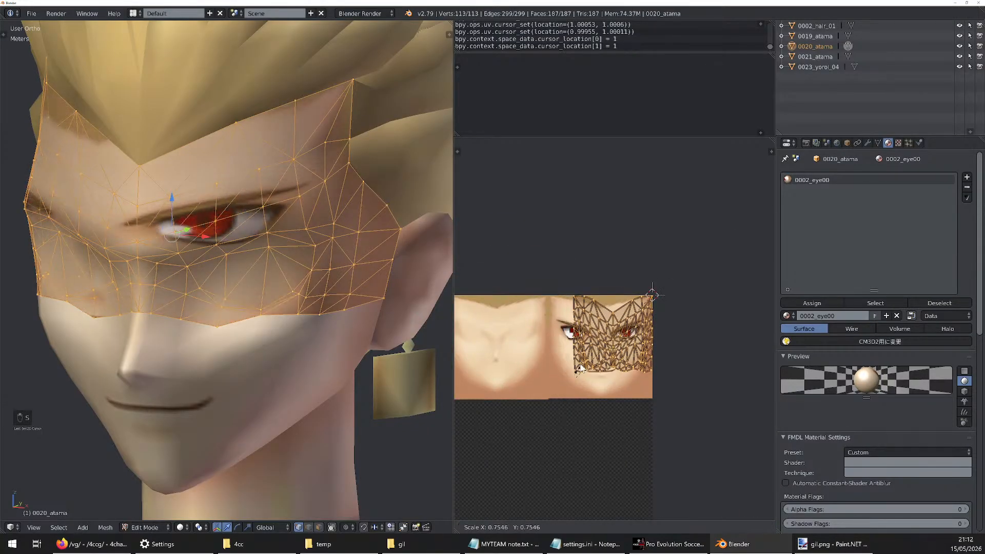
key(y)
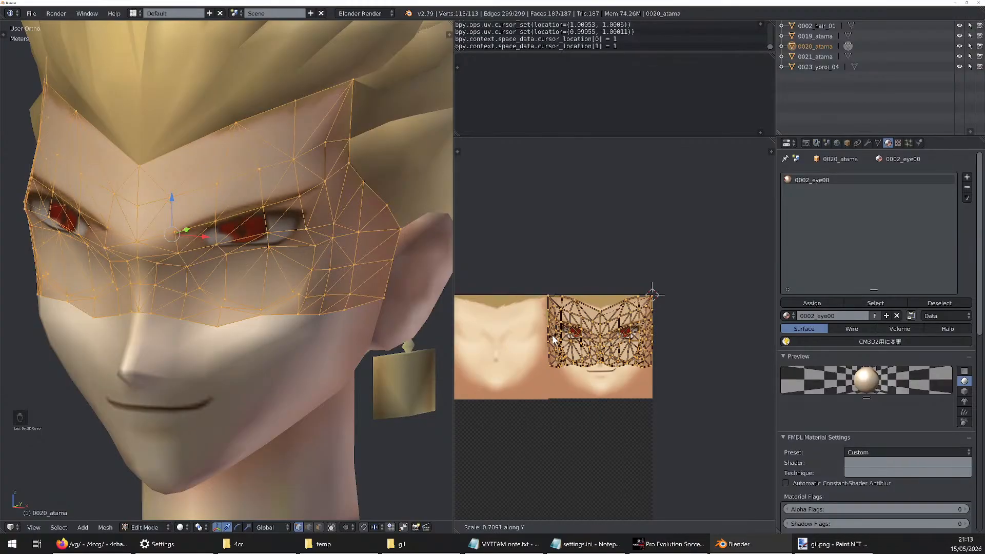
text(0.5)
key(Return)
scroll(609, 318, up, 3)
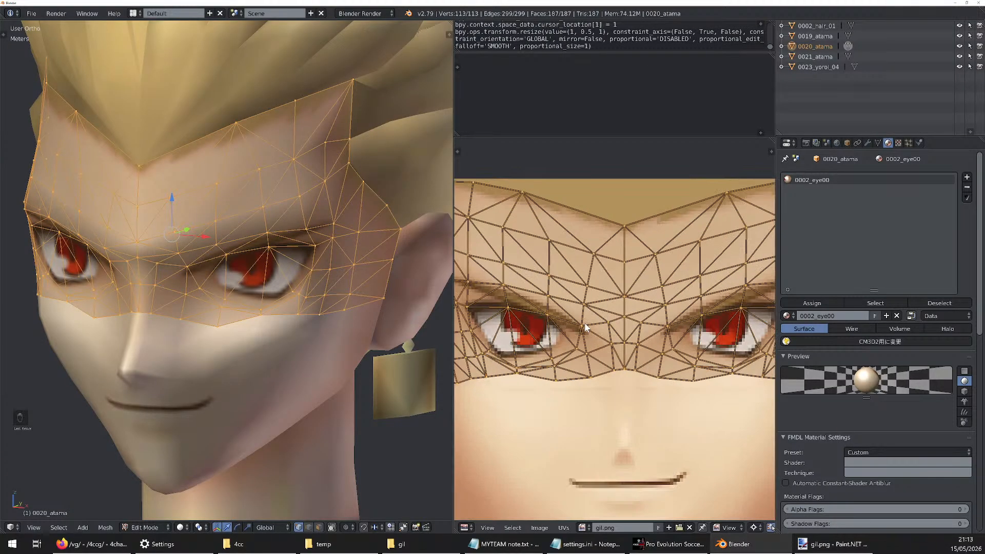
scroll(609, 318, down, 4)
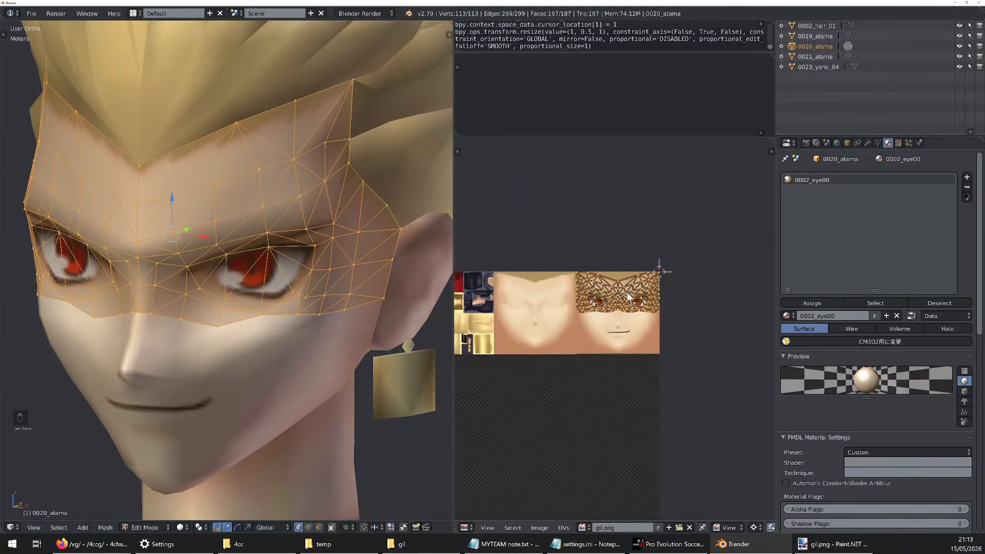
scroll(698, 285, down, 5)
scroll(698, 285, up, 3)
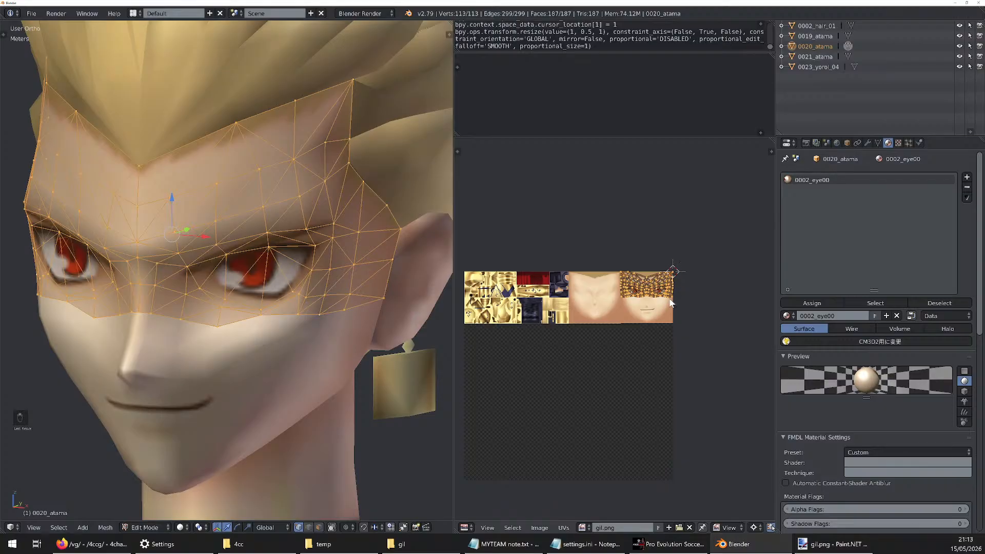
Set the 2D cursor location to X 0, Y 0 at the atlas's lower-left corner
text(n)
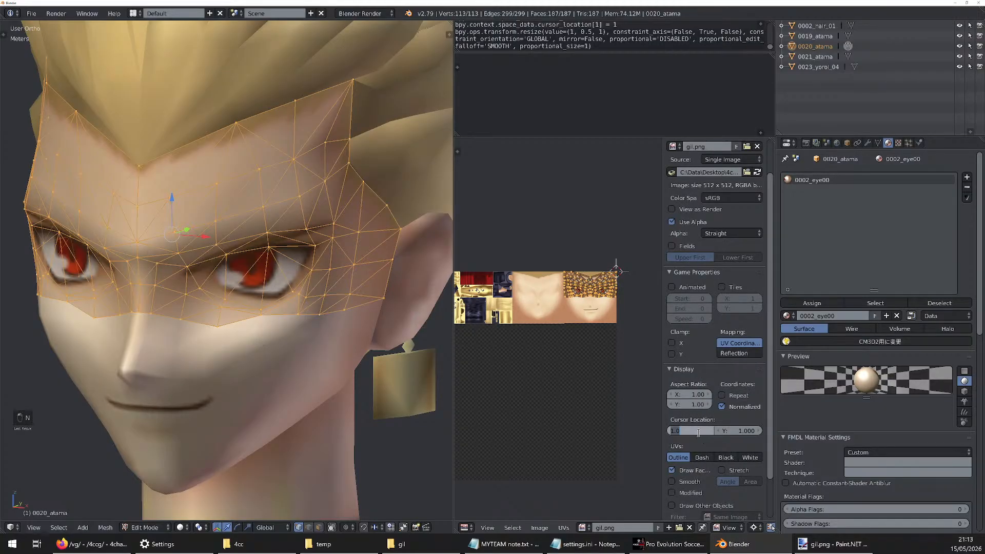
text(0)
key(Return)
click(738, 431)
text(0)
key(Return)
scroll(561, 333, down, 4)
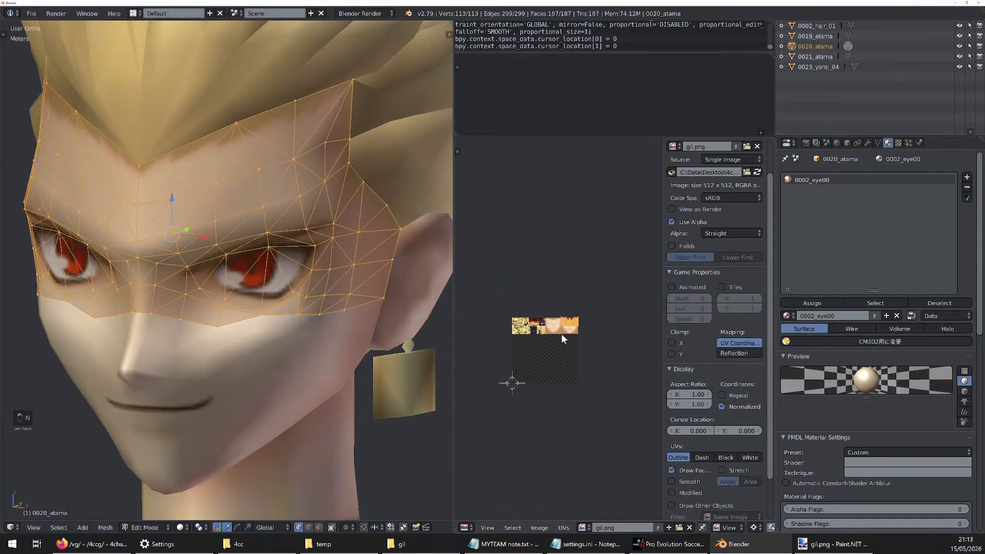
scroll(555, 341, up, 2)
key(n)
scroll(605, 352, up, 1)
Undo the last vertical UV scaling and scale the 0020_atama UVs by 0.5 along Y about the 2D cursor
key(ctrl+z)
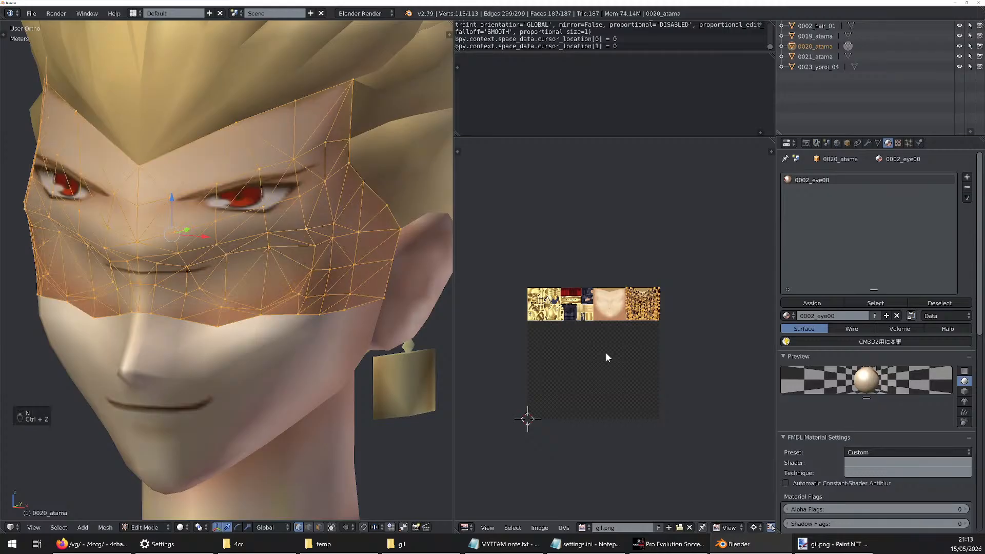
key(s)
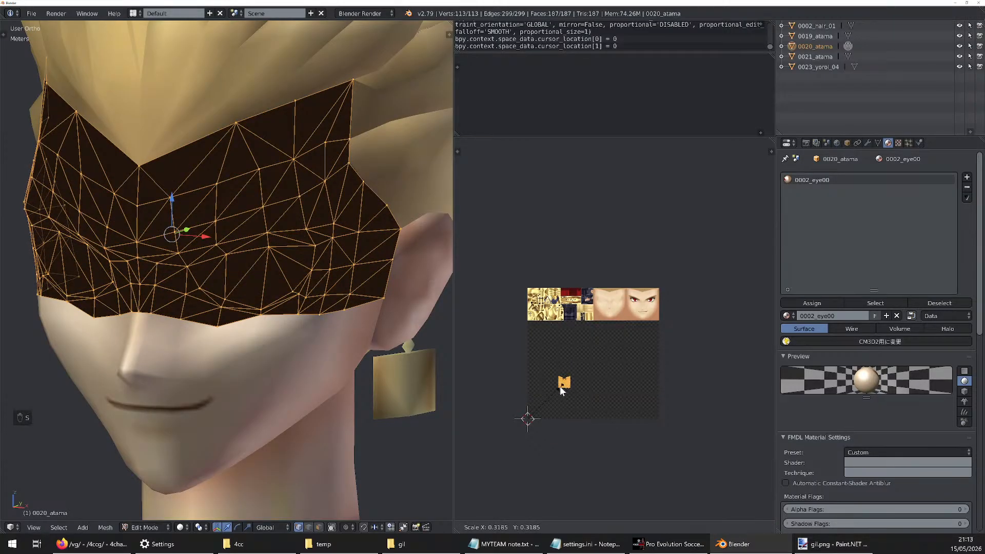
text(y0.5)
key(Return)
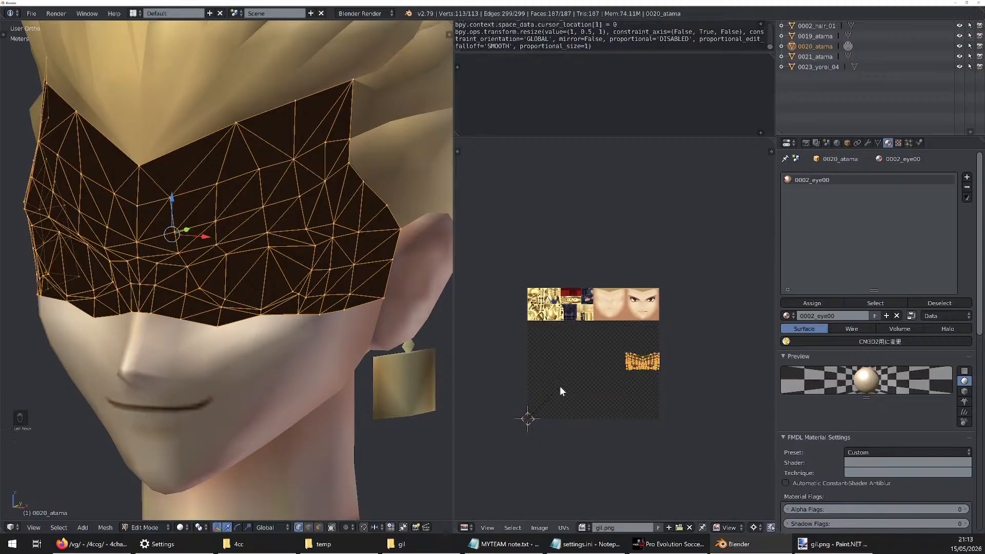
Move the 0020_atama UVs up by 0.5 onto the eye region of the atlas
scroll(592, 370, up, 3)
key(g)
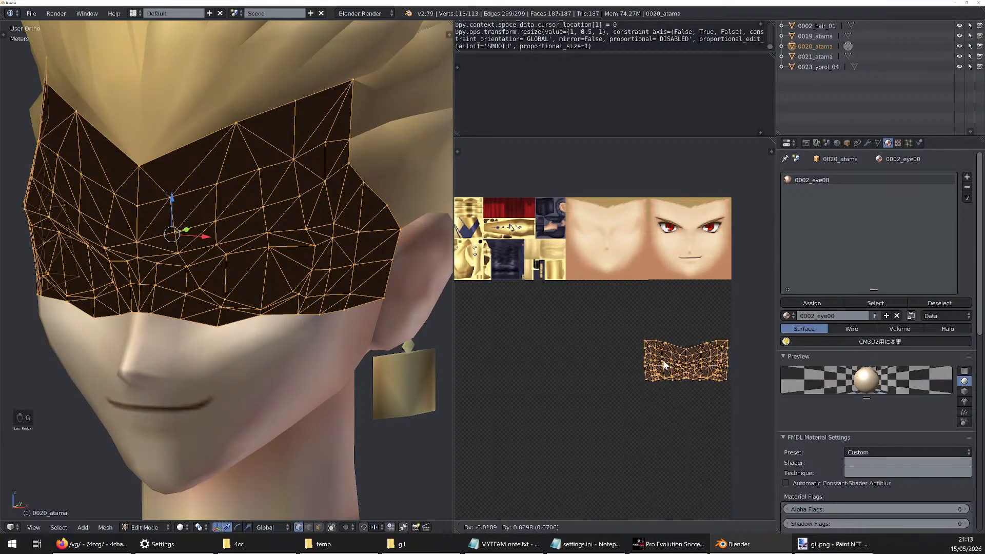
click(669, 242)
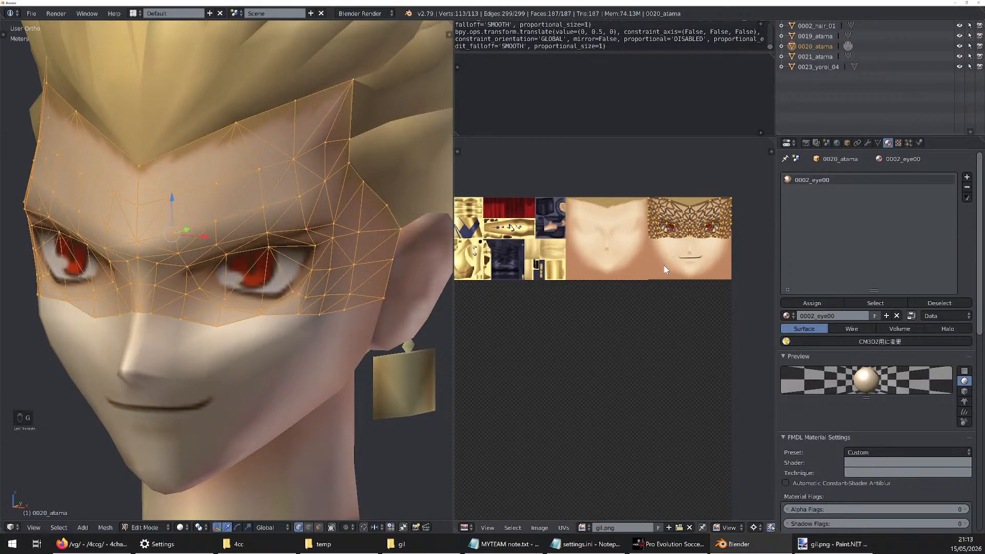
scroll(663, 264, down, 1)
scroll(731, 281, down, 1)
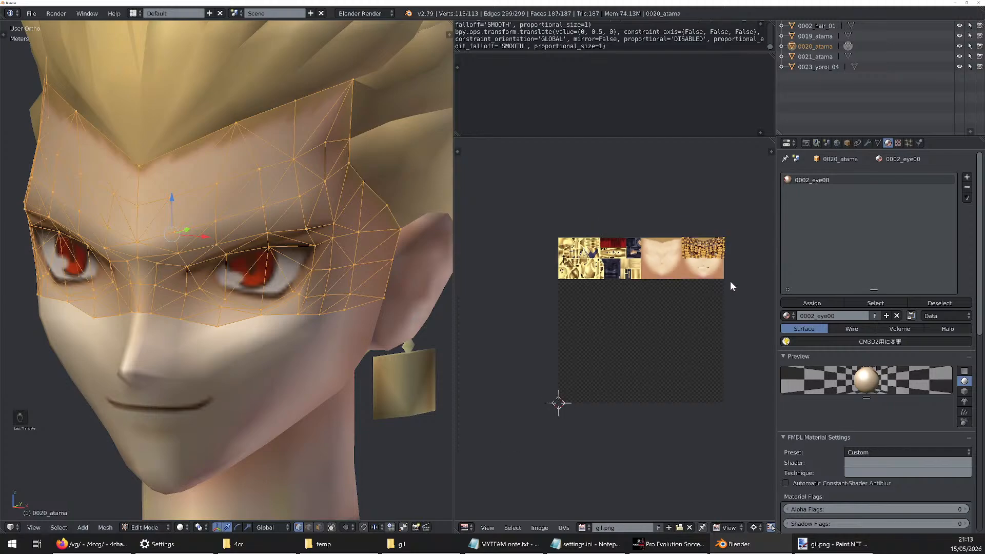
scroll(725, 302, up, 1)
Switch to Paint.NET and undo the gil.png edits back through the eye strip's paste and the lower-face piece's placement
click(831, 544)
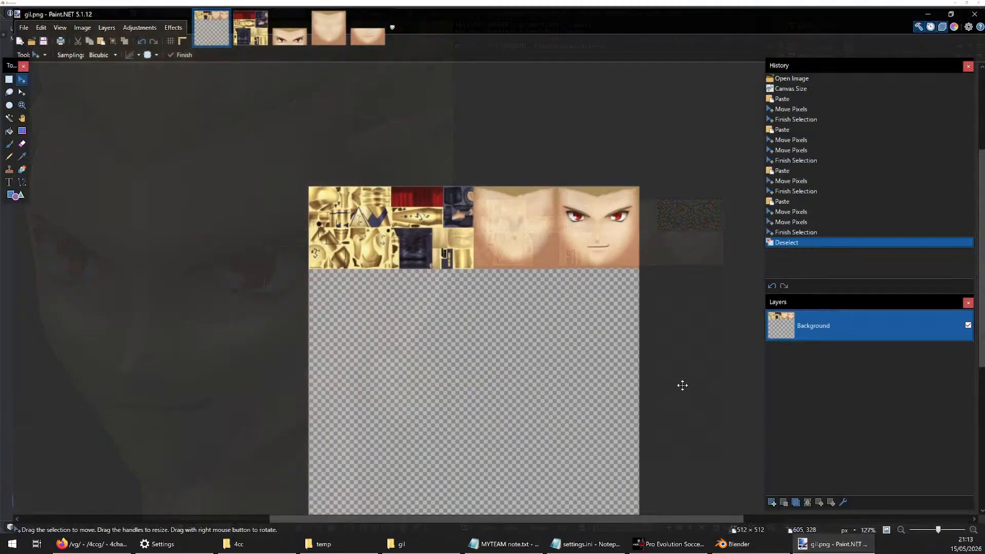
ctrl+scroll(597, 249, up, 4)
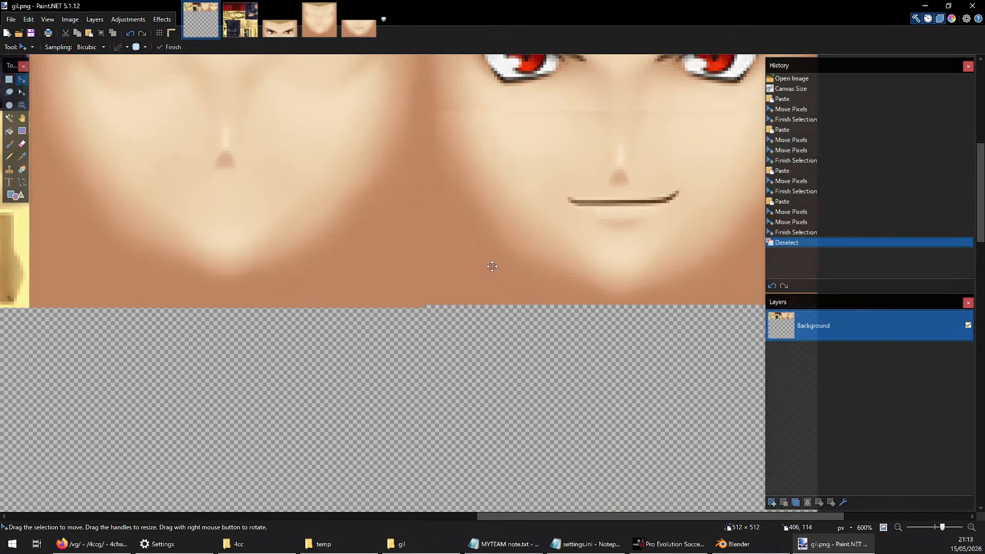
key(ctrl+z)
key(ctrl+z)
key(ctrl+z)
key(ctrl+z)
key(ctrl+z)
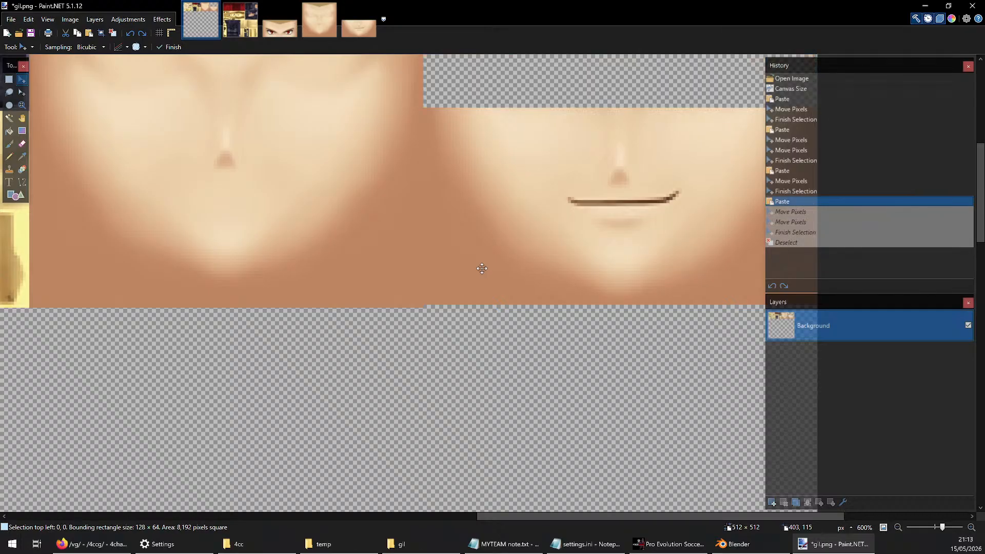
key(ctrl+z)
key(ctrl+z)
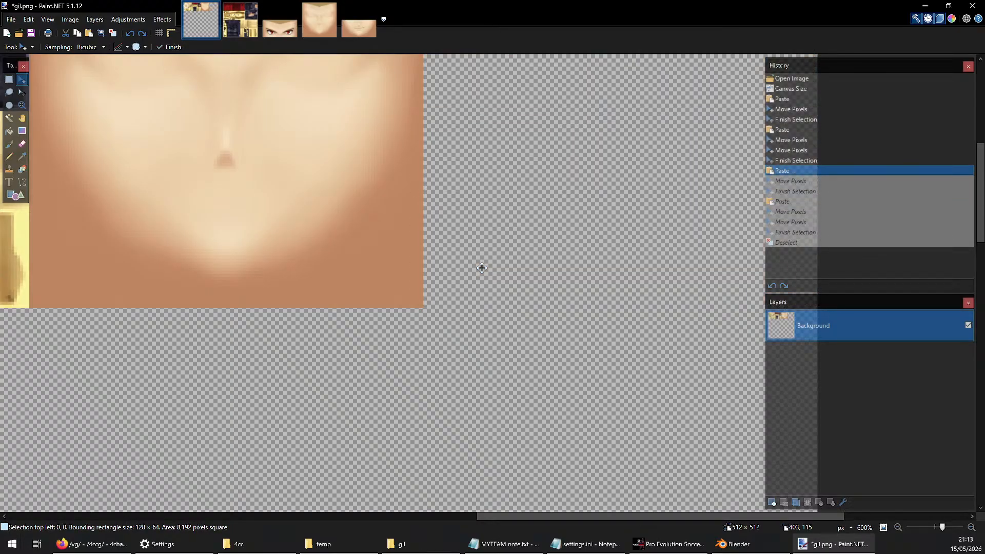
Redo the lower-face piece's first move, shift it down to top-left 384, 64 and deselect it
key(ctrl+y)
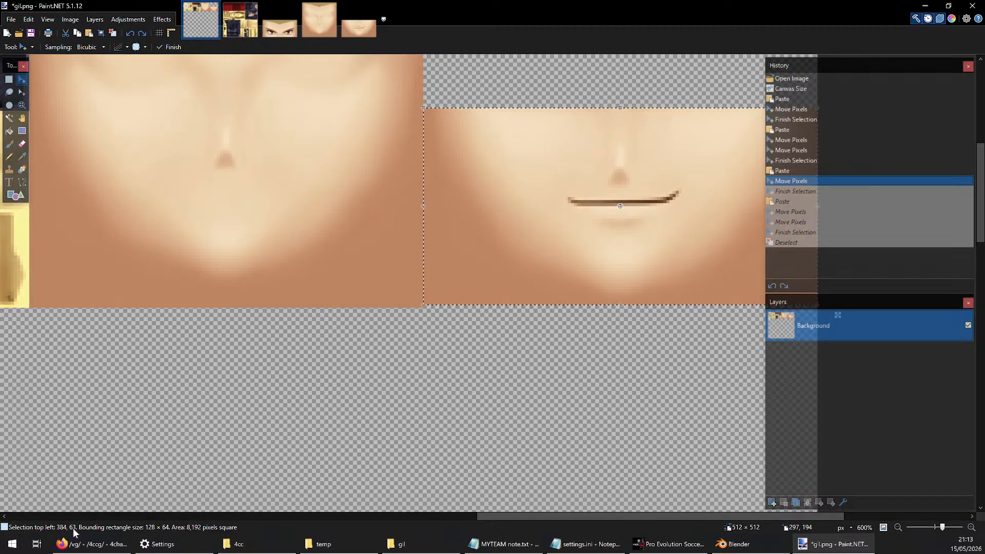
drag(397, 347, 396, 351)
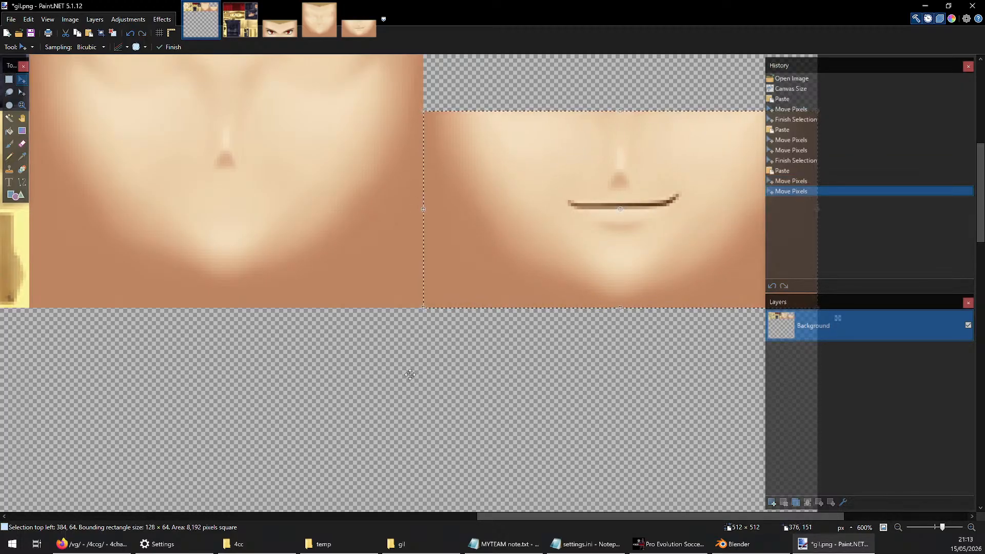
ctrl+scroll(415, 401, down, 2)
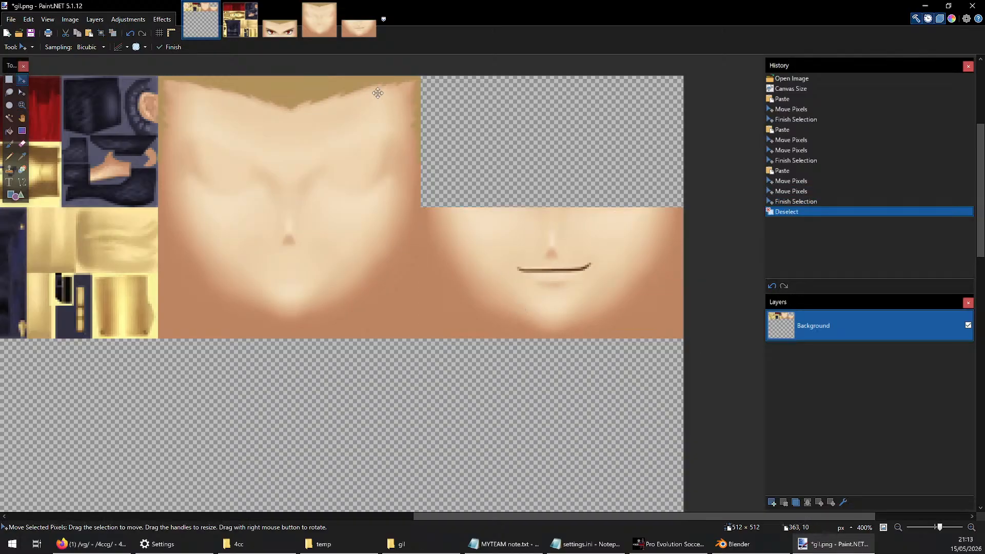
Paste a copy of the eye texture into gil.png at top-left 384, 0, save the file and deselect
click(323, 32)
click(279, 23)
key(ctrl+c)
click(206, 26)
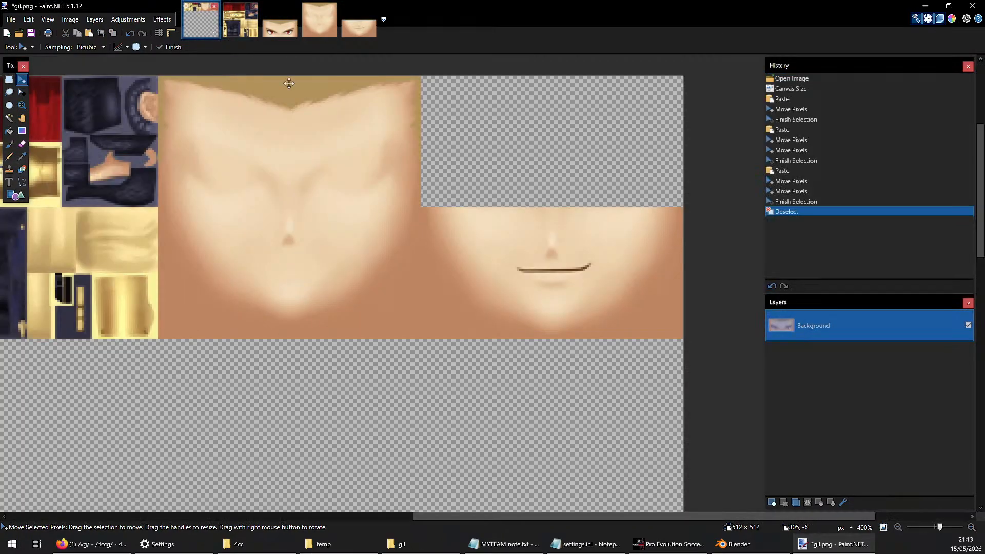
ctrl+scroll(437, 311, down, 2)
ctrl+scroll(536, 193, up, 3)
key(ctrl+v)
drag(145, 166, 541, 165)
key(ctrl+s)
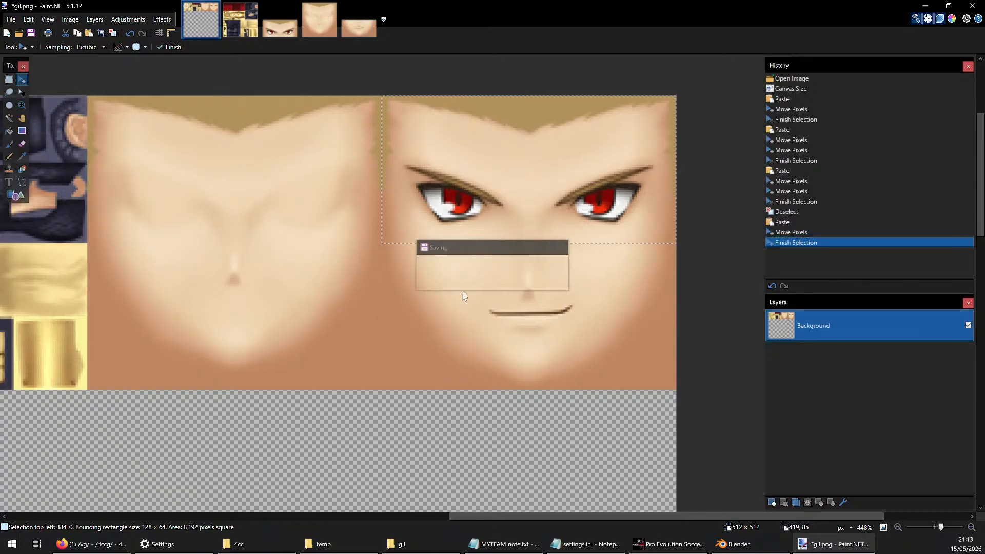
key(ctrl+d)
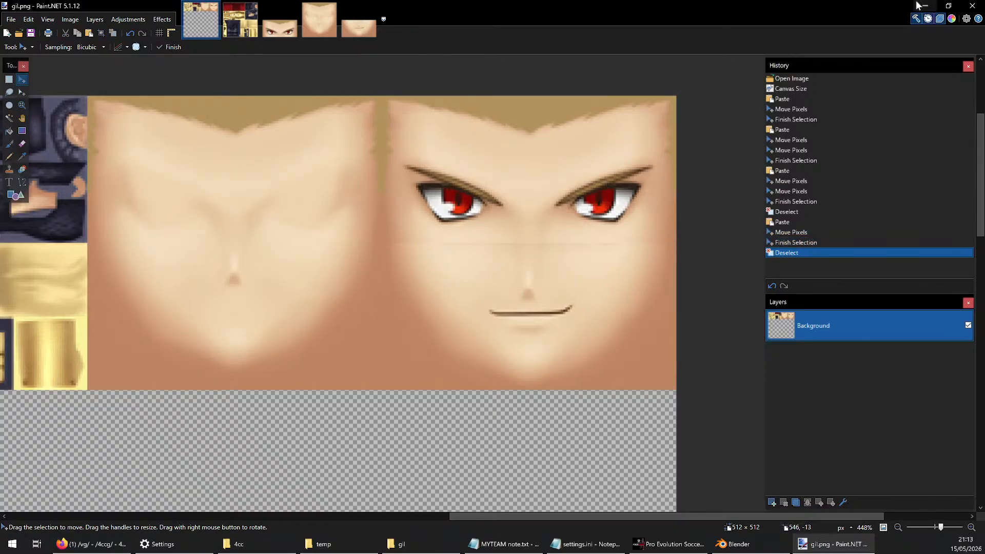
Switch back to Blender and examine the atlas's lower edge where the two face textures meet
key(alt+Tab)
scroll(672, 247, up, 8)
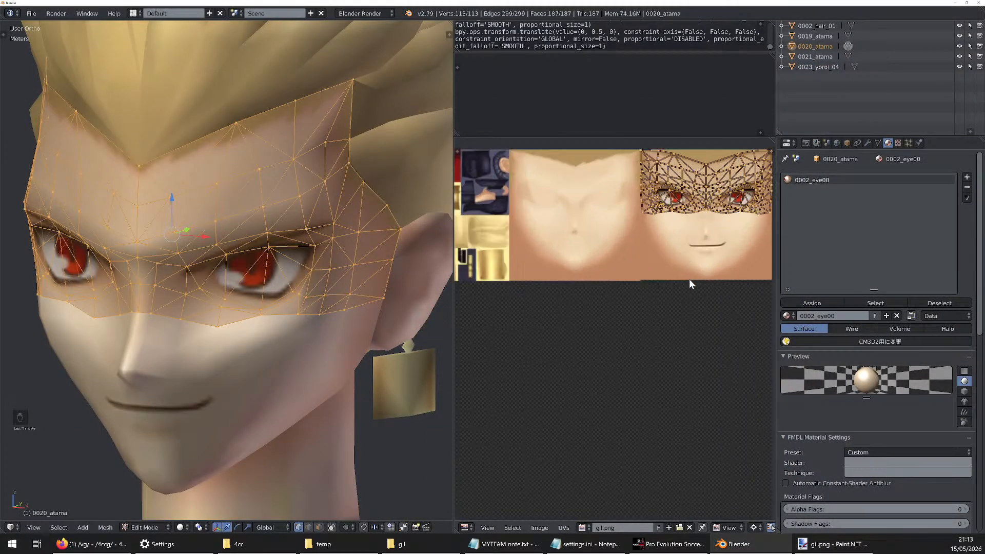
scroll(477, 258, up, 3)
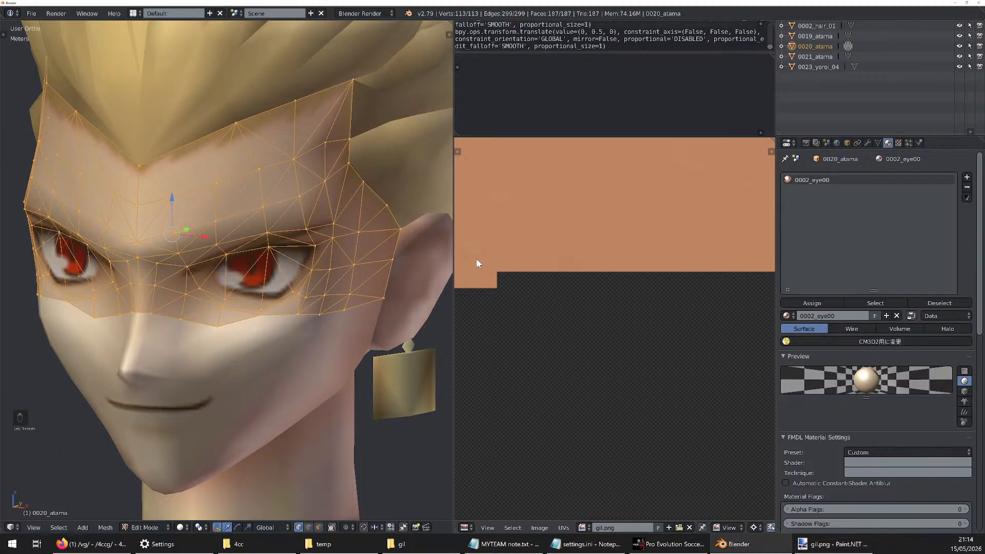
scroll(476, 257, down, 5)
middle_drag(475, 258, 577, 266)
scroll(577, 265, up, 4)
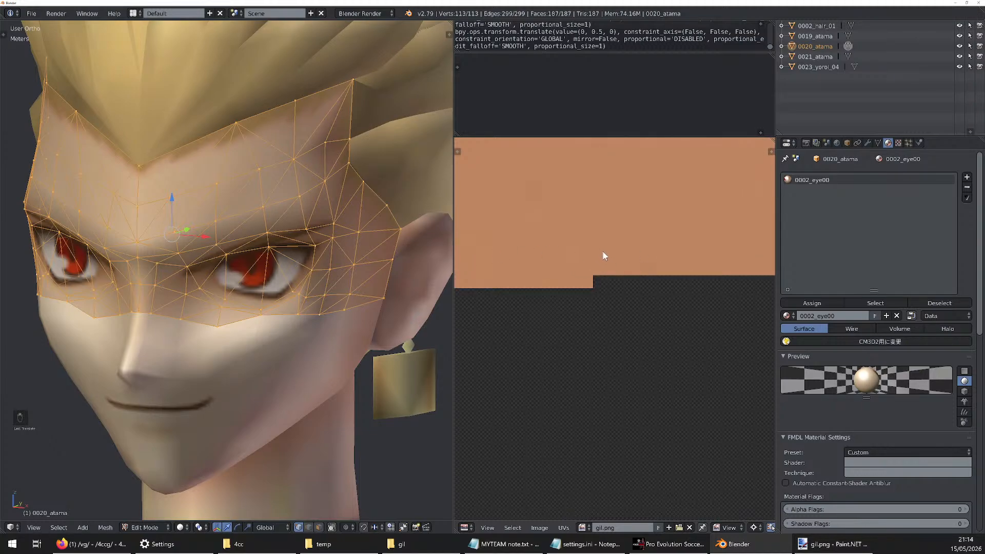
Reload gil.png in the UV editor so both face textures reflect the saved atlas along their lower edge
scroll(596, 322, down, 8)
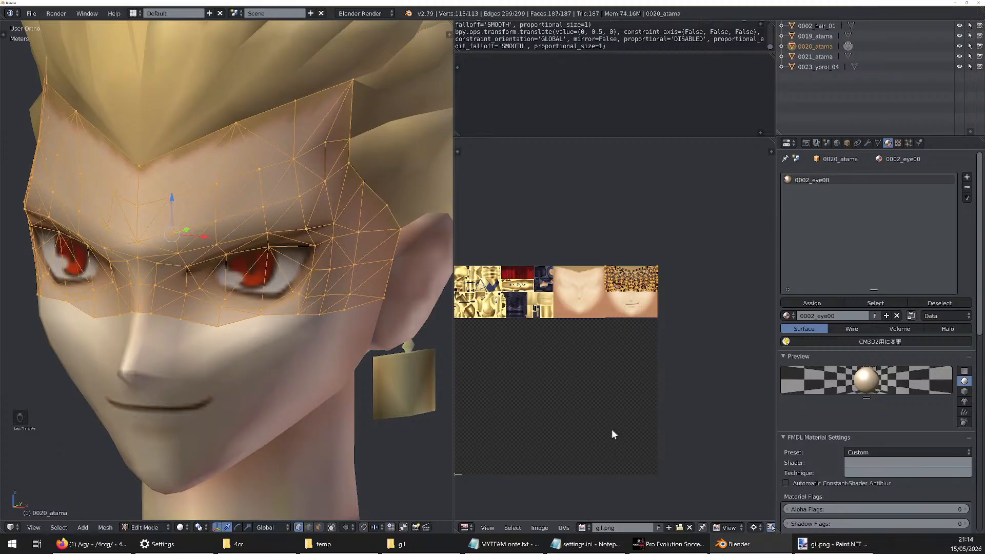
scroll(622, 322, up, 8)
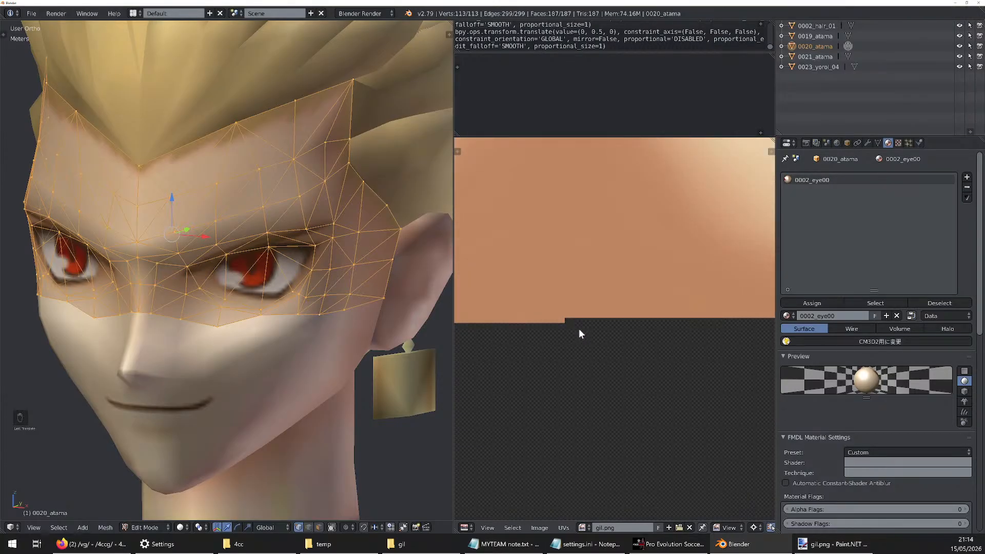
scroll(589, 277, down, 6)
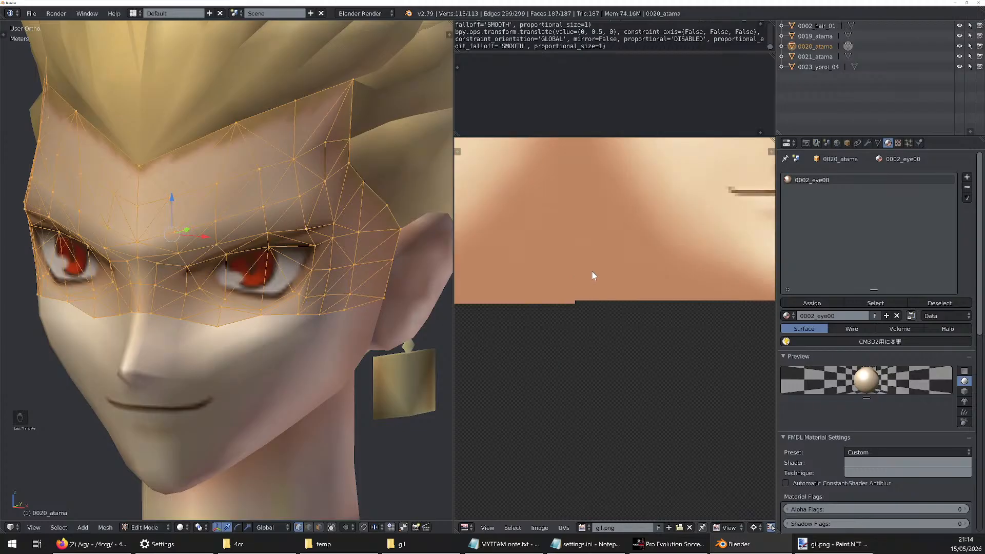
scroll(617, 298, down, 1)
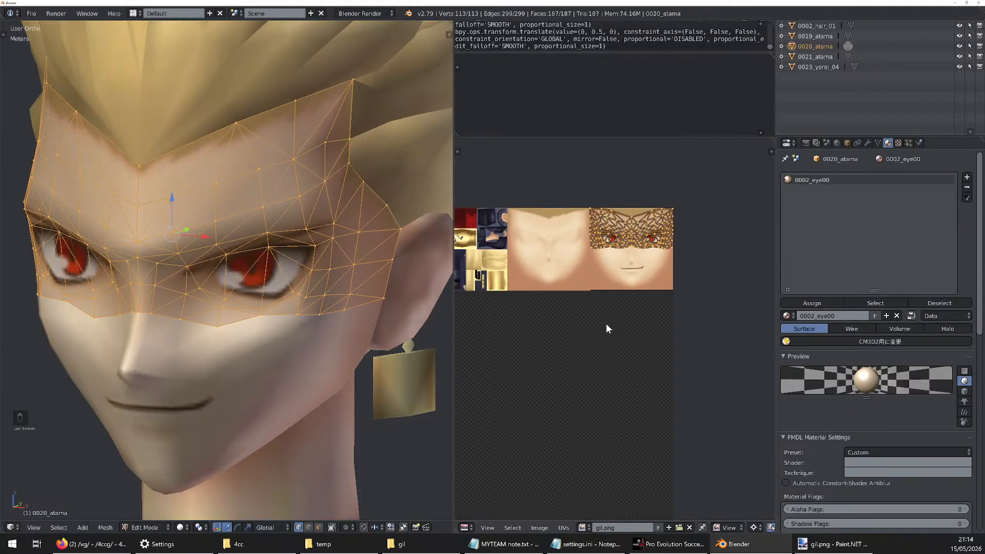
click(564, 528)
mouse_move(539, 528)
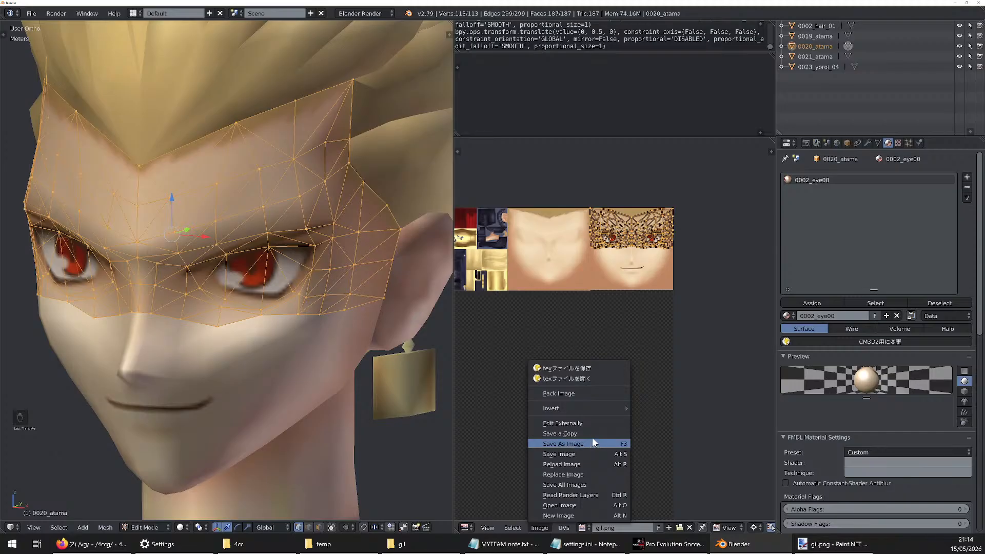
scroll(633, 248, down, 3)
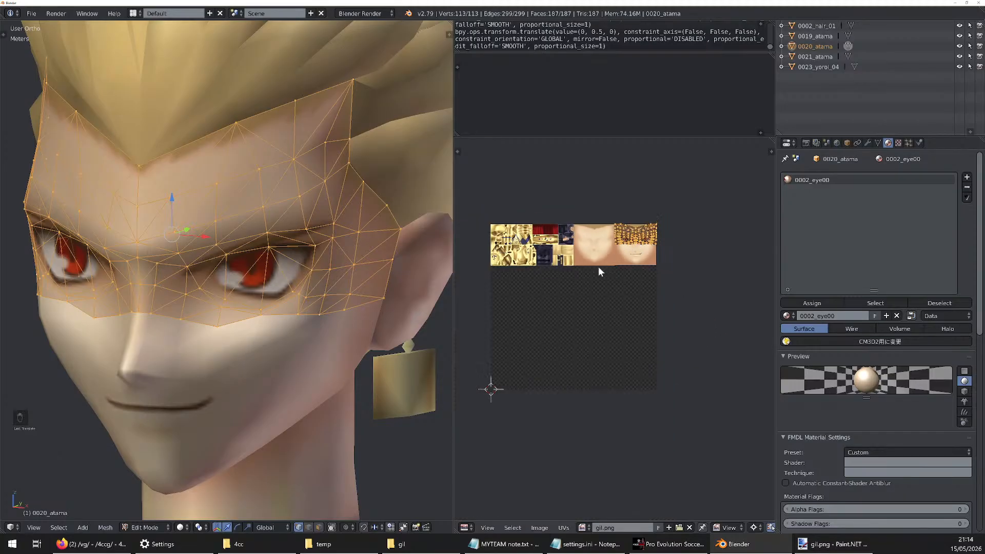
scroll(595, 275, up, 10)
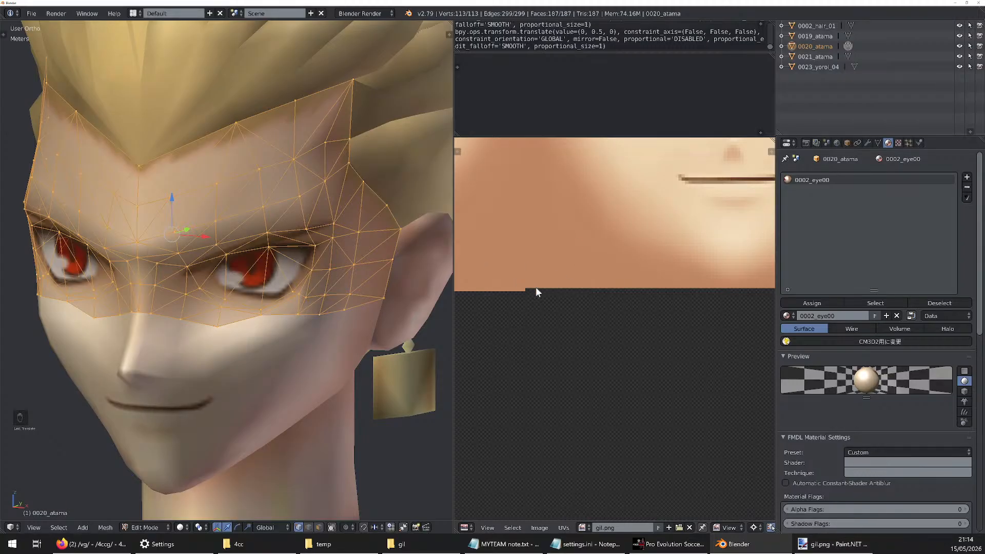
click(539, 527)
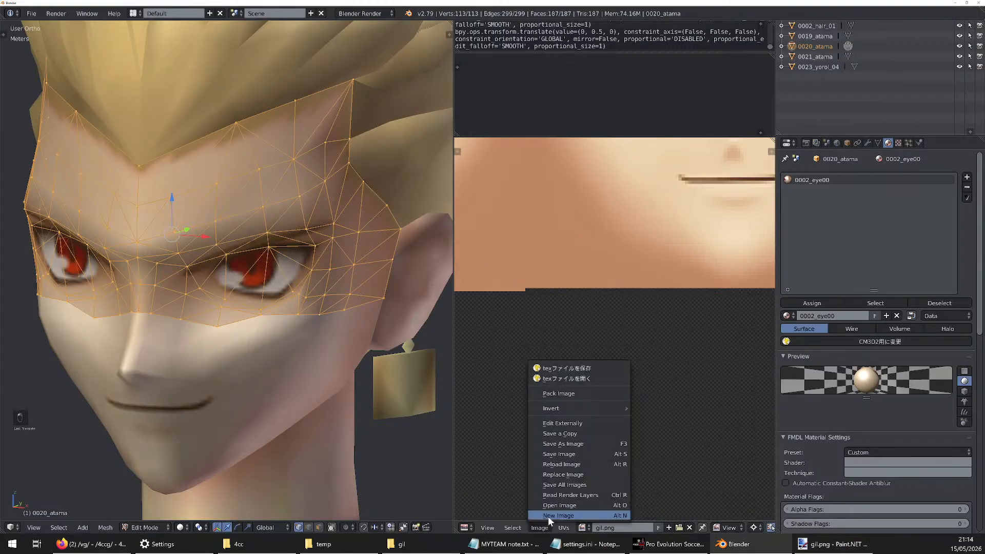
click(623, 465)
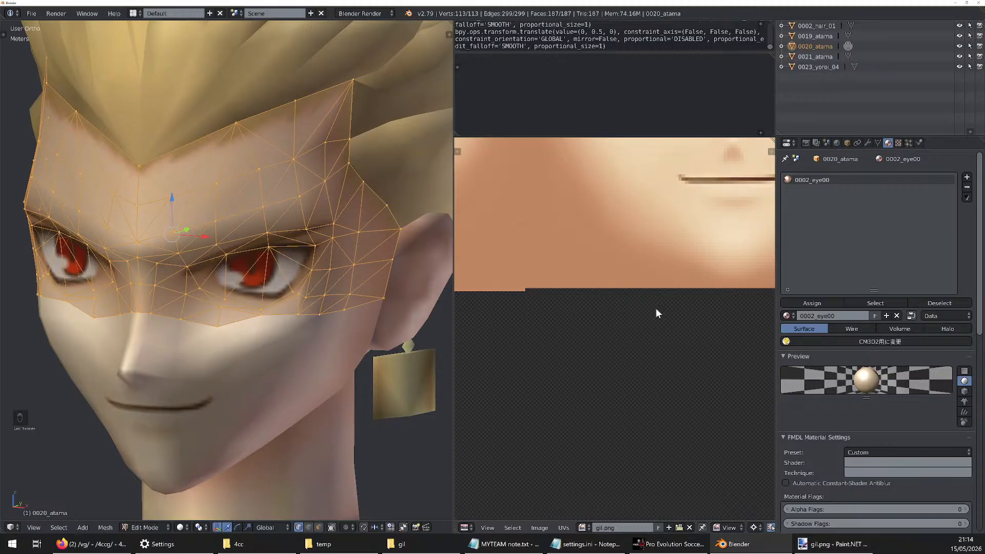
key(alt+KP_5)
key(alt+r)
key(alt+t)
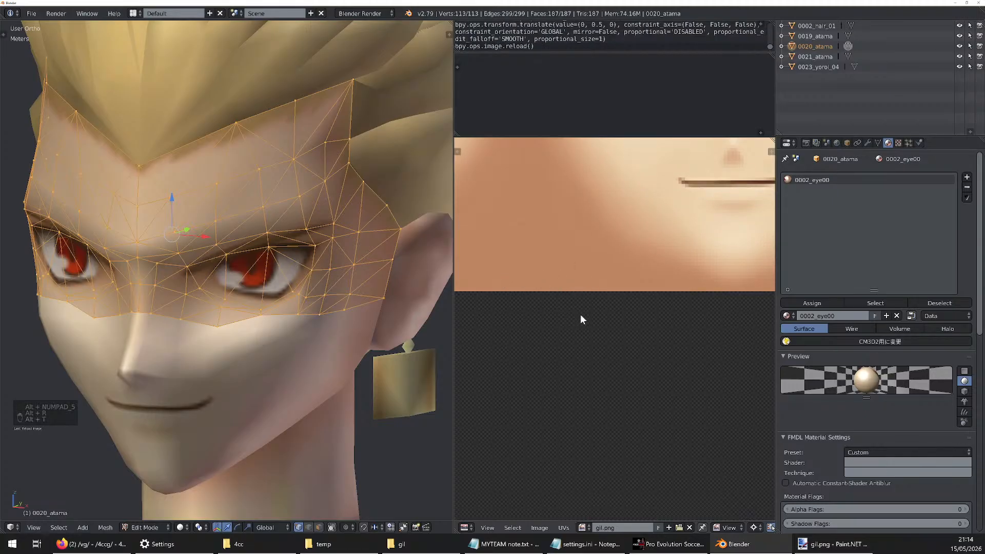
scroll(584, 319, down, 5)
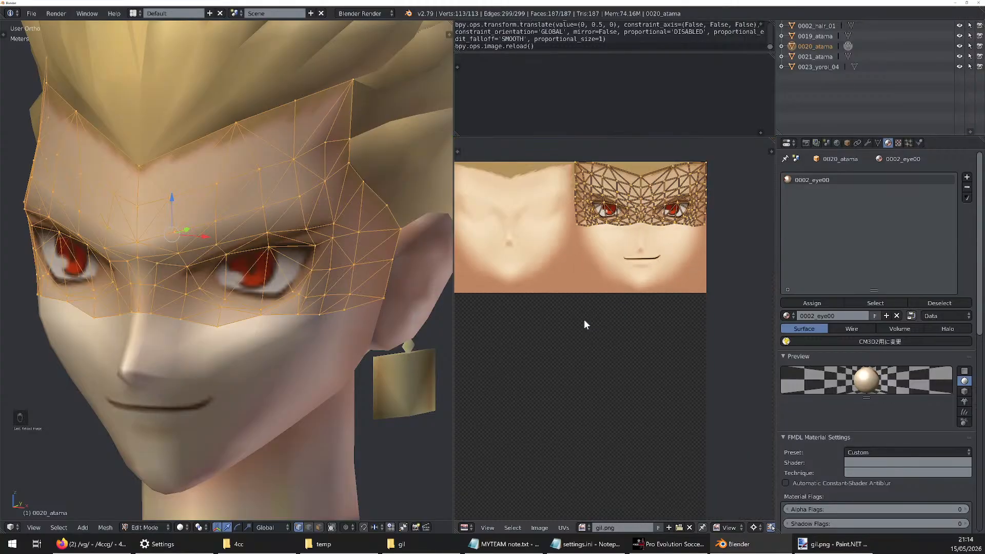
Switch to Firefox to read the newest posts at the end of the /4ccg/ thread, and return to Blender
key(alt+Tab)
key(alt+Tab)
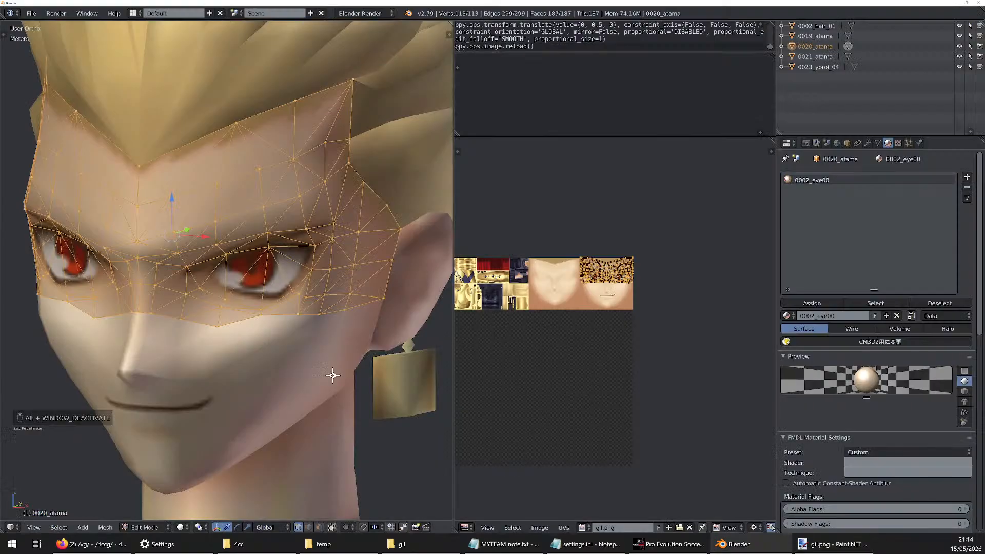
click(100, 545)
scroll(311, 436, down, 3)
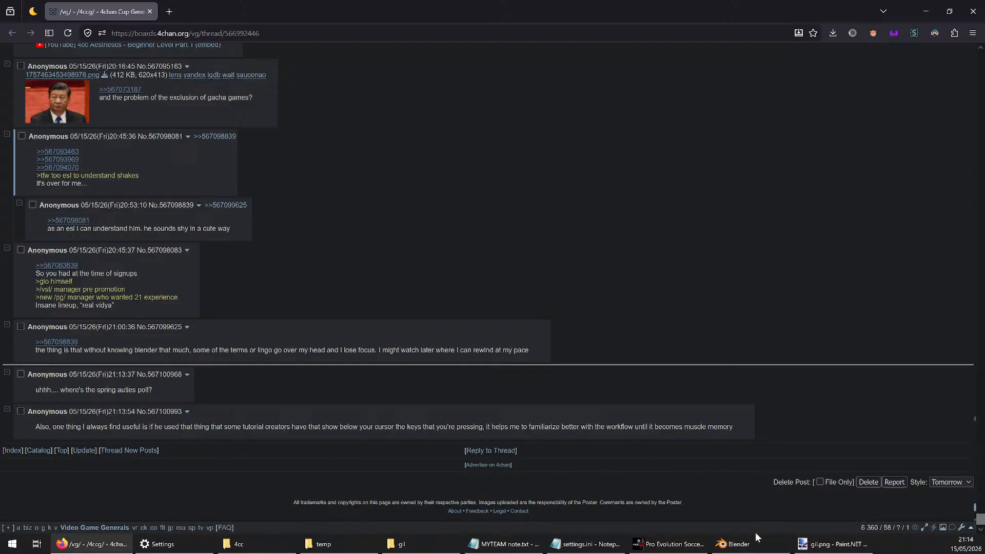
click(739, 544)
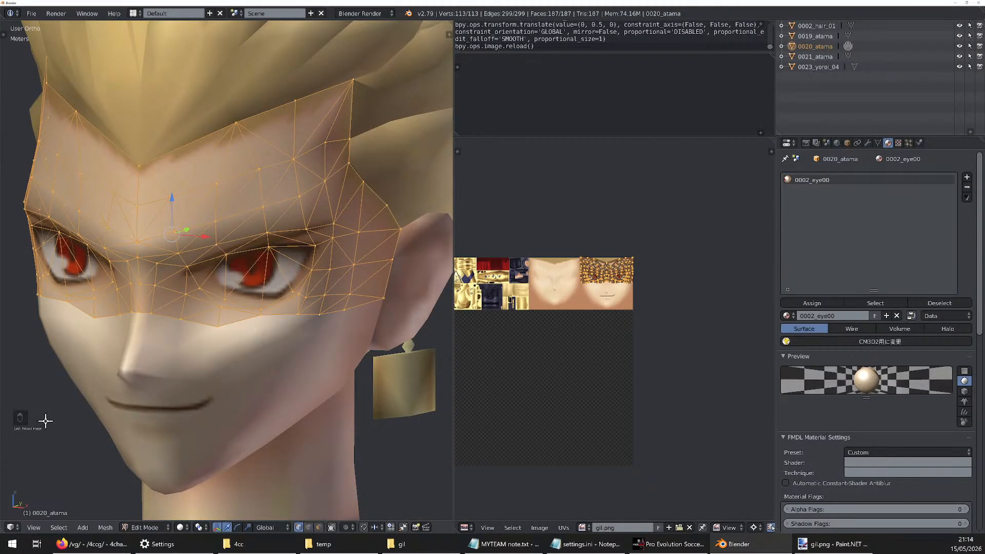
key(n)
key(n)
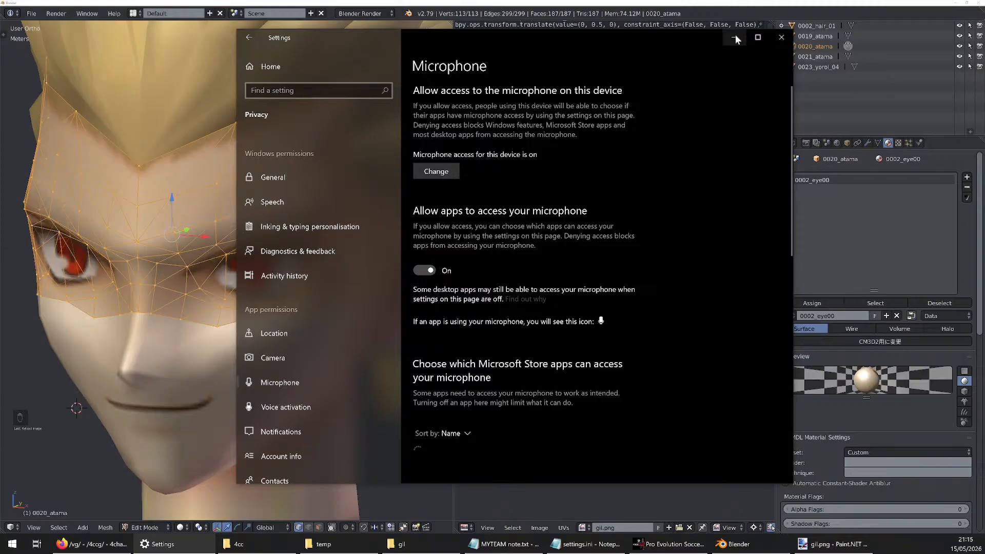
click(735, 37)
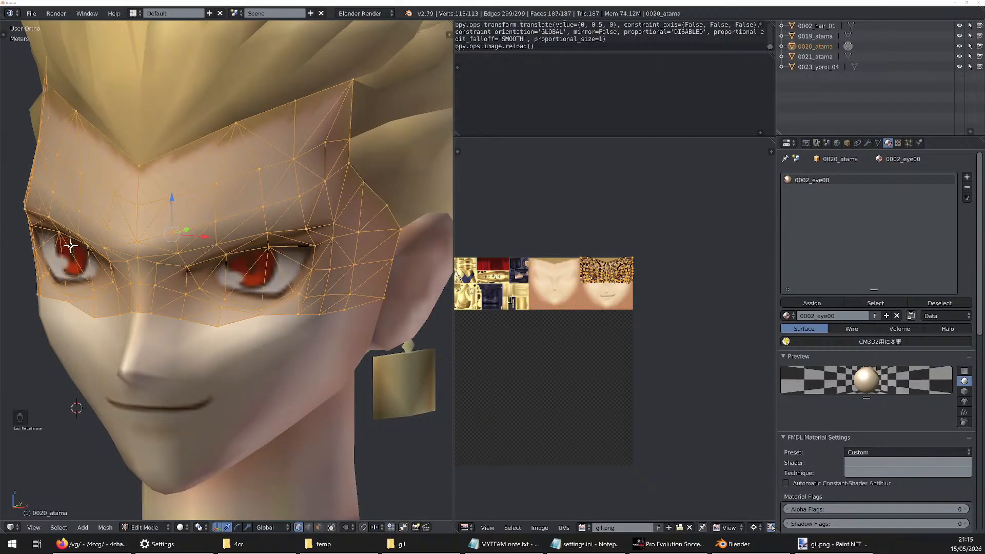
Open PowerToys Settings, place its window over Blender and make it taller to show more of the utilities list
click(92, 544)
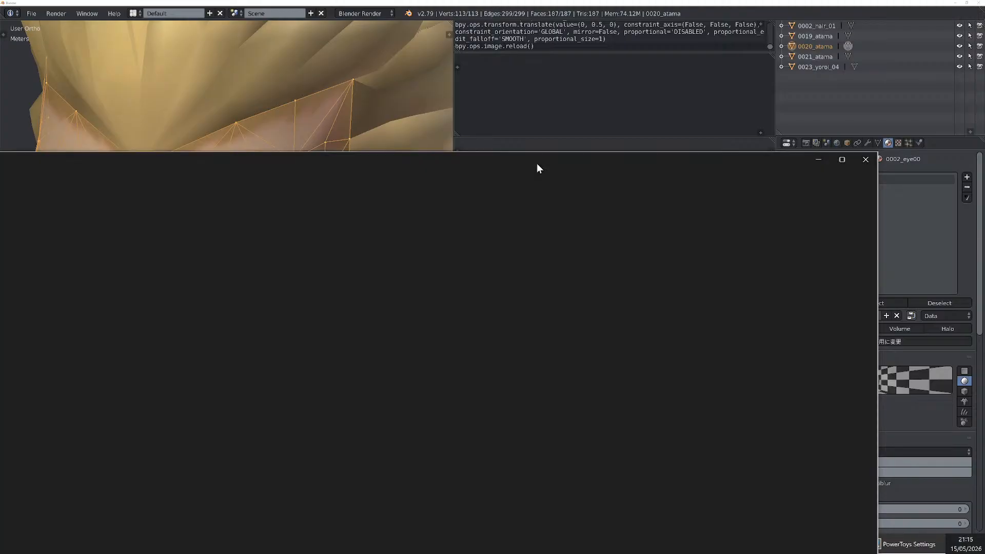
drag(538, 162, 624, 81)
drag(751, 77, 675, 69)
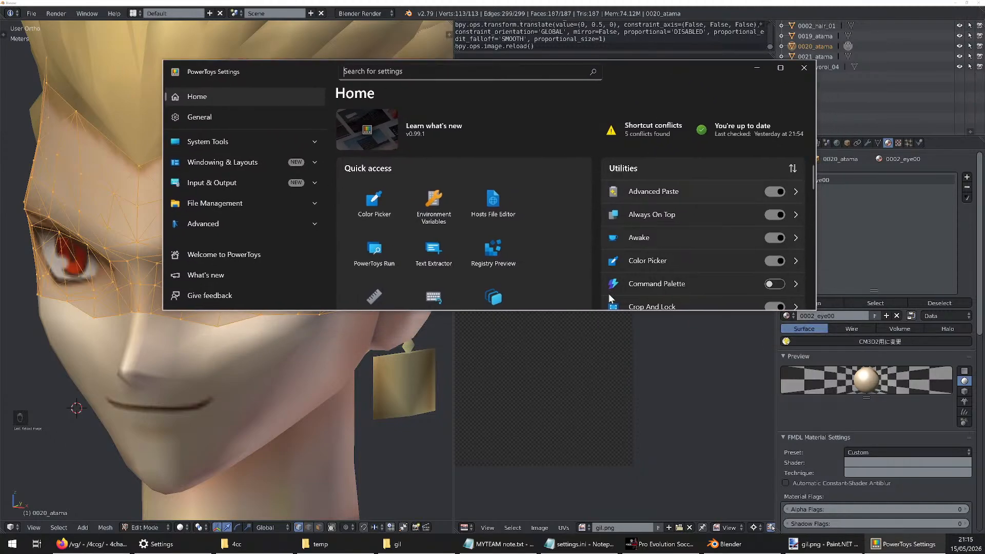
drag(601, 312, 600, 542)
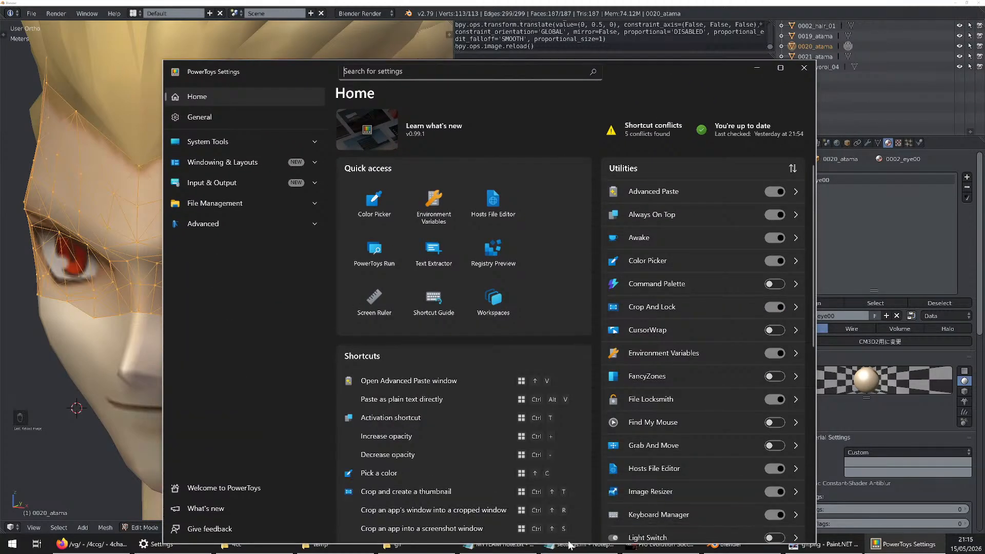
drag(679, 79, 674, 58)
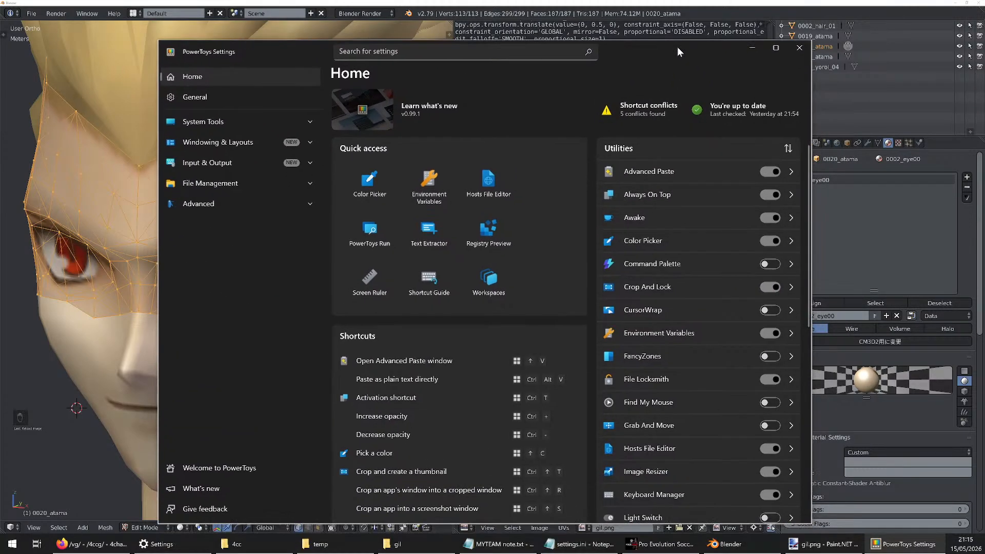
Look through the PowerToys utilities for the Mouse Highlighter and open its settings on the Mouse utilities page
scroll(679, 278, down, 3)
scroll(670, 326, down, 5)
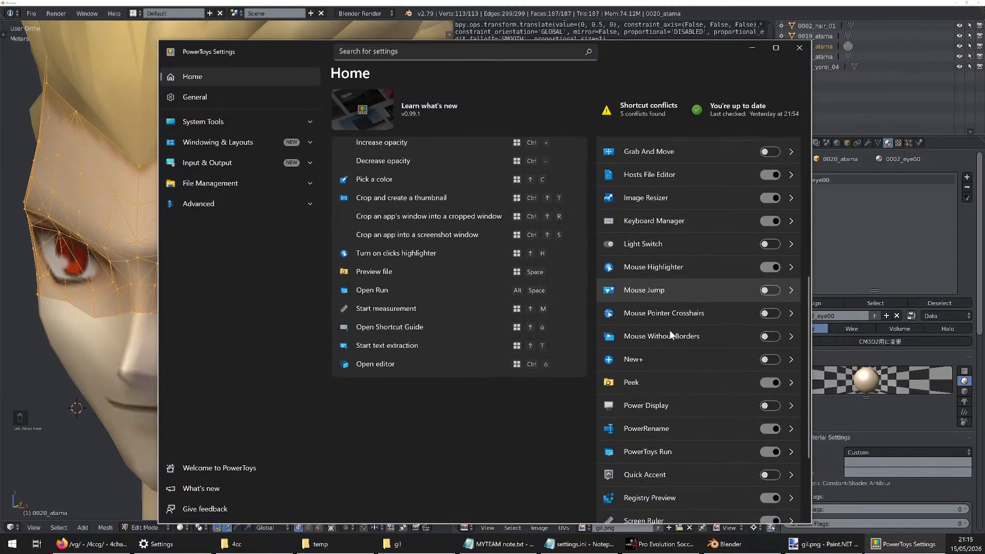
scroll(669, 331, up, 5)
scroll(688, 350, up, 4)
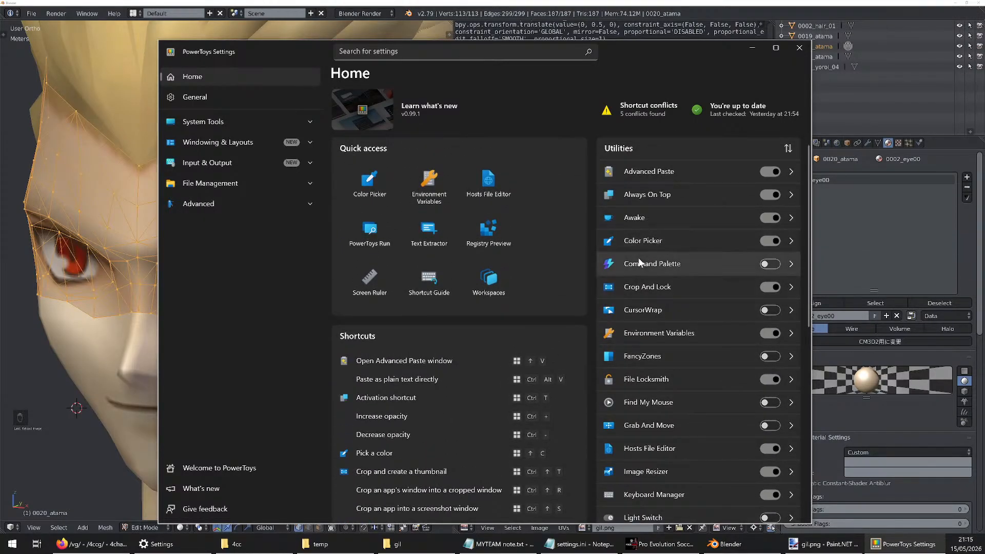
scroll(668, 312, down, 3)
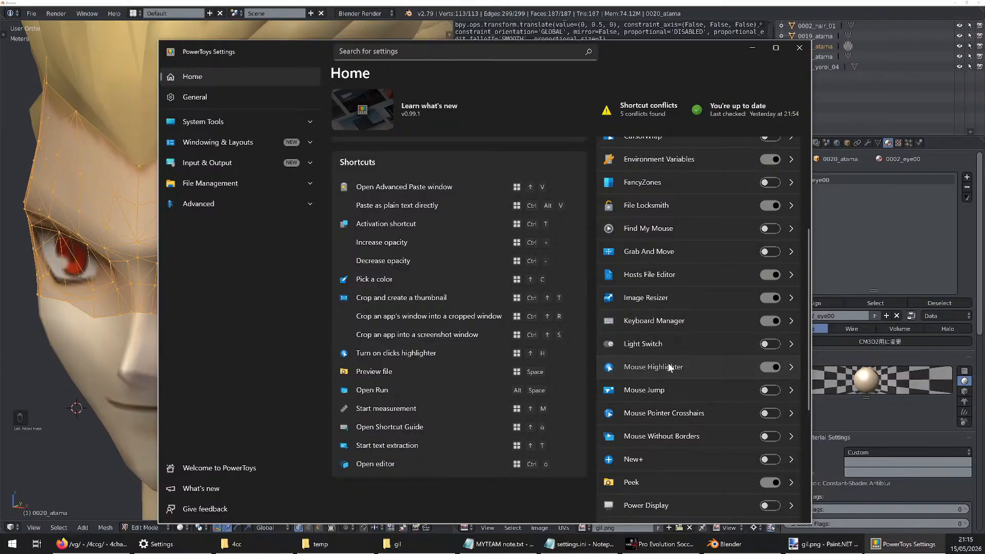
click(793, 366)
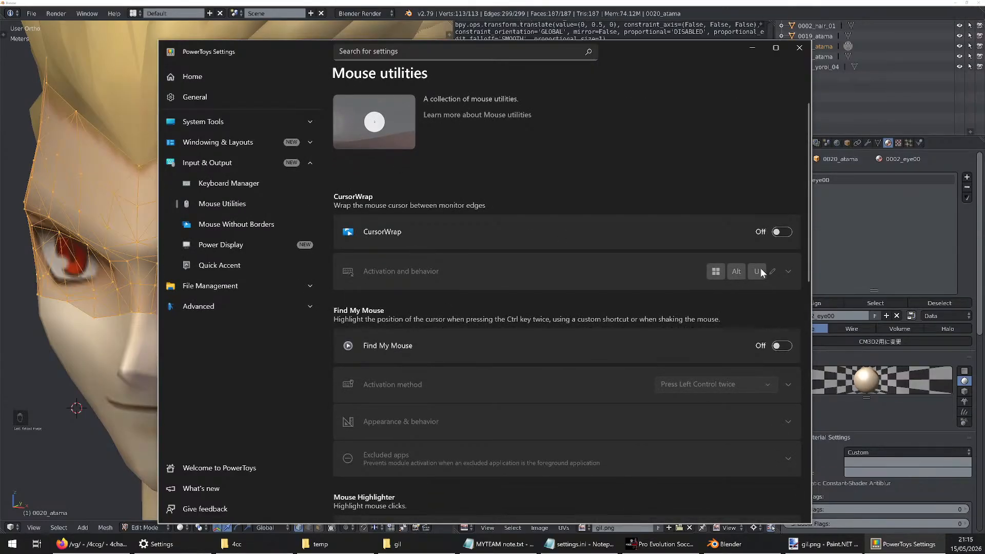
scroll(554, 226, down, 5)
scroll(532, 238, down, 3)
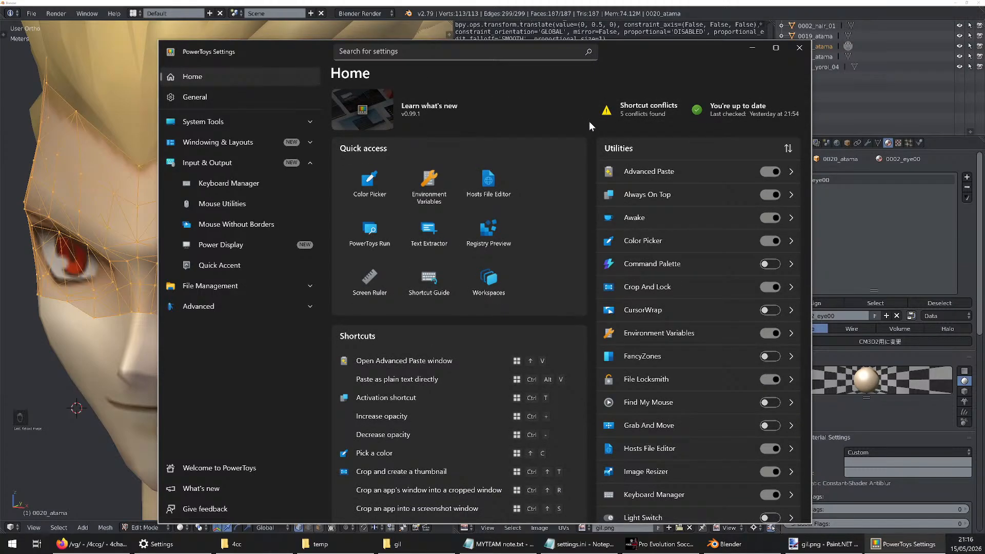
Review the list of utilities on the Home page and check the Mouse Highlighter's activation shortcut under Mouse utilities
scroll(585, 137, down, 5)
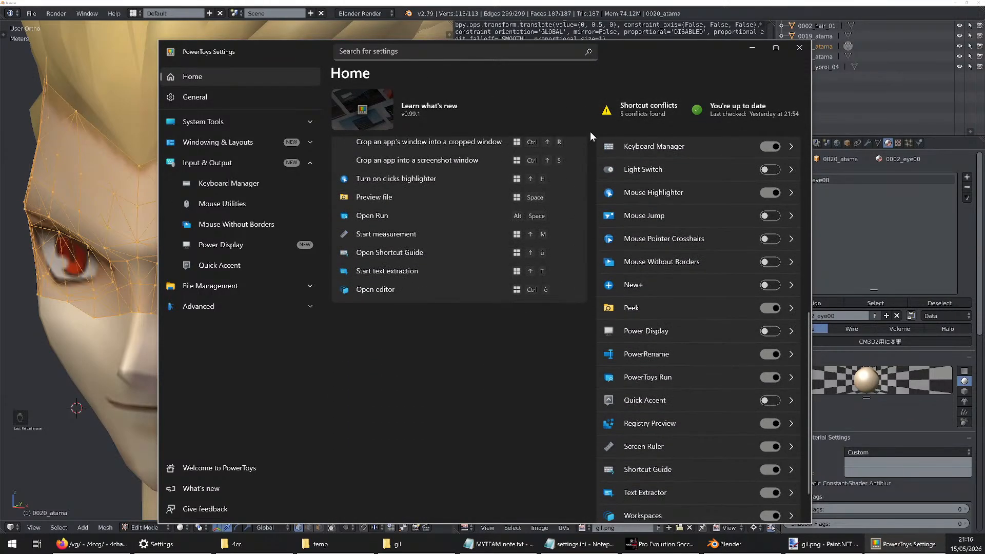
scroll(589, 150, up, 5)
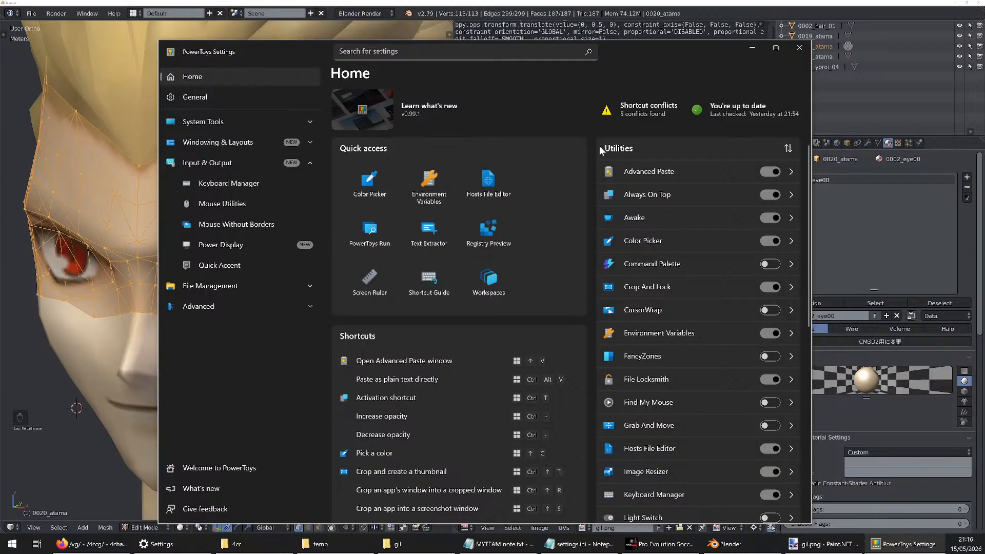
scroll(611, 319, down, 5)
scroll(587, 217, up, 5)
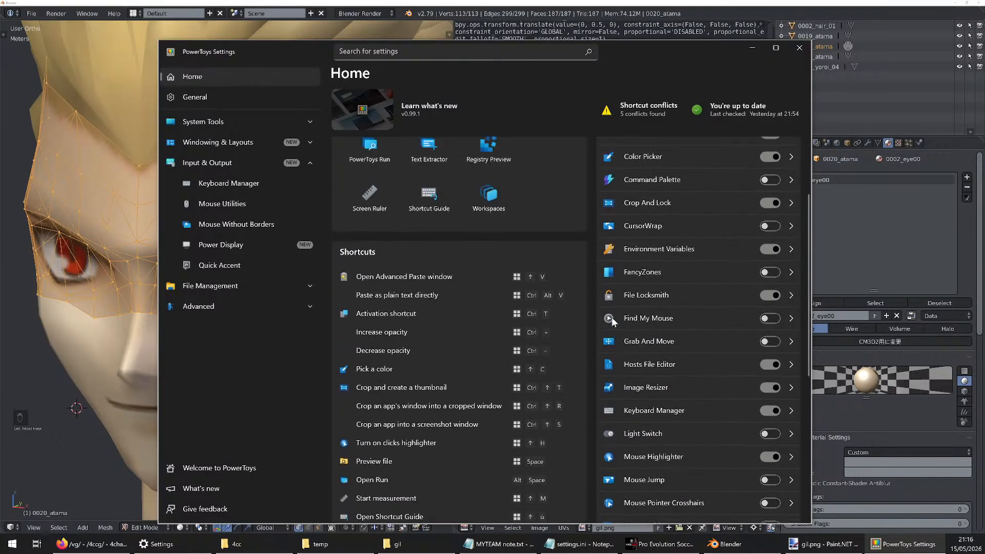
scroll(629, 339, down, 1)
scroll(628, 340, up, 1)
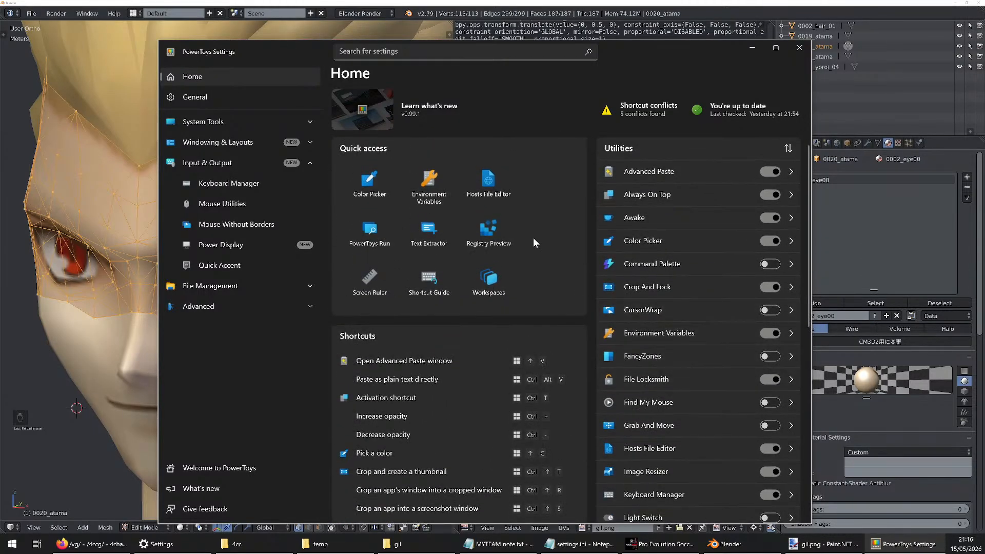
click(235, 208)
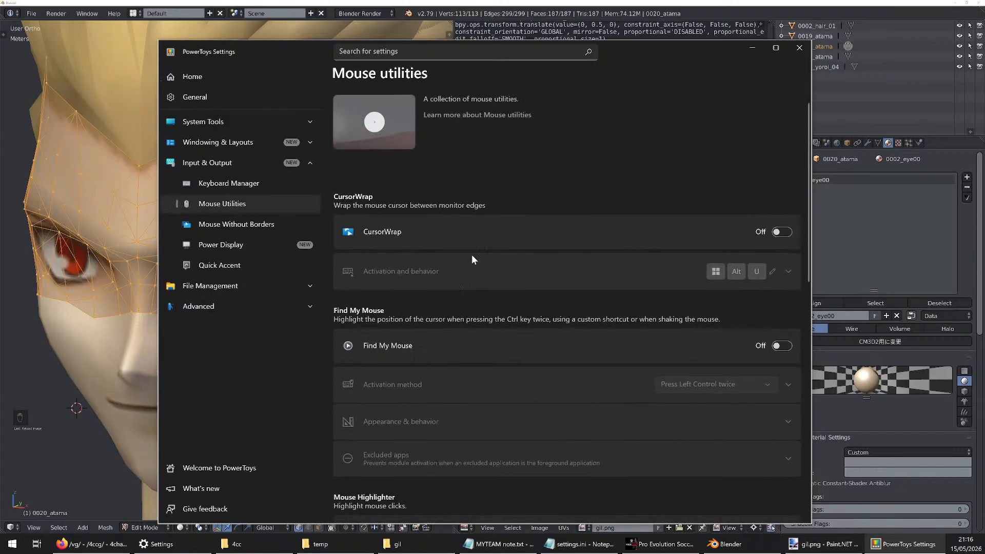
scroll(703, 231, down, 8)
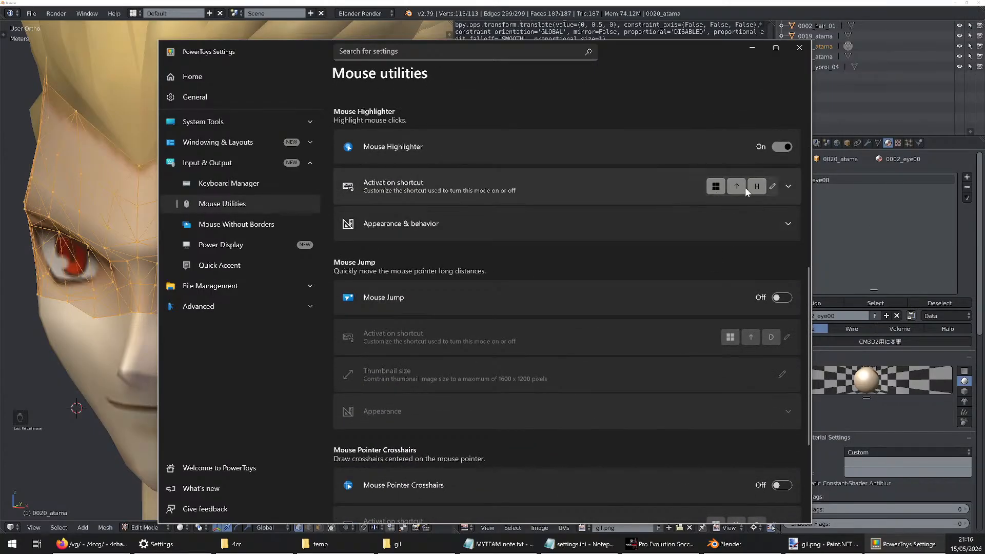
scroll(741, 341, up, 3)
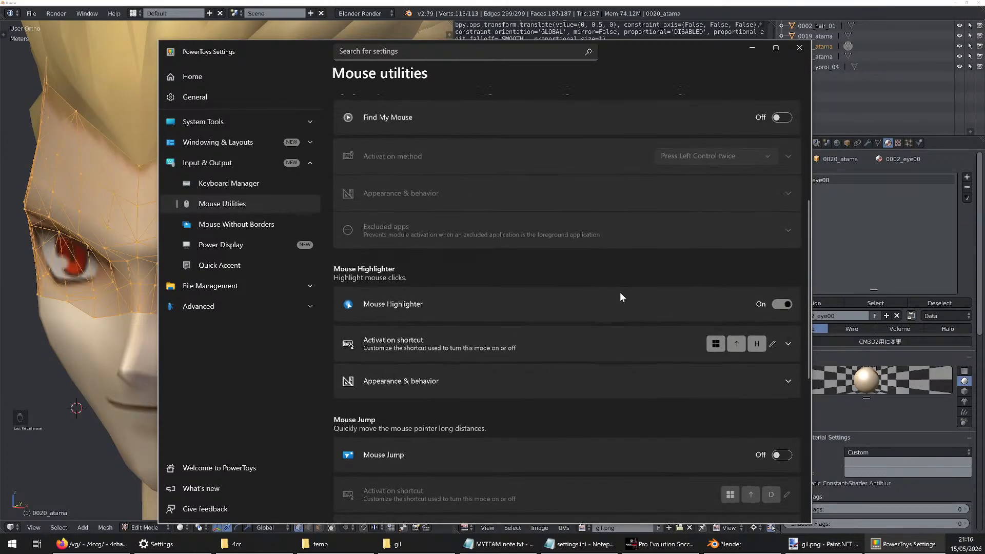
Turn on the Mouse Highlighter and test its markers over the Mouse utilities page, closing PowerToys Settings when done
click(636, 269)
right_click(564, 276)
click(560, 269)
right_click(602, 268)
right_click(705, 267)
right_click(649, 271)
click(495, 279)
click(597, 277)
click(557, 285)
click(666, 226)
click(626, 258)
click(501, 257)
click(521, 260)
click(524, 260)
right_click(525, 260)
right_click(532, 262)
click(800, 49)
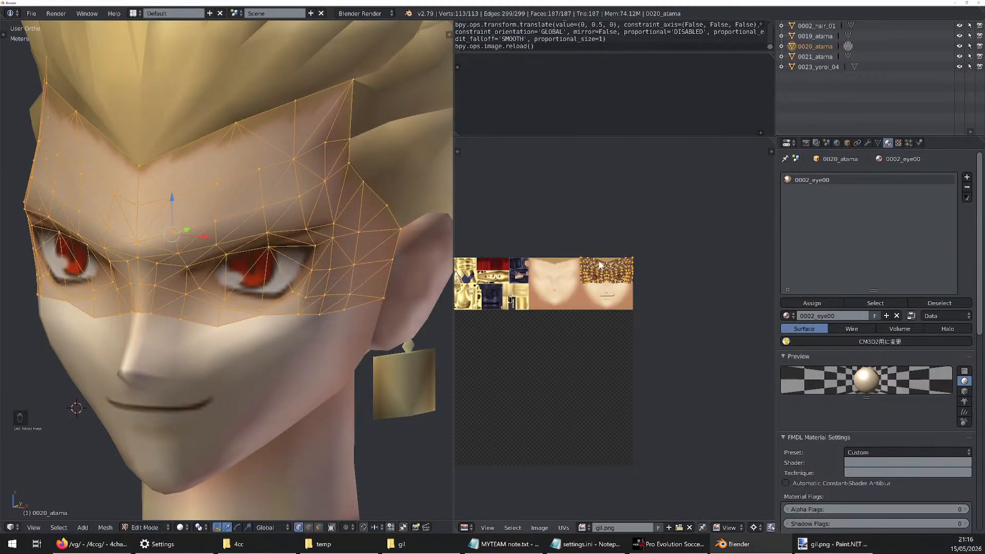
key(alt+r)
drag(613, 270, 655, 374)
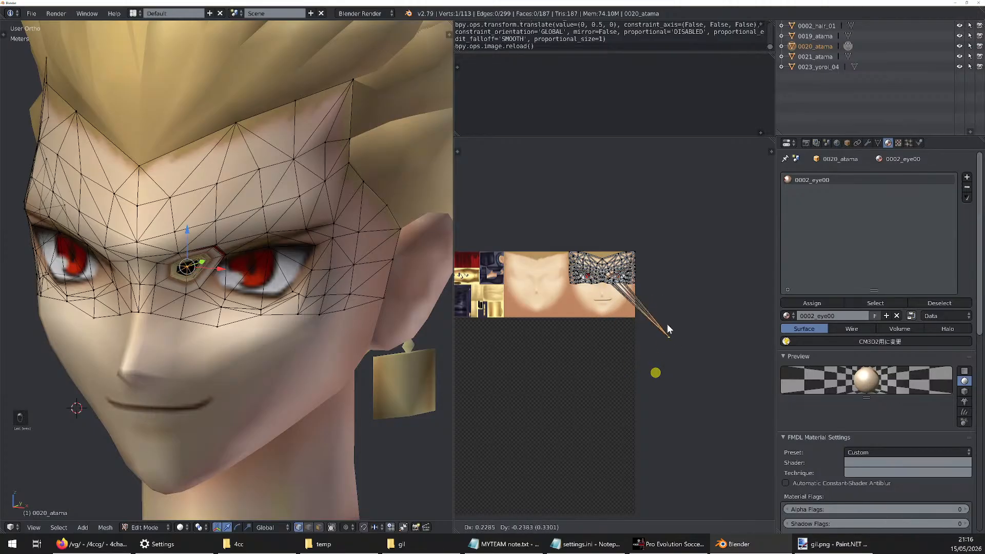
right_click(628, 346)
key(ctrl+z)
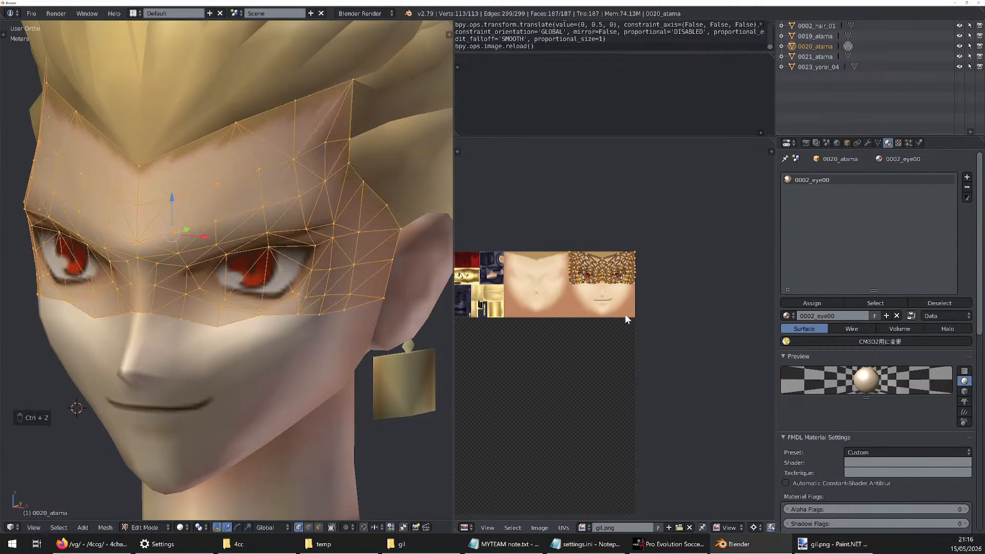
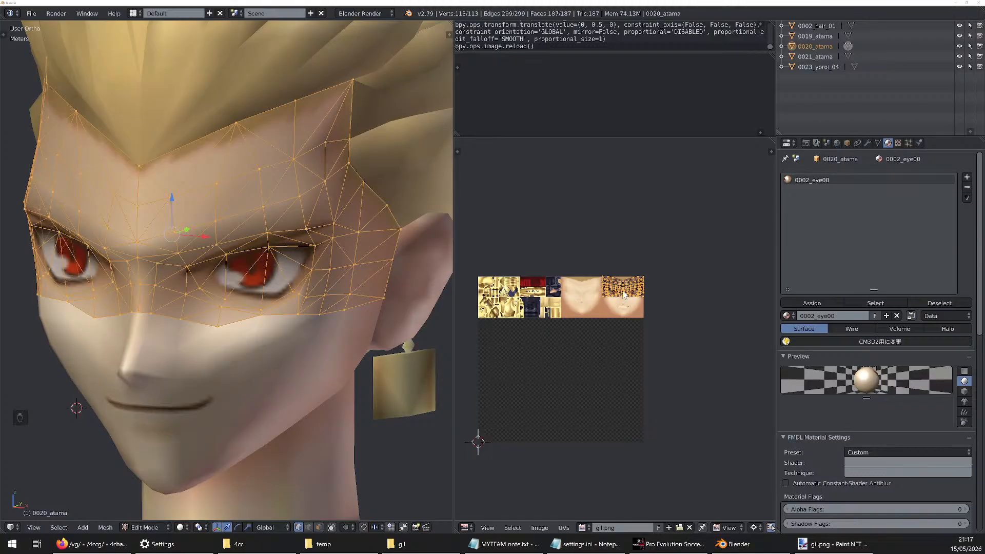
Open the 0021_atama mesh for editing and assign gil.png to its UVs
click(846, 56)
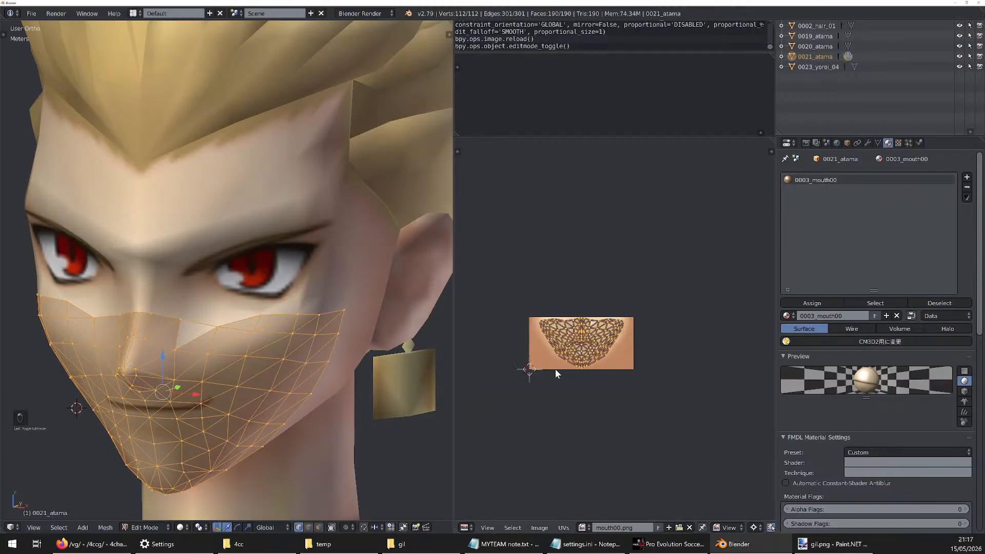
scroll(555, 369, up, 4)
scroll(569, 436, down, 1)
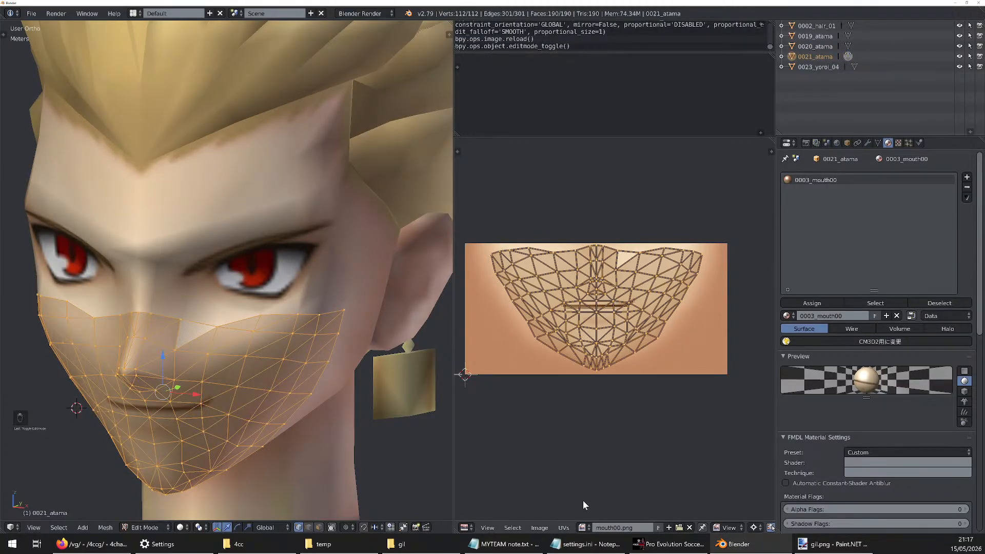
click(582, 527)
click(606, 447)
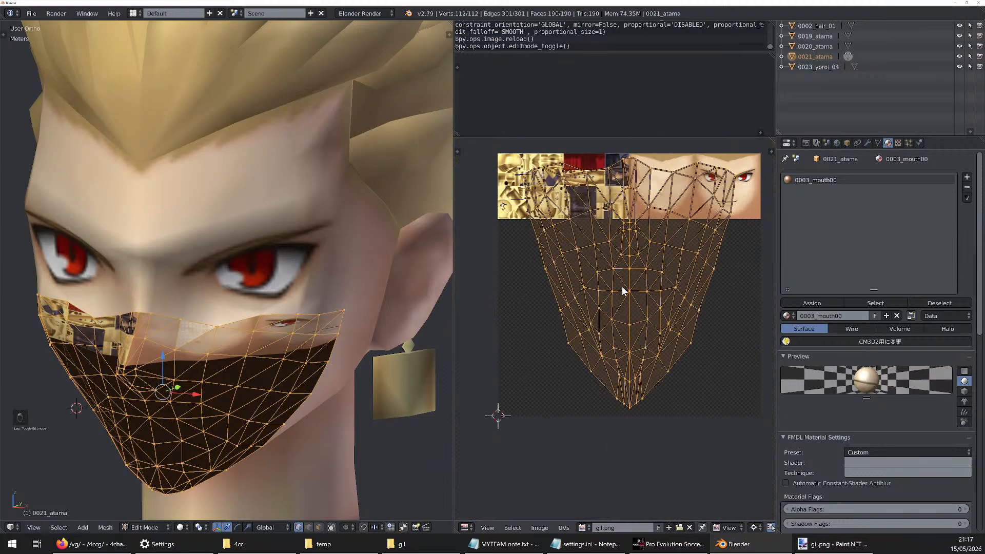
scroll(638, 191, down, 1)
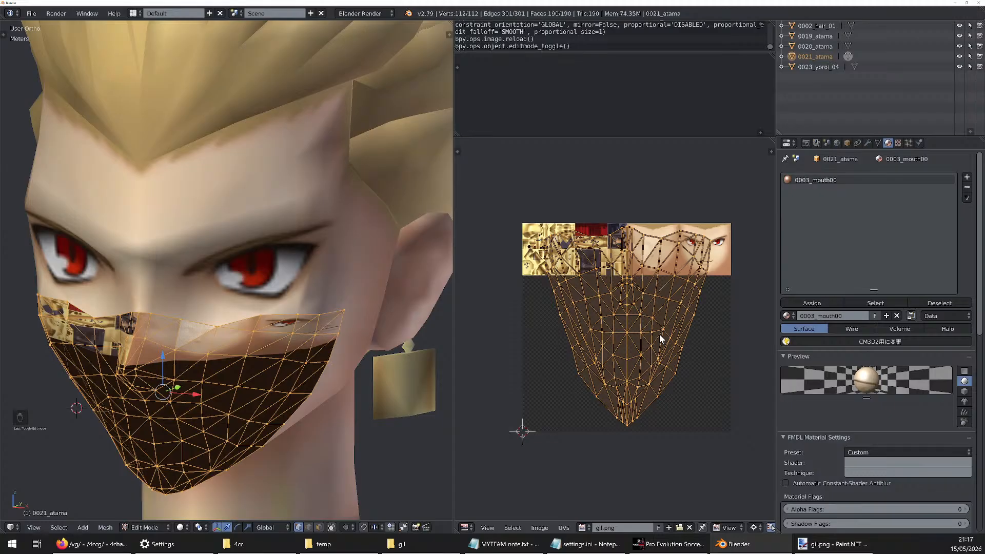
Scale the 0021_atama mouth UVs by 0.5 along Y
key(s)
text(y)
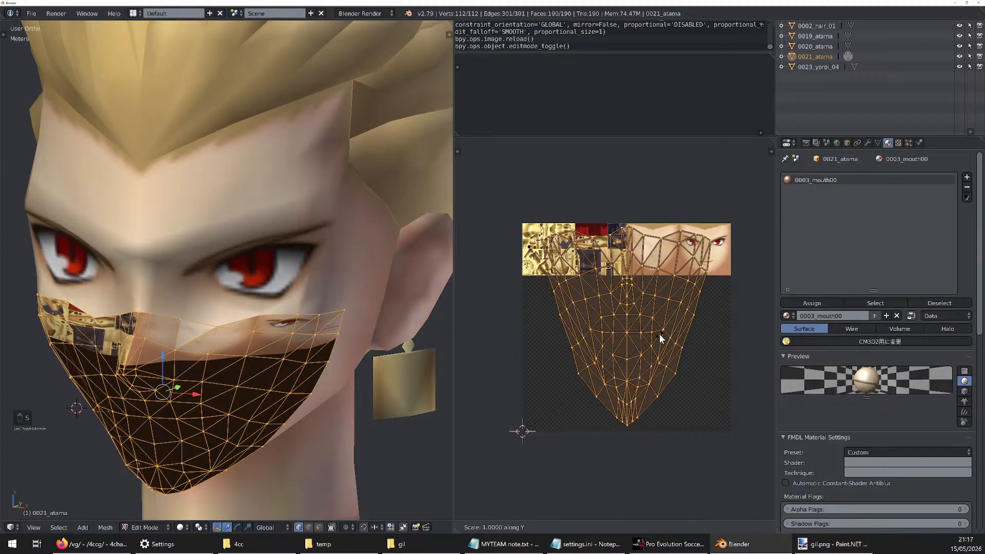
text(0.5)
key(Return)
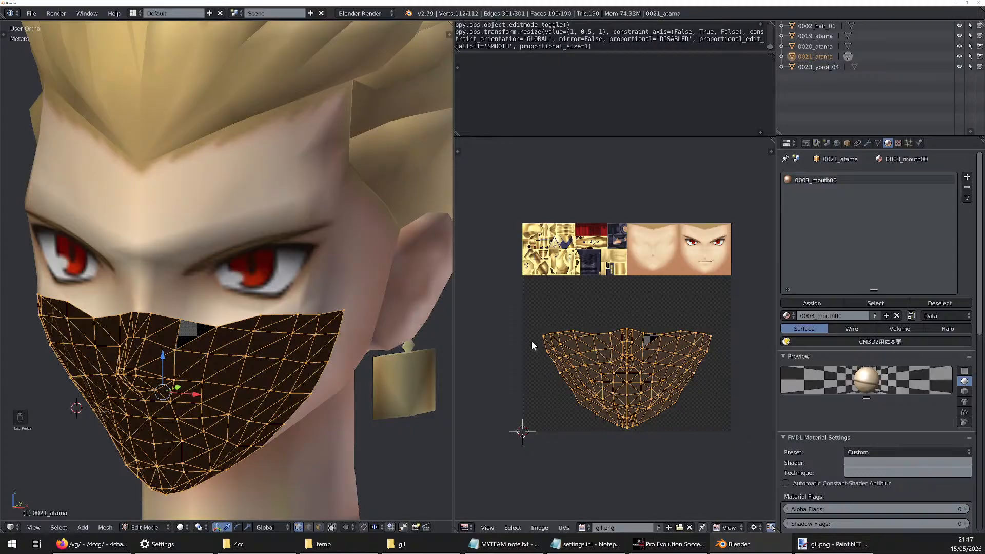
scroll(287, 333, down, 2)
scroll(251, 372, up, 3)
mouse_move(203, 376)
middle_down()
mouse_move(246, 374)
mouse_move(214, 384)
middle_up()
scroll(214, 385, down, 3)
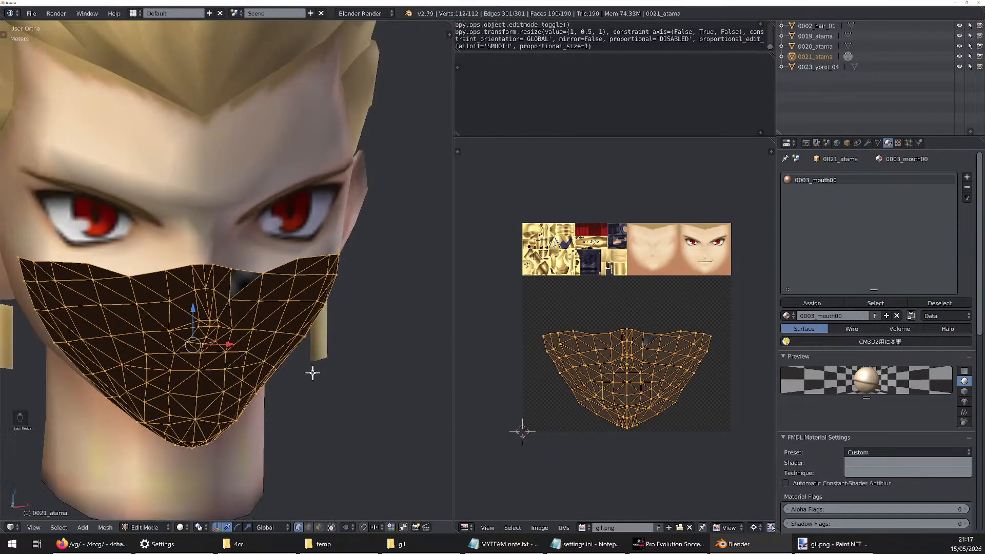
scroll(198, 380, up, 4)
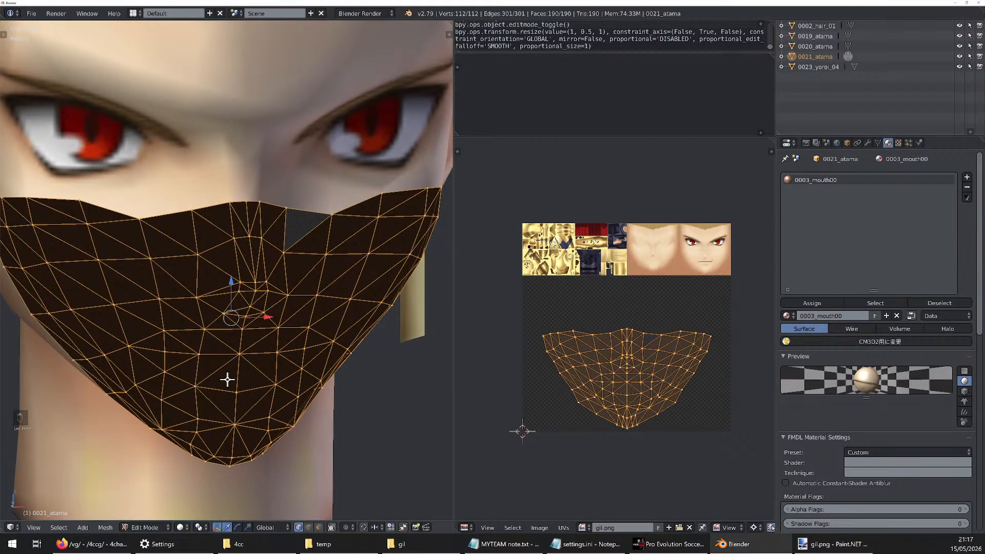
scroll(227, 379, down, 3)
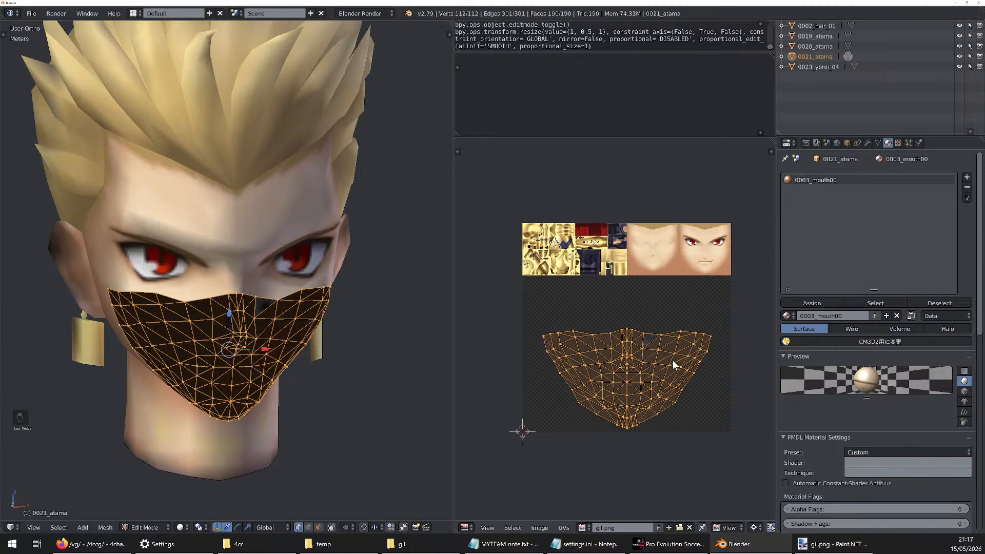
Scale the mouth UVs uniformly by 0.25, then move them 0.5 in X and 0.75 in Y onto the texture strip
key(s)
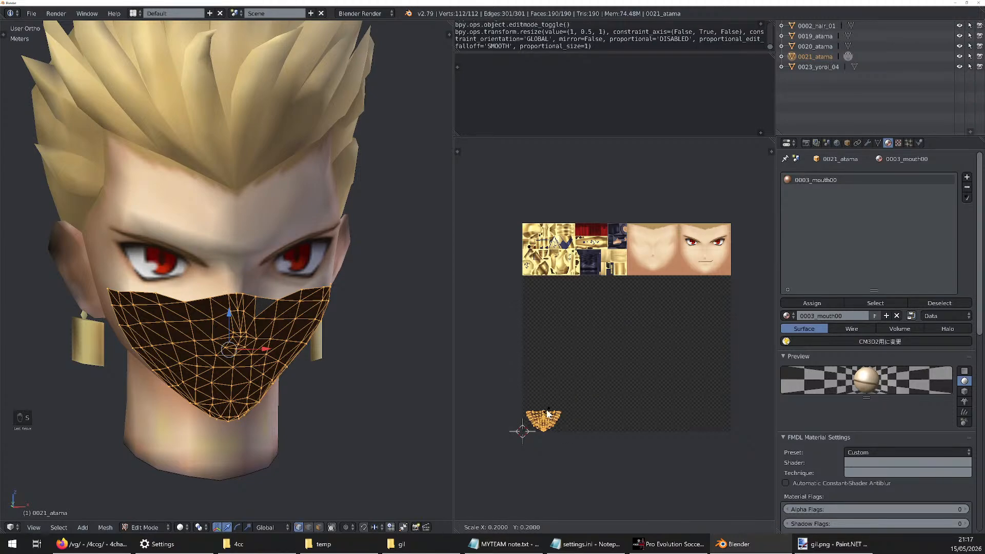
click(585, 392)
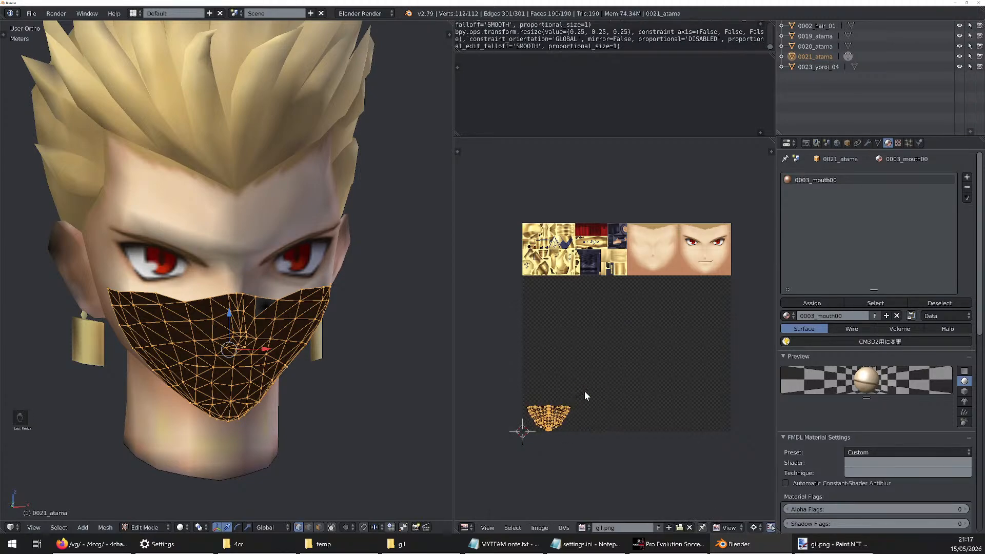
key(g)
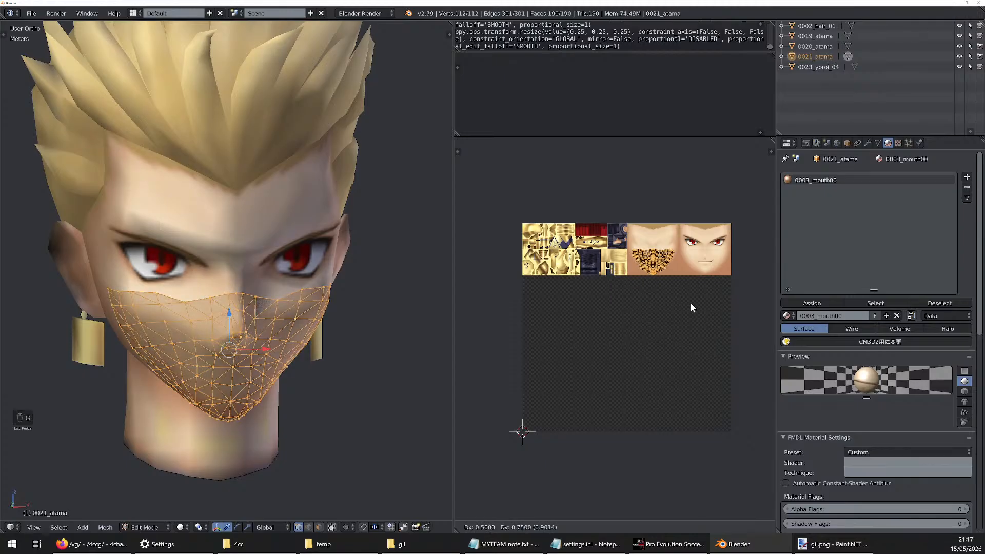
click(691, 305)
key(Tab)
key(a)
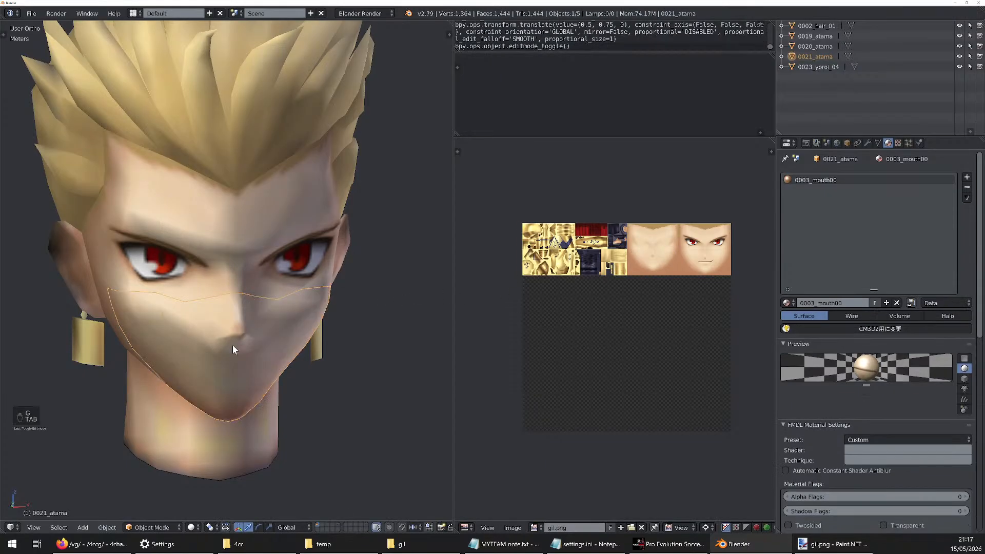
Move the 0021_atama UVs another 0.25 in X onto the face that has the mouth, and leave mesh editing
scroll(244, 348, up, 5)
scroll(257, 352, down, 2)
mouse_move(256, 352)
middle_down()
mouse_move(222, 365)
mouse_move(255, 367)
middle_up()
scroll(230, 365, down, 2)
key(Tab)
key(g)
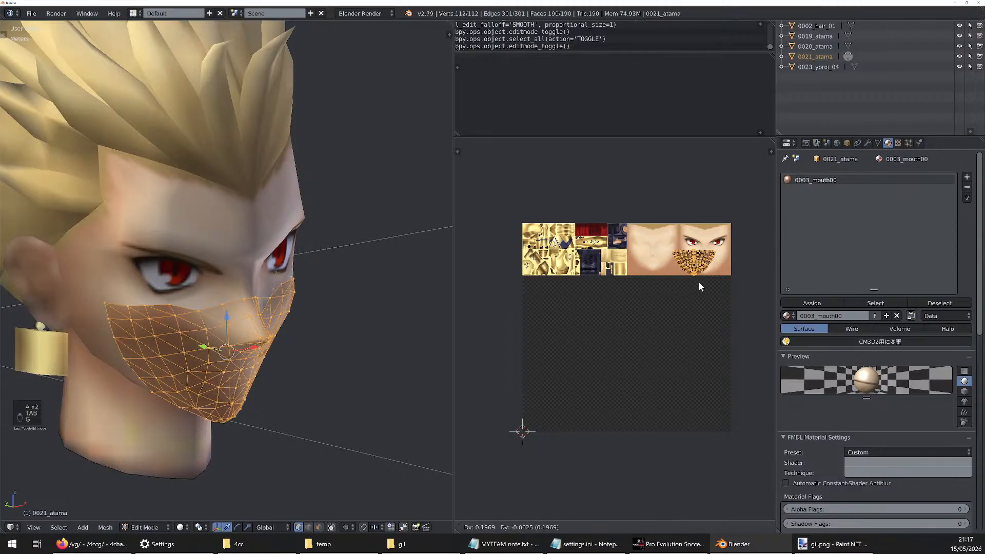
click(713, 288)
key(Tab)
middle_drag(382, 302, 347, 298)
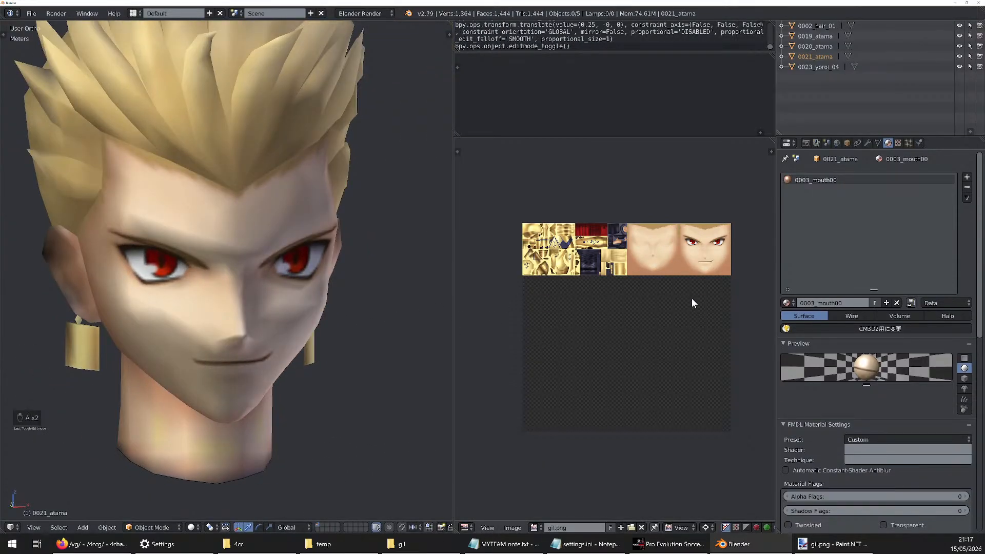
Compare the 0023_yoroi_04 earring UVs on tex01.png with the 0021_atama mouth UVs on gil.png
click(852, 67)
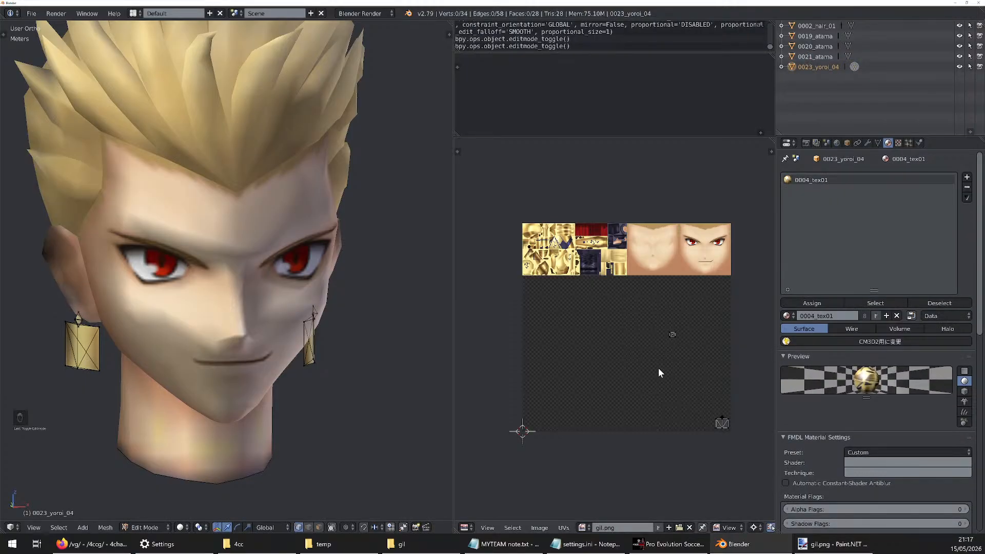
key(a)
key(a)
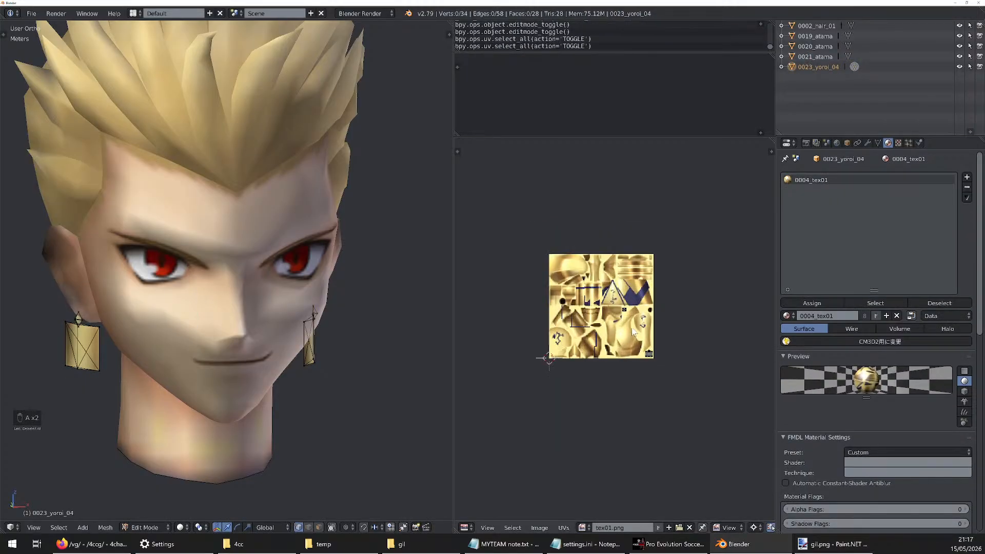
scroll(632, 332, up, 2)
click(848, 54)
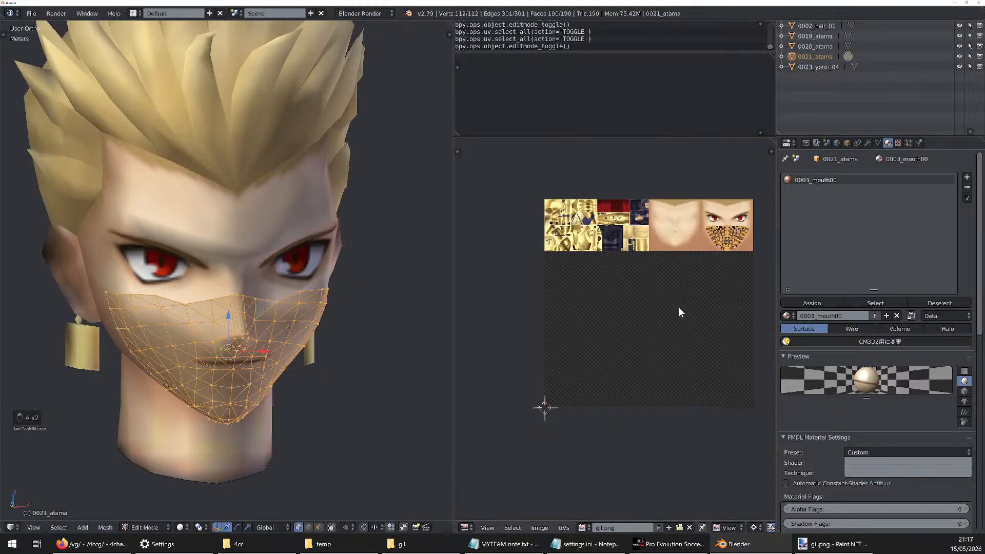
scroll(679, 307, down, 1)
Open the 0023_yoroi_04 earring mesh for editing, select all of it, and assign gil.png to its UVs
click(853, 66)
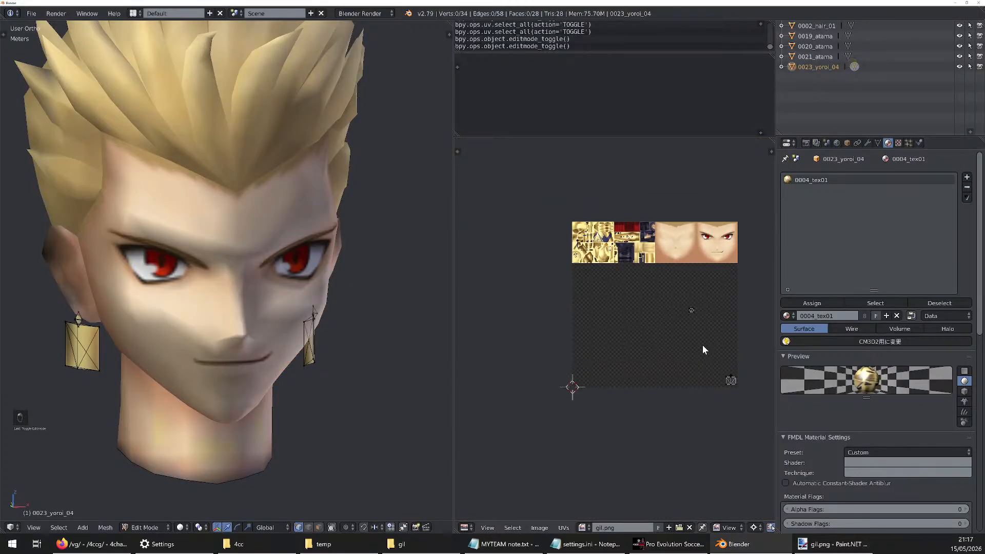
scroll(704, 309, up, 2)
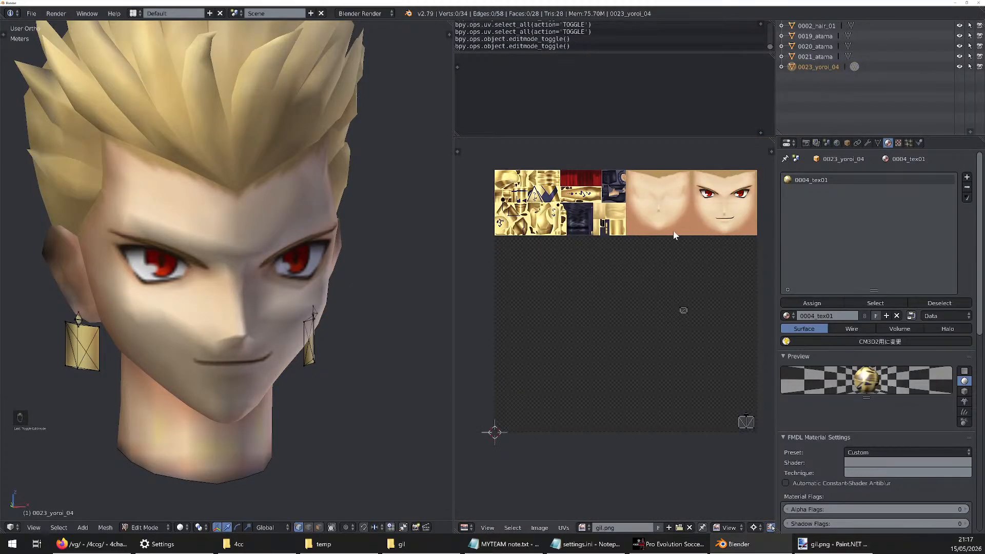
key(a)
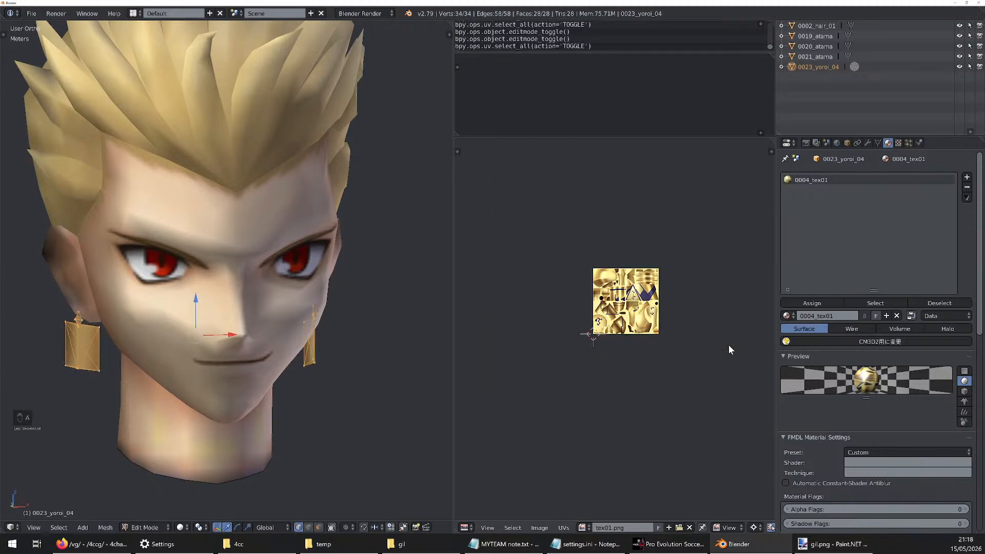
scroll(616, 247, up, 5)
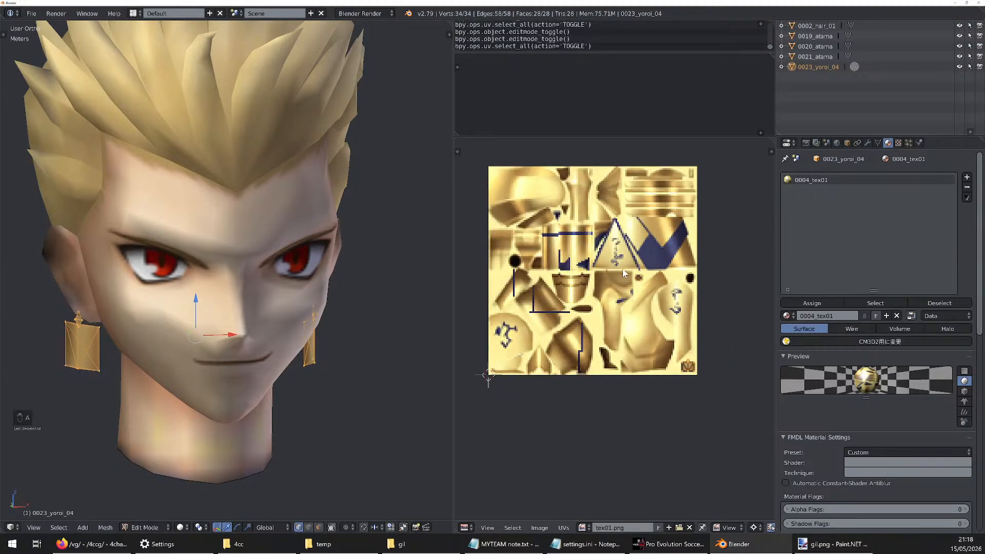
click(581, 528)
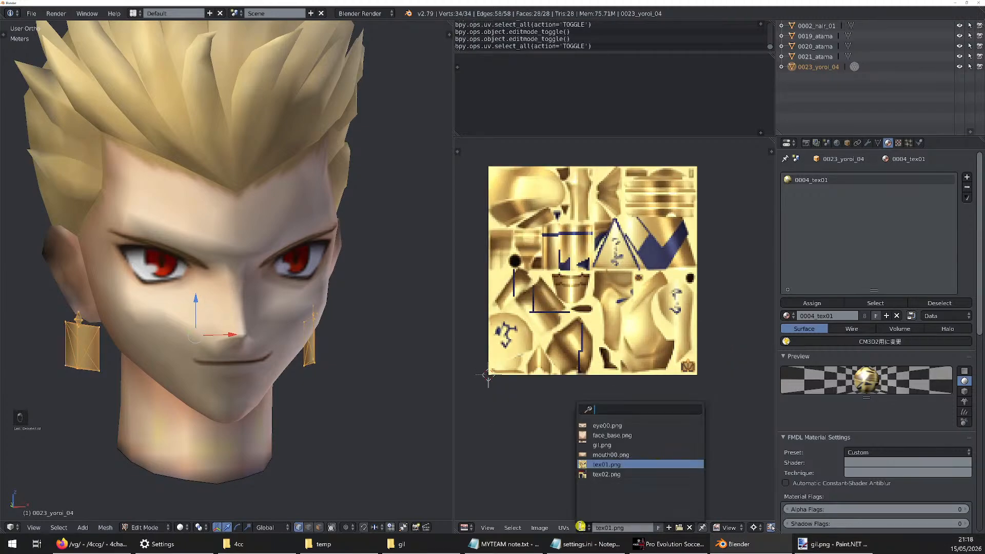
click(603, 444)
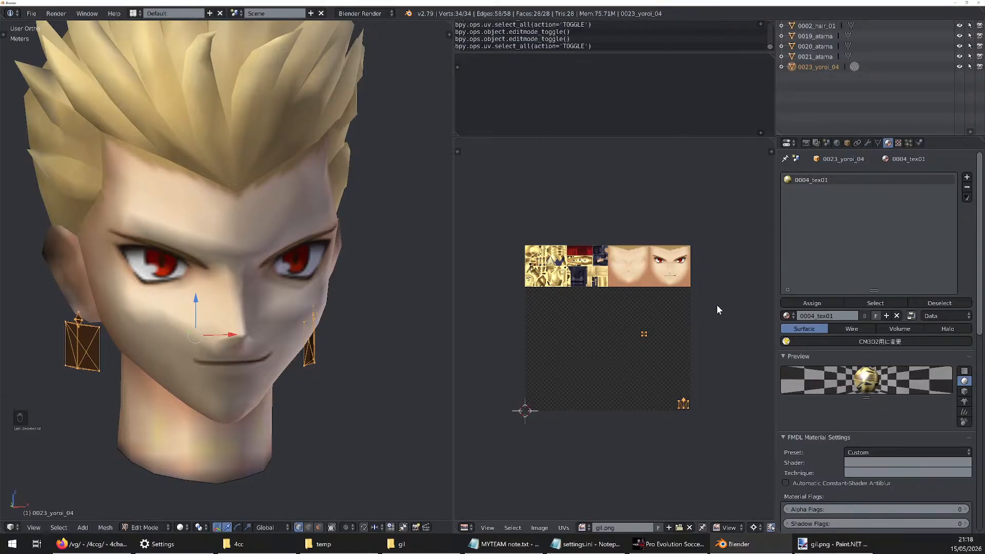
scroll(713, 344, up, 1)
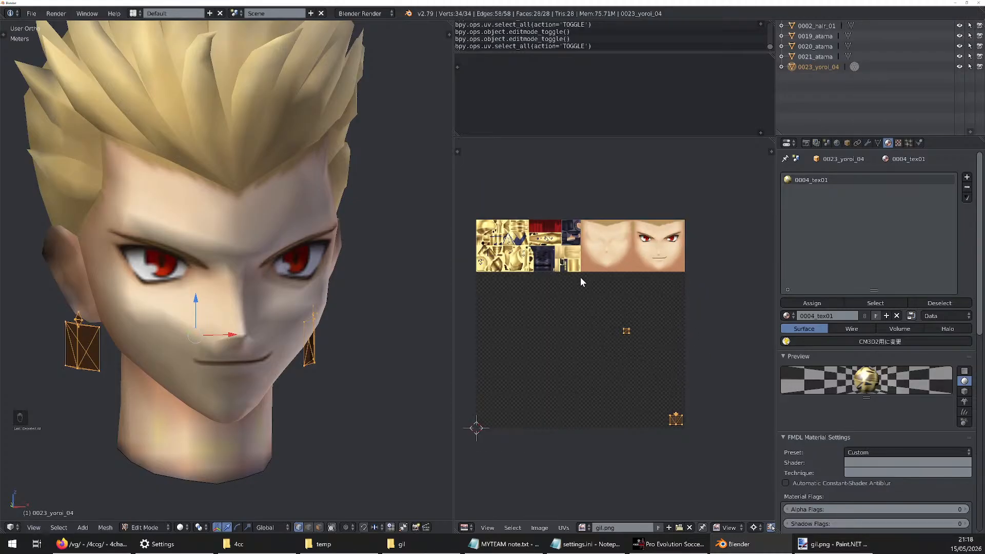
Scale the earring UVs by 0.25, move them 0.75 in Y onto the gold armour texture, and deselect them
text(s)
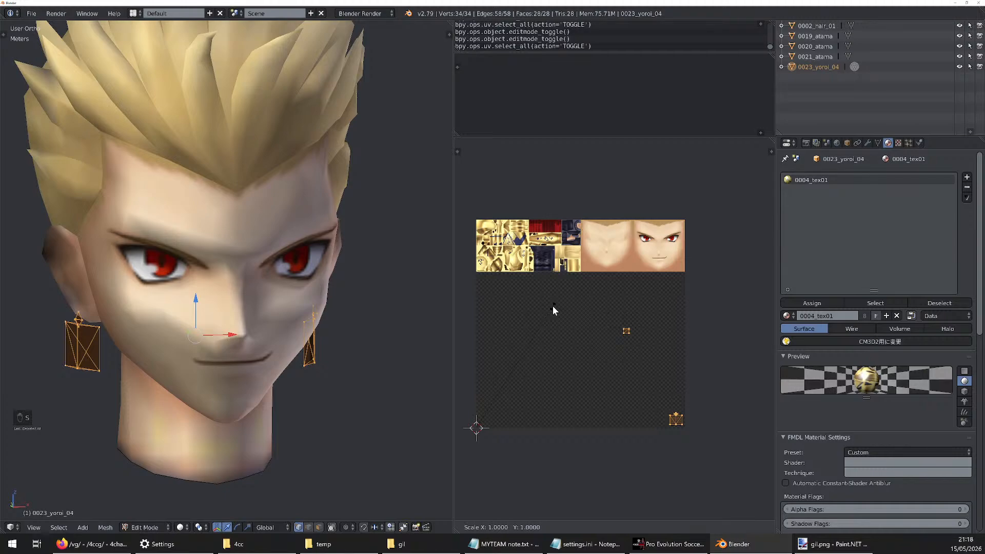
text(.25)
key(Return)
key(g)
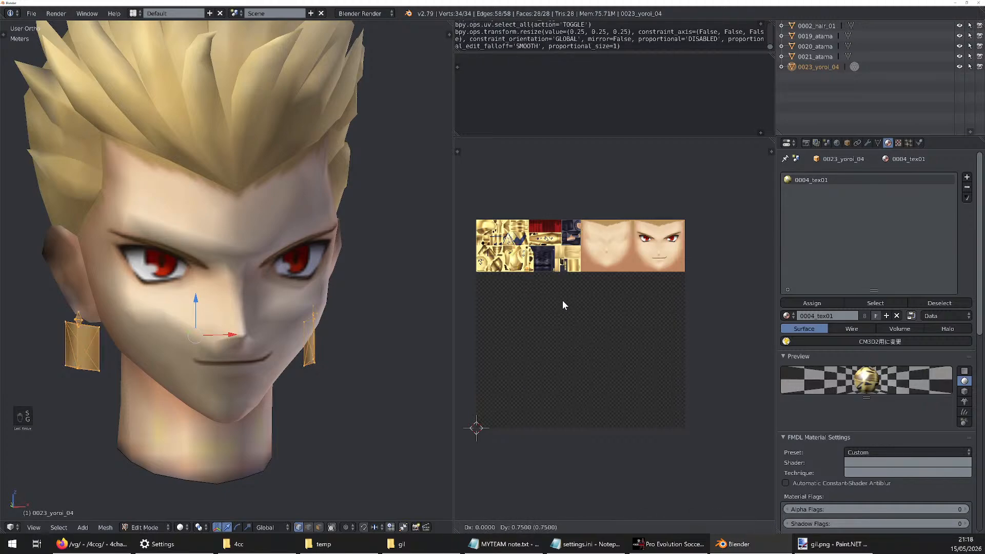
ctrl+click(559, 304)
scroll(494, 238, up, 5)
scroll(536, 278, up, 3)
scroll(588, 313, down, 10)
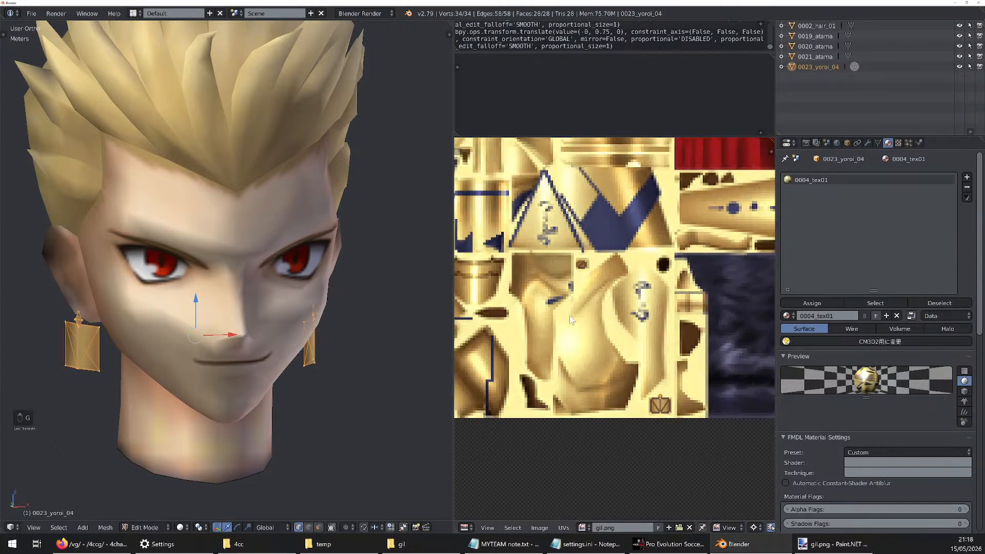
key(a)
middle_drag(588, 313, 610, 295)
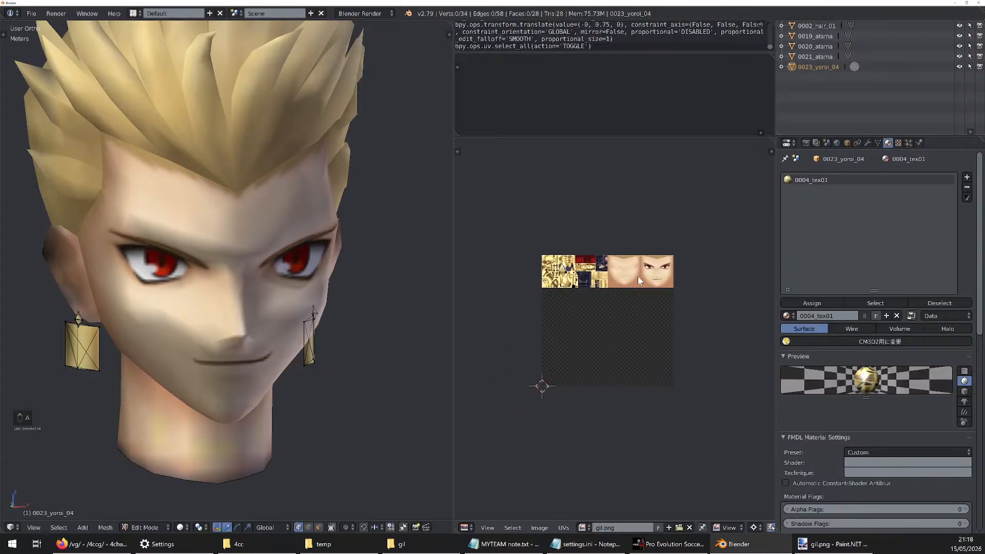
Examine how the armour and face textures are laid out in the combined gil.png image
scroll(638, 276, up, 3)
scroll(573, 276, down, 1)
scroll(611, 267, up, 2)
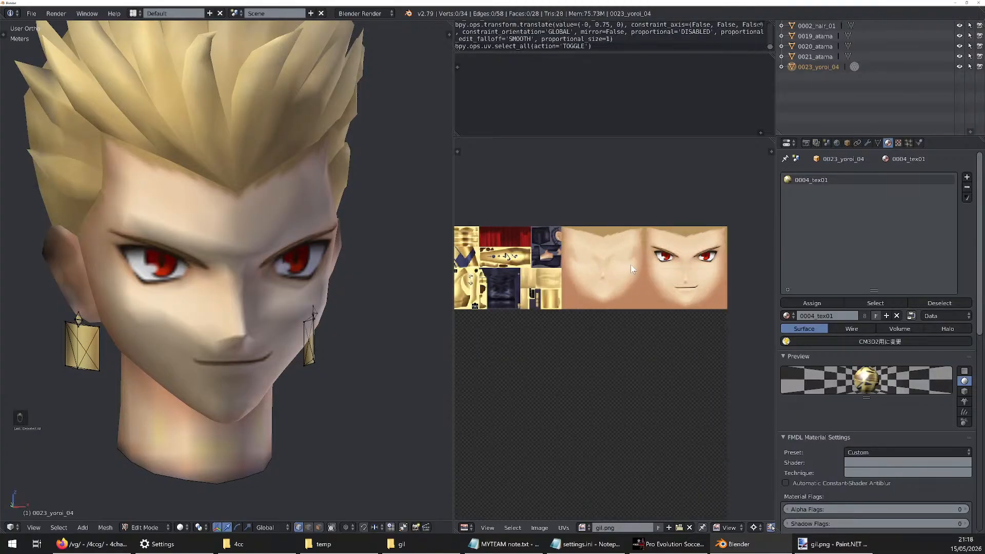
scroll(710, 254, down, 1)
scroll(505, 256, up, 1)
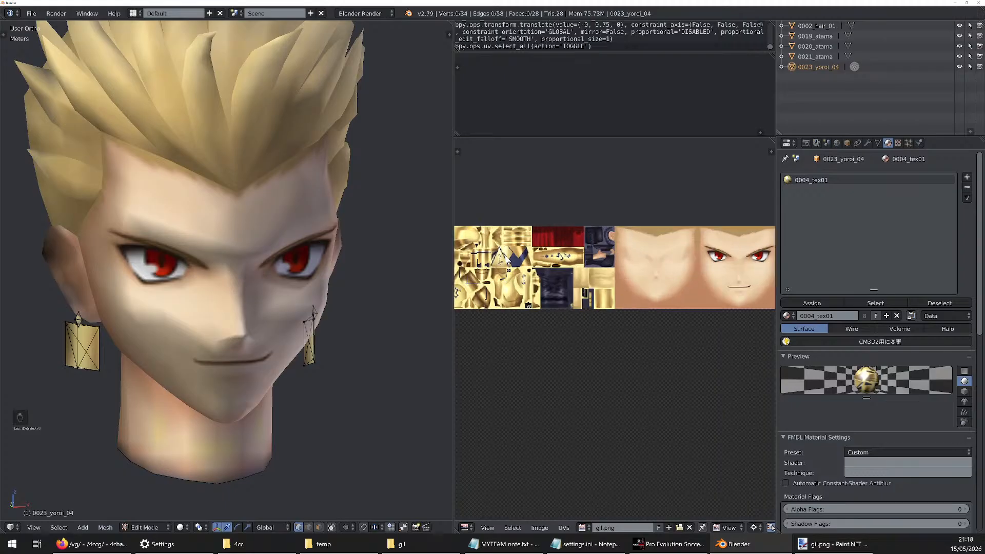
scroll(505, 257, down, 2)
scroll(568, 265, up, 1)
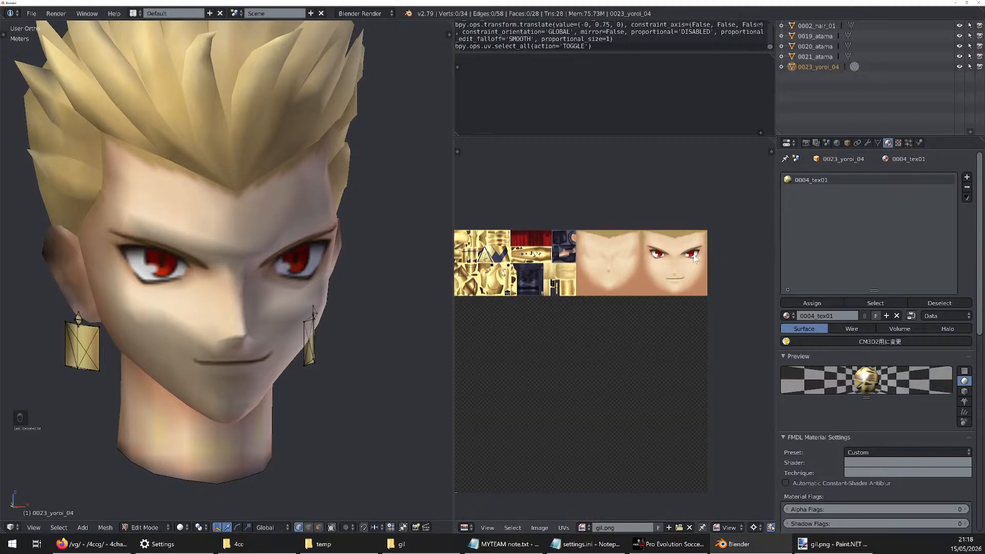
scroll(635, 255, down, 2)
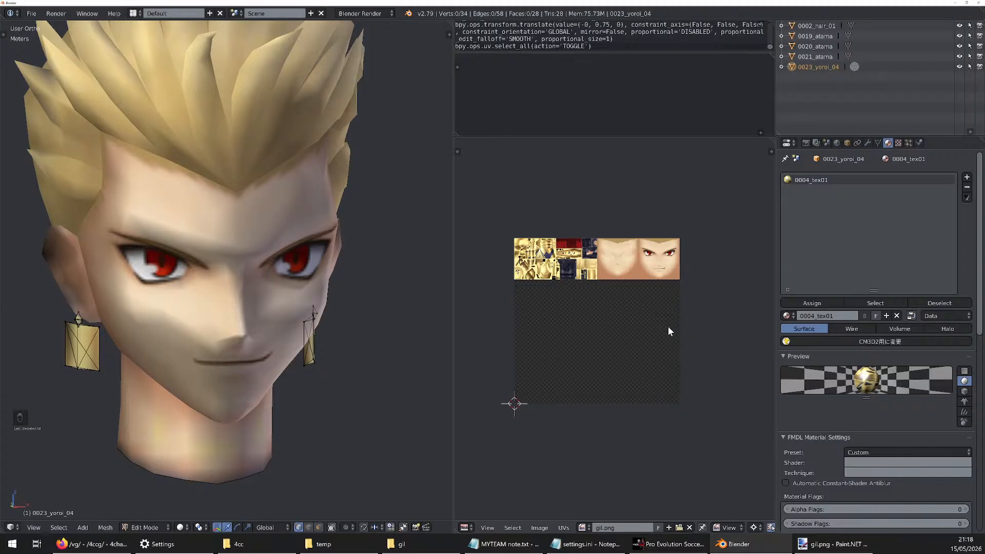
Switch to Paint.NET and move the 256 × 128 pixel face texture block in gil.png directly below the armour textures, at 0, 128
click(831, 544)
scroll(606, 295, down, 3)
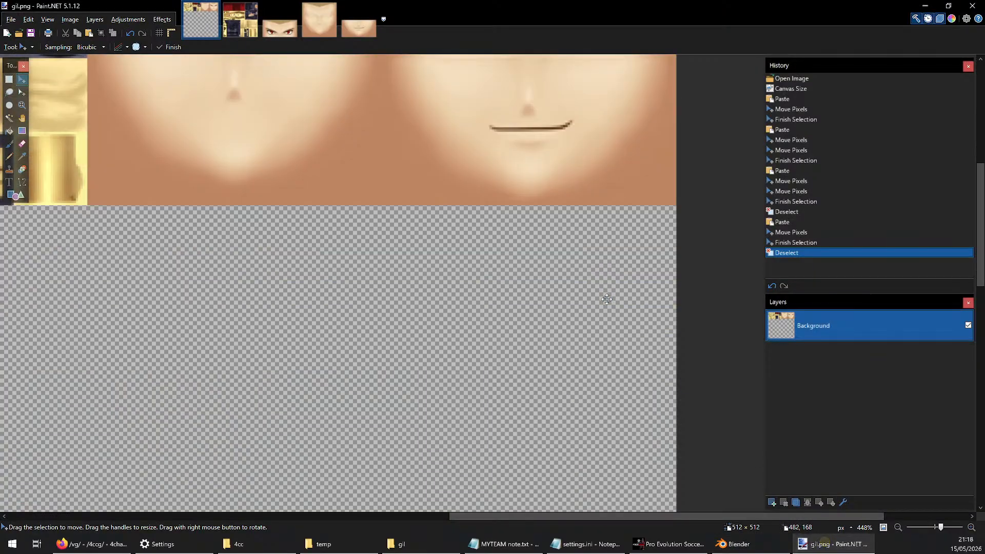
scroll(605, 294, up, 4)
ctrl+scroll(605, 294, down, 2)
key(s)
drag(650, 208, 264, 431)
ctrl+scroll(275, 389, up, 6)
ctrl+scroll(285, 381, up, 4)
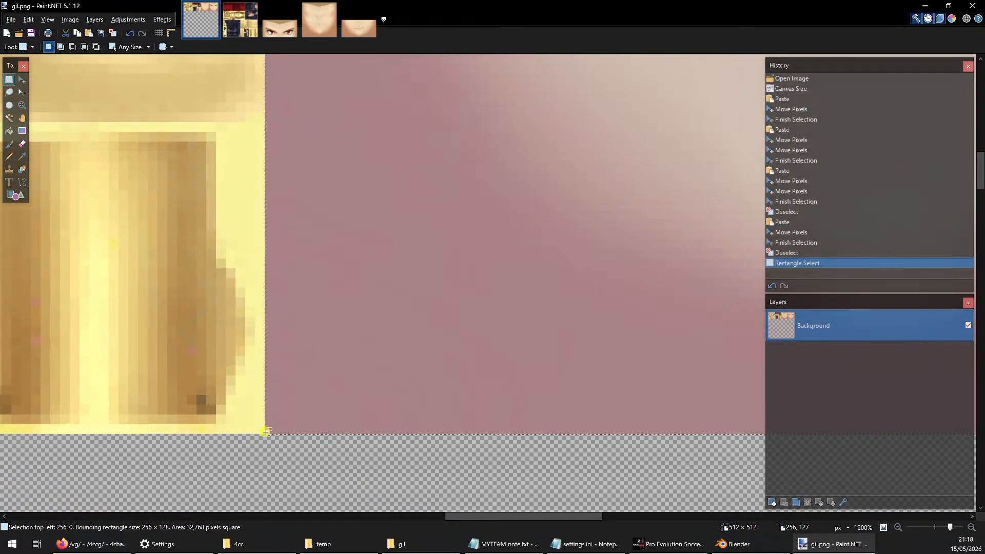
ctrl+scroll(296, 409, down, 8)
ctrl+scroll(297, 409, down, 1)
ctrl+scroll(349, 249, down, 2)
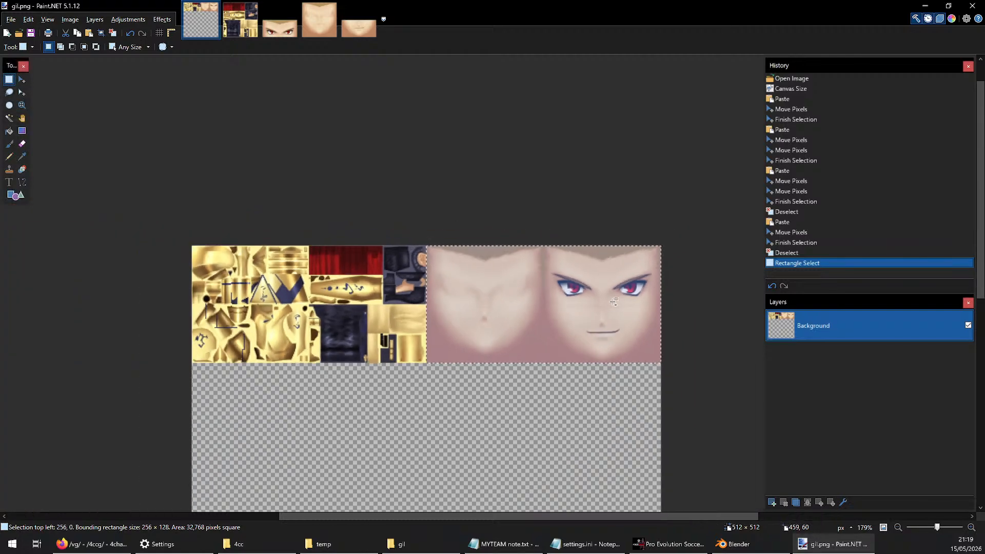
scroll(580, 342, down, 1)
key(m)
drag(481, 209, 245, 326)
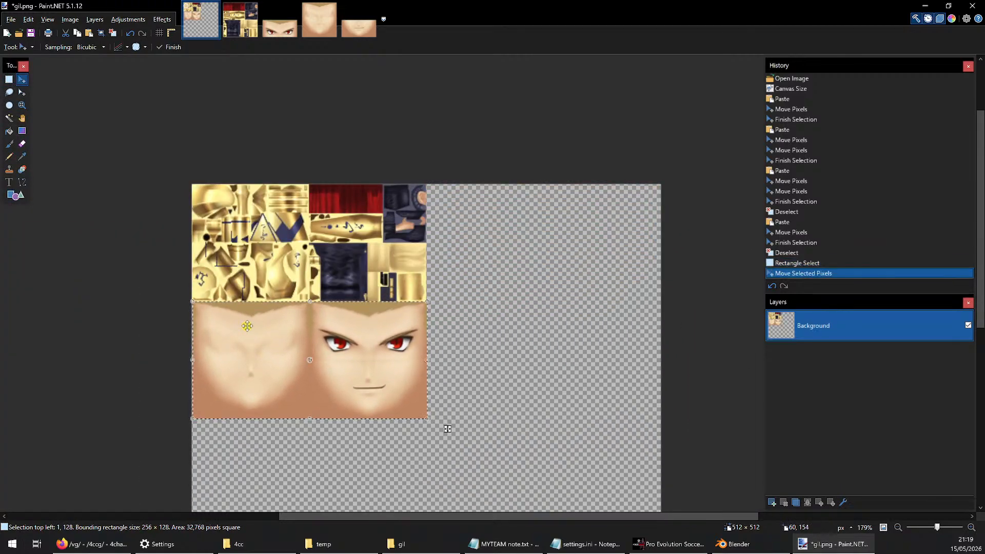
ctrl+scroll(245, 326, up, 5)
click(242, 319)
ctrl+scroll(242, 319, down, 8)
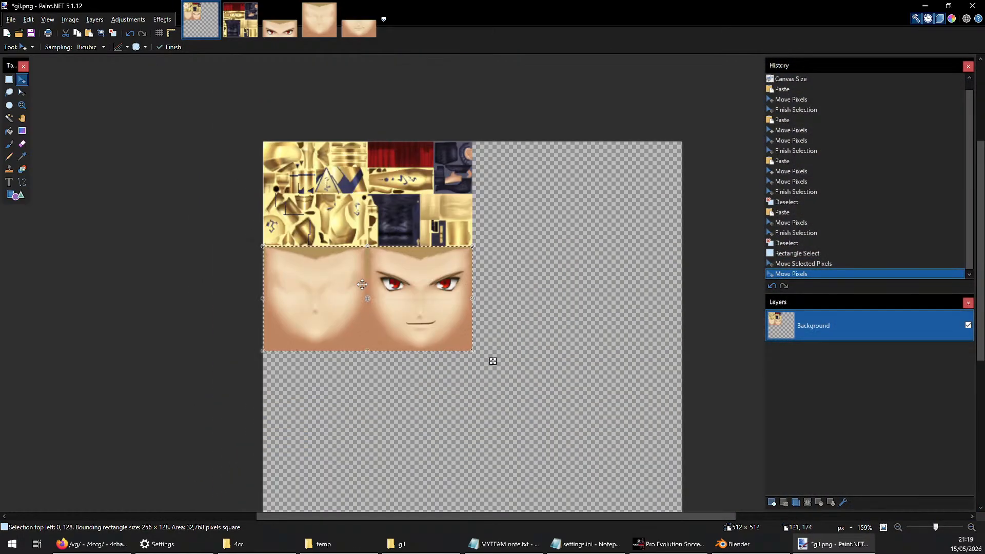
Crop gil.png to the 256 × 256 pixel square that holds the armour and face textures
key(s)
drag(240, 113, 408, 396)
ctrl+scroll(465, 351, up, 8)
ctrl+scroll(408, 393, down, 3)
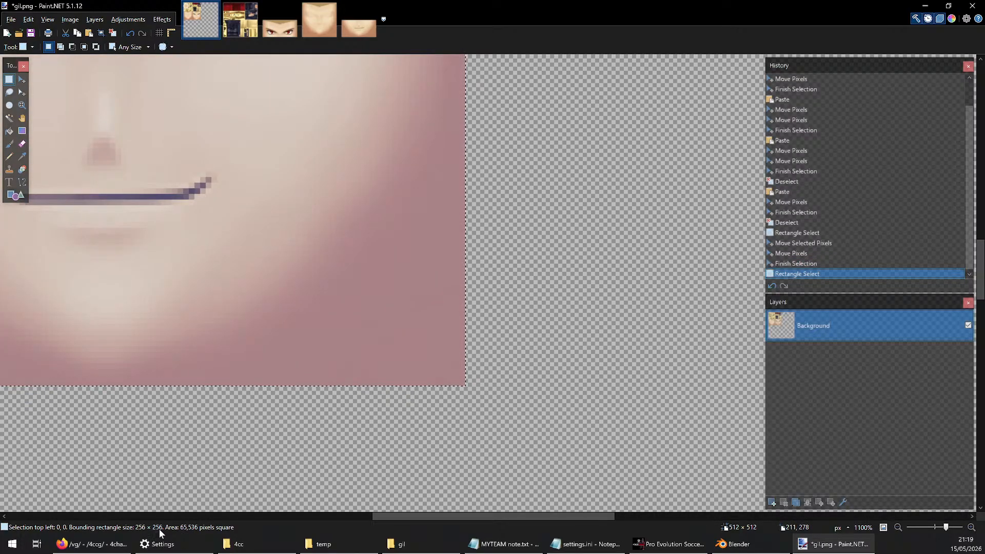
ctrl+scroll(570, 379, down, 8)
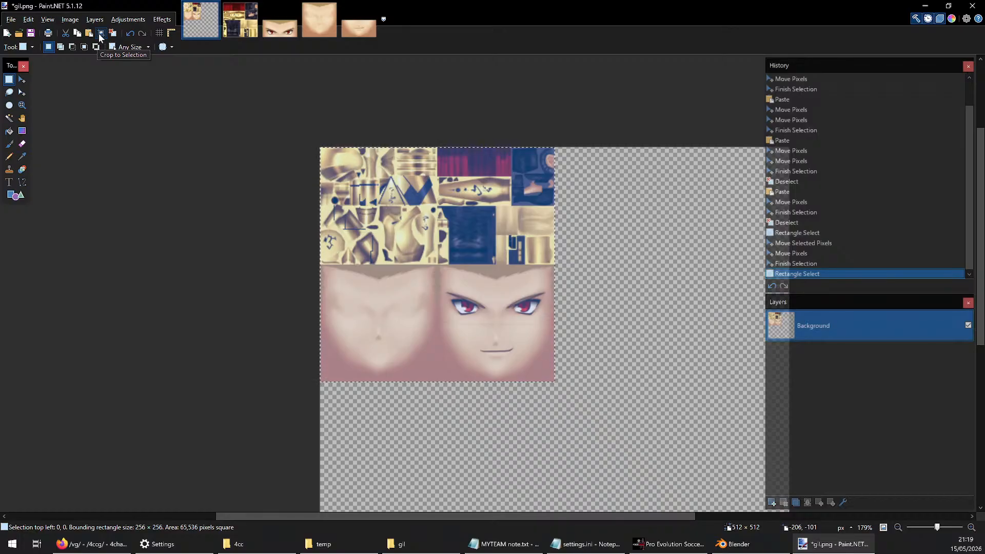
click(101, 37)
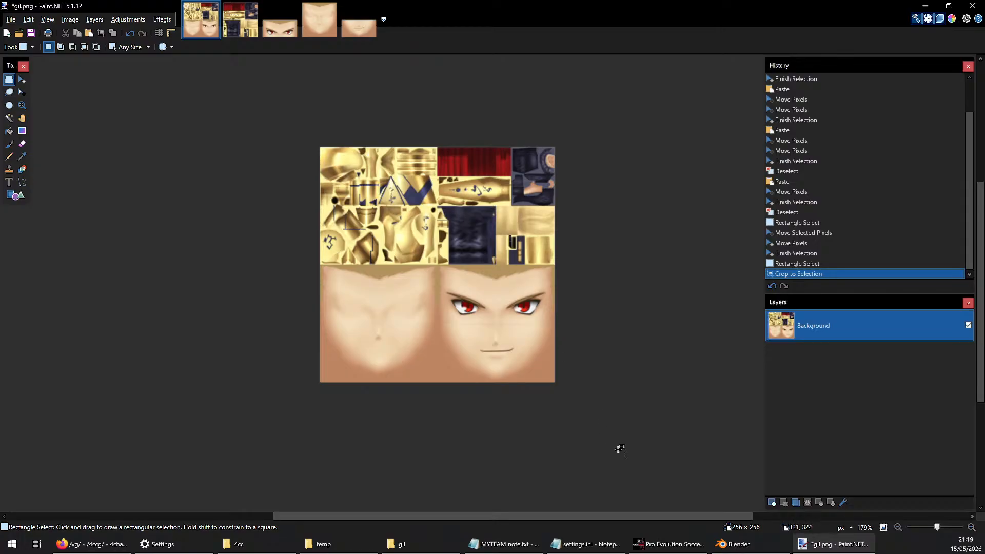
Switch to Blender, take the meshes out of editing, and join all five head meshes into 0002_hair_01
click(728, 544)
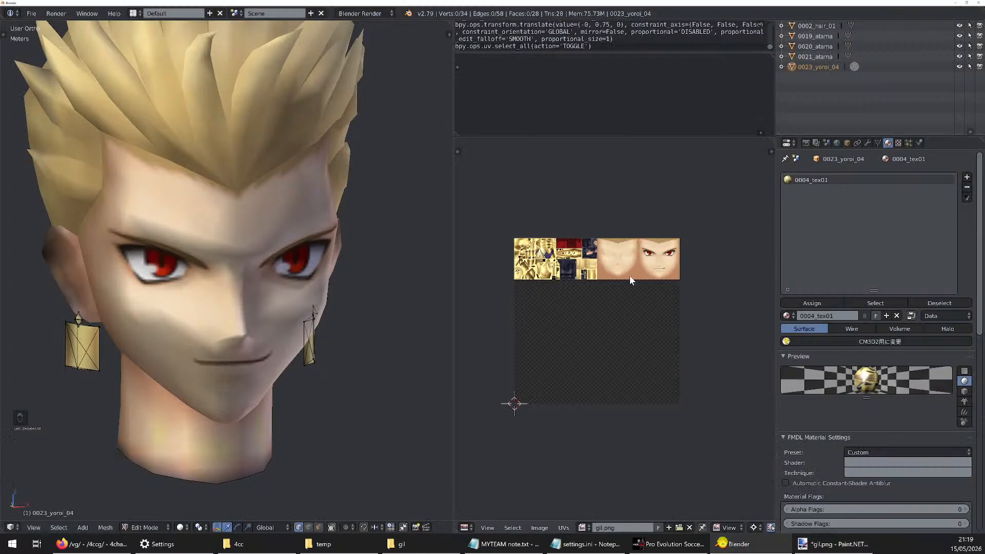
click(846, 35)
click(848, 47)
click(848, 56)
click(853, 66)
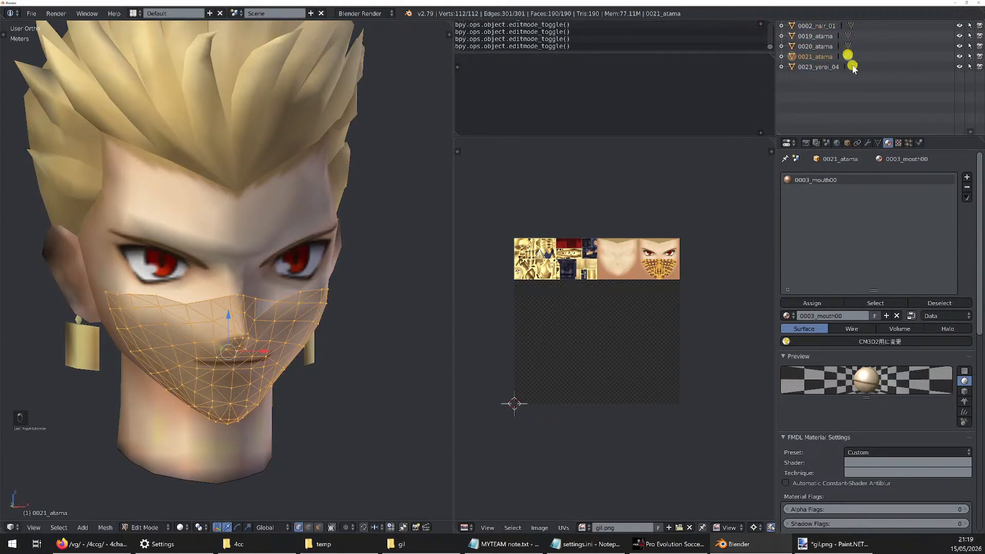
click(822, 66)
shift+click(821, 55)
shift+click(821, 45)
shift+click(819, 36)
shift+click(819, 26)
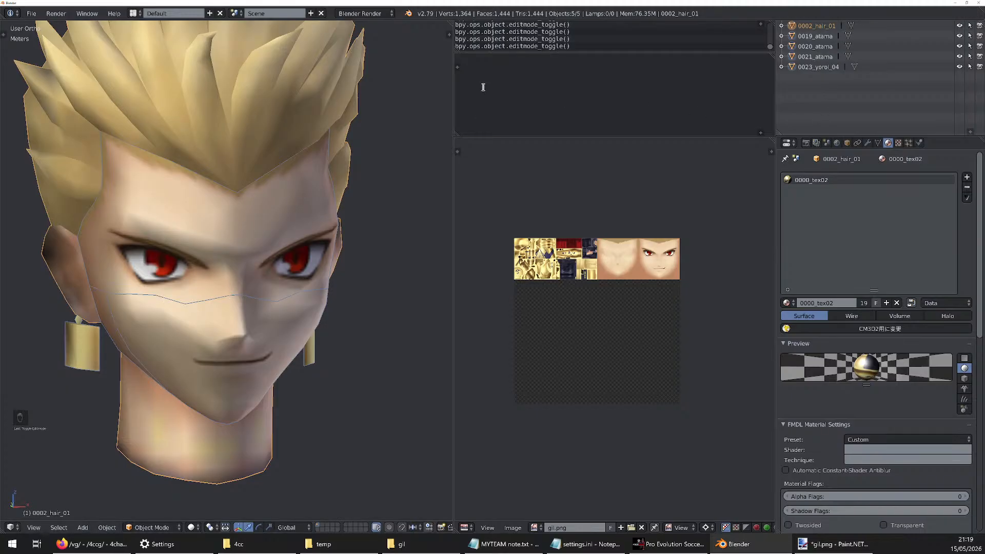
key(ctrl+j)
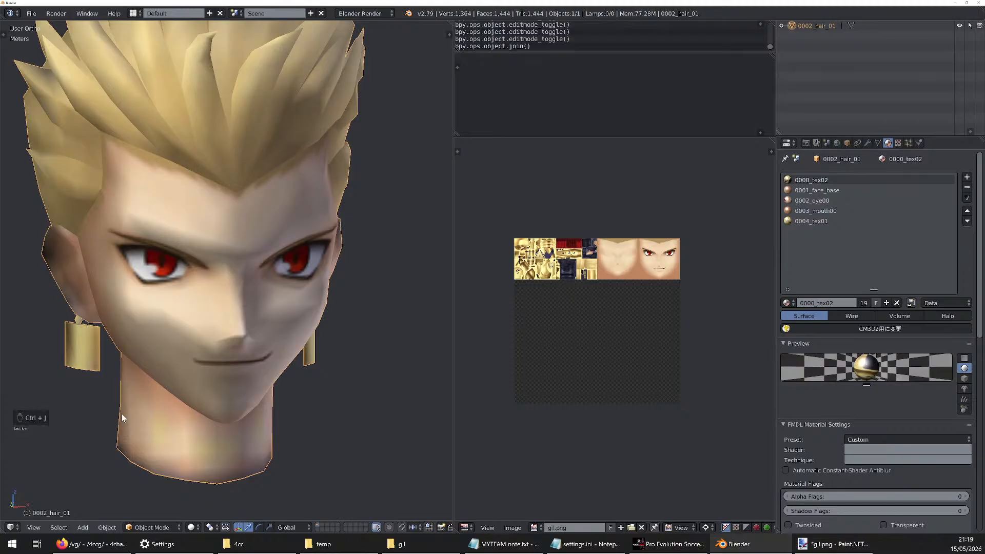
Open the joined 0002_hair_01 mesh for editing and select all of its geometry to show its UVs over gil.png
key(Tab)
scroll(308, 219, up, 4)
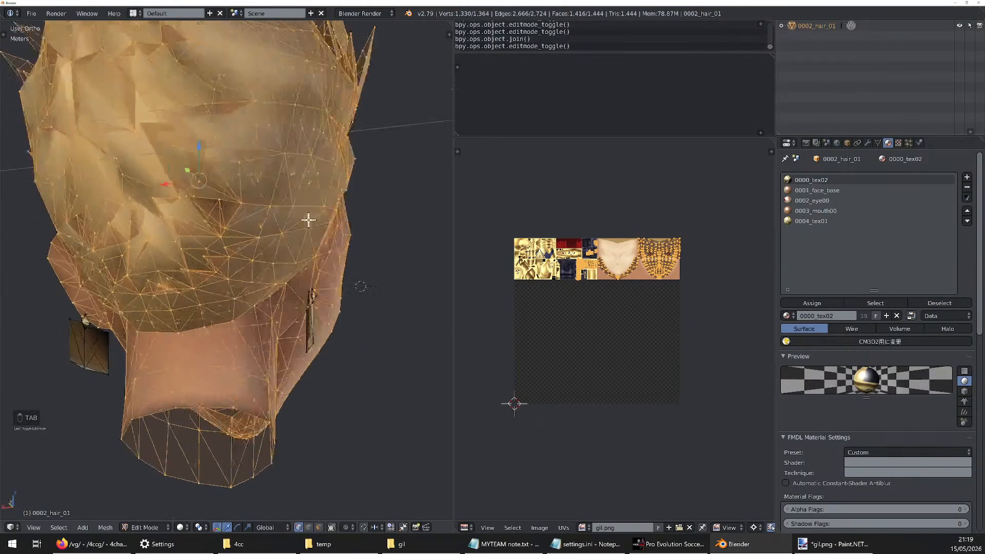
key(a)
middle_drag(308, 219, 303, 244)
key(a)
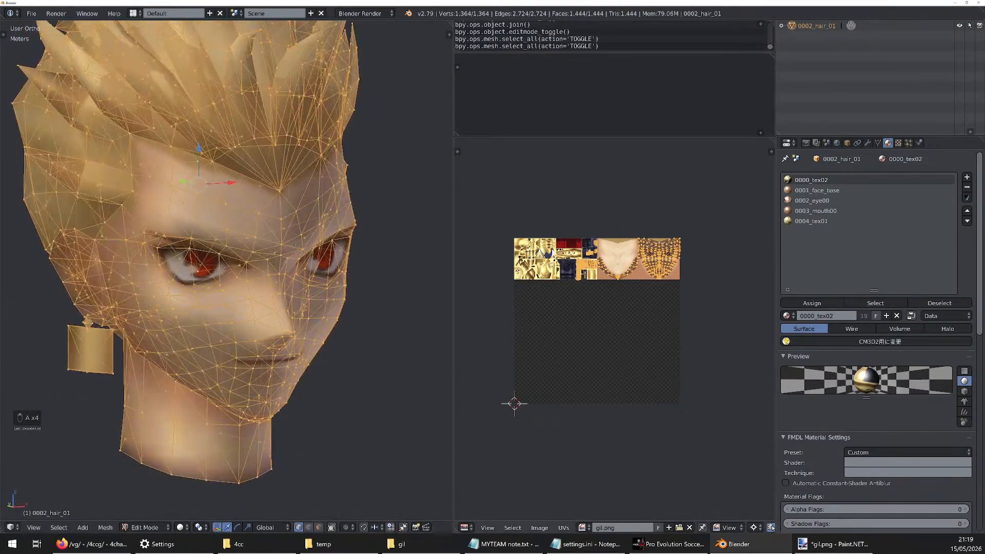
scroll(587, 279, up, 5)
scroll(550, 237, down, 3)
scroll(430, 204, up, 2)
scroll(491, 225, up, 2)
scroll(532, 238, down, 1)
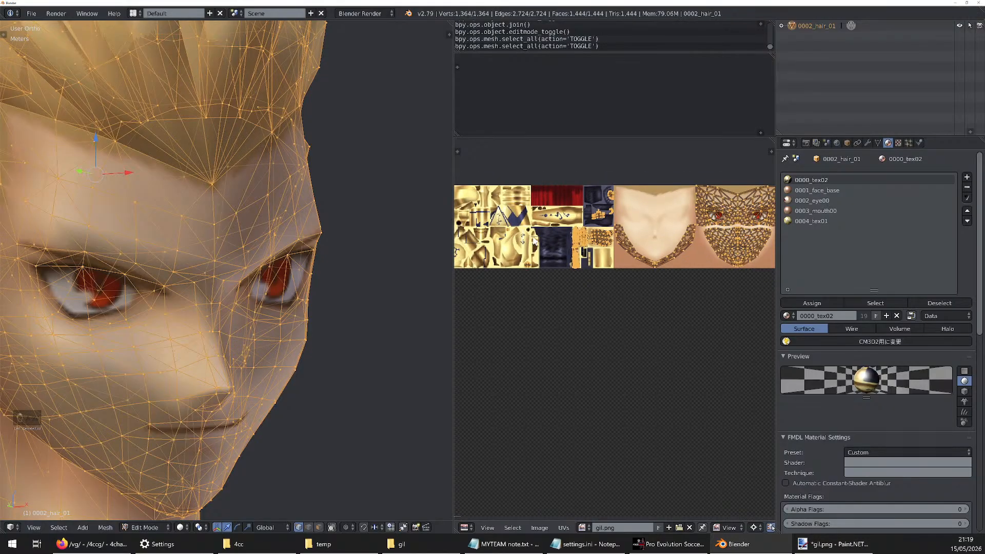
scroll(534, 241, down, 2)
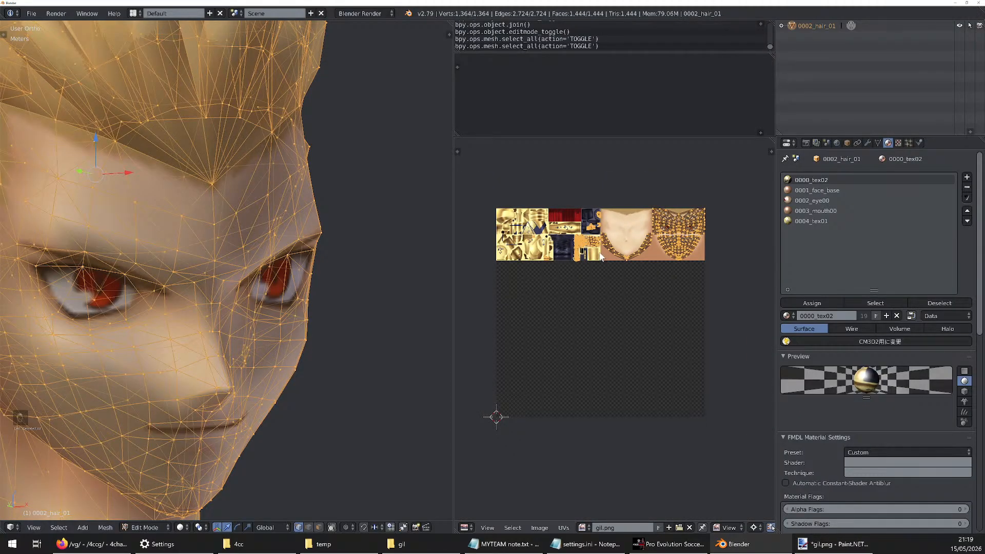
Save the cropped gil.png in Paint.NET and reload the image in Blender's UV editor
click(842, 544)
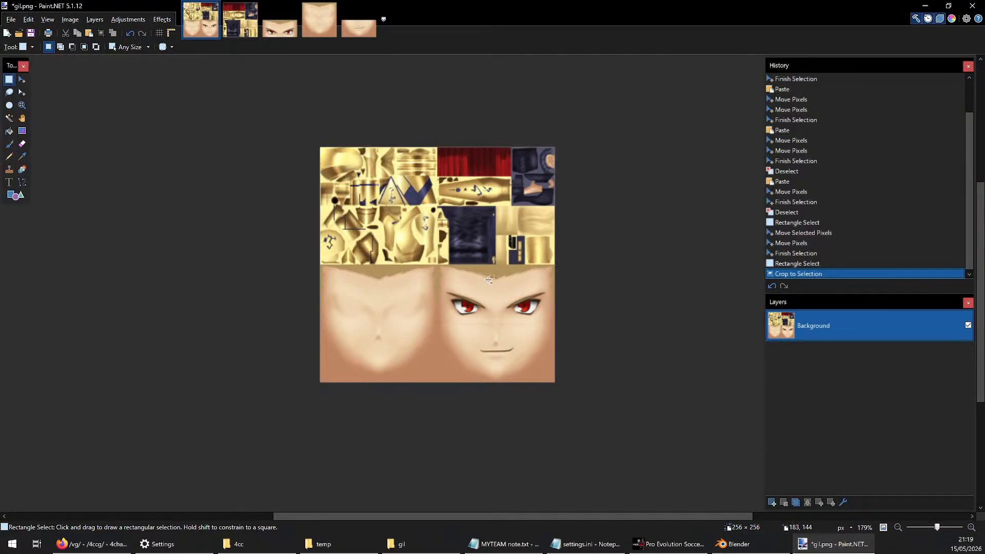
key(ctrl+s)
click(738, 544)
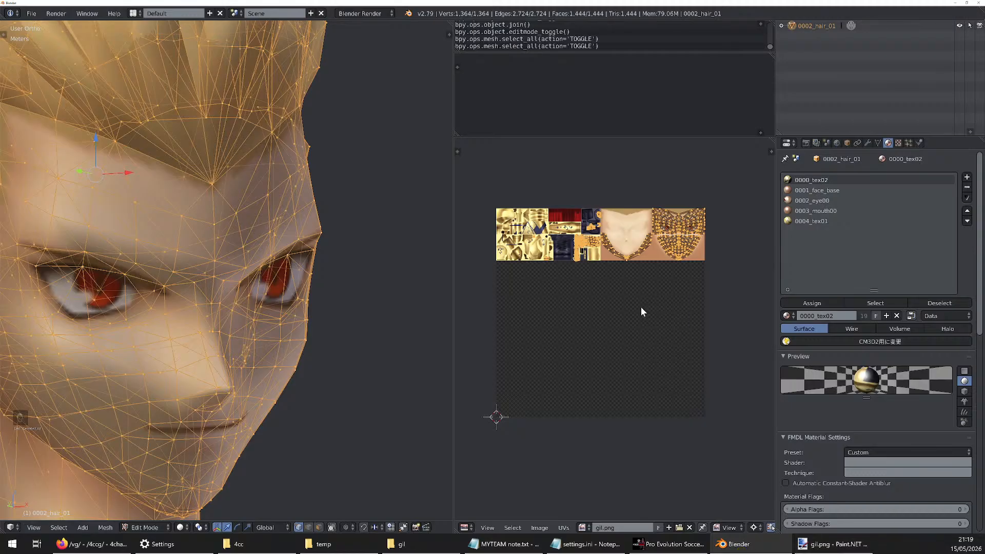
key(alt+r)
scroll(596, 293, up, 5)
scroll(595, 290, down, 1)
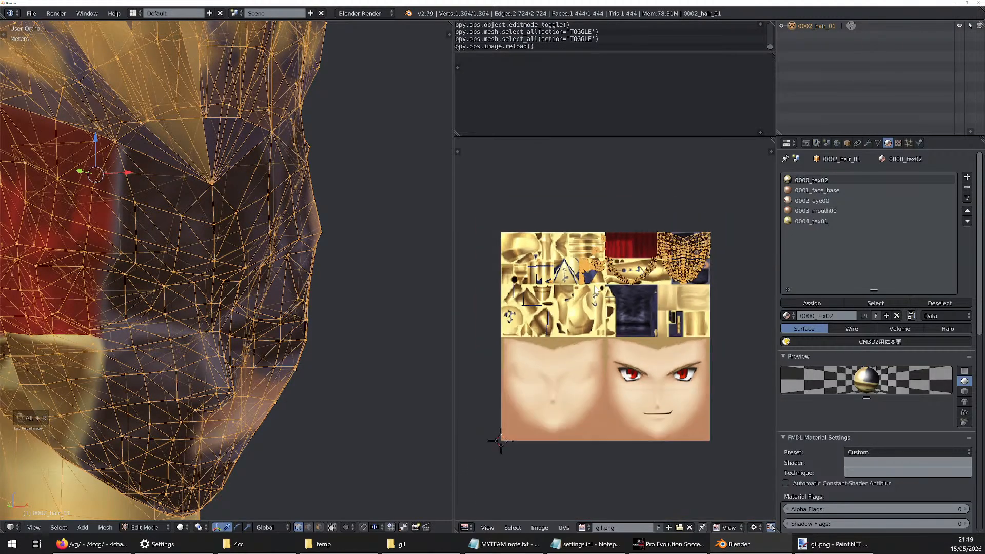
scroll(595, 290, up, 3)
scroll(596, 289, down, 1)
scroll(595, 288, down, 4)
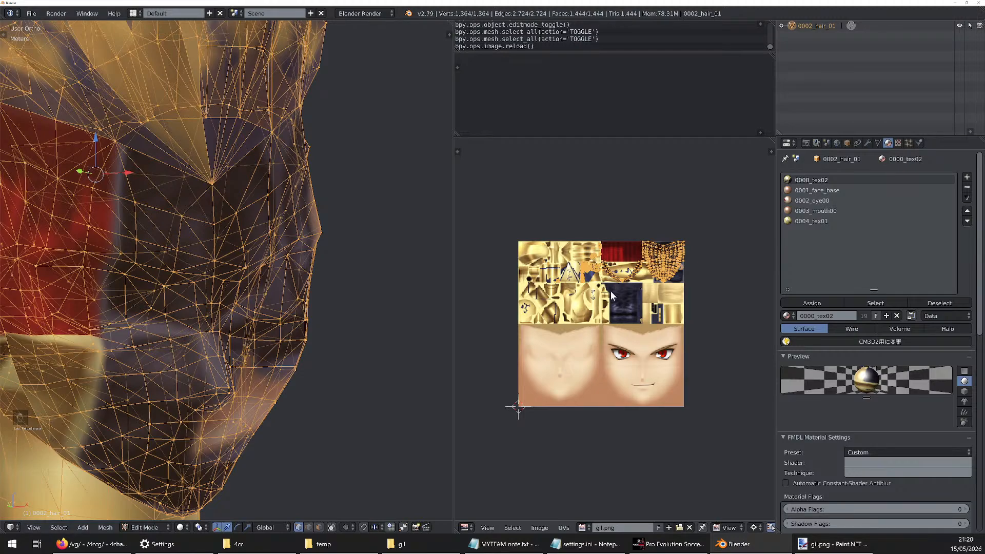
Scale all of the head's UVs by 2 and move them -1 in Y
key(s)
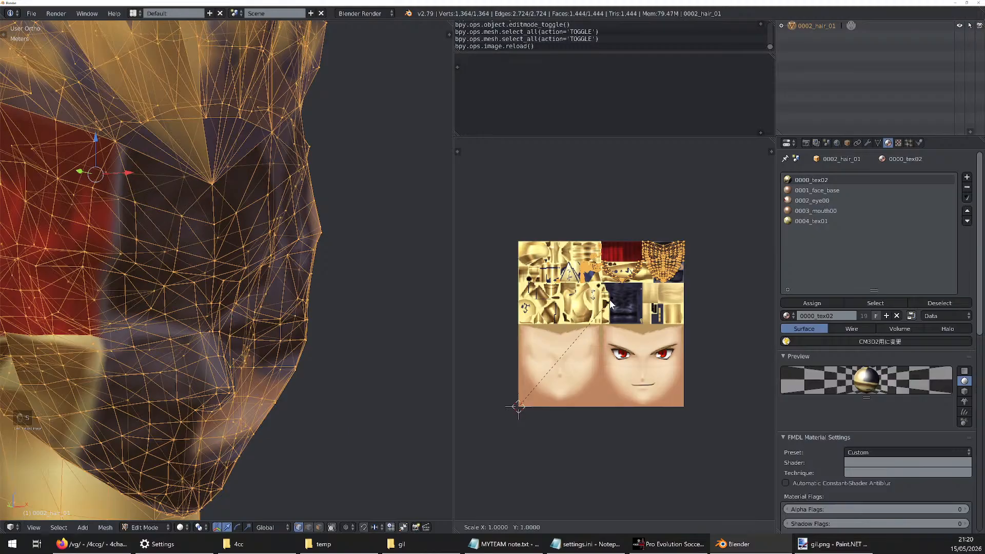
key(2)
key(Return)
scroll(644, 238, down, 3)
scroll(660, 232, up, 2)
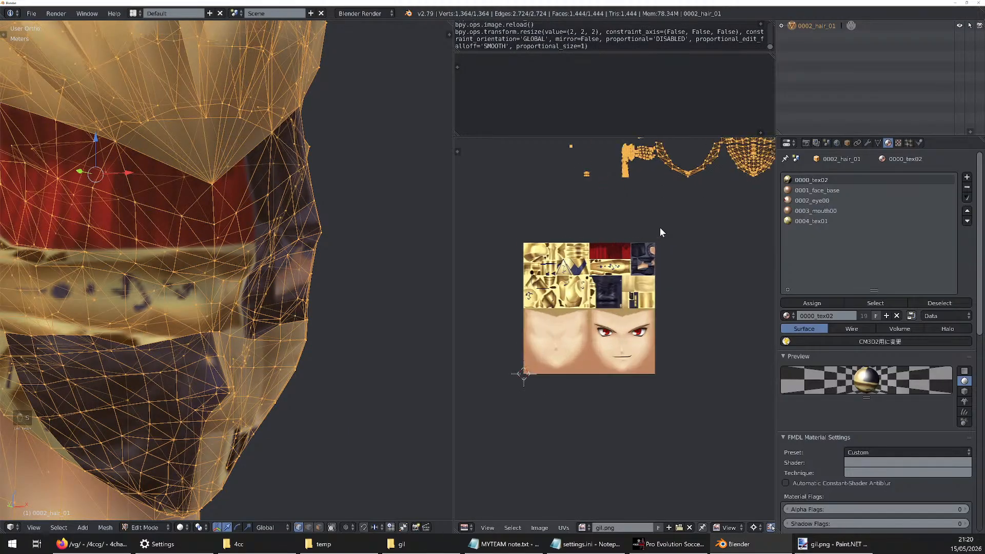
key(g)
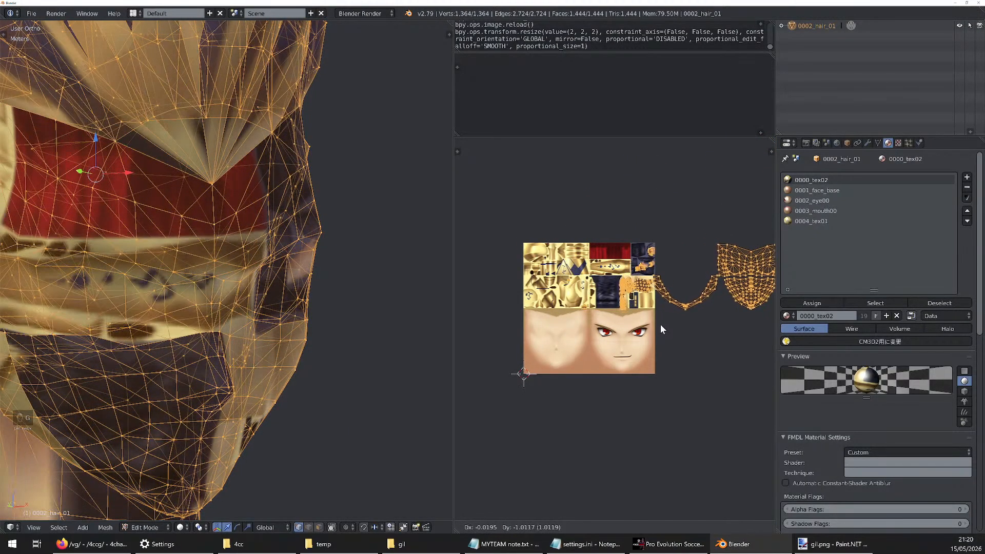
ctrl+click(663, 324)
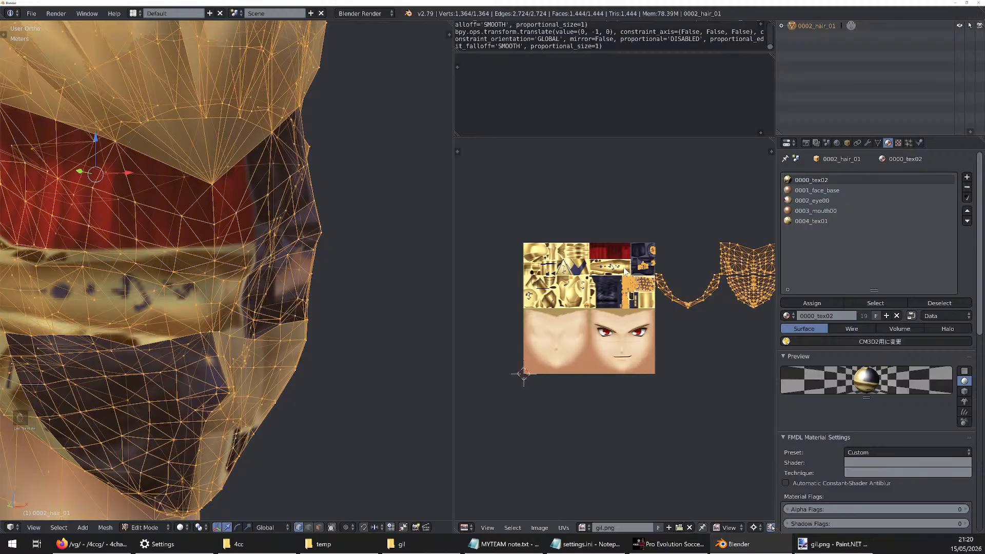
scroll(624, 271, down, 3)
scroll(578, 296, up, 2)
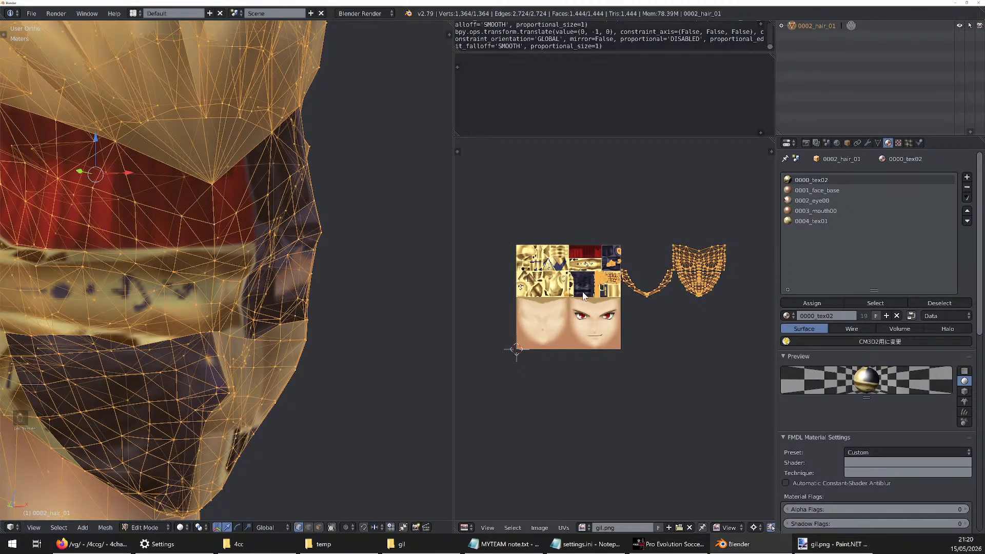
Move only the face UVs lying outside the image by -1 in X and -0.5 in Y onto the face textures, and leave mesh editing
key(a)
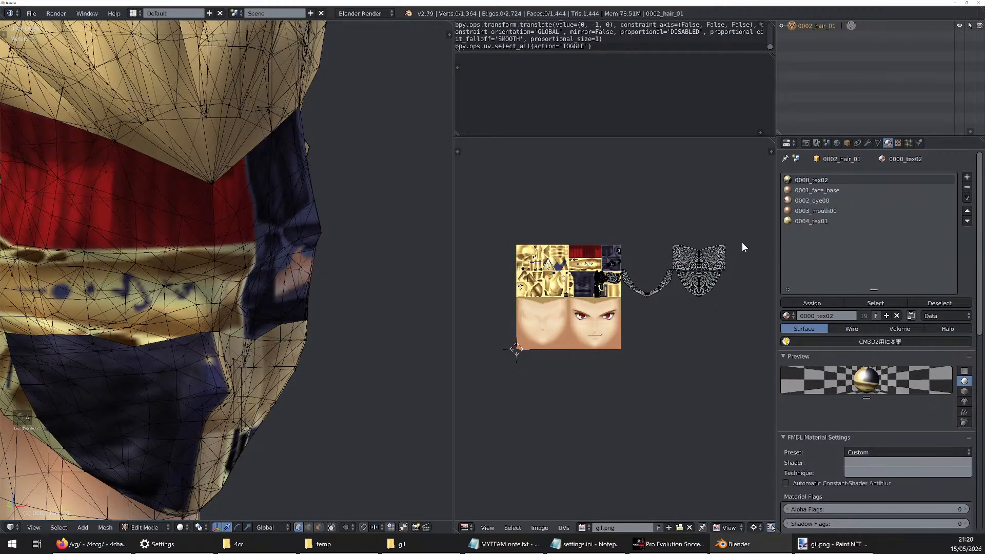
key(b)
drag(745, 211, 623, 299)
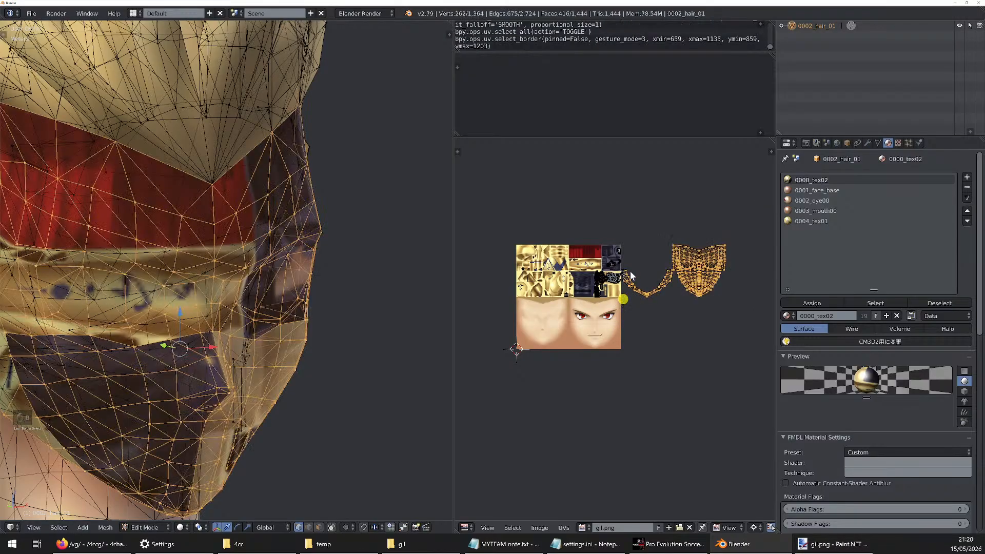
scroll(630, 276, up, 7)
key(b)
drag(590, 215, 559, 301)
scroll(682, 294, down, 7)
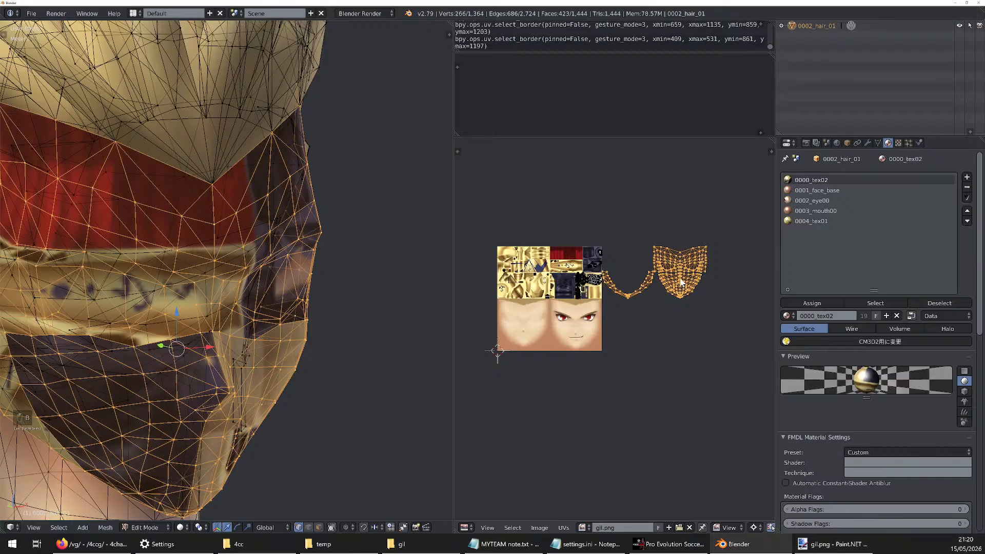
key(g)
scroll(578, 331, down, 1)
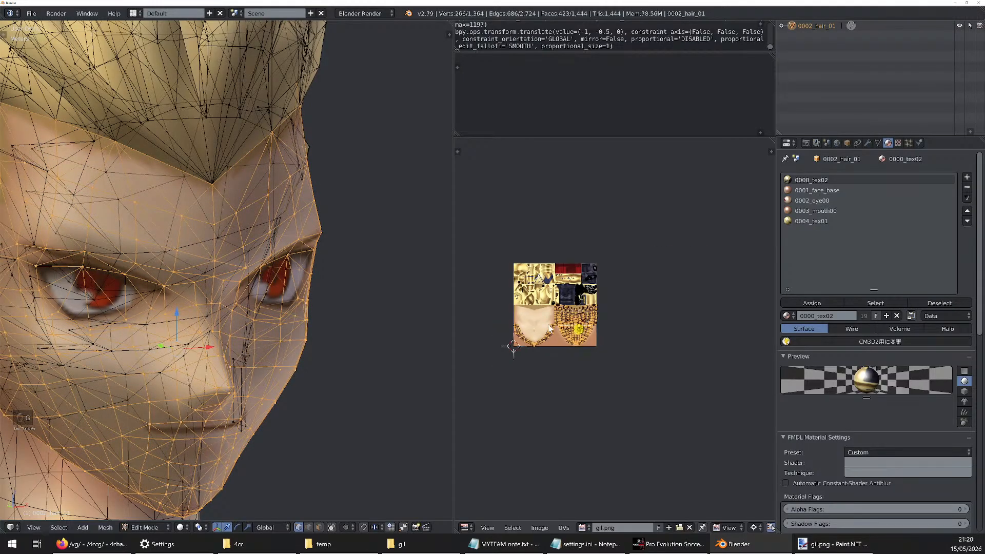
scroll(618, 357, up, 2)
key(a)
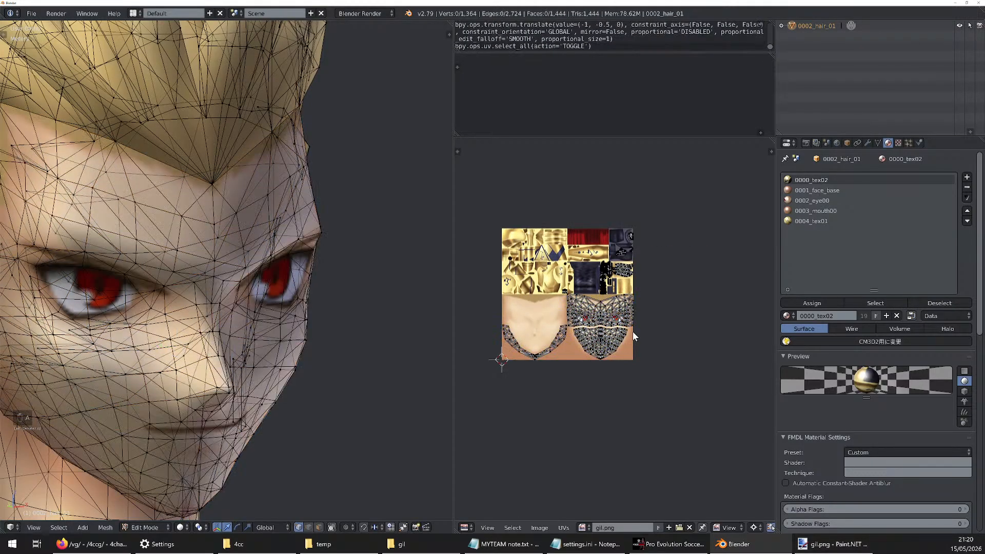
key(a)
key(Tab)
Inspect the textured head from the front and side, checking the face, hair, neck and earring textures
scroll(353, 235, down, 2)
scroll(581, 278, down, 1)
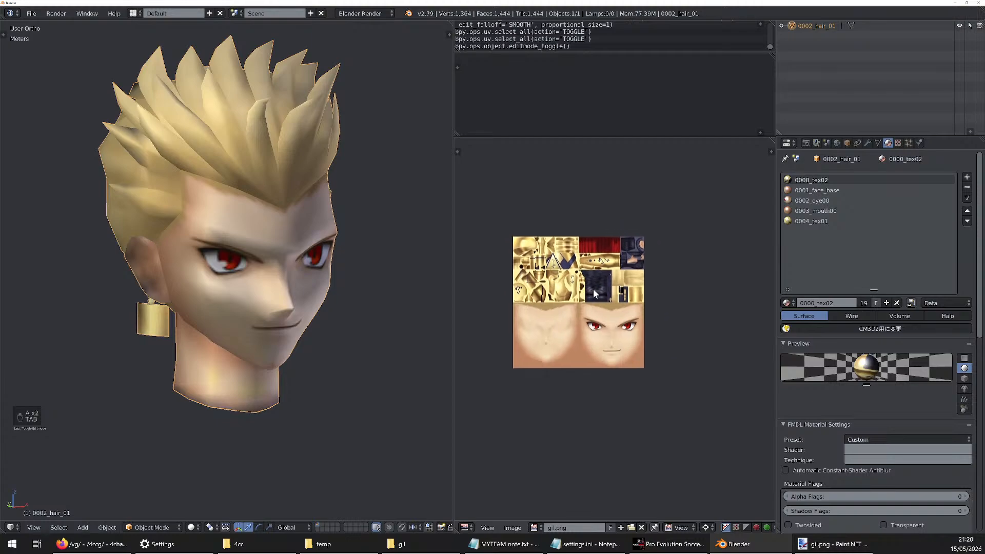
middle_drag(346, 257, 397, 291)
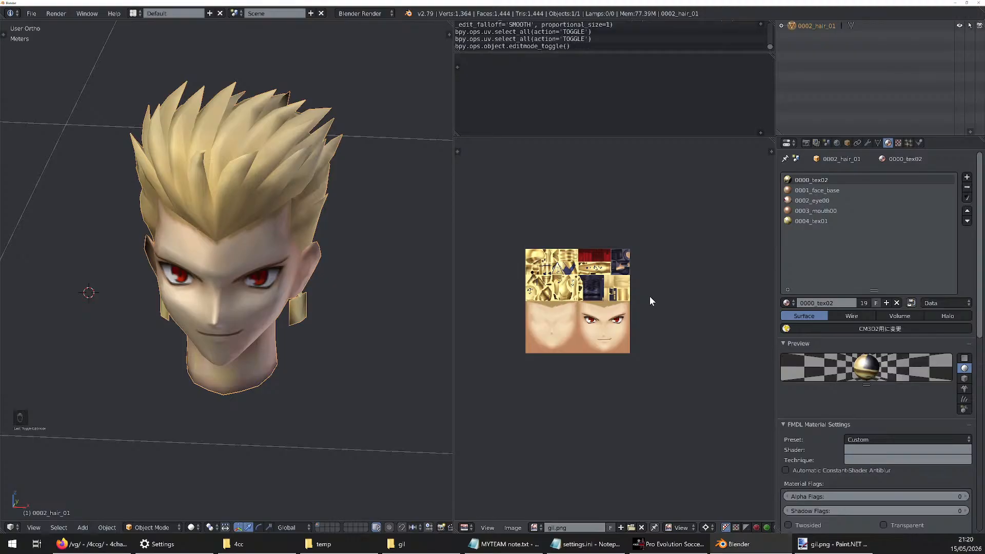
middle_drag(300, 241, 176, 330)
scroll(278, 302, up, 3)
middle_drag(278, 304, 344, 255)
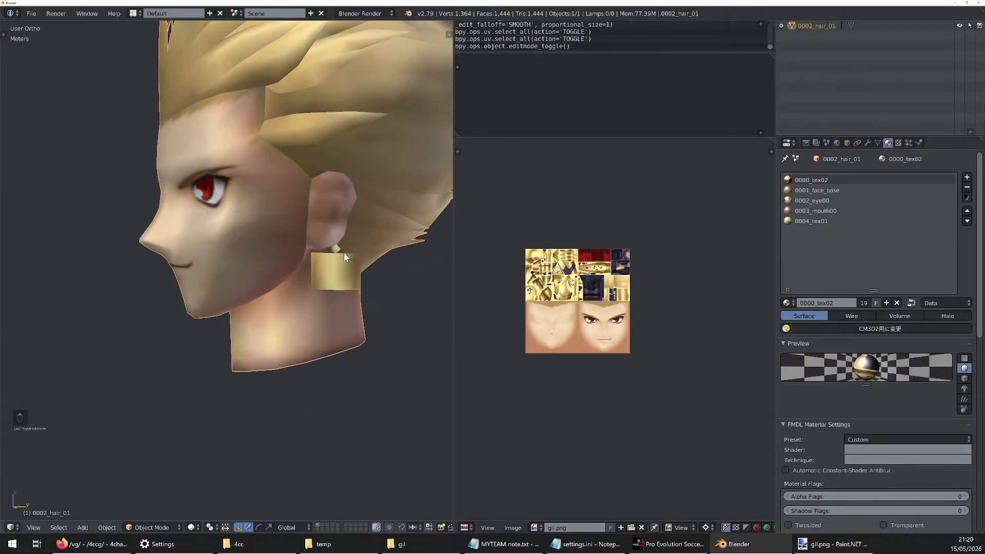
scroll(287, 249, down, 3)
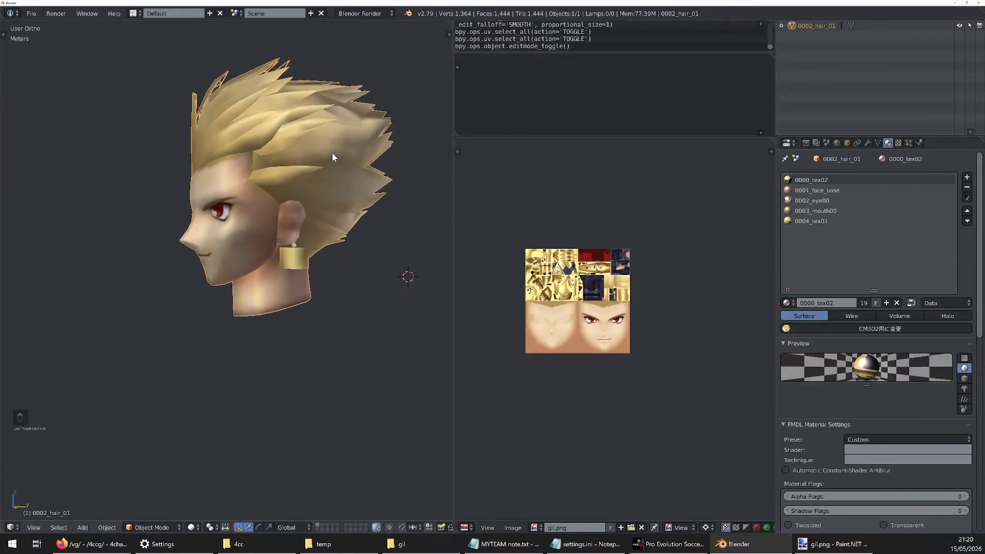
middle_drag(292, 153, 286, 191)
scroll(292, 160, up, 4)
scroll(249, 175, down, 3)
mouse_move(242, 243)
middle_down()
mouse_move(336, 247)
mouse_move(239, 224)
mouse_move(199, 204)
mouse_move(248, 233)
middle_up()
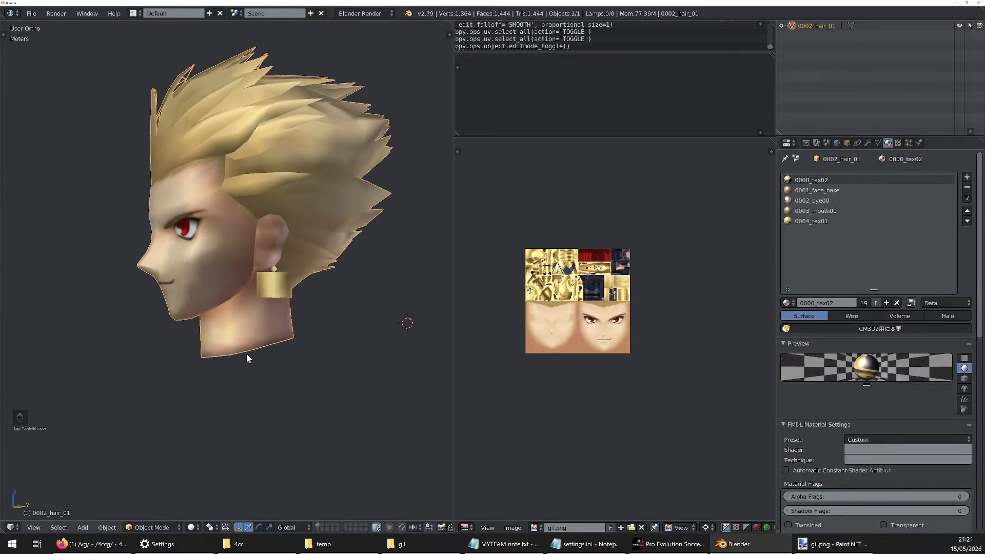
Collapse the neck's bottom ring of vertices to a point by scaling to 0, and move it up about 1.36 cm
middle_drag(247, 335, 264, 302)
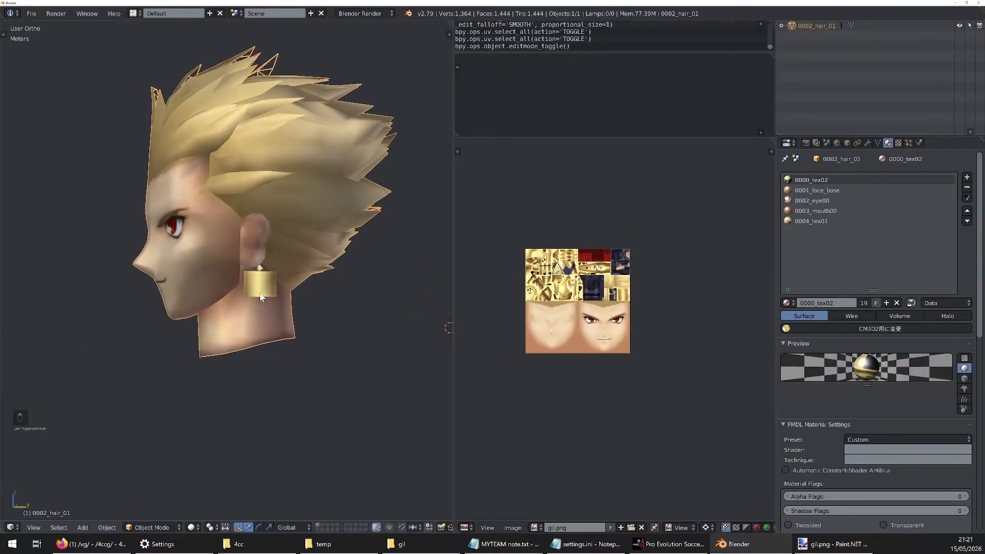
key(KP_3)
scroll(214, 344, up, 1)
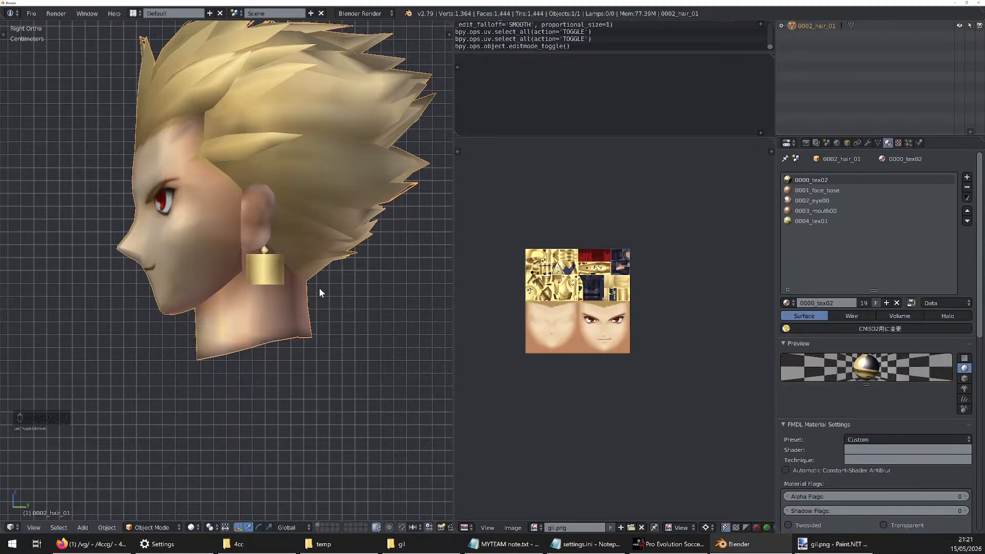
key(Tab)
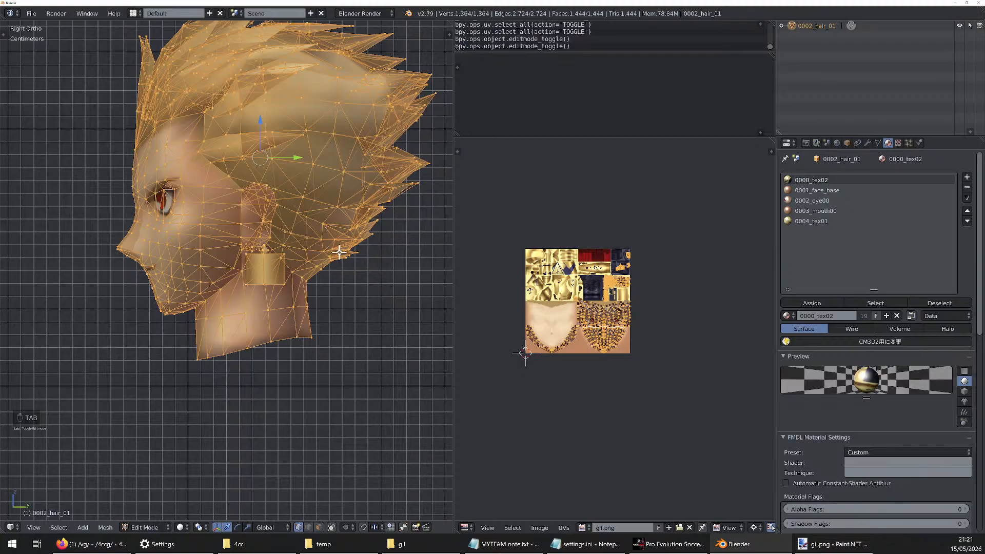
key(a)
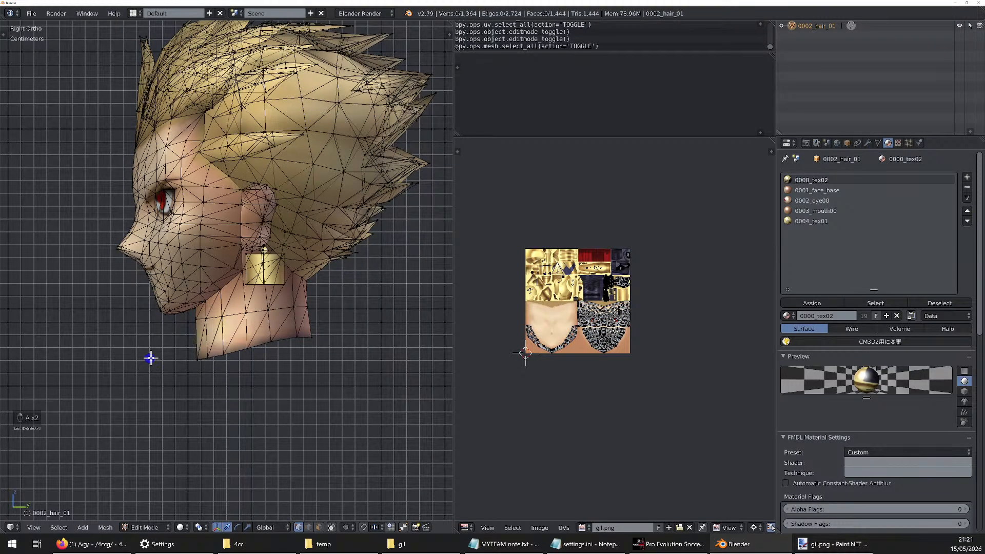
mouse_move(150, 358)
ctrl+mouse_down()
mouse_move(372, 332)
mouse_move(103, 391)
mouse_move(81, 370)
ctrl+mouse_up()
mouse_move(226, 318)
middle_down()
mouse_move(284, 319)
mouse_move(228, 317)
middle_up()
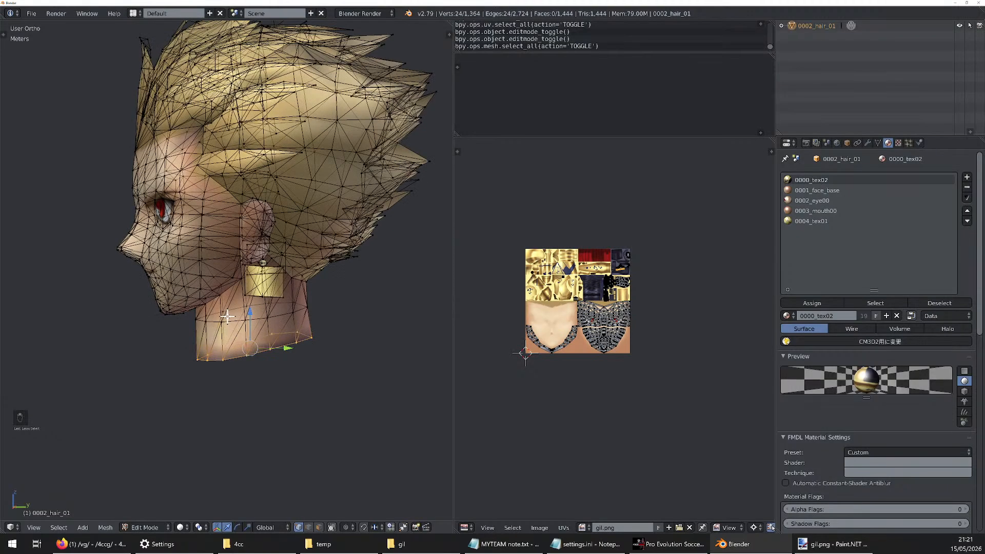
key(KP_3)
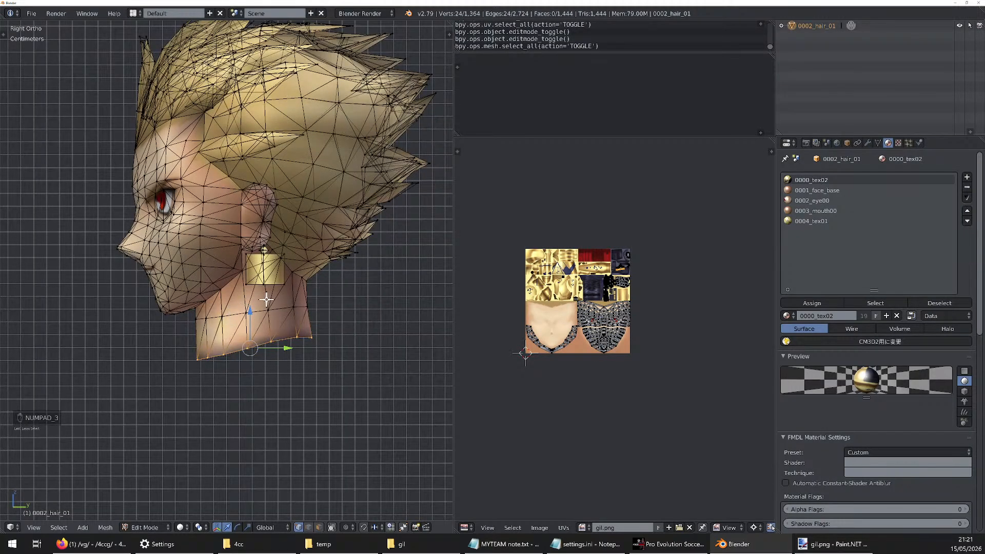
text(s)
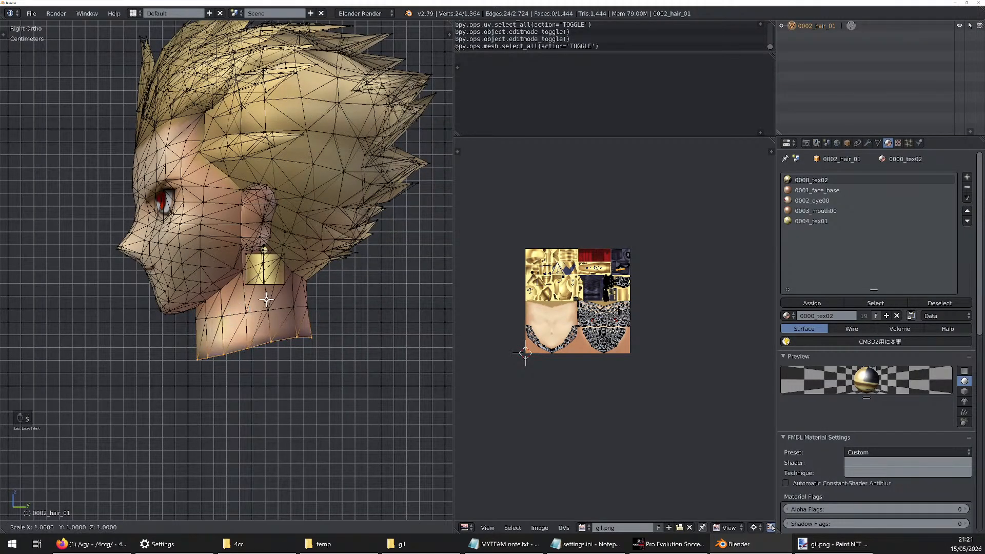
text(0)
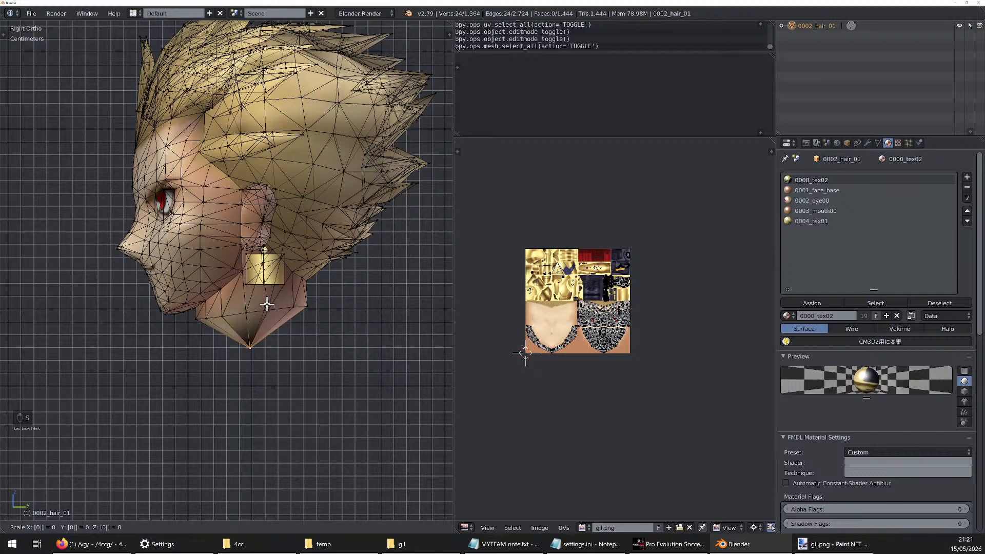
click(276, 314)
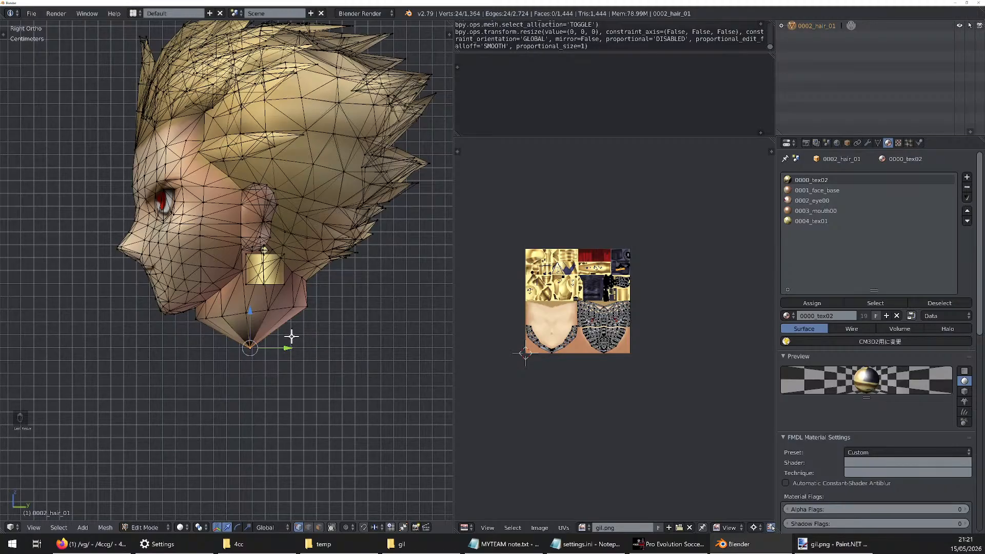
key(g)
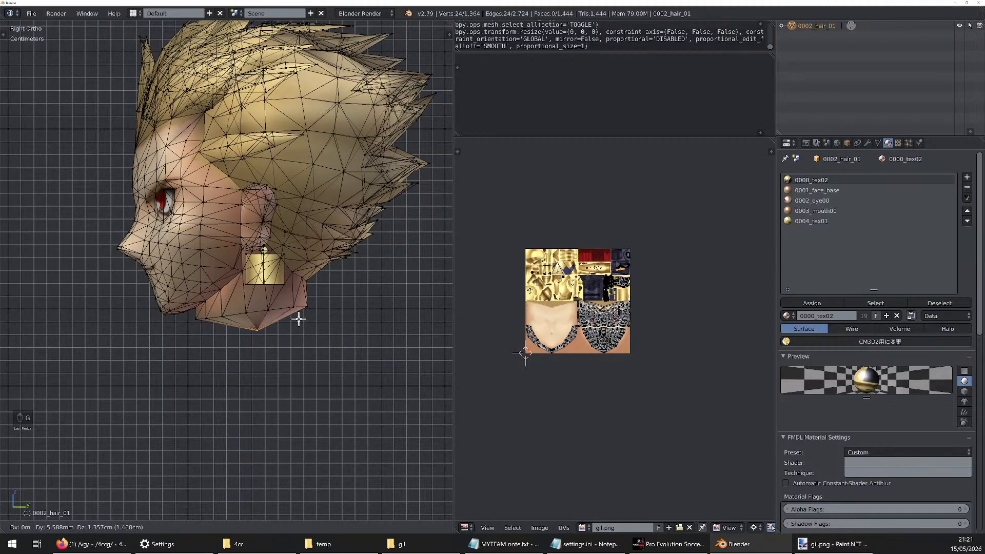
click(298, 319)
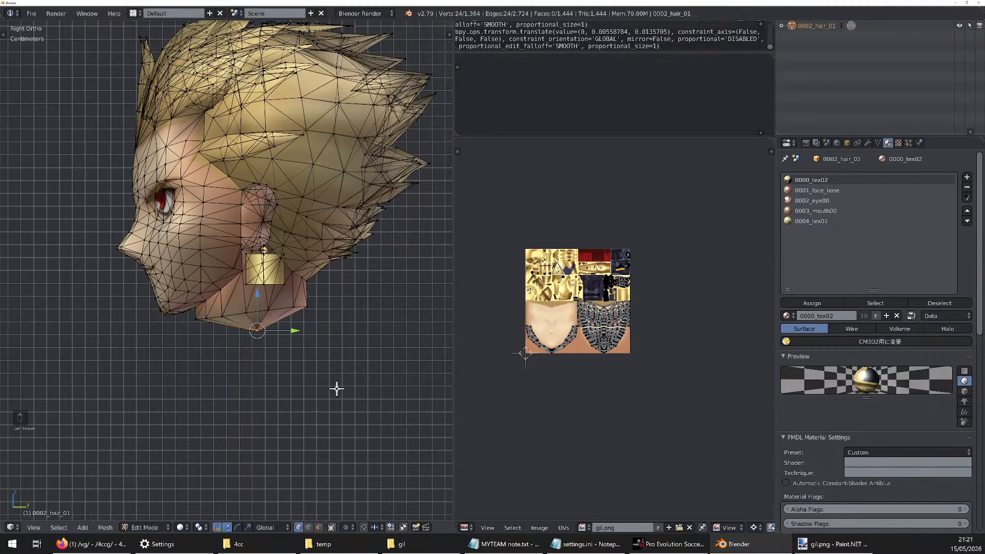
Try growing the vertex selection from the neck's collapsed tip and shrinking it back, and undo those selection changes
key(ctrl+KP_Add)
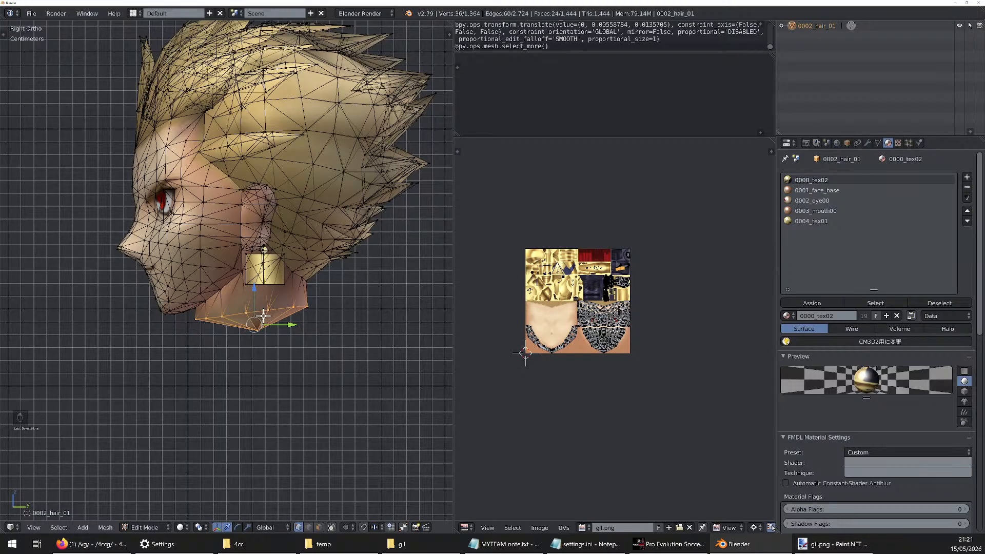
key(ctrl+KP_Add)
key(ctrl+KP_Add)
key(ctrl+KP_Add)
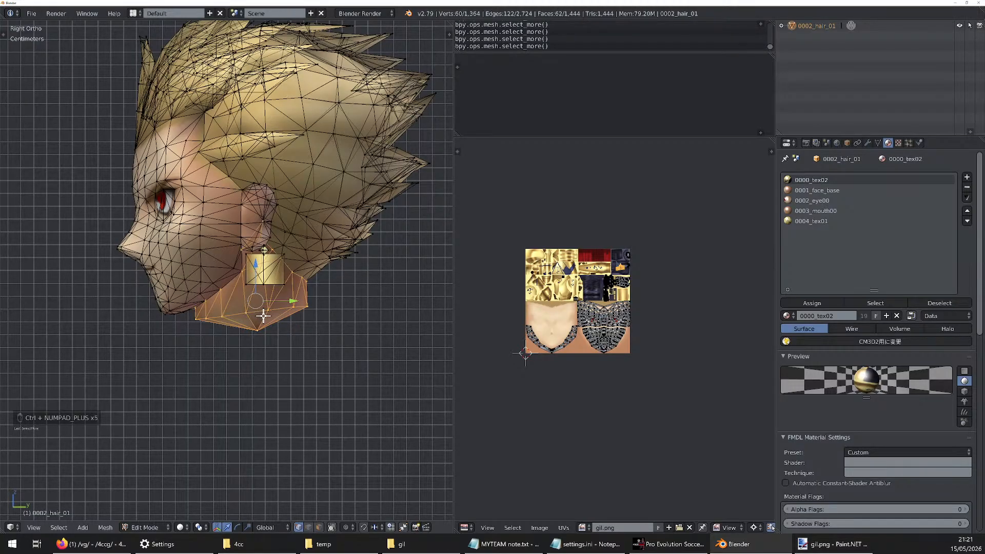
key(ctrl+KP_Add)
key(ctrl+KP_Add)
key(ctrl+KP_Subtract)
key(ctrl+KP_Subtract)
key(ctrl+KP_Subtract)
key(ctrl+z)
key(ctrl+z)
key(ctrl+z)
key(ctrl+z)
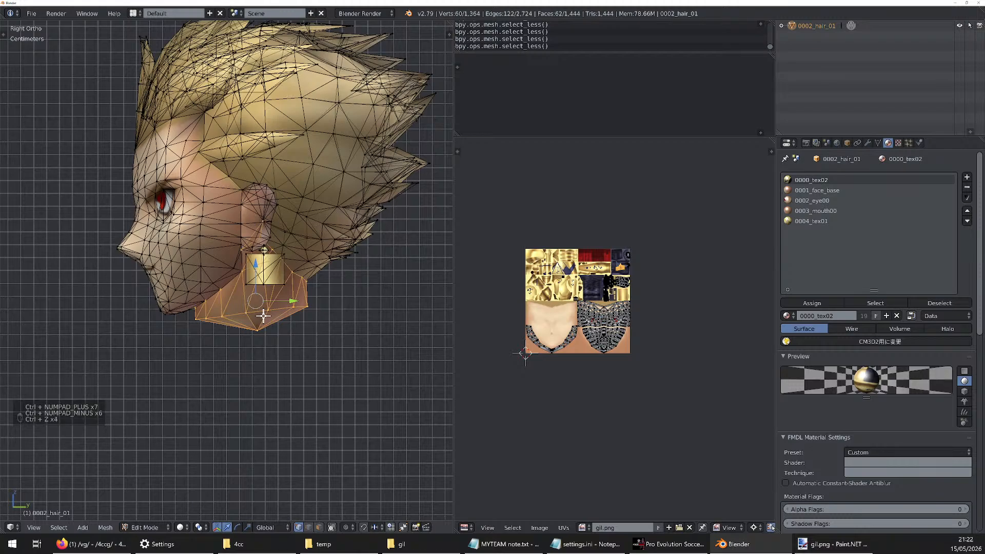
key(ctrl+z)
key(ctrl+z)
key(ctrl+z)
key(ctrl+z)
key(ctrl+z)
key(ctrl+z)
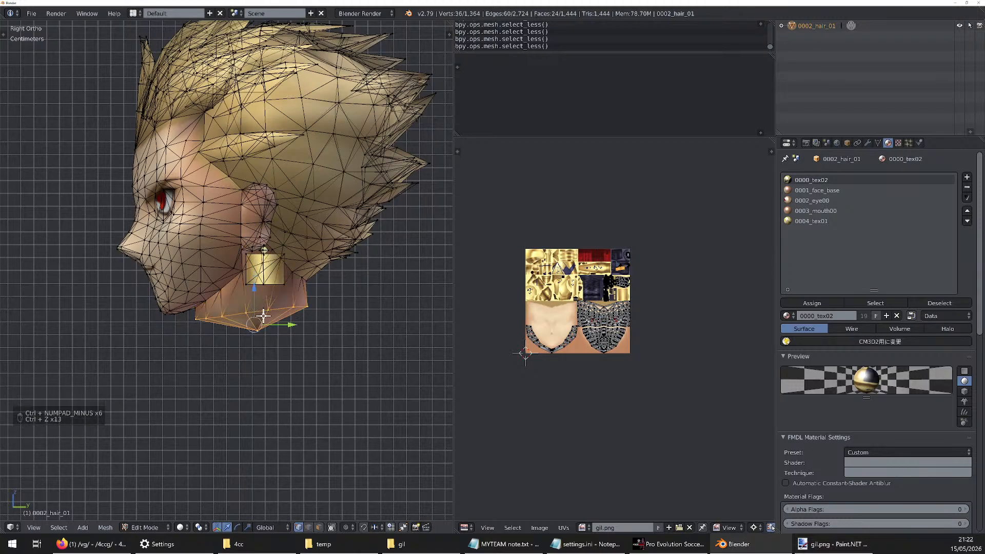
Try alternately growing and shrinking the neck selection by one ring several times, and undo those changes
key(ctrl+KP_Add)
key(ctrl+KP_Subtract)
key(ctrl+KP_Add)
key(ctrl+KP_Subtract)
key(ctrl+KP_Add)
key(ctrl+KP_Subtract)
key(ctrl+KP_Add)
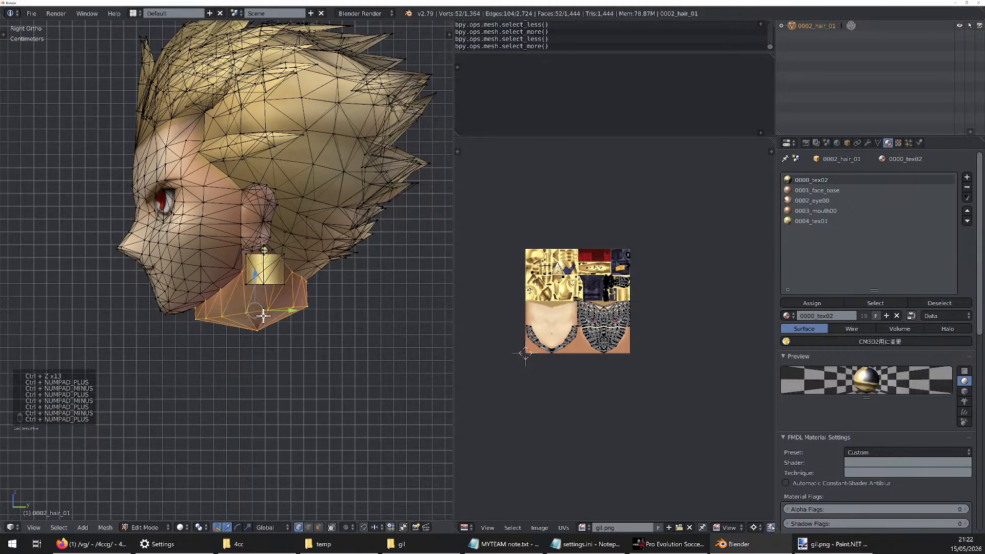
key(ctrl+KP_Subtract)
key(ctrl+KP_Add)
key(ctrl+KP_Subtract)
key(ctrl+z)
key(ctrl+z)
key(ctrl+z)
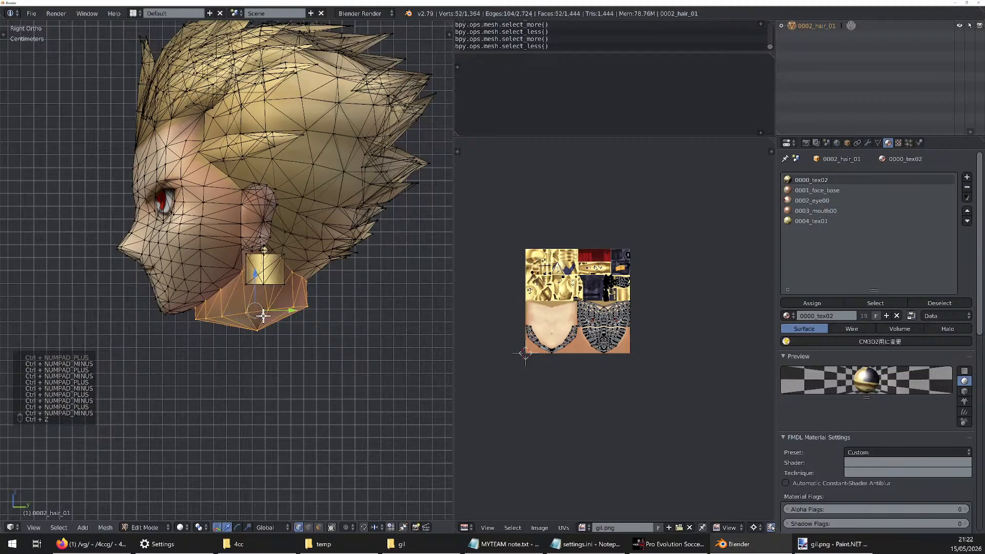
key(ctrl+z)
key(ctrl+z)
key(ctrl+z)
key(ctrl+z)
key(ctrl+z)
key(ctrl+z)
key(ctrl+z)
key(ctrl+z)
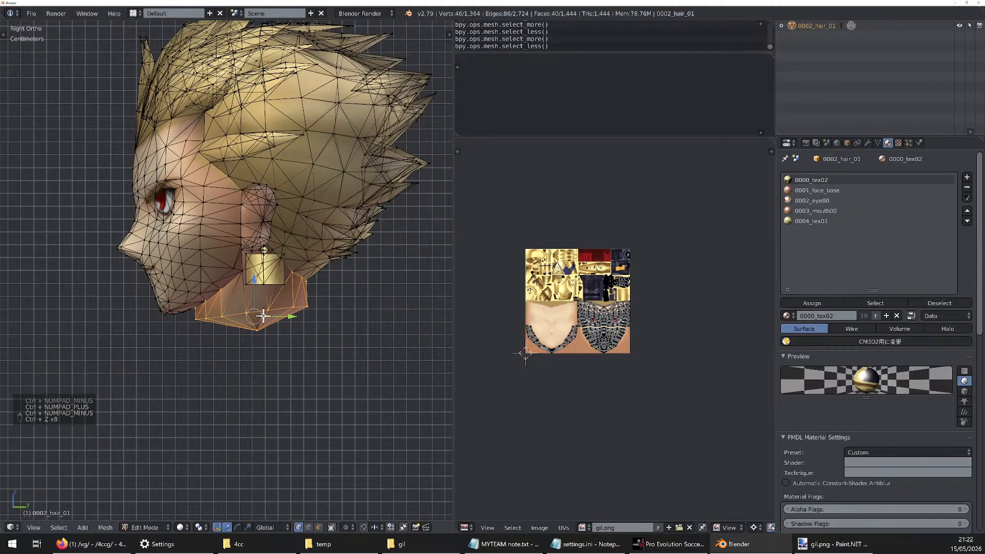
key(ctrl+z)
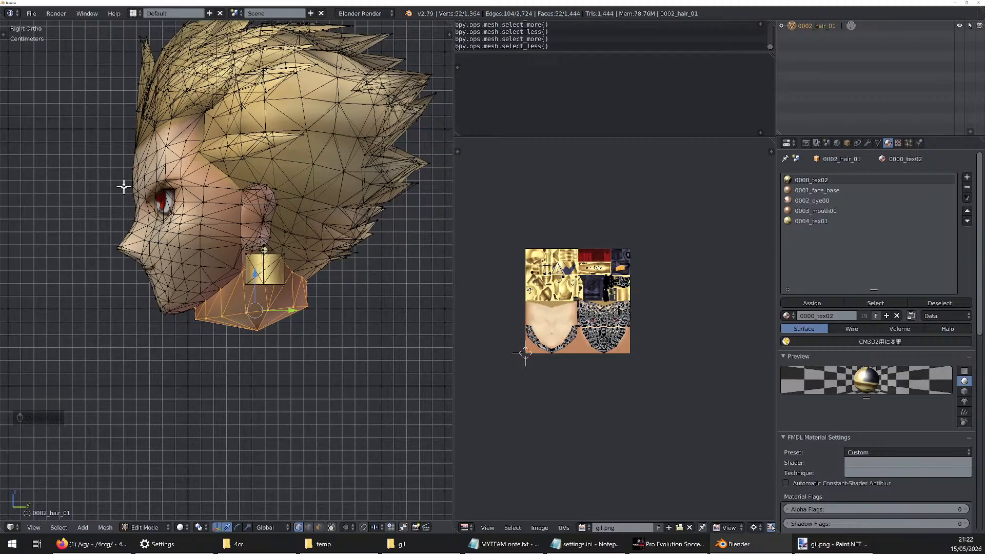
Select a forehead vertex between the eyebrows and try expanding and shrinking the selection around it
right_click(134, 176)
mouse_move(135, 175)
middle_down()
mouse_move(217, 176)
mouse_move(148, 171)
middle_up()
scroll(148, 171, up, 5)
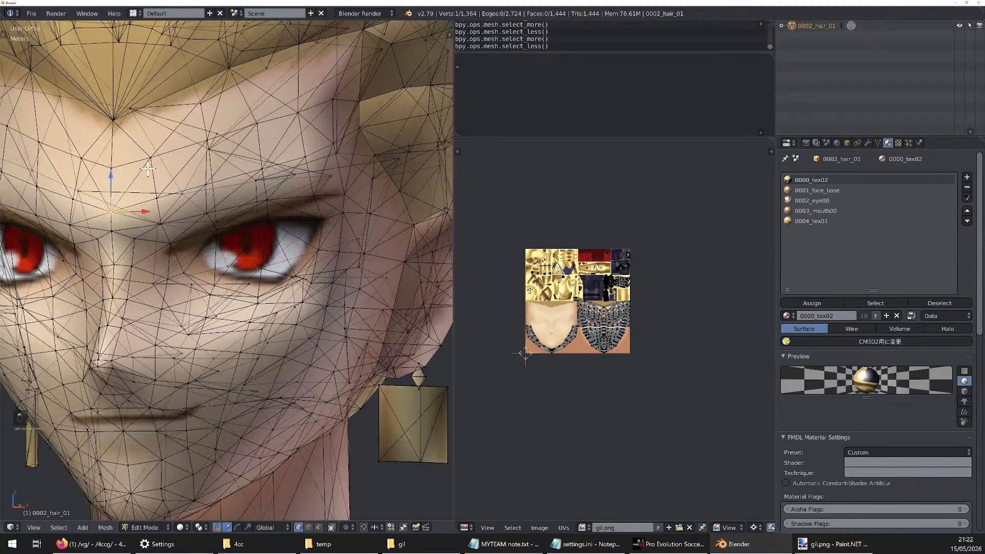
key(ctrl+KP_Add)
key(ctrl+KP_Add)
key(ctrl+KP_Add)
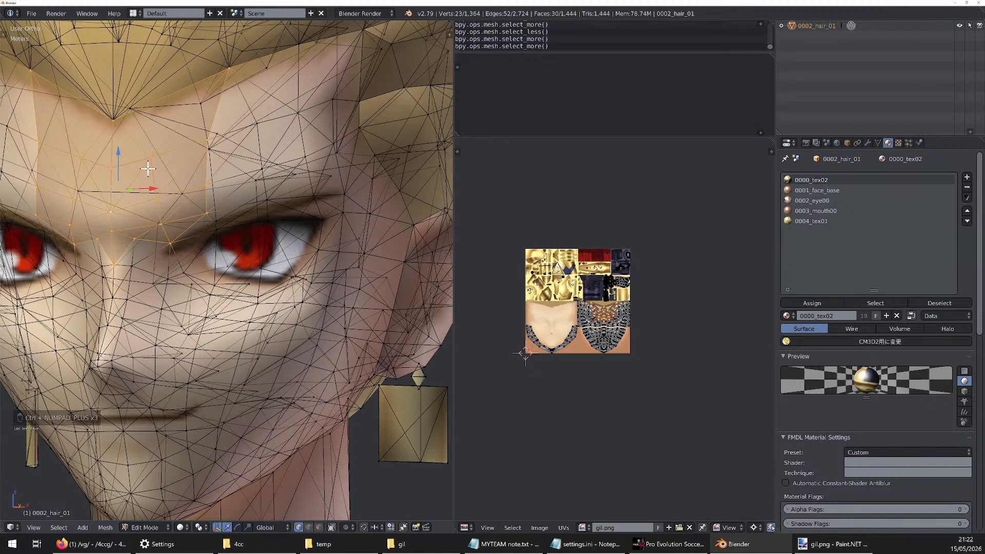
key(ctrl+KP_Subtract)
key(ctrl+KP_Subtract)
middle_drag(118, 162, 60, 177)
scroll(210, 157, down, 3)
middle_drag(377, 201, 288, 214)
Select the neck's collapsed tip and its adjacent ring, scale them to about 0.564, and move them up about 0.97 cm
key(KP_3)
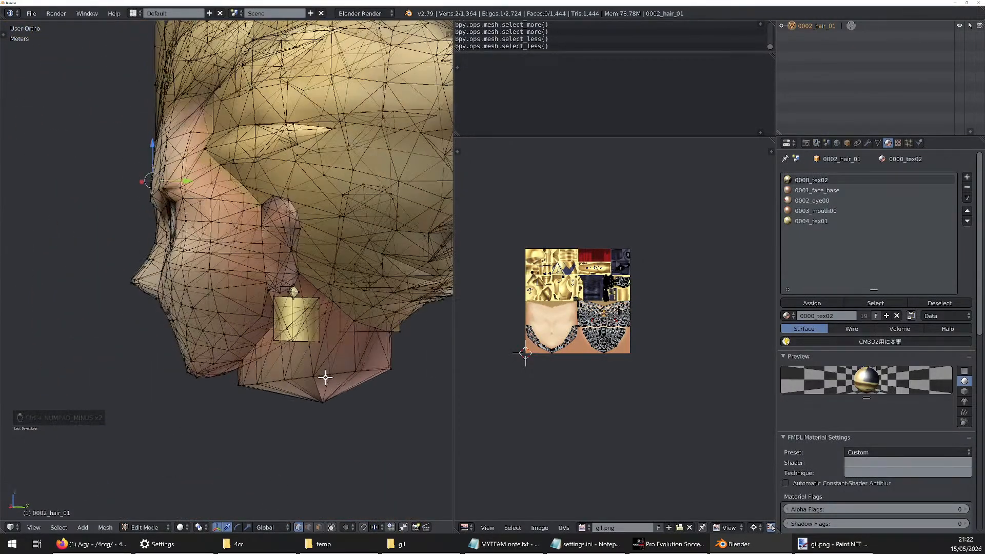
scroll(334, 352, up, 1)
key(a)
key(a)
key(b)
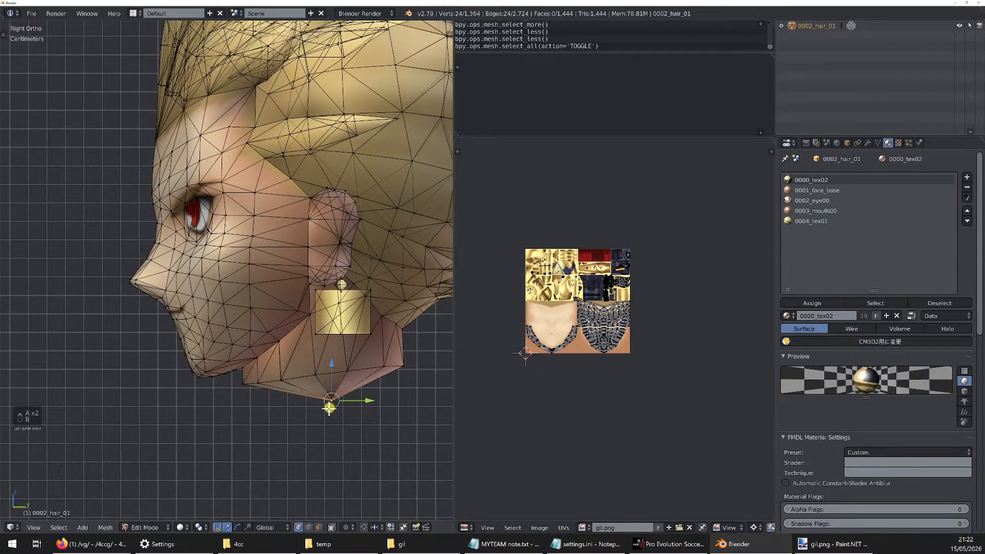
drag(324, 396, 336, 411)
key(ctrl+KP_Add)
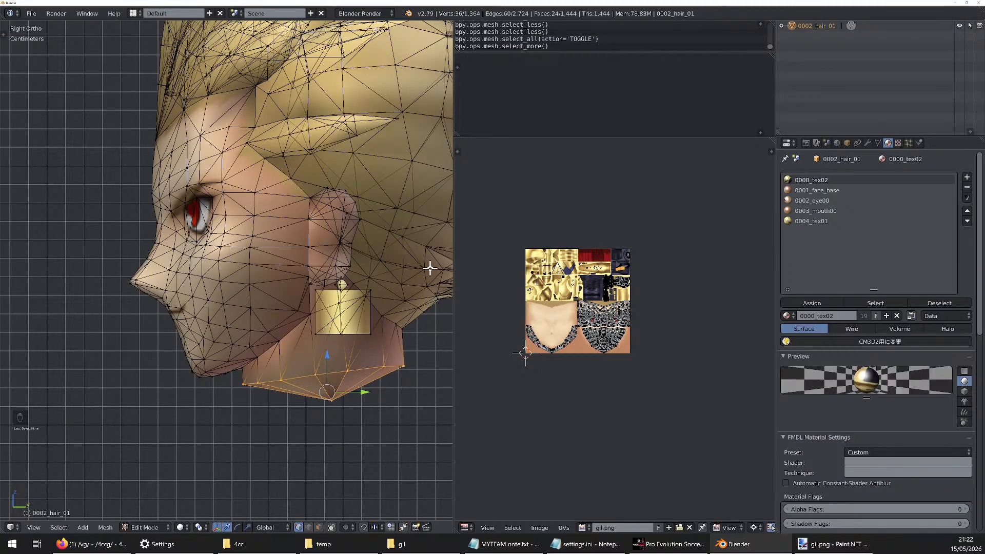
key(s)
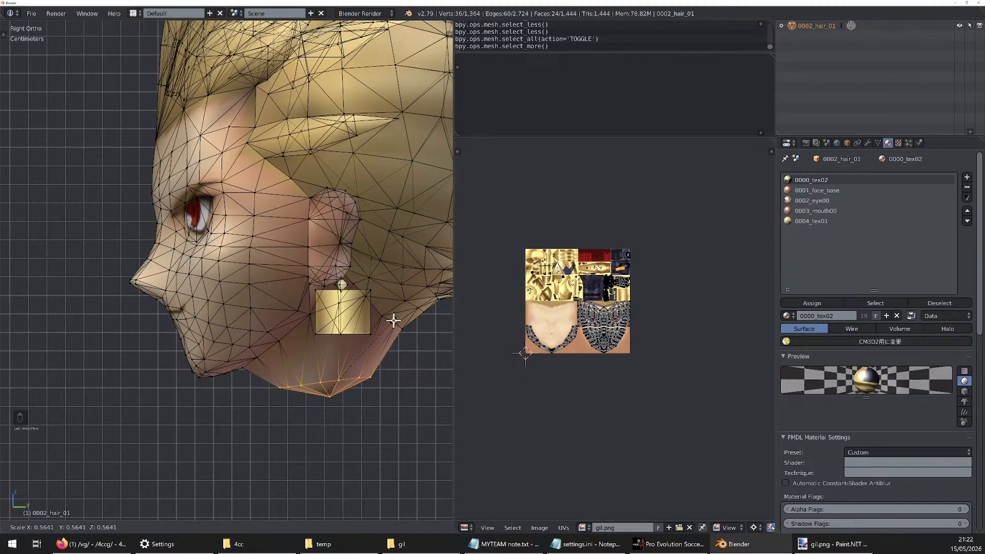
click(394, 320)
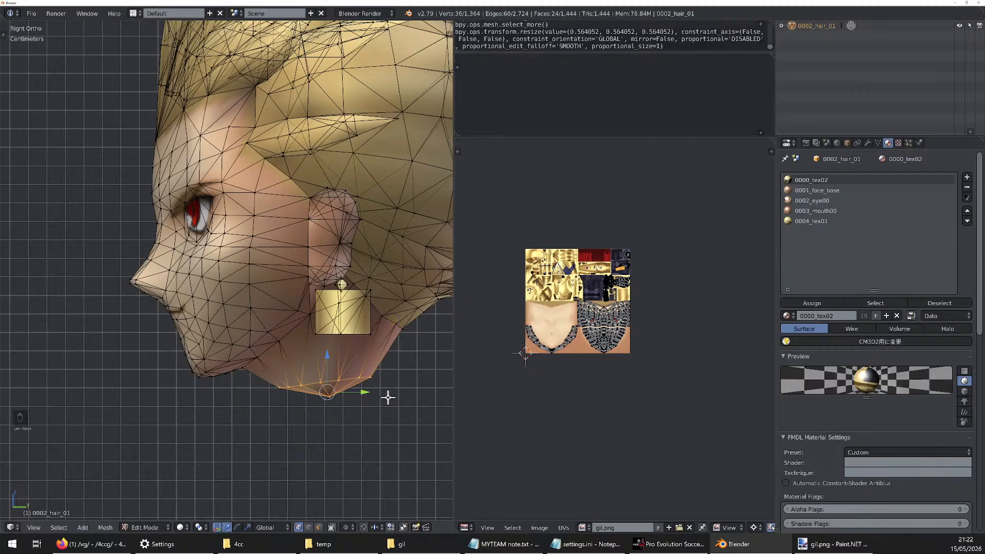
key(g)
click(395, 386)
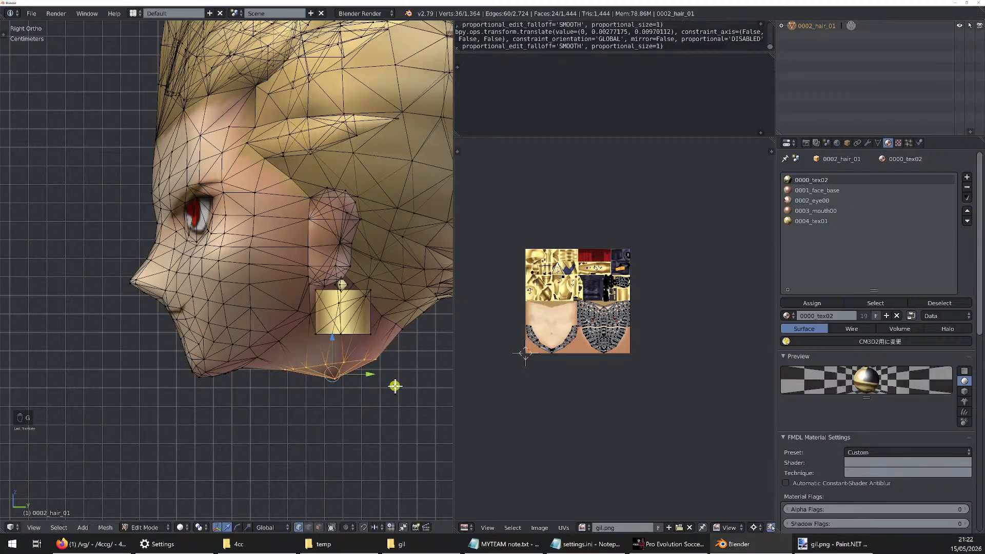
Reselect only the collapsed tip vertices under the neck, nudge them slightly, and leave mesh editing
key(a)
key(b)
drag(353, 371, 315, 385)
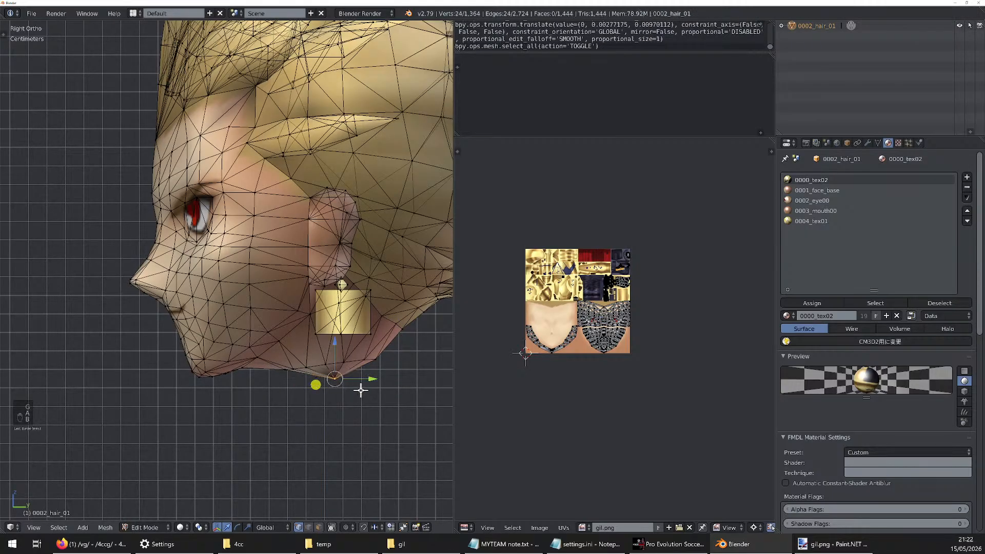
key(g)
click(366, 389)
key(a)
key(Tab)
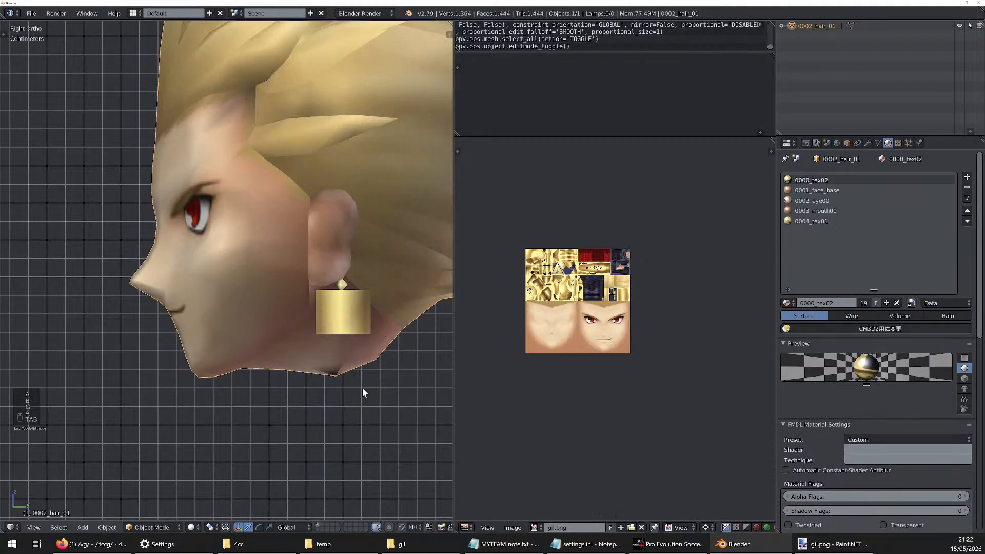
Inspect the shortened neck's closed underside up close and the whole head from the side
middle_drag(362, 389, 62, 343)
scroll(296, 328, down, 6)
scroll(309, 307, up, 8)
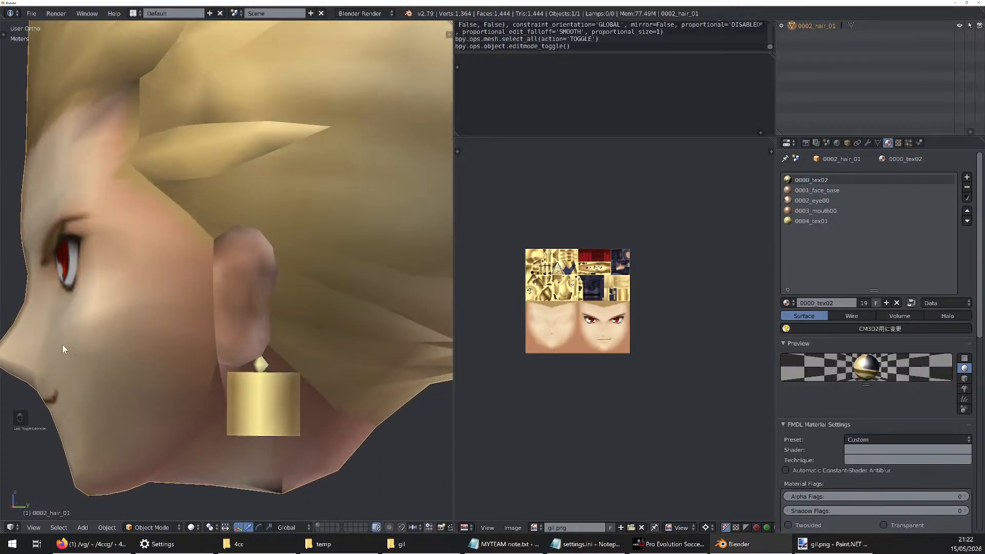
scroll(282, 359, down, 4)
scroll(310, 424, up, 2)
middle_drag(258, 404, 302, 406)
scroll(274, 411, down, 3)
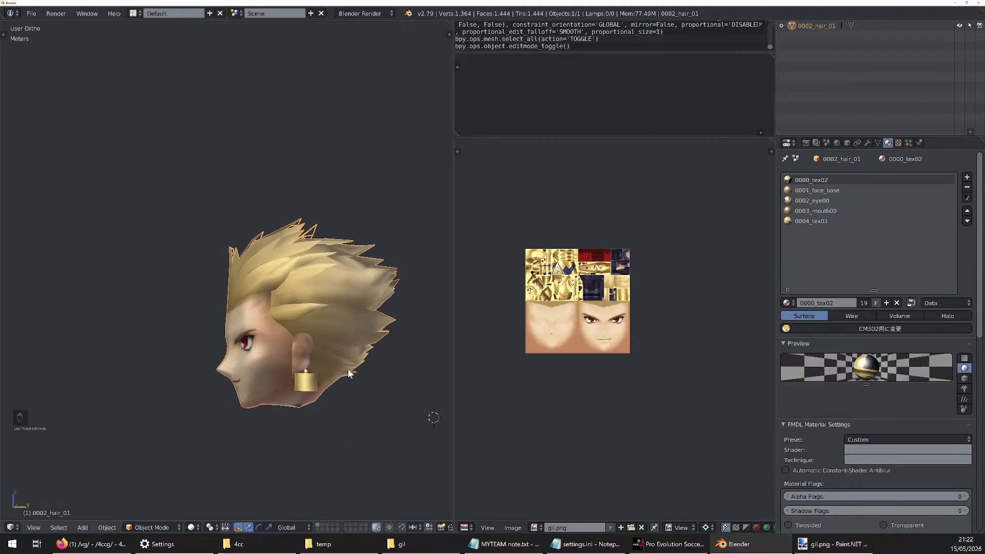
Switch to Firefox, read the newest posts at the end of the /4ccg/ thread, and return to Blender
click(113, 544)
scroll(297, 434, down, 3)
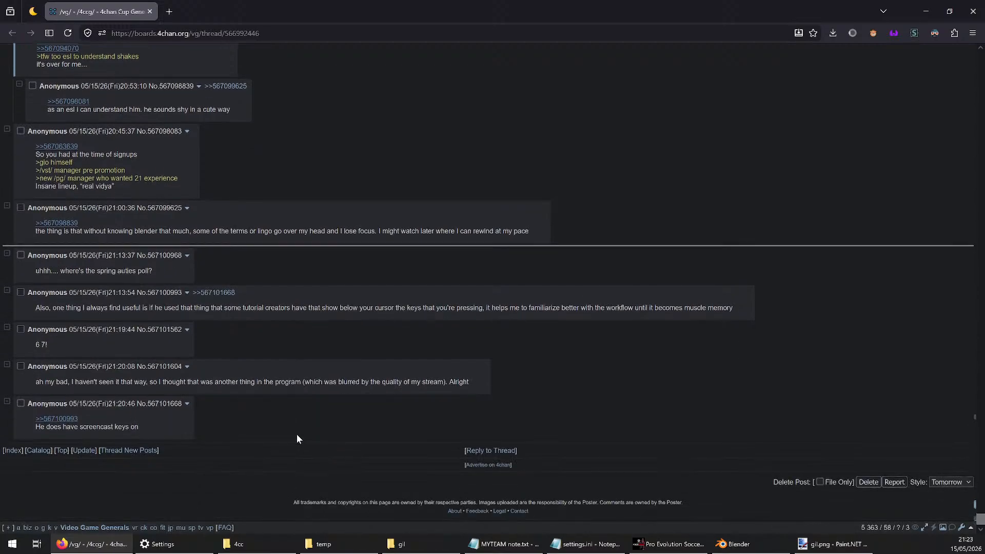
click(91, 544)
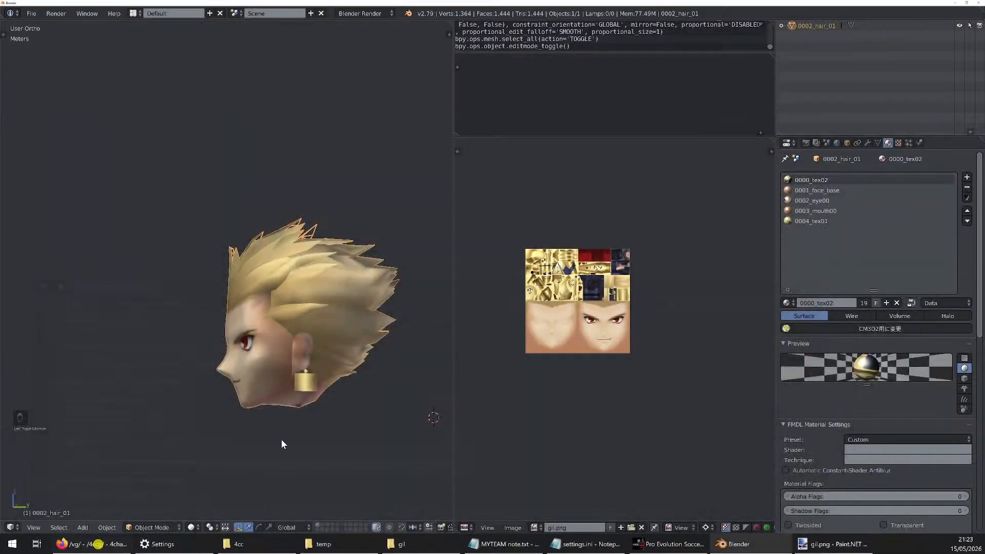
View the finished head from a three-quarter angle and bring up the 4cc folder in File Explorer
scroll(321, 391, up, 3)
mouse_move(310, 373)
middle_down()
mouse_move(321, 390)
mouse_move(310, 379)
middle_up()
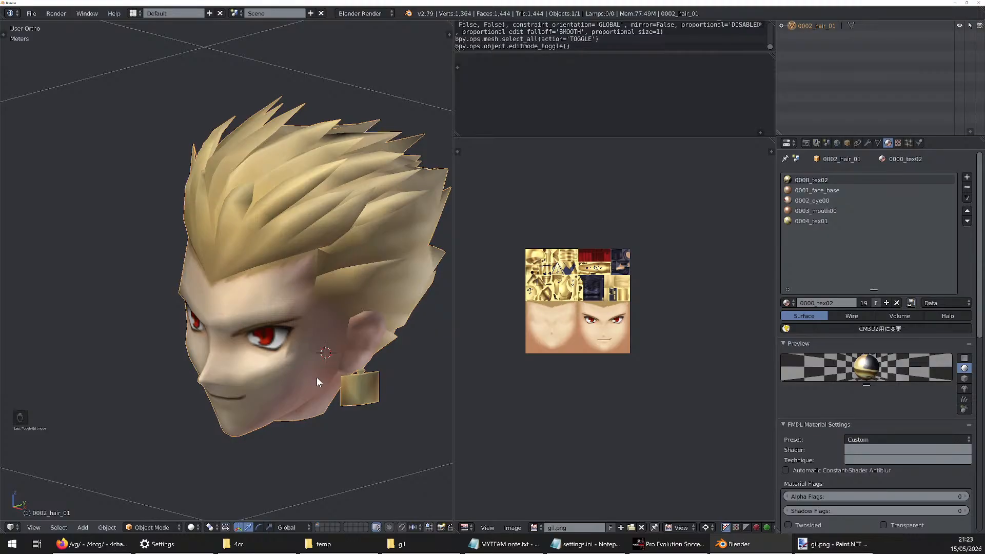
click(271, 544)
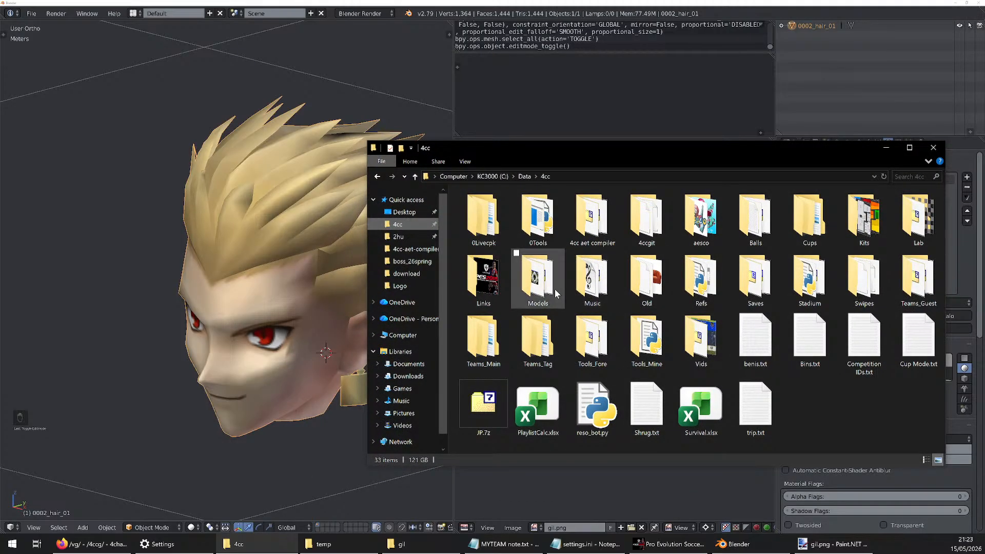
Go through Models and Templates_prefox in the 4cc folder and open the Base head template folder
double_click(536, 281)
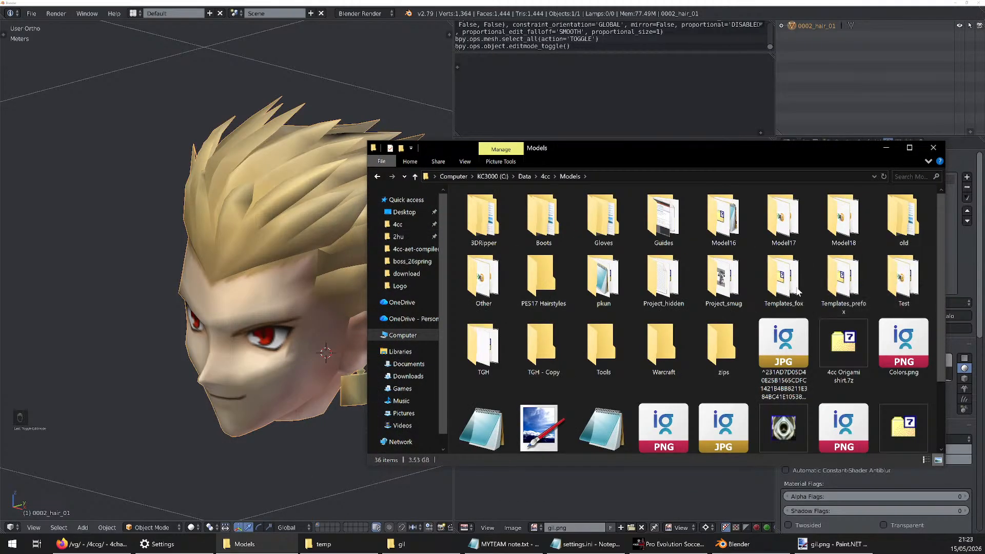
click(835, 291)
double_click(836, 291)
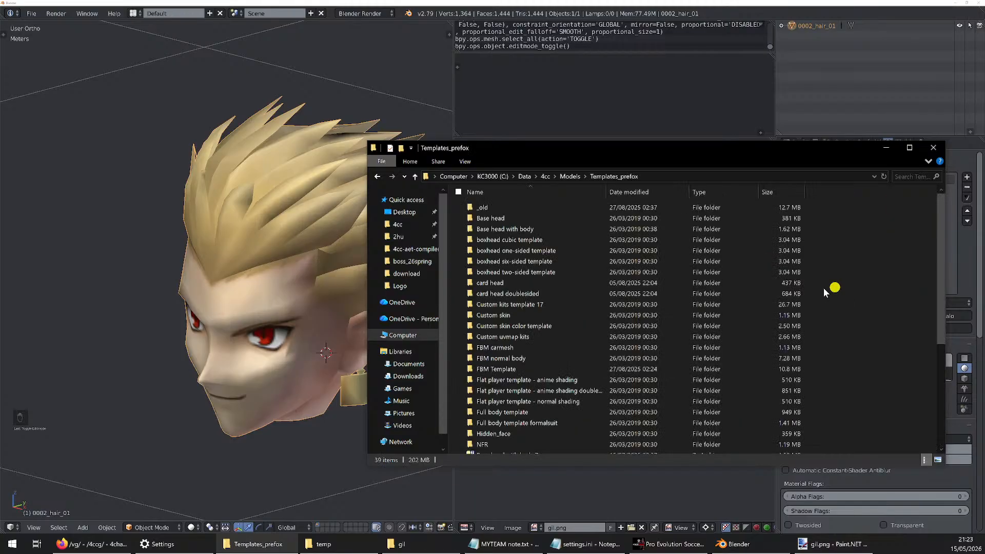
scroll(598, 265, down, 5)
scroll(599, 264, up, 4)
scroll(599, 264, up, 2)
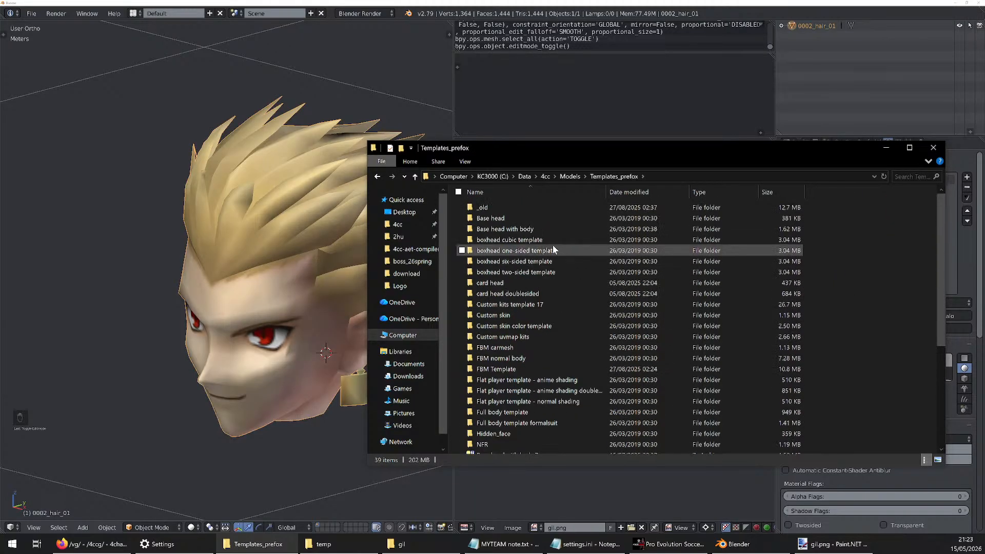
click(519, 218)
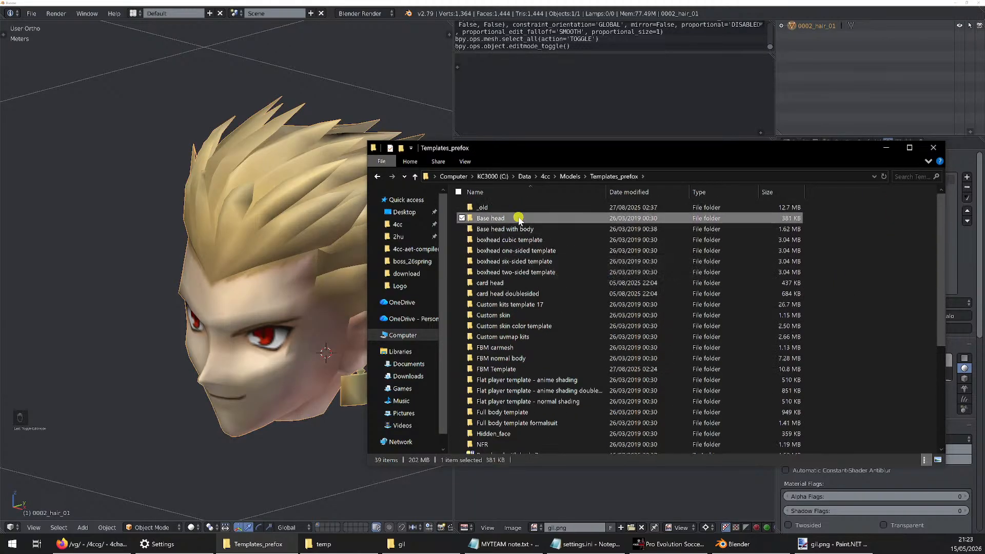
double_click(492, 219)
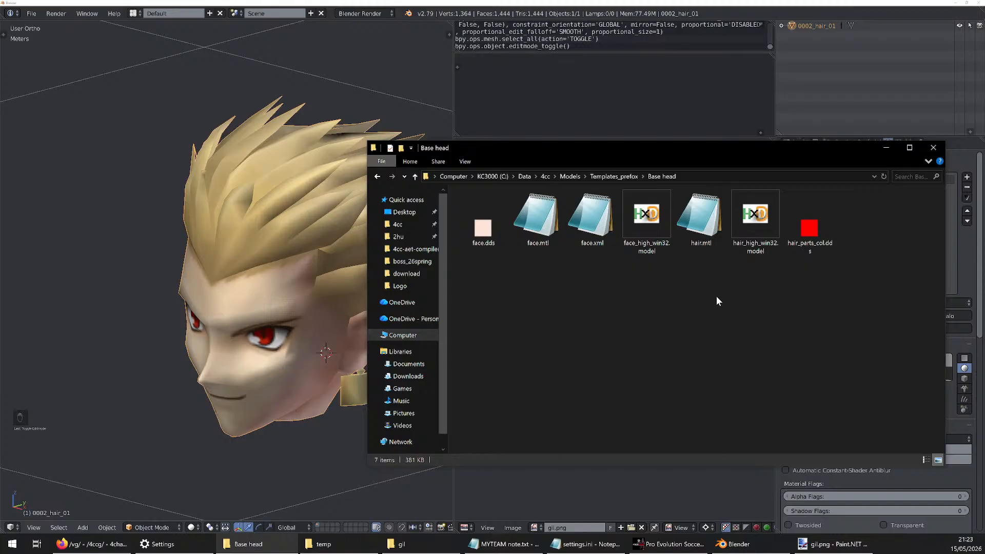
Look over the list of pre-Fox templates once more and return to the Base head files
click(615, 176)
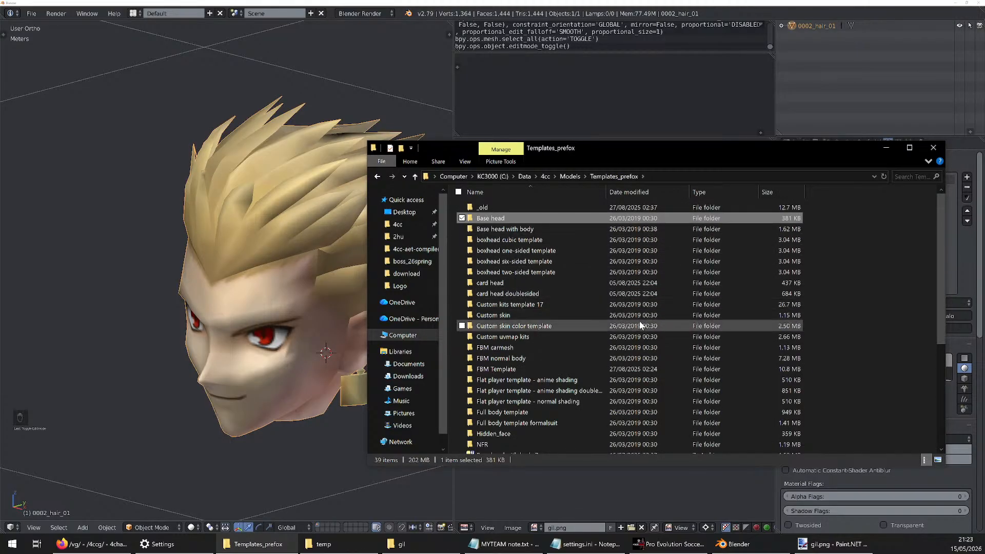
scroll(639, 323, down, 2)
scroll(639, 321, up, 2)
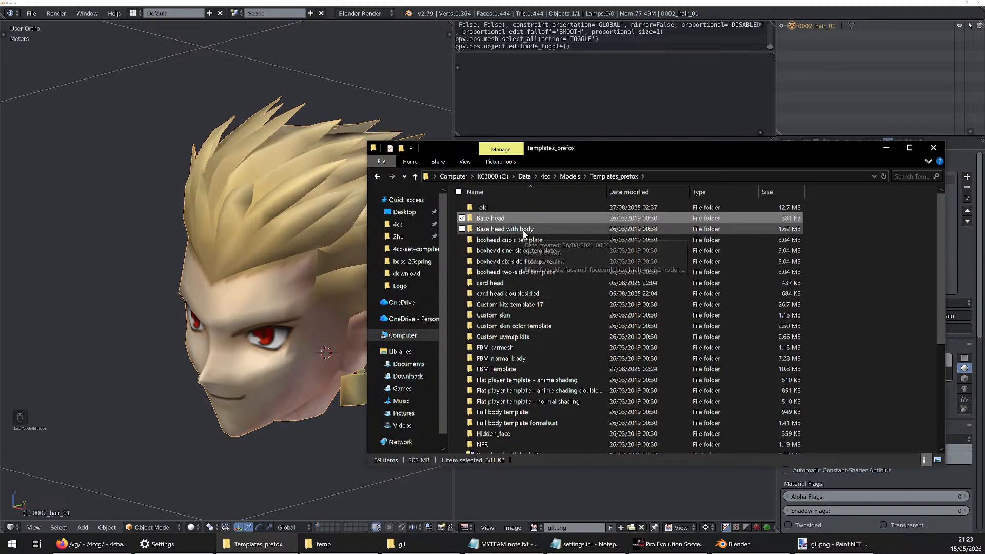
double_click(512, 220)
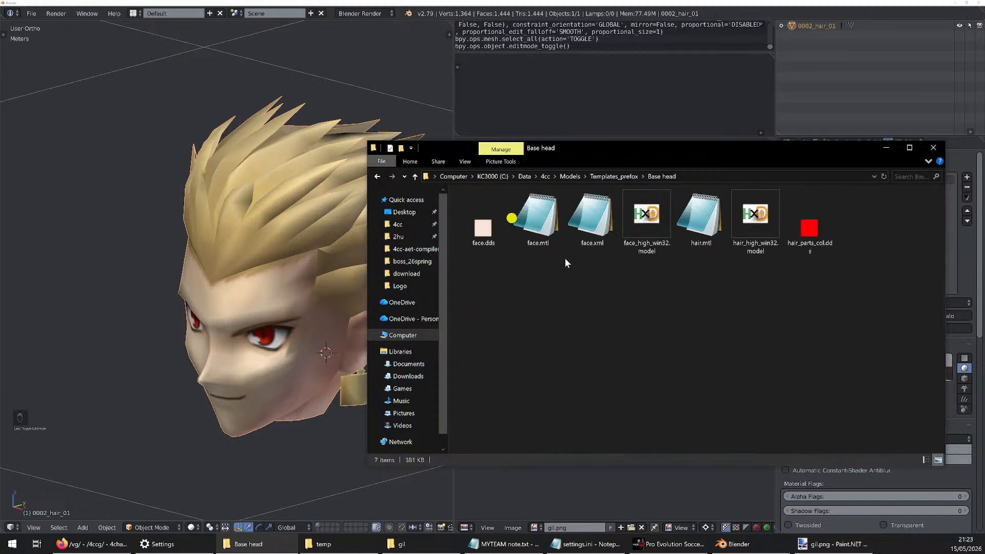
click(581, 276)
Switch to Firefox, open the implyingrigged wiki in the new tab, and go to the Aesthetics Portal's Aesthetic Templates page
click(75, 545)
click(169, 12)
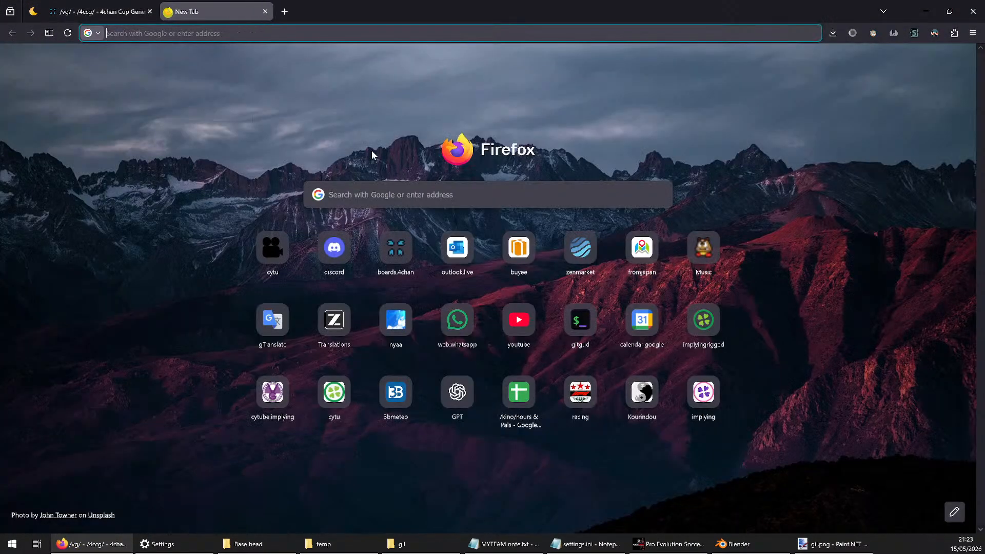
click(702, 327)
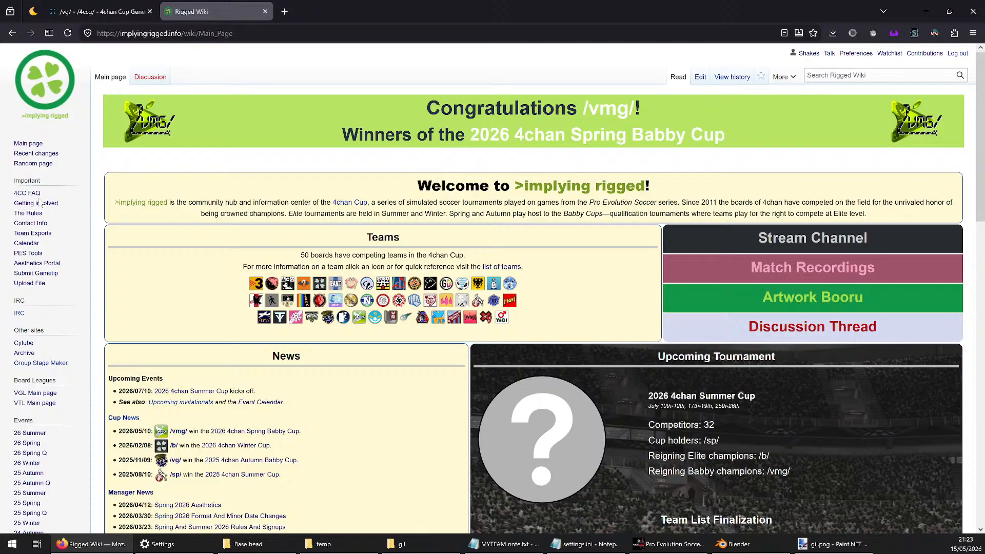
click(33, 263)
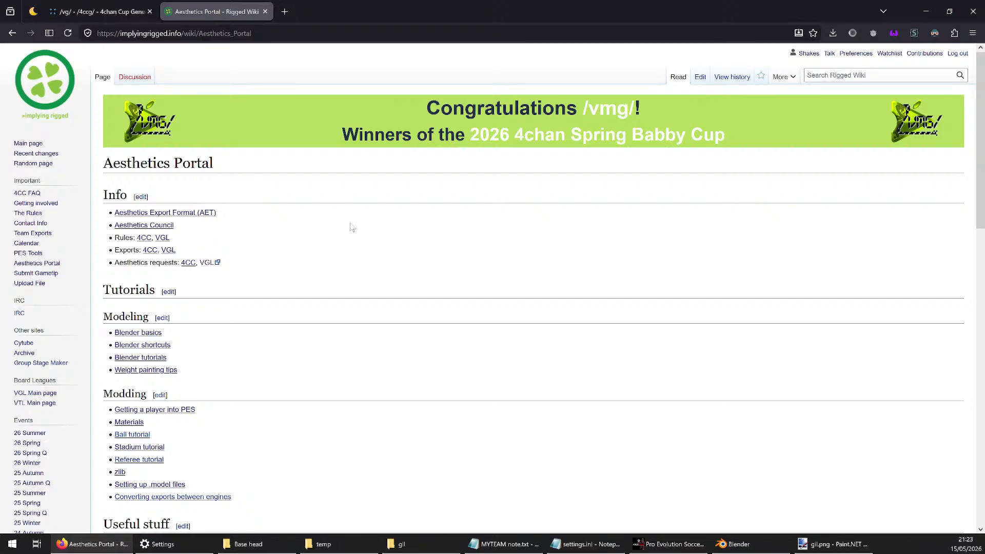
scroll(352, 227, down, 2)
scroll(352, 227, down, 2)
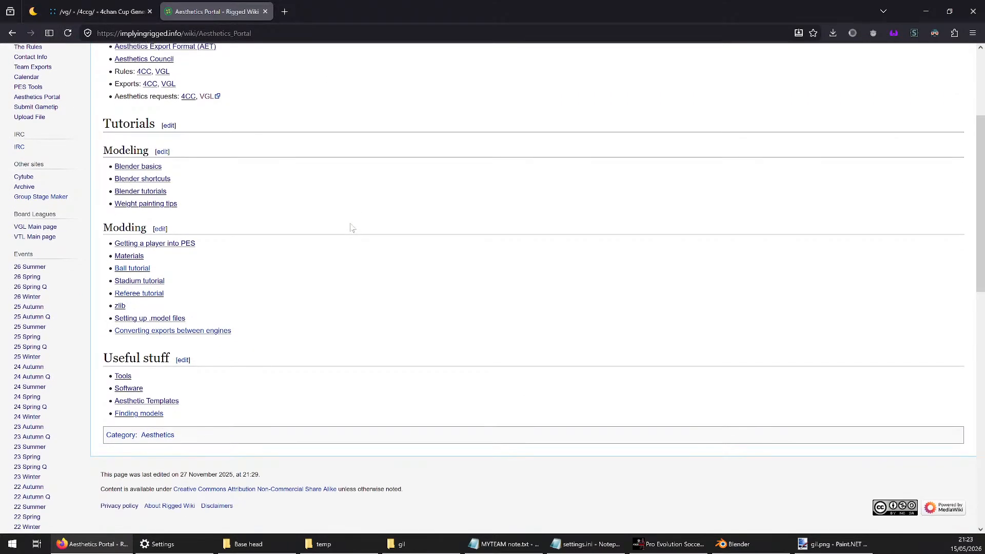
click(149, 401)
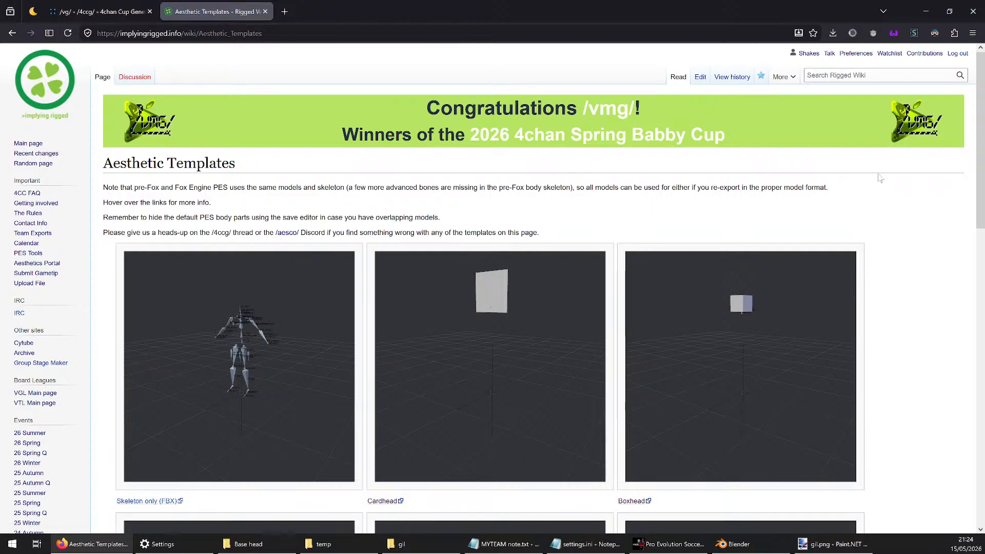
Find the Basic head template among the aesthetic templates and open its MEGA folder in a separate tab
scroll(881, 161, down, 3)
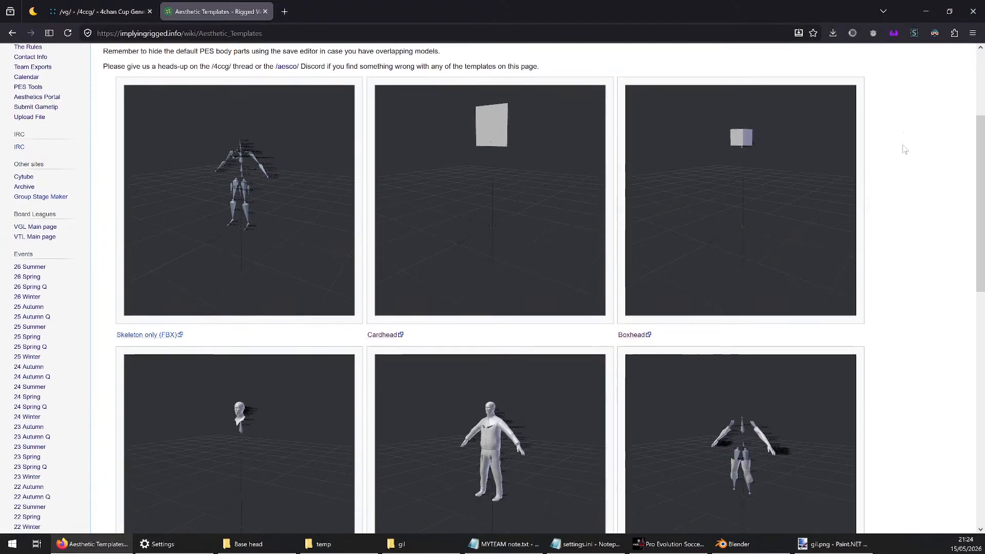
scroll(903, 158, down, 5)
scroll(612, 207, up, 2)
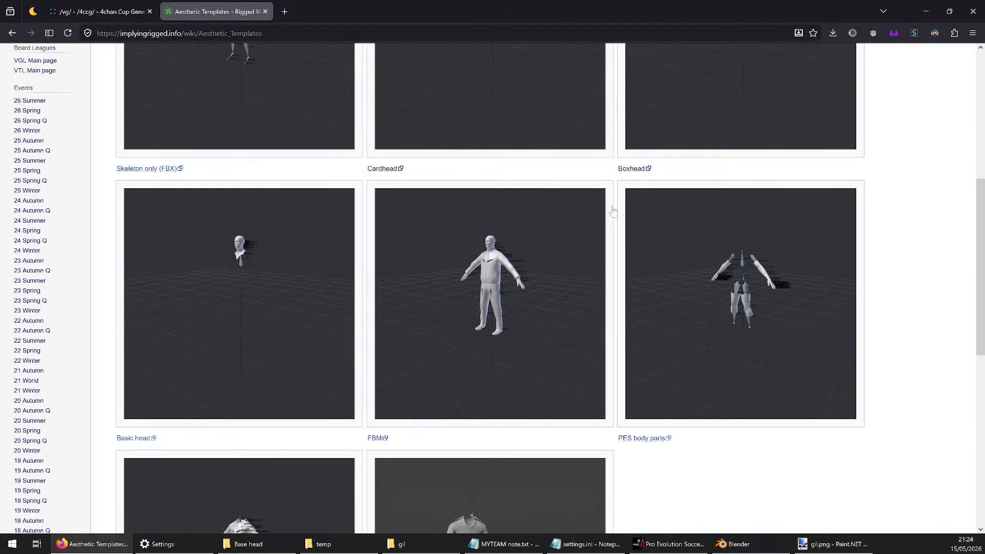
click(234, 314)
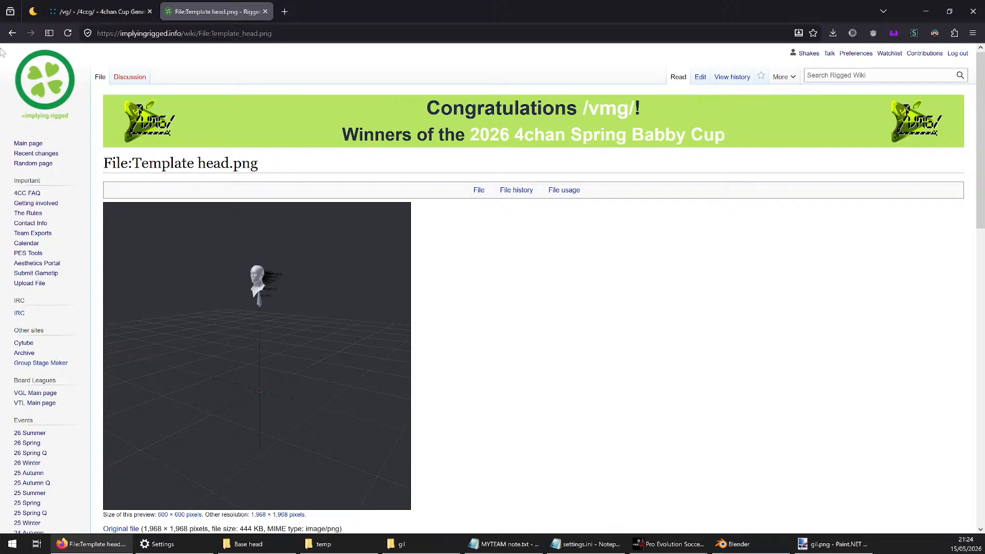
click(195, 326)
key(alt+Left)
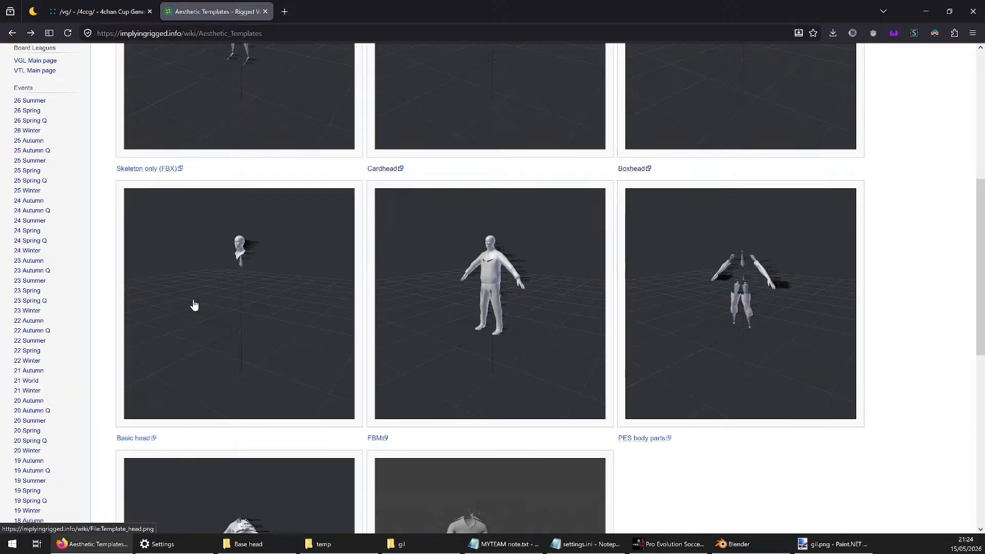
middle_click(131, 439)
click(329, 11)
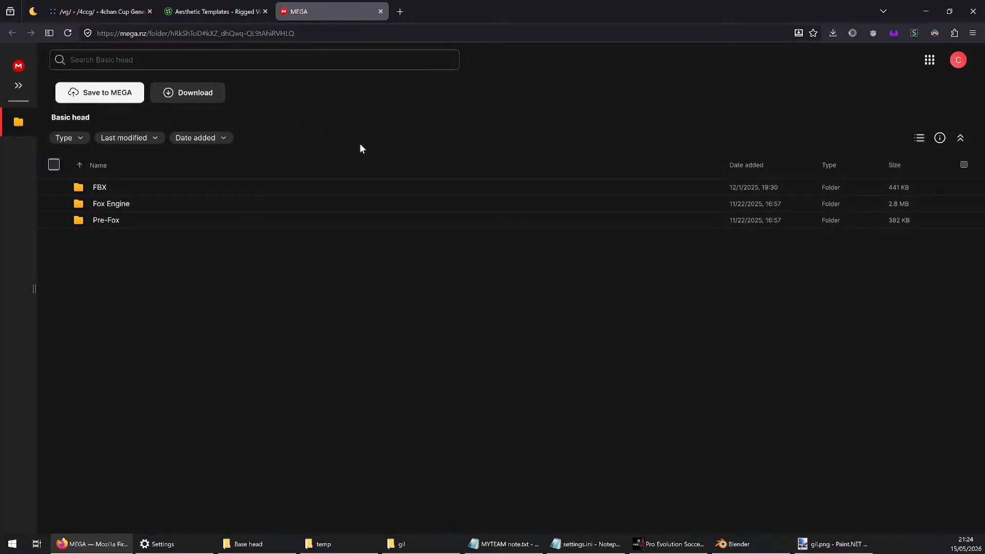
Download the template folder from MEGA and save it as Basic head.zip in the desktop's 4cc folder
click(152, 123)
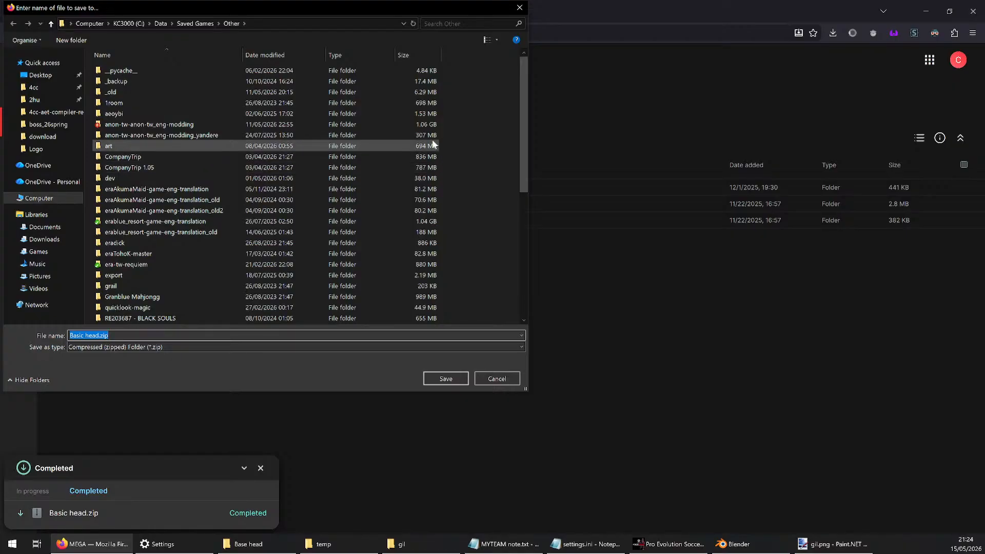
click(58, 149)
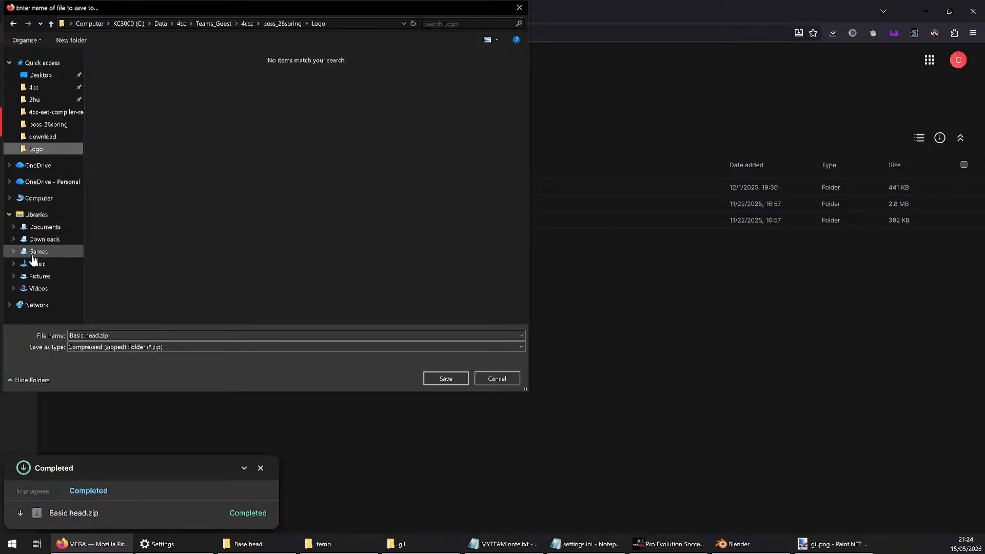
click(44, 77)
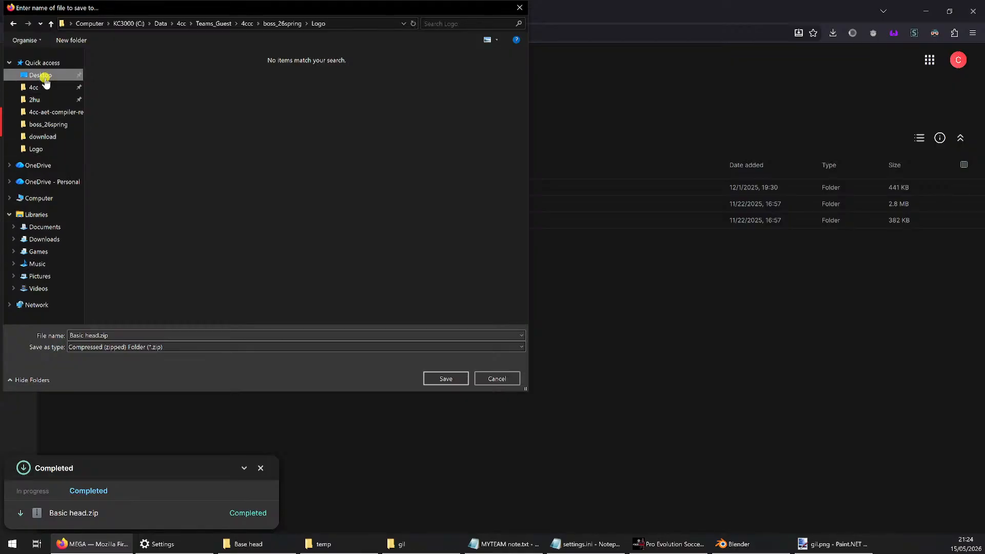
double_click(123, 71)
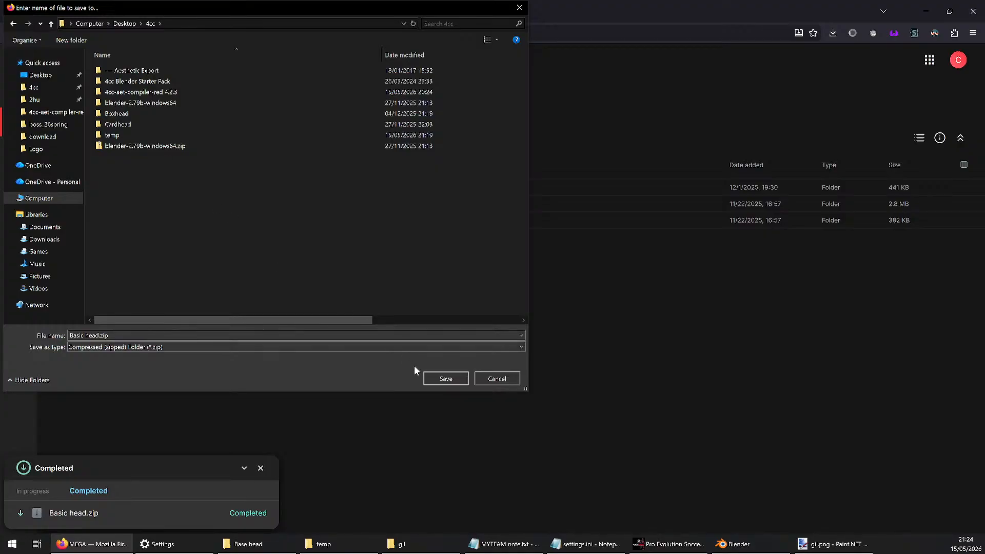
click(435, 380)
Show the downloaded Basic head.zip in its folder and extract it with 7-Zip into a Basic head subfolder
click(826, 57)
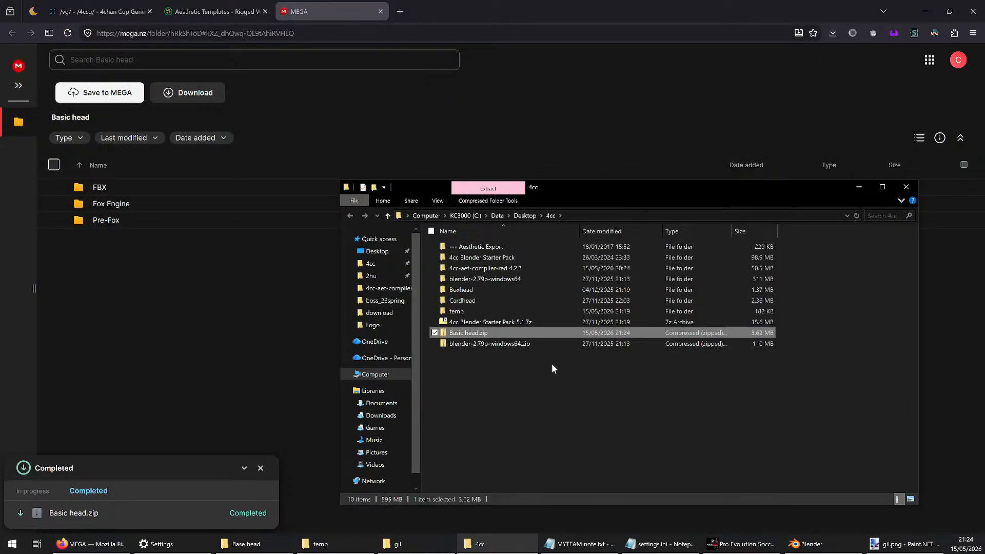
click(540, 376)
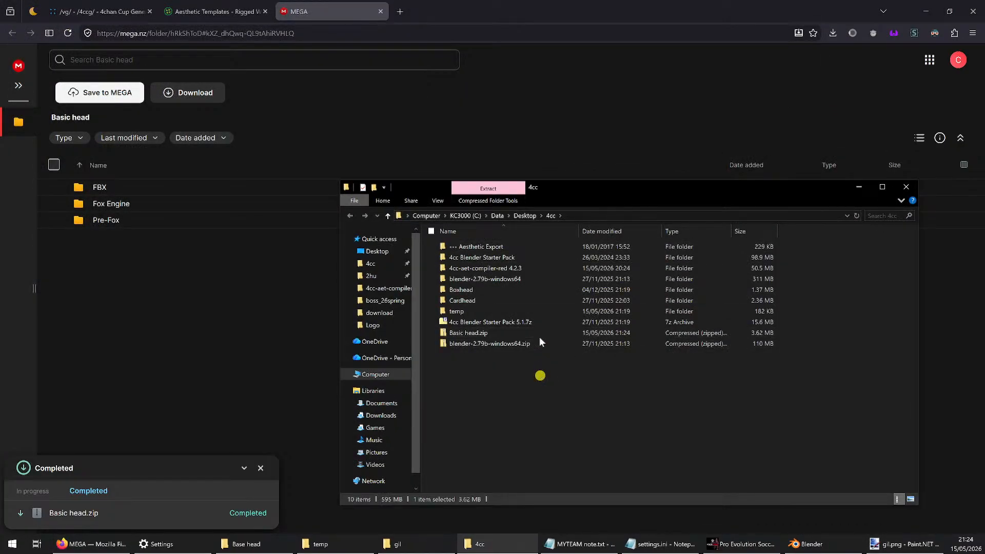
click(513, 333)
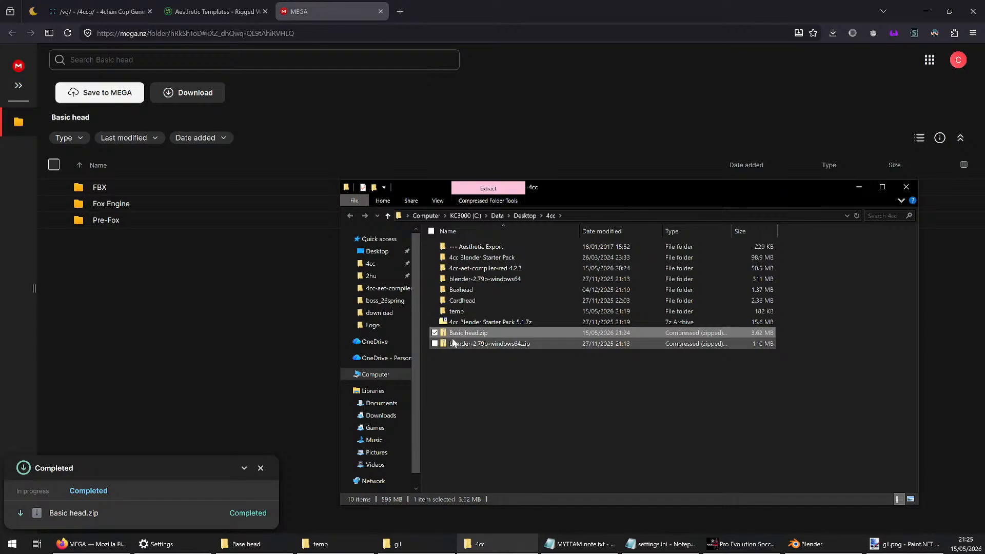
right_drag(468, 334, 481, 366)
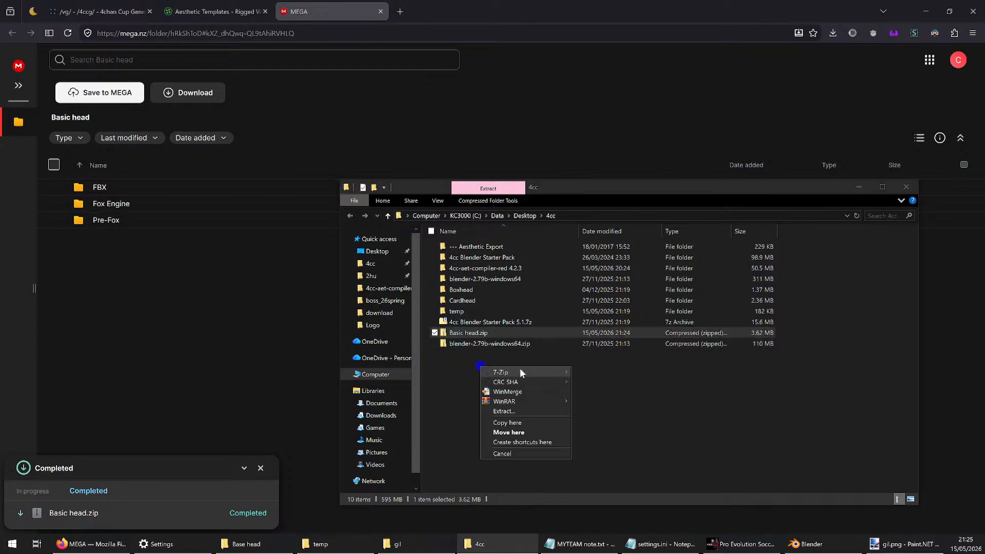
mouse_move(519, 369)
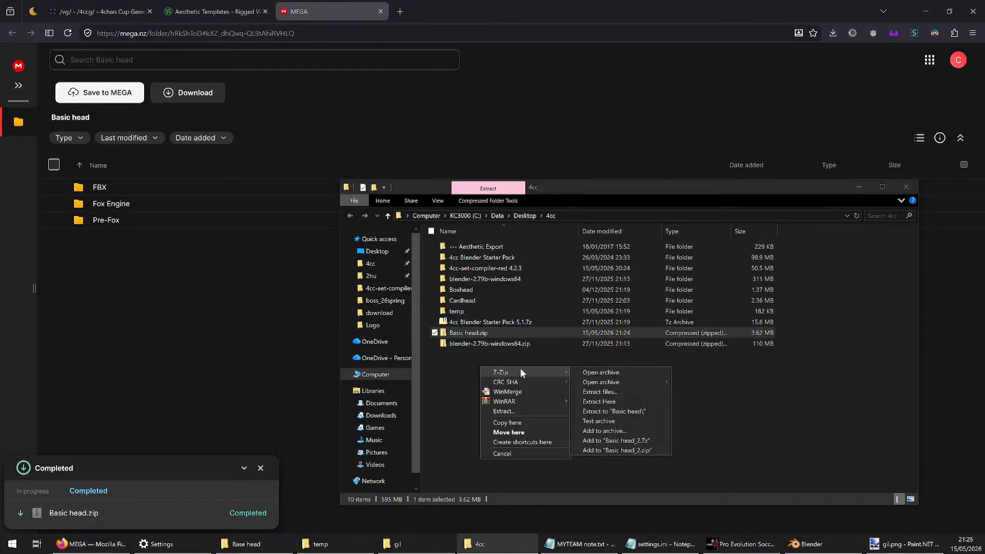
click(625, 411)
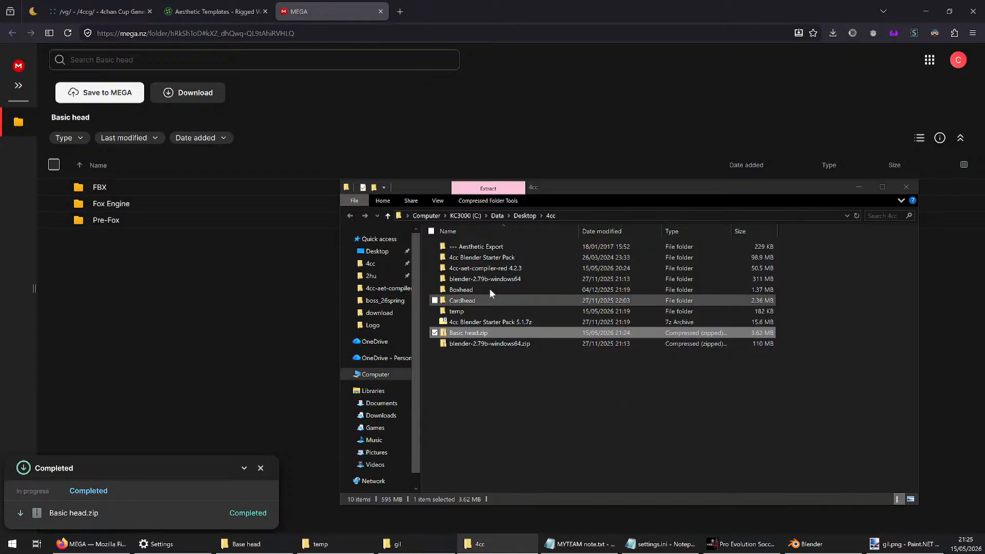
Check the Pre-Fox files inside the extracted Basic head folder and return to the desktop's 4cc folder
double_click(480, 355)
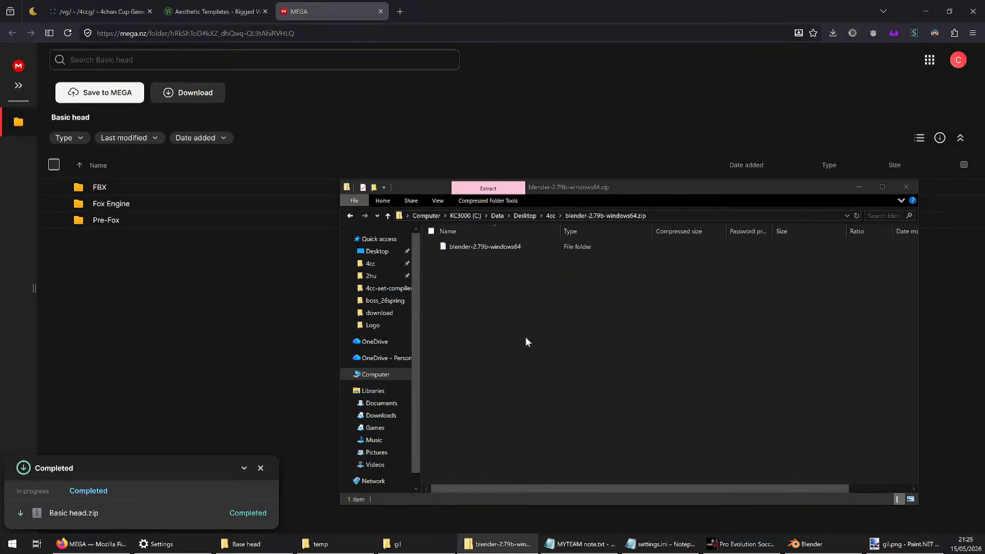
click(550, 215)
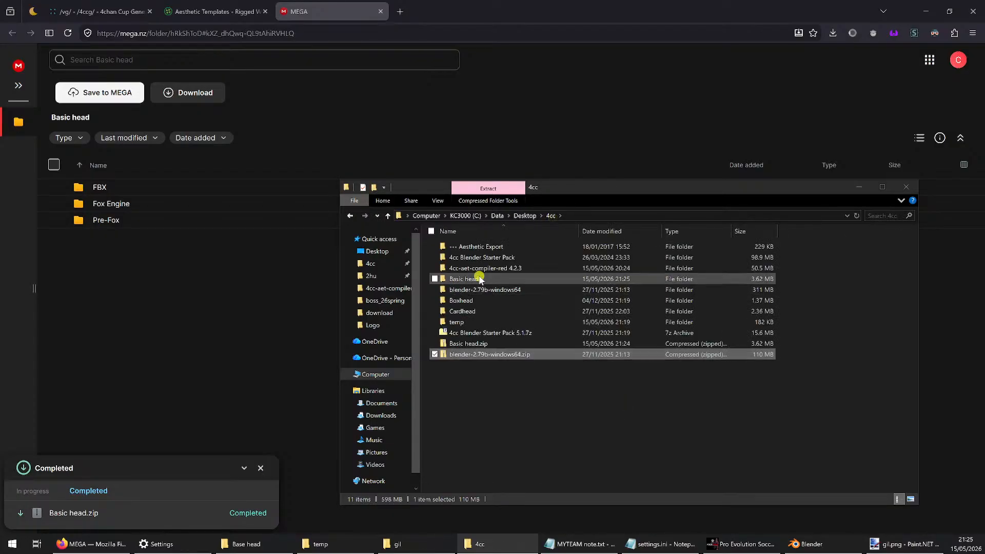
double_click(479, 280)
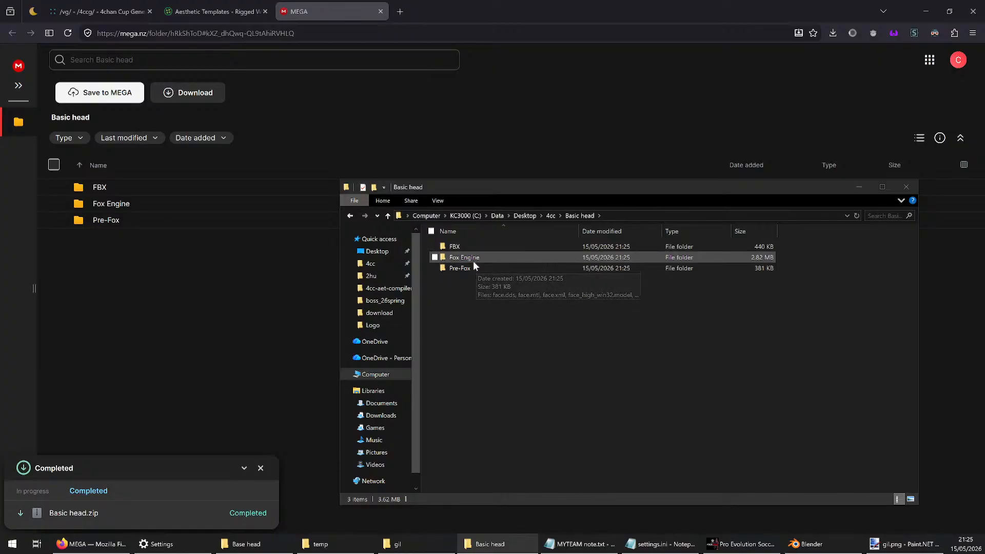
double_click(473, 266)
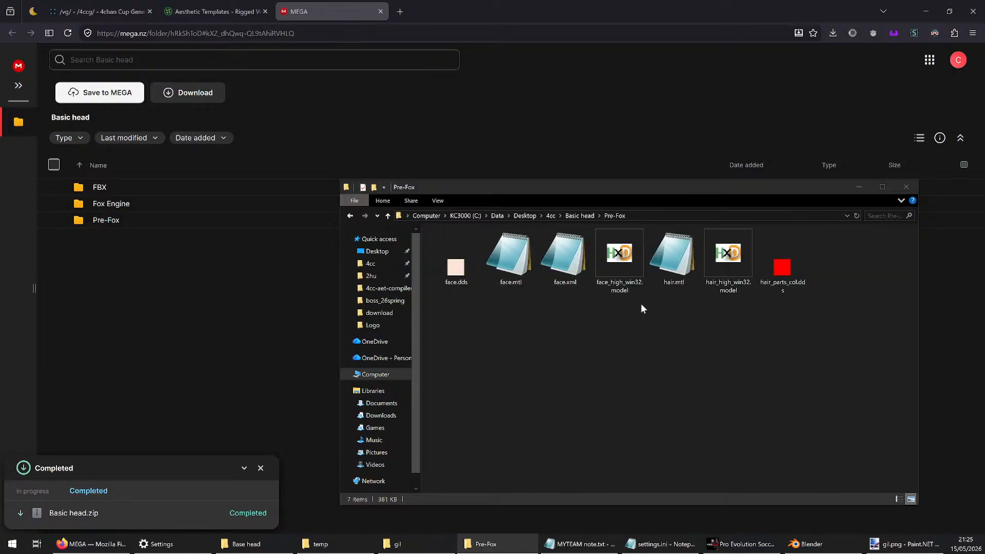
click(575, 215)
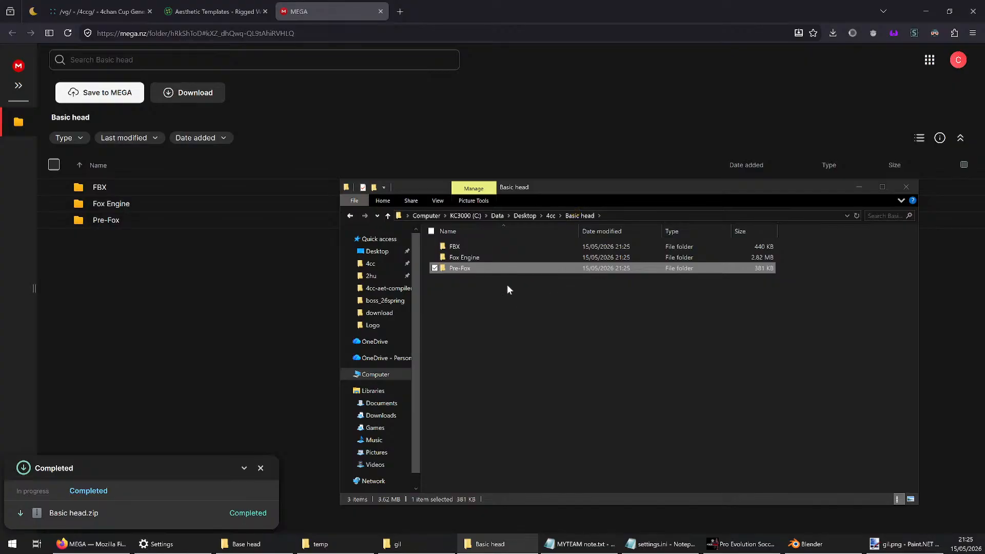
click(551, 217)
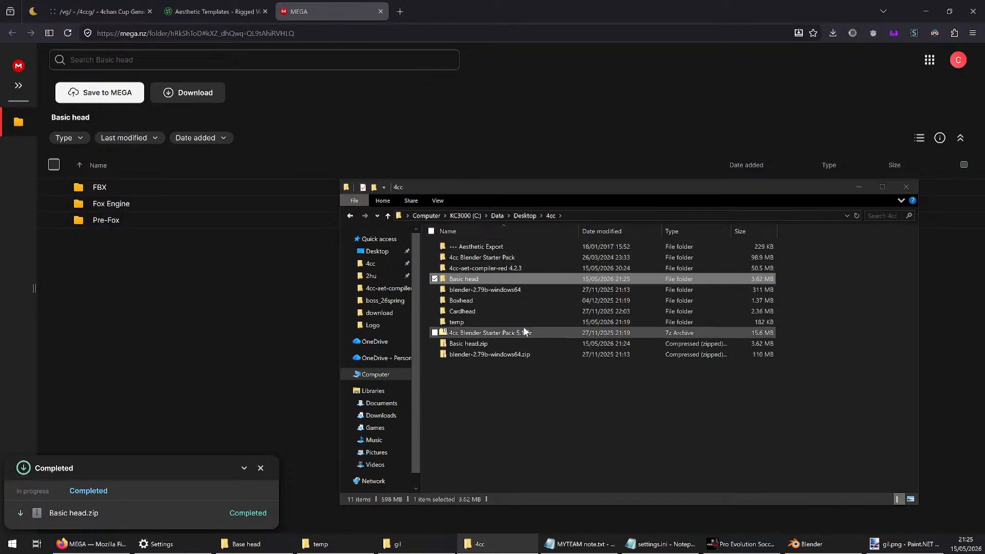
Paste the copied Pre-Fox folder into Faces of the MYTEAM 2026 Summer Aesthetics Export, inside the compiler's exports_to_add folder
click(510, 269)
double_click(510, 269)
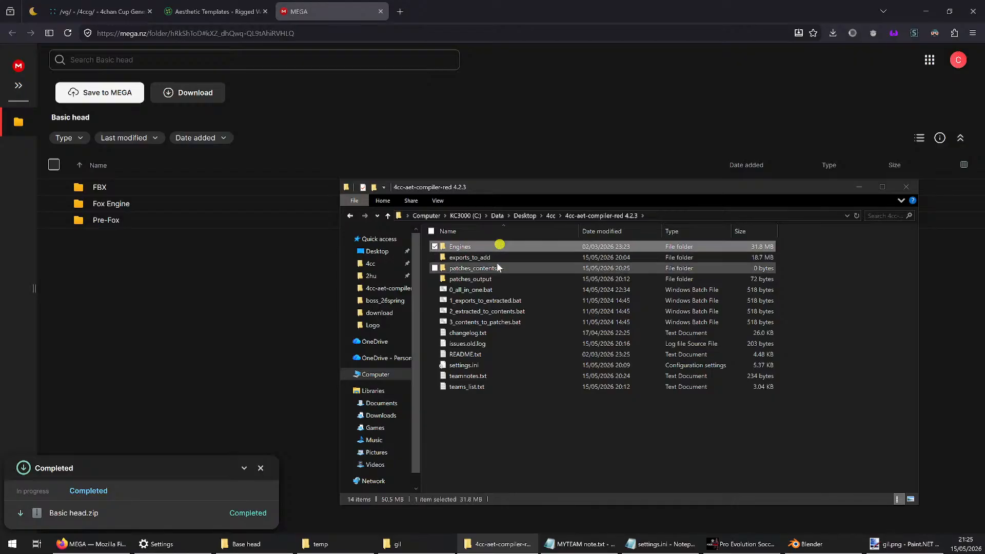
double_click(499, 255)
double_click(496, 248)
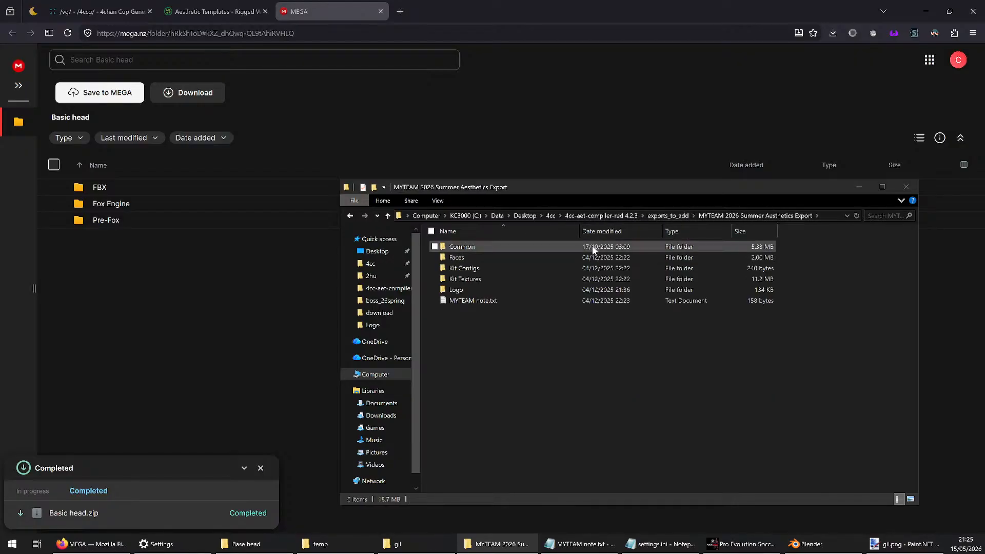
double_click(477, 257)
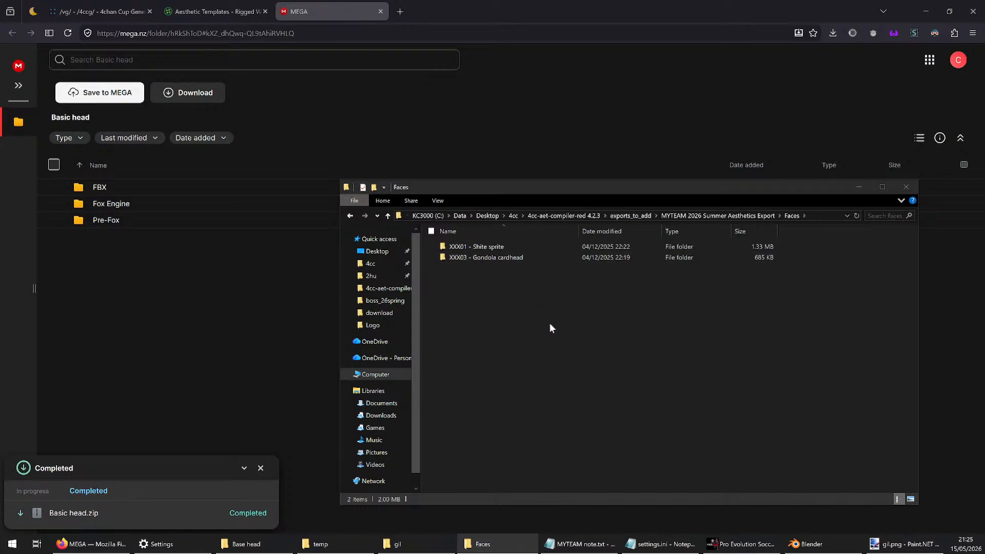
key(ctrl+v)
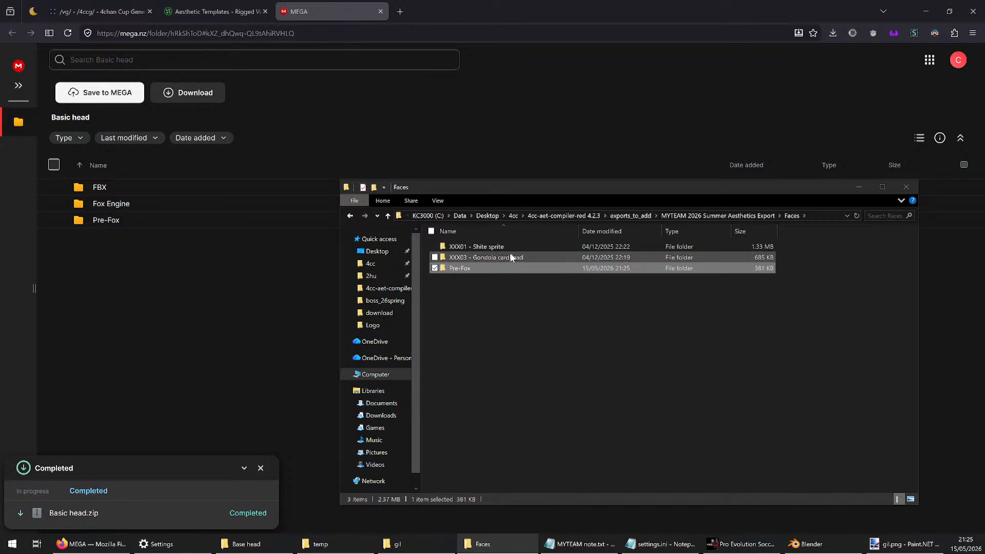
Show the 4cc\temp folder in a second file window beside the Faces folder and select gil.png
key(ctrl+n)
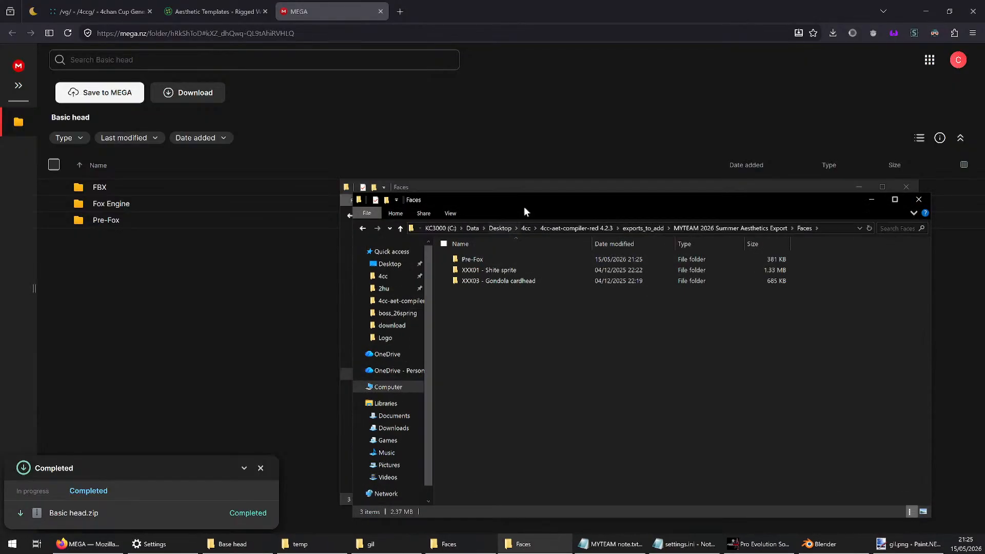
drag(529, 202, 259, 153)
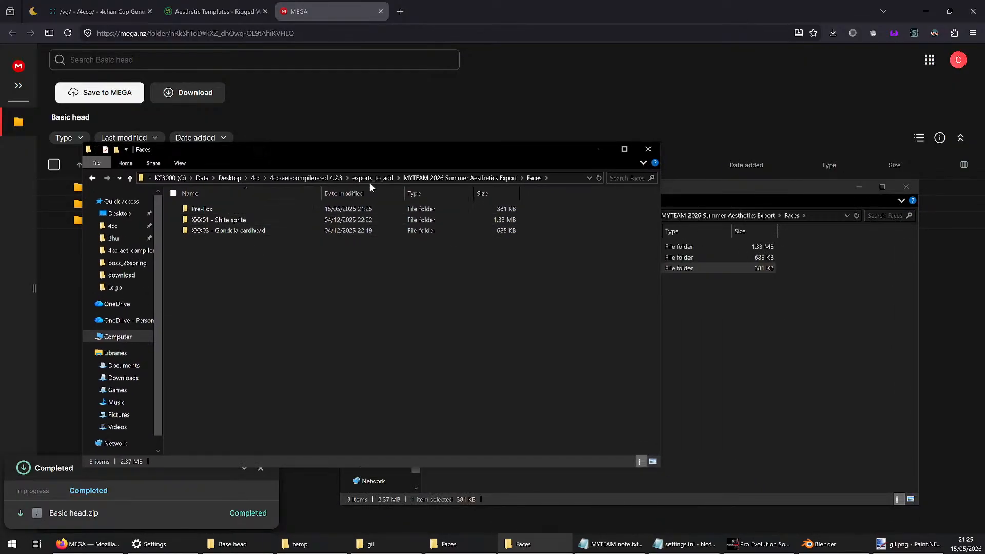
click(252, 178)
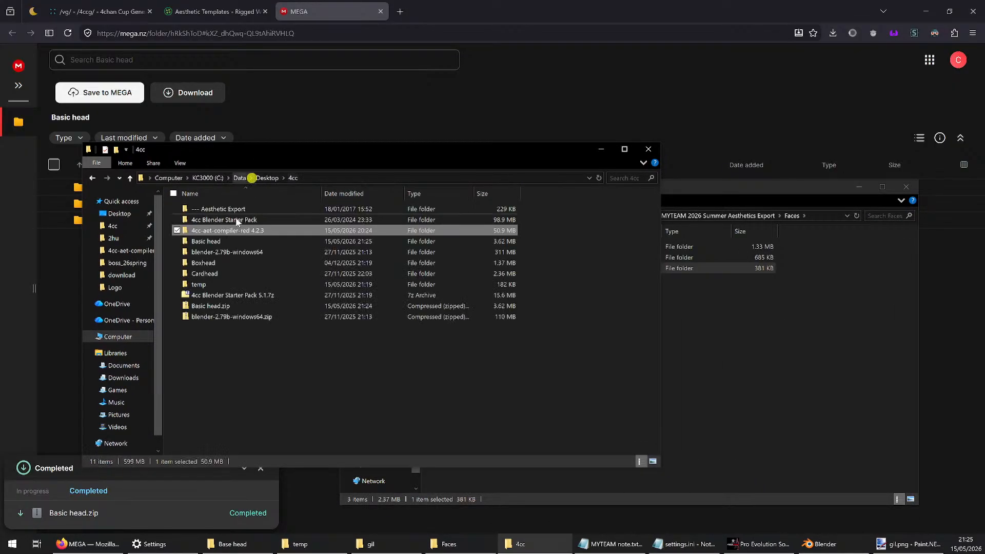
double_click(208, 283)
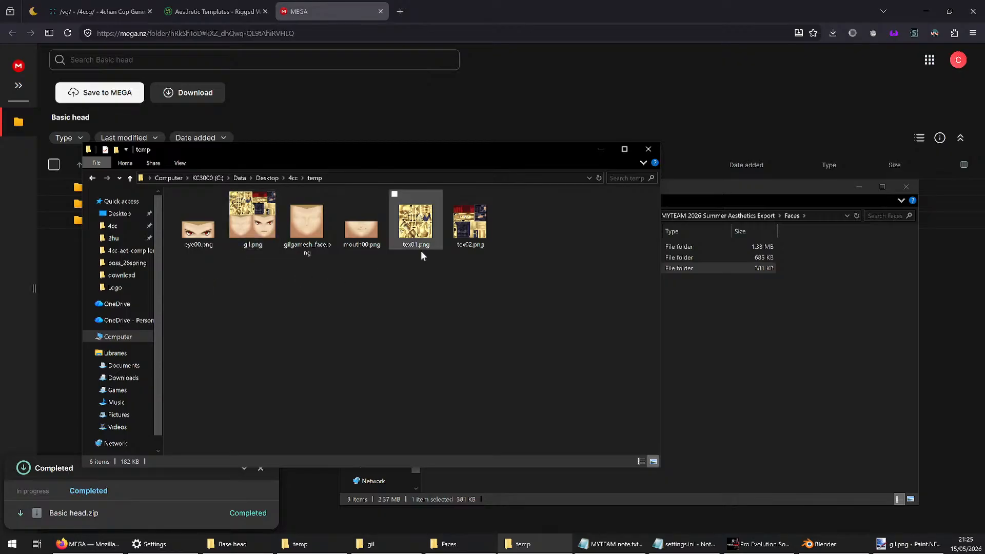
click(241, 240)
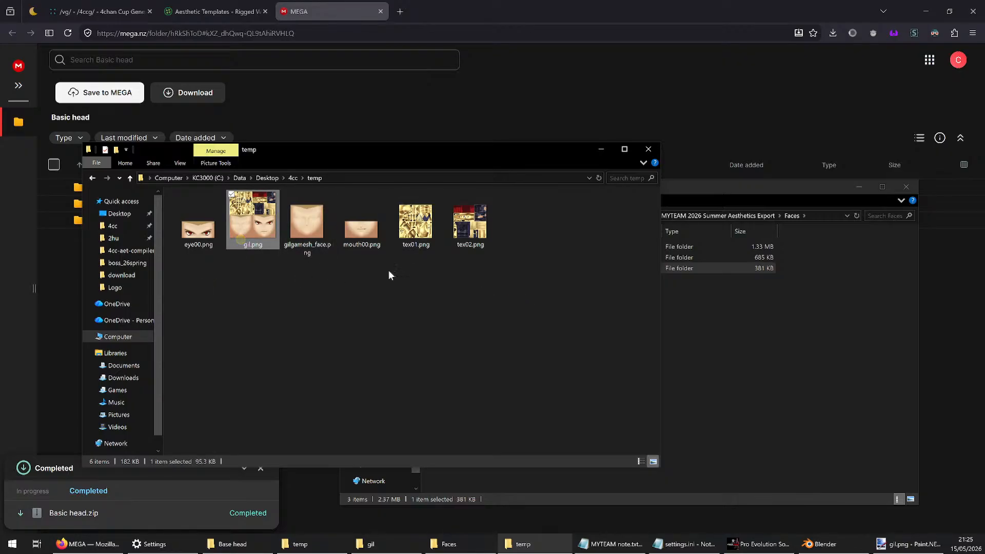
Switch to Paint.NET and save the gil texture in the temp folder as DDS with BC3 (Linear, DXT5) compression and Fant mip maps
click(909, 544)
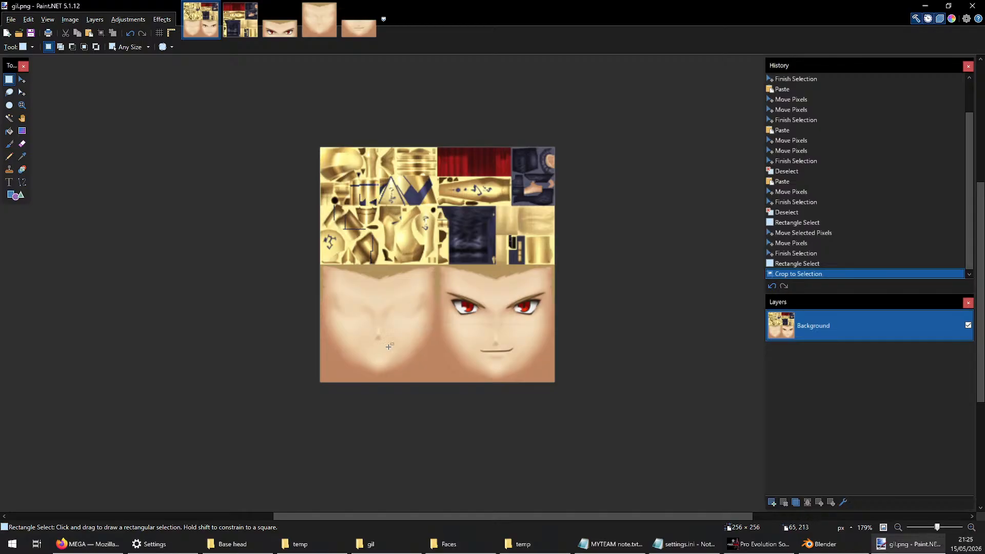
key(ctrl+shift+s)
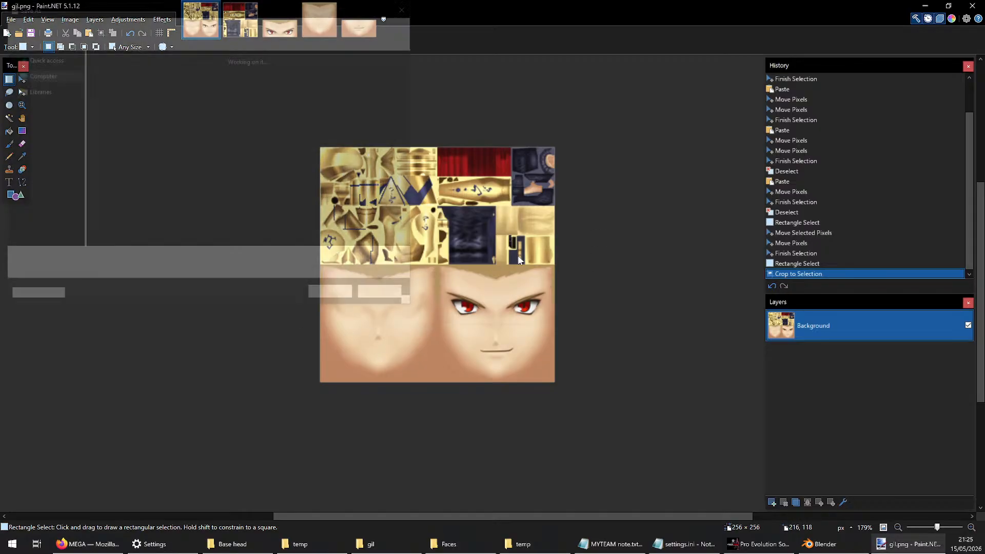
click(168, 275)
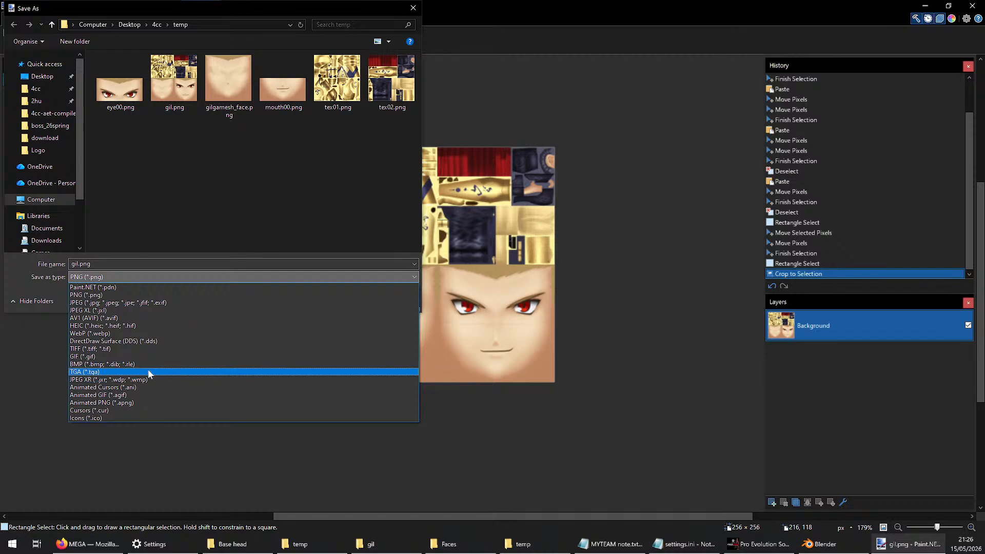
click(117, 340)
click(359, 298)
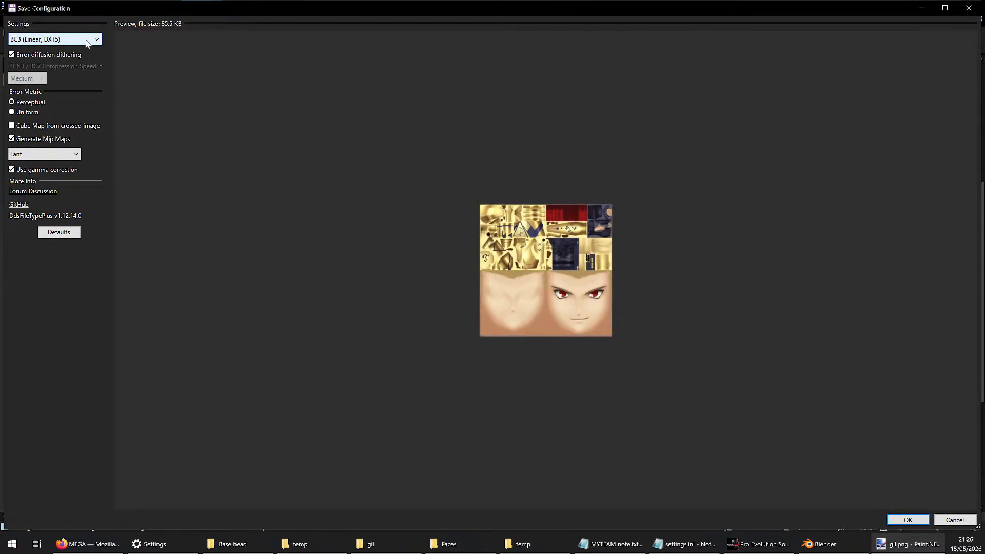
click(88, 39)
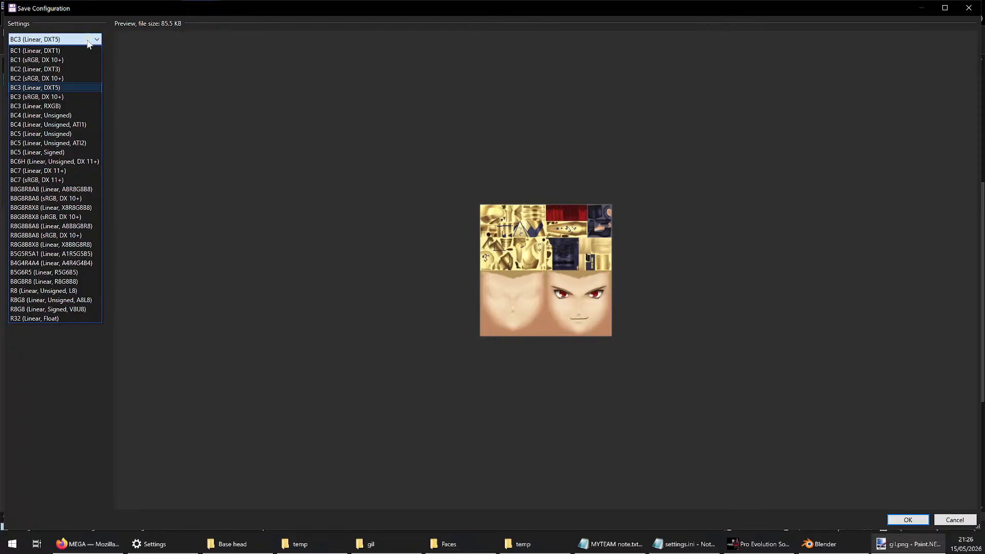
click(88, 41)
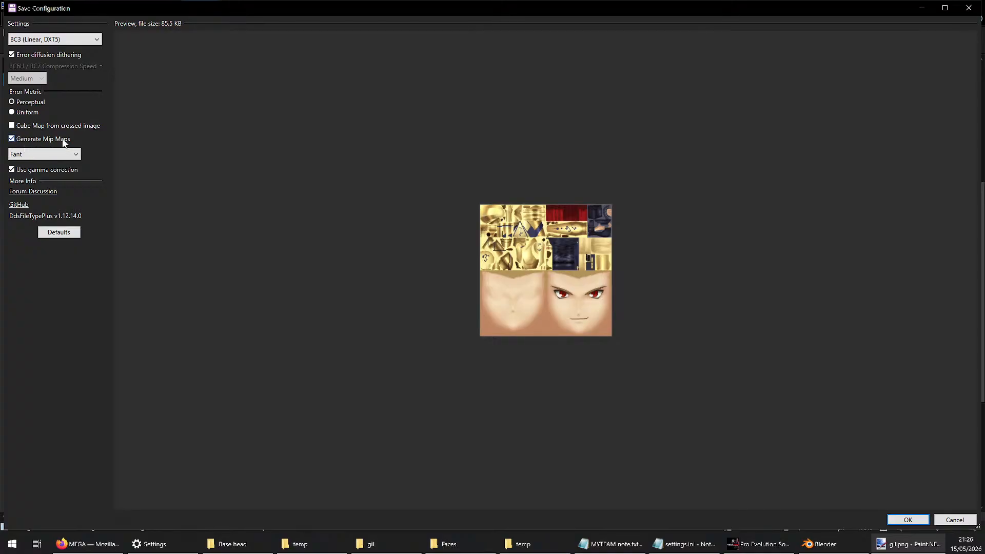
click(74, 154)
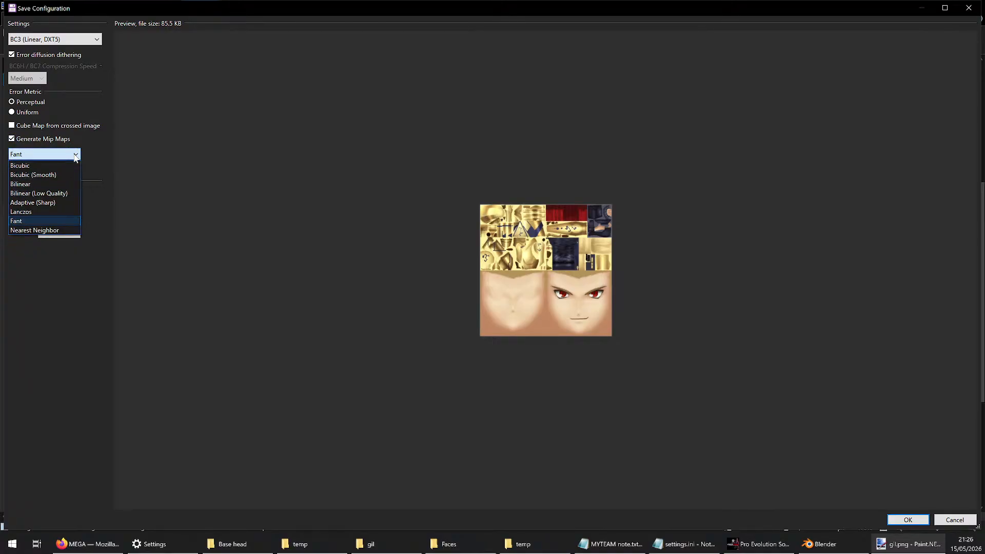
click(75, 155)
click(907, 520)
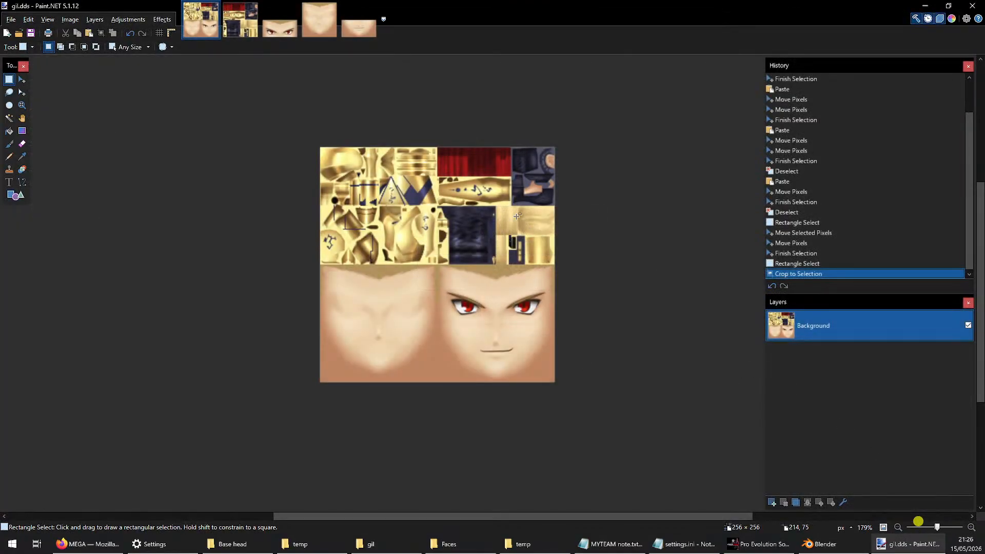
Copy gil.dds from the temp folder into the Pre-Fox folder inside Faces
key(alt+Tab)
click(373, 277)
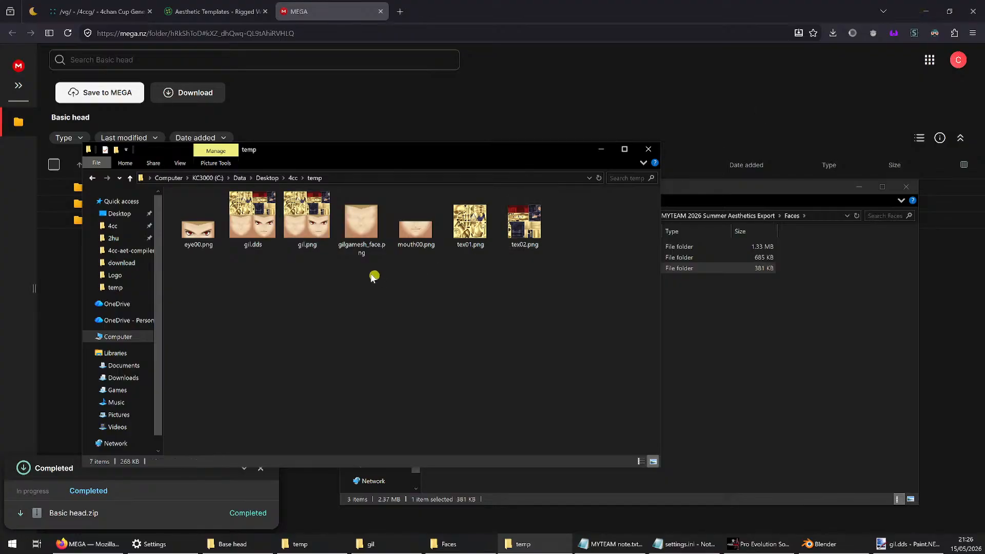
click(272, 224)
click(746, 323)
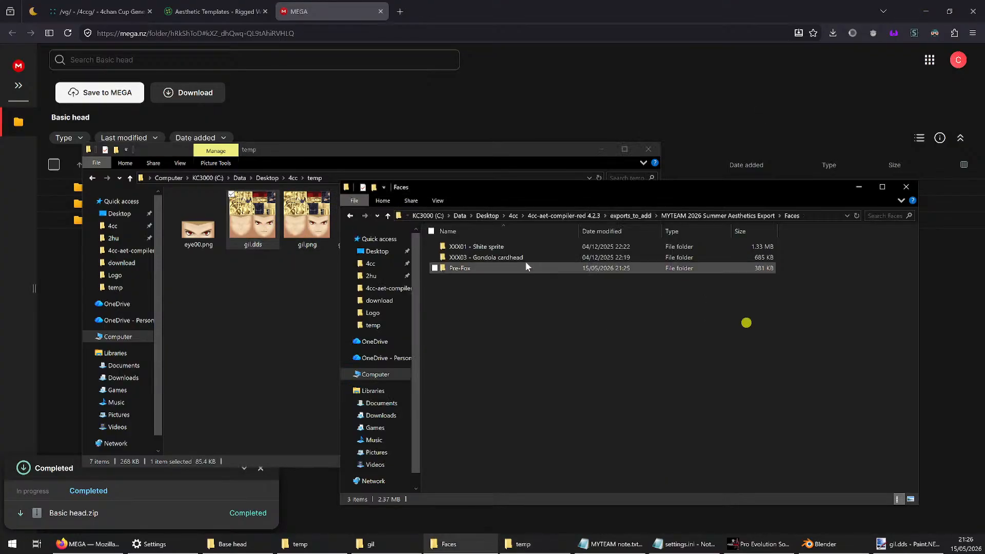
double_click(471, 267)
click(545, 343)
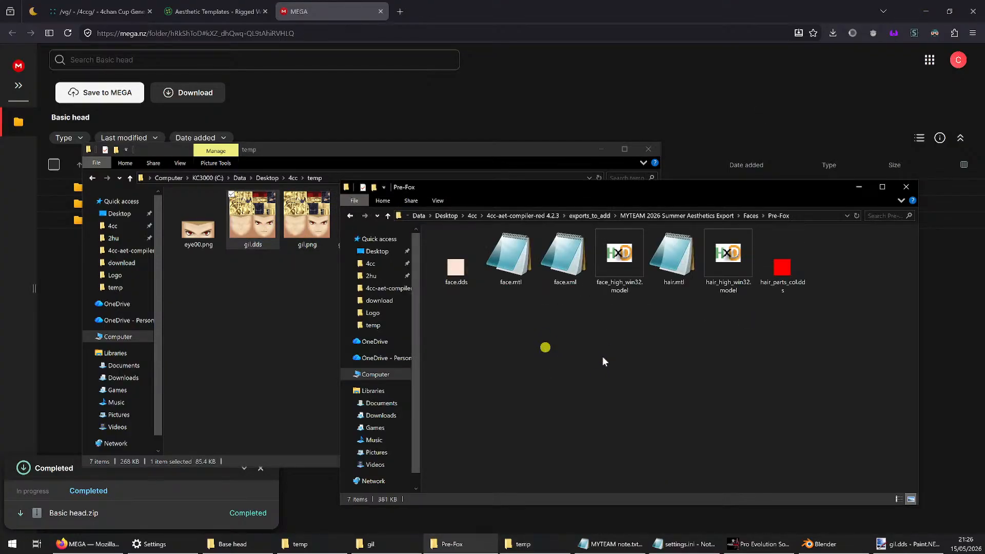
key(ctrl+v)
Rename the Pre-Fox folder in Faces as XXX02 - AUO, following the naming of the existing XXX01 - Shite sprite folder
click(752, 216)
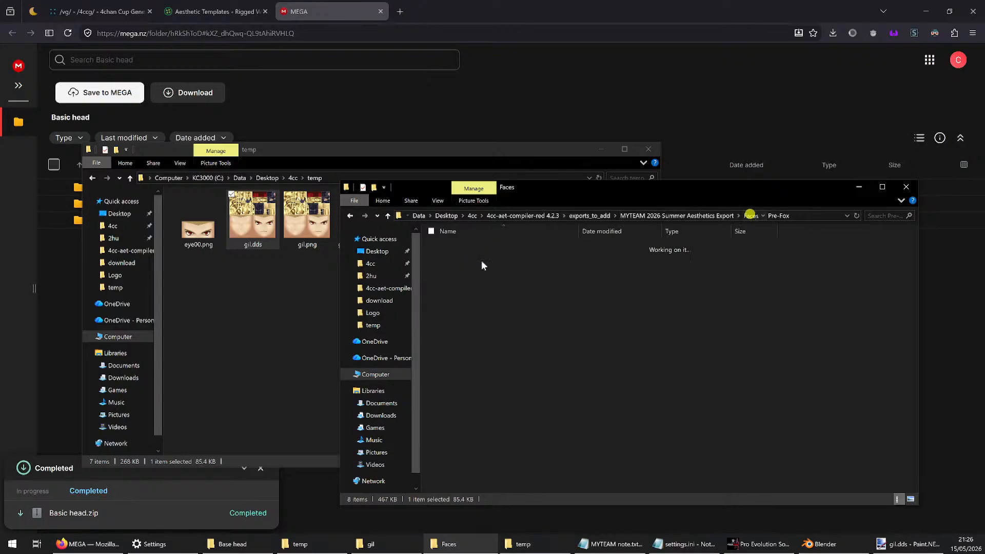
click(458, 258)
click(458, 258)
key(ctrl+c)
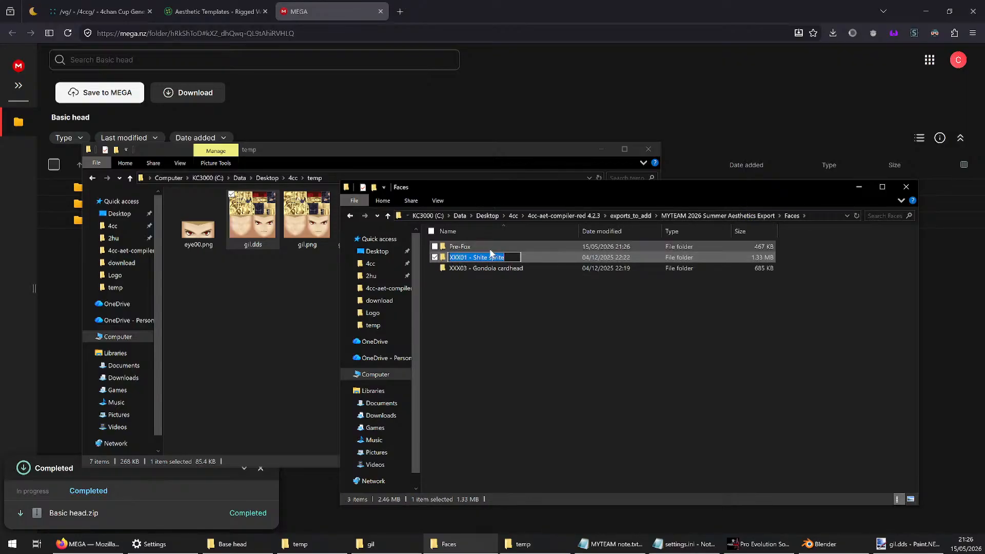
click(466, 248)
key(F2)
key(ctrl+v)
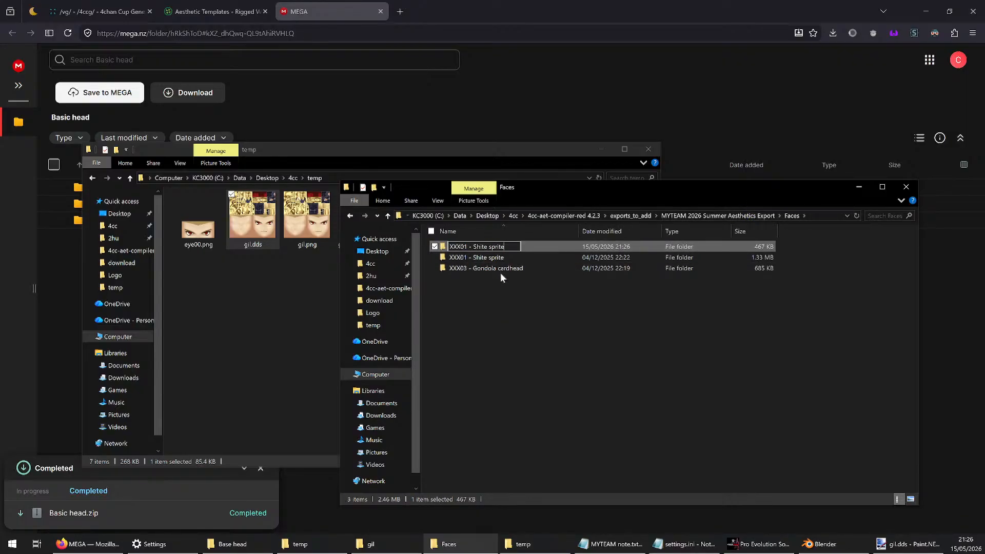
click(465, 246)
key(Delete)
text(2)
key(ctrl+shift+Right)
key(ctrl+shift+Right)
text(AUO)
key(Return)
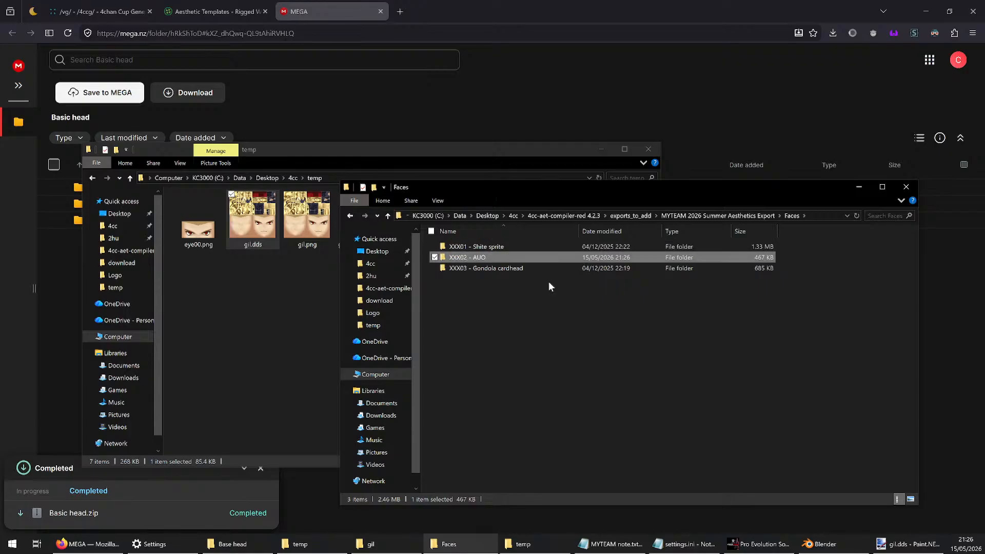
Preview face.xml in the XXX02 - AUO folder and delete that file
key(Return)
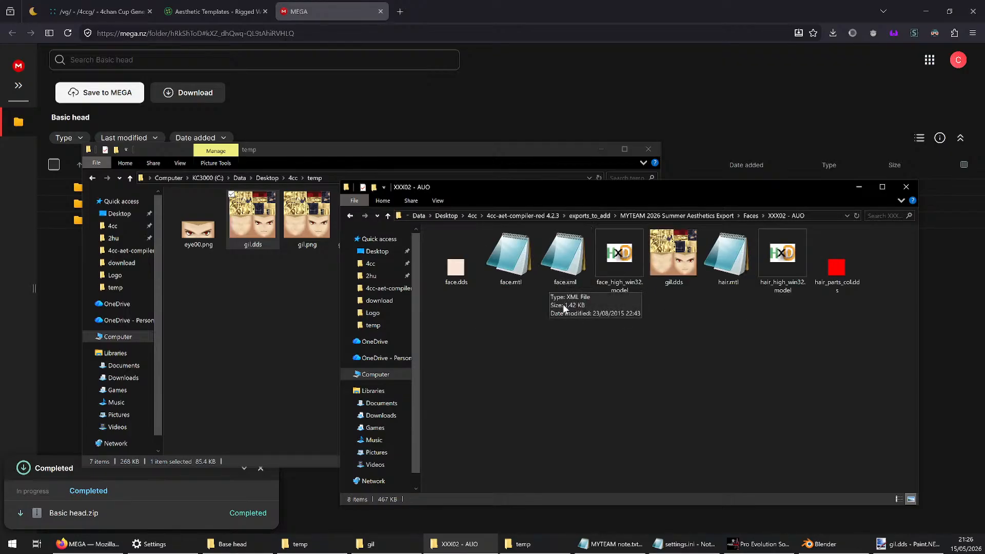
click(657, 385)
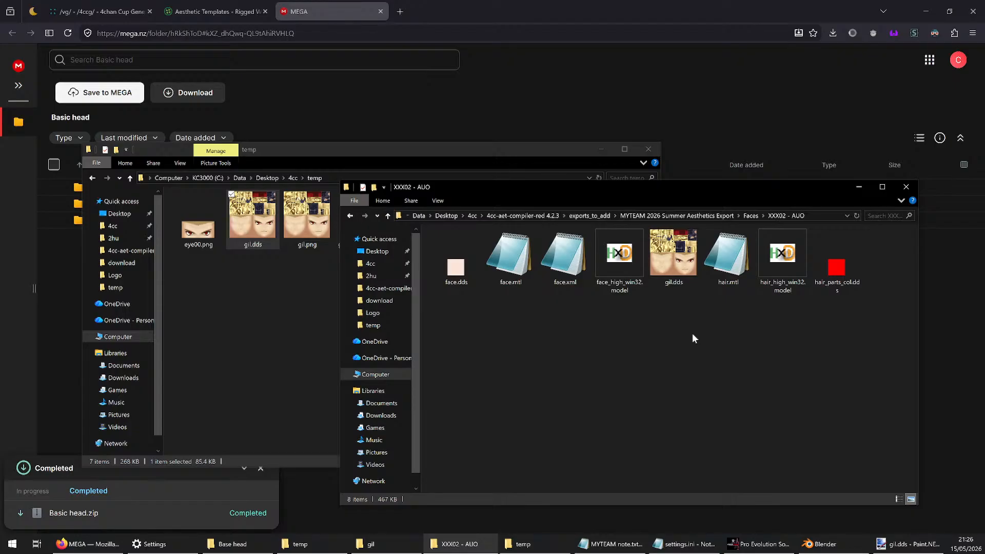
click(565, 254)
key(space)
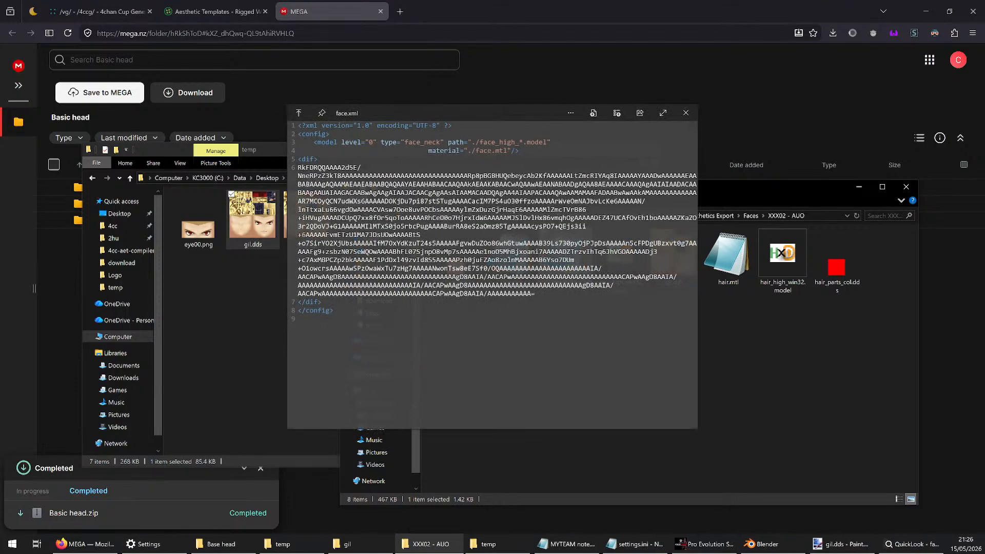
key(space)
click(659, 367)
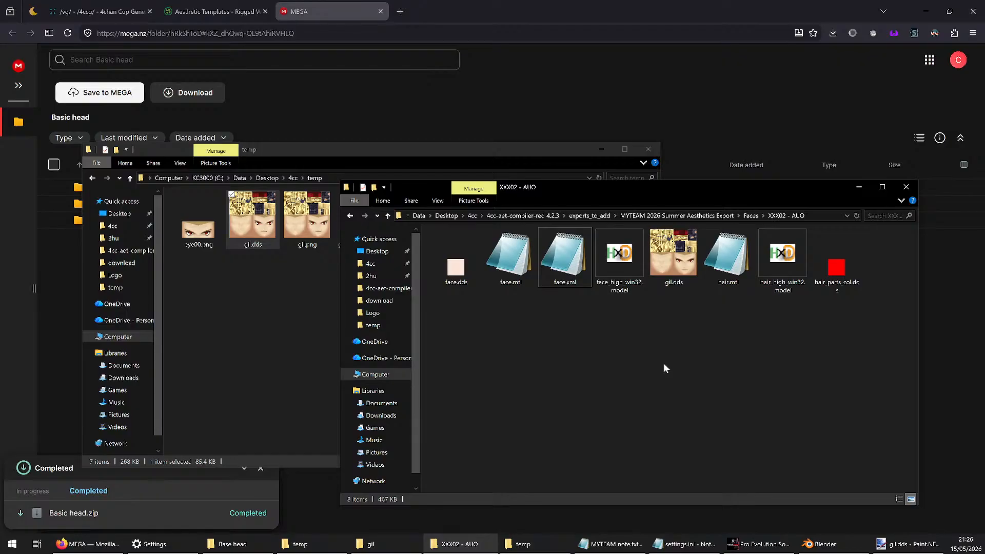
click(587, 262)
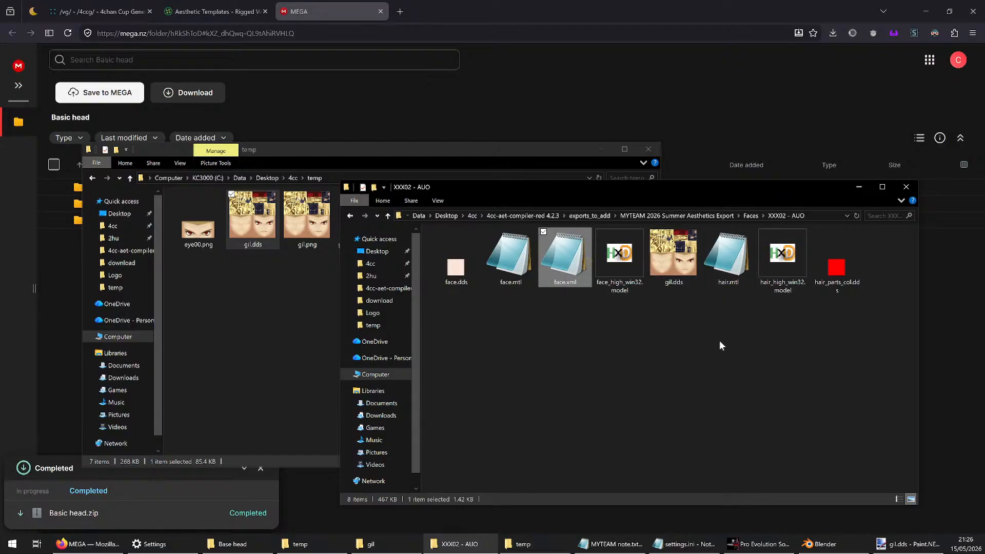
key(Delete)
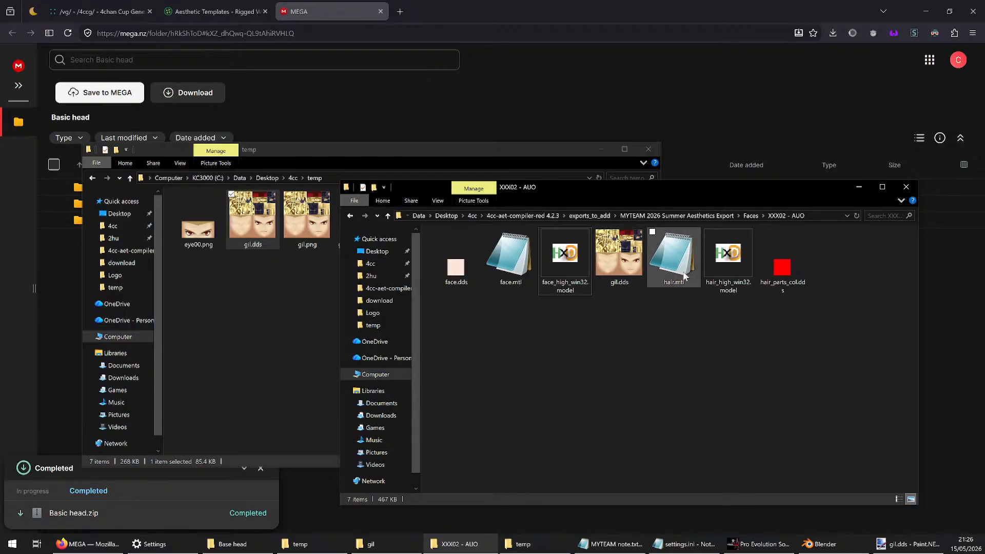
Try deleting hair.mtl and hair_high_win32.model from the XXX02 - AUO folder, and restore both files
drag(682, 330, 706, 257)
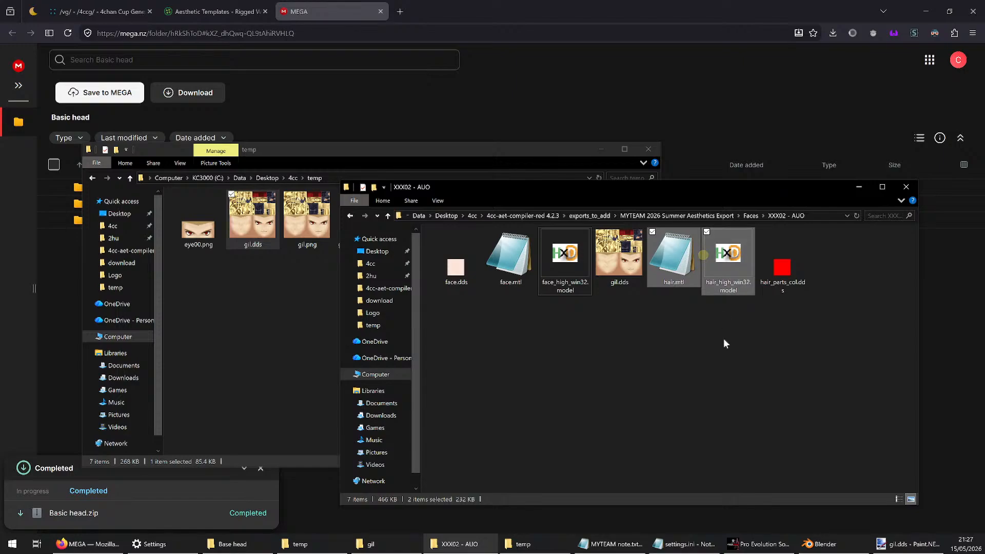
key(Delete)
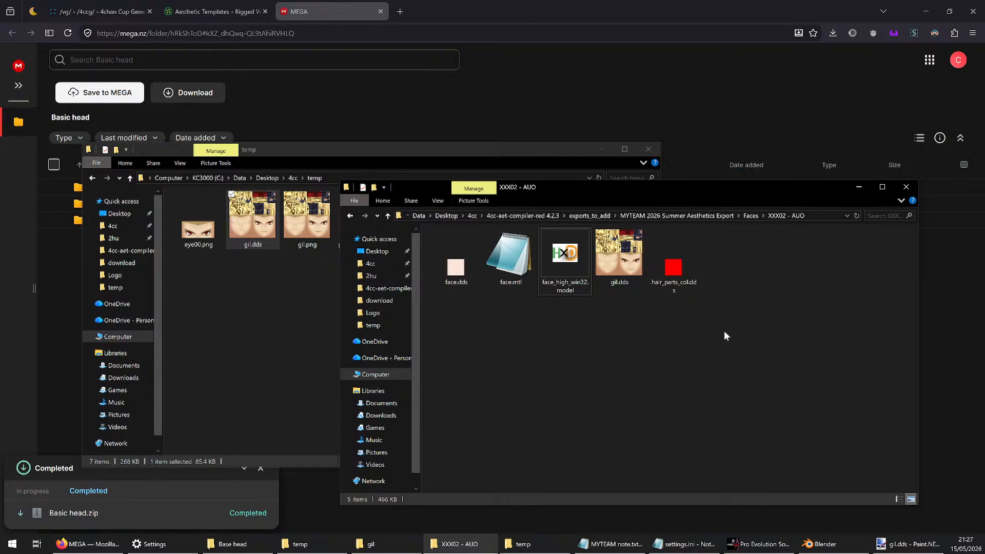
click(678, 395)
key(Left)
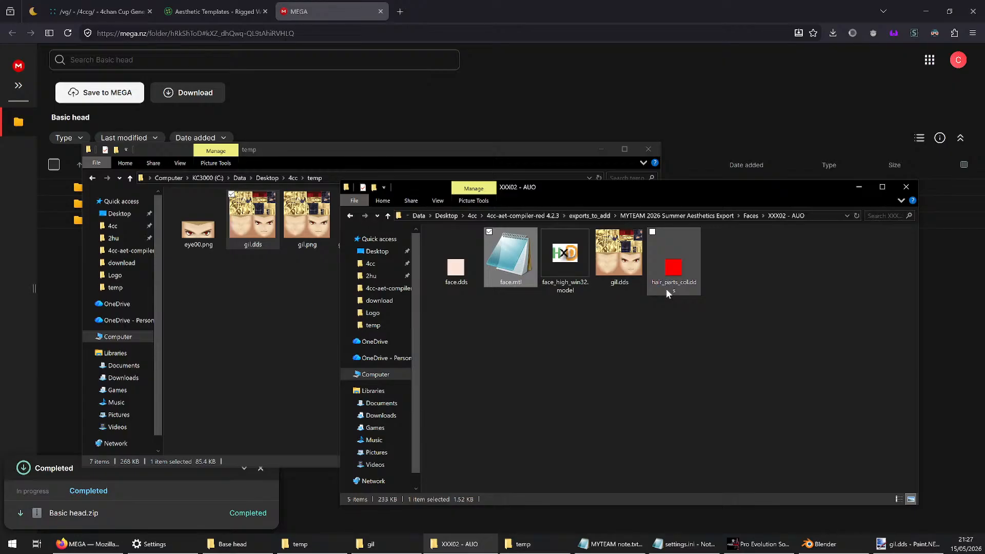
click(713, 269)
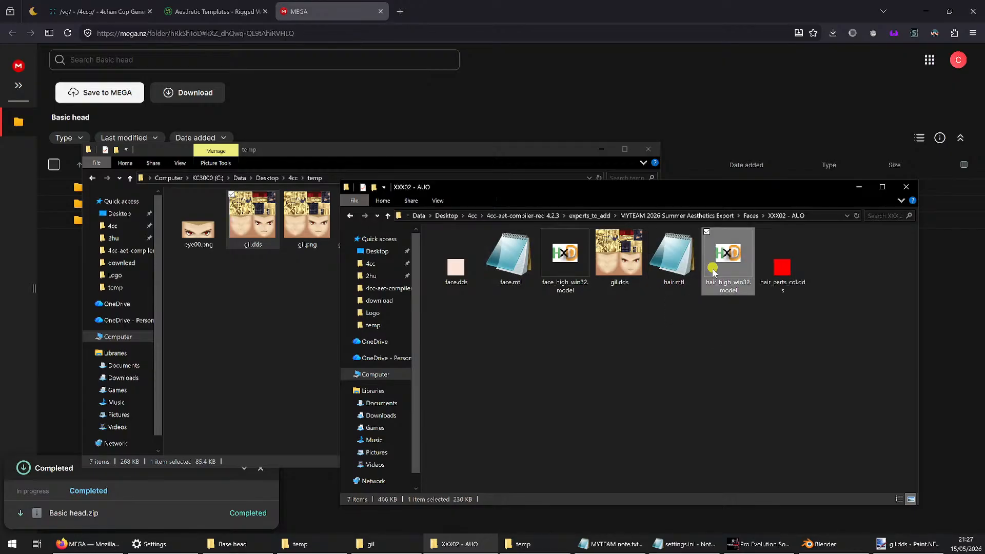
click(677, 314)
drag(713, 190, 675, 176)
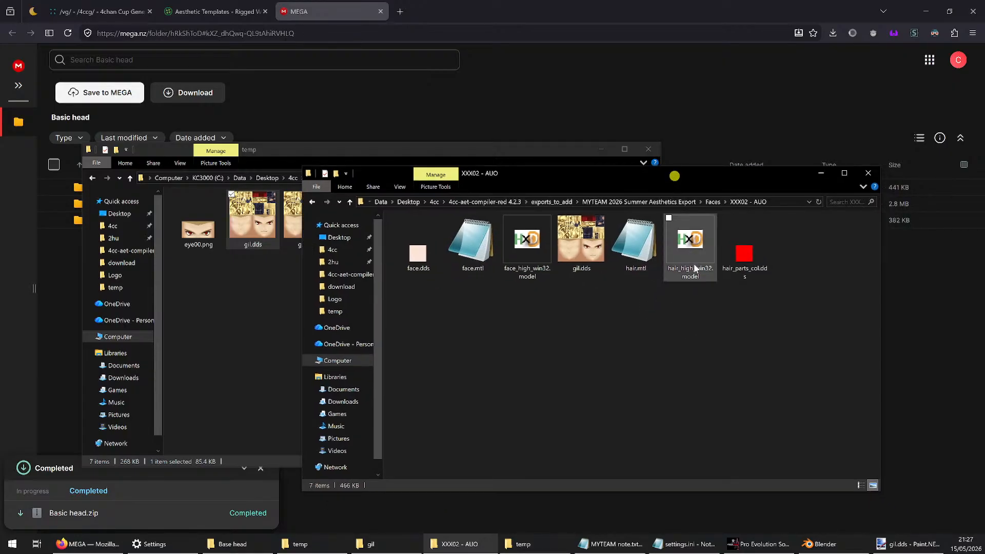
Switch to Blender and launch a second Blender instance with an empty scene, dismissing its splash screen
click(783, 203)
click(652, 332)
click(838, 549)
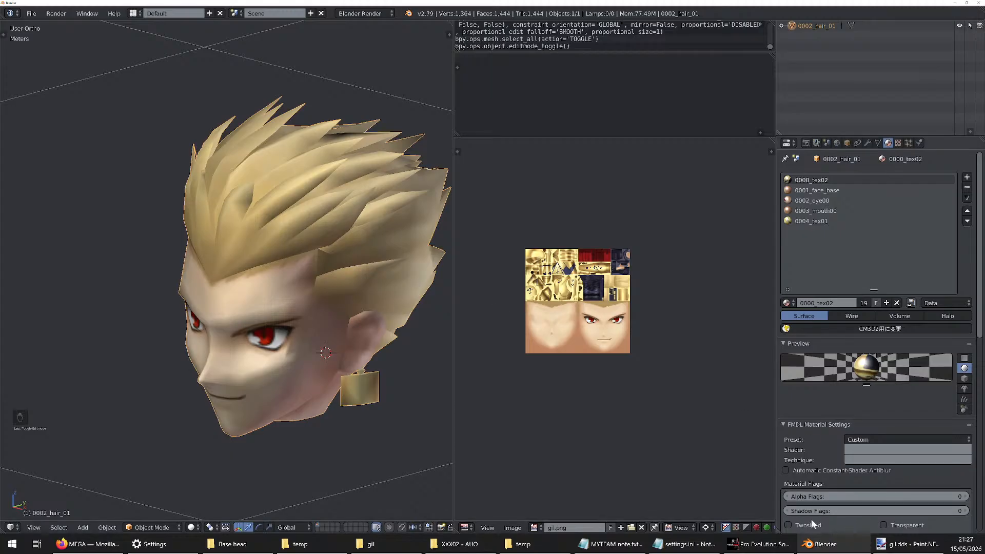
mouse_move(826, 542)
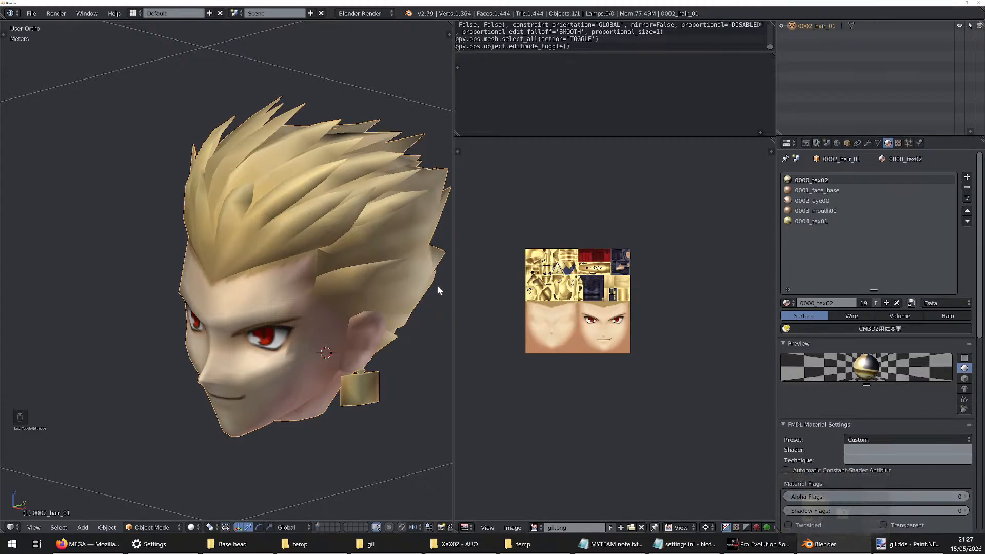
click(827, 547)
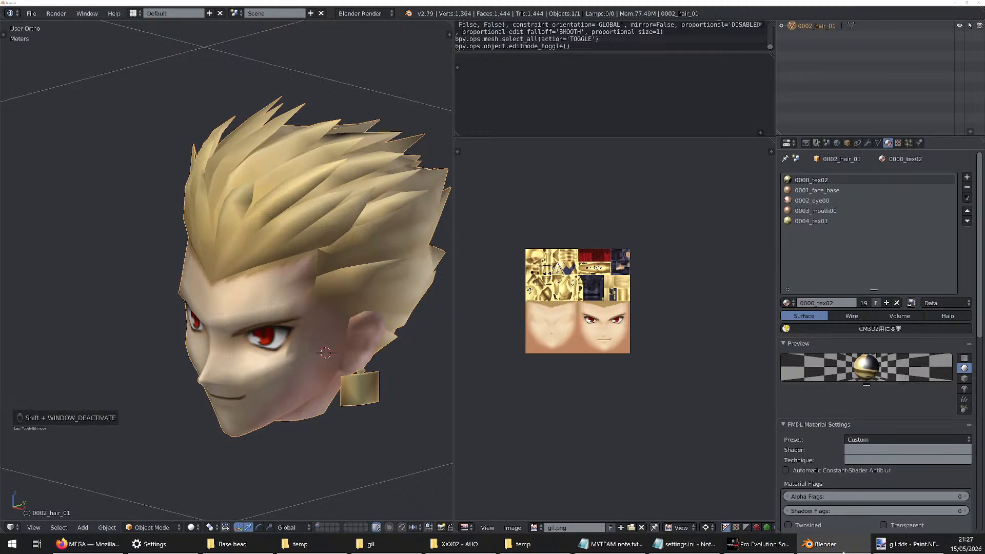
right_click(844, 551)
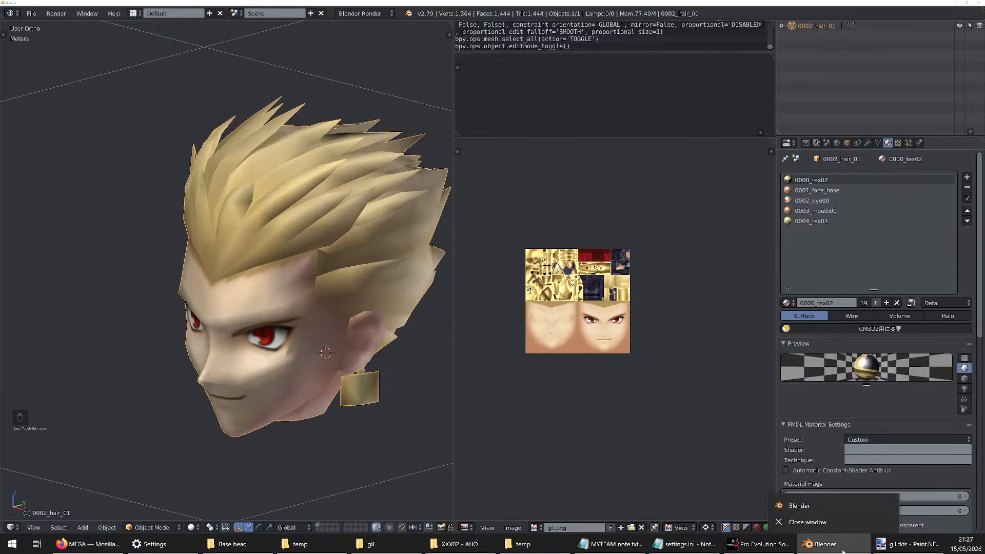
click(816, 505)
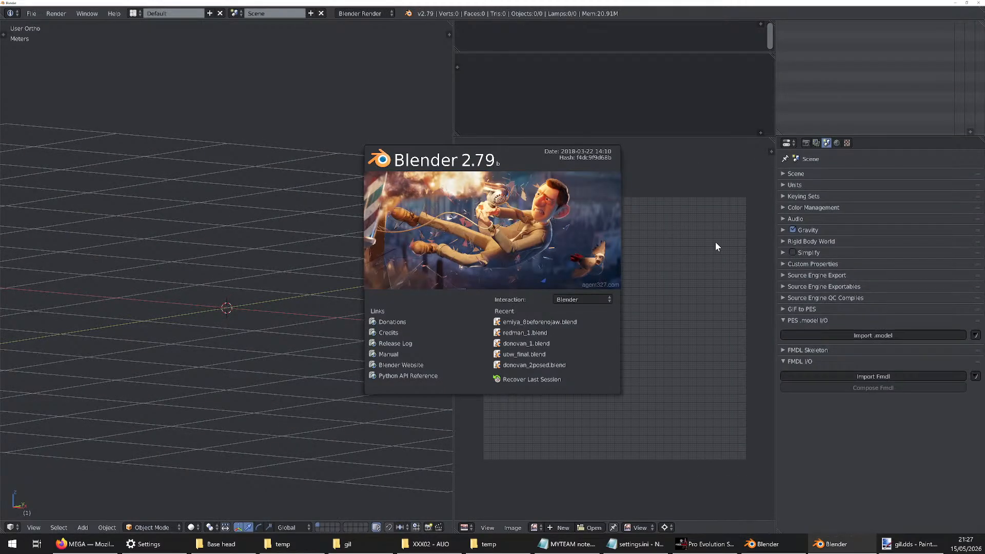
click(692, 156)
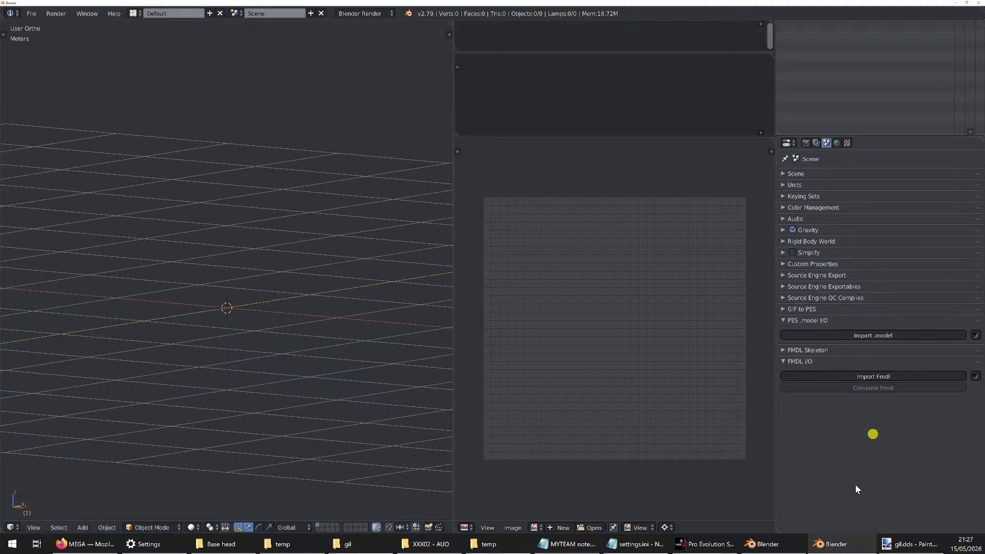
click(833, 542)
click(834, 544)
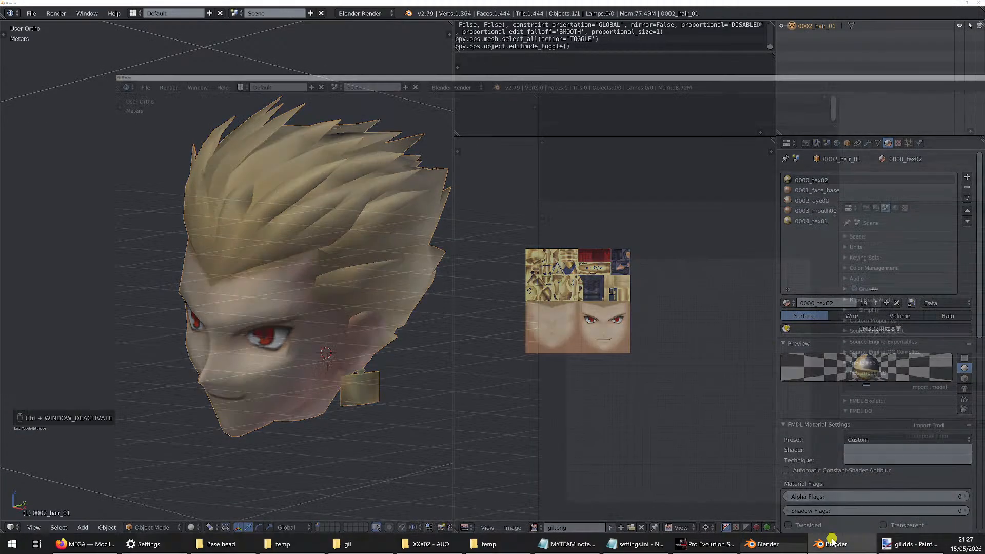
click(834, 544)
click(834, 544)
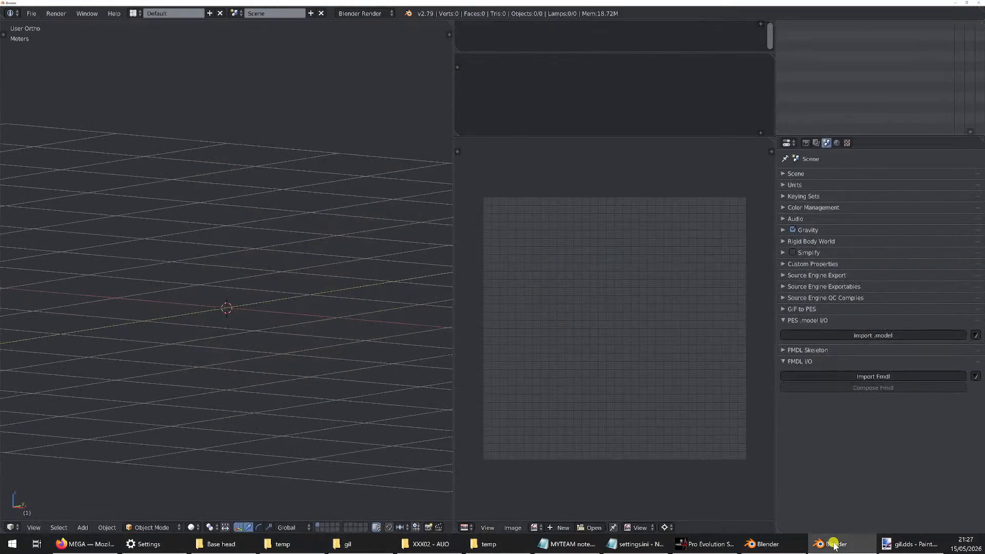
click(850, 543)
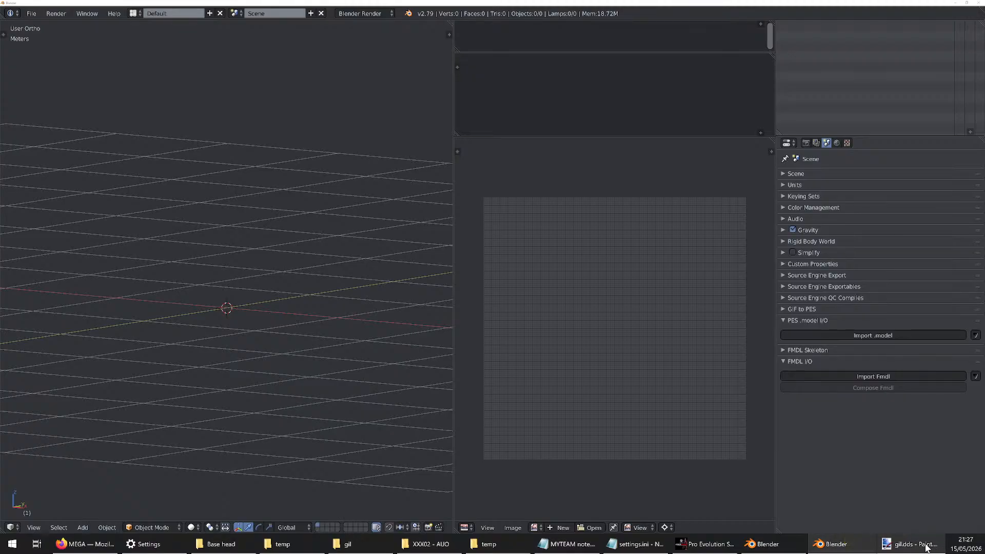
Open extra blank Notepad windows and close all of them
click(630, 544)
middle_click(630, 544)
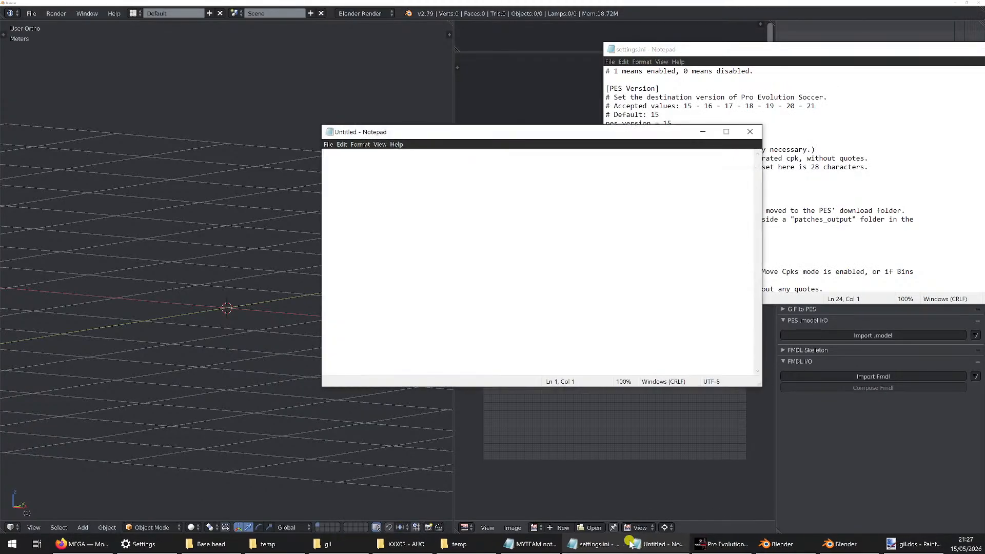
middle_click(674, 542)
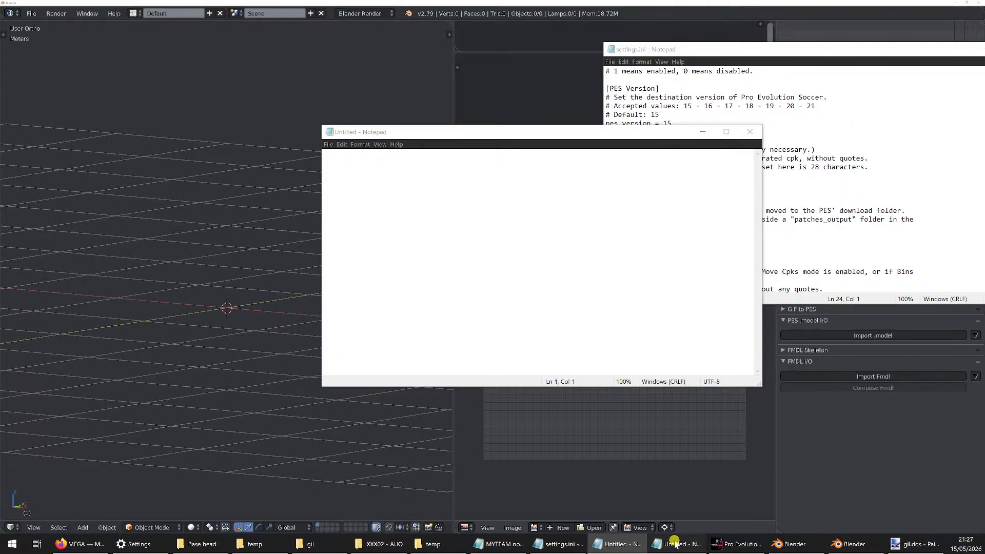
middle_click(675, 544)
middle_click(675, 543)
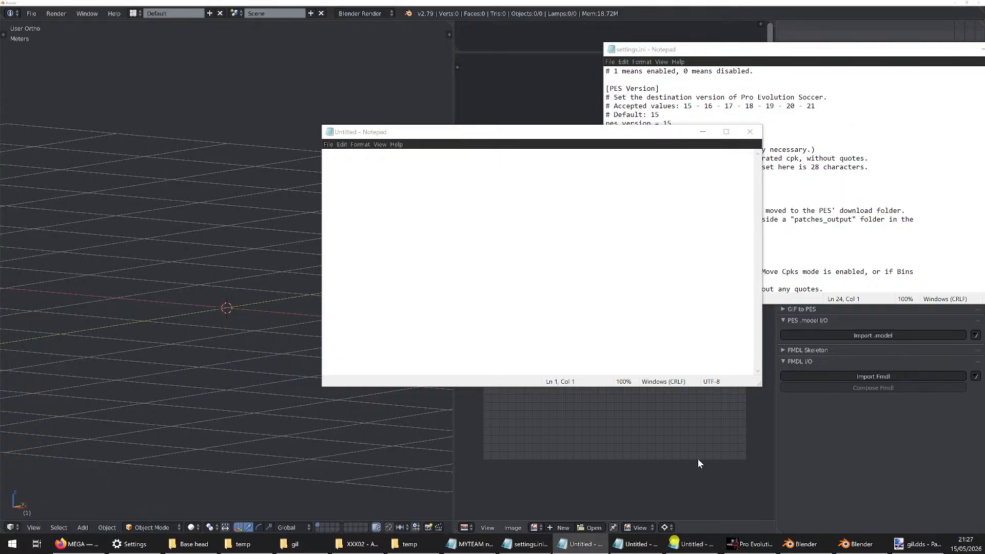
click(750, 131)
click(605, 544)
click(649, 544)
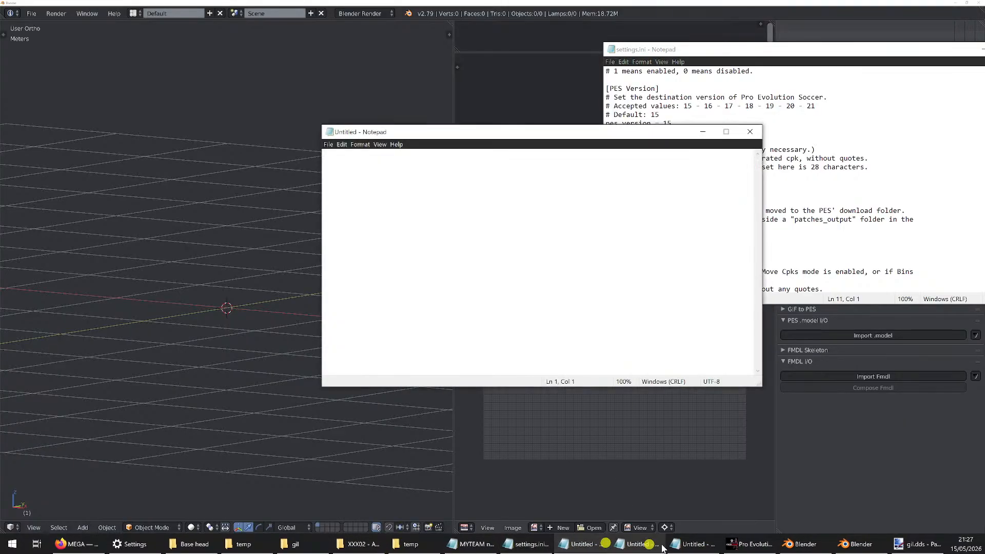
click(707, 544)
click(759, 134)
click(760, 134)
click(761, 135)
Close settings.ini and MYTEAM note.txt in Notepad, along with any blank Notepad window
click(778, 49)
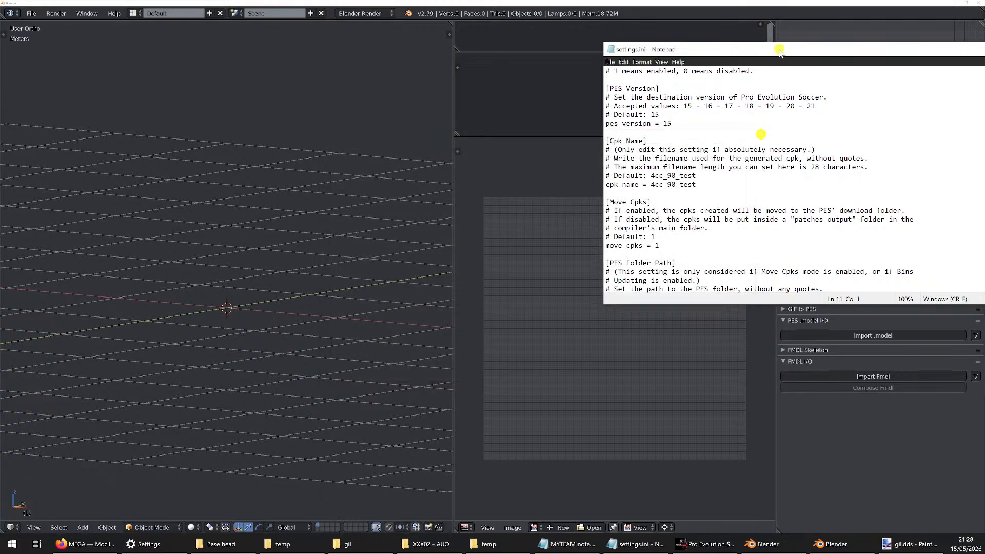
drag(778, 49, 610, 78)
click(856, 81)
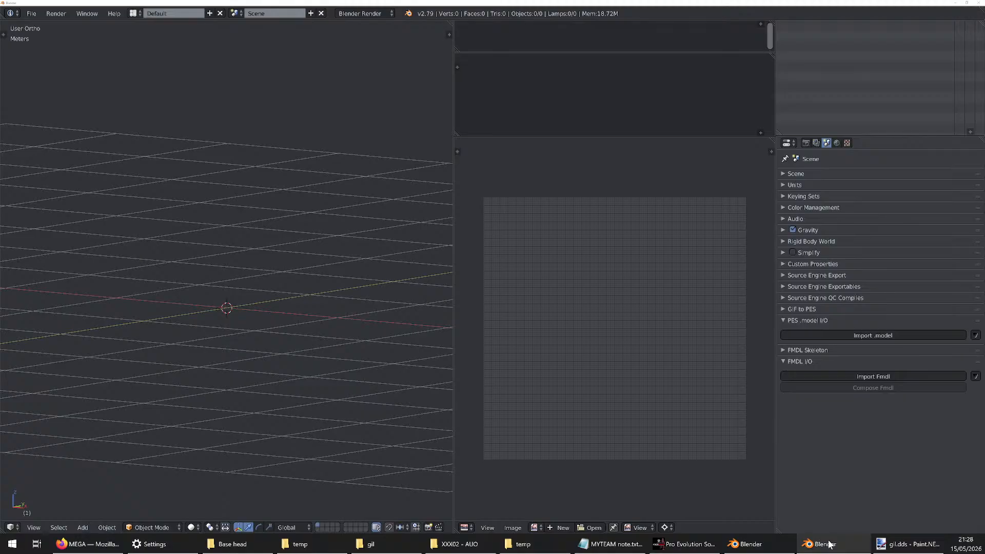
middle_click(622, 544)
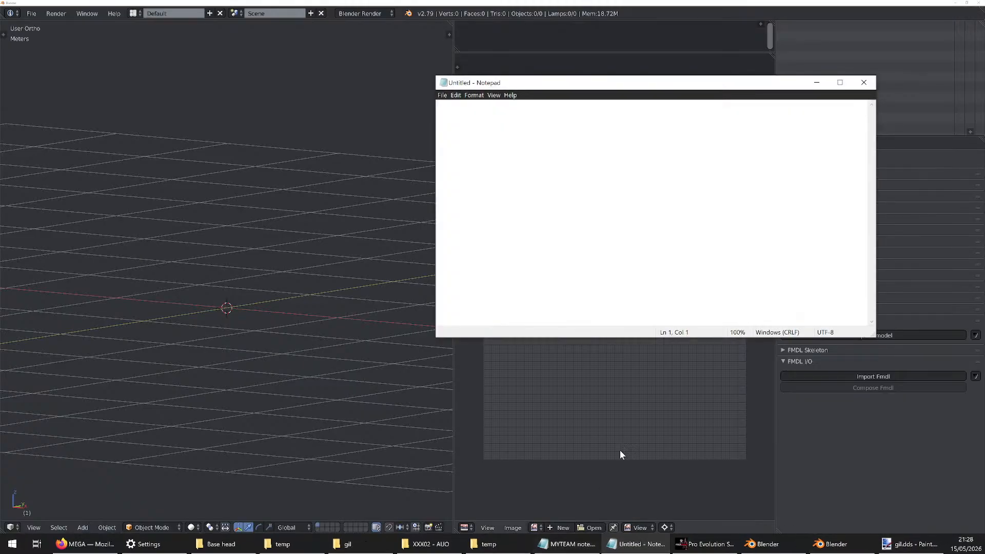
click(864, 82)
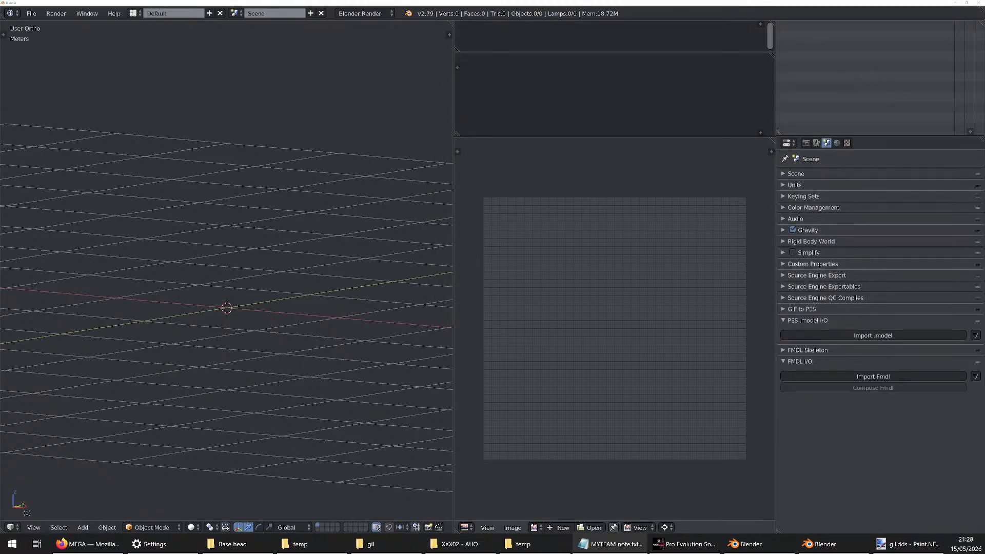
click(606, 490)
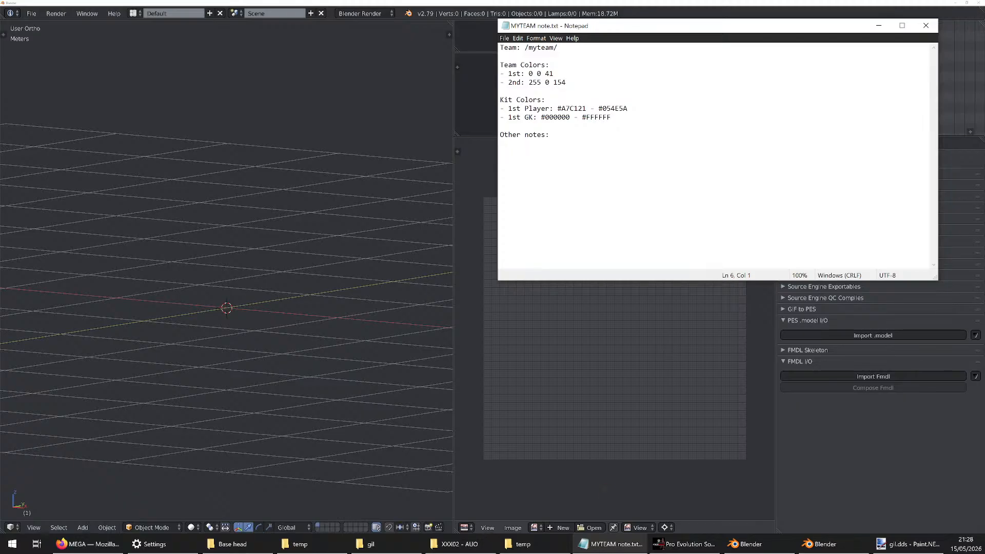
click(936, 30)
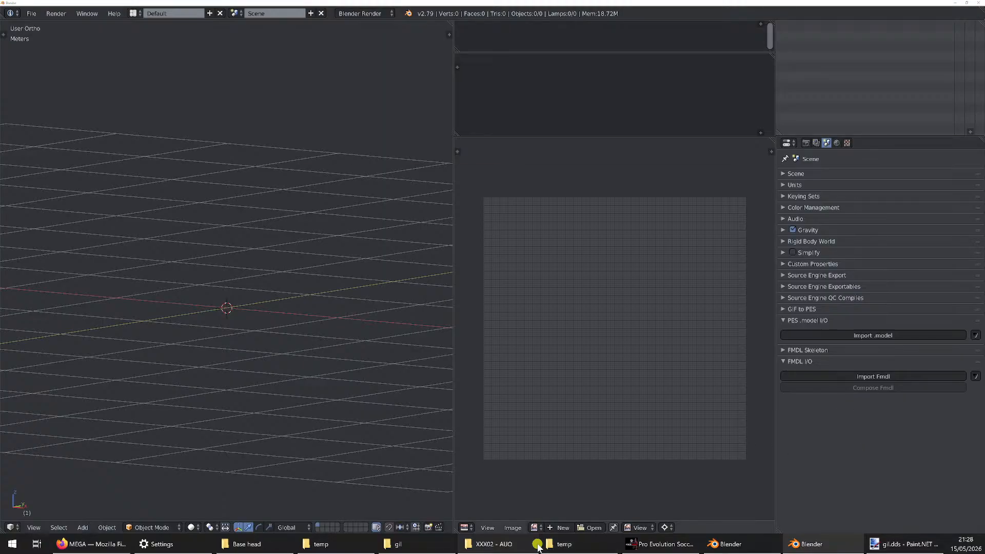
Import face_high_win32.model from the export's Faces\XXX02 - AUO folder into the empty Blender scene as a PES model
click(490, 544)
click(696, 250)
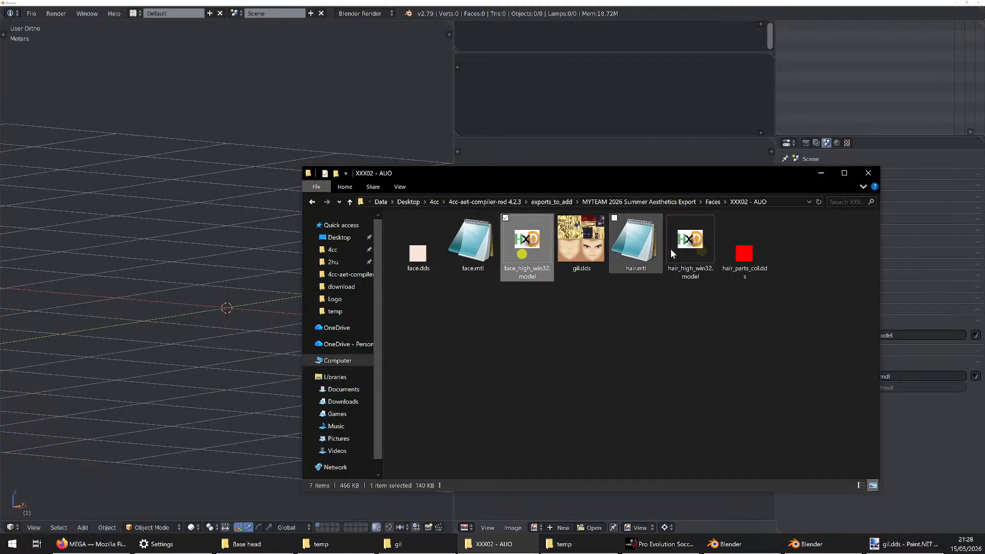
click(898, 323)
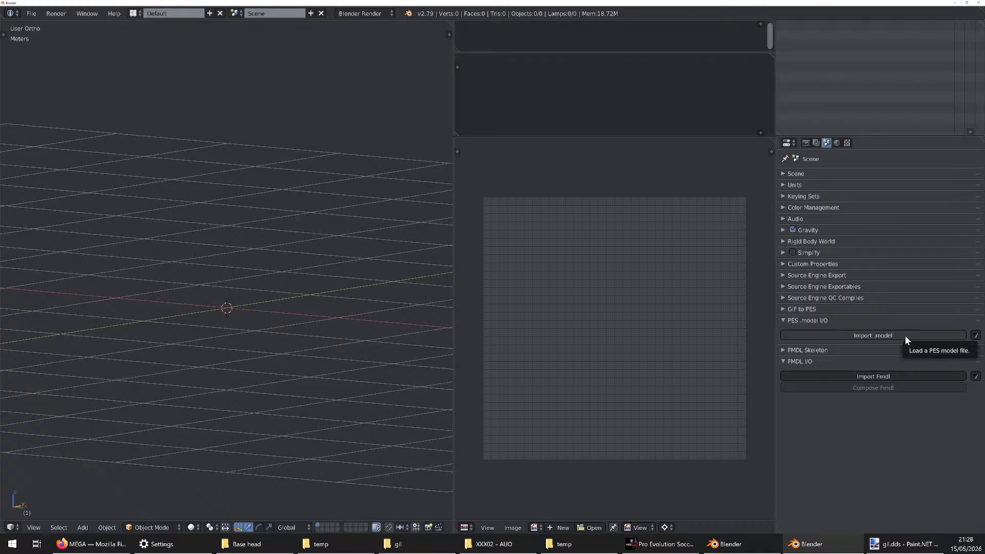
click(905, 337)
click(343, 40)
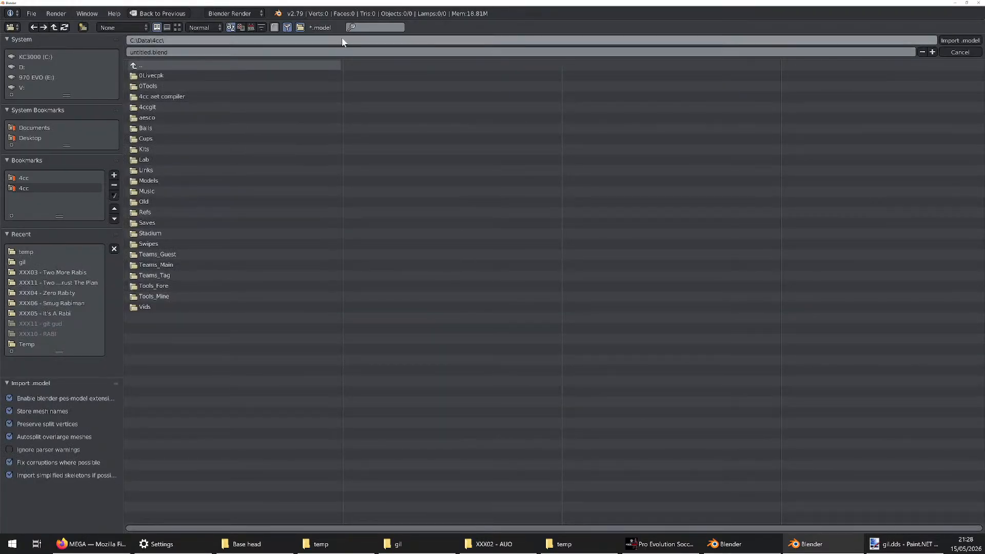
text(C:\Data\Desktop\4cc\4cc-aet-compiler-red 4.2.3\exports_to_add\MYTEAM 2026 Summer Aesthetics Export\Faces\XXX02 - AUO)
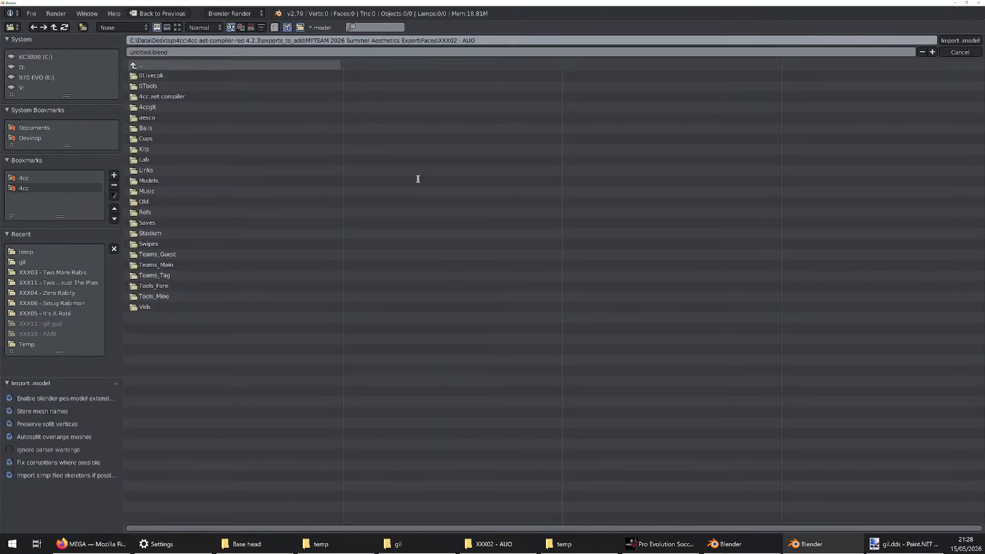
key(Return)
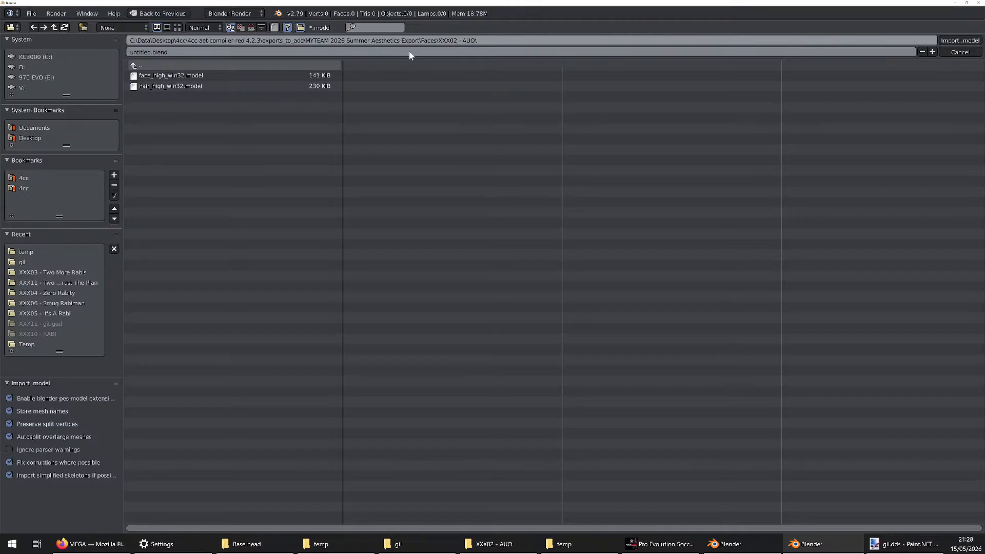
double_click(173, 75)
Examine the imported face model and skeleton from the front and around, selecting the neck mesh
key(Home)
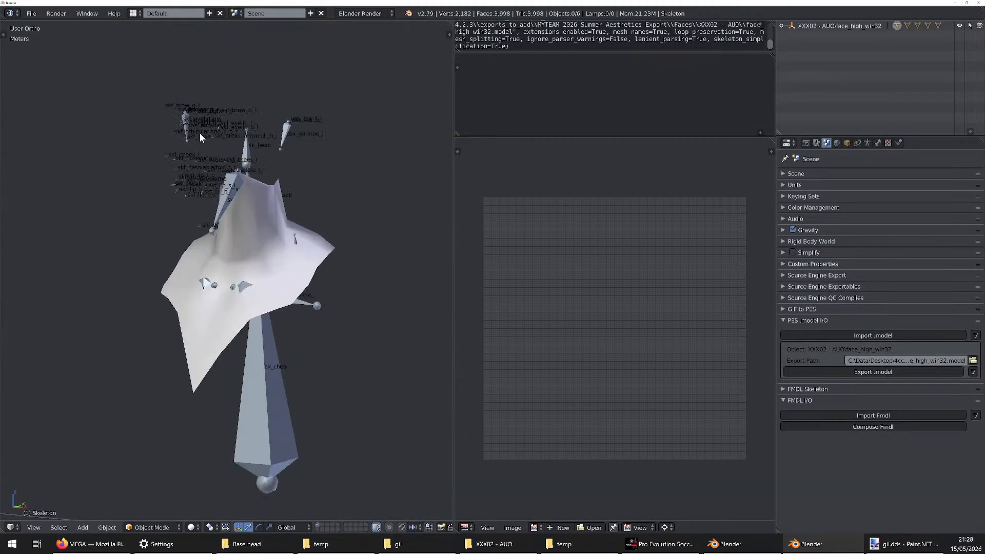
middle_drag(200, 133, 354, 224)
key(KP_1)
scroll(272, 323, down, 2)
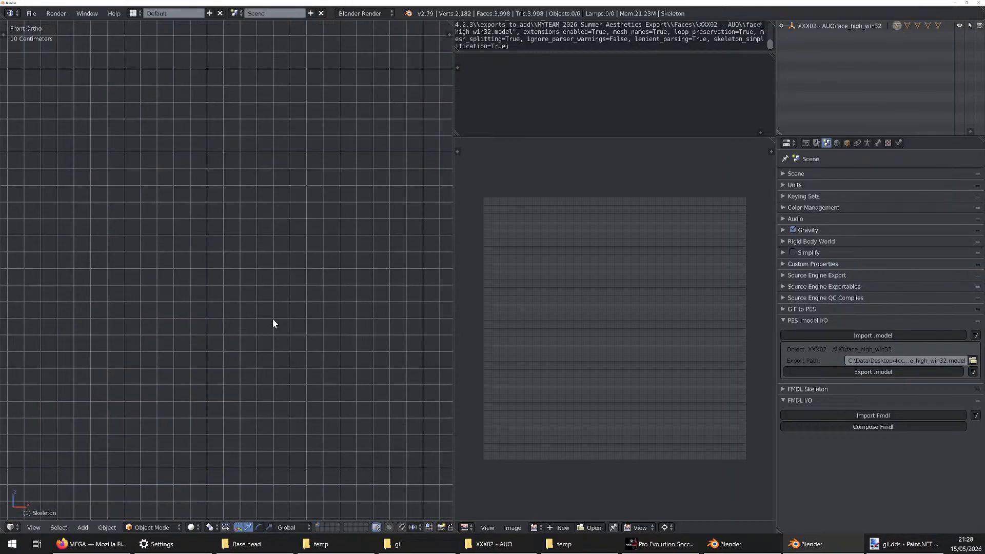
scroll(272, 323, down, 5)
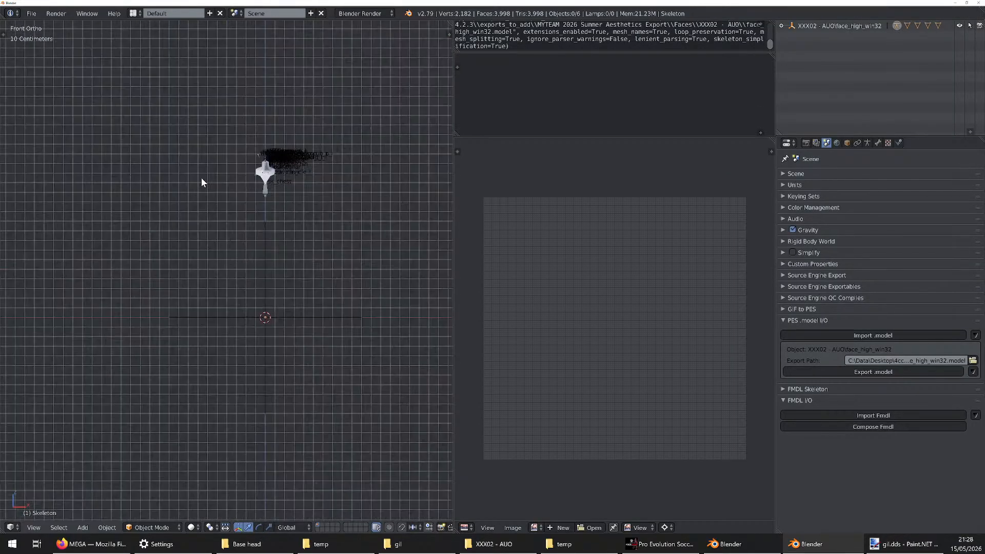
scroll(275, 164, up, 12)
right_click(245, 310)
middle_drag(206, 310, 242, 322)
middle_drag(189, 347, 252, 282)
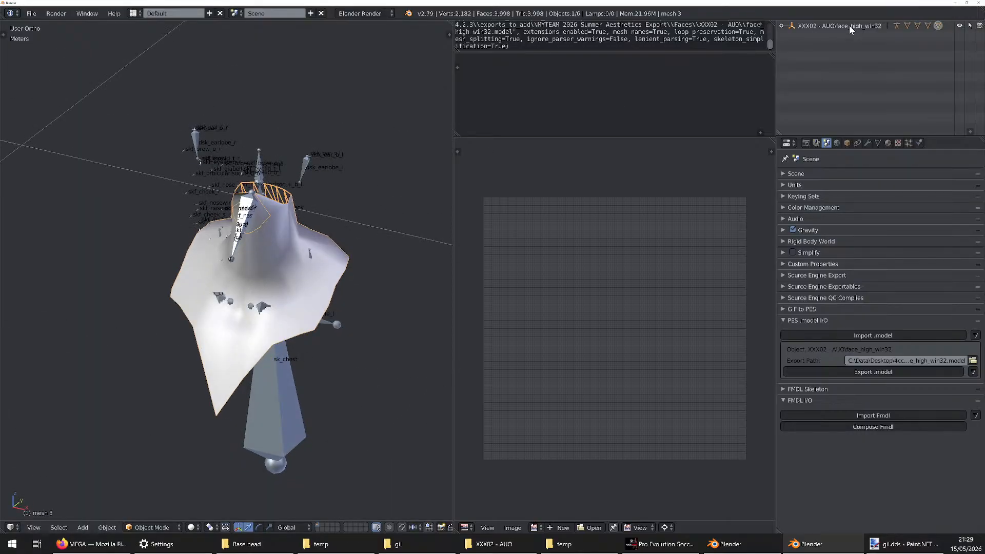
middle_drag(277, 246, 256, 239)
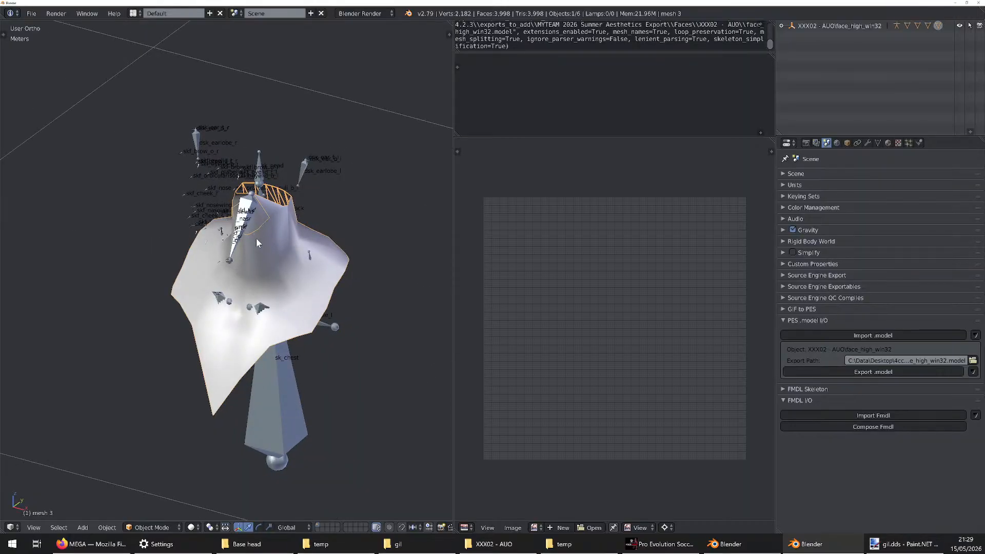
middle_drag(256, 239, 317, 247)
Import hair_high_win32.model from the XXX02 - AUO folder into the same scene
click(895, 336)
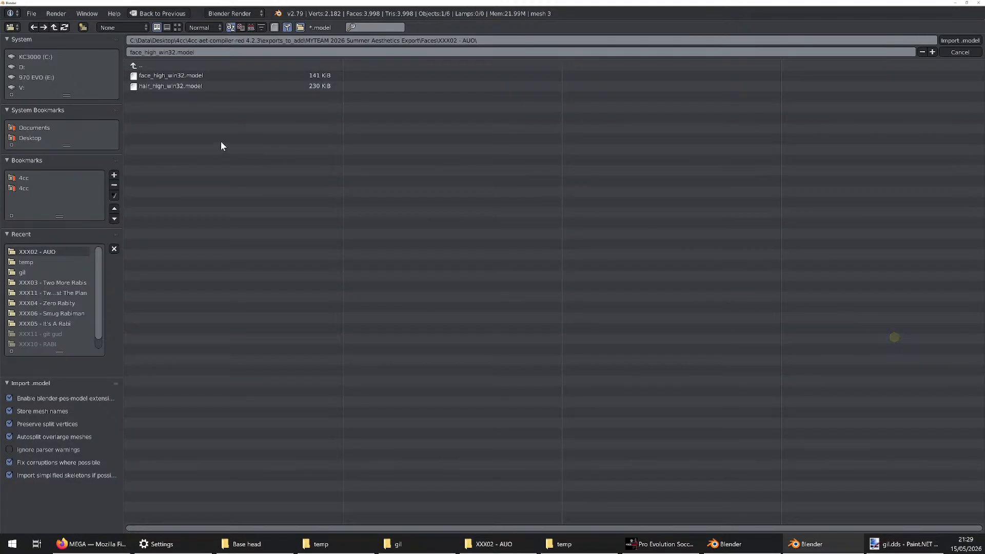
double_click(163, 86)
middle_drag(352, 222, 258, 170)
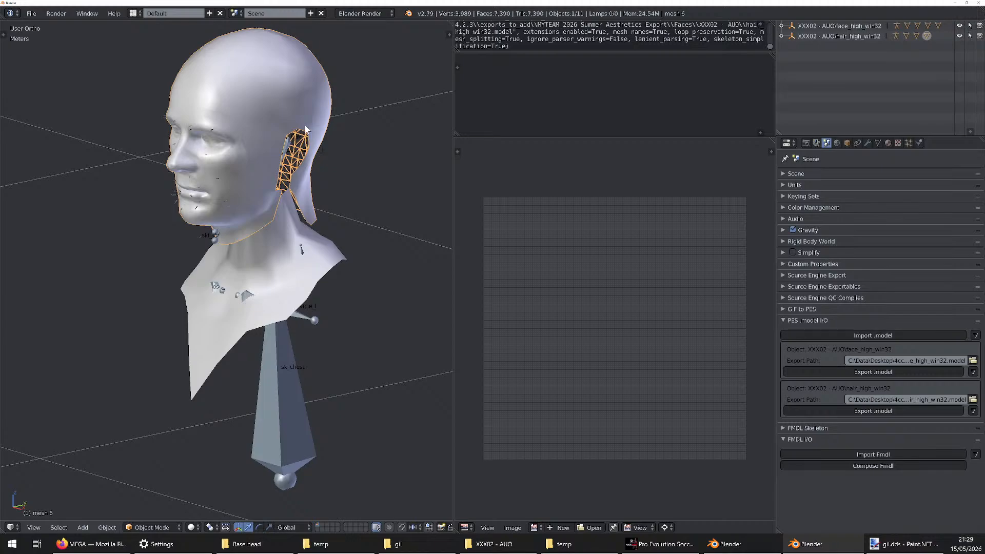
Inspect the combined head from several angles and expand both imported models in the outliner to list their skeletons and meshes
middle_drag(288, 163, 245, 148)
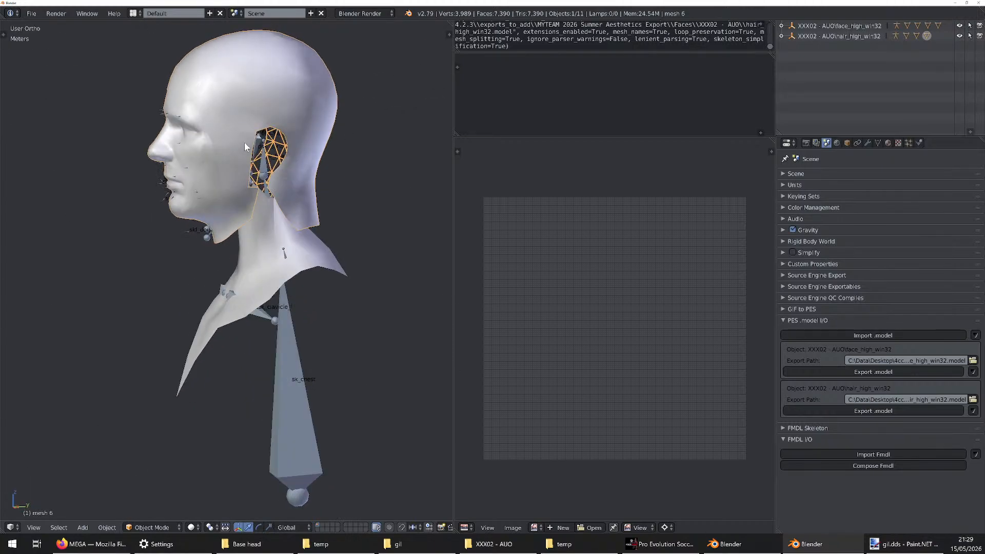
middle_drag(286, 64, 318, 130)
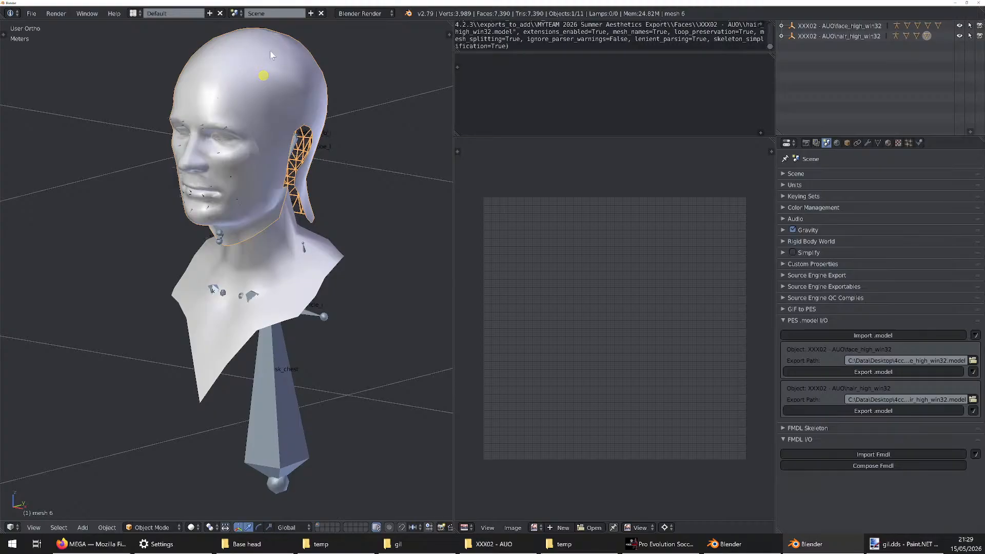
middle_drag(273, 57, 294, 127)
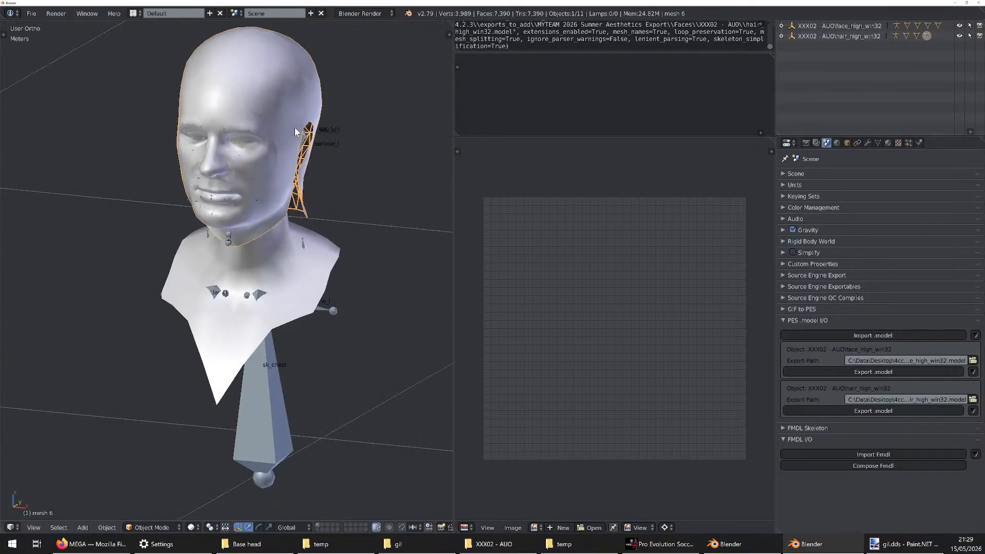
click(781, 36)
click(781, 26)
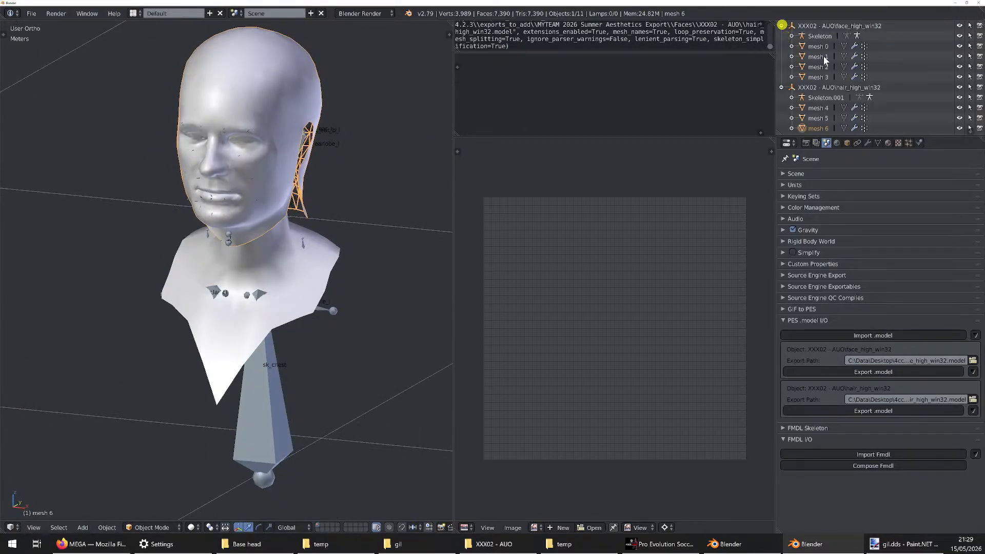
Examine the mesh data of mesh 6, including its material and vertex groups, and check the other meshes of the hair model
click(879, 143)
scroll(900, 242, down, 2)
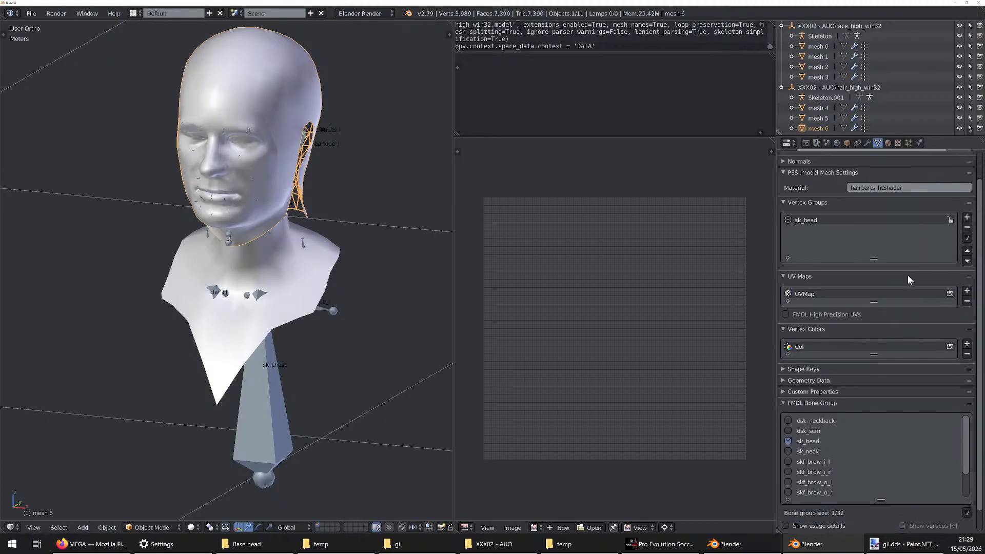
scroll(908, 273, up, 2)
click(816, 118)
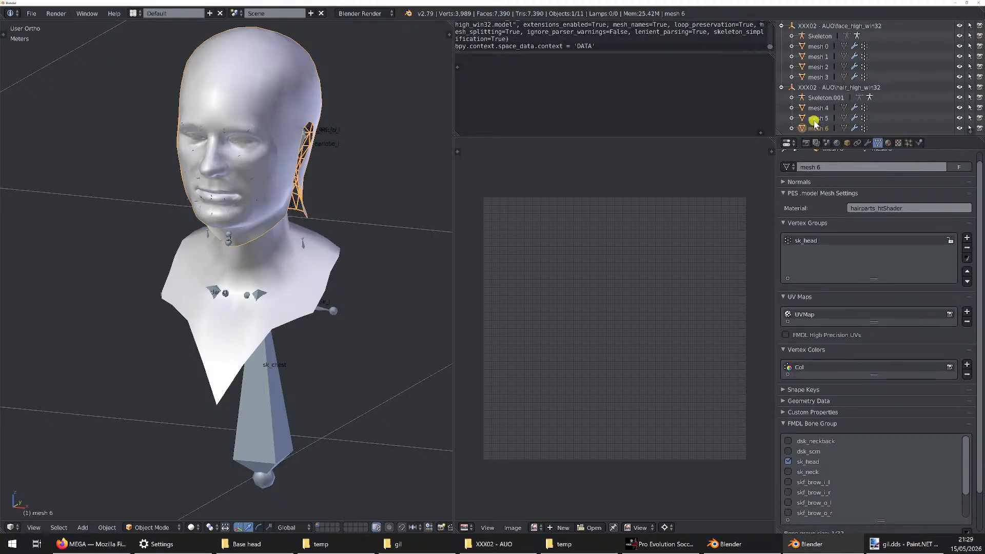
click(818, 108)
click(819, 100)
click(824, 128)
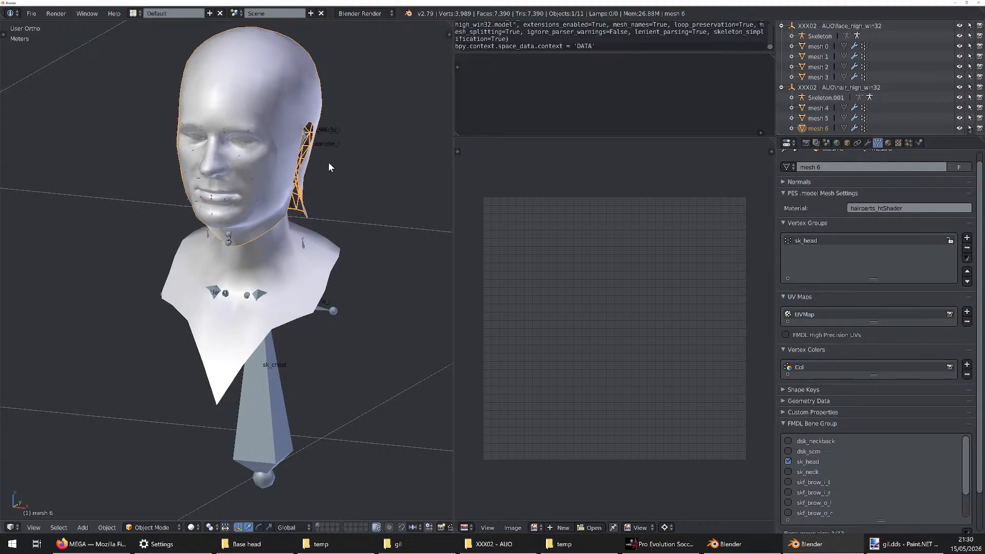
Switch to Firefox and check the 4chan Cup thread for new replies
click(92, 544)
middle_click(321, 4)
click(98, 12)
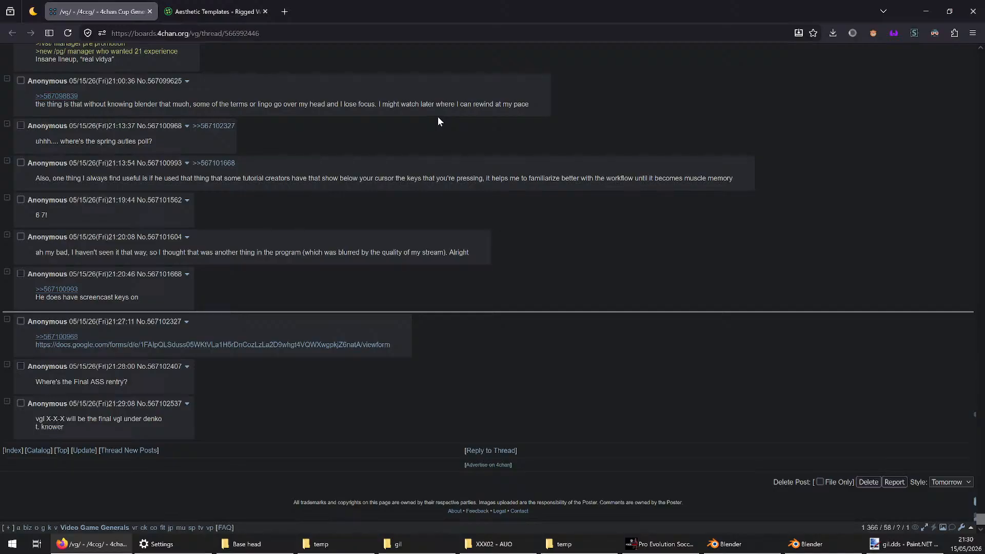
mouse_move(73, 338)
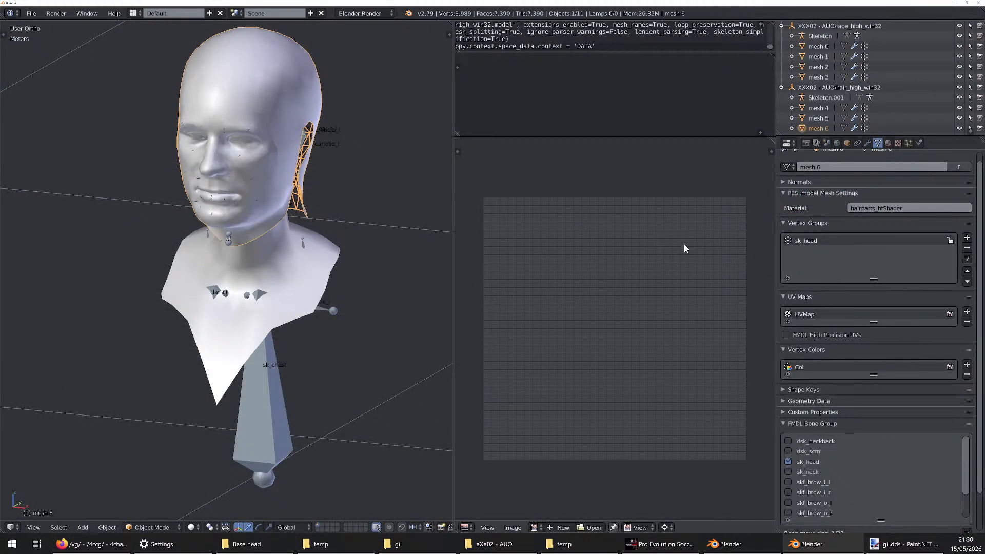
Return to Blender, select the hair model's root and its mesh 6, and view the ear piece from the side
click(817, 89)
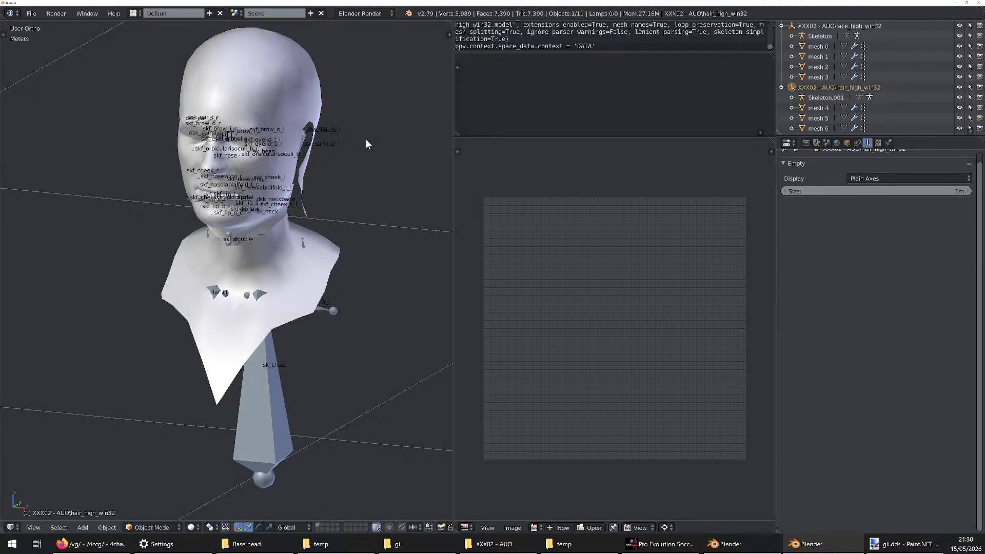
click(817, 128)
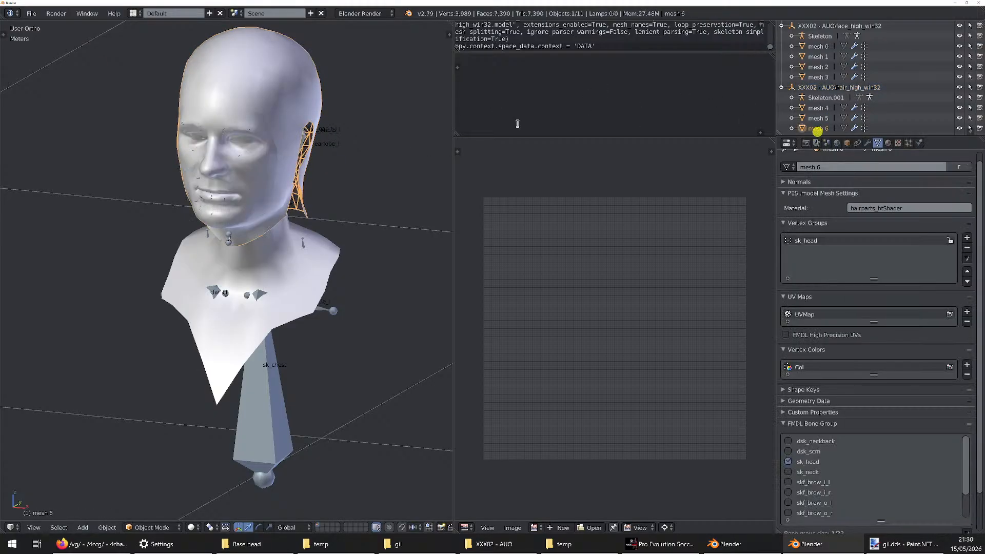
middle_drag(270, 146, 236, 146)
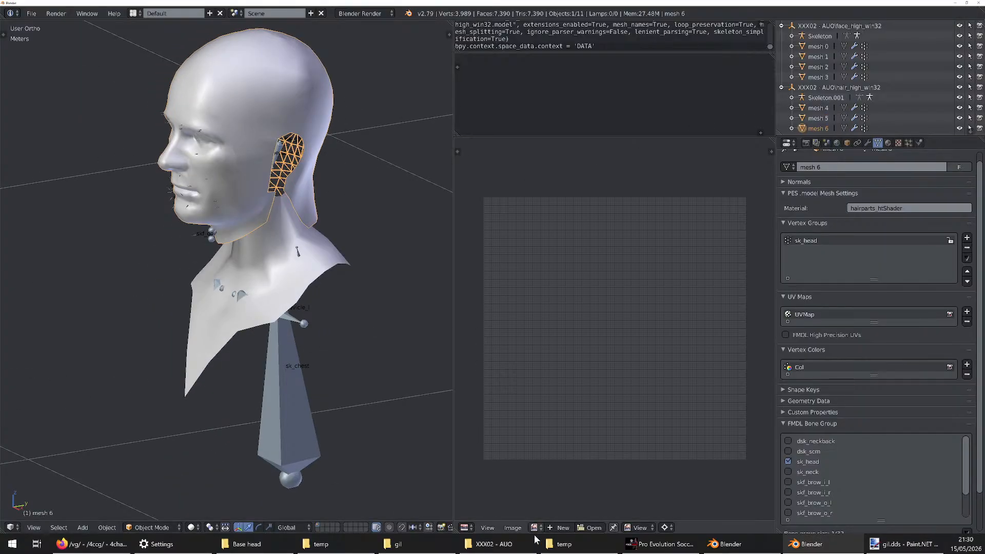
Delete hair.mtl, hair_high_win32.model and hair_parts_col.dds from the XXX02 - AUO folder
click(490, 544)
drag(711, 295, 657, 255)
key(Delete)
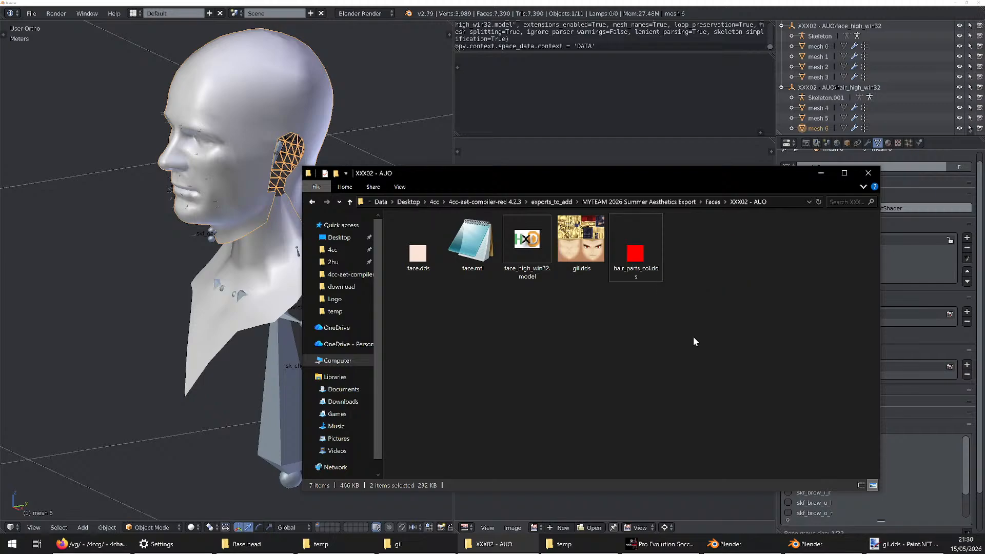
click(660, 256)
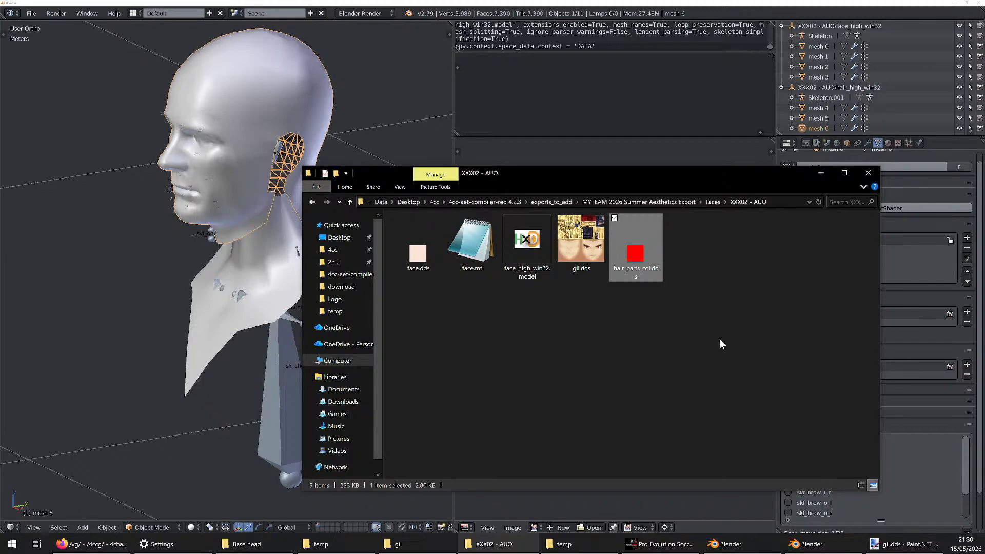
key(Delete)
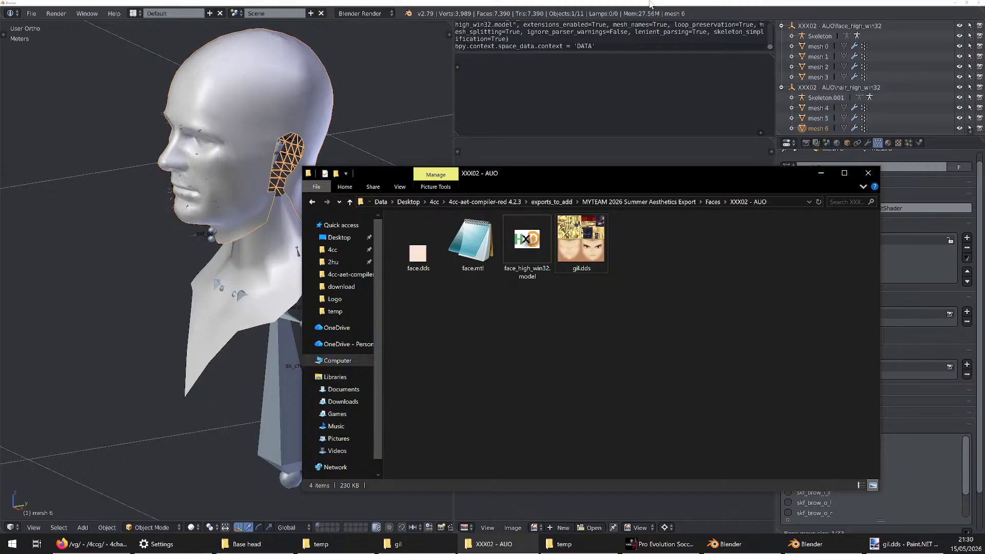
Open face.mtl in Notepad, review its material definitions and close it
double_click(470, 241)
scroll(713, 154, down, 5)
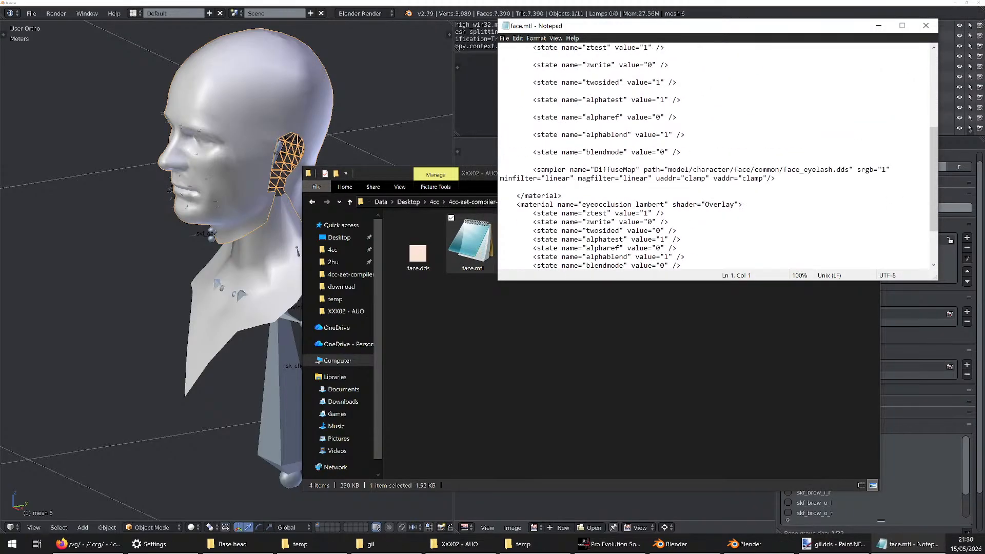
scroll(713, 154, down, 3)
scroll(713, 154, up, 8)
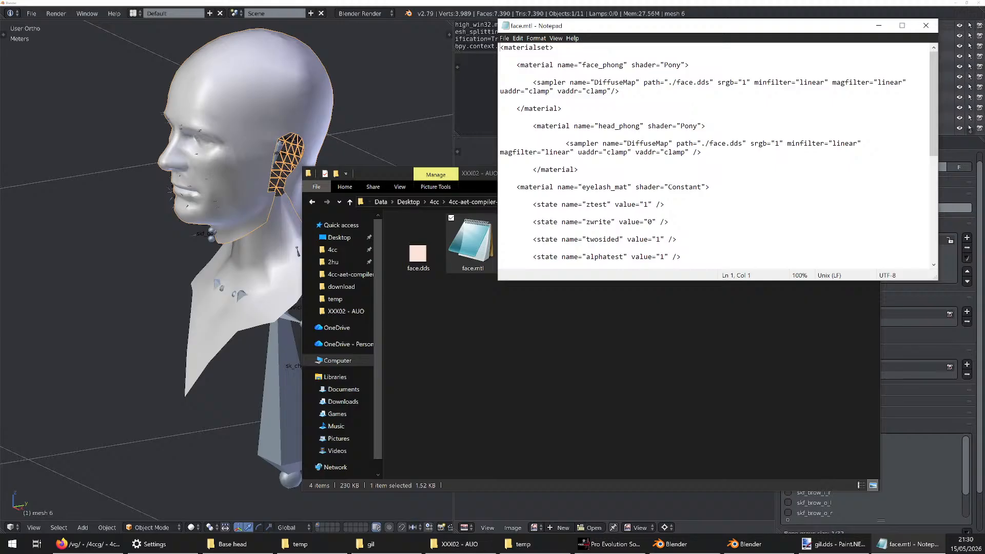
click(925, 27)
Restore the deleted hair files in the XXX02 - AUO folder and return to the template head scene in Blender
click(753, 262)
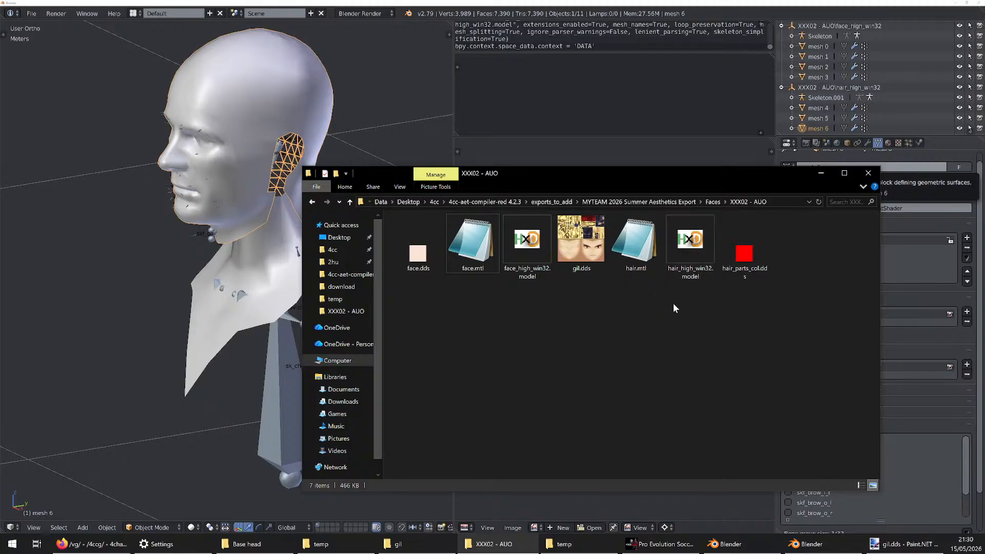
click(740, 2)
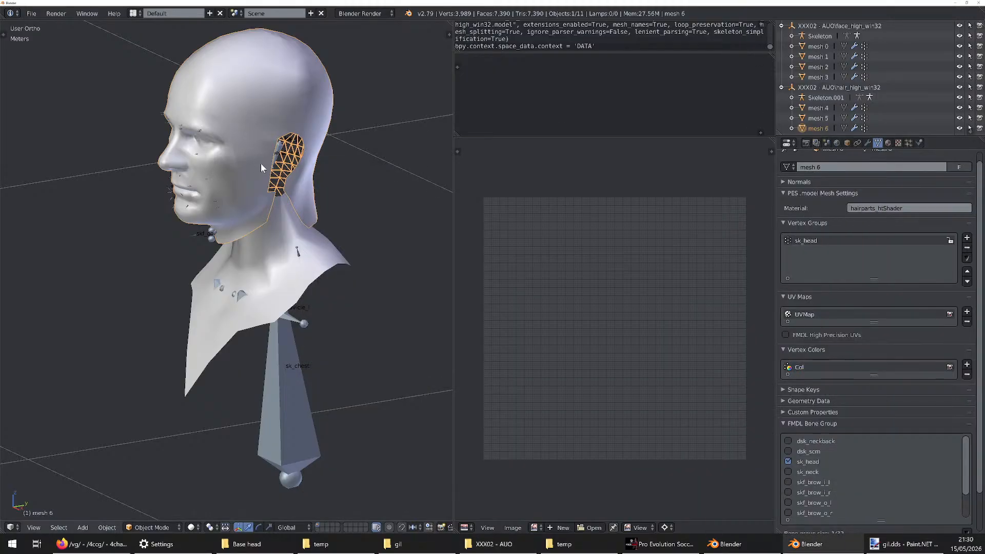
middle_drag(261, 164, 291, 146)
scroll(290, 146, down, 2)
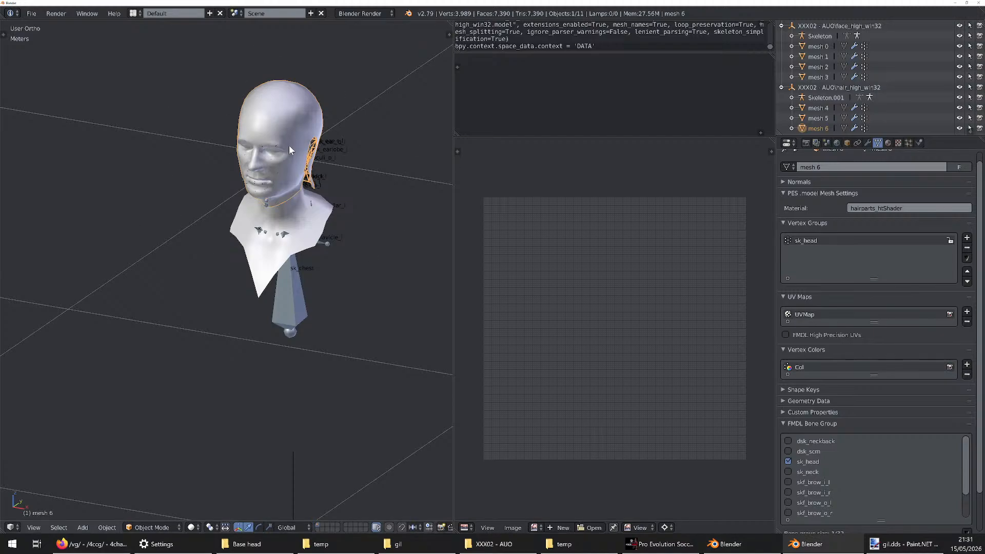
Switch to the Blender window with the textured head and copy the 0002_hair_01 object
click(736, 540)
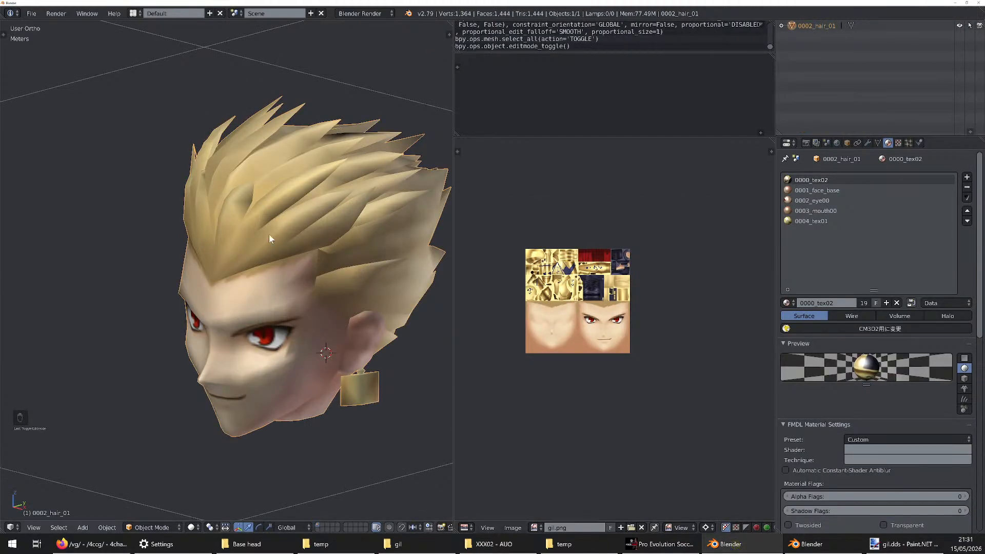
scroll(282, 184, down, 4)
scroll(290, 192, up, 3)
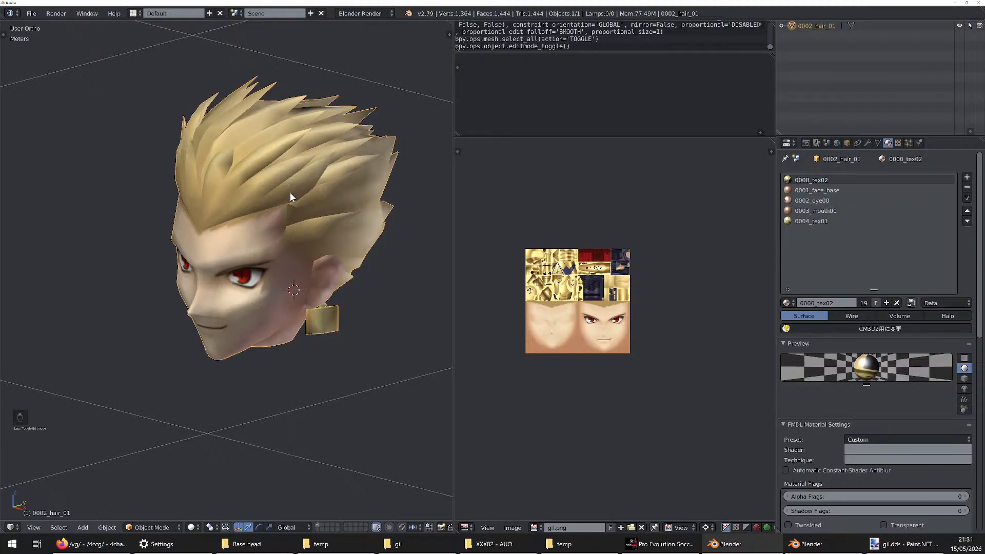
key(ctrl+c)
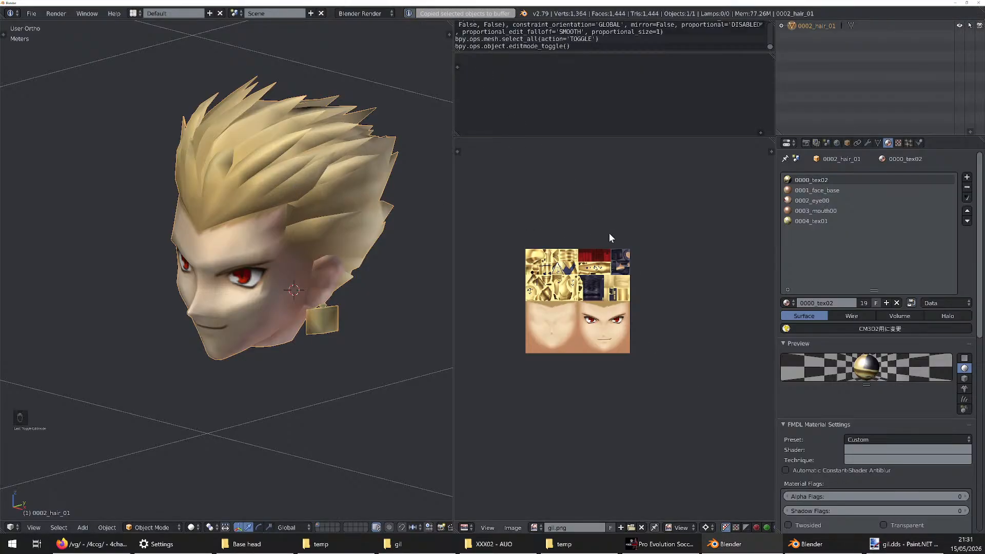
Bring up the Pro Evolution Soccer 2015 window and close the game
click(854, 543)
click(659, 544)
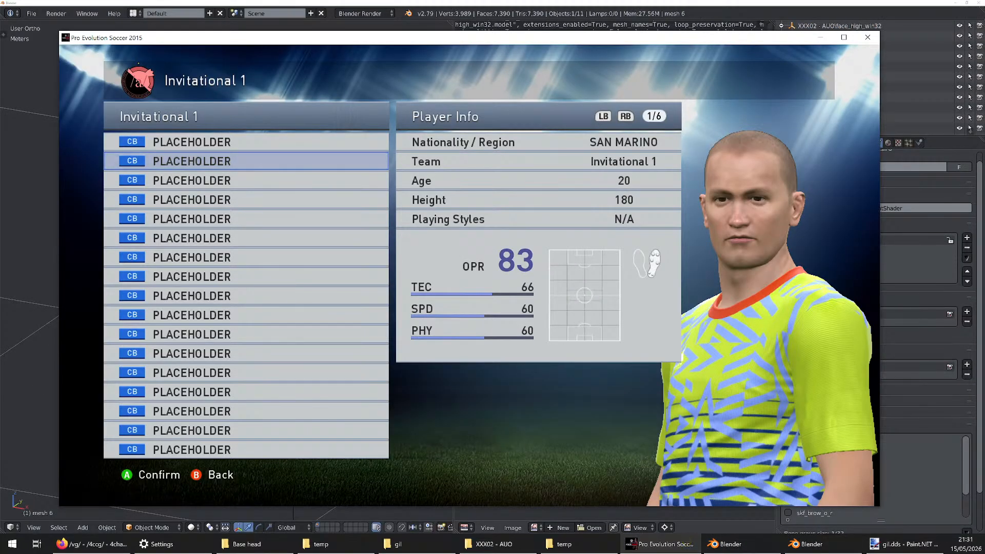
click(868, 37)
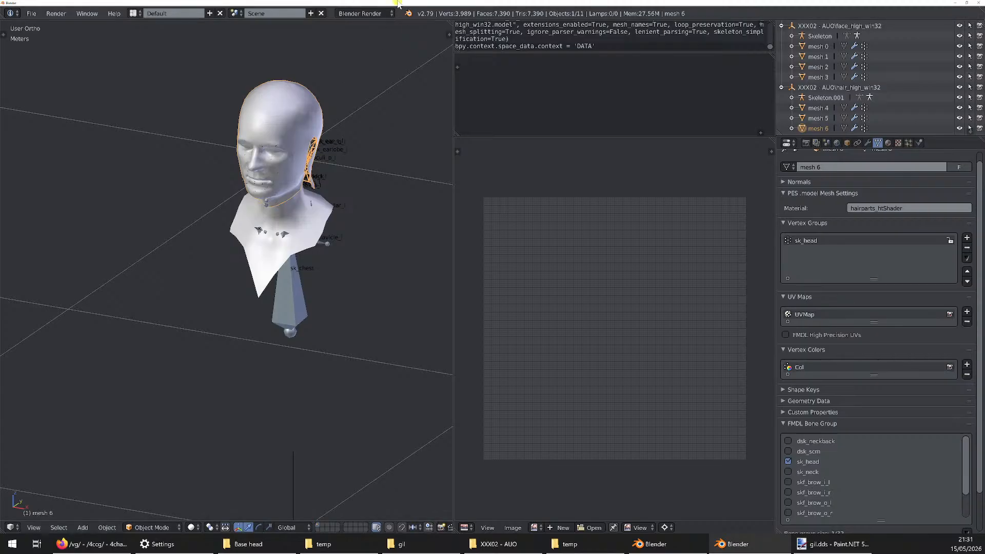
Paste the copied head into the template scene and compare both heads in wireframe display
scroll(311, 123, up, 5)
middle_drag(311, 122, 285, 110)
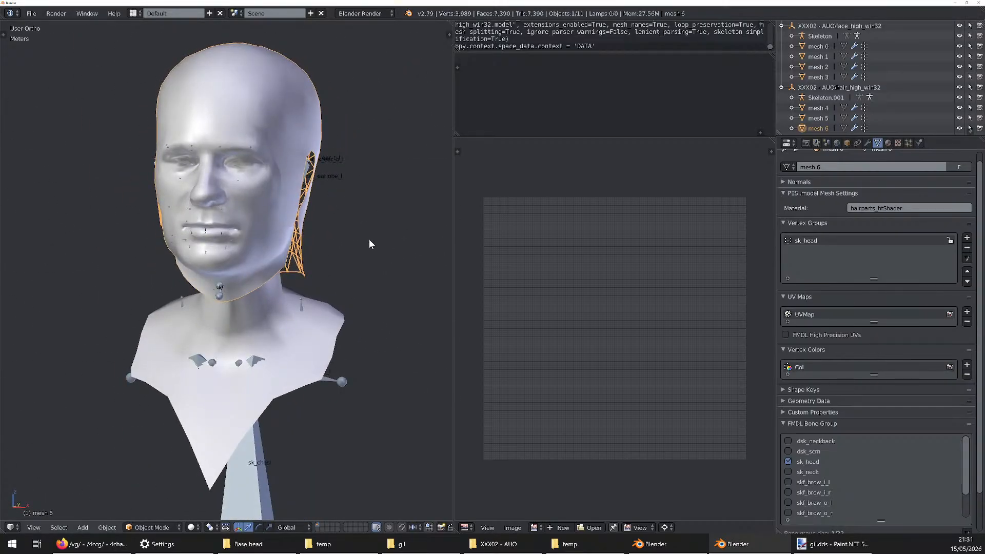
key(ctrl+v)
mouse_move(332, 236)
middle_down()
mouse_move(231, 231)
mouse_move(319, 231)
mouse_move(308, 236)
mouse_move(236, 226)
mouse_move(332, 214)
mouse_move(257, 213)
mouse_move(329, 222)
mouse_move(295, 220)
mouse_move(308, 204)
middle_up()
key(z)
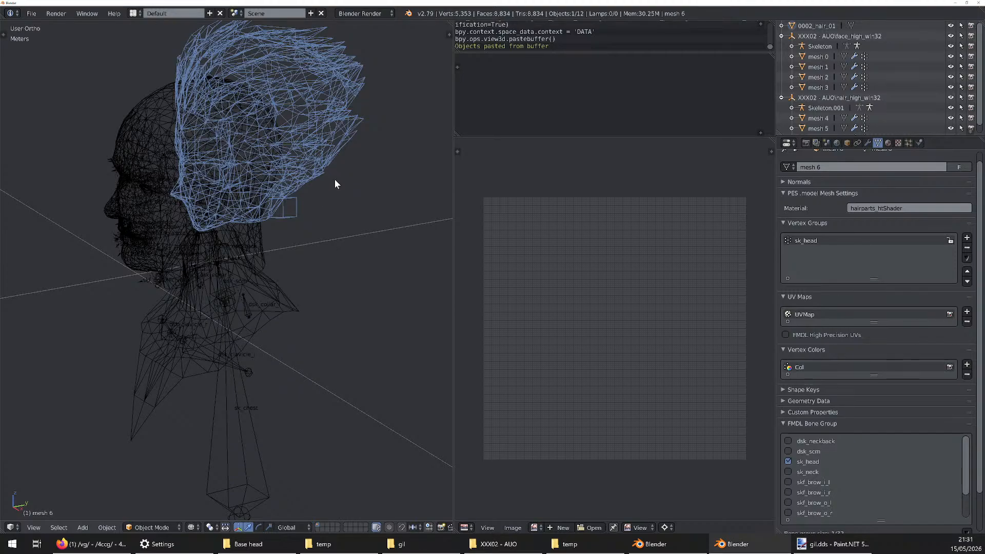
middle_drag(319, 180, 310, 155)
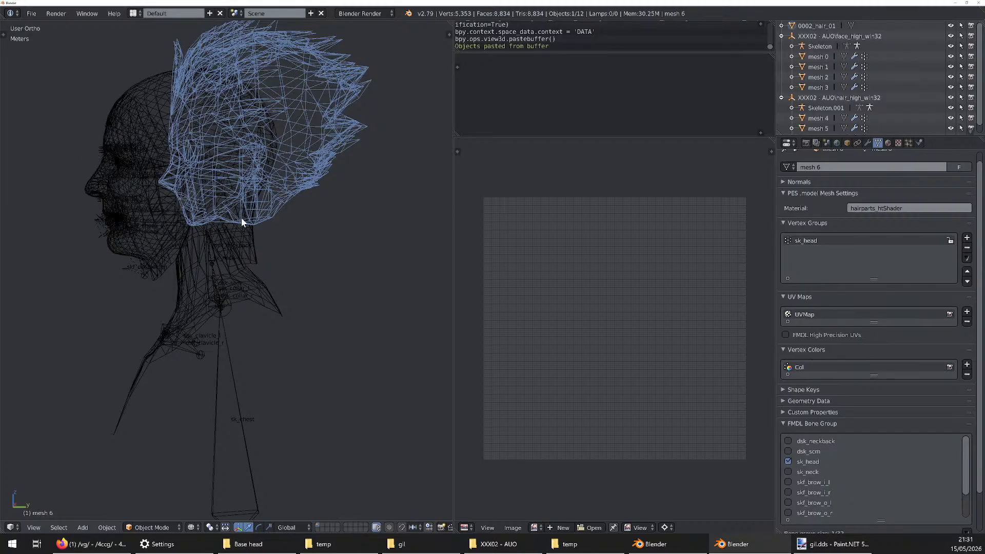
middle_drag(205, 156, 168, 240)
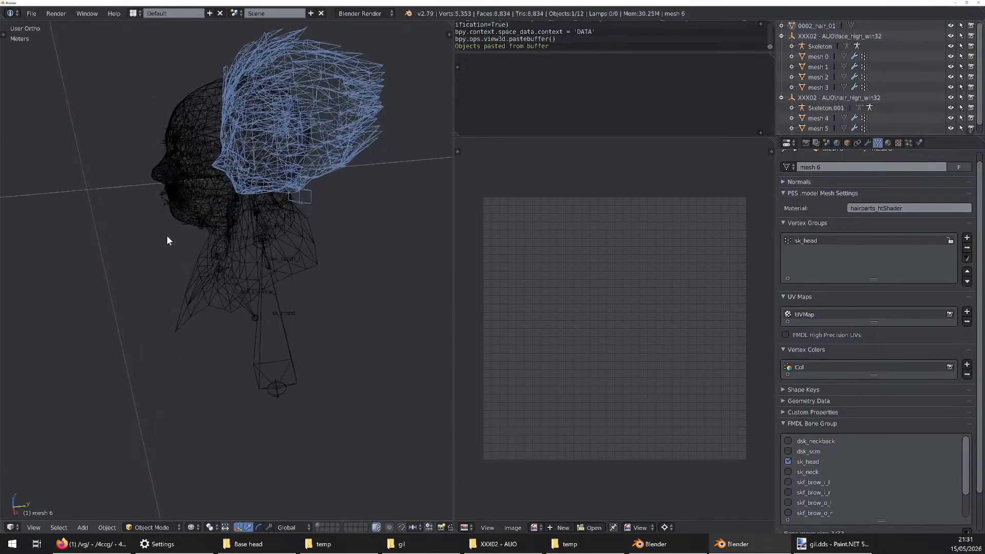
In right orthographic view, move 0002_hair_01 onto the template head, about 6.7 cm forward along Y and 3.7 cm down
key(KP_3)
shift+middle_drag(285, 220, 294, 254)
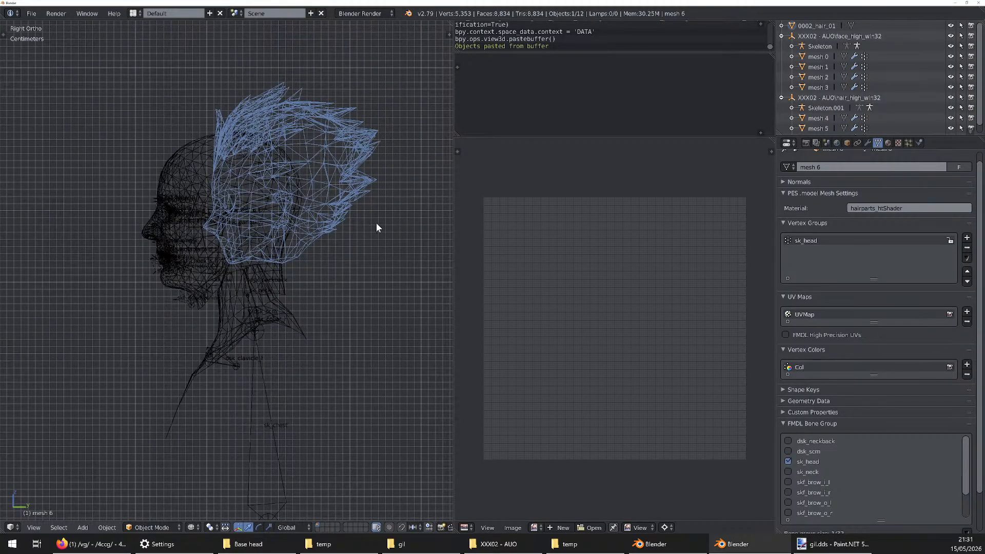
right_click(328, 163)
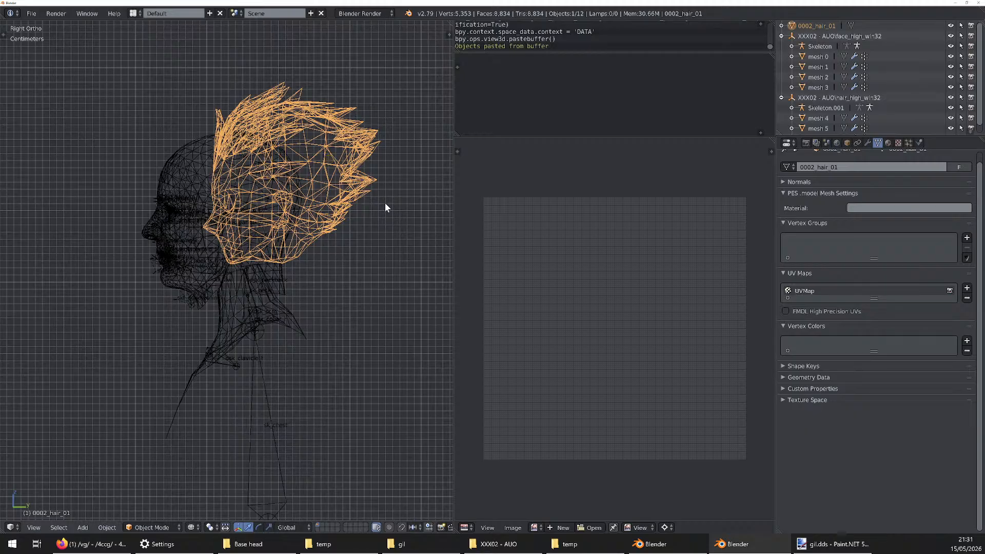
key(g)
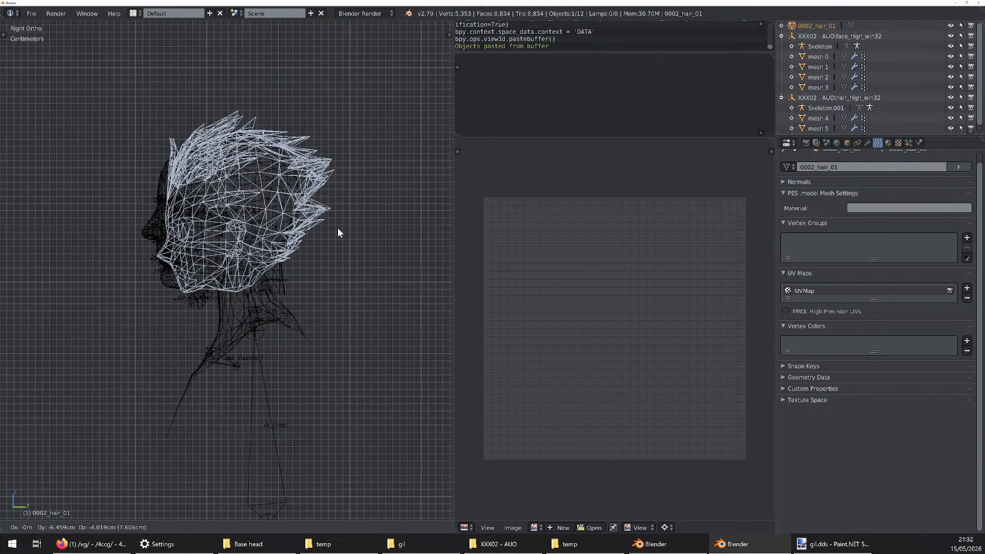
click(336, 225)
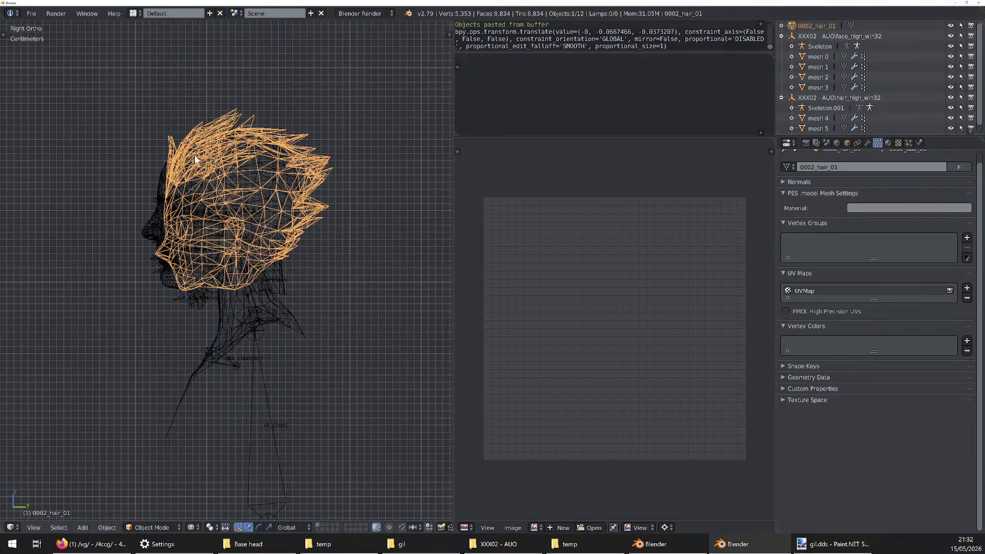
key(g)
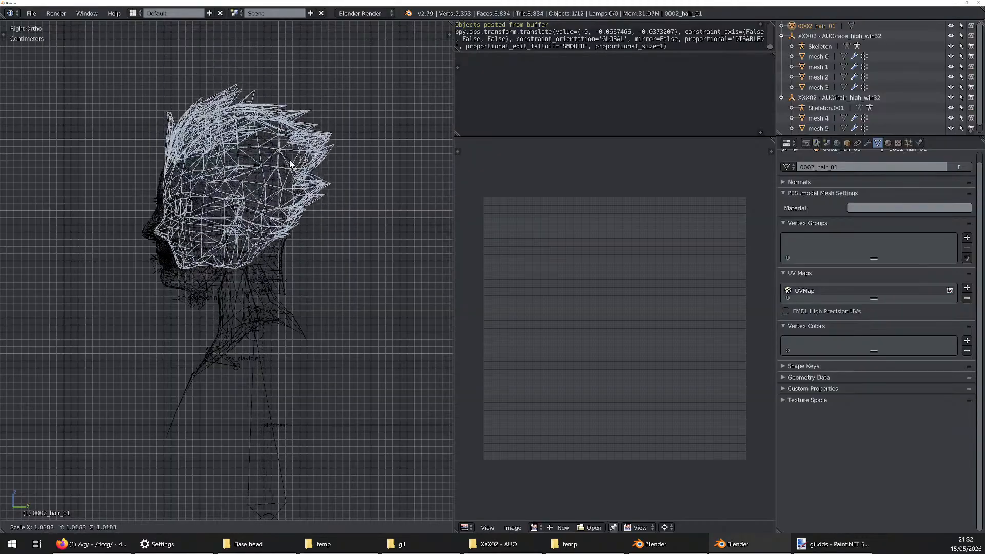
right_click(303, 126)
scroll(303, 126, down, 7)
key(s)
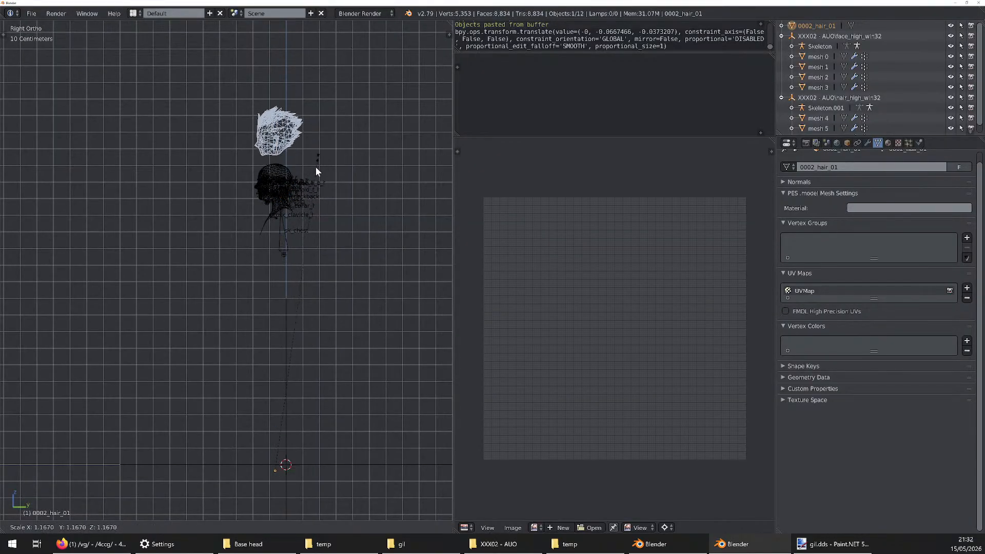
right_click(335, 220)
scroll(281, 182, up, 5)
shift+middle_drag(281, 182, 259, 277)
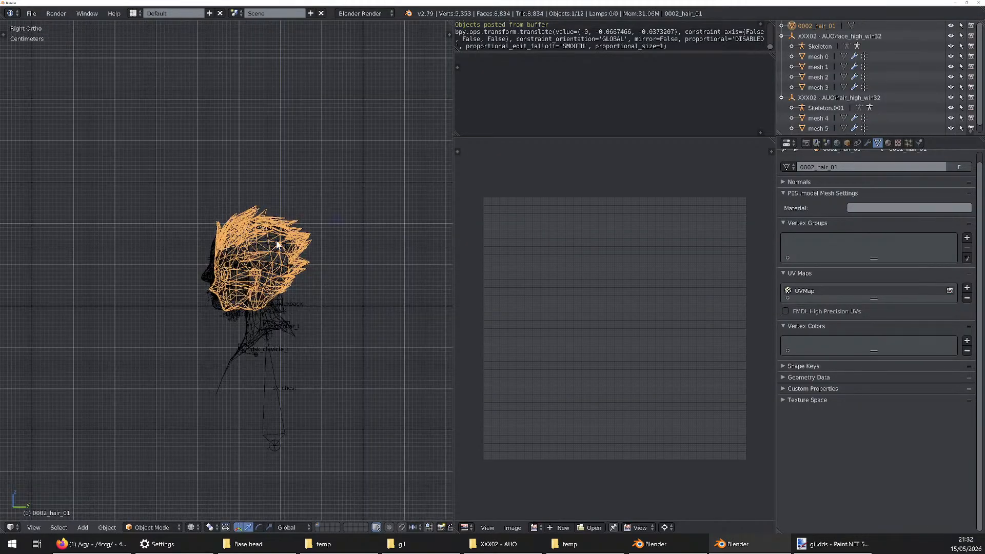
scroll(256, 279, up, 4)
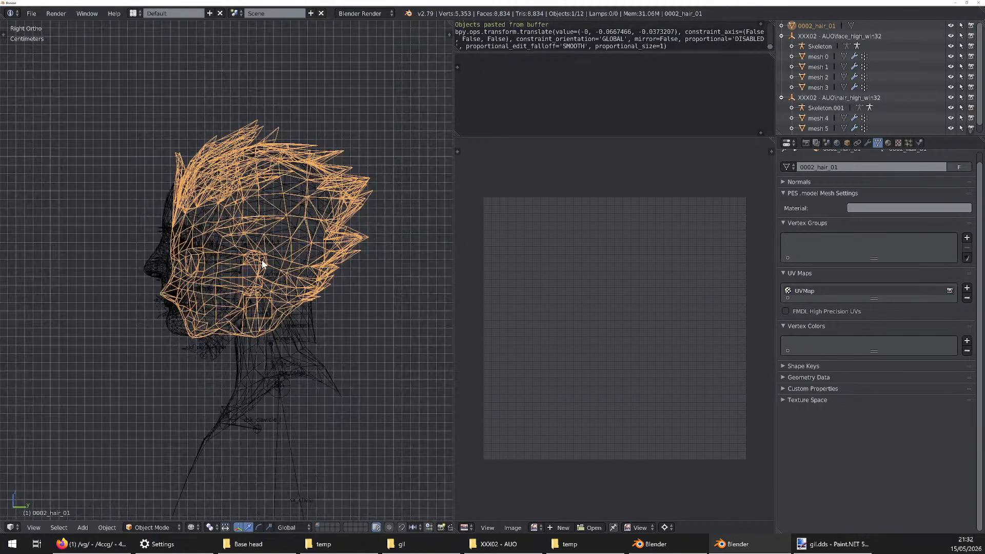
Check the pivot point options, show the transform manipulator and examine where 0002_hair_01's origin lies relative to its mesh
click(211, 527)
click(206, 528)
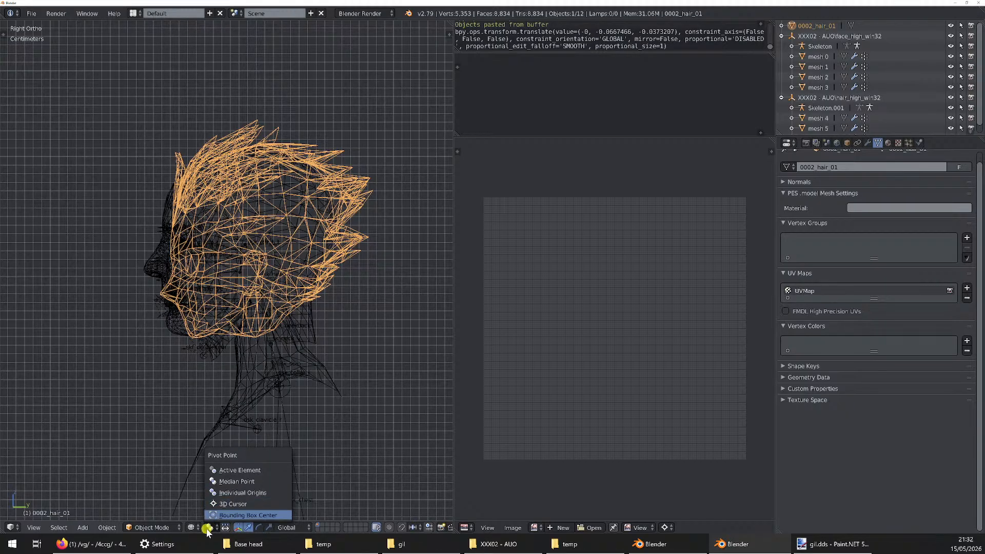
scroll(306, 343, down, 6)
scroll(300, 460, up, 3)
shift+middle_drag(302, 513, 316, 349)
scroll(302, 462, down, 6)
scroll(317, 303, down, 3)
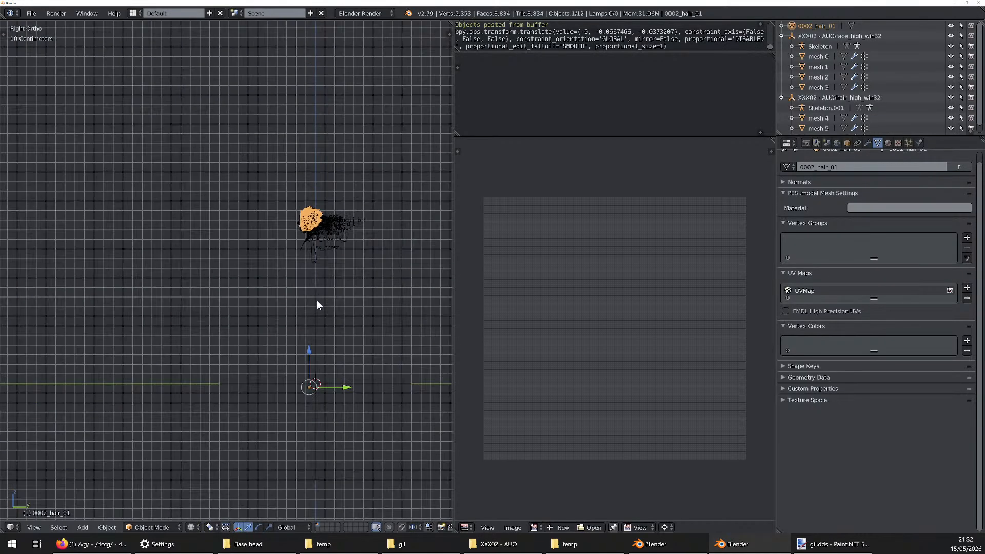
Enter edit mode on 0002_hair_01 and select all of its vertices
scroll(315, 393, up, 5)
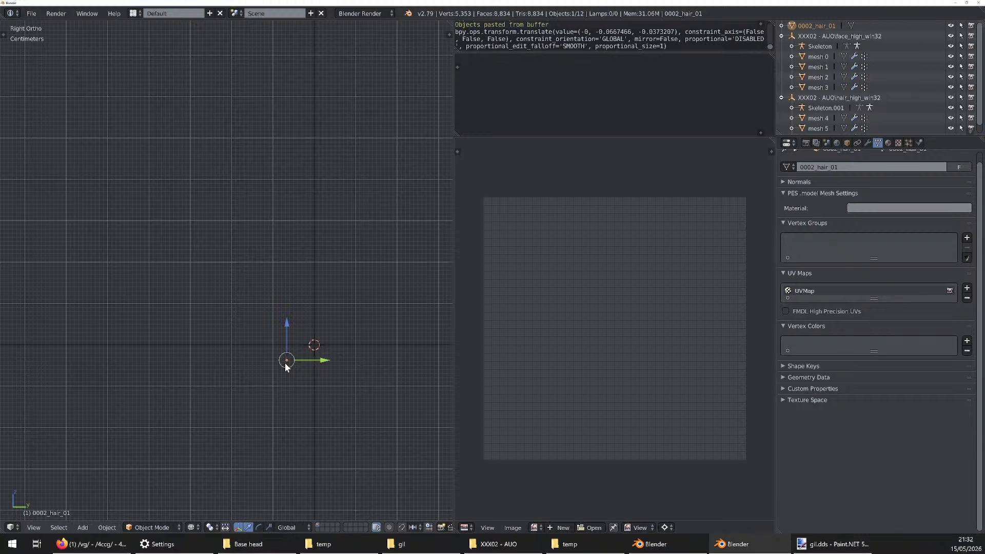
scroll(288, 416, down, 7)
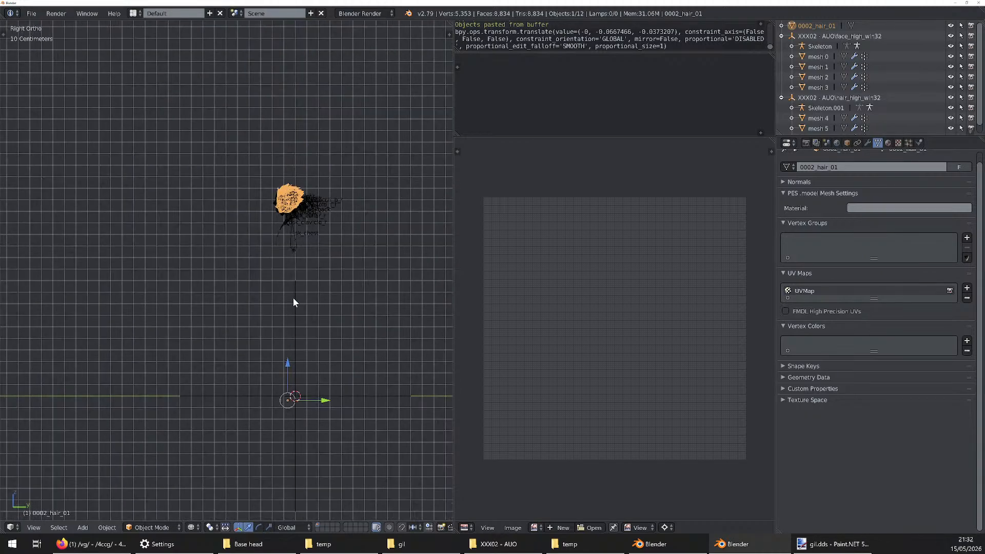
scroll(293, 199, up, 11)
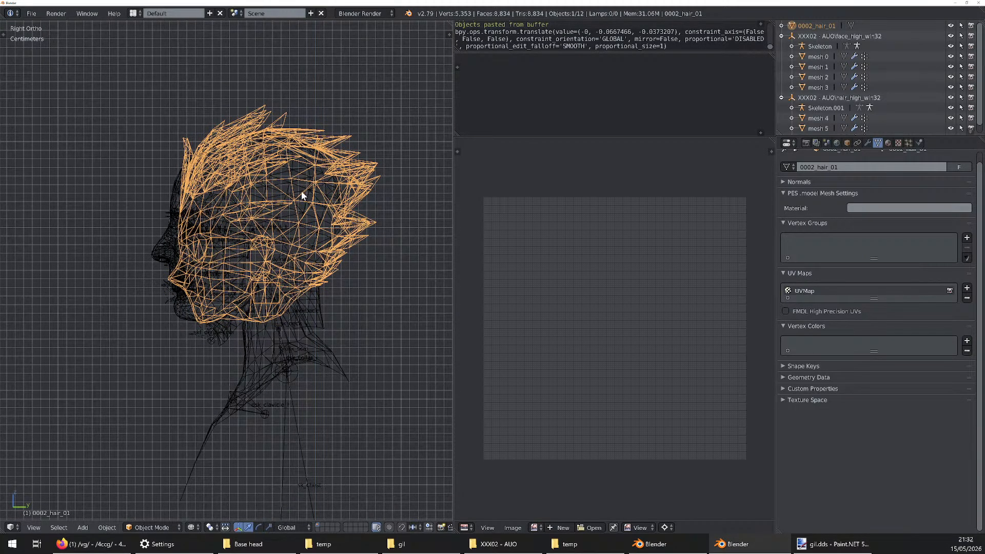
key(Tab)
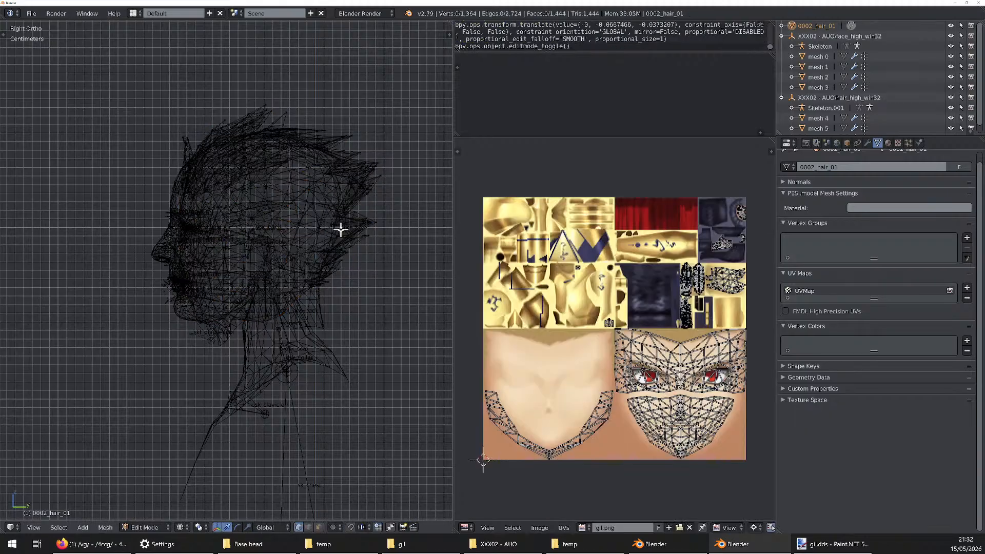
key(a)
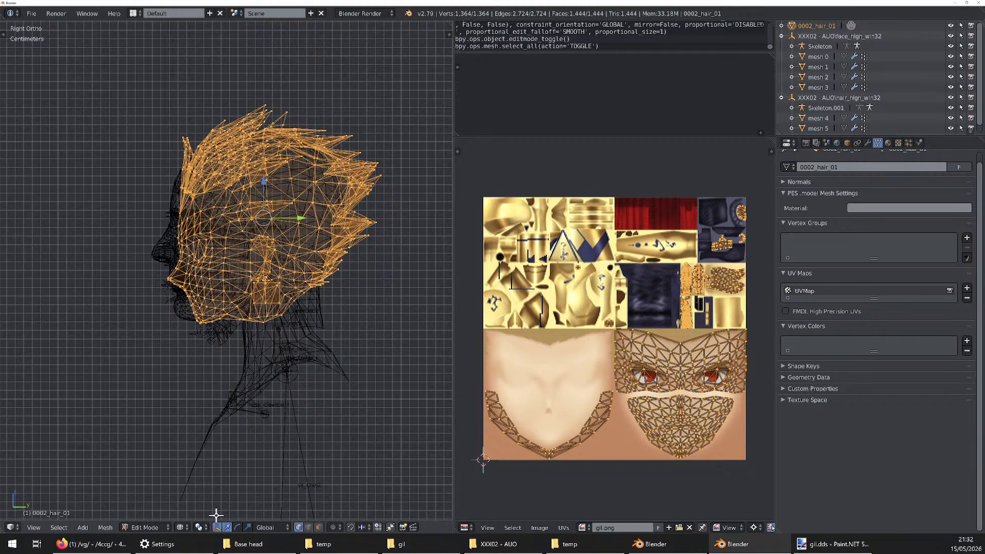
Try scaling the selected head geometry by 1.3 and moving it about 1.5 cm along negative Y and 2.9 cm up
scroll(241, 313, down, 2)
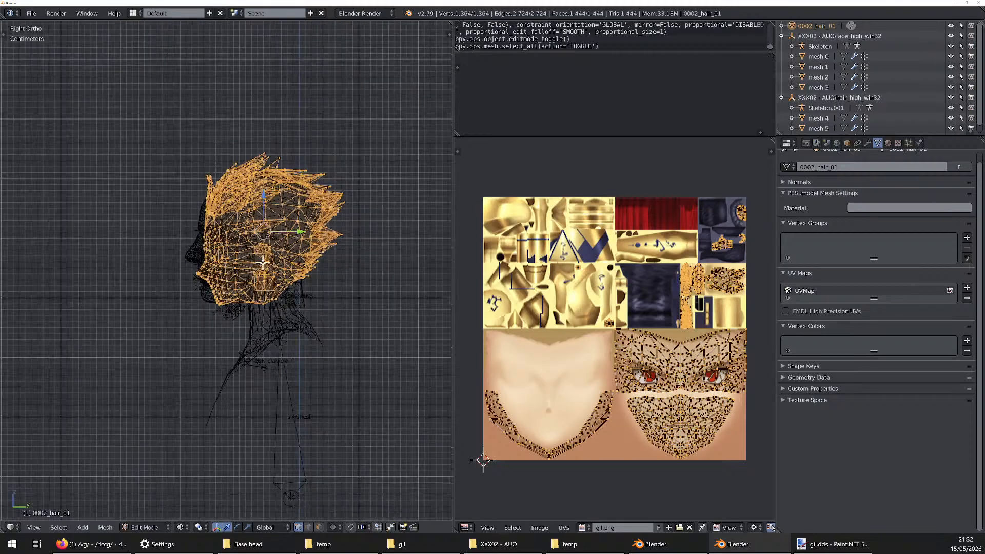
scroll(247, 219, up, 1)
key(s)
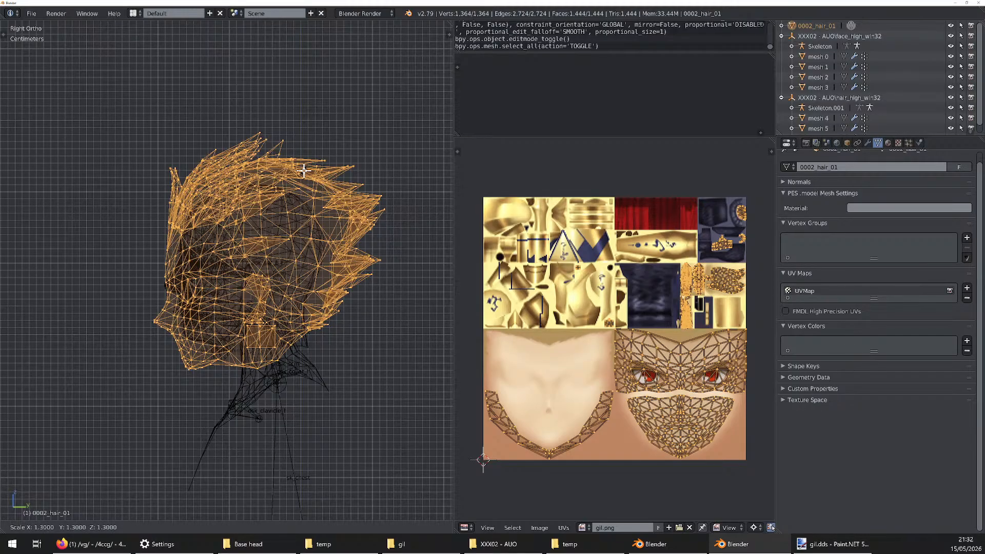
click(304, 170)
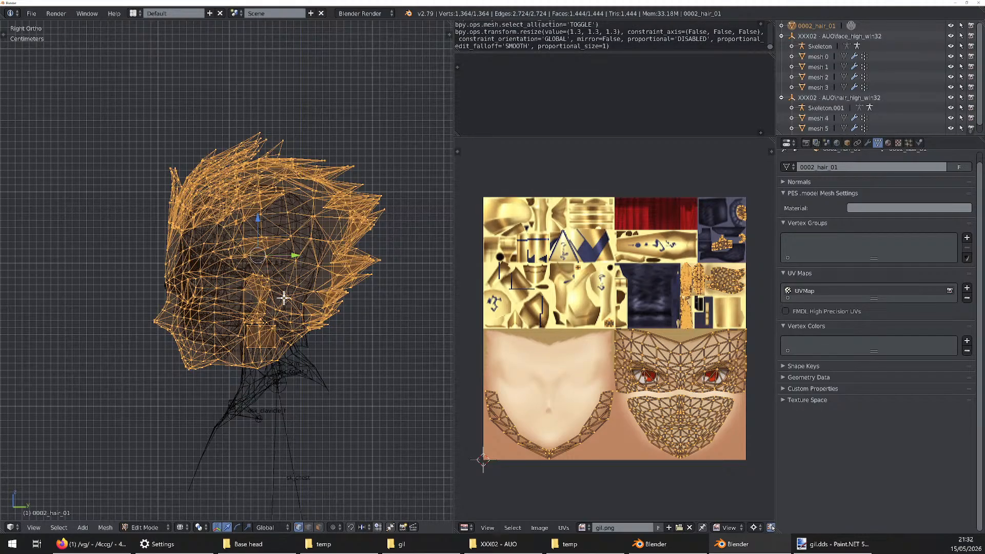
key(g)
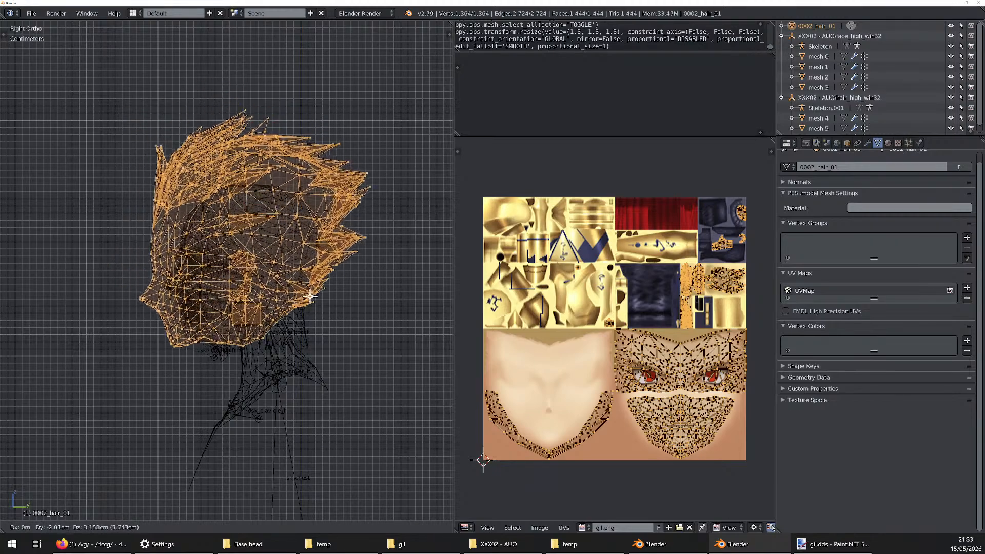
click(312, 297)
Start the Screencast Keys display in the 3D view
key(n)
scroll(405, 414, down, 15)
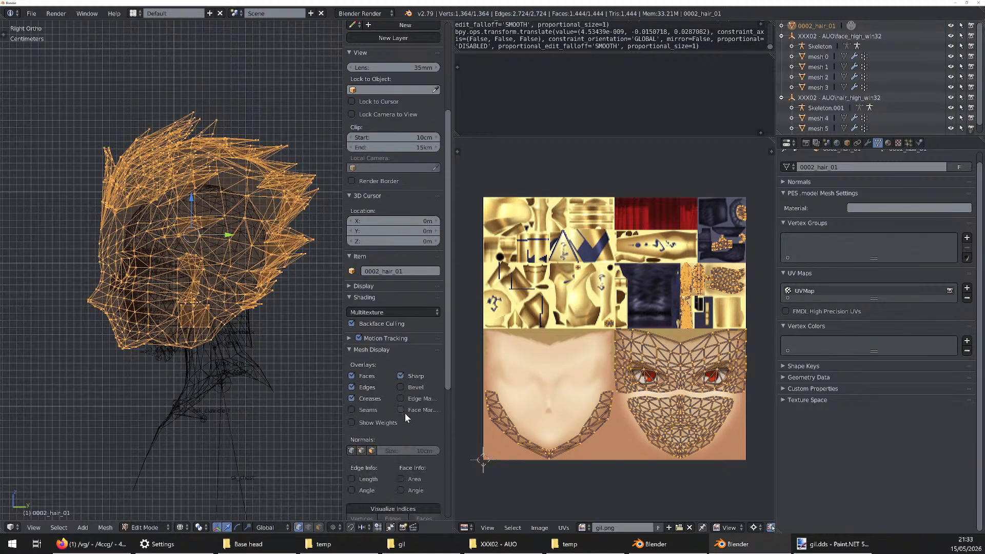
click(397, 512)
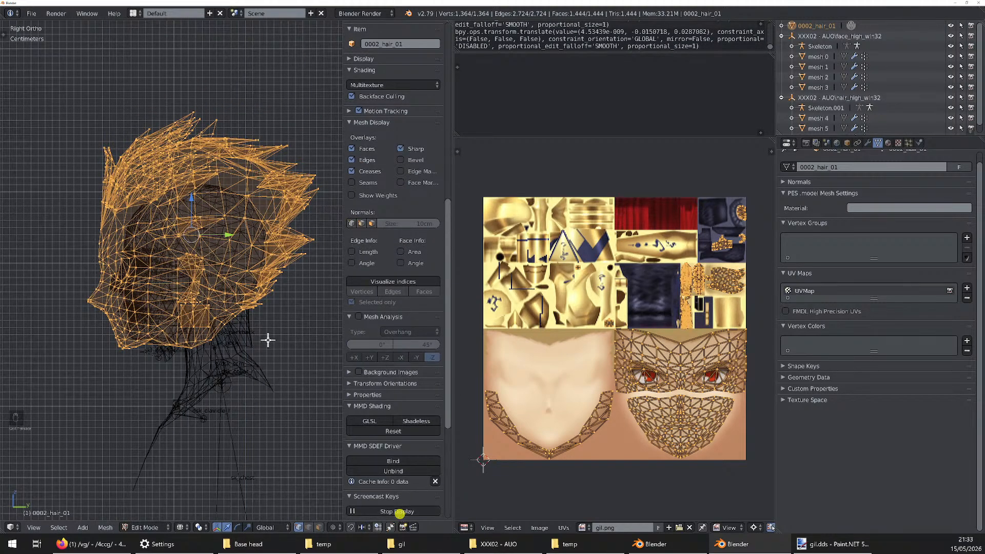
key(n)
Undo the last move and scaling of the head geometry
key(ctrl+z)
key(ctrl+z)
key(ctrl+z)
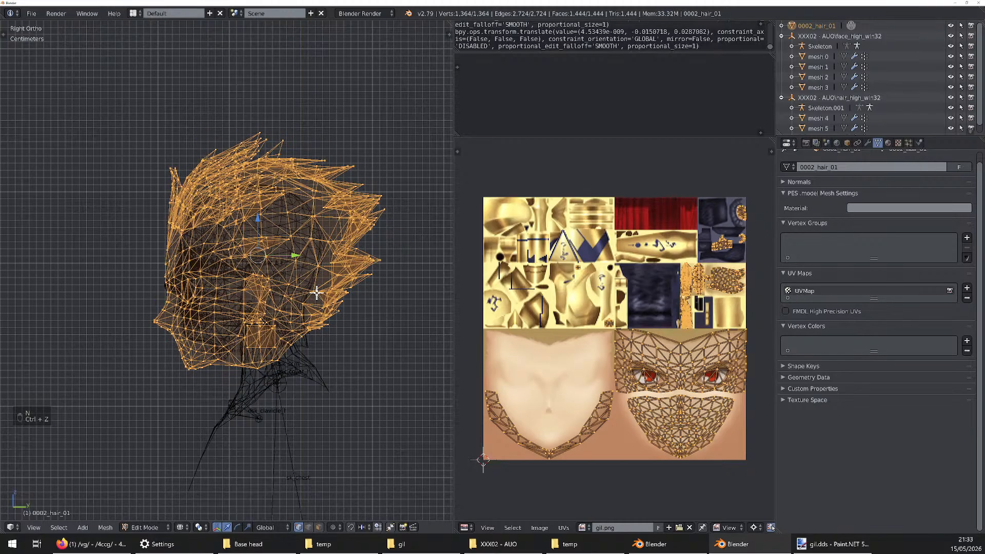
Scale the selected head geometry by 1.3 and move it about 0.3 cm along negative Y and 2.5 cm up
key(s)
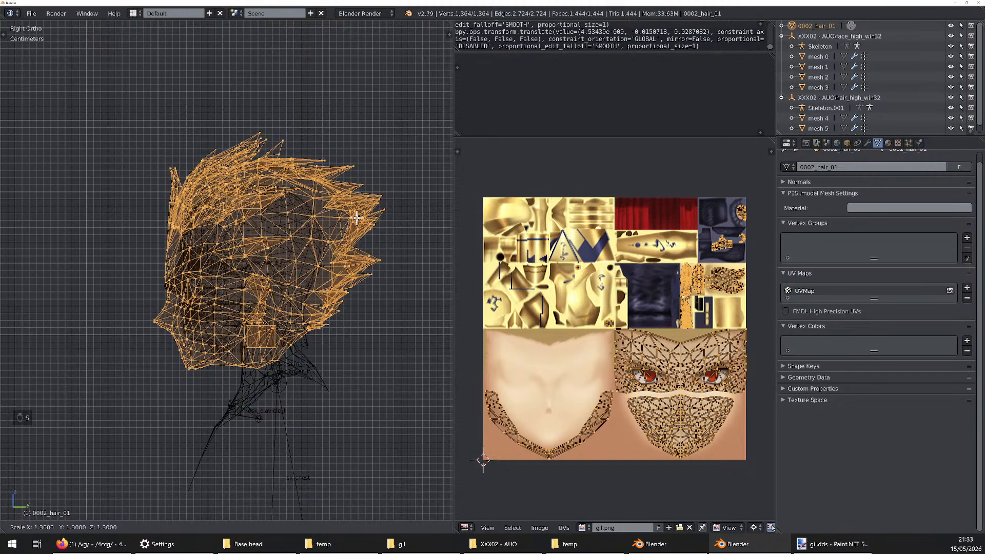
click(357, 217)
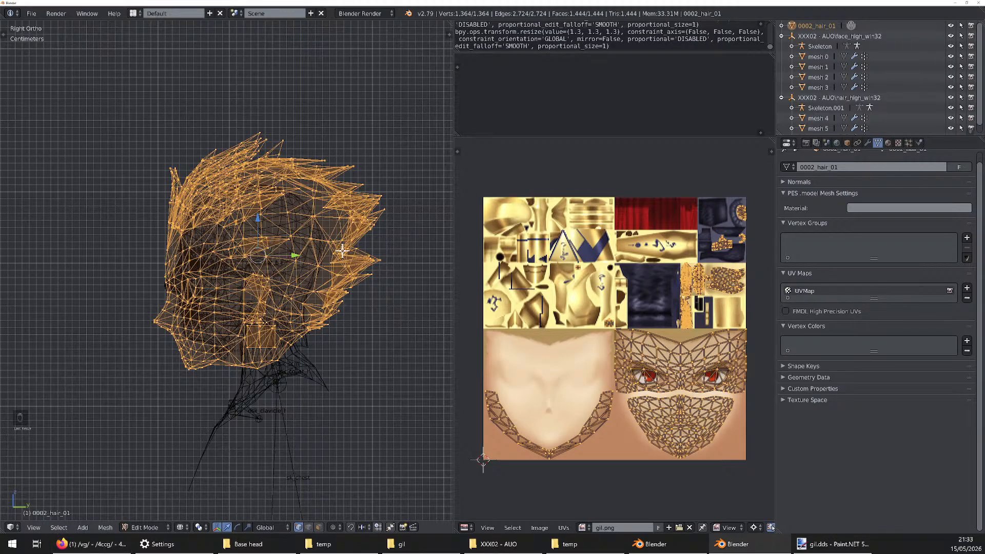
key(g)
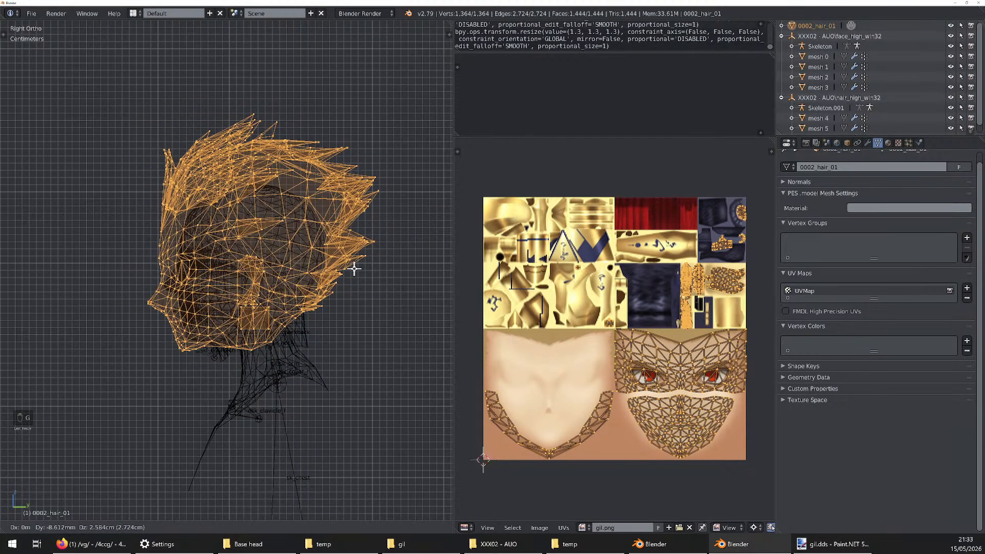
click(358, 269)
With shaded display in right orthographic view, lower the head geometry slightly, shift it about 0.5 cm along positive Y and leave edit mode
middle_drag(294, 326, 364, 335)
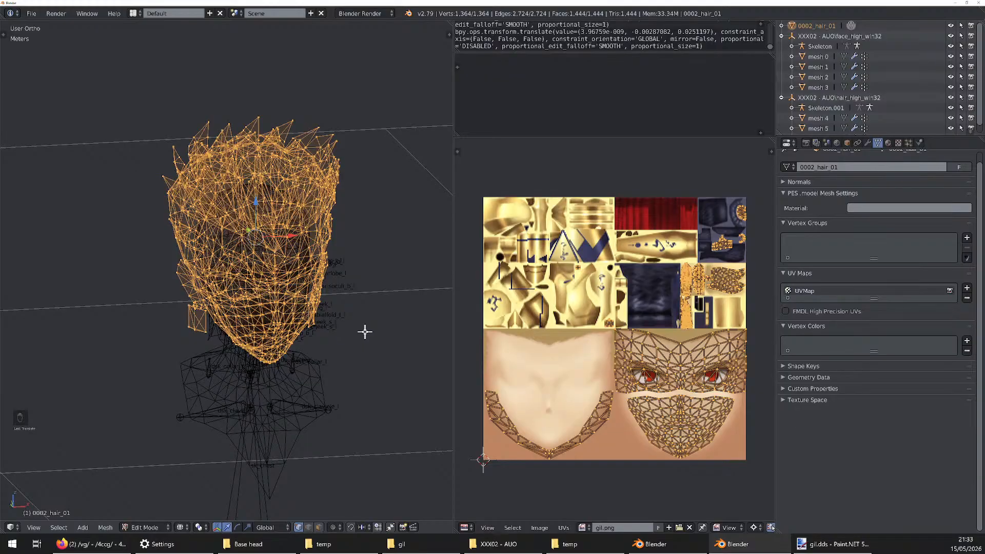
key(KP_1)
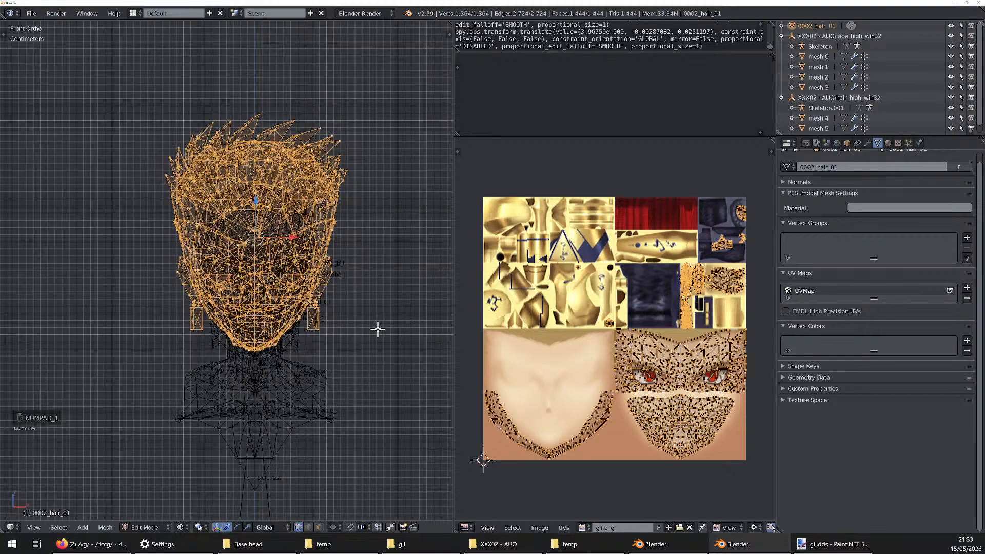
mouse_move(374, 332)
middle_down()
mouse_move(318, 330)
mouse_move(303, 308)
mouse_move(362, 333)
mouse_move(303, 321)
mouse_move(314, 332)
mouse_move(428, 336)
mouse_move(263, 329)
middle_up()
key(z)
scroll(334, 332, up, 2)
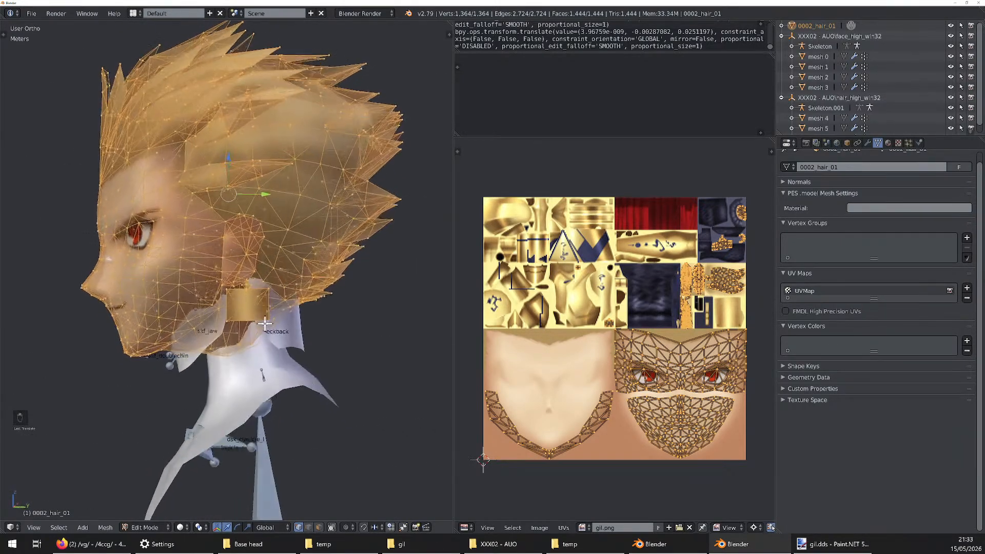
key(KP_3)
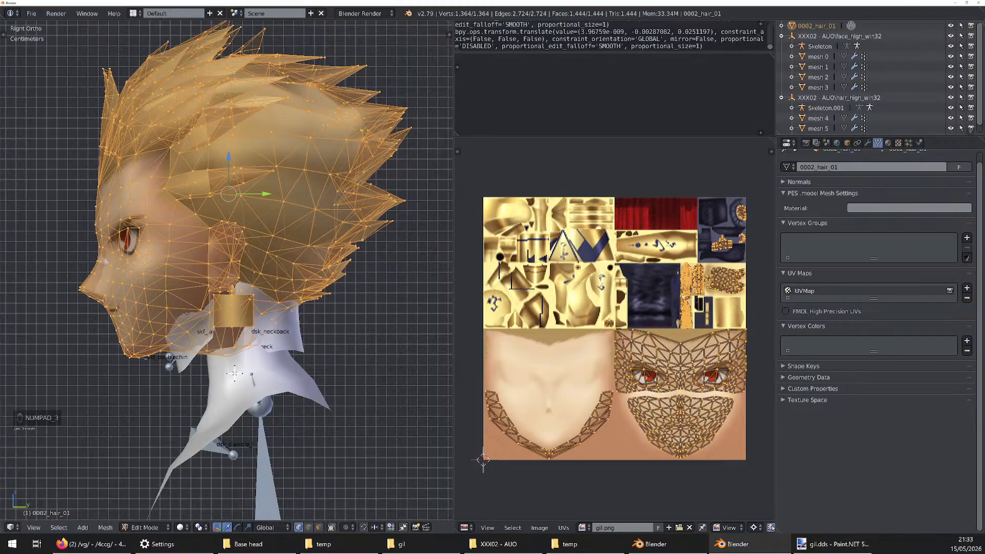
drag(230, 157, 236, 265)
drag(270, 206, 269, 205)
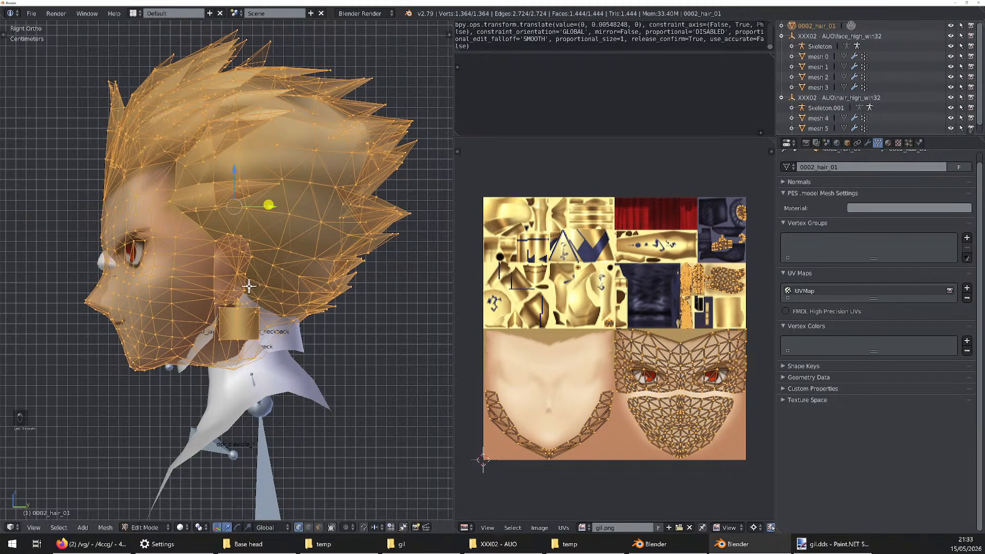
scroll(245, 293, down, 2)
middle_drag(245, 293, 282, 298)
key(Tab)
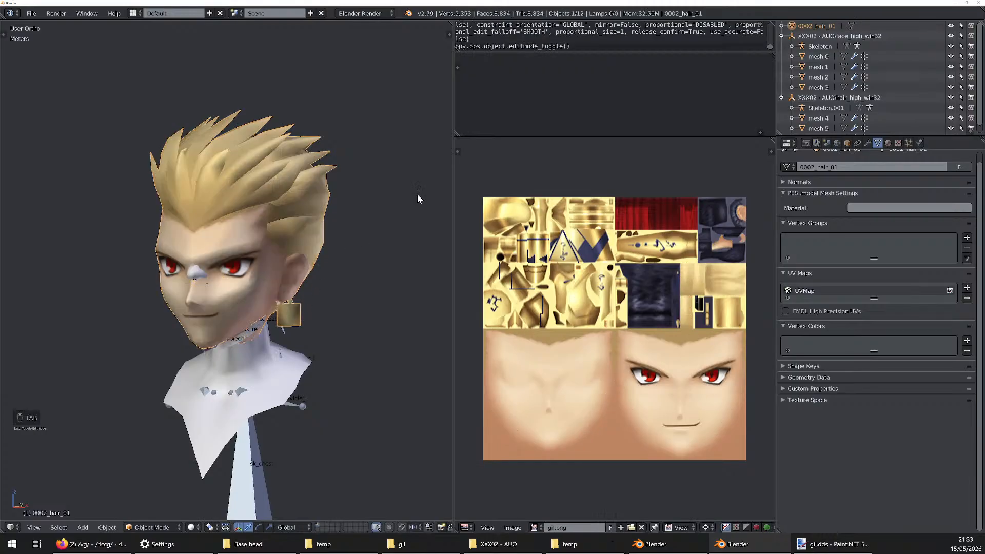
Select the template head mesh 6 and compare it with the custom head in wireframe display
scroll(838, 126, down, 1)
click(825, 130)
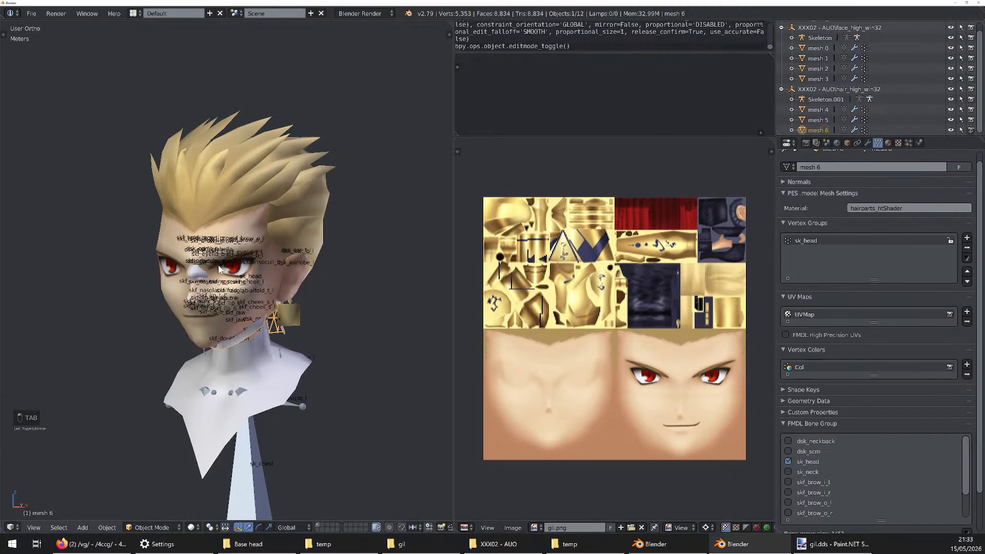
key(z)
key(z)
mouse_move(278, 240)
middle_down()
mouse_move(208, 271)
mouse_move(284, 253)
middle_up()
scroll(161, 269, up, 11)
scroll(162, 270, down, 8)
key(z)
scroll(284, 253, down, 5)
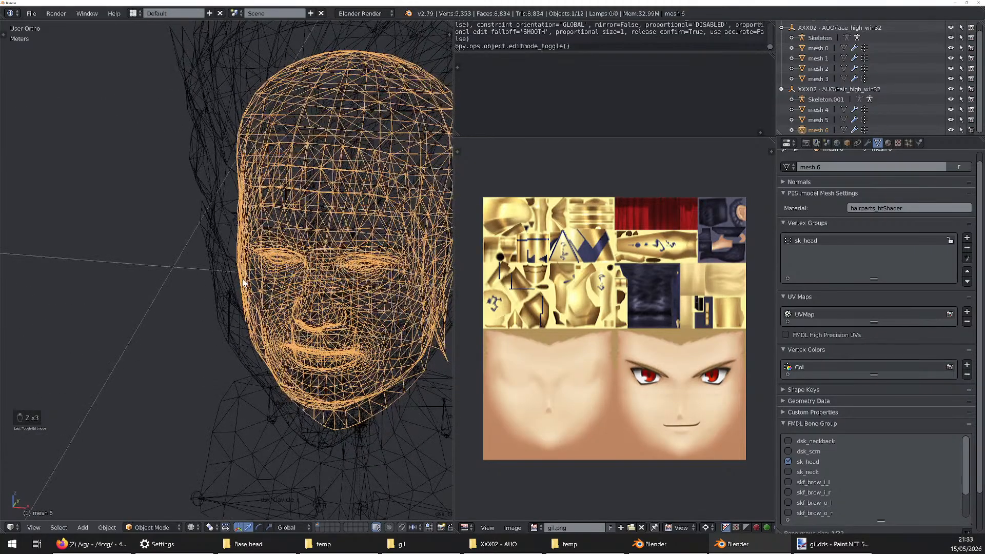
scroll(283, 253, up, 2)
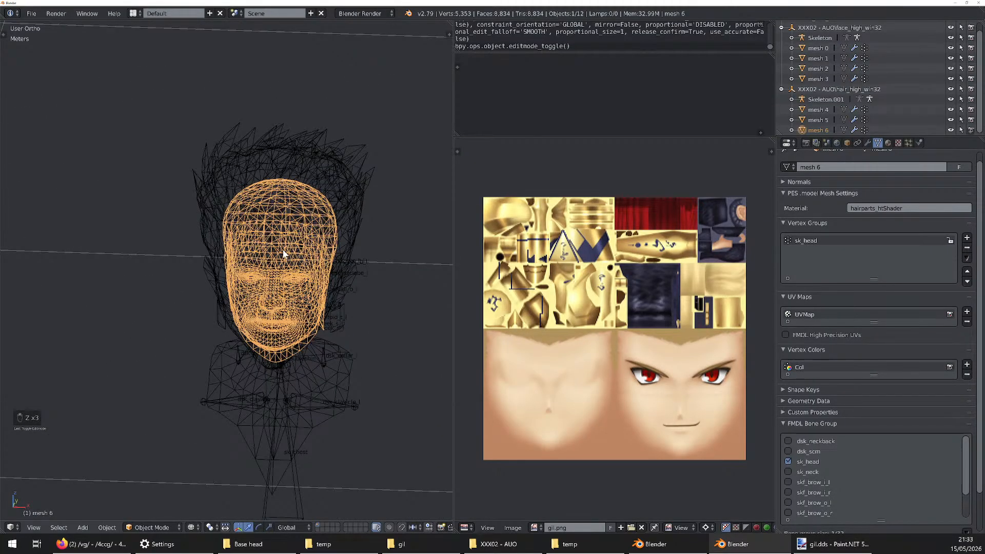
In edit mode, move all of mesh 6's geometry about 27 cm along negative X, beside the custom head
key(Tab)
middle_drag(287, 245, 318, 245)
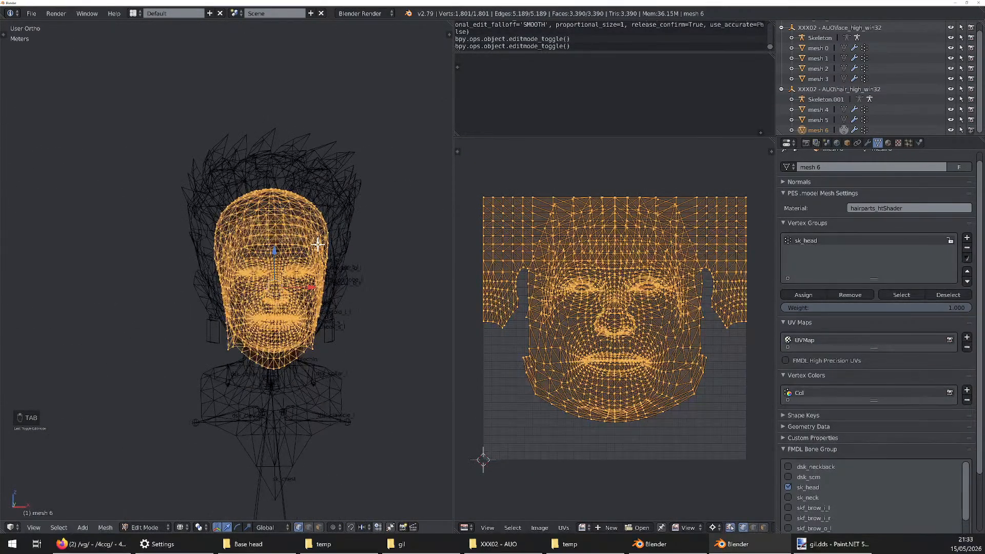
key(g)
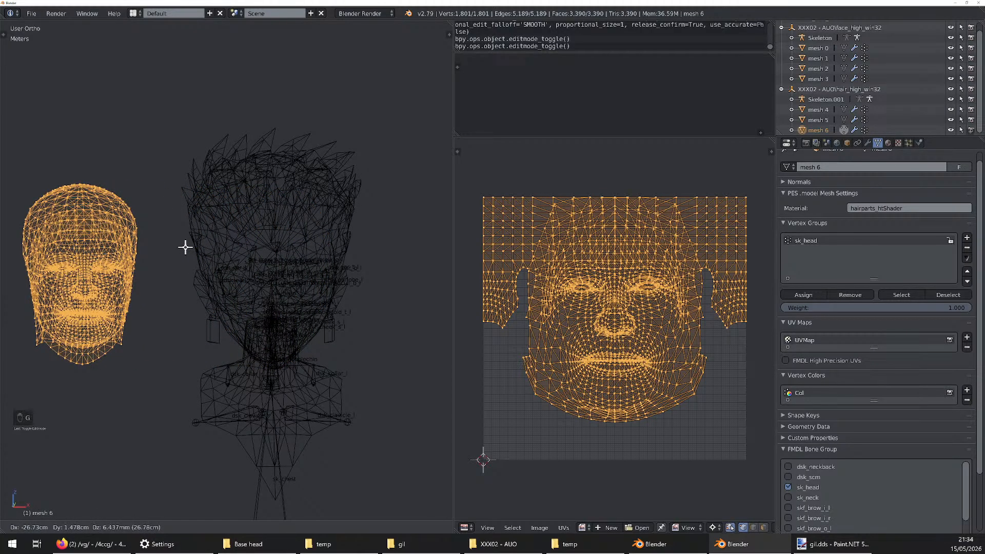
click(185, 247)
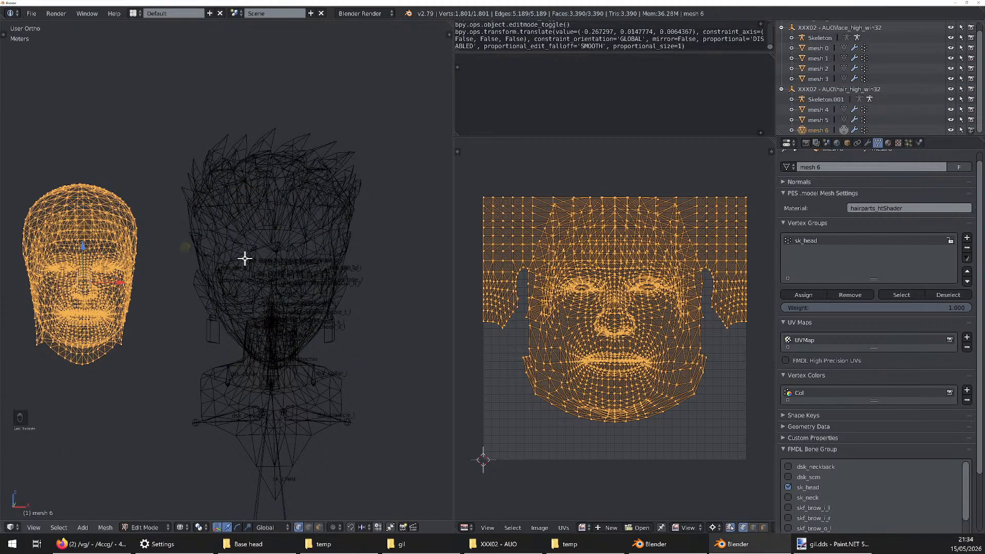
key(Tab)
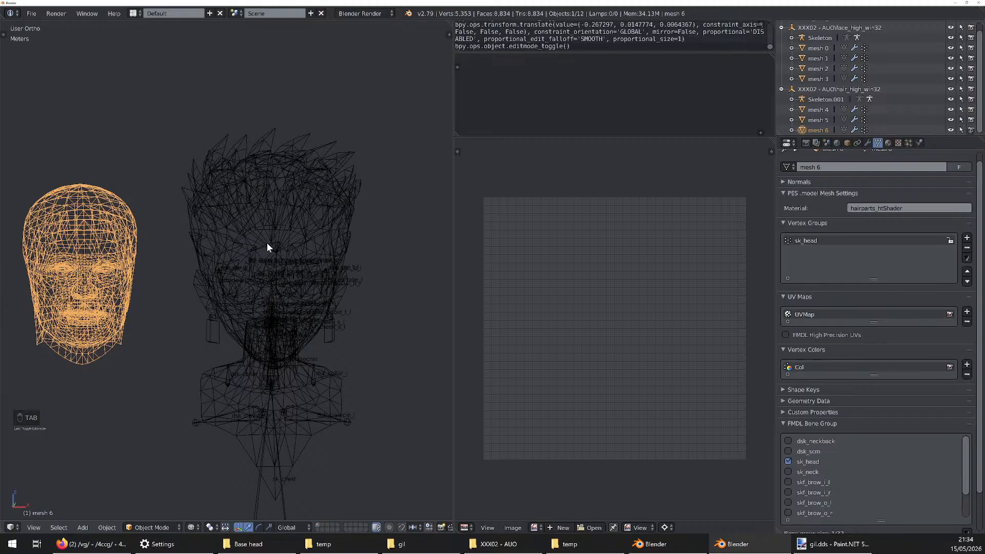
Select 0002_hair_01 together with mesh 6 as the active object and join them into mesh 6, shown in wireframe
scroll(266, 247, down, 2)
key(z)
mouse_move(269, 241)
middle_down()
mouse_move(238, 251)
mouse_move(287, 241)
mouse_move(266, 250)
mouse_move(340, 204)
middle_up()
right_click(265, 194)
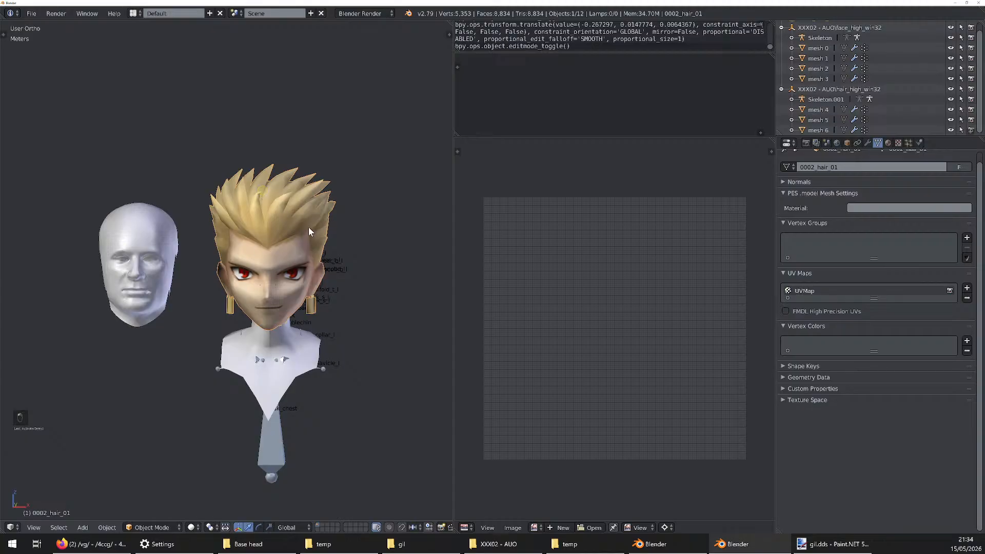
right_click(136, 236)
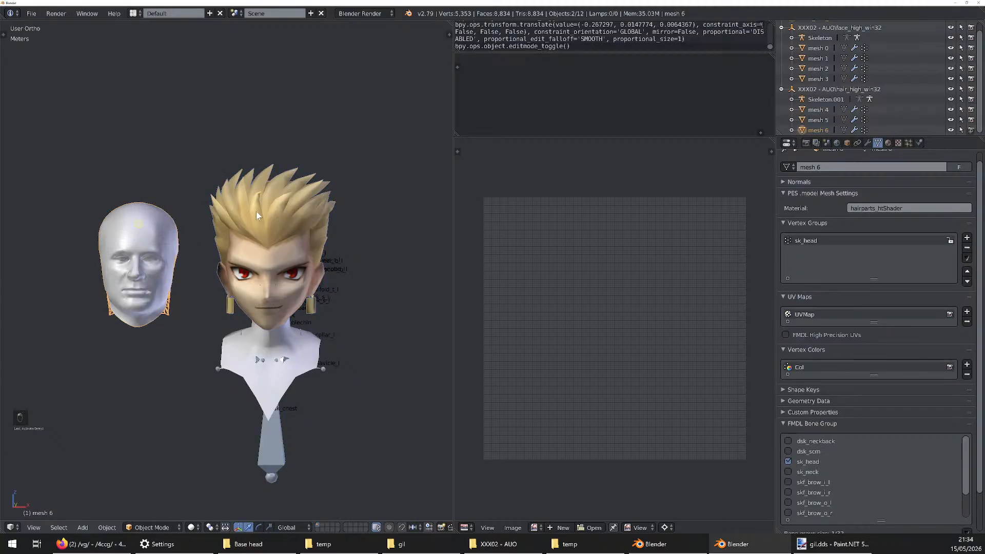
scroll(334, 223, up, 8)
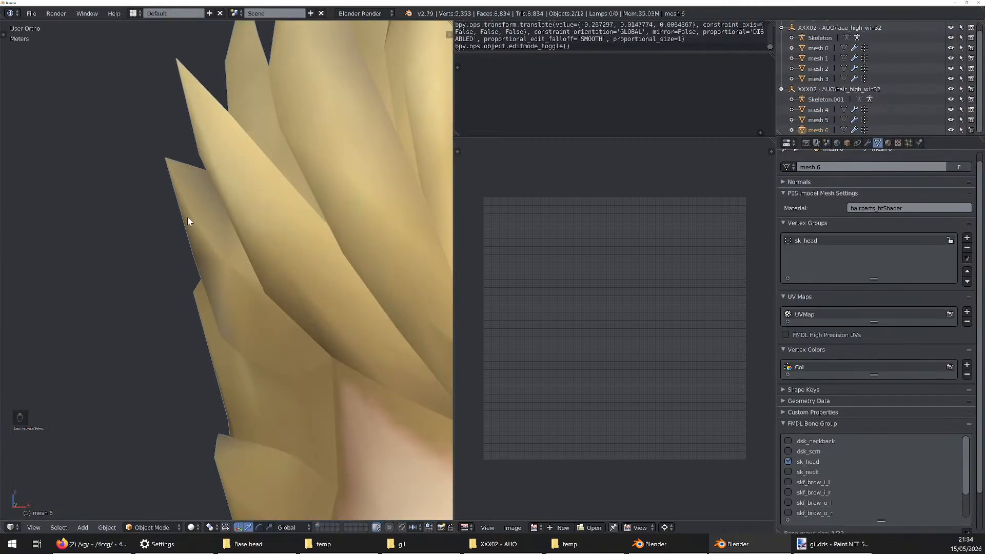
key(z)
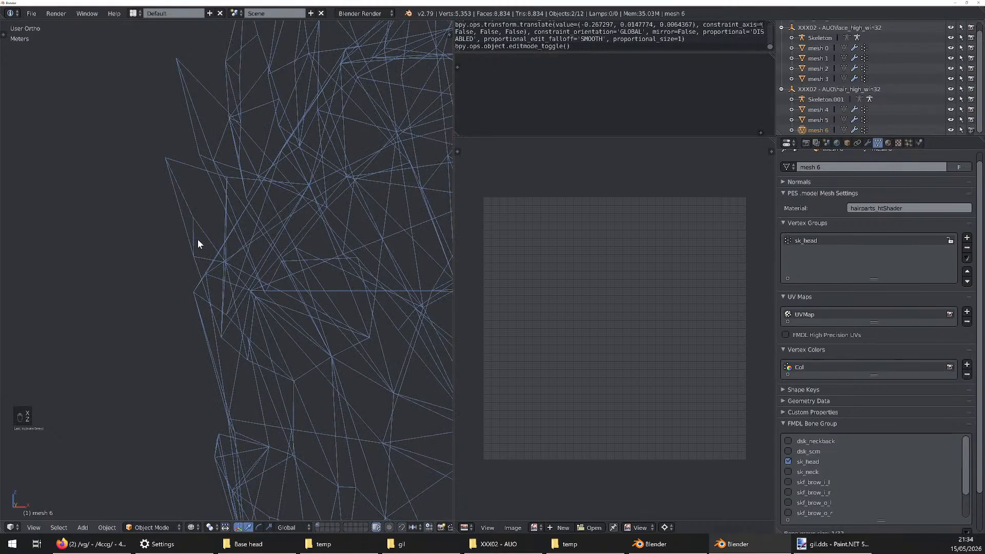
scroll(200, 240, down, 6)
scroll(285, 219, down, 5)
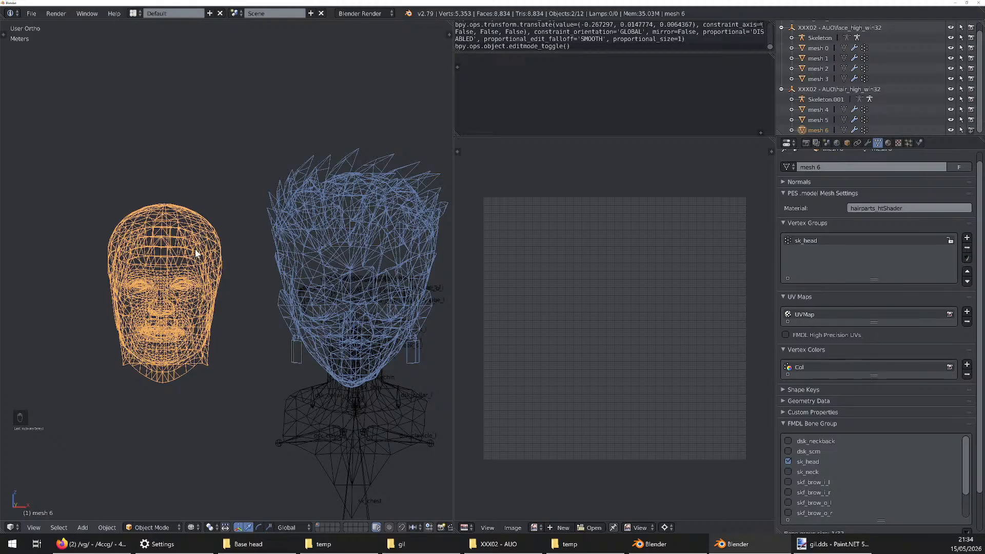
key(z)
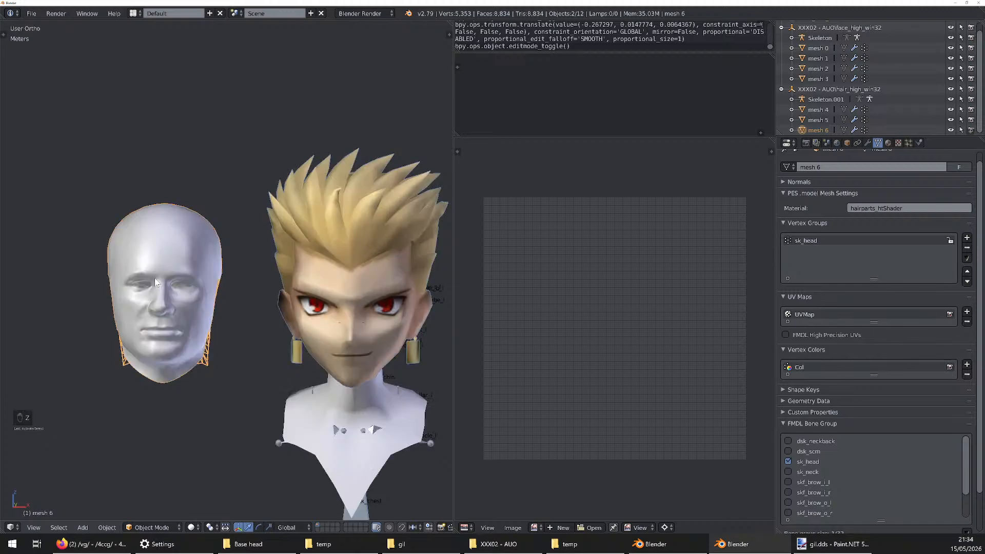
key(z)
key(ctrl+j)
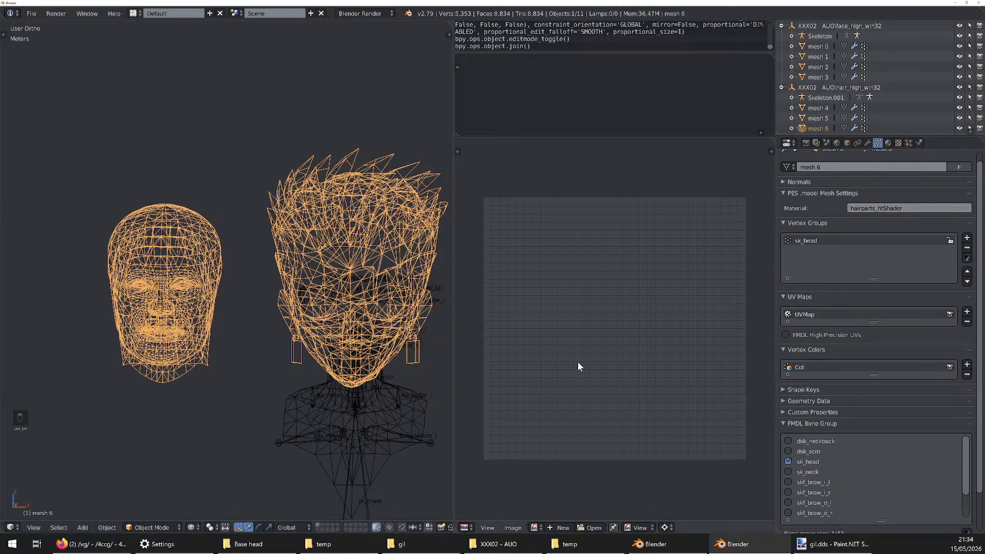
Look at the original 0002_hair_01 head in the other Blender window and return to the template scene
click(659, 543)
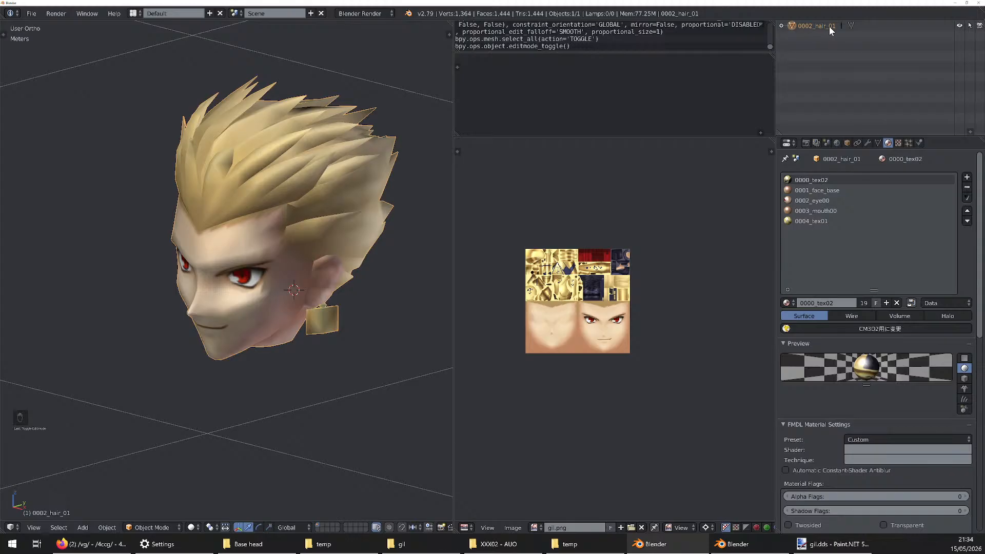
click(750, 542)
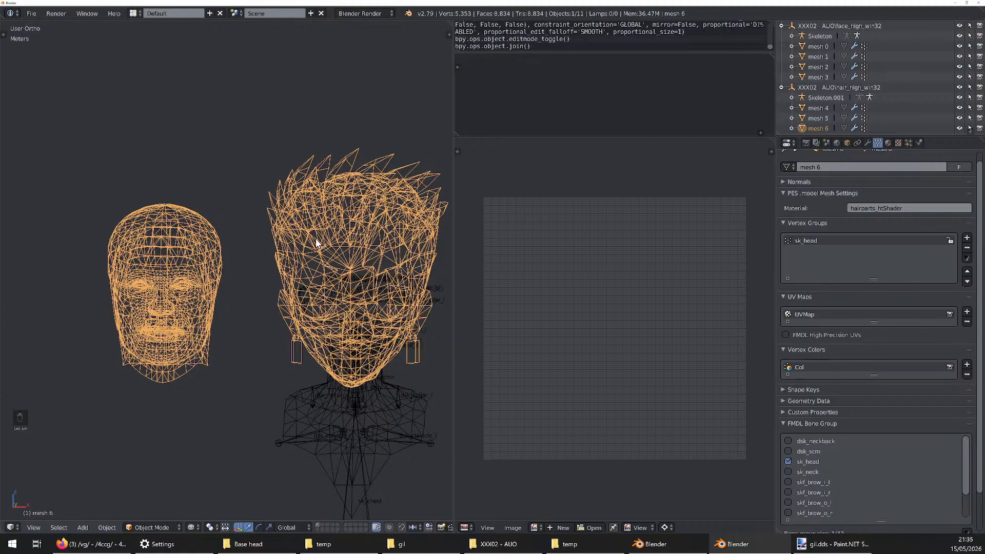
Delete all vertices of the template head beside the custom head in mesh 6, keeping only the custom head
scroll(288, 211, down, 3)
key(Tab)
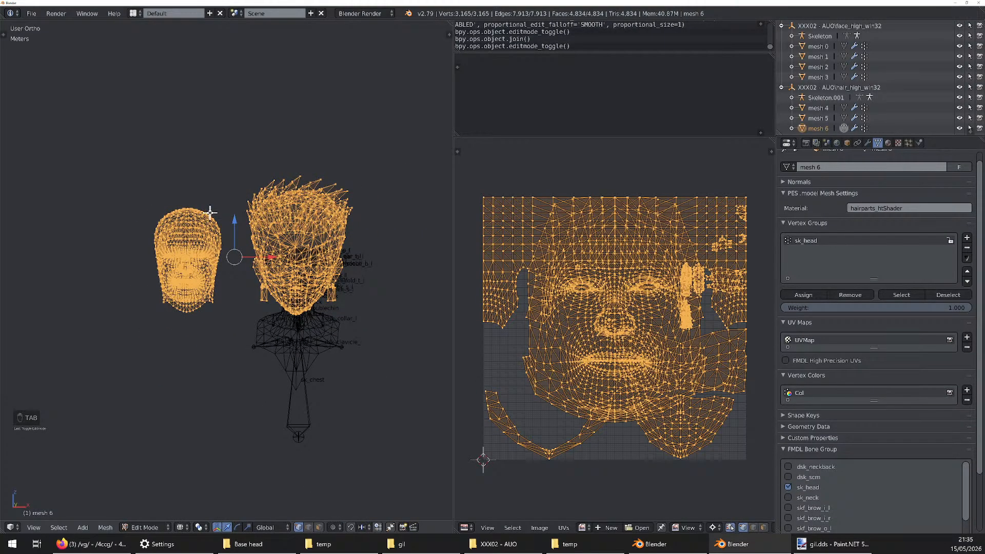
key(a)
key(b)
drag(236, 149, 104, 385)
key(x)
click(167, 249)
key(Tab)
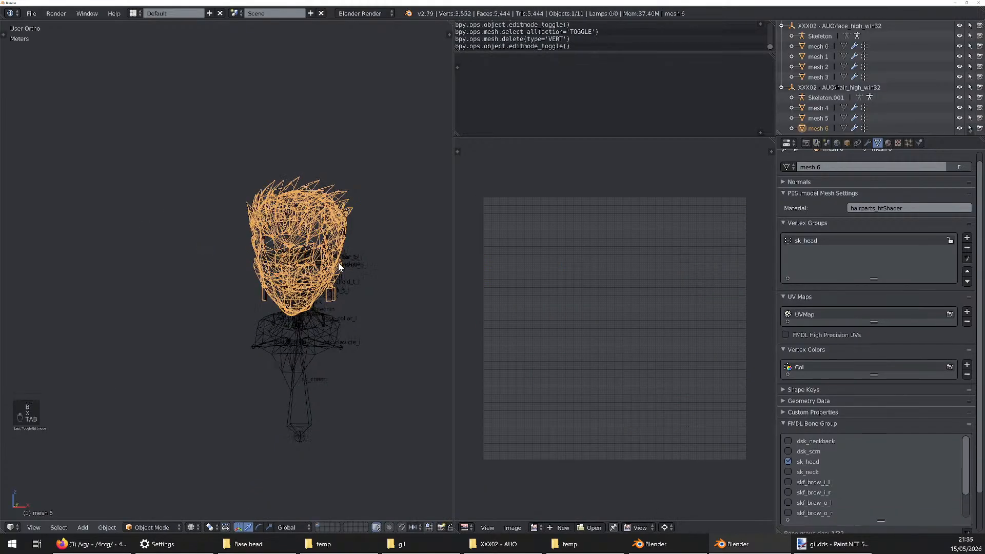
mouse_move(349, 256)
middle_down()
mouse_move(415, 263)
mouse_move(333, 259)
middle_up()
scroll(347, 262, up, 3)
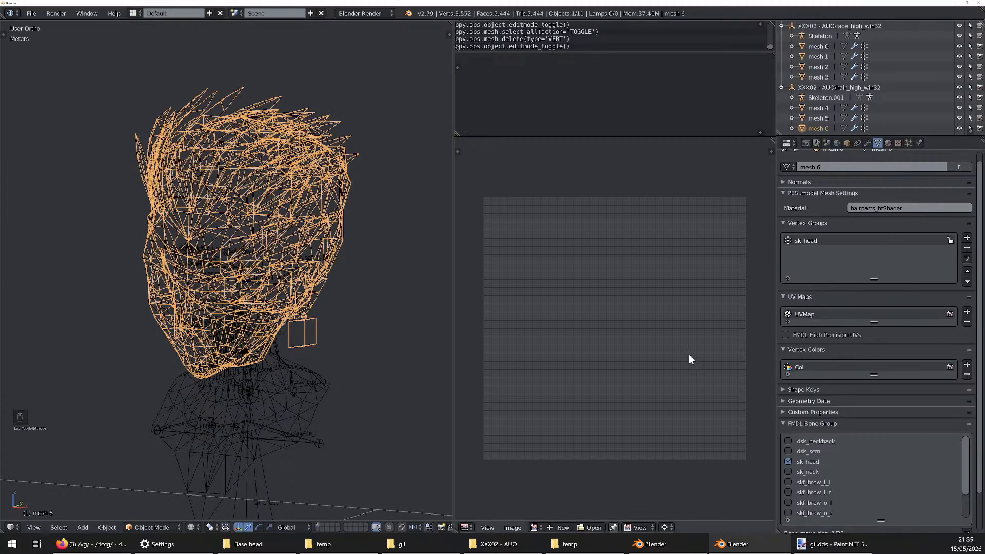
Switch to the XXX02 - AUO export folder and delete the old hair_parts_col.dds texture
click(498, 544)
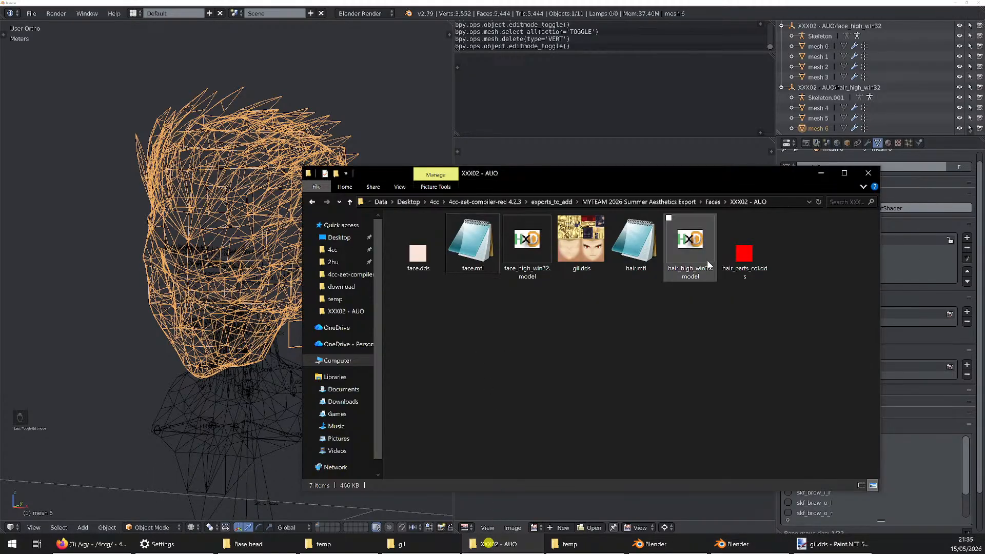
click(758, 269)
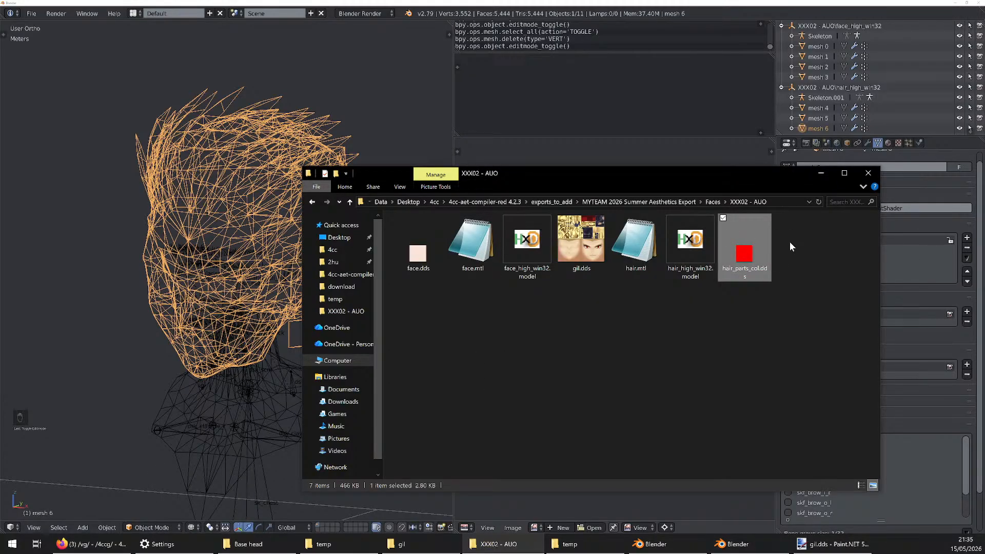
click(767, 273)
click(748, 271)
click(733, 319)
click(750, 272)
key(Delete)
Rename the gil.dds texture in the XXX02 - AUO folder as hair_parts_col.dds
click(573, 270)
key(F2)
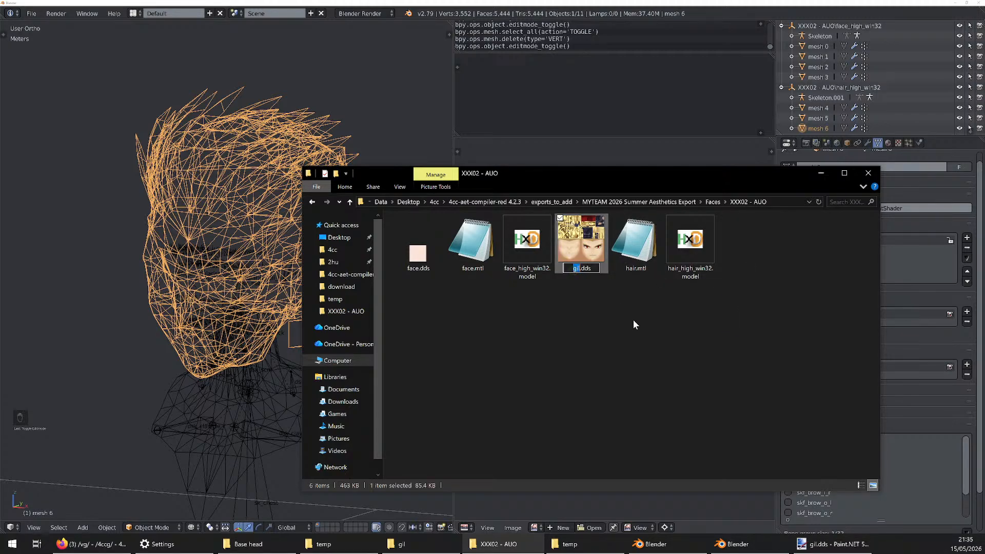
text(hair_parts_col)
key(Return)
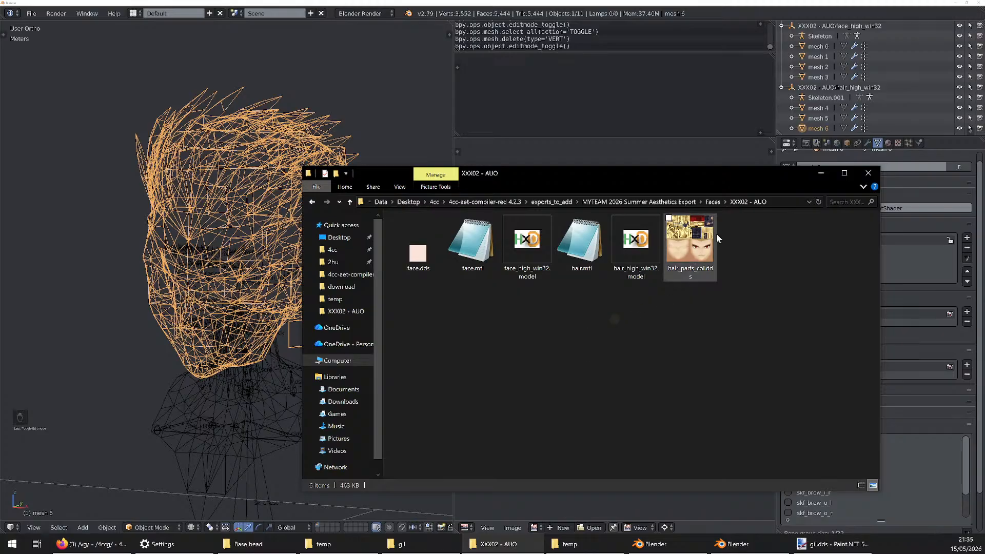
click(800, 266)
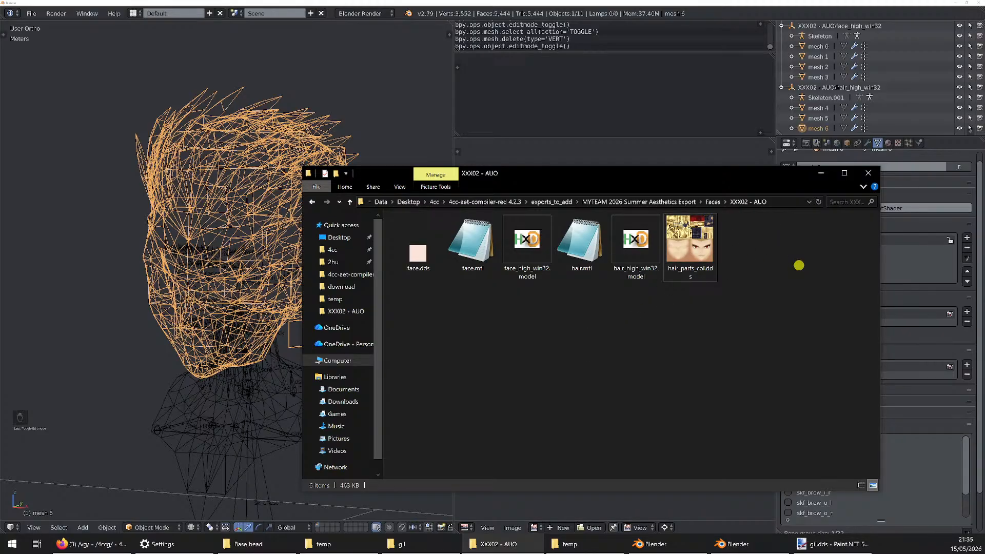
Return to the Blender template scene and examine the joined mesh 6 head in textured display
click(724, 2)
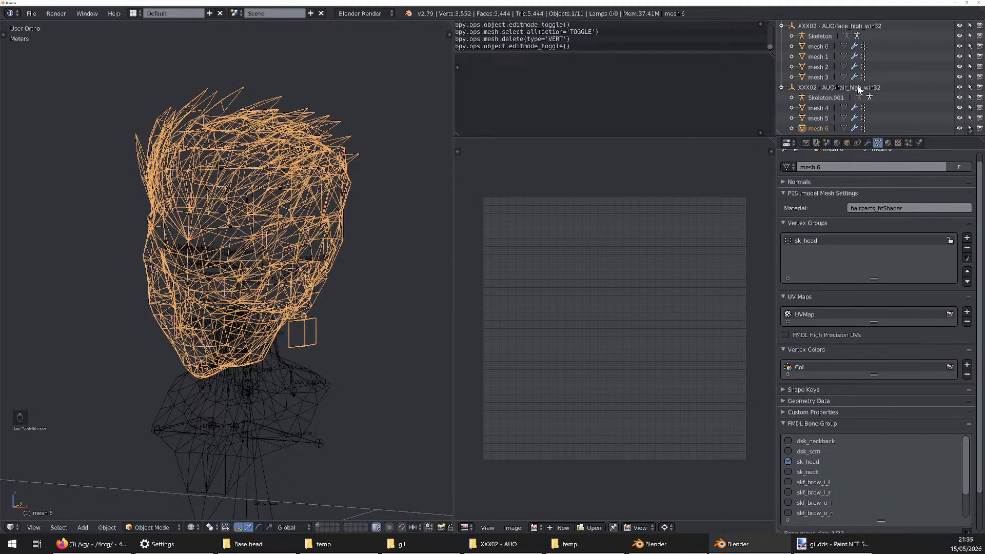
key(alt+z)
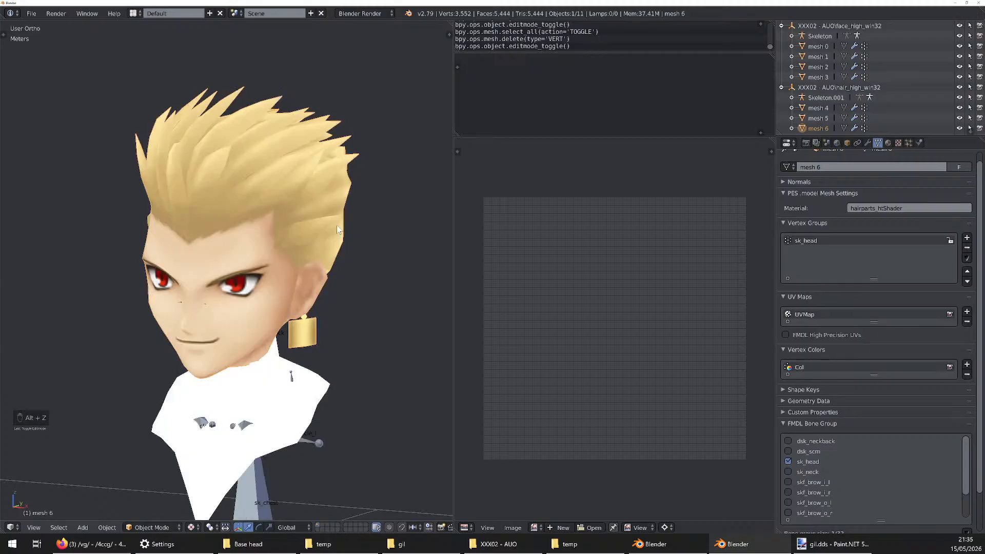
mouse_move(342, 219)
middle_down()
mouse_move(276, 221)
mouse_move(369, 239)
mouse_move(298, 242)
mouse_move(396, 247)
mouse_move(312, 247)
middle_up()
key(z)
key(z)
key(alt+z)
key(alt+z)
key(alt+z)
scroll(315, 229, down, 5)
scroll(309, 236, up, 3)
Check mesh 6's existing bone weights in Weight Paint mode with wireframe display, and go back to Object Mode
key(ctrl+Tab)
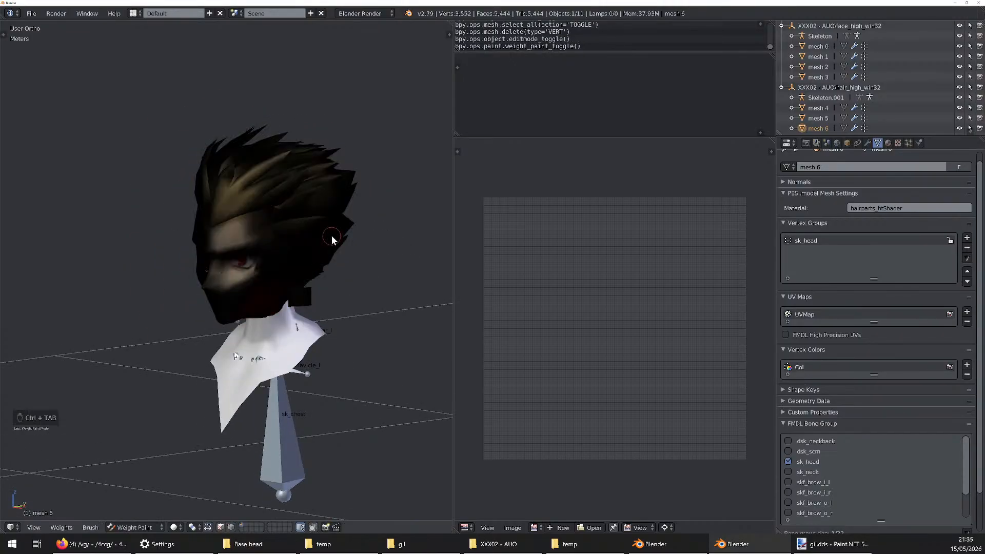
key(z)
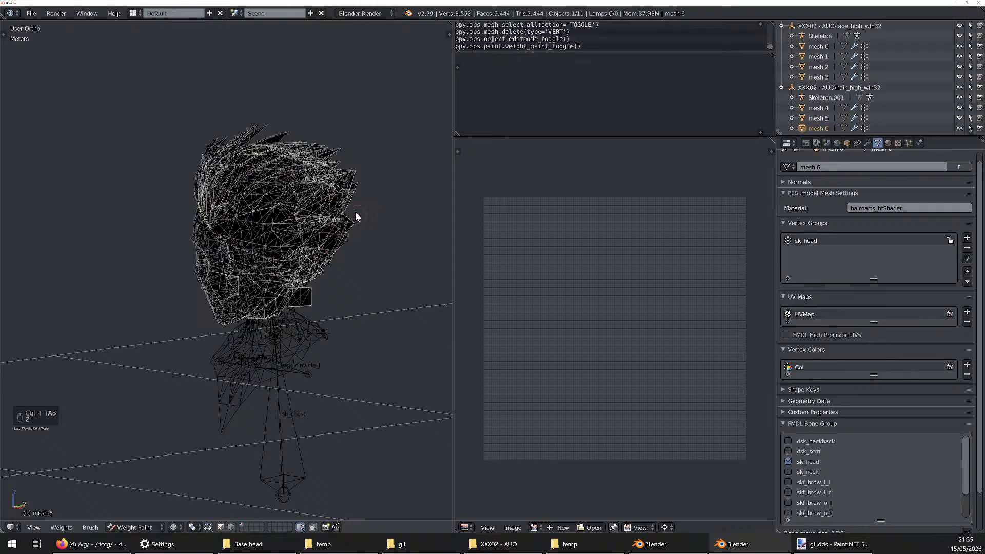
mouse_move(355, 211)
middle_down()
mouse_move(319, 213)
mouse_move(349, 207)
middle_up()
key(ctrl+Tab)
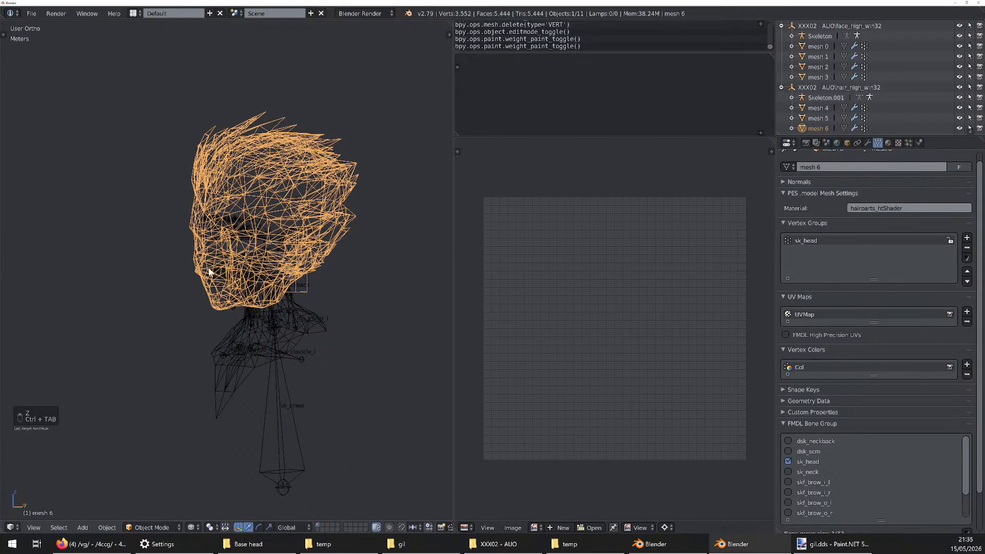
click(144, 529)
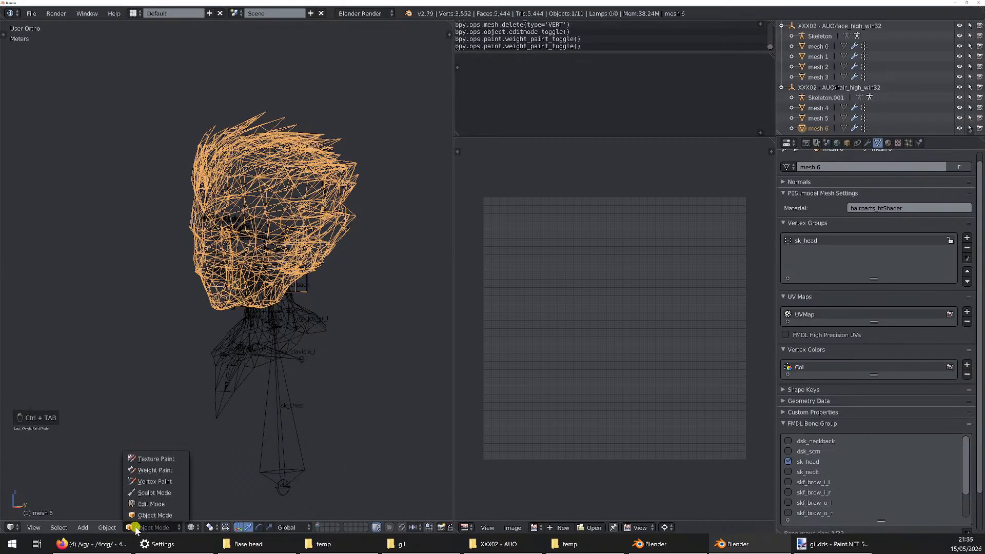
click(153, 470)
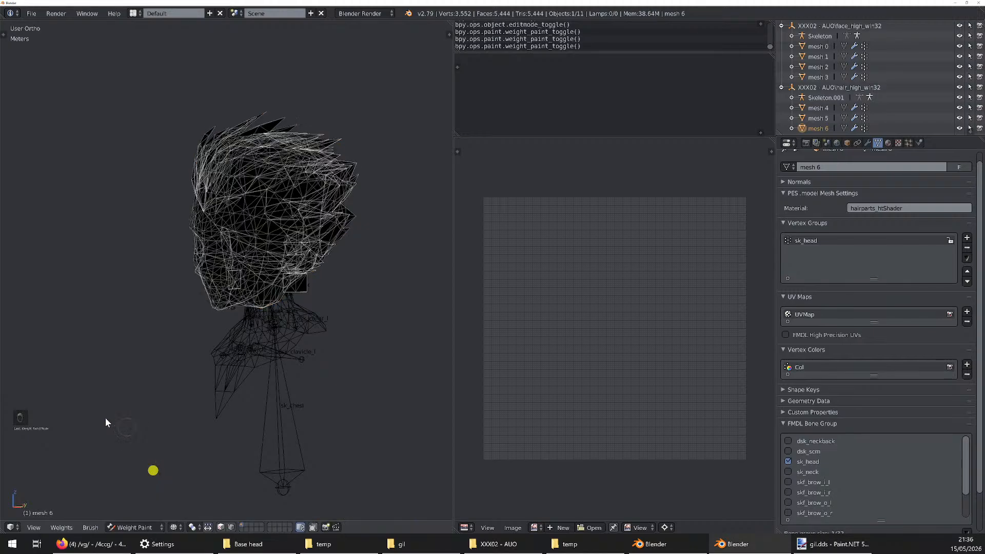
key(ctrl+Tab)
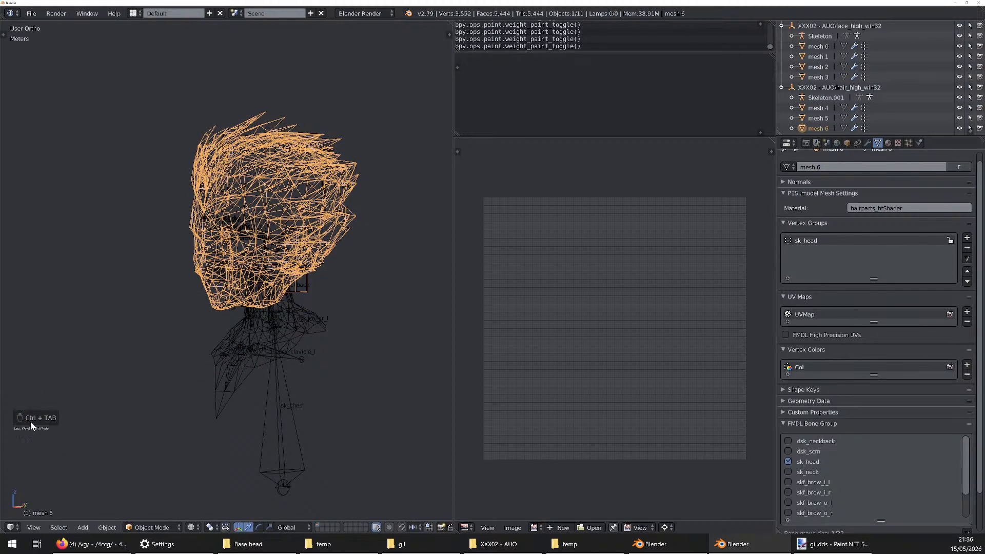
key(ctrl+Tab)
scroll(234, 231, up, 4)
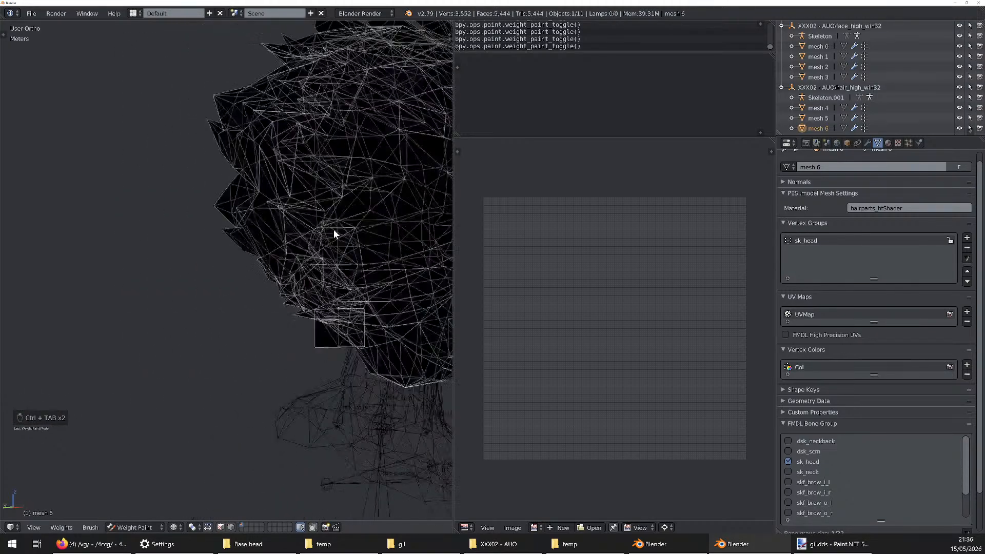
scroll(265, 239, down, 6)
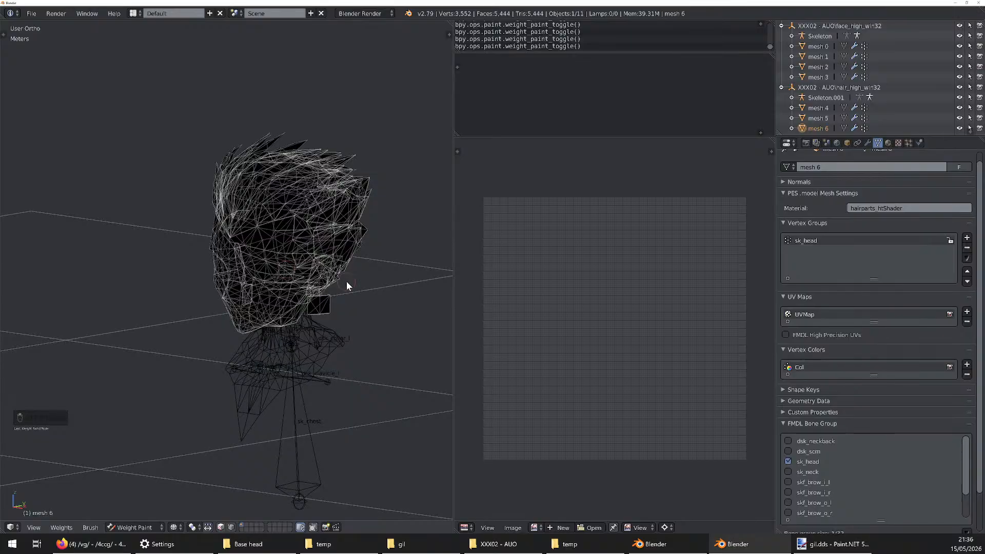
mouse_move(346, 281)
middle_down()
mouse_move(398, 287)
mouse_move(344, 288)
middle_up()
key(ctrl+Tab)
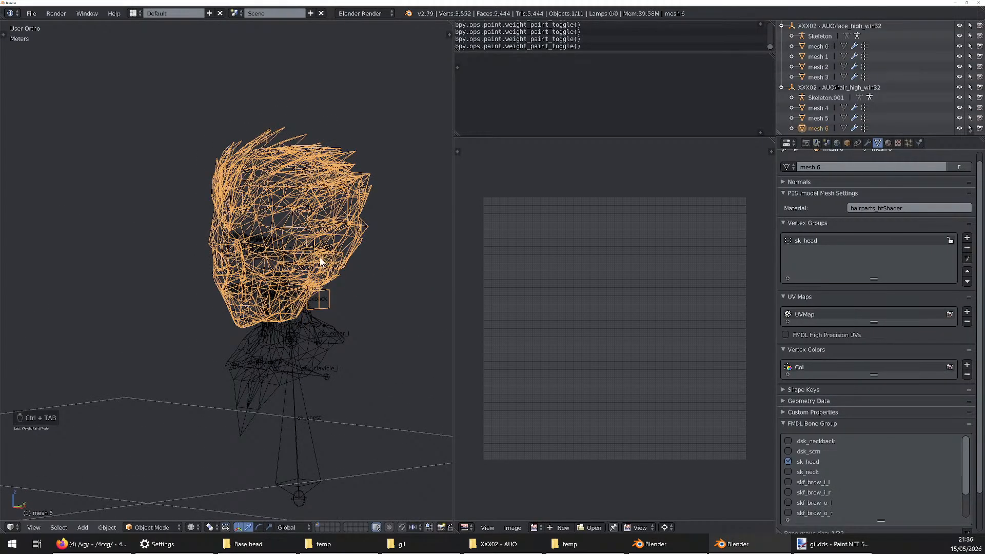
Examine the head and its placement relative to the neck and scene origin in shaded display from several angles
key(z)
scroll(370, 251, down, 4)
scroll(369, 250, up, 6)
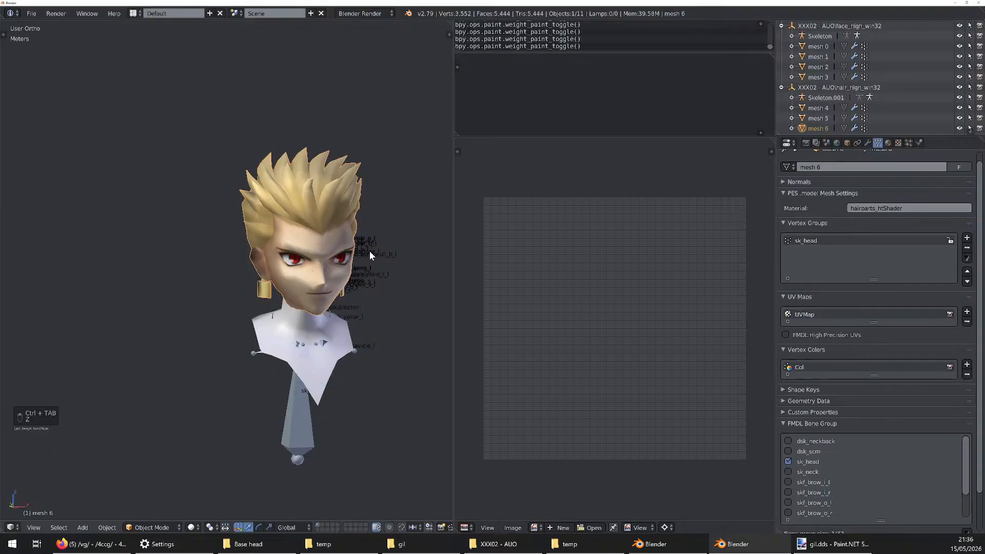
scroll(370, 250, down, 9)
scroll(363, 322, up, 3)
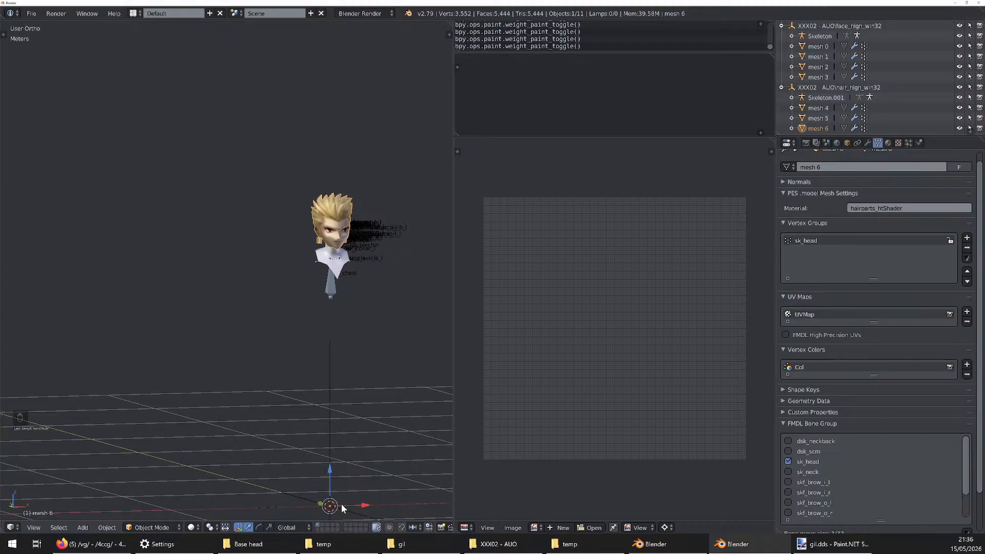
middle_drag(350, 389, 324, 432)
scroll(355, 207, up, 8)
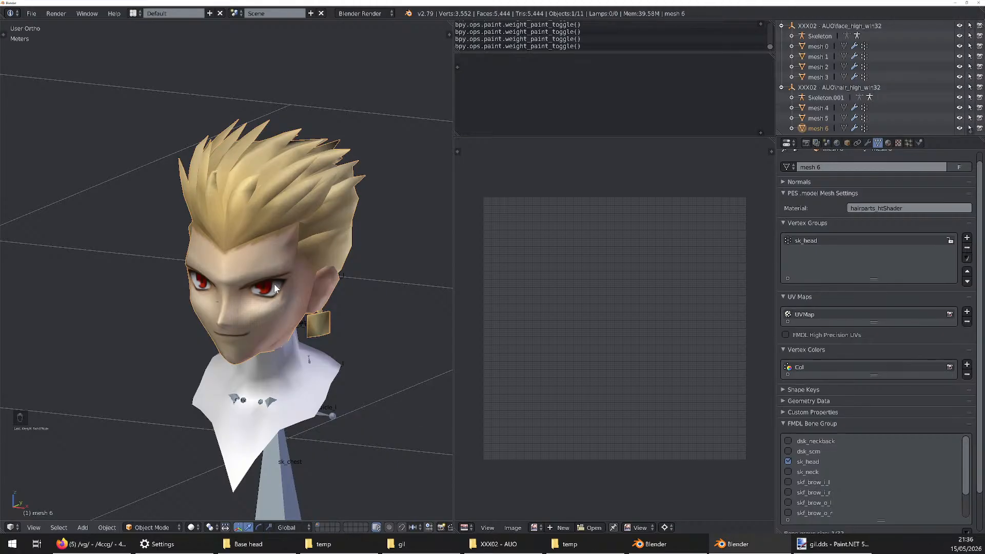
middle_drag(310, 261, 332, 256)
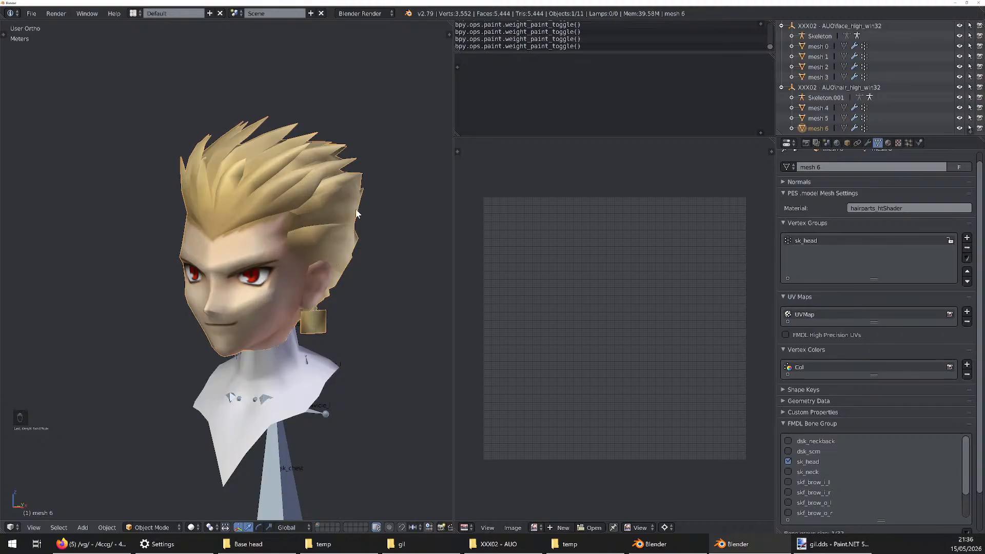
middle_drag(358, 214, 338, 218)
middle_drag(325, 288, 272, 277)
scroll(266, 276, up, 3)
scroll(266, 276, down, 2)
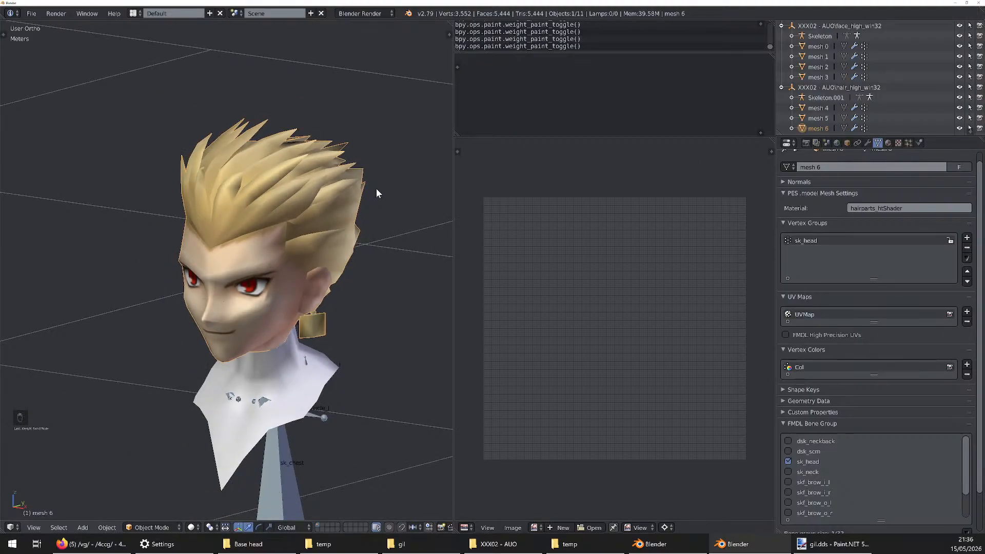
In Weight Paint mode, paint full weight for the sk_head vertex group over mesh 6's face and hair
click(157, 527)
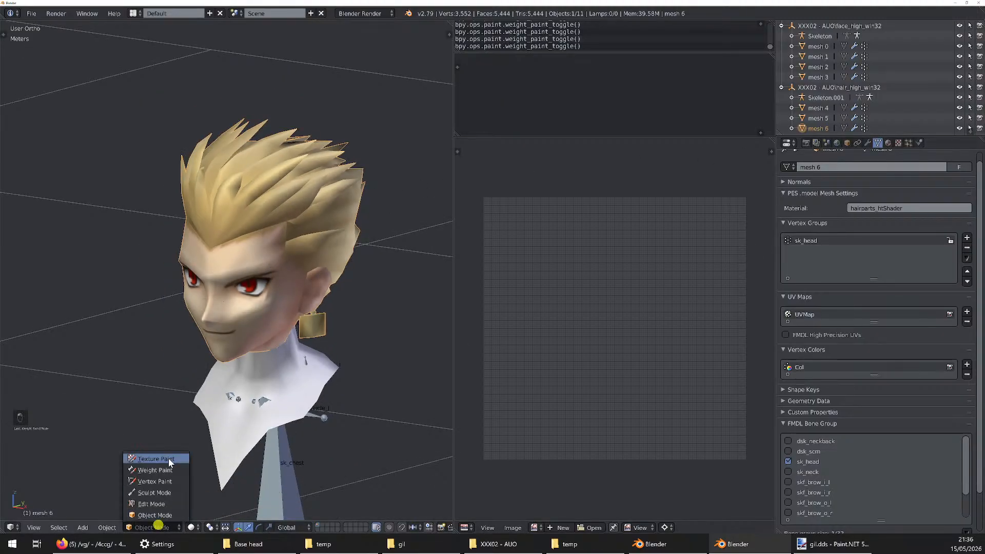
click(164, 470)
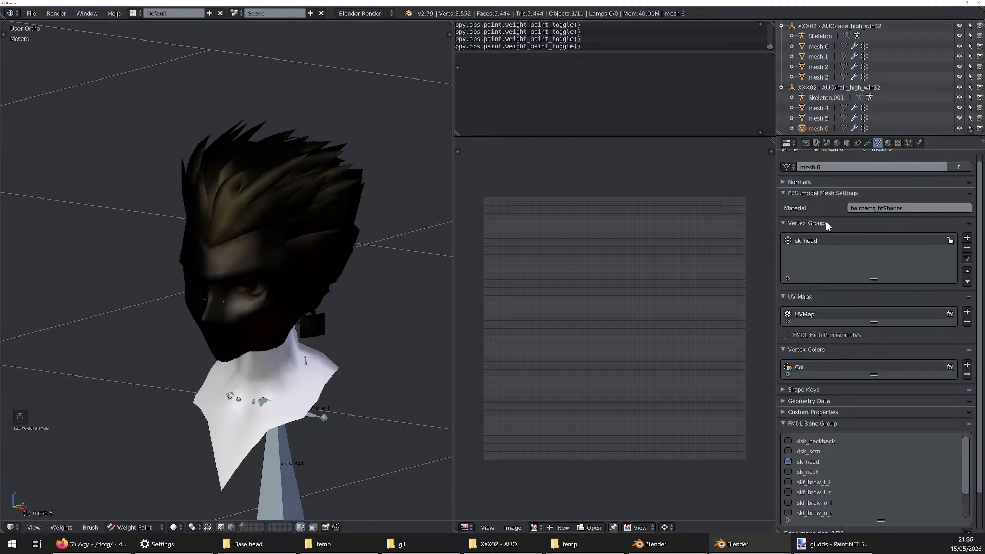
click(810, 241)
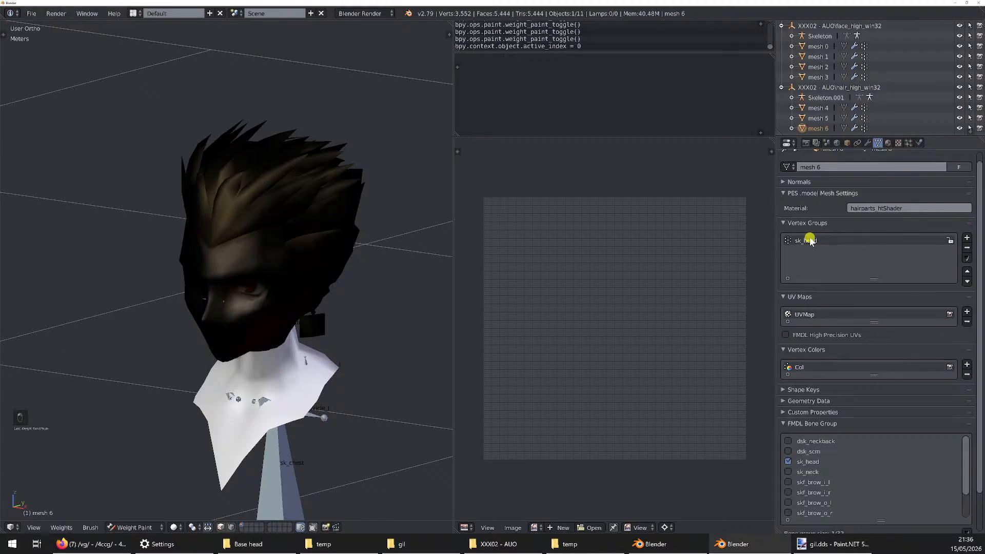
click(809, 243)
click(812, 244)
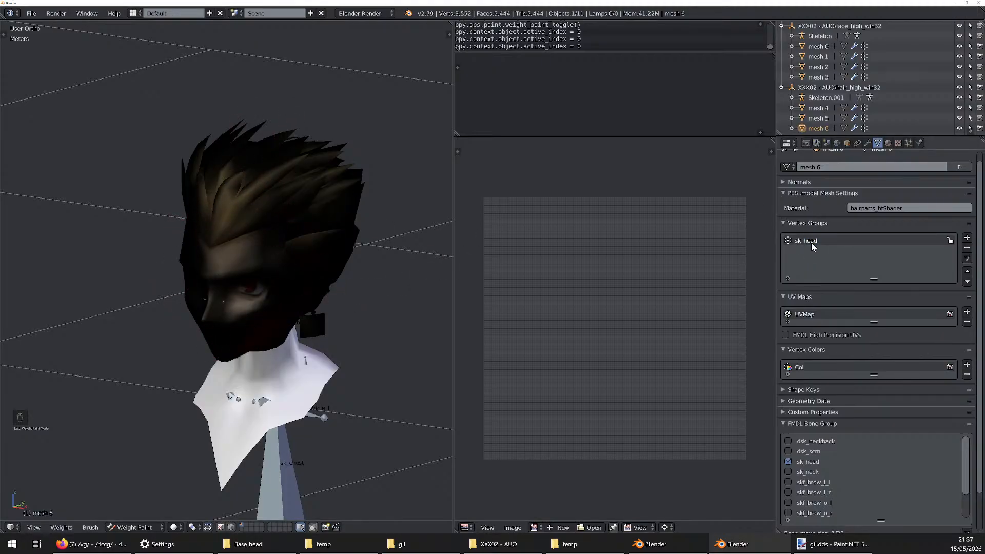
scroll(204, 216, down, 3)
mouse_move(204, 217)
mouse_down()
mouse_move(245, 160)
mouse_move(193, 202)
mouse_move(307, 157)
mouse_move(190, 270)
mouse_move(245, 192)
mouse_move(253, 149)
mouse_move(150, 244)
mouse_move(267, 266)
mouse_move(234, 282)
mouse_up()
scroll(235, 282, up, 5)
scroll(201, 304, up, 3)
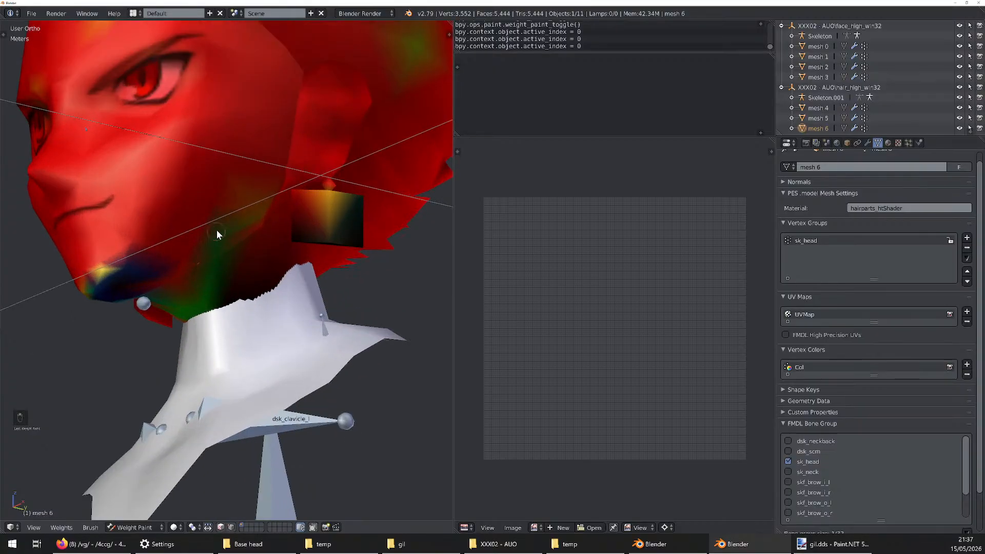
middle_drag(205, 212, 258, 253)
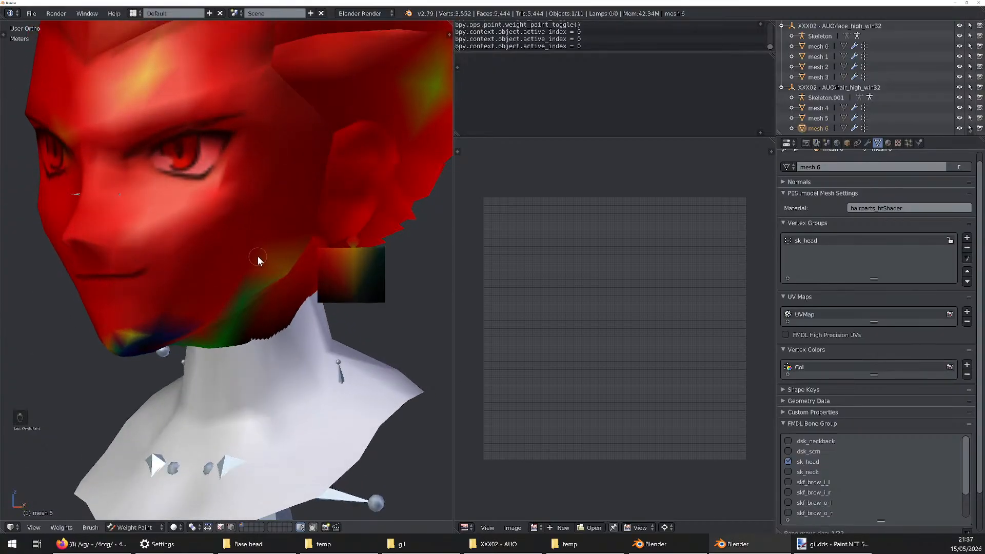
scroll(261, 249, down, 4)
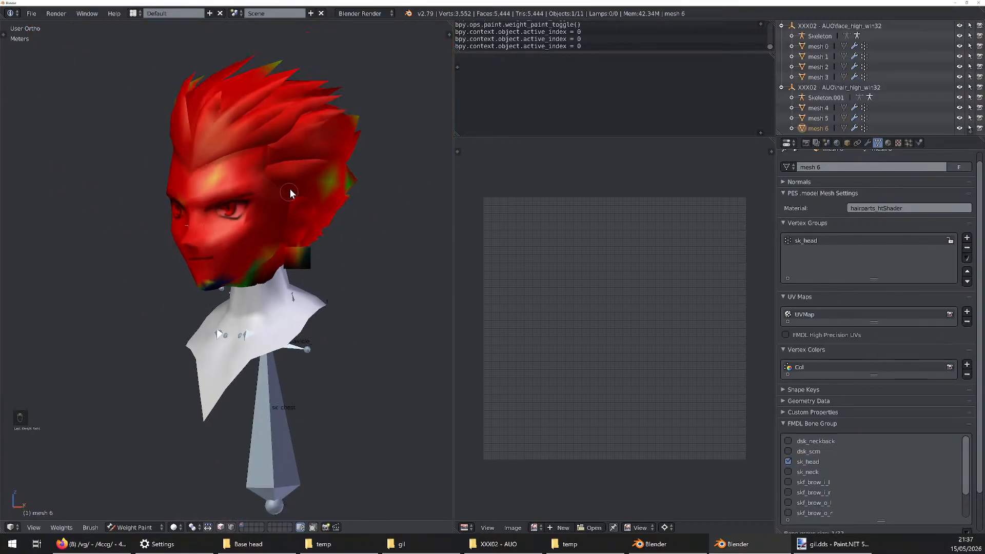
In wireframe display, paint the remaining under-weighted hair, jaw and earring areas to full sk_head weight
middle_drag(326, 183, 286, 179)
scroll(286, 182, up, 2)
key(z)
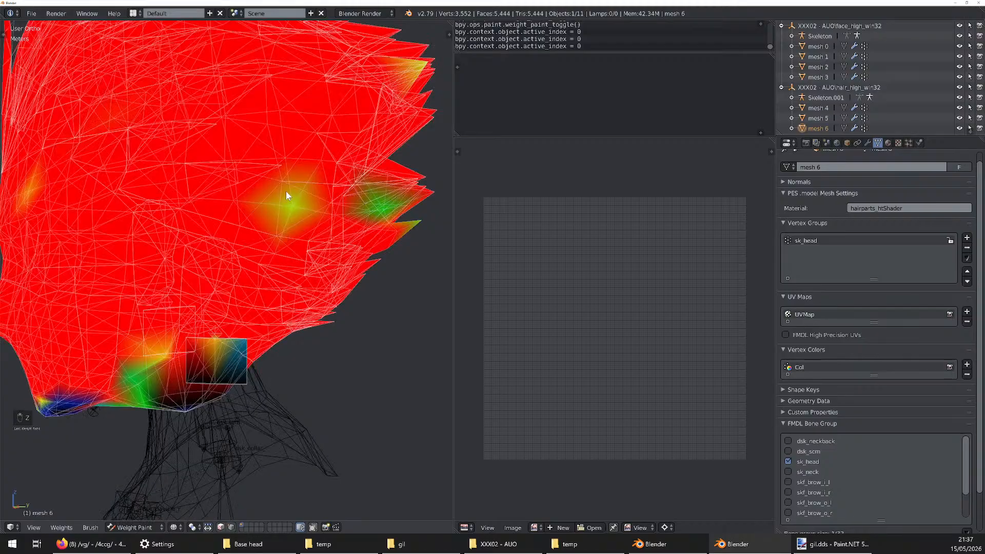
middle_drag(402, 190, 230, 340)
scroll(230, 339, down, 4)
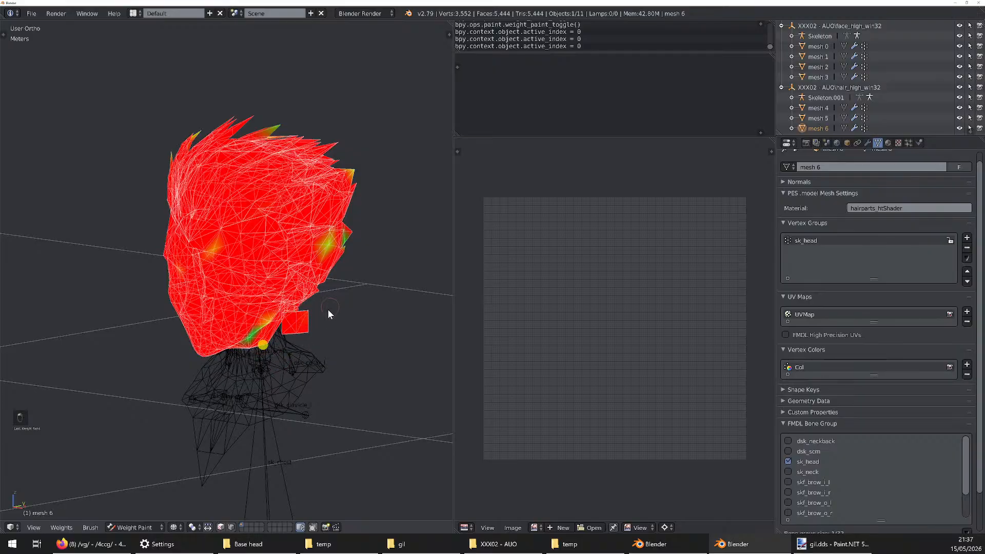
scroll(318, 355, down, 10)
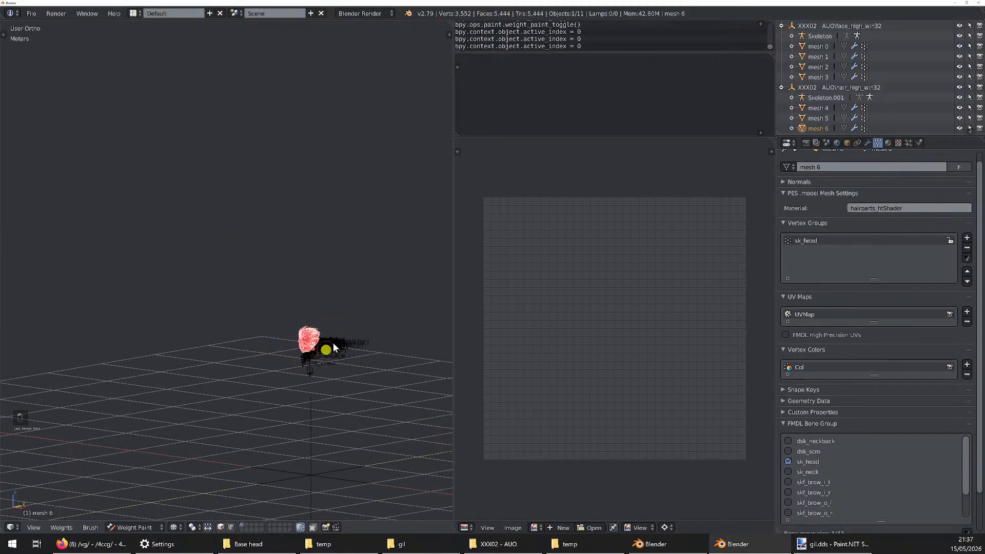
scroll(328, 352, up, 12)
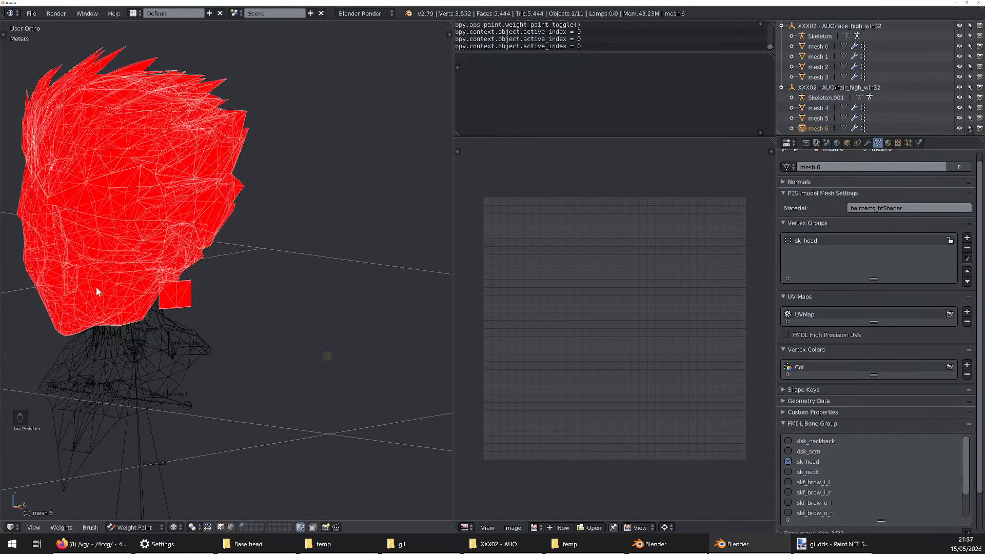
Examine the painted sk_head weights over mesh 6's face, hair, jaw and earring from several angles
scroll(95, 286, down, 4)
middle_drag(95, 286, 398, 286)
scroll(402, 286, up, 5)
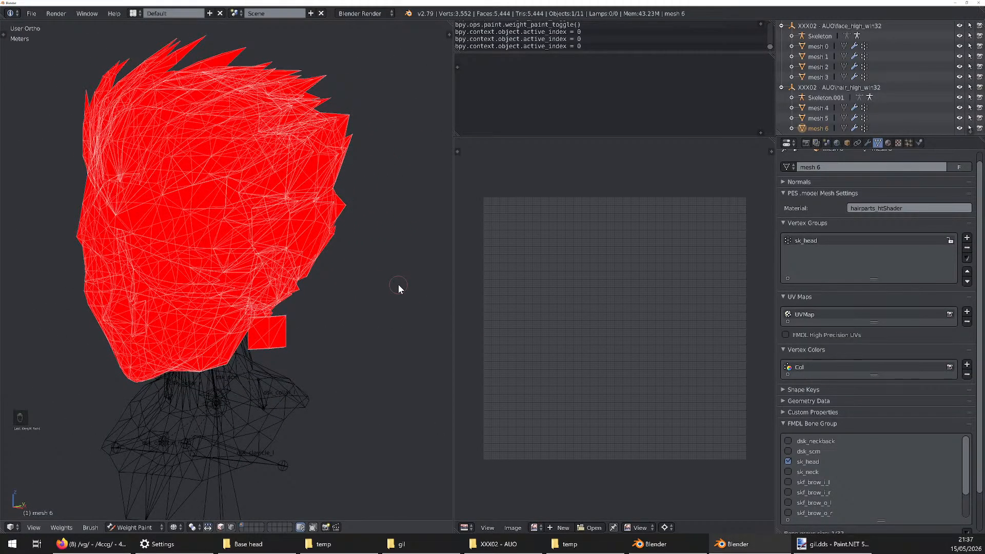
scroll(398, 285, down, 2)
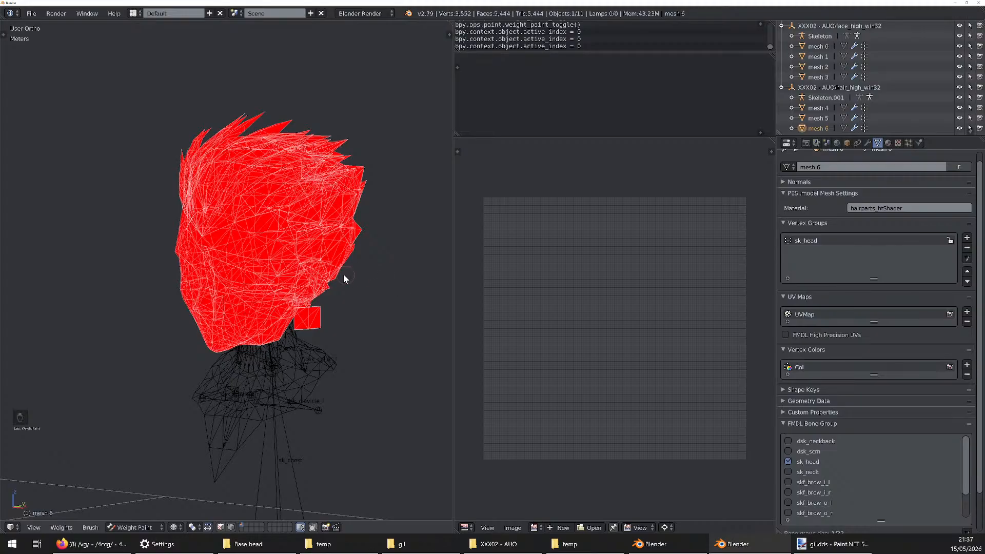
scroll(230, 344, up, 3)
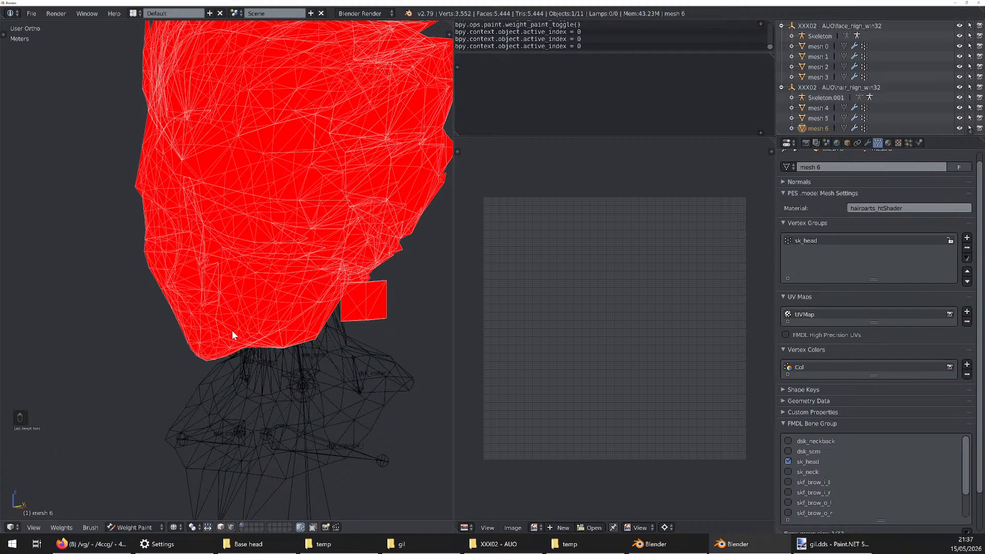
mouse_move(232, 333)
middle_down()
mouse_move(264, 325)
mouse_move(243, 329)
middle_up()
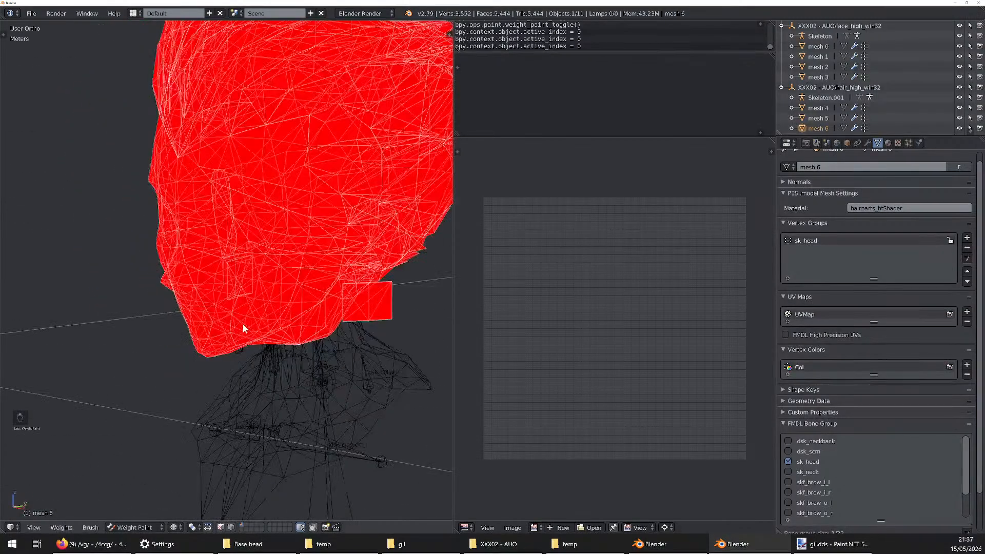
scroll(243, 323, down, 3)
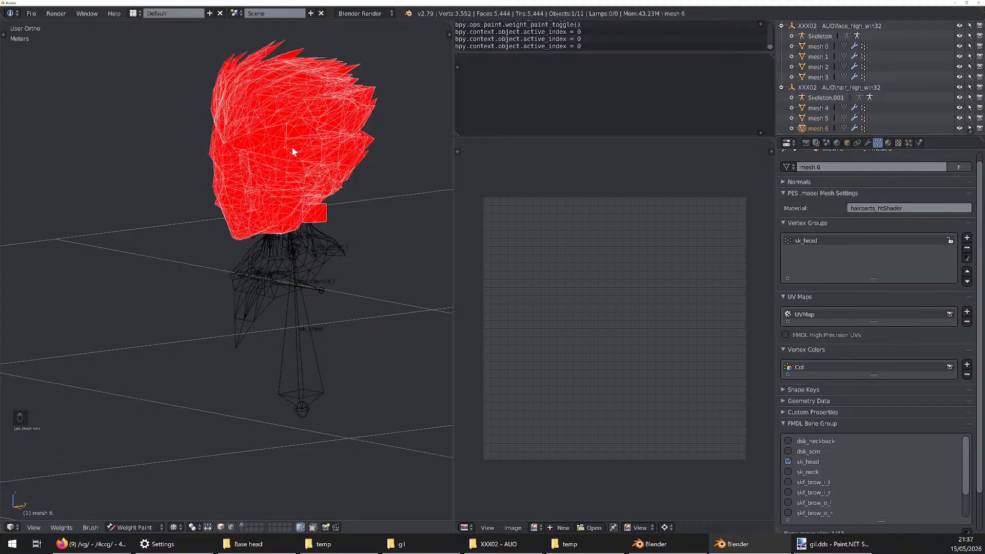
Undo the latest weight strokes and repaint the under-weighted hair tips, jaw and back of the head to full sk_head weight
key(ctrl+z)
mouse_move(330, 137)
middle_down()
mouse_move(332, 119)
mouse_move(334, 131)
middle_up()
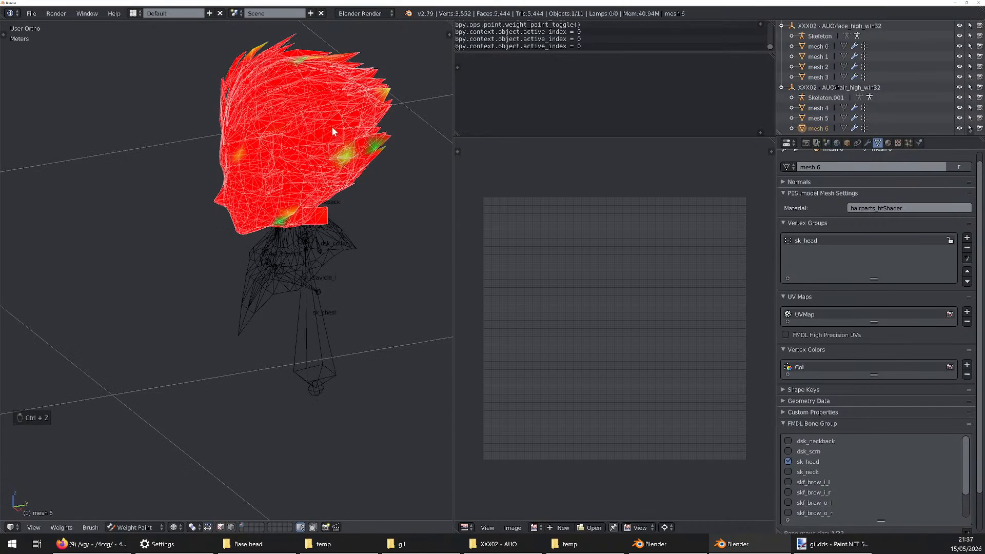
mouse_move(332, 131)
mouse_down()
mouse_move(264, 241)
mouse_move(347, 135)
mouse_up()
mouse_move(205, 120)
mouse_down()
mouse_move(205, 80)
mouse_move(281, 169)
mouse_up()
scroll(384, 97, up, 8)
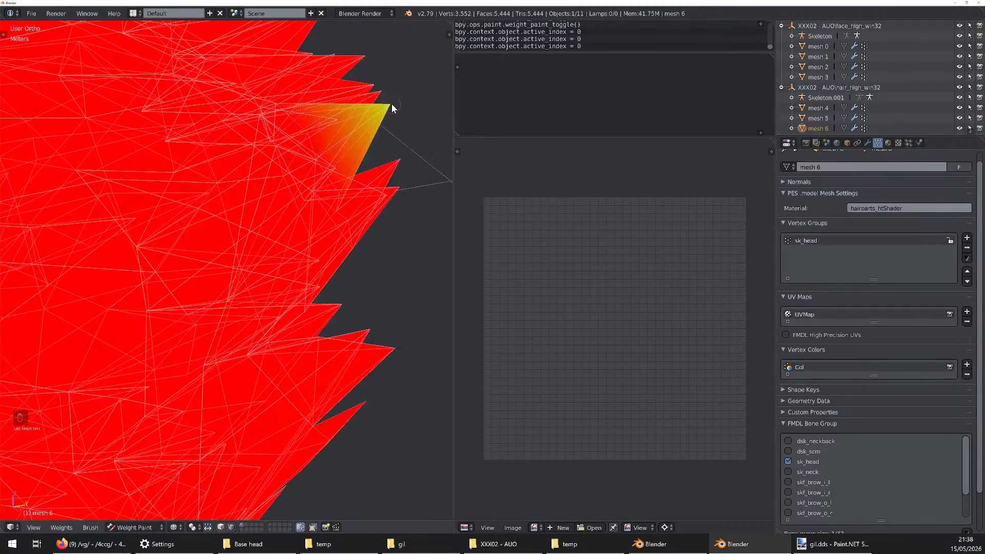
scroll(391, 97, down, 8)
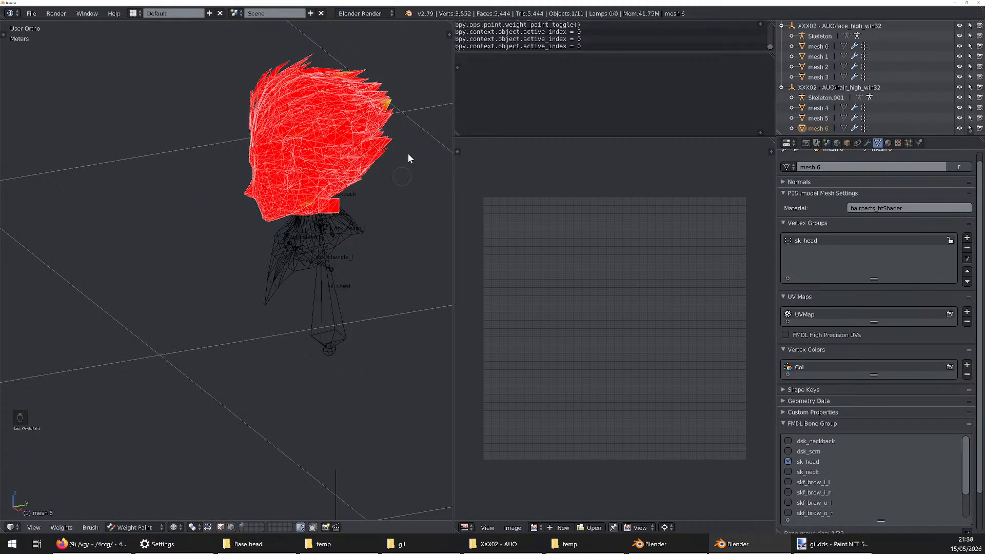
scroll(389, 97, up, 8)
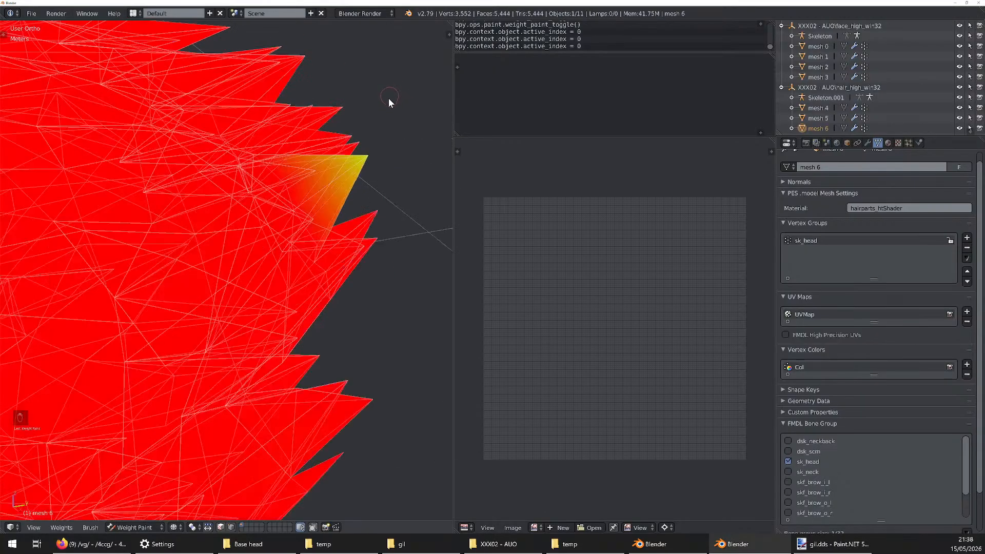
scroll(382, 145, down, 8)
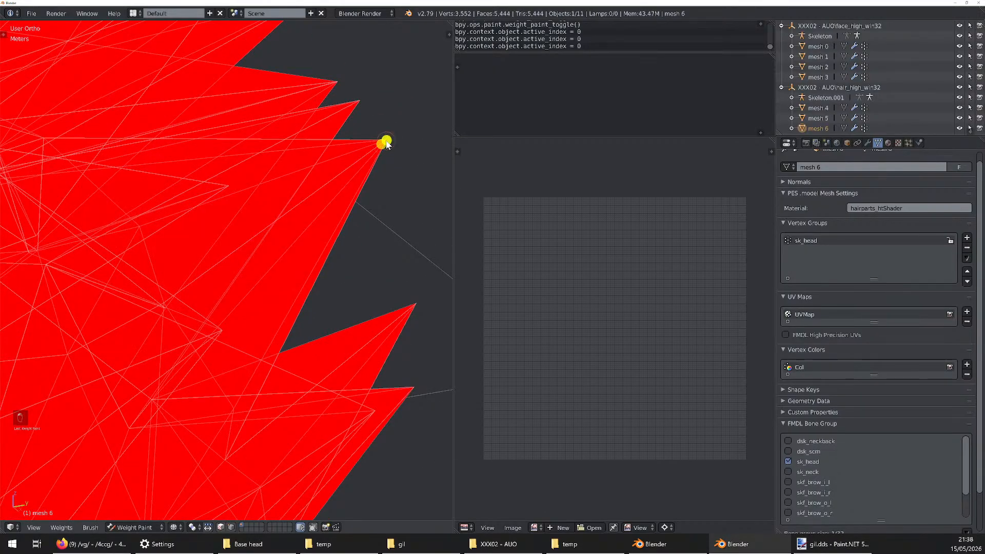
scroll(367, 281, down, 3)
middle_drag(368, 281, 341, 241)
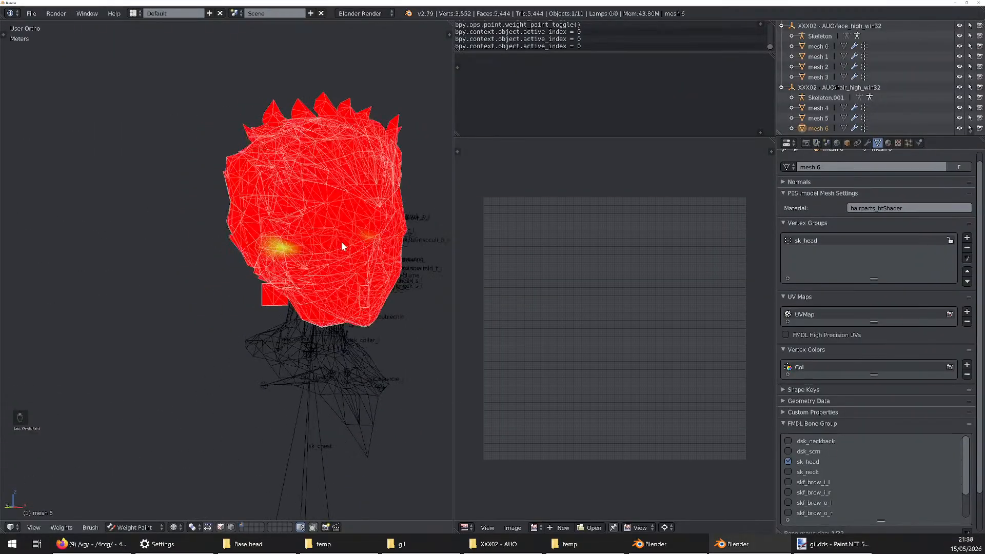
Undo all the sk_head weight strokes painted on mesh 6
key(ctrl+z)
key(ctrl+z)
key(ctrl+z)
key(ctrl+z)
key(ctrl+z)
key(ctrl+z)
key(ctrl+z)
key(ctrl+z)
key(ctrl+z)
key(ctrl+z)
key(ctrl+z)
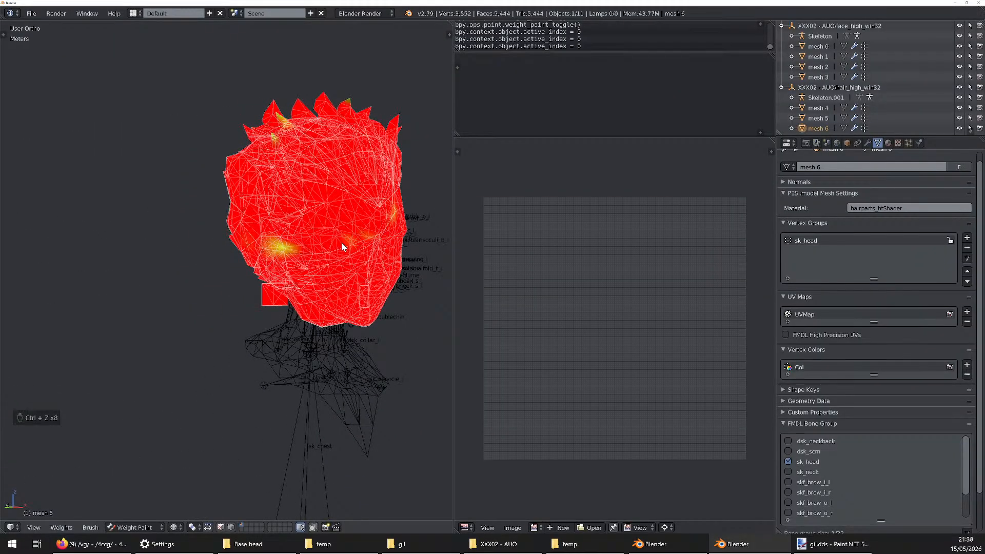
key(ctrl+z)
key(ctrl+z)
middle_drag(344, 244, 293, 254)
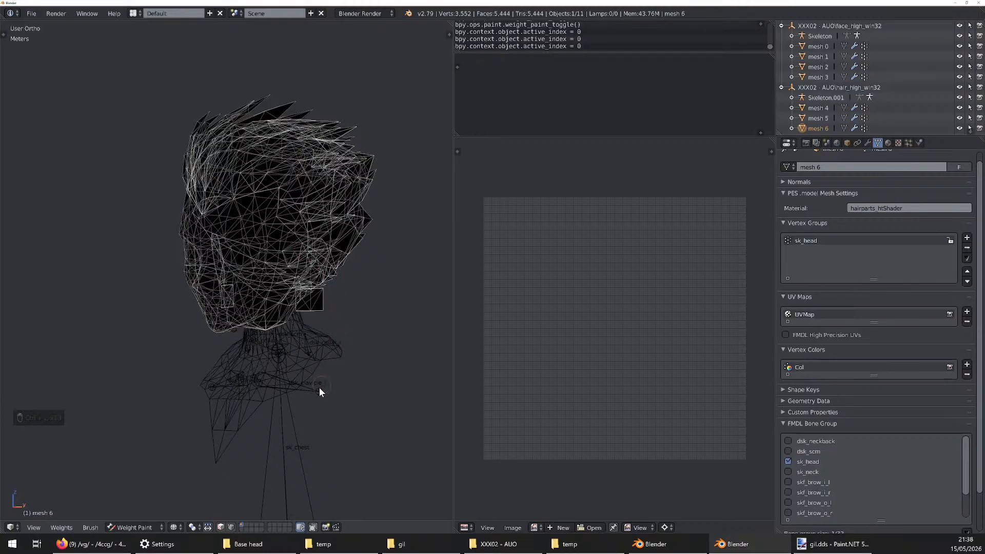
Enable vertex selection masking for mesh 6 in Weight Paint mode and try painting over the head with no vertices selected
click(234, 527)
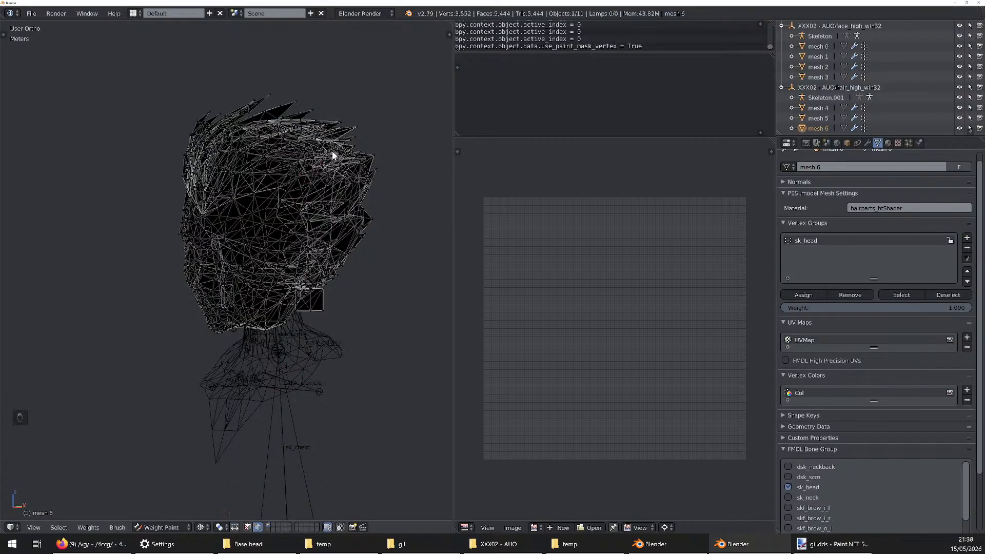
drag(366, 111, 303, 206)
mouse_move(385, 179)
mouse_down()
mouse_move(154, 238)
mouse_move(357, 133)
mouse_move(213, 235)
mouse_move(300, 221)
mouse_up()
drag(336, 157, 333, 162)
mouse_move(208, 346)
mouse_down()
mouse_move(266, 150)
mouse_move(169, 238)
mouse_move(328, 223)
mouse_up()
Box-select the vertices of the lower face, try a masked weight stroke across the head, and undo the stroke
key(b)
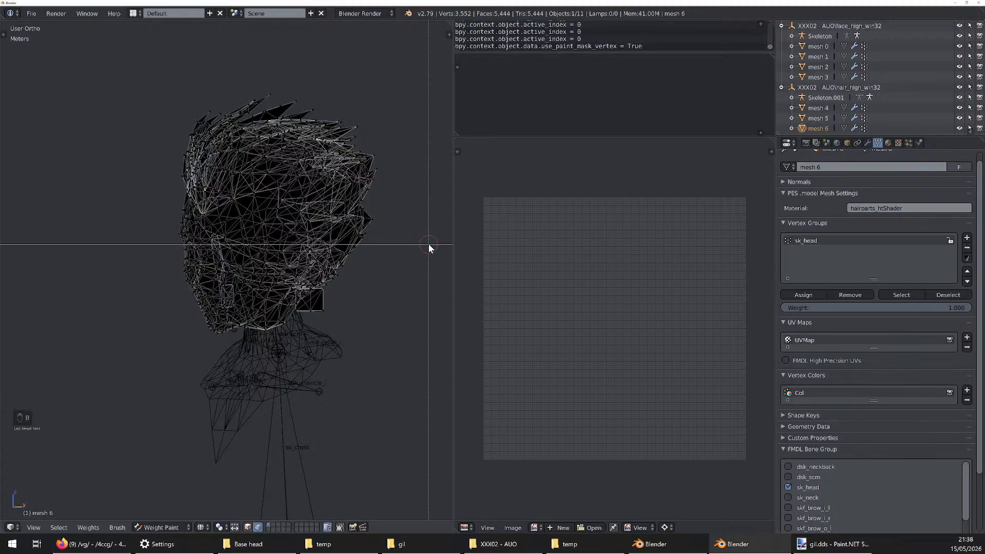
mouse_move(441, 223)
mouse_down()
mouse_move(322, 289)
mouse_move(101, 349)
mouse_up()
mouse_move(200, 303)
mouse_down()
mouse_move(269, 227)
mouse_move(417, 128)
mouse_move(437, 138)
mouse_move(363, 103)
mouse_up()
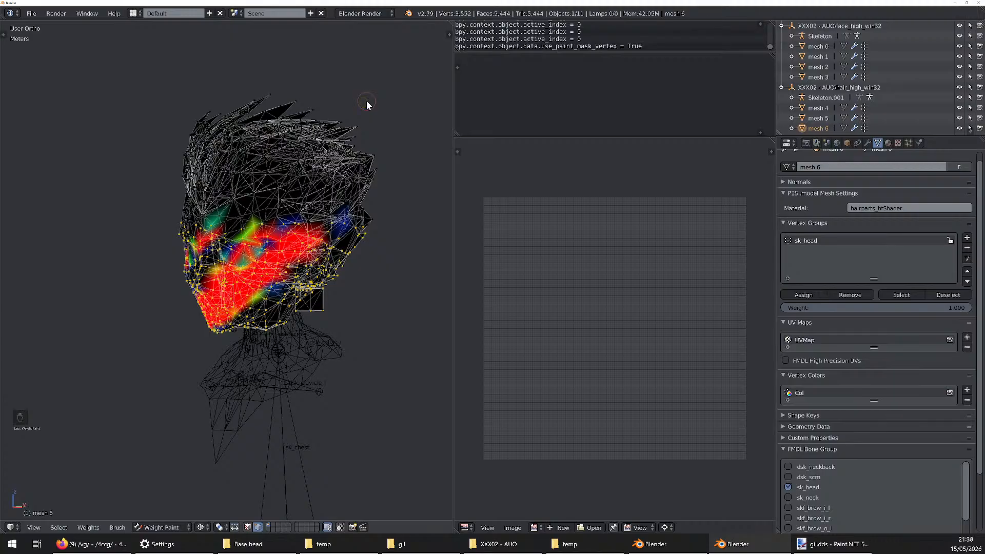
key(ctrl+z)
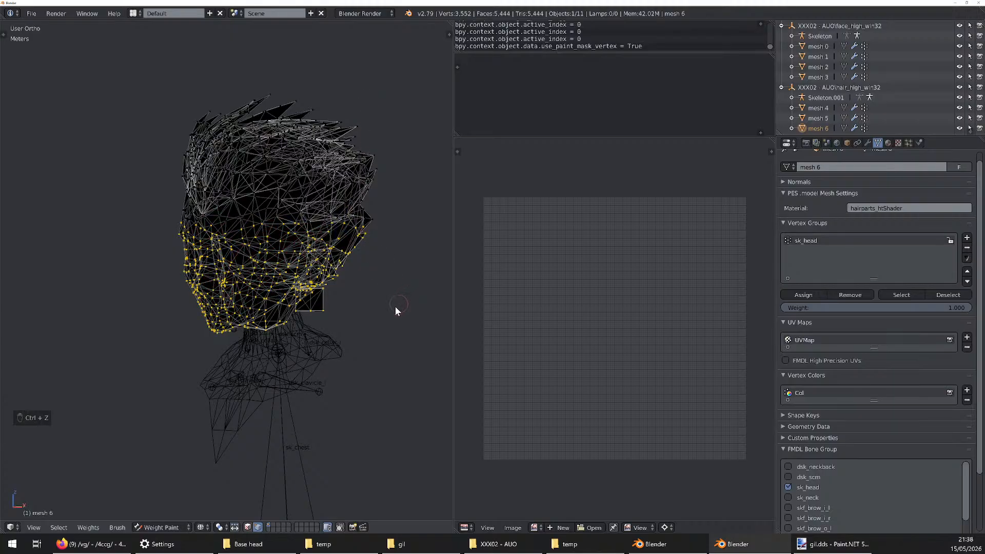
In Edit Mode, add the upper back hair vertices to the selection with Border Select and return to Weight Paint
key(Tab)
middle_drag(246, 238, 205, 250)
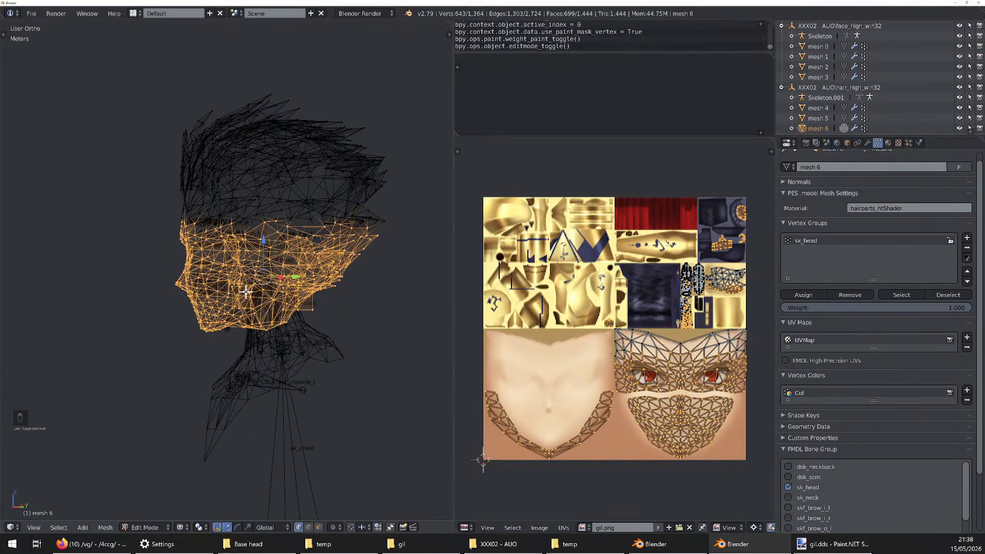
key(b)
drag(359, 91, 307, 227)
key(Tab)
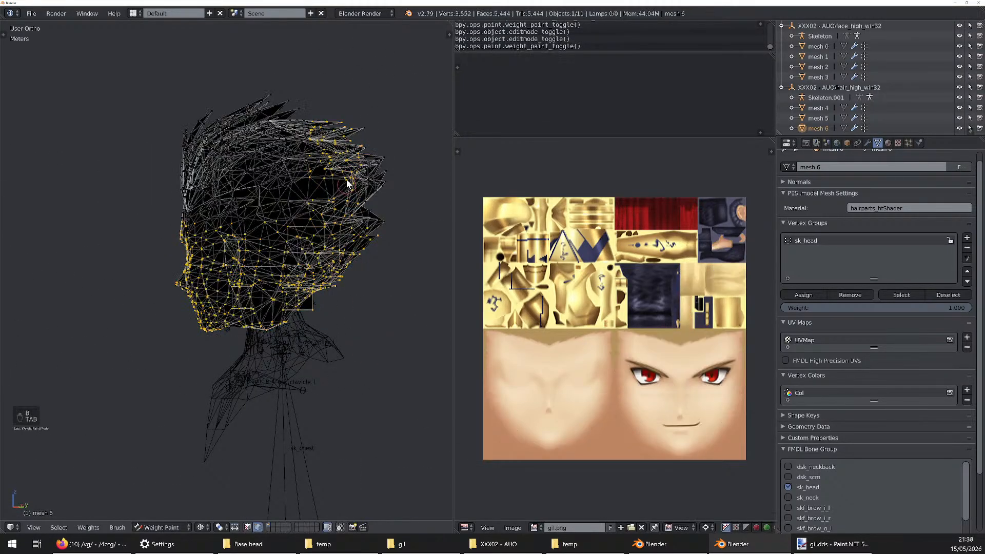
In Edit Mode, extend the selection to every vertex of mesh 6 with Border Select and return to Weight Paint
key(Tab)
key(b)
drag(390, 93, 113, 355)
key(Tab)
key(Tab)
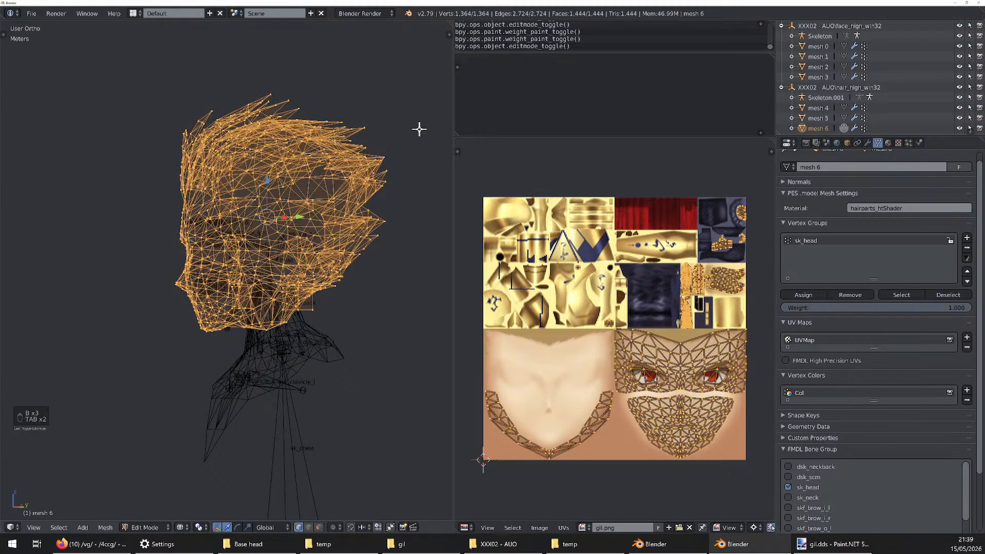
key(b)
drag(409, 90, 192, 410)
key(Tab)
Apply Set Weight at 1.000 to all selected vertices of mesh 6 in the sk_head group
mouse_move(216, 396)
middle_down()
mouse_move(330, 326)
mouse_move(274, 340)
mouse_move(307, 329)
middle_up()
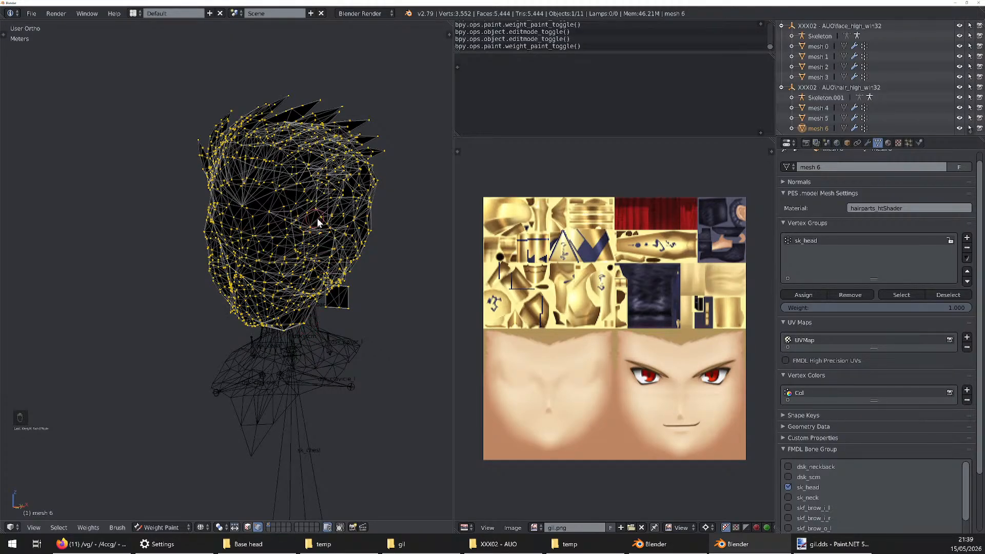
mouse_move(316, 217)
middle_down()
mouse_move(339, 217)
mouse_move(325, 228)
middle_up()
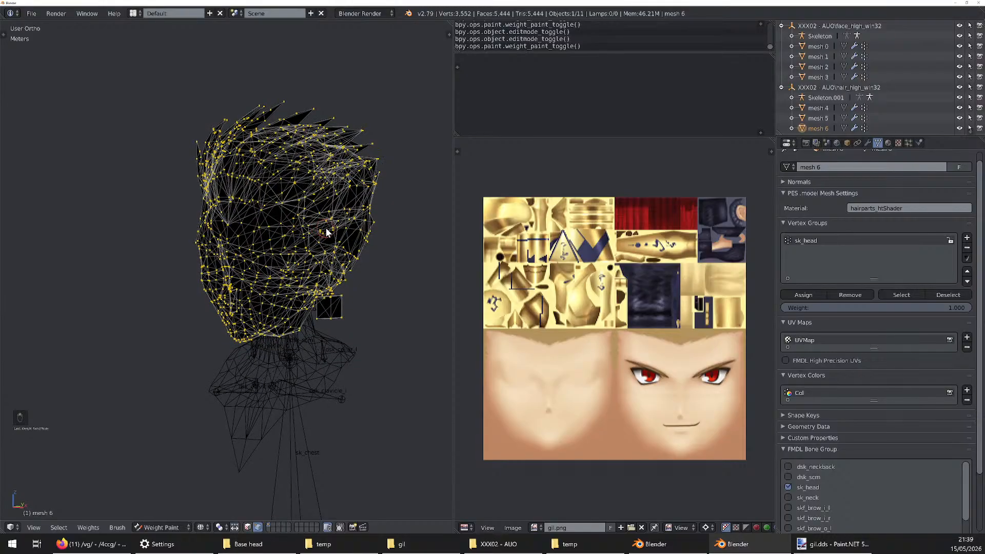
key(shift+k)
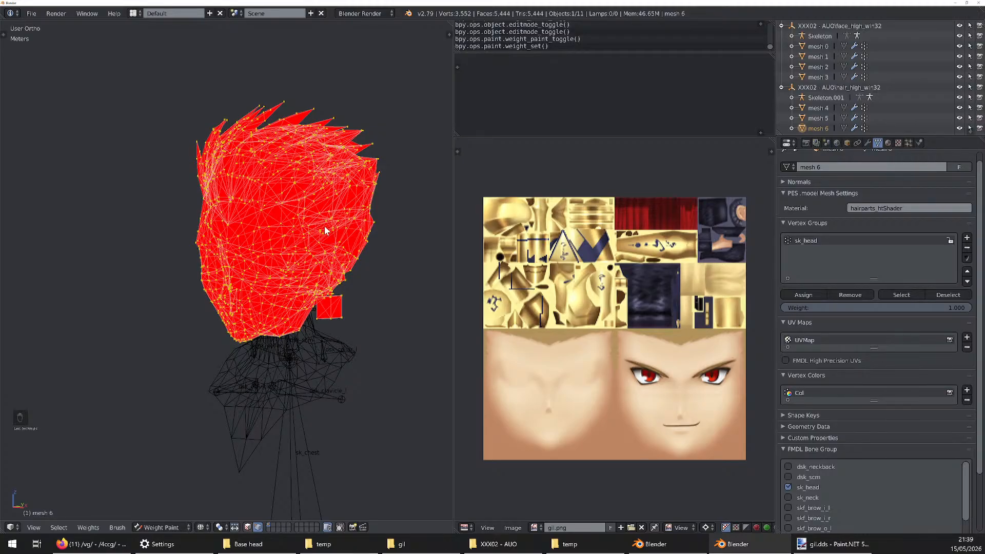
Try Set Weight on the selected vertices with brush weights of about 0.492, 0.185 and 0.766
key(t)
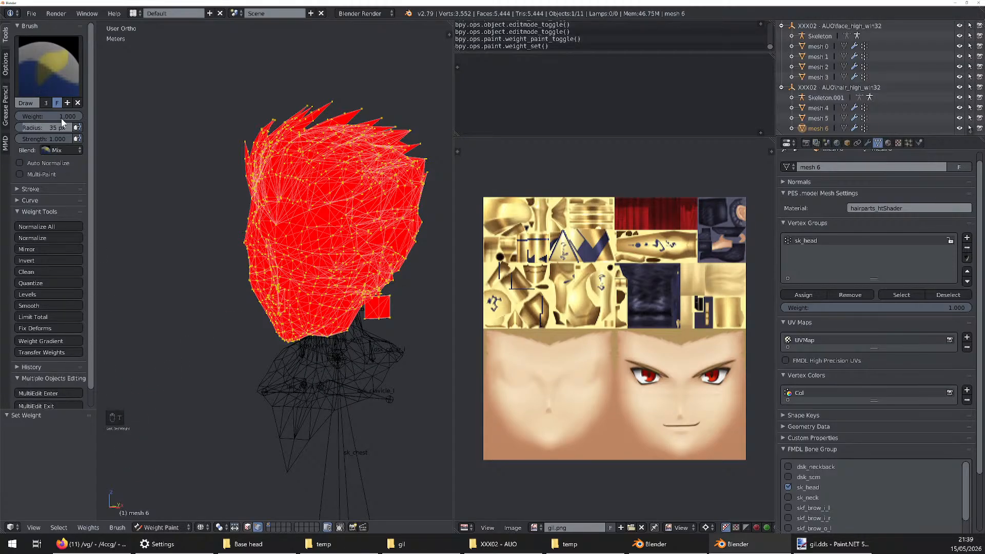
mouse_move(61, 118)
mouse_down()
mouse_move(21, 116)
mouse_move(65, 117)
mouse_up()
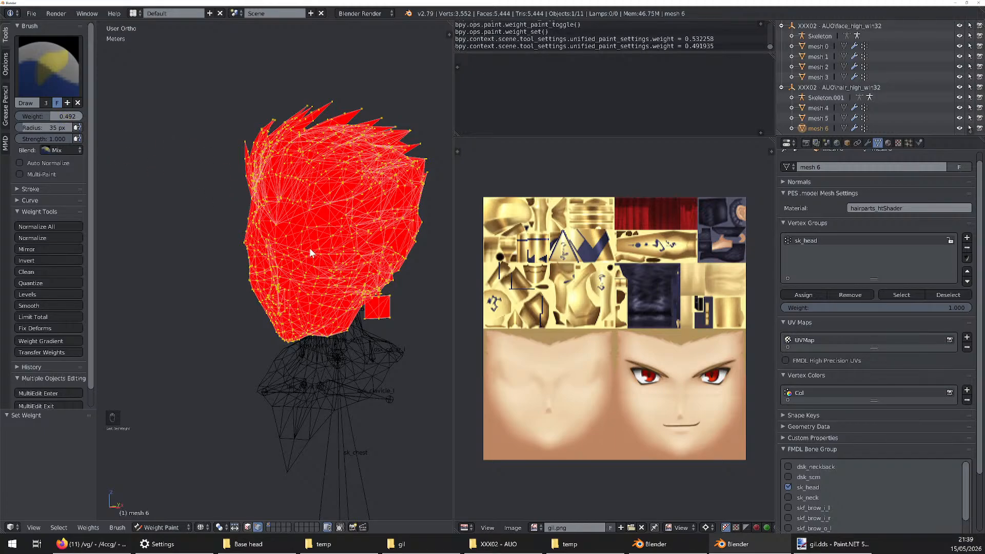
key(shift+k)
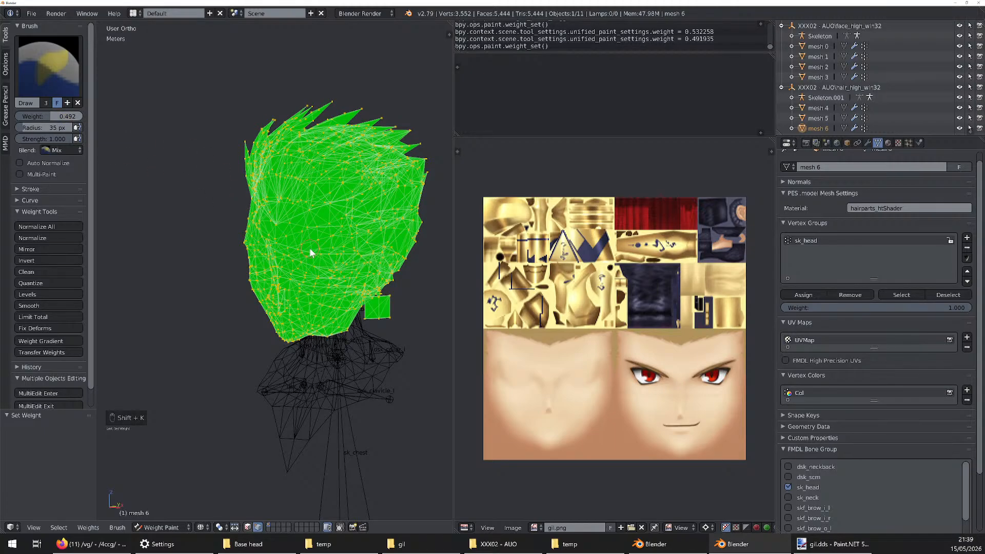
middle_drag(299, 242, 278, 240)
mouse_move(40, 117)
mouse_down()
mouse_move(20, 121)
mouse_move(95, 110)
mouse_up()
key(shift+k)
key(shift+k)
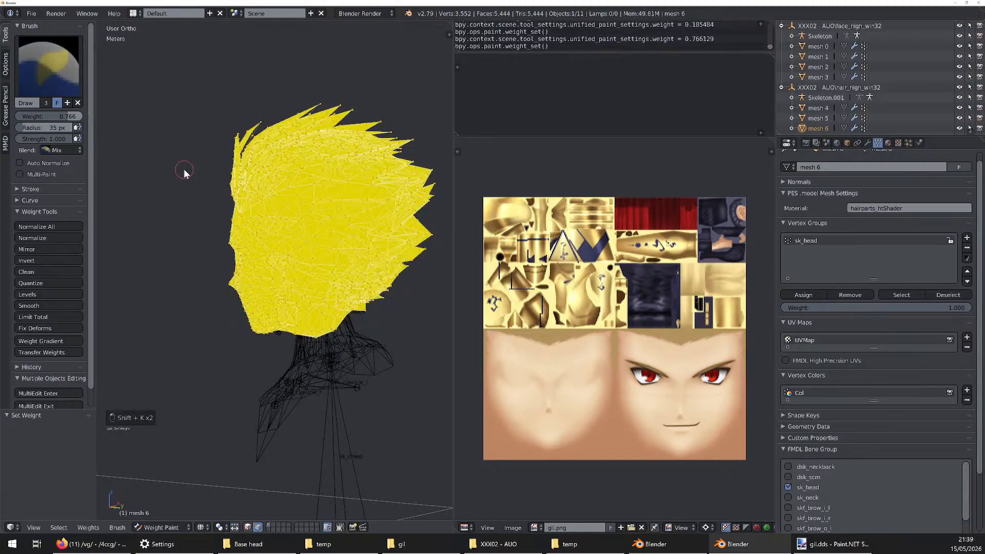
Set the brush weight to 1.000 and apply Set Weight to all of mesh 6's selected vertices
drag(33, 115, 82, 115)
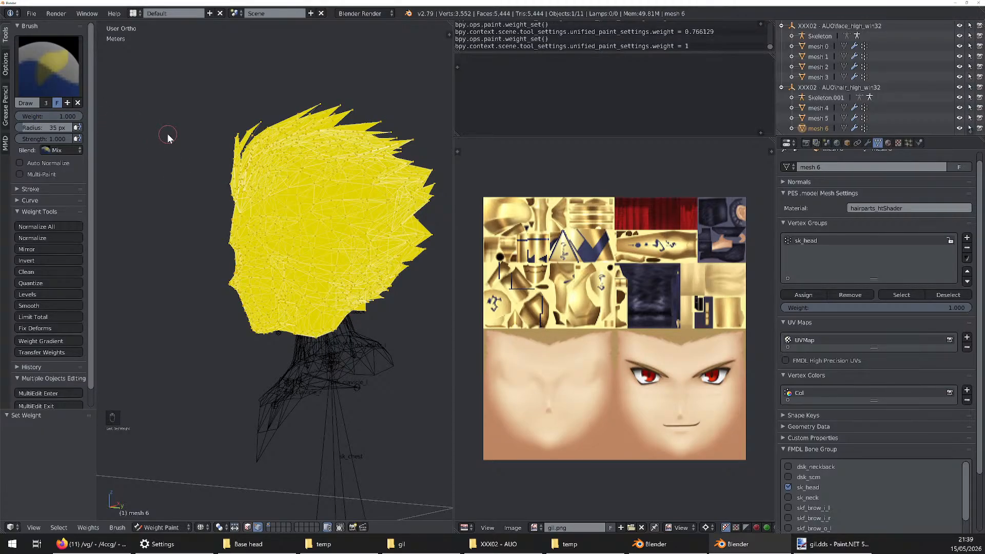
key(shift+k)
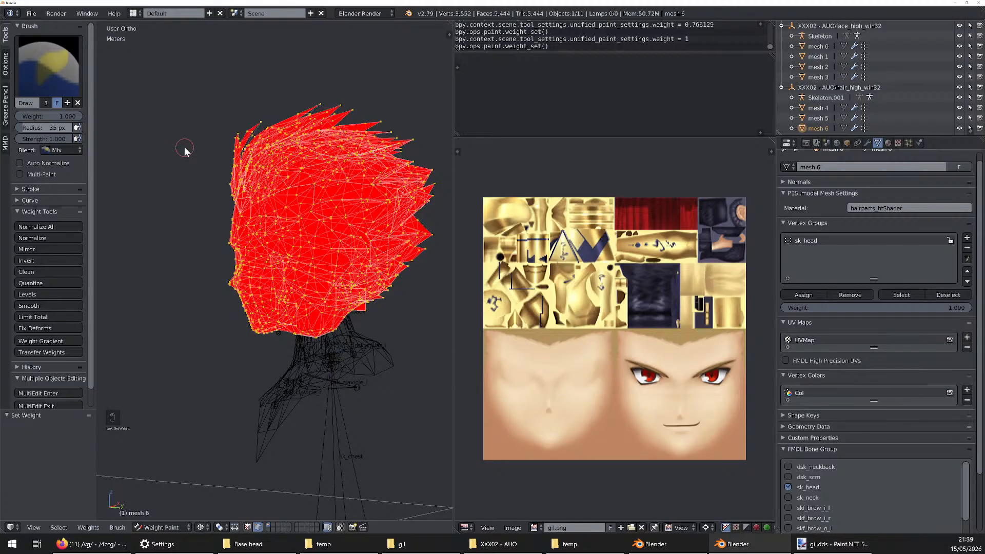
key(t)
mouse_move(265, 215)
middle_down()
mouse_move(296, 216)
mouse_move(276, 226)
mouse_move(282, 217)
middle_up()
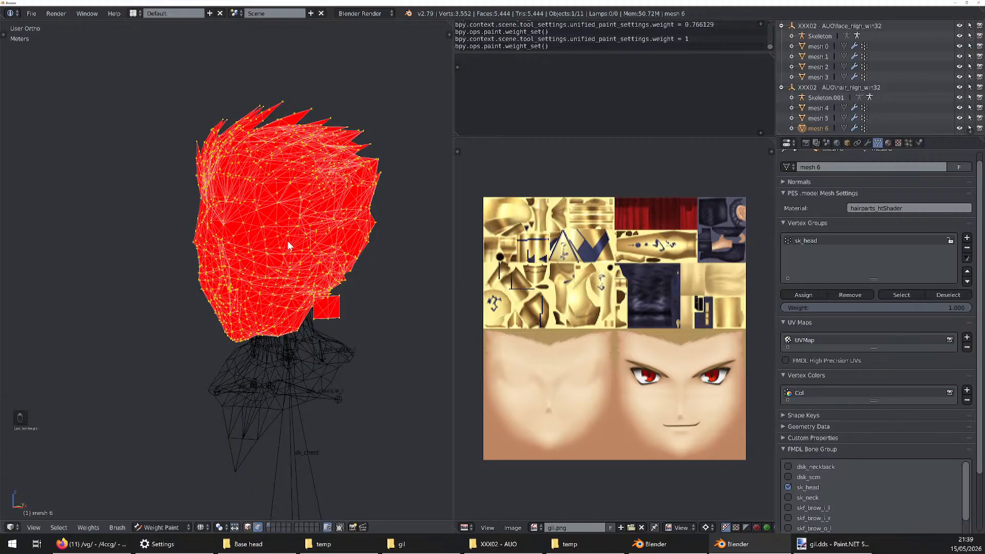
Leave Weight Paint for Object Mode and look over the available interaction modes
key(ctrl+Tab)
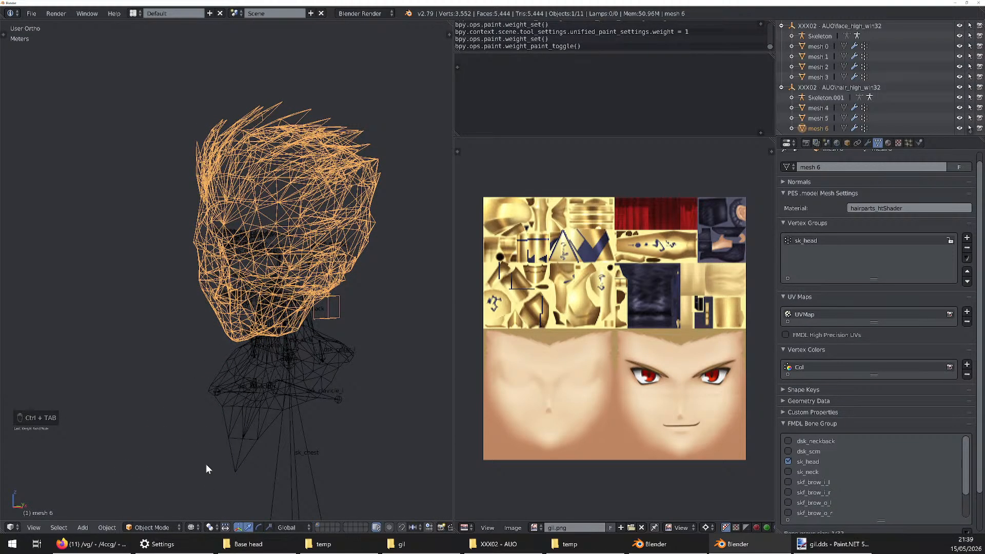
click(154, 527)
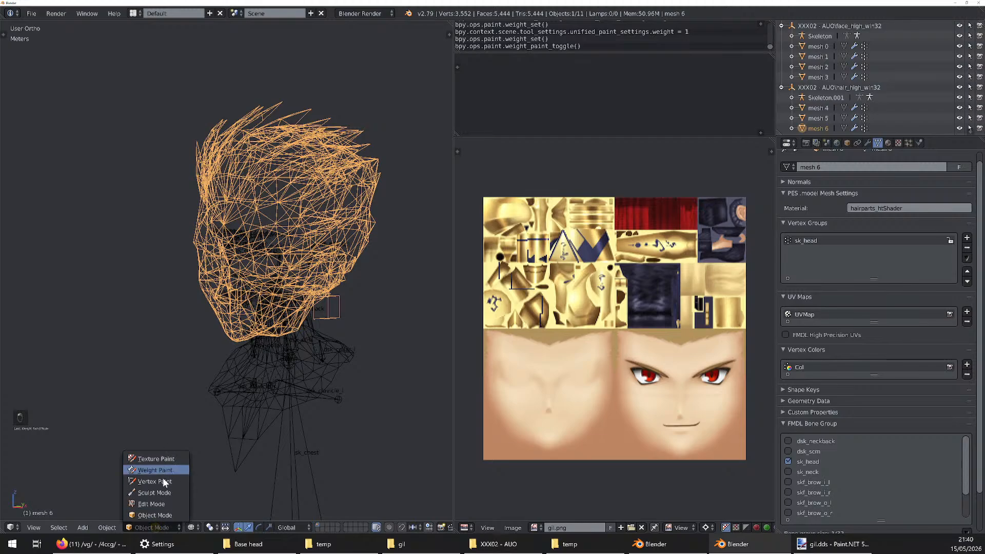
click(165, 528)
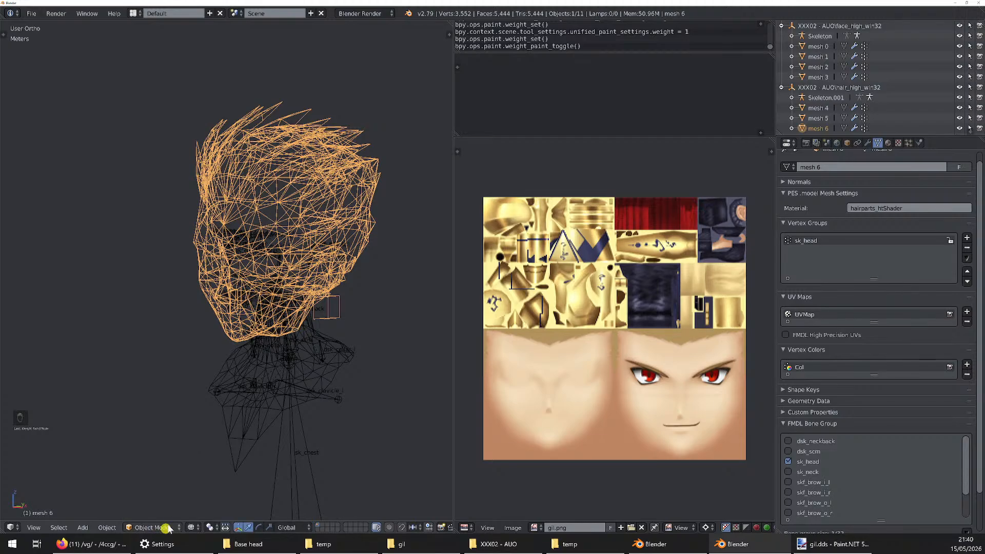
Switch to Firefox, read the newest posts in the /4ccg/ thread and preview the rubsbelly.png image
click(60, 544)
scroll(315, 395, down, 5)
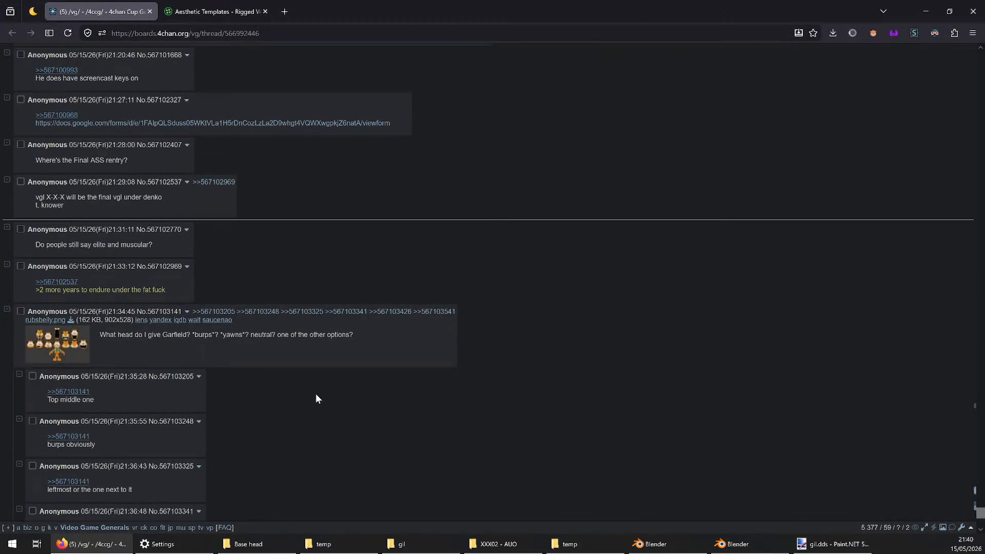
scroll(315, 399, down, 1)
mouse_move(51, 295)
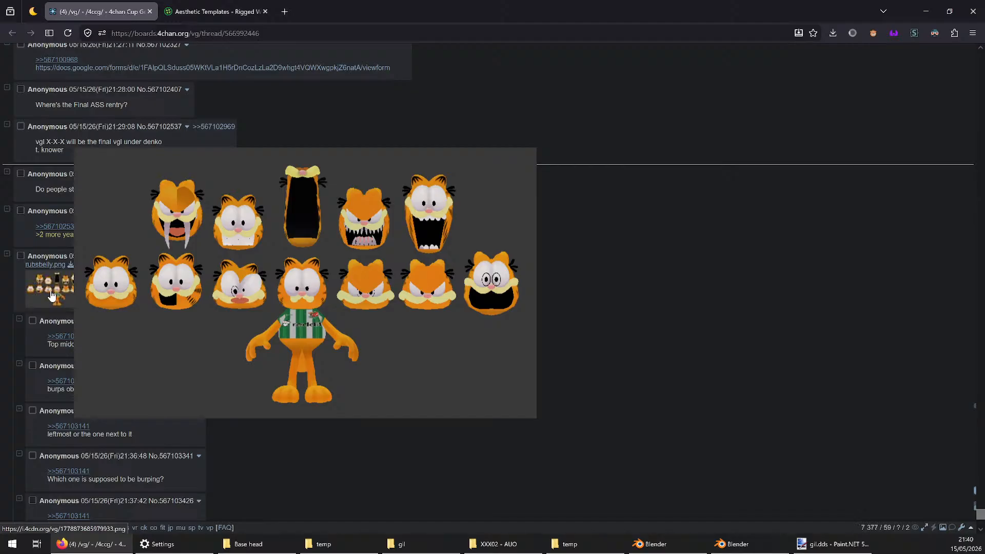
Read the replies at the end of the /4ccg/ thread and return to the Blender window with mesh 6
scroll(383, 303, down, 4)
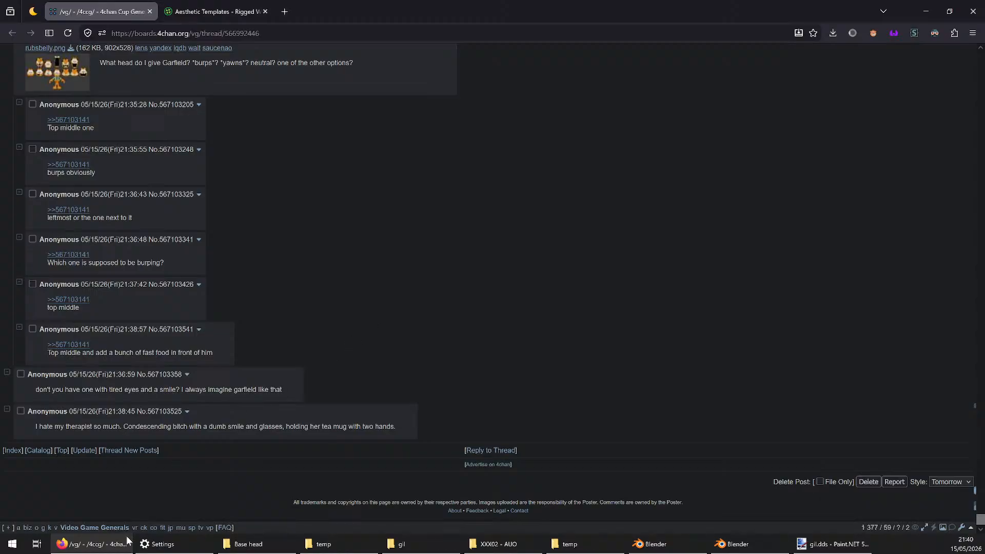
click(101, 501)
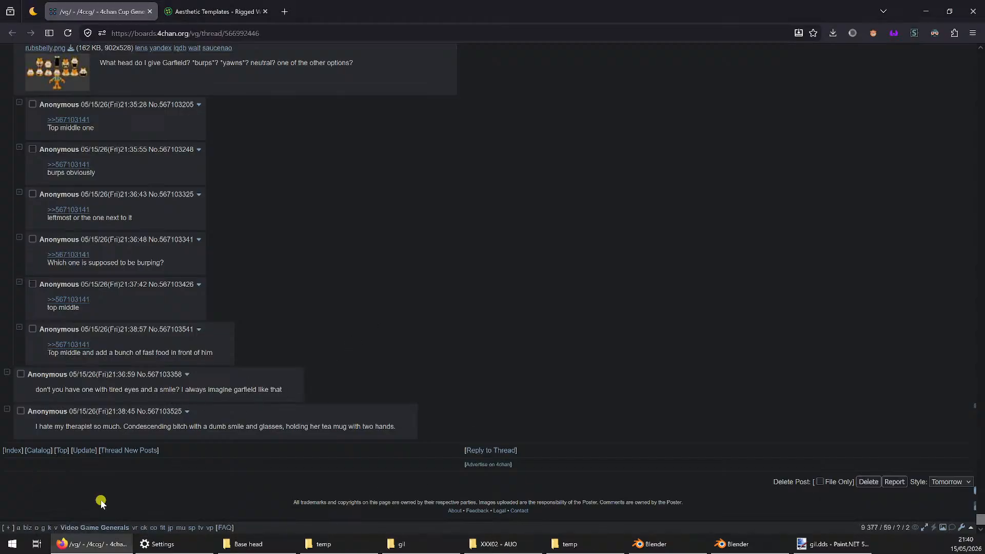
click(105, 545)
middle_drag(365, 253, 342, 236)
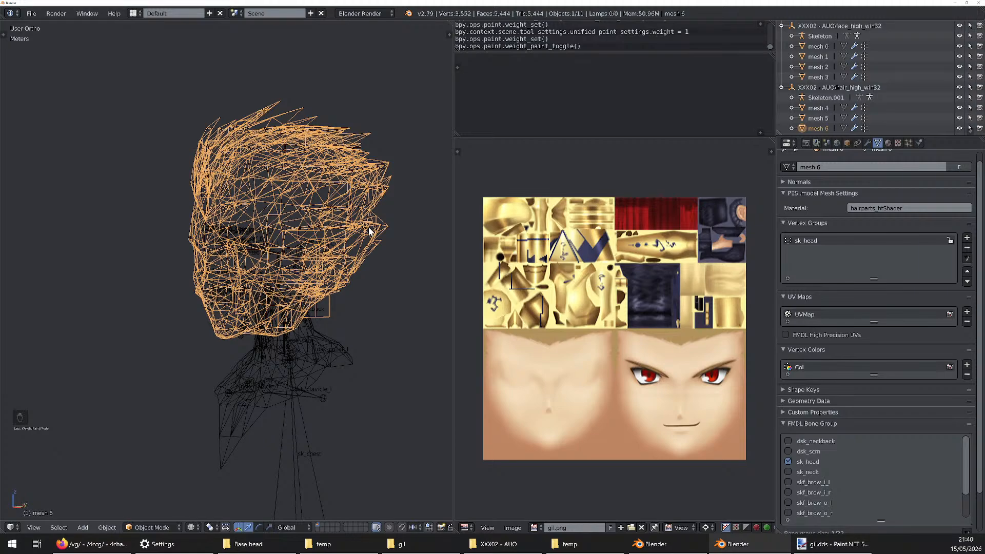
Return mesh 6 to Weight Paint and undo the weights set on its vertices
key(ctrl+Tab)
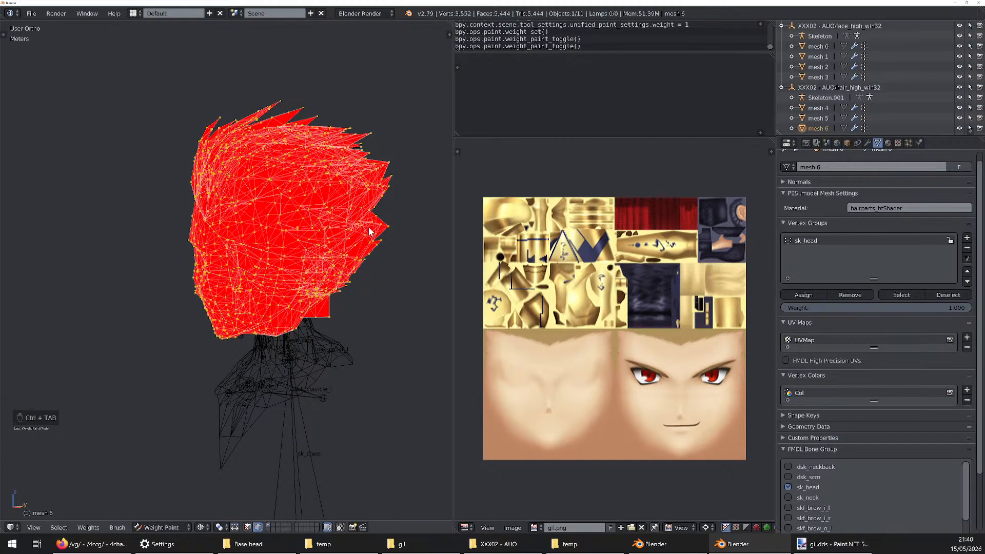
key(ctrl+z)
key(ctrl+z)
key(ctrl+z)
key(ctrl+z)
key(ctrl+z)
key(ctrl+z)
key(ctrl+z)
key(ctrl+z)
key(ctrl+z)
key(ctrl+z)
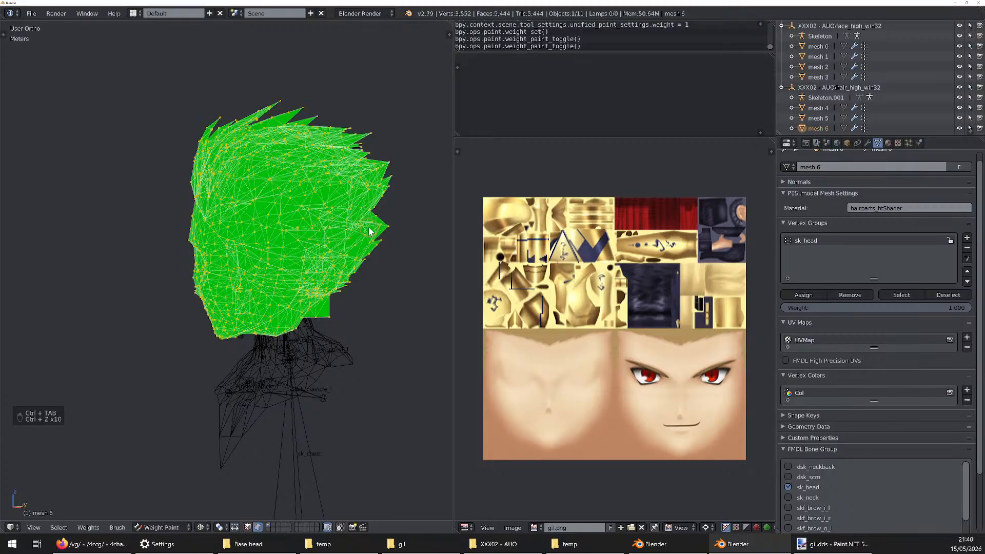
key(ctrl+z)
key(ctrl+z)
key(ctrl+z)
key(ctrl+z)
key(ctrl+z)
key(ctrl+z)
key(ctrl+z)
key(ctrl+z)
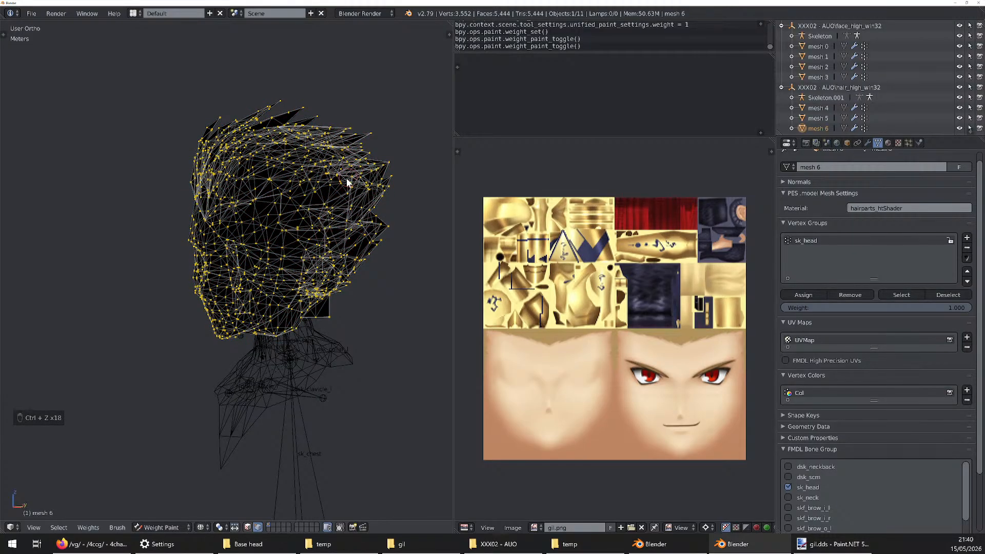
Turn off the vertex selection mask for painting on mesh 6 and enable aligned pivot points
click(258, 527)
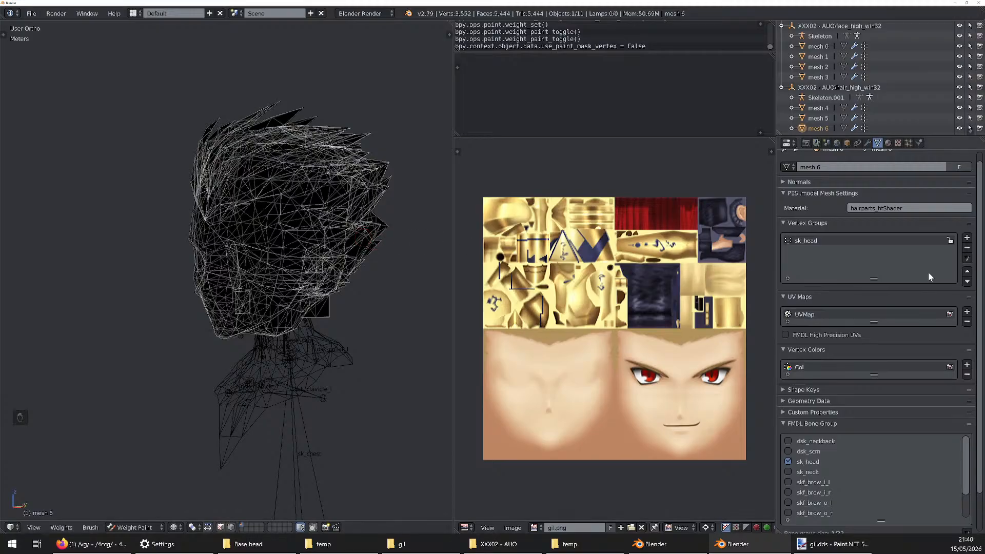
click(232, 527)
click(234, 527)
click(235, 527)
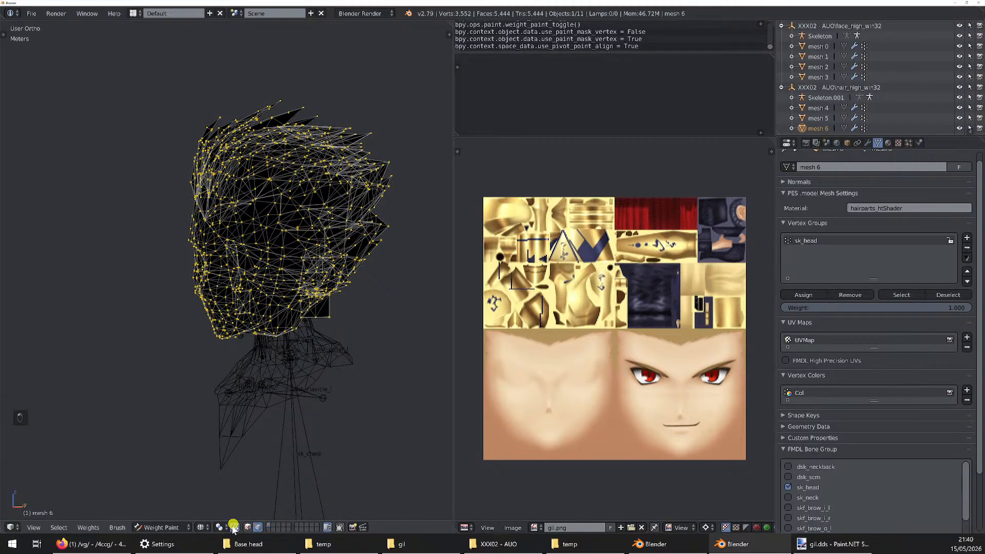
click(234, 527)
click(258, 527)
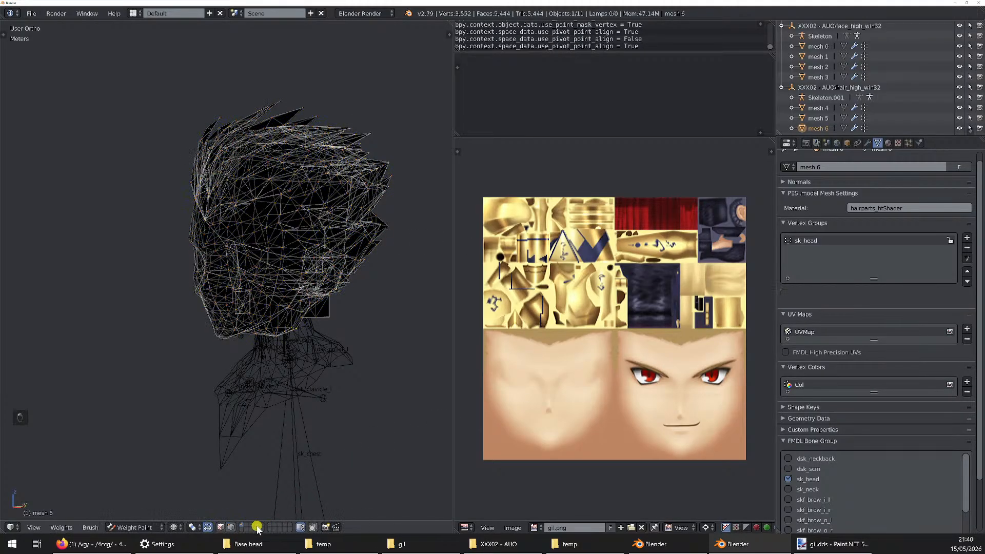
Switch mesh 6 to Object Mode and display the head as a shaded, textured model
click(153, 527)
click(148, 516)
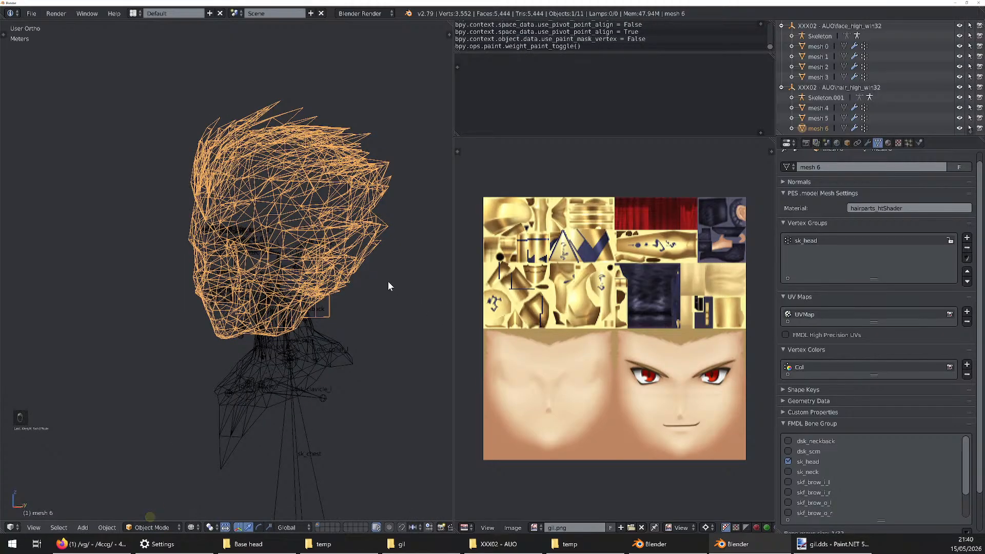
key(z)
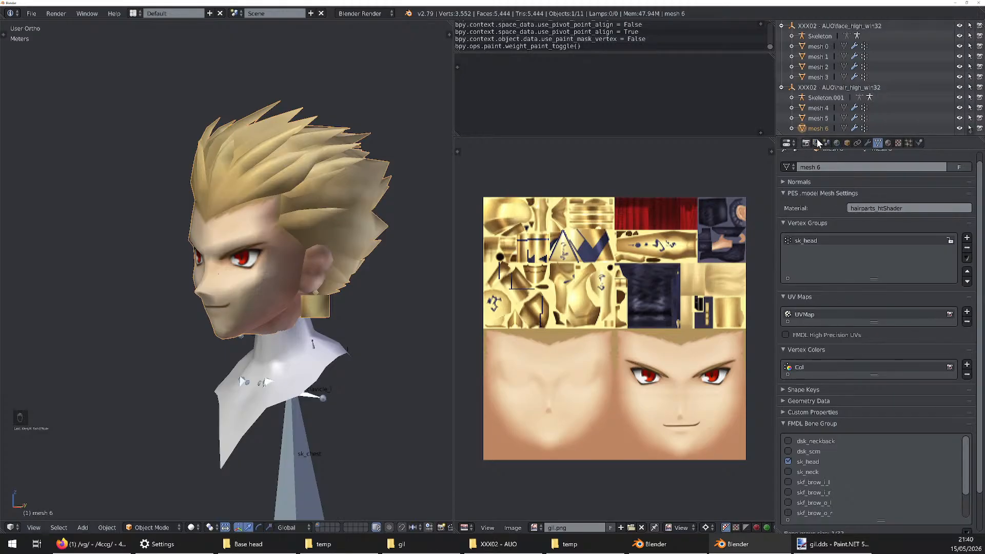
mouse_move(241, 210)
middle_down()
mouse_move(286, 208)
mouse_move(239, 221)
middle_up()
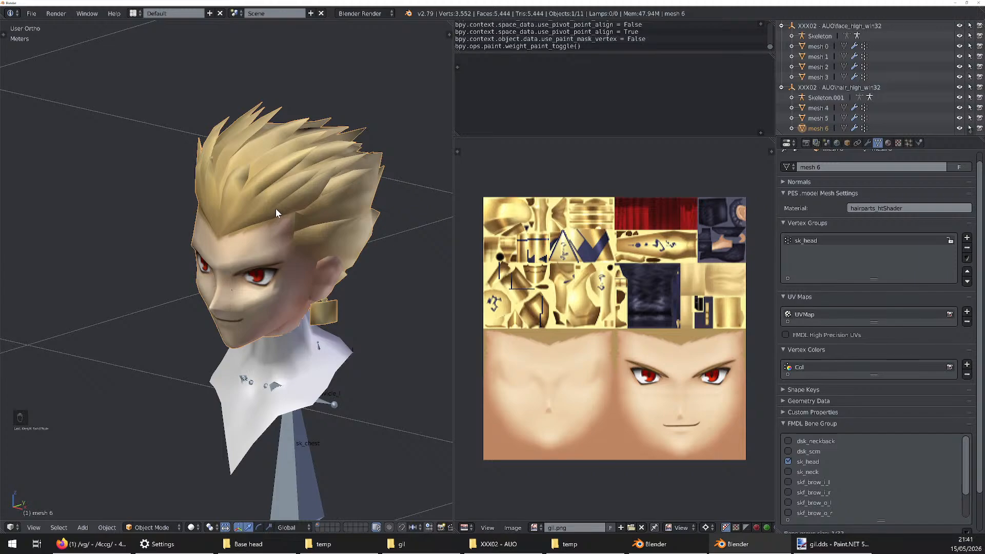
In Edit Mode, assign all of mesh 6's vertices to the sk_head vertex group at weight 1.000, ending in Object Mode
key(Tab)
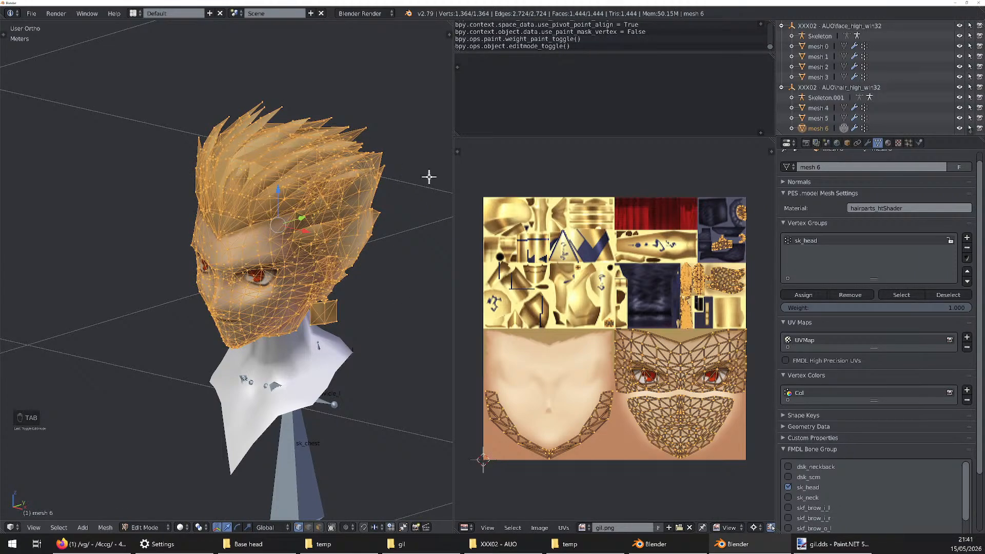
key(Tab)
key(Tab)
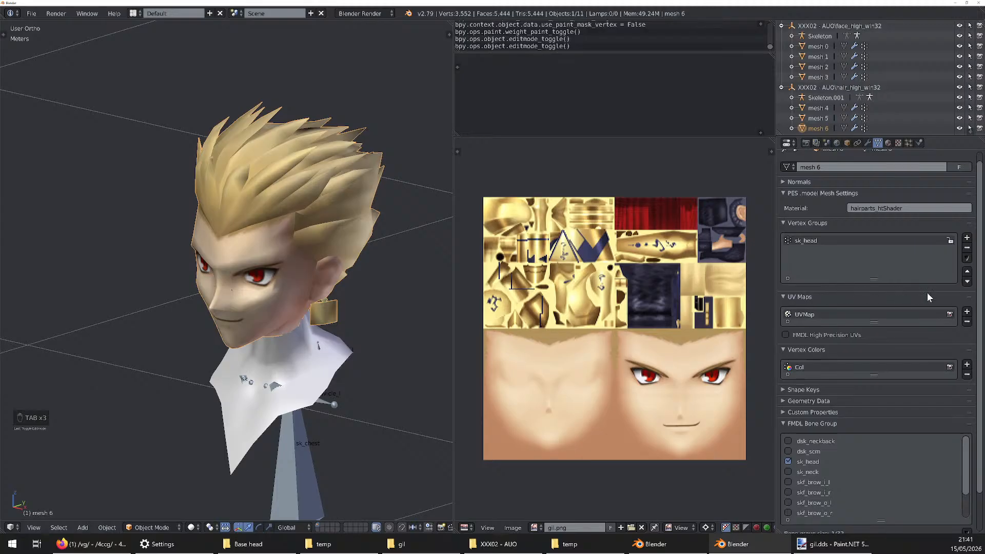
key(Tab)
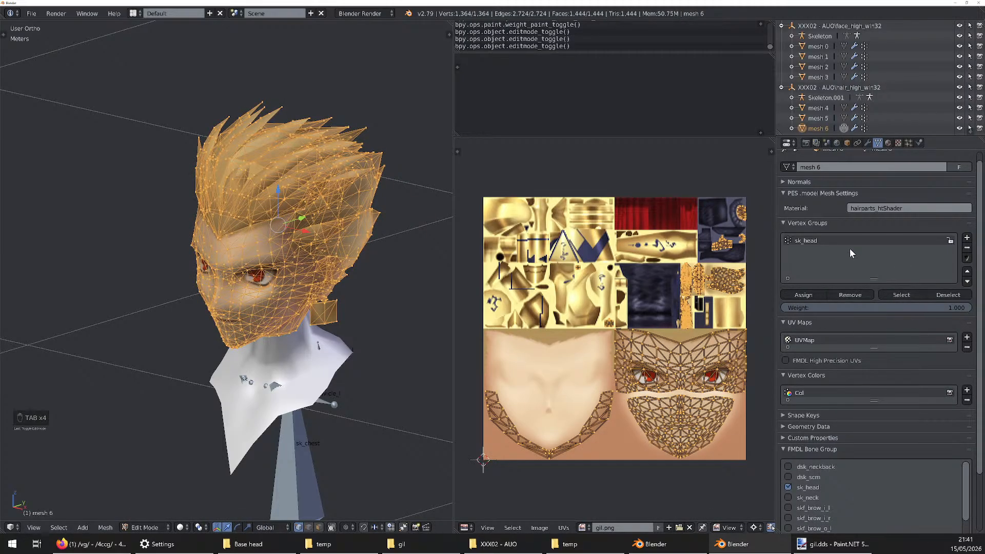
click(813, 240)
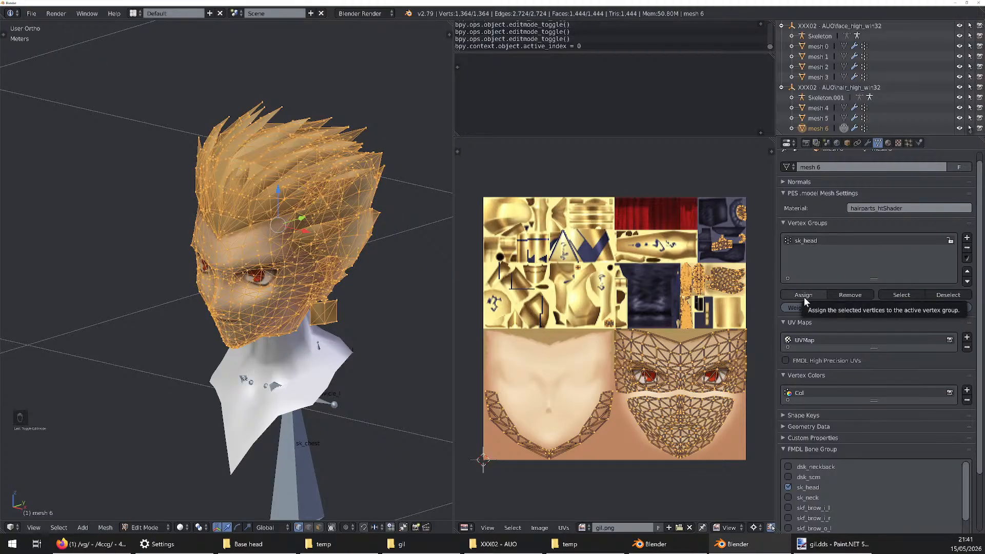
key(a)
key(a)
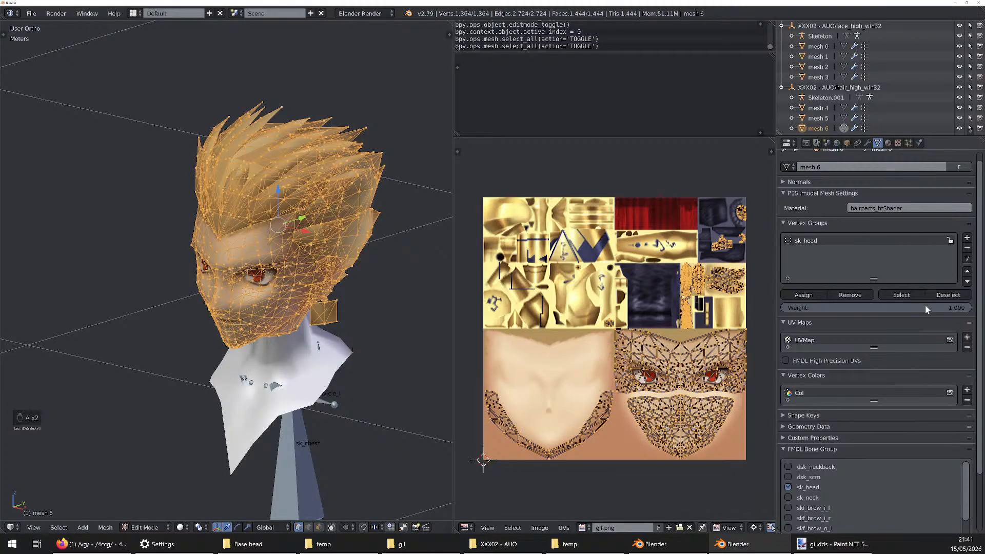
click(813, 296)
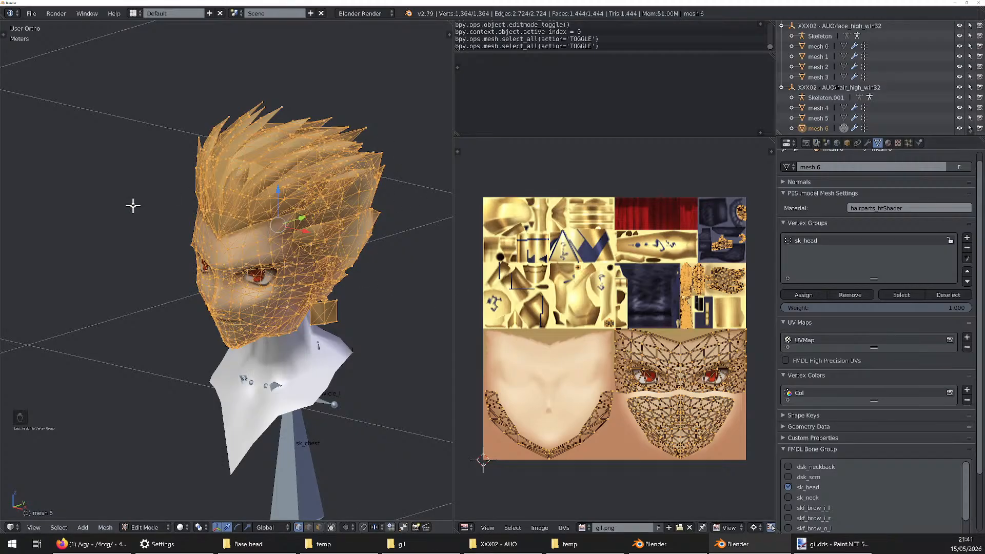
key(Caps_Lock)
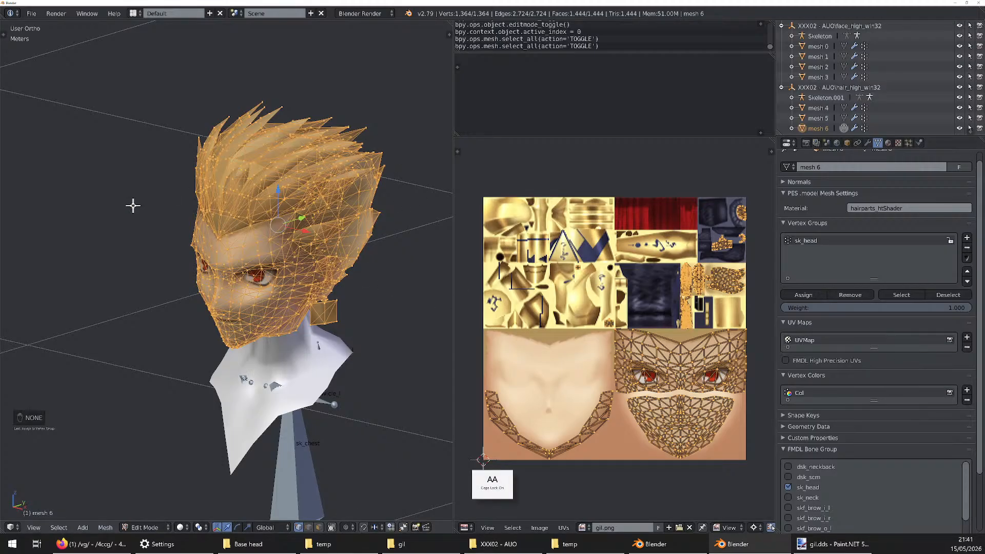
key(Caps_Lock)
key(Tab)
Export the XXX02 - AUO face_high_win32 and hair_high_win32 objects as .model files to their set export paths
middle_drag(276, 211, 266, 188)
middle_drag(259, 278, 336, 188)
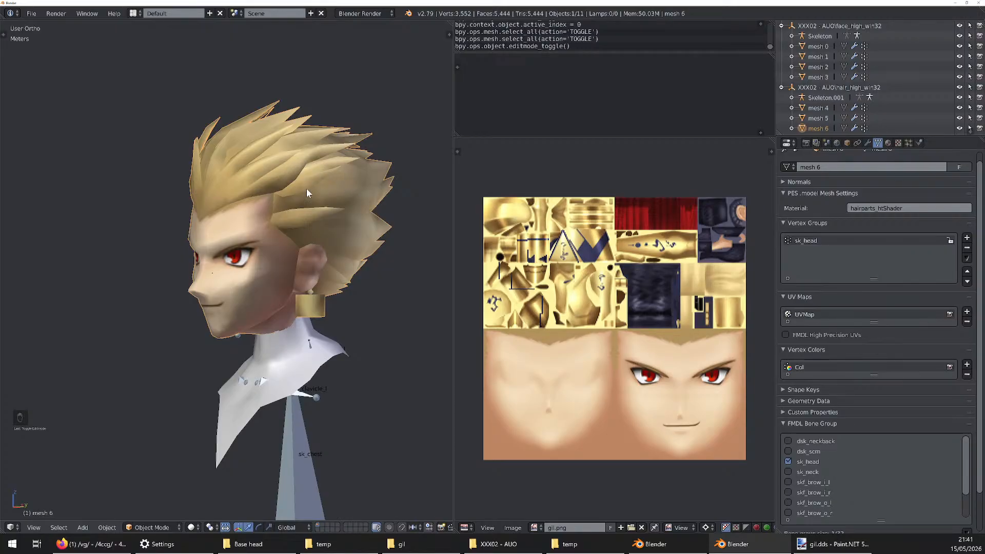
click(825, 141)
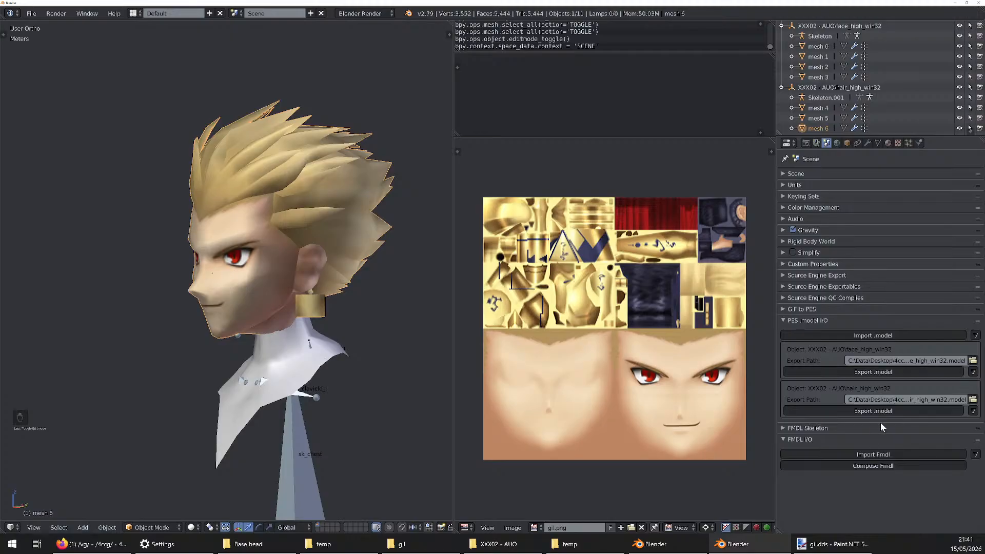
scroll(270, 270, down, 1)
scroll(269, 270, up, 3)
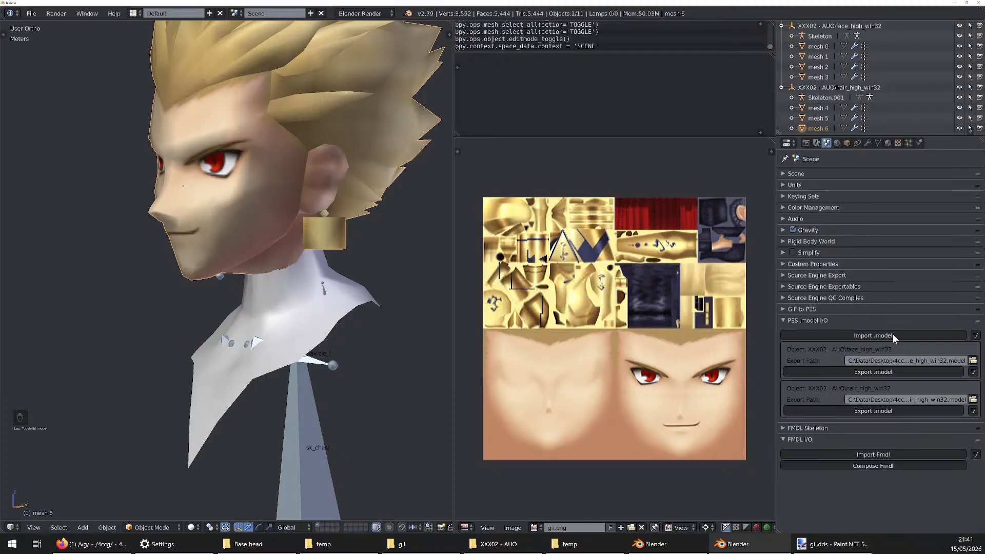
click(883, 372)
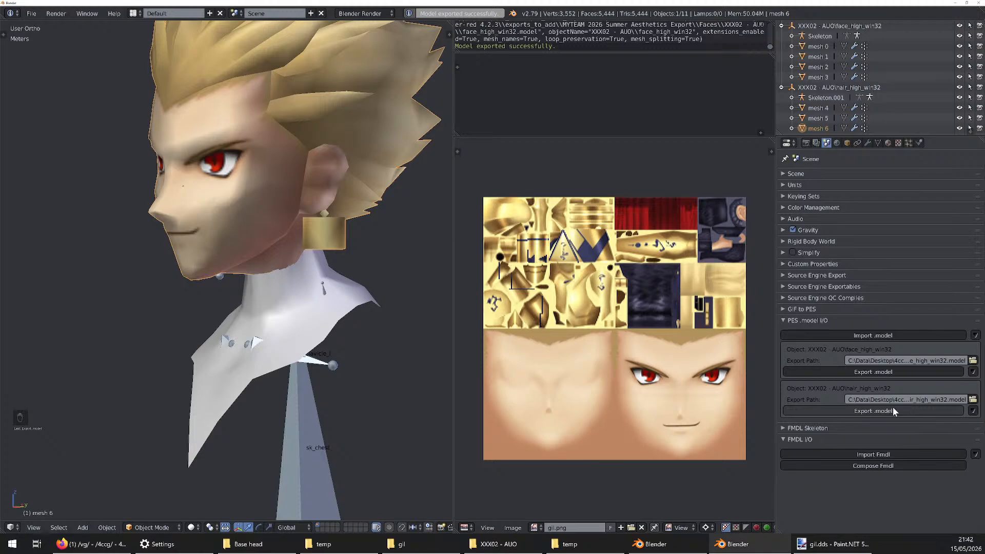
click(866, 410)
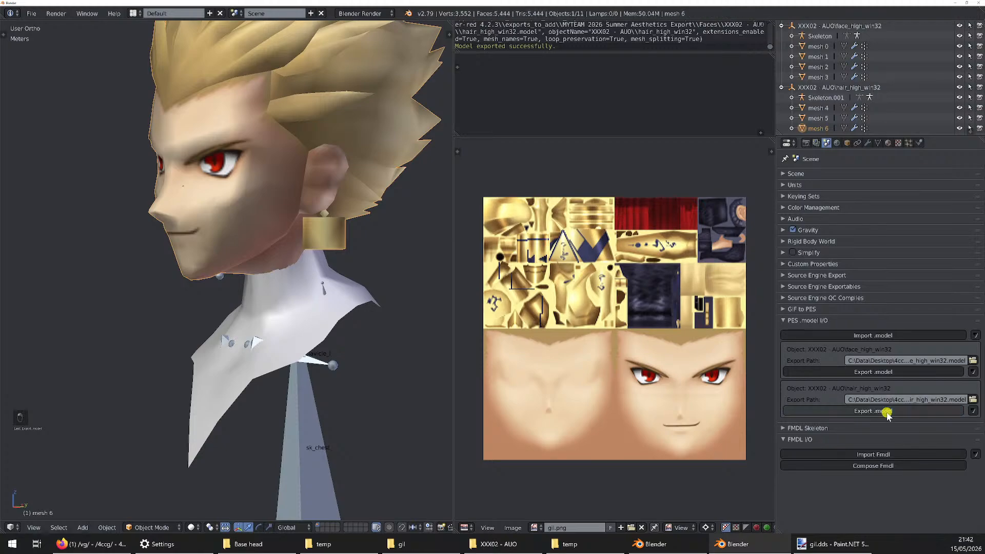
scroll(324, 284, down, 3)
scroll(349, 242, up, 2)
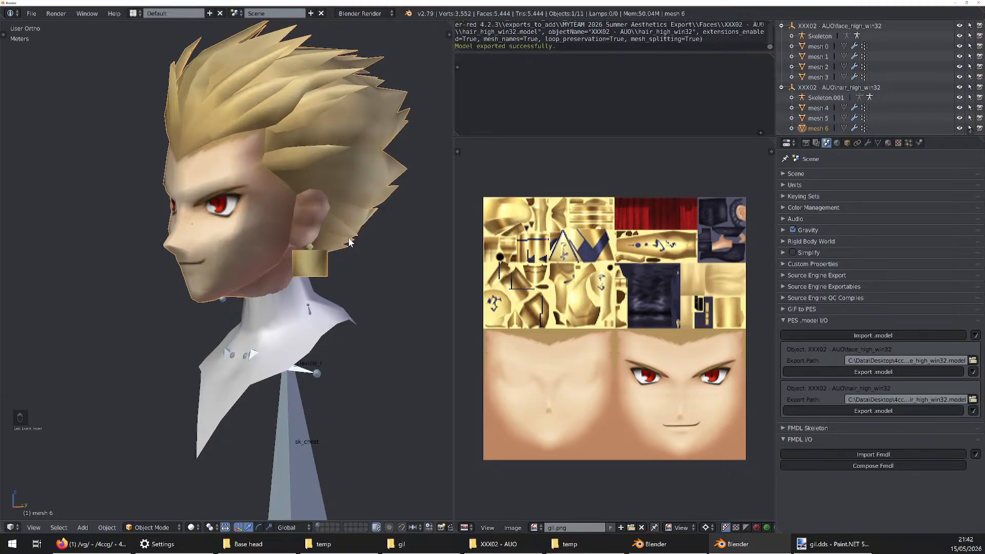
middle_drag(296, 245, 310, 264)
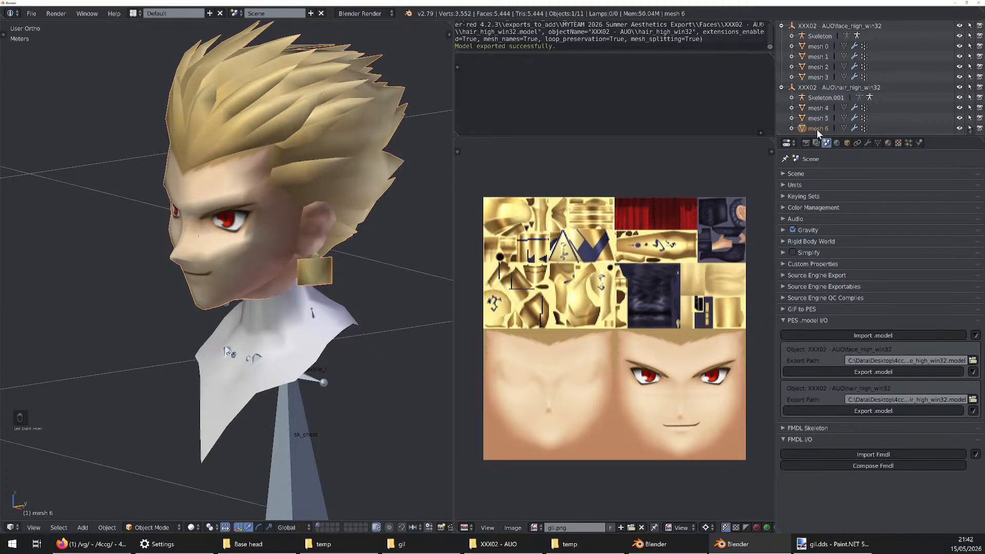
Start a new Blender instance and import face_high_win32.model from the XXX02 - AUO folder
right_click(747, 539)
click(780, 500)
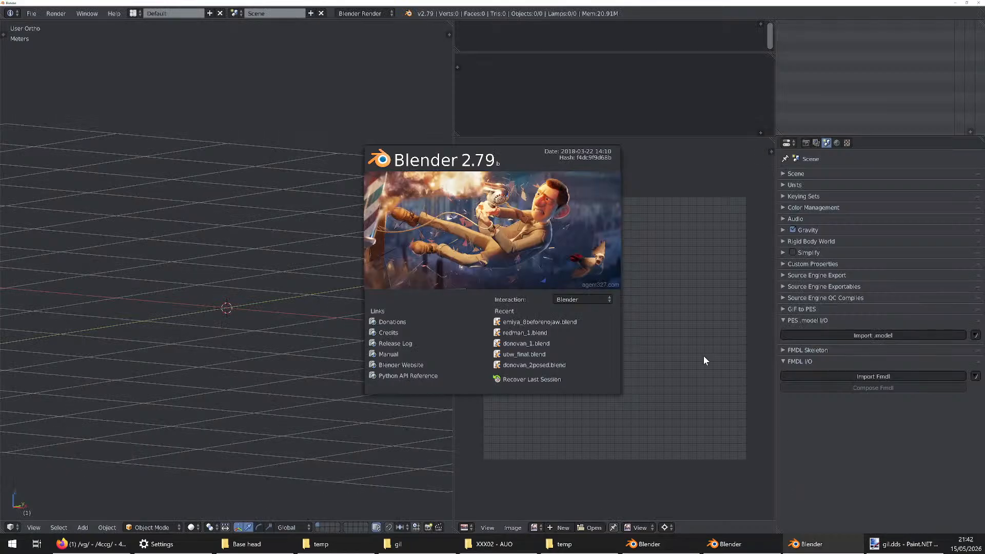
click(702, 355)
click(846, 334)
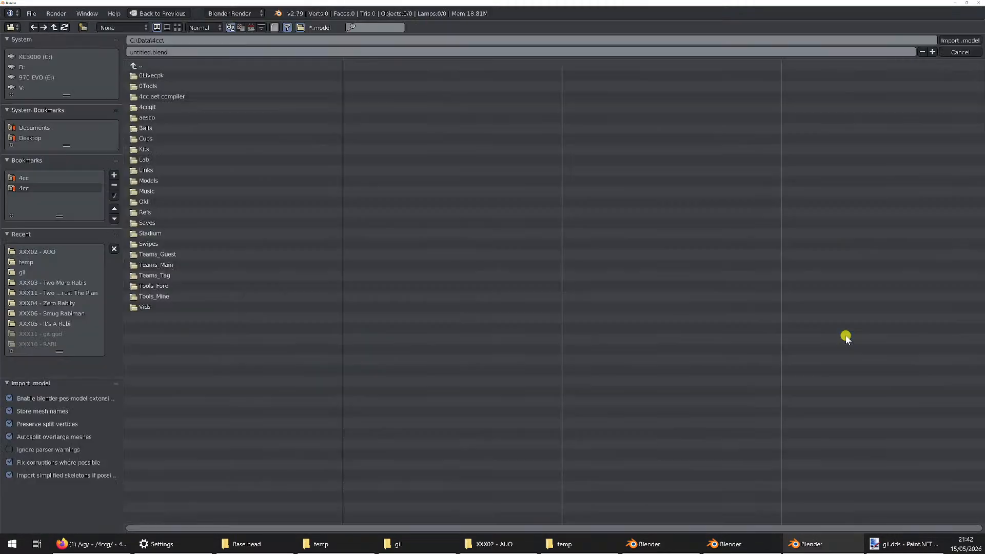
click(51, 251)
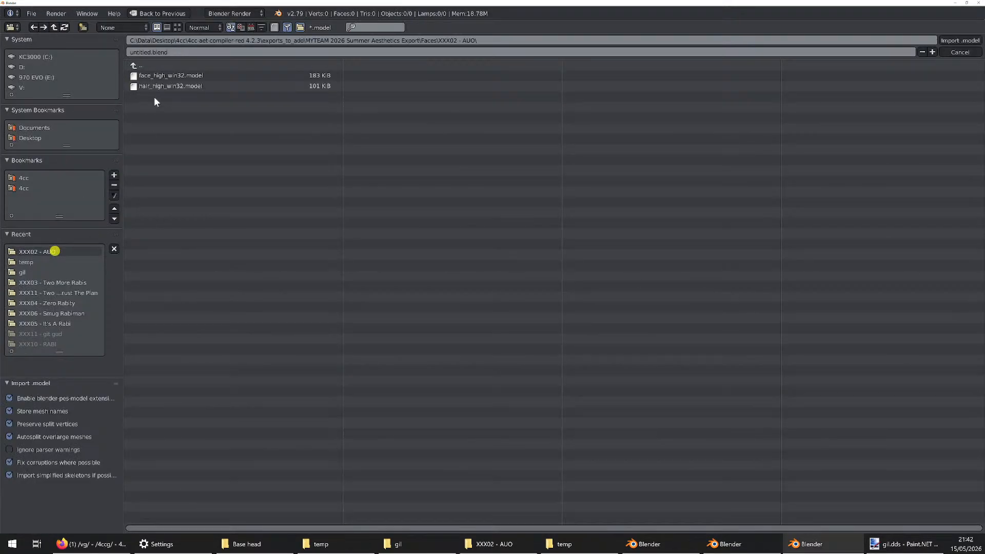
double_click(177, 84)
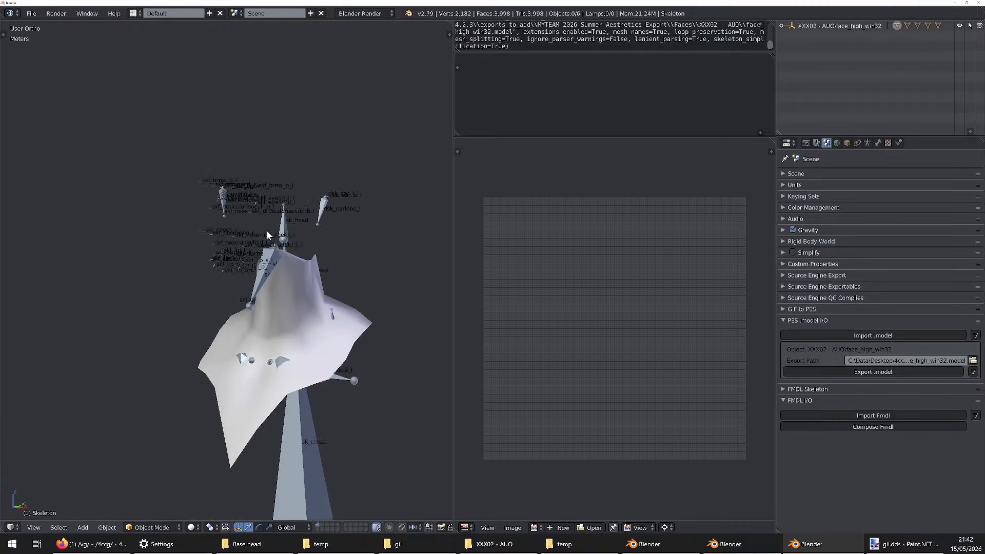
Import hair_high_win32.model from the XXX02 - AUO folder into the same scene
click(908, 336)
click(154, 86)
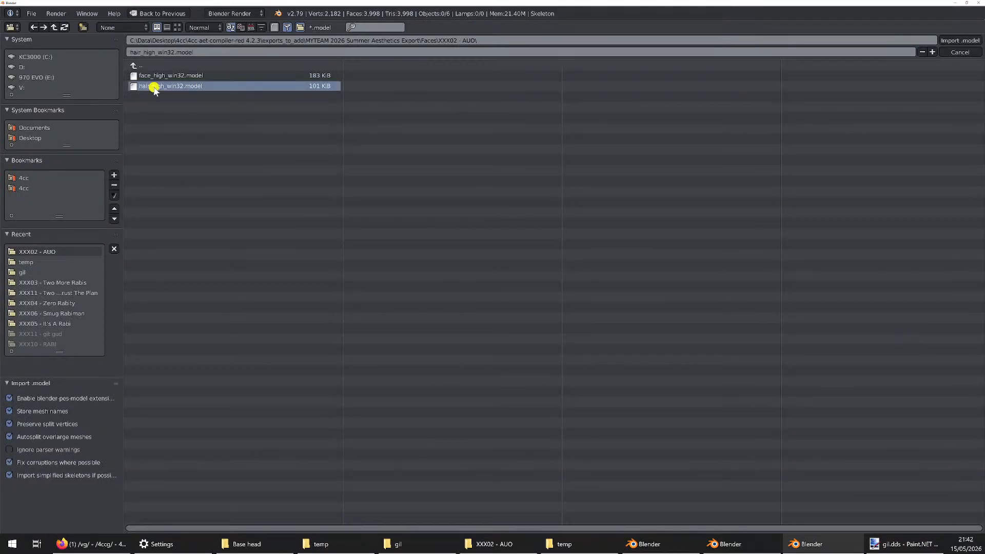
double_click(154, 87)
Apply the hair_parts_col.dds texture from the XXX02 - AUO folder to the imported head mesh in Edit Mode, ending in Object Mode
scroll(376, 300, down, 5)
mouse_move(275, 209)
middle_down()
mouse_move(368, 189)
mouse_move(204, 186)
mouse_move(287, 203)
mouse_move(258, 205)
mouse_move(380, 217)
mouse_move(259, 205)
middle_up()
right_click(259, 205)
key(Tab)
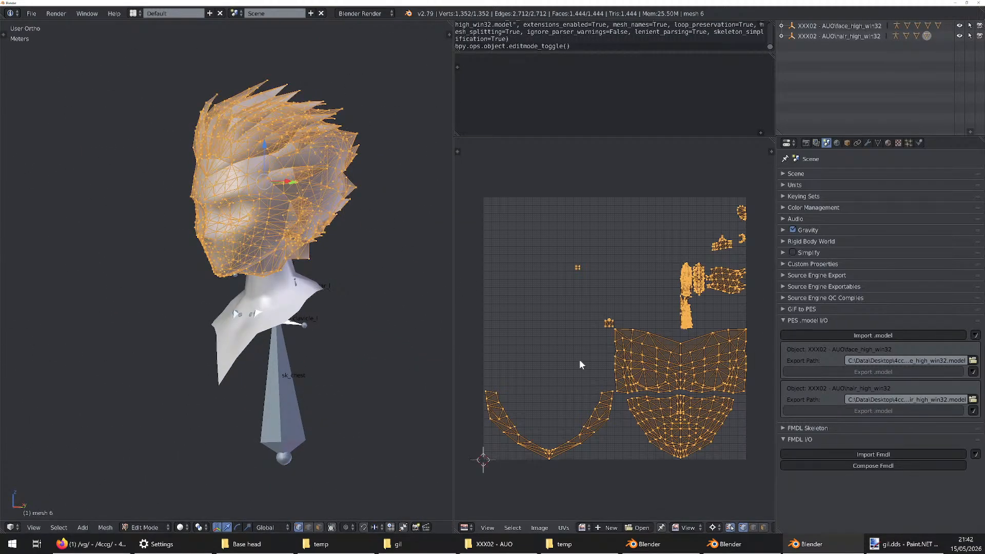
click(631, 527)
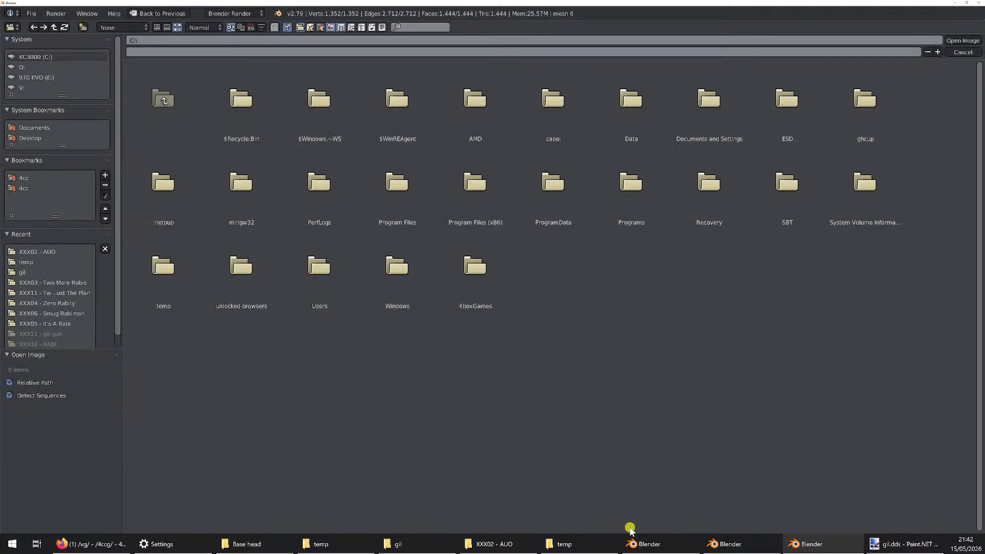
click(45, 253)
double_click(323, 104)
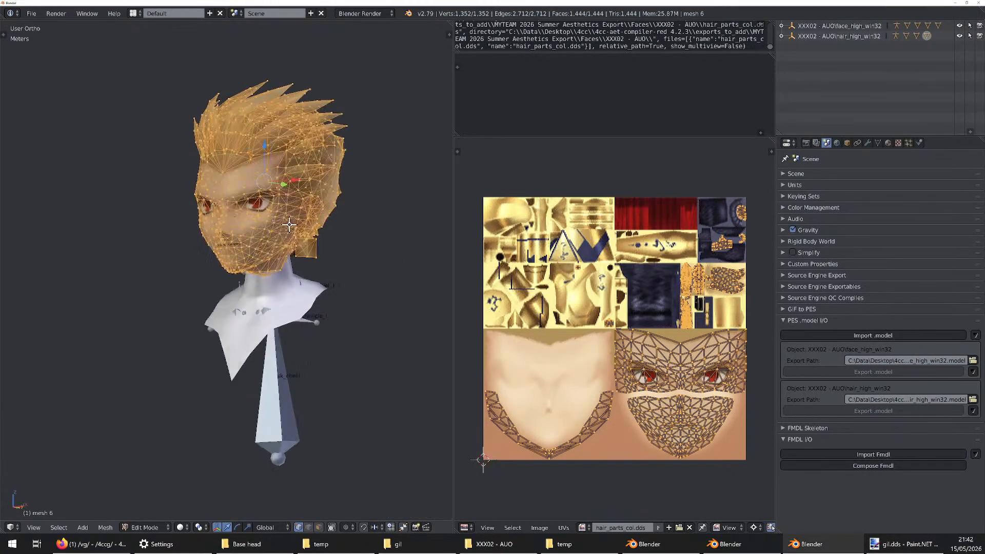
key(Tab)
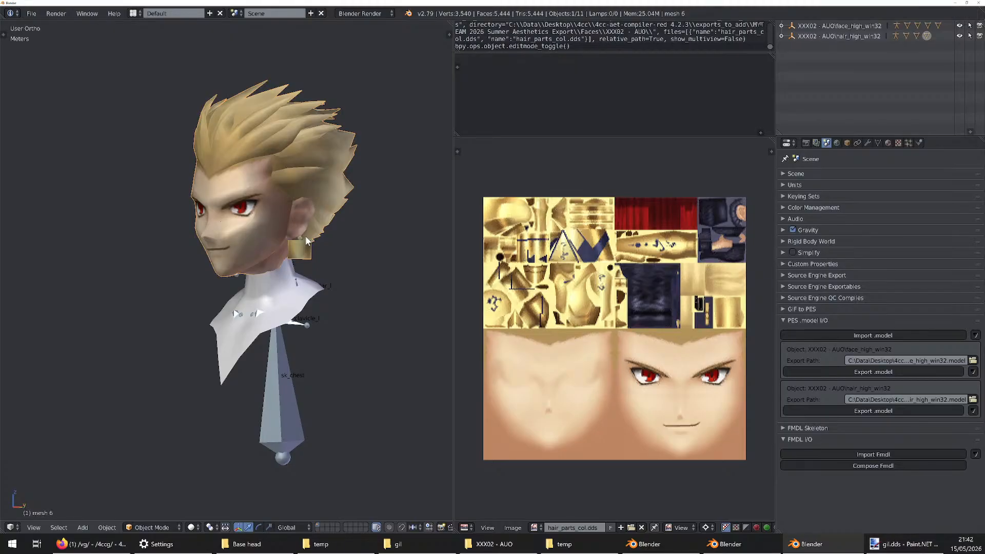
Inspect the weights of mesh 6 in Weight Paint mode, ending back in Object Mode
key(ctrl+Tab)
mouse_move(255, 236)
middle_down()
mouse_move(366, 217)
mouse_move(260, 222)
mouse_move(284, 238)
mouse_move(269, 274)
mouse_move(310, 308)
mouse_move(282, 315)
middle_up()
key(ctrl+Tab)
scroll(270, 272, up, 3)
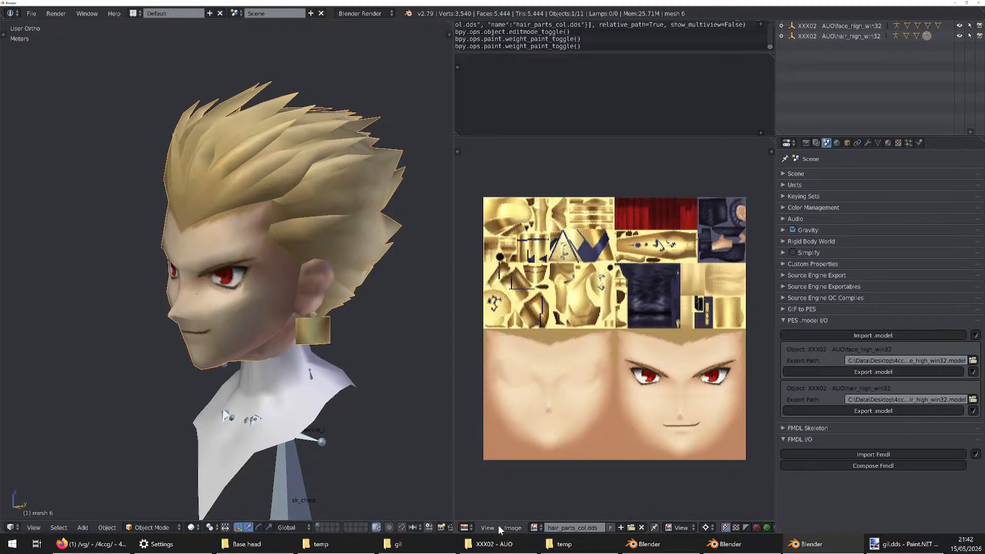
Compile the export by running 0_all_in_one.bat from the 4cc-aet-compiler-red 4.2.3 folder, and close the finished console
click(502, 542)
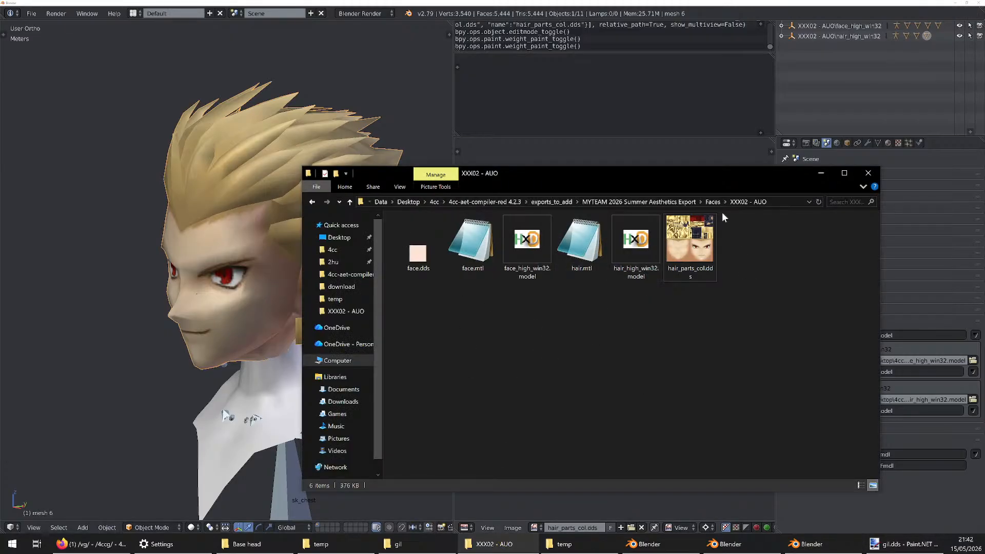
click(485, 201)
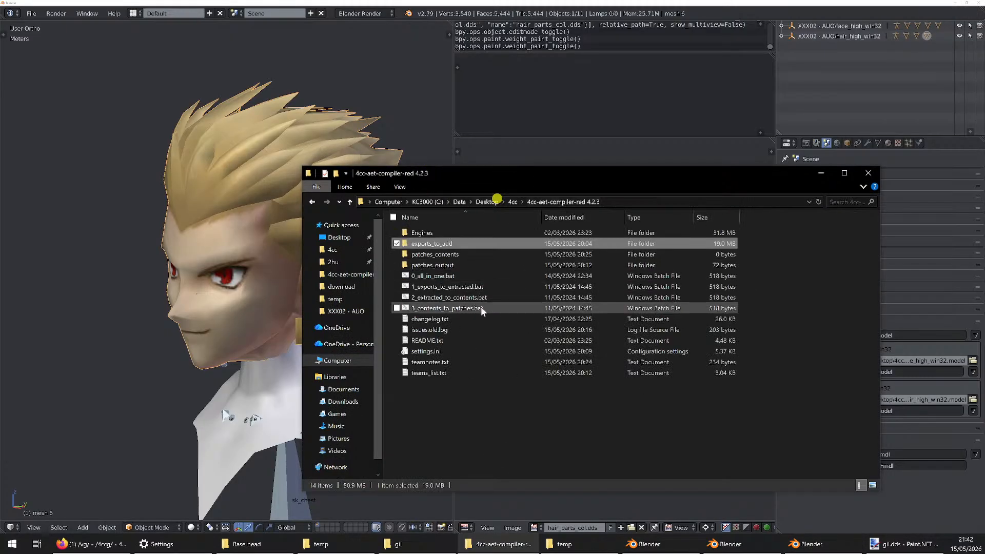
double_click(439, 276)
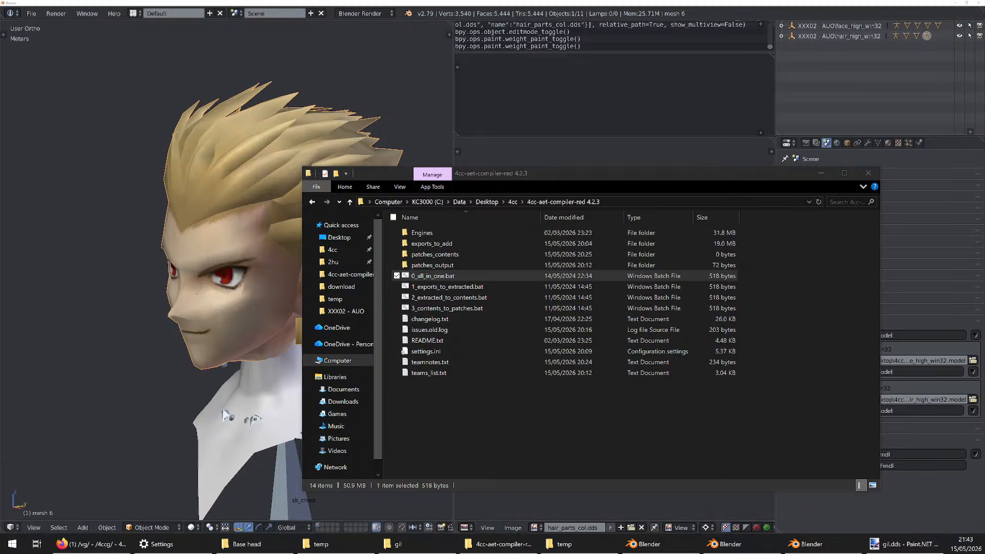
drag(325, 156, 424, 137)
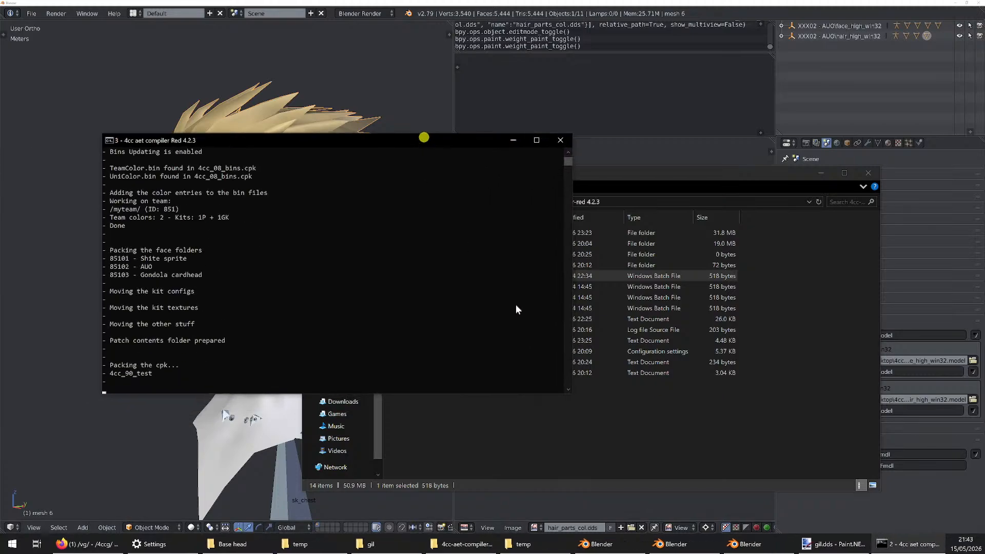
click(560, 146)
click(609, 416)
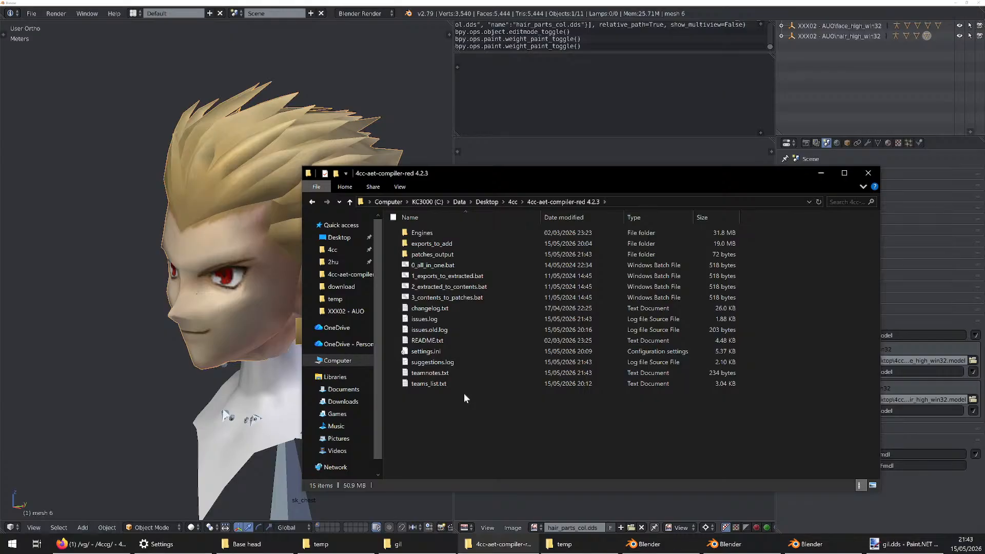
Open settings.ini from the compiler folder in Notepad and review the Run PES and PES Folder Path sections
click(483, 417)
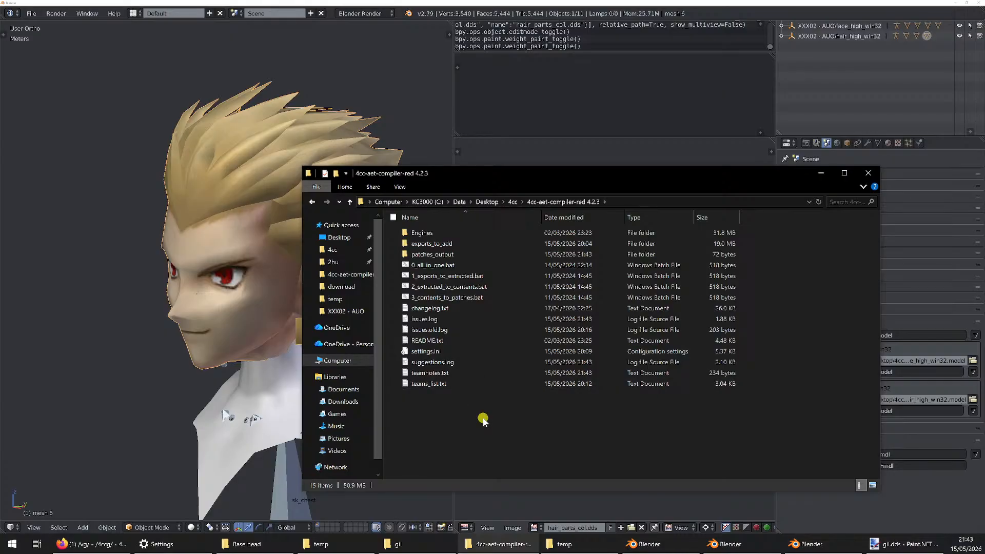
double_click(434, 356)
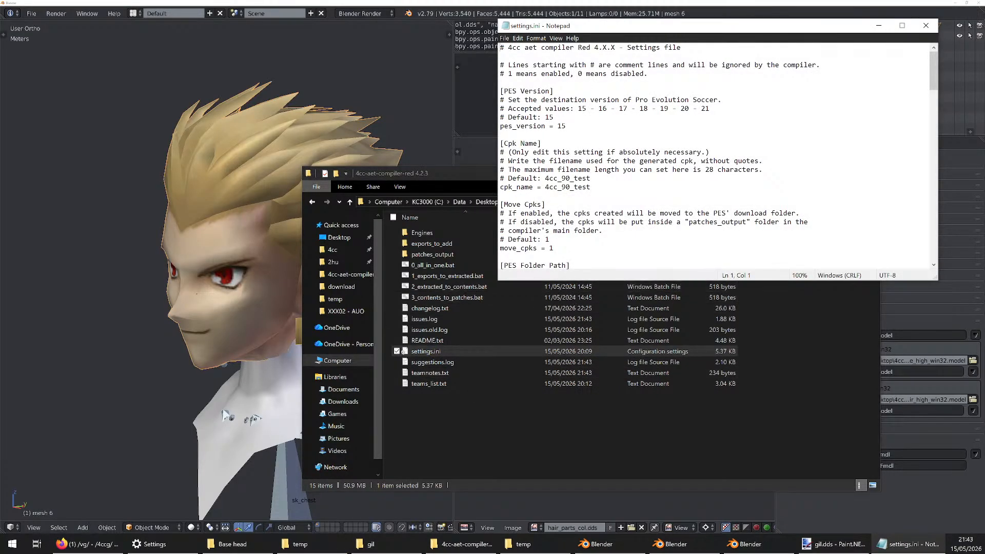
scroll(713, 154, down, 8)
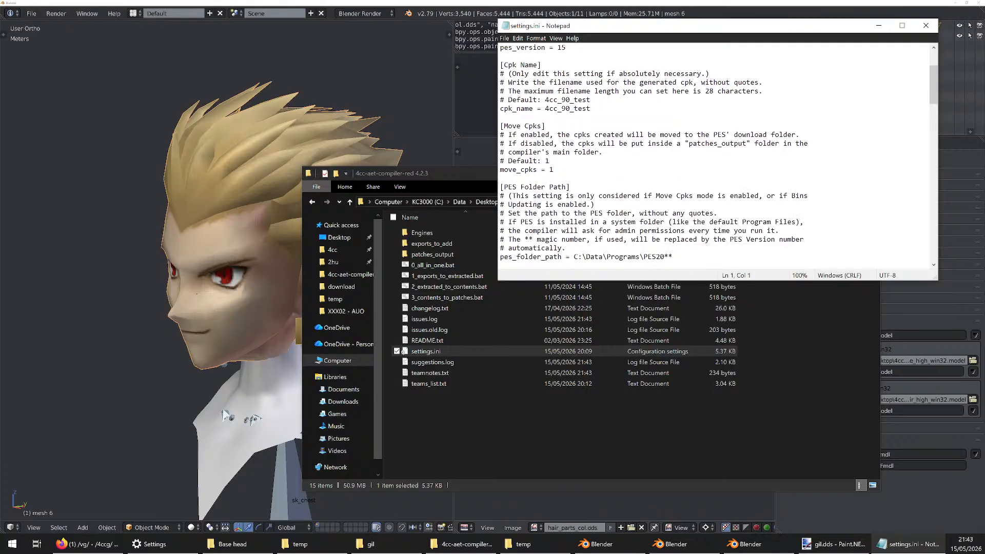
scroll(718, 157, down, 2)
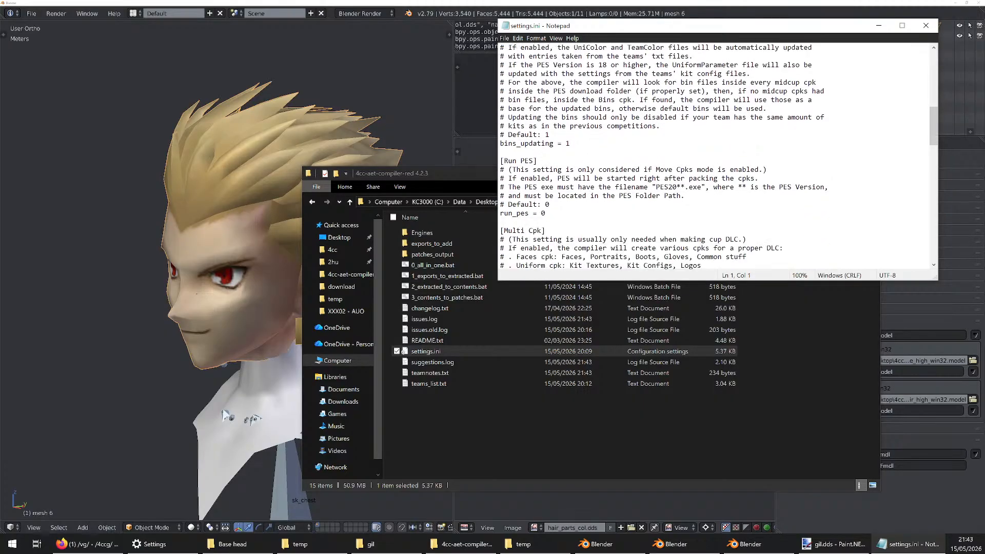
drag(538, 161, 785, 179)
click(542, 160)
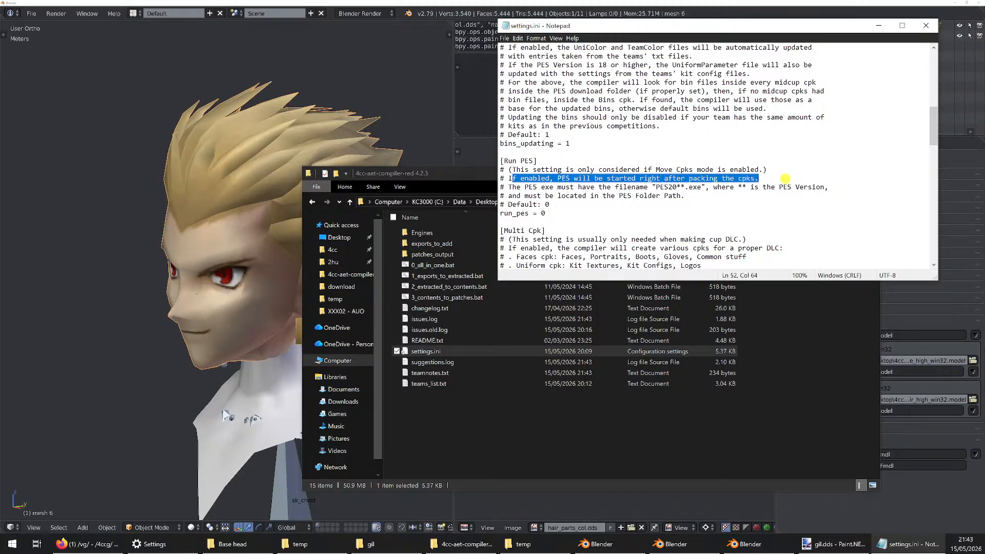
click(599, 187)
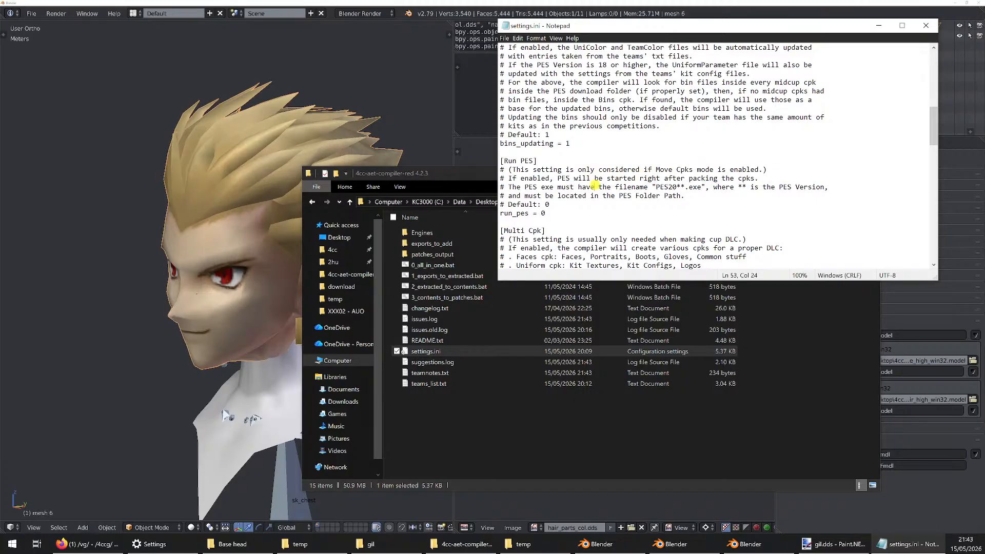
scroll(599, 187, up, 6)
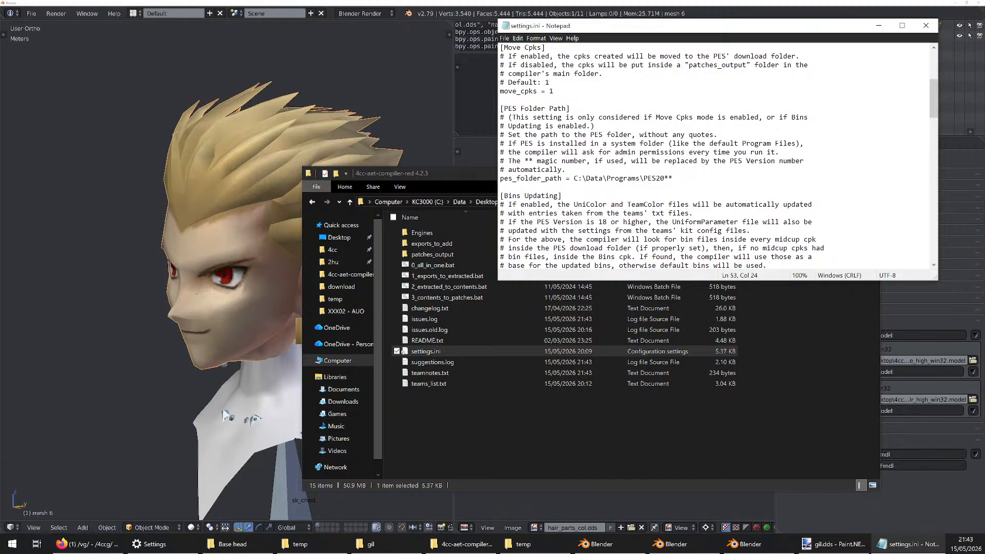
drag(673, 178, 583, 178)
scroll(583, 178, down, 7)
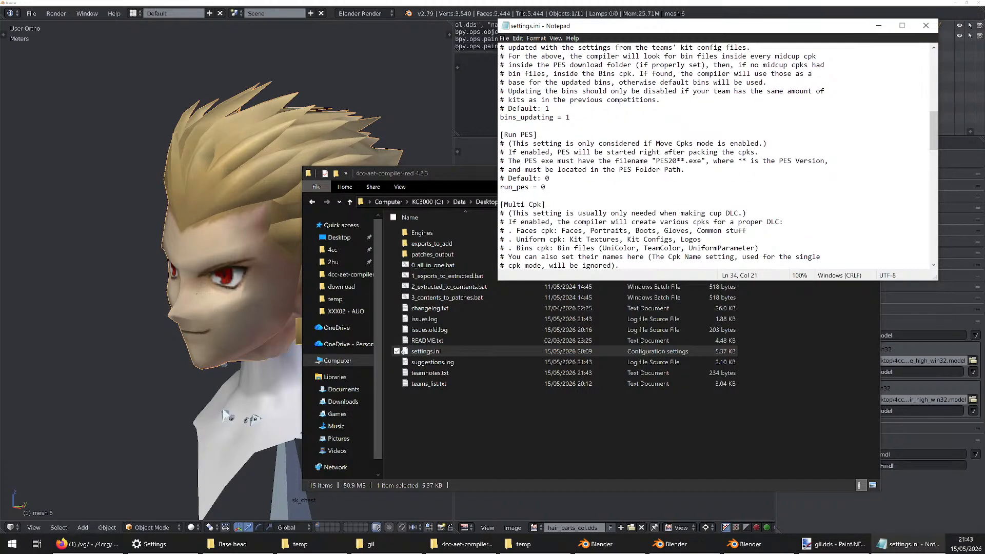
Set run_pes to 1 in settings.ini, then save and close the file
click(618, 169)
click(681, 161)
click(742, 161)
drag(685, 170, 611, 170)
click(542, 186)
key(Delete)
text(1)
key(ctrl+s)
click(927, 26)
Run 0_all_in_one.bat again and continue past its pause to launch Pro Evolution Soccer 2015
click(422, 264)
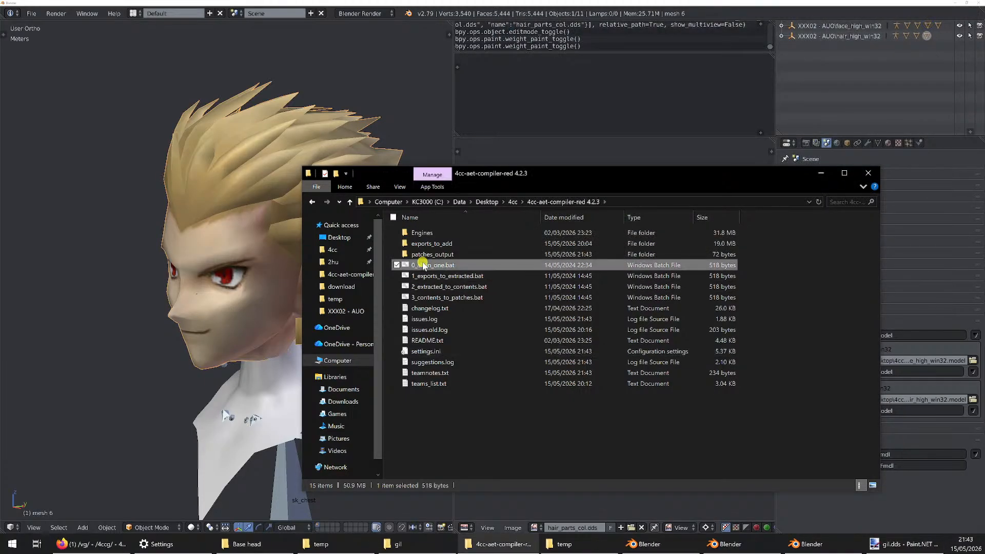
key(Return)
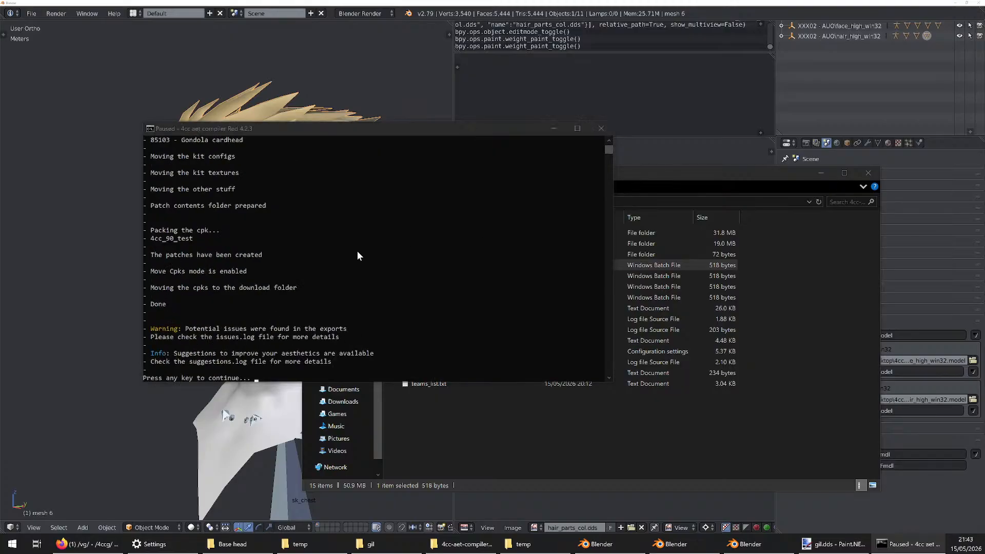
click(358, 252)
key(Return)
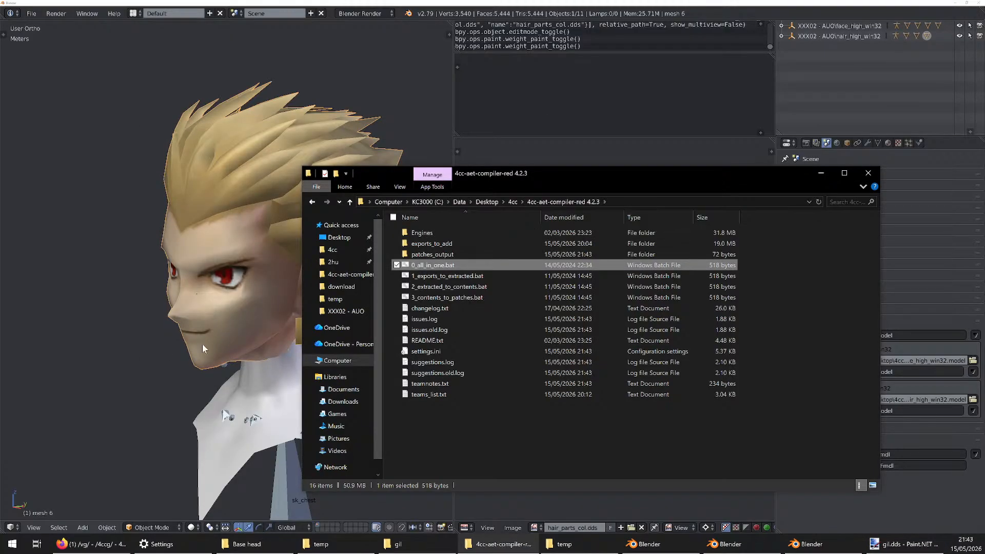
click(202, 343)
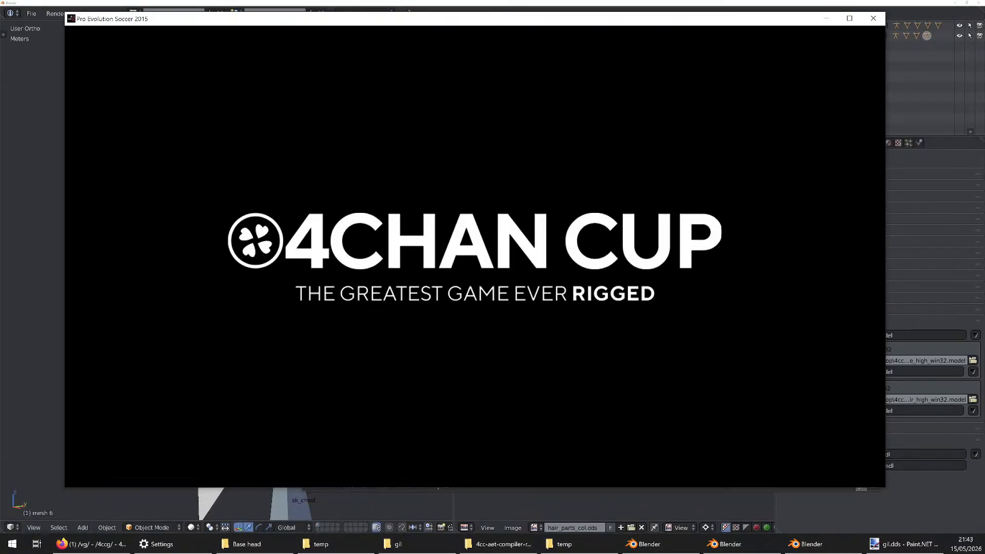
drag(687, 17, 694, 30)
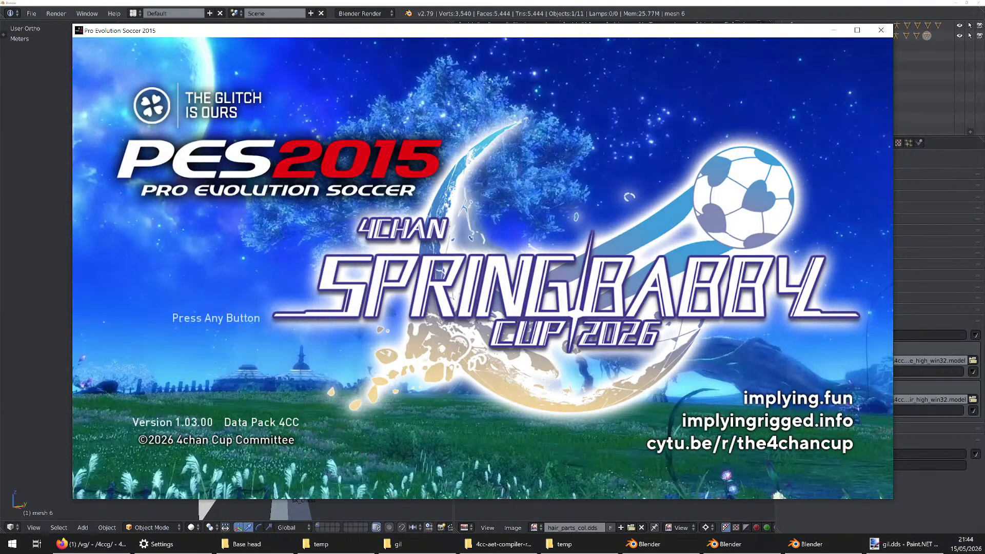
Pass the PES 2015 title screen and open the team selection for player editing from the Edit Menu
key(Return)
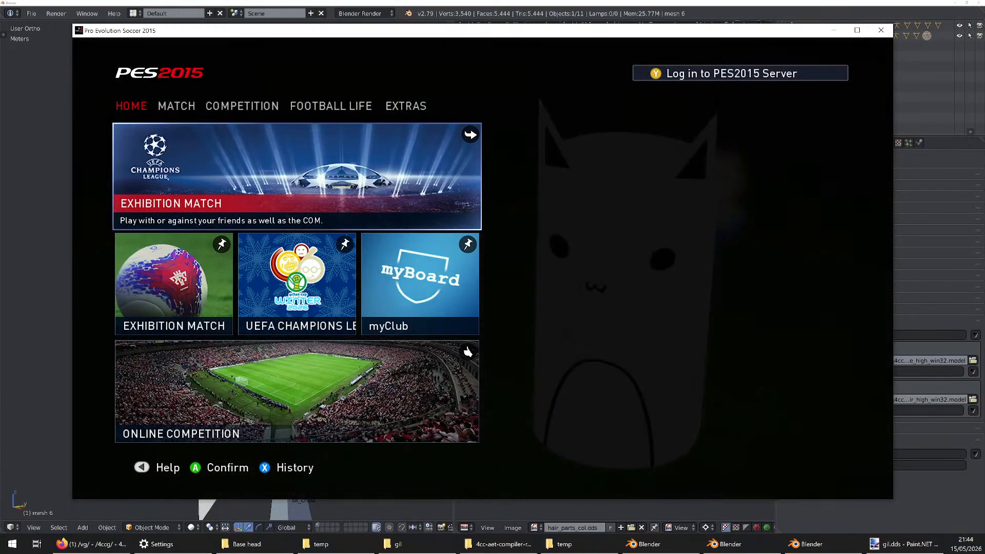
key(Left)
key(Return)
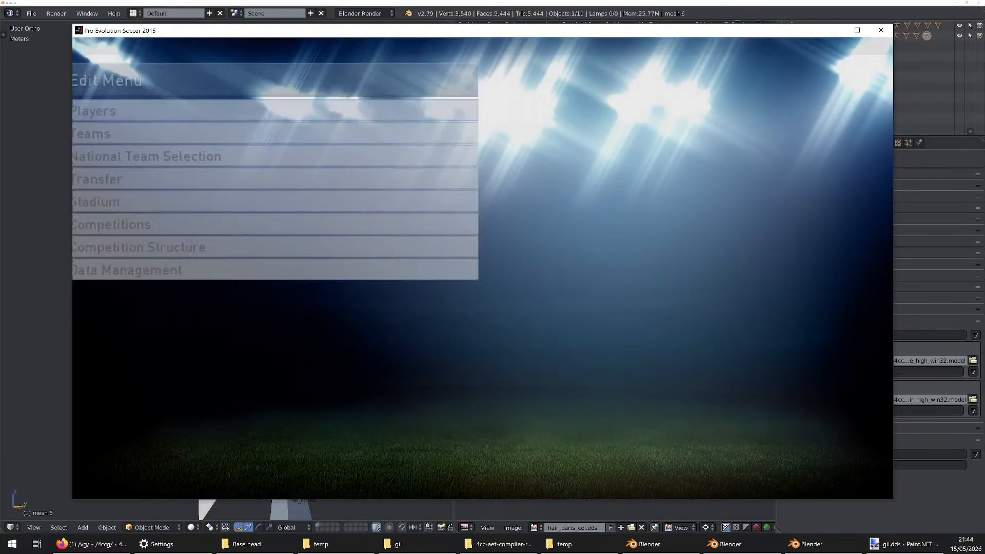
key(Return)
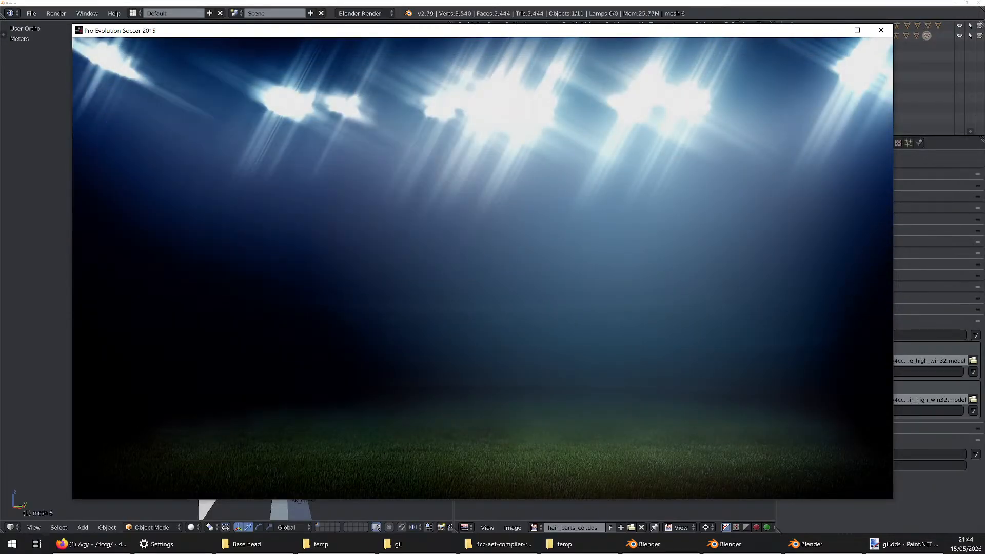
key(Down)
key(Return)
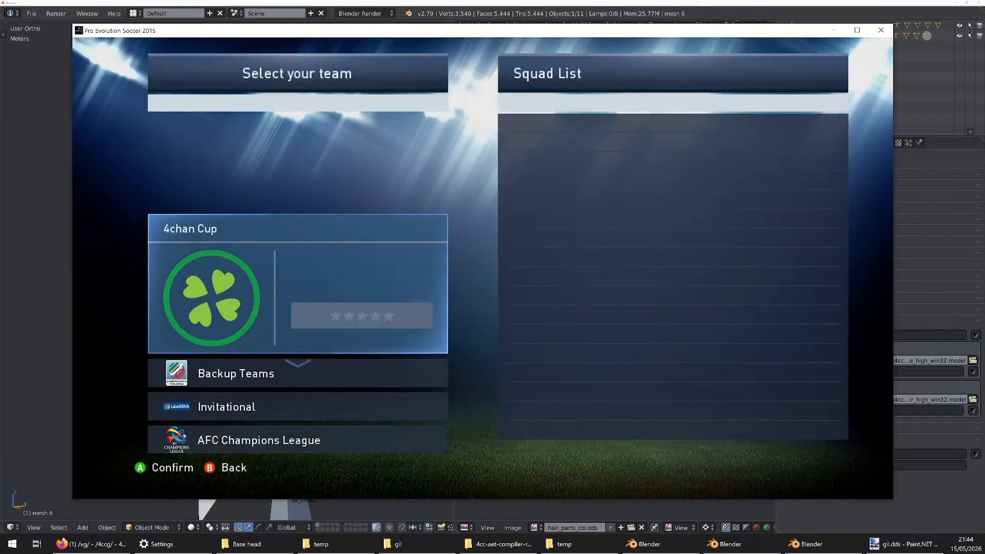
Open the Invitational 1 team in the Invitational group and select the second player in its list
key(Down)
key(Escape)
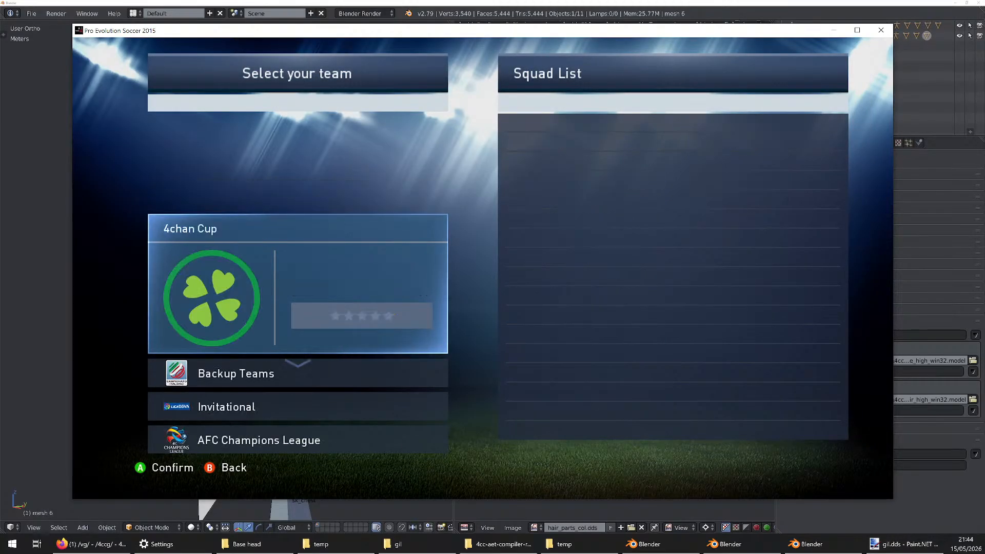
key(Down)
key(Down)
key(Return)
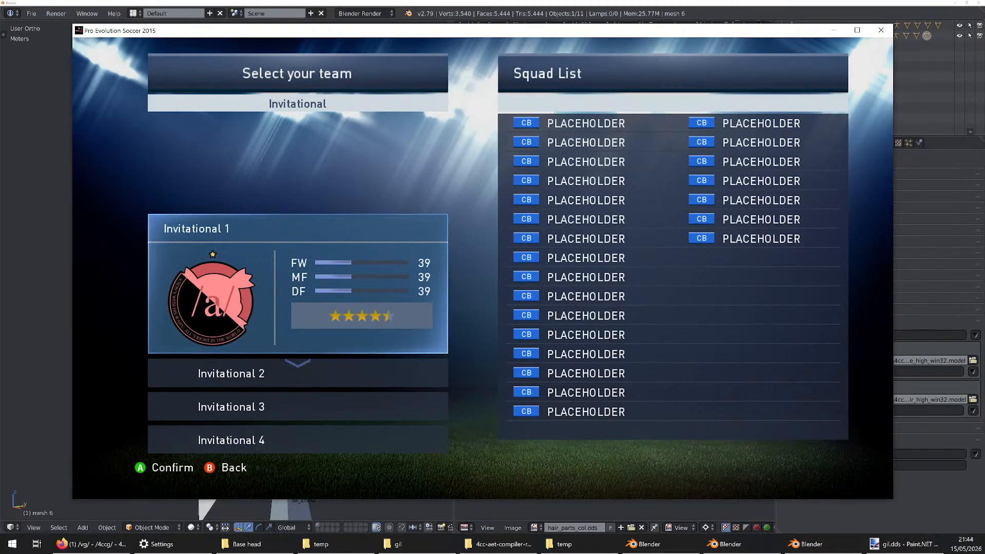
key(Return)
key(Down)
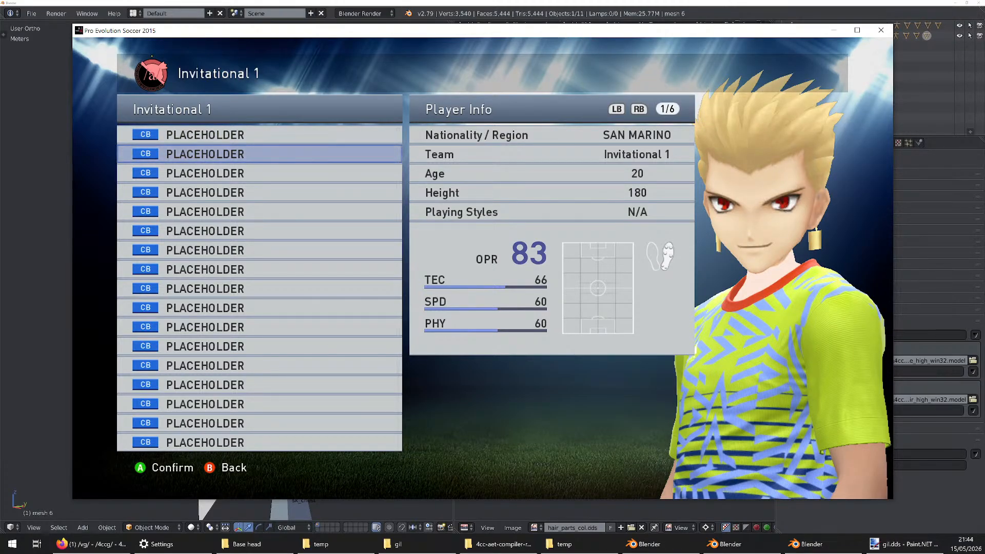
Open the second player's Appearance settings to inspect the new head on the full body
key(Return)
key(Up)
key(Up)
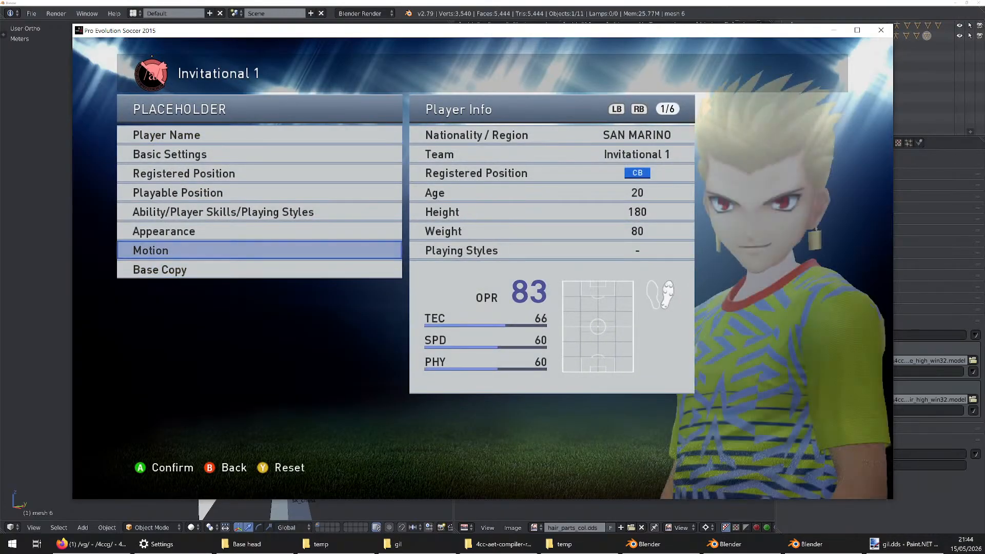
key(Up)
key(Return)
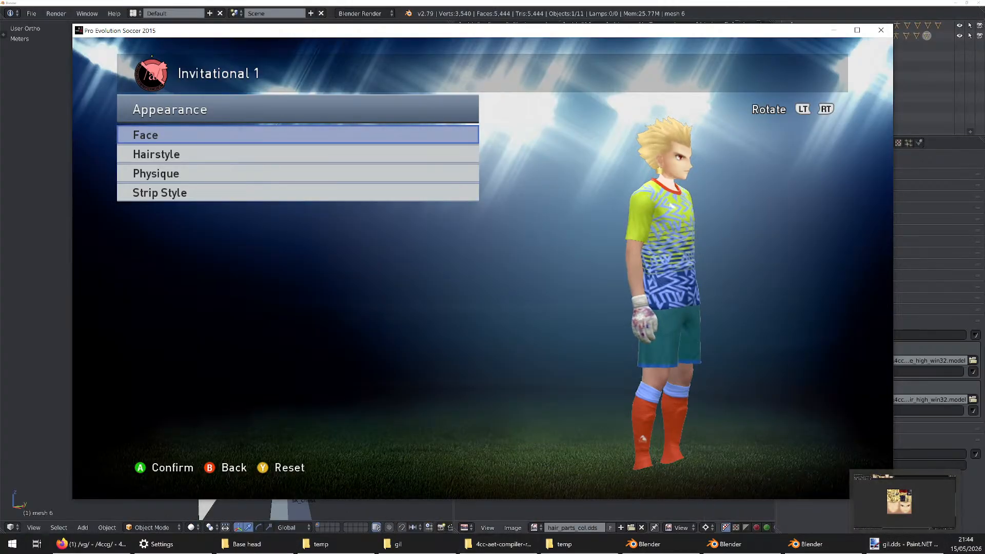
Open hair.mtl from the XXX02 - AUO folder, review its material definitions, close it and return to the PES window
click(534, 543)
click(312, 201)
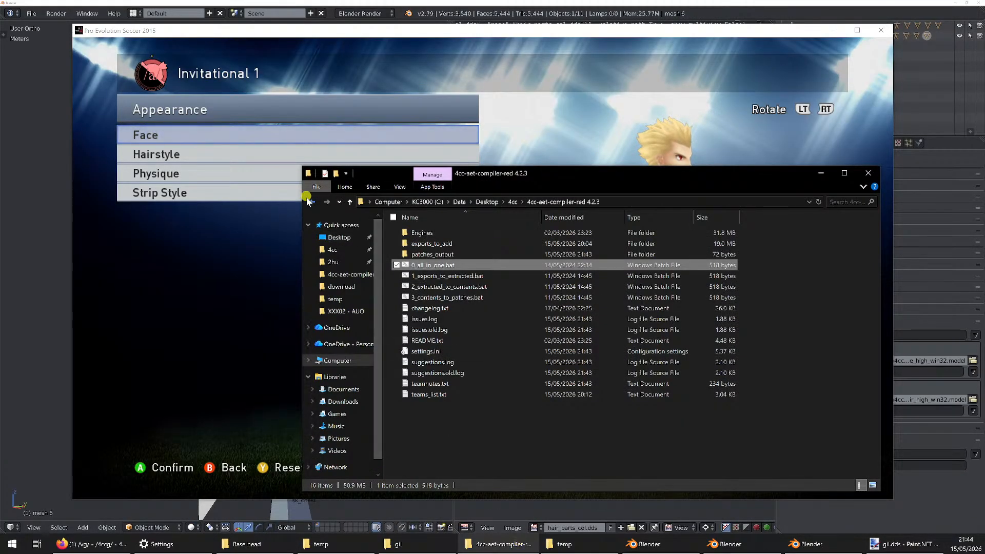
double_click(567, 243)
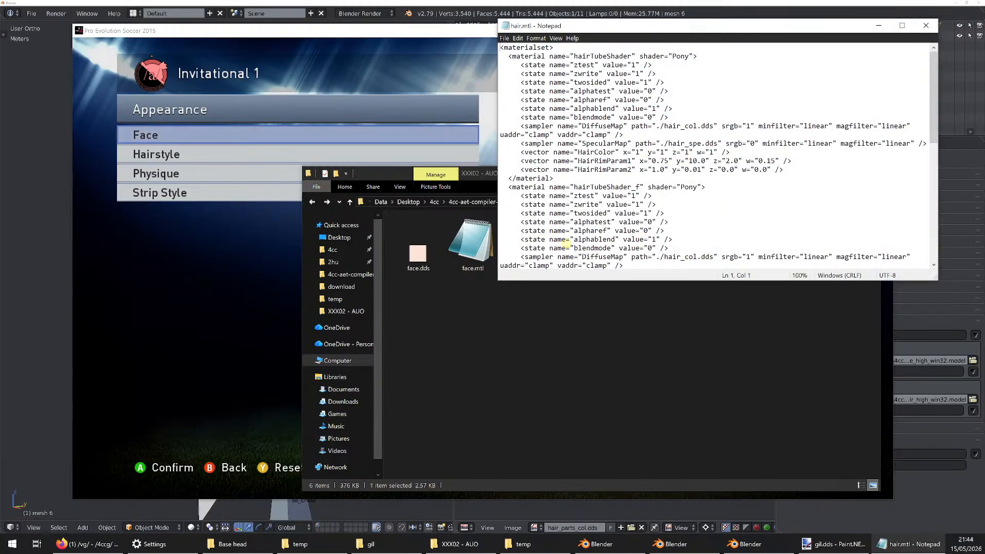
scroll(567, 244, down, 8)
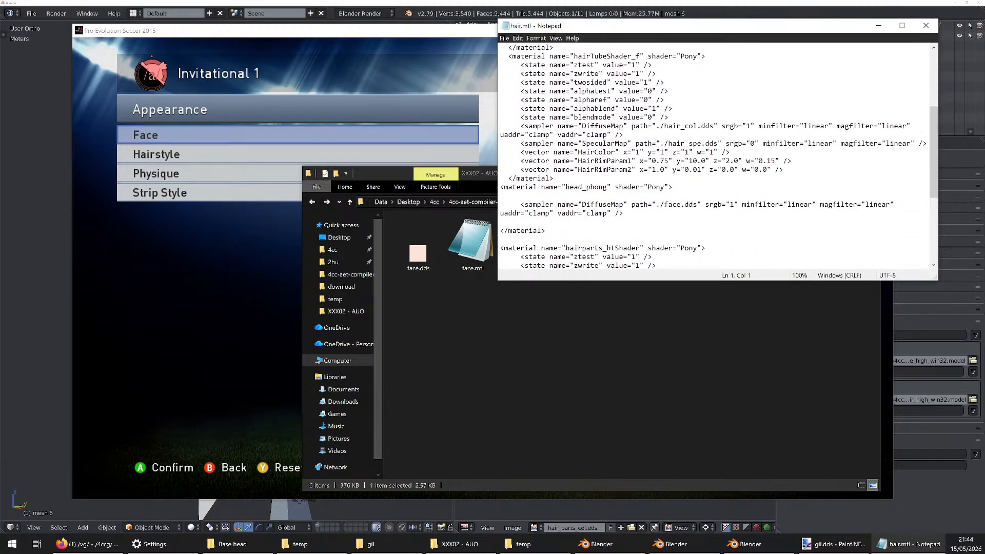
scroll(716, 157, down, 2)
scroll(716, 157, up, 10)
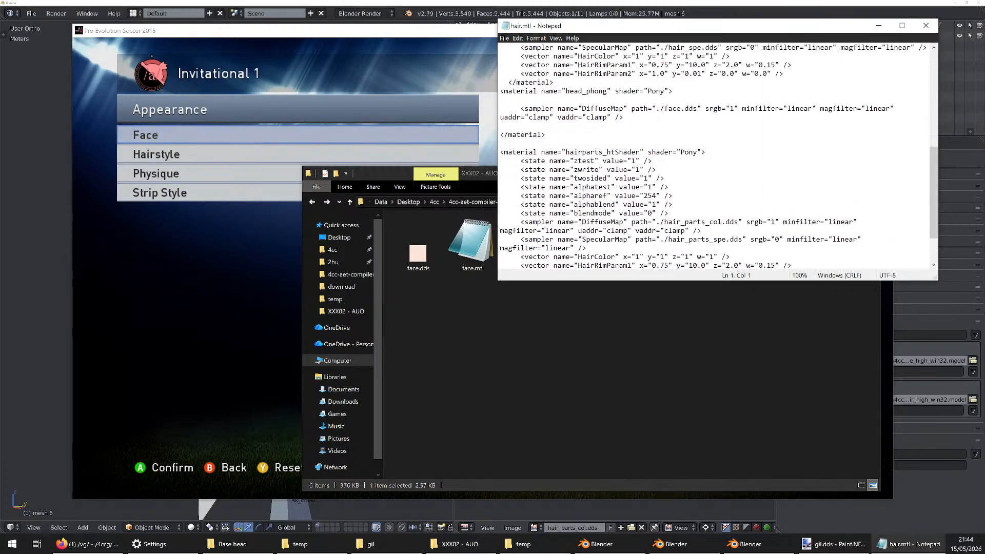
click(926, 25)
click(814, 30)
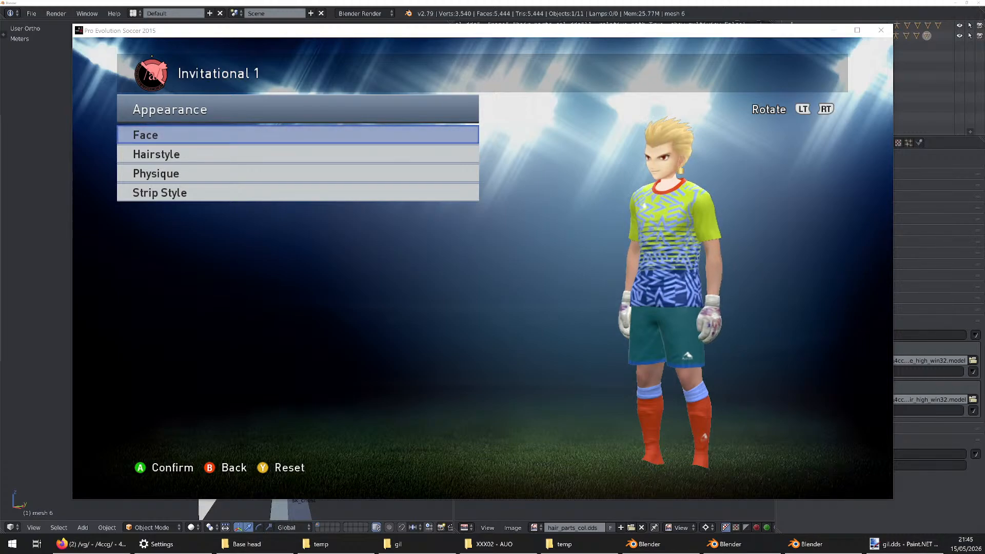
Consult the Beginner Level topics in the Aes Stream notes and switch back to Blender
drag(0, 111, 231, 34)
drag(177, 300, 134, 300)
click(182, 299)
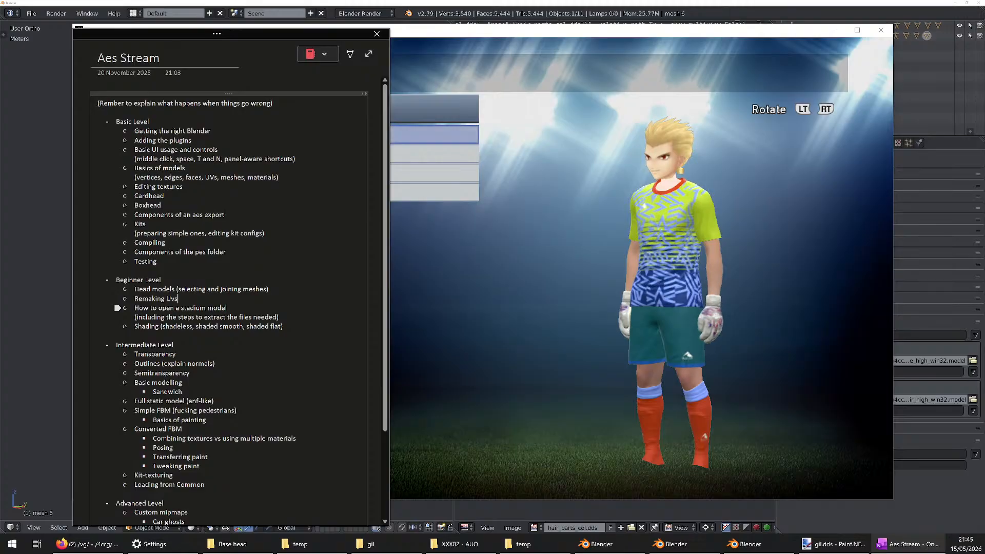
key(alt+Tab)
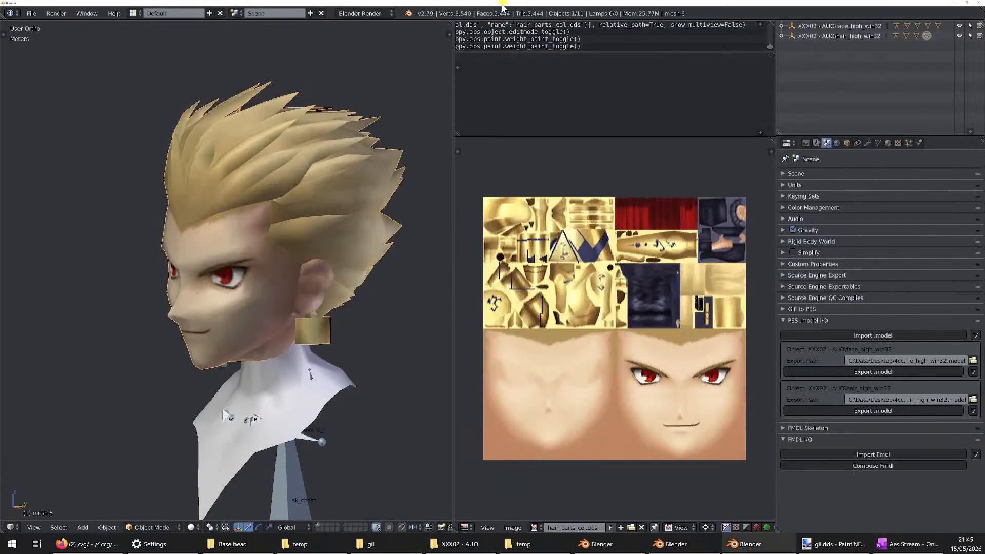
Review the stadium model, shading and Remaking Uvs topics under Beginner Level in the Aes Stream notes, and return to Blender
middle_drag(235, 212, 279, 215)
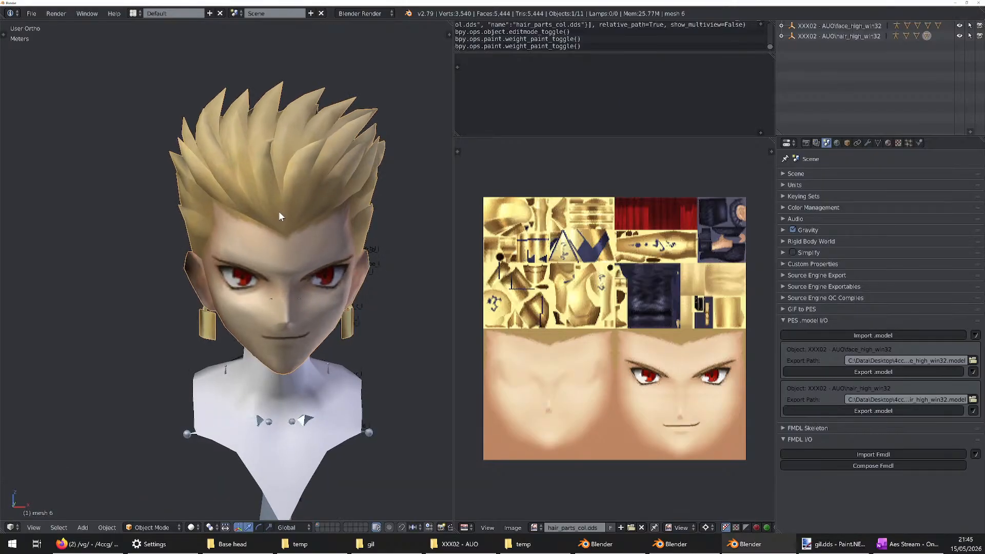
key(alt+Tab)
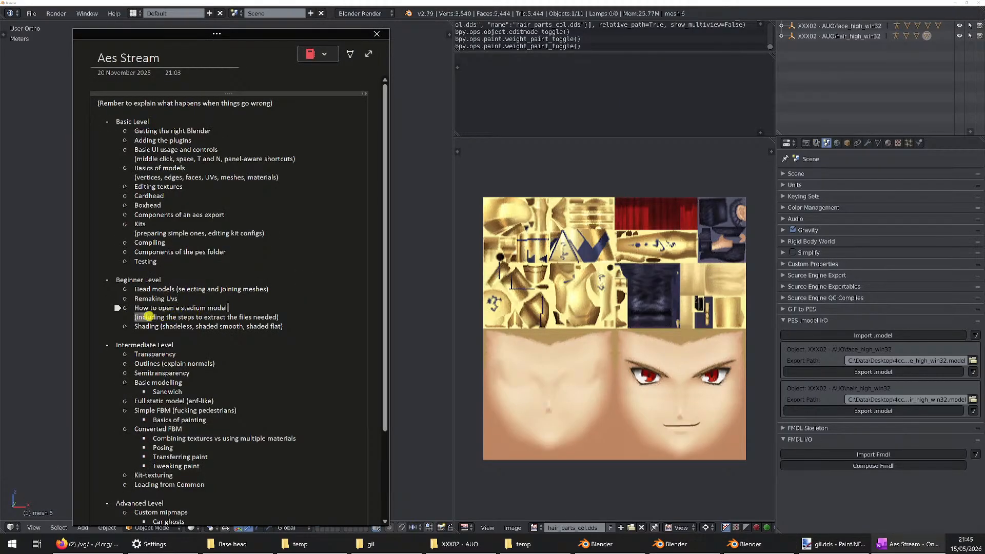
click(126, 307)
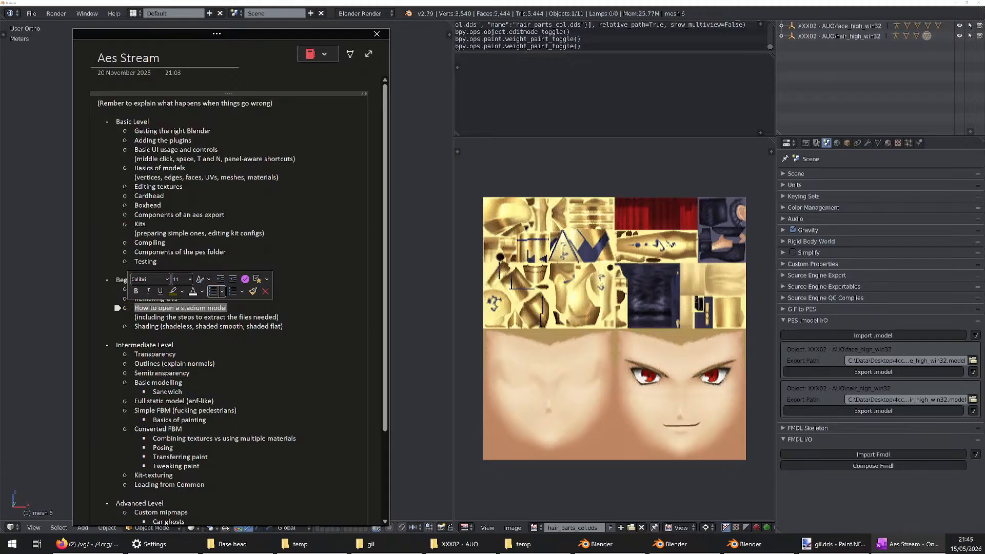
click(212, 308)
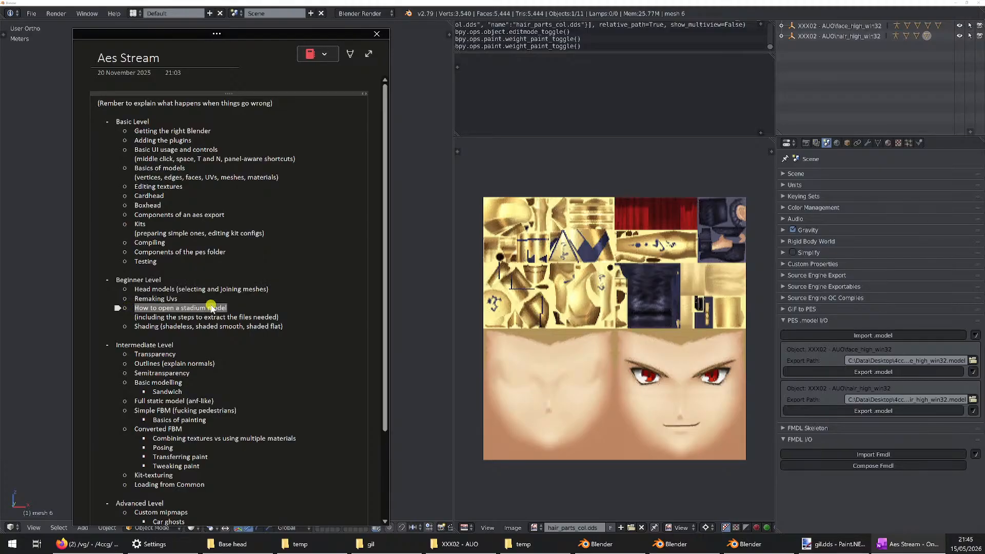
mouse_move(136, 327)
mouse_down()
mouse_move(283, 326)
mouse_move(138, 327)
mouse_up()
click(282, 327)
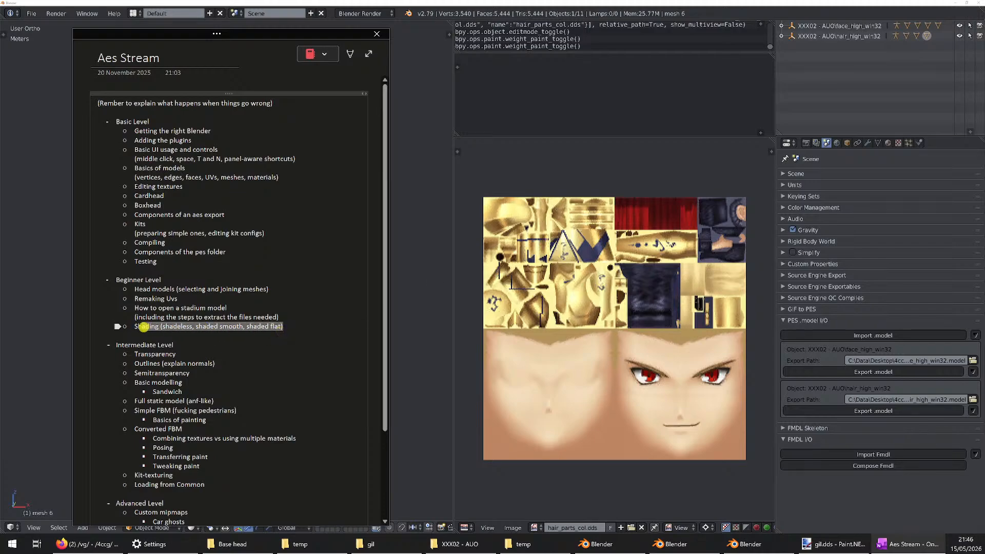
click(194, 326)
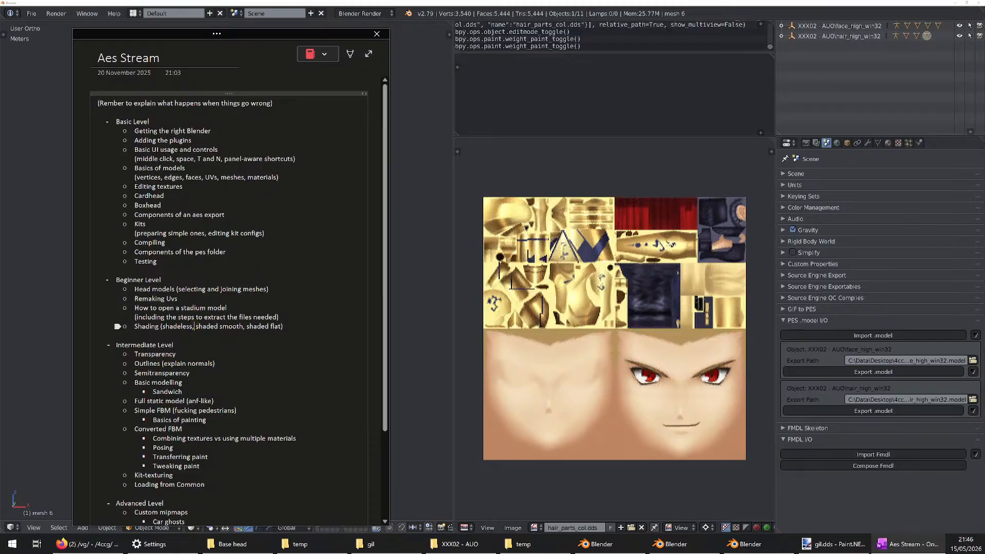
drag(284, 327, 131, 327)
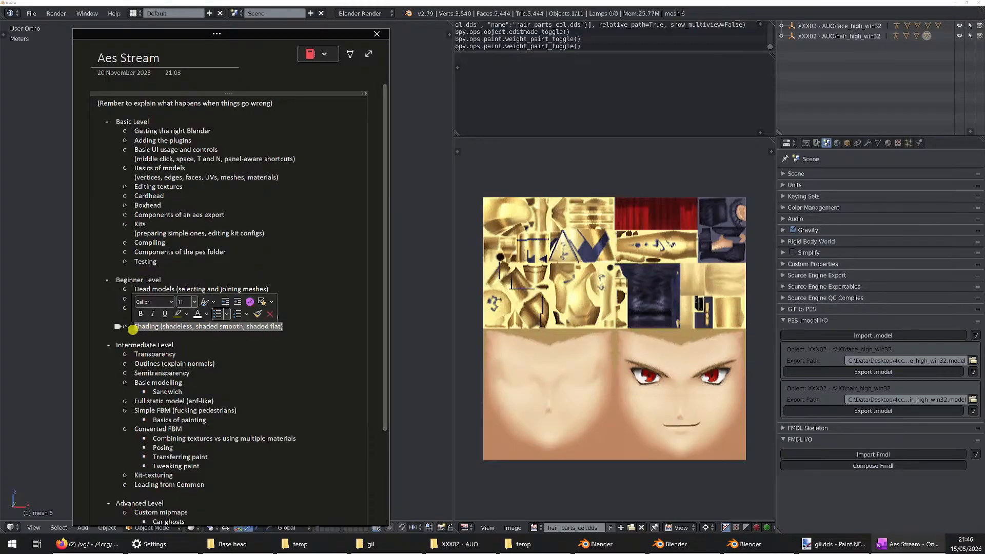
click(200, 285)
drag(189, 298, 115, 300)
click(467, 3)
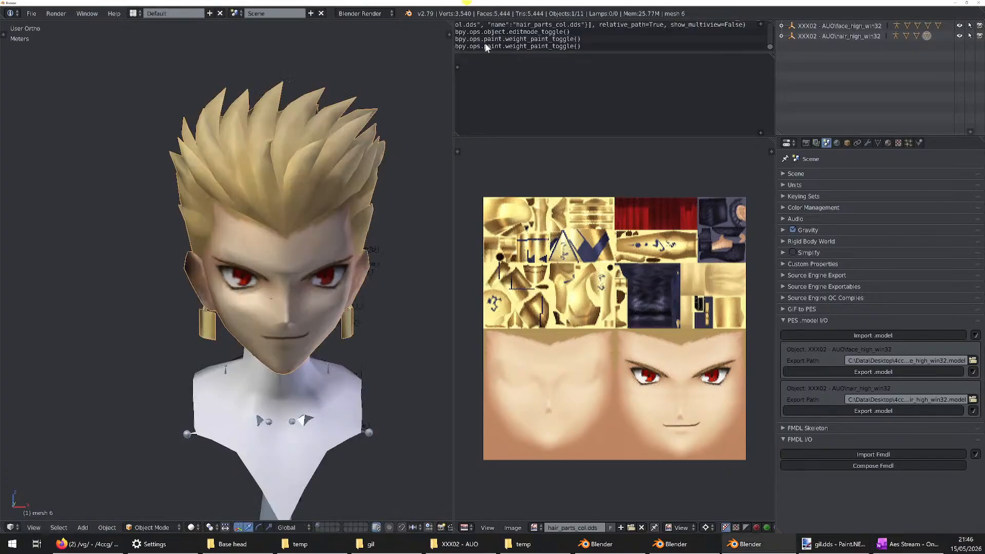
Enter Edit Mode on the head mesh and examine its UV layout over the hair_parts_col.dds texture
middle_drag(293, 207, 275, 234)
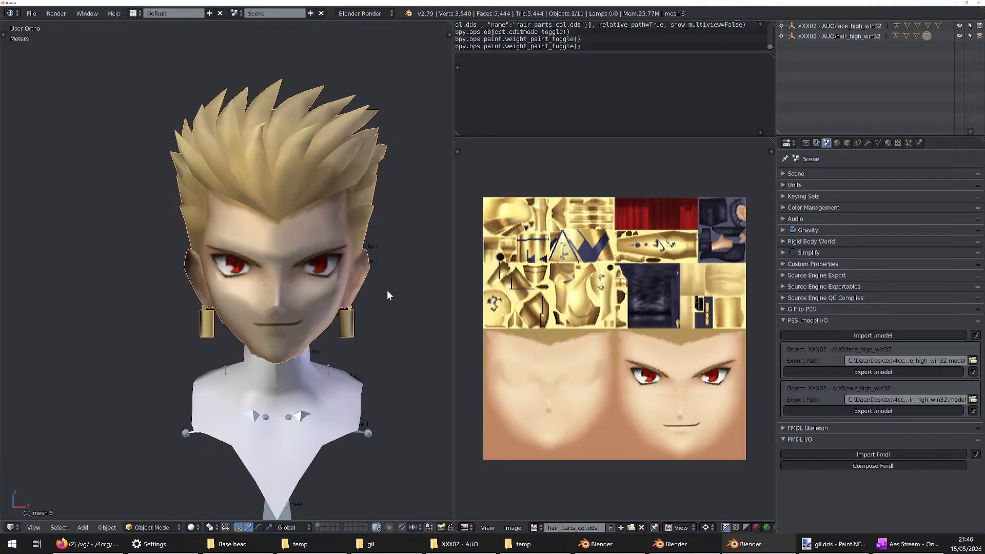
scroll(331, 248, down, 2)
scroll(329, 246, up, 3)
middle_drag(315, 266, 315, 273)
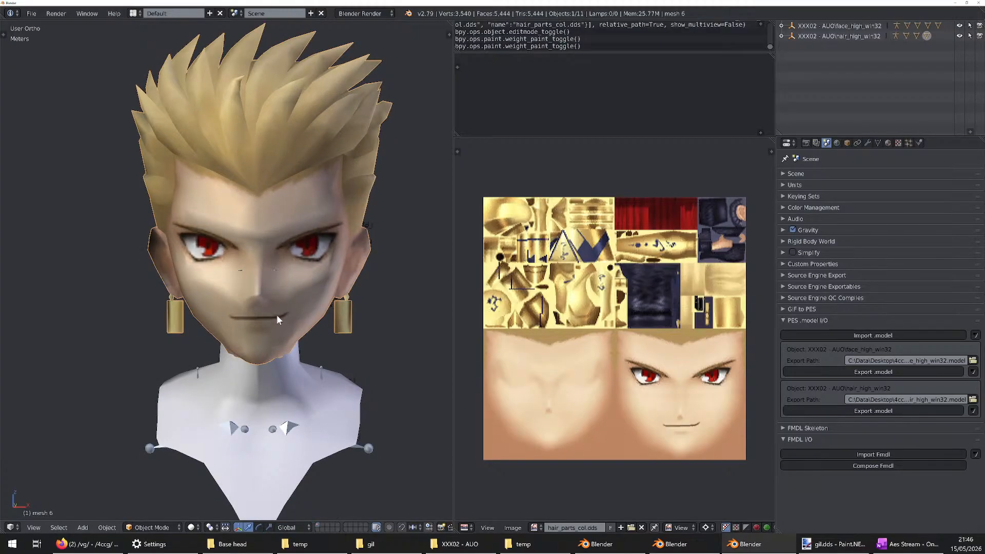
middle_drag(276, 319, 269, 318)
key(Tab)
key(Tab)
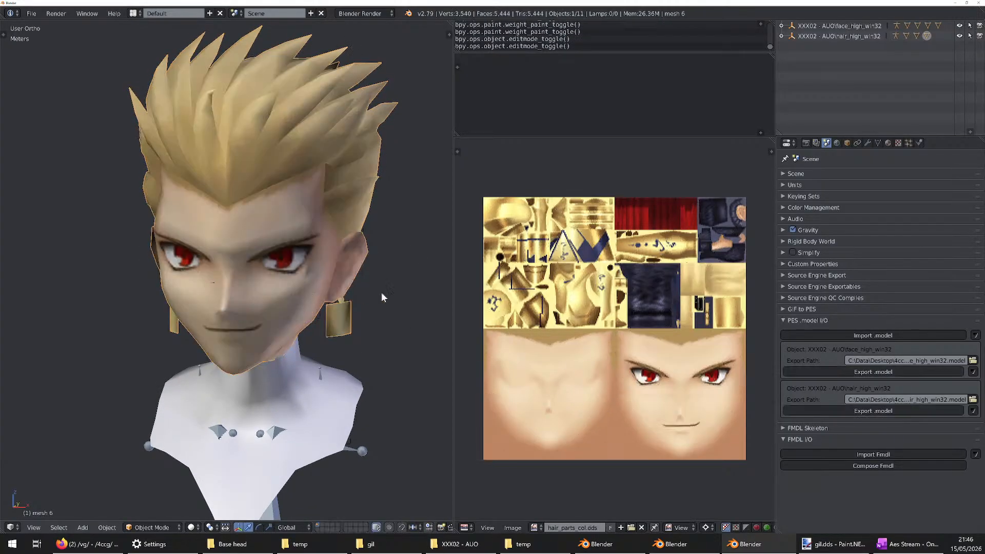
key(Tab)
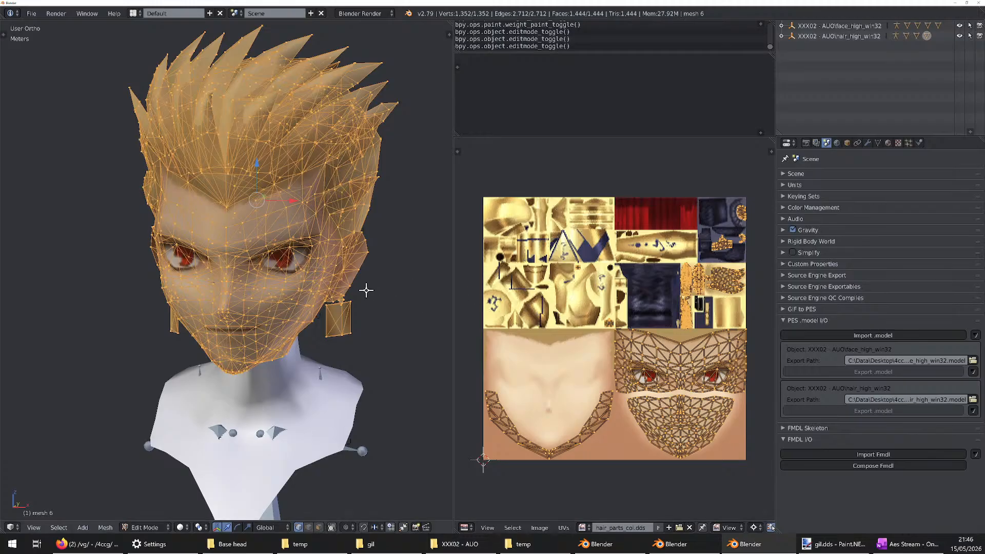
middle_drag(364, 287, 303, 278)
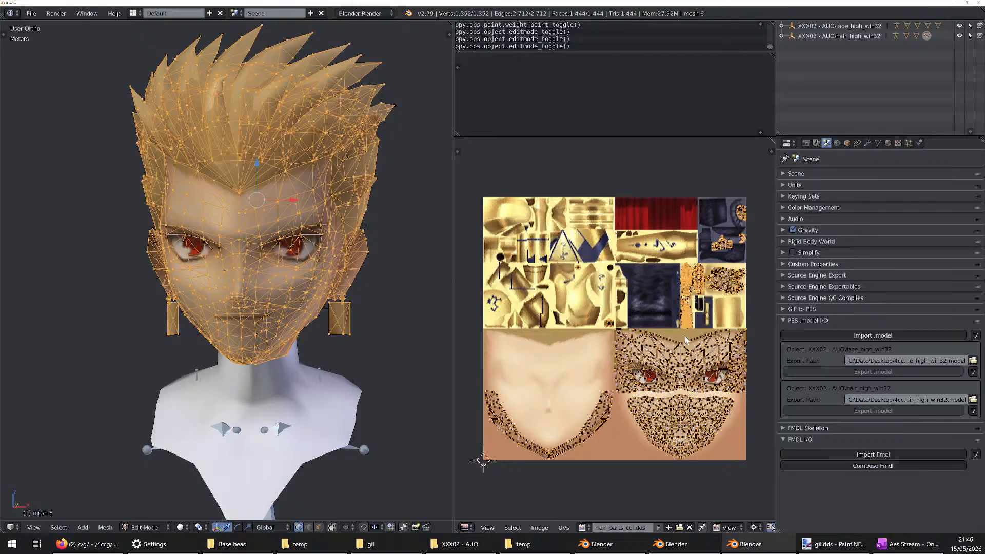
scroll(625, 314, down, 5)
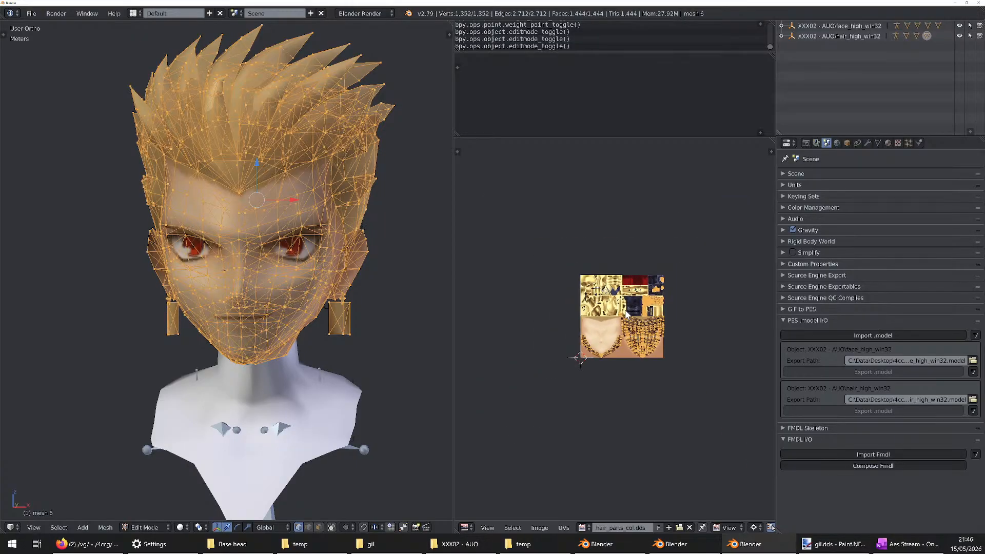
scroll(625, 314, up, 6)
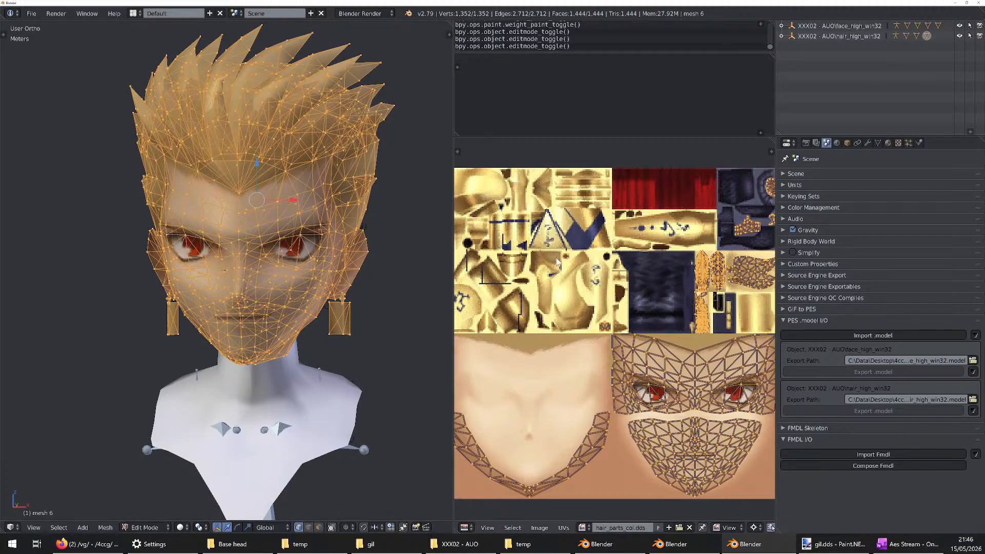
middle_drag(566, 258, 581, 230)
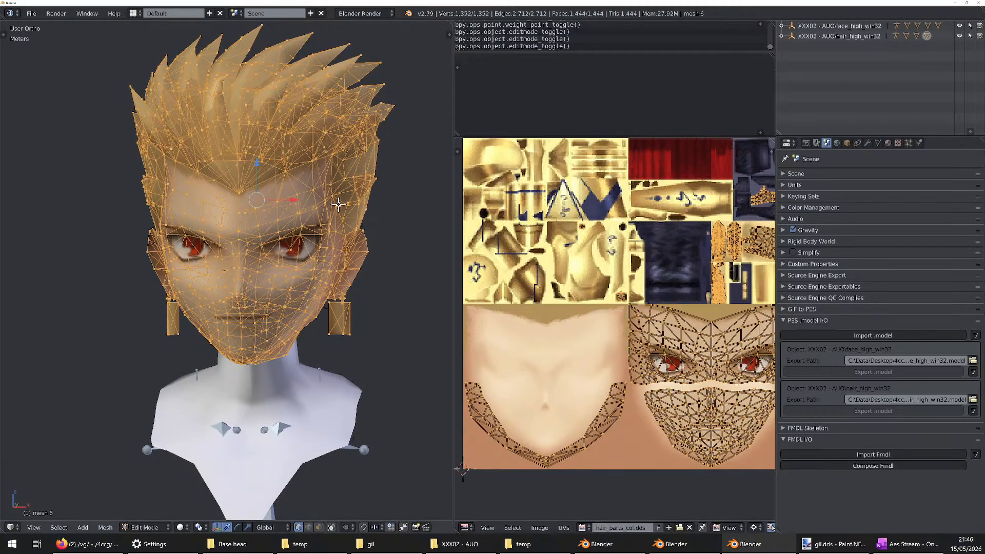
Try an automatic Unwrap of the whole head mesh and inspect the resulting UV islands on the texture
scroll(351, 201, up, 2)
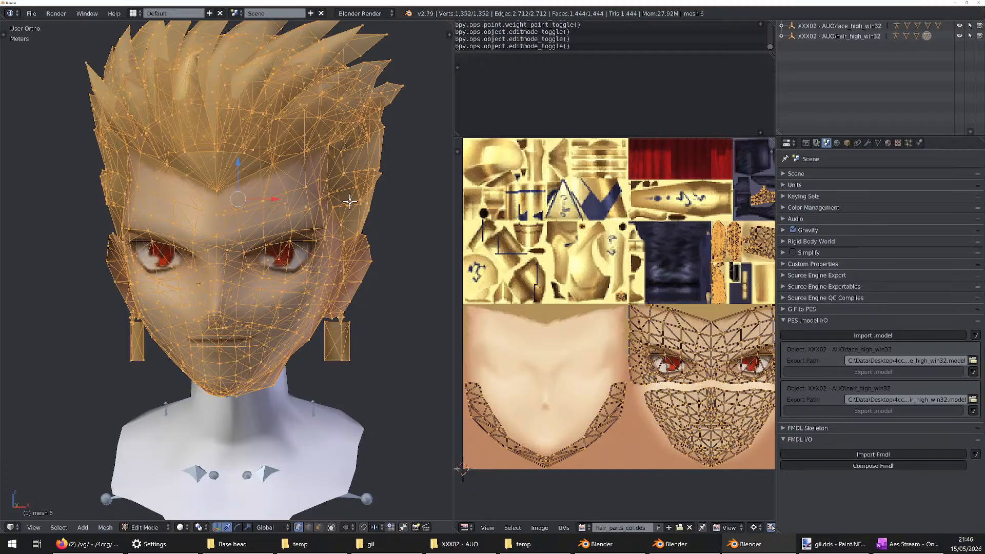
key(u)
key(u)
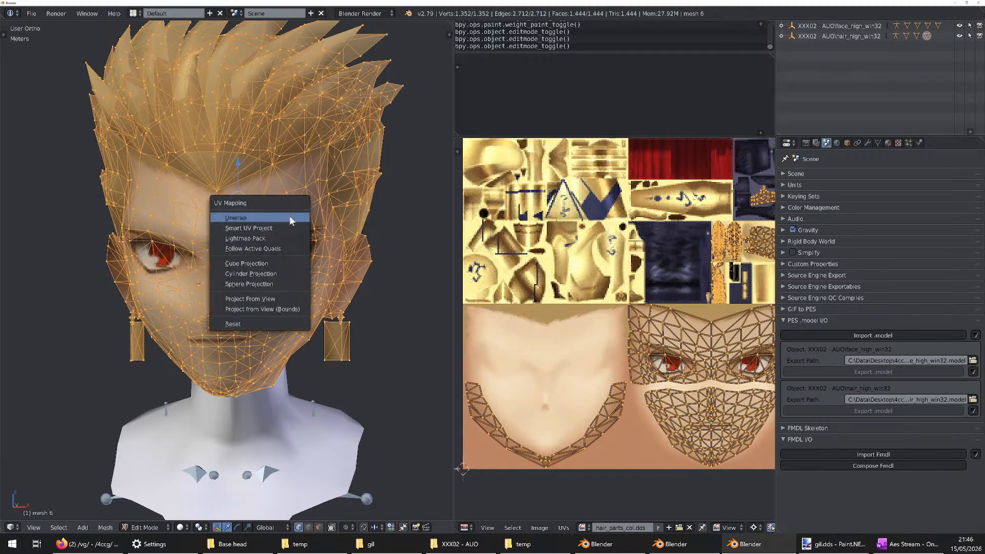
click(242, 218)
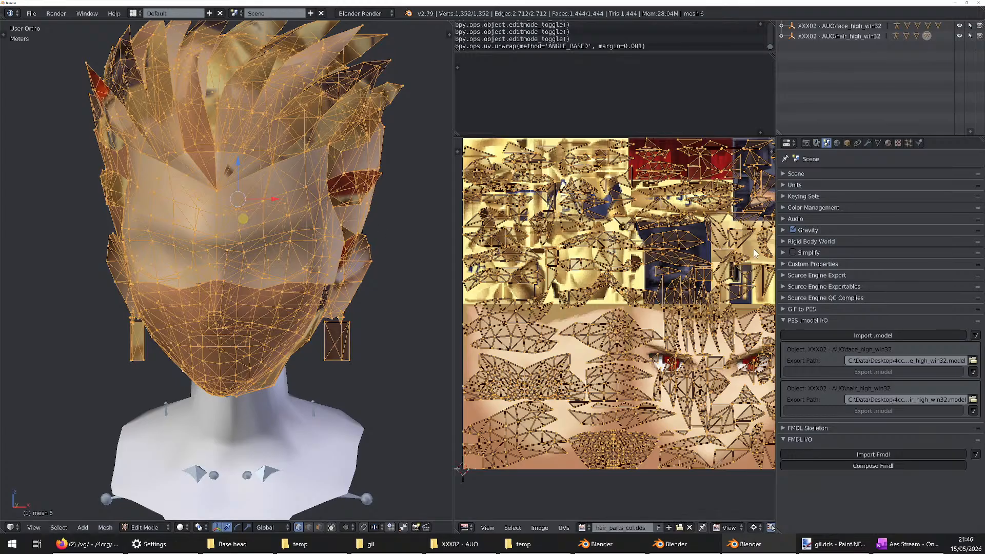
scroll(639, 268, up, 3)
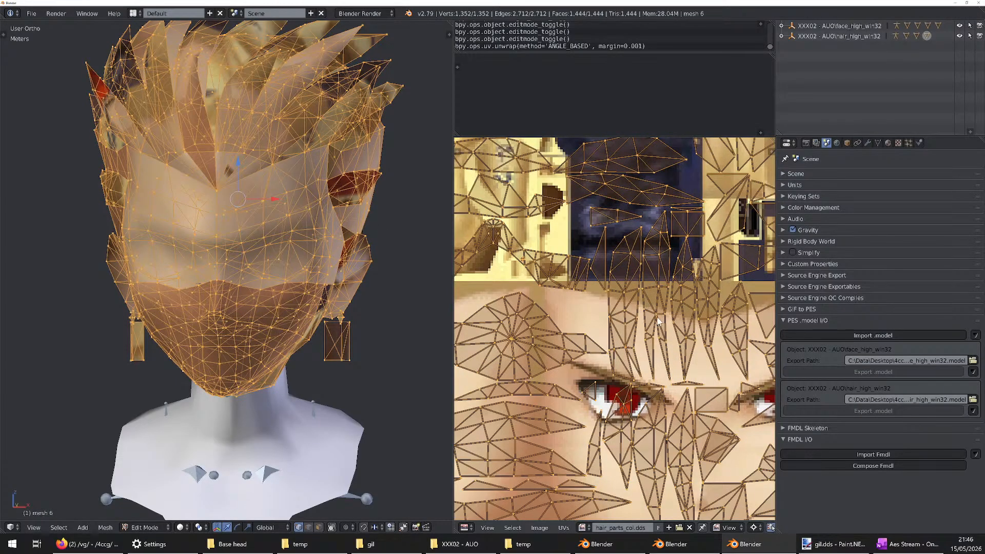
scroll(689, 345, down, 4)
Select one linked hair piece on the head and some individual UV vertices to examine how the unwrapped islands map to the mesh
middle_drag(221, 205, 286, 192)
right_click(272, 153)
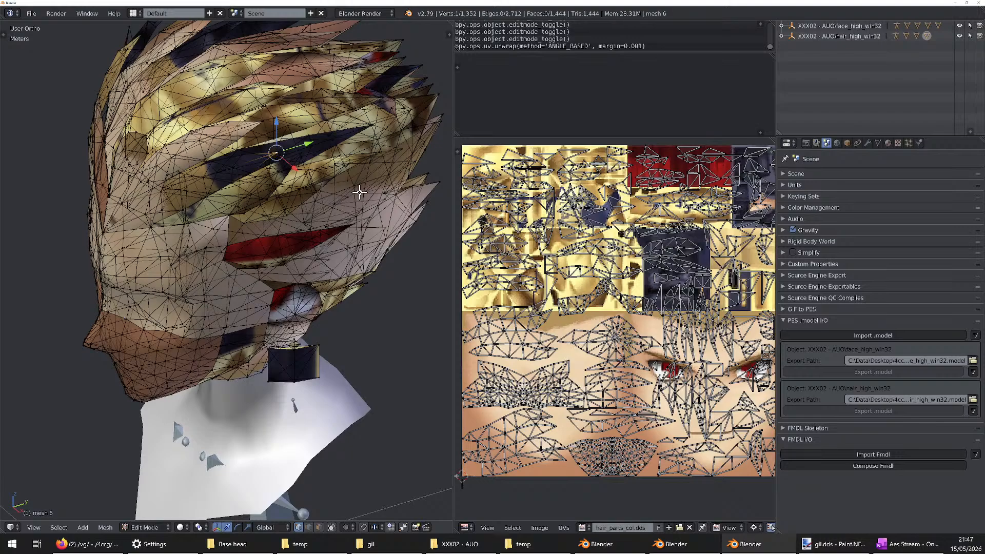
key(ctrl+l)
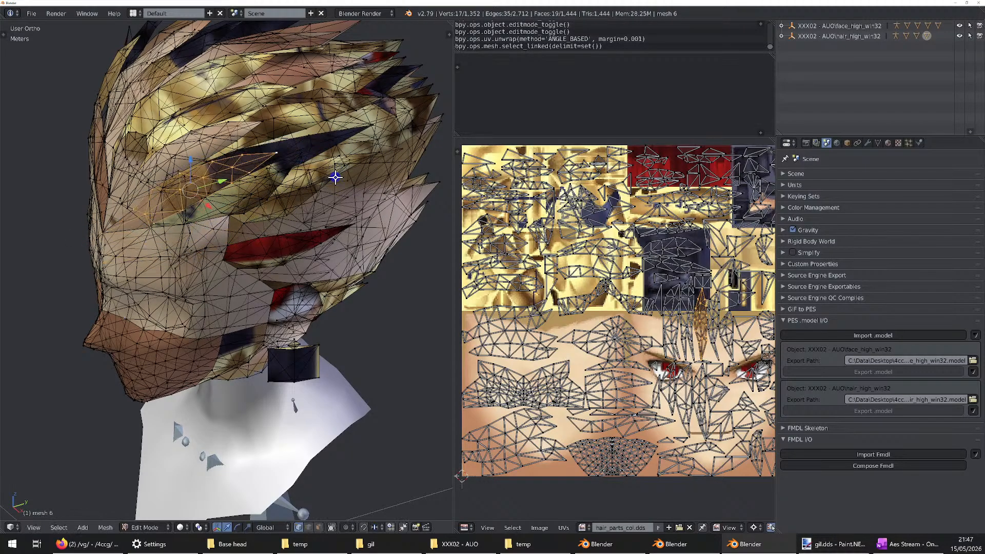
middle_drag(335, 177, 409, 246)
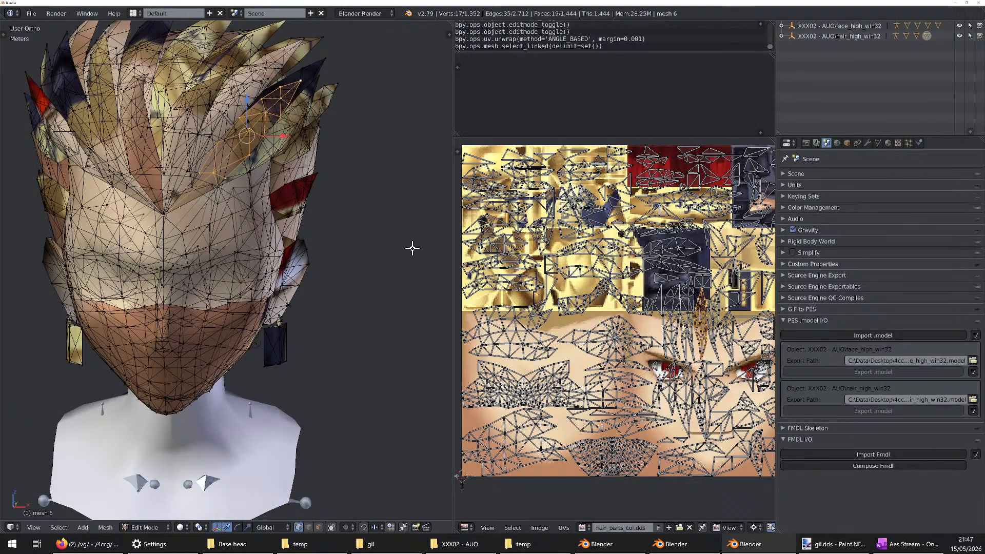
right_click(622, 337)
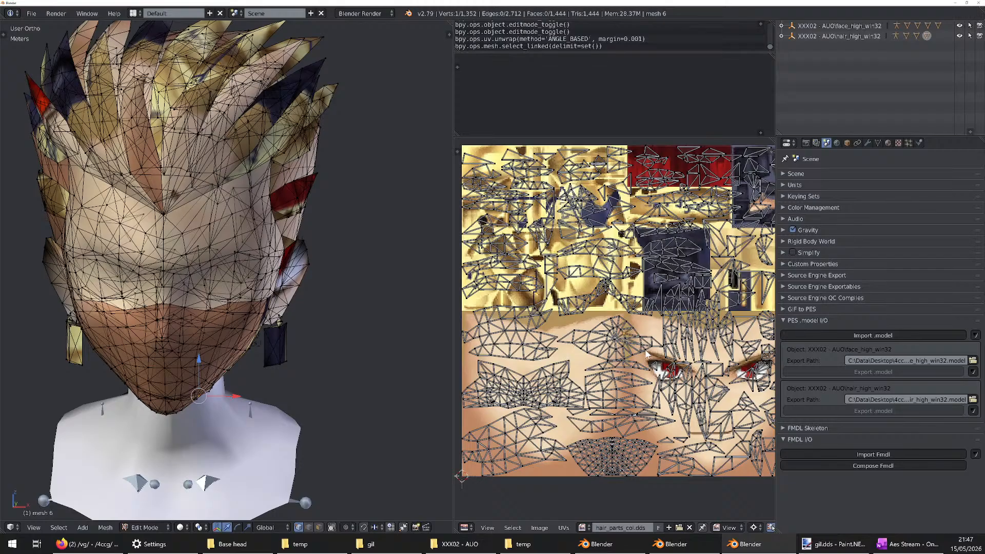
right_click(677, 255)
scroll(655, 260, down, 3)
scroll(656, 260, up, 3)
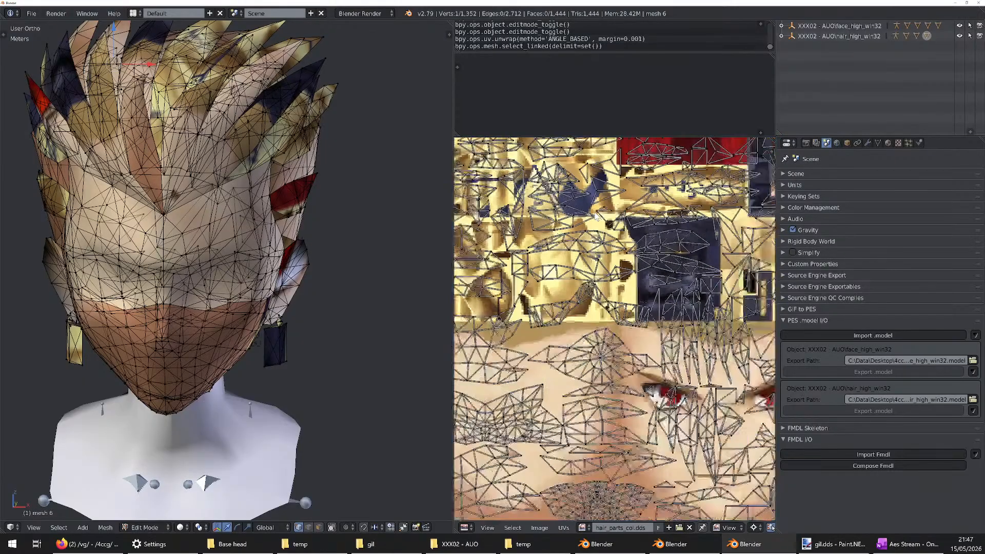
scroll(597, 218, down, 1)
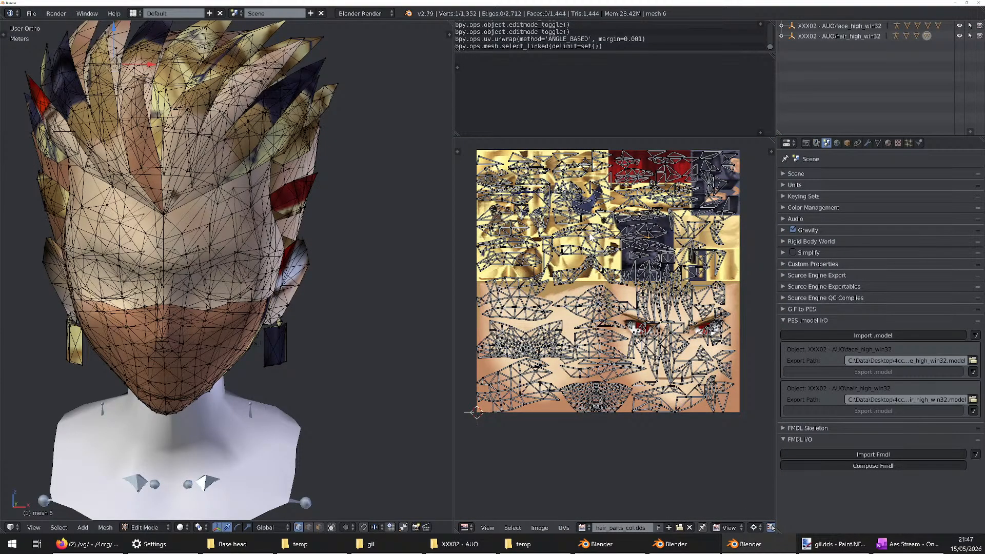
middle_drag(369, 254, 332, 253)
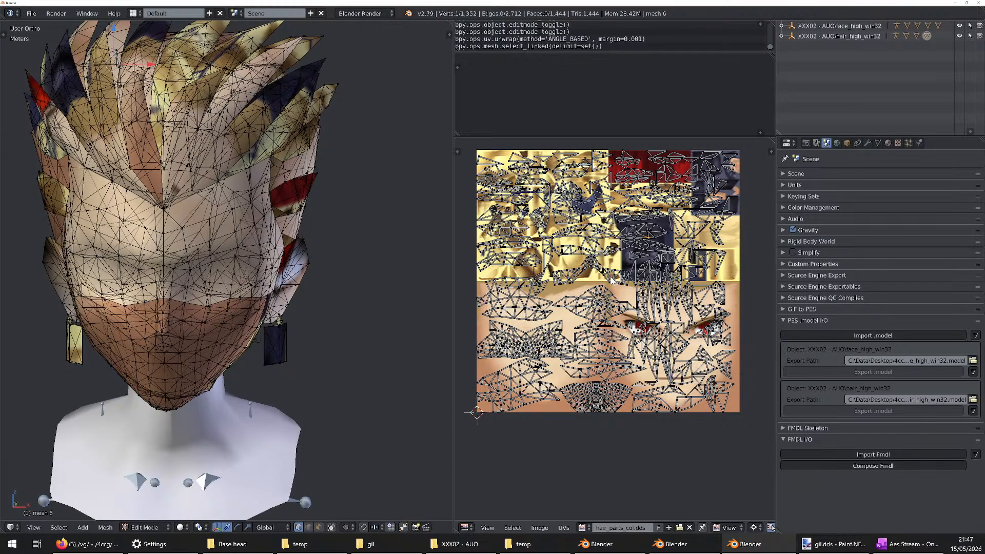
Undo the vertex selections and the automatic unwrap of the head mesh
key(ctrl+z)
key(ctrl+z)
key(ctrl+z)
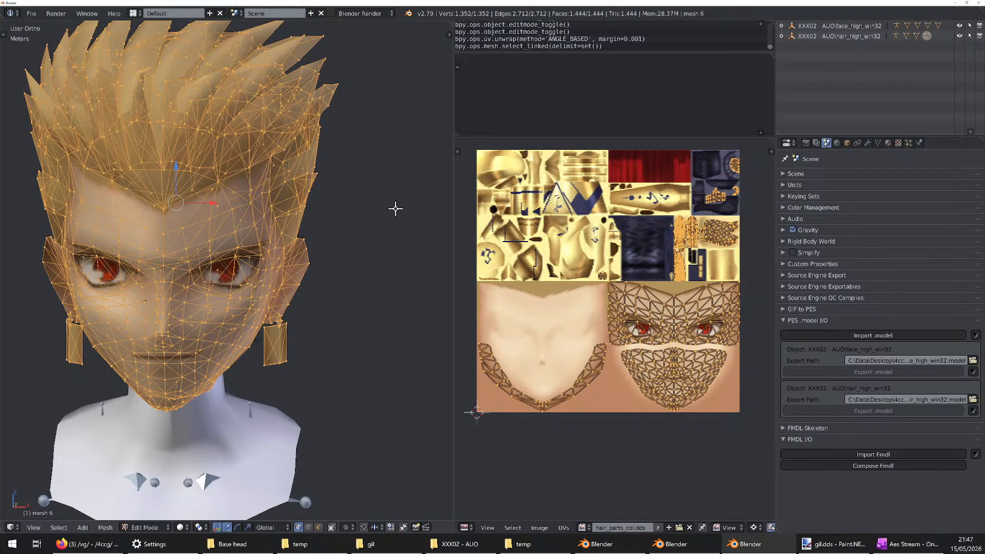
Align the 3D view to the front and remake the whole head's UVs with Project From View
key(KP_1)
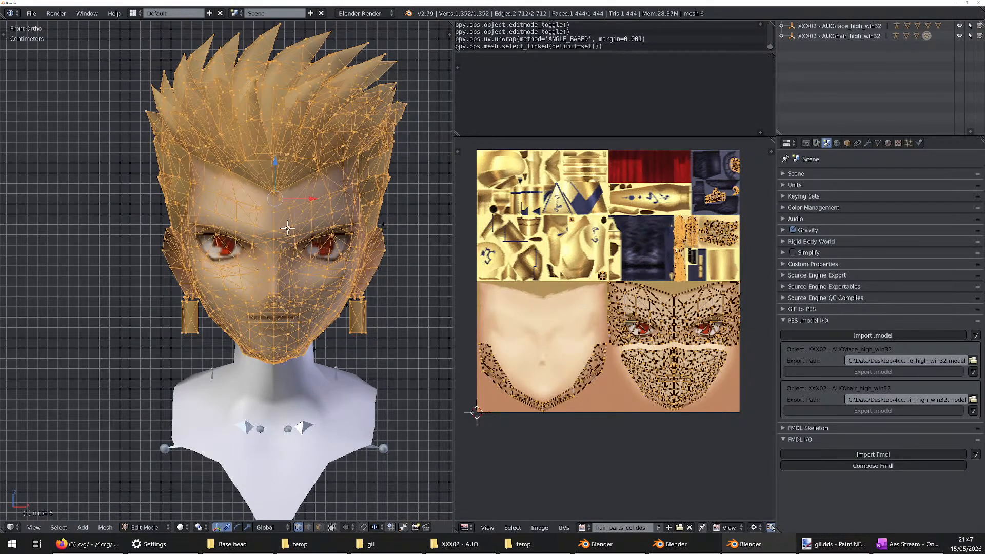
key(u)
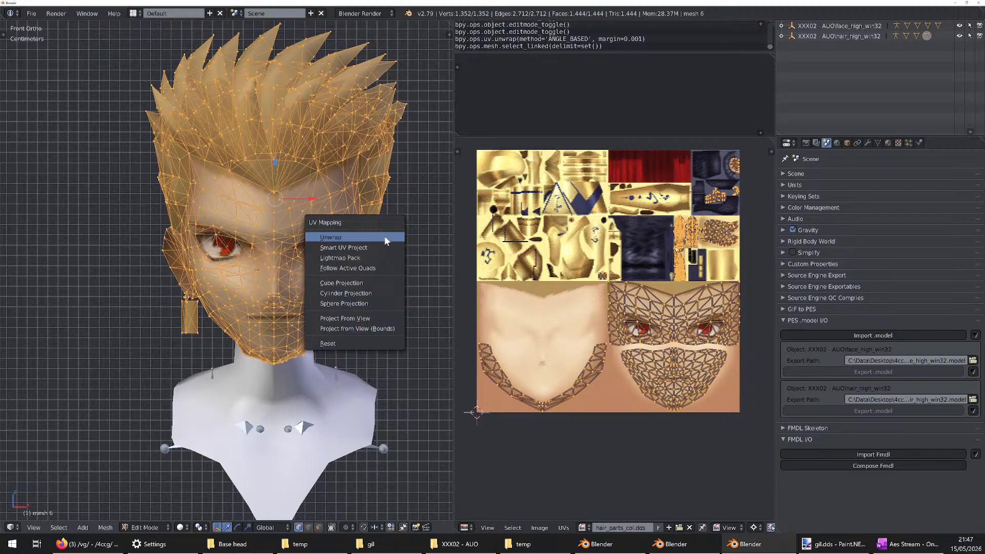
click(369, 319)
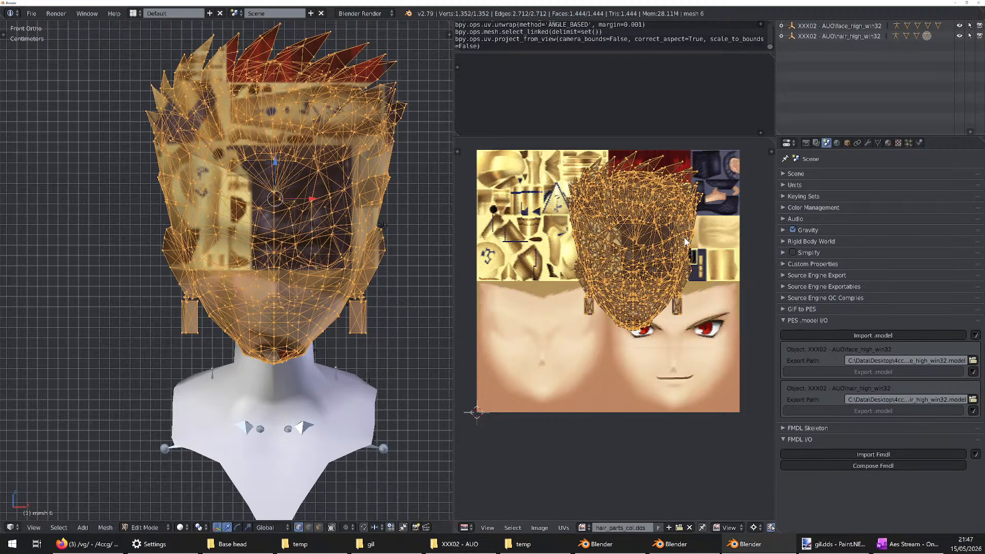
Move the projected head UVs onto the smiling face with red eyes in the texture, checking the mapping on the model
key(g)
right_click(678, 264)
key(g)
click(631, 263)
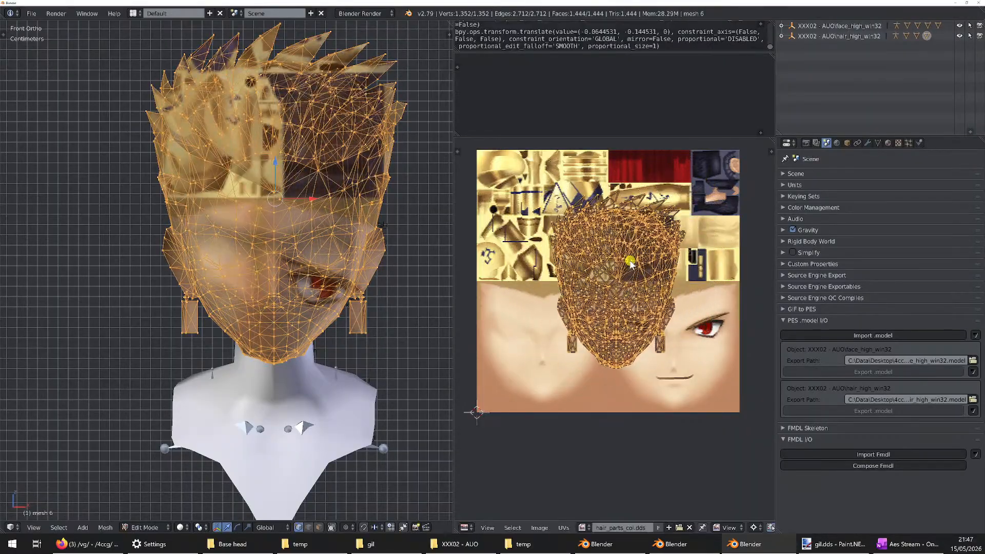
middle_drag(342, 232, 313, 180)
key(KP_1)
key(g)
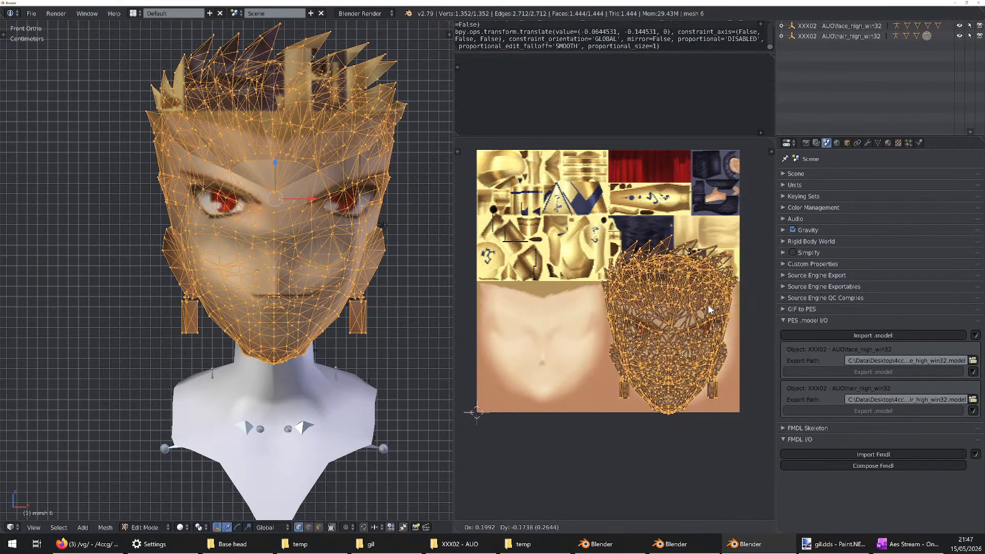
click(717, 306)
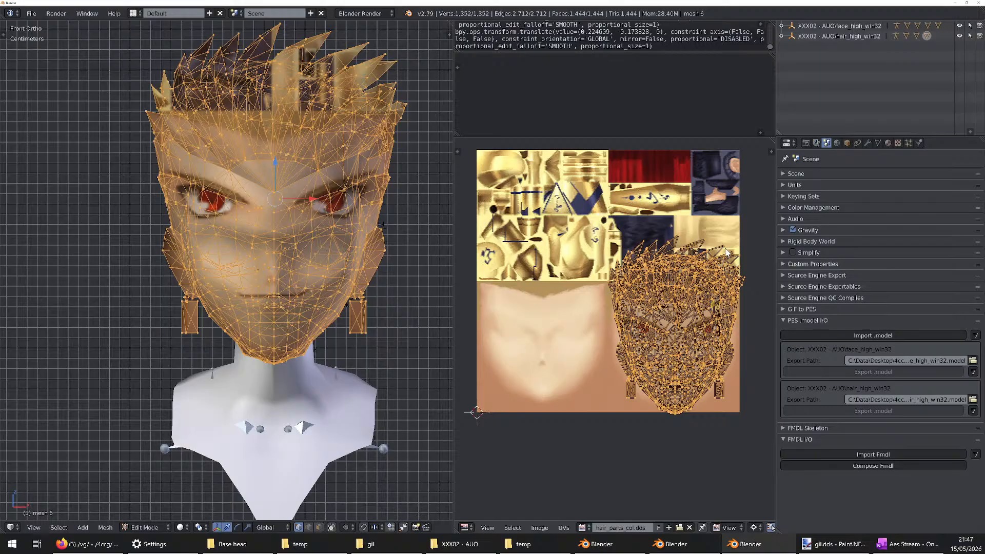
Rescale and reposition the projected head UVs over the smiling red-eyed face in the texture, then check the mapping in Object Mode
key(s)
click(716, 285)
key(g)
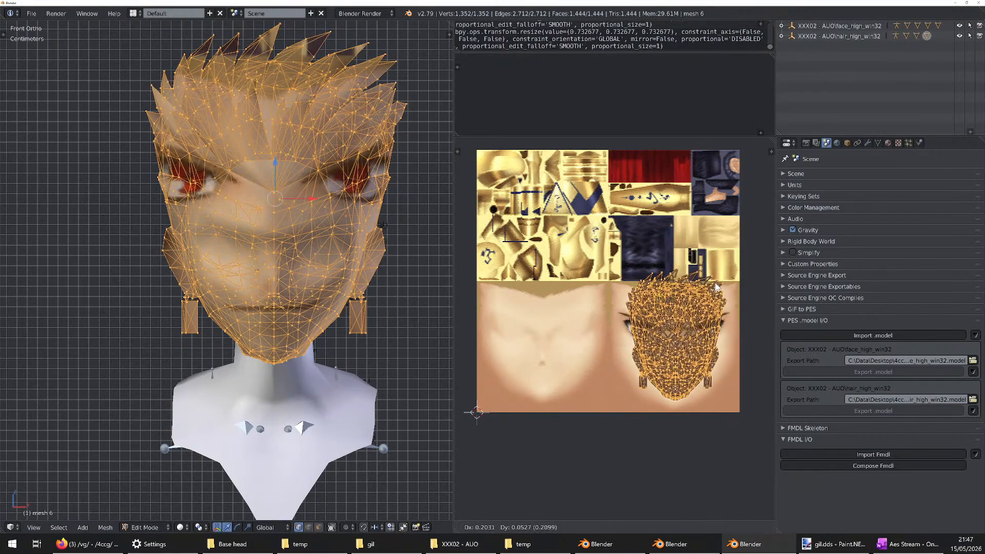
click(716, 283)
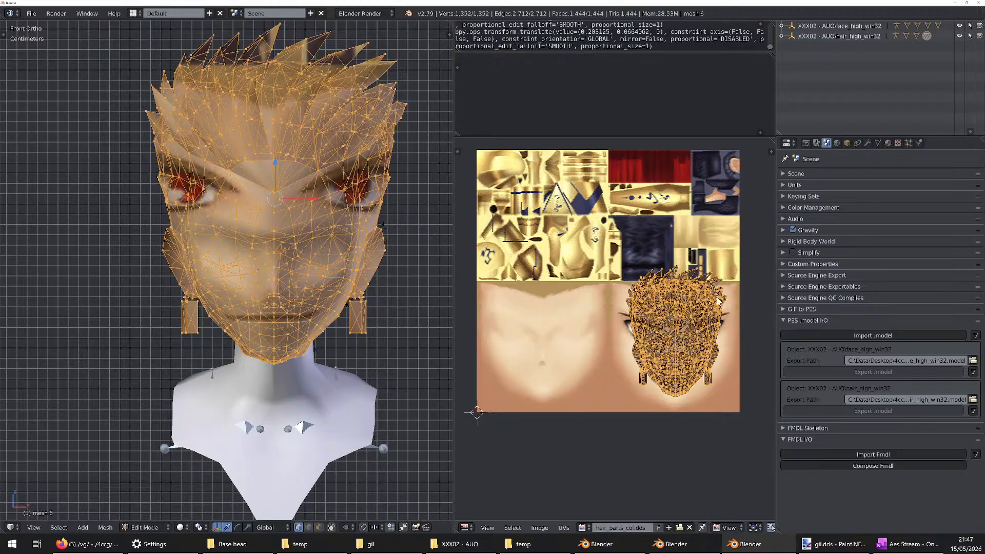
key(s)
click(733, 277)
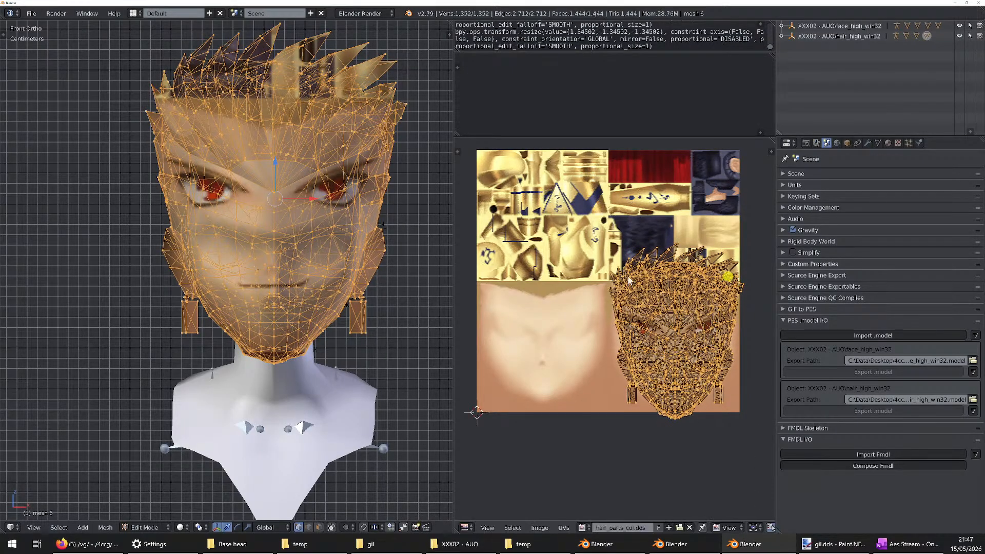
key(Tab)
mouse_move(298, 255)
middle_down()
mouse_move(136, 258)
mouse_move(343, 263)
mouse_move(264, 266)
mouse_move(292, 268)
middle_up()
scroll(314, 271, up, 1)
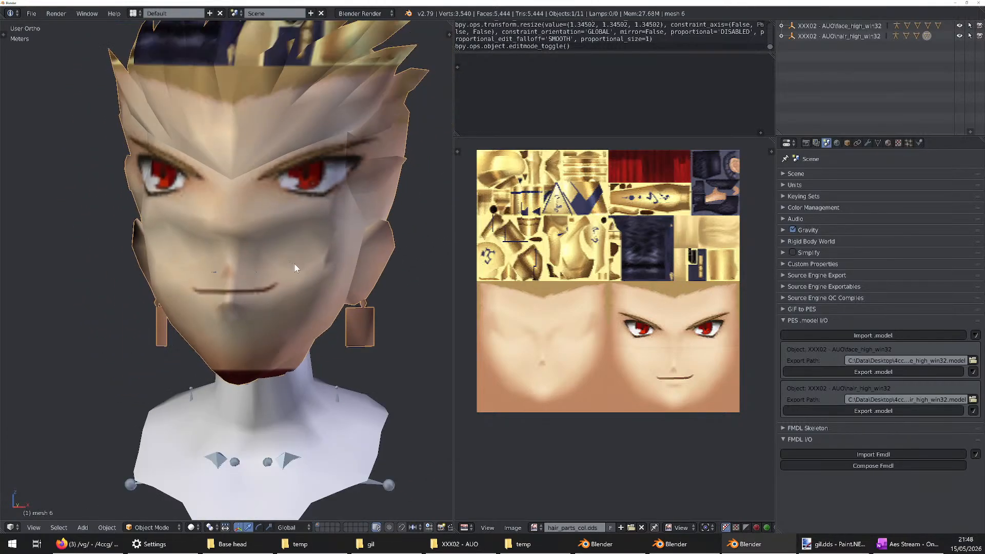
Shift the head UVs up the texture and scale them by about 1.18 so the painted eyes and mouth fit the model's face
key(Tab)
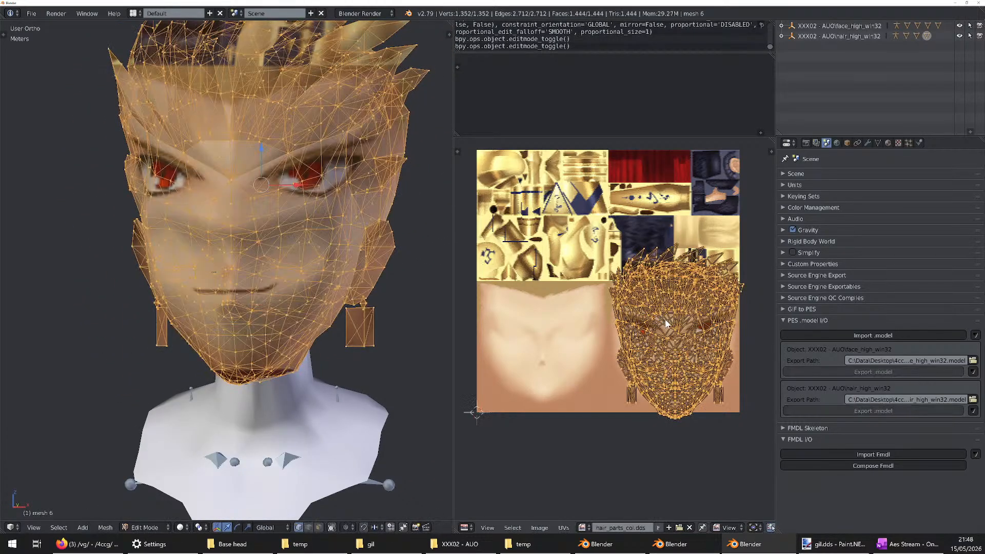
key(g)
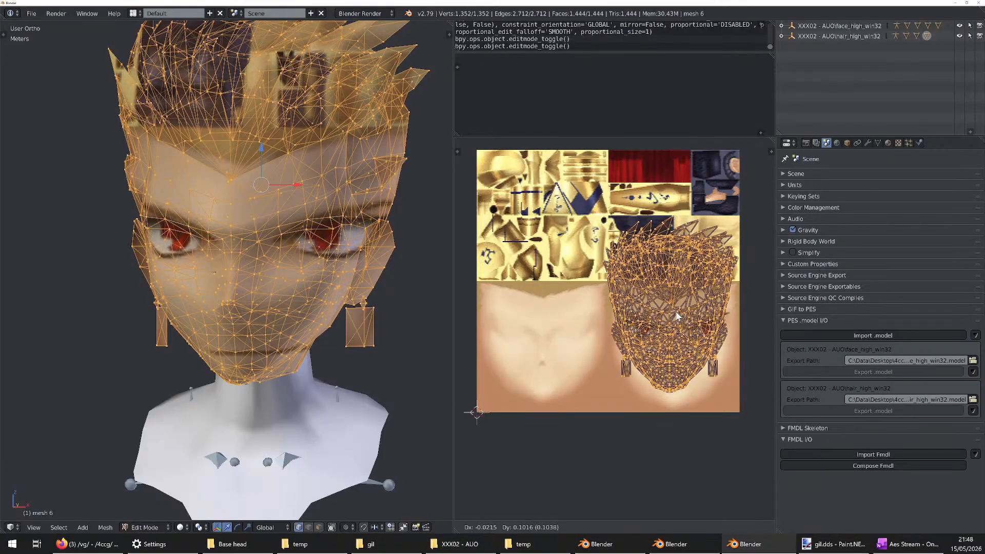
click(680, 314)
key(s)
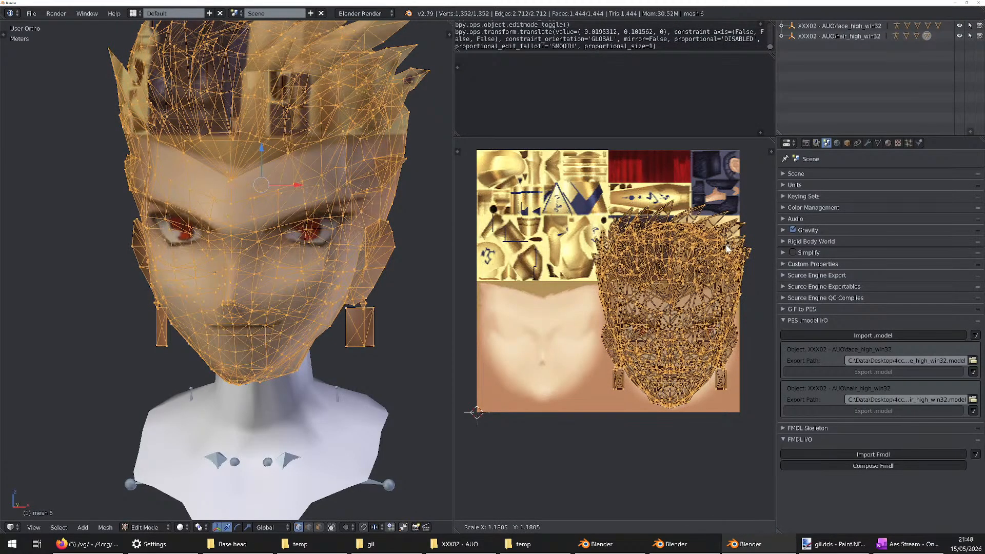
click(725, 247)
key(g)
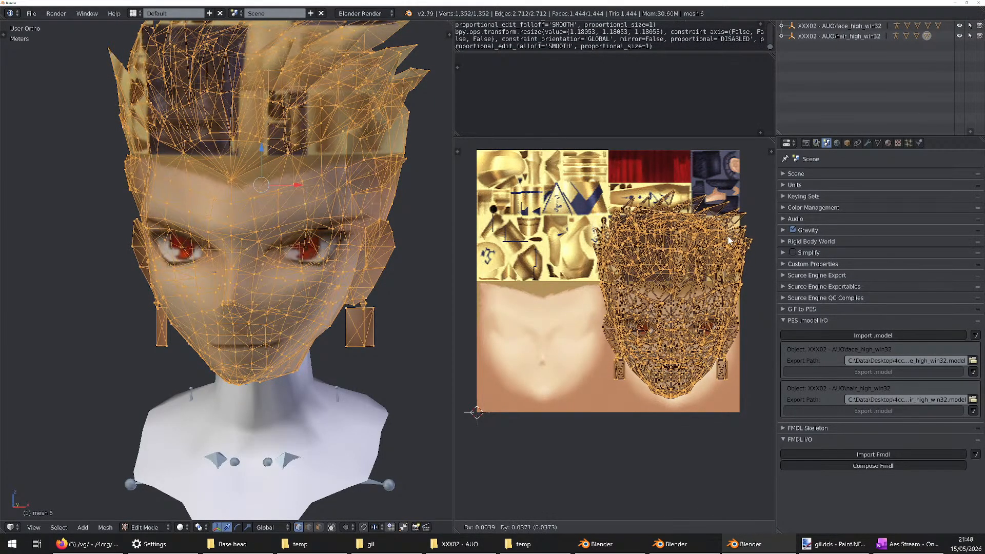
click(728, 241)
key(Tab)
Examine from the front and sides how the projected face texture sits on the head, ears and hair
scroll(329, 268, down, 3)
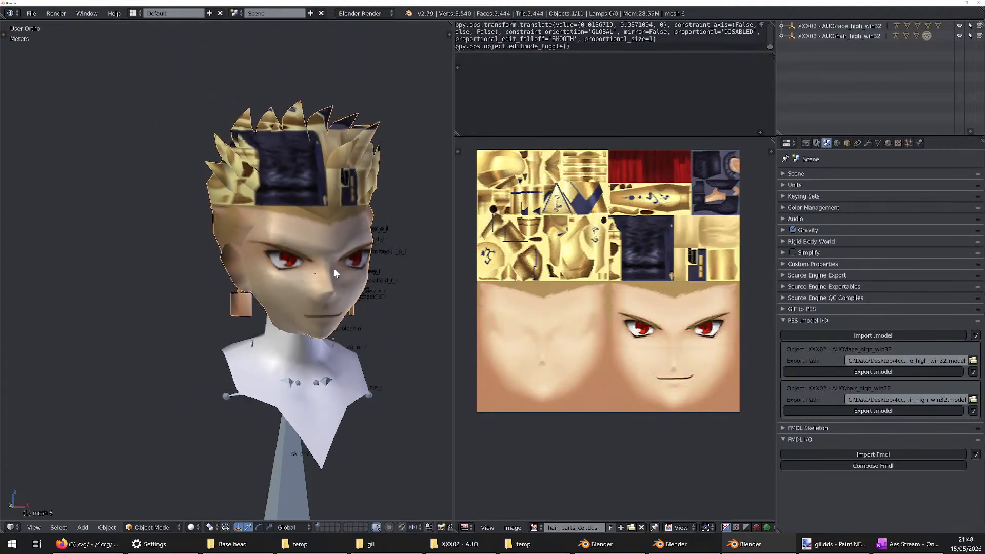
mouse_move(333, 269)
middle_down()
mouse_move(370, 266)
mouse_move(280, 261)
mouse_move(356, 269)
mouse_move(317, 275)
middle_up()
scroll(312, 274, up, 2)
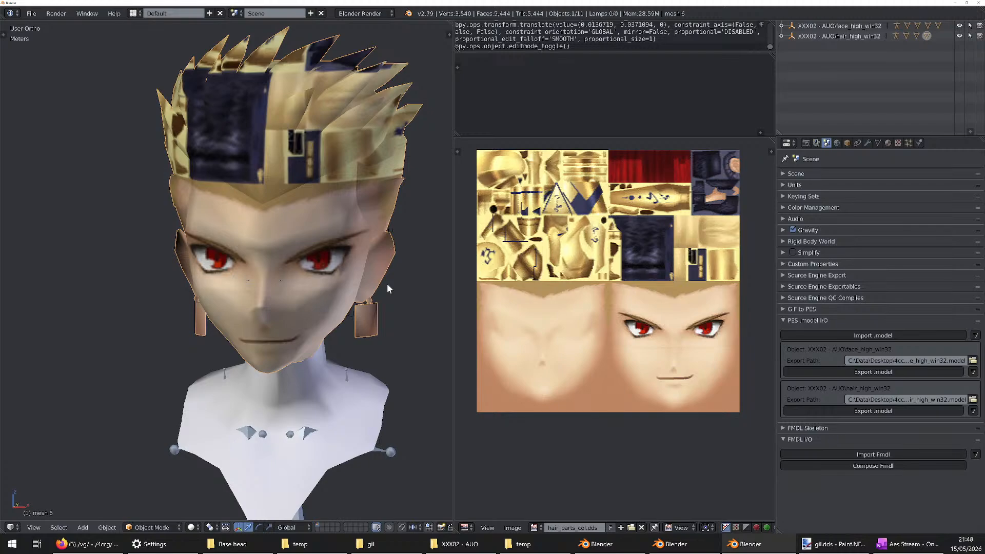
scroll(388, 260, down, 4)
scroll(386, 264, up, 4)
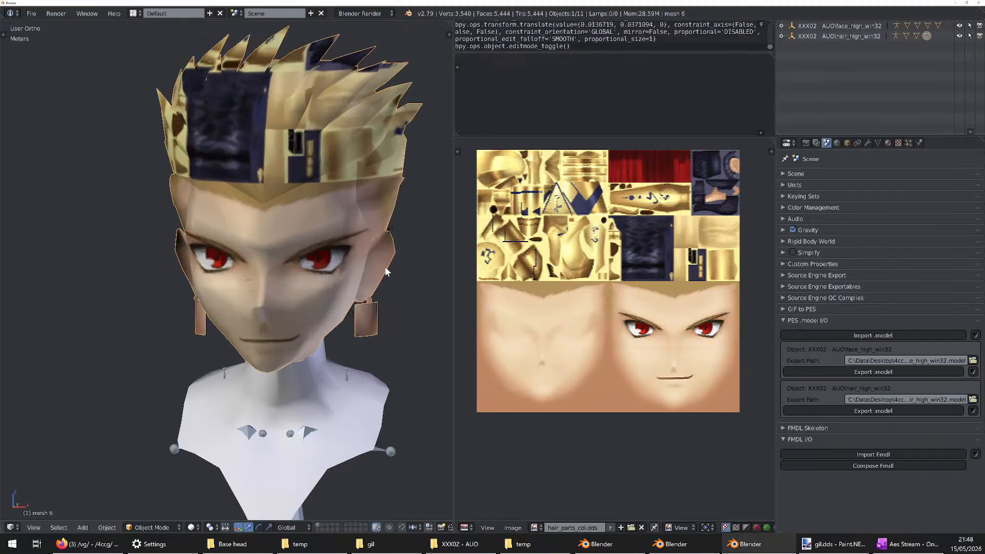
middle_drag(381, 273, 355, 260)
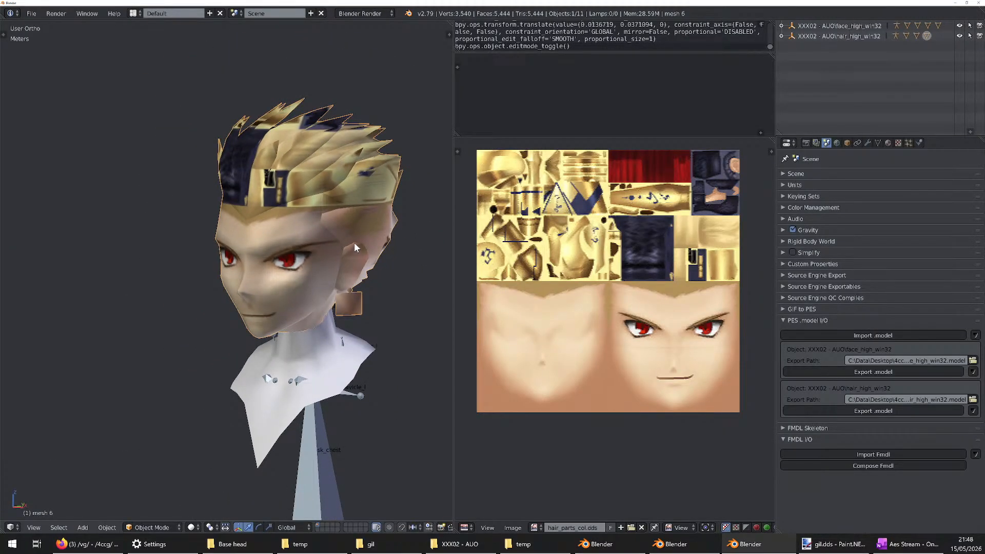
mouse_move(287, 261)
middle_down()
mouse_move(331, 258)
mouse_move(287, 260)
middle_up()
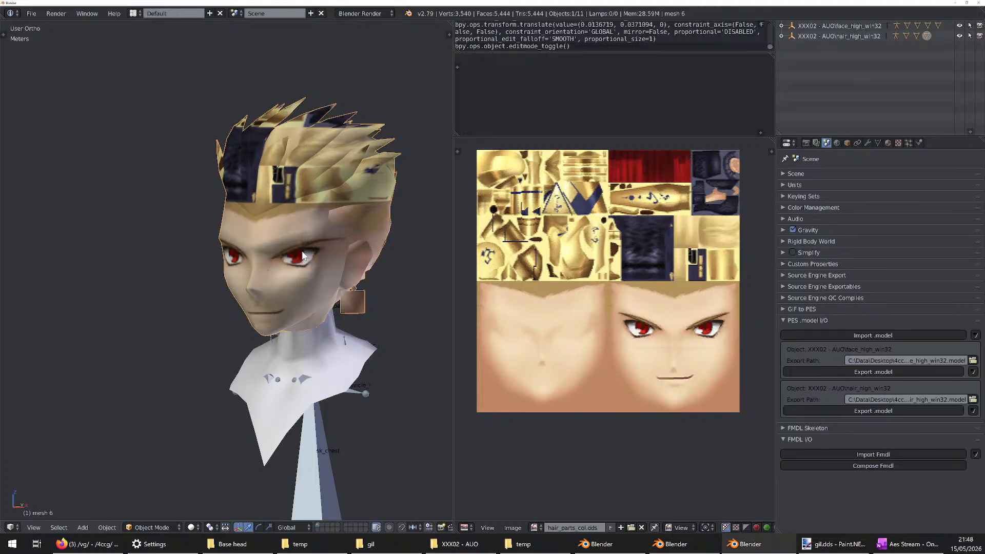
scroll(303, 255, down, 2)
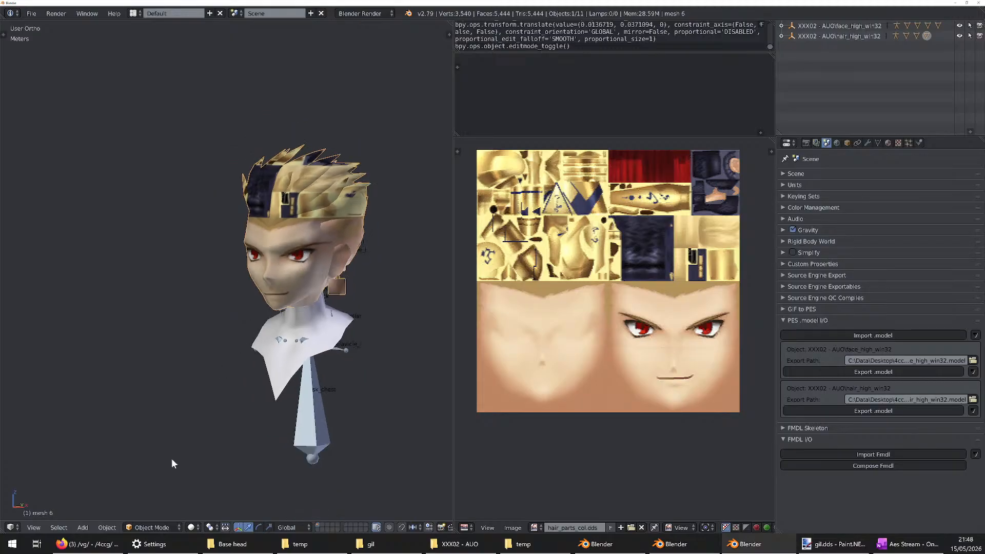
Add a UV sphere mesh to the scene
click(107, 527)
click(89, 528)
mouse_move(103, 515)
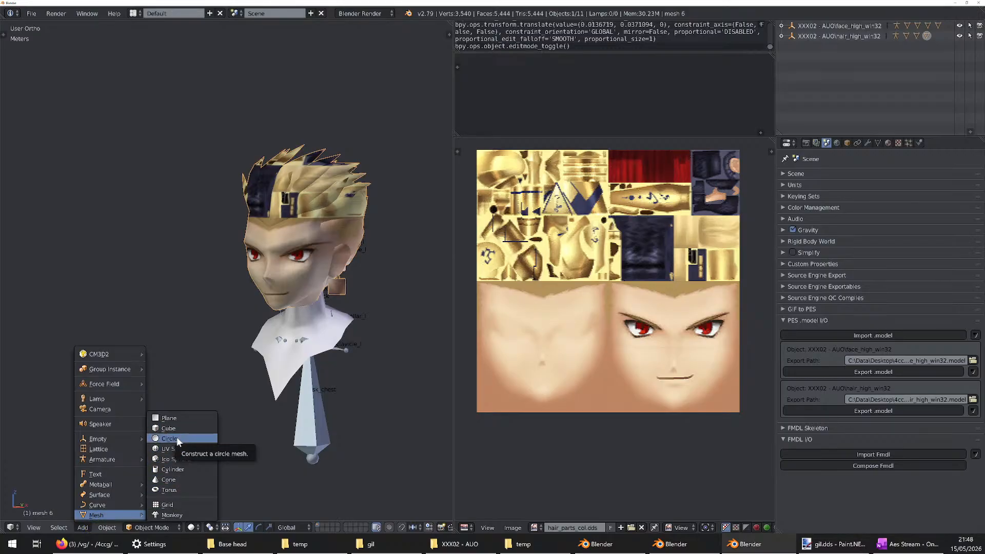
click(169, 448)
scroll(315, 273, down, 5)
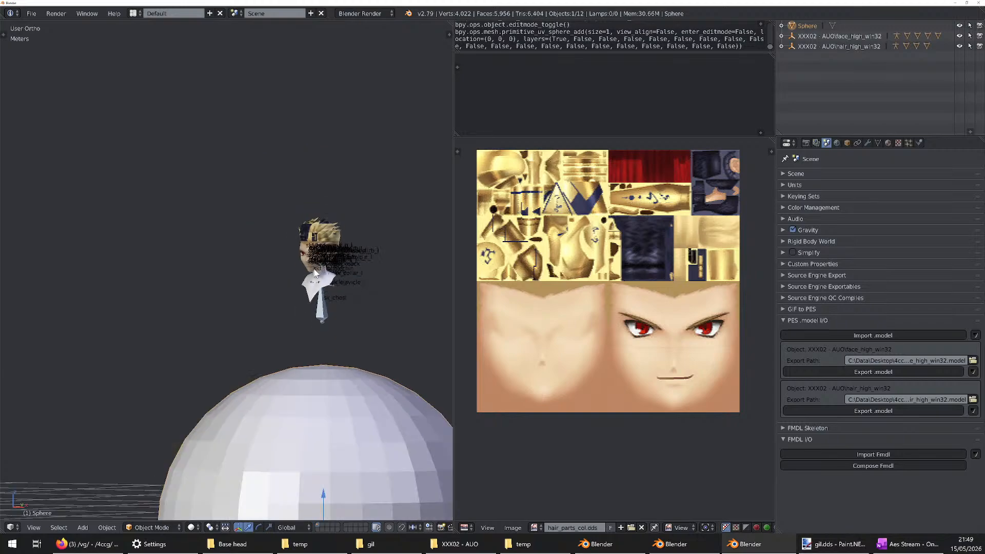
In front view, move the sphere about 0.51 m sideways and 1.65 m up beside the head, and shrink it to roughly head size
scroll(348, 330, down, 3)
key(KP_1)
key(g)
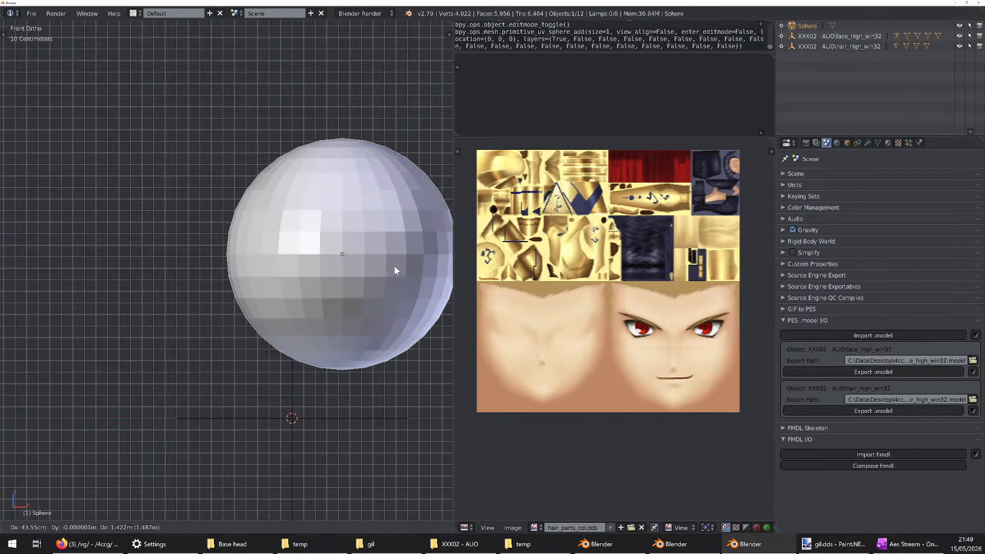
click(401, 248)
key(s)
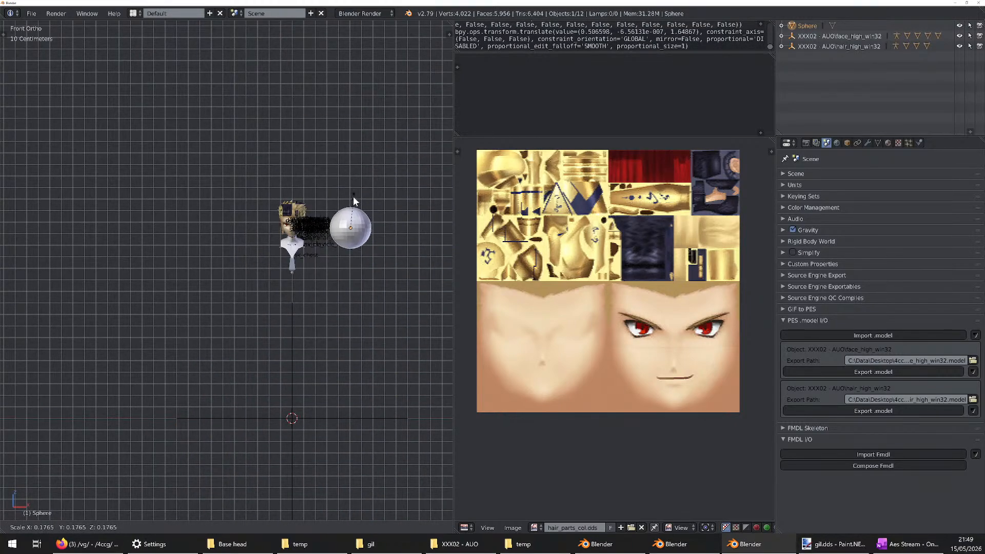
click(353, 196)
scroll(340, 228, up, 5)
key(s)
click(357, 156)
Unwrap the whole sphere from the front view with Project From View
key(Tab)
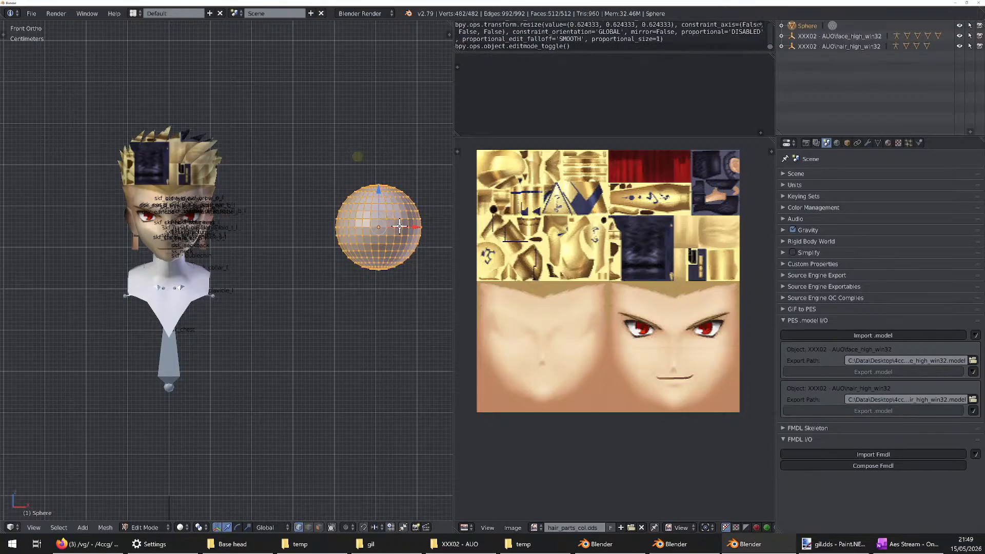
middle_drag(339, 238, 359, 250)
key(KP_1)
scroll(397, 245, up, 4)
key(u)
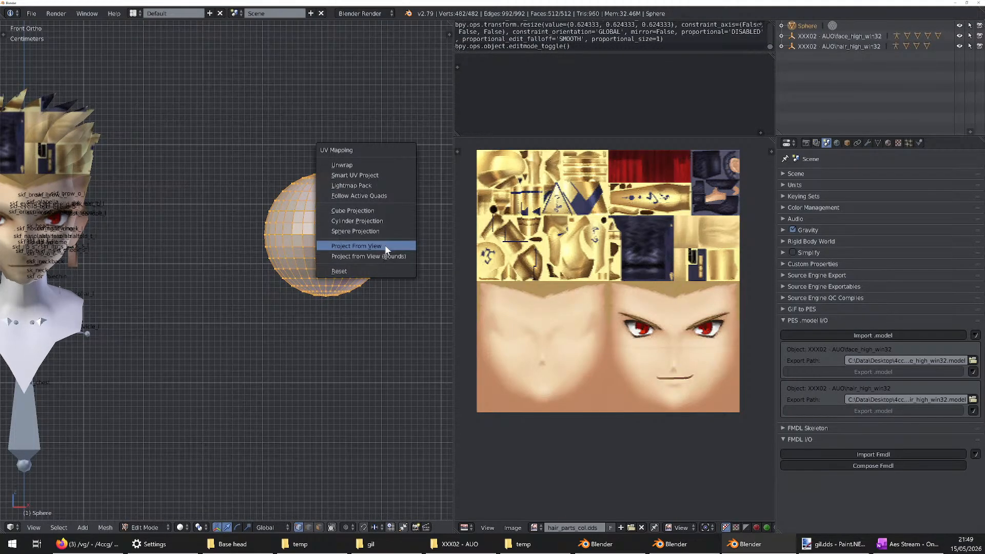
click(398, 248)
Move the sphere's UVs onto the smiling red-eyed face in the texture and scale them to cover the face from forehead to chin
key(g)
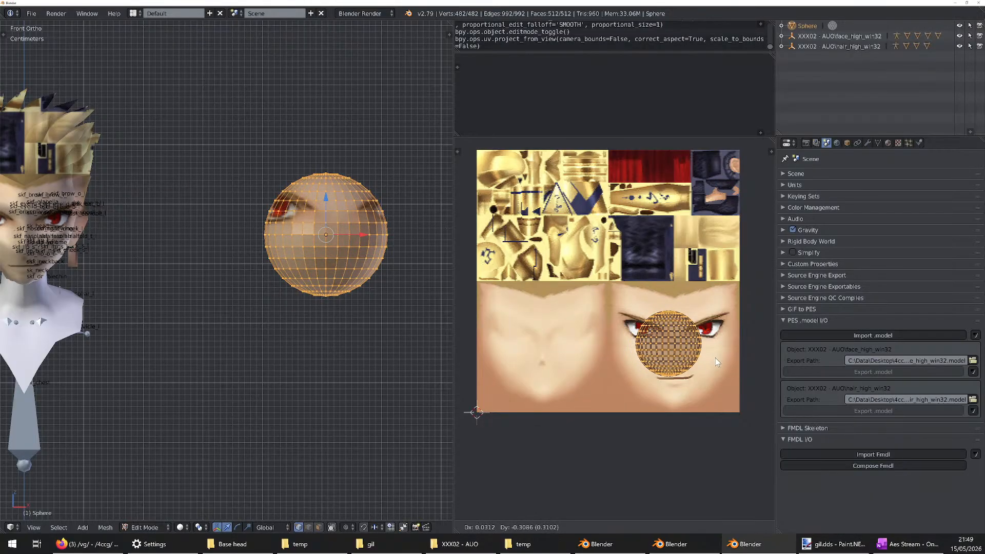
click(716, 356)
key(s)
click(774, 182)
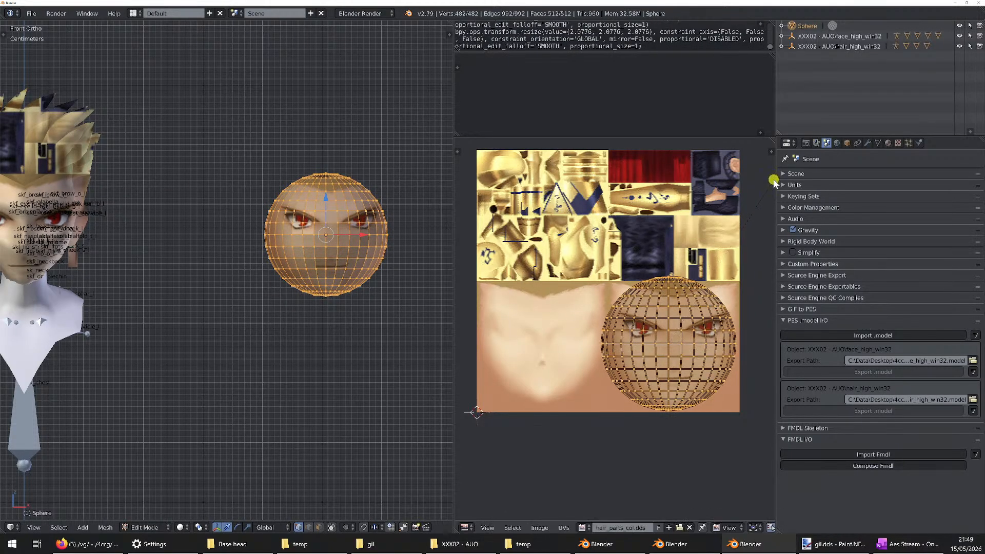
key(g)
click(461, 175)
key(s)
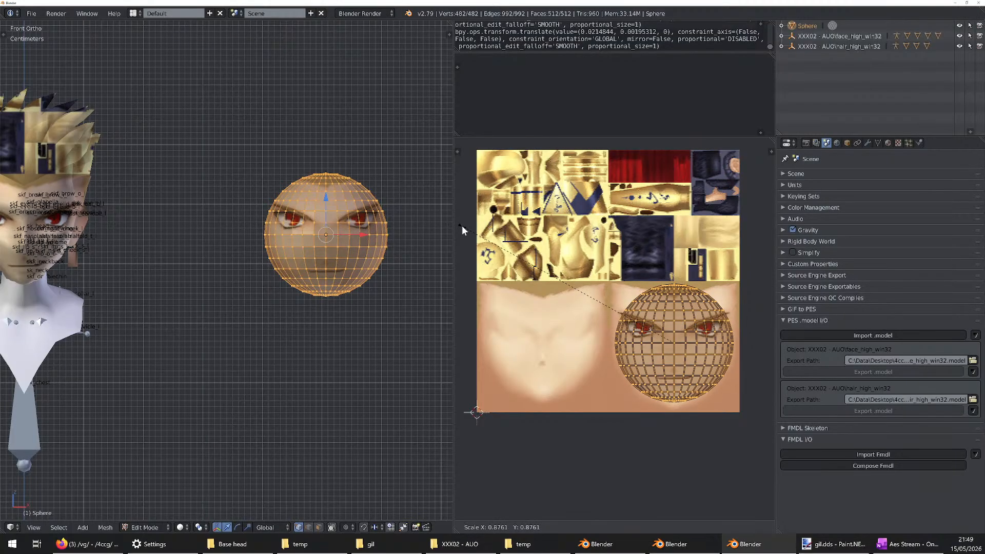
click(462, 226)
key(g)
click(461, 233)
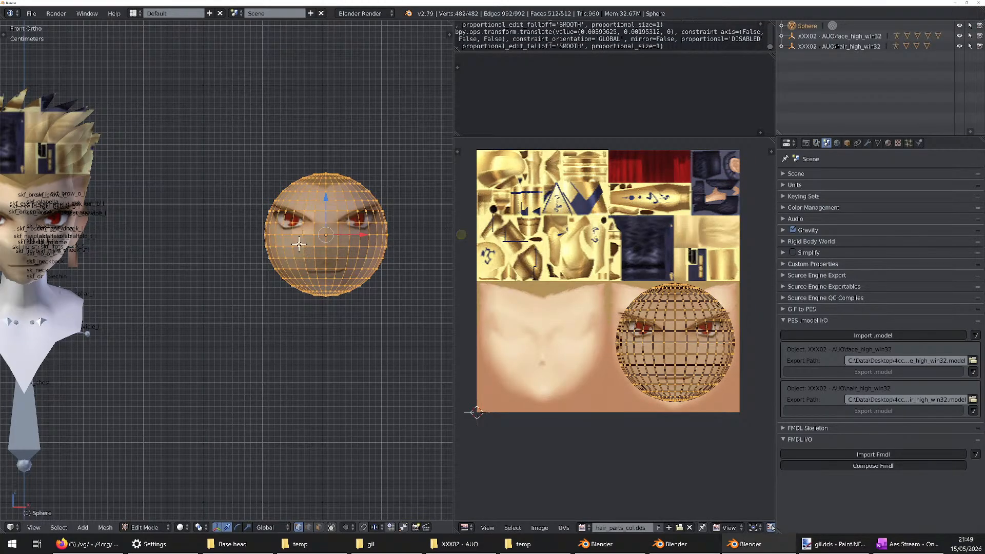
Return the sphere to Object Mode, apply smooth shading and check the projected face from several angles
scroll(359, 248, up, 2)
mouse_move(299, 241)
middle_down()
mouse_move(358, 247)
mouse_move(150, 247)
mouse_move(323, 257)
mouse_move(364, 228)
mouse_move(298, 234)
middle_up()
scroll(358, 247, up, 4)
key(Tab)
scroll(287, 236, down, 5)
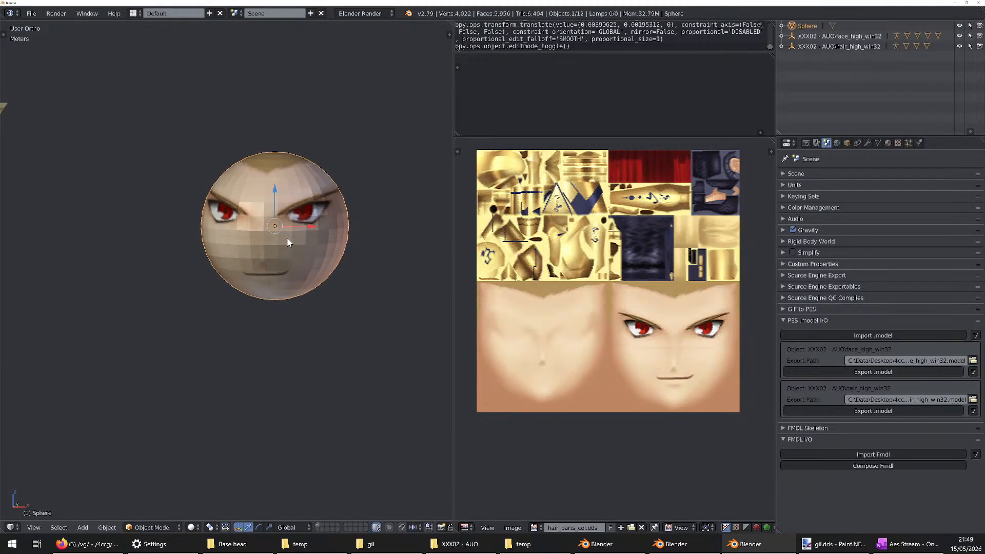
key(t)
click(22, 175)
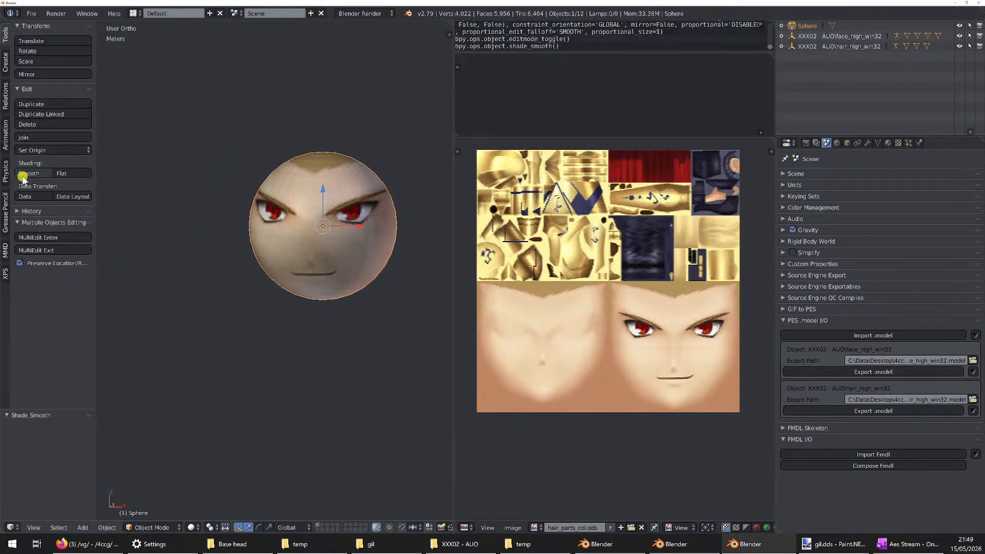
key(t)
middle_drag(310, 216, 294, 244)
scroll(265, 250, up, 2)
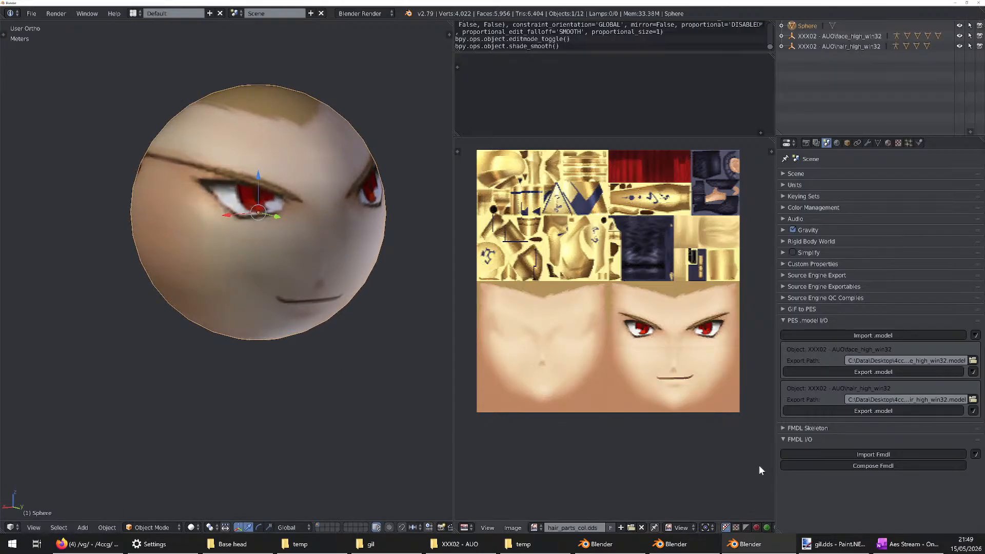
Bring up the Aes Stream notes to review the topic outline, and move their window off the screen
click(911, 544)
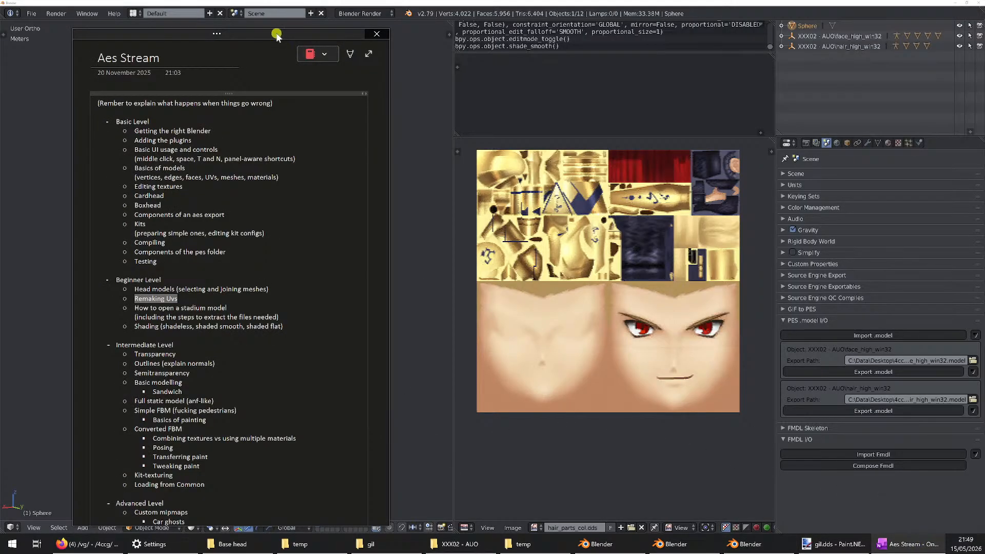
drag(276, 32, 0, 33)
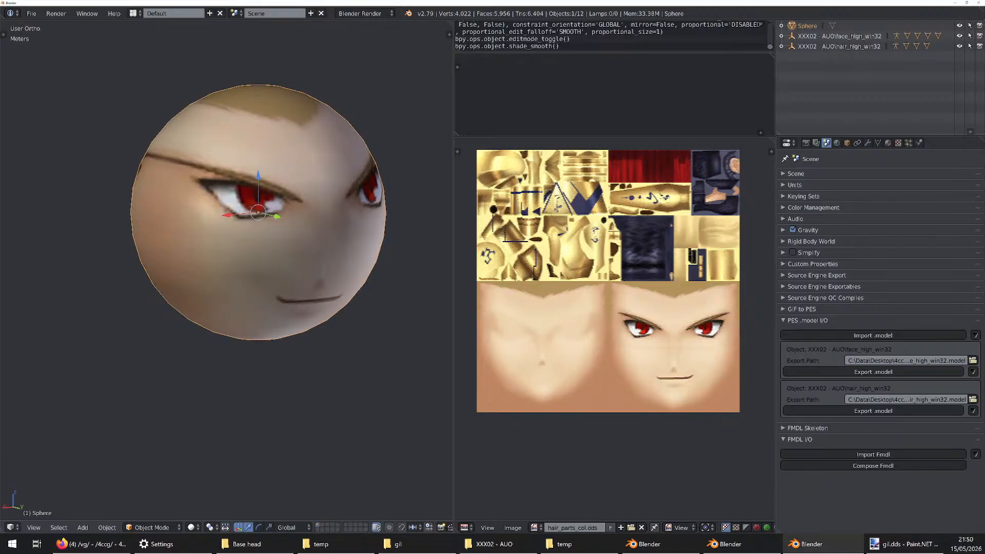
Switch to Firefox, open the wiki's VGL Main page in a new tab and review the upcoming /vg/ League 26 events
key(alt+Tab)
click(242, 11)
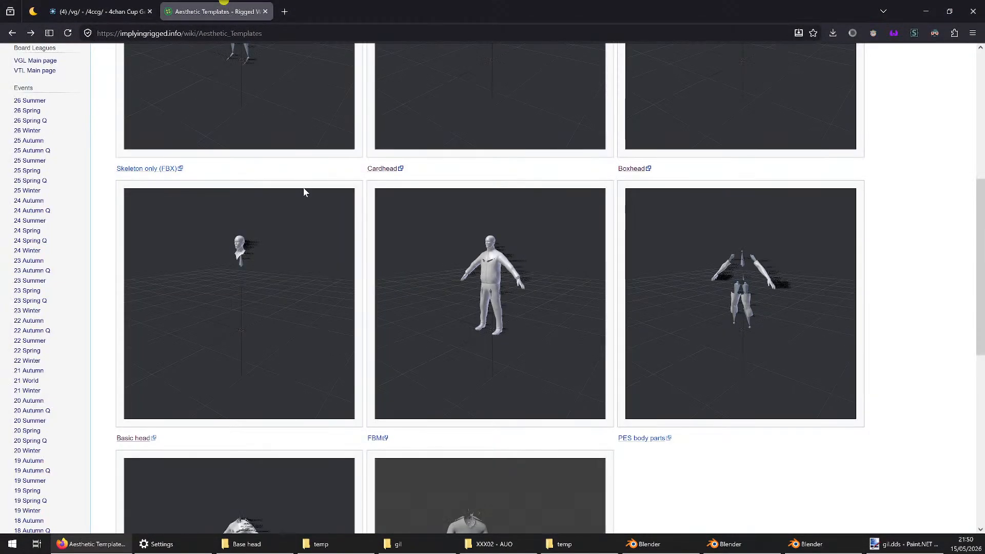
scroll(103, 215, up, 6)
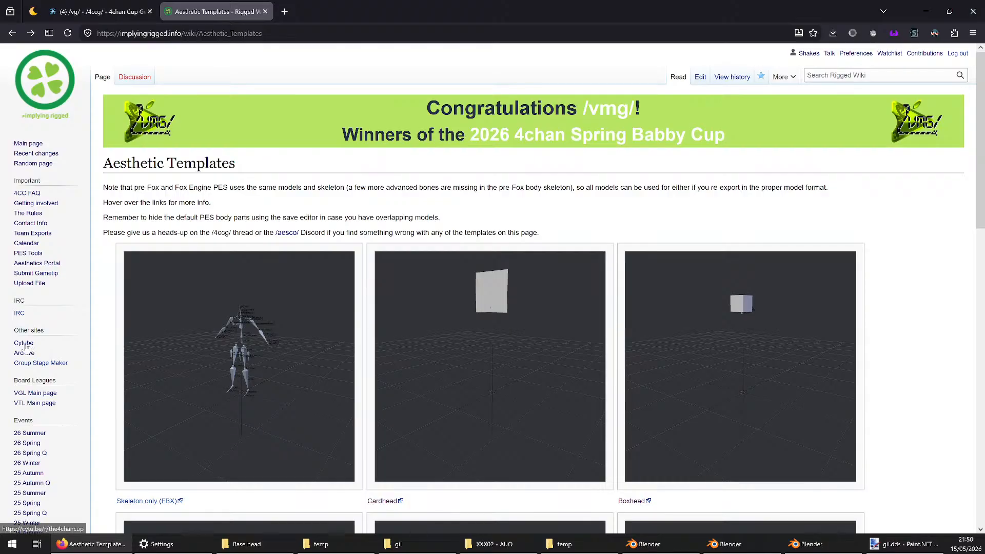
middle_click(35, 393)
click(311, 10)
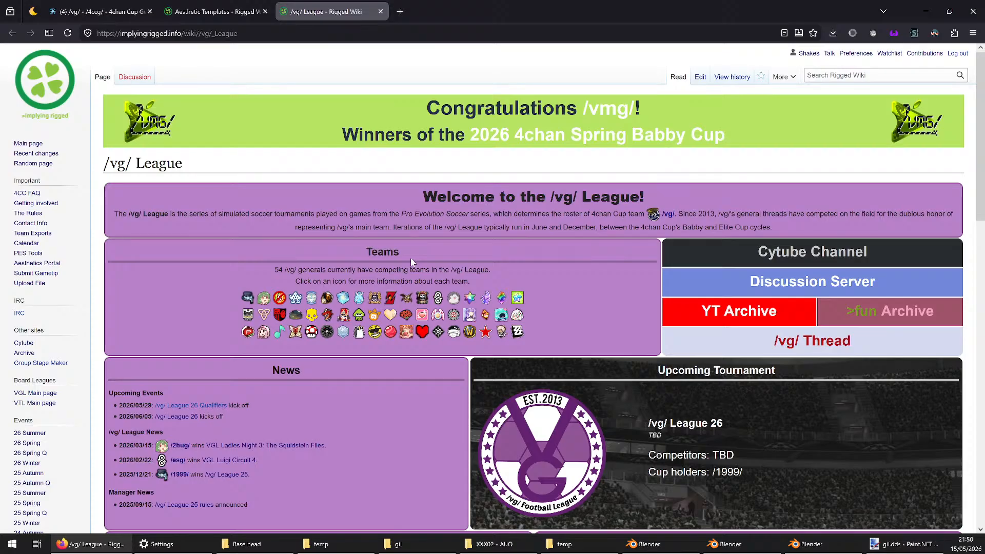
scroll(411, 261, down, 3)
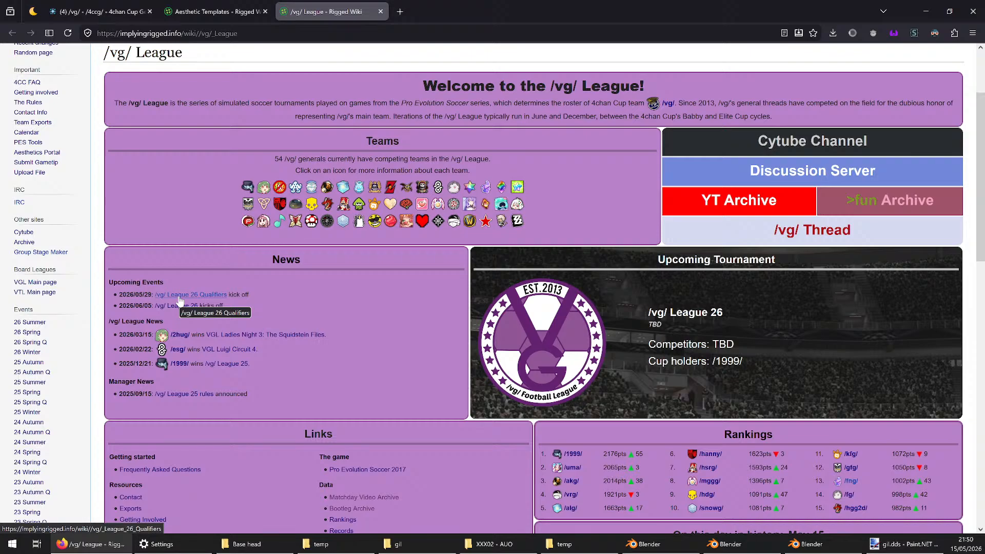
scroll(348, 291, down, 2)
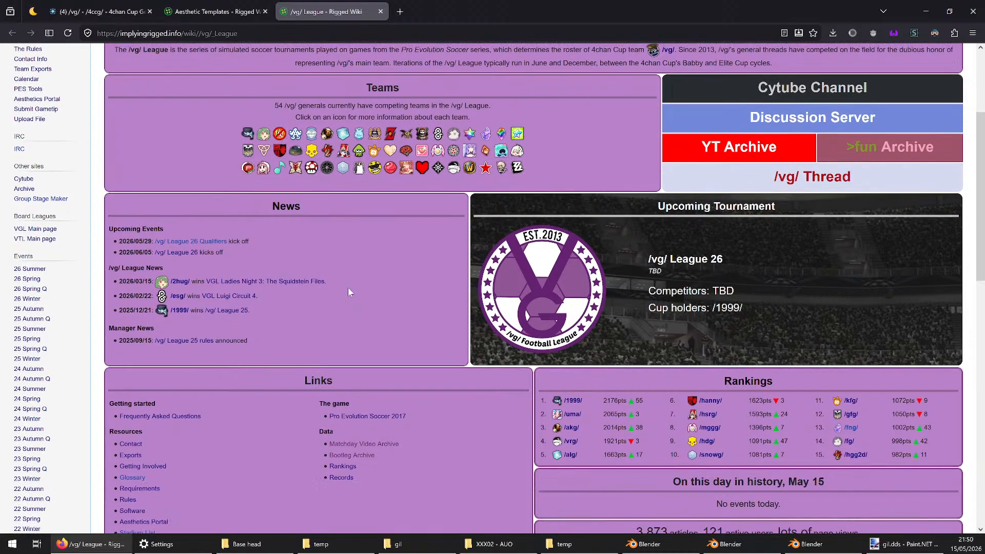
scroll(348, 291, up, 2)
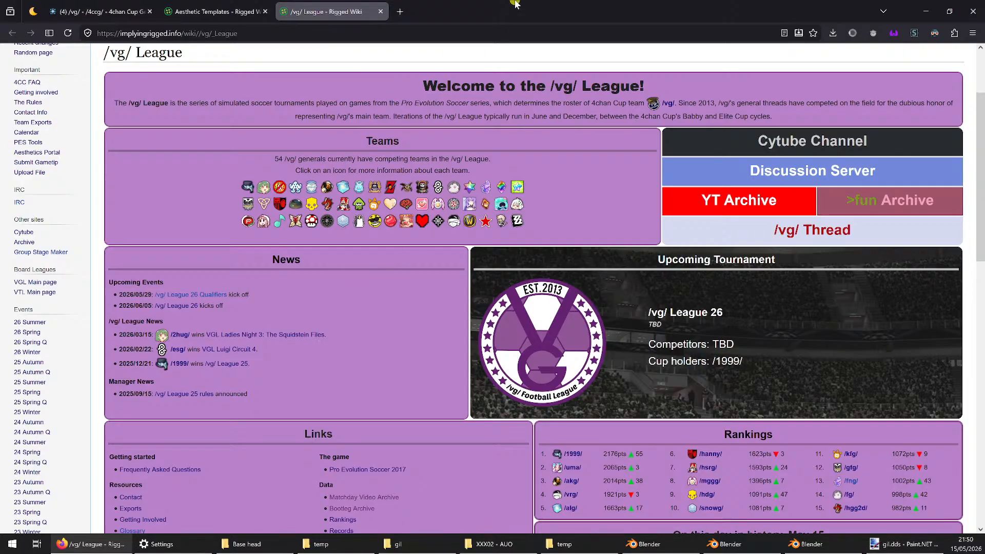
Check the latest replies in the 4chan Cup General thread and return to the /vg/ League wiki page
click(98, 11)
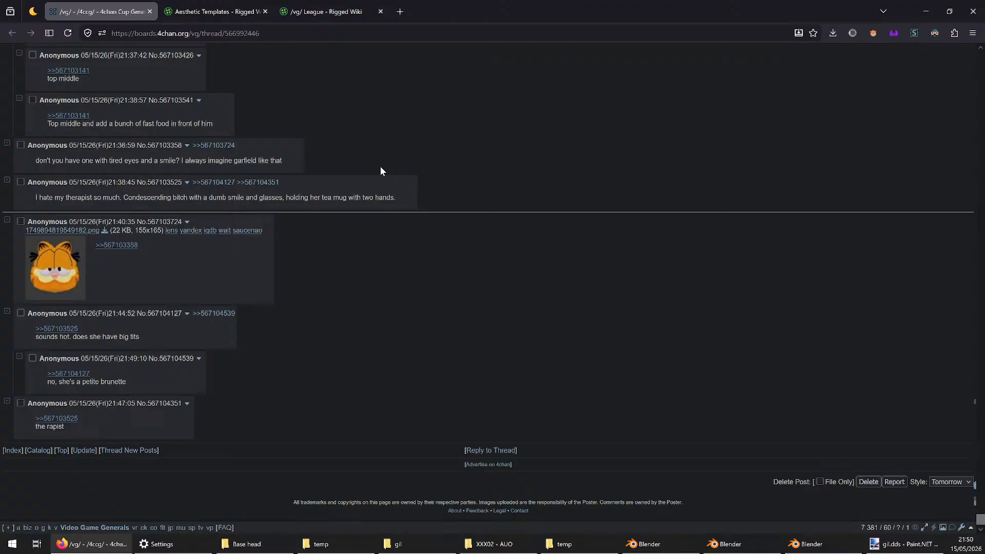
scroll(381, 164, up, 1)
click(362, 11)
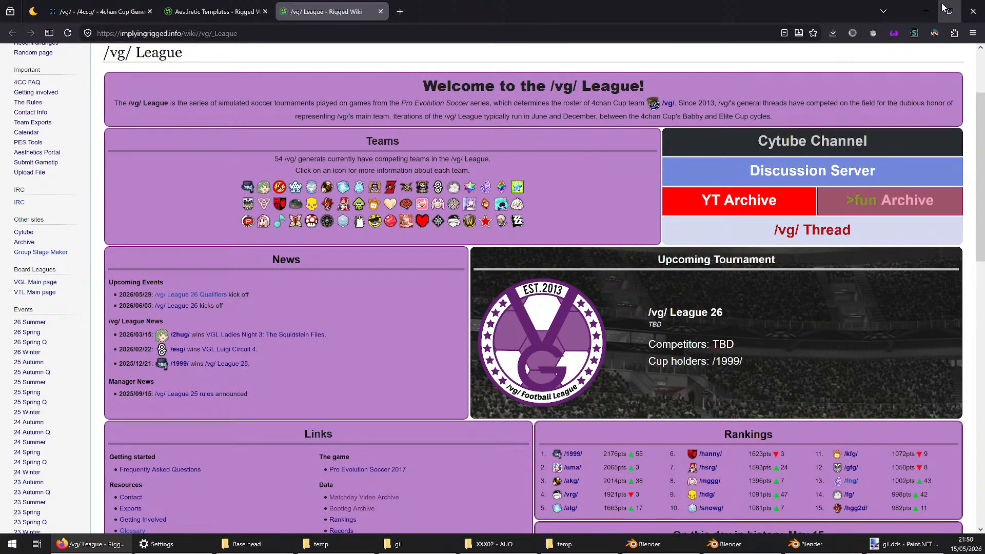
Minimize the browser to get back to Blender and examine the sphere's projected face up close and from several angles
click(926, 11)
scroll(310, 220, up, 6)
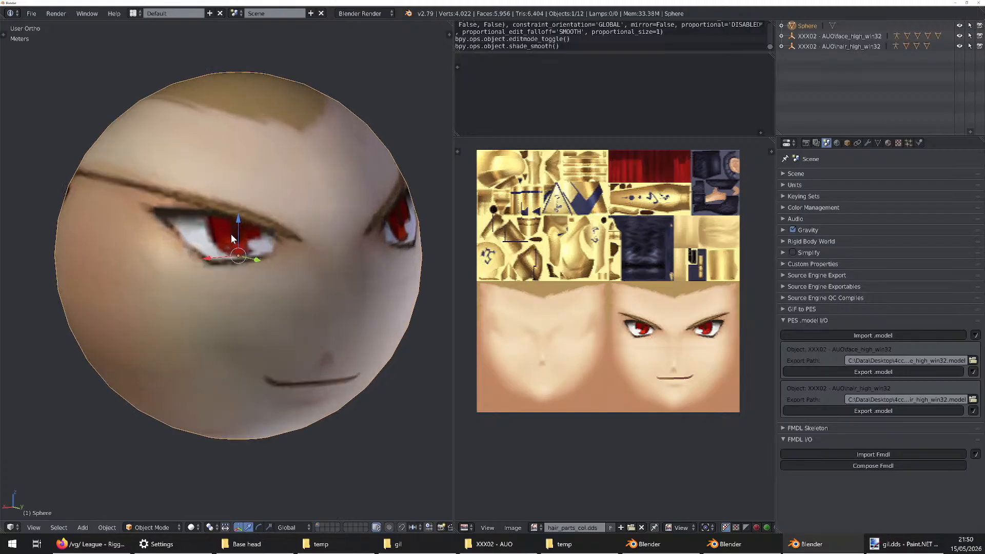
scroll(318, 241, up, 2)
scroll(318, 240, down, 8)
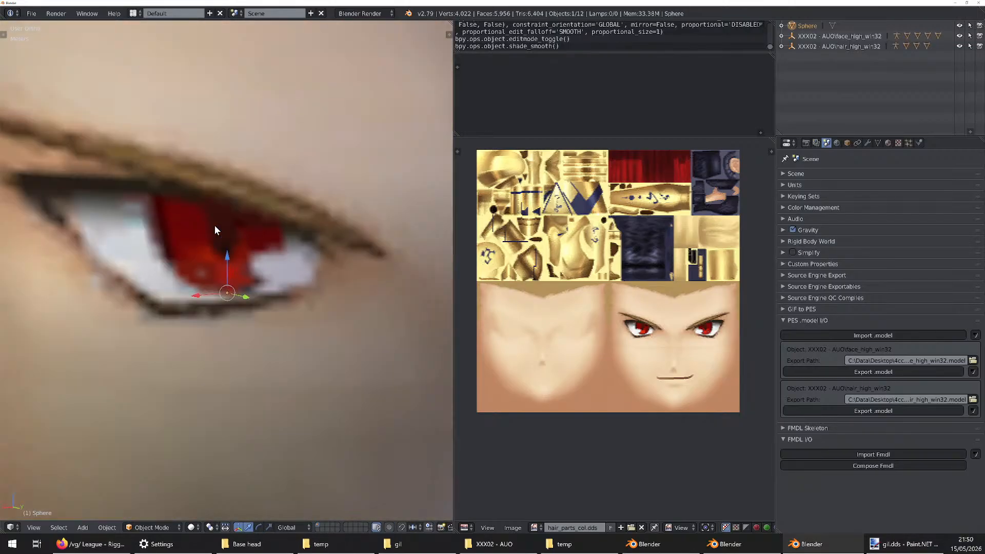
middle_drag(319, 240, 185, 239)
scroll(184, 239, up, 3)
scroll(386, 294, down, 3)
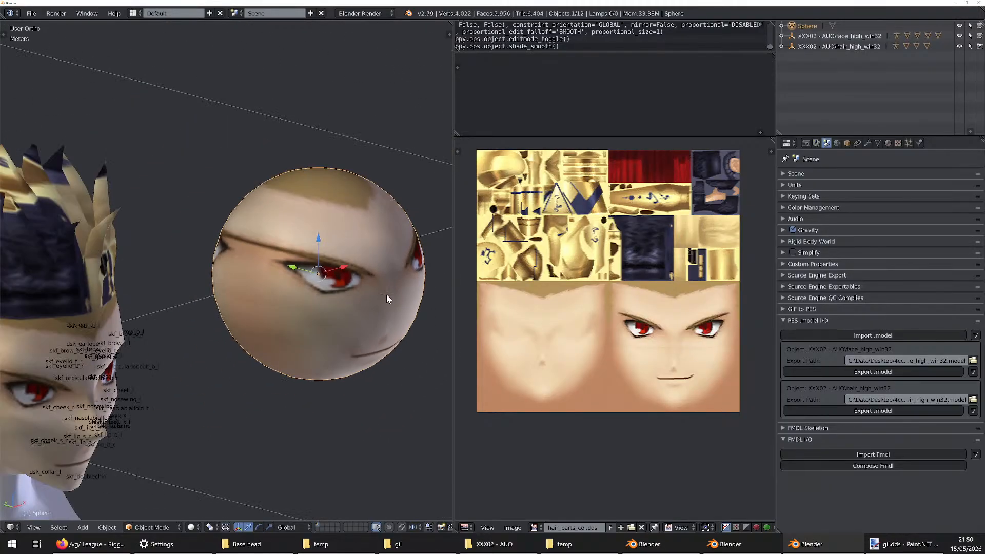
scroll(386, 294, up, 2)
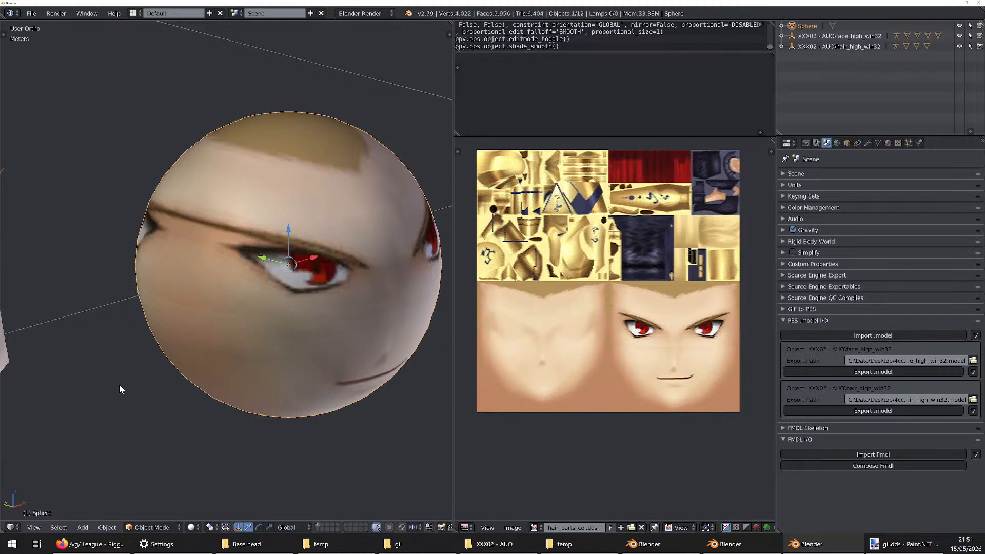
key(alt+Tab)
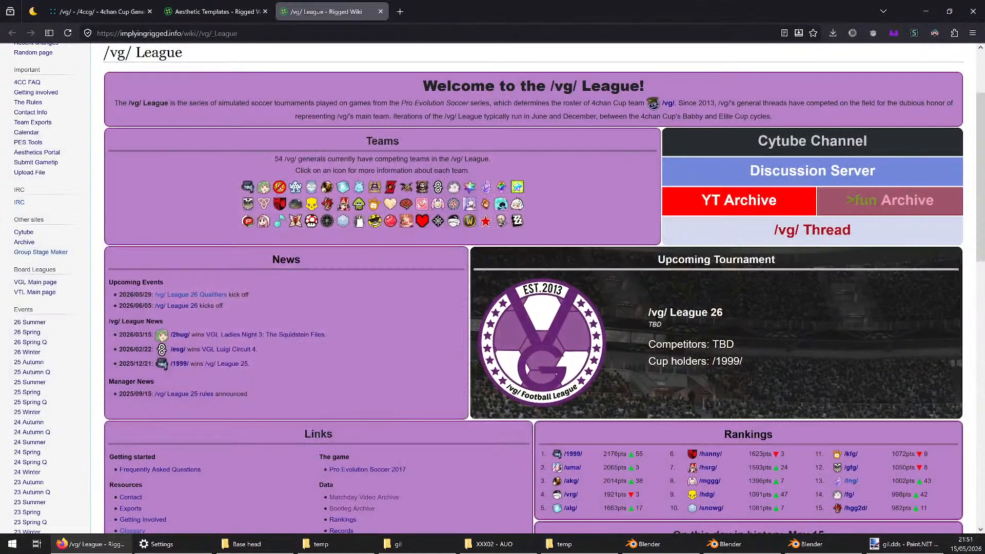
key(alt+Tab)
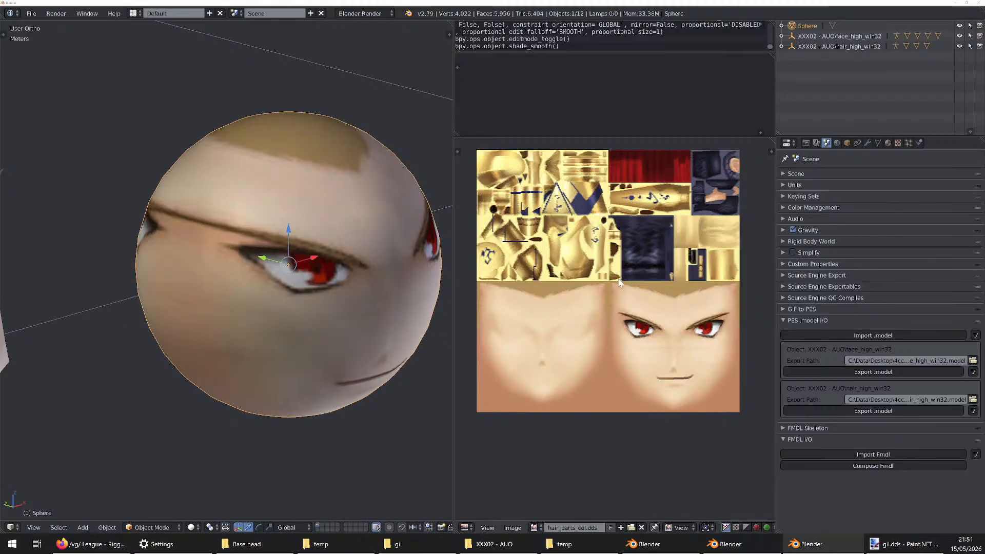
mouse_move(565, 544)
scroll(271, 151, down, 3)
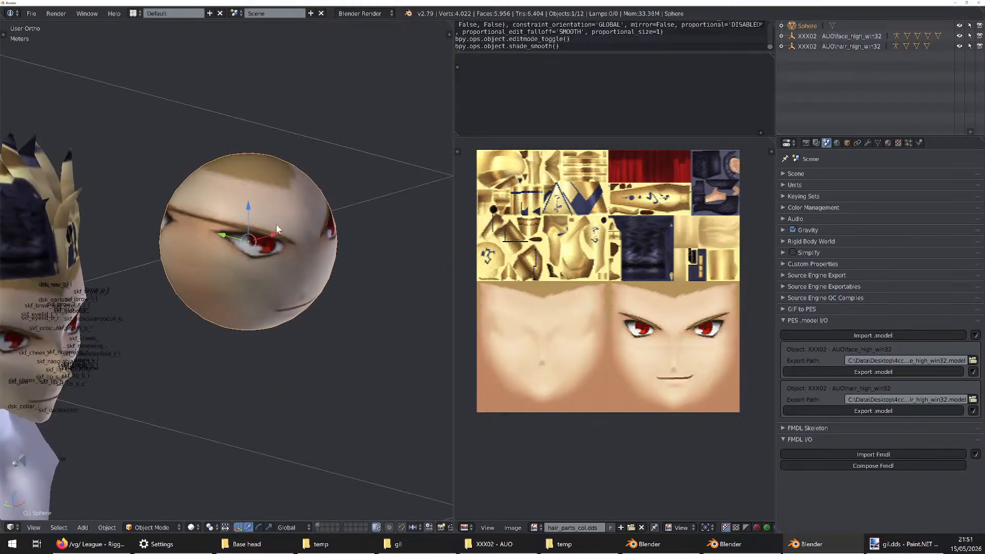
scroll(279, 227, up, 4)
middle_drag(277, 220, 274, 220)
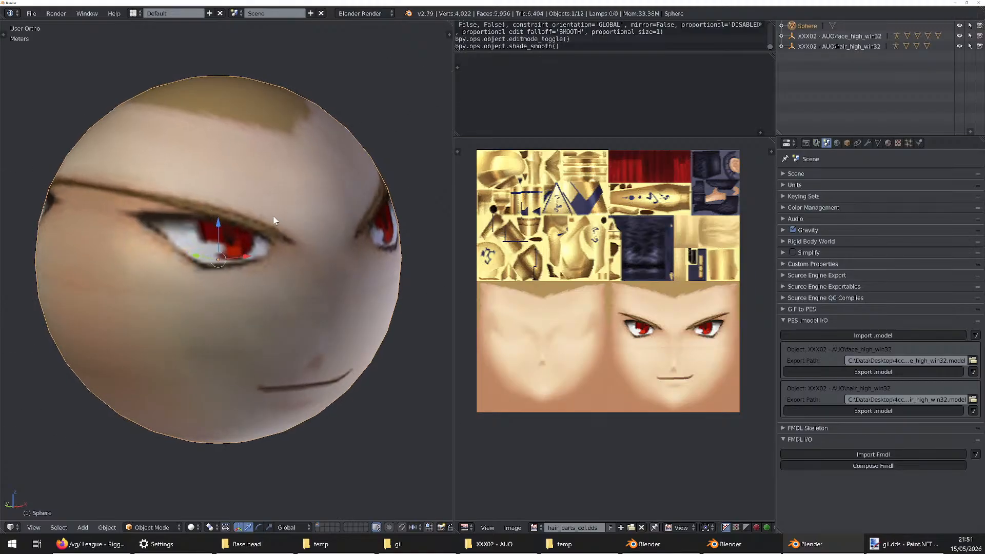